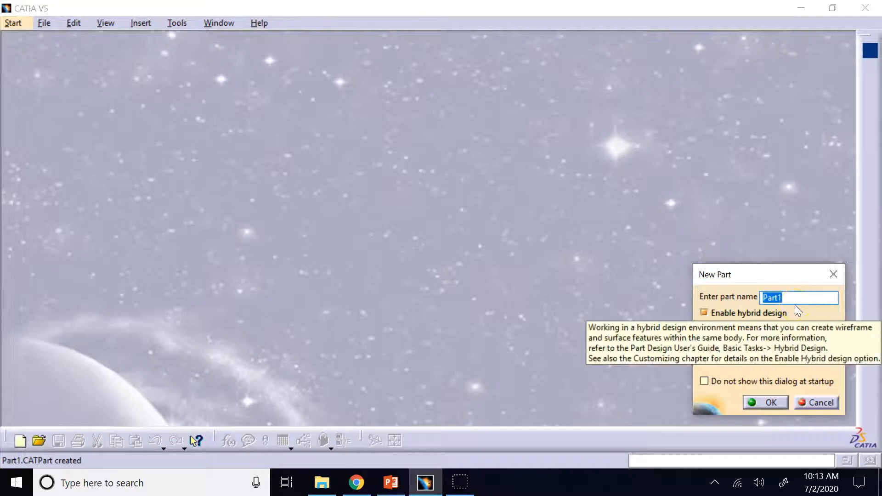
# Step: Create the new part Part1 with hybrid design enabled and open a sketch on the xy plane
pyautogui.click(753, 402)
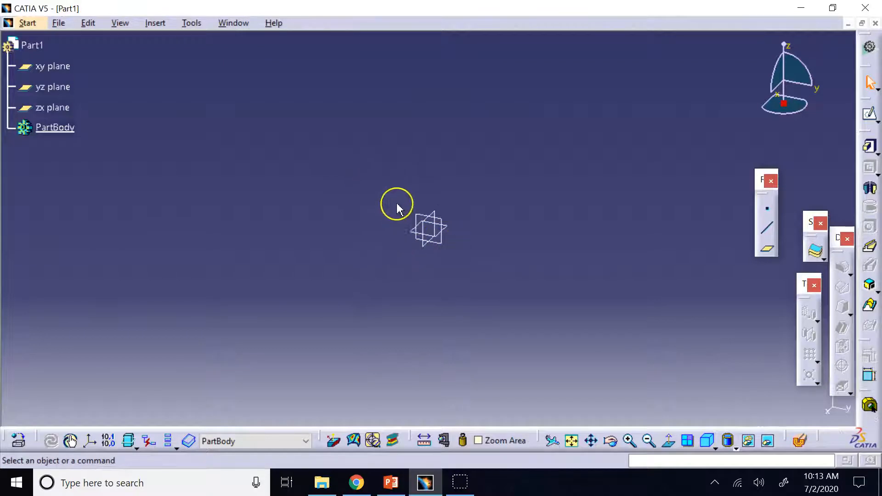
pyautogui.click(448, 228)
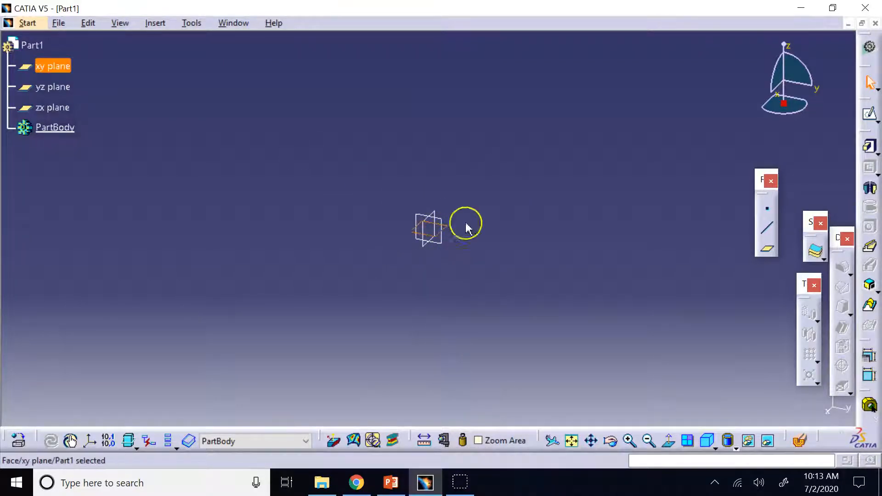
pyautogui.click(868, 119)
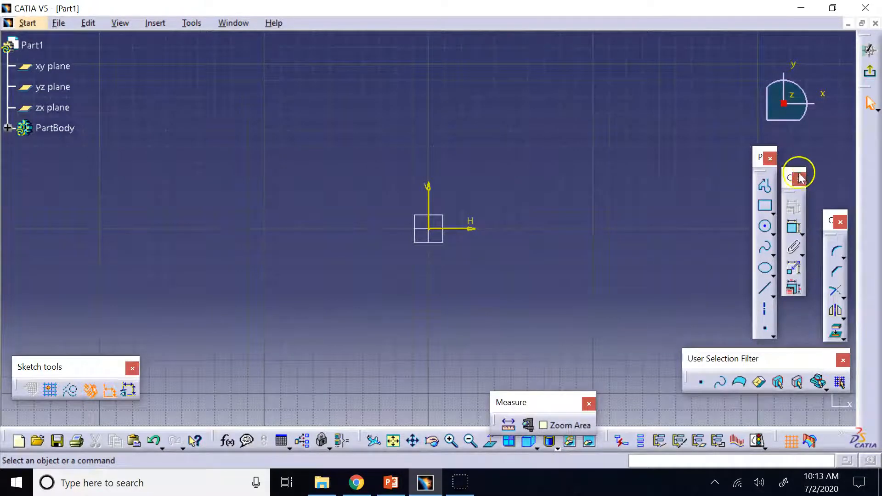
# Step: Sketch a rectangle enclosing the origin and exit the sketch
pyautogui.click(766, 207)
pyautogui.click(301, 146)
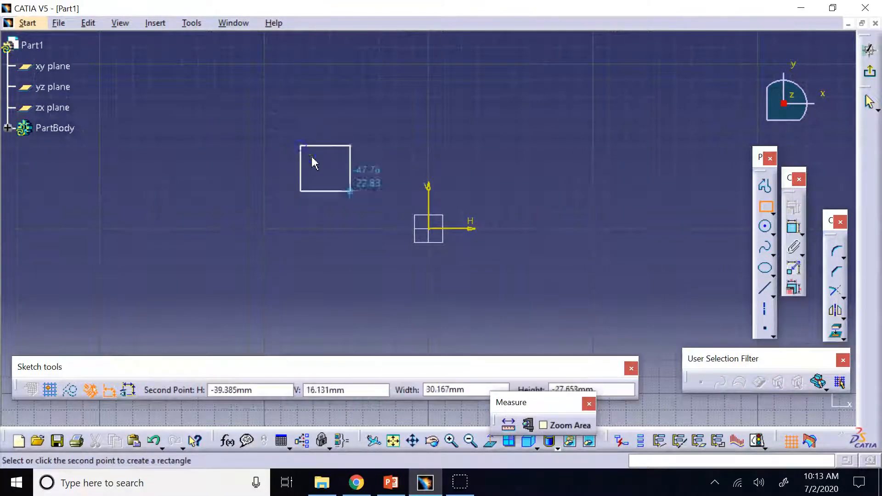
pyautogui.click(556, 310)
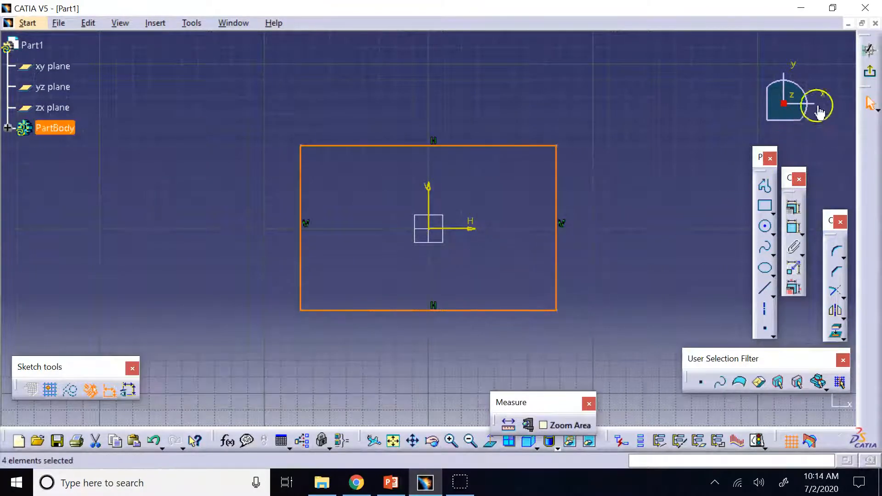
pyautogui.click(864, 78)
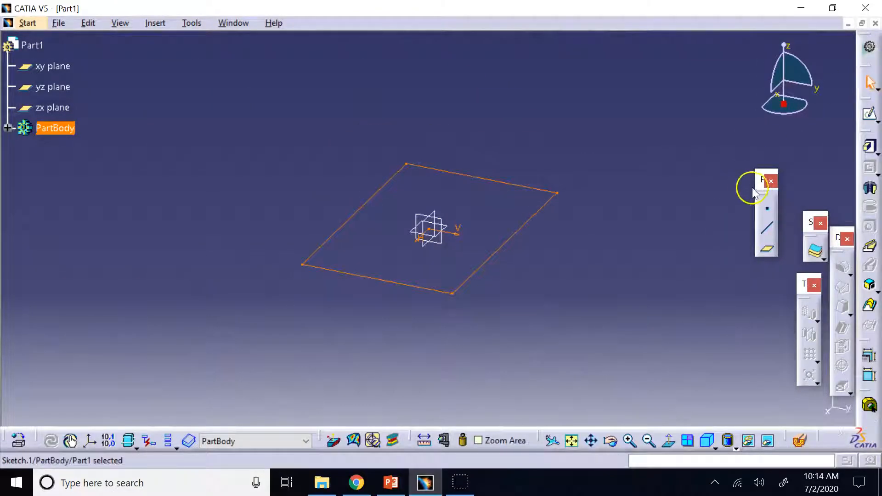
# Step: Start a Pad on the rectangle sketch with Dimension as the first limit type
pyautogui.moveTo(760, 180); pyautogui.dragTo(731, 151)
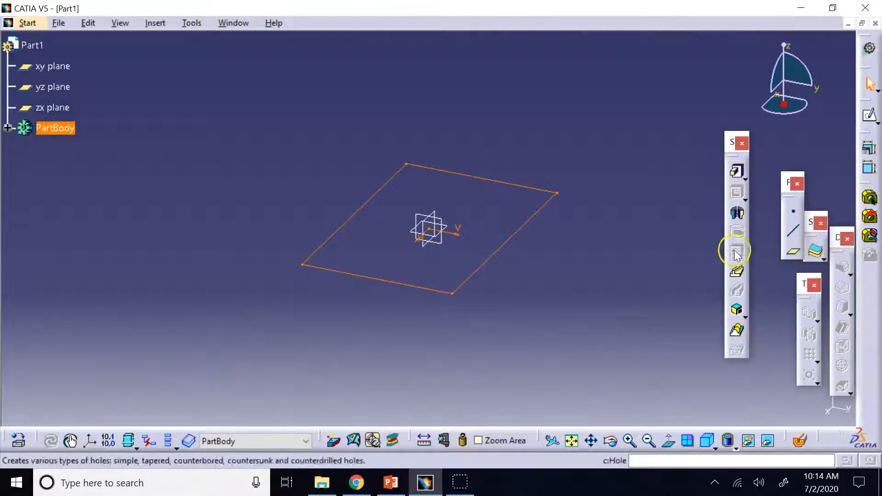
pyautogui.click(737, 173)
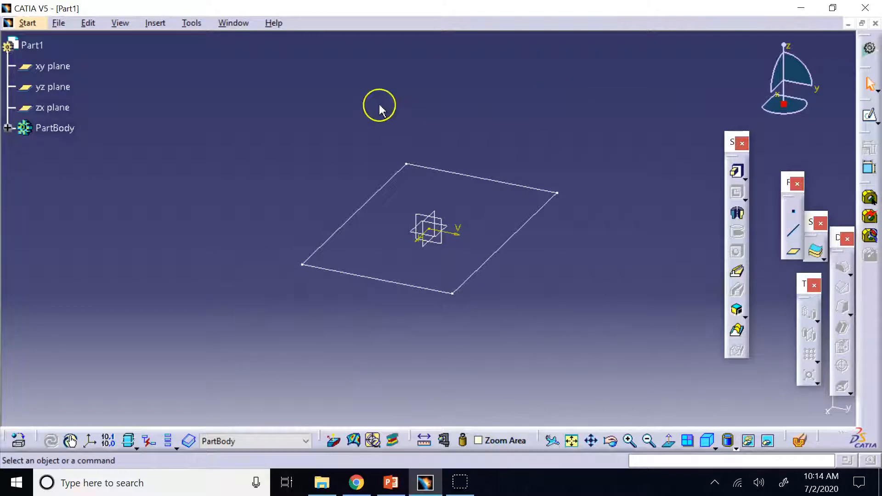
pyautogui.moveTo(313, 111); pyautogui.dragTo(375, 68, button='middle')
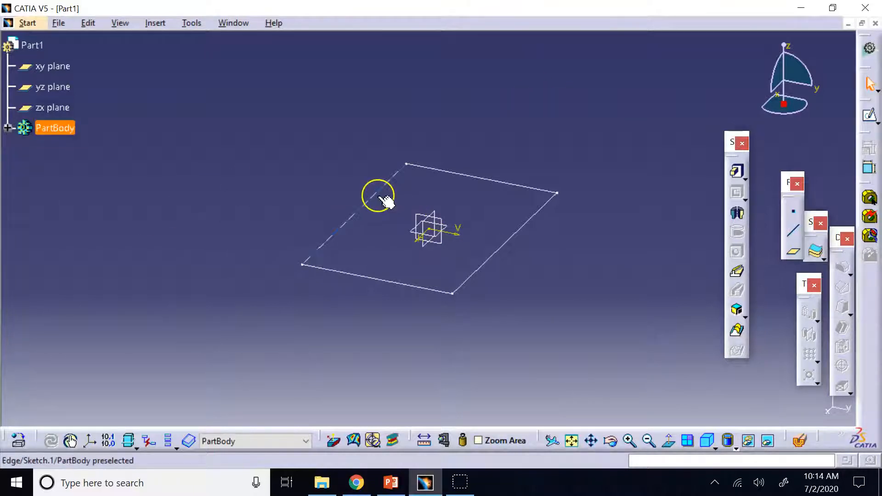
pyautogui.click(9, 128)
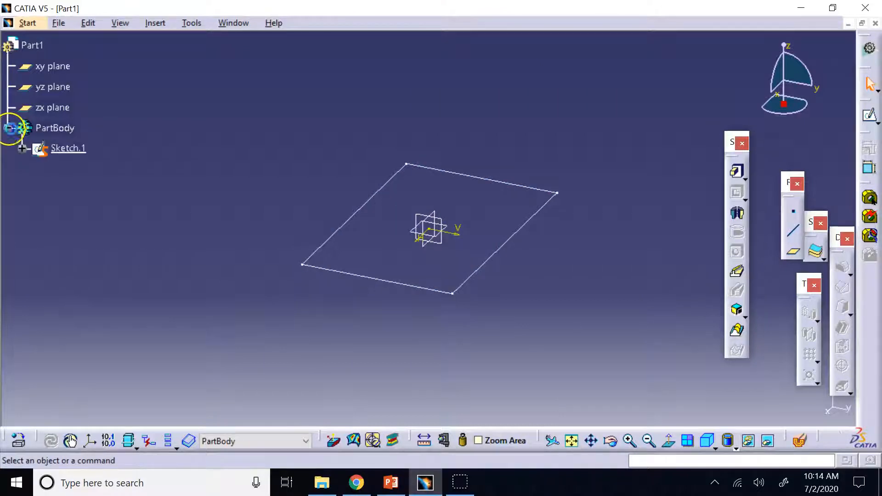
pyautogui.click(68, 147)
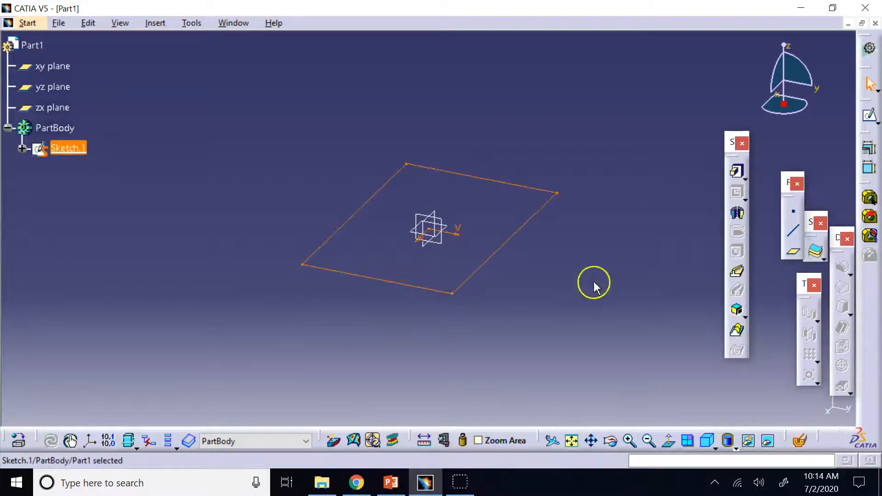
pyautogui.click(734, 174)
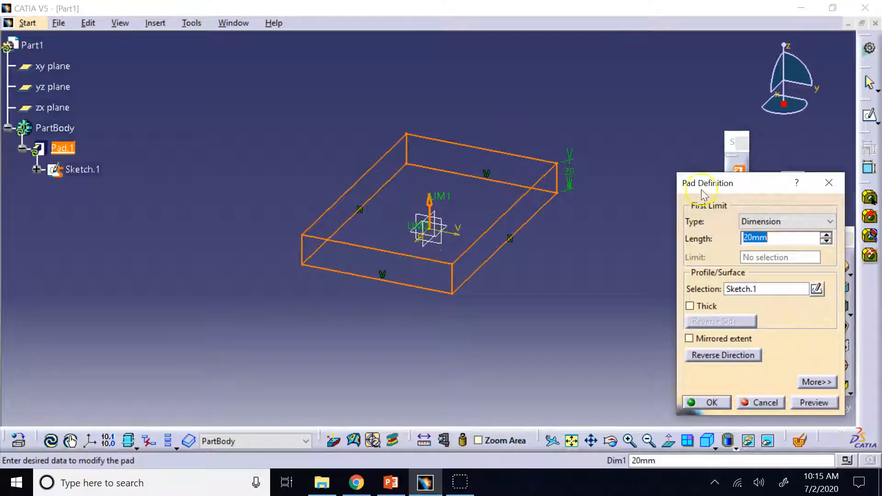
pyautogui.moveTo(705, 183); pyautogui.dragTo(615, 73)
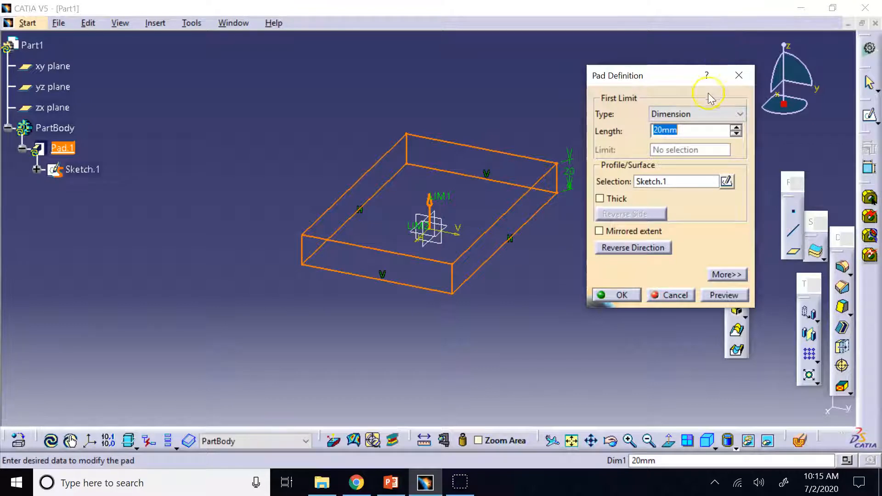
pyautogui.click(696, 115)
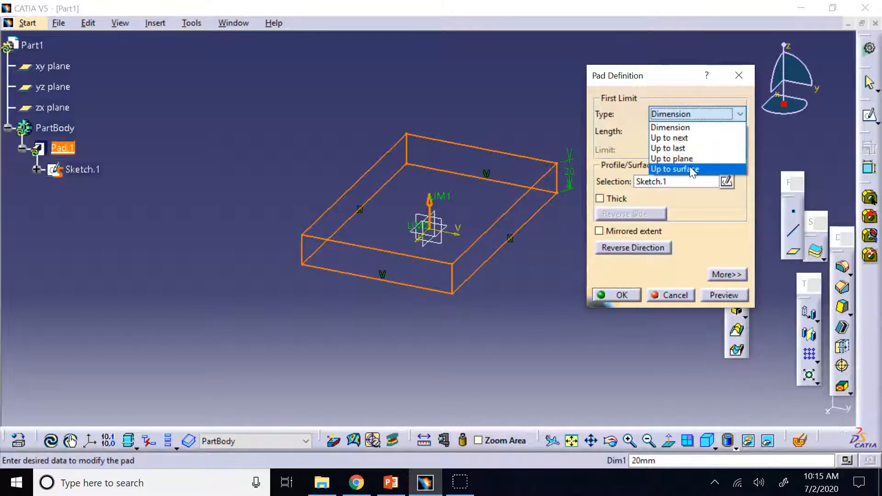
pyautogui.click(685, 128)
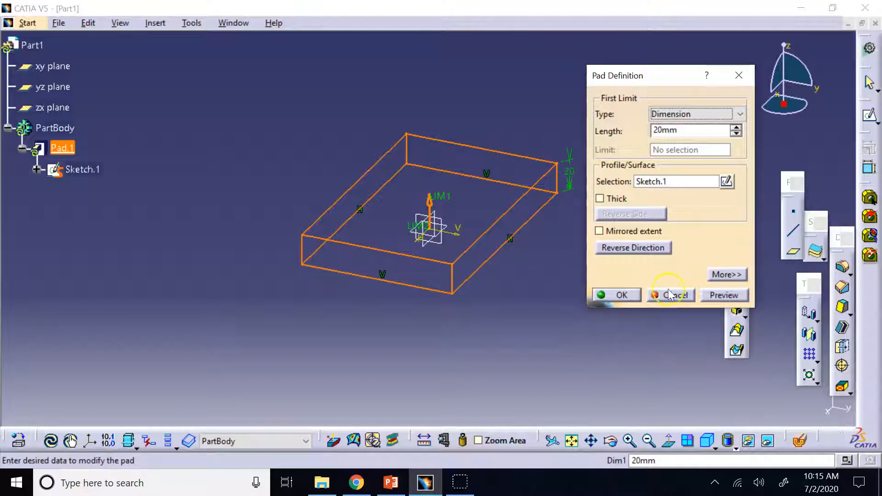
# Step: Reverse the pad's extrusion direction and flip it back upward
pyautogui.click(633, 248)
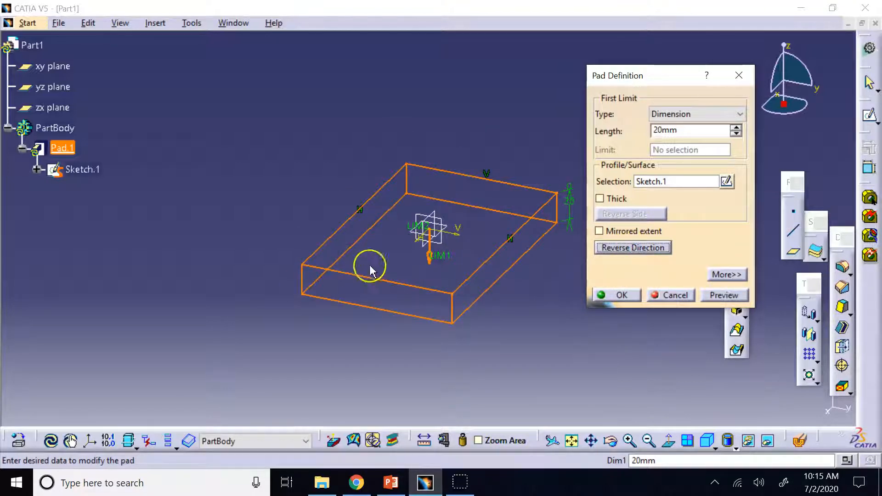
pyautogui.click(429, 261)
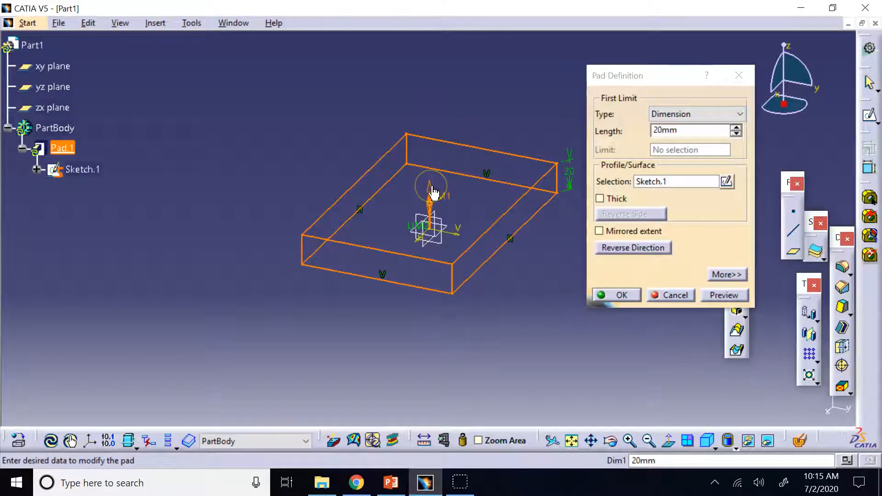
# Step: Raise the pad length to 26 mm
pyautogui.click(736, 129)
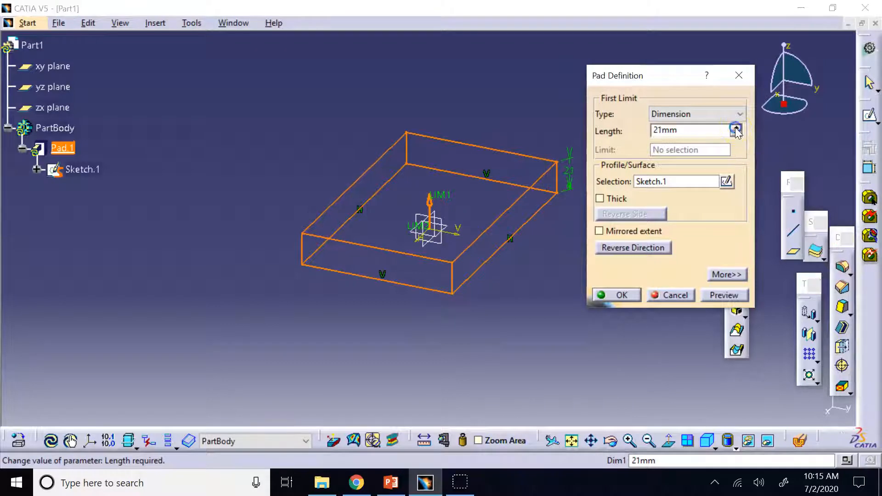
pyautogui.click(736, 129)
pyautogui.click(737, 129)
pyautogui.click(736, 129)
pyautogui.click(736, 129)
pyautogui.click(737, 129)
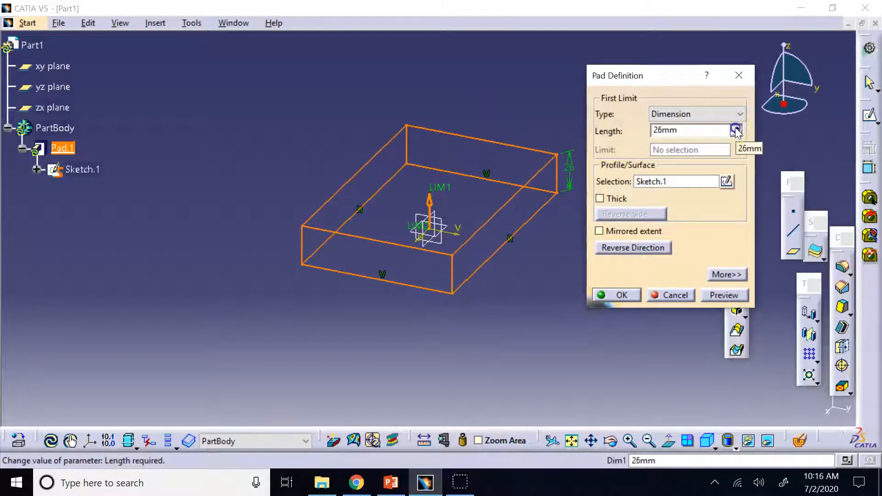
# Step: Set the pad length to 50 mm, preview it and create the rectangular block
pyautogui.doubleClick(712, 131)
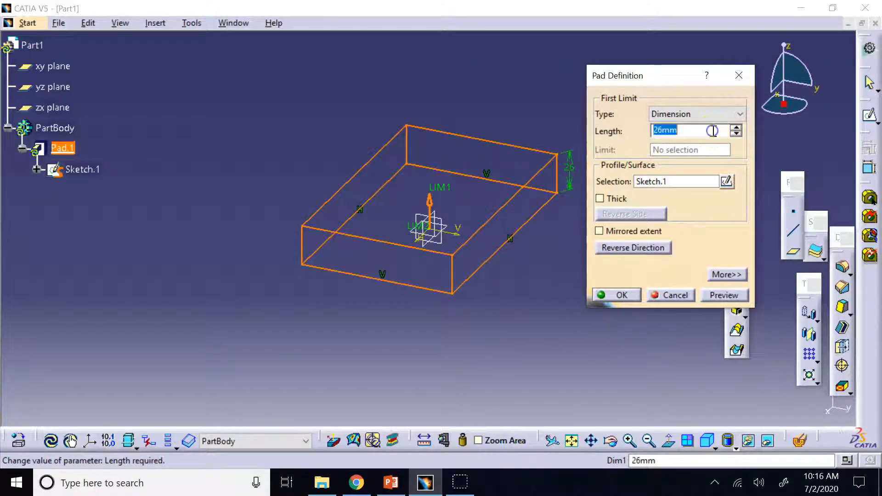
pyautogui.write('5')
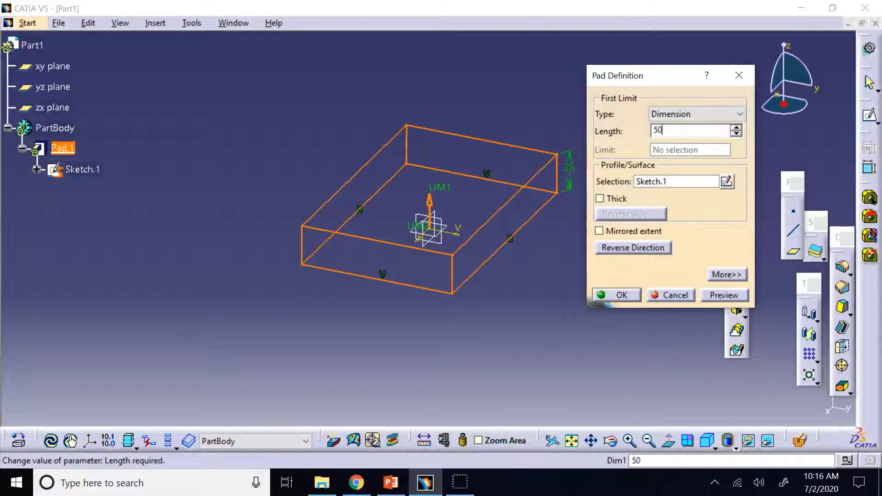
pyautogui.write('0')
pyautogui.click(539, 99)
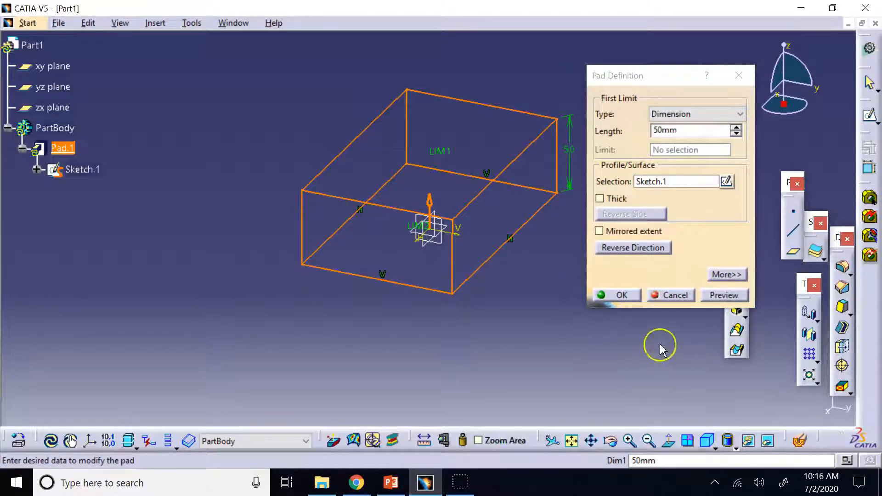
pyautogui.click(740, 296)
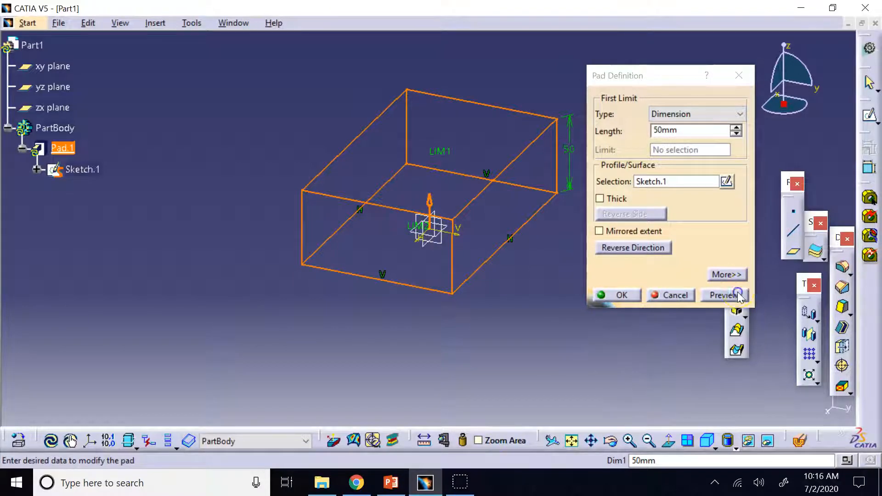
pyautogui.click(616, 297)
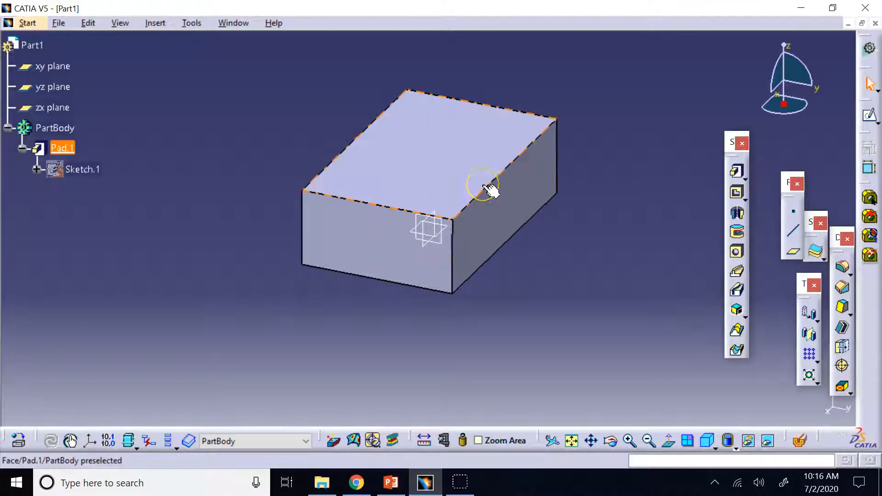
# Step: Reopen the block's profile sketch for editing and delete the rectangle
pyautogui.click(192, 172)
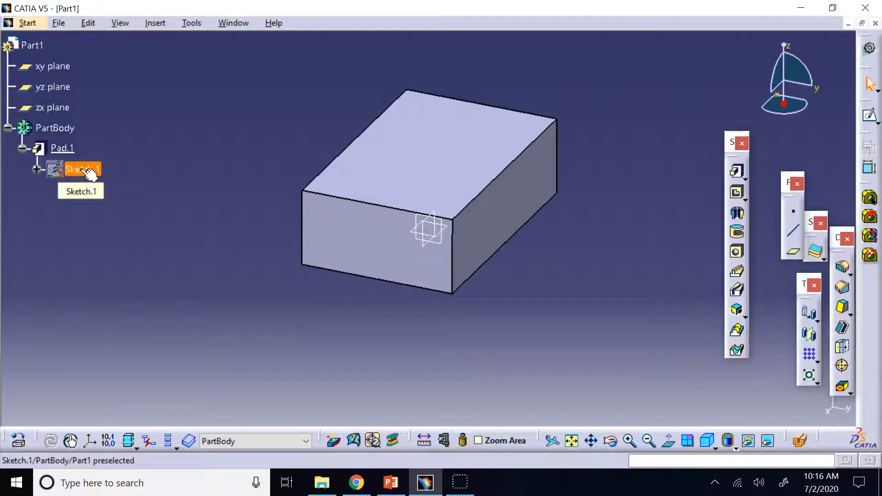
pyautogui.click(22, 147)
pyautogui.click(60, 149)
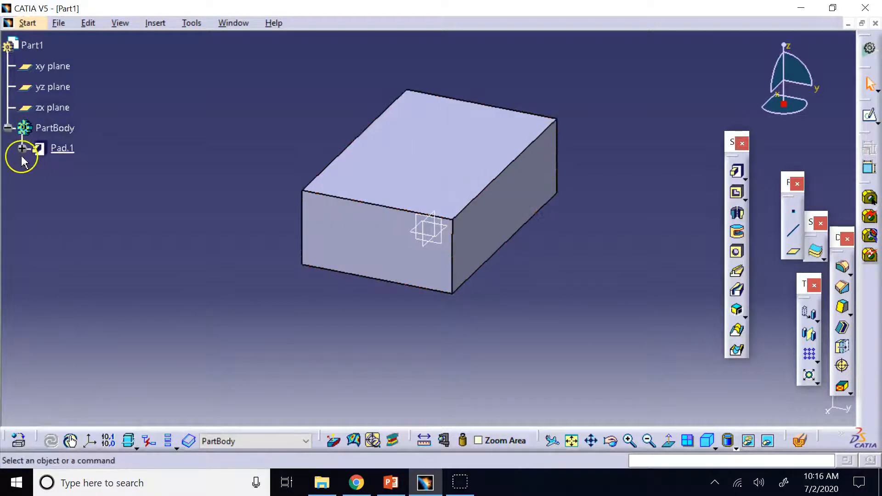
pyautogui.click(21, 148)
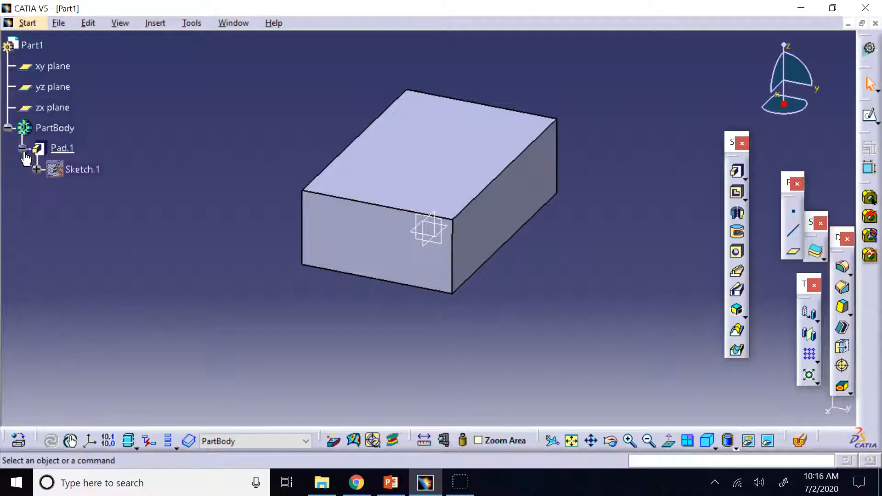
pyautogui.doubleClick(94, 170)
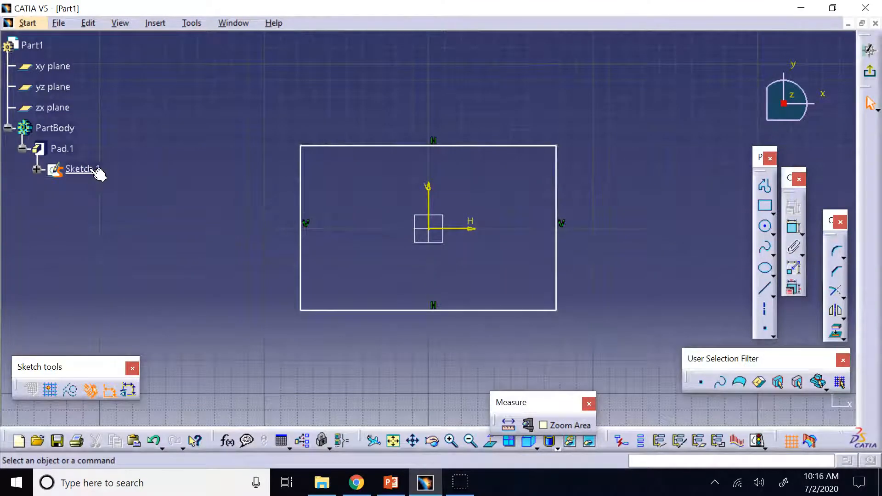
pyautogui.moveTo(238, 111)
pyautogui.mouseDown()
pyautogui.moveTo(507, 293)
pyautogui.moveTo(610, 346)
pyautogui.mouseUp()
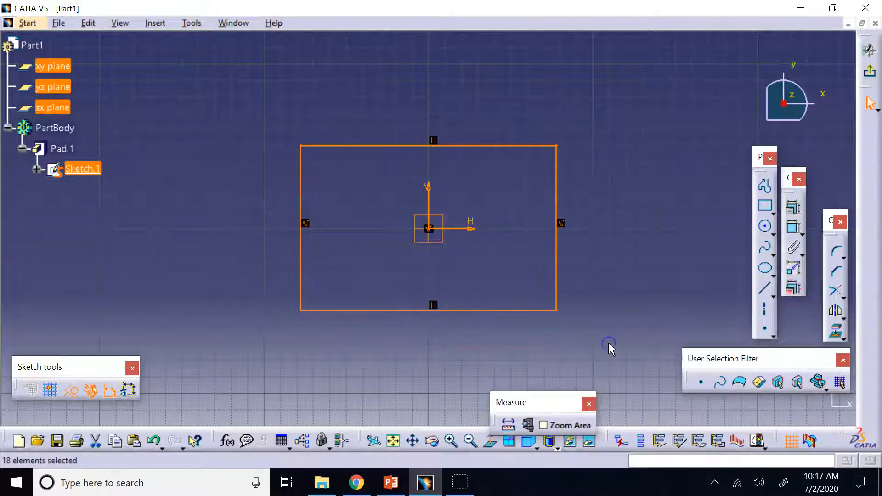
pyautogui.press('Delete')
# Step: Sketch a circle centred on the origin as the new pad profile and exit the sketch
pyautogui.click(765, 226)
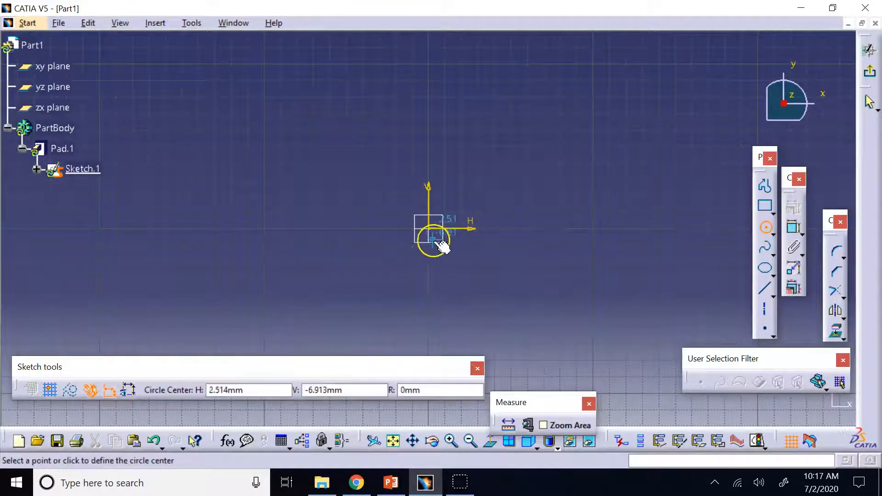
pyautogui.click(428, 228)
pyautogui.click(420, 127)
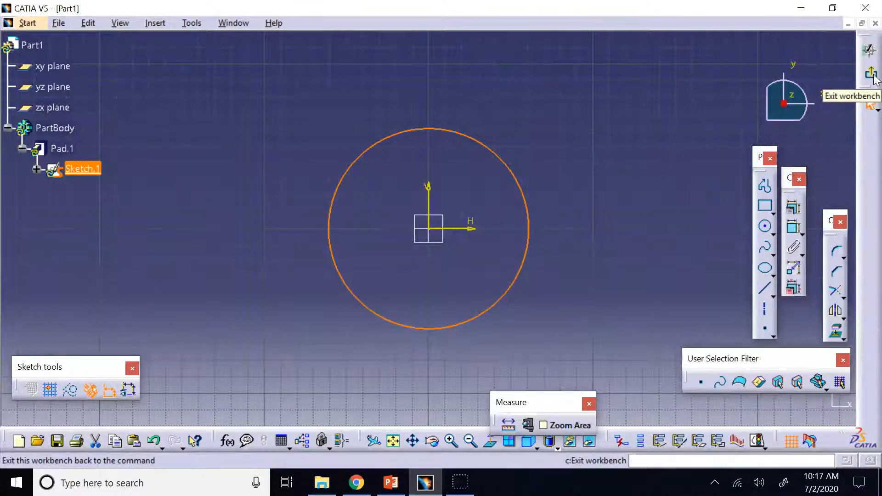
pyautogui.click(871, 73)
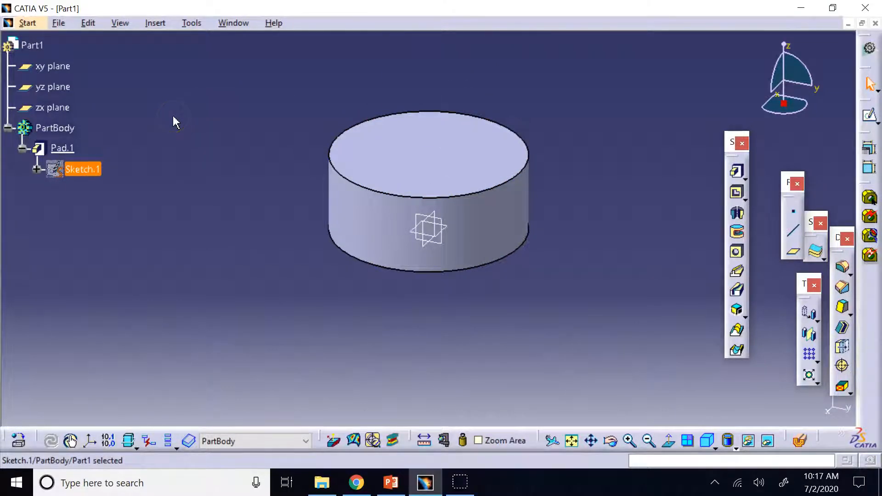
pyautogui.click(161, 132)
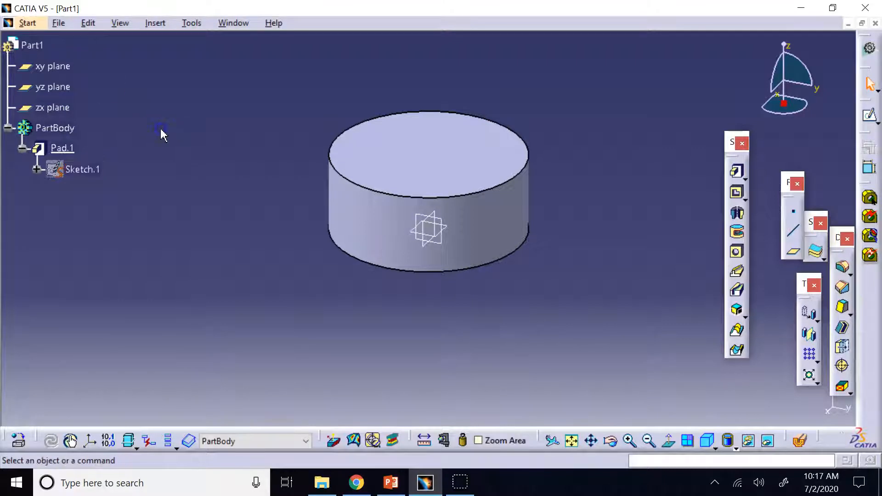
# Step: Set the cylindrical pad's length to 120 mm
pyautogui.doubleClick(69, 150)
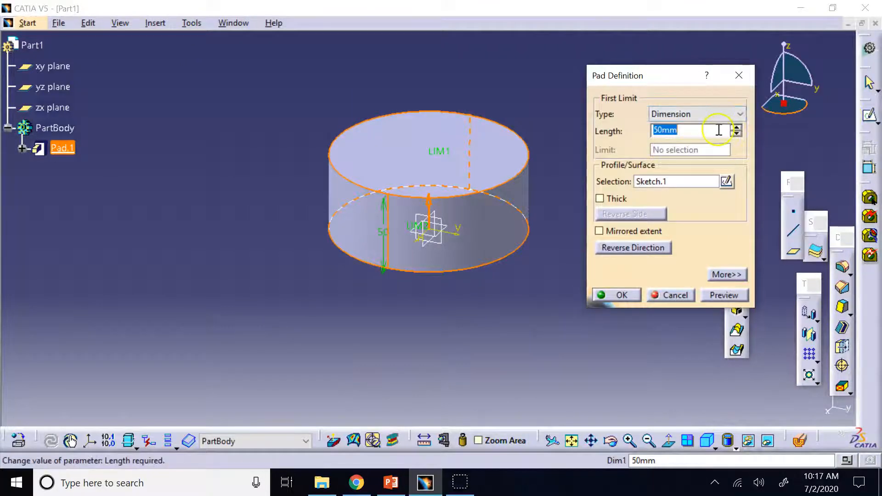
pyautogui.write('120')
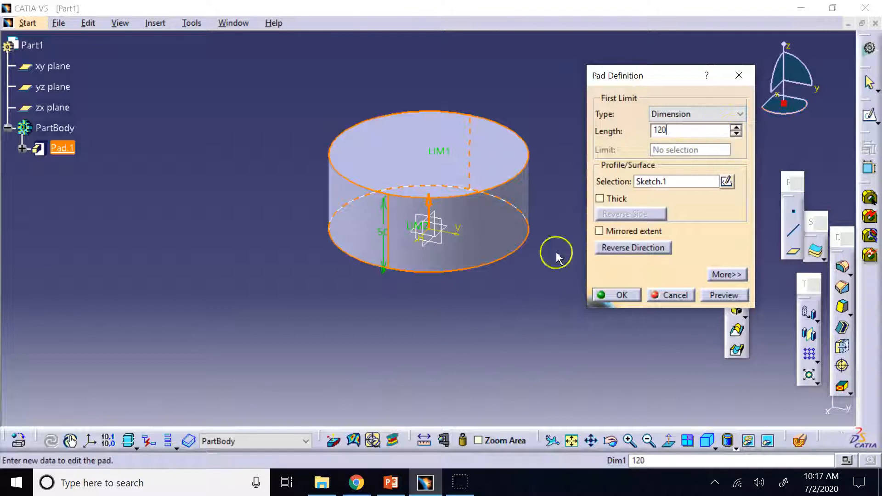
pyautogui.click(508, 328)
pyautogui.press('Return')
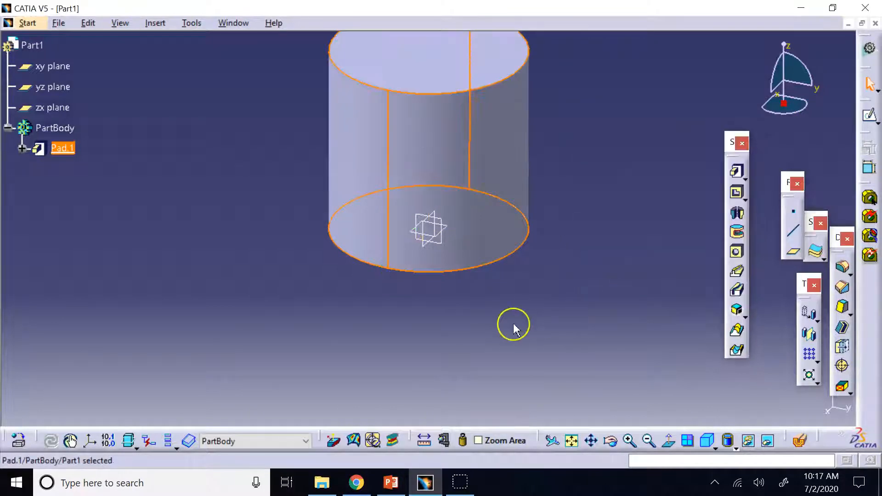
pyautogui.click(574, 442)
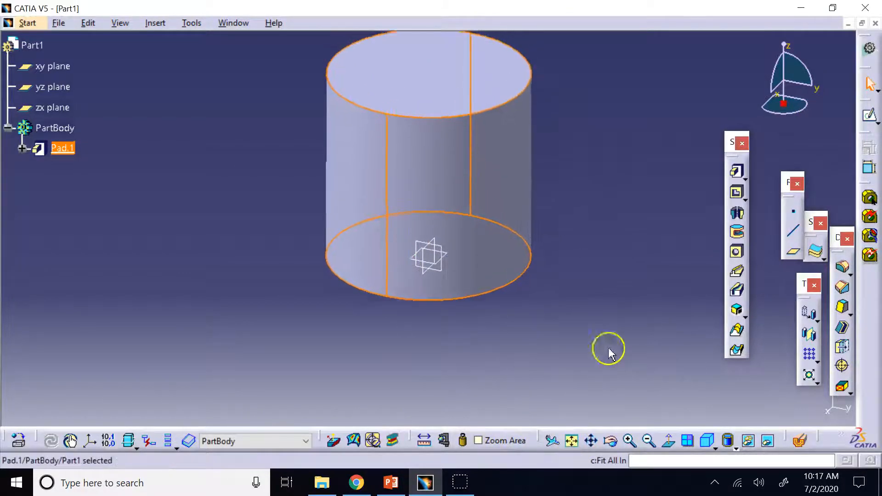
pyautogui.click(617, 326)
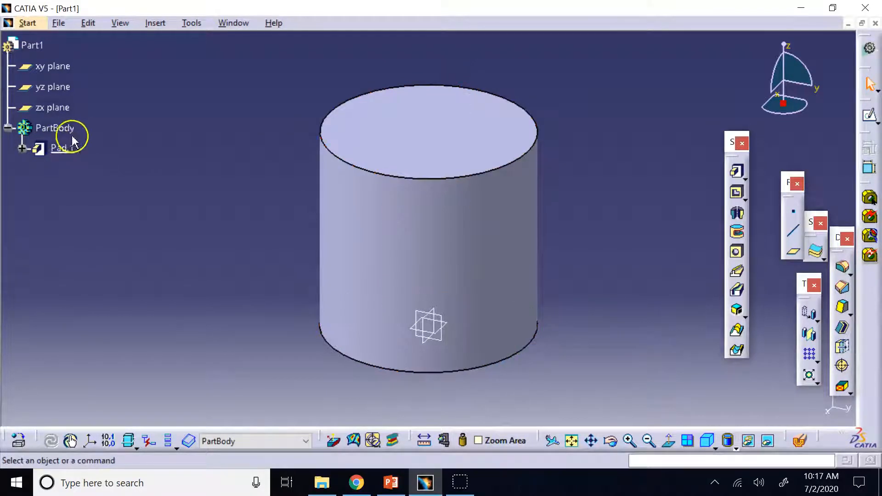
# Step: Reopen the cylinder's pad definition and enable the Thick option for a thin-walled pad
pyautogui.click(23, 149)
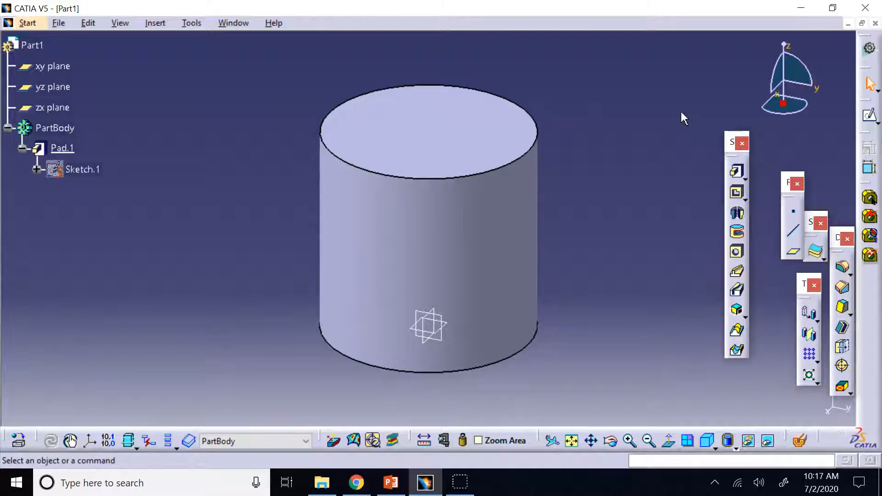
pyautogui.doubleClick(61, 148)
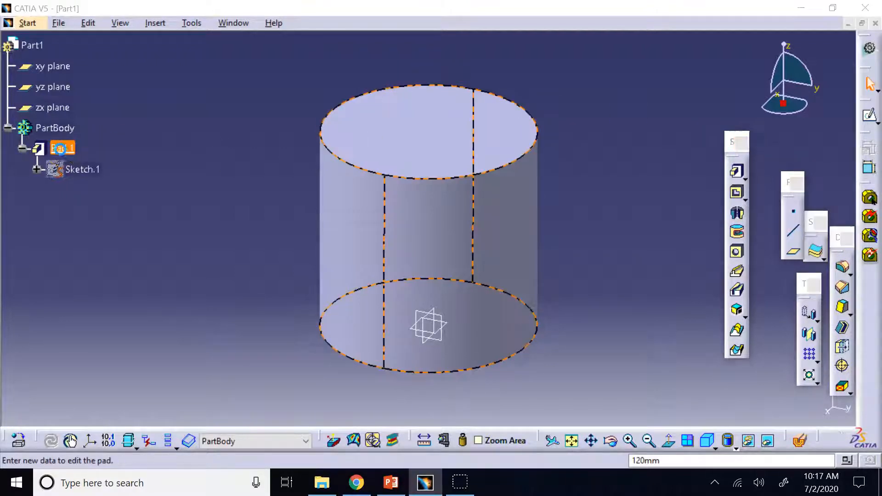
pyautogui.moveTo(655, 79); pyautogui.dragTo(631, 109)
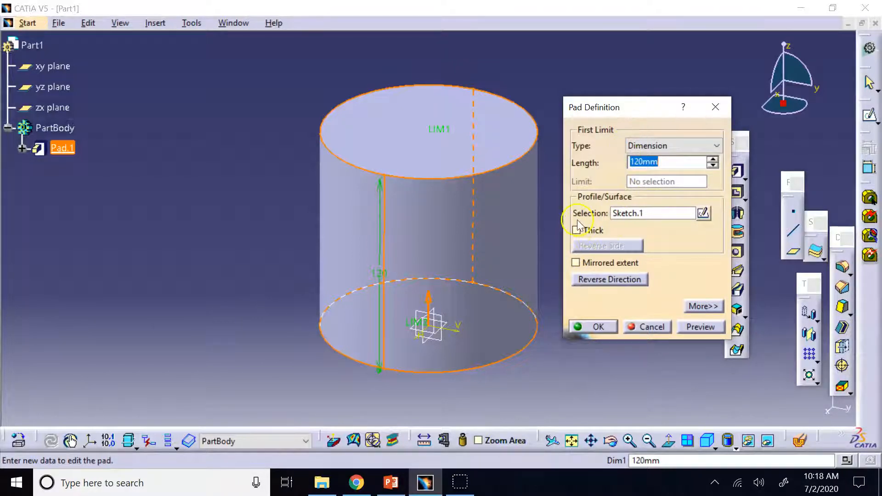
pyautogui.click(521, 71)
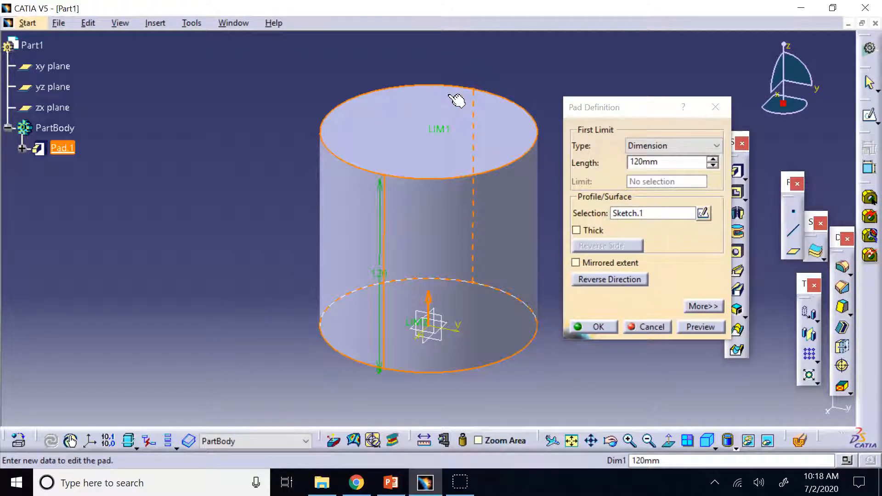
pyautogui.click(577, 230)
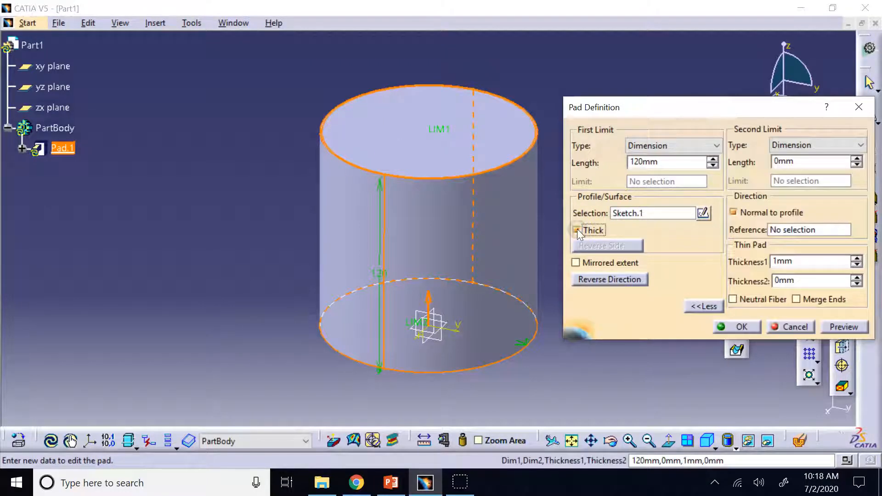
pyautogui.moveTo(734, 105); pyautogui.dragTo(687, 87)
pyautogui.click(753, 238)
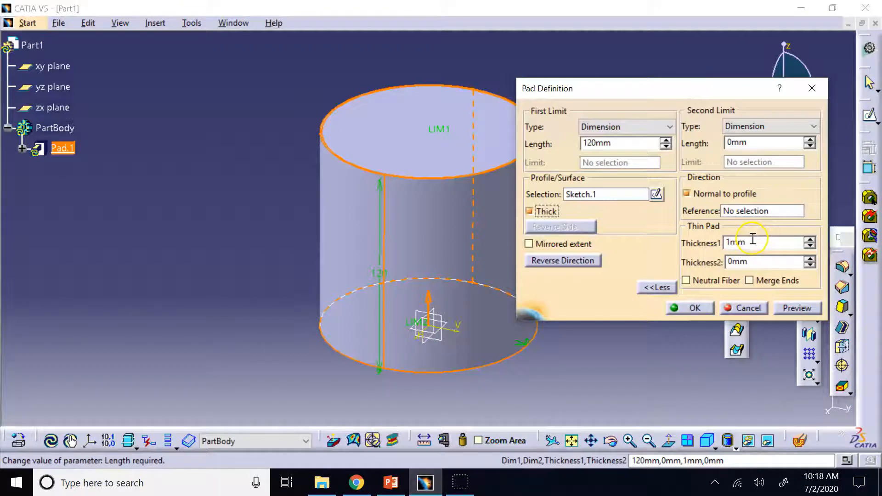
# Step: Set Thickness1 of the thin pad to 4 mm and preview the hollow cylinder
pyautogui.moveTo(753, 239); pyautogui.dragTo(714, 261)
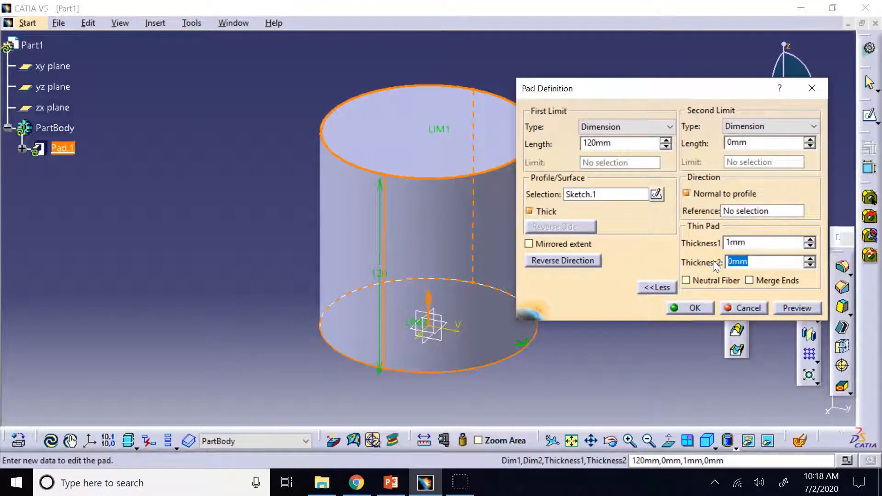
pyautogui.write('1mm')
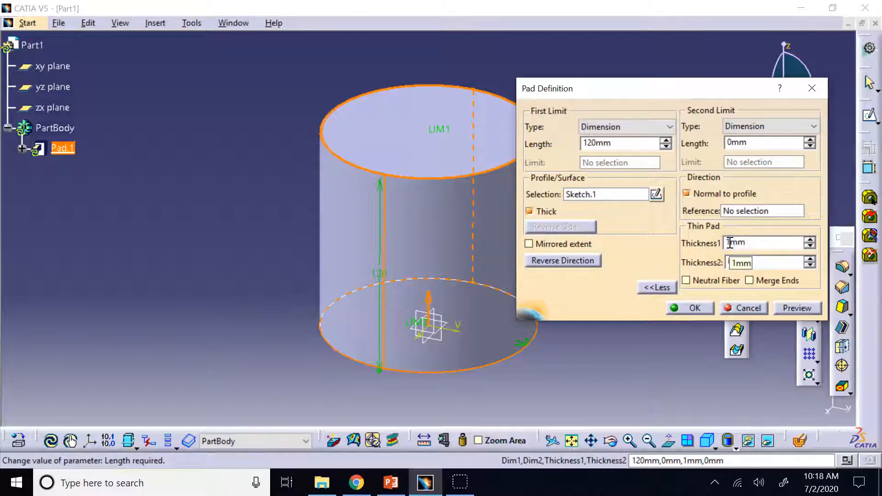
pyautogui.click(730, 242)
pyautogui.press('BackSpace')
pyautogui.write('4')
pyautogui.click(801, 308)
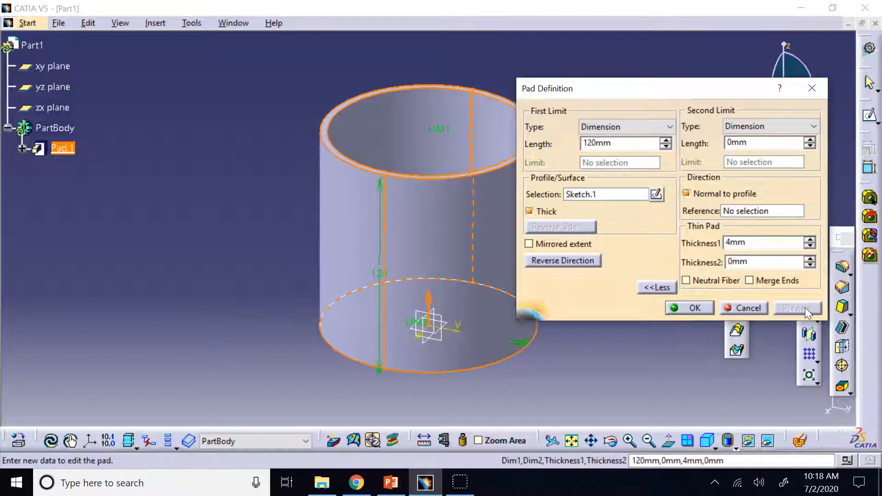
# Step: Set Thickness2 to 2 mm, preview the wall and apply the thin pad
pyautogui.click(729, 266)
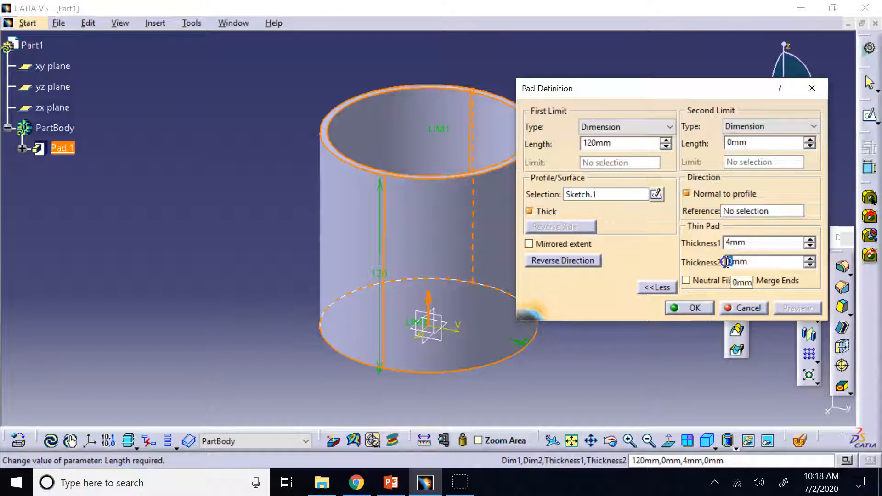
pyautogui.write('2')
pyautogui.click(770, 247)
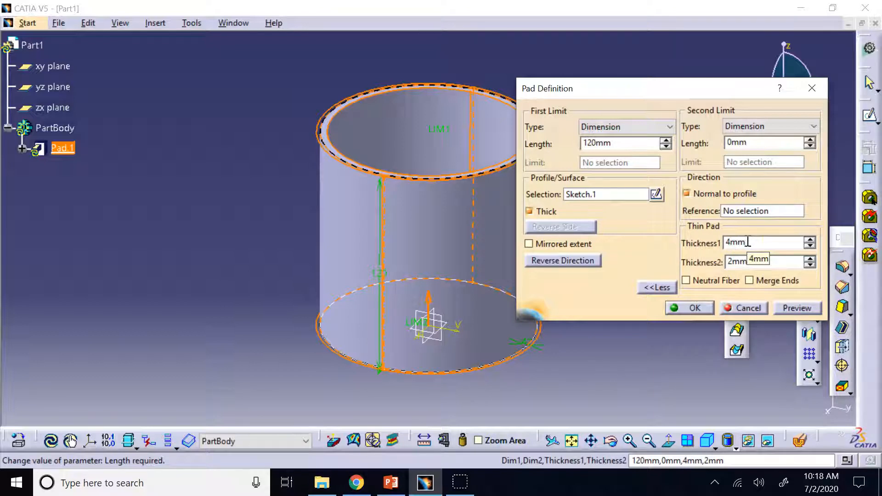
pyautogui.click(747, 260)
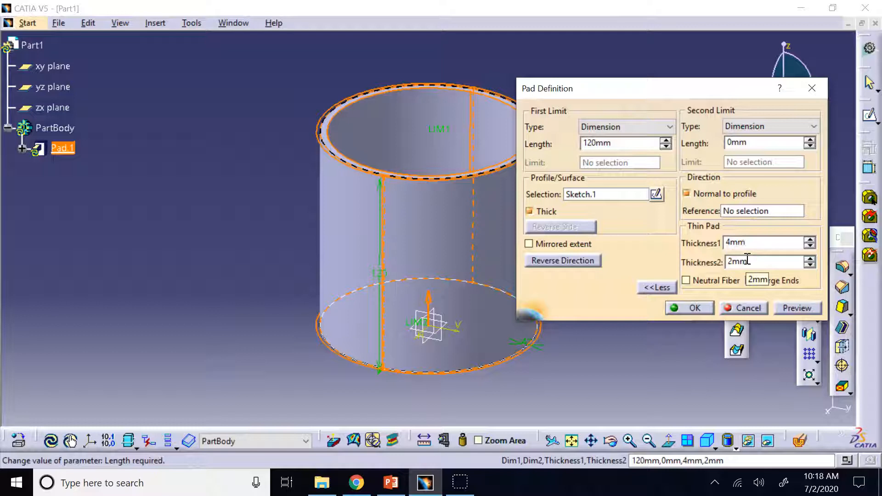
pyautogui.click(797, 306)
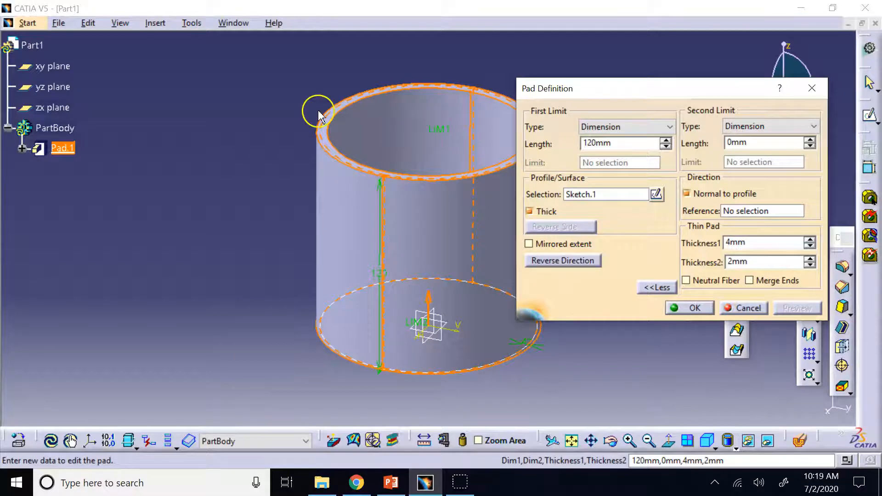
pyautogui.click(689, 308)
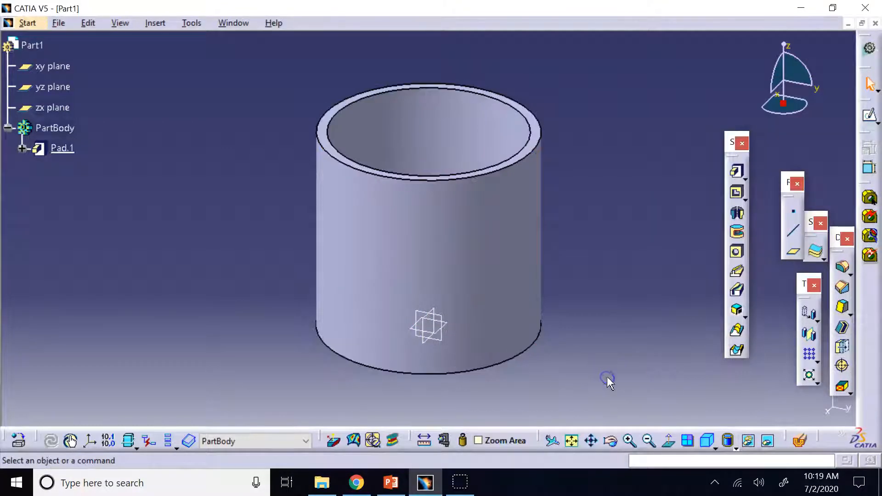
pyautogui.click(610, 441)
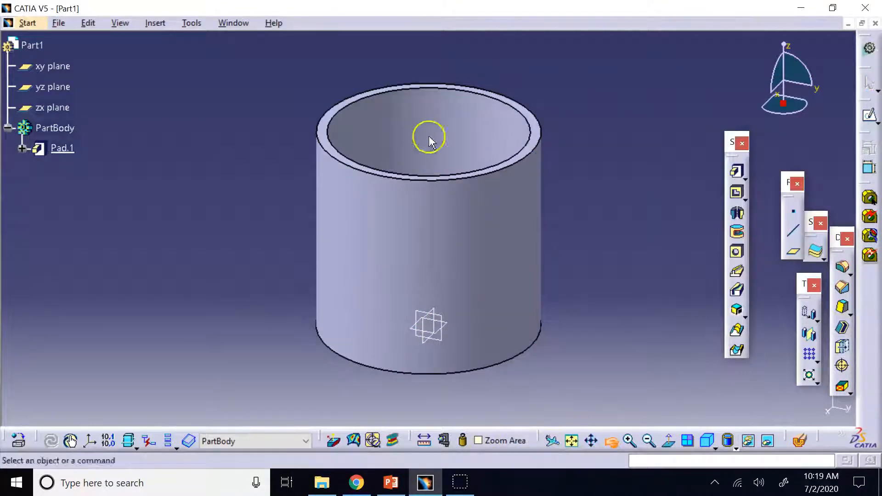
pyautogui.moveTo(429, 141)
pyautogui.mouseDown()
pyautogui.moveTo(441, 230)
pyautogui.moveTo(454, 250)
pyautogui.moveTo(431, 143)
pyautogui.mouseUp()
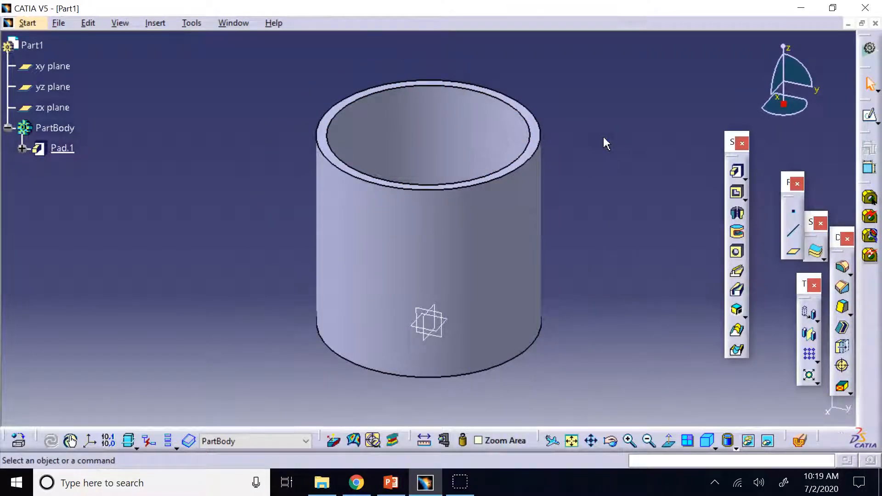
# Step: Edit the pad again and disable the Thick option to make the cylinder solid
pyautogui.doubleClick(63, 149)
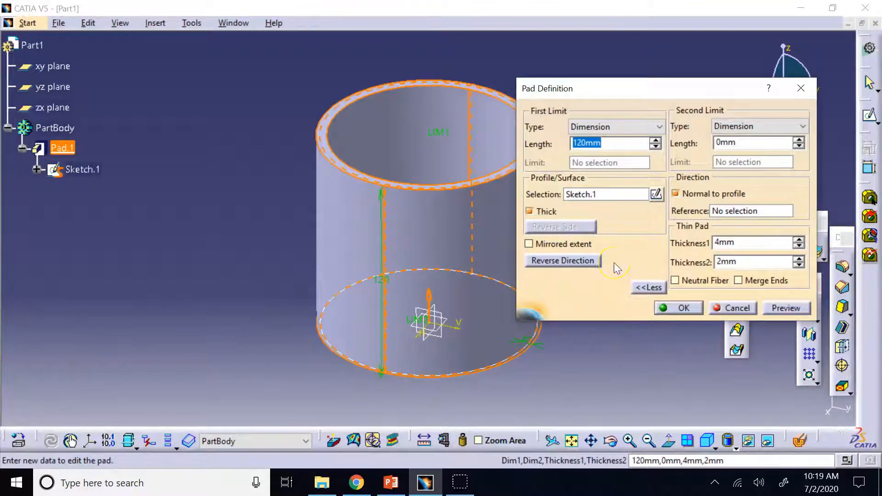
pyautogui.click(539, 211)
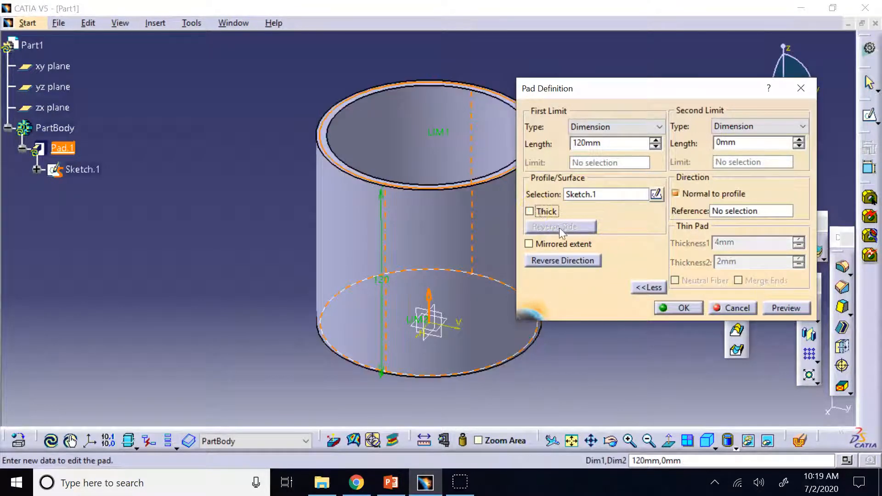
pyautogui.click(685, 308)
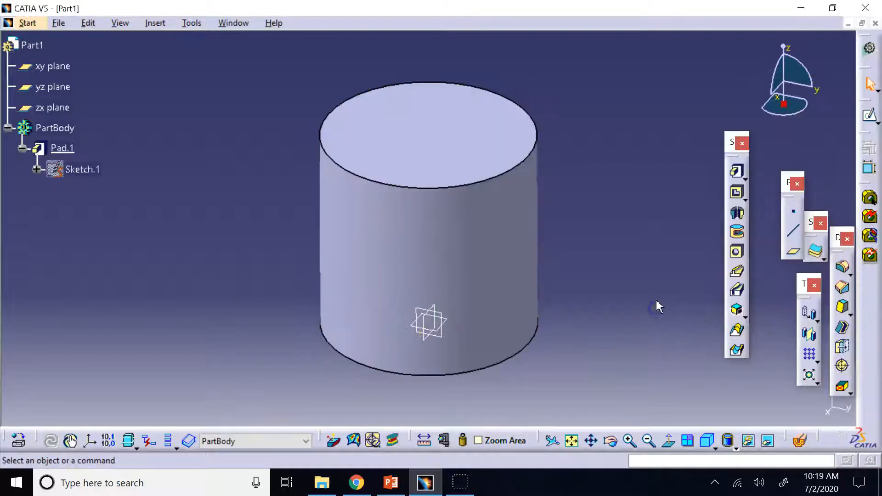
# Step: Reopen the solid cylinder's pad definition, enable Mirrored extent and preview the extrusion on both sides of the sketch
pyautogui.doubleClick(62, 147)
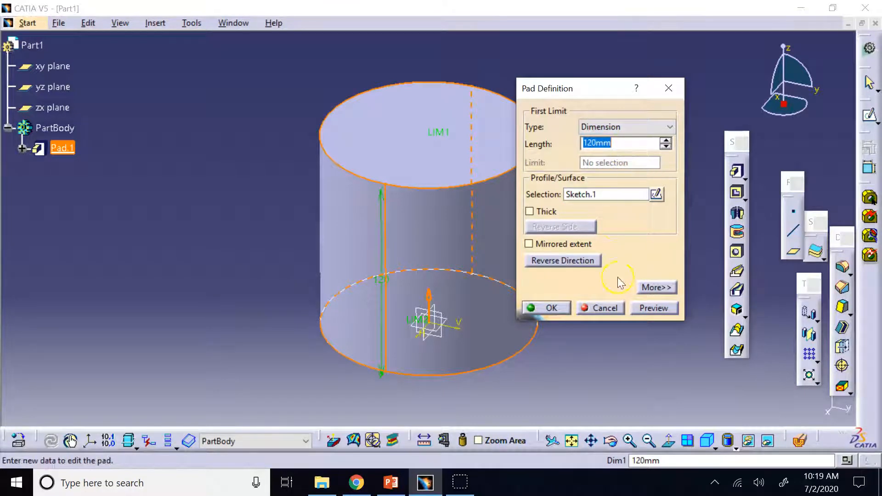
pyautogui.moveTo(549, 83); pyautogui.dragTo(627, 69)
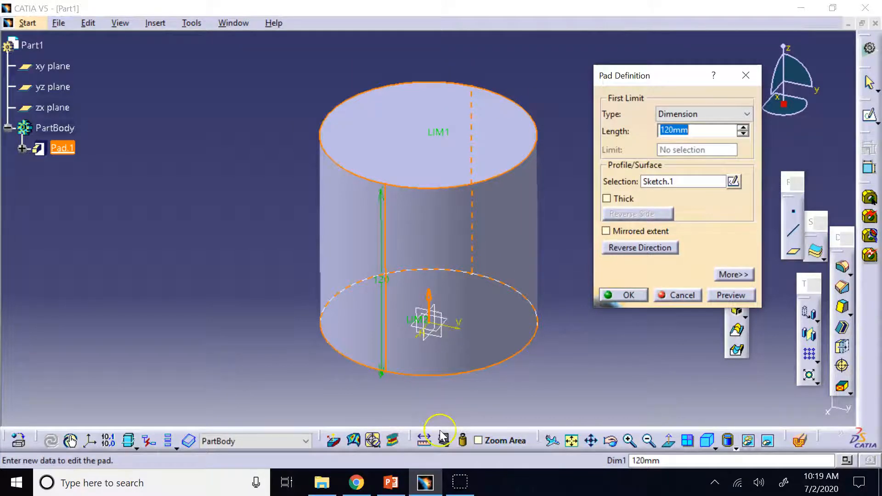
pyautogui.click(610, 233)
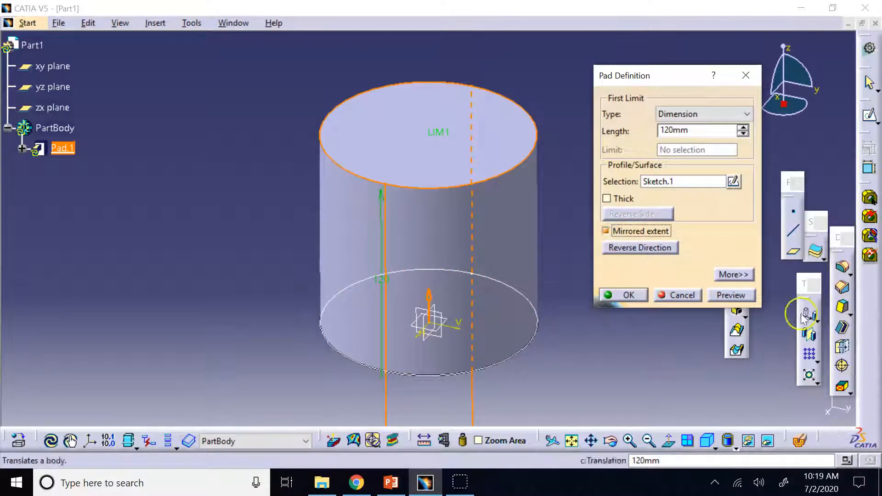
pyautogui.click(731, 294)
pyautogui.click(572, 442)
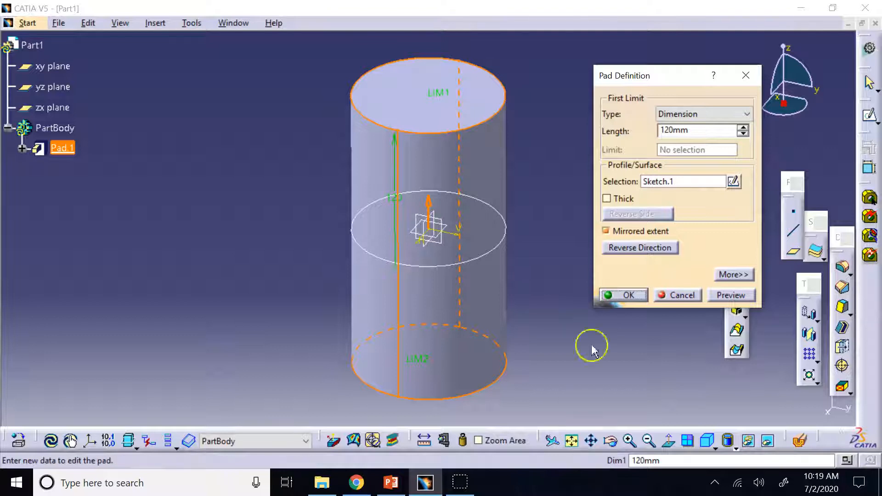
# Step: Disable Mirrored extent, set the pad's second limit to 50 mm, preview it and apply the change
pyautogui.click(607, 231)
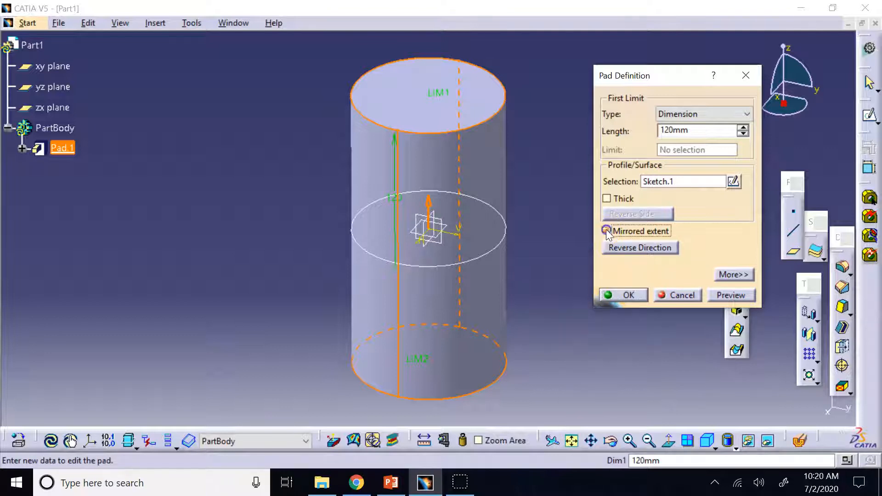
pyautogui.click(729, 275)
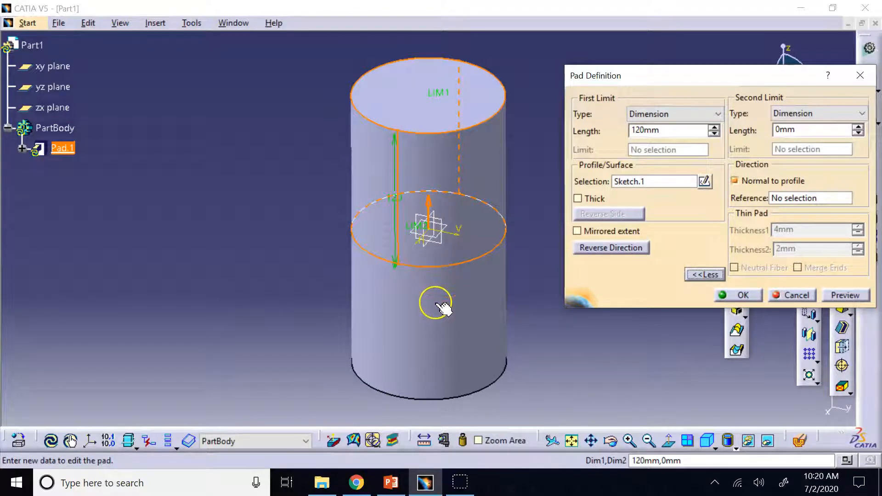
pyautogui.doubleClick(818, 131)
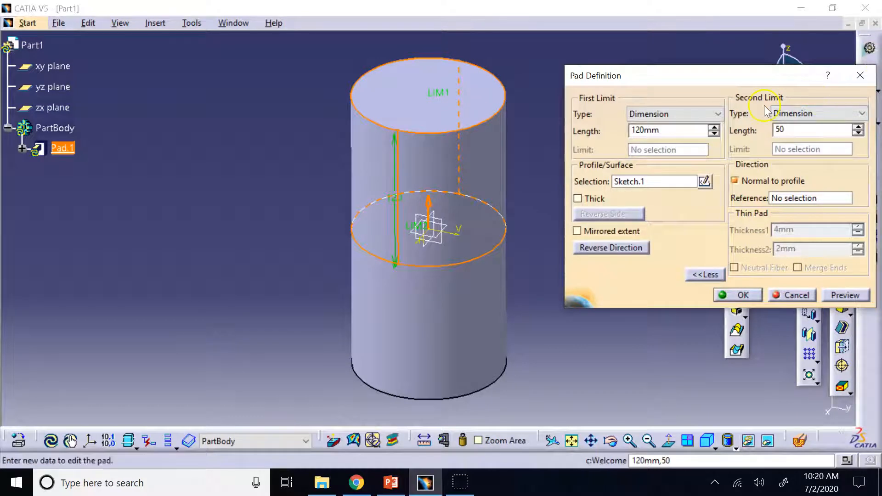
pyautogui.click(843, 295)
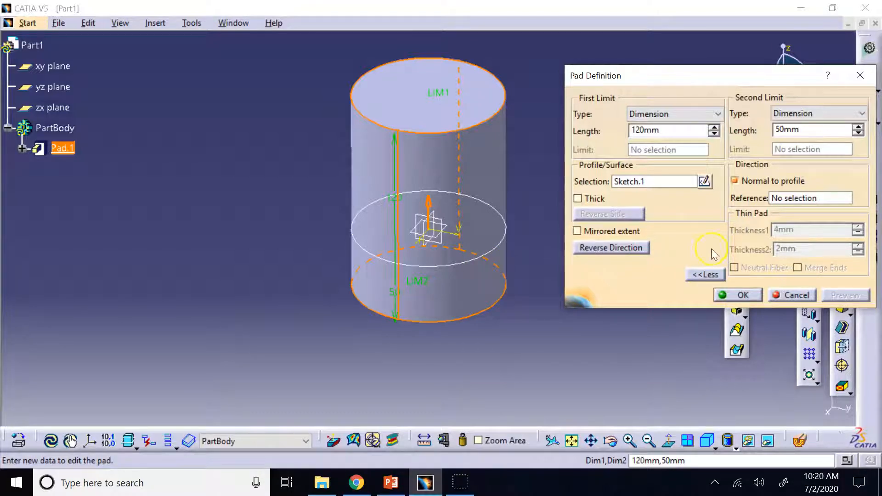
pyautogui.click(739, 295)
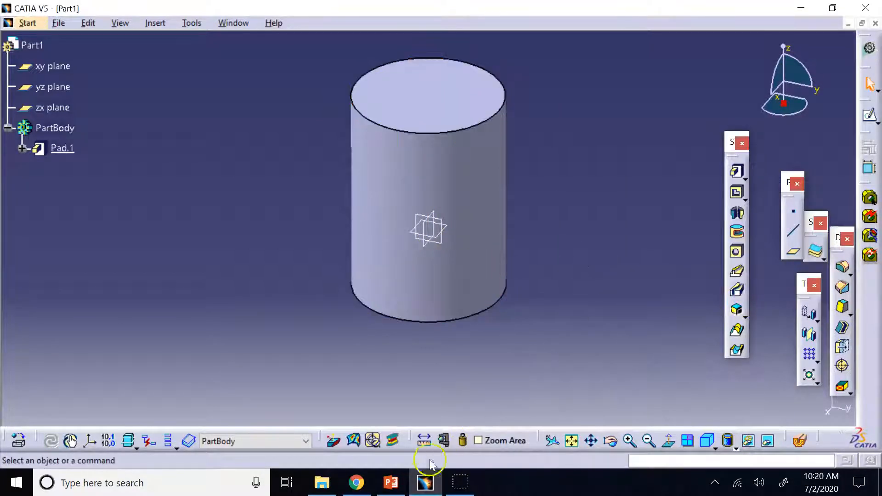
# Step: Switch to PowerPoint to view the slide on generating solid objects by extrusion, and return to CATIA
pyautogui.click(391, 483)
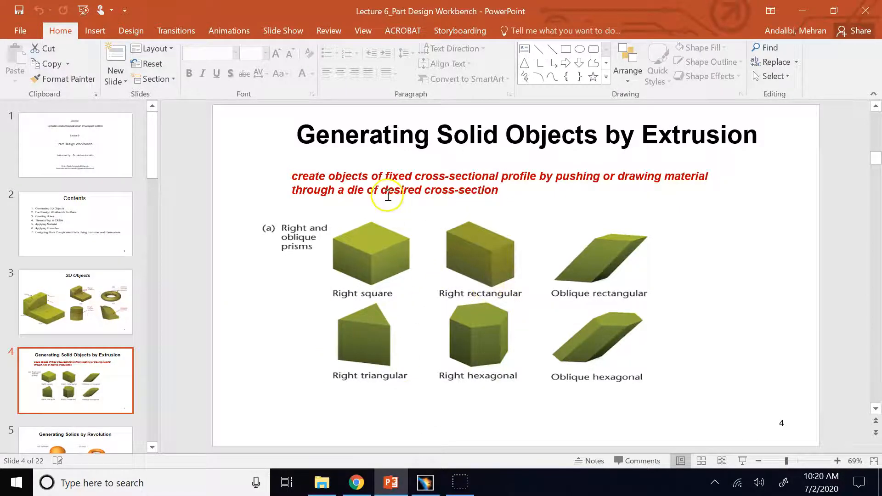
pyautogui.click(425, 482)
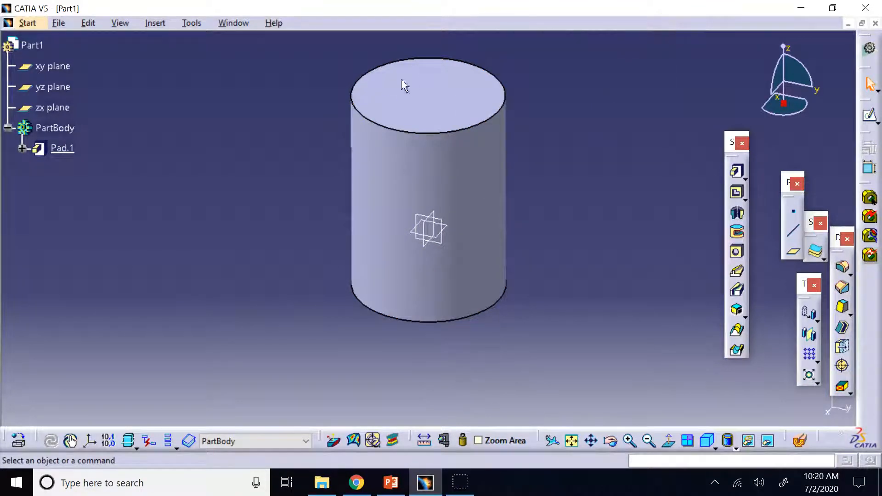
# Step: Edit the cylinder's pad, disable Normal to profile and start creating a line as its direction reference
pyautogui.doubleClick(62, 148)
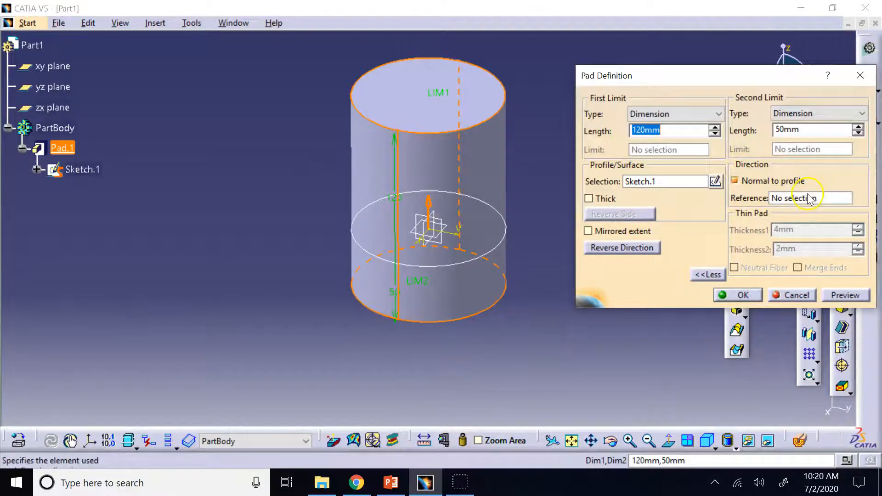
pyautogui.click(736, 182)
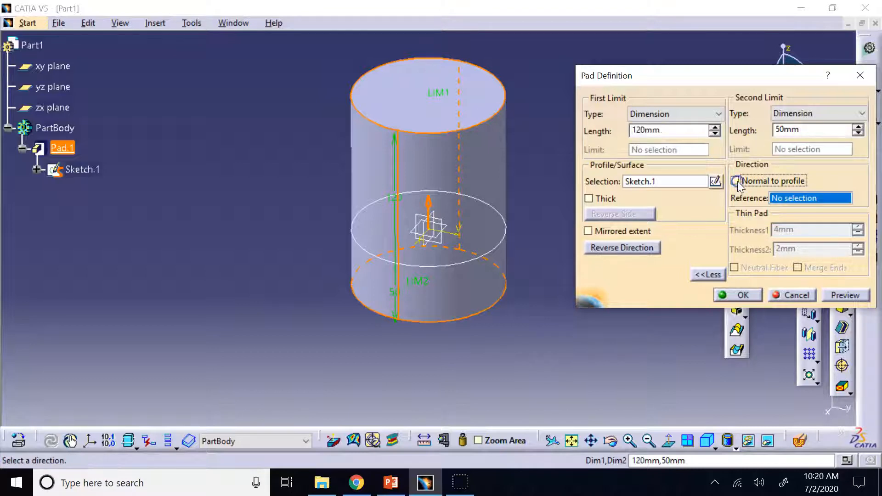
pyautogui.click(802, 199)
pyautogui.rightClick(790, 197)
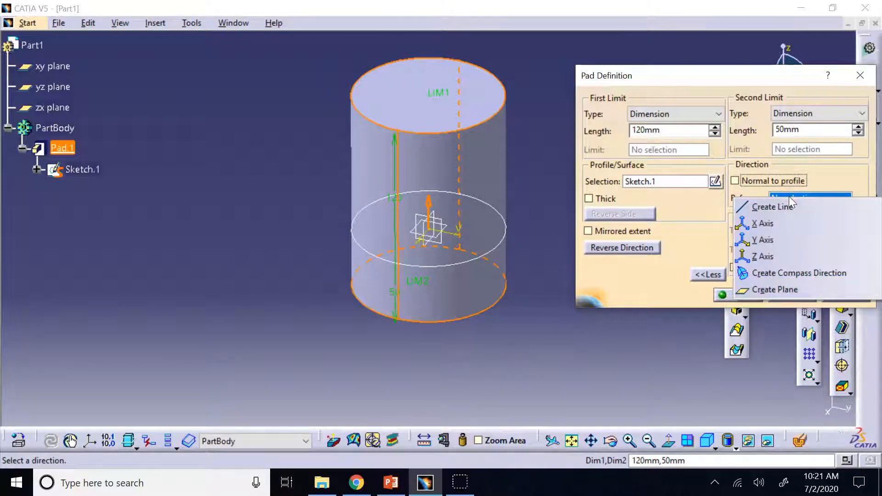
pyautogui.click(784, 208)
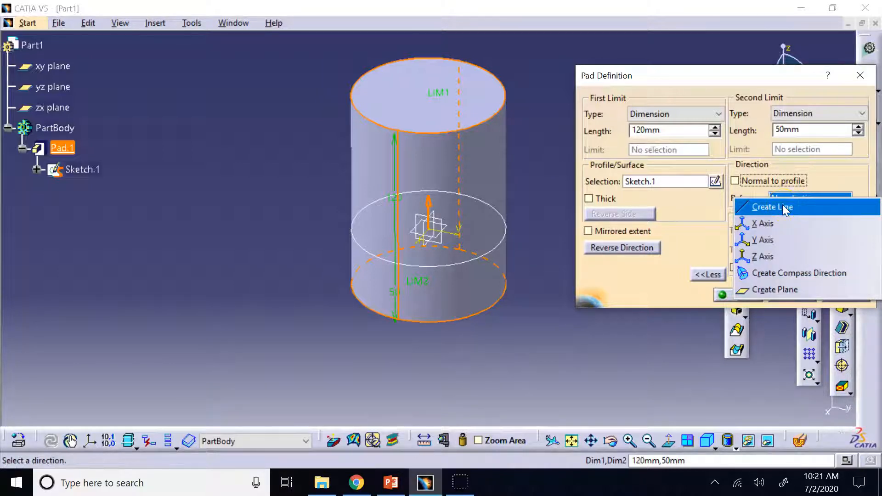
pyautogui.click(782, 207)
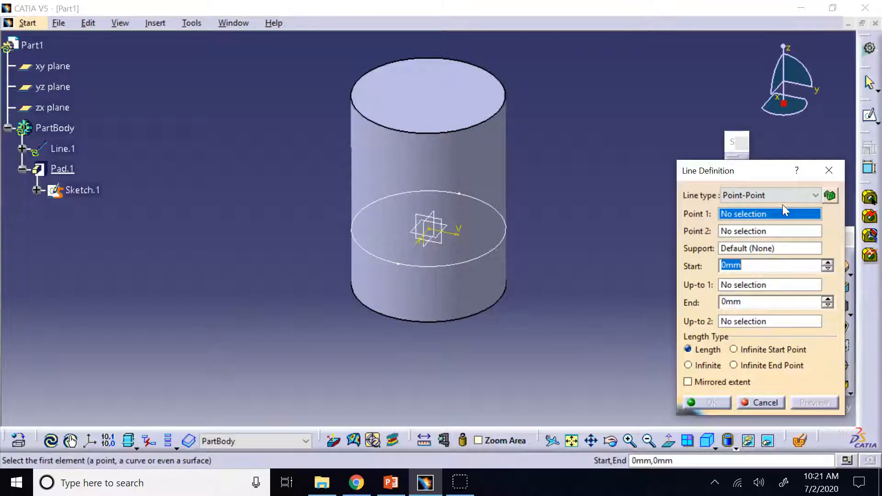
# Step: Review the available line types, keep Point-Point and pick the origin as the line's first point
pyautogui.click(781, 195)
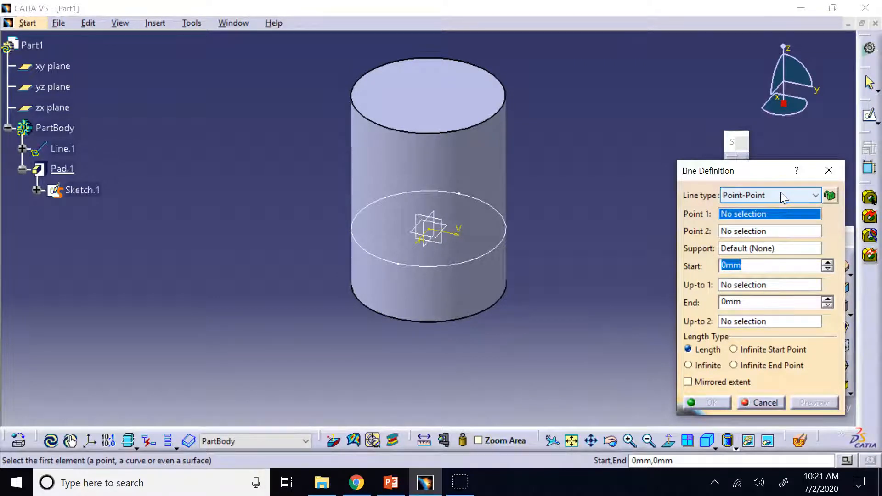
pyautogui.click(781, 195)
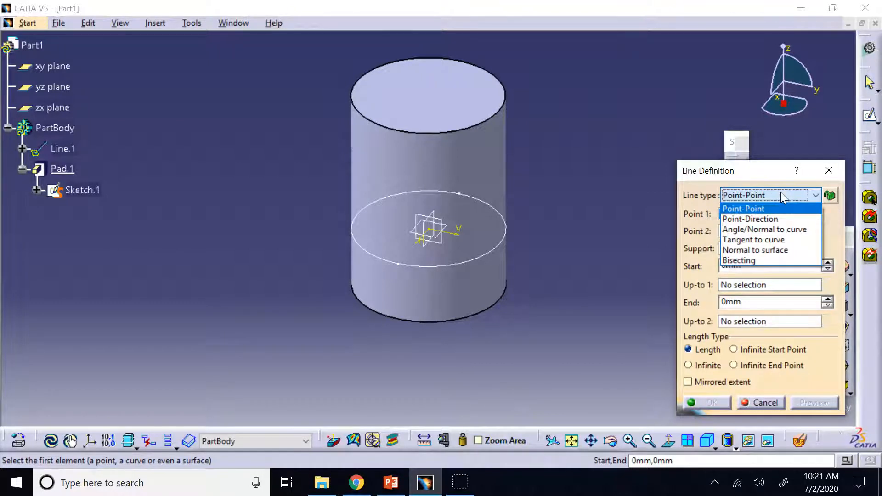
pyautogui.click(774, 210)
pyautogui.click(772, 250)
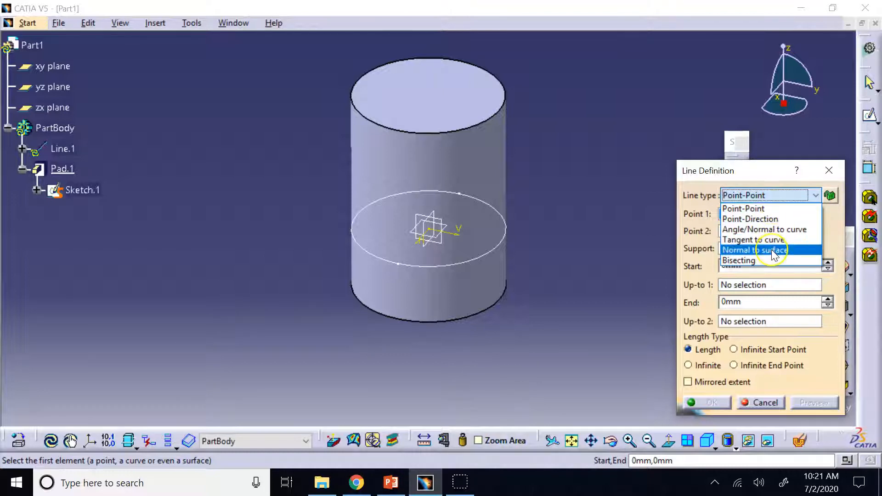
pyautogui.click(771, 208)
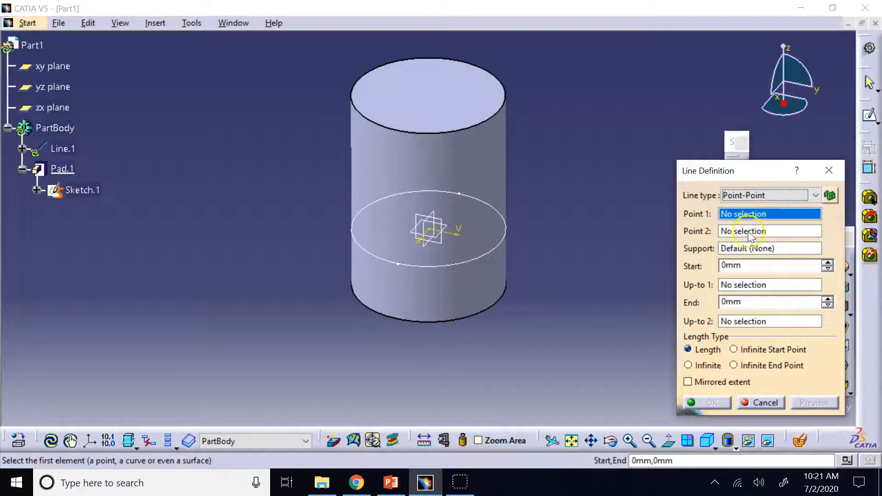
pyautogui.click(749, 216)
pyautogui.click(436, 234)
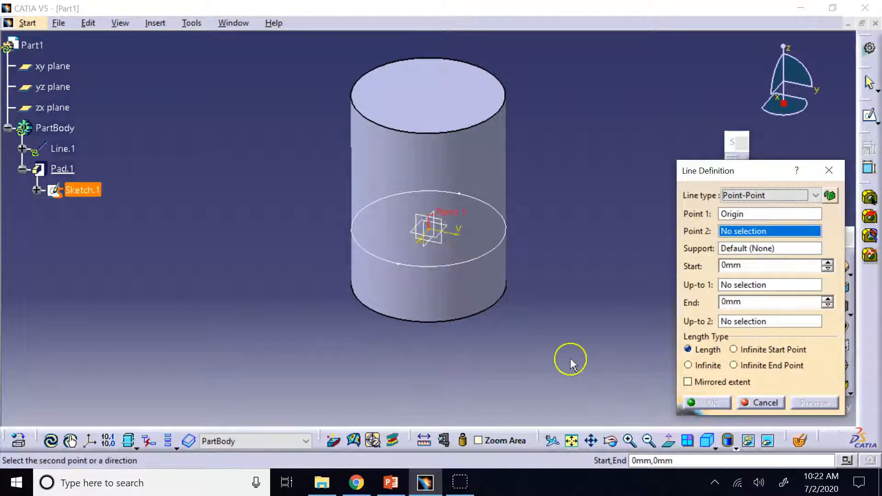
# Step: Create the line's second point on the yz plane at about H 63 mm and V 101 mm
pyautogui.click(731, 234)
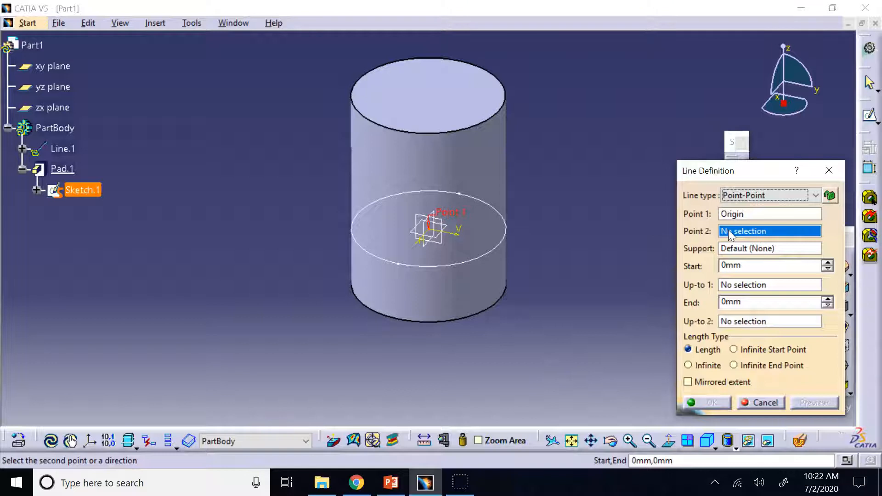
pyautogui.rightClick(730, 234)
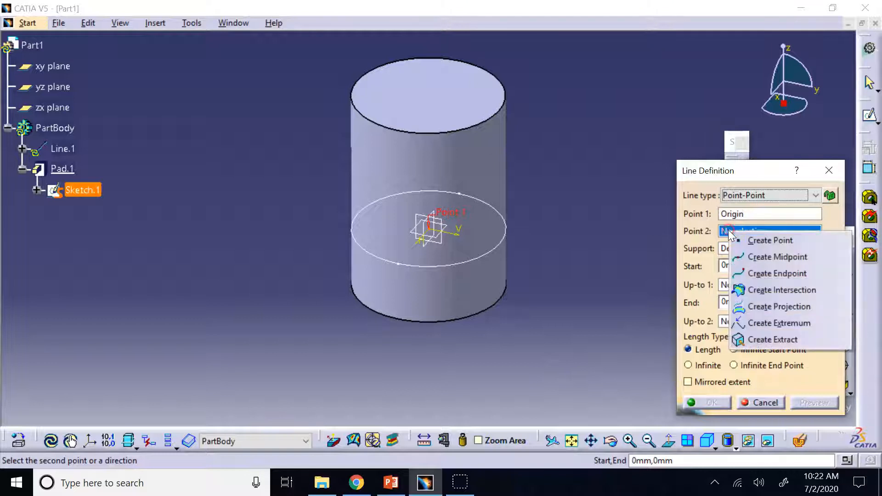
pyautogui.click(738, 240)
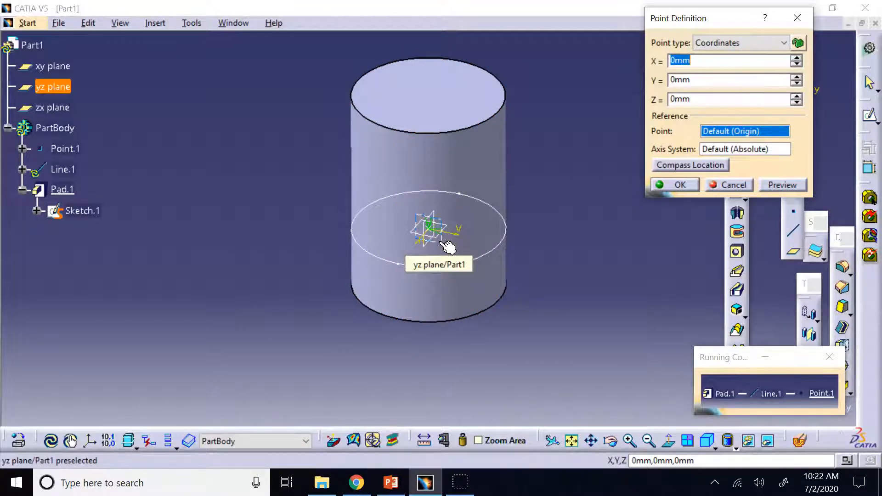
pyautogui.click(448, 248)
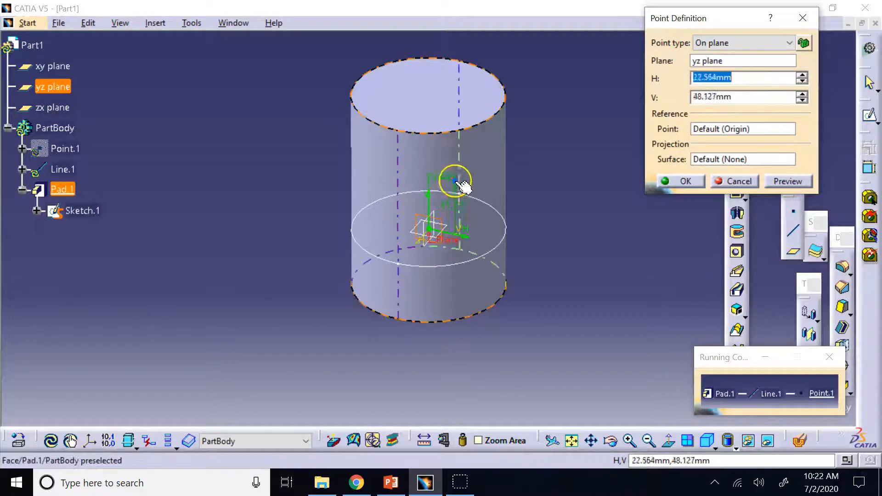
pyautogui.click(493, 137)
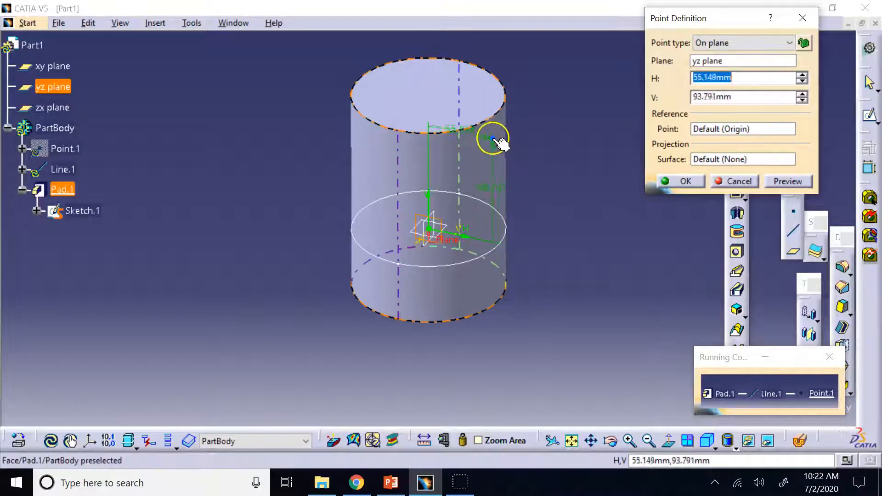
pyautogui.click(503, 131)
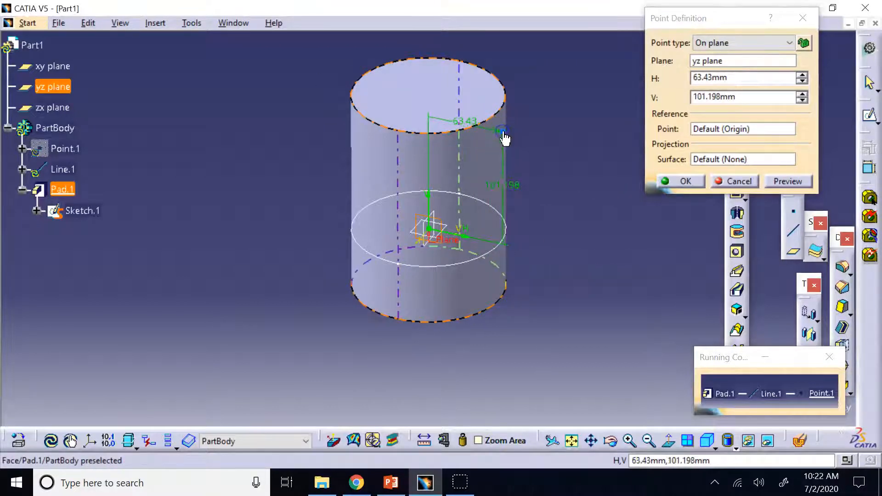
pyautogui.click(658, 181)
pyautogui.click(606, 341)
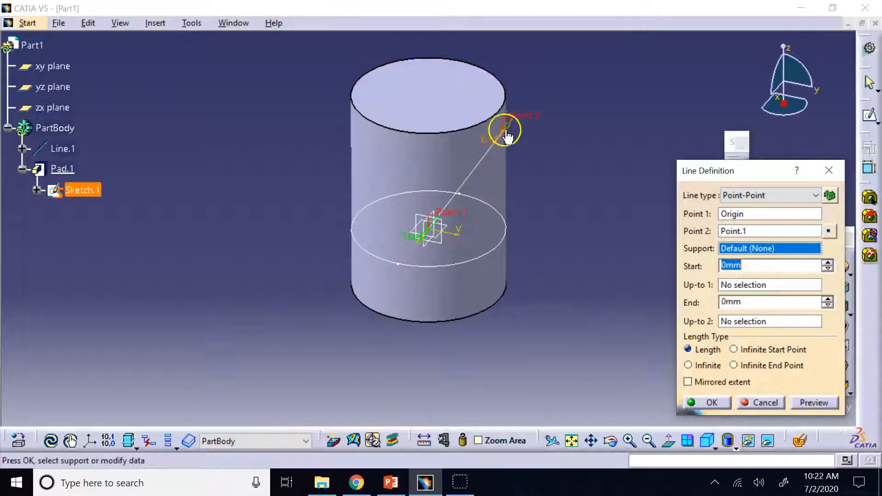
# Step: Accept the line as the pad's direction, apply the oblique extrusion and inspect the slanted cylinder in isometric view
pyautogui.click(712, 402)
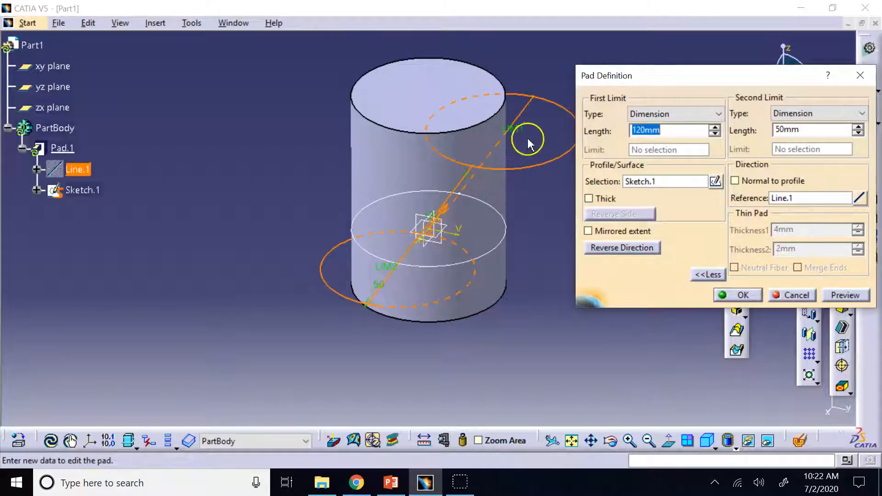
pyautogui.click(736, 295)
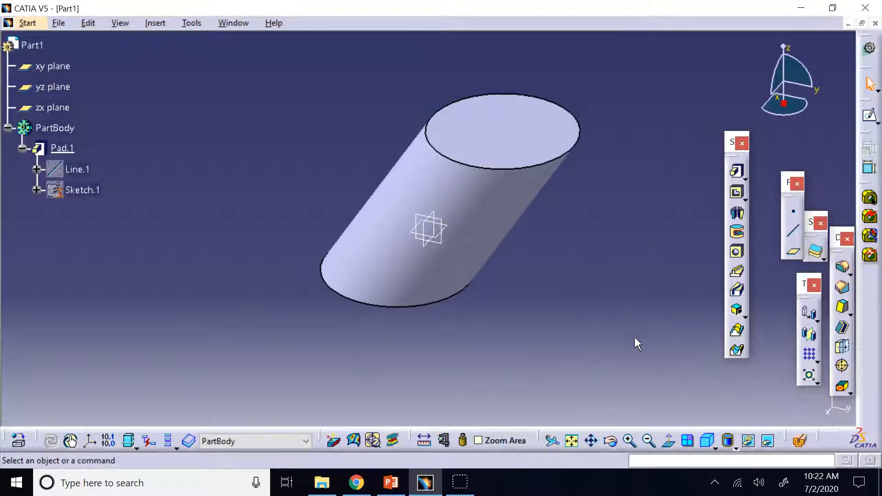
pyautogui.click(610, 441)
pyautogui.moveTo(597, 371); pyautogui.dragTo(378, 248)
pyautogui.click(703, 446)
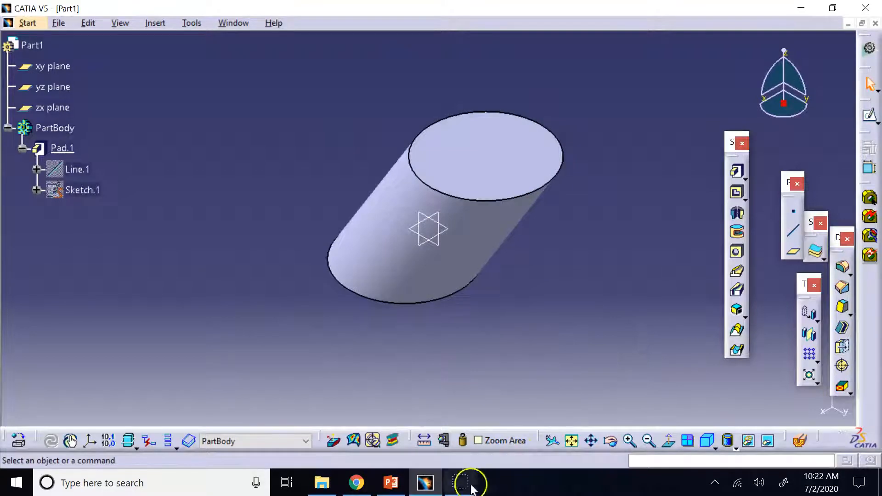
# Step: Switch to PowerPoint to view the oblique prisms on the extrusion slide, and return to CATIA
pyautogui.click(391, 482)
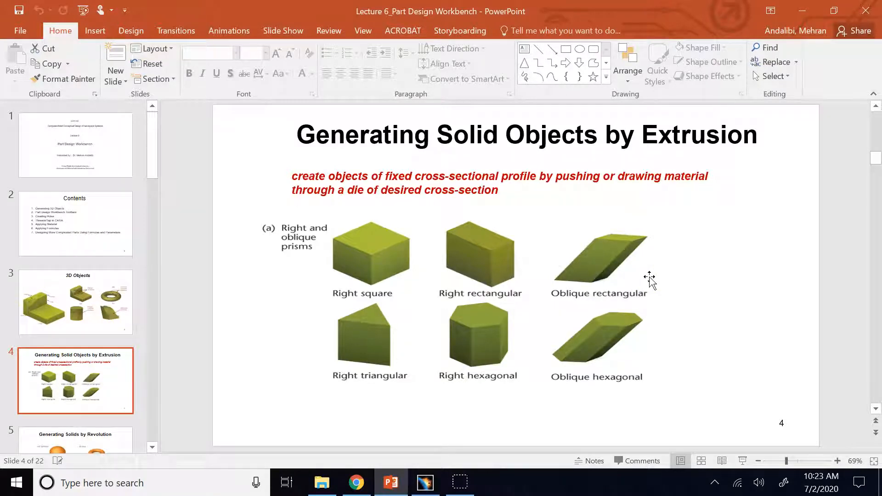
pyautogui.click(425, 482)
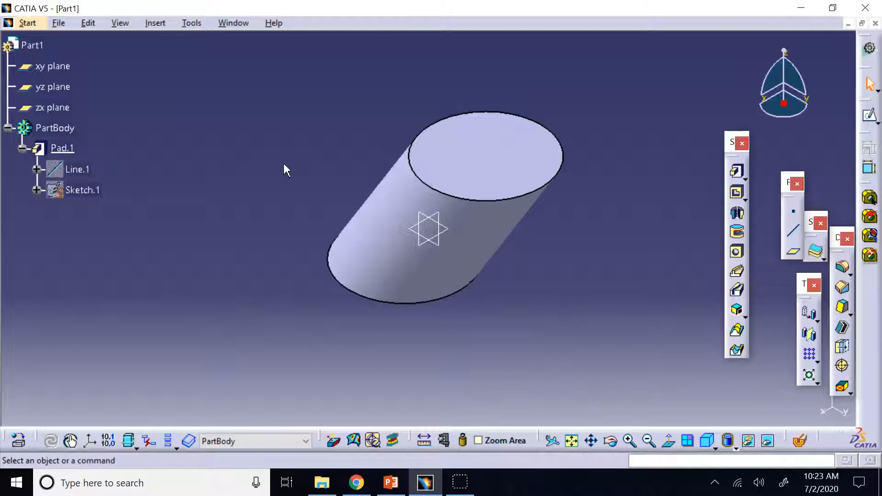
pyautogui.click(181, 151)
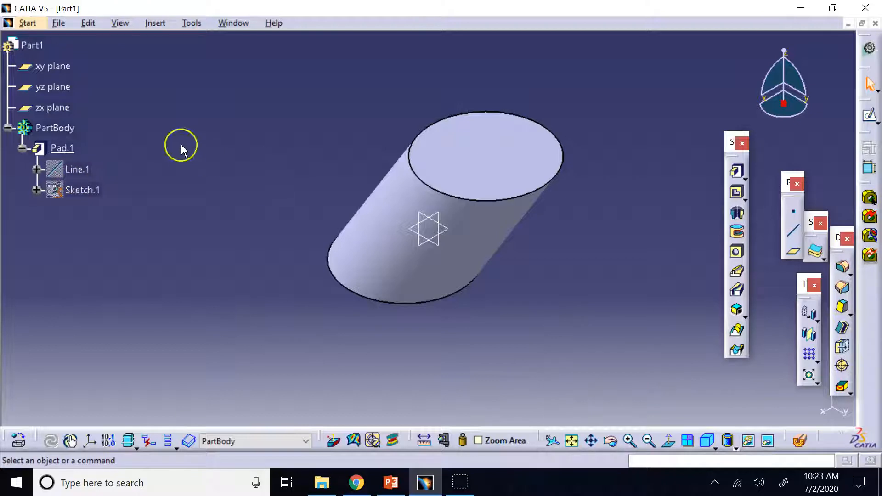
# Step: Edit the pad again and enable Normal to profile to make the cylinder upright
pyautogui.doubleClick(62, 148)
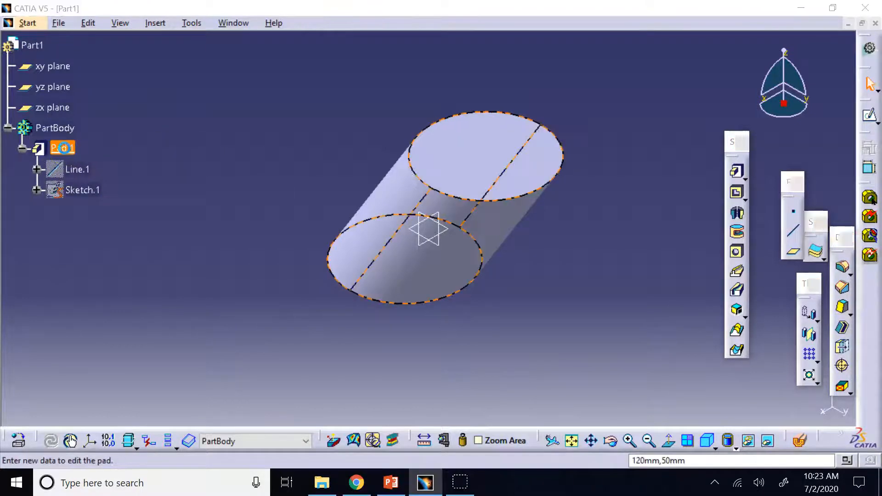
pyautogui.click(735, 181)
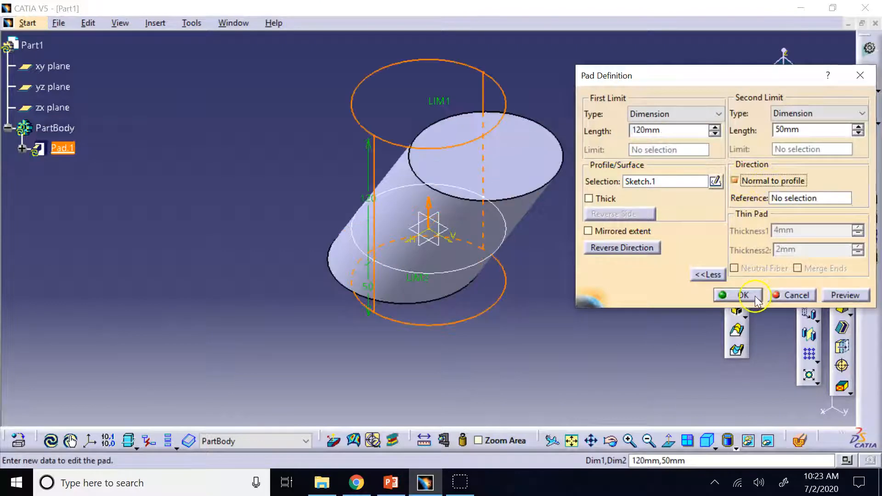
pyautogui.click(740, 294)
pyautogui.click(206, 176)
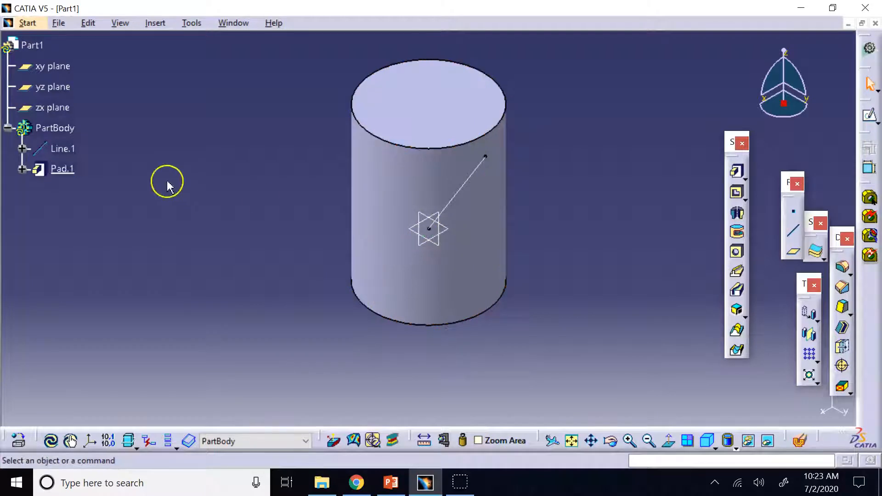
# Step: Delete the leftover direction line together with its aggregated elements
pyautogui.rightClick(57, 150)
pyautogui.click(88, 345)
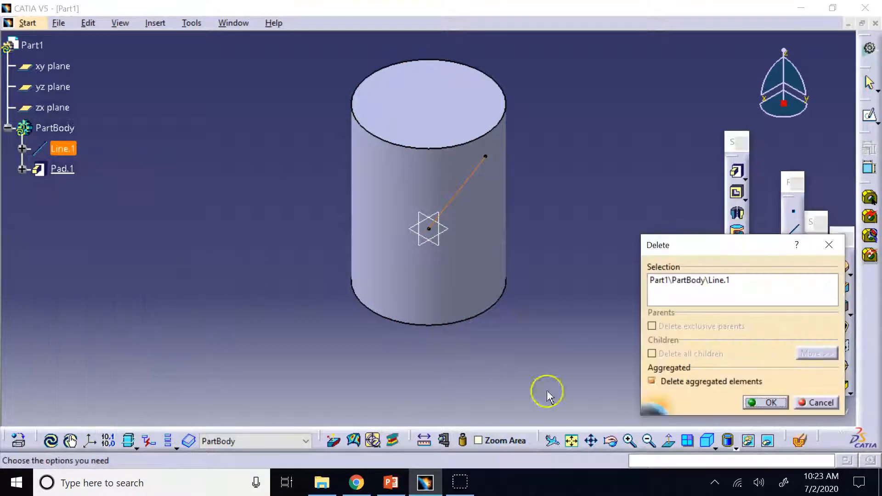
pyautogui.click(759, 402)
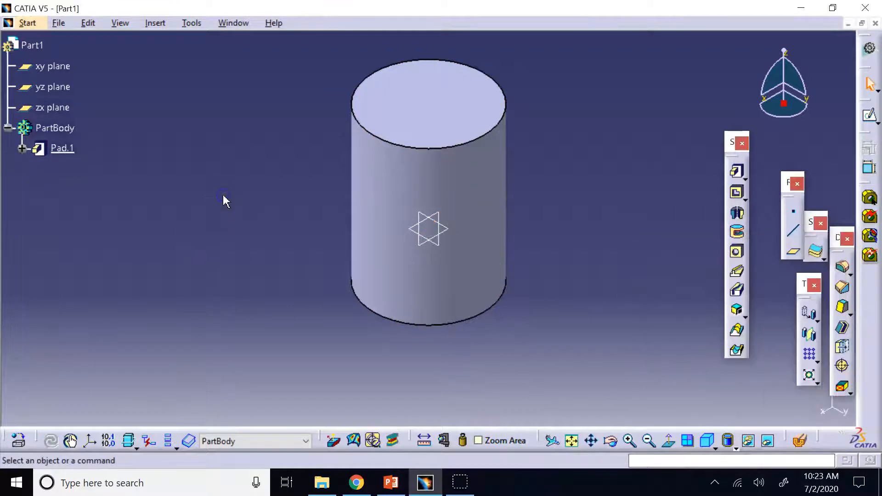
# Step: Delete the cylinder's pad together with its aggregated sketch, and undo the deletion
pyautogui.rightClick(55, 149)
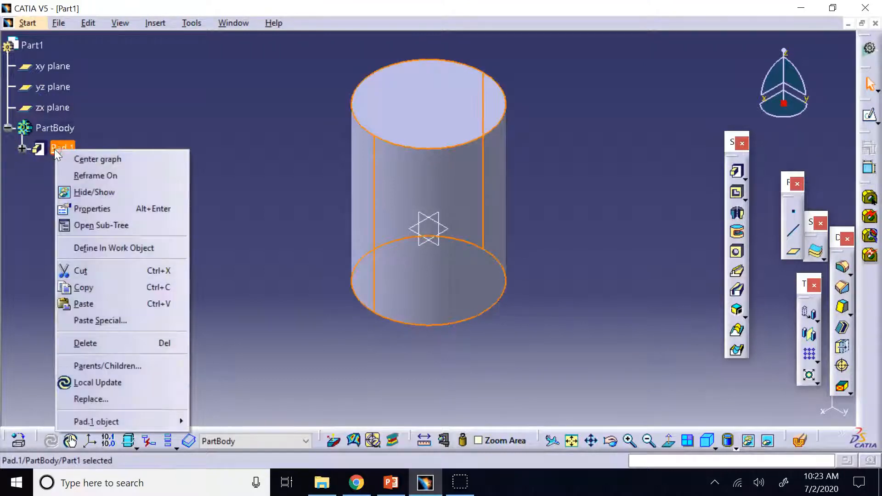
pyautogui.click(90, 343)
pyautogui.moveTo(703, 253); pyautogui.dragTo(586, 125)
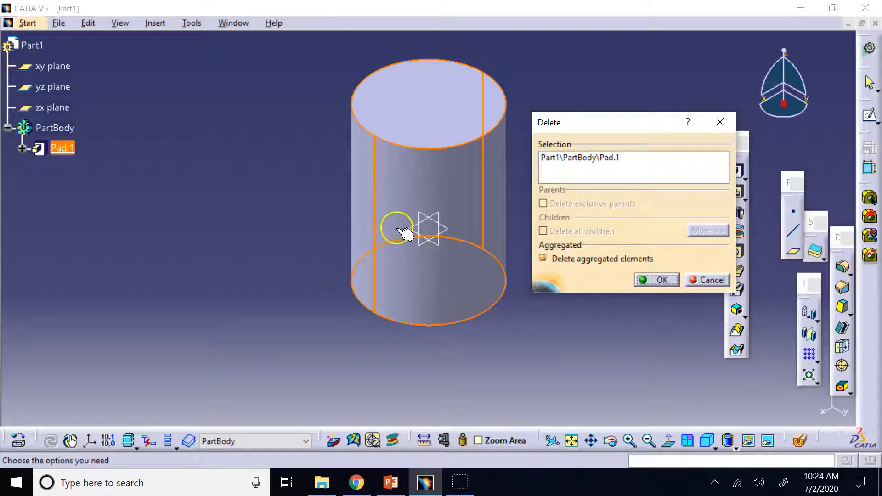
pyautogui.click(22, 148)
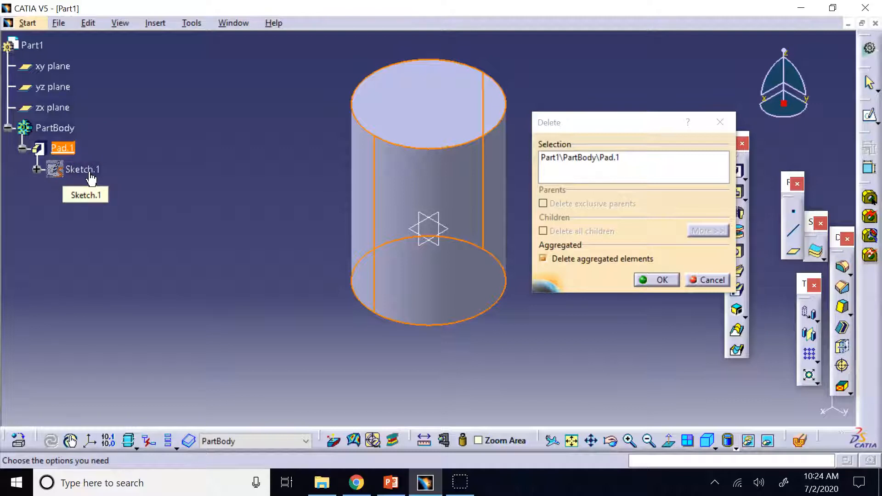
pyautogui.click(653, 280)
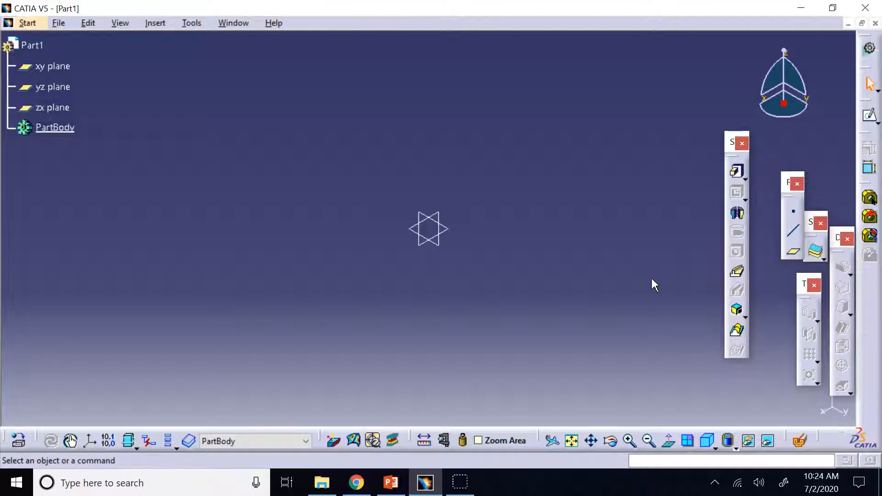
pyautogui.click(567, 195)
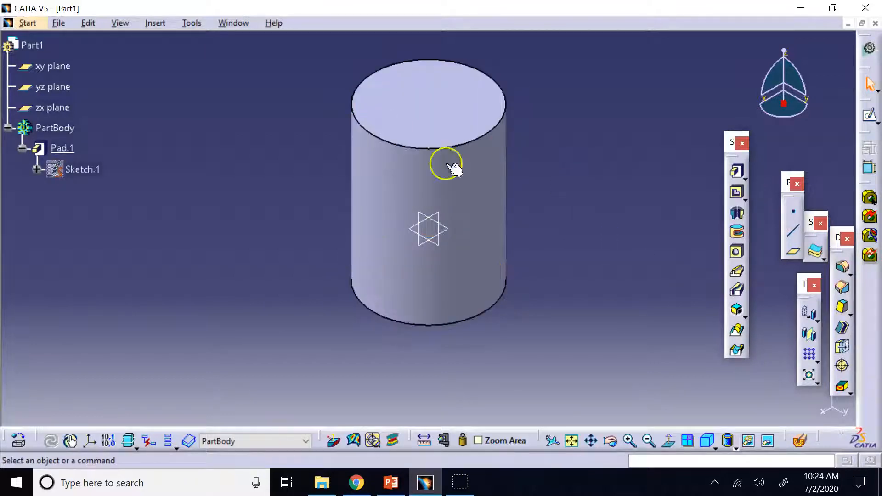
# Step: Delete the cylinder's pad with Delete aggregated elements disabled so that only its circle sketch is kept
pyautogui.rightClick(59, 149)
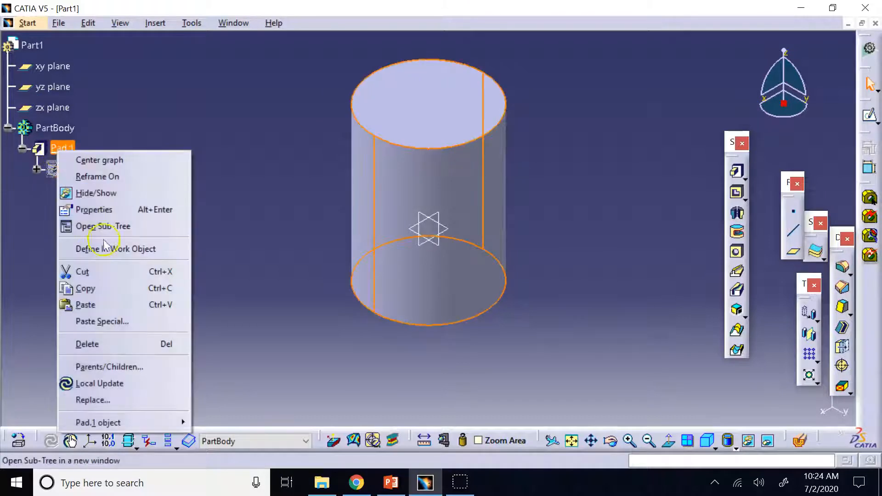
pyautogui.click(90, 344)
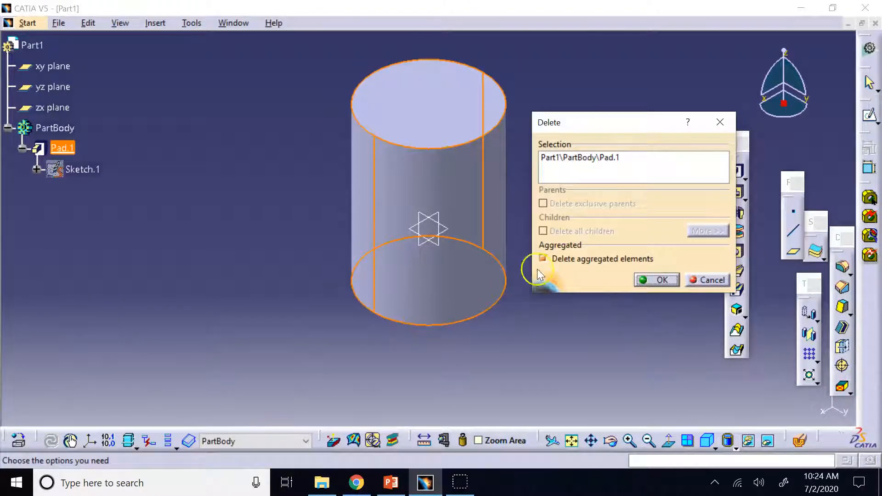
pyautogui.click(568, 261)
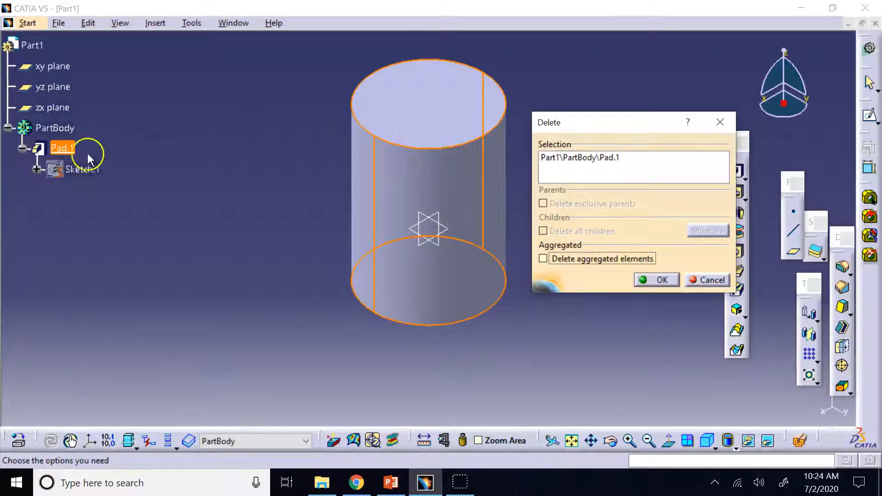
pyautogui.click(662, 280)
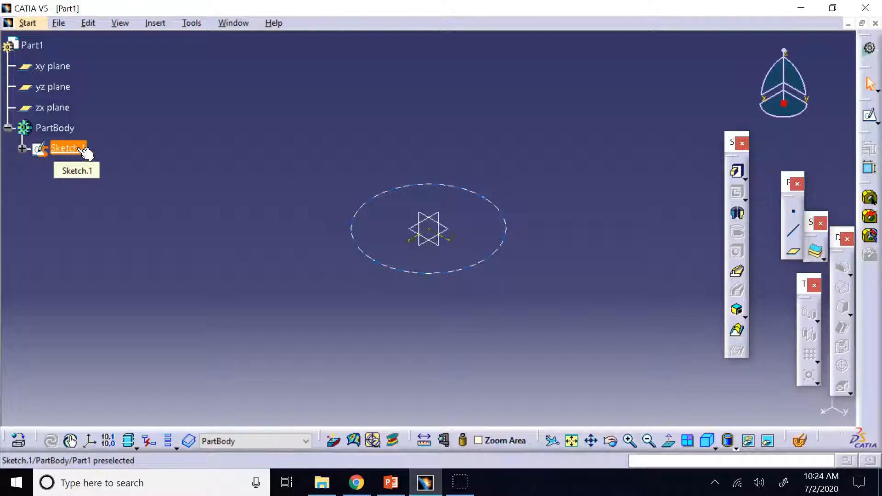
pyautogui.click(156, 135)
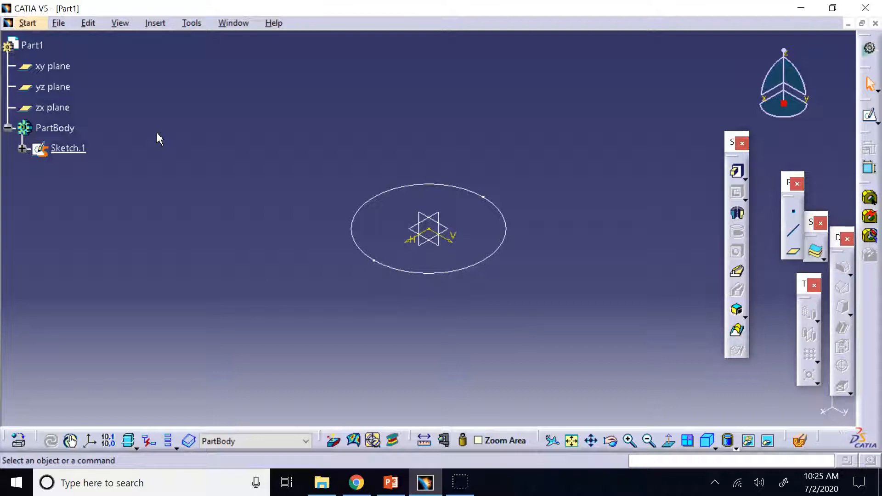
# Step: Sketch a circle of about 86 mm radius on the yz plane, centred on the vertical axis above the origin, and exit the sketch
pyautogui.click(441, 250)
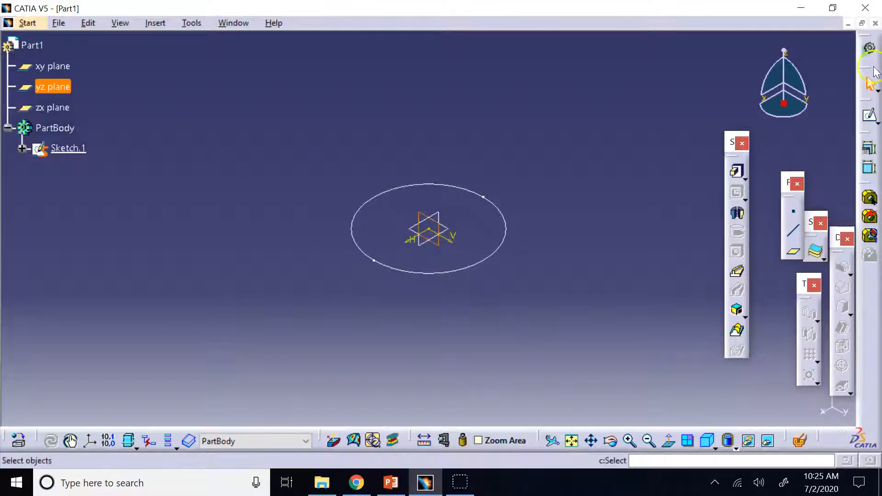
pyautogui.click(869, 115)
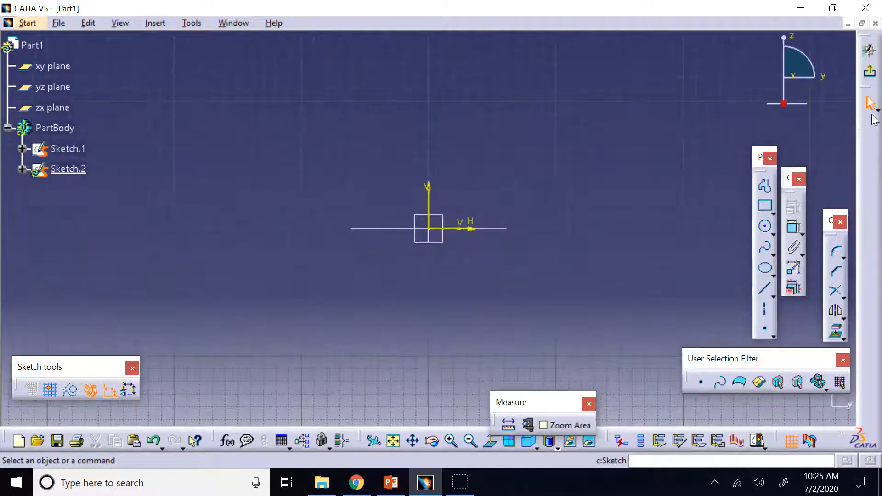
pyautogui.click(766, 232)
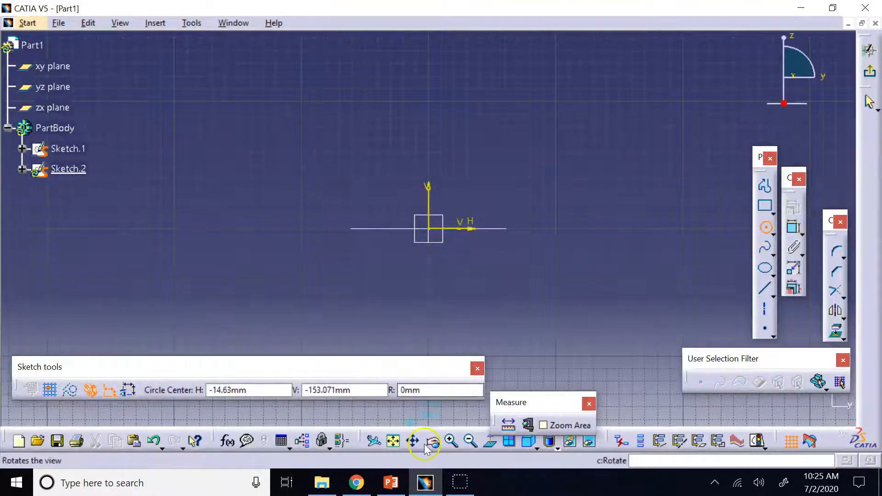
pyautogui.click(469, 441)
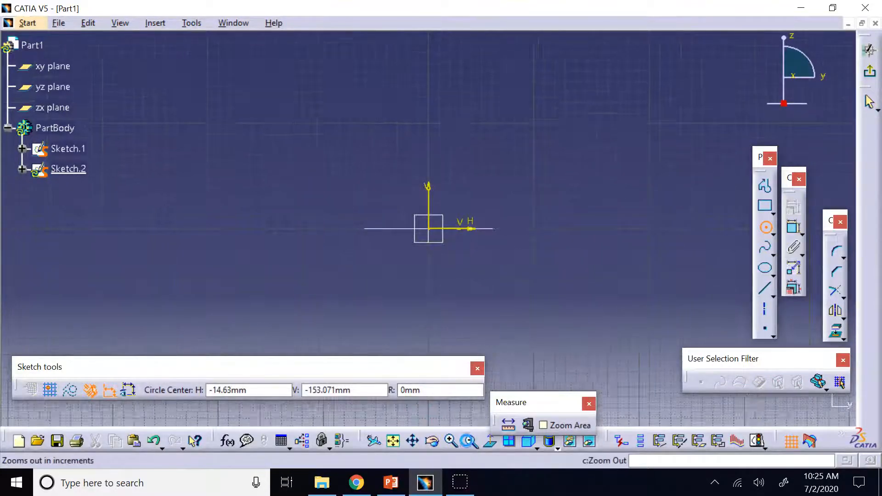
pyautogui.click(428, 98)
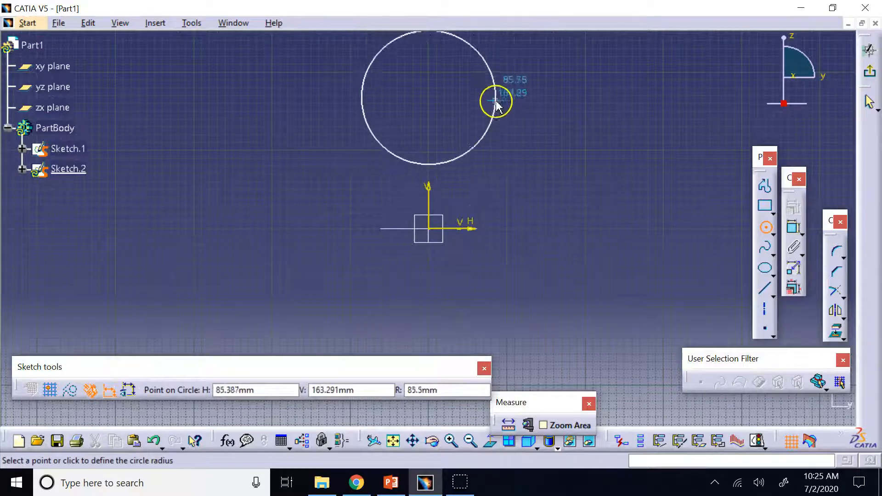
pyautogui.click(496, 90)
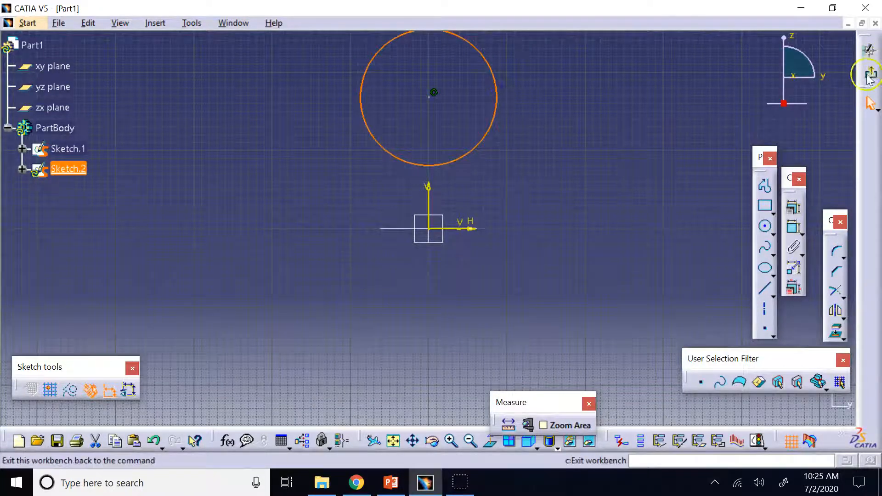
pyautogui.click(868, 74)
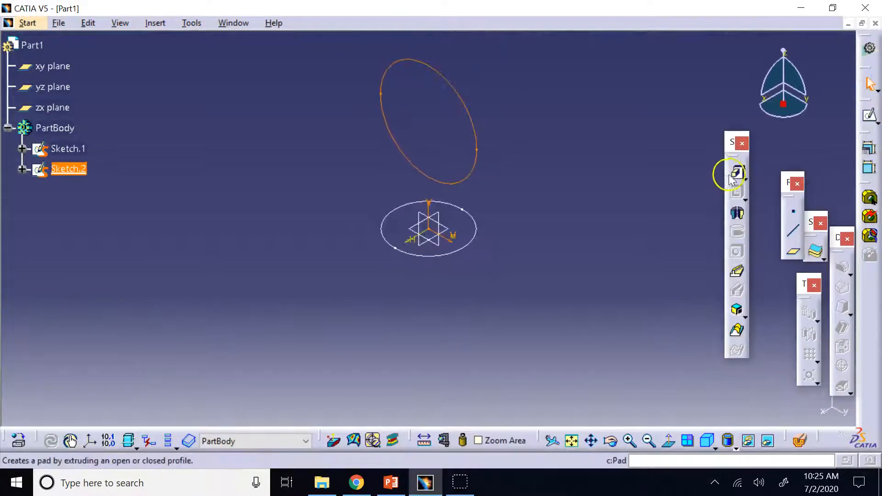
# Step: Pad the new circle by 120 mm with Mirrored extent enabled to make a horizontal cylinder
pyautogui.click(735, 171)
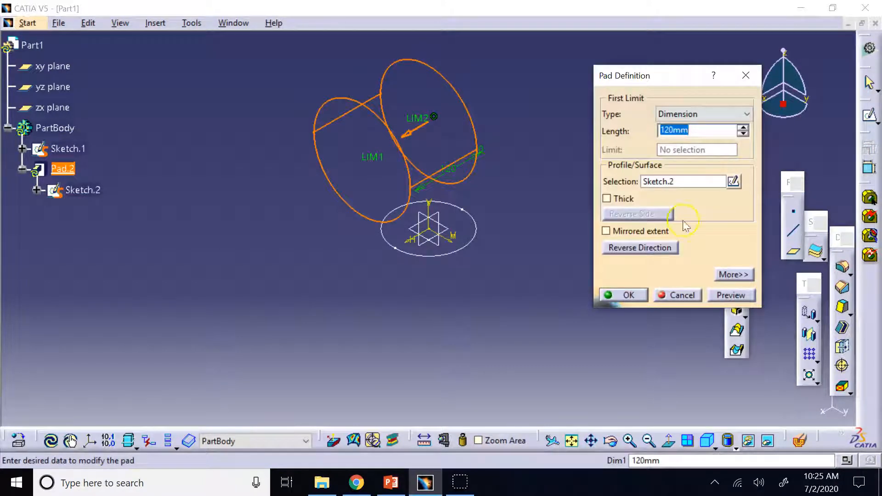
pyautogui.click(605, 230)
pyautogui.click(628, 295)
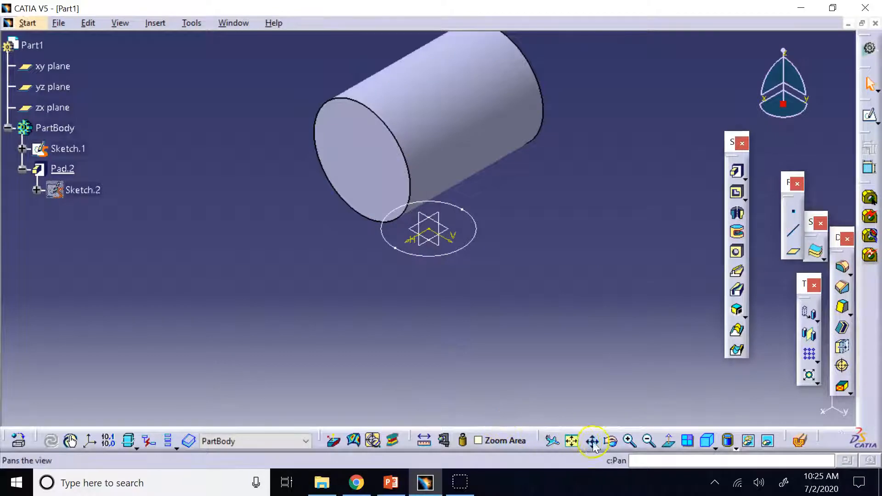
pyautogui.click(611, 441)
pyautogui.moveTo(480, 333); pyautogui.dragTo(437, 299, button='middle')
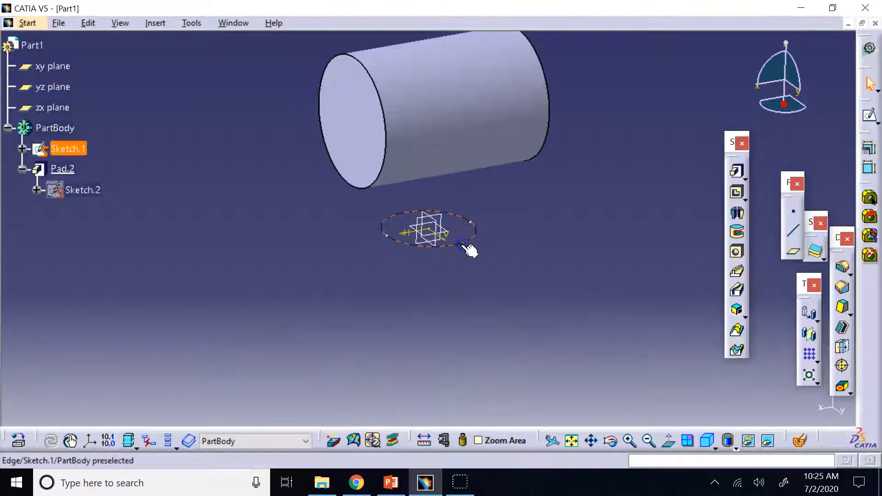
pyautogui.click(465, 247)
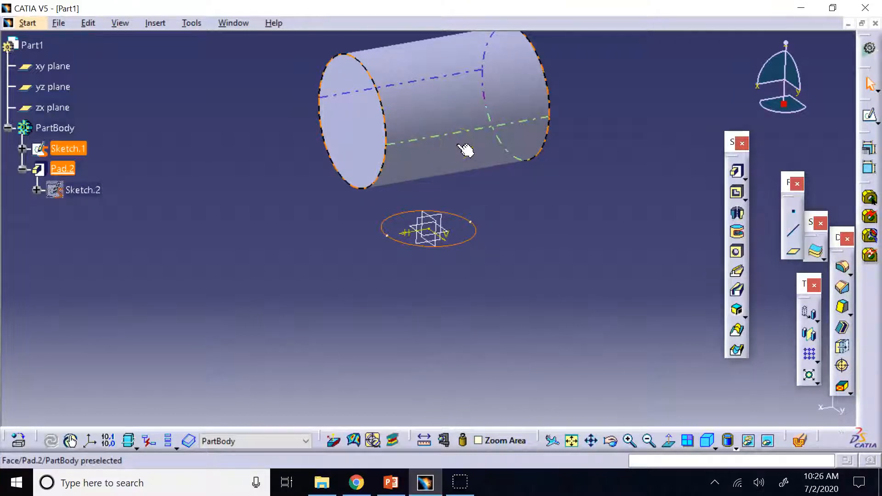
pyautogui.click(539, 195)
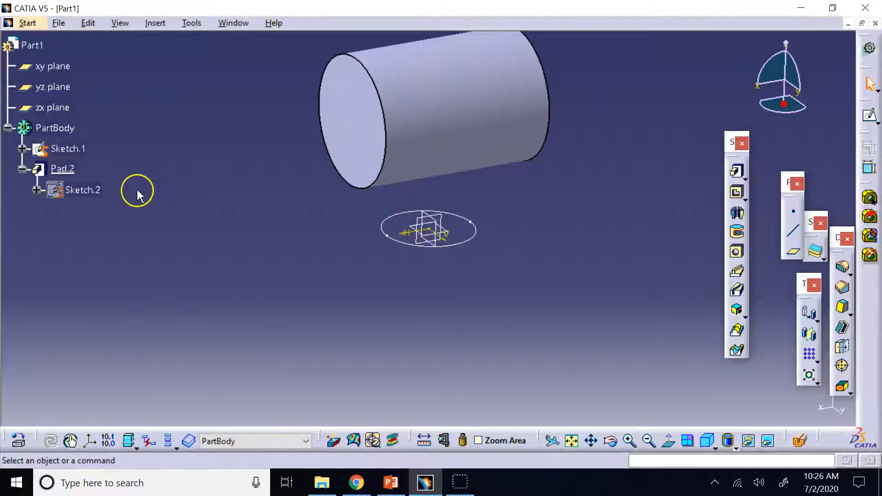
# Step: Start a pad from the circle on the xy plane, show it in front view, and set its first limit type to Up to next
pyautogui.click(81, 153)
pyautogui.click(736, 173)
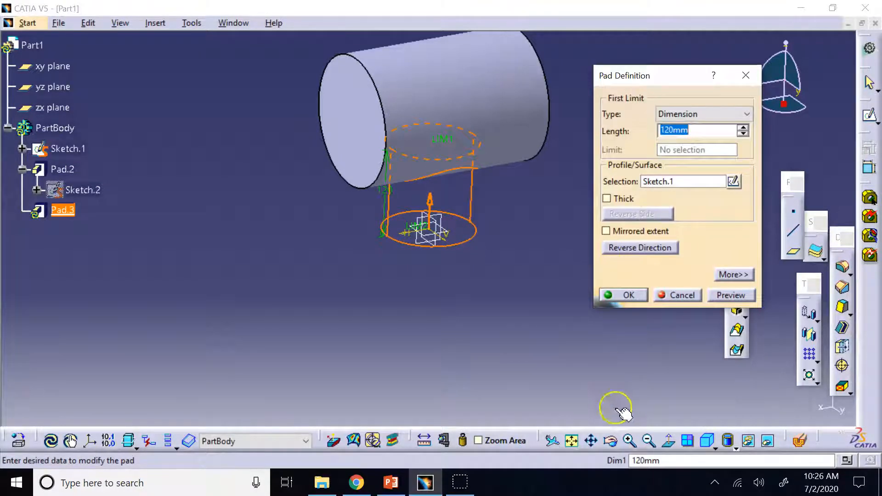
pyautogui.click(716, 447)
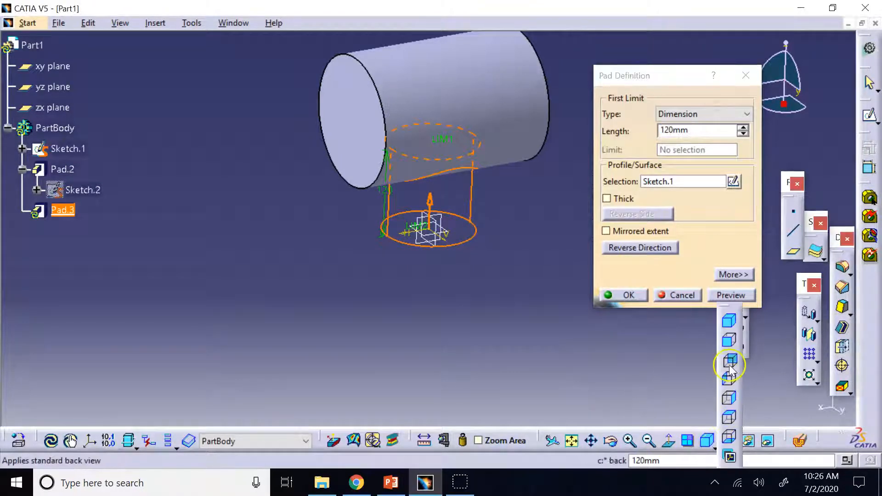
pyautogui.click(728, 350)
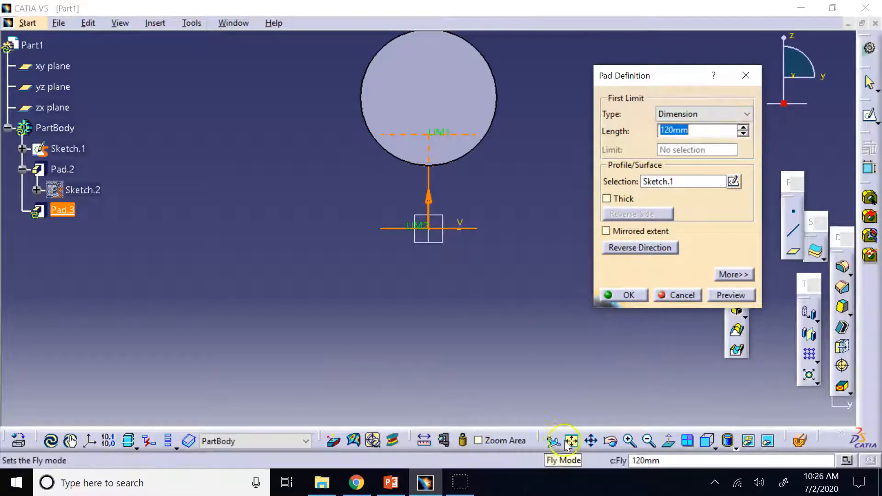
pyautogui.click(629, 440)
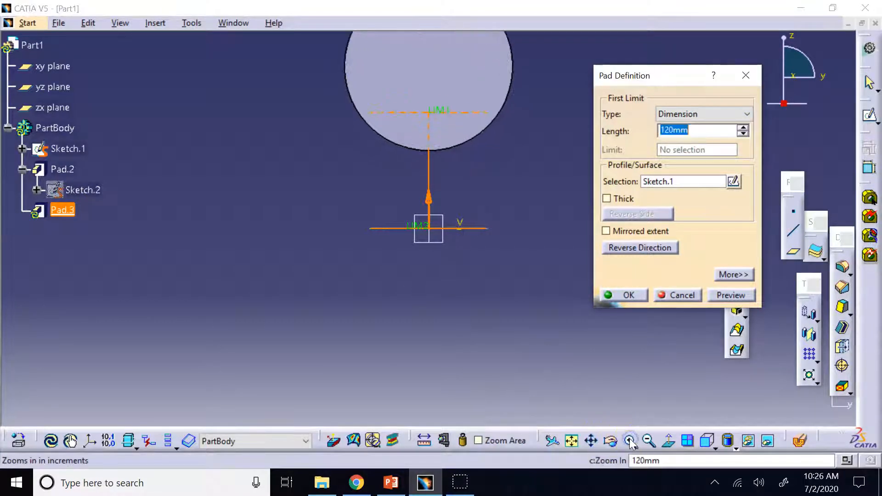
pyautogui.click(592, 441)
pyautogui.moveTo(546, 213); pyautogui.dragTo(511, 333)
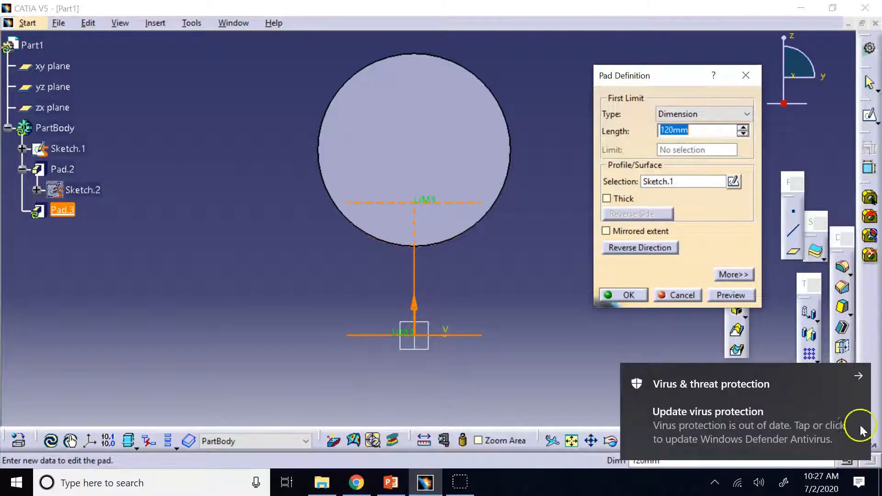
pyautogui.click(858, 373)
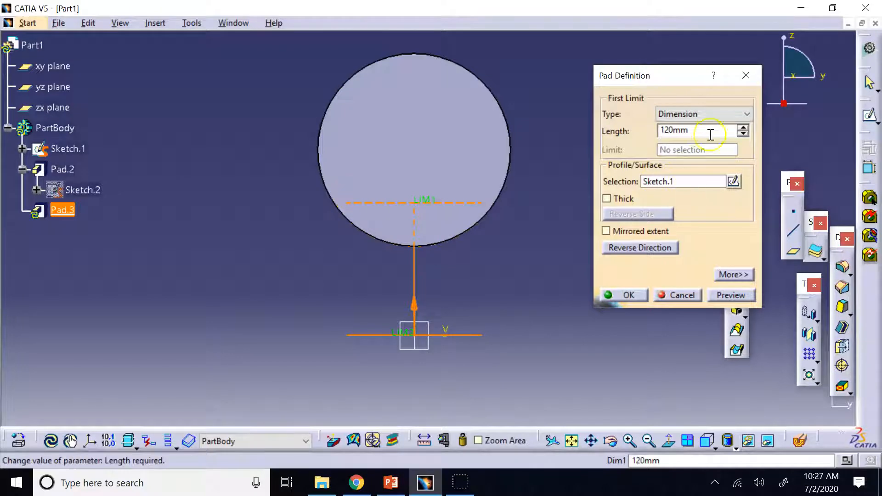
pyautogui.click(707, 113)
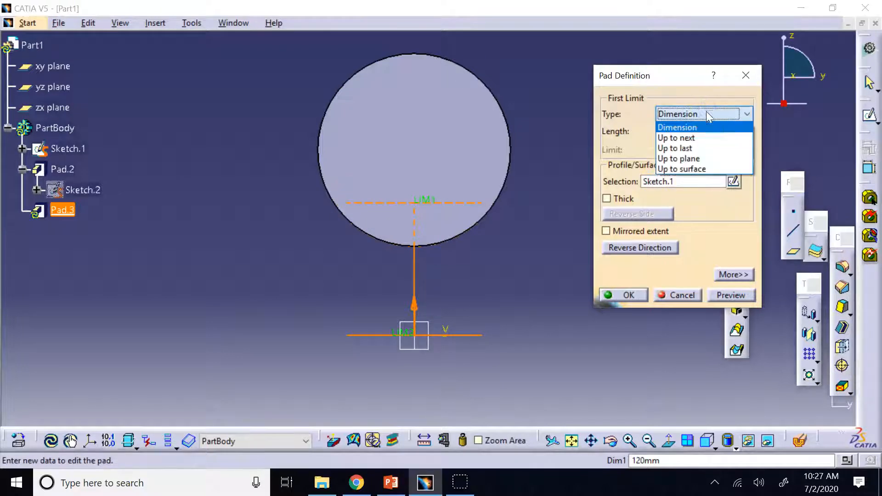
pyautogui.click(694, 138)
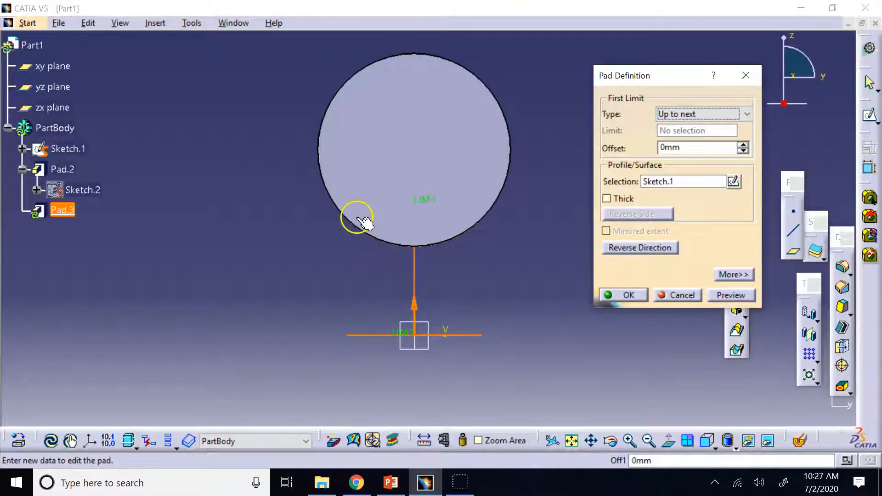
# Step: Set the pad's first limit type to Up to surface, choose the horizontal cylinder's curved face as the limit, and create the pad
pyautogui.click(720, 113)
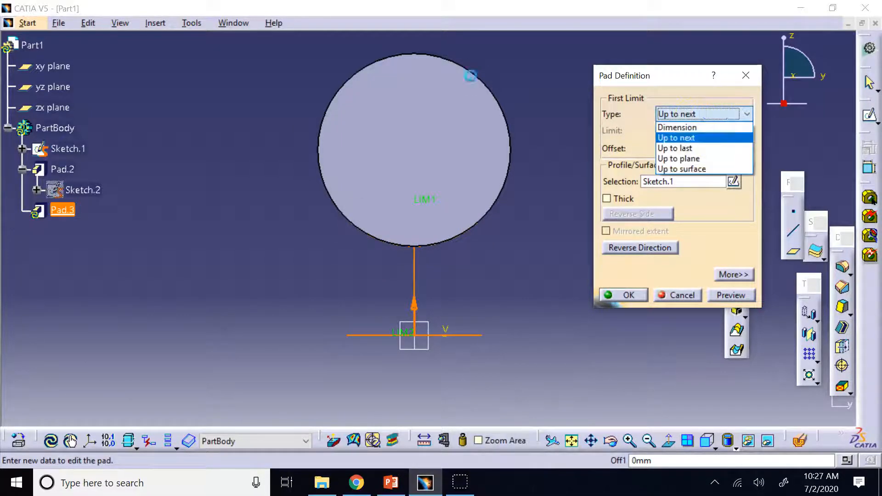
pyautogui.click(700, 169)
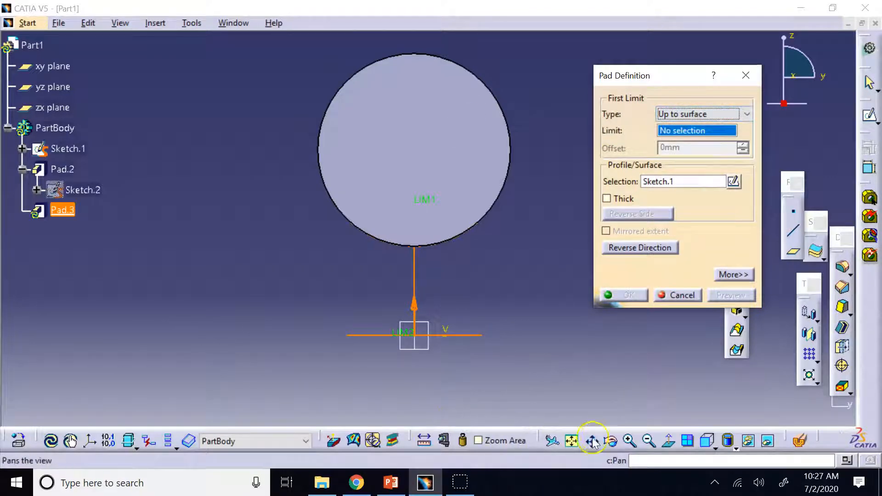
pyautogui.click(610, 441)
pyautogui.moveTo(373, 262); pyautogui.dragTo(521, 301)
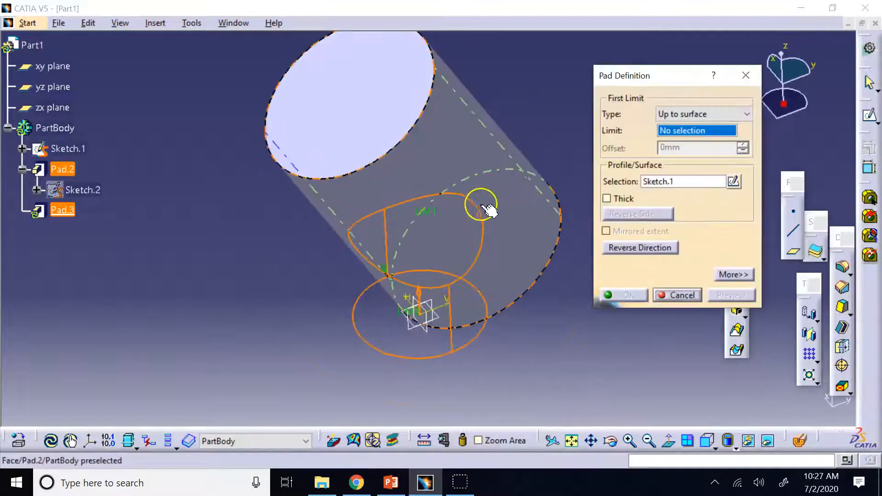
pyautogui.click(423, 154)
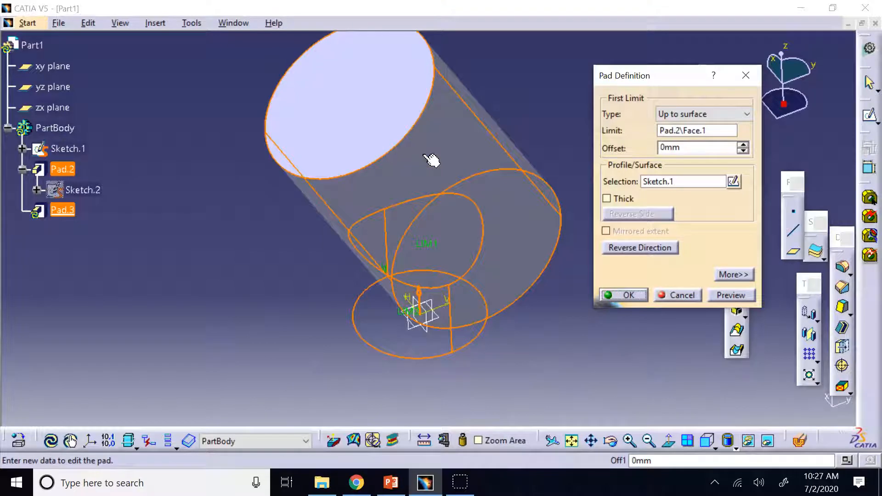
pyautogui.click(629, 296)
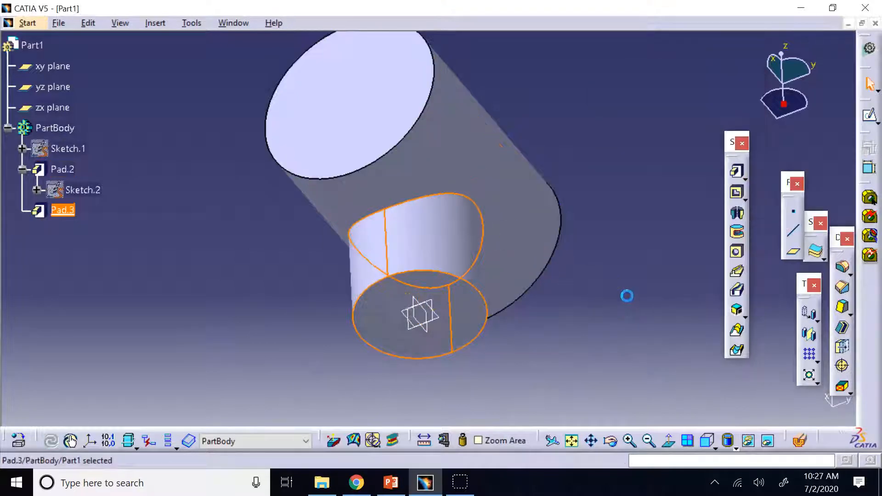
# Step: Examine the joint between the two cylinders from the front, at an angle, and in wireframe display
pyautogui.click(707, 441)
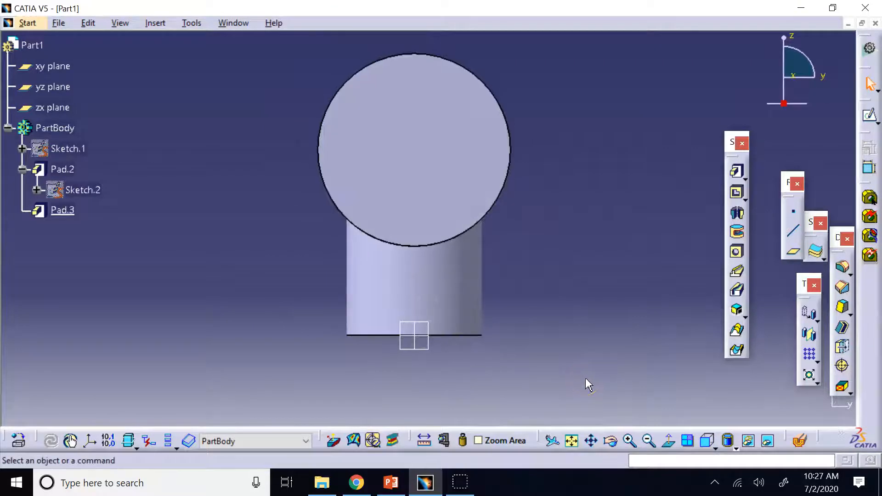
pyautogui.click(610, 442)
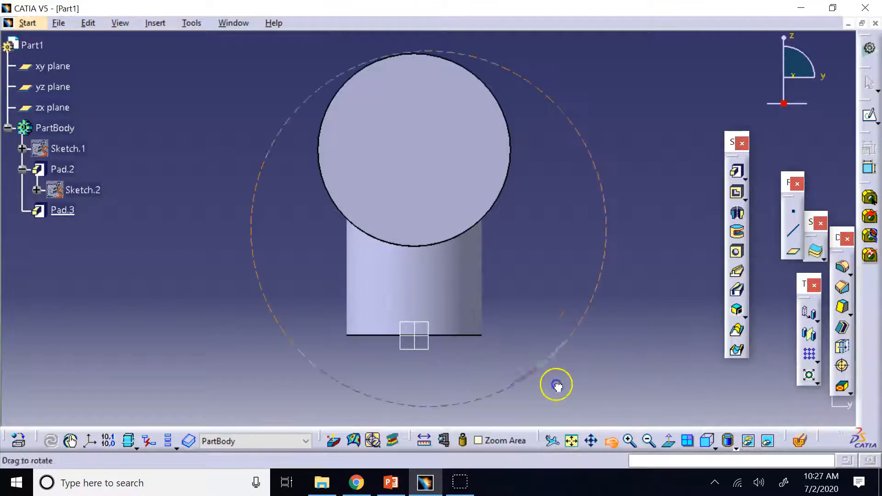
pyautogui.moveTo(557, 386); pyautogui.dragTo(664, 195)
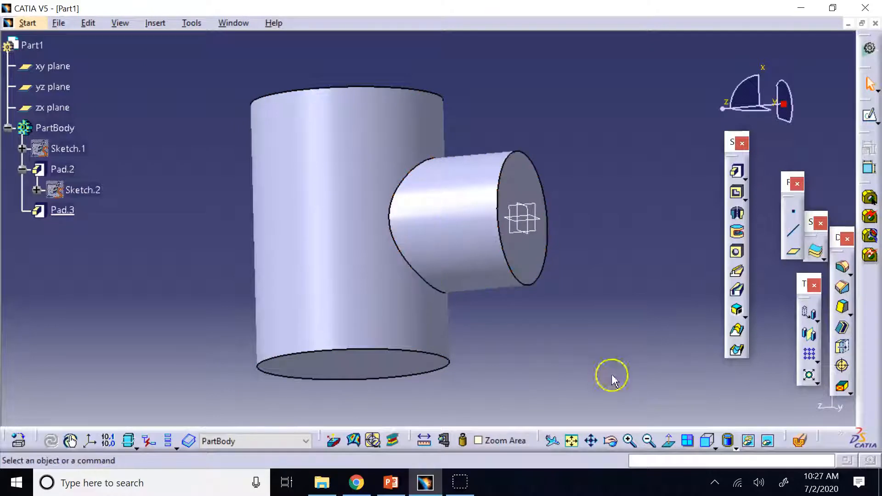
pyautogui.click(735, 448)
pyautogui.click(748, 436)
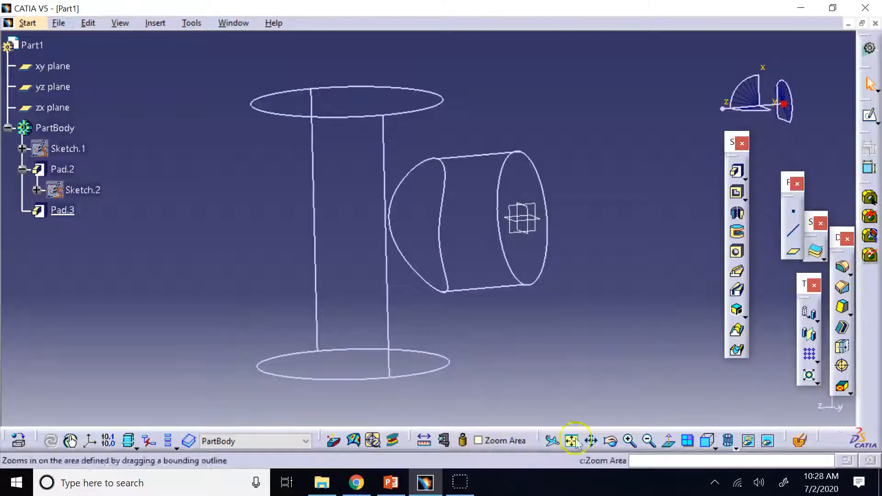
pyautogui.click(611, 441)
pyautogui.moveTo(539, 358); pyautogui.dragTo(481, 288)
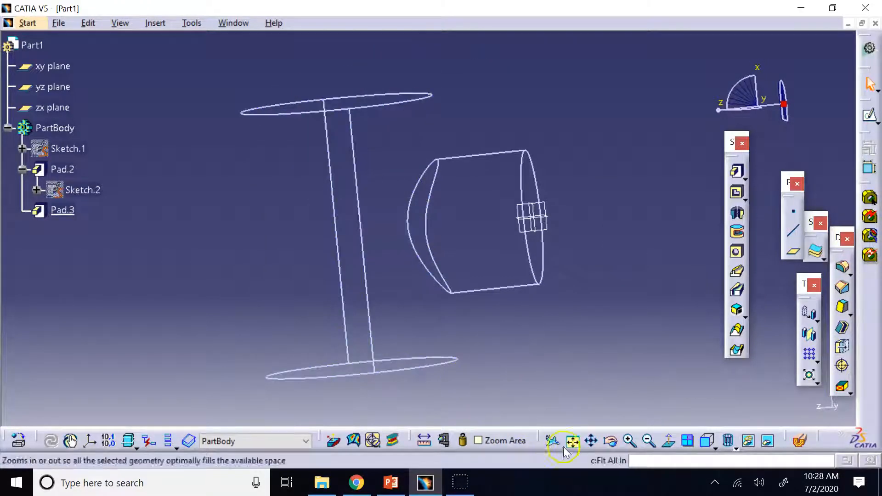
# Step: Inspect the joint in wireframe from several angles, restore shaded display with edges, and set the isometric view
pyautogui.click(611, 441)
pyautogui.moveTo(499, 309); pyautogui.dragTo(487, 349)
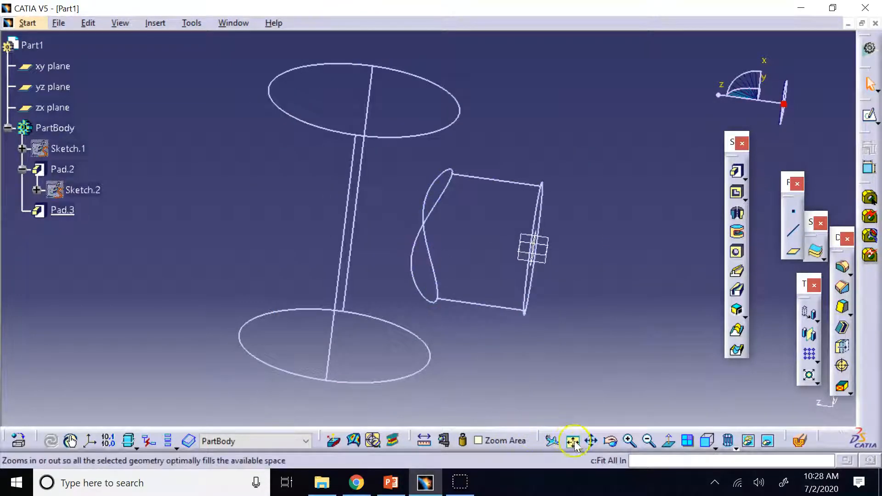
pyautogui.click(611, 441)
pyautogui.moveTo(560, 226); pyautogui.dragTo(697, 410)
pyautogui.click(714, 448)
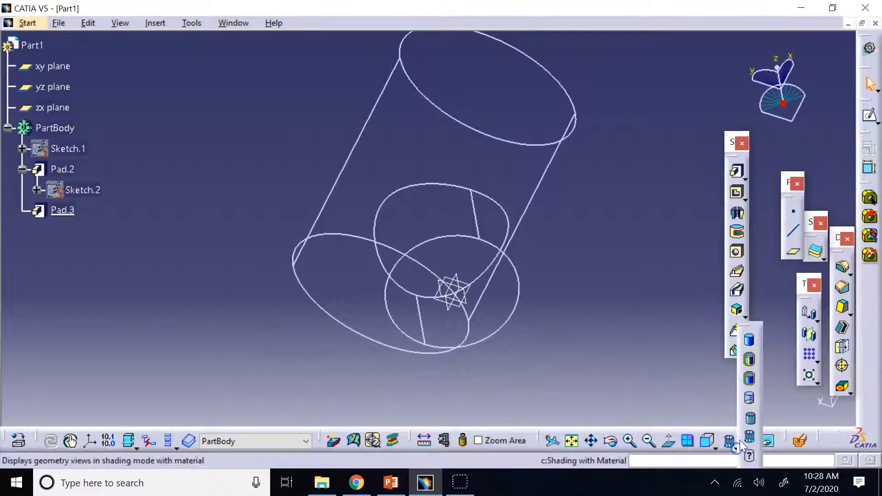
pyautogui.click(749, 378)
pyautogui.click(707, 440)
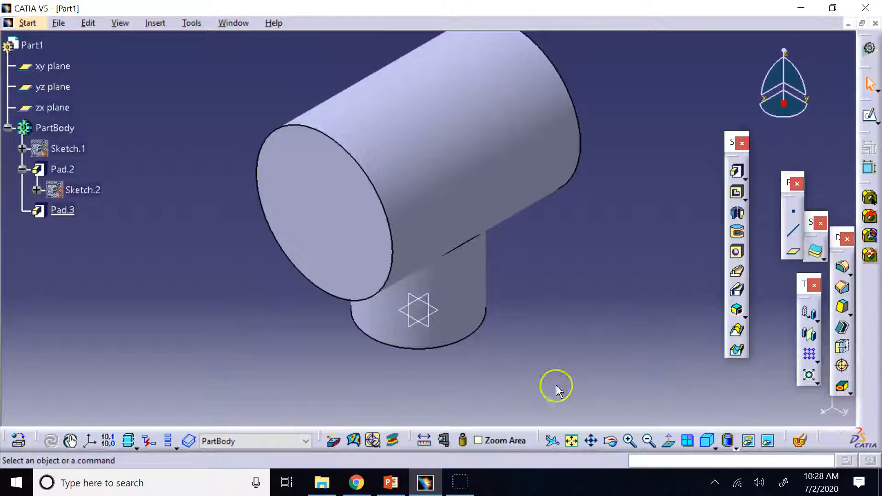
# Step: Switch to the PowerPoint lecture slides, look over the slides around solids by extrusion, and return to CATIA
pyautogui.moveTo(399, 483)
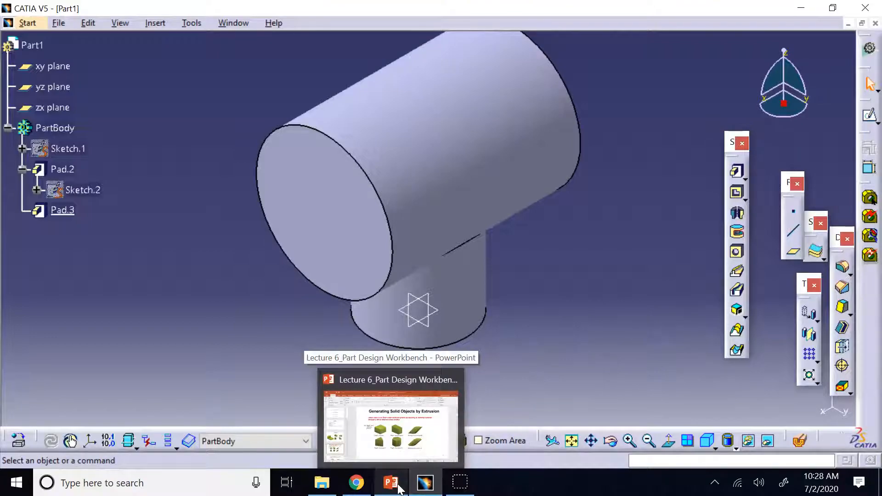
pyautogui.click(391, 482)
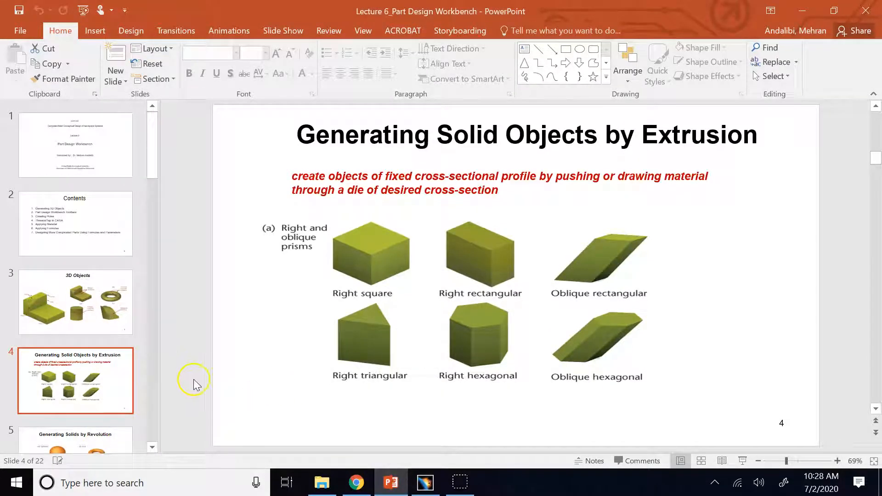
pyautogui.scroll(-3, 152, 352)
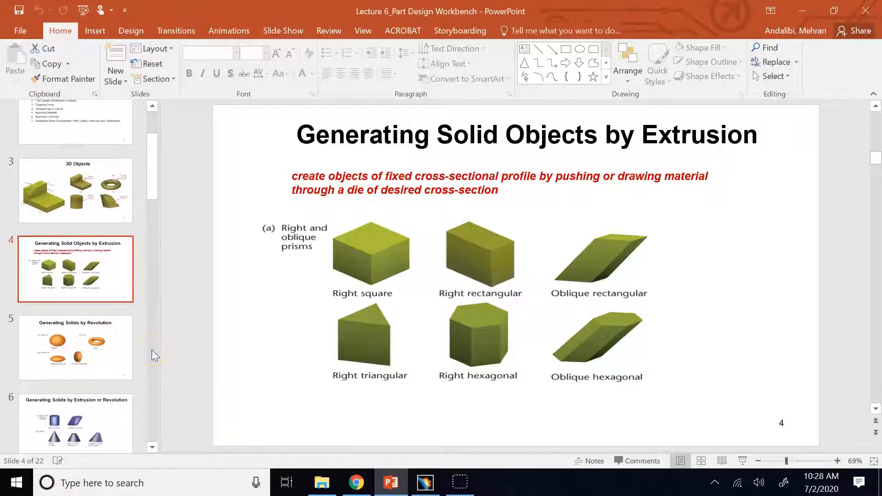
pyautogui.click(426, 482)
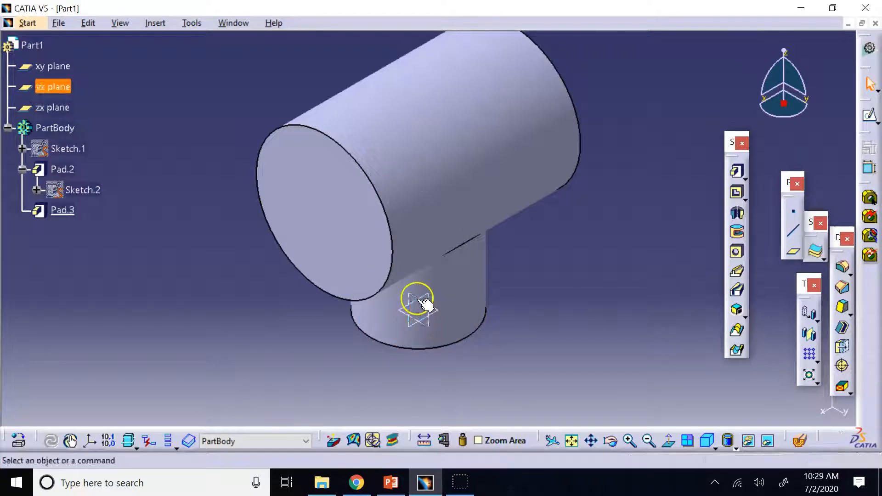
# Step: Sketch a hexagon near the centre of the horizontal cylinder's flat end face and exit the sketch
pyautogui.click(312, 196)
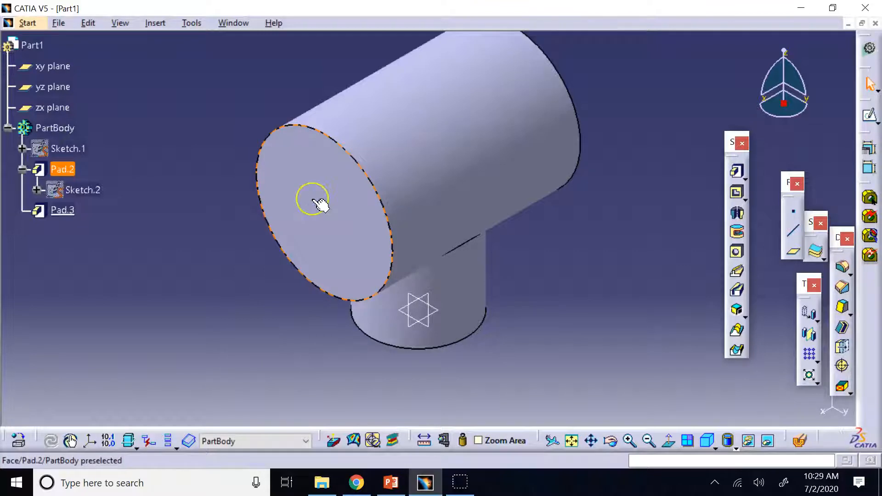
pyautogui.click(315, 203)
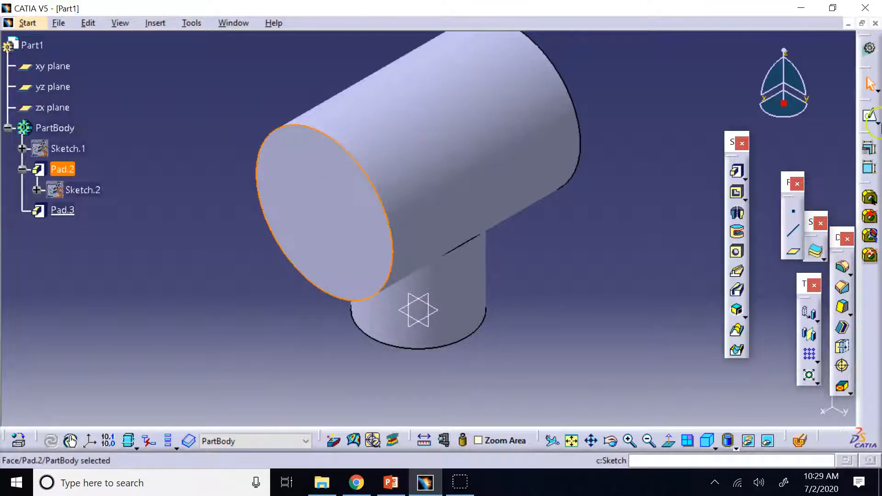
pyautogui.click(870, 115)
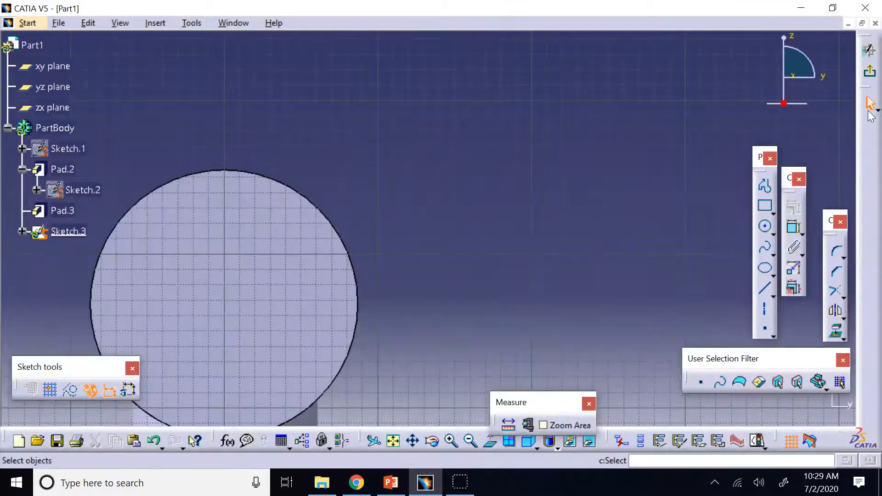
pyautogui.click(397, 446)
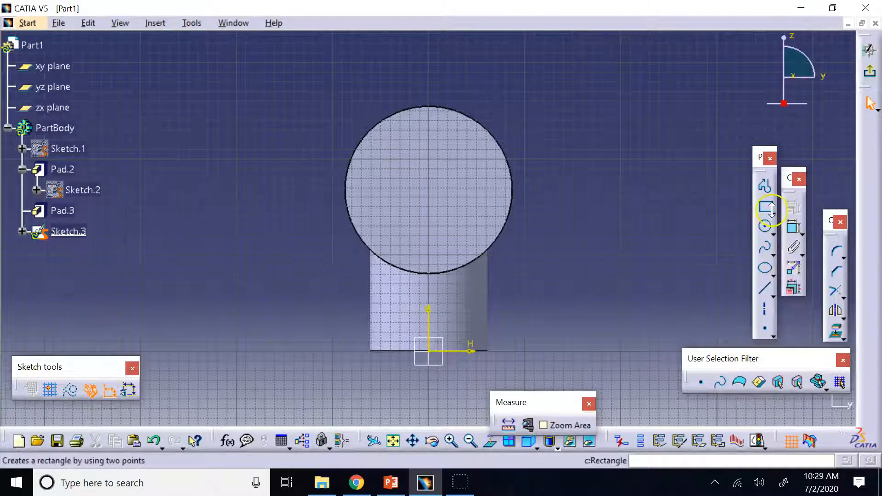
pyautogui.click(772, 211)
pyautogui.click(829, 223)
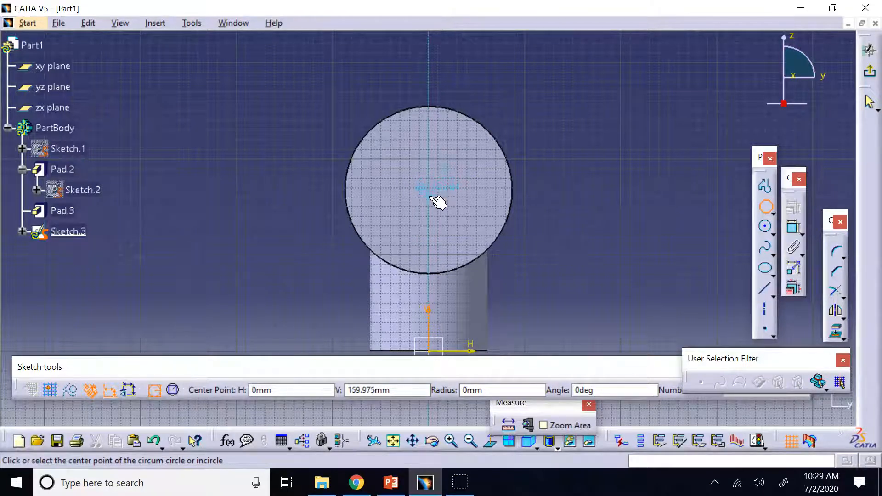
pyautogui.click(433, 194)
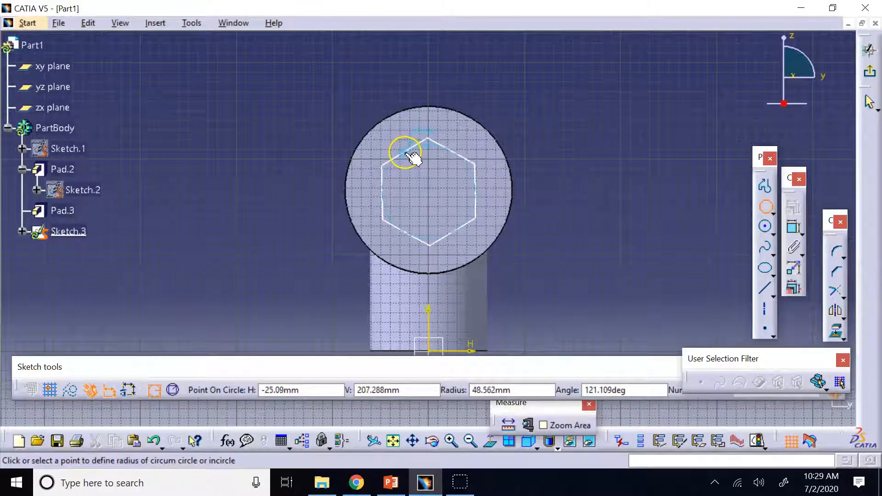
pyautogui.click(413, 161)
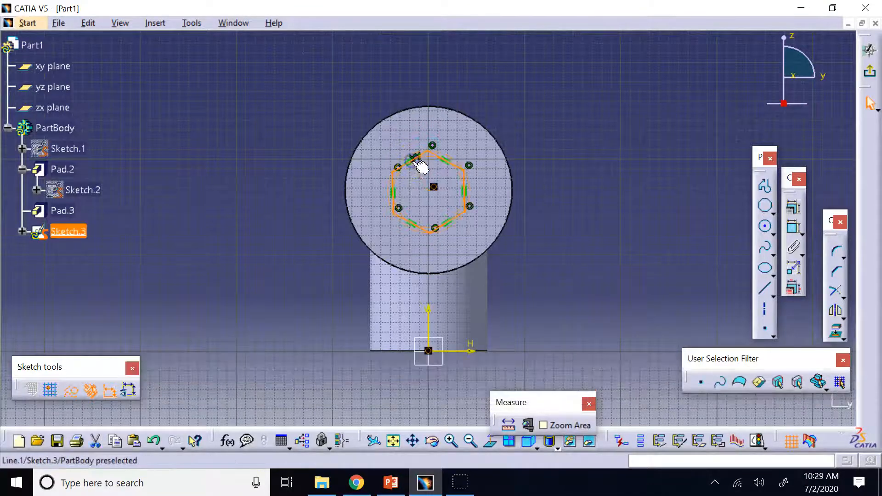
pyautogui.click(828, 84)
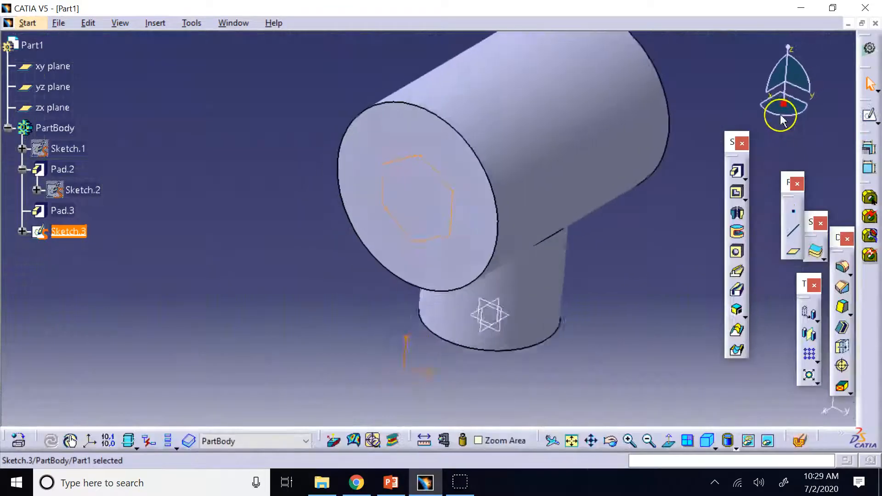
# Step: Cut the hexagon sketch into the horizontal cylinder as a 120 mm deep pocket and inspect the cut
pyautogui.click(738, 194)
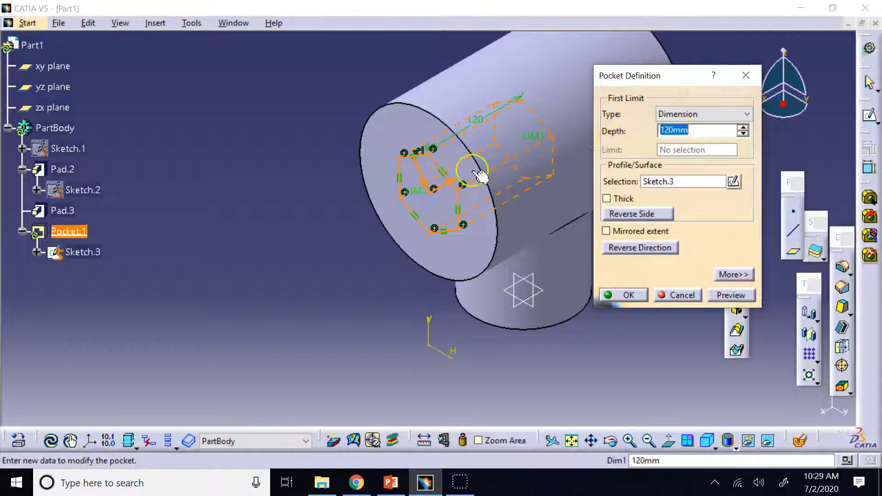
pyautogui.click(629, 295)
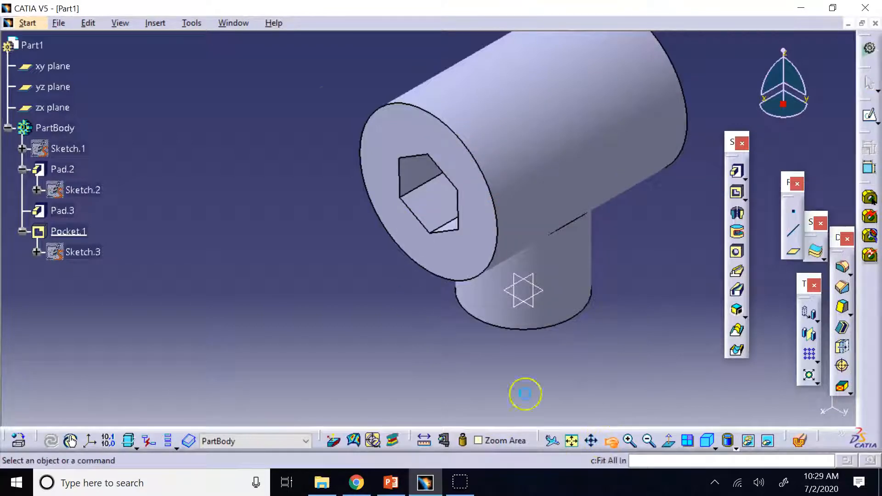
pyautogui.moveTo(524, 394); pyautogui.dragTo(477, 255, button='middle')
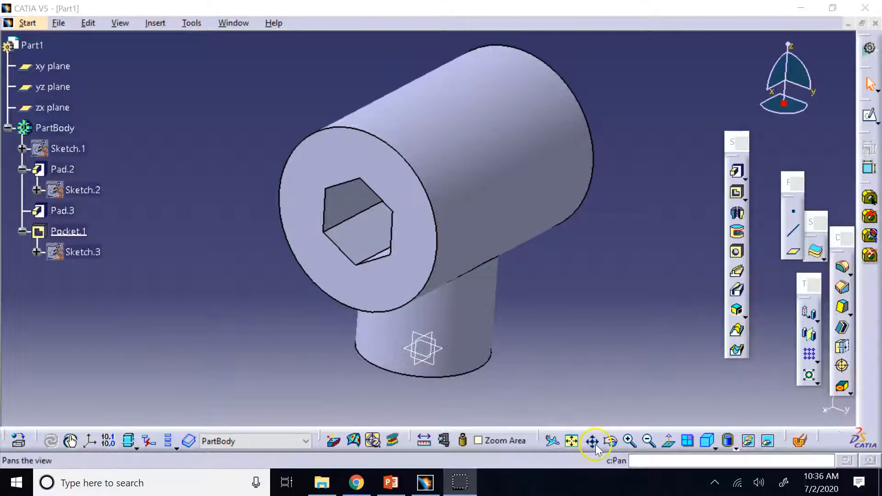
pyautogui.click(611, 442)
pyautogui.moveTo(409, 275)
pyautogui.mouseDown()
pyautogui.moveTo(478, 211)
pyautogui.moveTo(548, 212)
pyautogui.moveTo(588, 244)
pyautogui.moveTo(411, 188)
pyautogui.moveTo(463, 230)
pyautogui.moveTo(394, 266)
pyautogui.moveTo(349, 262)
pyautogui.moveTo(433, 216)
pyautogui.moveTo(527, 199)
pyautogui.moveTo(526, 183)
pyautogui.moveTo(480, 181)
pyautogui.moveTo(446, 215)
pyautogui.moveTo(423, 272)
pyautogui.mouseUp()
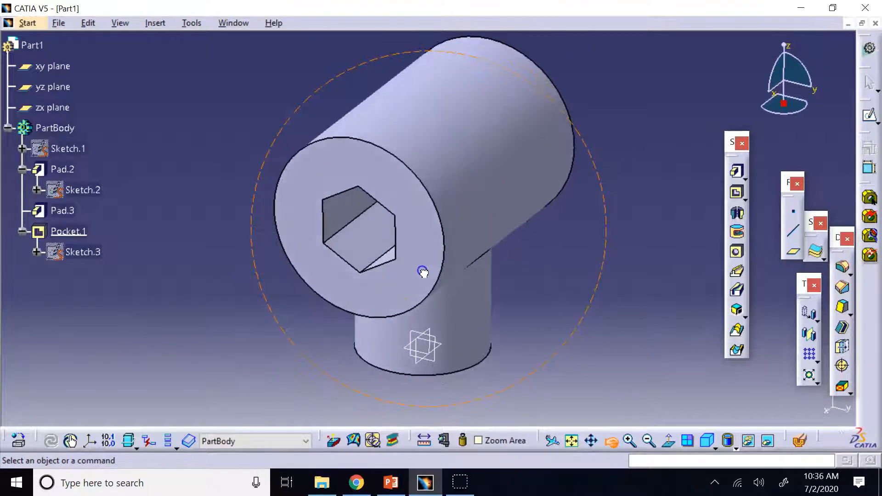
pyautogui.click(662, 58)
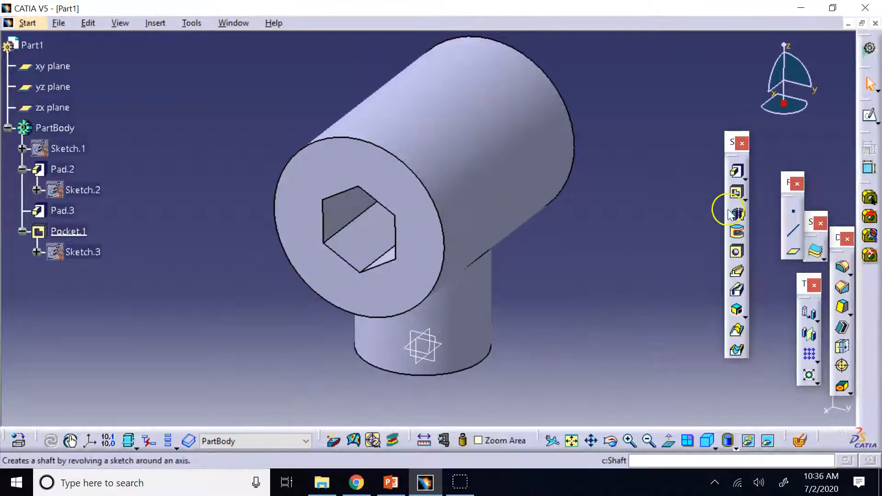
# Step: Open the hexagonal pocket for editing, place its dialog clear of the model, and increase its depth to 262 mm
pyautogui.click(736, 192)
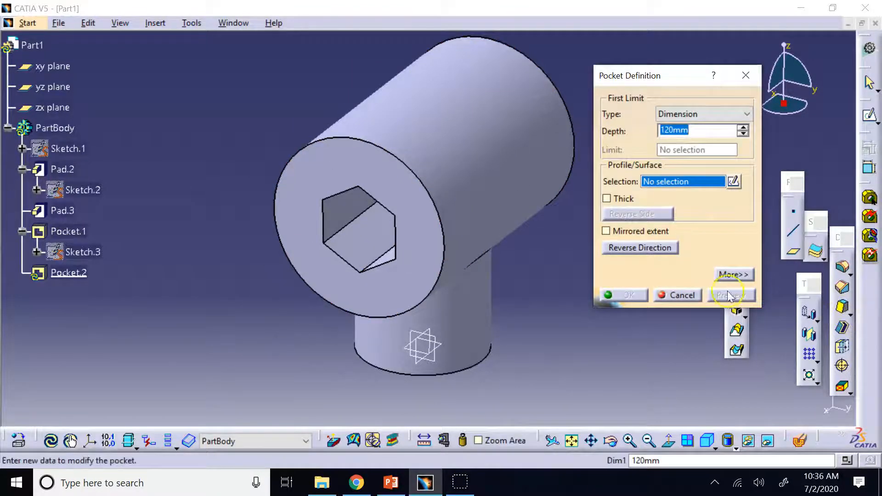
pyautogui.click(680, 295)
pyautogui.doubleClick(69, 232)
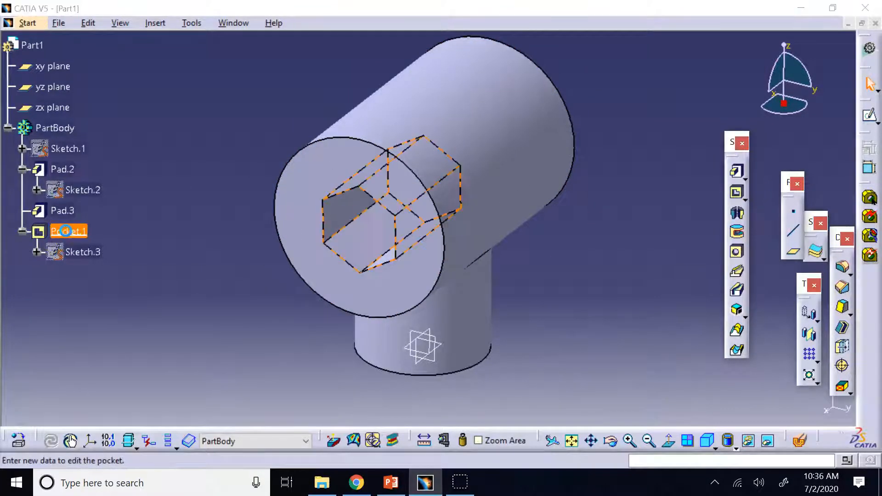
pyautogui.click(735, 133)
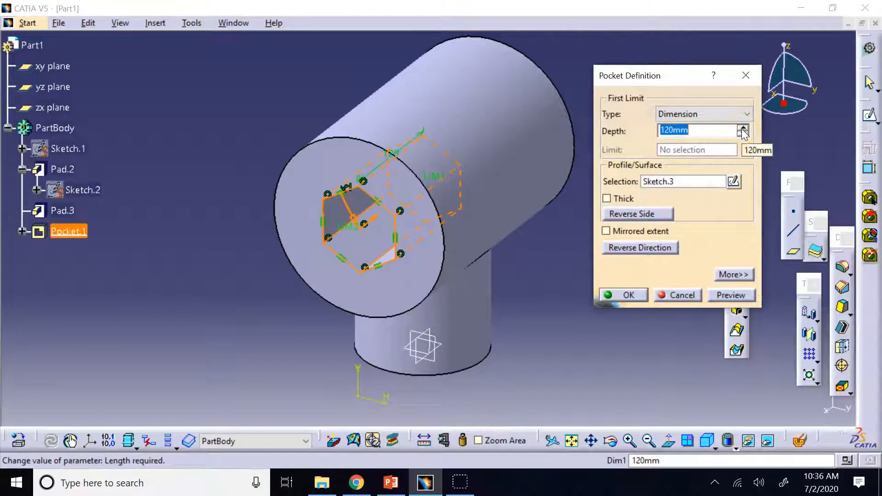
pyautogui.click(658, 128)
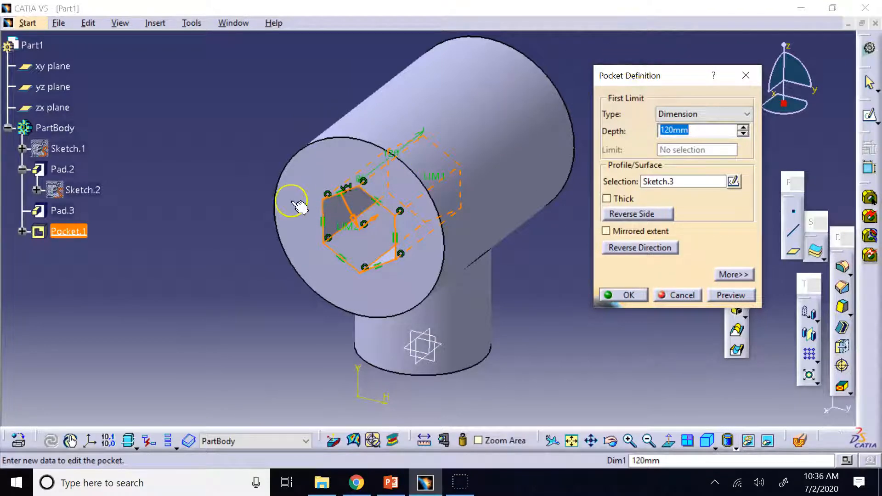
pyautogui.click(613, 440)
pyautogui.moveTo(620, 289); pyautogui.dragTo(453, 202)
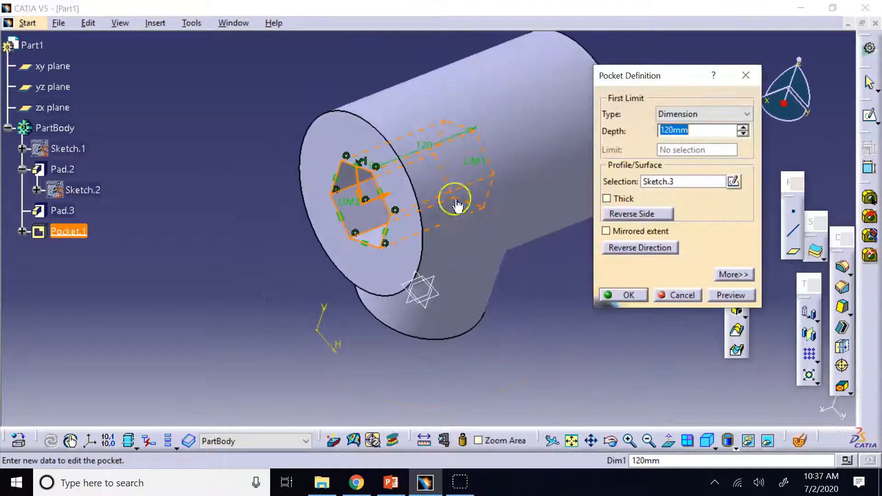
pyautogui.click(611, 441)
pyautogui.moveTo(560, 290); pyautogui.dragTo(474, 252)
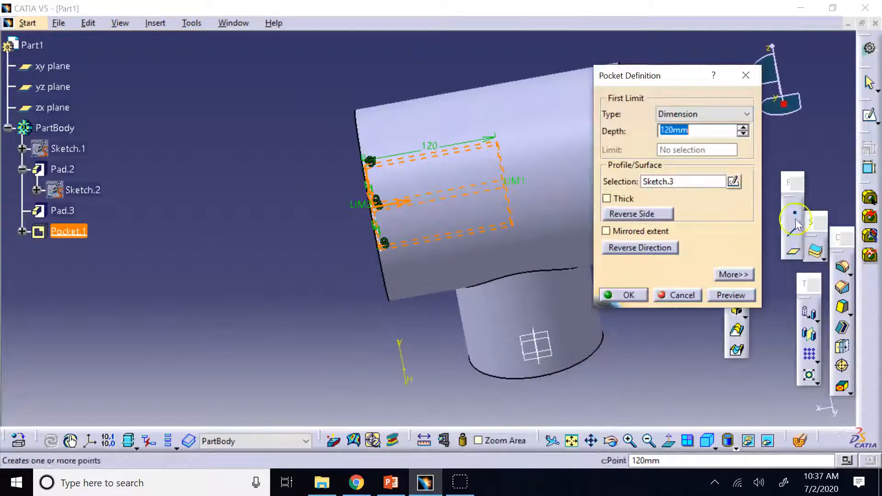
pyautogui.moveTo(676, 75); pyautogui.dragTo(201, 83)
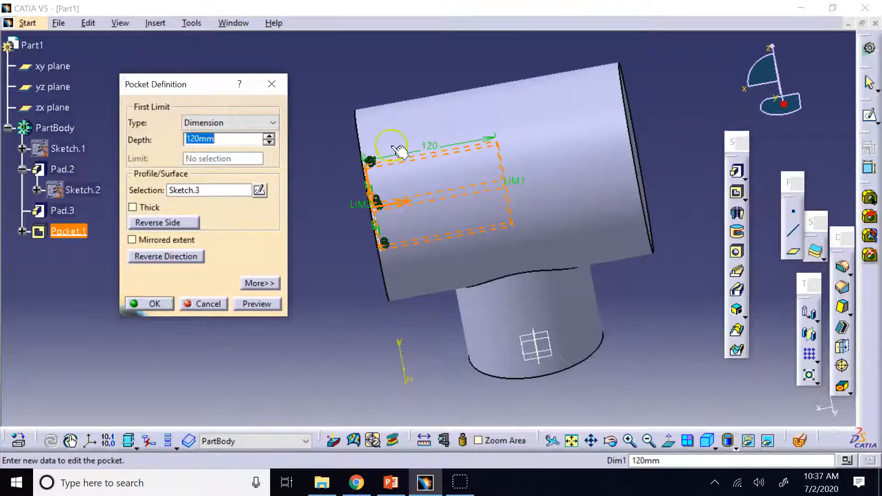
pyautogui.click(270, 137)
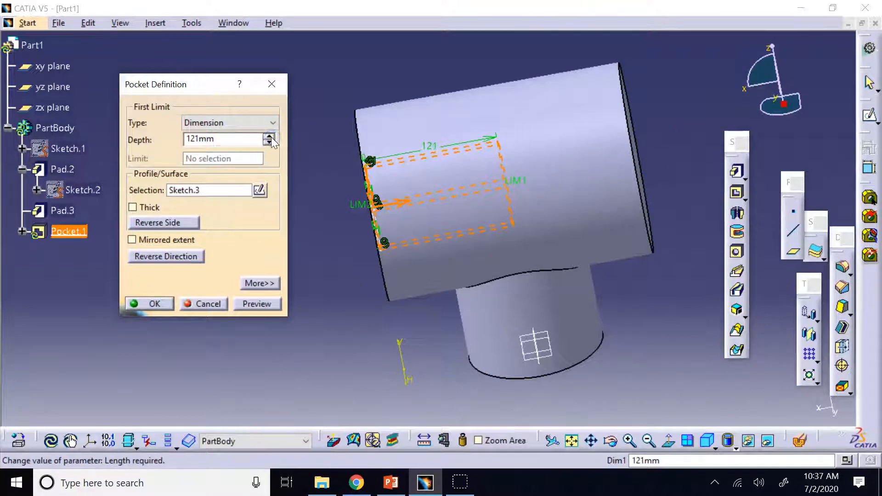
pyautogui.moveTo(270, 137); pyautogui.dragTo(270, 137)
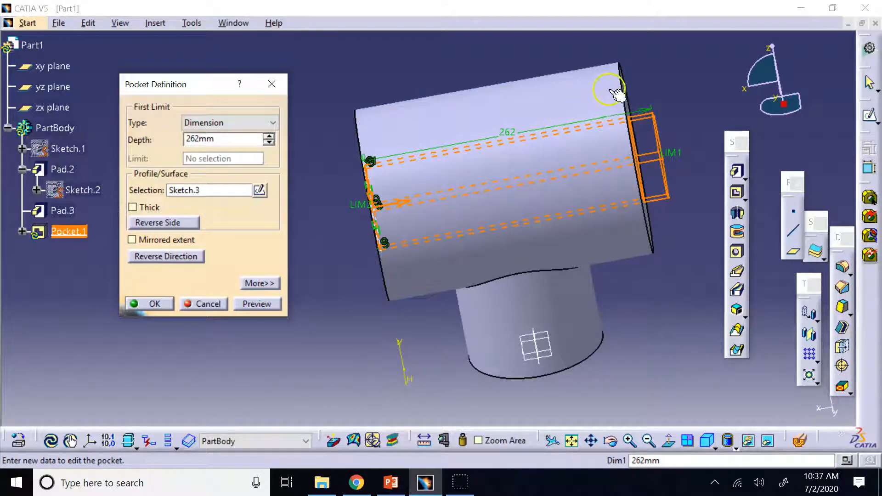
# Step: Set the hexagonal pocket's first limit type to Up to last, apply it, and view the through hole from the end face
pyautogui.click(240, 126)
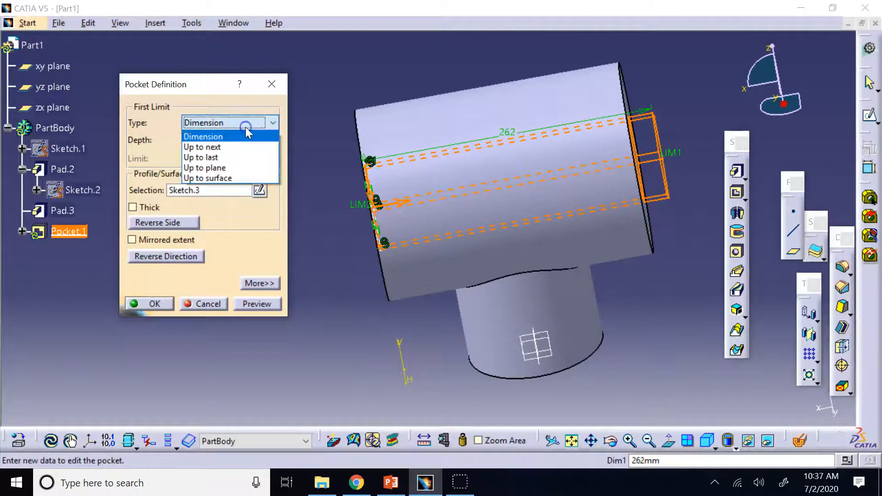
pyautogui.click(221, 159)
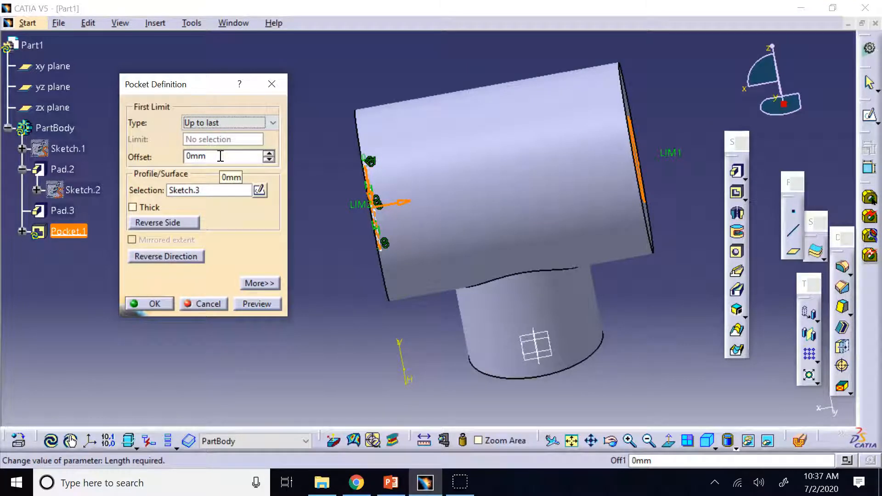
pyautogui.click(386, 147)
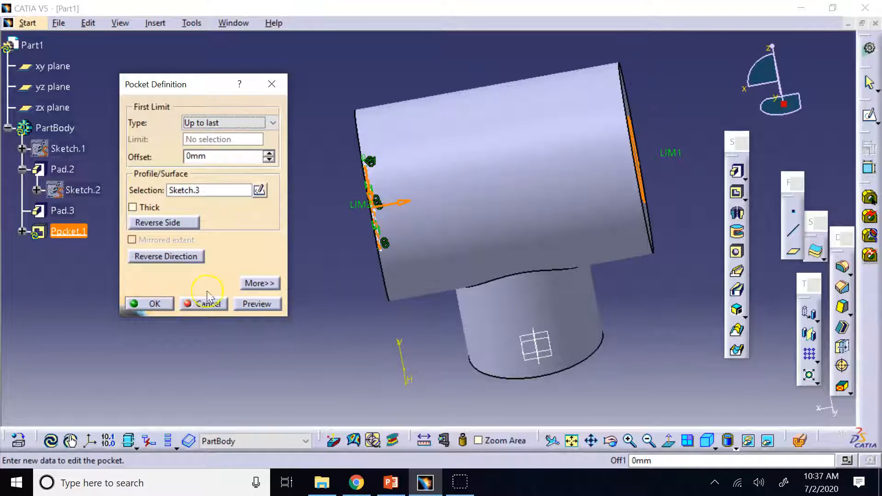
pyautogui.click(154, 304)
pyautogui.click(275, 295)
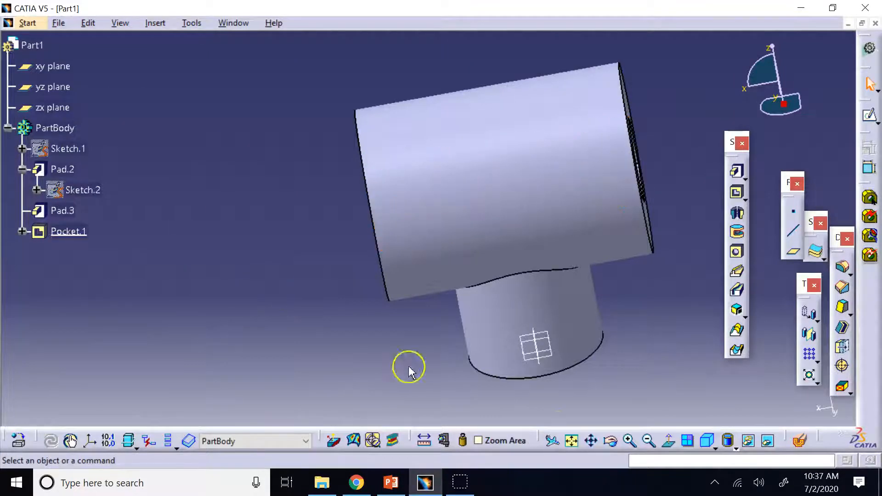
pyautogui.click(610, 441)
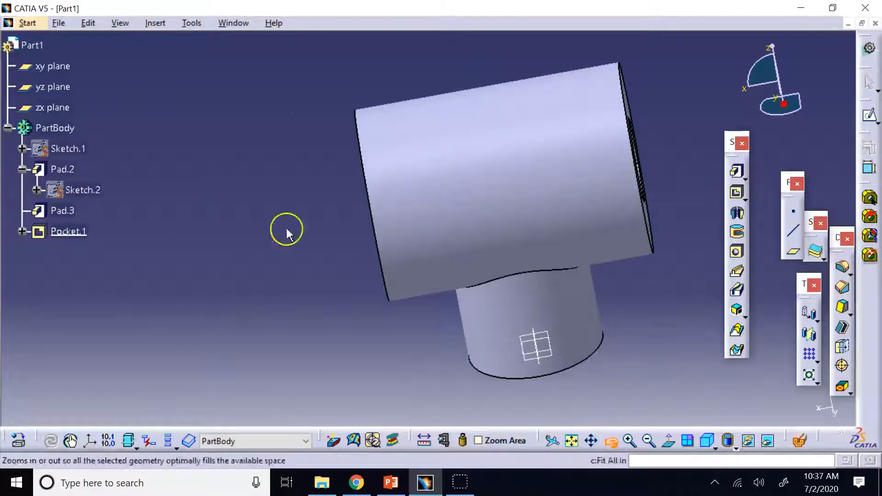
pyautogui.moveTo(285, 231); pyautogui.dragTo(419, 226)
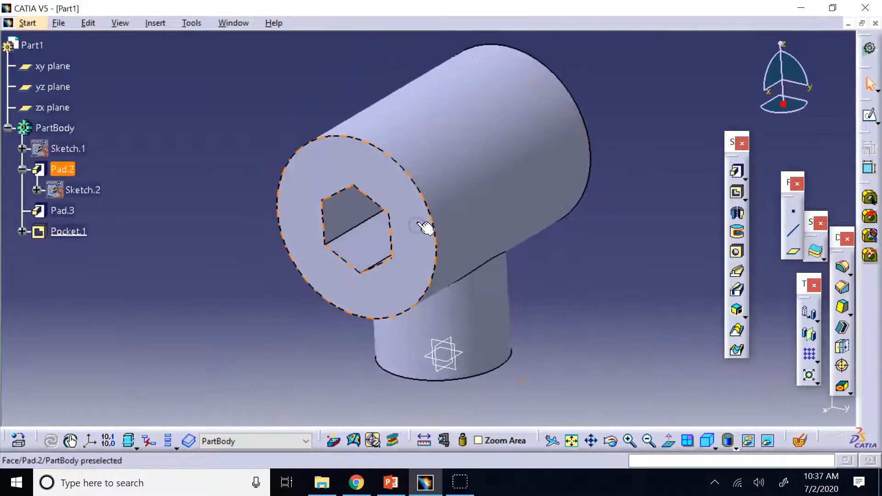
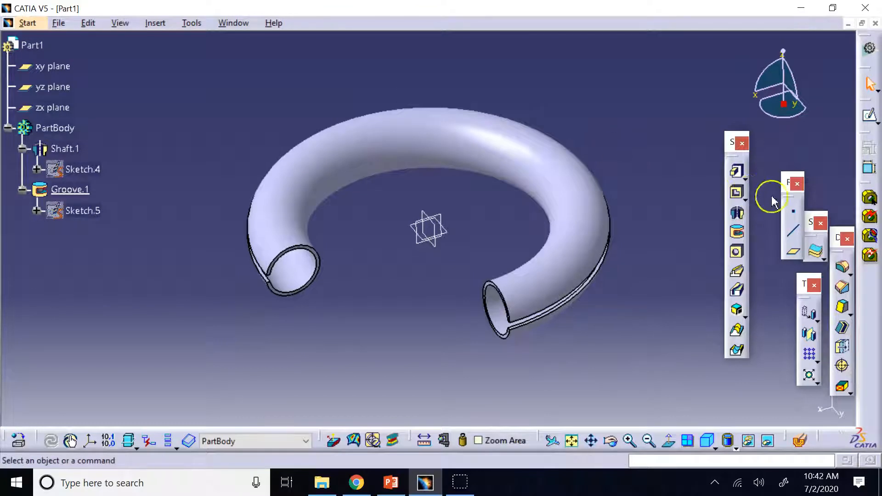
pyautogui.click(741, 173)
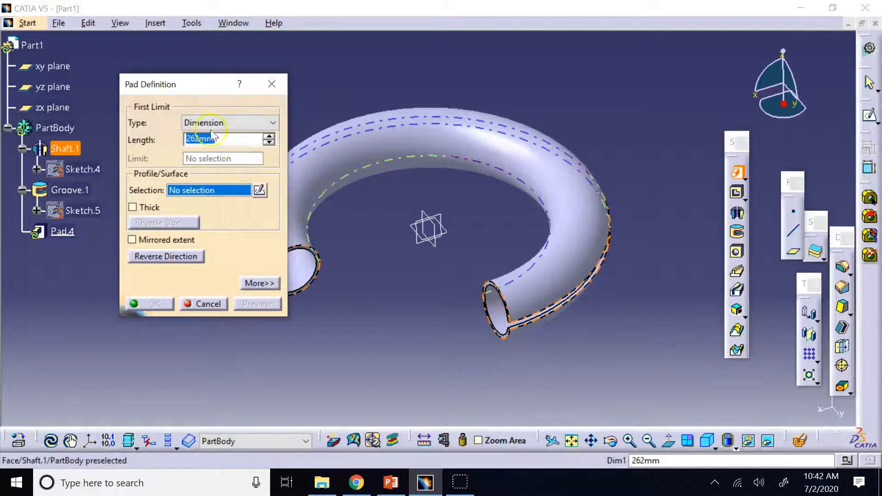
pyautogui.click(259, 283)
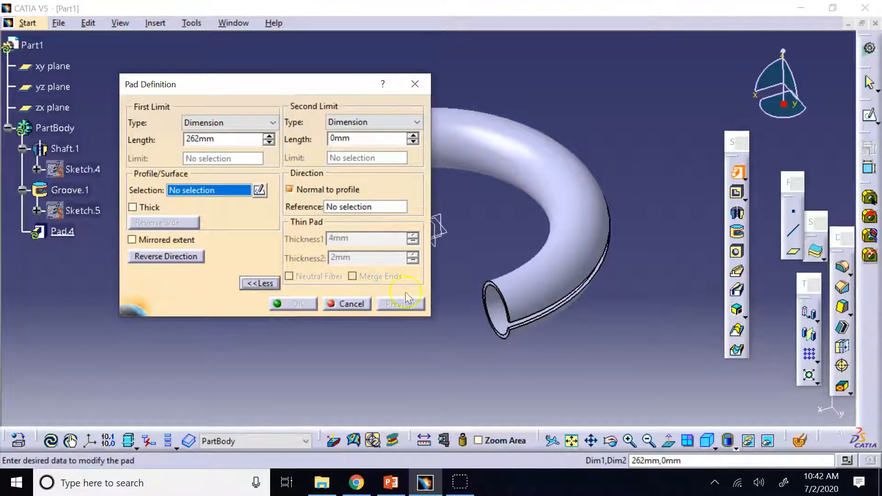
pyautogui.click(348, 304)
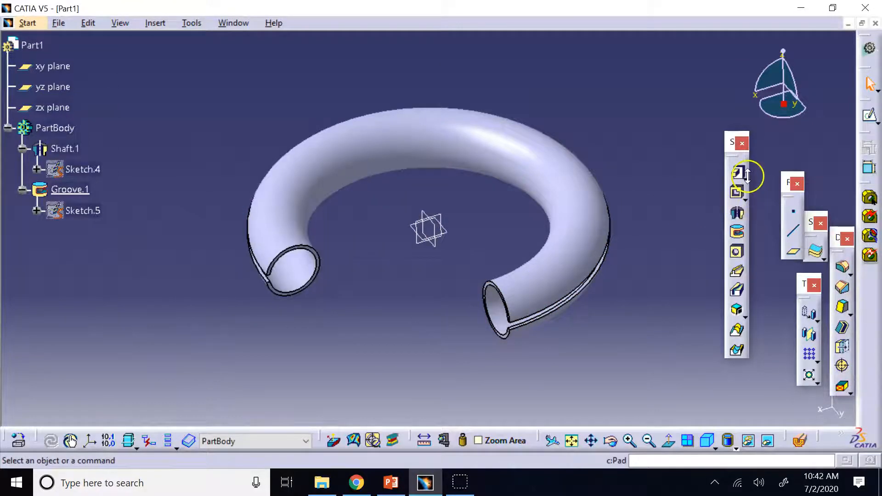
pyautogui.click(747, 177)
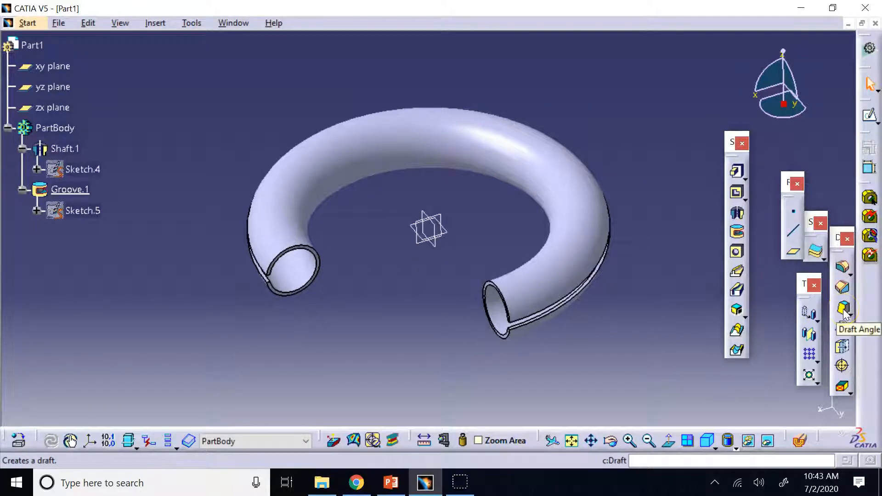
# Step: Move the floating palette of dress-up tools close to the sketch-based feature tools
pyautogui.moveTo(837, 241); pyautogui.dragTo(701, 147)
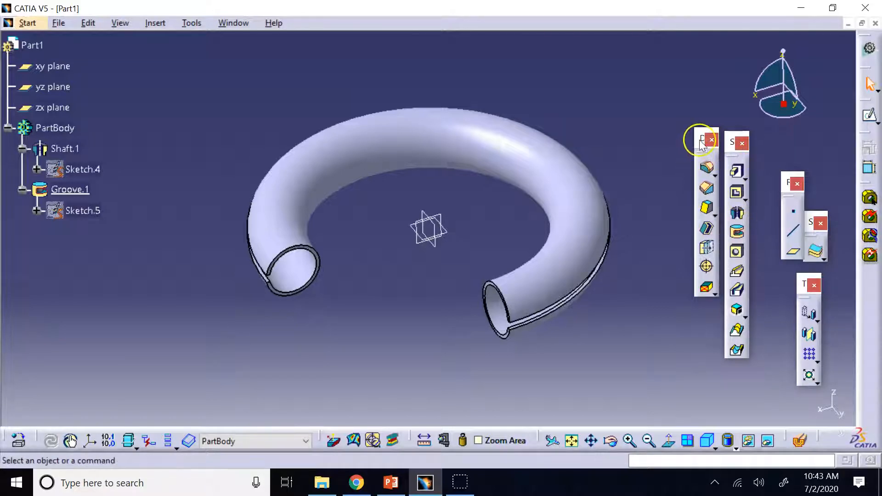
pyautogui.moveTo(699, 138); pyautogui.dragTo(763, 155)
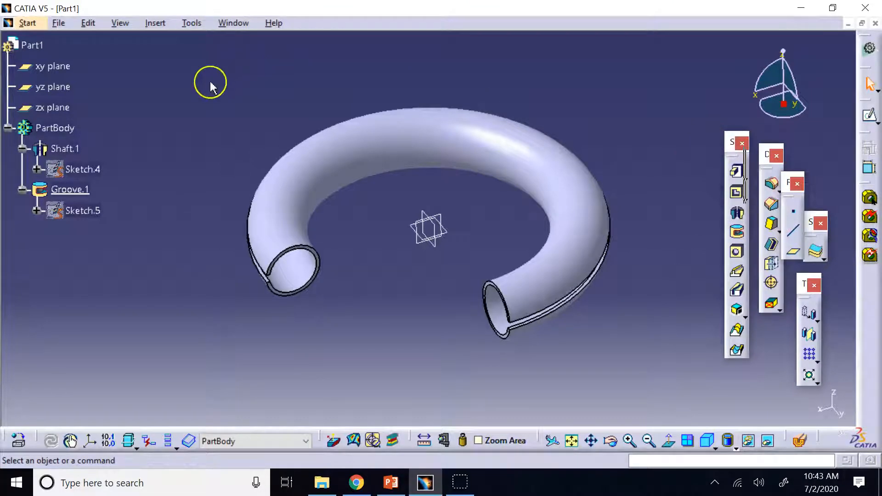
# Step: Delete the shaft and groove features together with their aggregated sketches
pyautogui.click(65, 148)
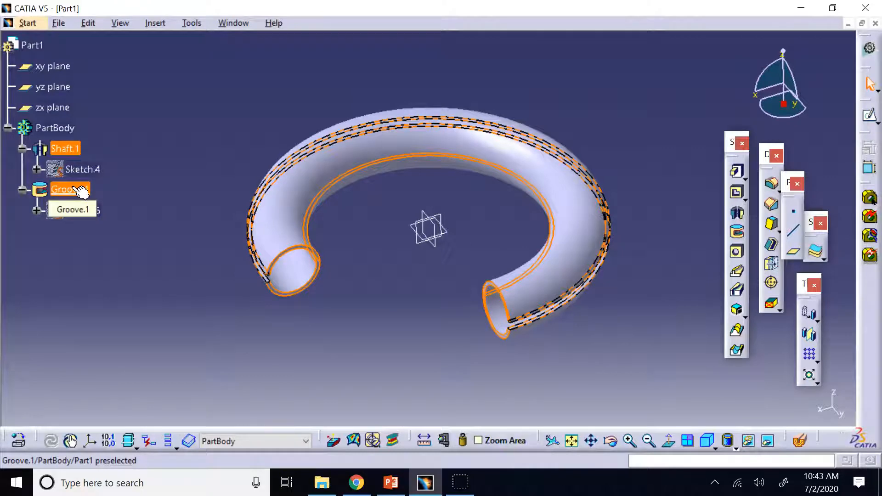
pyautogui.rightClick(77, 190)
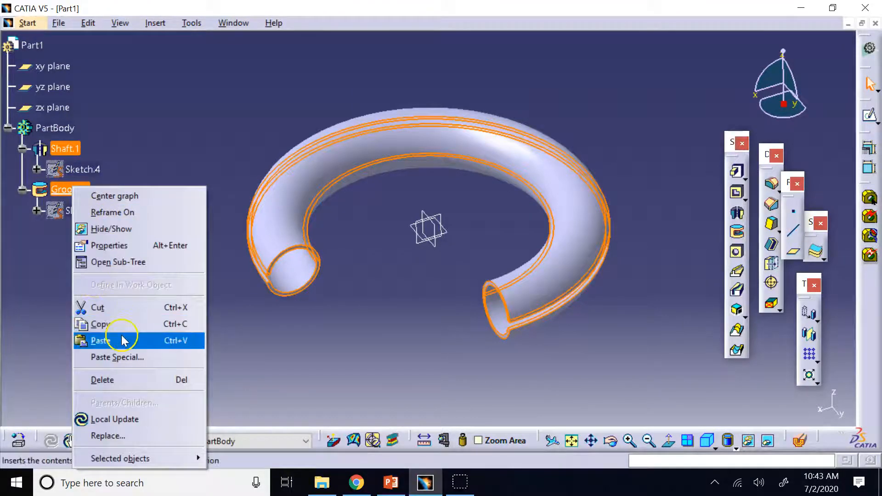
pyautogui.click(120, 379)
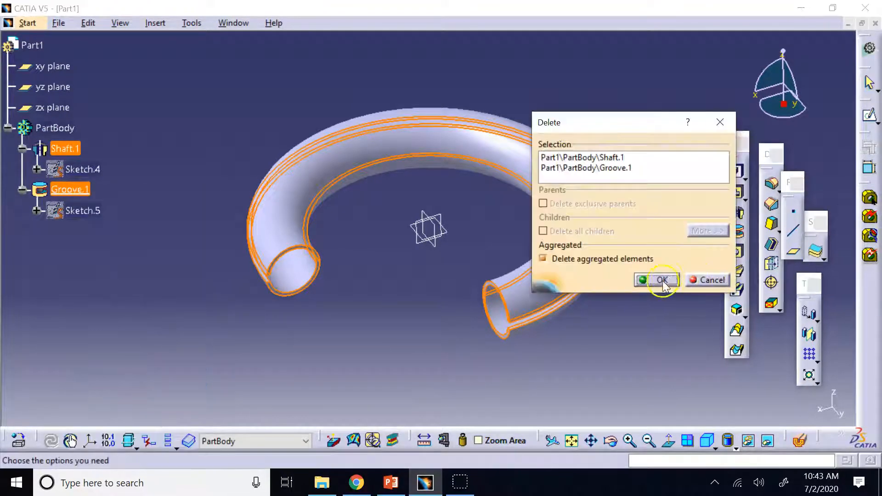
pyautogui.click(663, 281)
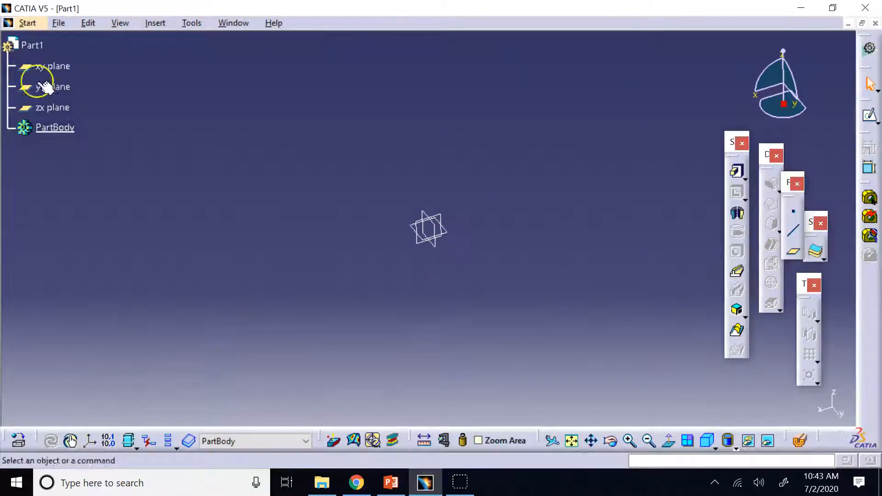
# Step: Sketch a rectangle about 140 mm by 97 mm around the origin on the xy plane and exit the sketch
pyautogui.click(50, 66)
pyautogui.click(870, 115)
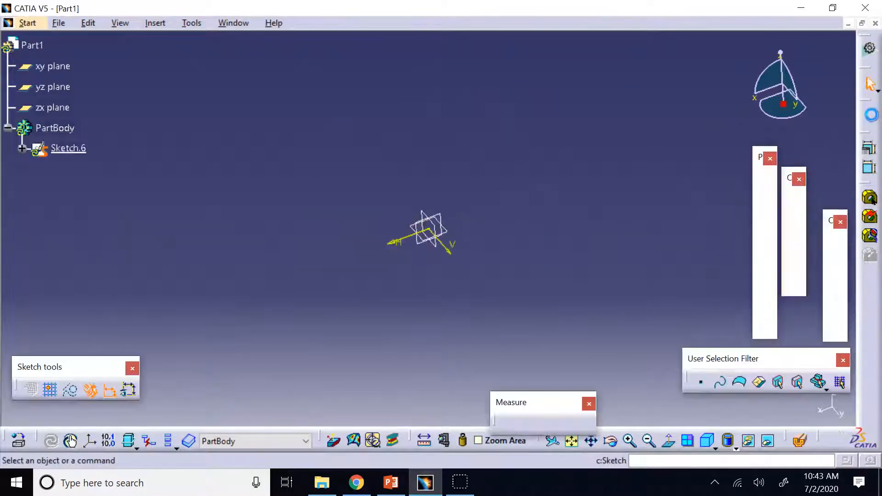
pyautogui.click(766, 227)
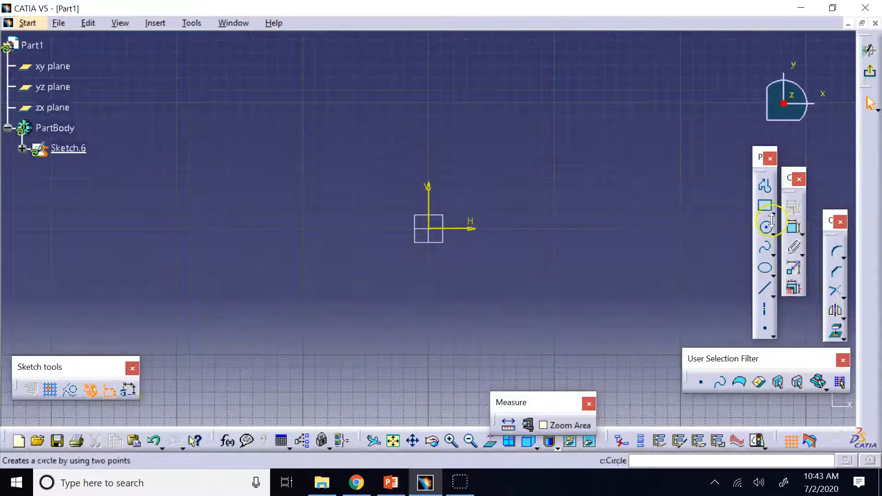
pyautogui.click(765, 206)
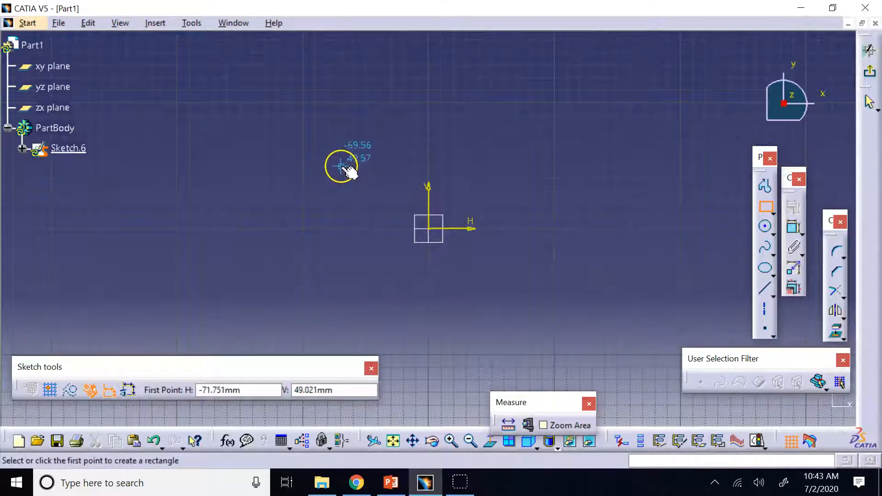
pyautogui.click(341, 167)
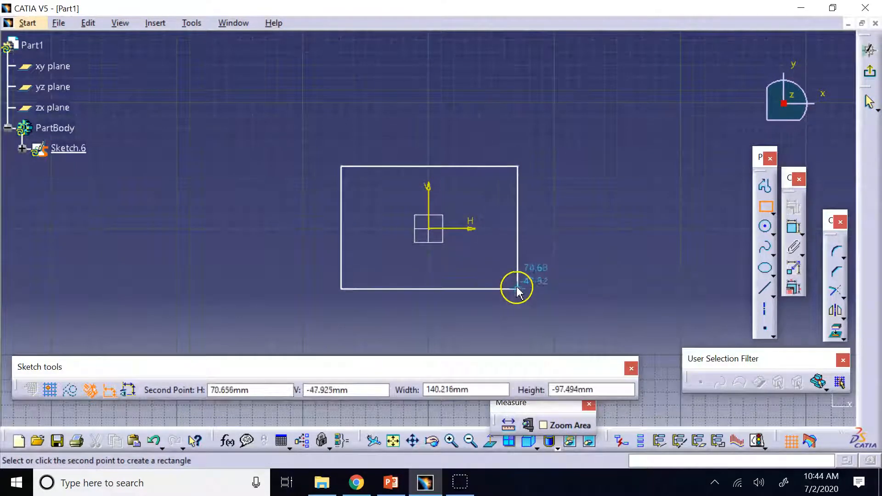
pyautogui.click(510, 285)
pyautogui.click(870, 73)
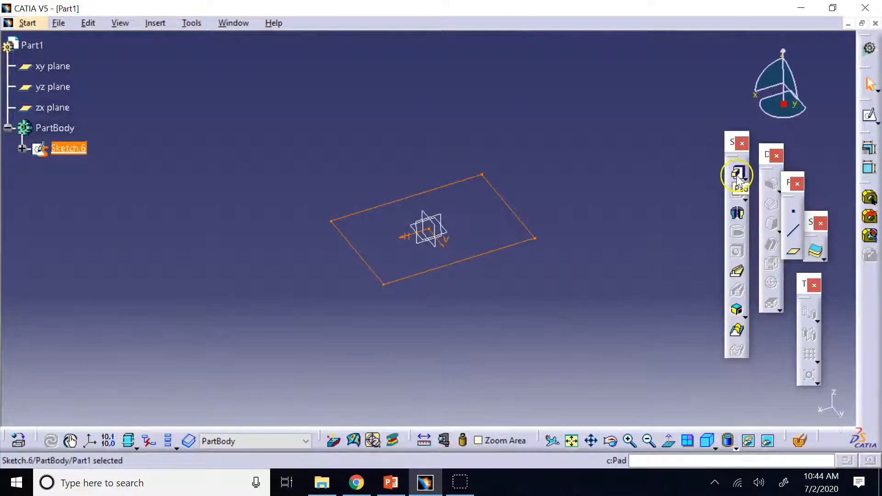
# Step: Start a Drafted Filleted Pad from the rectangle and turn off its lateral, first limit and second limit fillets
pyautogui.click(744, 178)
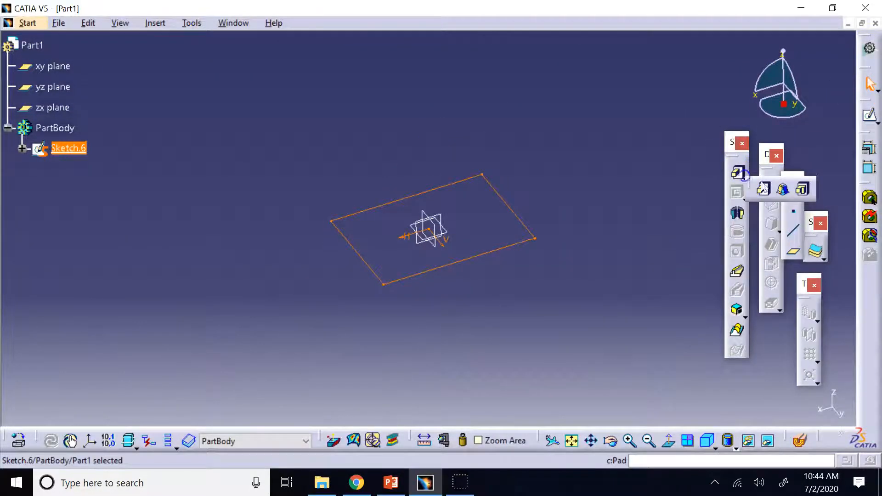
pyautogui.click(783, 190)
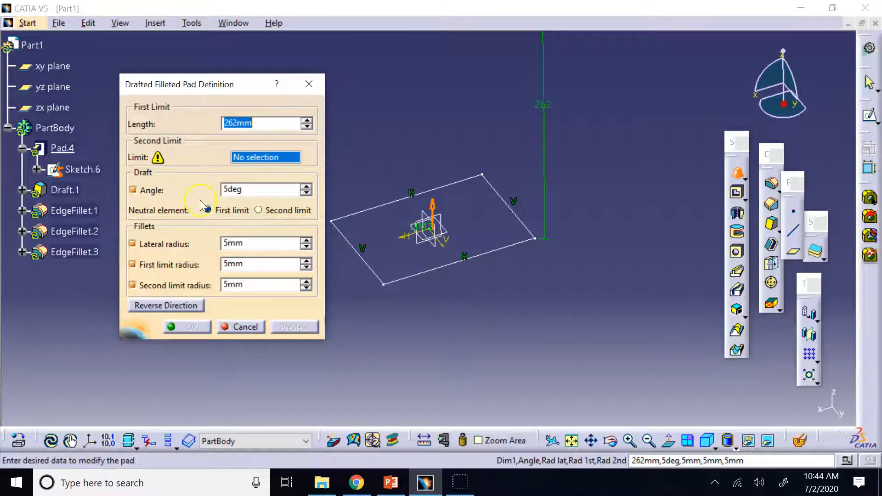
pyautogui.click(132, 285)
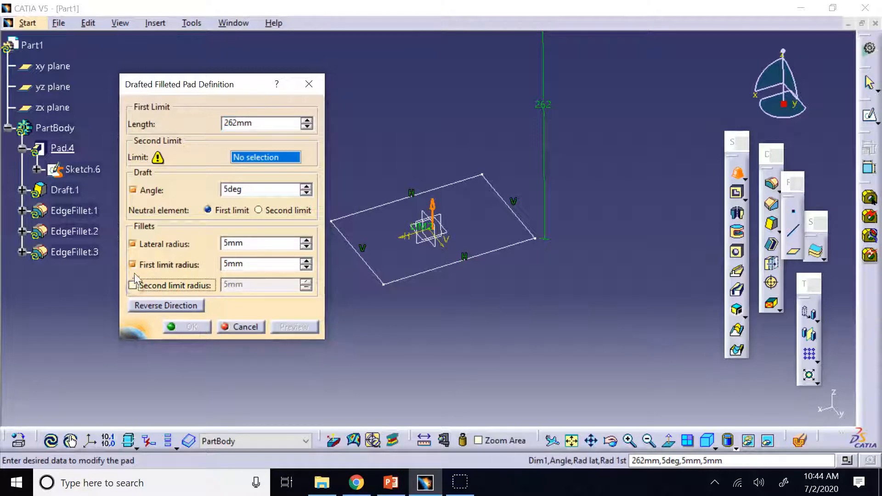
pyautogui.click(133, 265)
pyautogui.click(133, 243)
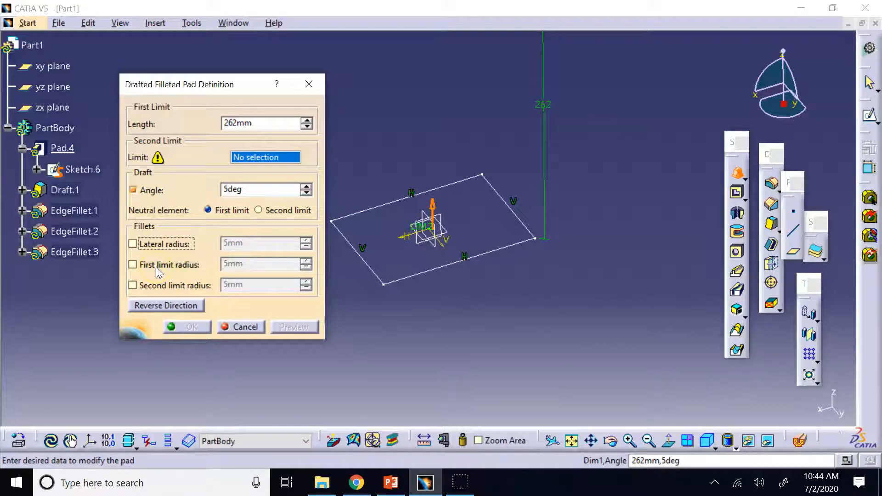
# Step: Choose the xy plane as the second limit of the drafted filleted pad
pyautogui.click(612, 440)
pyautogui.moveTo(515, 321); pyautogui.dragTo(528, 287)
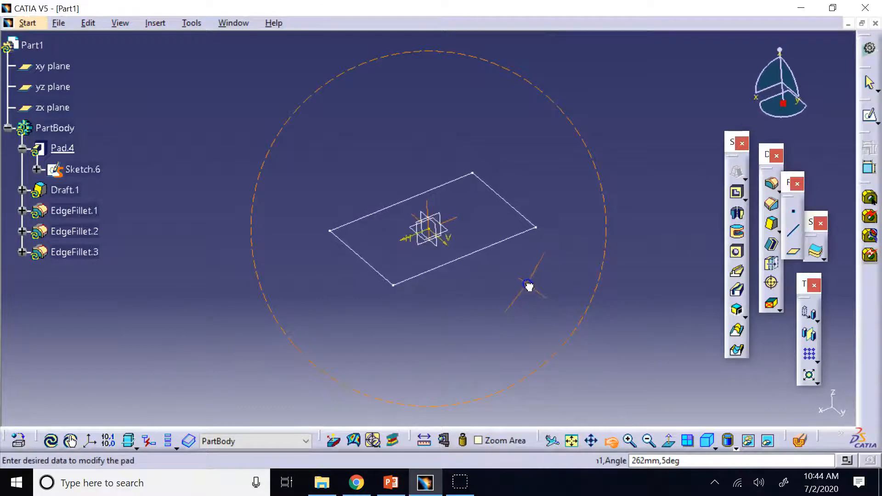
pyautogui.click(592, 440)
pyautogui.moveTo(425, 228); pyautogui.dragTo(468, 284)
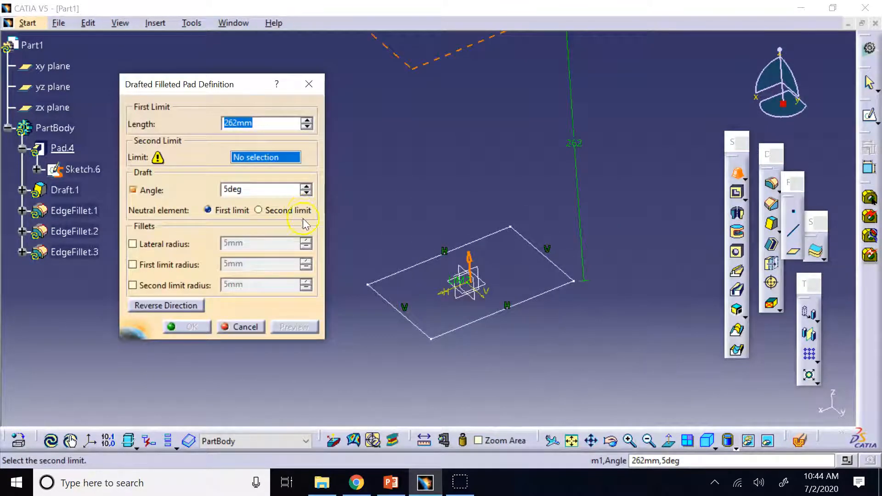
pyautogui.click(571, 441)
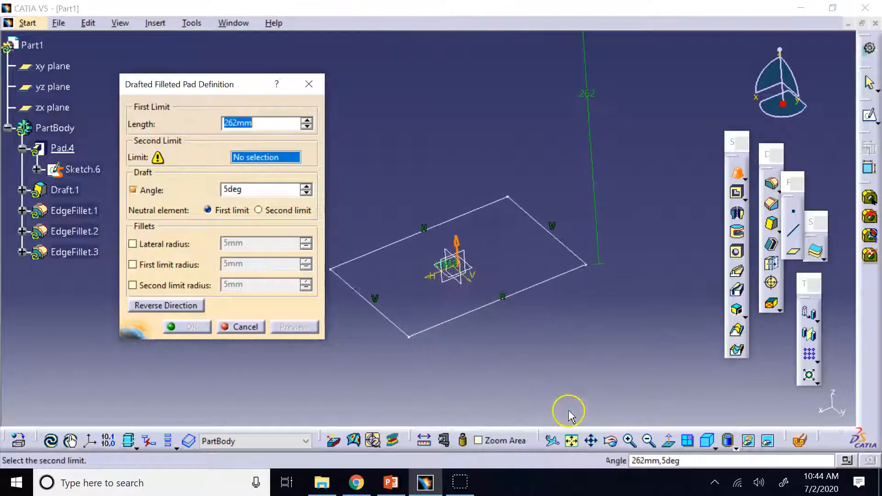
pyautogui.click(650, 442)
pyautogui.click(653, 445)
pyautogui.click(653, 445)
pyautogui.click(653, 446)
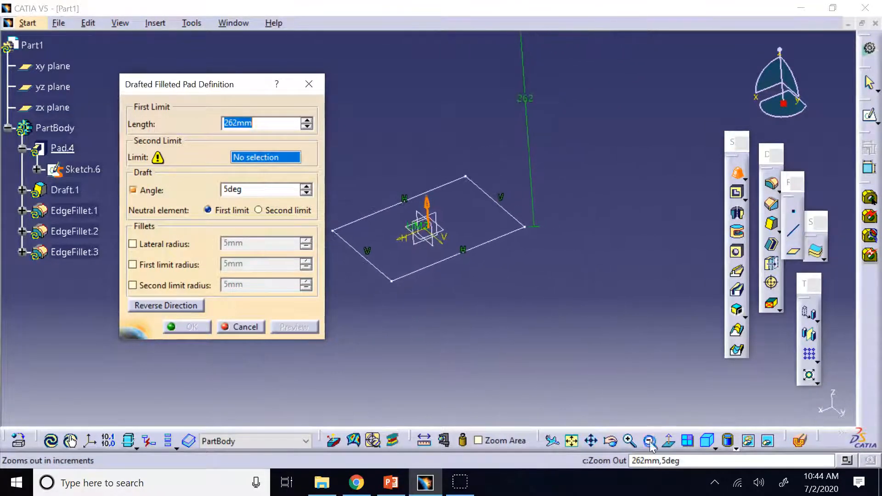
pyautogui.click(653, 445)
pyautogui.click(649, 442)
pyautogui.click(649, 442)
pyautogui.click(649, 442)
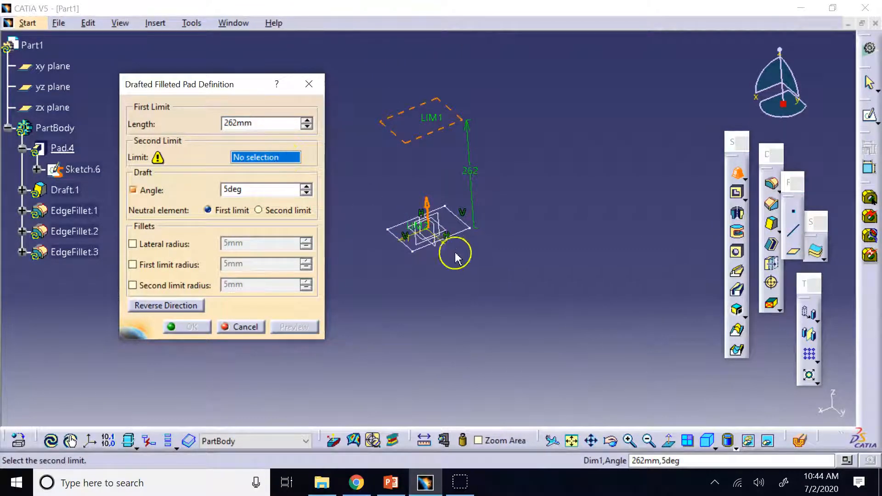
pyautogui.click(453, 239)
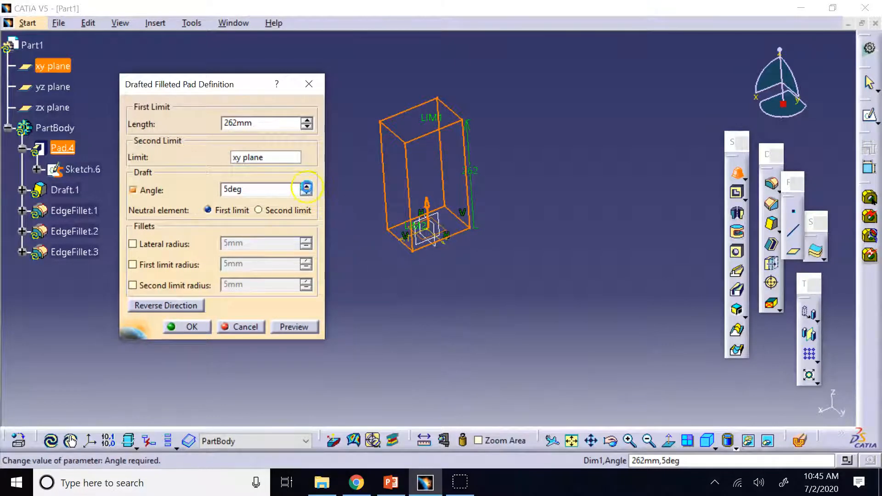
# Step: Increase the pad's draft angle to 15 degrees and preview the tapered solid
pyautogui.click(306, 185)
pyautogui.click(306, 186)
pyautogui.click(307, 186)
pyautogui.click(307, 186)
pyautogui.click(307, 186)
pyautogui.click(306, 186)
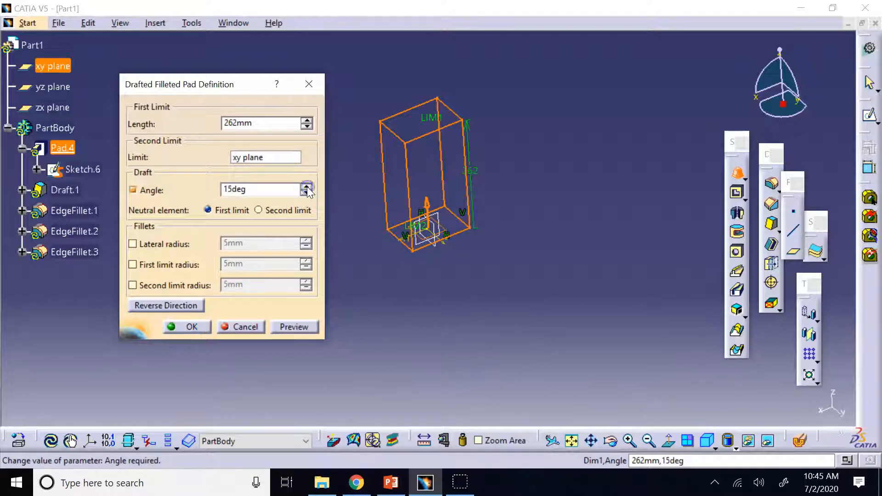
pyautogui.click(303, 327)
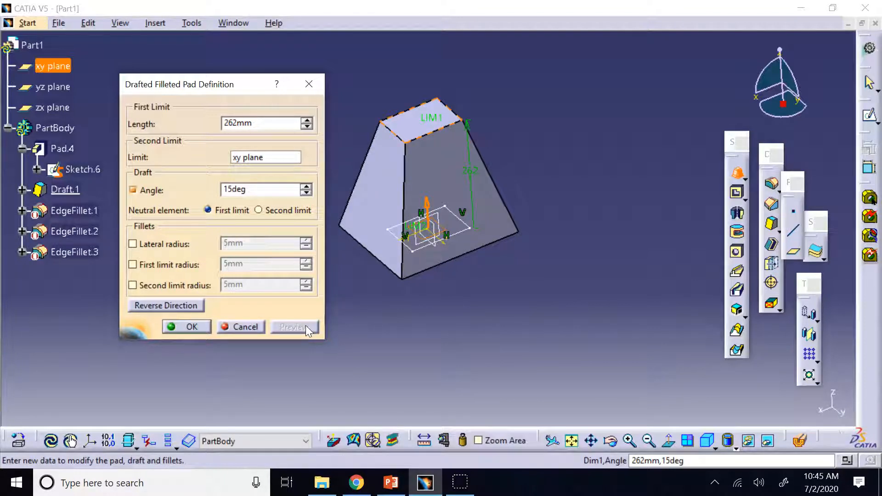
# Step: Reverse the pad's taper by setting the draft angle to -15 degrees and preview it
pyautogui.click(237, 248)
pyautogui.click(243, 189)
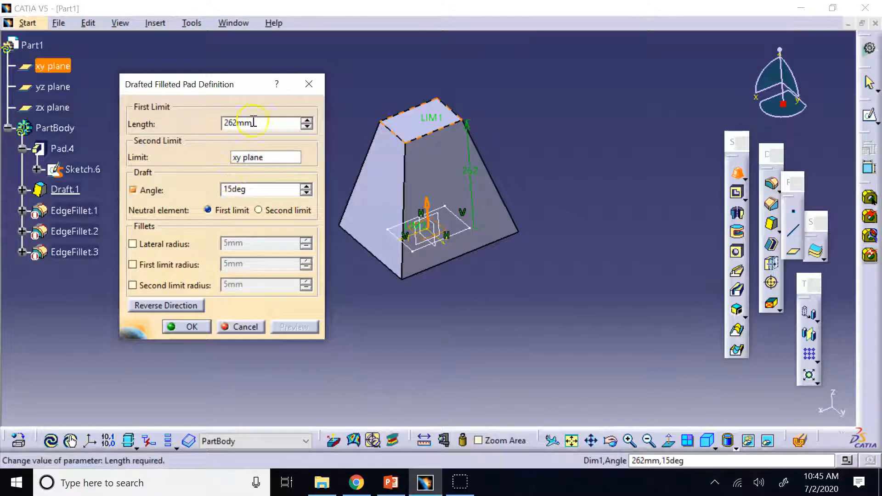
pyautogui.click(271, 190)
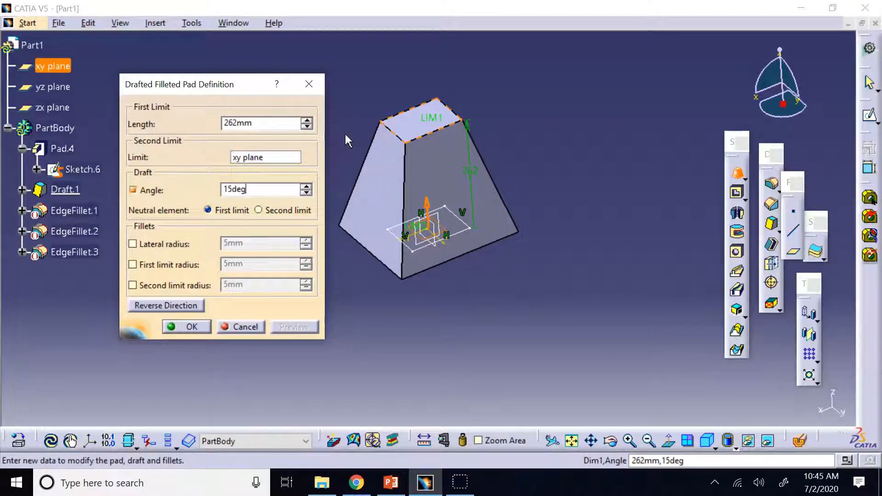
pyautogui.click(287, 164)
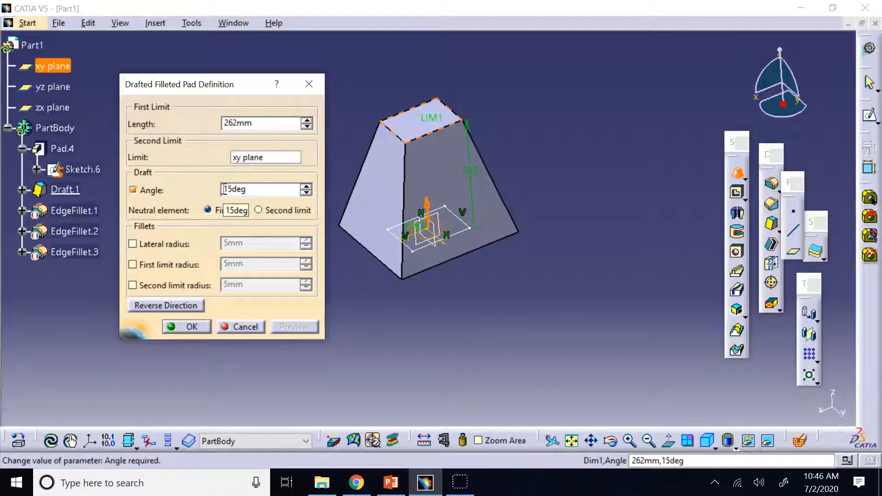
pyautogui.write('-')
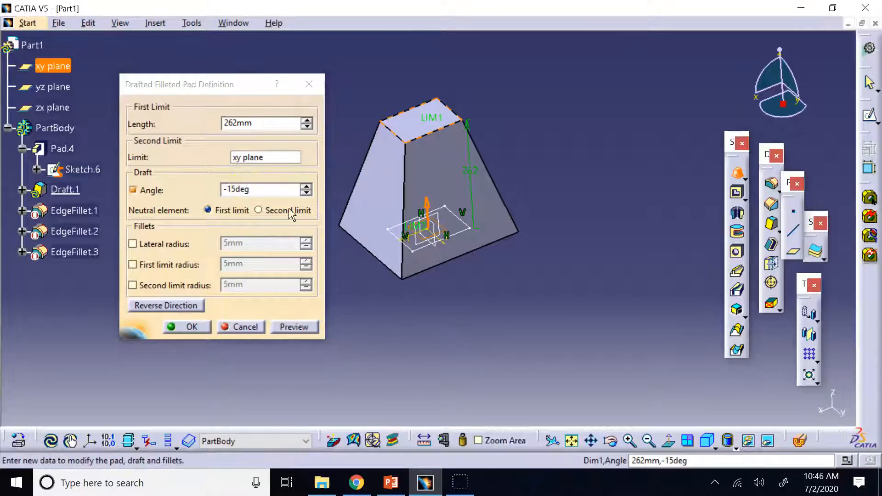
pyautogui.click(299, 328)
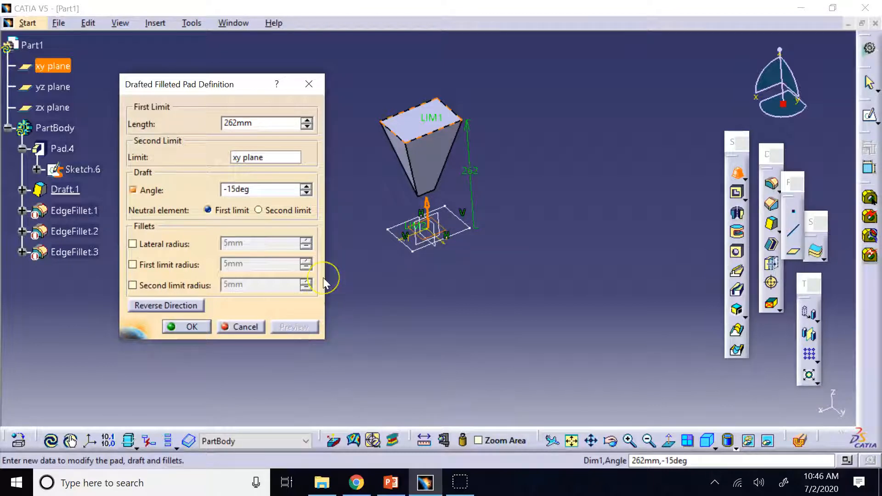
# Step: Set the drafted filleted pad's first limit length to 60 mm and preview the shorter solid
pyautogui.doubleClick(260, 123)
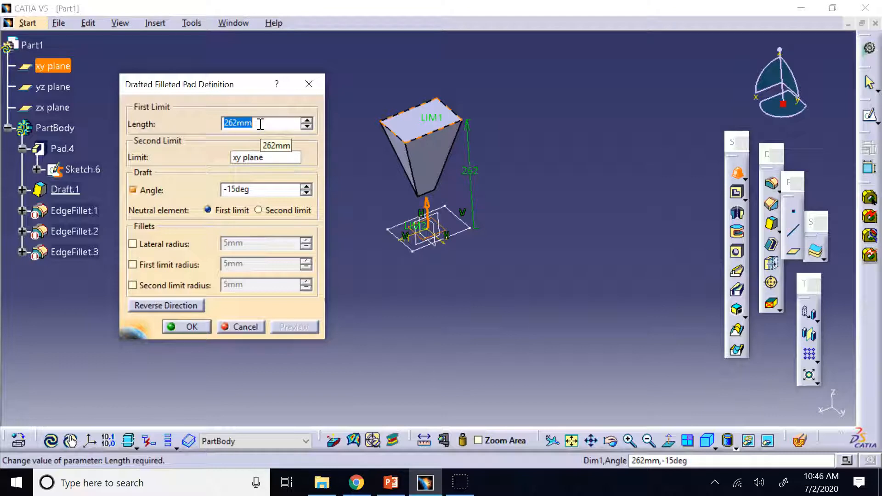
pyautogui.write('60')
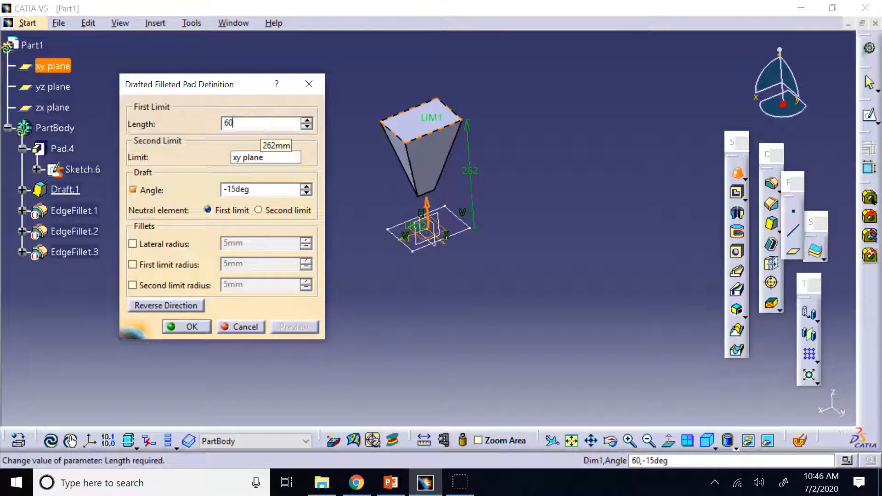
pyautogui.click(363, 83)
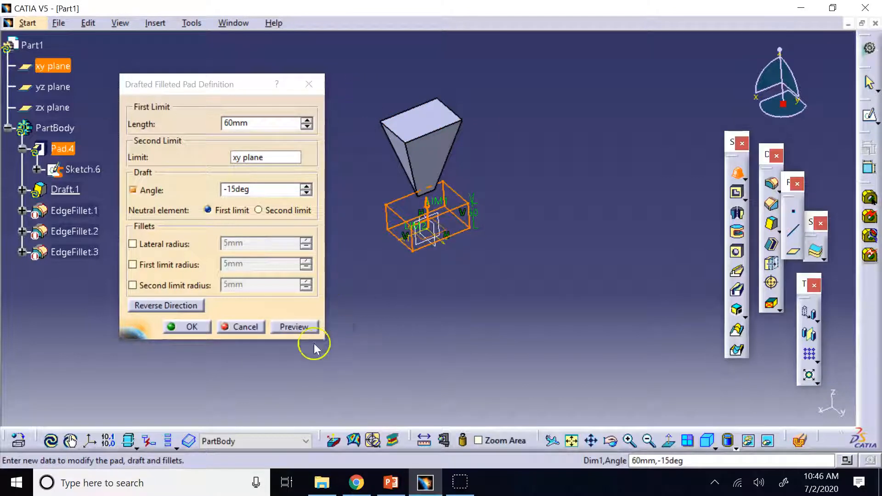
pyautogui.click(295, 329)
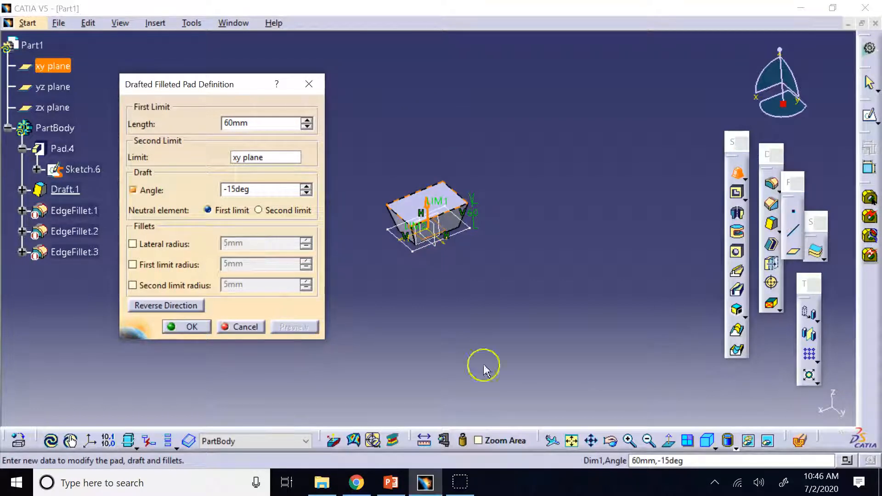
pyautogui.click(571, 440)
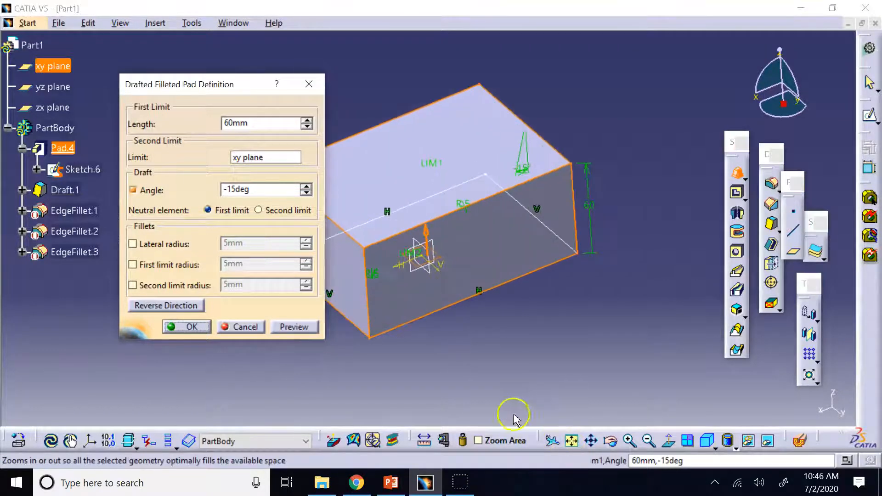
pyautogui.click(305, 327)
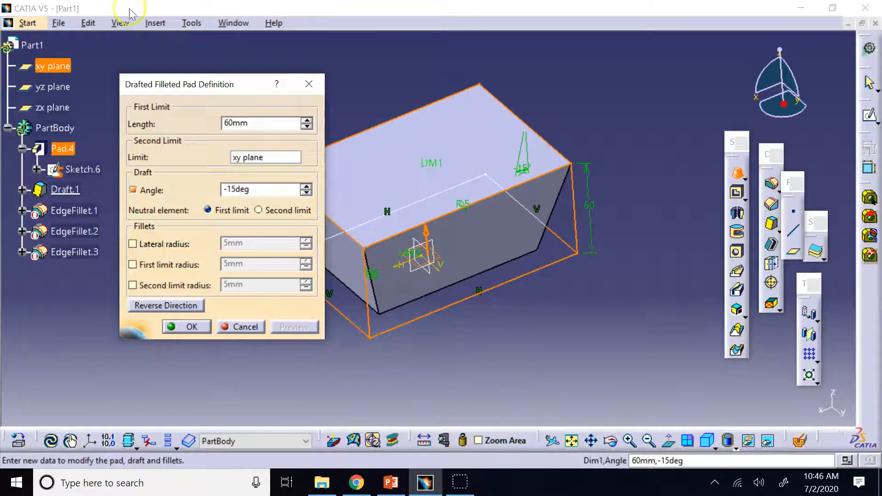
pyautogui.moveTo(196, 89); pyautogui.dragTo(116, 33)
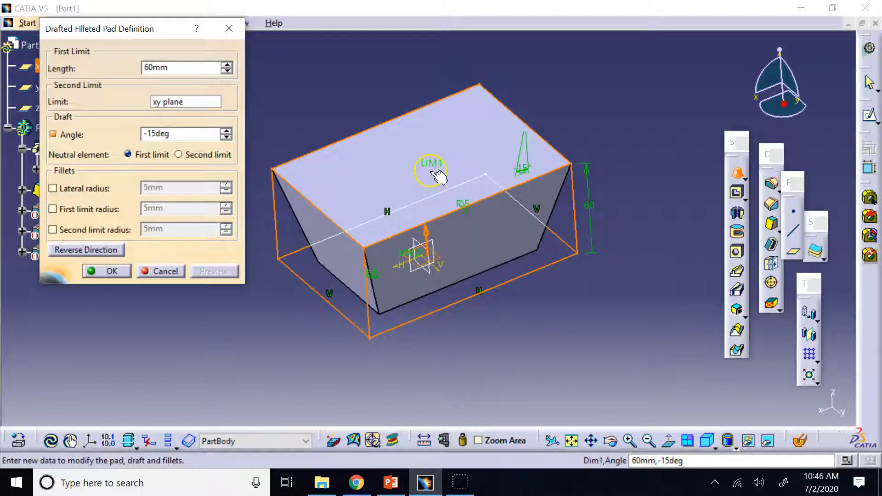
# Step: Set the draft angle to 15 degrees and switch the neutral element from the first to the second limit, previewing each change
pyautogui.press('BackSpace')
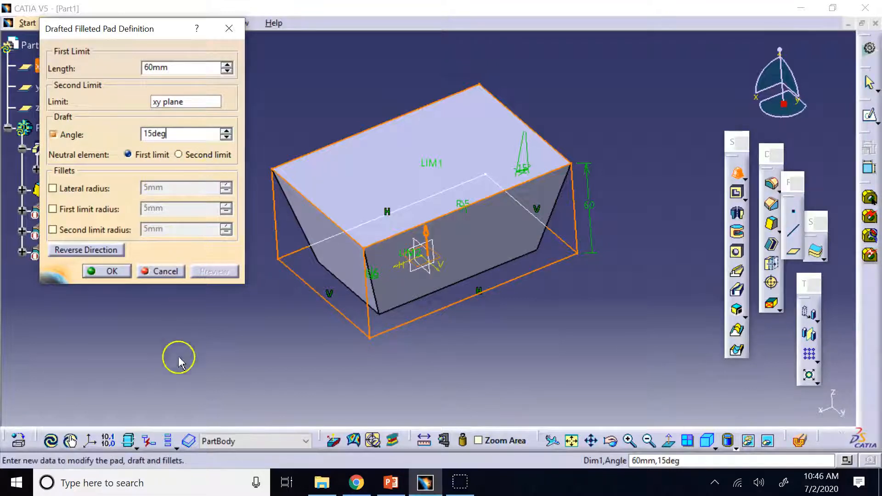
pyautogui.click(225, 272)
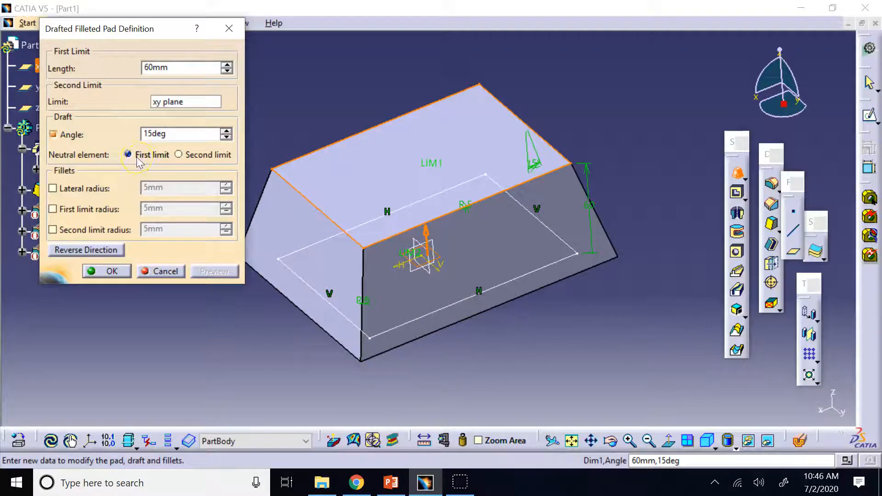
pyautogui.click(179, 155)
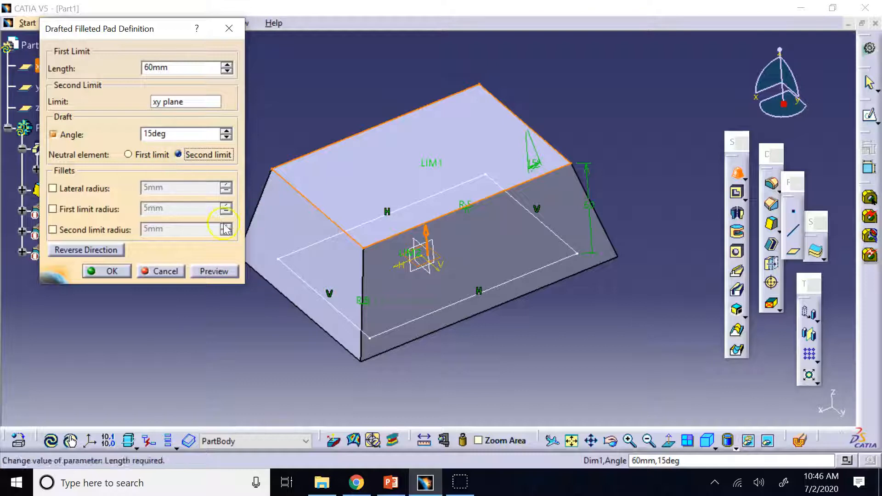
pyautogui.click(218, 271)
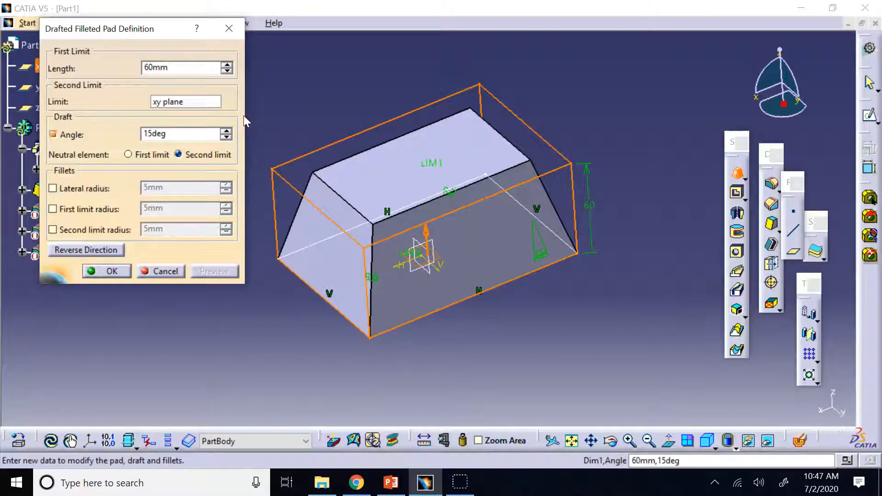
# Step: Increase the pad's draft angle to 25 degrees and preview the steeper taper
pyautogui.click(226, 131)
pyautogui.click(225, 130)
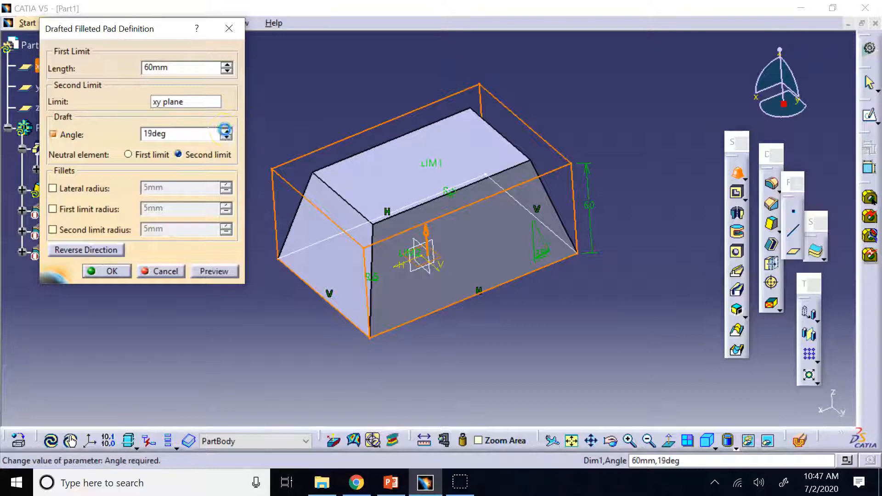
pyautogui.click(225, 130)
pyautogui.click(226, 130)
pyautogui.click(213, 272)
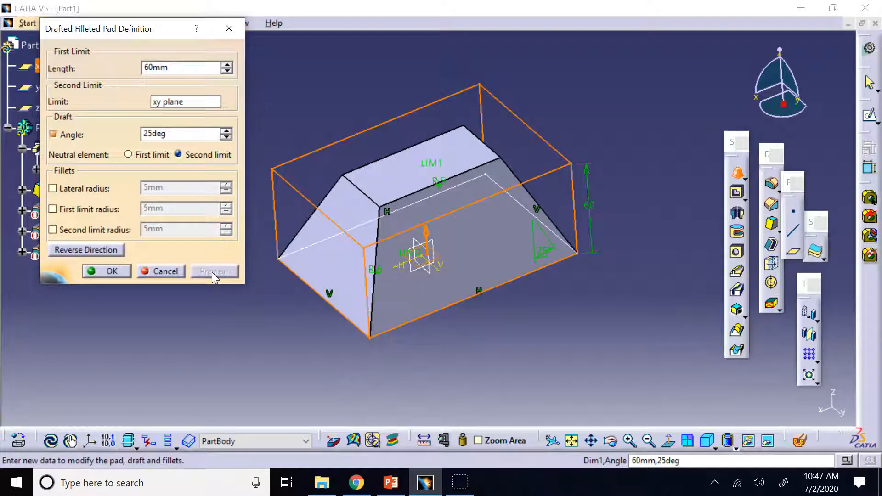
pyautogui.click(124, 274)
# Step: Enable the lateral, first limit and second limit fillets at 5 mm radius and preview the rounded pad
pyautogui.click(53, 188)
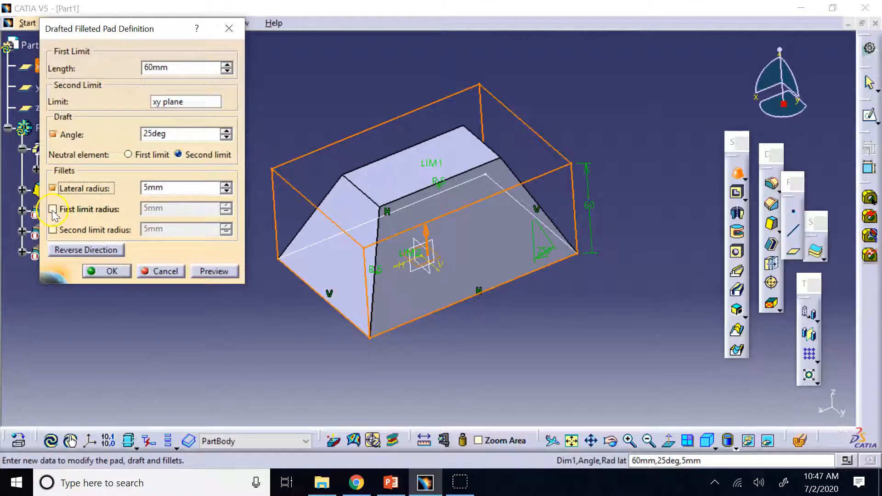
pyautogui.click(53, 209)
pyautogui.click(53, 230)
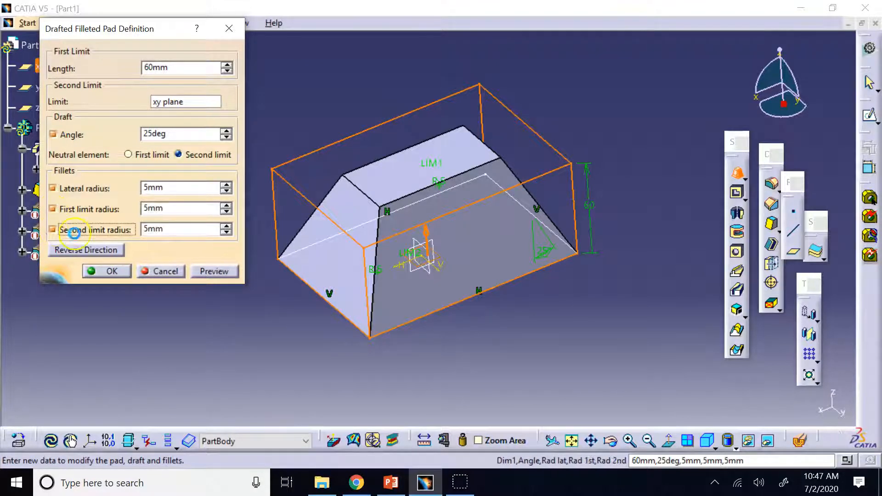
pyautogui.click(216, 272)
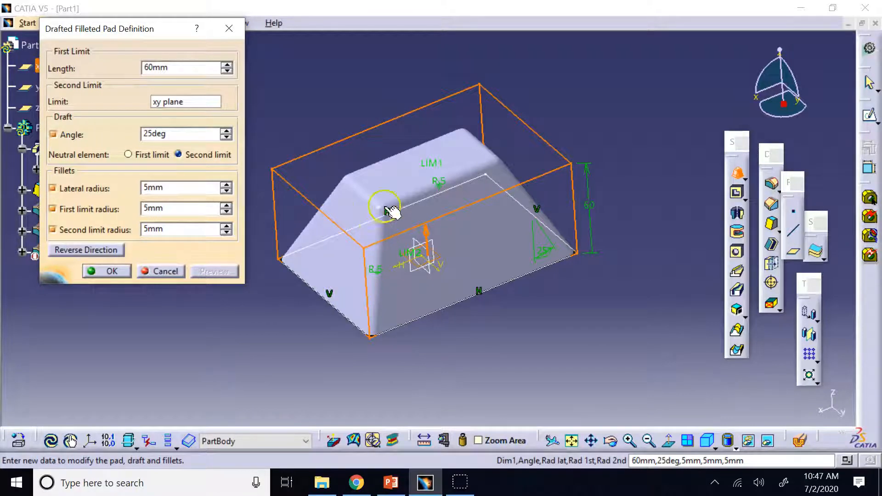
# Step: Turn off the lateral, first limit and second limit fillets, preview the sharp-edged pad and create it
pyautogui.click(52, 230)
pyautogui.click(53, 209)
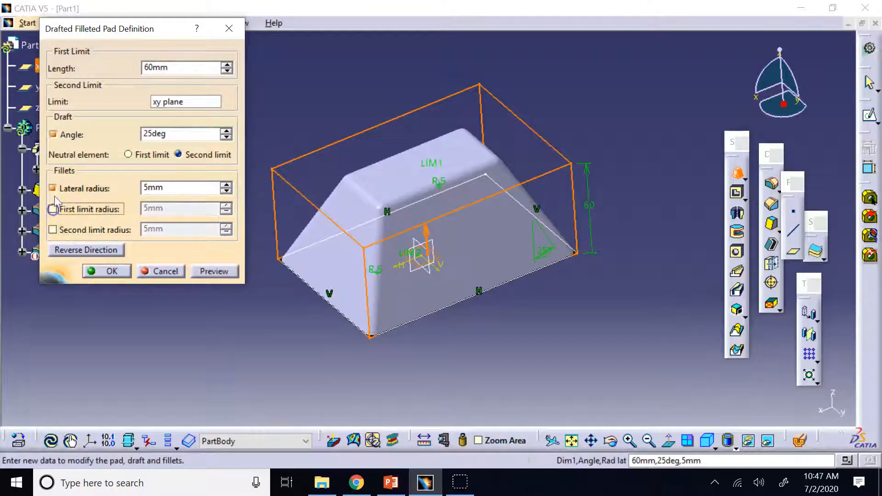
pyautogui.click(52, 188)
pyautogui.click(222, 271)
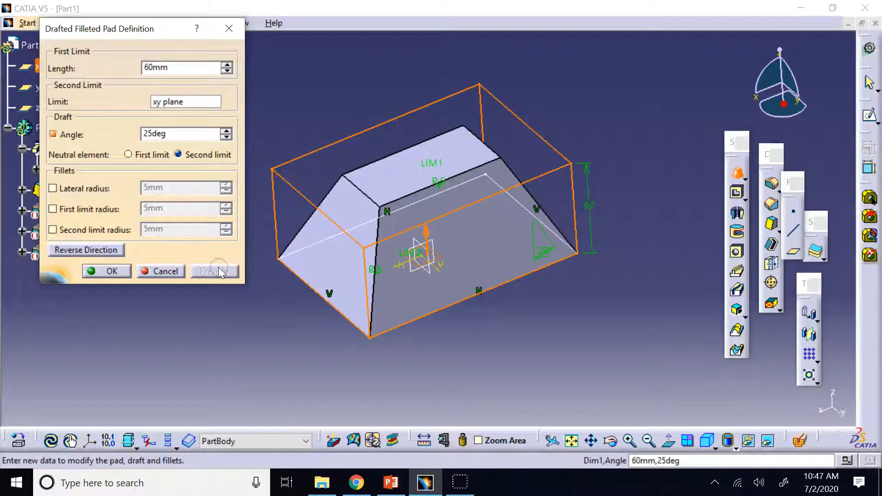
pyautogui.click(118, 271)
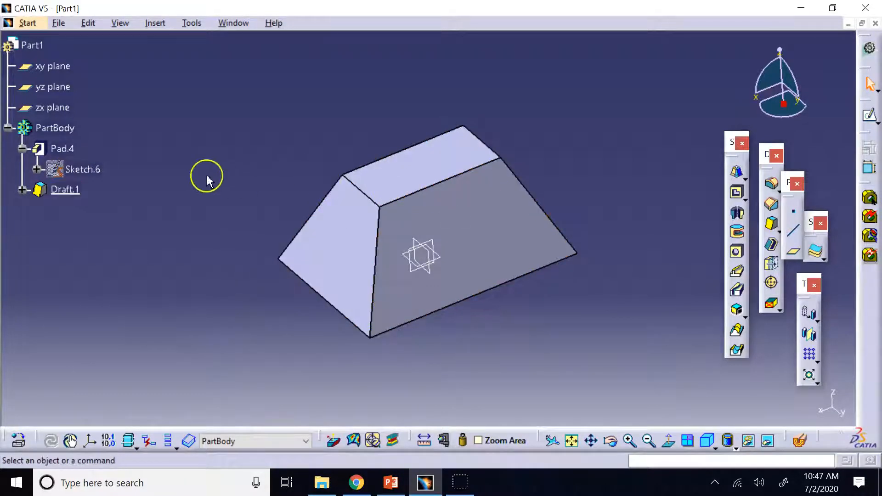
# Step: Replace the rectangle in the pad's sketch with a circle centred on the origin and exit the sketch
pyautogui.doubleClick(88, 170)
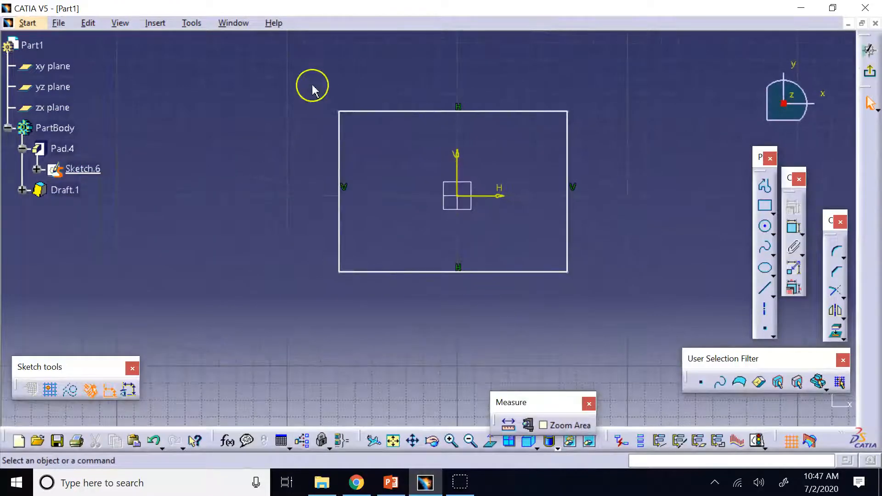
pyautogui.moveTo(295, 76); pyautogui.dragTo(646, 302)
pyautogui.press('Delete')
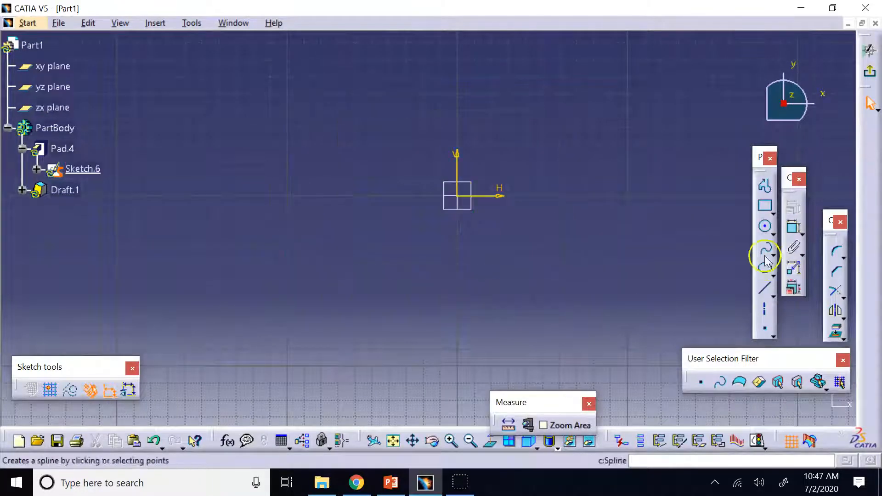
pyautogui.click(765, 226)
pyautogui.click(457, 196)
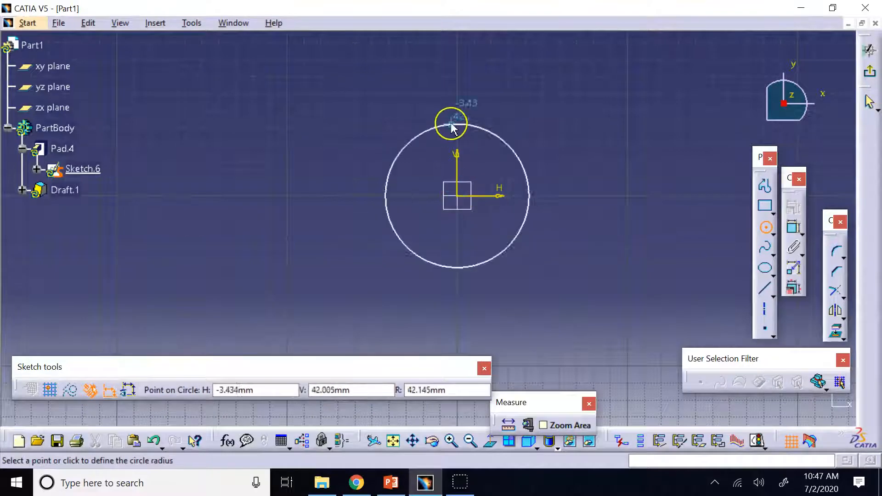
pyautogui.click(445, 92)
pyautogui.click(869, 50)
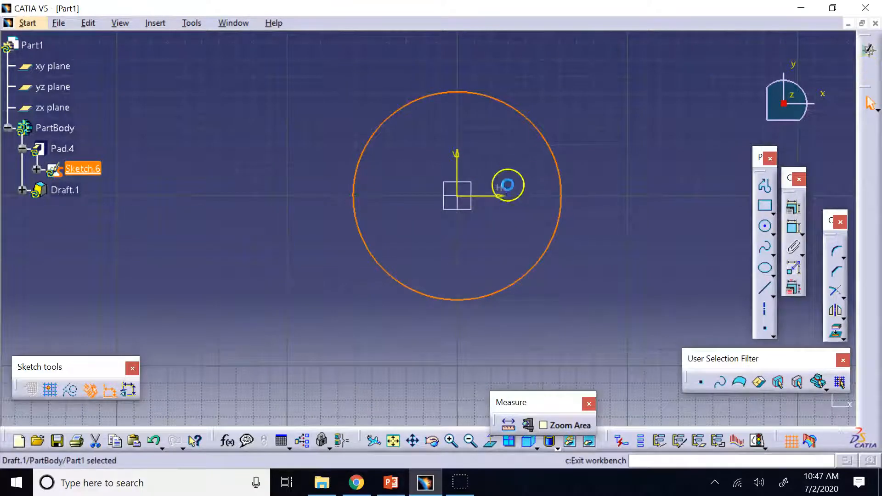
pyautogui.click(815, 402)
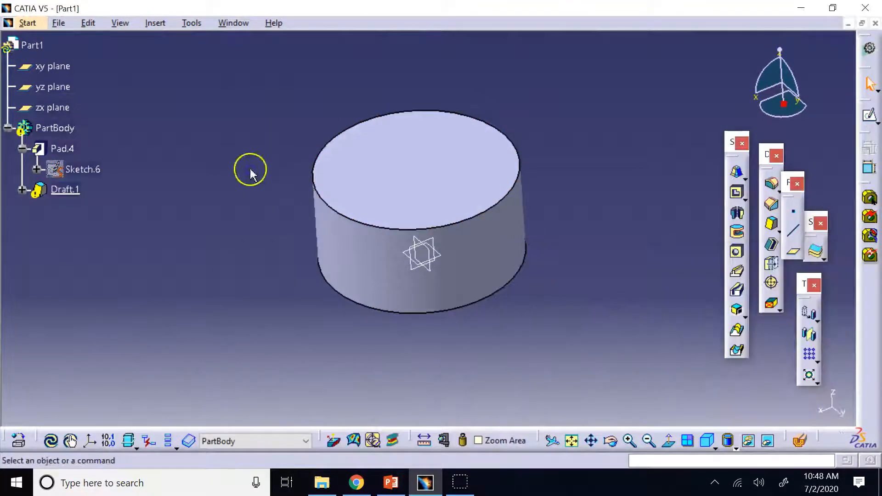
pyautogui.doubleClick(67, 188)
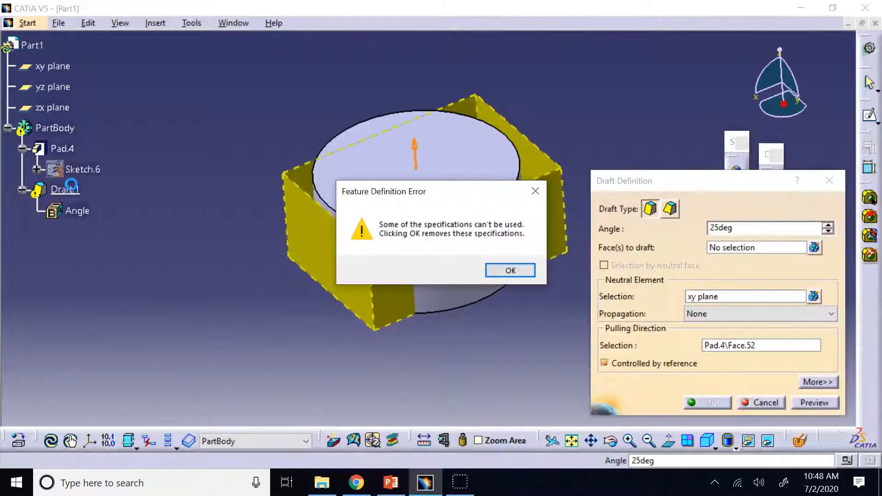
pyautogui.click(509, 271)
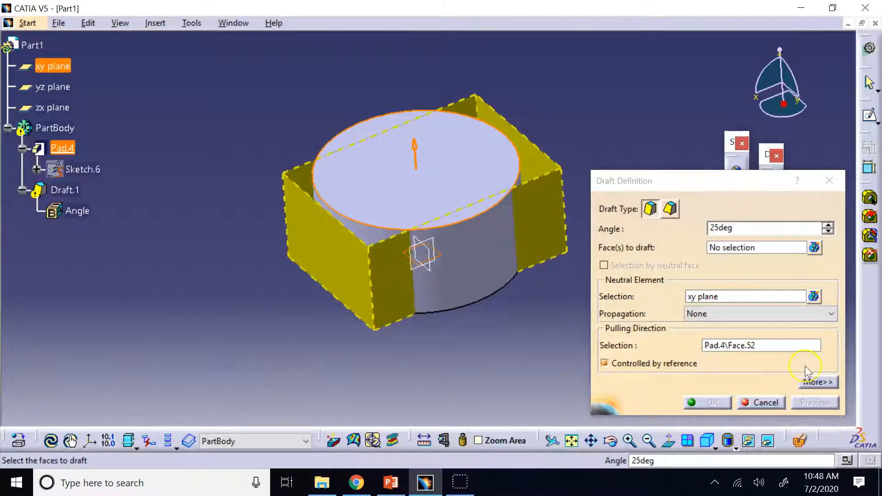
pyautogui.click(784, 403)
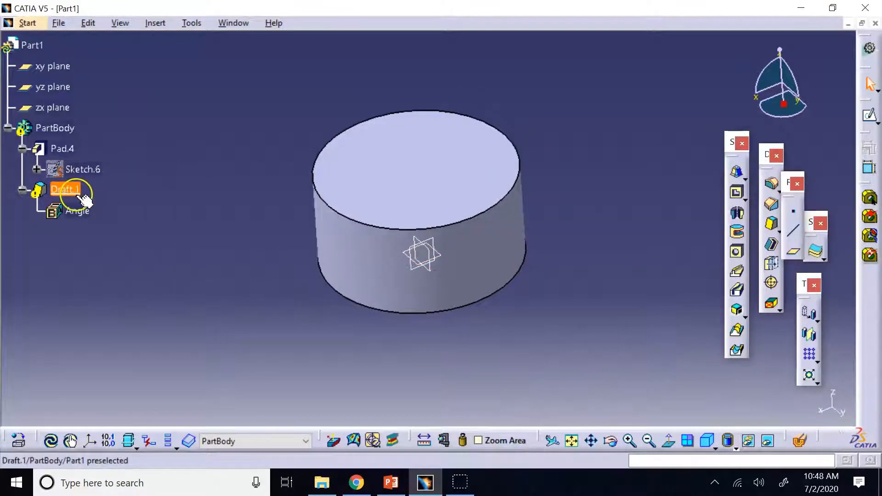
# Step: Delete the pad without its children or aggregated elements, keeping the circle sketch, and delete the leftover draft feature
pyautogui.rightClick(73, 151)
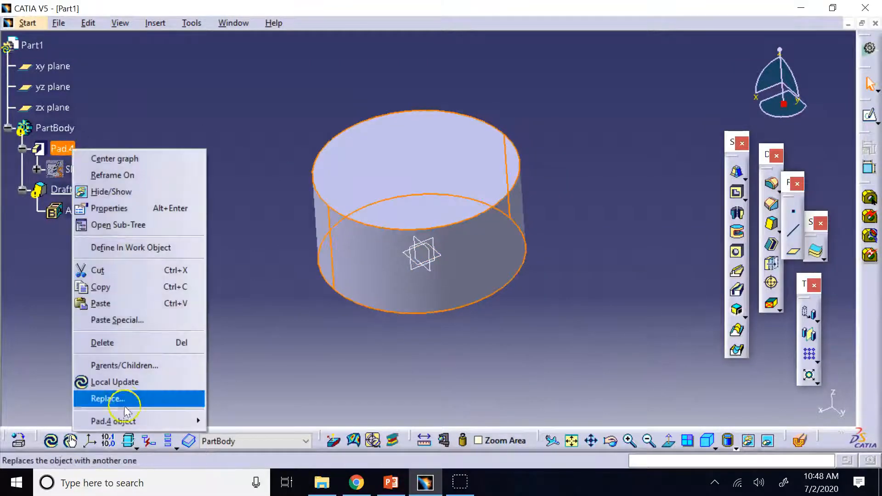
pyautogui.click(104, 342)
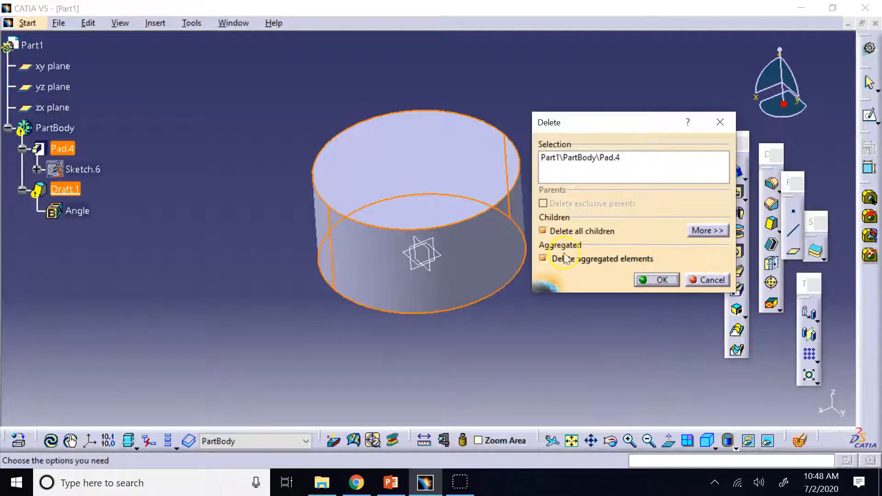
pyautogui.click(563, 233)
pyautogui.click(566, 258)
pyautogui.click(663, 281)
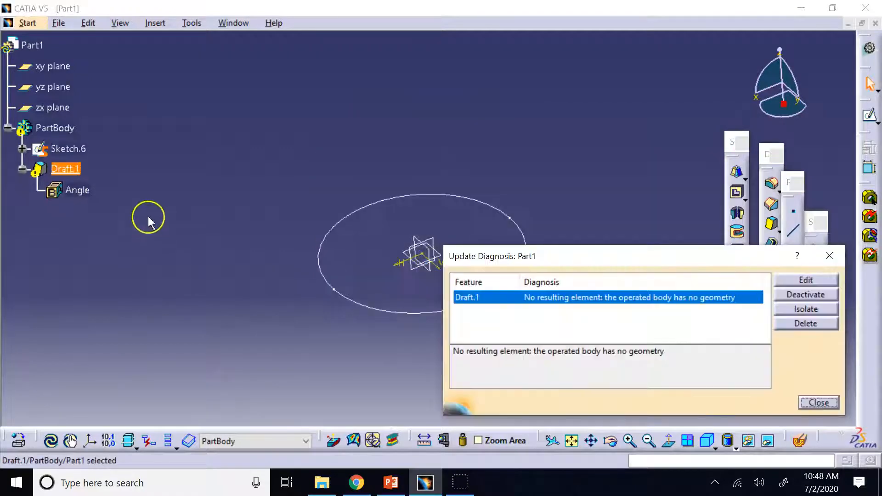
pyautogui.click(818, 403)
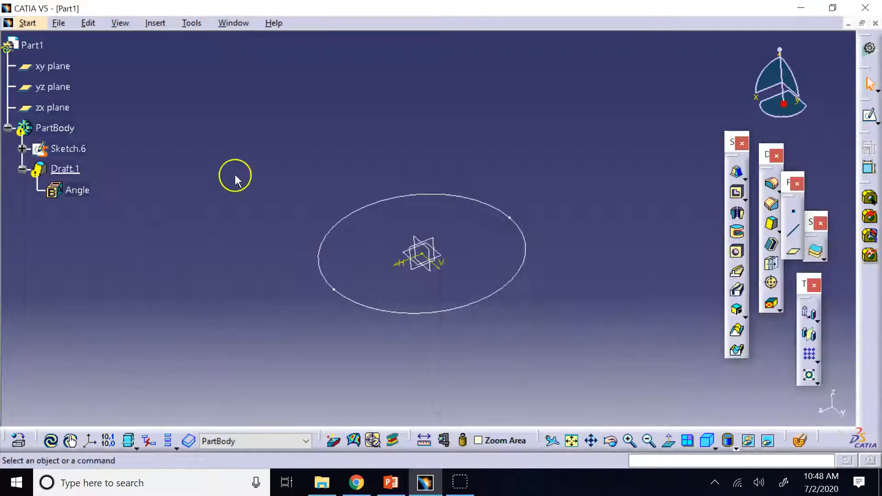
pyautogui.rightClick(76, 170)
pyautogui.click(110, 364)
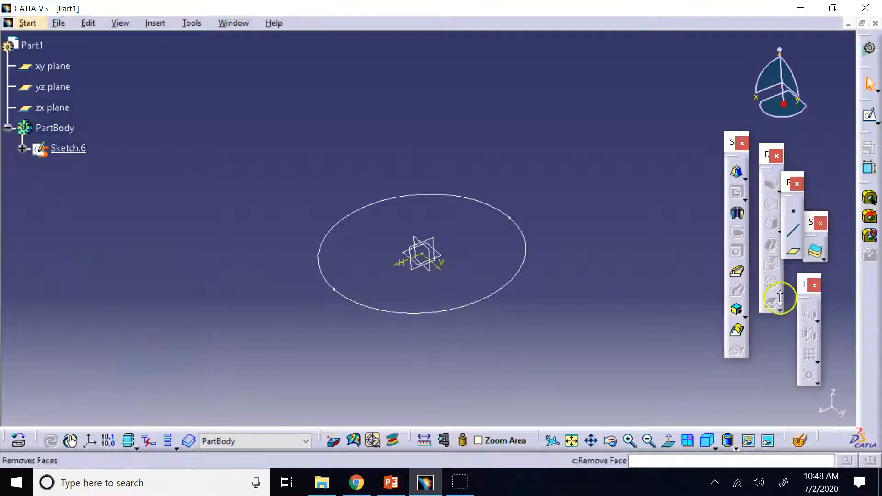
# Step: Start a drafted filleted pad on the circle sketch with the second limit as neutral element and the xy plane as limit, and preview it
pyautogui.click(67, 148)
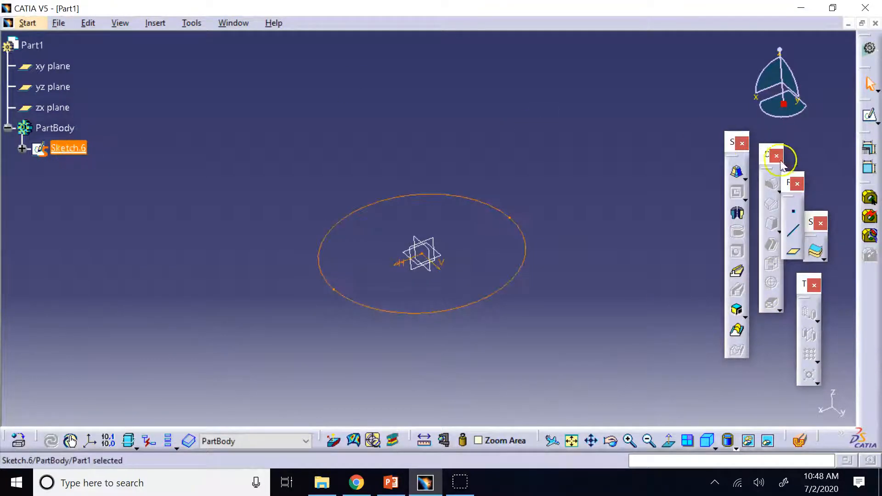
pyautogui.click(737, 174)
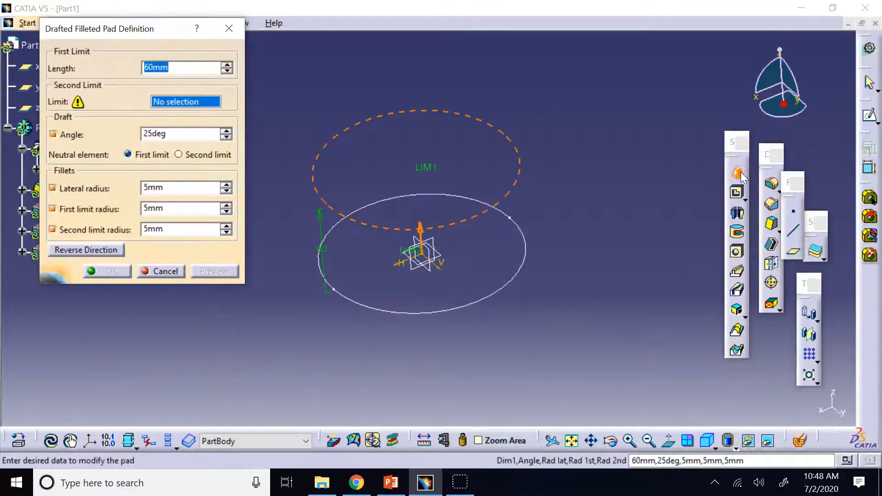
pyautogui.click(179, 155)
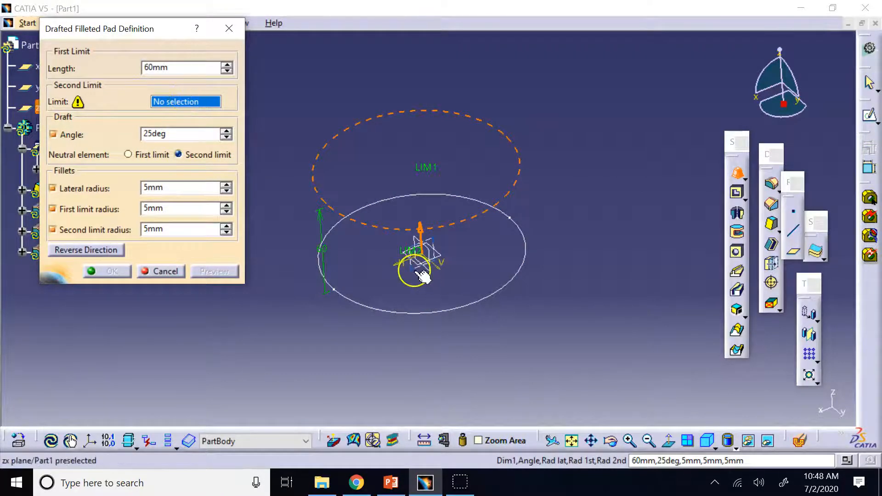
pyautogui.click(294, 170)
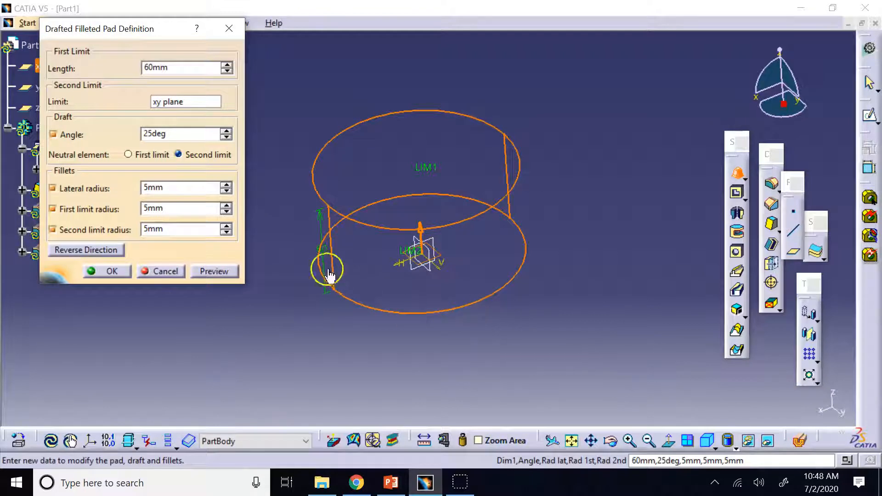
pyautogui.click(222, 271)
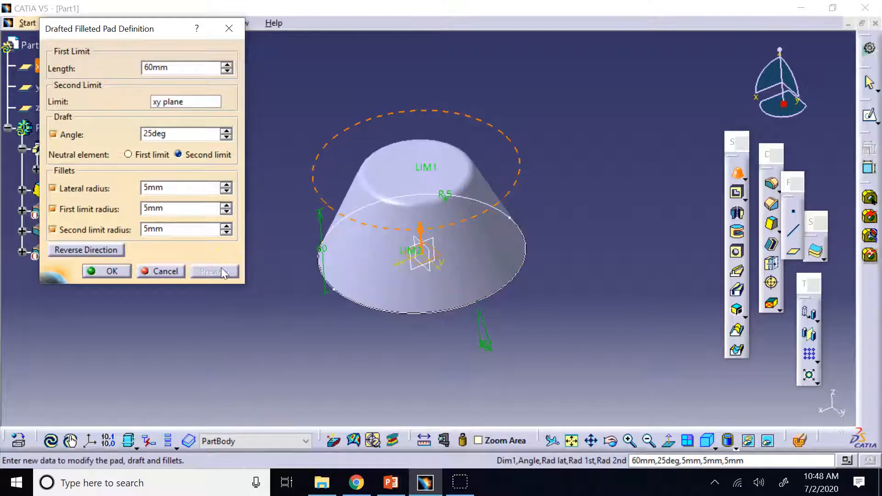
# Step: Turn off the lateral, first limit and second limit fillets and preview the circular pad
pyautogui.click(54, 188)
pyautogui.click(55, 209)
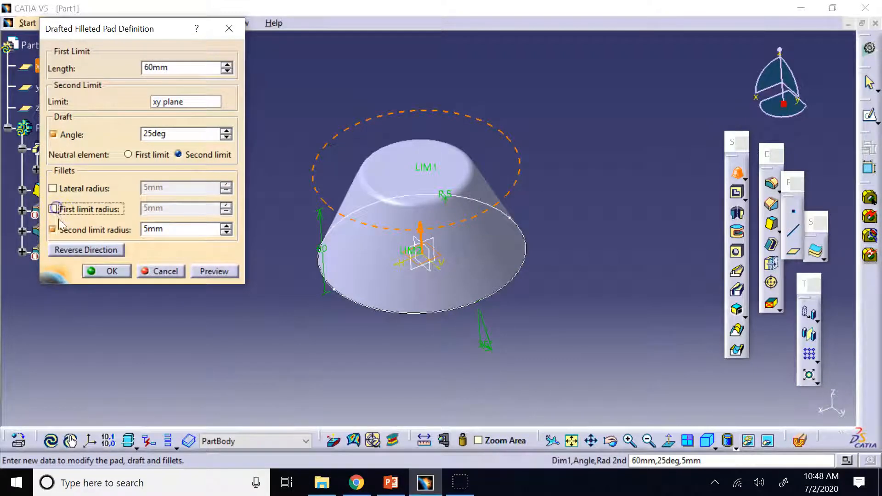
pyautogui.click(54, 229)
pyautogui.click(221, 272)
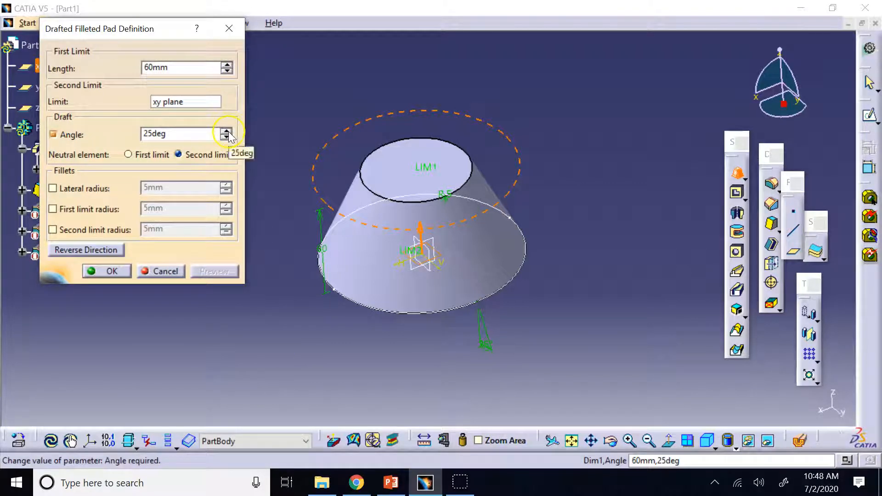
# Step: Raise the pad's first limit length to 72 mm and preview the tapered solid
pyautogui.click(226, 65)
pyautogui.click(226, 65)
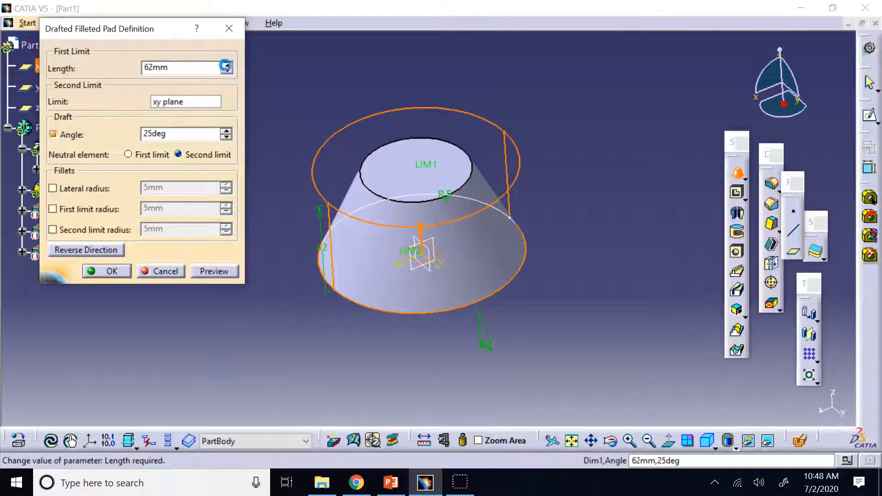
pyautogui.click(226, 65)
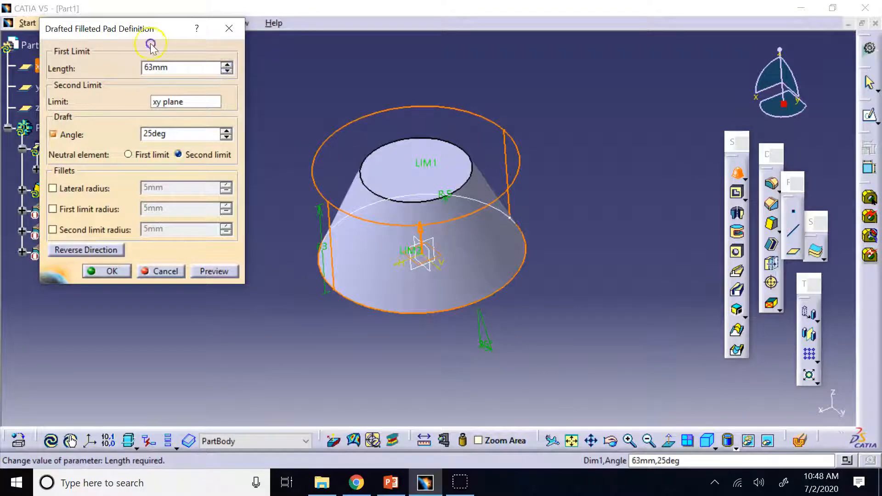
pyautogui.click(226, 64)
pyautogui.click(226, 64)
pyautogui.click(226, 65)
pyautogui.click(226, 65)
pyautogui.click(226, 65)
pyautogui.click(226, 64)
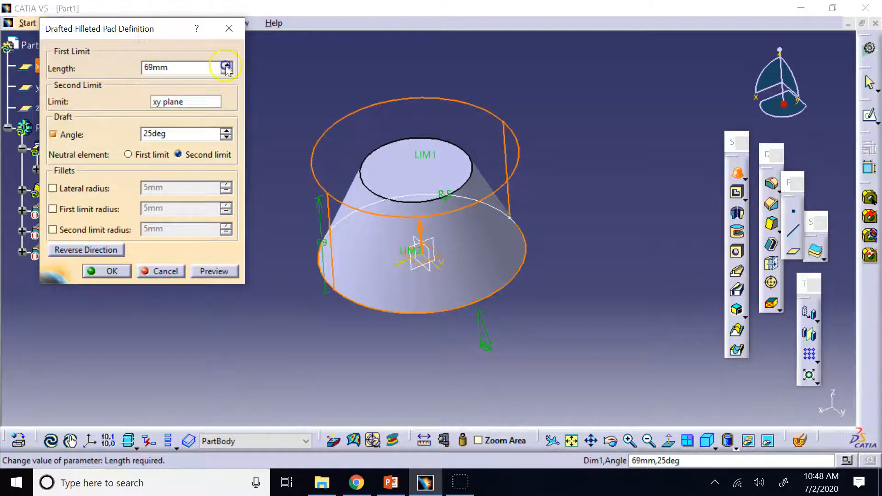
pyautogui.click(226, 65)
pyautogui.click(226, 65)
pyautogui.click(226, 64)
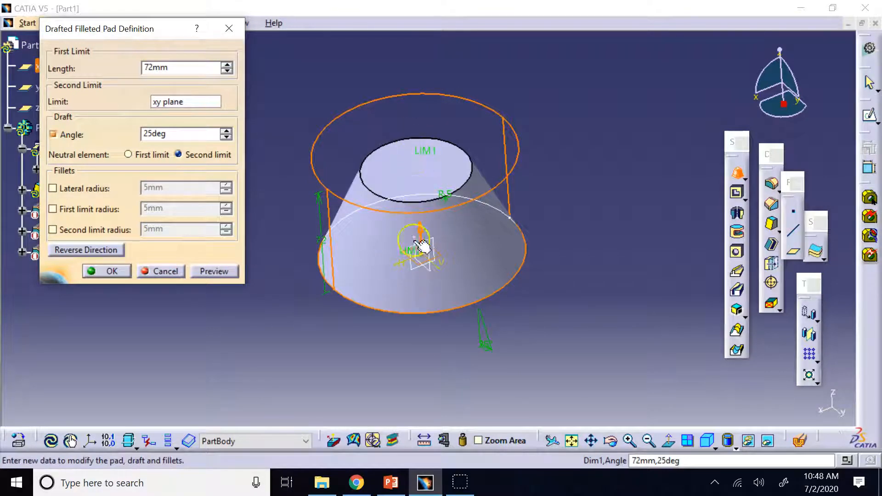
pyautogui.click(233, 272)
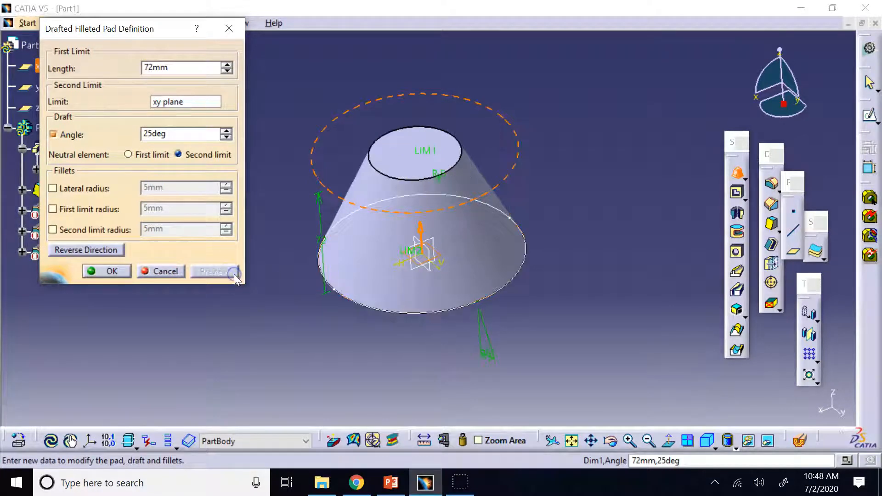
# Step: Try pad lengths of 100 mm and 120 mm, previewing the taper for each
pyautogui.doubleClick(203, 68)
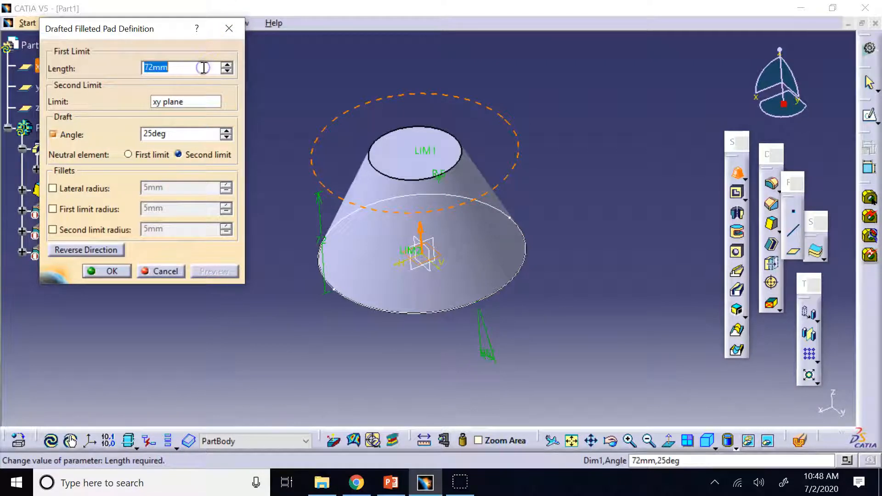
pyautogui.write('100')
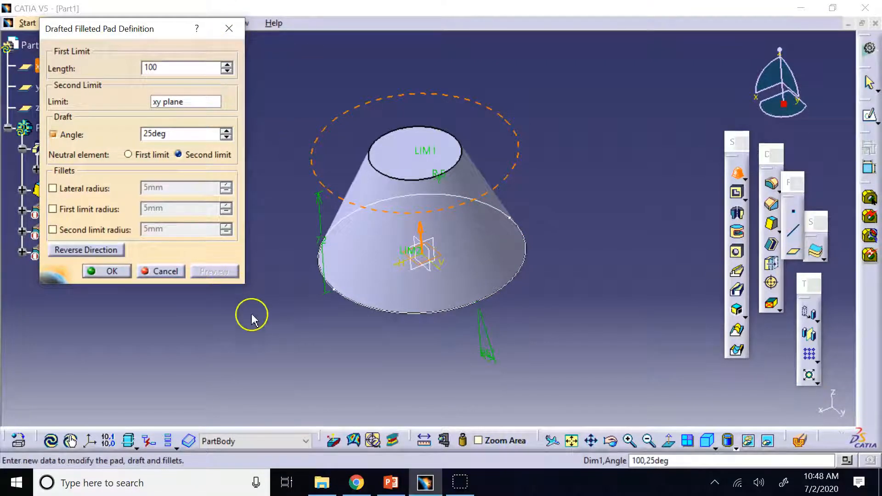
pyautogui.click(234, 289)
pyautogui.click(223, 274)
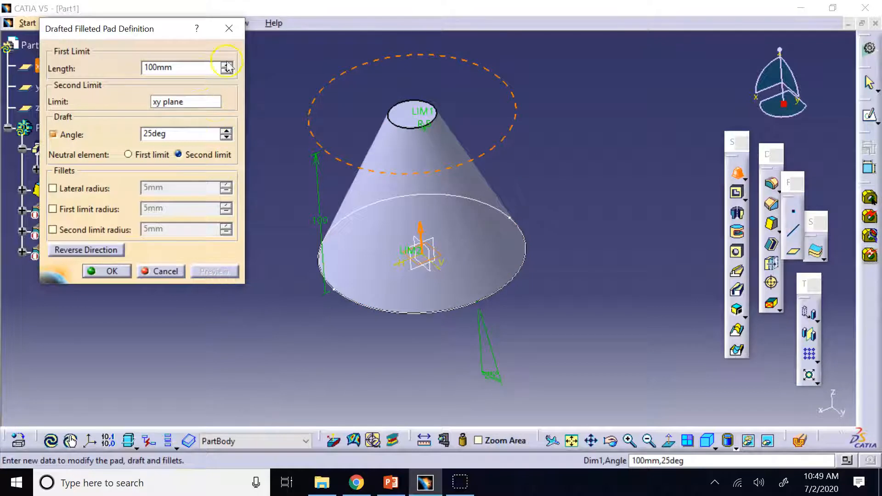
pyautogui.doubleClick(199, 70)
pyautogui.write('120')
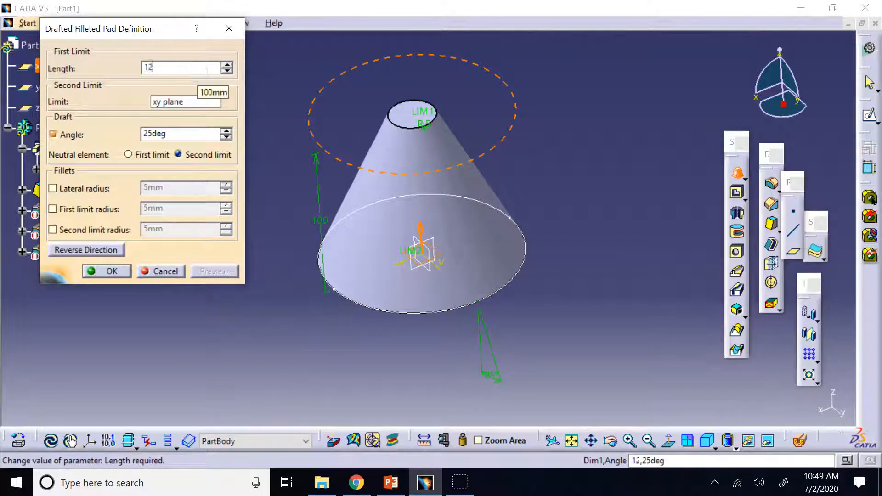
pyautogui.click(216, 274)
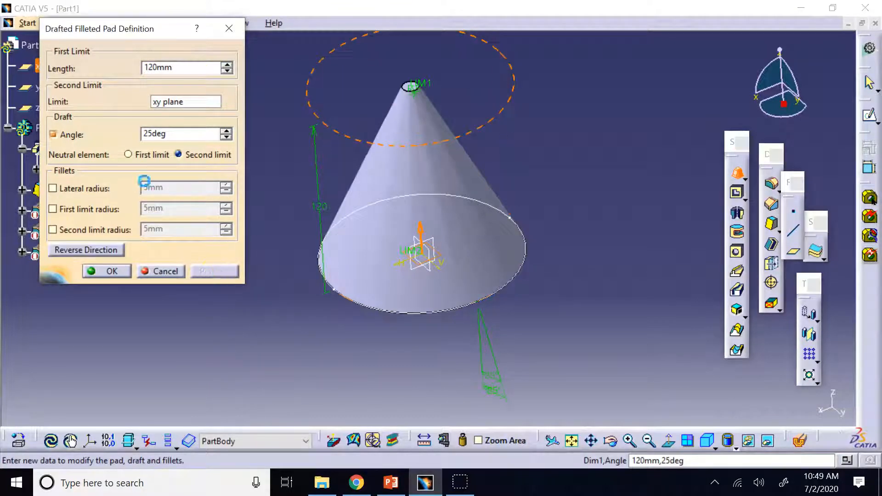
# Step: Set the pad length to 130 mm, preview the cone and create it
pyautogui.click(181, 70)
pyautogui.doubleClick(181, 69)
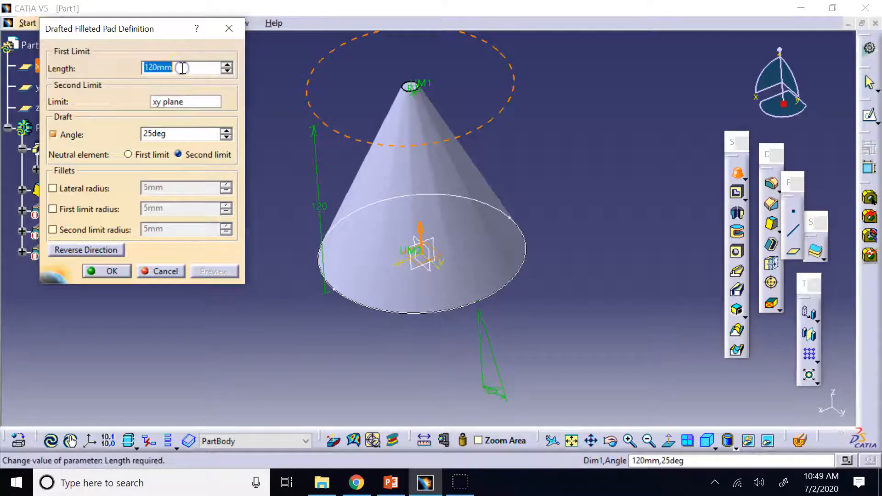
pyautogui.write('130')
pyautogui.click(258, 336)
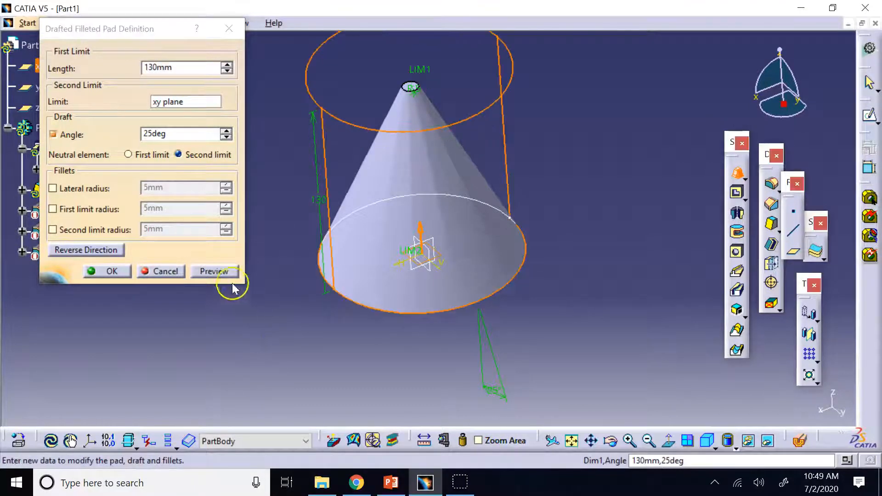
pyautogui.click(223, 271)
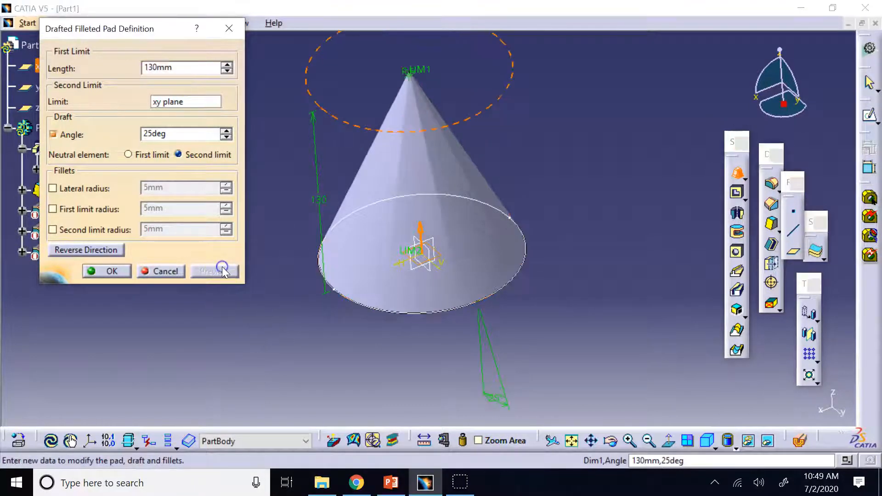
pyautogui.click(112, 271)
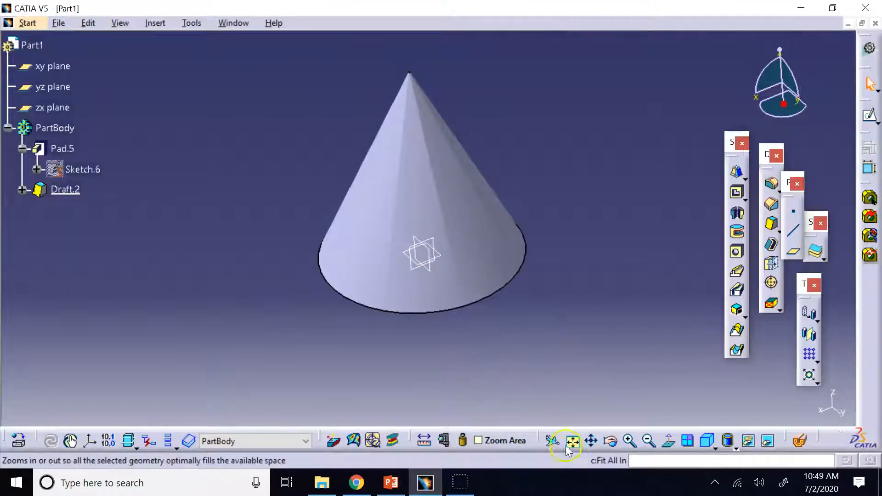
# Step: Inspect the cone's faceting and set the fixed 3D display accuracy to 0.020 in the performance options
pyautogui.click(611, 441)
pyautogui.moveTo(439, 346); pyautogui.dragTo(642, 404)
pyautogui.moveTo(687, 305); pyautogui.dragTo(345, 354, button='middle')
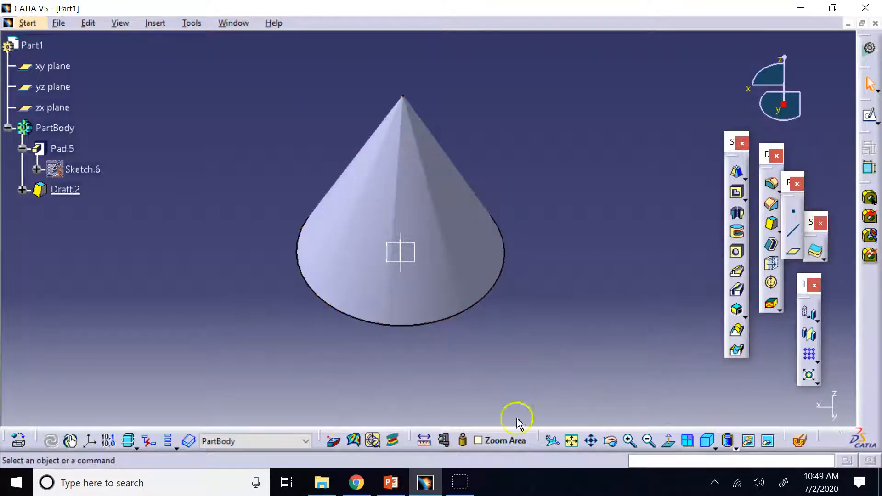
pyautogui.moveTo(508, 345); pyautogui.dragTo(427, 259, button='middle')
pyautogui.click(198, 24)
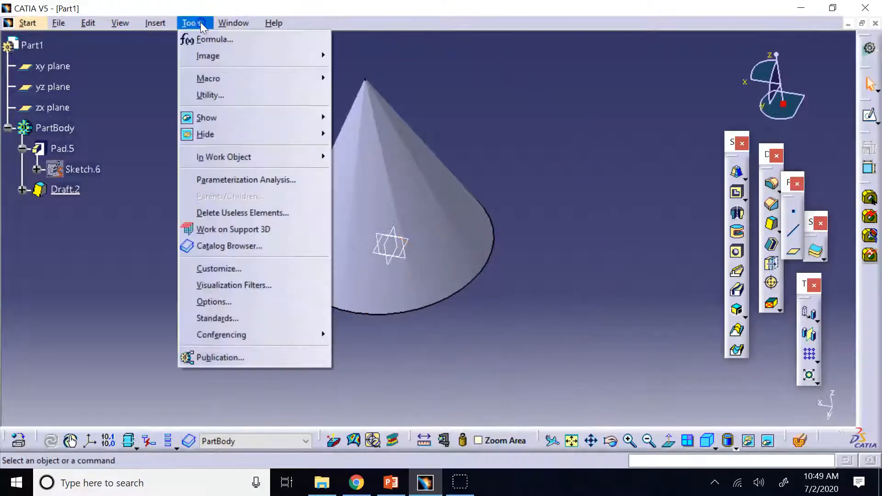
pyautogui.click(229, 302)
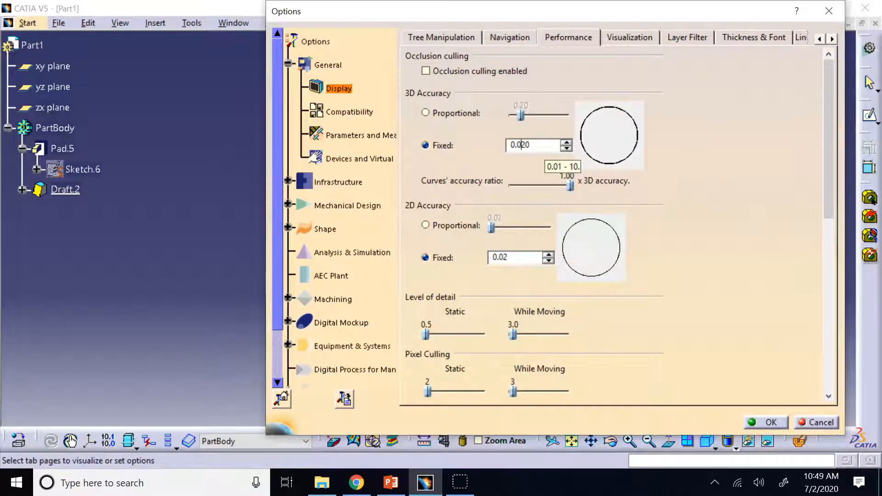
pyautogui.click(767, 422)
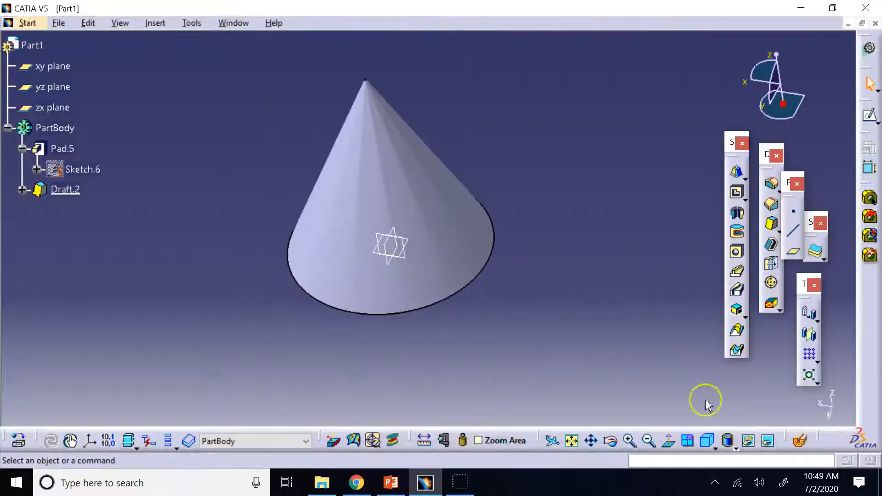
# Step: Set both the fixed 3D accuracy and the fixed 2D accuracy to 0.01 in the display performance options and apply them
pyautogui.click(585, 368)
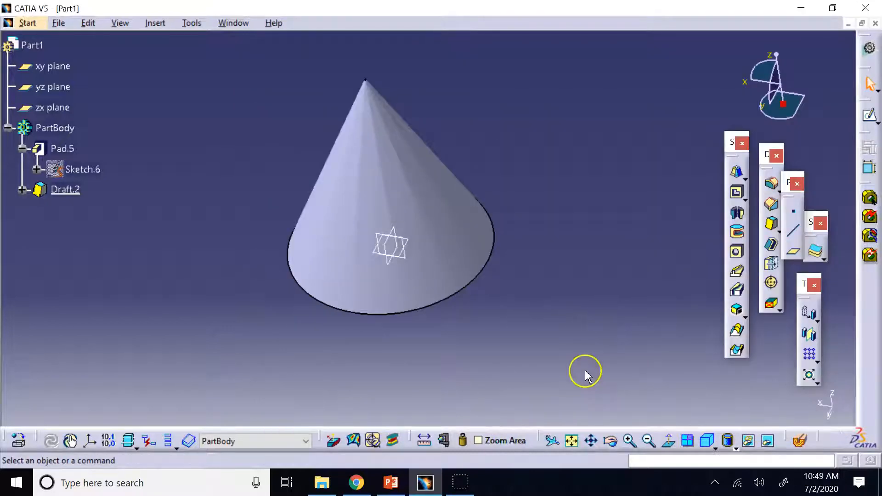
pyautogui.click(611, 441)
pyautogui.click(399, 275)
pyautogui.moveTo(400, 276); pyautogui.dragTo(413, 256)
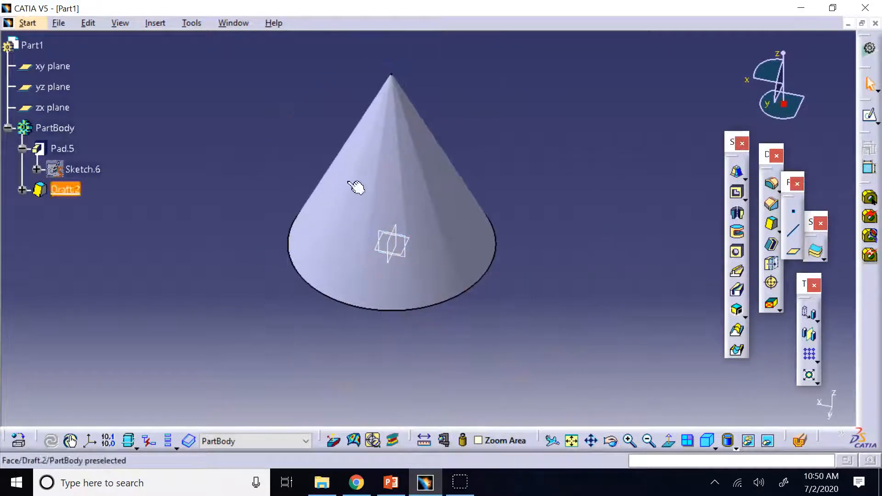
pyautogui.click(181, 25)
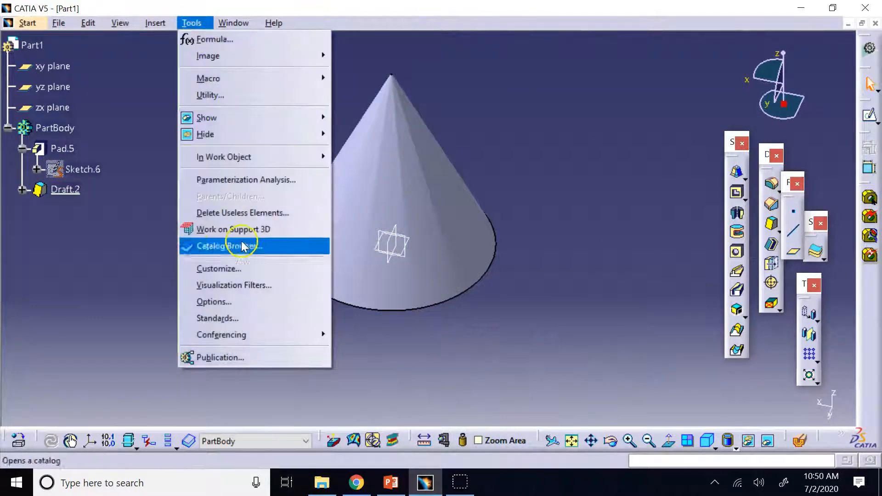
pyautogui.click(224, 301)
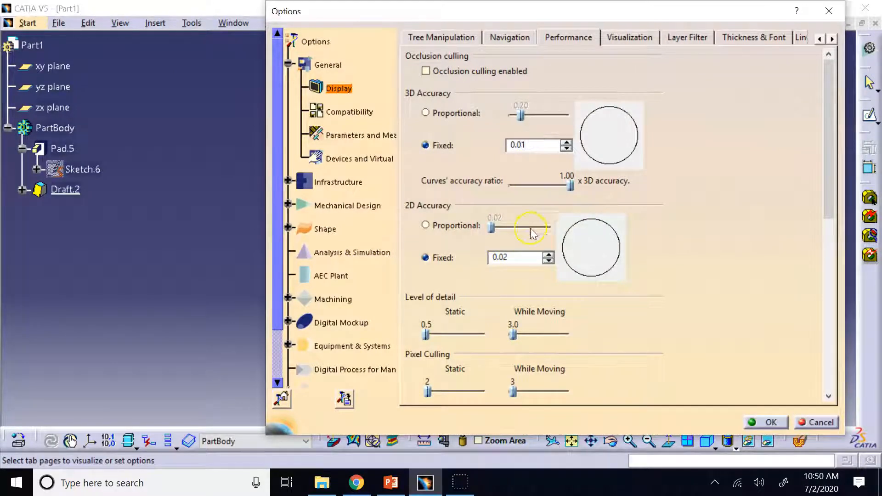
pyautogui.press('BackSpace')
pyautogui.write('1')
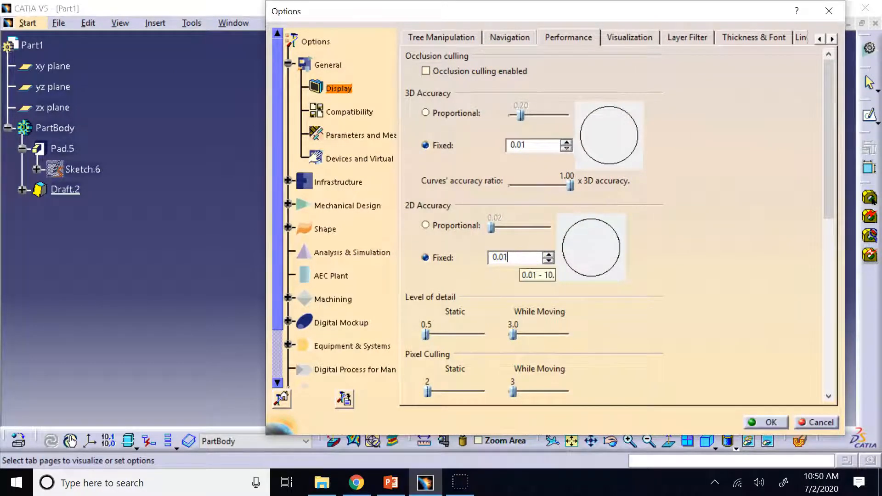
pyautogui.click(763, 421)
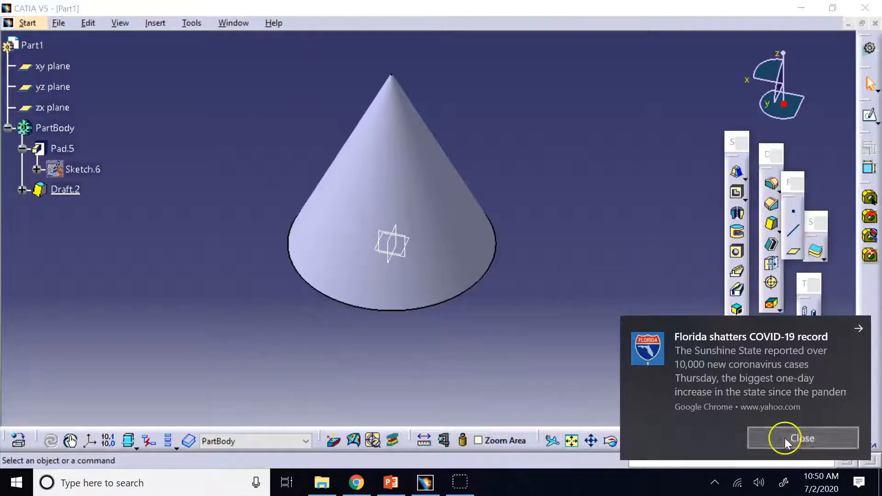
pyautogui.click(784, 438)
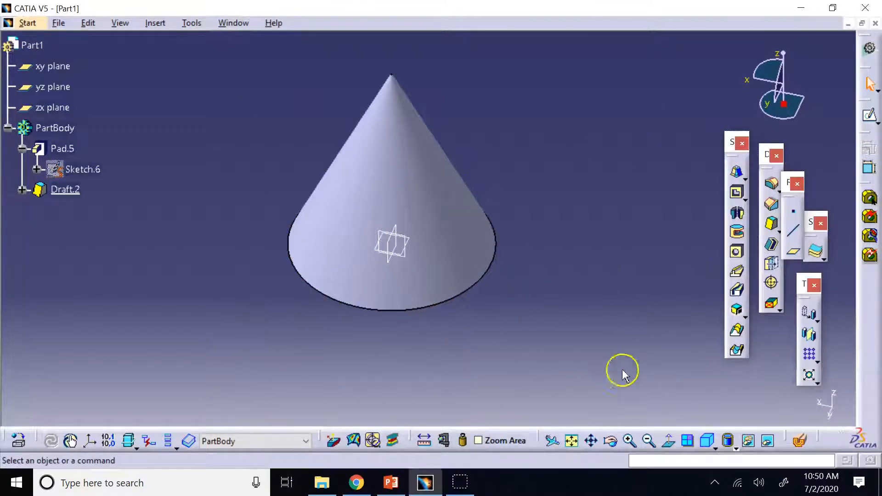
# Step: Set the fixed 3D accuracy to 0.20 and the fixed 2D accuracy to 0.02 in the display performance options and apply them
pyautogui.click(610, 441)
pyautogui.moveTo(530, 334); pyautogui.dragTo(400, 142)
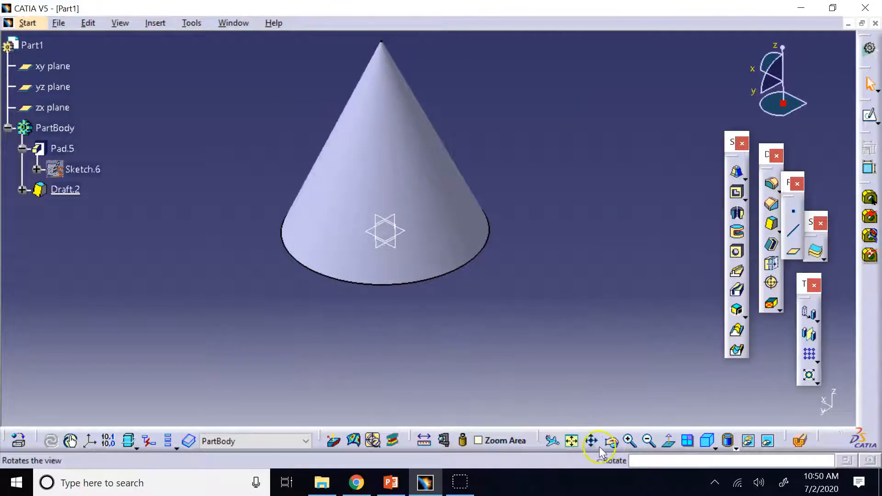
pyautogui.click(611, 441)
pyautogui.moveTo(509, 380); pyautogui.dragTo(436, 248)
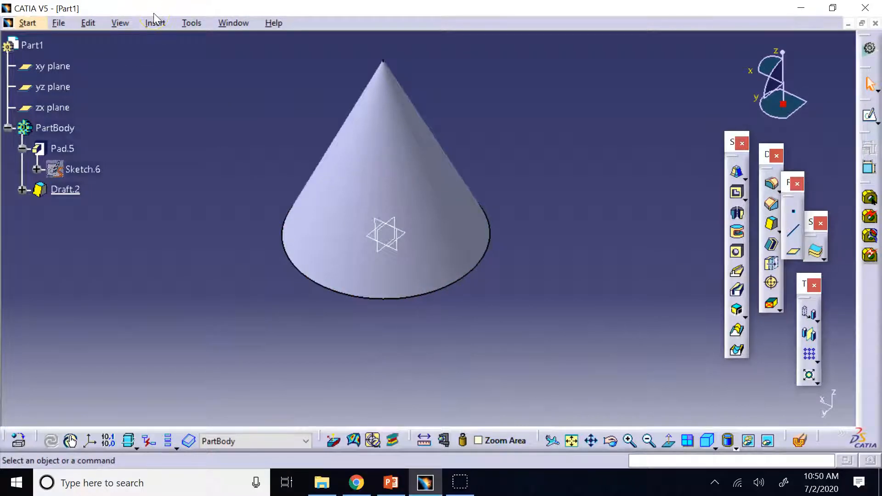
pyautogui.click(191, 23)
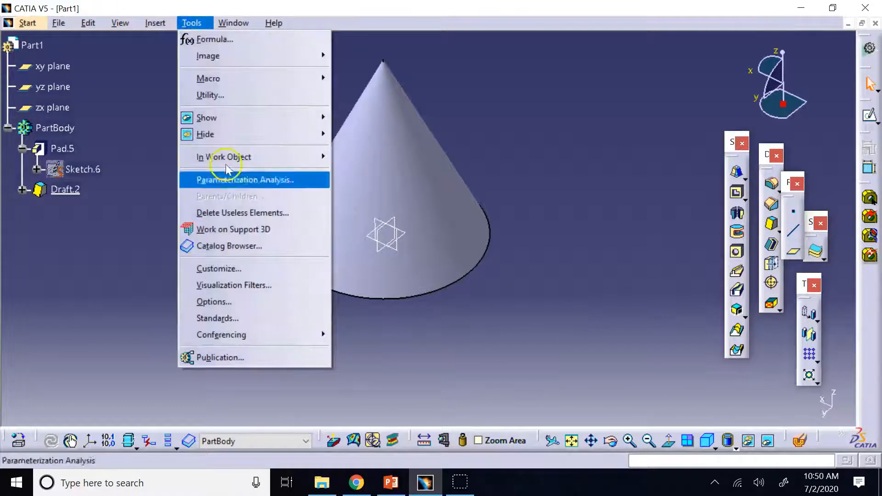
pyautogui.click(240, 304)
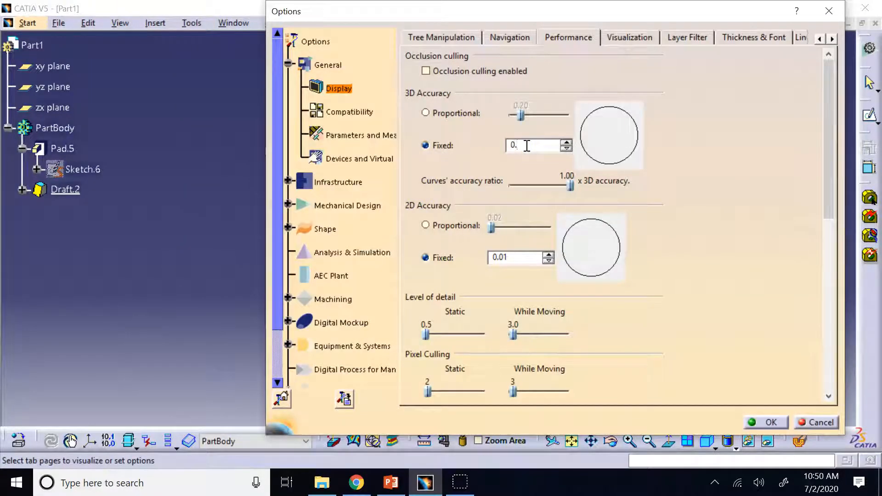
pyautogui.press('BackSpace')
pyautogui.write('2')
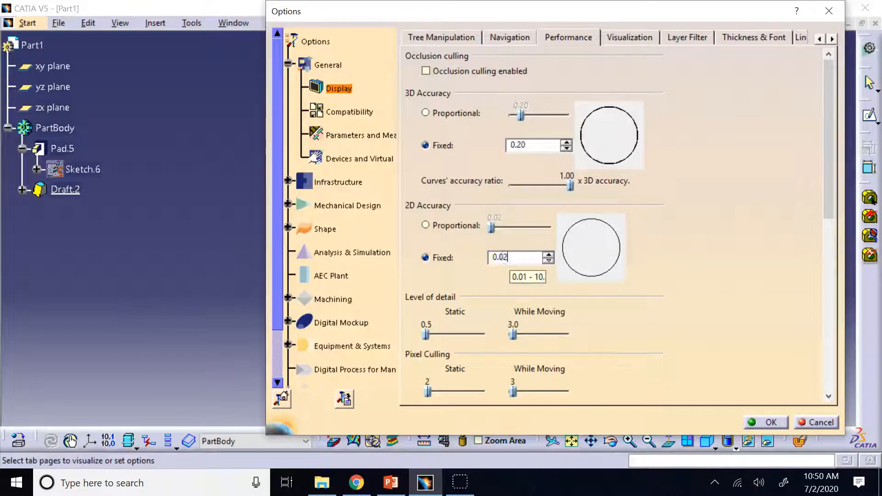
pyautogui.click(767, 422)
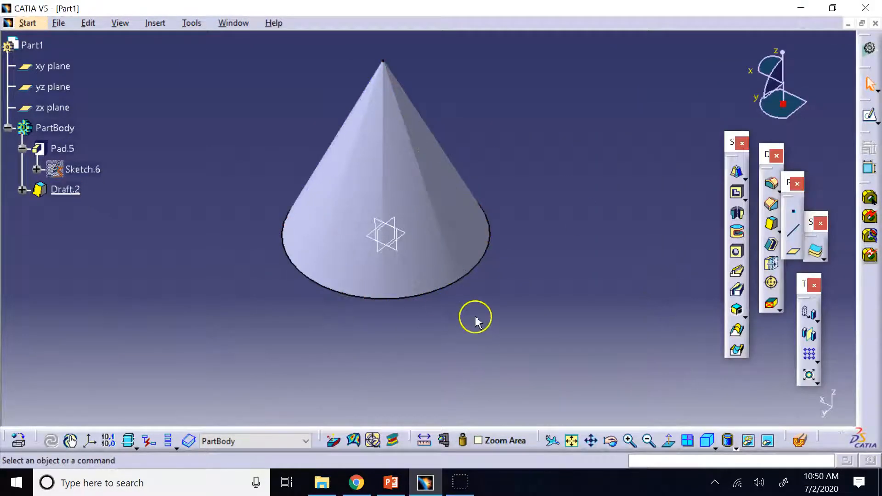
pyautogui.moveTo(394, 482)
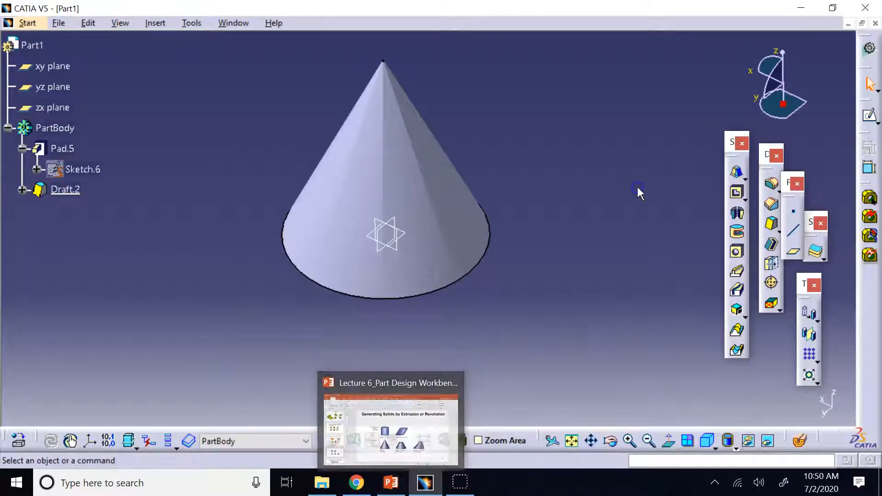
pyautogui.click(745, 179)
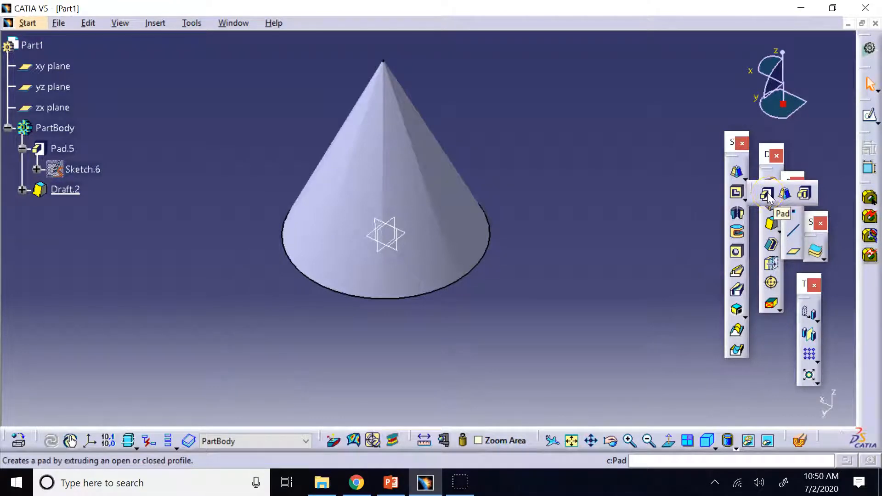
pyautogui.click(636, 192)
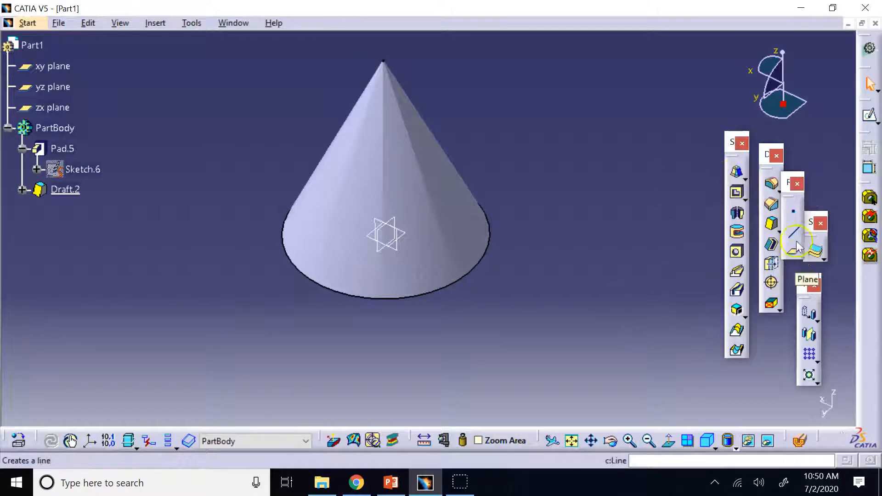
# Step: Delete the draft feature from the part body, leaving the circular pad
pyautogui.rightClick(67, 190)
pyautogui.click(133, 380)
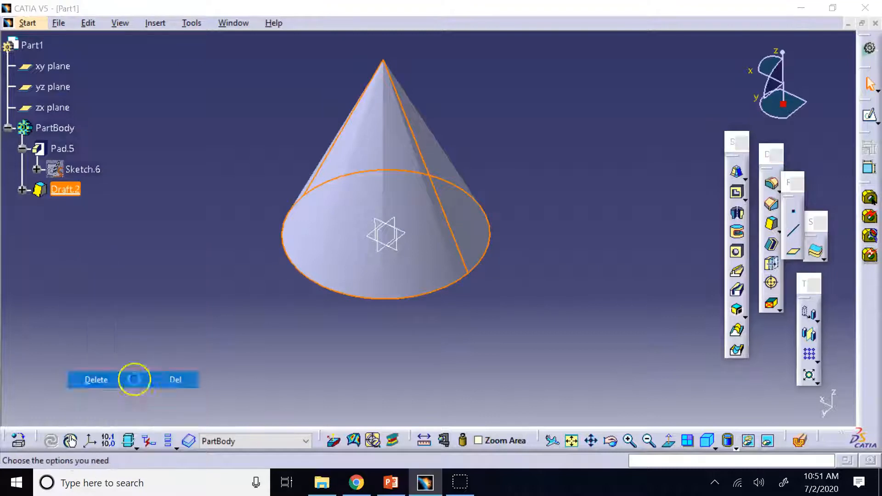
pyautogui.click(660, 280)
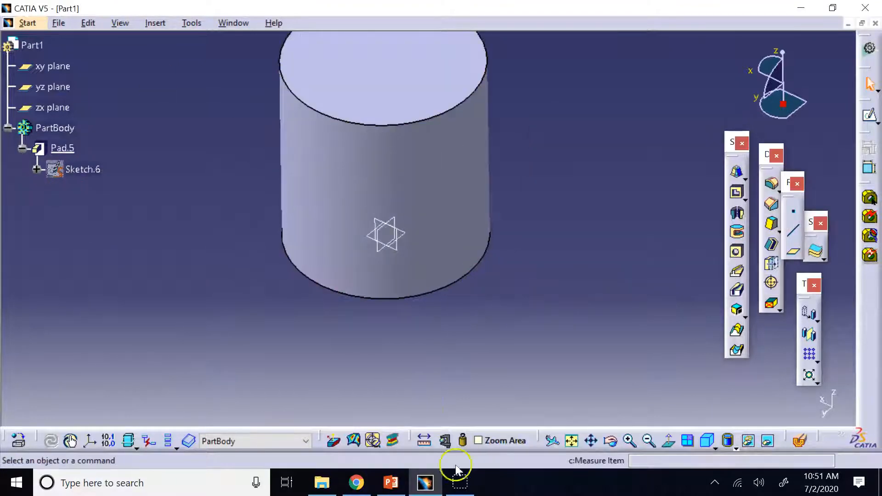
pyautogui.click(649, 441)
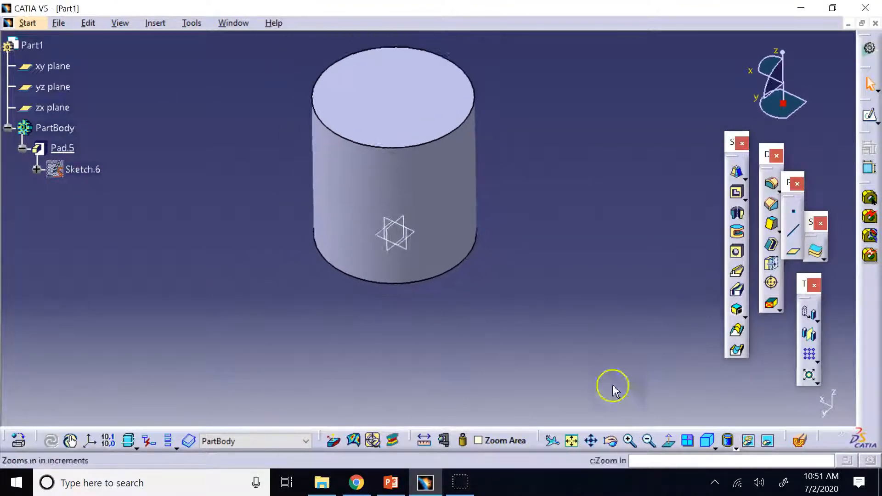
pyautogui.click(745, 179)
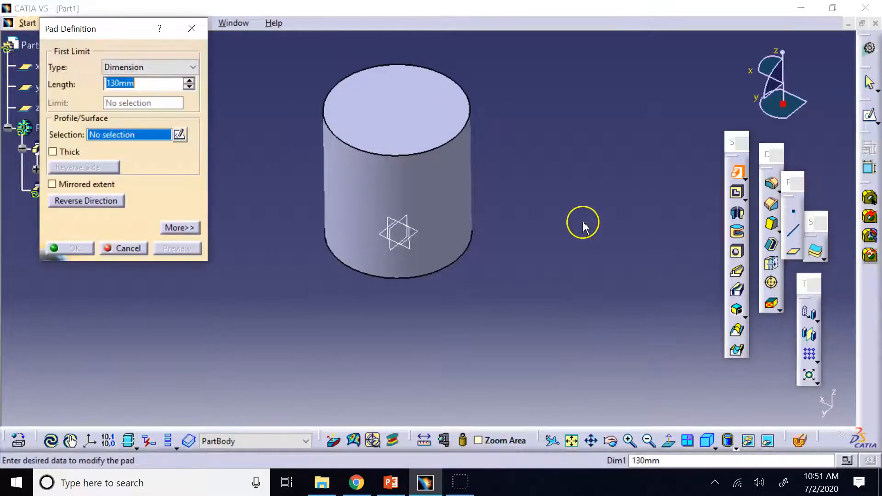
pyautogui.click(125, 248)
pyautogui.click(285, 254)
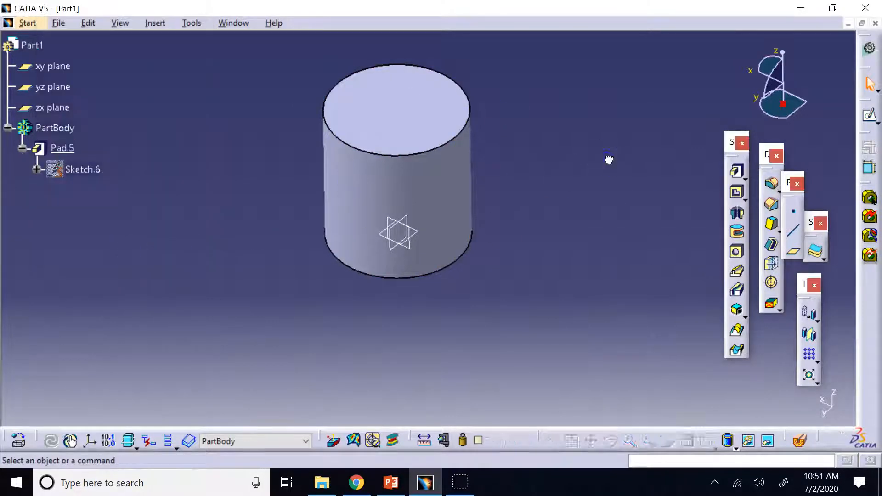
pyautogui.click(746, 178)
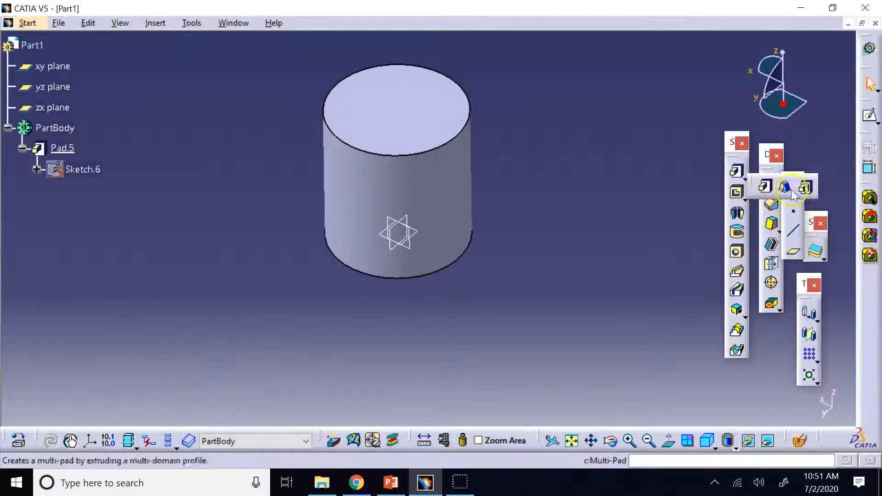
# Step: Start a draft on the cylindrical pad and select its side face as the face to draft
pyautogui.moveTo(761, 161); pyautogui.dragTo(676, 138)
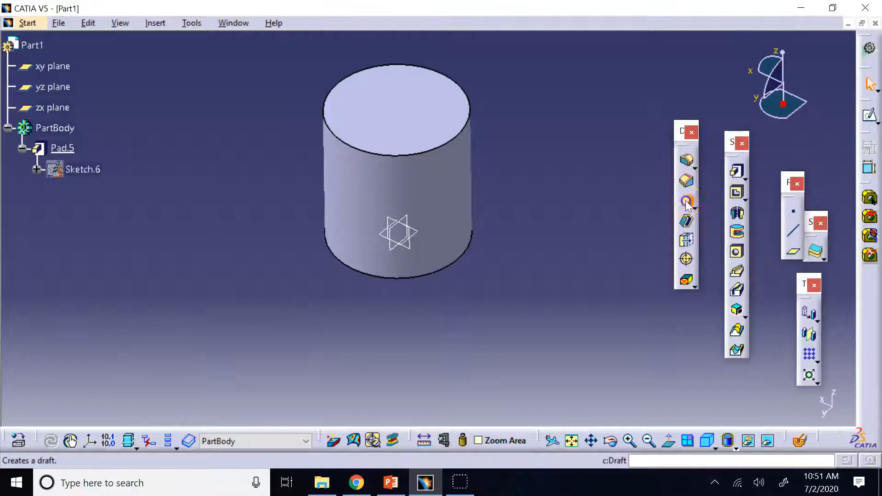
pyautogui.click(686, 201)
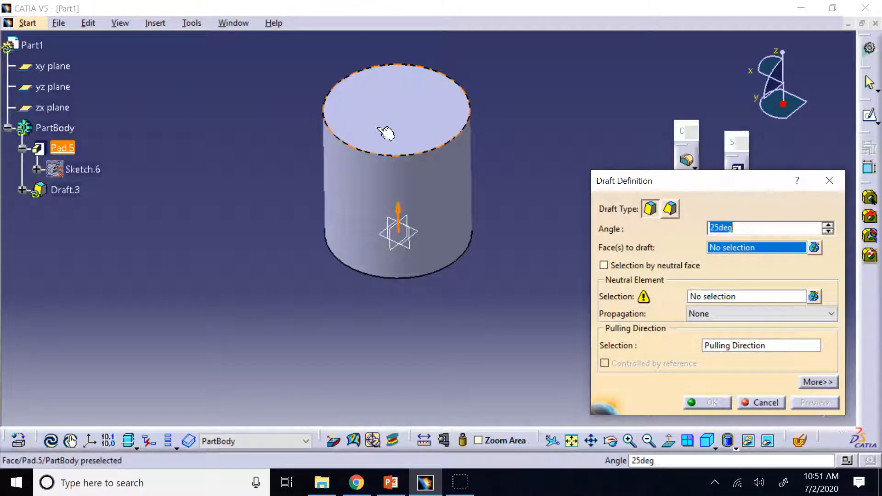
pyautogui.click(440, 209)
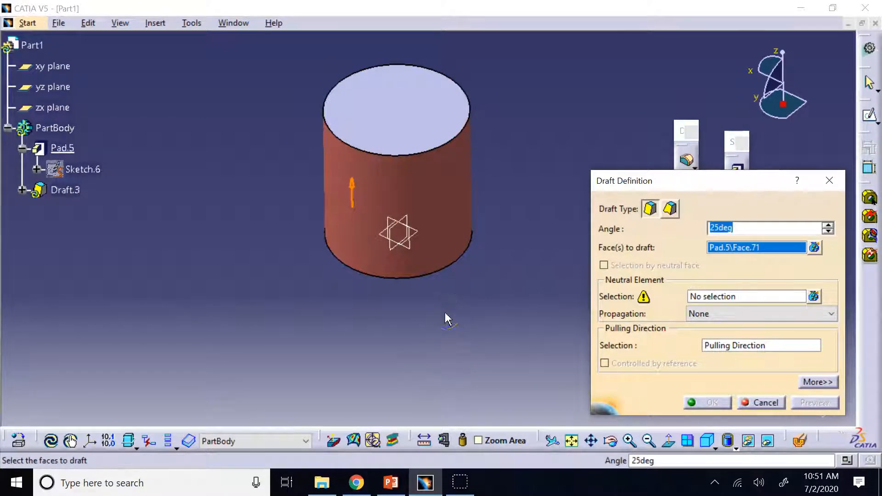
pyautogui.click(611, 441)
pyautogui.moveTo(496, 377); pyautogui.dragTo(464, 321)
# Step: Add the cylinder's bottom face to the faces to draft and remove it from the selection again
pyautogui.click(396, 238)
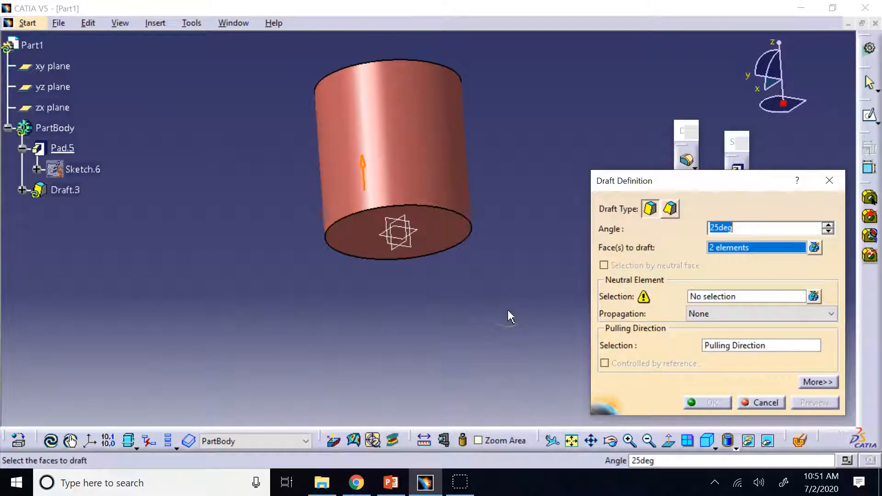
pyautogui.click(743, 248)
pyautogui.click(813, 248)
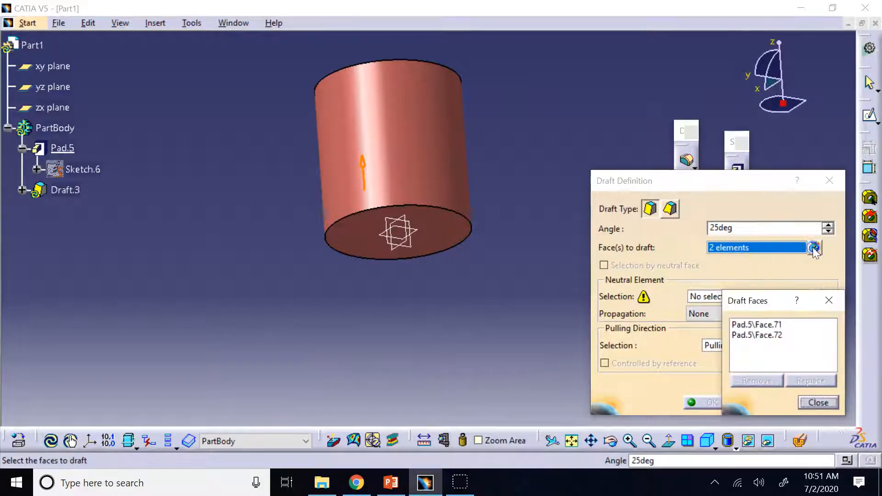
pyautogui.click(758, 335)
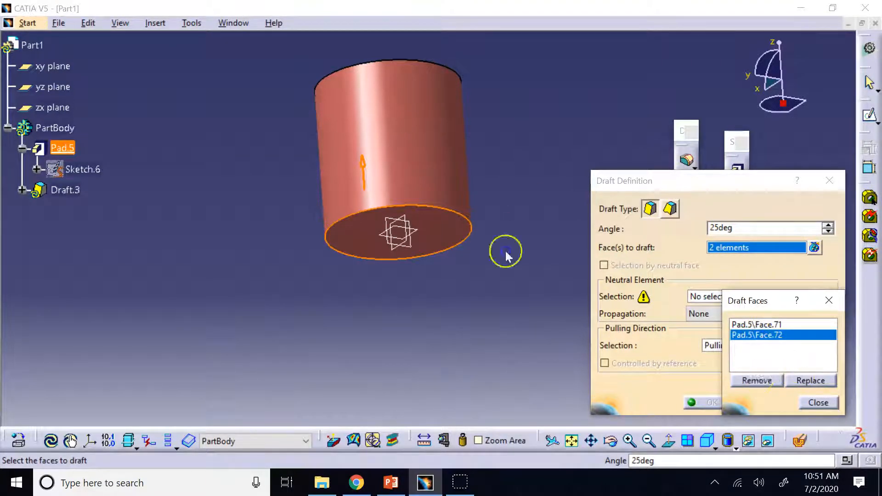
pyautogui.click(757, 381)
pyautogui.click(818, 403)
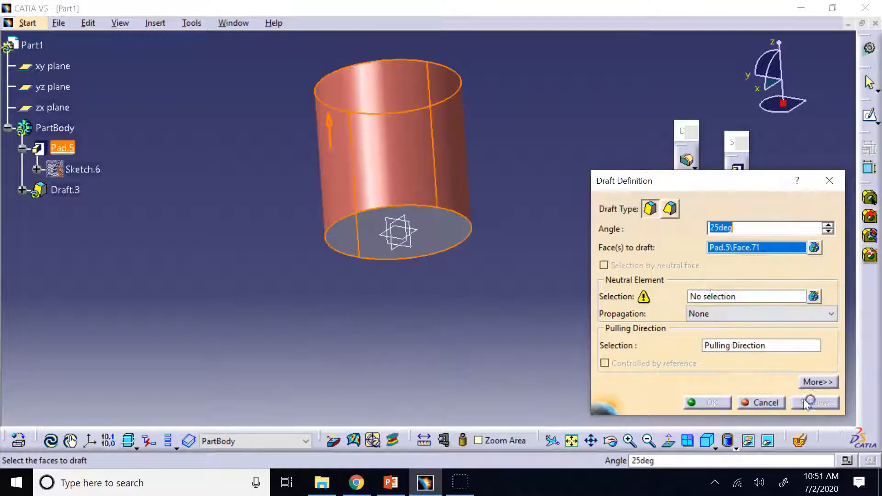
# Step: Choose the cylinder's bottom face as the neutral element and preview the 25 deg draft
pyautogui.click(726, 298)
pyautogui.click(448, 232)
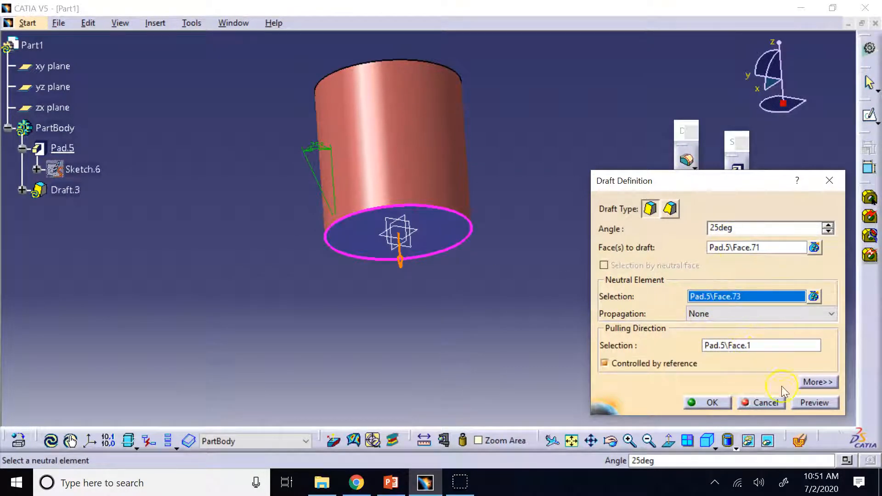
pyautogui.click(814, 402)
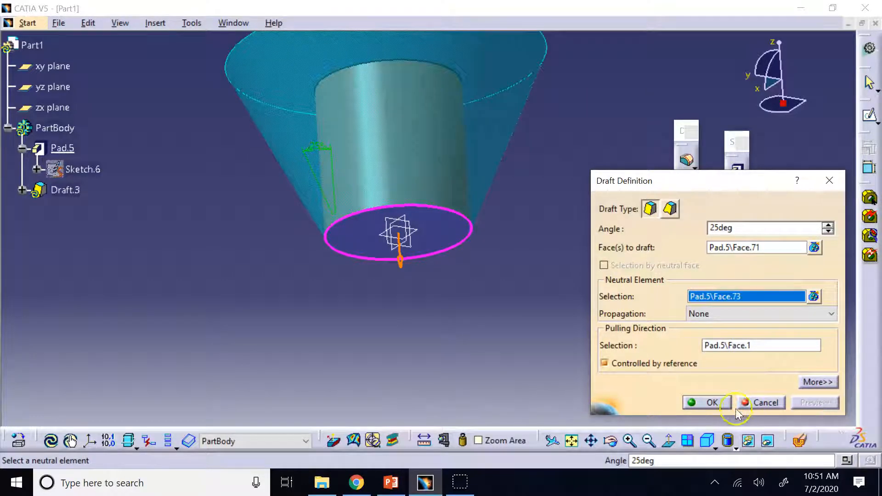
# Step: Set the draft angle to -25 deg so the side face tapers inward, and create the draft
pyautogui.click(573, 441)
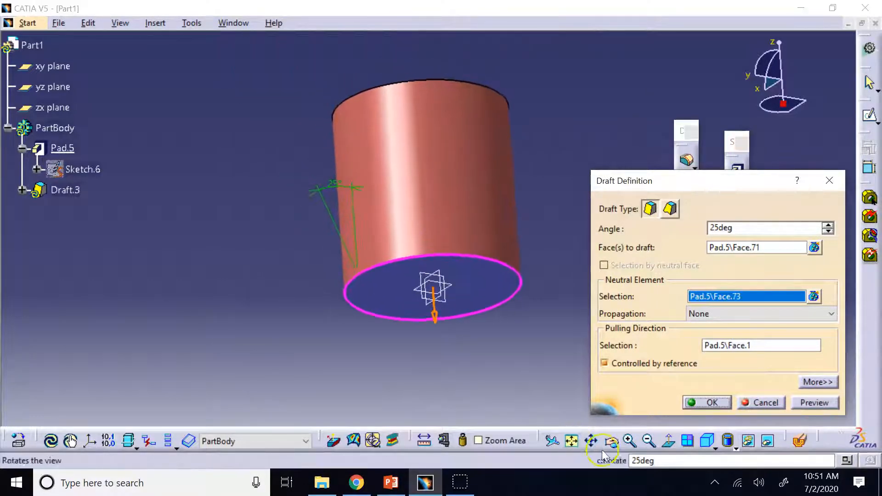
pyautogui.click(708, 441)
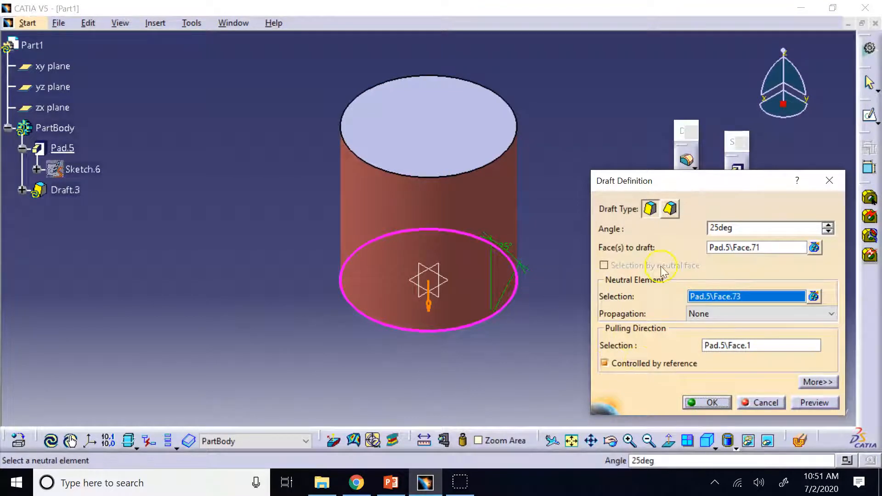
pyautogui.click(711, 234)
pyautogui.write('-')
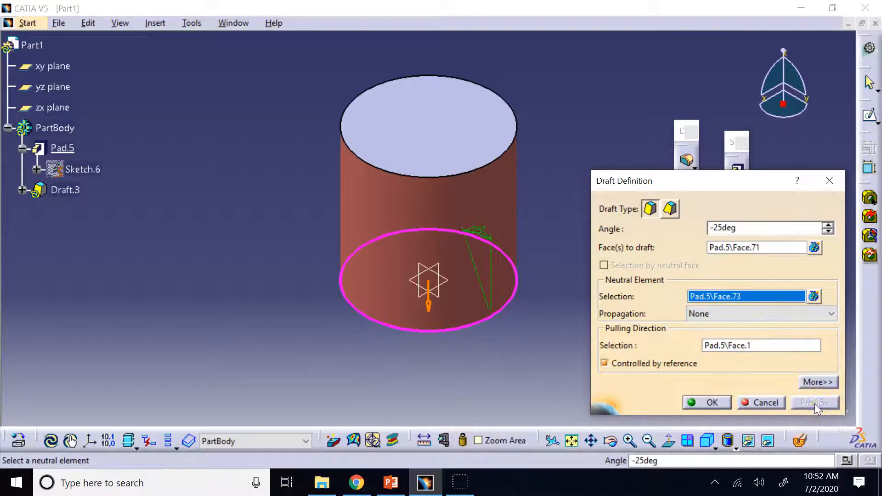
pyautogui.click(715, 400)
pyautogui.click(594, 305)
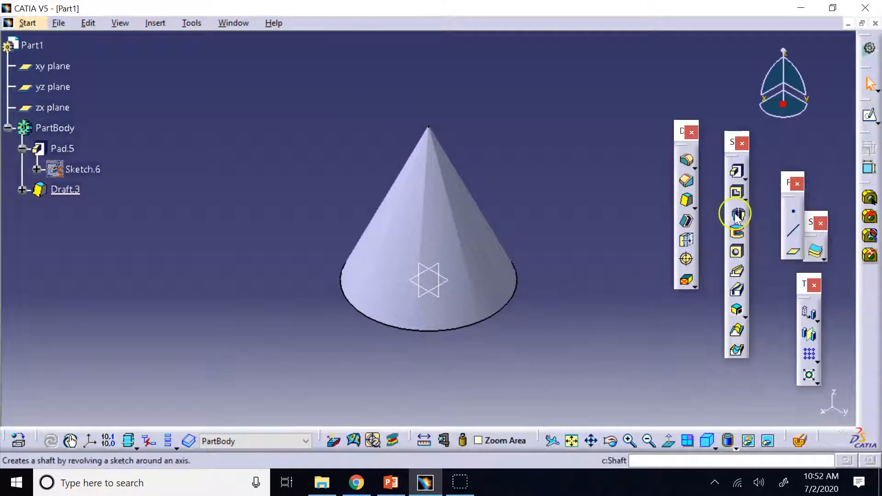
pyautogui.click(692, 202)
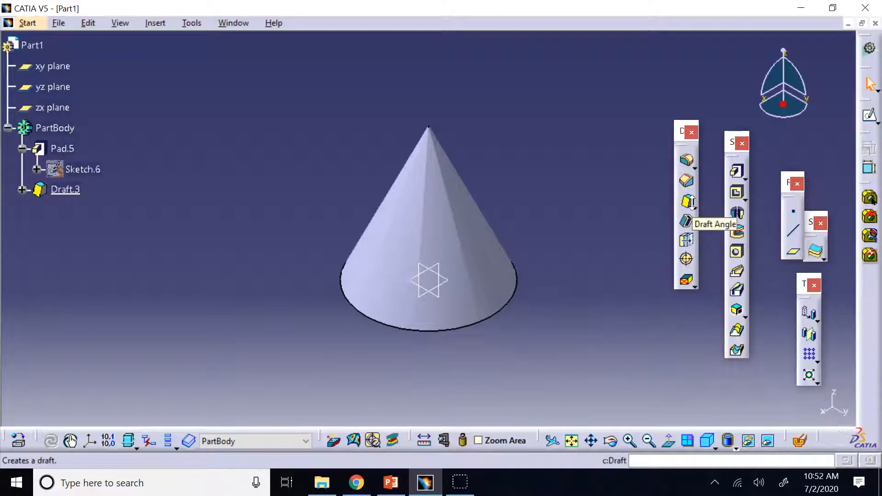
pyautogui.click(597, 191)
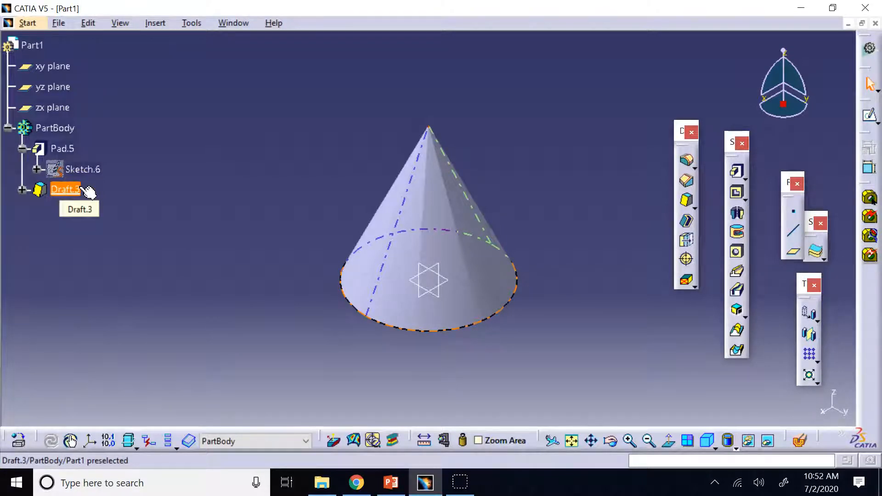
pyautogui.click(746, 177)
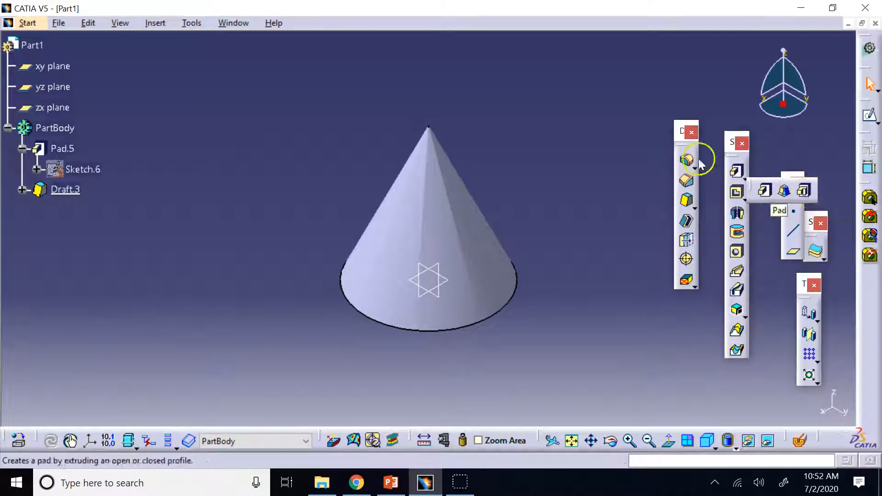
pyautogui.click(587, 110)
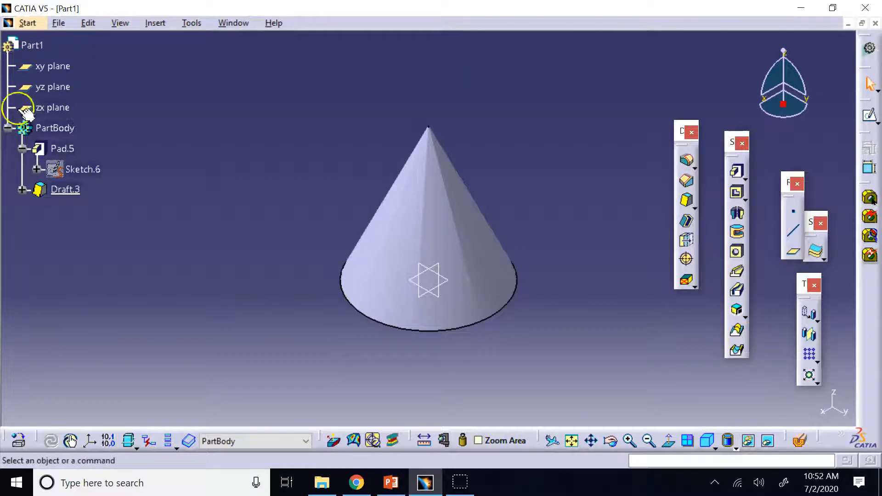
# Step: Delete the -25 deg draft feature so the part body returns to the plain cylindrical pad
pyautogui.rightClick(57, 190)
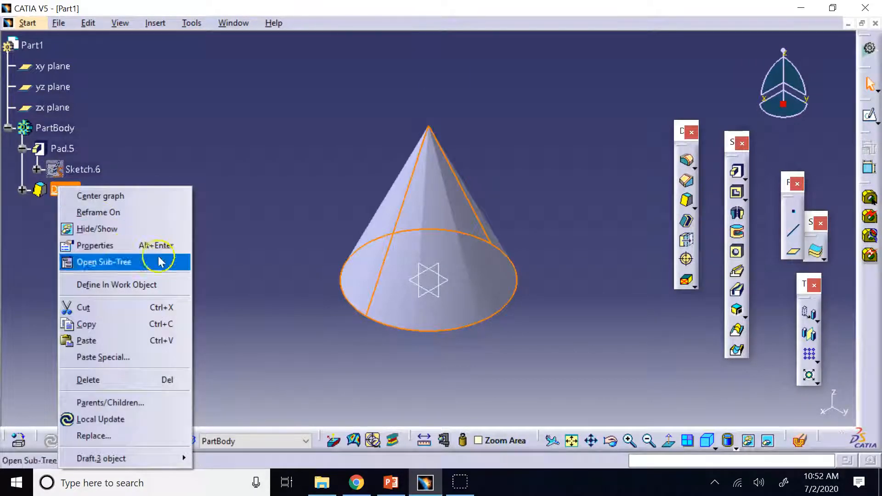
pyautogui.click(112, 379)
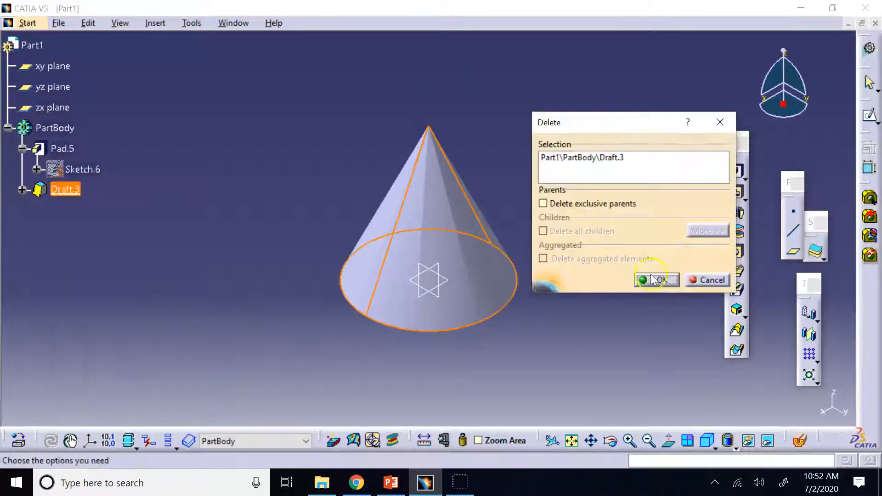
pyautogui.click(670, 278)
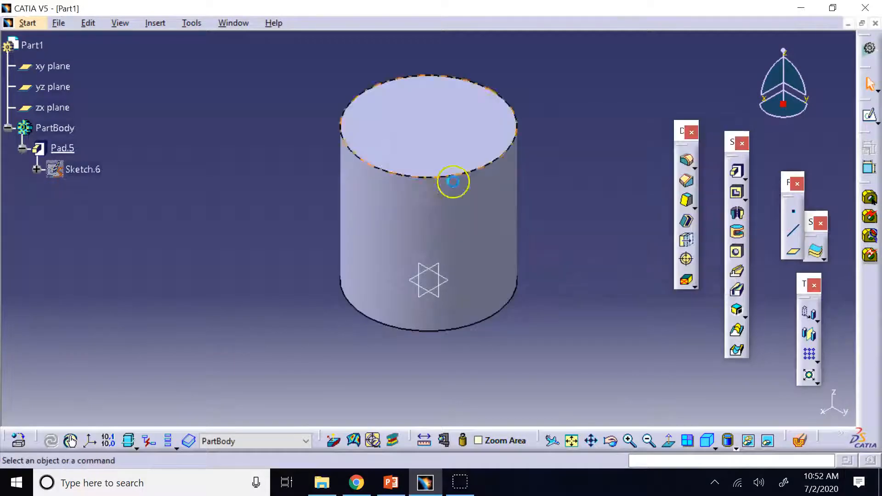
# Step: Delete the cylindrical pad from the part body while keeping its circle sketch
pyautogui.click(61, 147)
pyautogui.rightClick(57, 146)
pyautogui.click(120, 340)
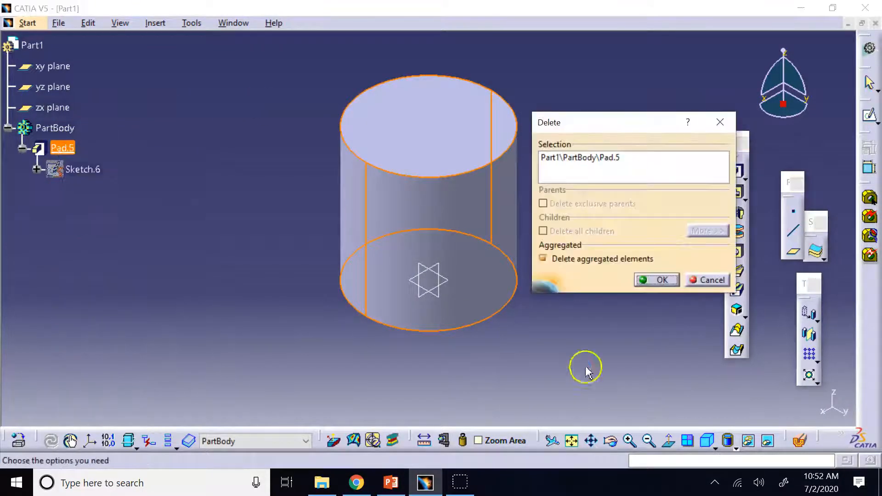
pyautogui.click(559, 265)
pyautogui.click(657, 280)
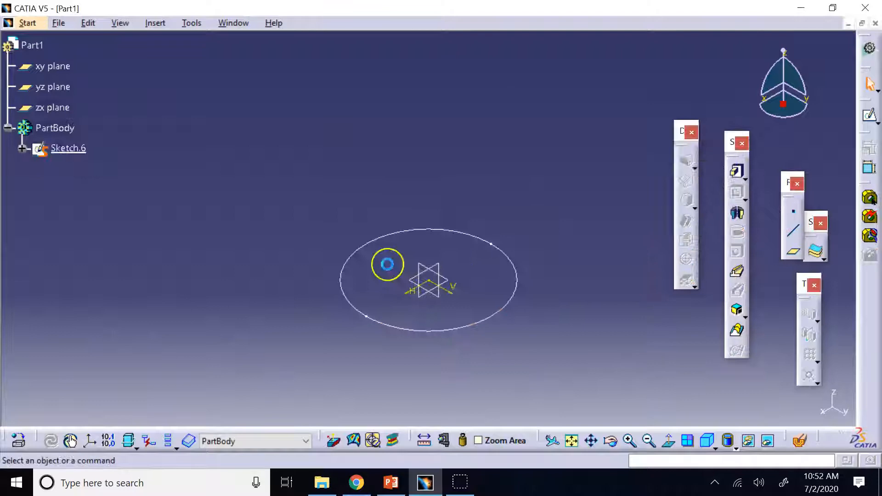
# Step: Edit the circle sketch to add a surrounding rectangle about 300 mm wide and 190 mm high, and exit the sketch
pyautogui.click(60, 148)
pyautogui.doubleClick(65, 150)
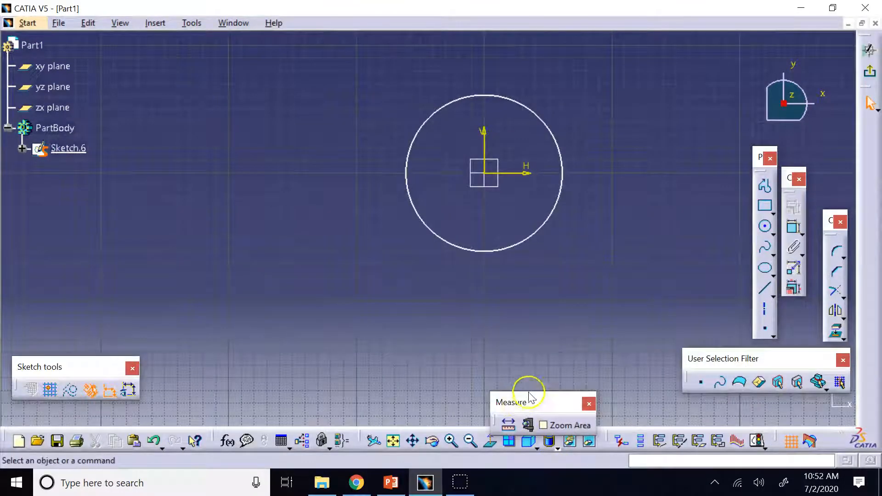
pyautogui.moveTo(528, 399); pyautogui.dragTo(611, 396)
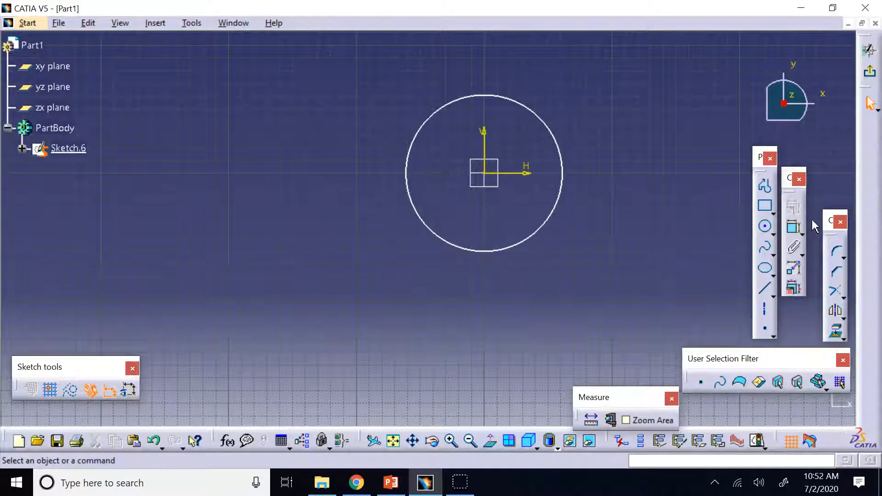
pyautogui.click(765, 205)
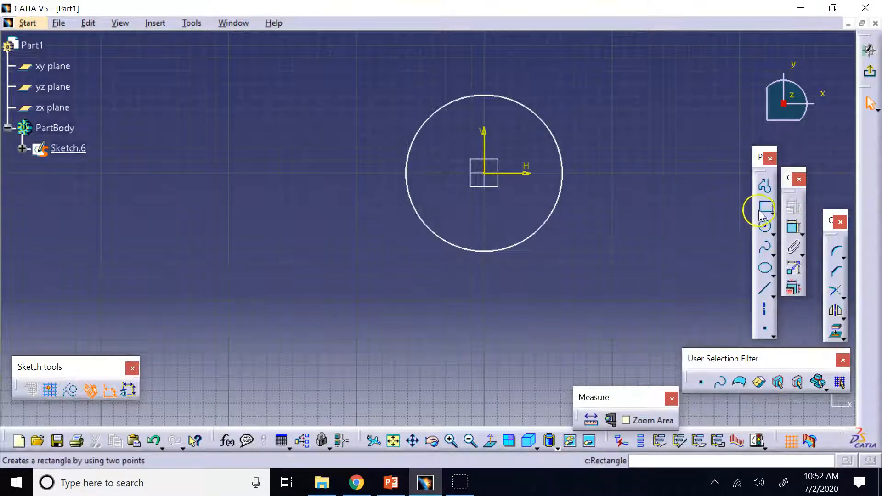
pyautogui.click(267, 58)
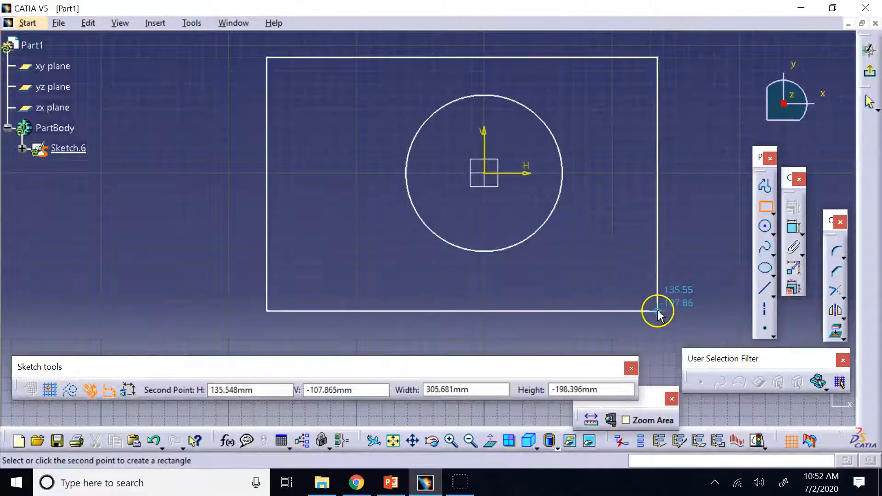
pyautogui.click(655, 302)
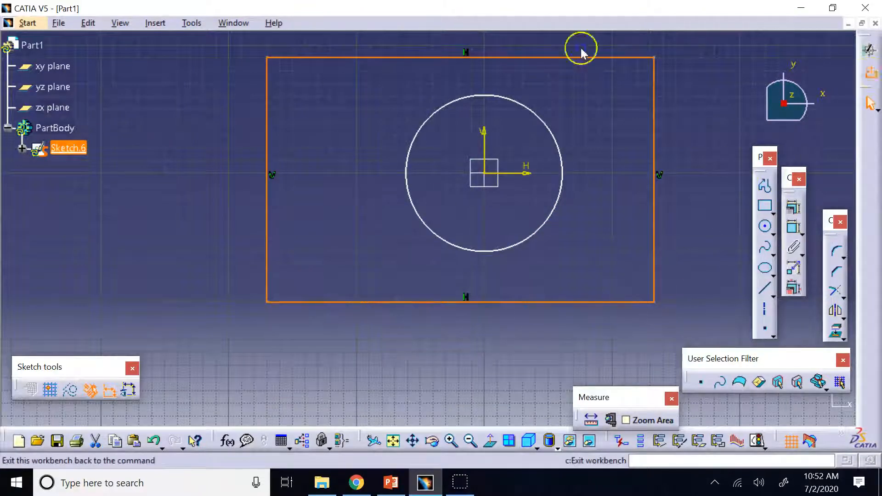
pyautogui.click(619, 108)
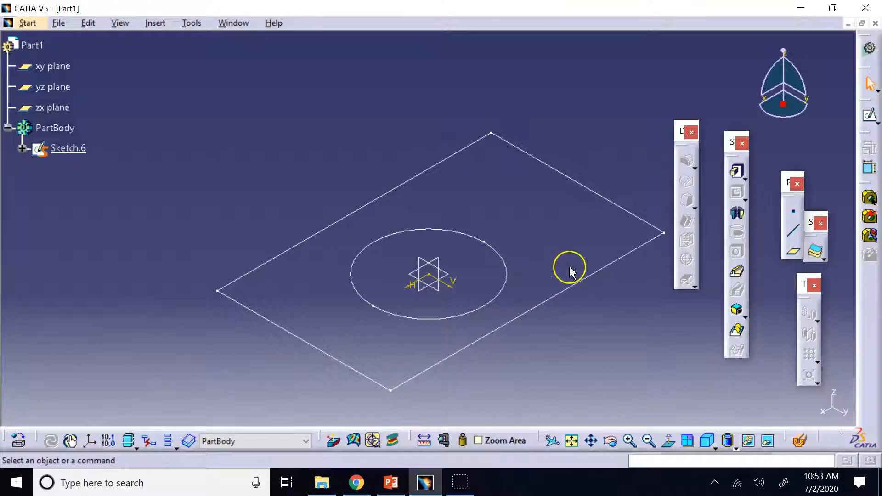
# Step: Extrude the rectangle-and-circle sketch as a pad 130 mm long and view the block from above
pyautogui.click(69, 153)
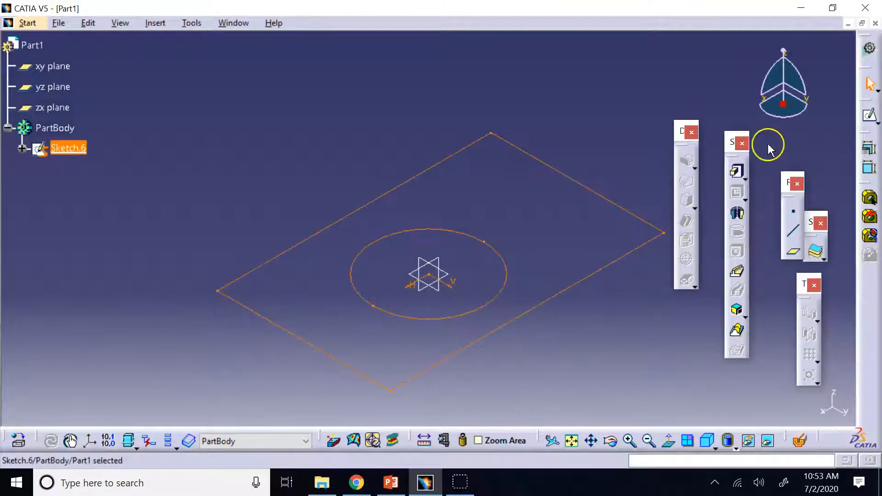
pyautogui.click(744, 177)
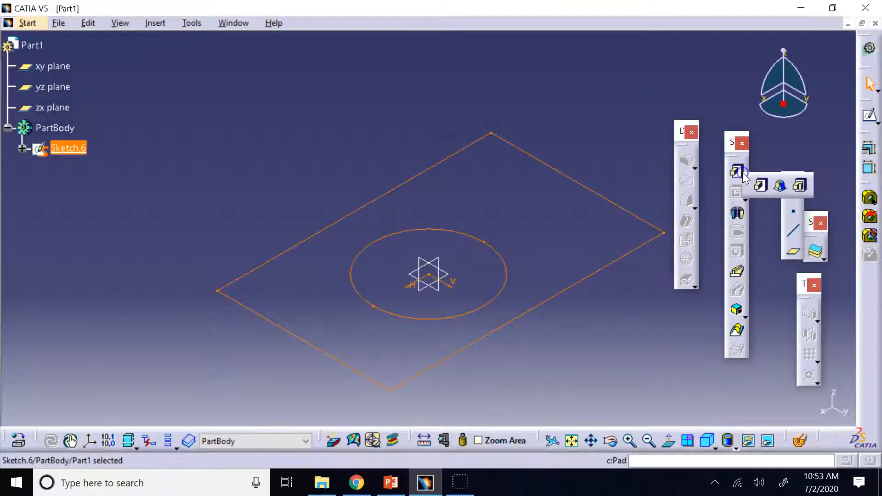
pyautogui.click(762, 186)
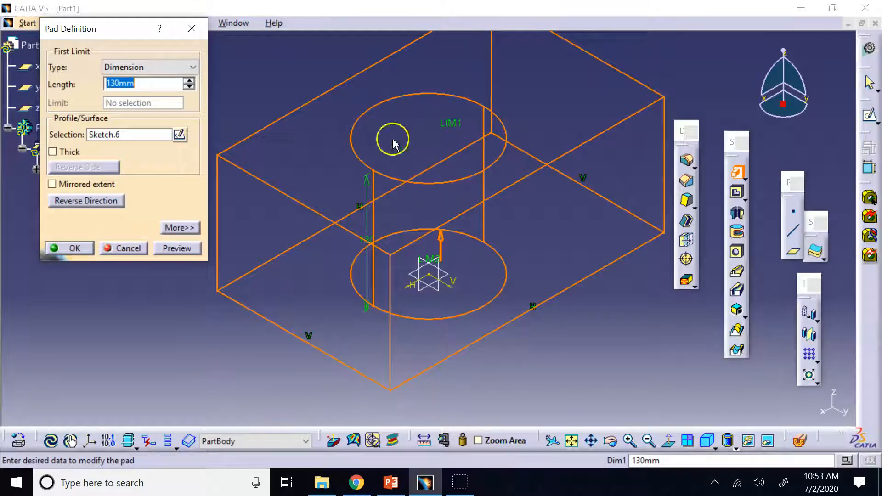
pyautogui.click(66, 251)
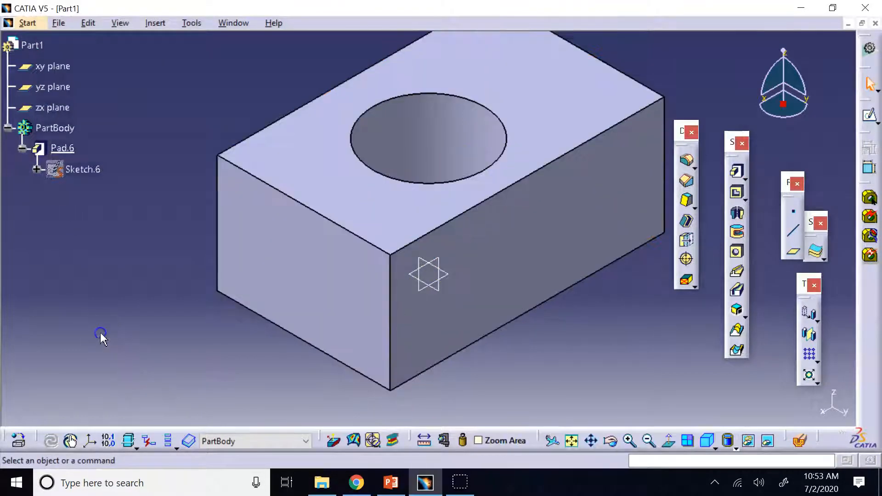
pyautogui.click(611, 443)
pyautogui.moveTo(447, 221); pyautogui.dragTo(414, 303)
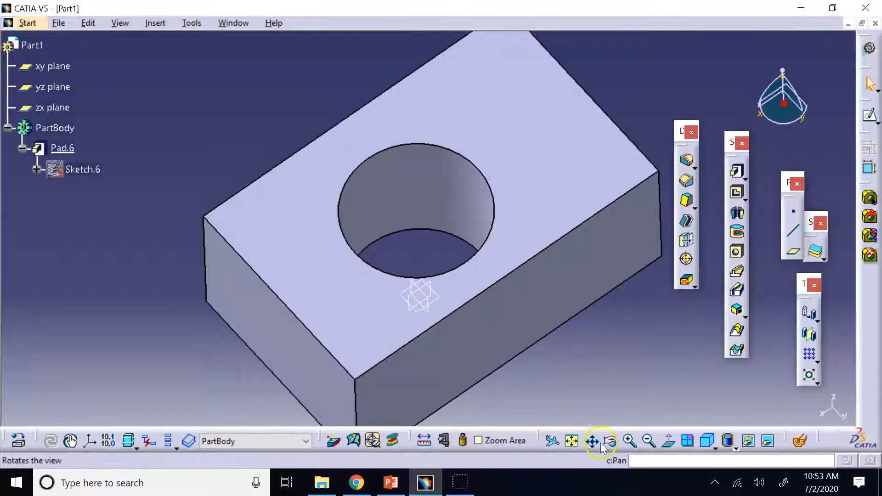
pyautogui.click(646, 441)
pyautogui.click(646, 441)
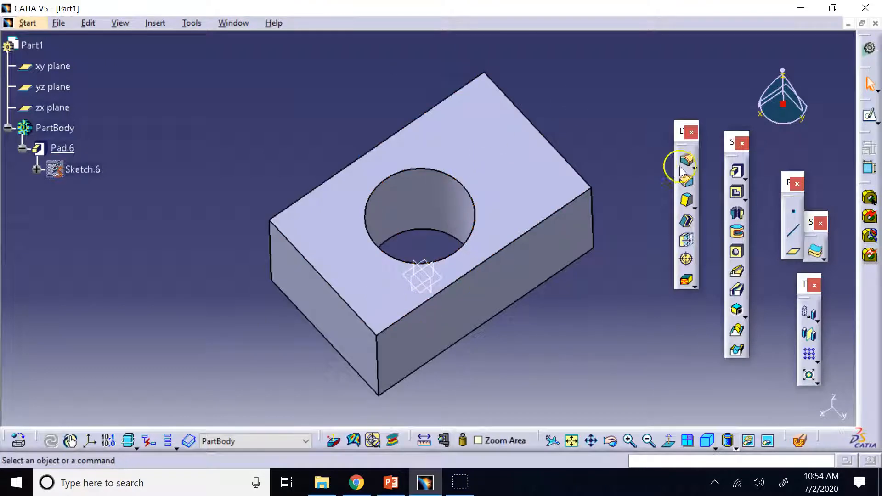
# Step: Delete the rectangular block pad while keeping its rectangle-and-circle sketch
pyautogui.click(746, 178)
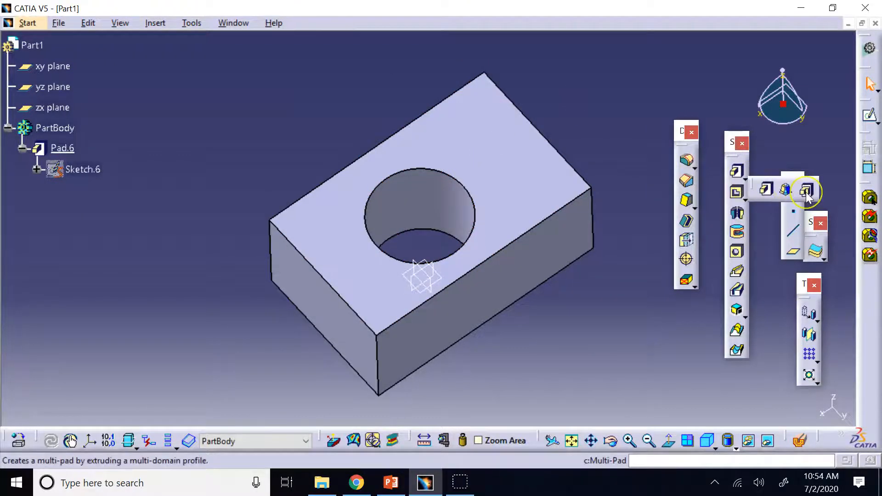
pyautogui.click(68, 146)
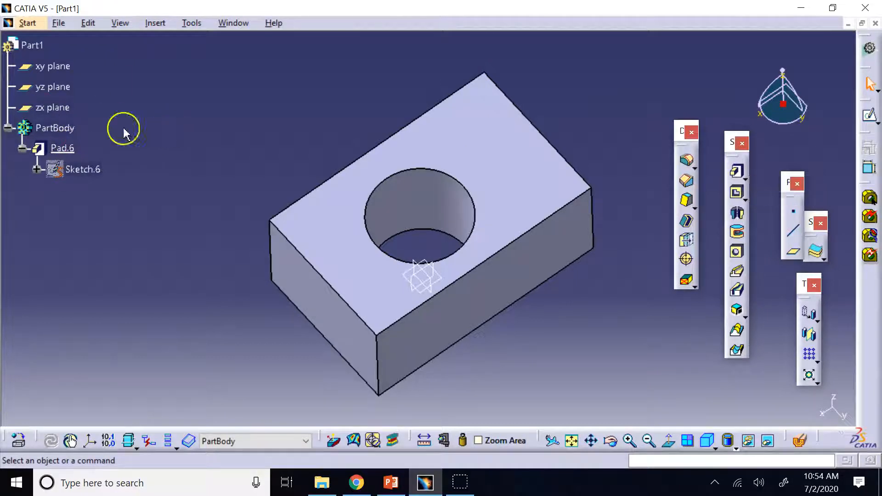
pyautogui.rightClick(59, 148)
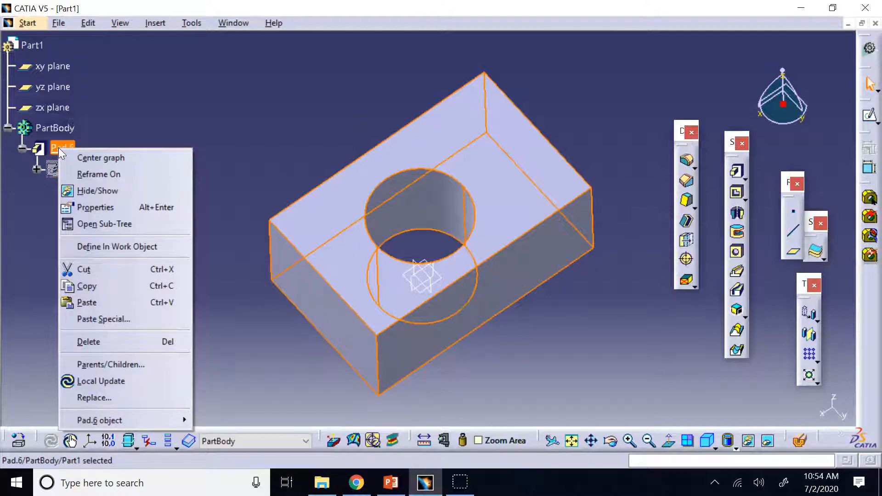
pyautogui.click(163, 342)
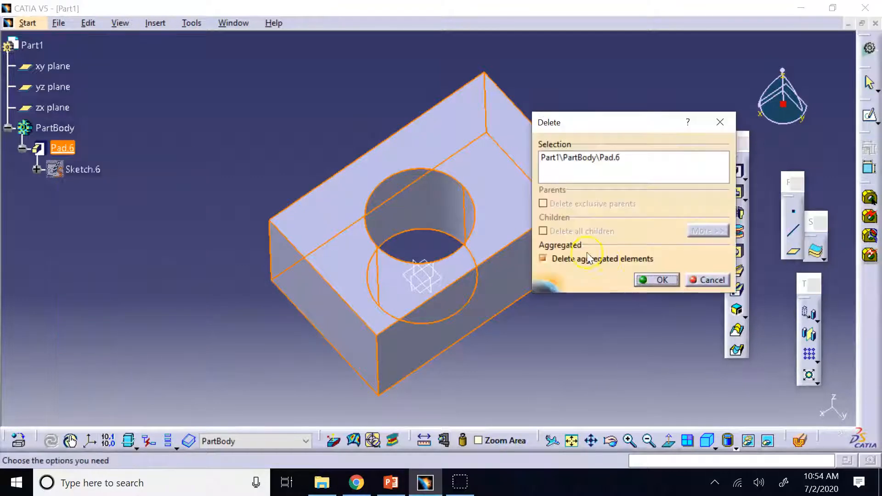
pyautogui.click(542, 259)
pyautogui.click(656, 280)
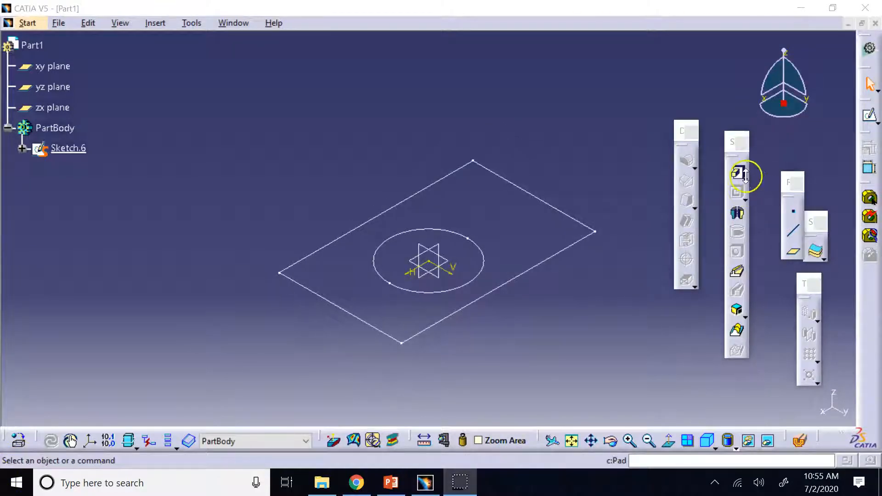
# Step: Start a Multi-Pad from the rectangle-and-circle sketch and set the outer rectangular domain's length to 60 mm
pyautogui.click(744, 176)
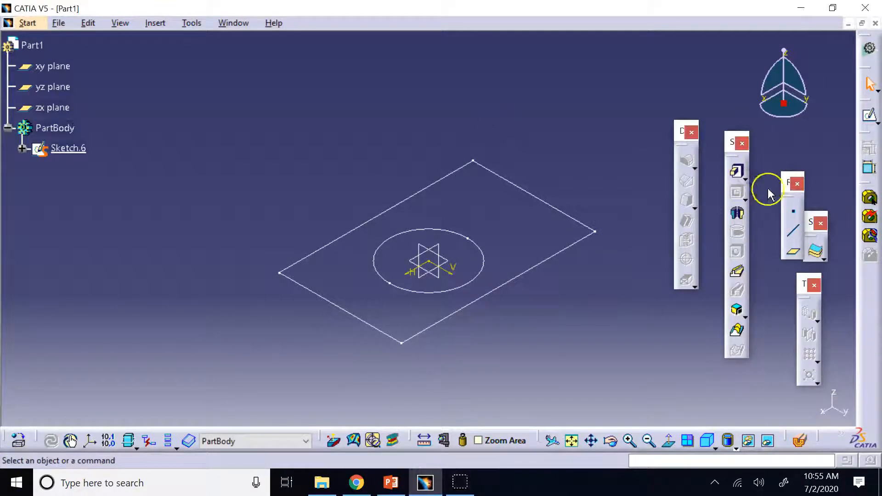
pyautogui.click(745, 180)
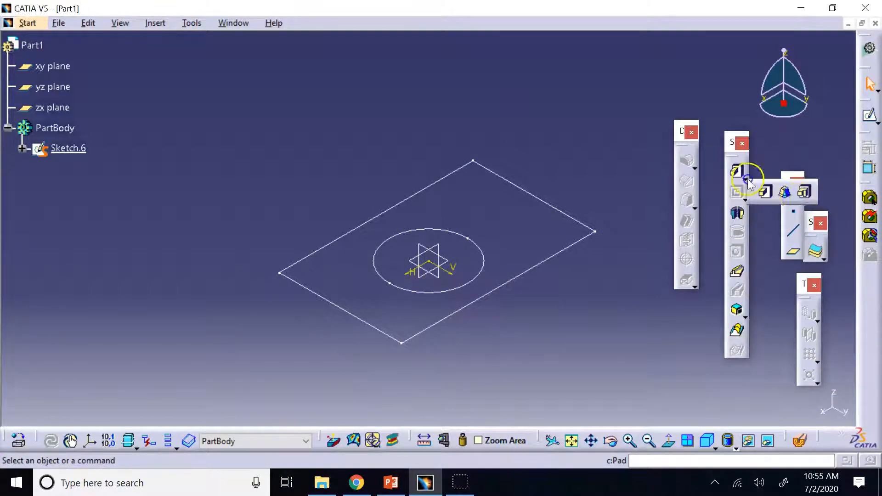
pyautogui.click(808, 197)
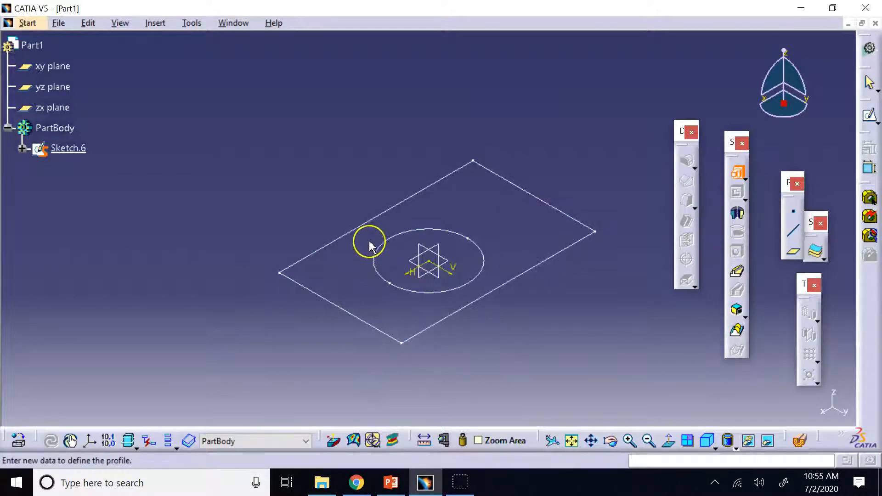
pyautogui.click(380, 226)
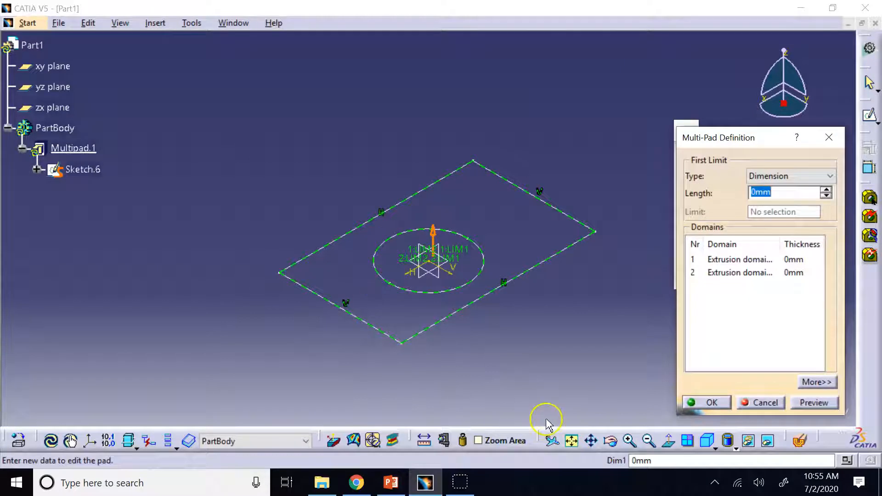
pyautogui.click(728, 260)
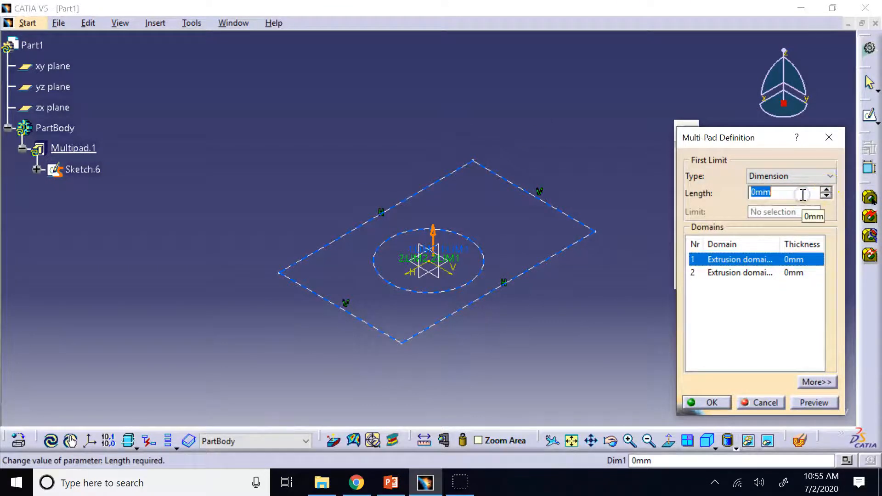
pyautogui.write('0')
pyautogui.click(606, 120)
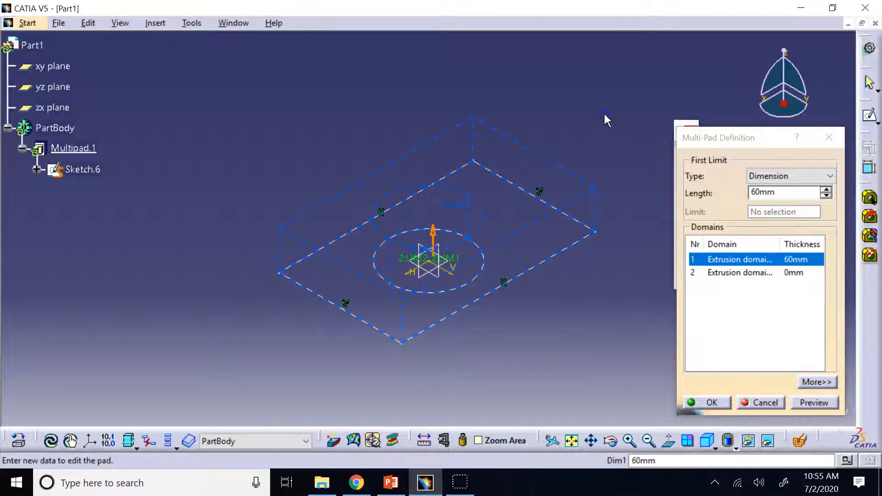
# Step: Set the inner circular domain's length to 20 mm and create the multi-pad
pyautogui.click(733, 273)
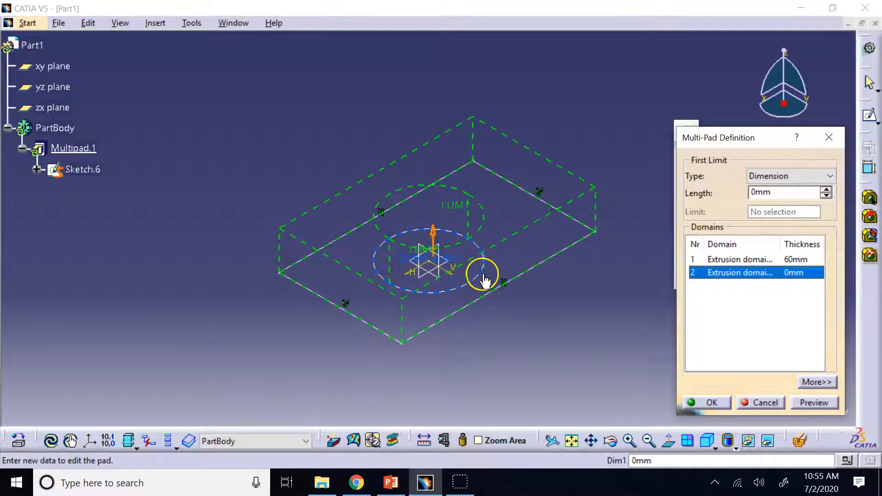
pyautogui.doubleClick(781, 193)
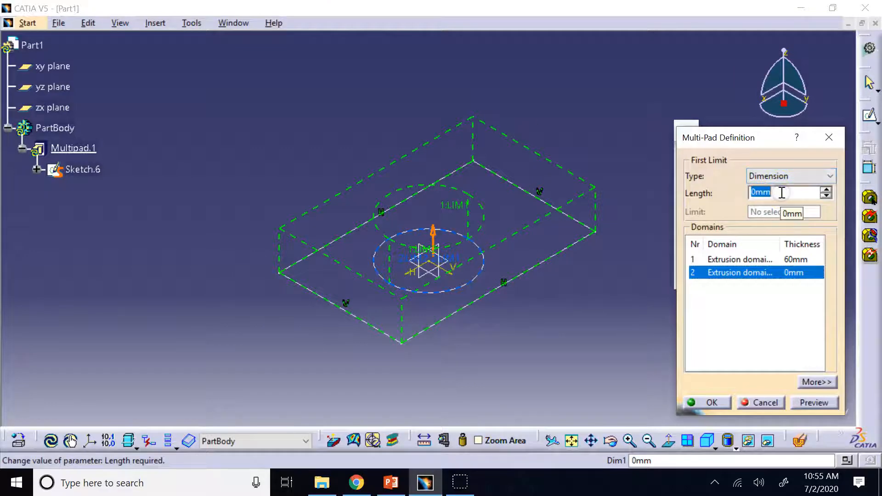
pyautogui.write('20')
pyautogui.click(629, 118)
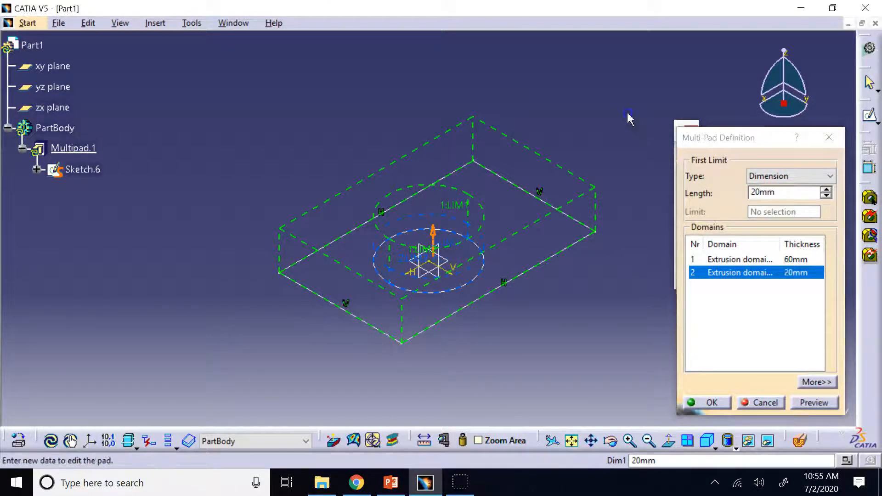
pyautogui.click(710, 402)
pyautogui.click(623, 350)
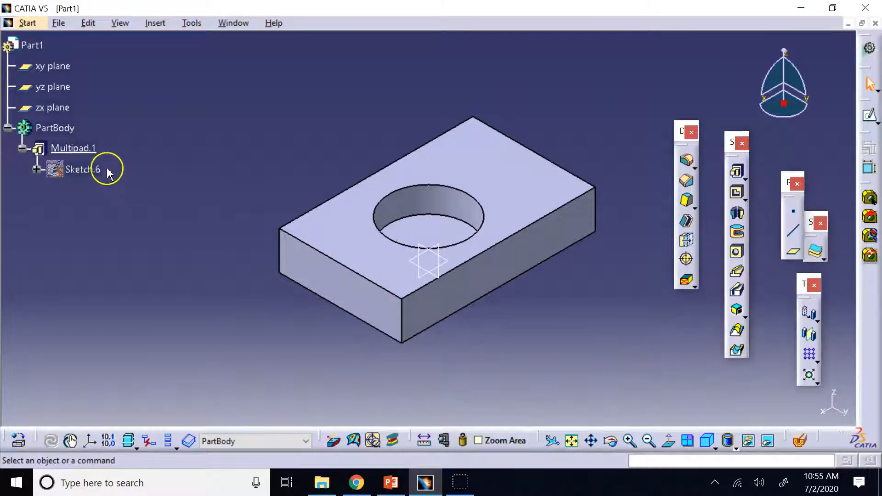
# Step: Edit the multi-pad and set the inner circular domain's length to 80 mm
pyautogui.doubleClick(75, 149)
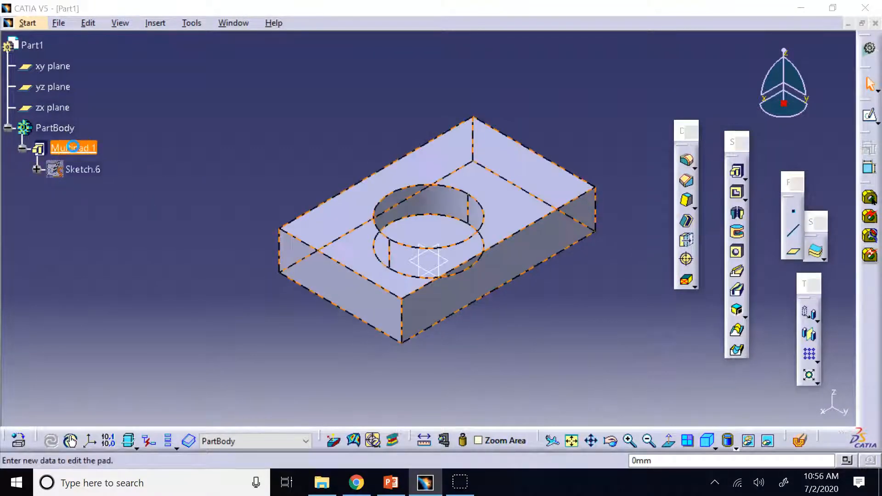
pyautogui.click(746, 274)
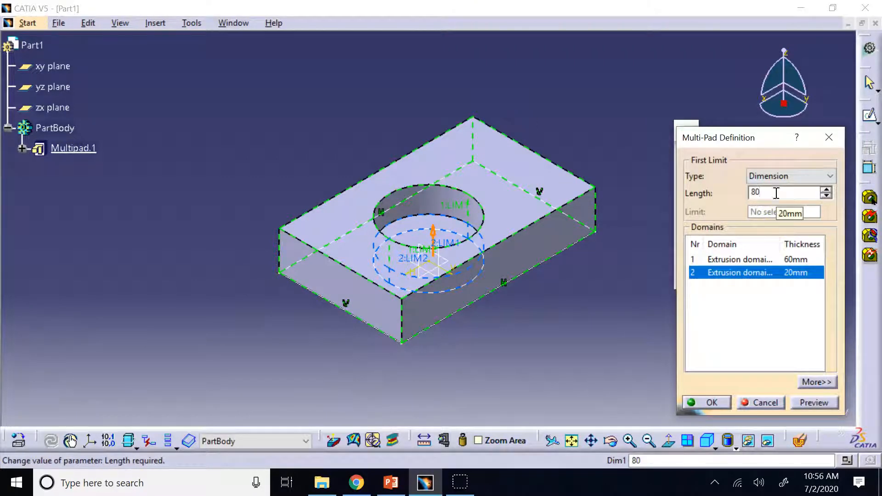
pyautogui.click(402, 89)
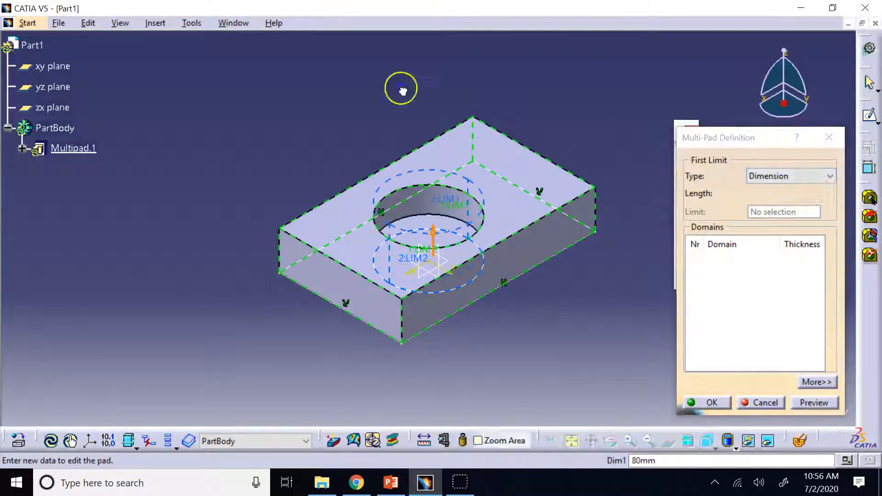
# Step: Confirm the multi-pad definition to build the block with its round boss
pyautogui.click(712, 402)
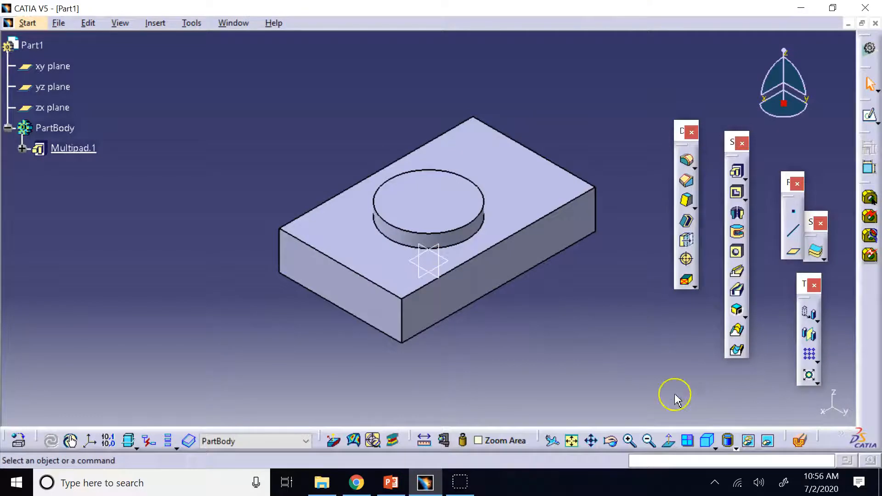
pyautogui.click(744, 179)
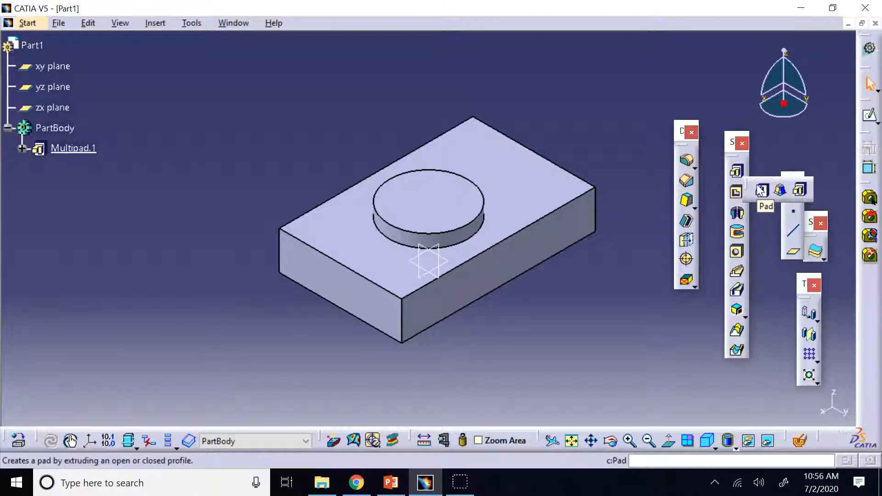
pyautogui.click(761, 189)
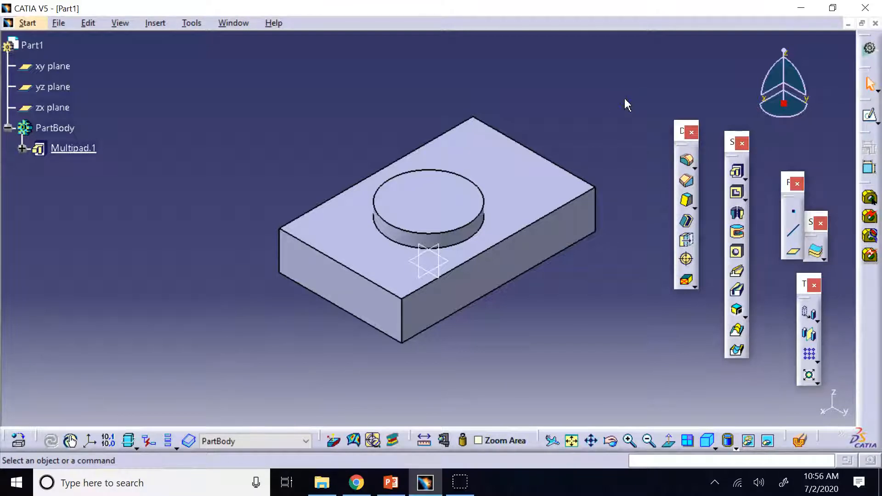
pyautogui.click(745, 179)
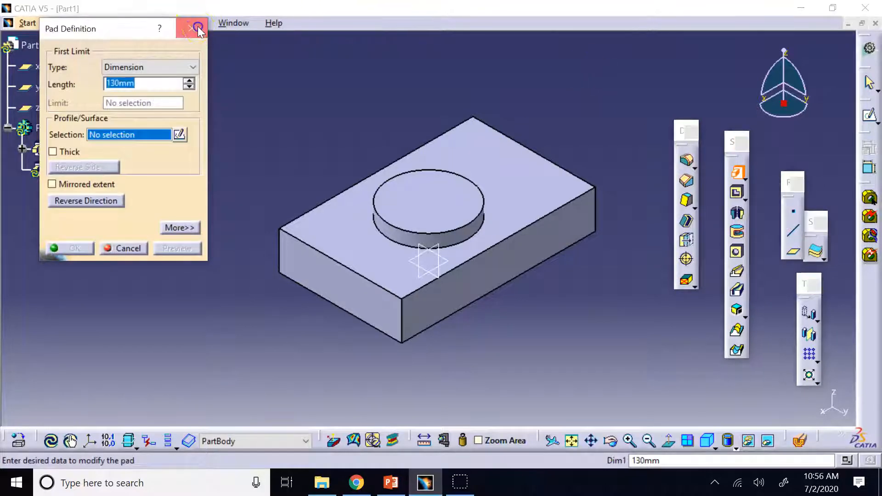
pyautogui.click(203, 26)
# Step: Switch to PowerPoint, review the Sketch-Based Features and Transformation/Dress-Up toolbar slides, and return to CATIA
pyautogui.click(400, 483)
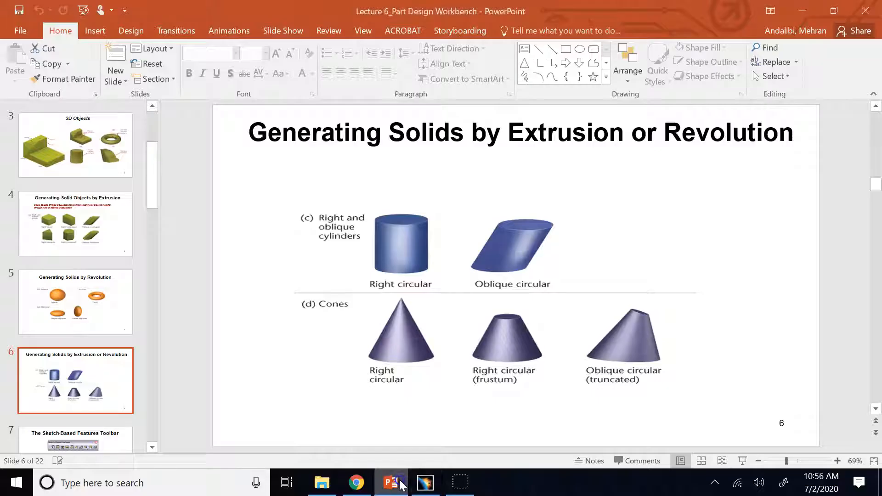
pyautogui.click(82, 437)
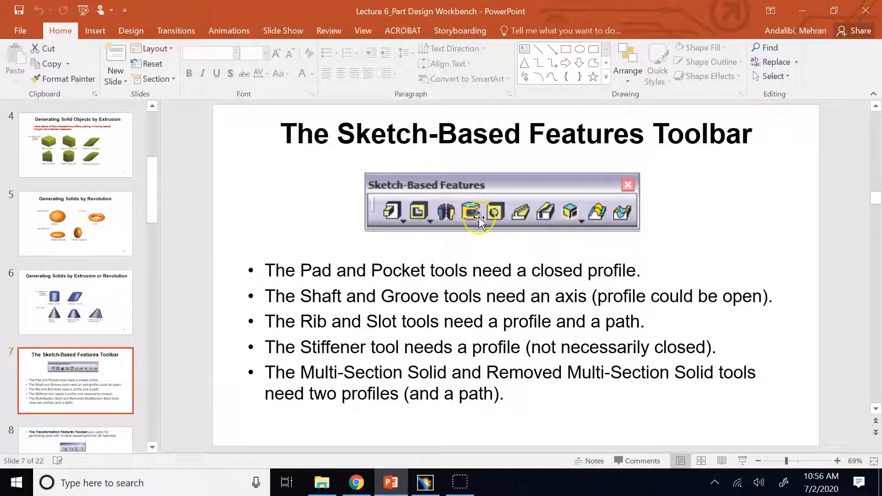
pyautogui.click(99, 440)
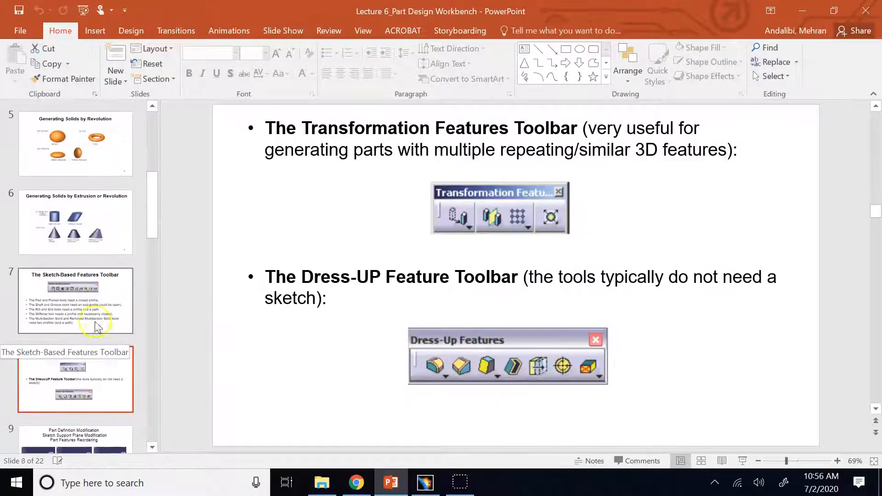
pyautogui.click(74, 324)
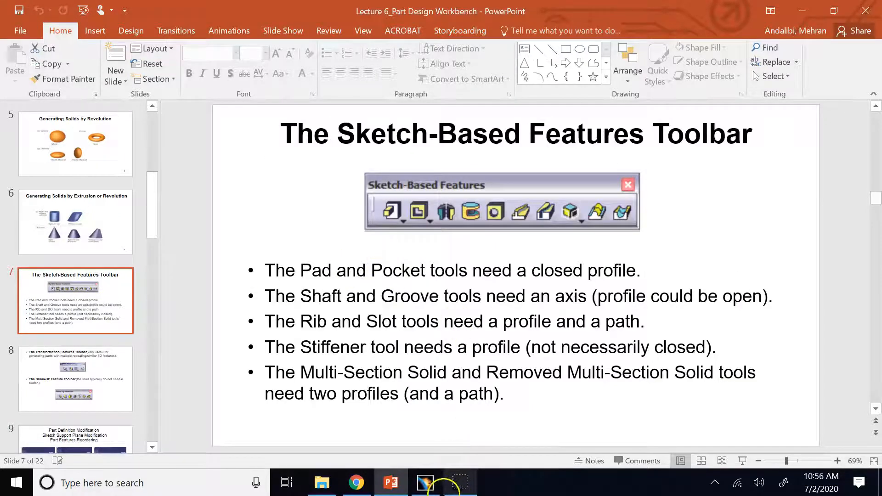
pyautogui.click(425, 483)
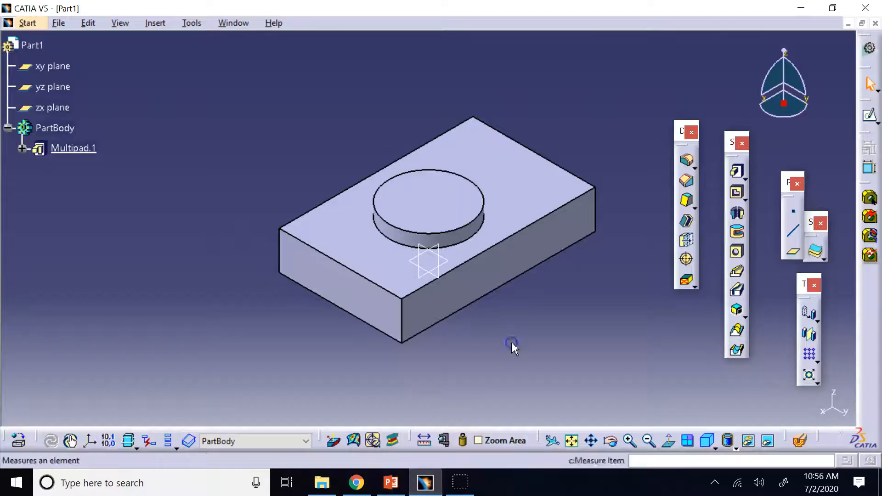
# Step: Start a blind hole at the center of the round boss's top face and set its depth to 30 mm
pyautogui.click(737, 253)
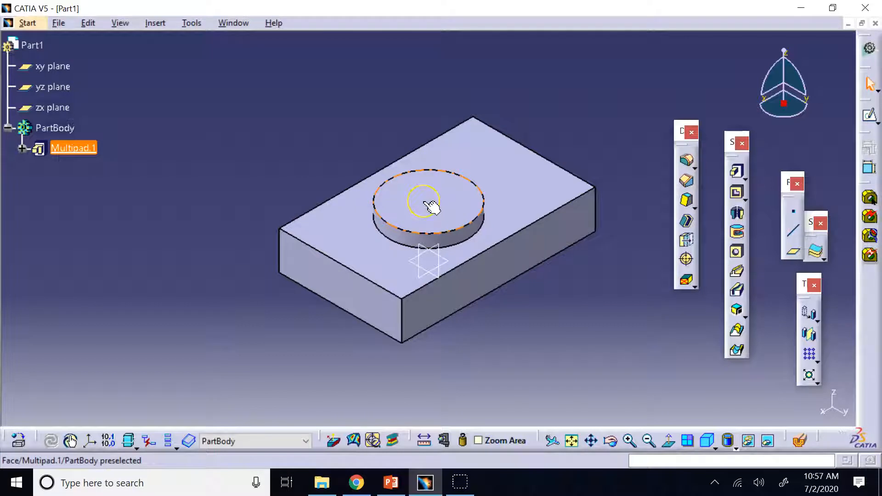
pyautogui.click(738, 254)
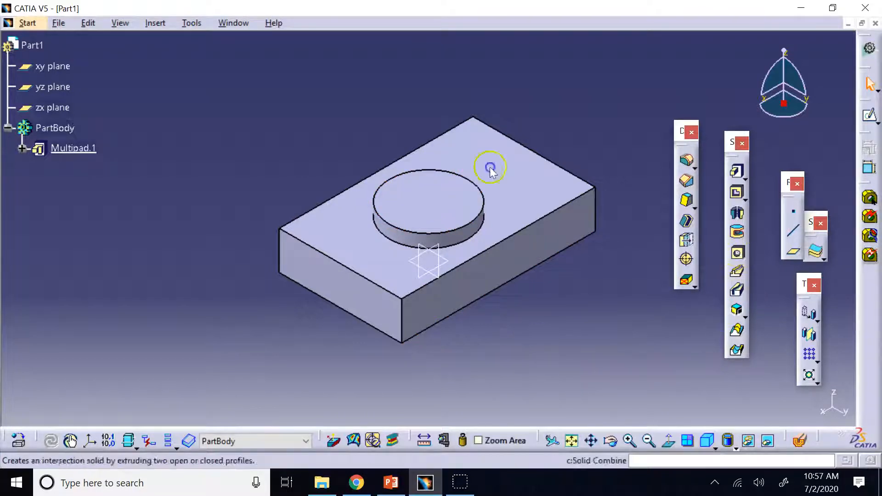
pyautogui.click(432, 201)
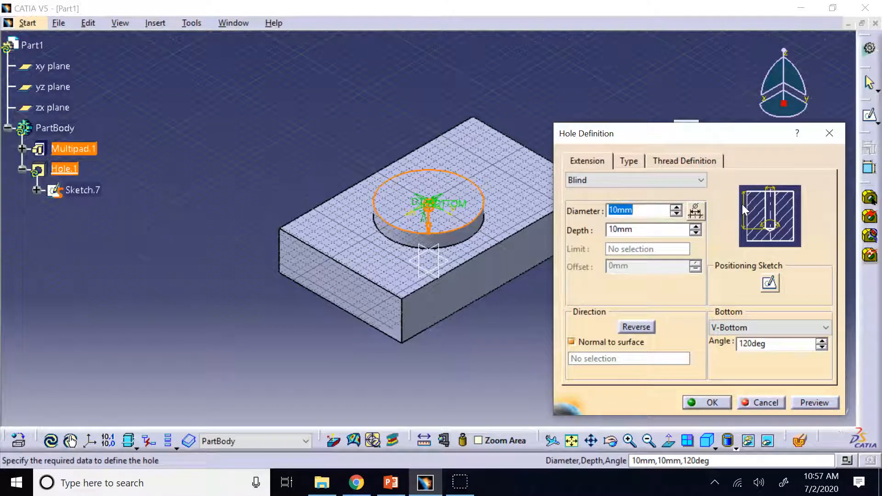
pyautogui.click(662, 210)
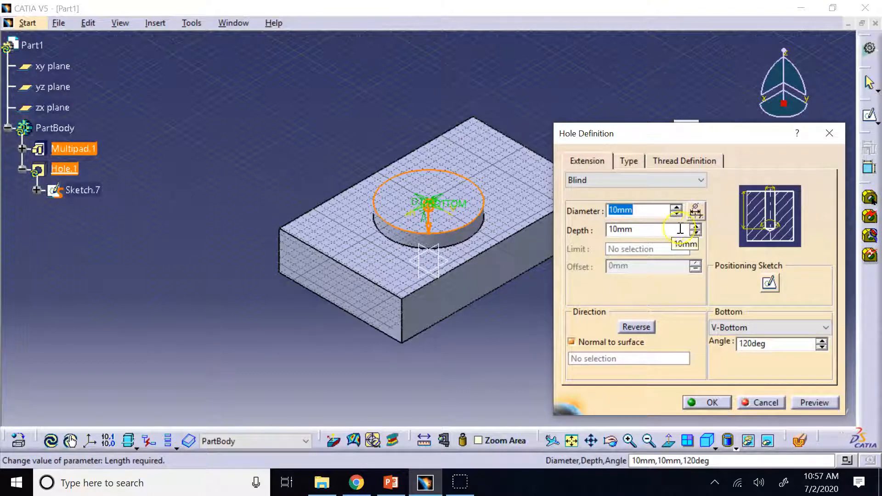
pyautogui.click(671, 229)
pyautogui.write('30')
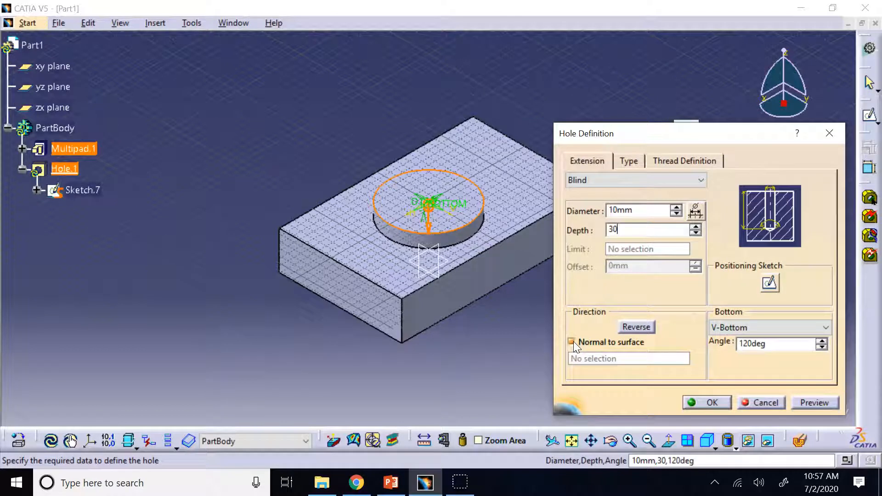
# Step: Try the Flat bottom option for the hole and return it to V-Bottom
pyautogui.click(745, 328)
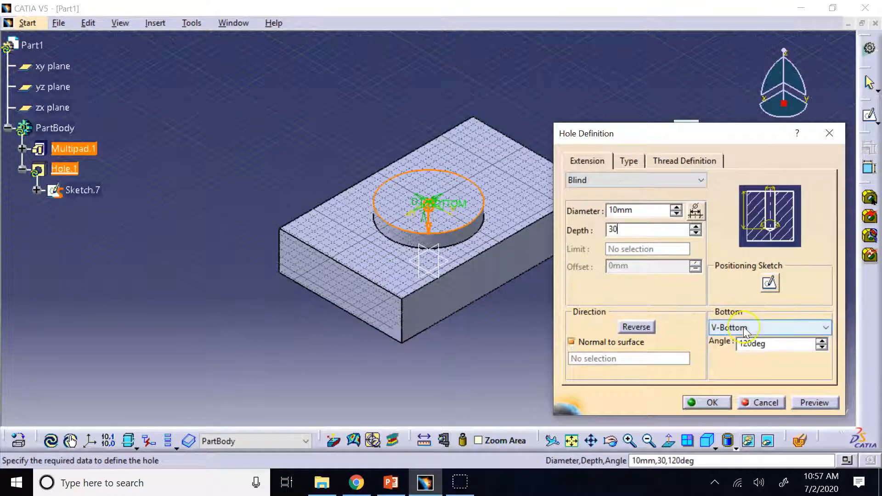
pyautogui.click(743, 327)
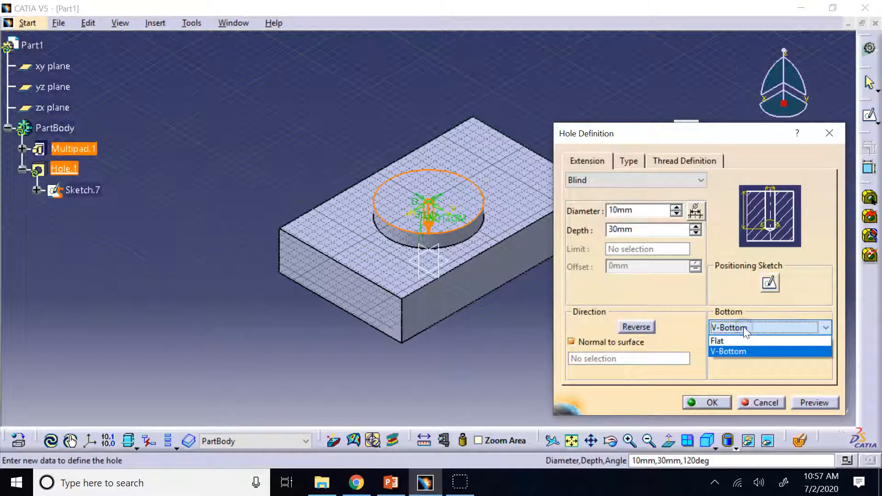
pyautogui.click(726, 341)
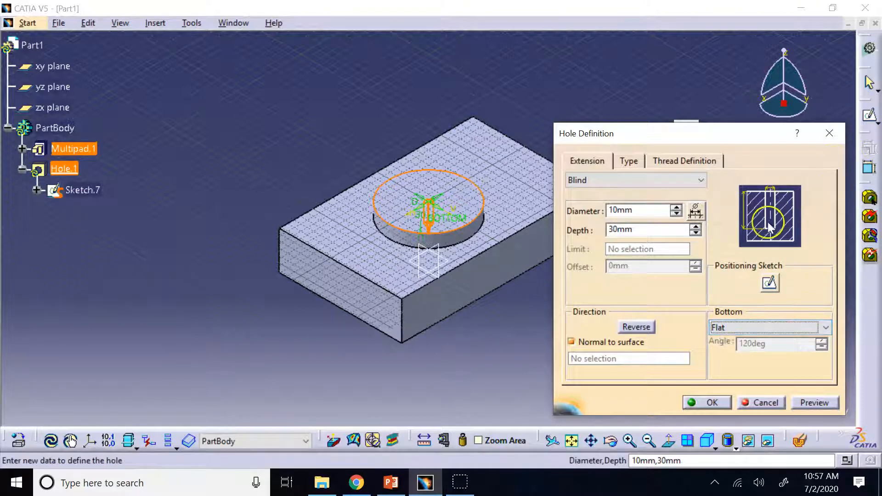
pyautogui.click(764, 327)
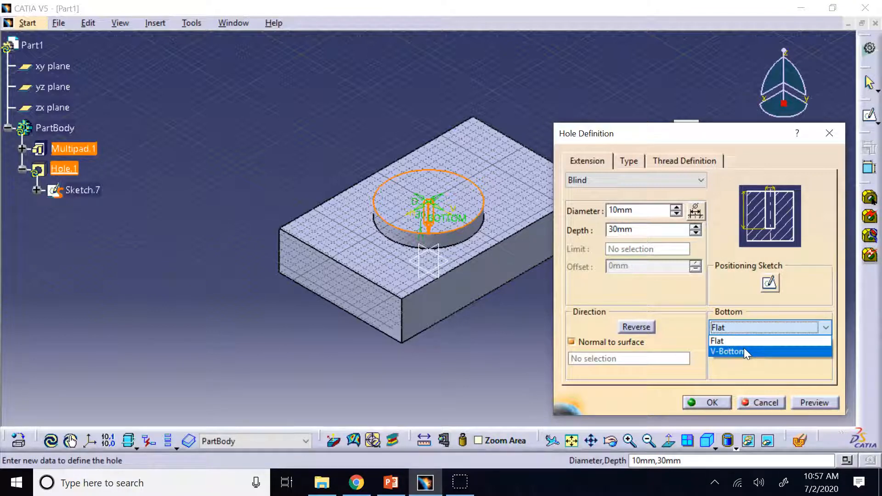
pyautogui.click(743, 349)
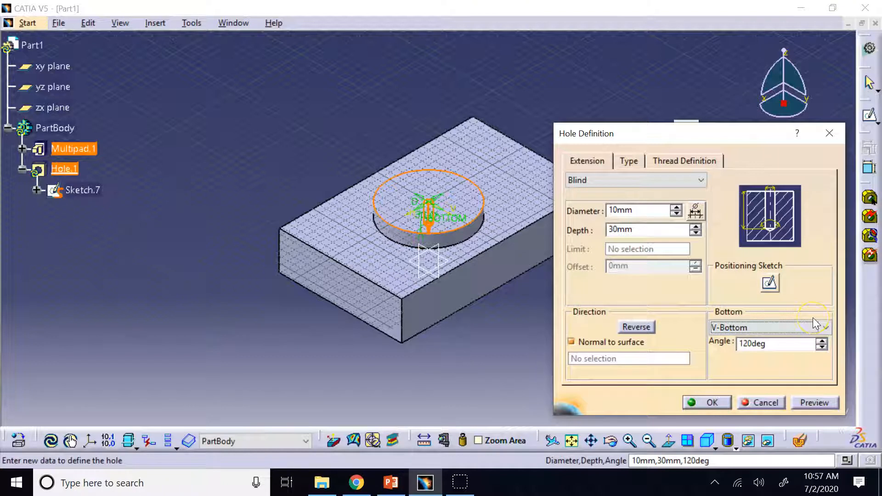
# Step: Try the Counterbored hole type, change it to Countersunk with no hole standard, and create the hole
pyautogui.click(630, 162)
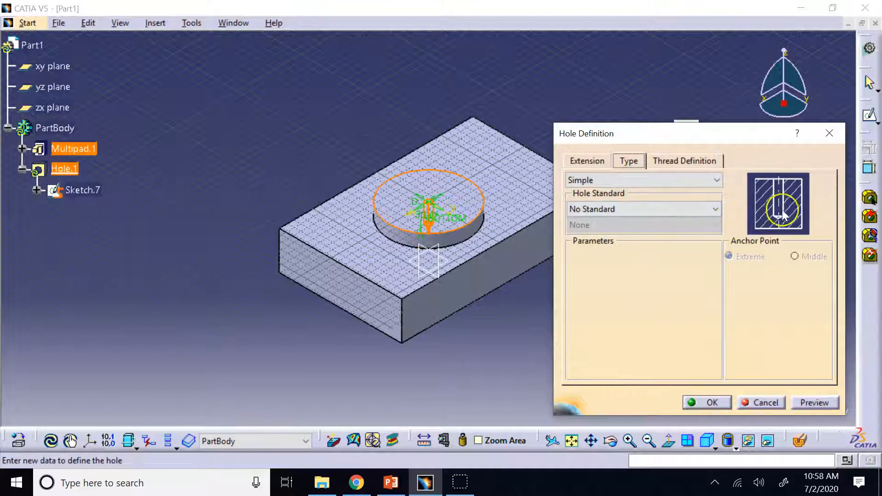
pyautogui.click(641, 181)
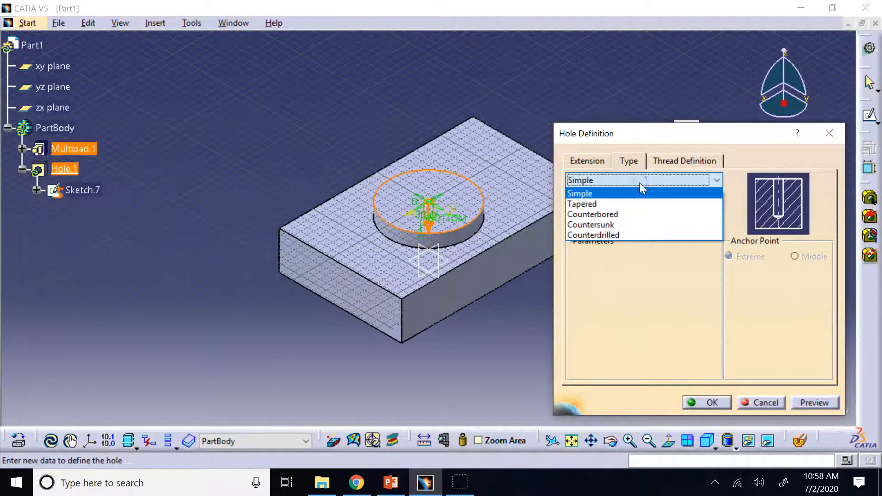
pyautogui.click(628, 216)
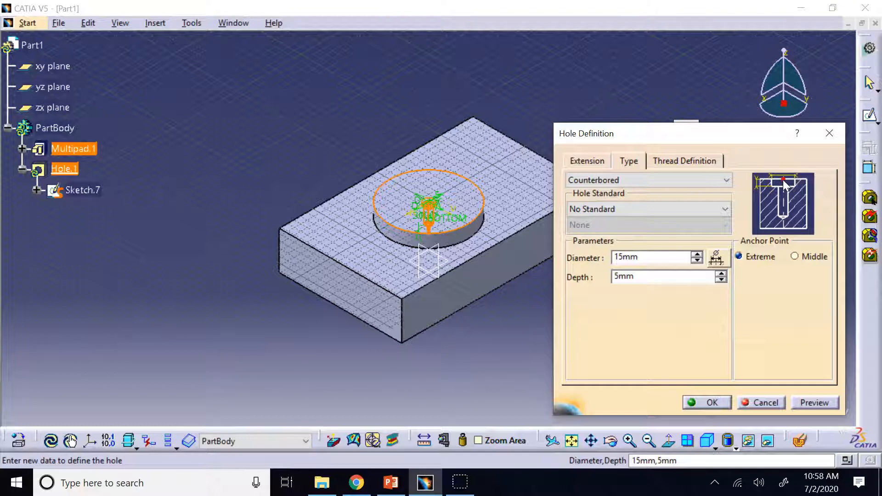
pyautogui.click(698, 180)
pyautogui.click(624, 224)
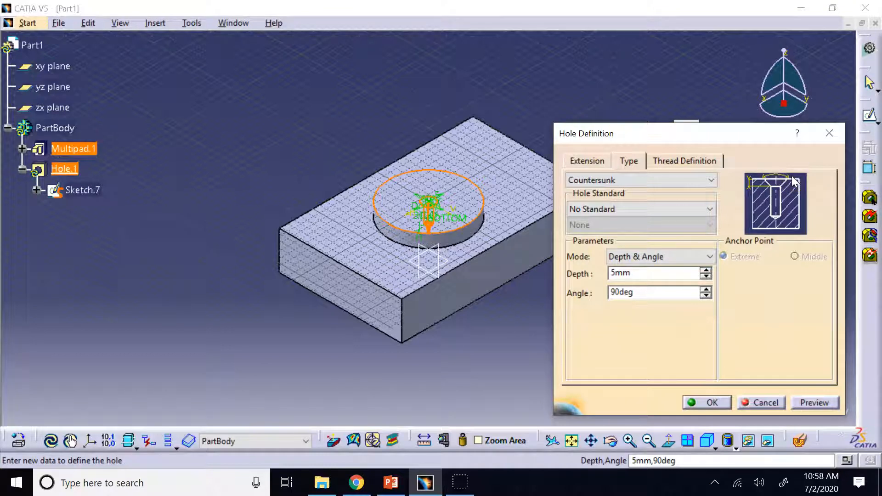
pyautogui.click(710, 404)
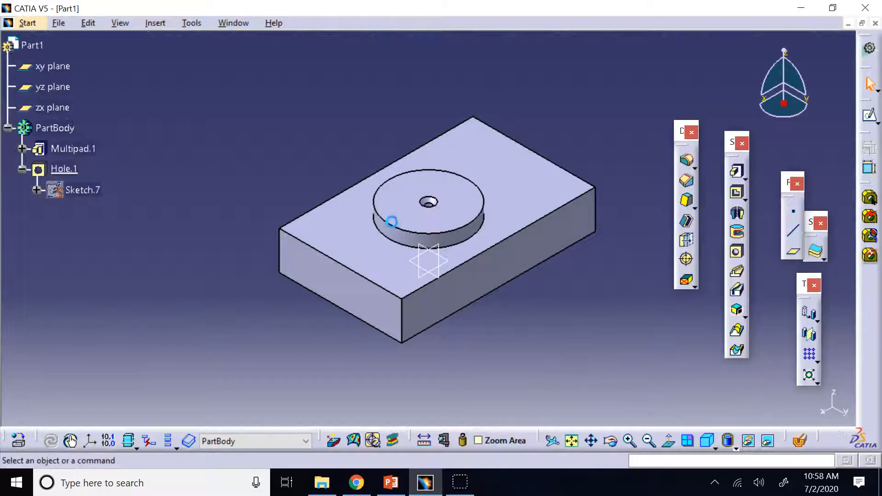
# Step: Display the part in wireframe and rotate it to inspect the internal shape of the countersunk hole
pyautogui.click(629, 440)
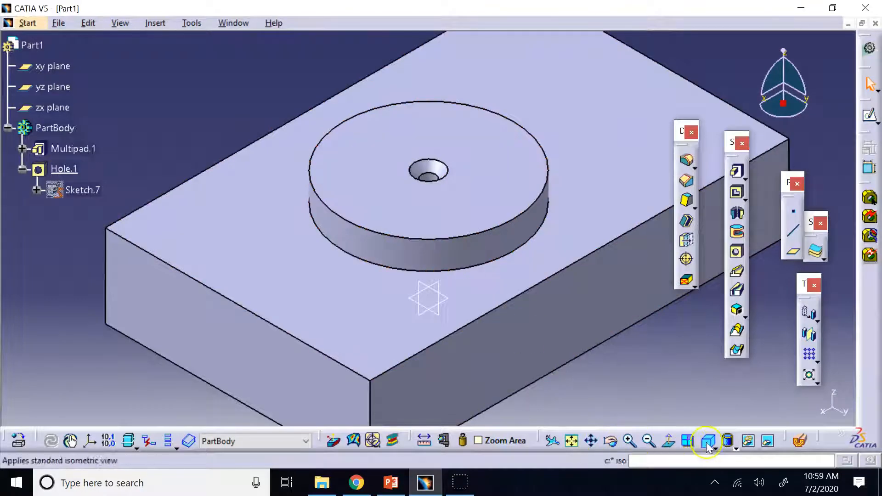
pyautogui.click(737, 447)
pyautogui.click(742, 442)
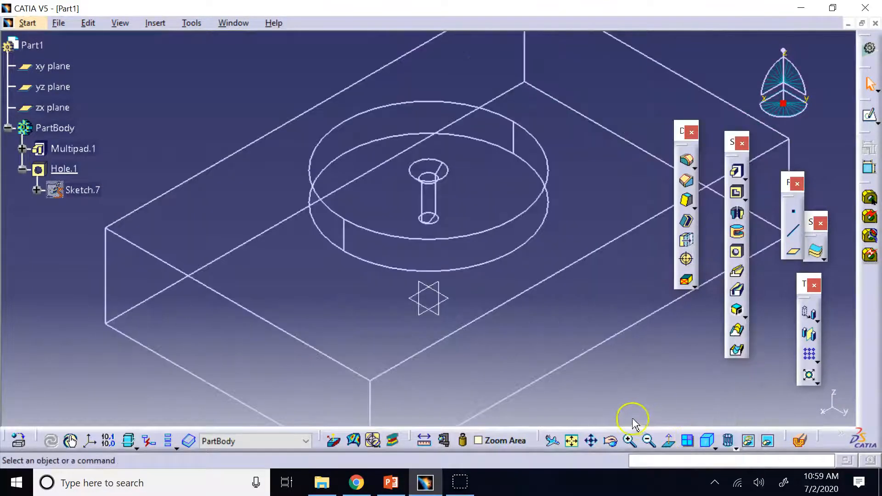
pyautogui.click(613, 442)
pyautogui.moveTo(516, 309); pyautogui.dragTo(470, 318)
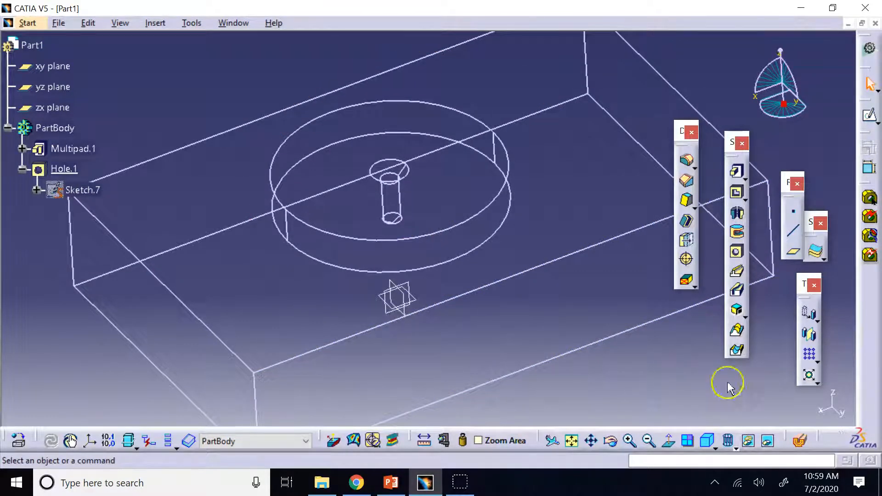
# Step: Return the part display to shading with edges, leaving out the smooth edges
pyautogui.click(730, 442)
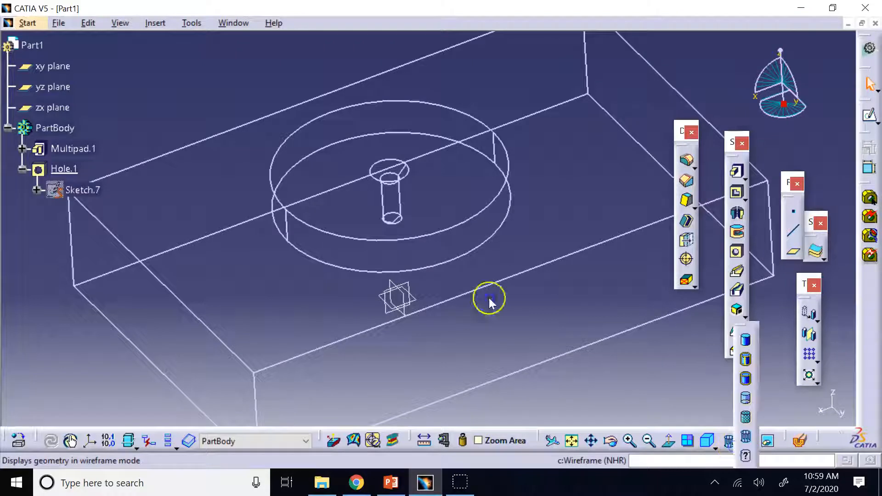
pyautogui.click(746, 360)
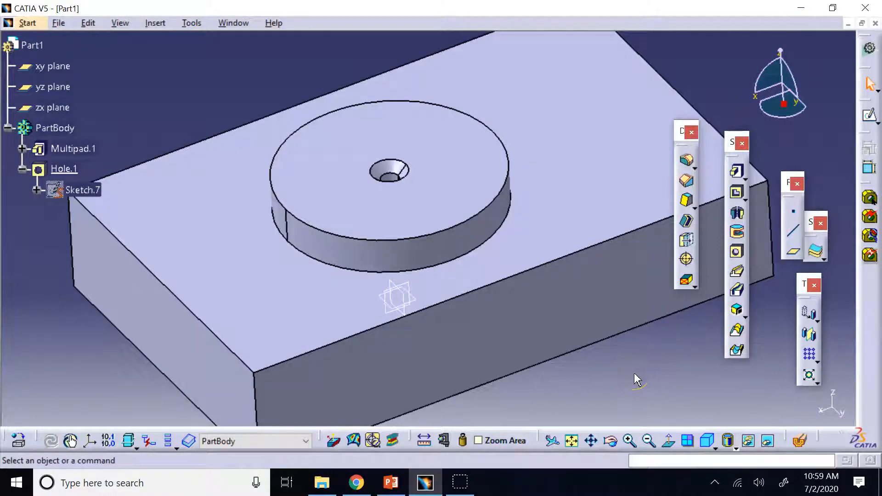
pyautogui.click(728, 441)
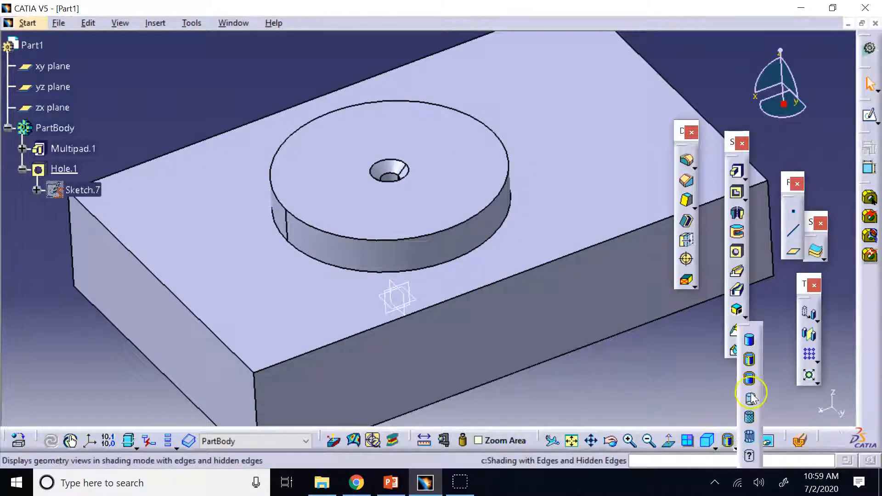
pyautogui.click(749, 379)
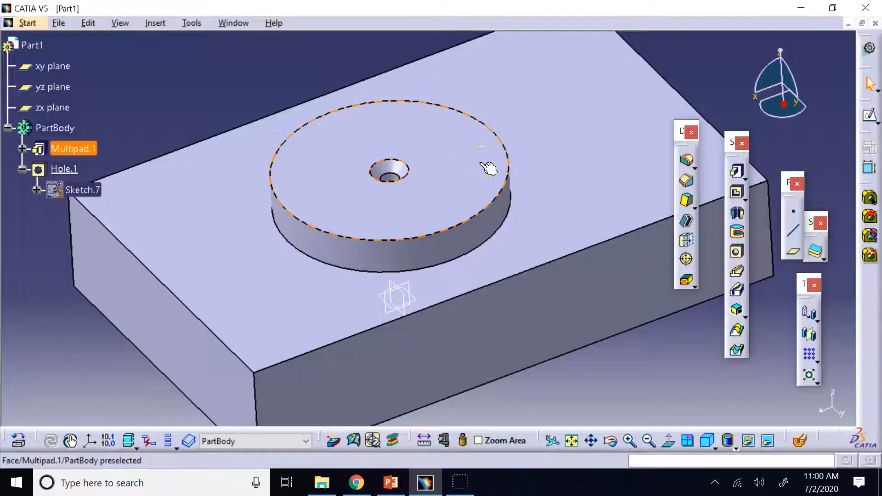
# Step: Sketch a parallelogram on the block's top face beside the round pad, with one side about 27 mm long at about 52 degrees
pyautogui.click(736, 192)
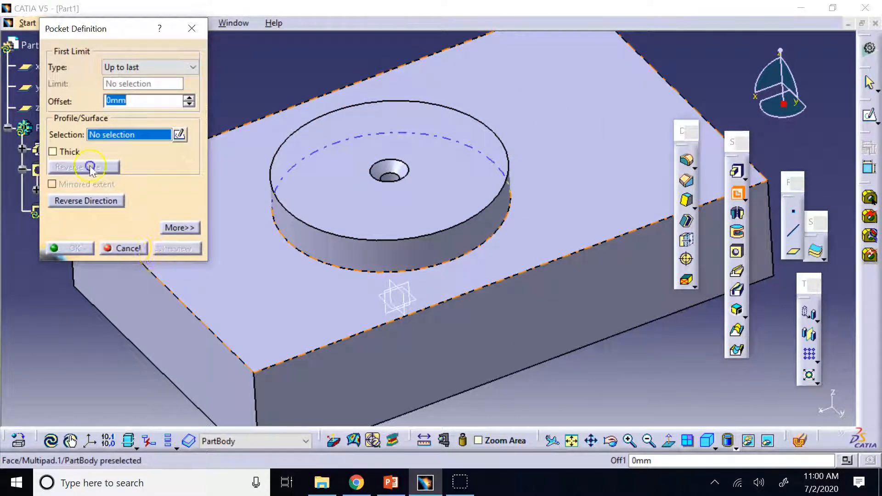
pyautogui.click(123, 249)
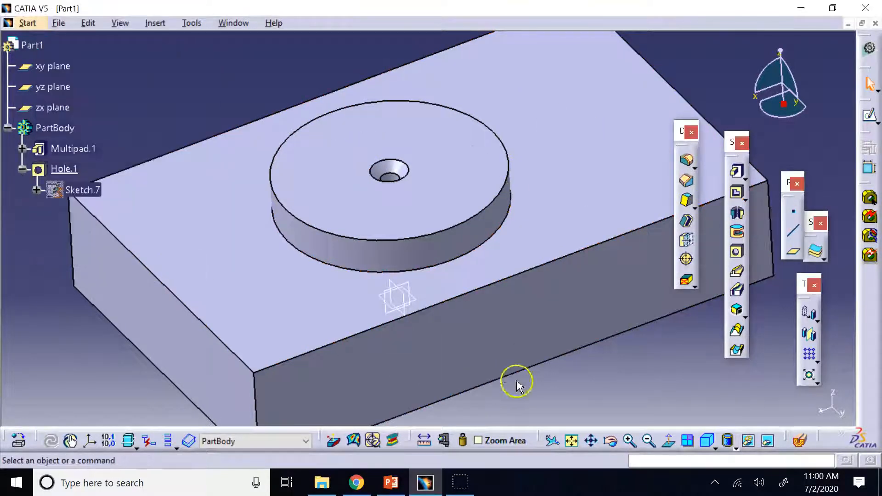
pyautogui.click(581, 158)
pyautogui.click(870, 115)
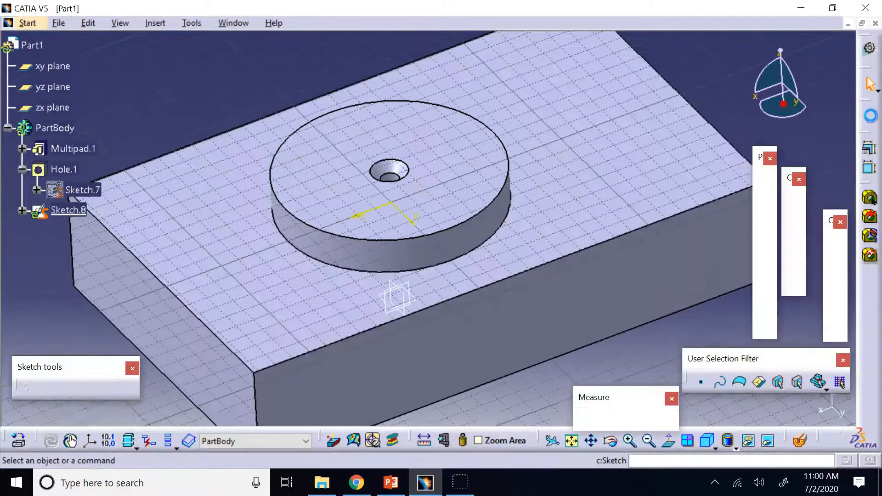
pyautogui.click(773, 212)
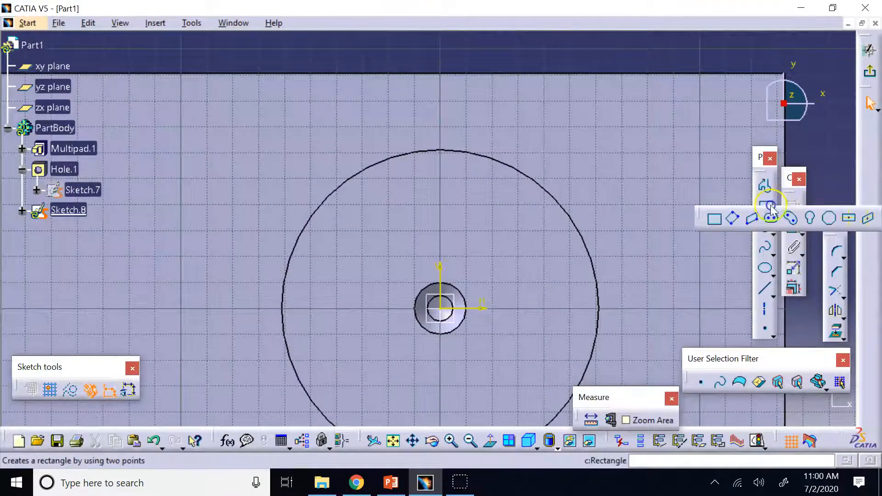
pyautogui.click(754, 221)
pyautogui.click(145, 203)
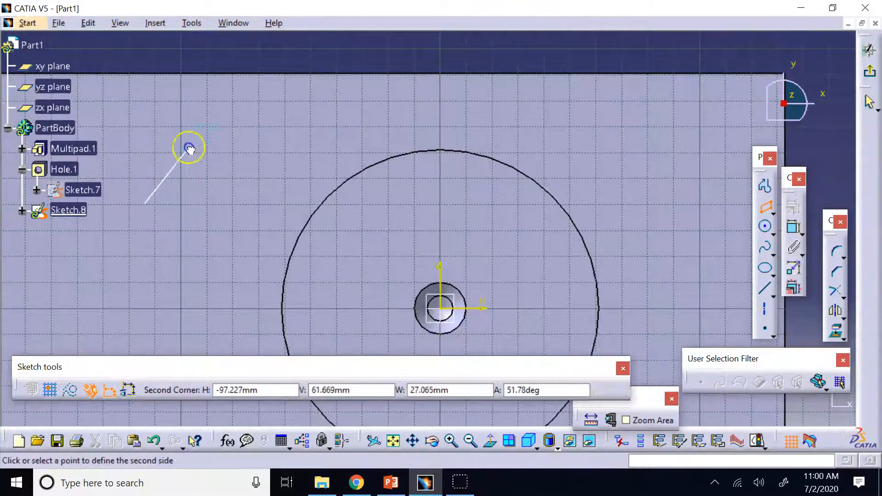
pyautogui.click(189, 148)
pyautogui.click(299, 124)
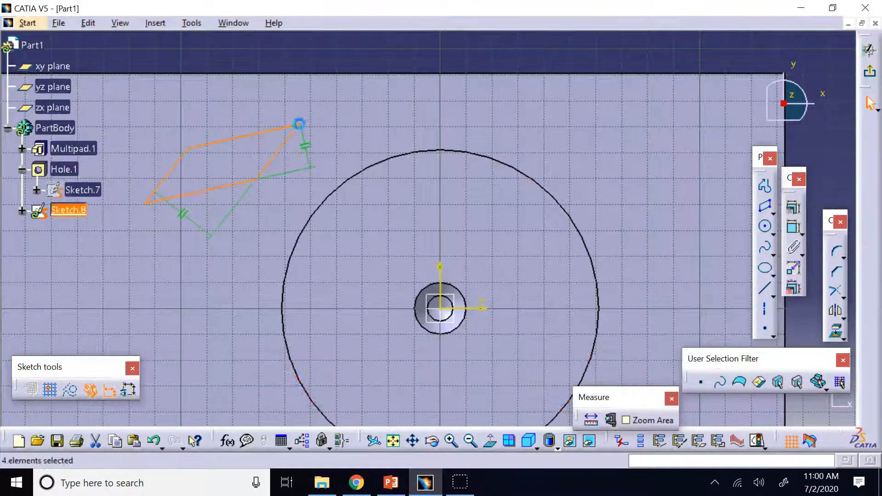
pyautogui.click(876, 71)
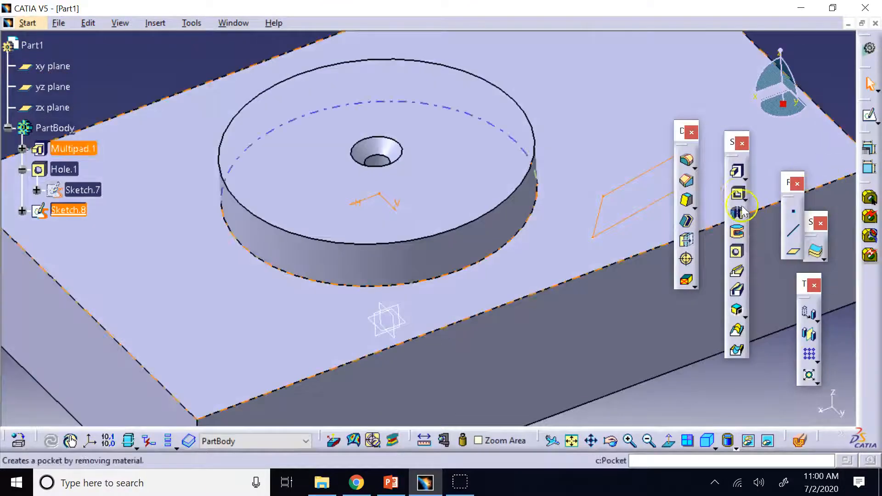
# Step: Cut a pocket from the parallelogram sketch using the Dimension limit type with a depth of 20 mm
pyautogui.click(737, 194)
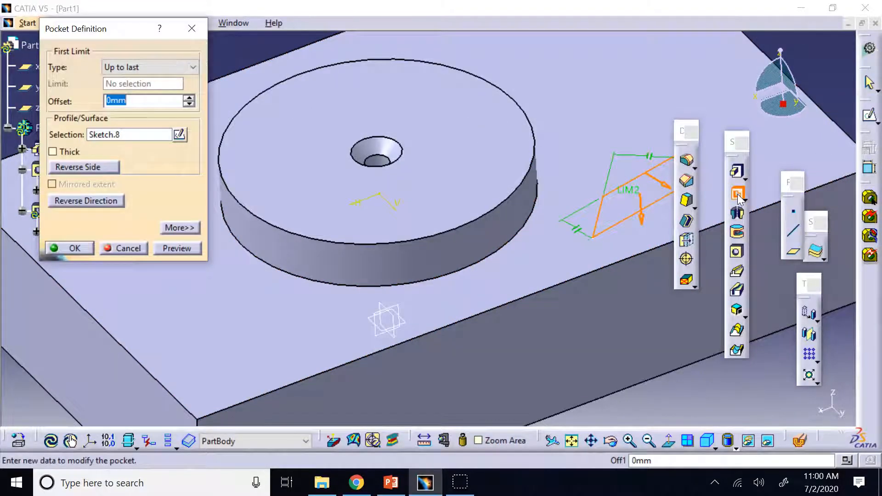
pyautogui.click(152, 67)
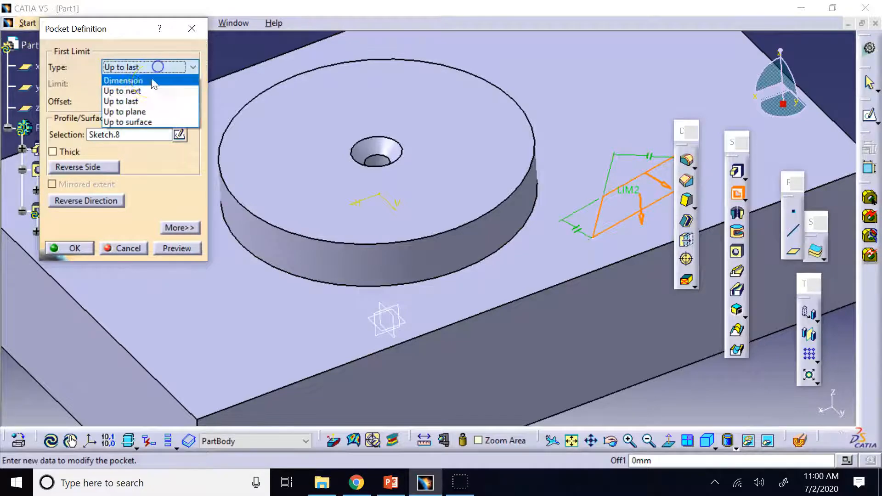
pyautogui.click(150, 77)
pyautogui.doubleClick(144, 84)
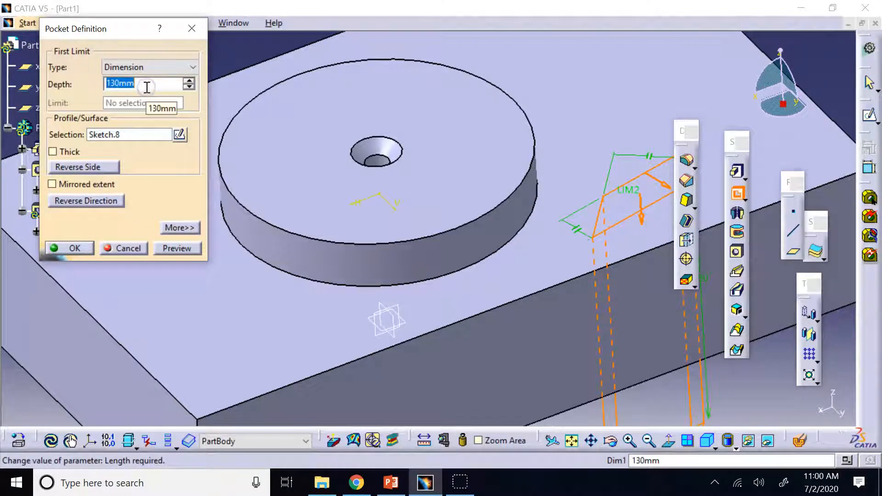
pyautogui.write('20')
pyautogui.click(83, 248)
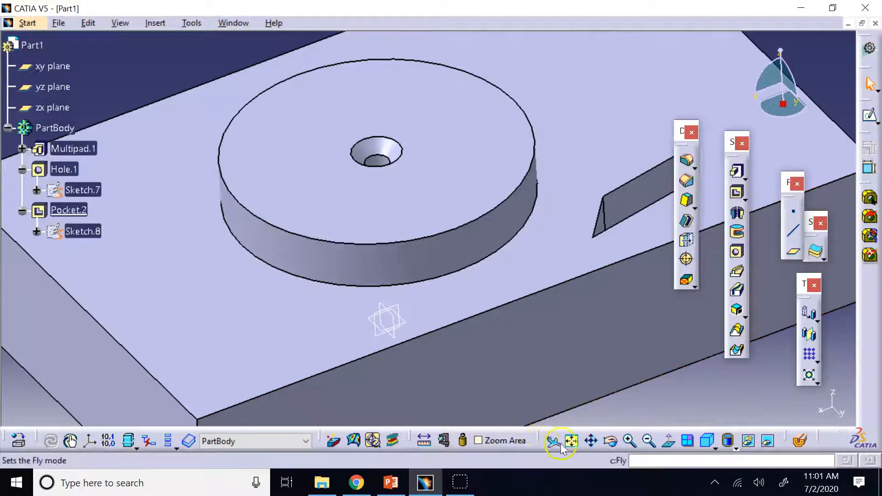
# Step: Inspect the pocket, reopen its sketch for editing, and round the parallelogram's upper-right corner with a small radius
pyautogui.click(593, 441)
pyautogui.moveTo(605, 315); pyautogui.dragTo(394, 314)
pyautogui.click(611, 441)
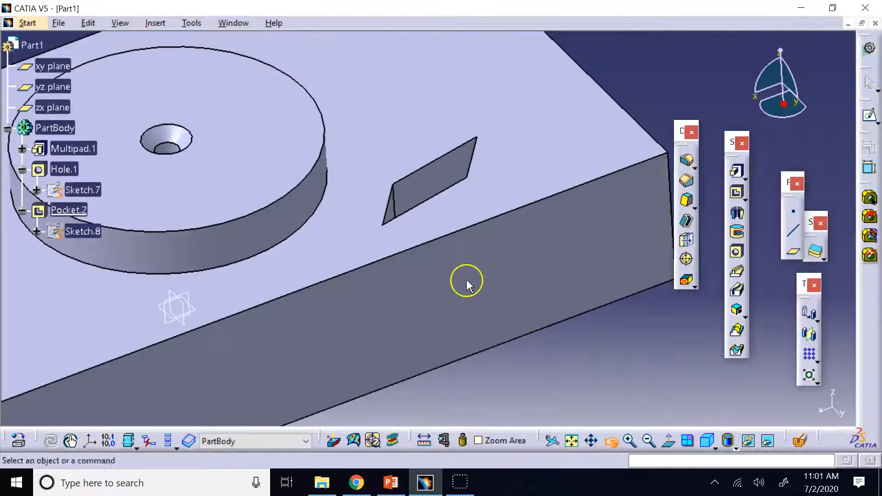
pyautogui.moveTo(467, 282); pyautogui.dragTo(482, 303)
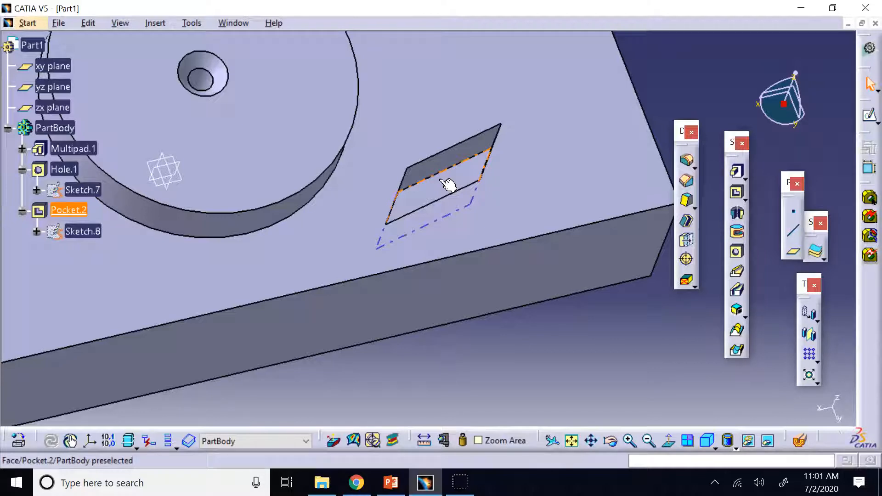
pyautogui.click(506, 297)
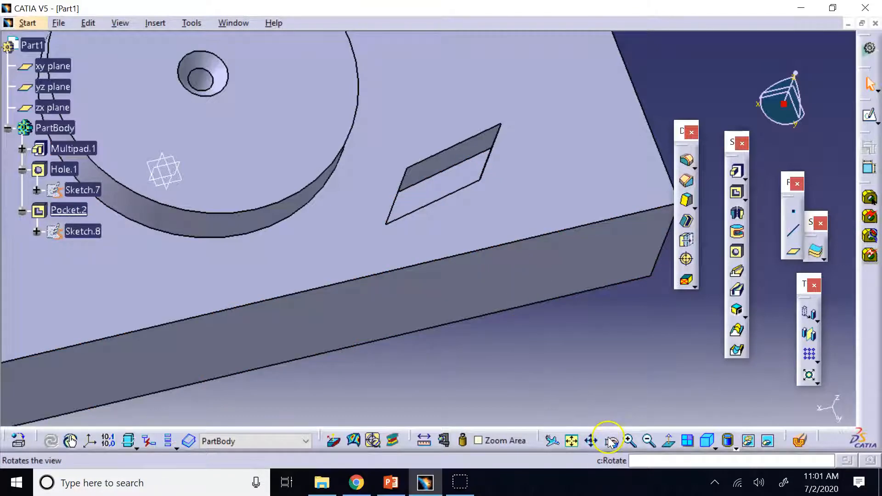
pyautogui.click(630, 440)
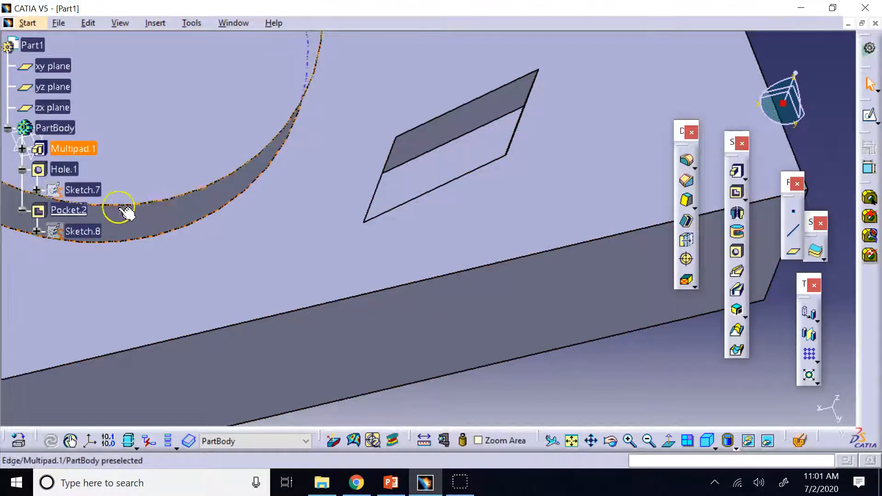
pyautogui.doubleClick(84, 231)
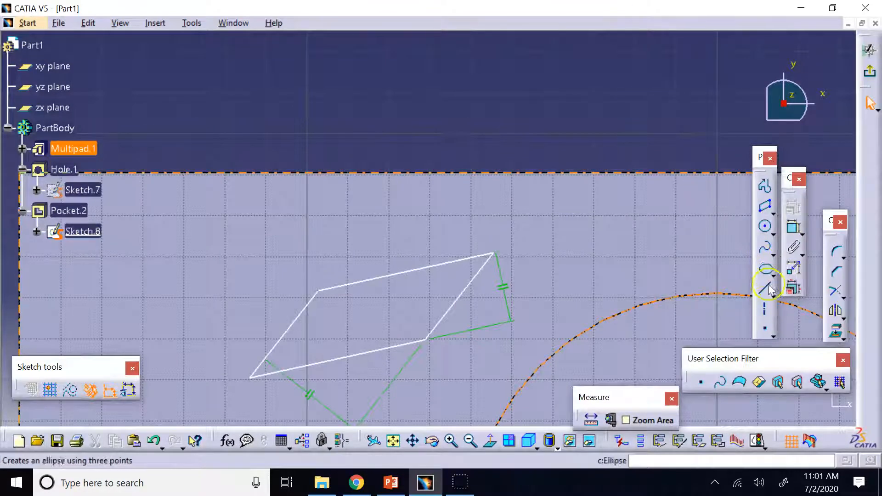
pyautogui.click(837, 260)
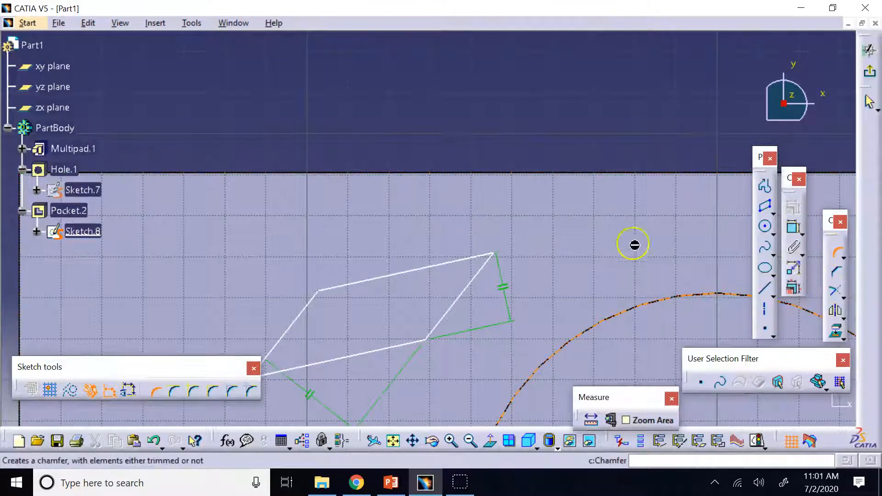
pyautogui.click(468, 258)
pyautogui.click(493, 264)
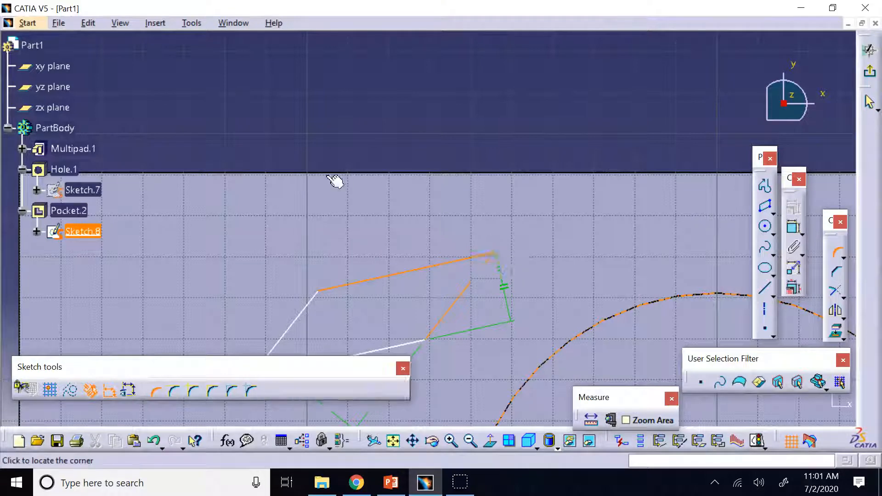
pyautogui.click(492, 264)
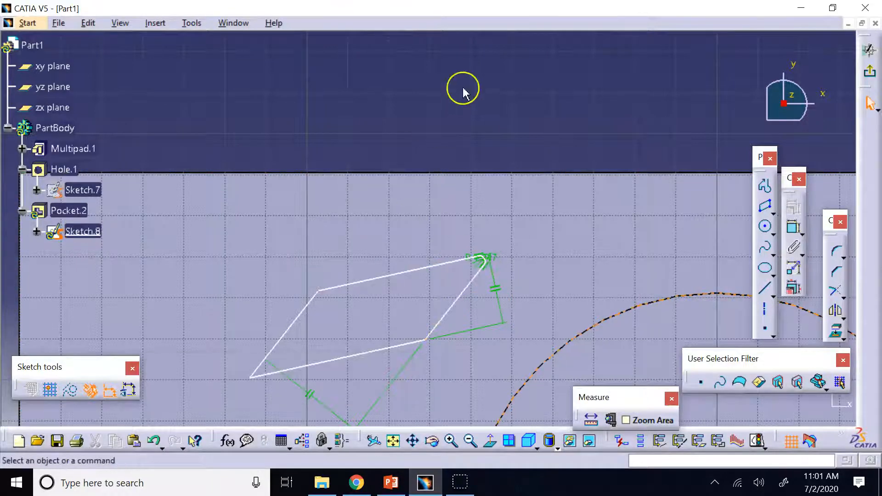
# Step: Round the parallelogram's upper-left corner and its lower-right corner, giving the lower-right one a radius of about 13 mm
pyautogui.click(836, 252)
pyautogui.click(325, 291)
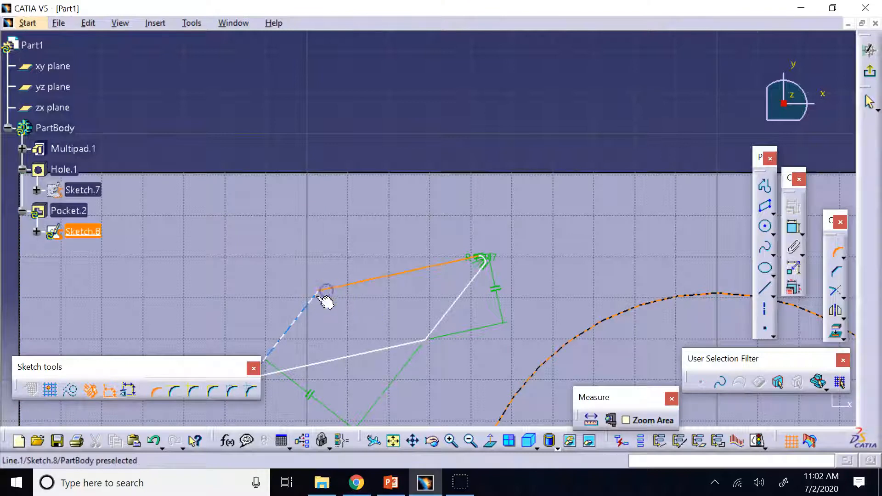
pyautogui.click(318, 300)
pyautogui.click(317, 293)
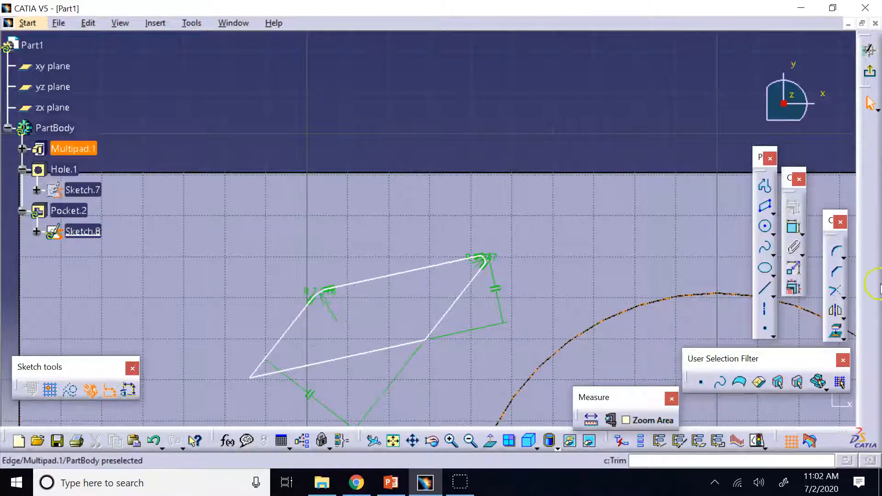
pyautogui.click(835, 274)
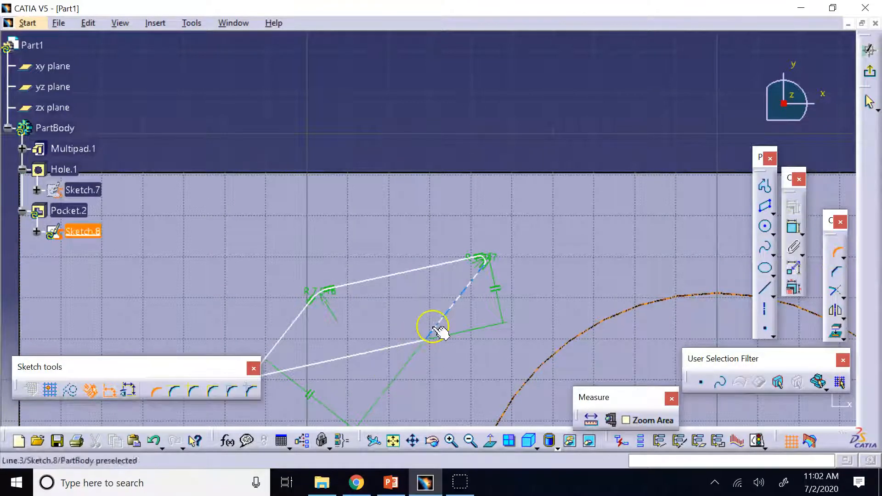
pyautogui.click(434, 327)
pyautogui.click(417, 349)
pyautogui.click(420, 341)
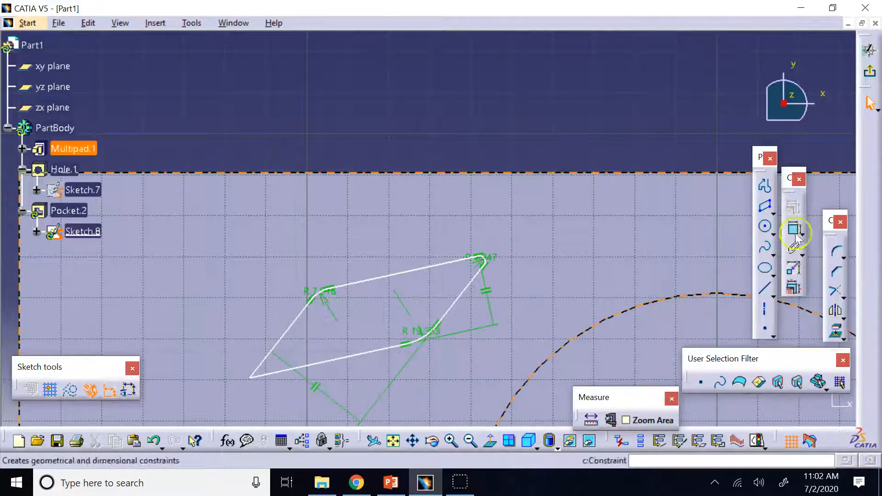
# Step: Round the parallelogram's lower-left corner to a radius of about 1.9 mm and exit the sketch to update the pocket
pyautogui.click(833, 250)
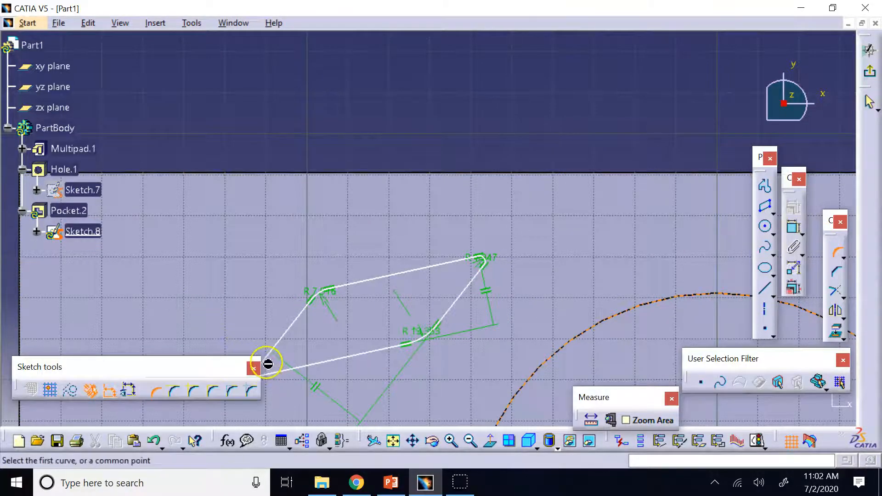
pyautogui.moveTo(198, 368)
pyautogui.mouseDown()
pyautogui.moveTo(240, 207)
pyautogui.moveTo(245, 217)
pyautogui.mouseUp()
pyautogui.click(254, 373)
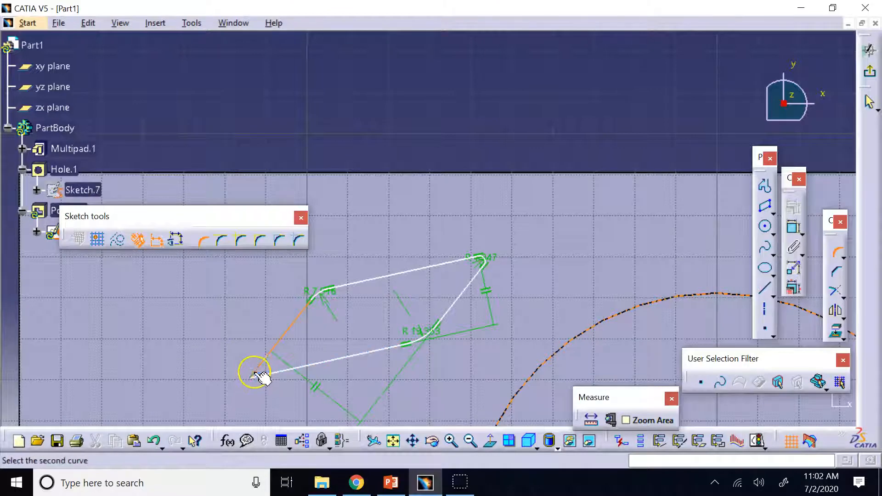
pyautogui.click(262, 376)
pyautogui.click(259, 373)
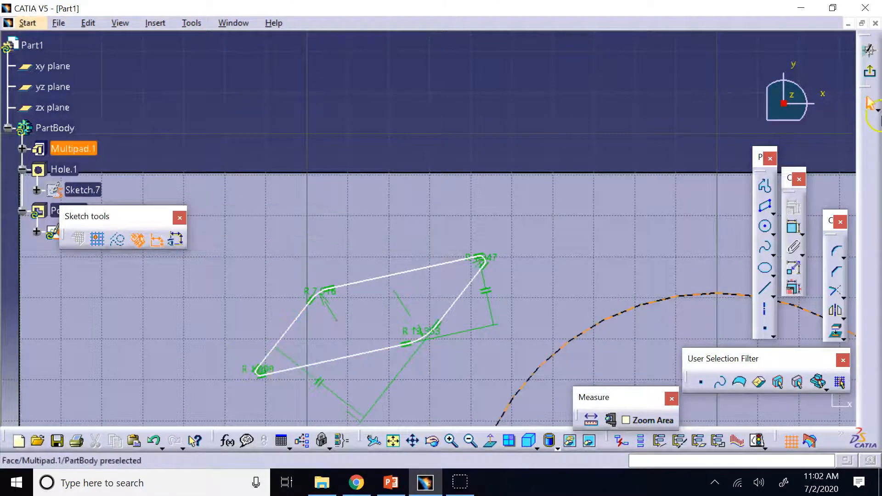
pyautogui.click(870, 74)
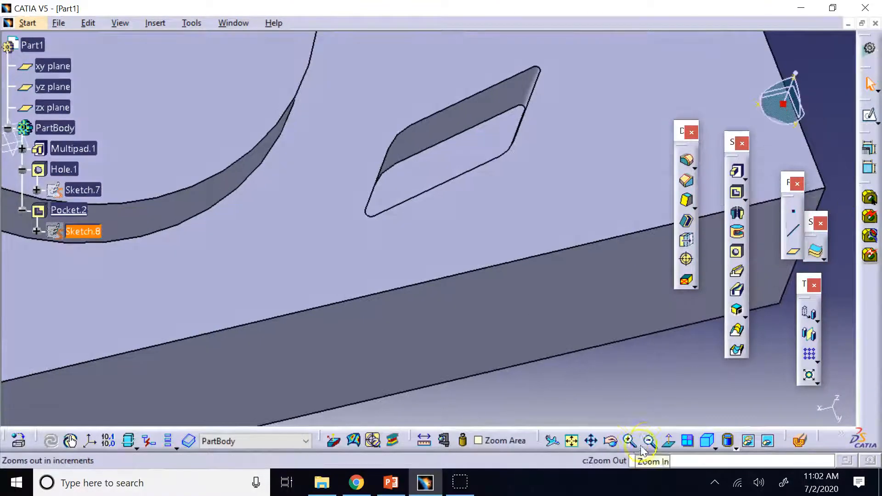
# Step: Inspect the rounded pocket on the block and review its pocket definition without changing it
pyautogui.click(611, 441)
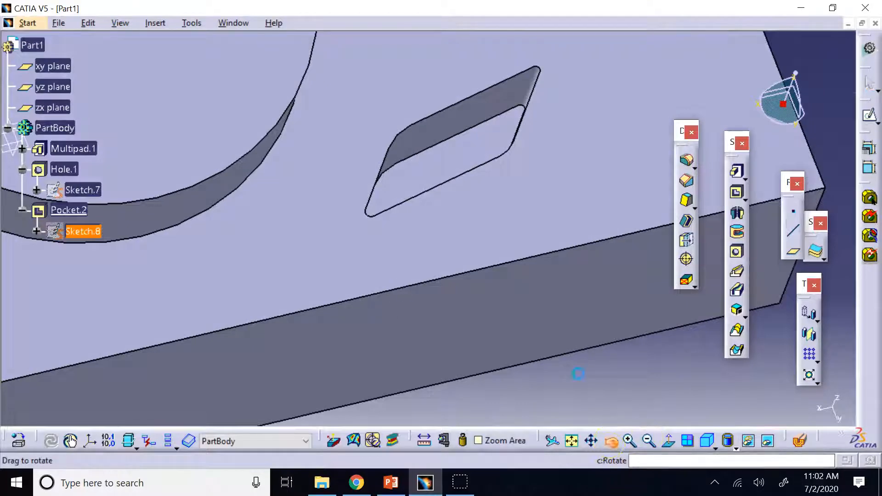
pyautogui.moveTo(502, 223); pyautogui.dragTo(473, 147)
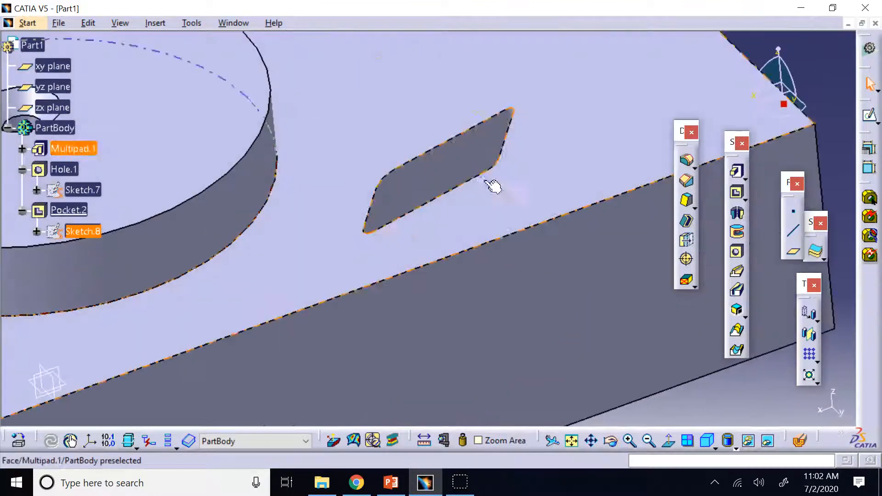
pyautogui.click(649, 441)
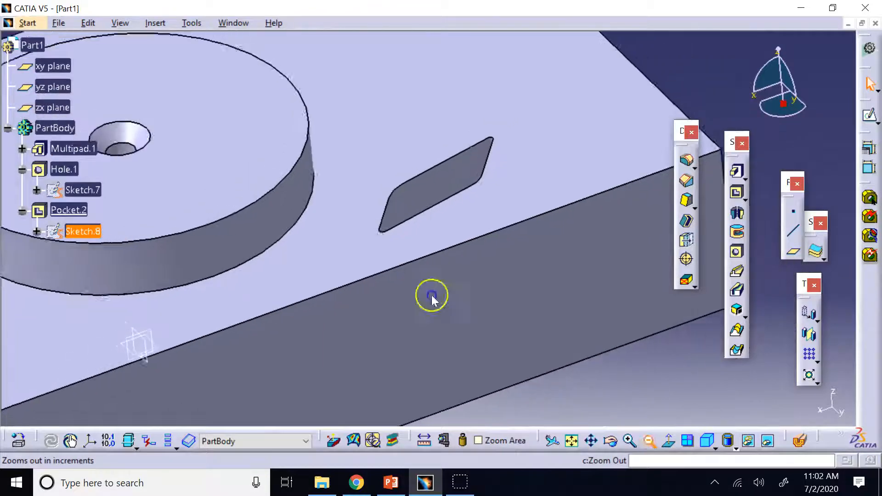
pyautogui.click(648, 444)
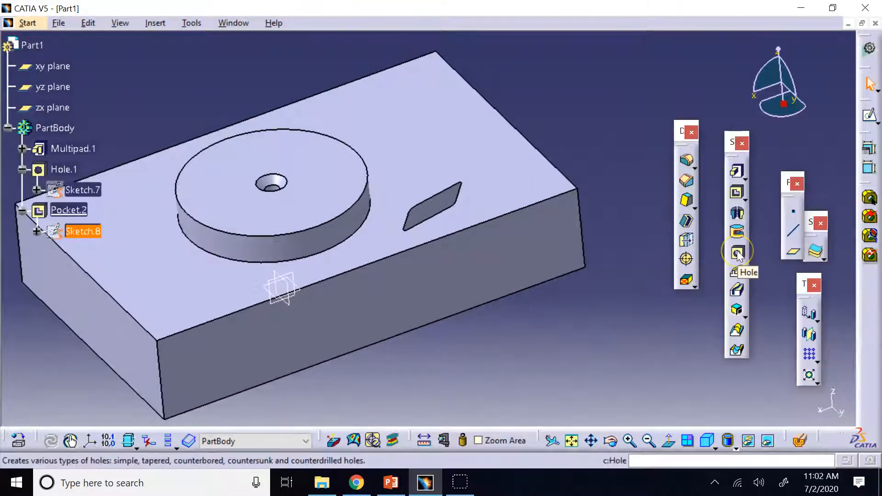
pyautogui.click(281, 190)
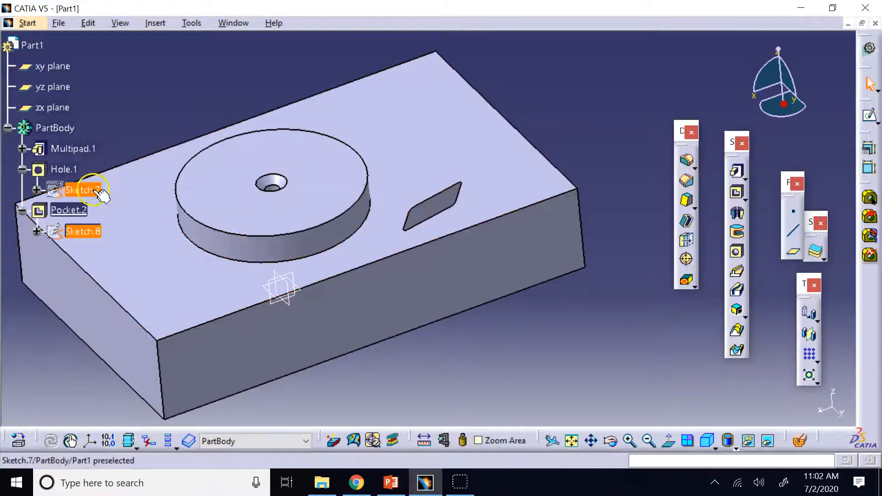
pyautogui.doubleClick(78, 211)
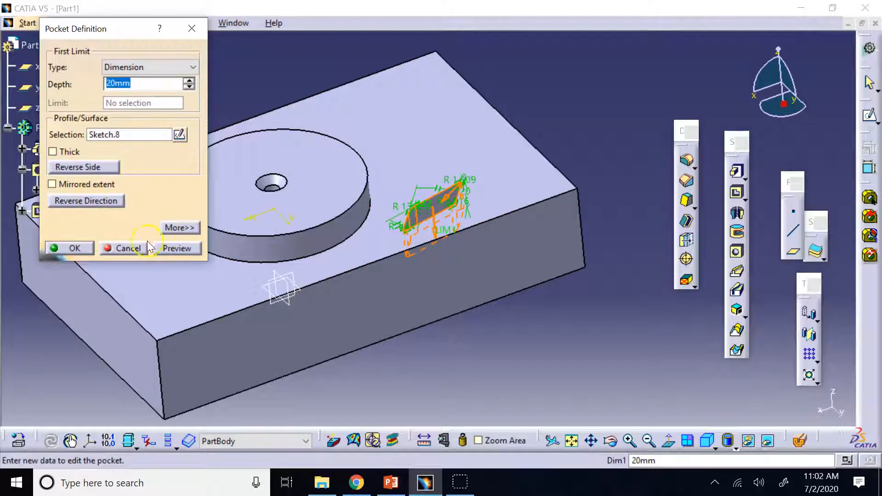
pyautogui.click(126, 248)
# Step: Open the countersunk hole's definition and make it threaded with a Metric Thick Pitch M1 thread
pyautogui.doubleClick(63, 169)
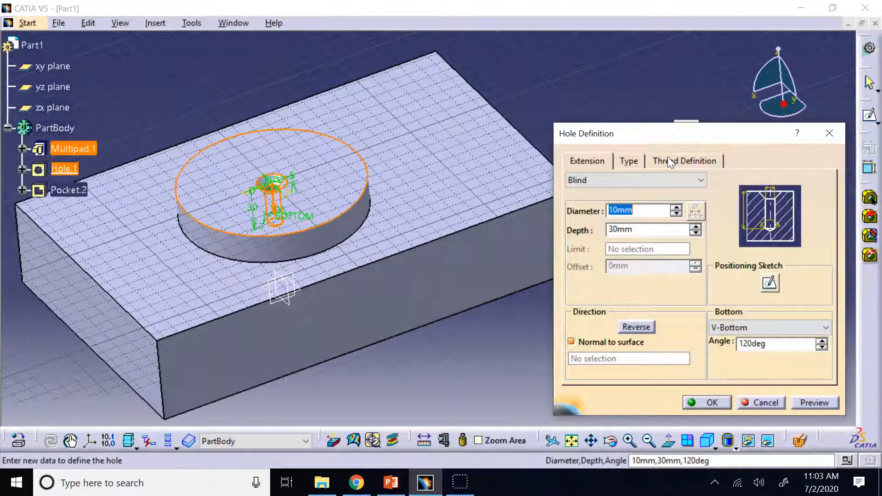
pyautogui.click(670, 161)
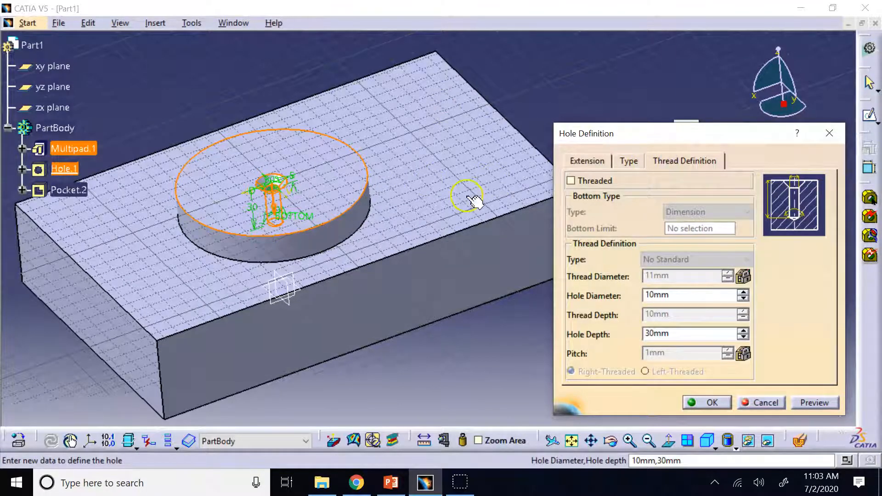
pyautogui.click(571, 181)
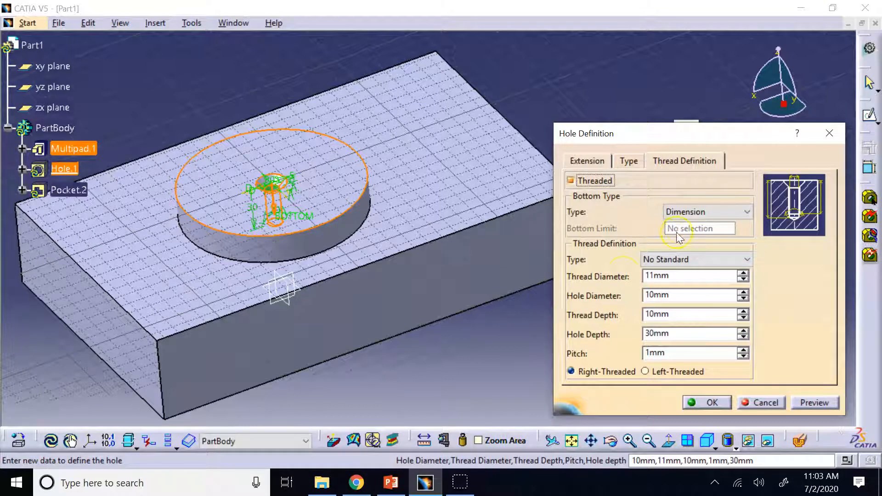
pyautogui.click(679, 259)
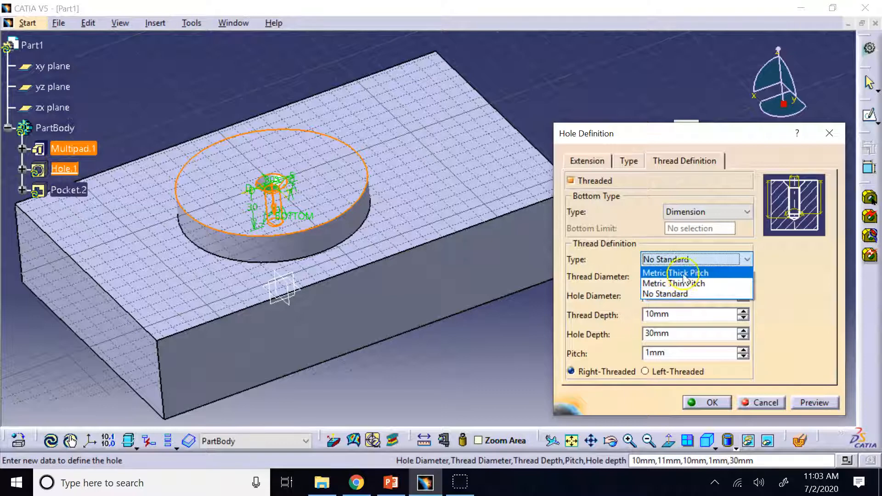
pyautogui.click(683, 273)
pyautogui.click(536, 272)
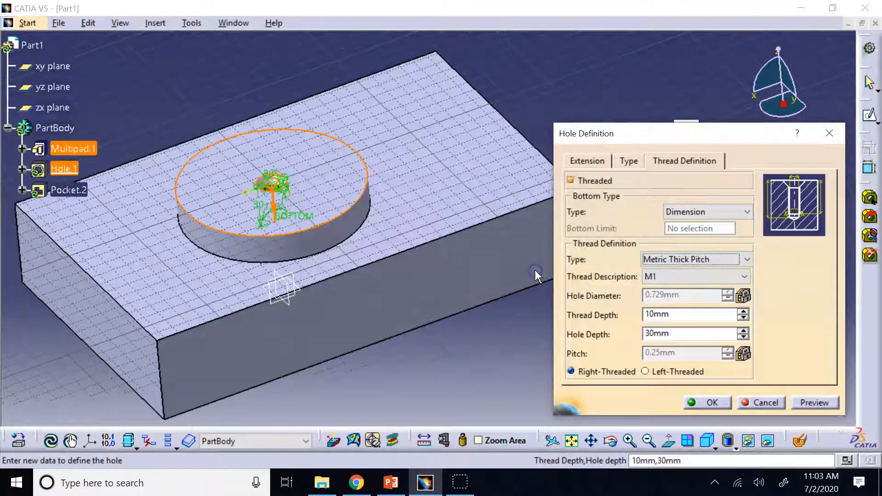
pyautogui.click(686, 276)
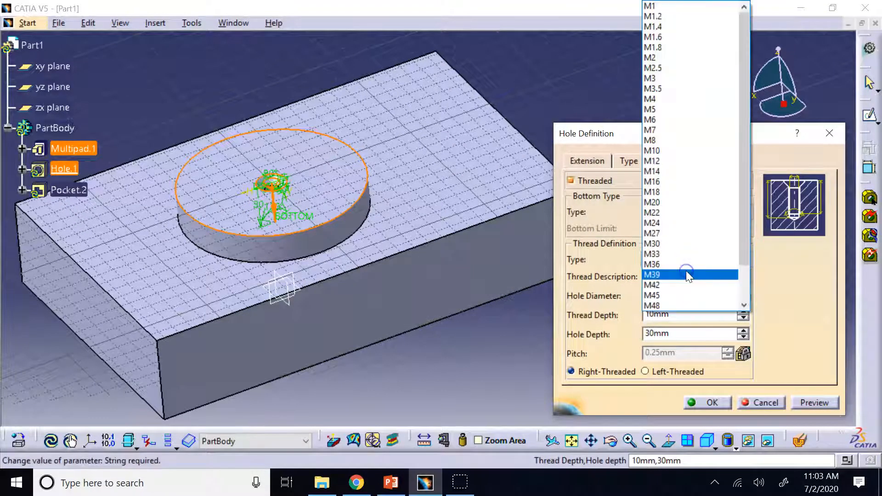
pyautogui.click(597, 49)
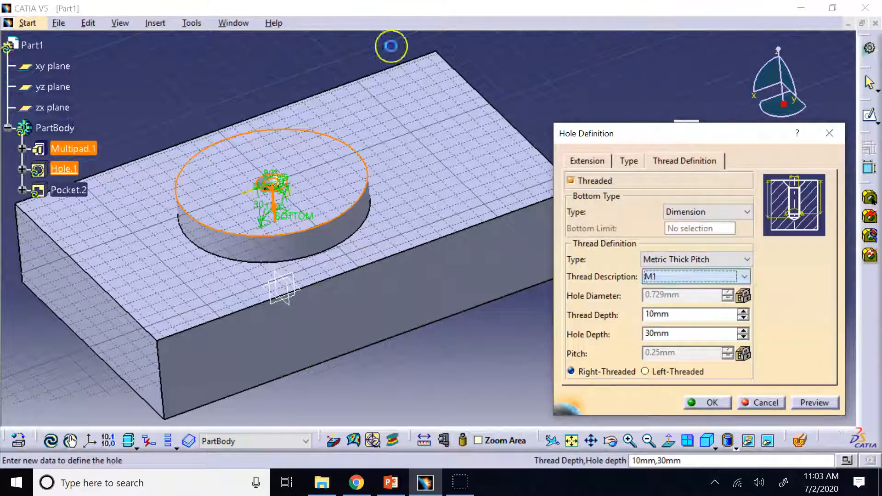
# Step: Review the threaded hole's extension, type and thread settings and apply the hole definition
pyautogui.click(678, 278)
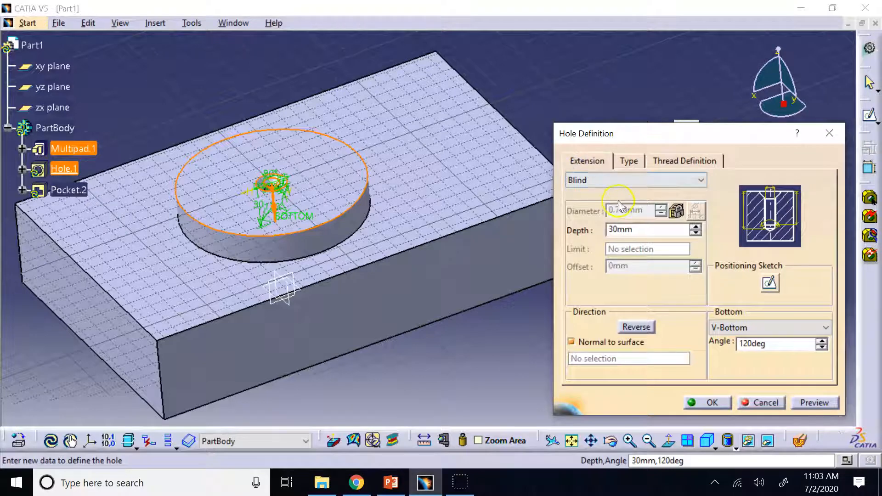
pyautogui.click(628, 162)
pyautogui.click(598, 162)
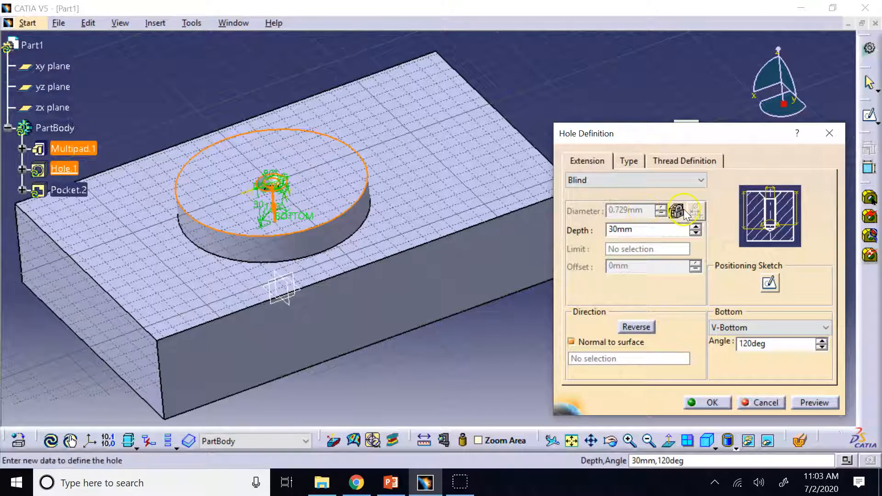
pyautogui.click(694, 162)
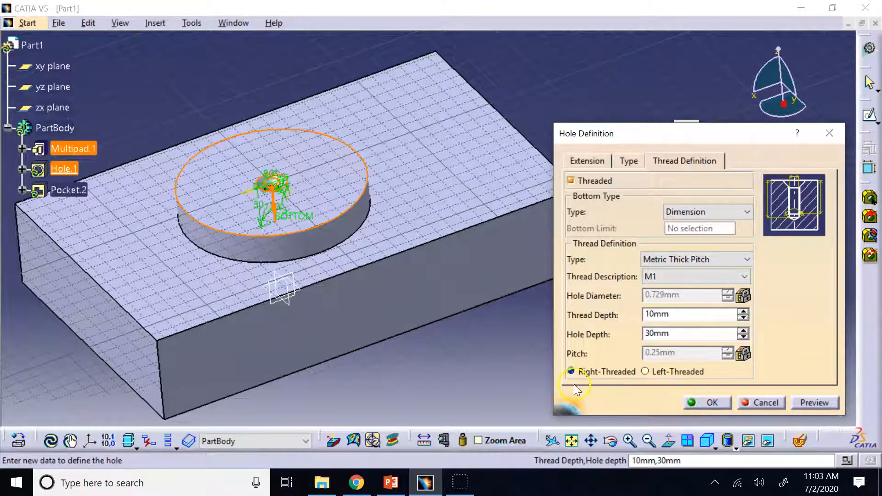
pyautogui.click(712, 402)
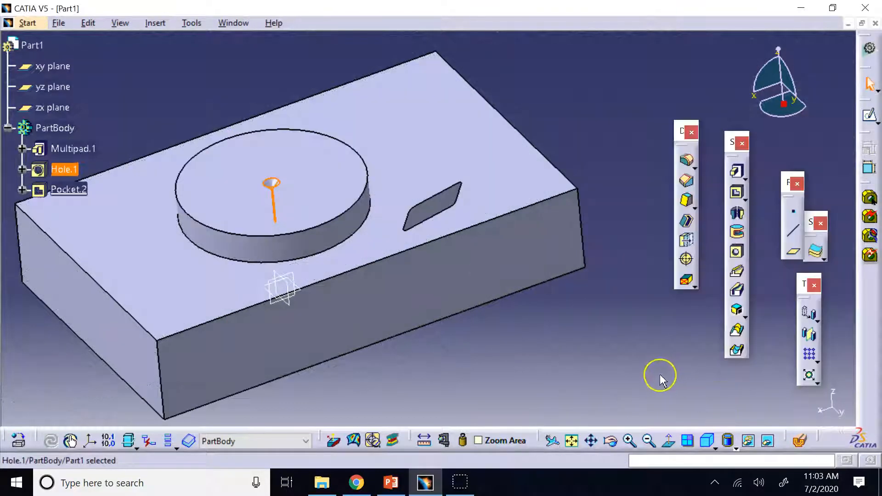
# Step: Reopen the hole's definition, set its thread description to M3 and apply it
pyautogui.click(610, 441)
pyautogui.moveTo(380, 232); pyautogui.dragTo(321, 294)
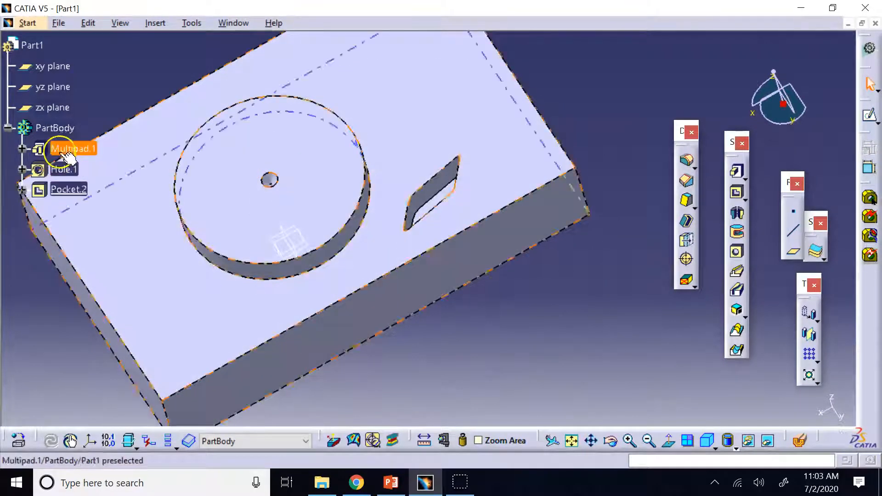
pyautogui.doubleClick(65, 173)
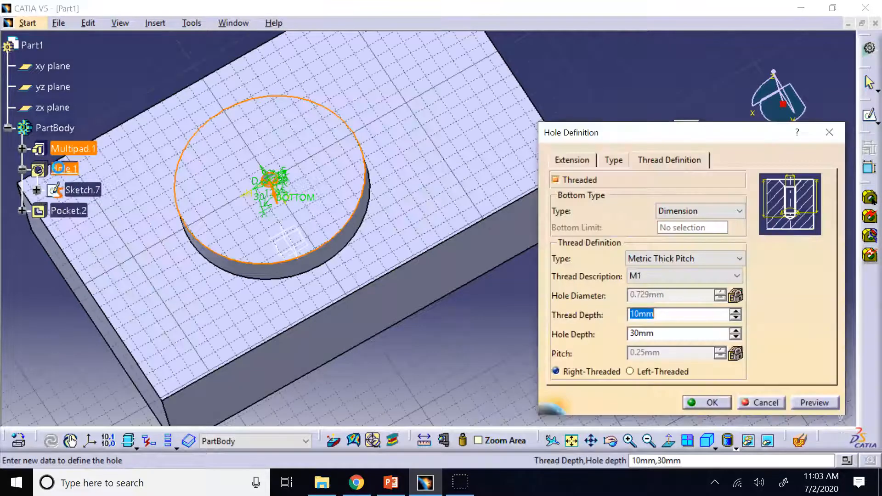
pyautogui.click(657, 276)
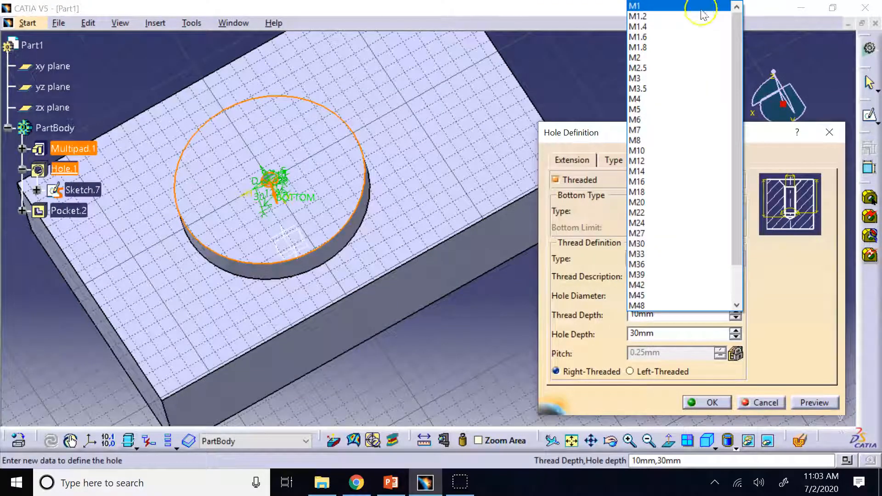
pyautogui.click(659, 78)
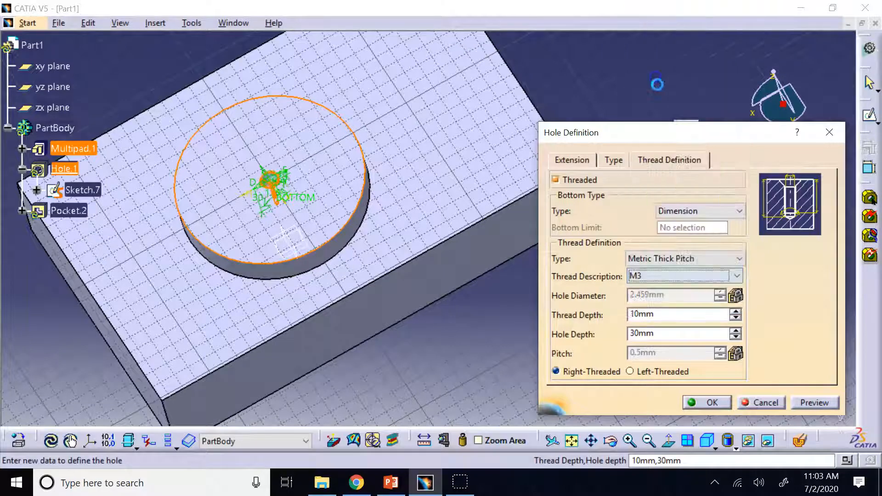
pyautogui.click(712, 407)
pyautogui.click(532, 346)
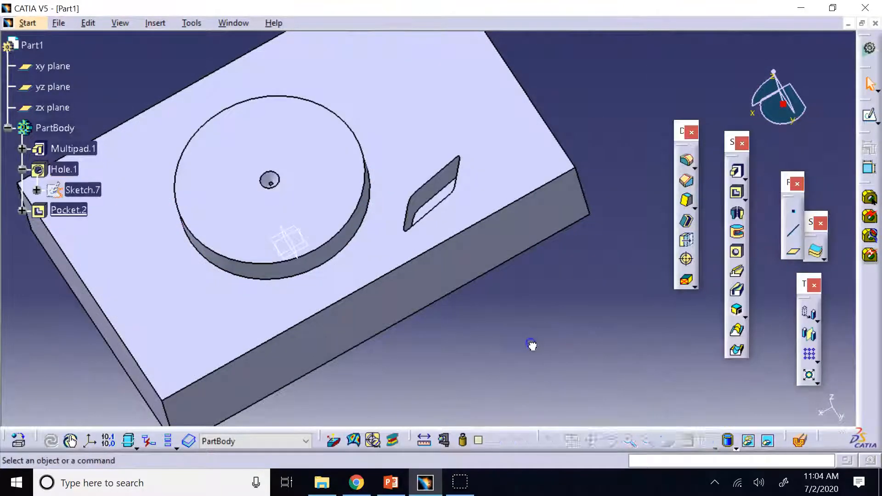
# Step: Change the countersunk hole's thread description to M8 and apply the hole definition
pyautogui.doubleClick(64, 172)
pyautogui.click(686, 276)
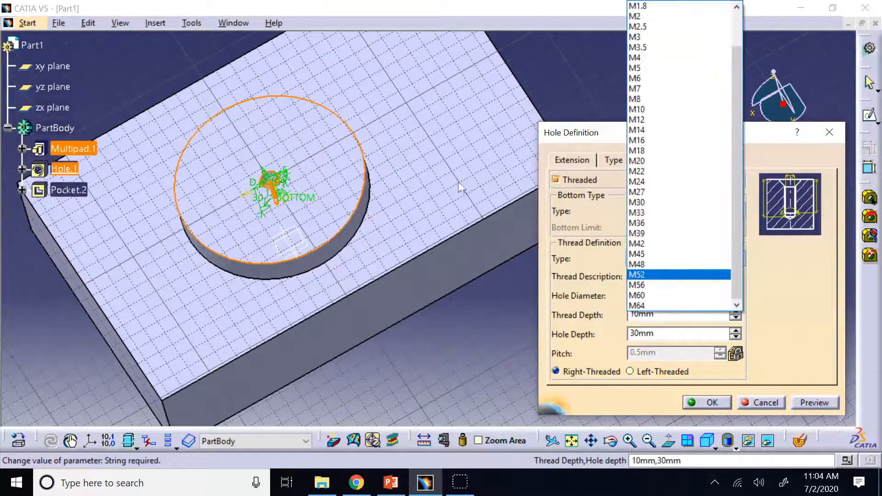
pyautogui.click(661, 98)
pyautogui.click(710, 403)
pyautogui.click(554, 386)
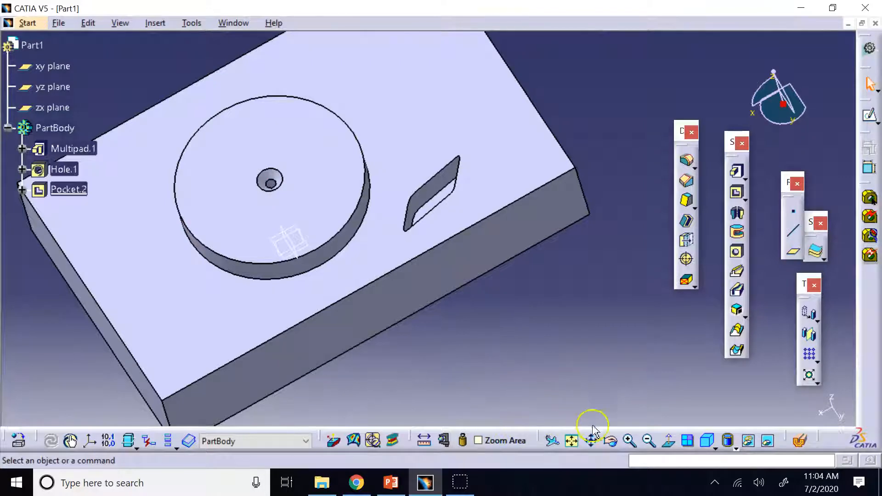
# Step: Examine the M8 threaded countersunk hole on the round pad up close, including straight from above
pyautogui.click(610, 441)
pyautogui.moveTo(227, 306); pyautogui.dragTo(262, 247)
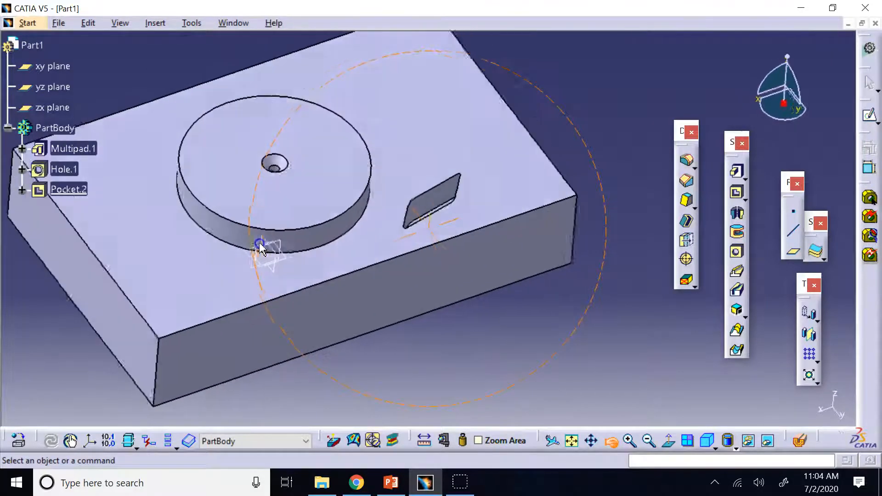
pyautogui.click(629, 441)
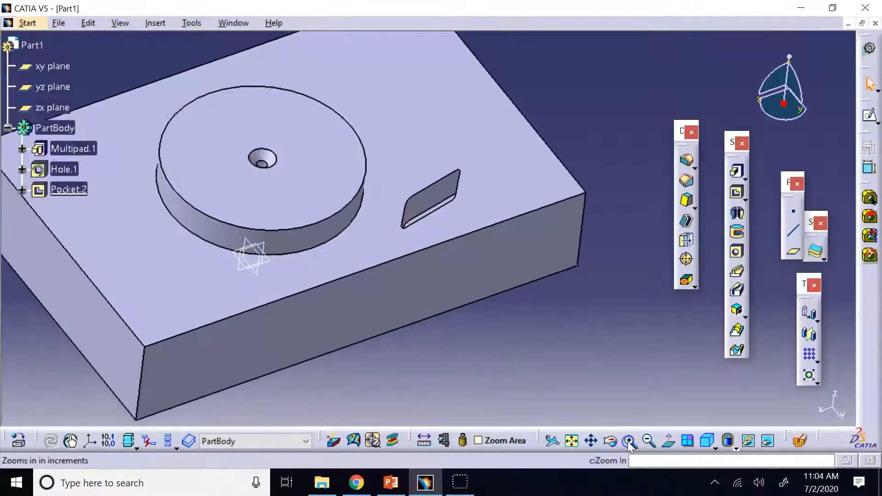
pyautogui.click(629, 441)
pyautogui.click(629, 441)
pyautogui.click(629, 441)
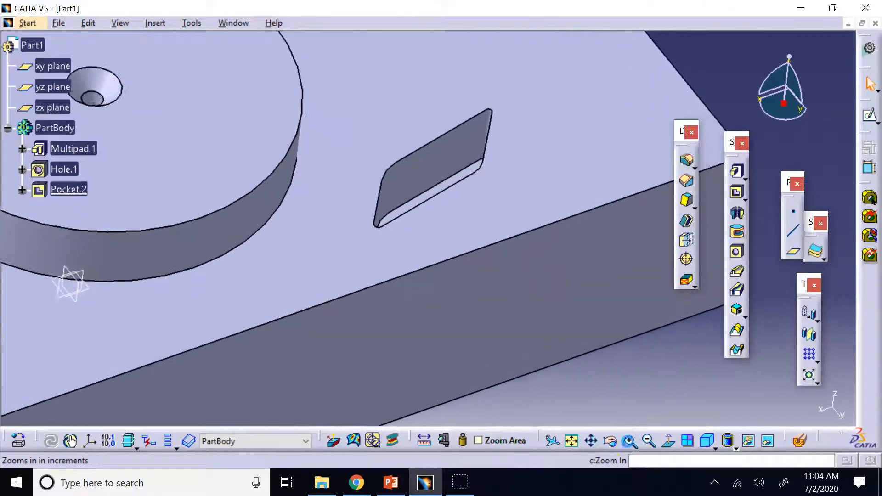
pyautogui.click(629, 441)
pyautogui.click(592, 441)
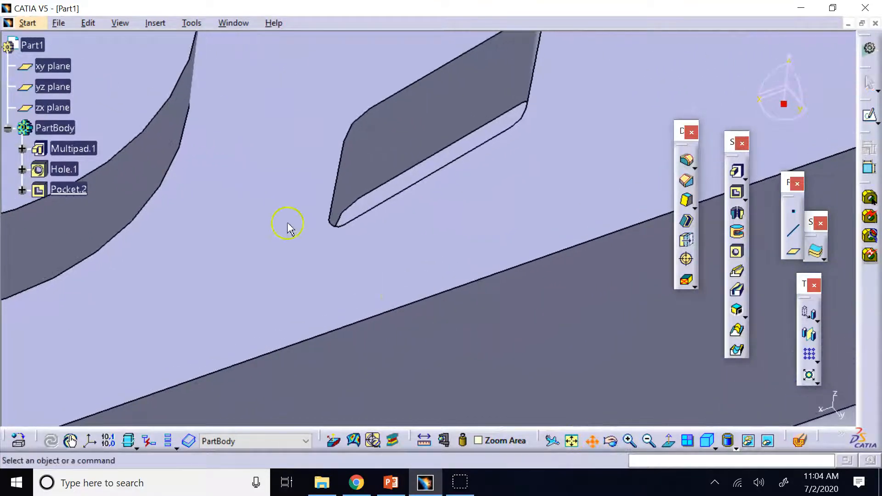
pyautogui.moveTo(288, 226); pyautogui.dragTo(808, 363)
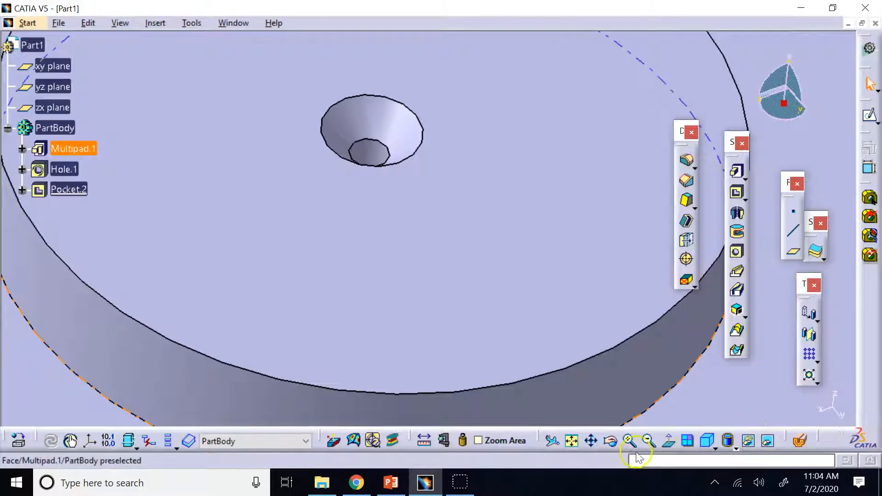
pyautogui.click(617, 447)
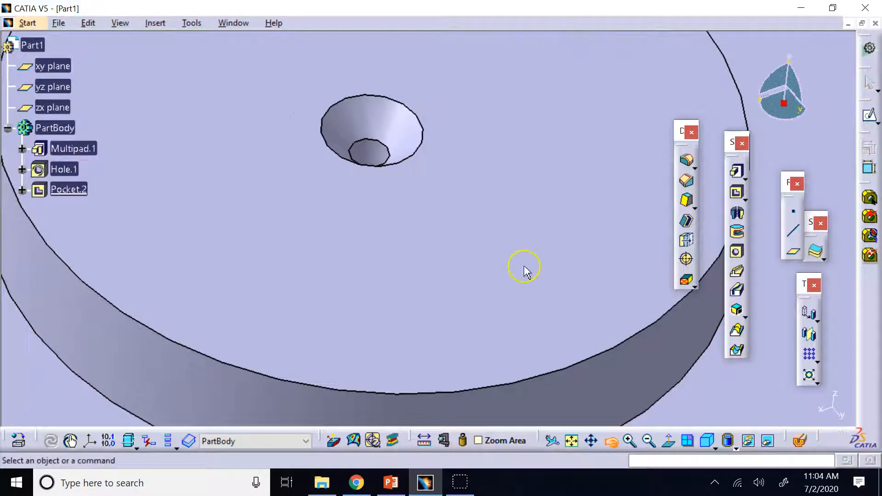
pyautogui.moveTo(516, 238); pyautogui.dragTo(427, 322)
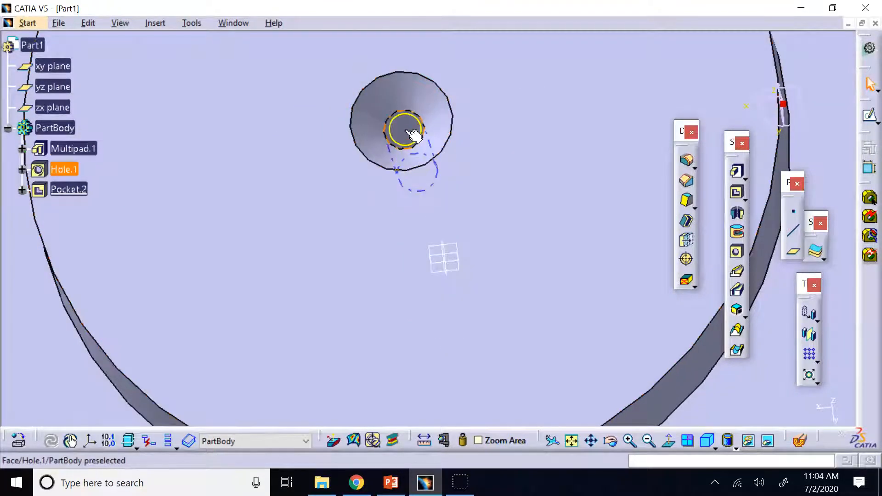
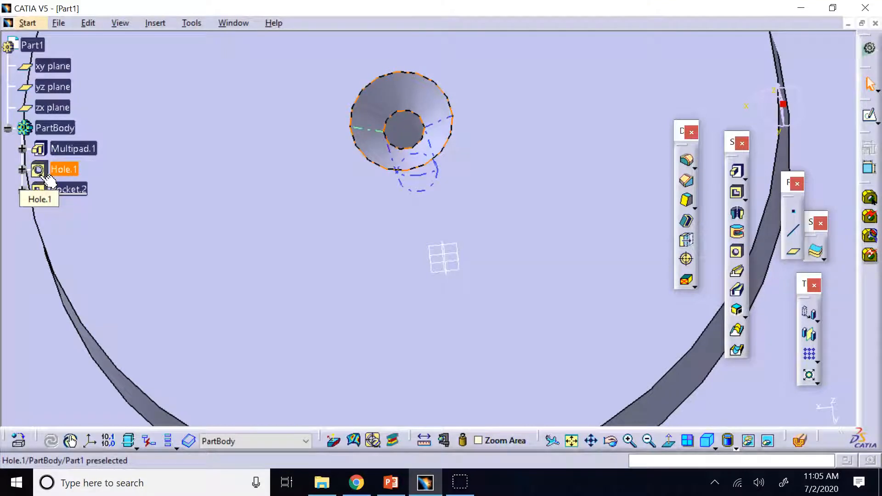
# Step: Remove the thread from the countersunk hole and apply the unthreaded definition
pyautogui.doubleClick(47, 177)
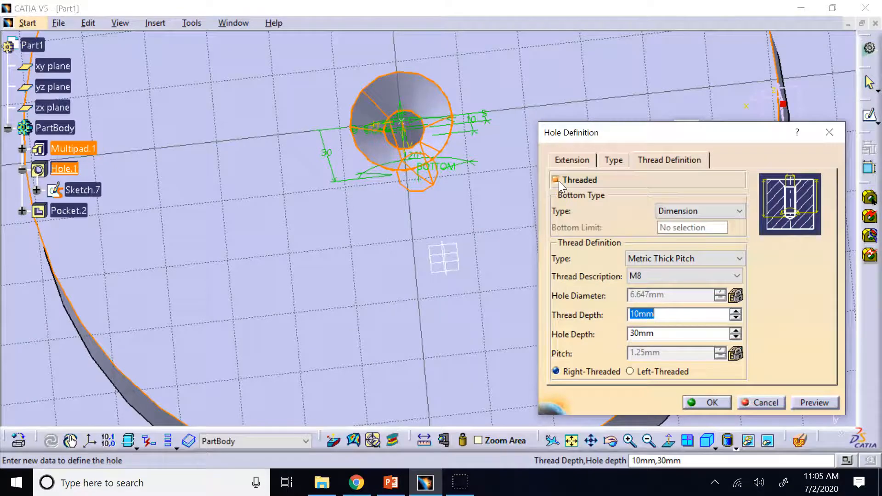
pyautogui.click(559, 181)
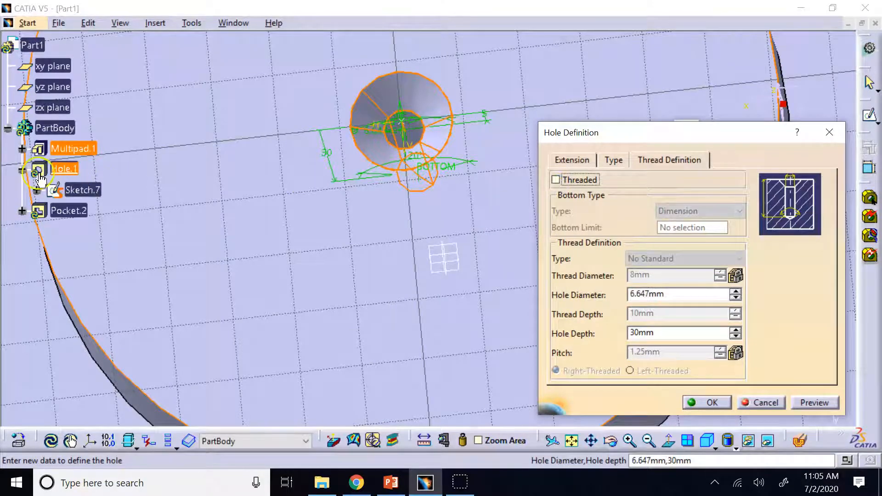
pyautogui.click(729, 398)
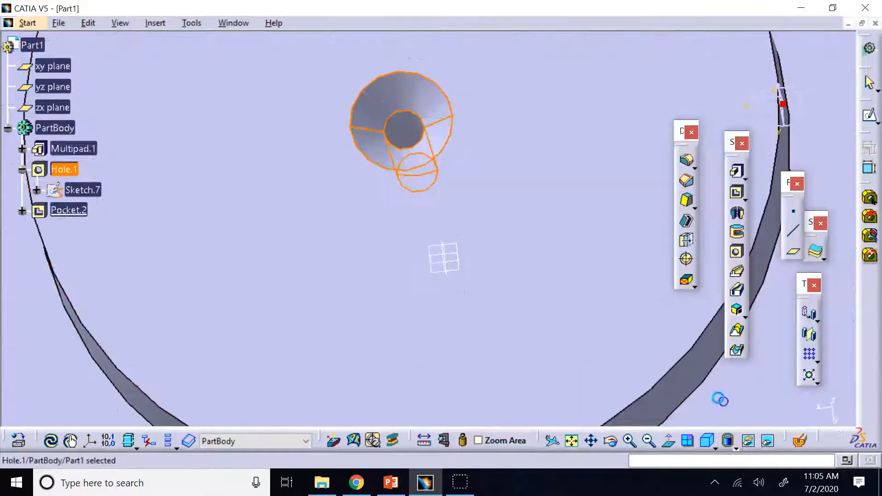
pyautogui.click(217, 223)
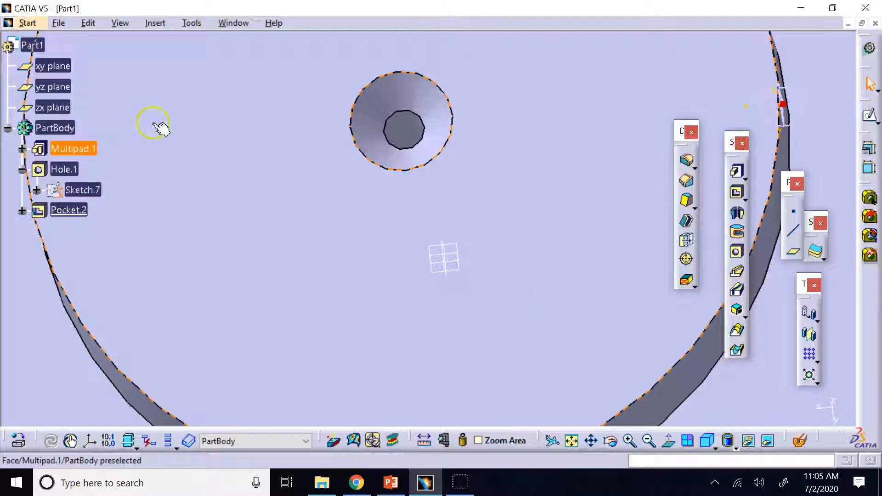
# Step: Reopen the hole's definition and switch its threading back on
pyautogui.doubleClick(46, 169)
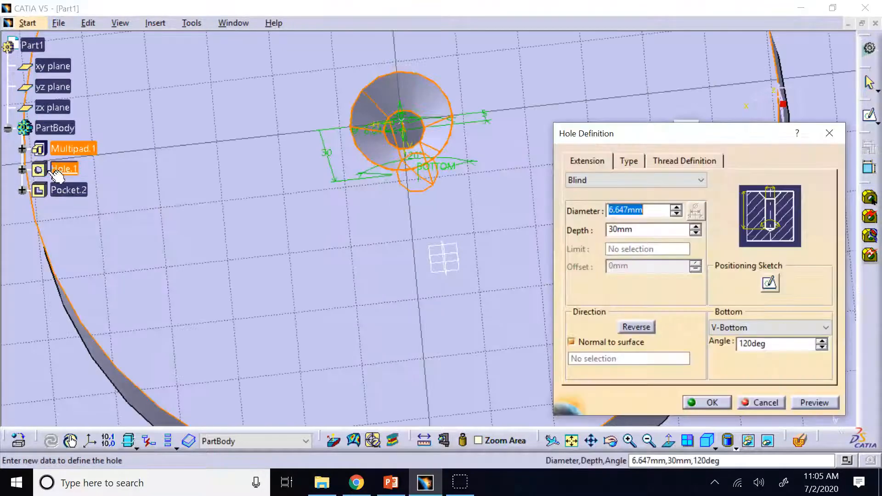
pyautogui.click(661, 162)
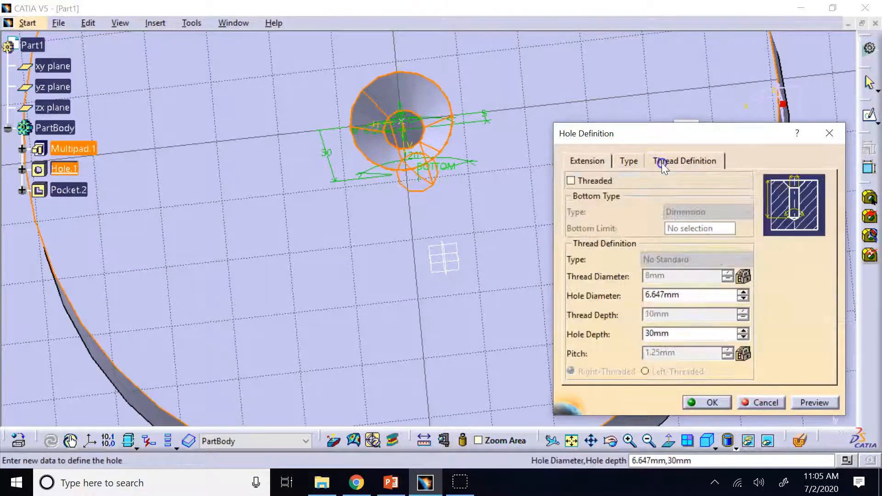
pyautogui.click(571, 181)
pyautogui.click(711, 403)
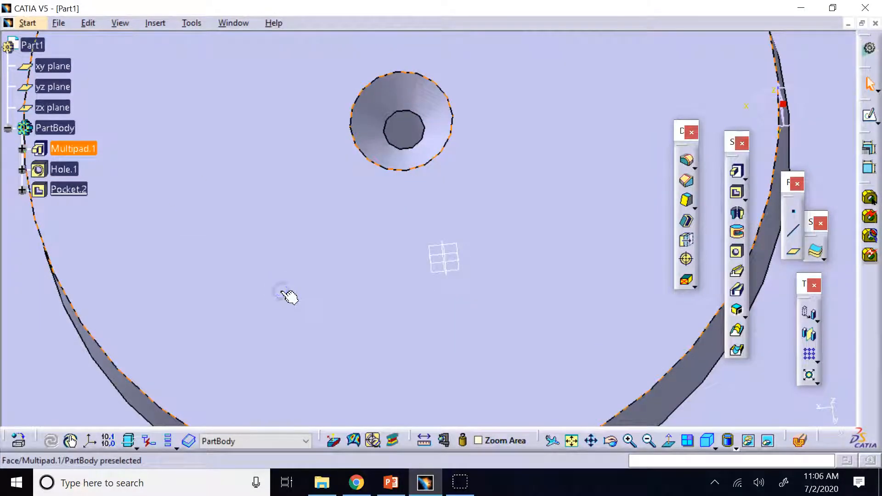
# Step: Pull out the toolbars crowded at the end of the docked row and close the unneeded ones, including Standard
pyautogui.click(656, 355)
pyautogui.click(656, 355)
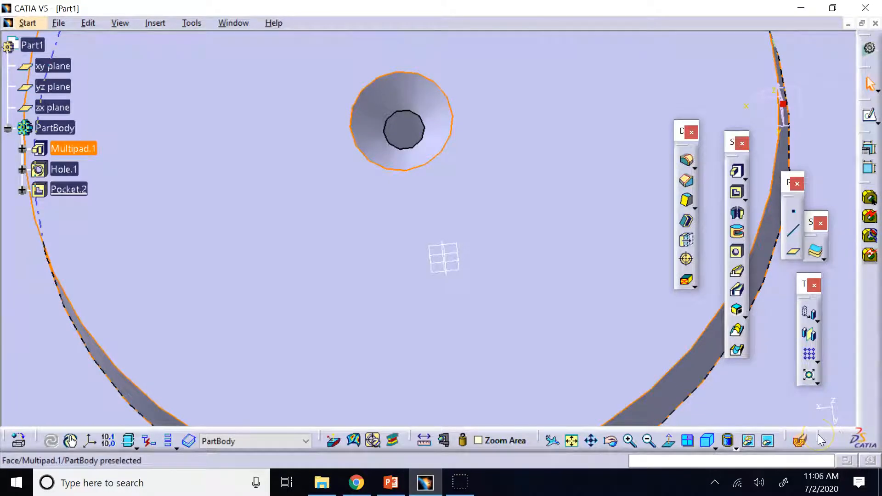
pyautogui.moveTo(818, 434); pyautogui.dragTo(639, 399)
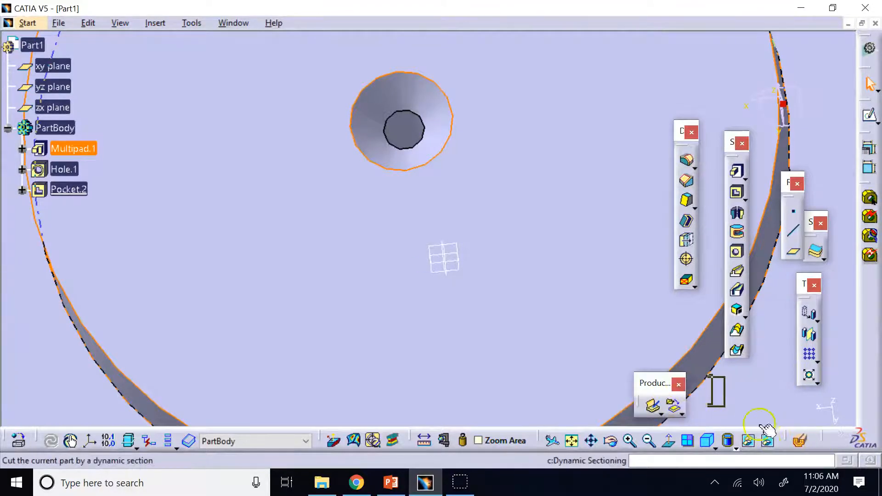
pyautogui.click(679, 384)
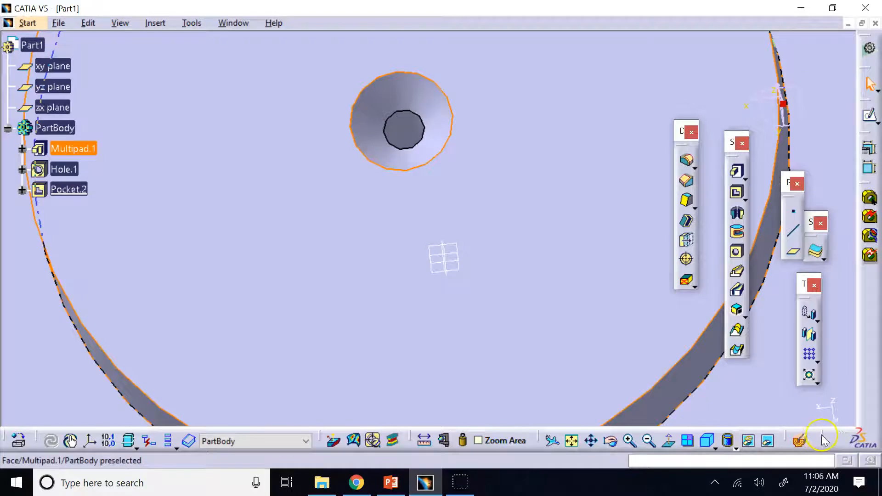
pyautogui.moveTo(820, 440); pyautogui.dragTo(771, 421)
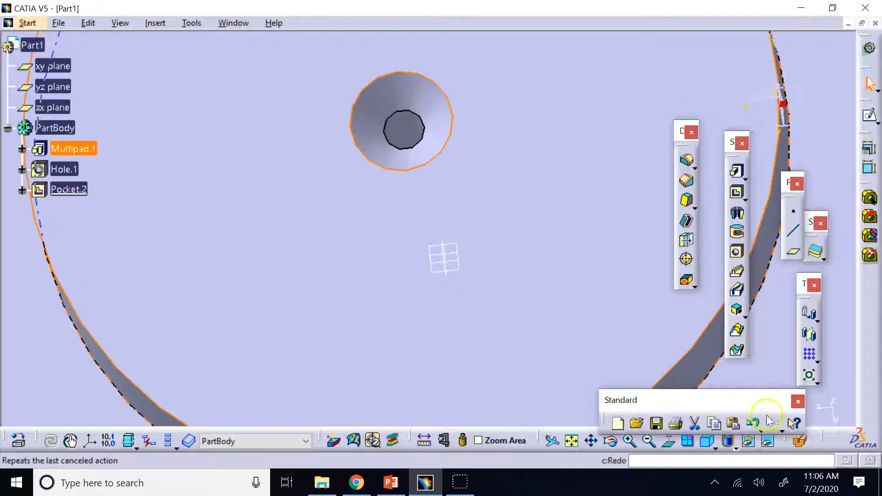
pyautogui.click(798, 401)
# Step: Float the Knowledge, camera and Analysis toolbars over the graphics area so their tools are accessible
pyautogui.moveTo(821, 442); pyautogui.dragTo(643, 390)
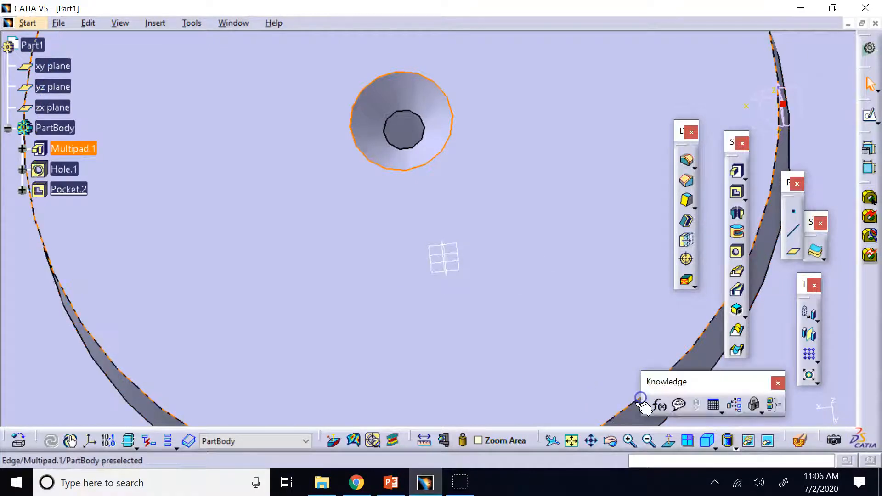
pyautogui.moveTo(831, 438); pyautogui.dragTo(611, 390)
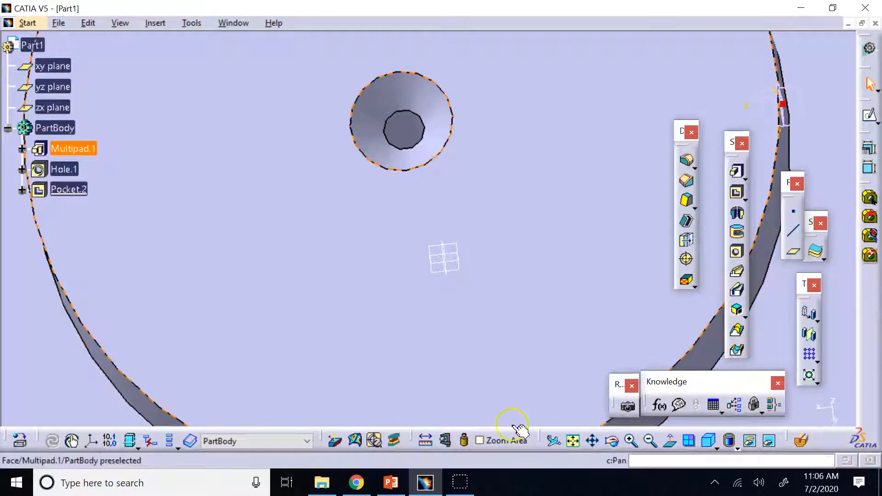
pyautogui.moveTo(323, 438); pyautogui.dragTo(489, 407)
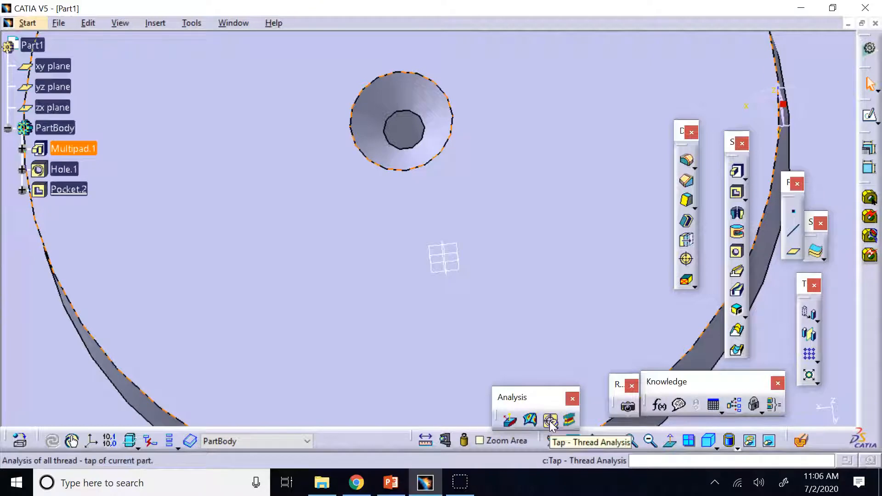
# Step: Run the Thread/Tap Analysis on the whole part in isometric view with symbolic geometry and numerical values shown, and close it
pyautogui.click(708, 440)
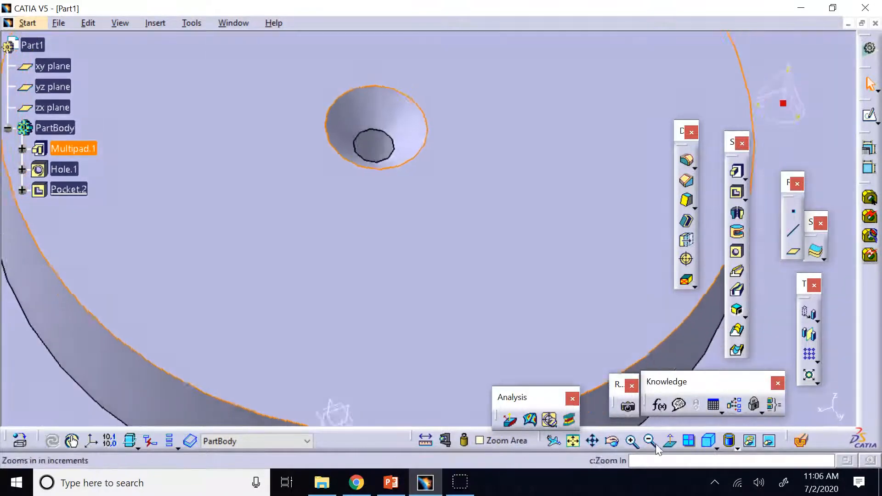
pyautogui.click(574, 441)
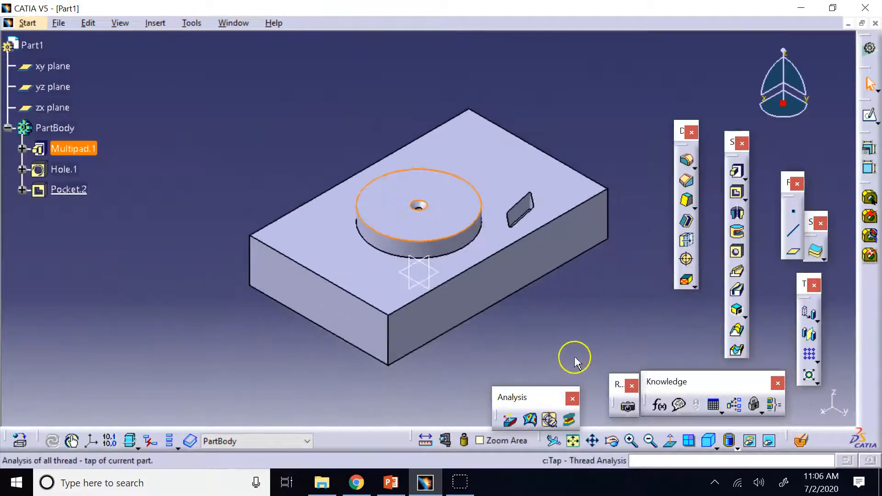
pyautogui.click(577, 333)
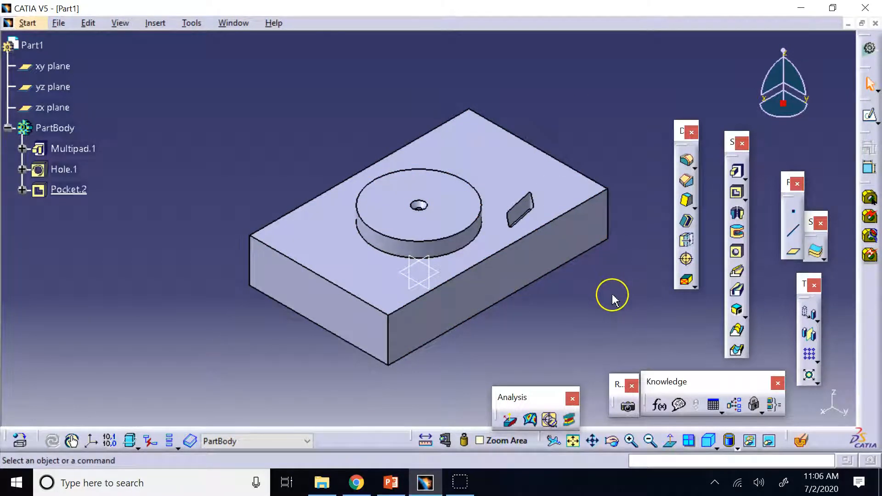
pyautogui.click(549, 420)
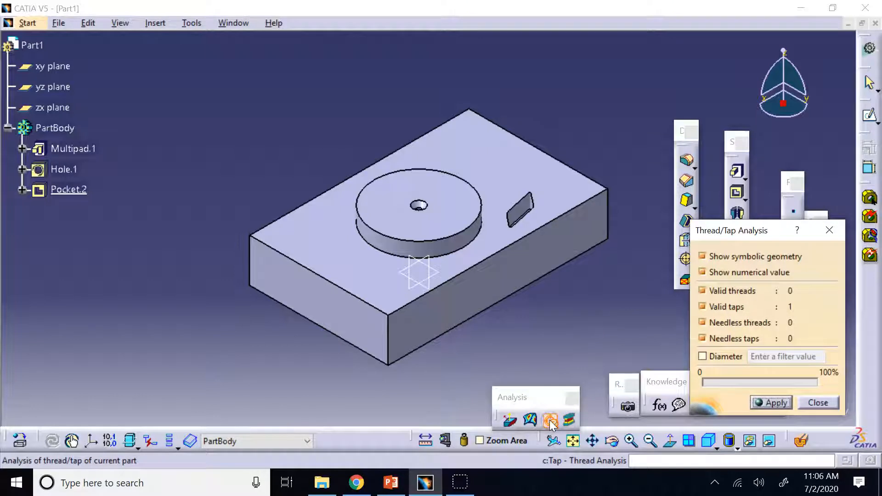
pyautogui.click(759, 261)
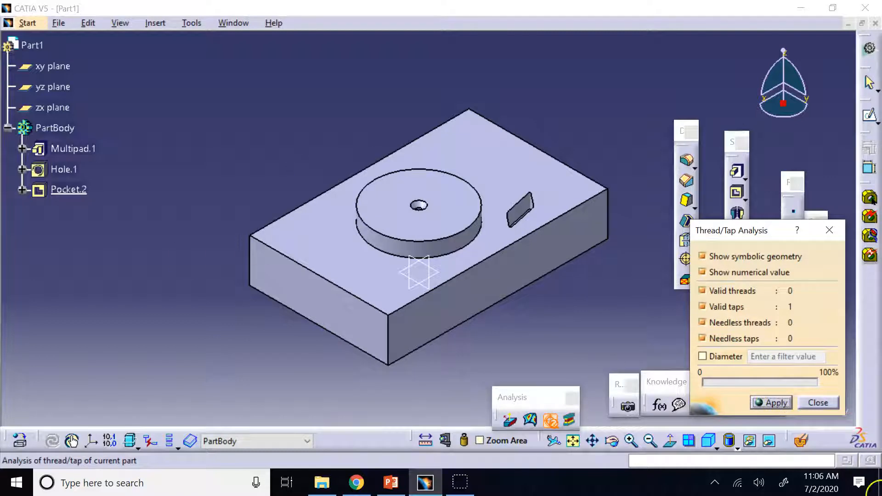
pyautogui.click(768, 403)
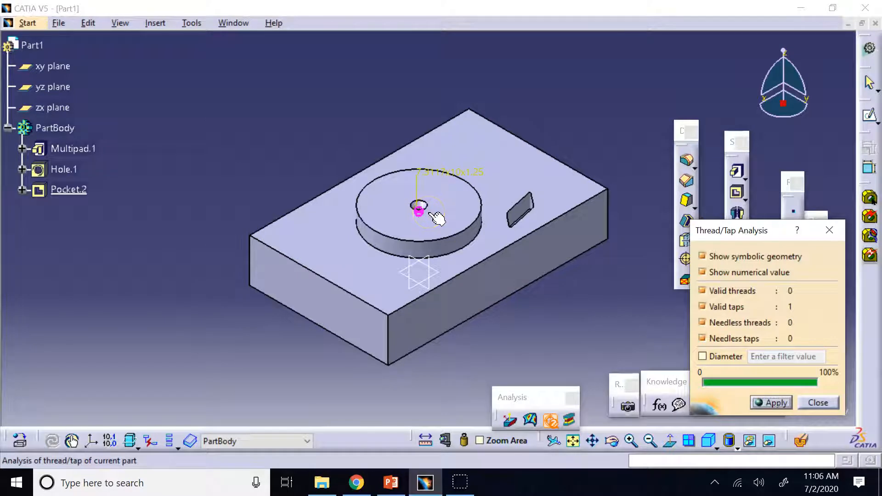
pyautogui.doubleClick(57, 170)
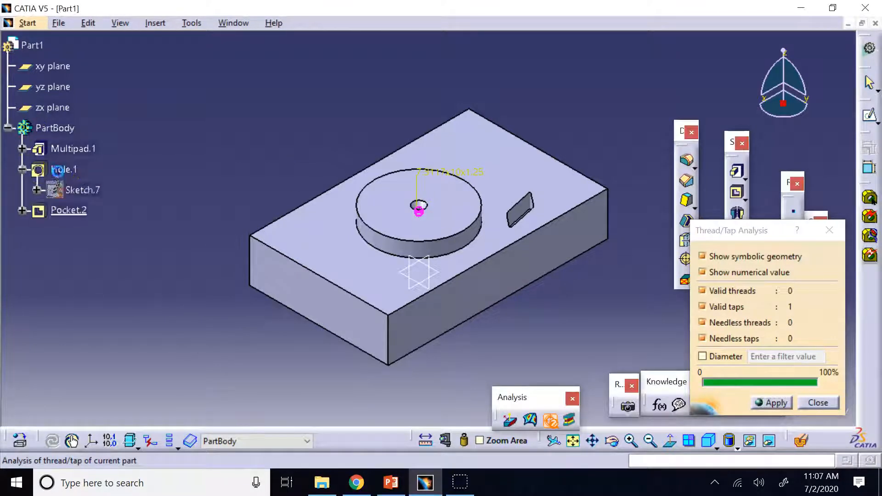
pyautogui.click(818, 403)
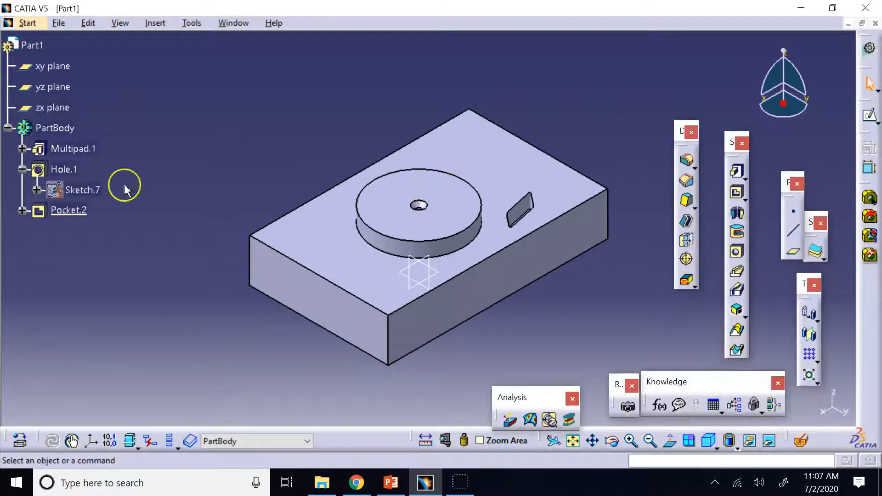
# Step: Set the countersunk hole's thread depth to 30 mm and apply the hole definition
pyautogui.doubleClick(64, 169)
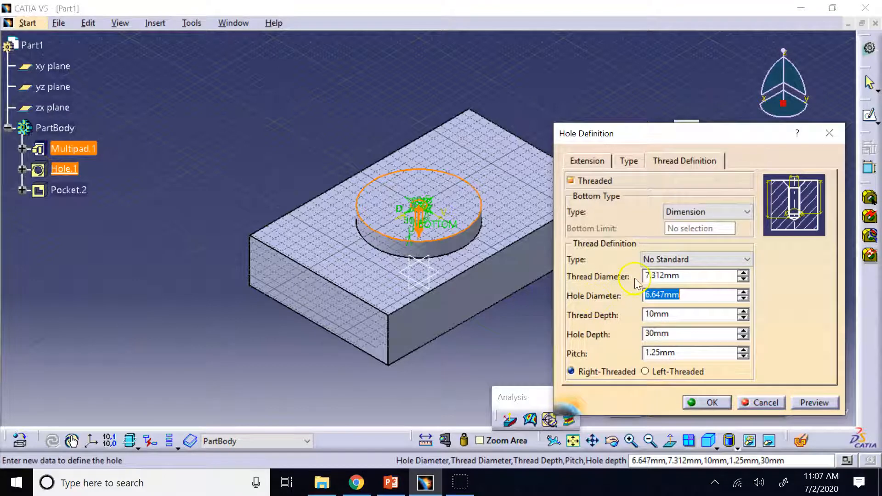
pyautogui.doubleClick(743, 311)
pyautogui.click(743, 311)
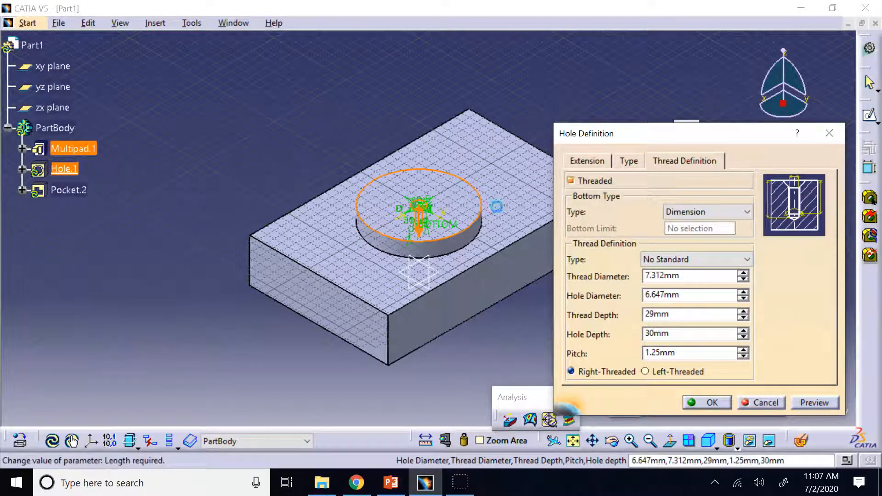
pyautogui.click(716, 402)
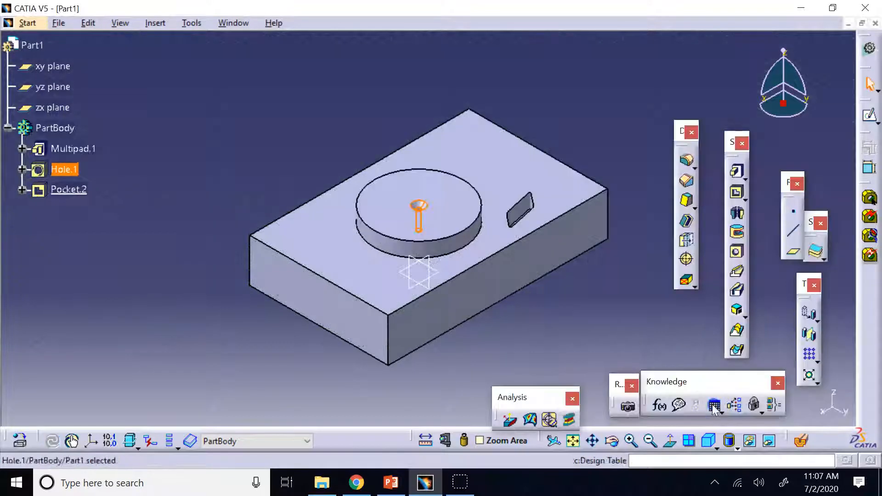
# Step: Repeat the Thread/Tap Analysis to check the hole's full-depth thread, and close it
pyautogui.click(550, 420)
pyautogui.click(772, 403)
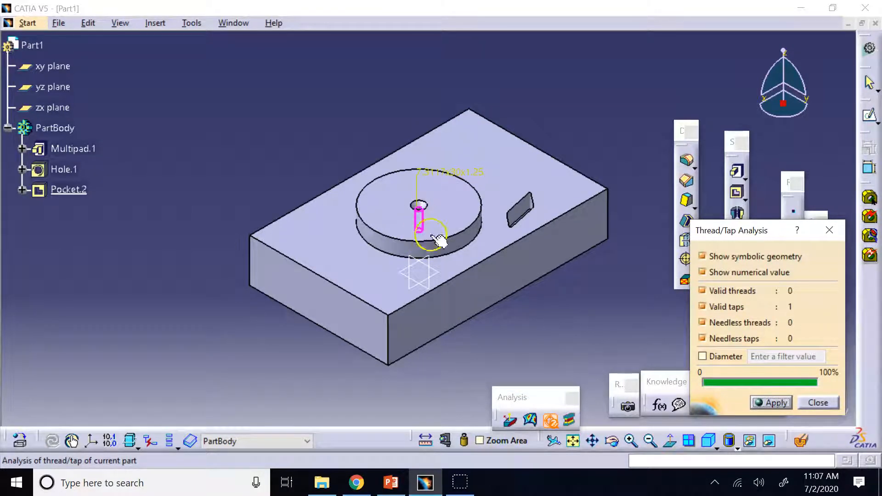
pyautogui.click(810, 402)
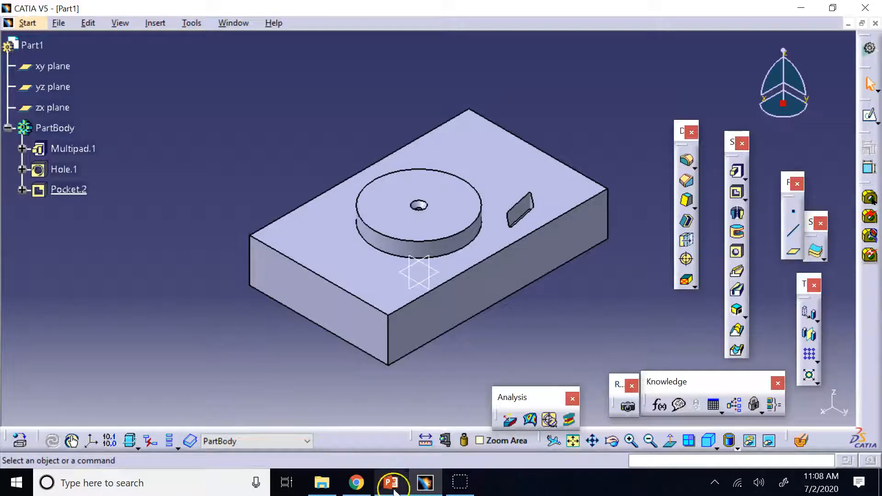
# Step: Review the hole's thread definition and extension settings, including its positioning sketch option, and cancel without changes
pyautogui.moveTo(396, 491)
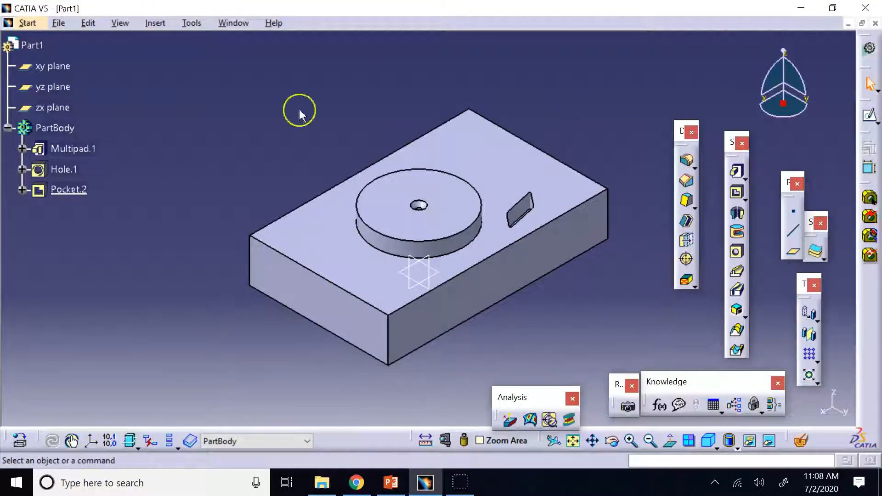
pyautogui.click(22, 169)
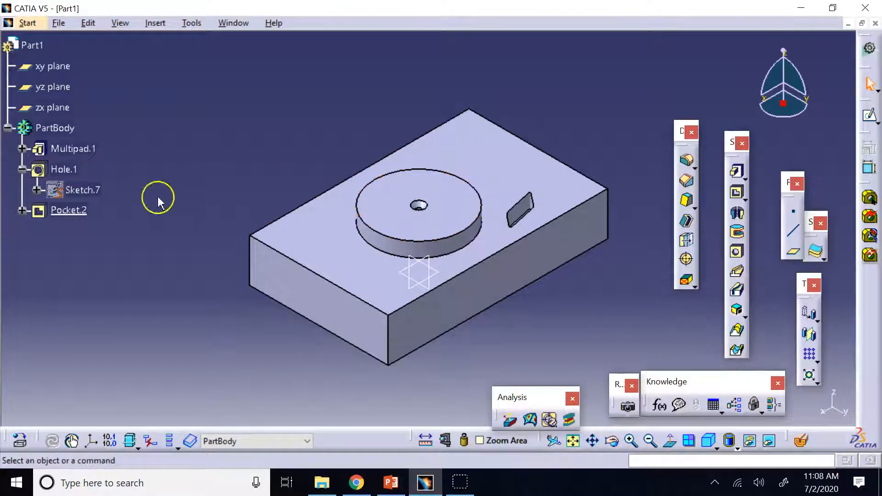
pyautogui.doubleClick(64, 170)
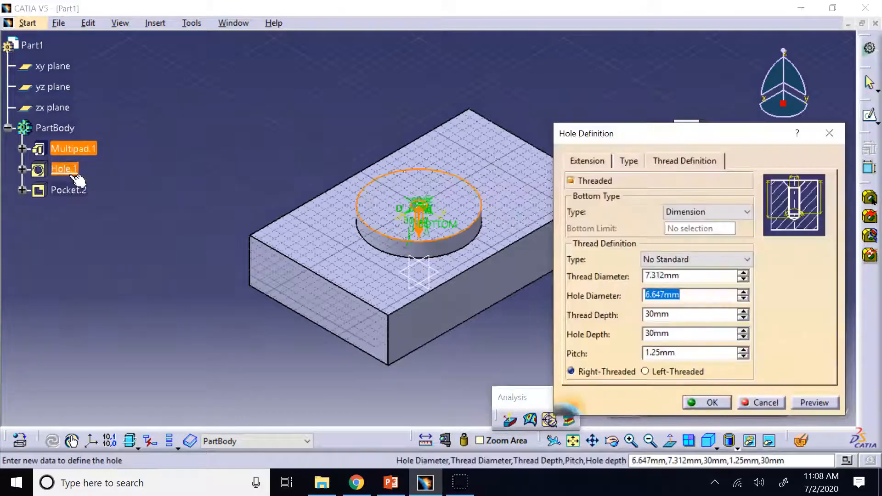
pyautogui.click(681, 162)
pyautogui.click(593, 162)
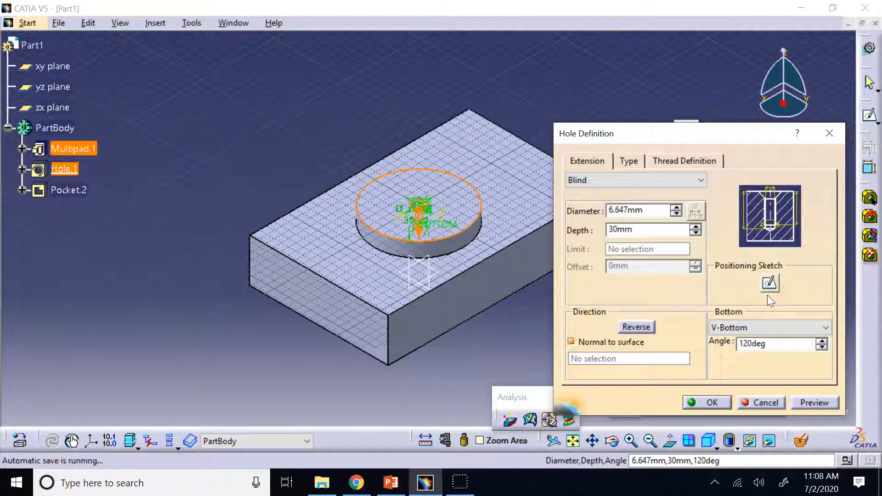
pyautogui.click(755, 407)
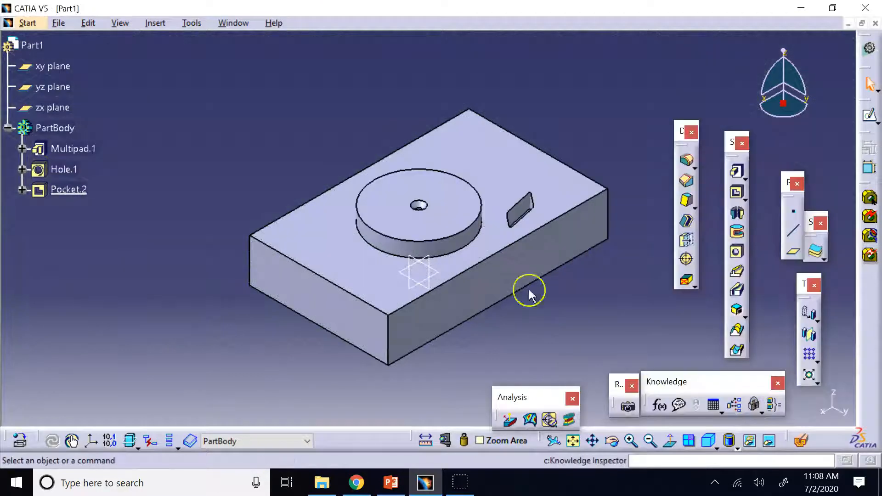
# Step: Edit the hole's positioning sketch, move its point off-centre to about 25 mm above the horizontal axis, and leave the sketch
pyautogui.click(23, 170)
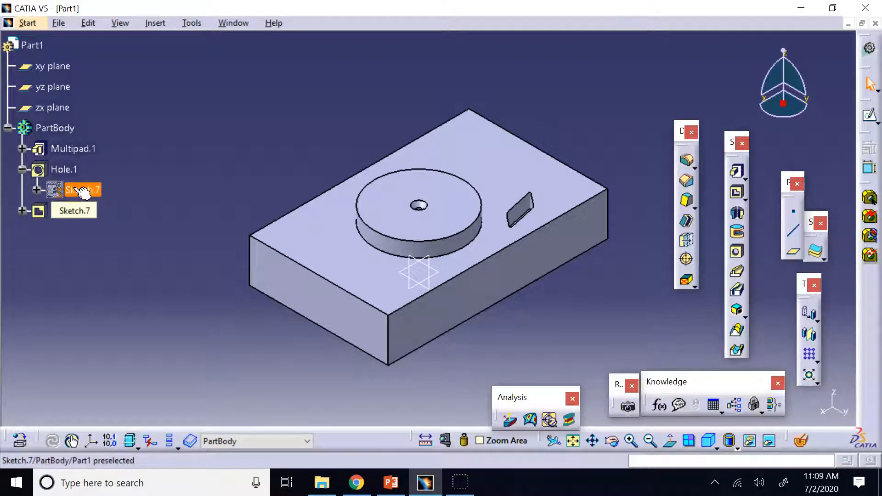
pyautogui.doubleClick(84, 191)
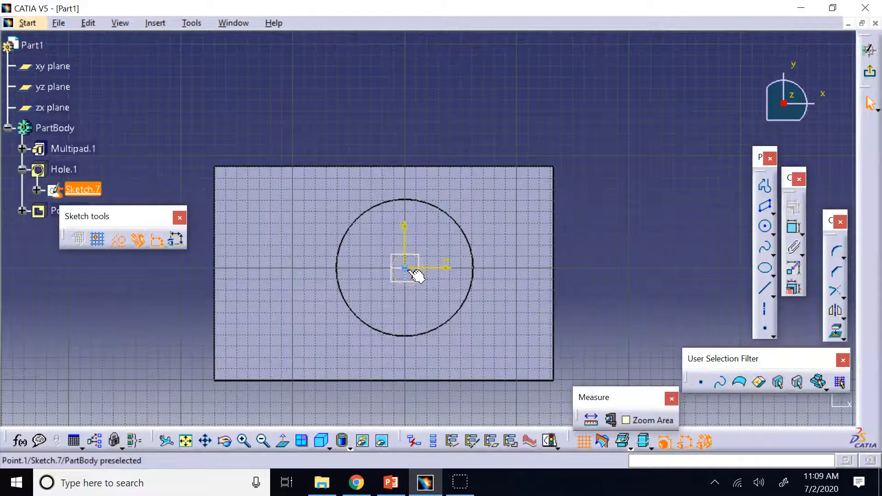
pyautogui.moveTo(405, 269); pyautogui.dragTo(435, 242)
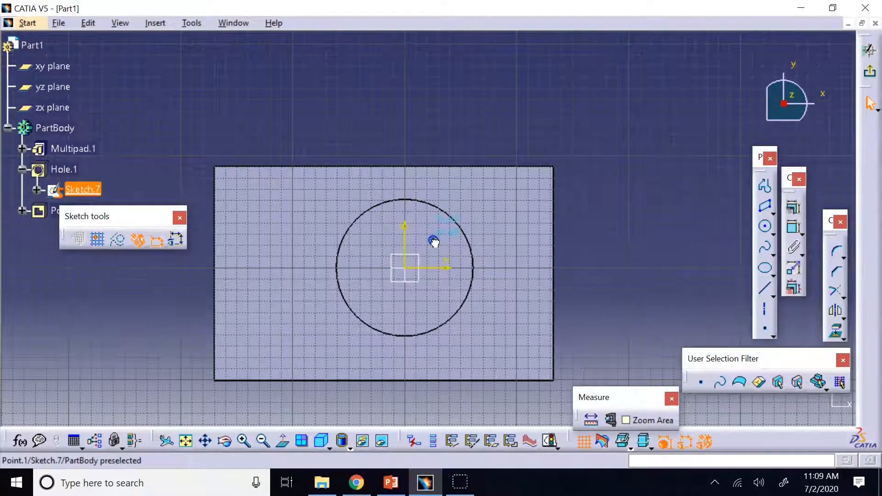
pyautogui.click(869, 71)
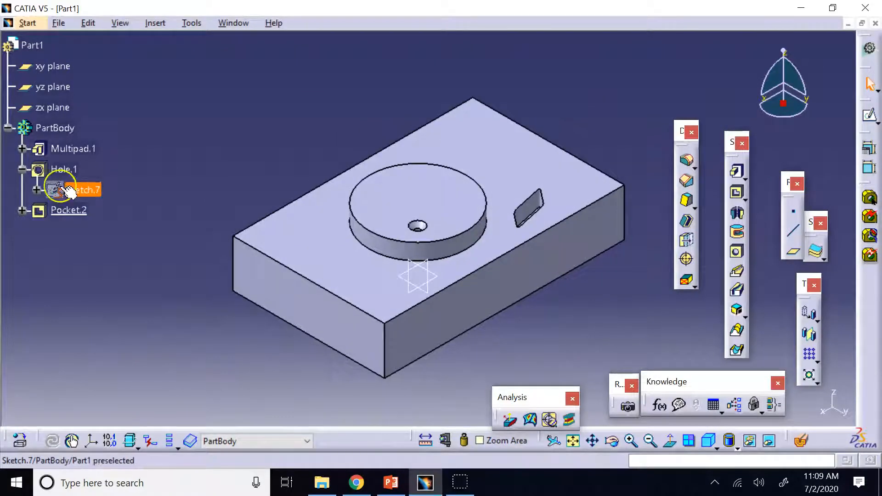
# Step: Reopen the hole's positioning sketch and constrain its point 20 mm above the horizontal axis
pyautogui.doubleClick(85, 189)
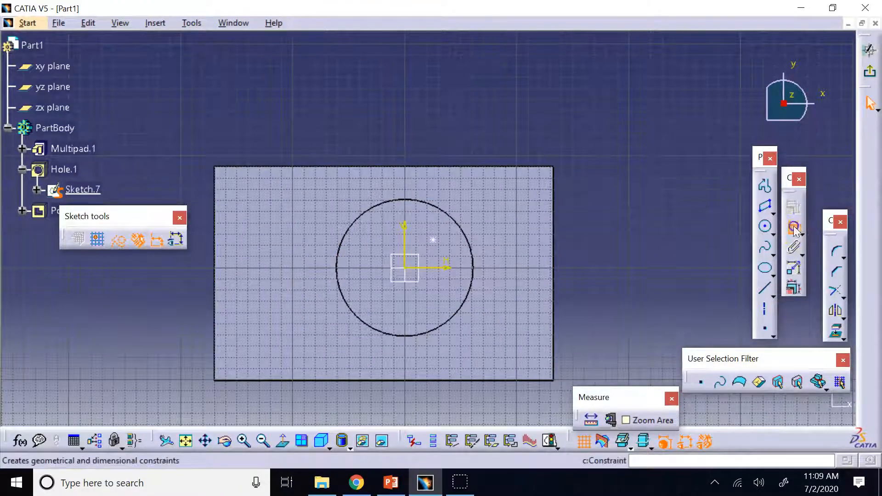
pyautogui.click(795, 229)
pyautogui.click(434, 241)
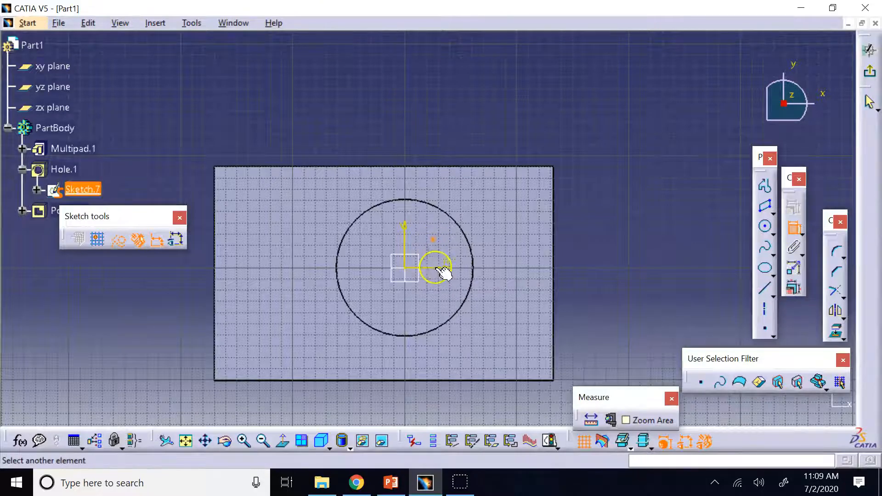
pyautogui.click(447, 268)
pyautogui.click(615, 264)
pyautogui.doubleClick(615, 258)
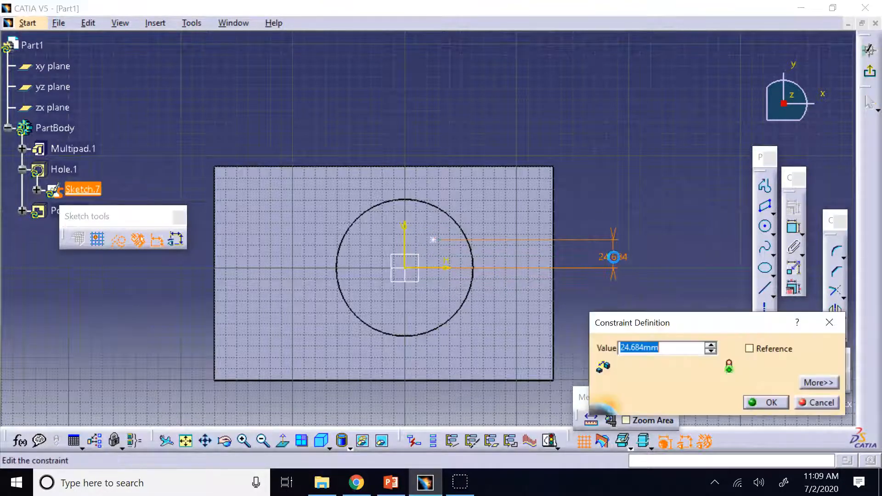
pyautogui.write('20')
pyautogui.press('Return')
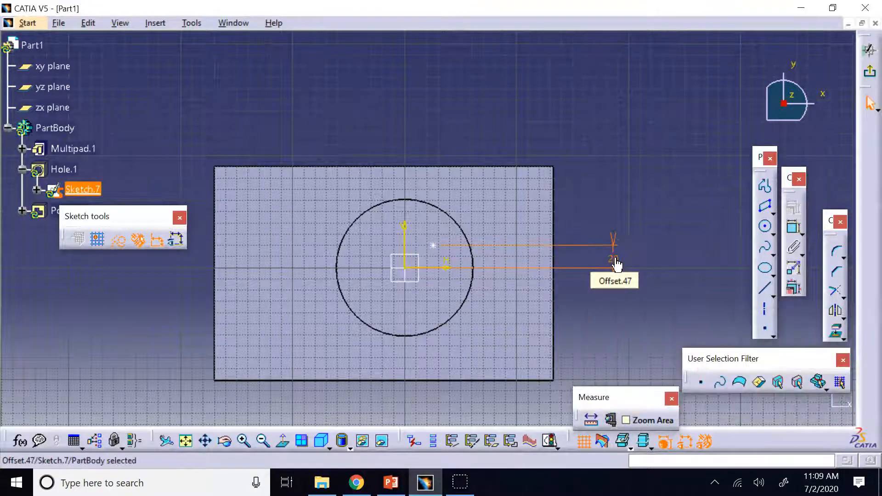
# Step: Constrain the hole's positioning point 35 mm from the vertical axis, and leave the sketch
pyautogui.click(798, 221)
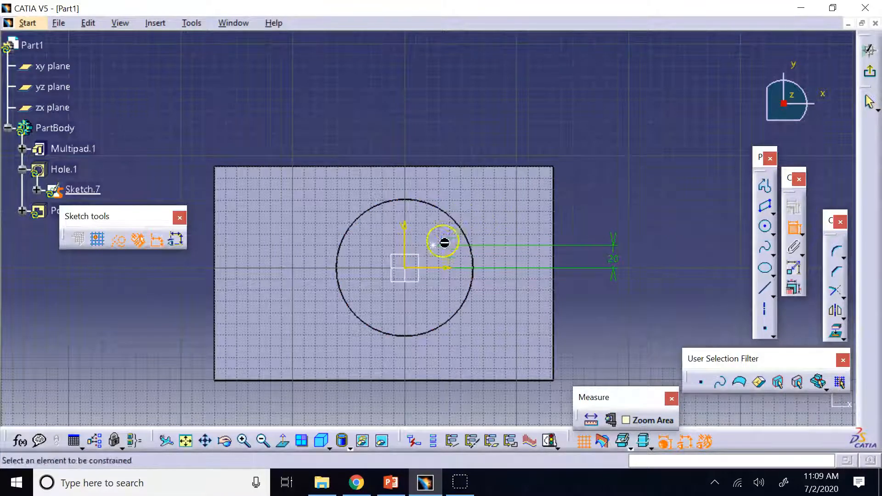
pyautogui.click(433, 246)
pyautogui.click(404, 235)
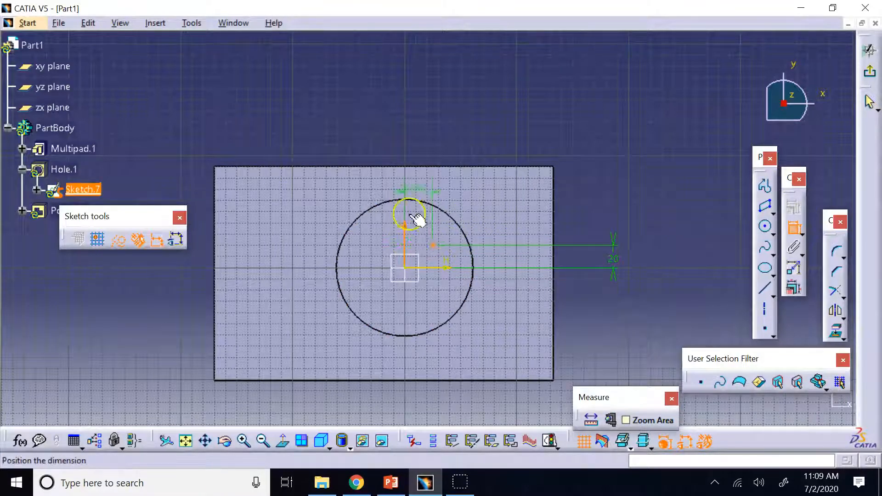
pyautogui.click(415, 126)
pyautogui.doubleClick(416, 125)
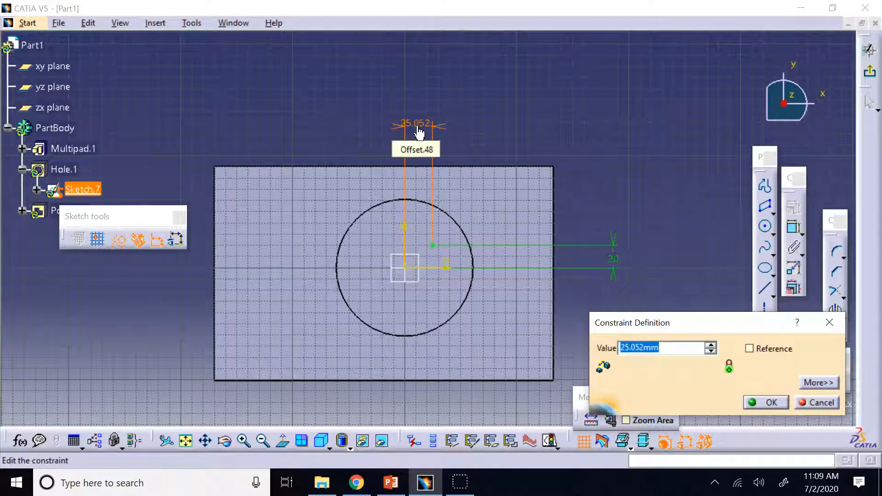
pyautogui.write('35')
pyautogui.press('Return')
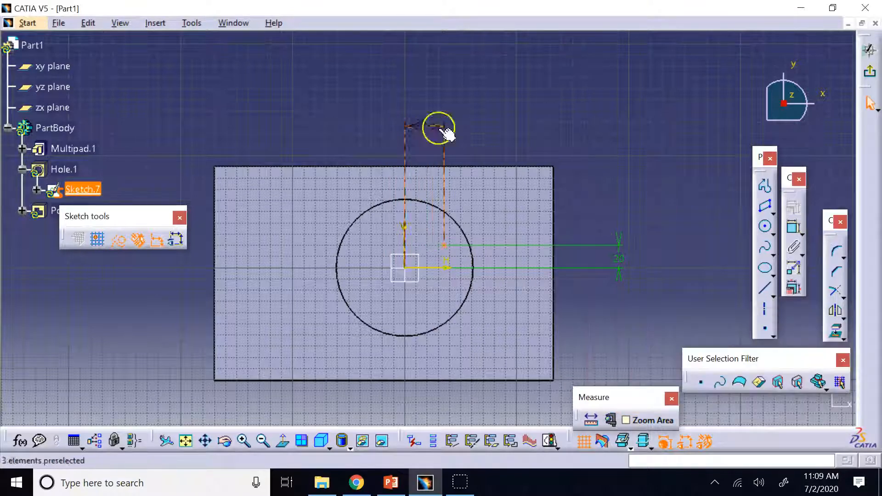
pyautogui.click(871, 77)
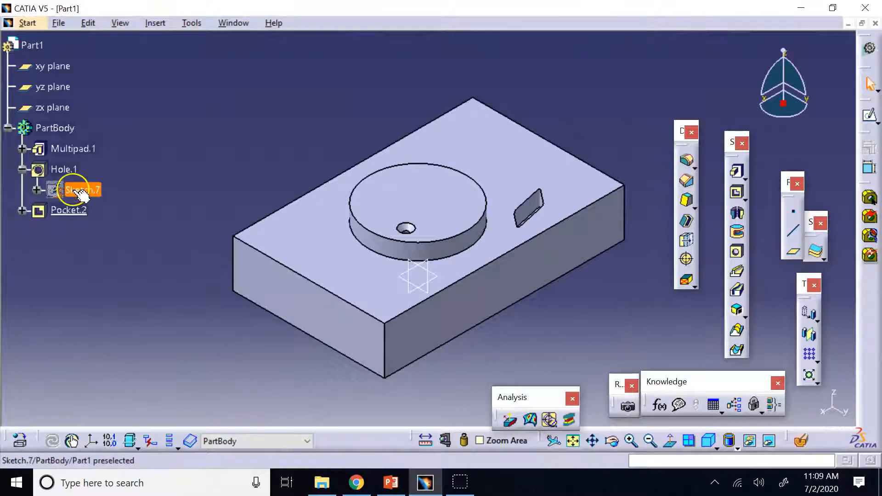
pyautogui.click(22, 170)
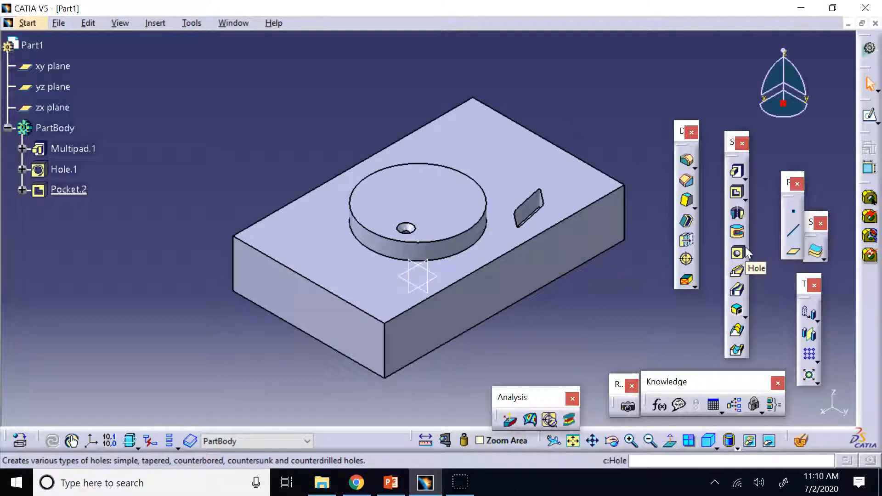
# Step: Delete the multi-pad, hole and pocket from the part body, together with their children and aggregated elements
pyautogui.click(739, 273)
pyautogui.click(736, 293)
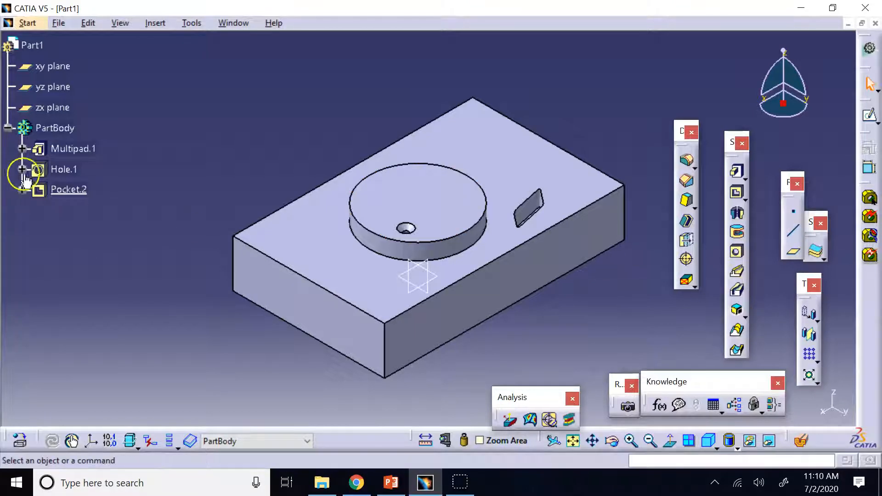
pyautogui.click(54, 143)
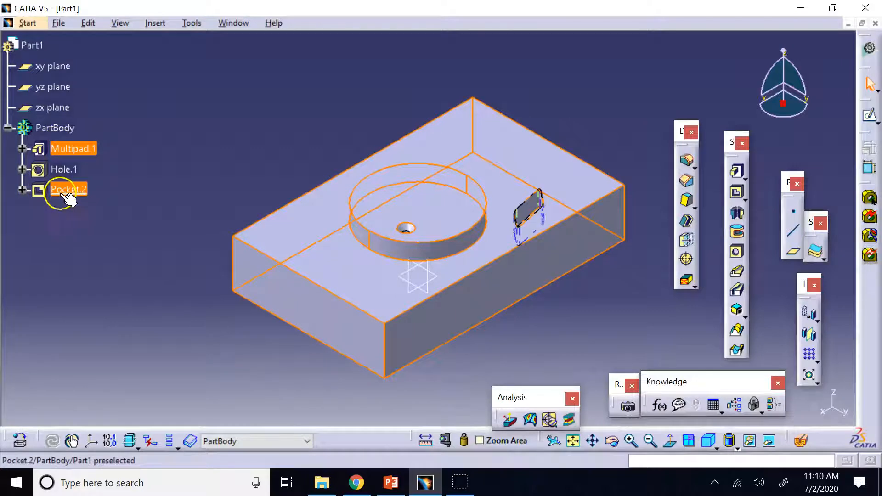
pyautogui.rightClick(60, 193)
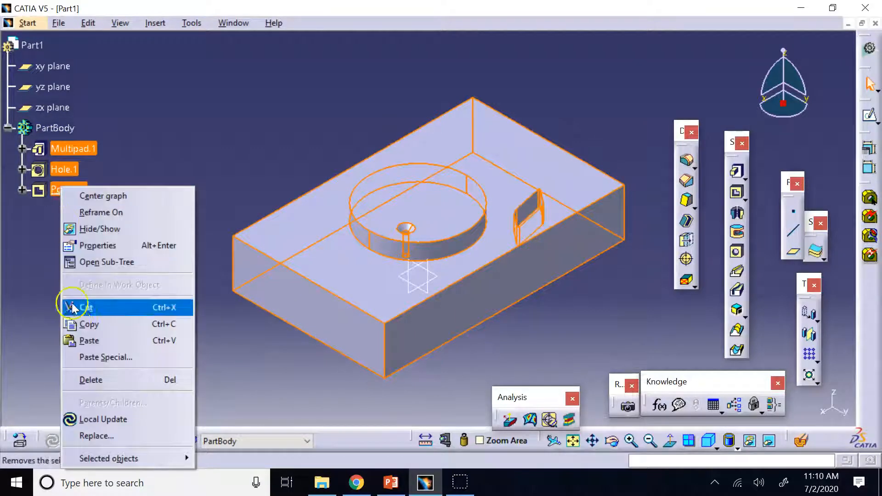
pyautogui.click(90, 379)
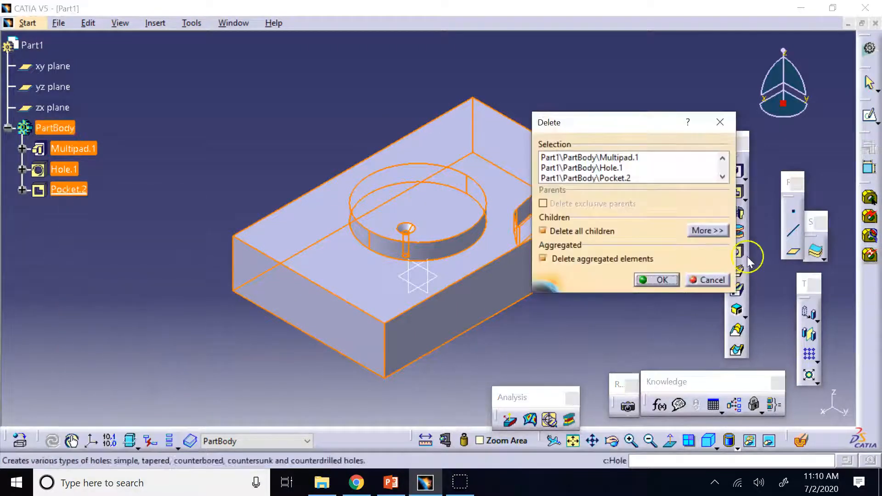
pyautogui.click(657, 279)
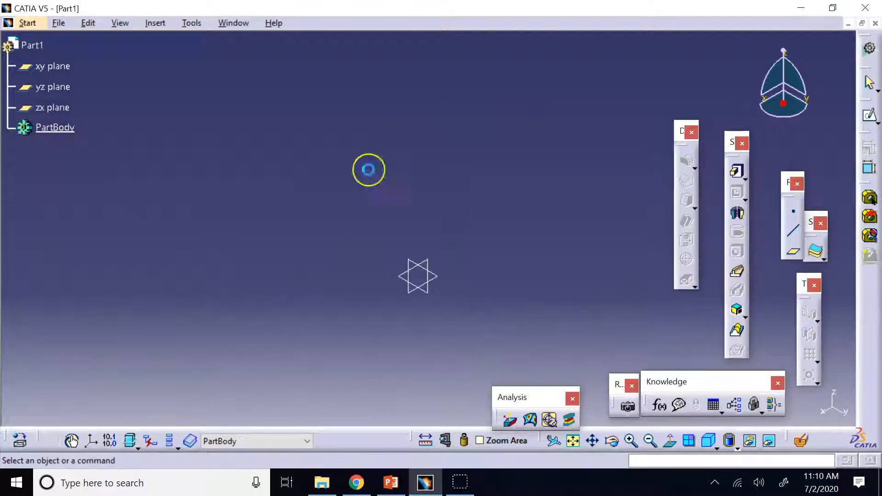
# Step: Review the Rib definition's profile, center curve and profile control inputs, and cancel without creating a rib
pyautogui.click(737, 272)
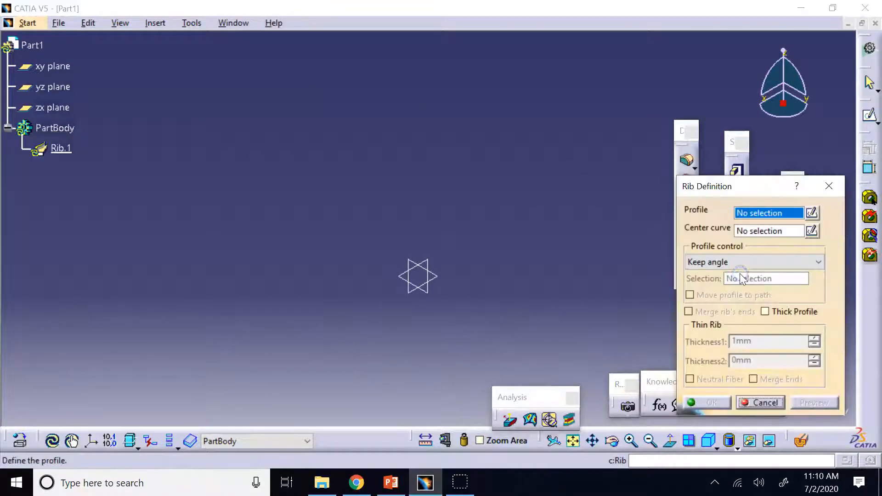
pyautogui.click(761, 403)
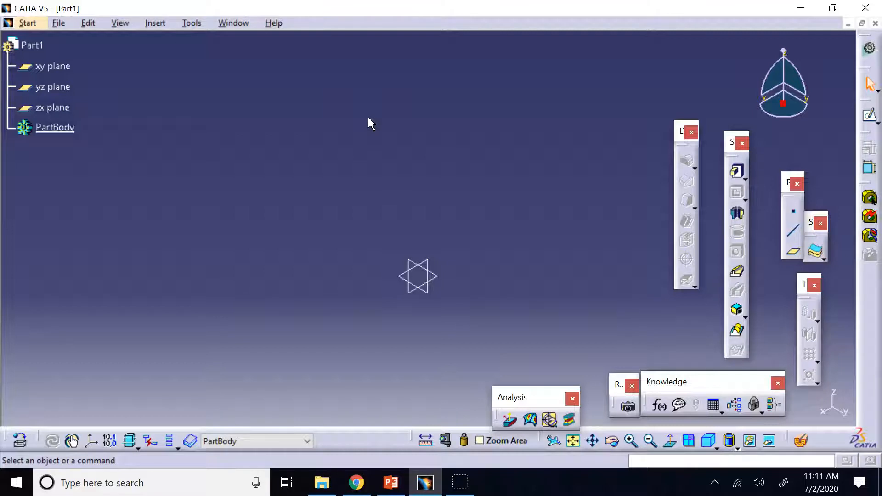
# Step: On the yz plane, sketch an open three-line path from about 196 mm along the horizontal axis to the origin, up, and horizontally away
pyautogui.click(437, 296)
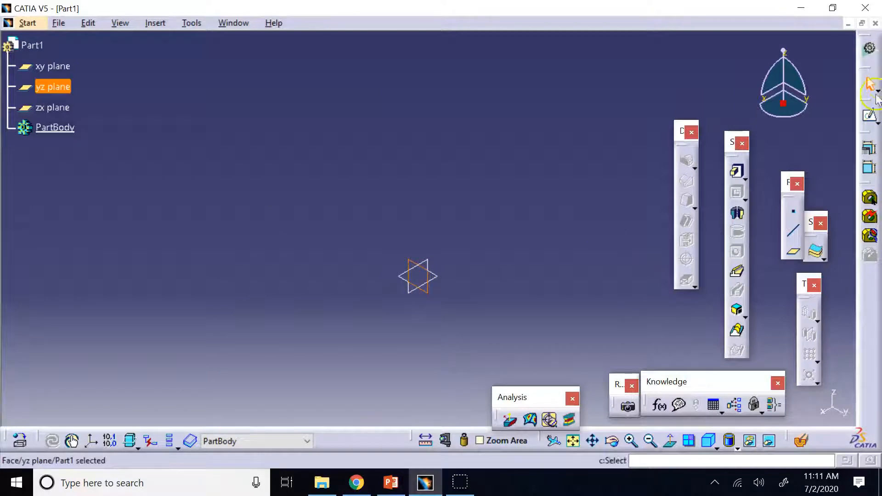
pyautogui.click(870, 115)
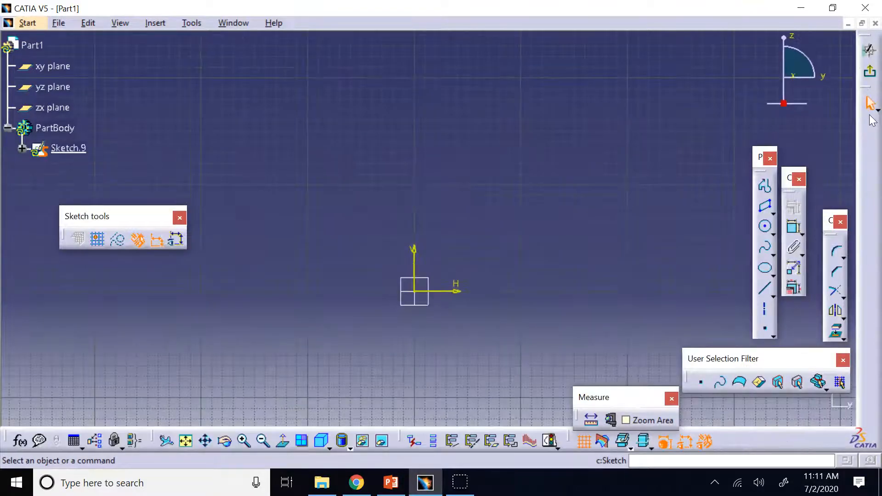
pyautogui.click(767, 191)
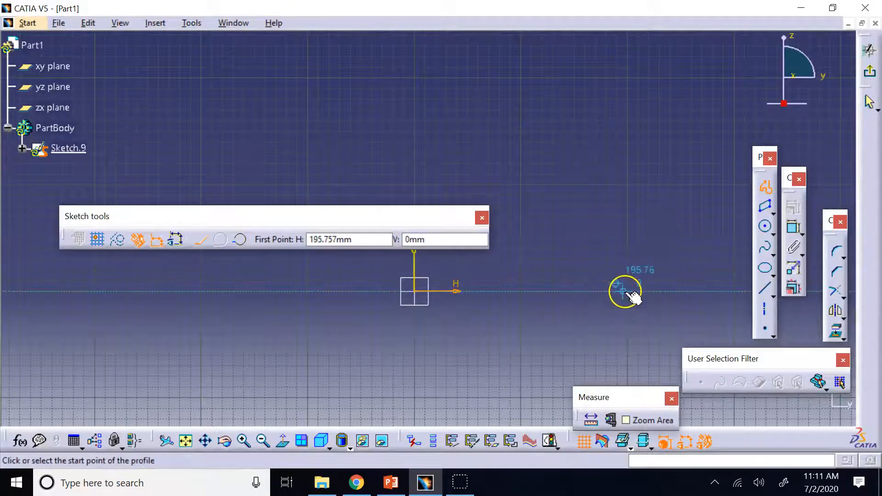
pyautogui.click(625, 290)
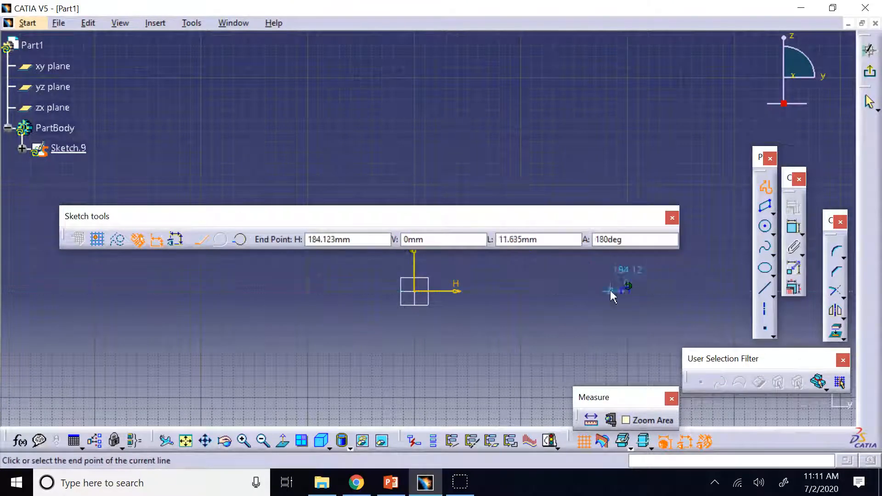
pyautogui.click(418, 293)
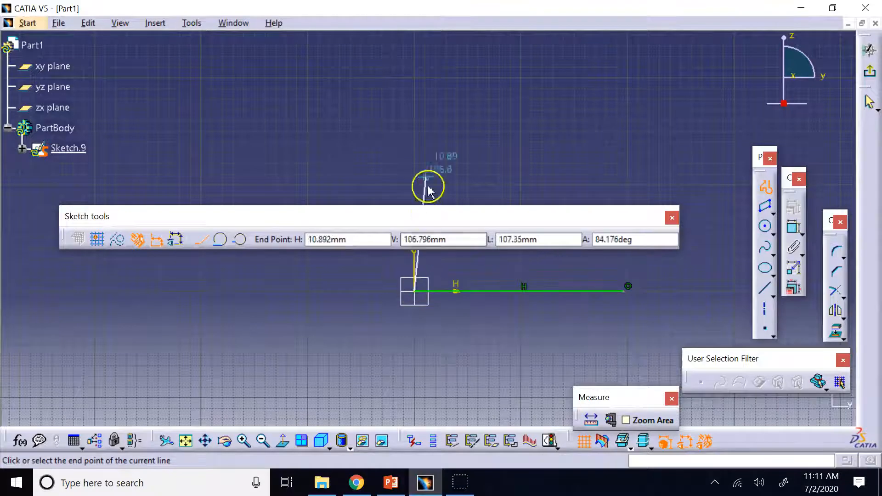
pyautogui.click(414, 115)
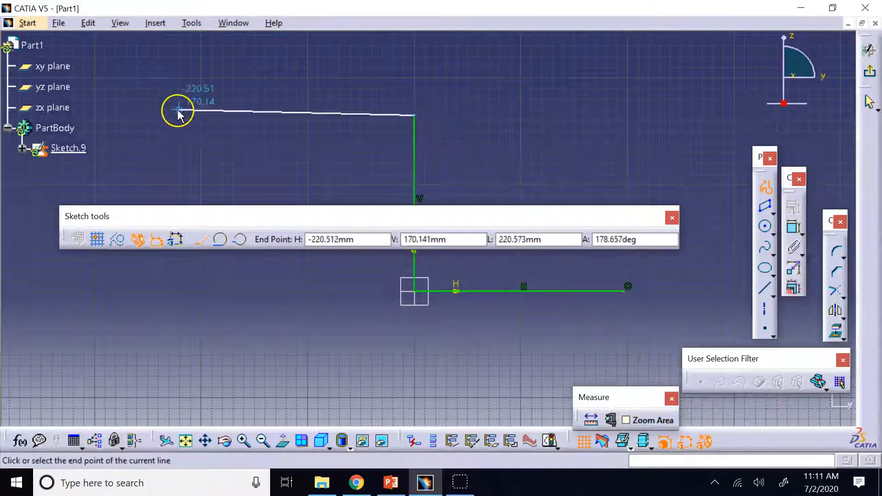
pyautogui.doubleClick(137, 115)
pyautogui.click(704, 126)
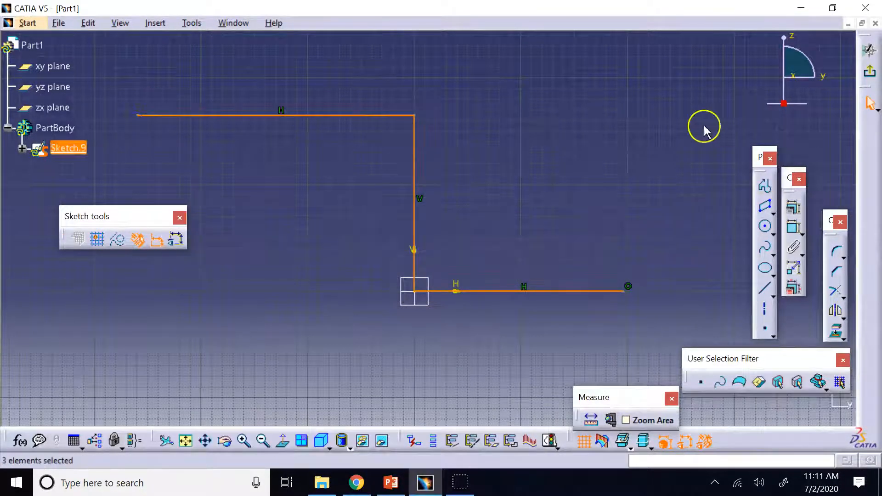
pyautogui.click(750, 269)
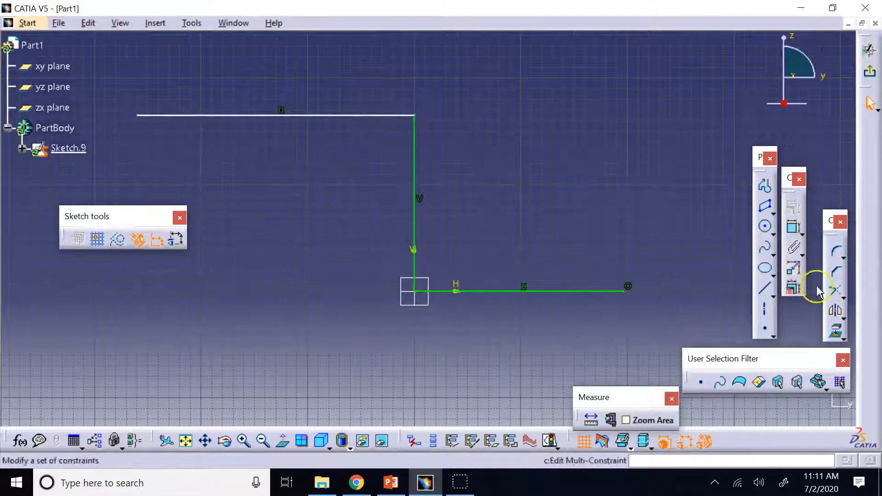
# Step: Round the path's upper corner with a radius of about 42.5 mm and its lower corner with about 50 mm
pyautogui.click(835, 252)
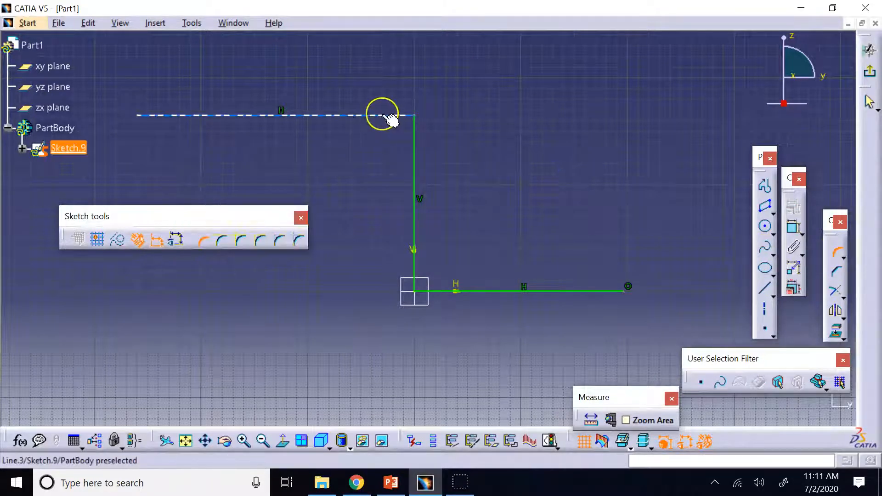
pyautogui.click(385, 115)
pyautogui.click(415, 139)
pyautogui.click(404, 131)
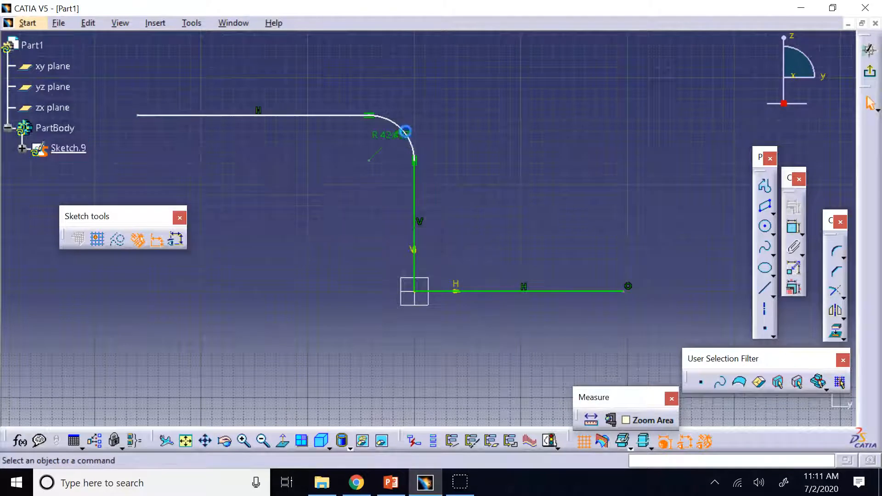
pyautogui.click(835, 252)
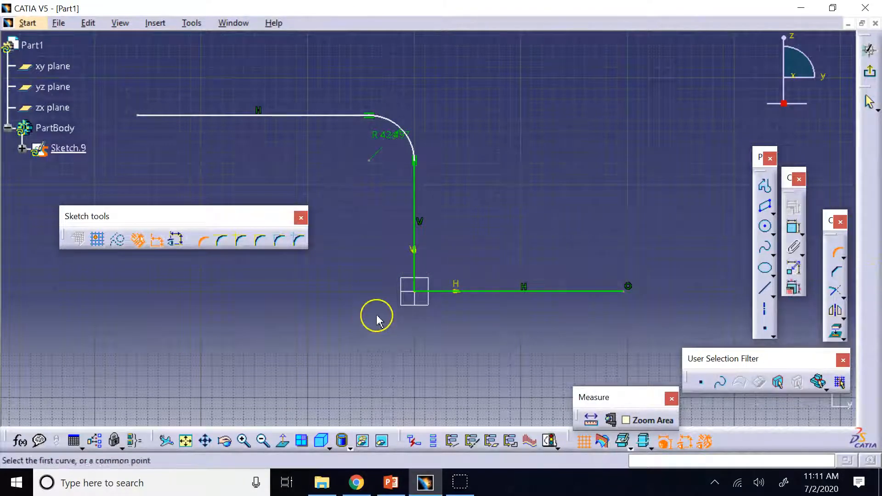
pyautogui.click(458, 290)
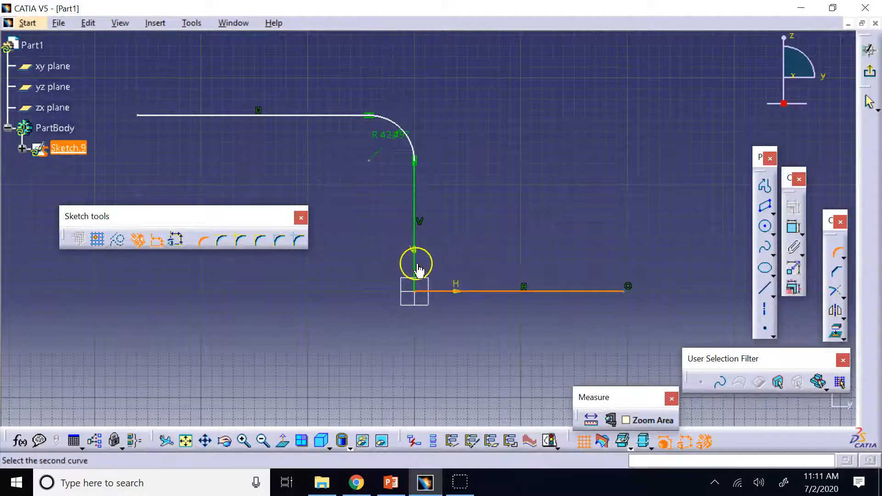
pyautogui.click(414, 262)
pyautogui.click(439, 276)
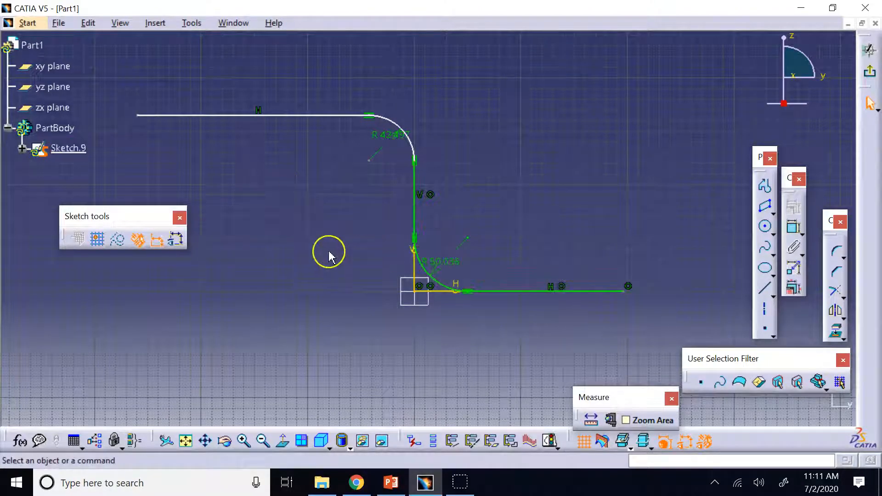
# Step: Leave the path sketch and deselect it in the part
pyautogui.click(870, 50)
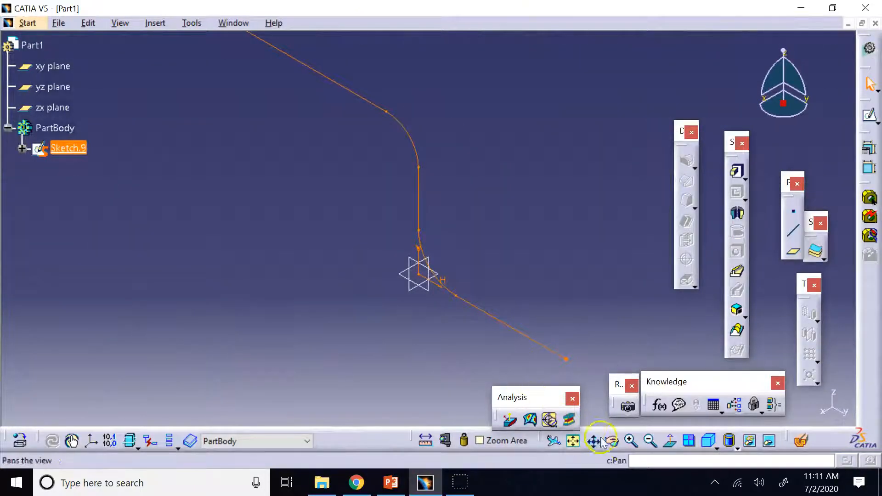
pyautogui.click(651, 441)
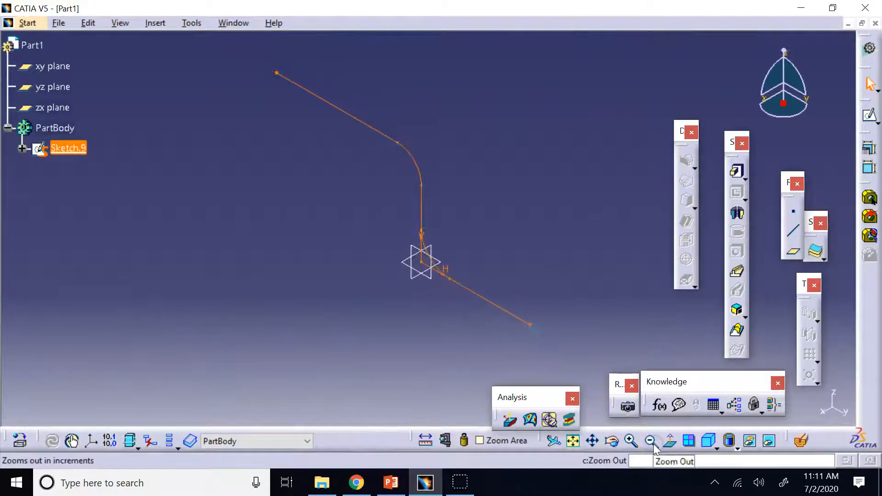
pyautogui.click(524, 248)
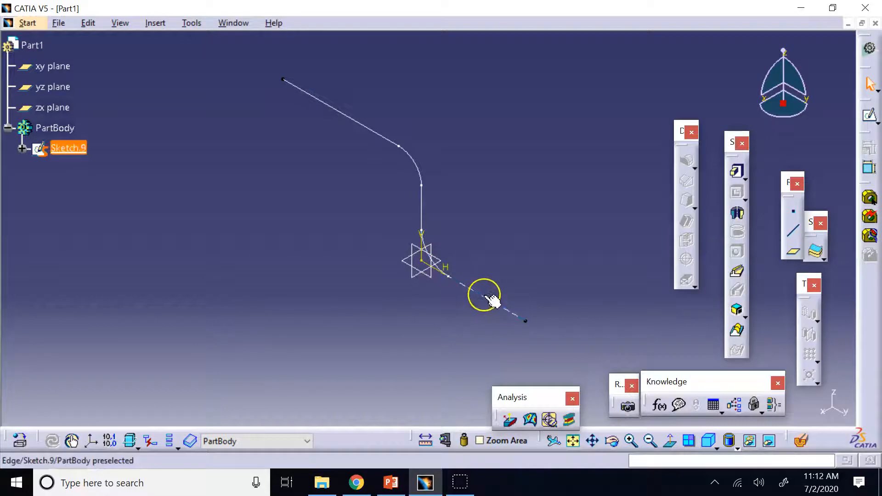
pyautogui.click(533, 215)
pyautogui.click(548, 283)
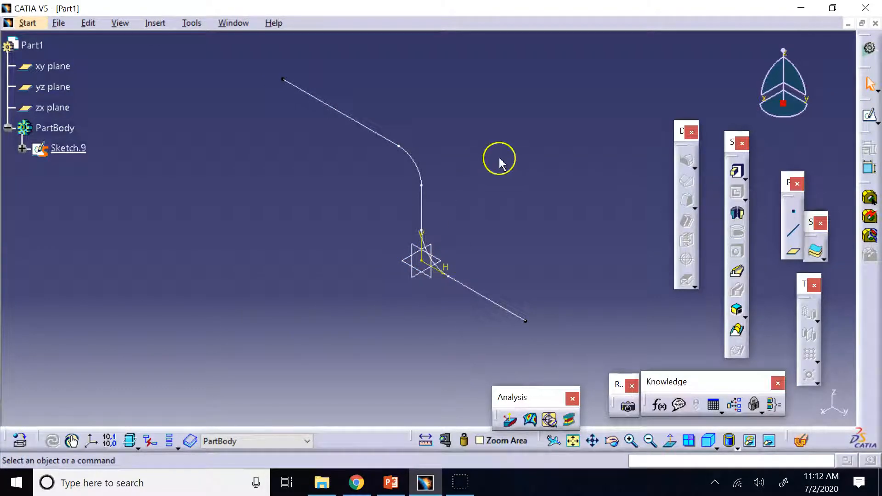
# Step: Create a reference plane normal to the path sketch at the free end point of its lower horizontal line
pyautogui.moveTo(787, 183); pyautogui.dragTo(584, 106)
pyautogui.moveTo(684, 131); pyautogui.dragTo(781, 154)
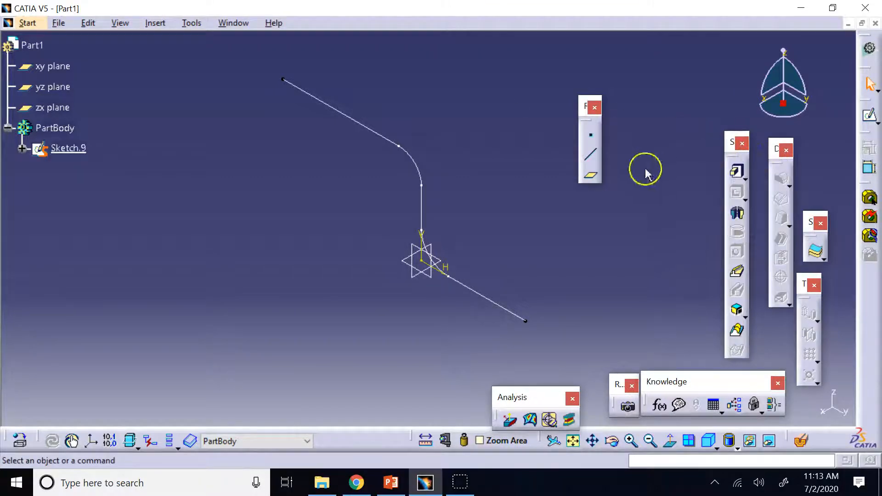
pyautogui.click(592, 177)
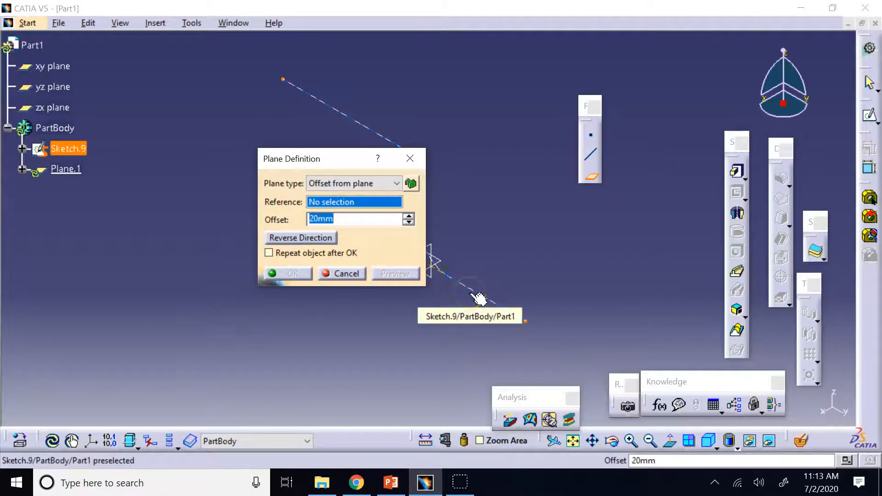
pyautogui.click(357, 184)
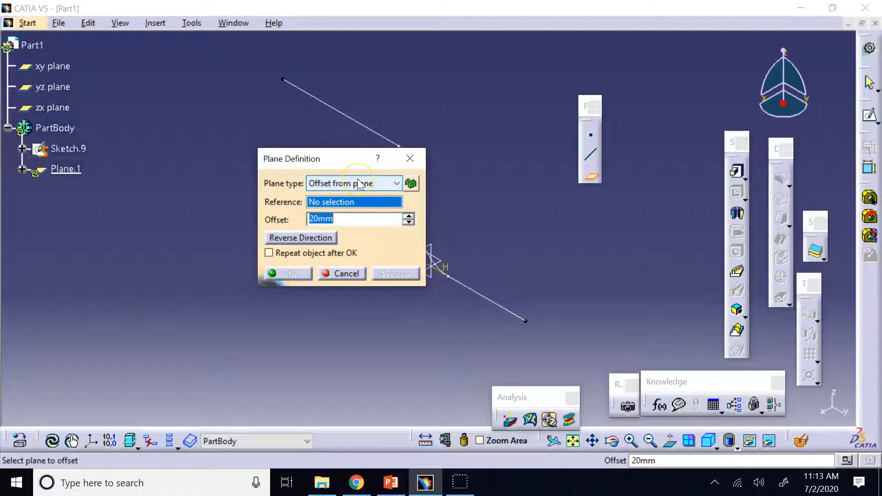
pyautogui.click(473, 294)
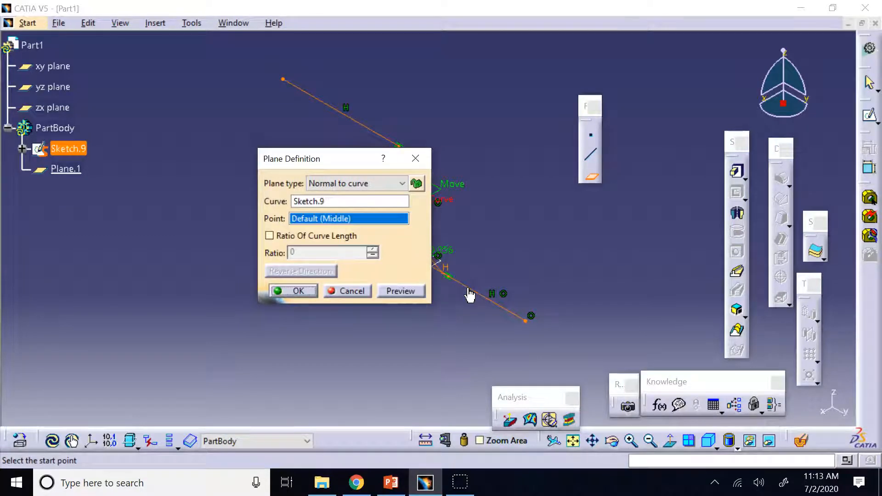
pyautogui.moveTo(344, 158)
pyautogui.mouseDown()
pyautogui.moveTo(738, 180)
pyautogui.moveTo(648, 137)
pyautogui.mouseUp()
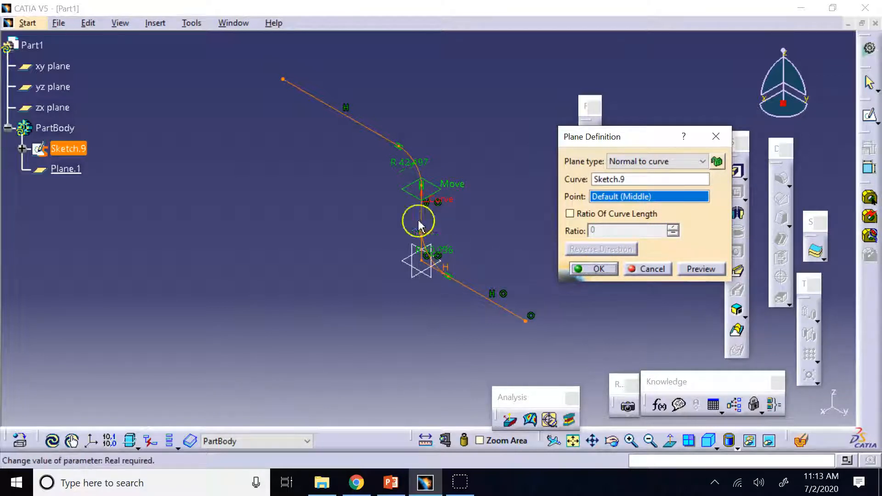
pyautogui.click(526, 321)
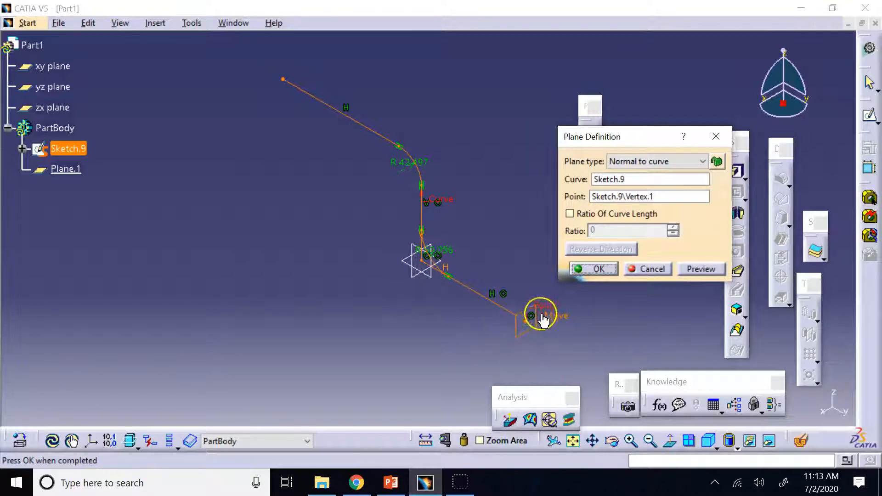
pyautogui.click(599, 269)
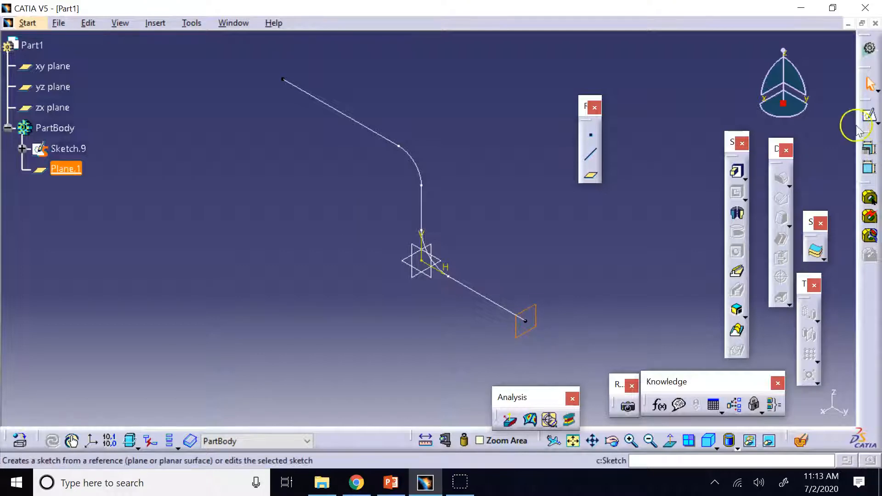
# Step: On the plane at the path's lower end, sketch a circle about 21 mm in radius centred on the end point, and leave the sketch
pyautogui.click(873, 115)
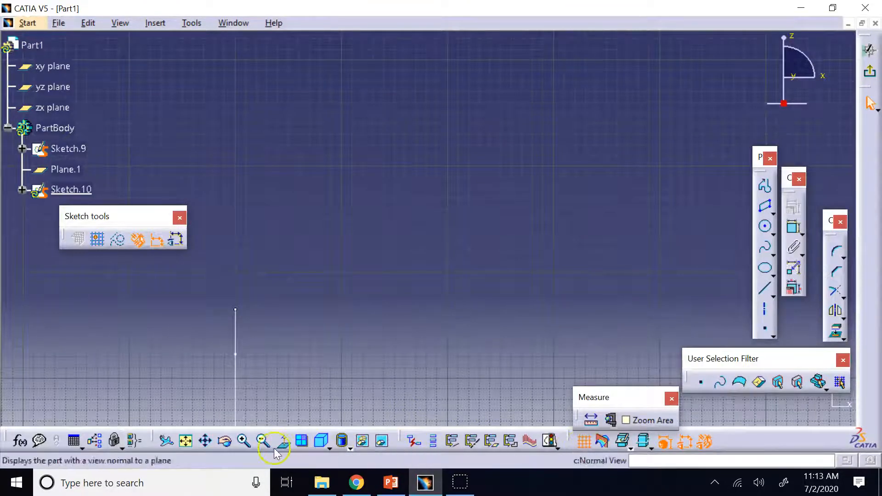
pyautogui.click(205, 441)
pyautogui.moveTo(309, 382); pyautogui.dragTo(440, 227)
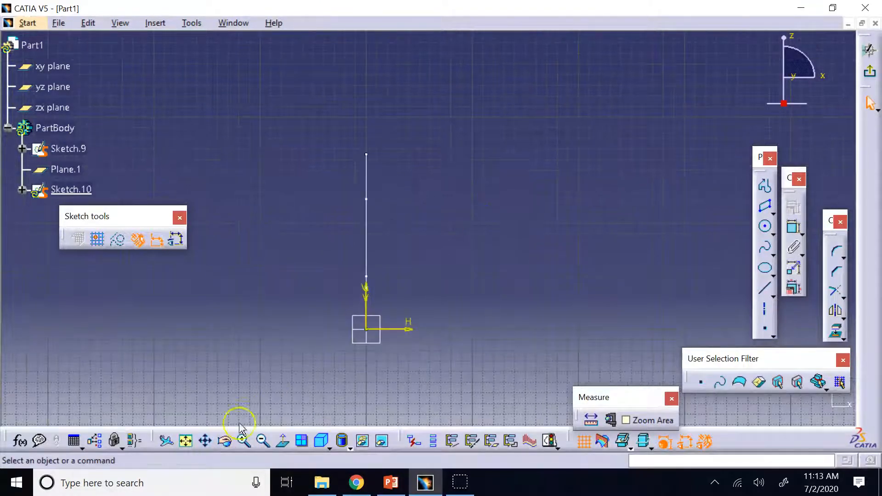
pyautogui.click(225, 441)
pyautogui.moveTo(538, 295); pyautogui.dragTo(285, 388)
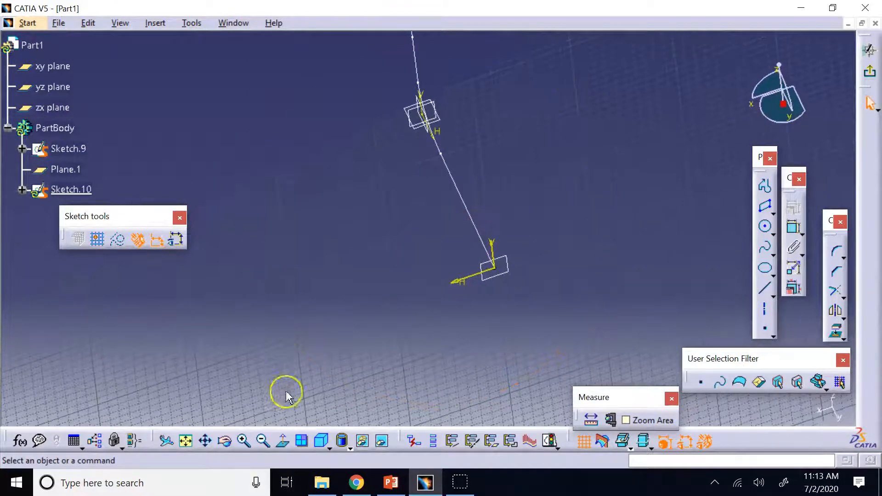
pyautogui.click(284, 444)
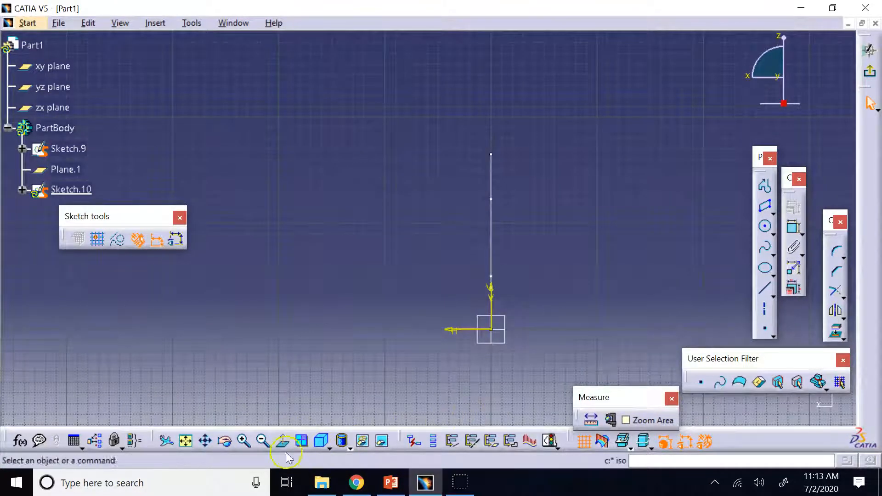
pyautogui.click(201, 442)
pyautogui.moveTo(380, 376); pyautogui.dragTo(305, 200)
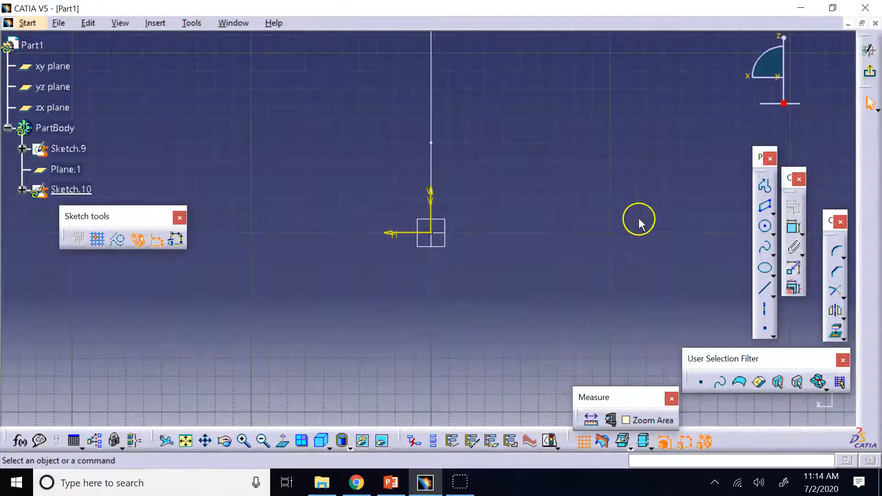
pyautogui.click(764, 226)
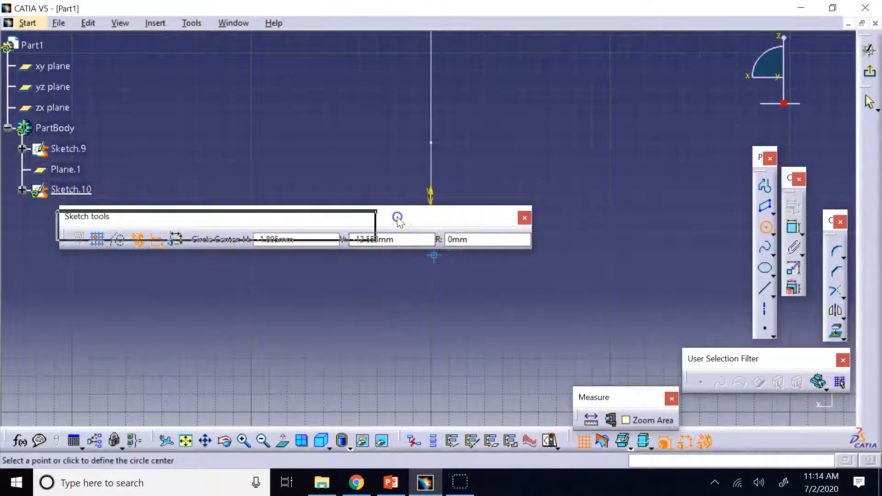
pyautogui.moveTo(398, 221)
pyautogui.mouseDown()
pyautogui.moveTo(368, 409)
pyautogui.moveTo(372, 375)
pyautogui.mouseUp()
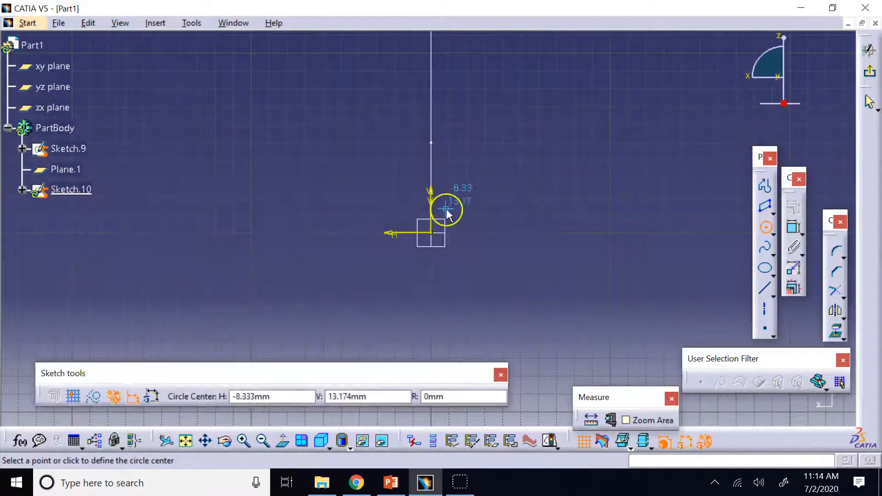
pyautogui.click(435, 233)
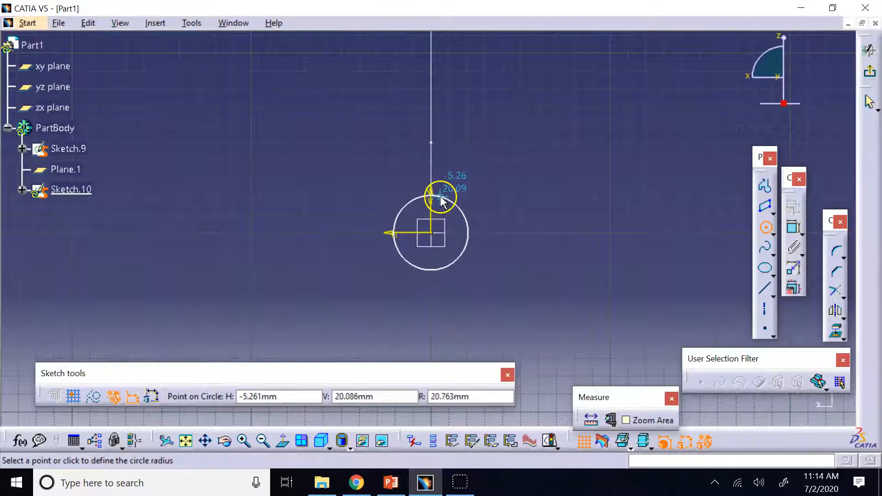
pyautogui.click(443, 197)
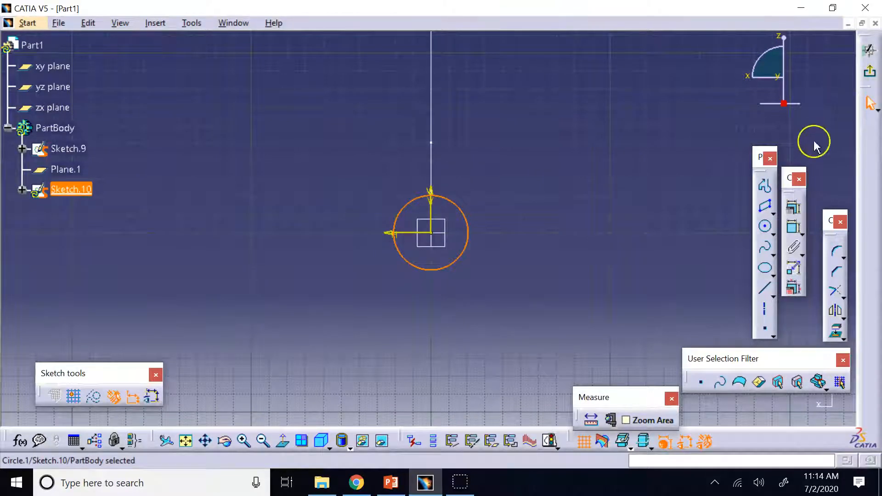
pyautogui.click(870, 71)
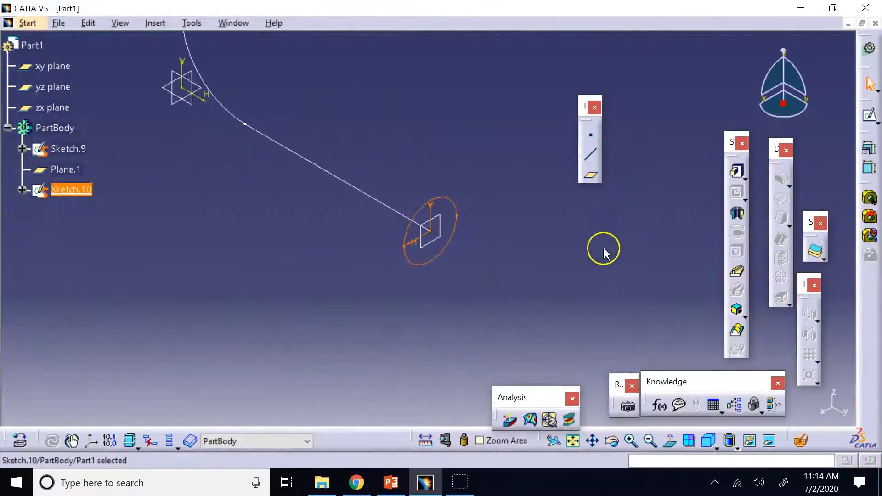
pyautogui.click(573, 441)
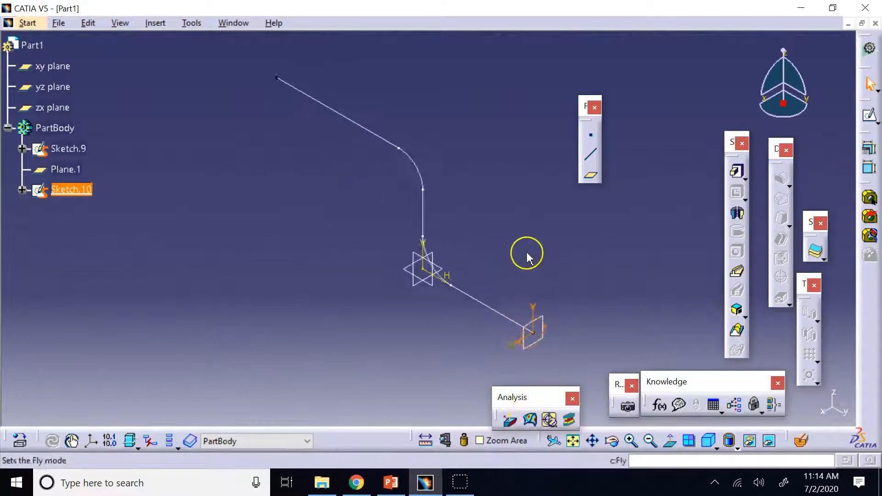
pyautogui.click(611, 255)
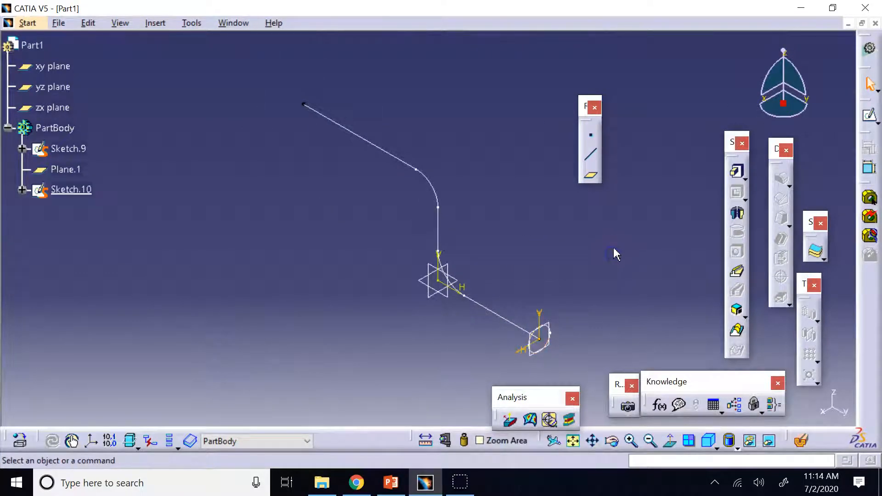
# Step: Hide the end plane and create a rib with the circle as profile, the path sketch as center curve, and Keep angle control
pyautogui.click(737, 275)
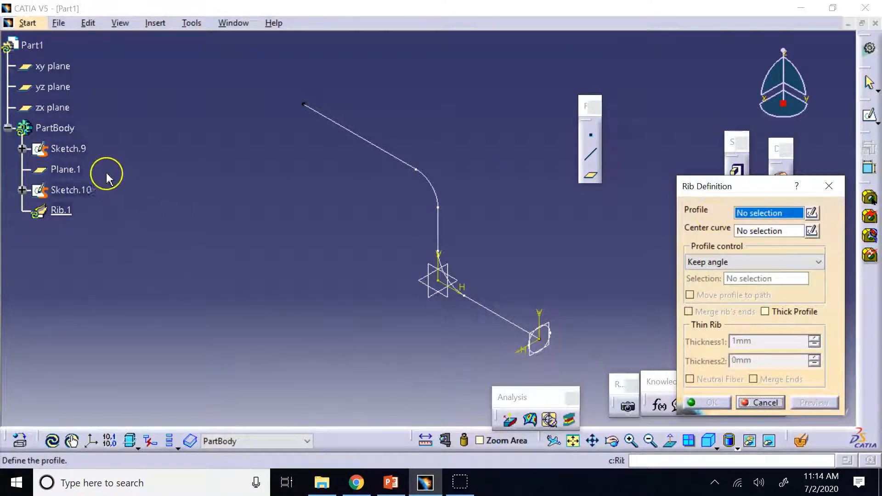
pyautogui.rightClick(71, 170)
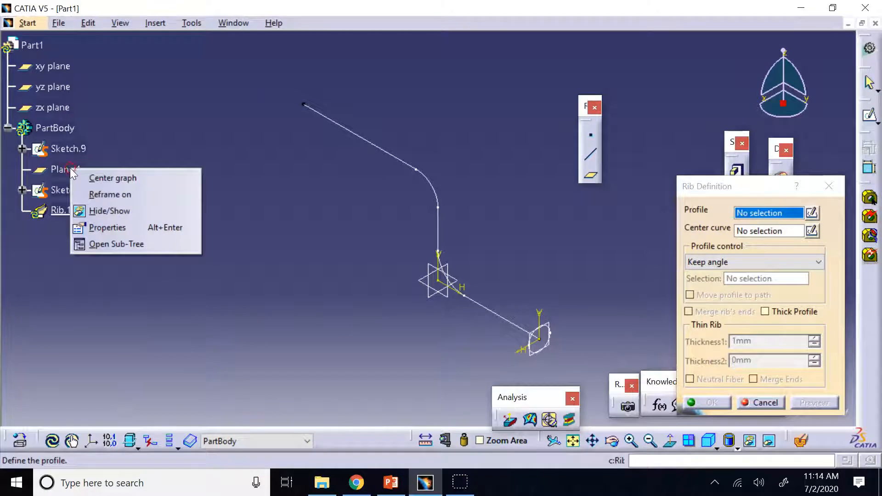
pyautogui.click(98, 210)
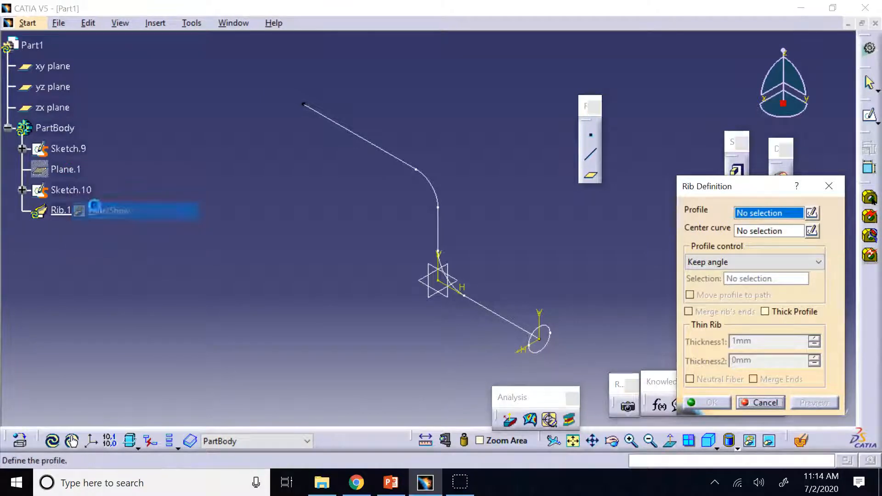
pyautogui.click(539, 351)
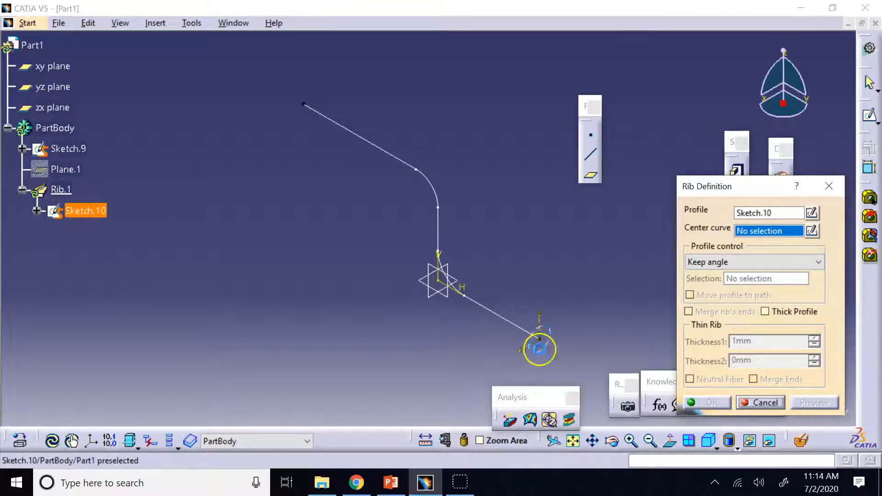
pyautogui.click(511, 315)
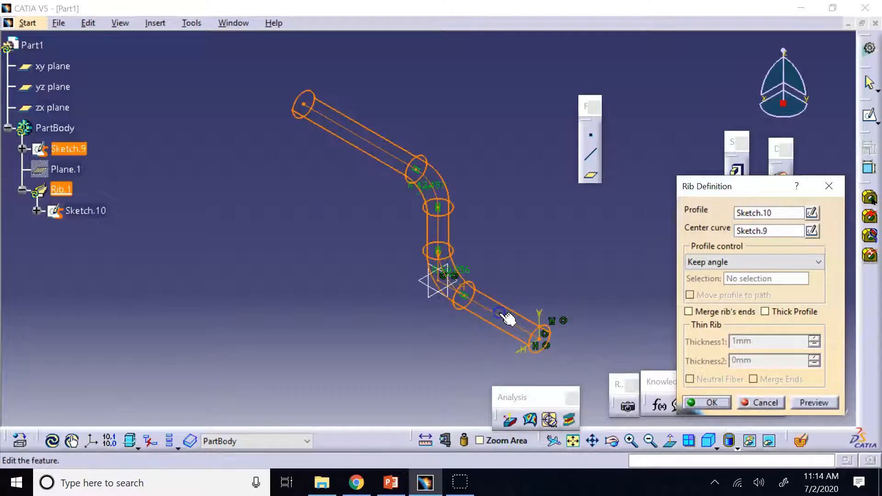
pyautogui.click(796, 406)
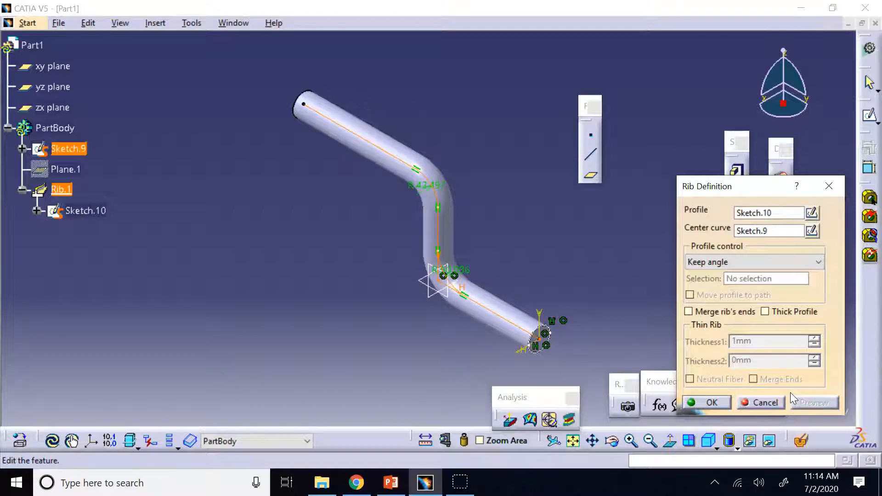
pyautogui.click(724, 406)
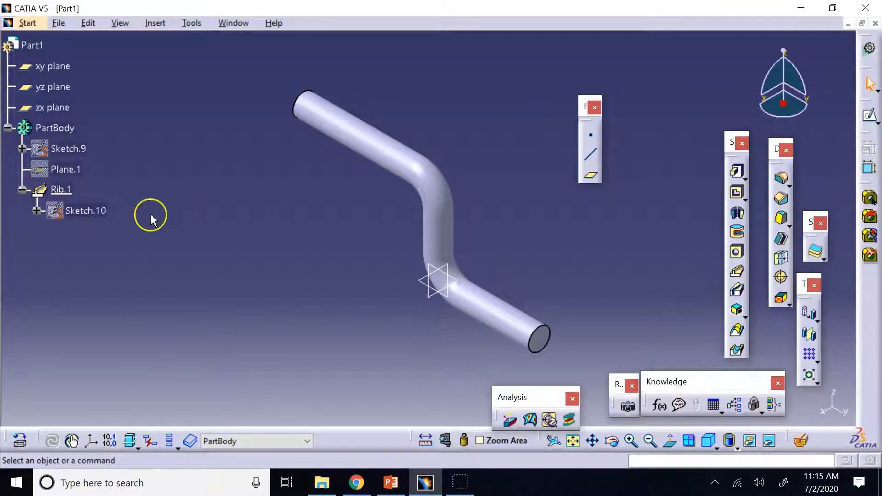
# Step: Reopen the path sketch, delete the vertical constraint on its middle line, and pull the line's upper end slightly upward
pyautogui.click(64, 148)
pyautogui.doubleClick(65, 149)
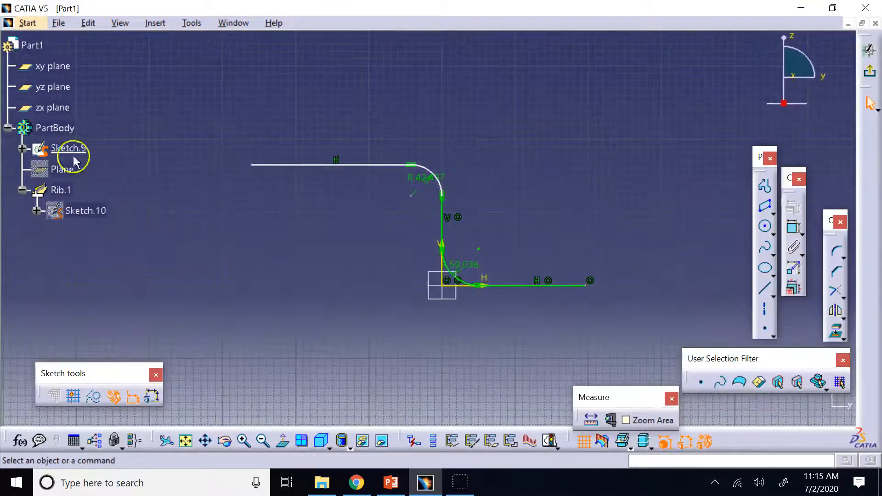
pyautogui.click(448, 218)
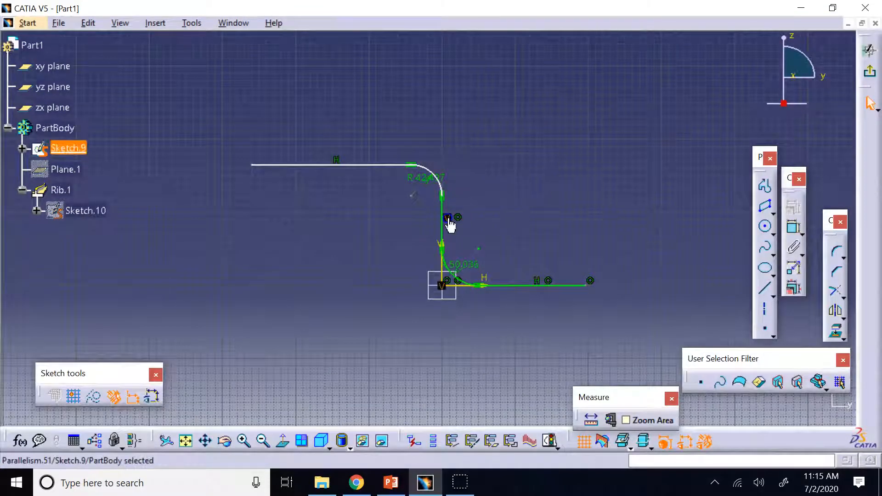
pyautogui.press('Delete')
pyautogui.moveTo(444, 211)
pyautogui.mouseDown()
pyautogui.moveTo(489, 208)
pyautogui.moveTo(423, 193)
pyautogui.moveTo(490, 191)
pyautogui.moveTo(421, 212)
pyautogui.moveTo(442, 196)
pyautogui.mouseUp()
pyautogui.click(474, 209)
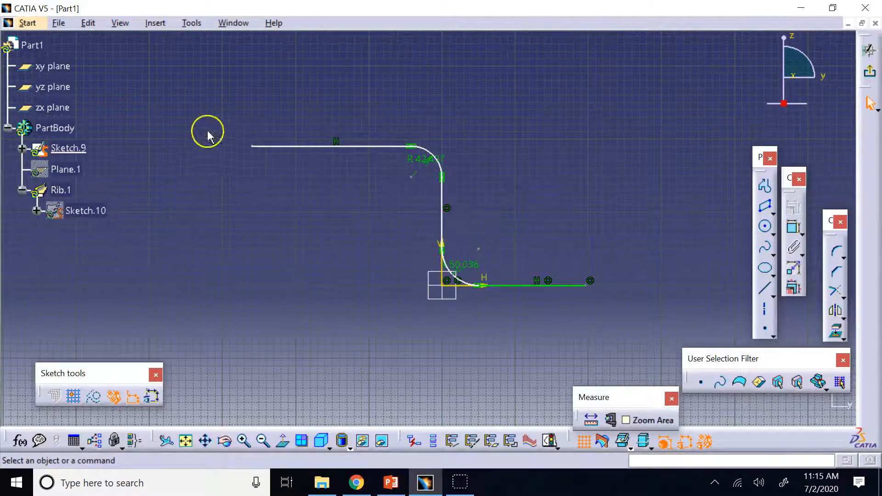
# Step: Replace the whole path with an open four-line zigzag starting about 289 mm along the horizontal axis and rising above it
pyautogui.moveTo(199, 123); pyautogui.dragTo(639, 353)
pyautogui.press('Delete')
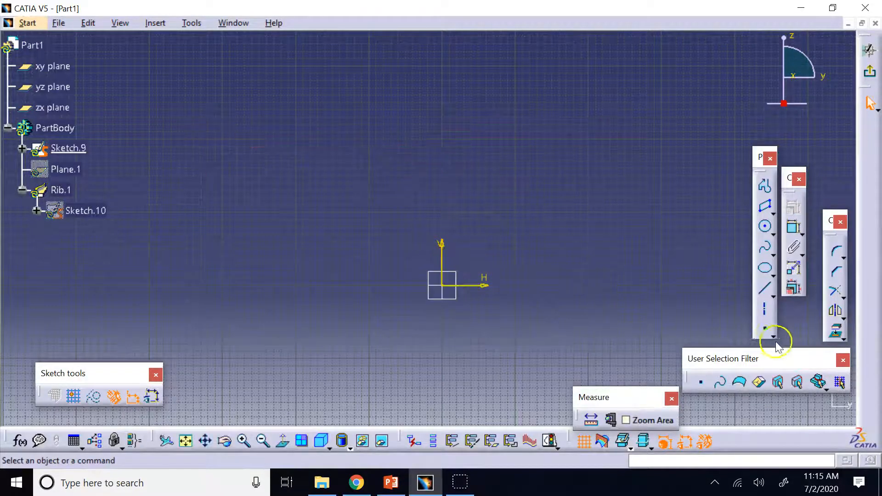
pyautogui.click(765, 186)
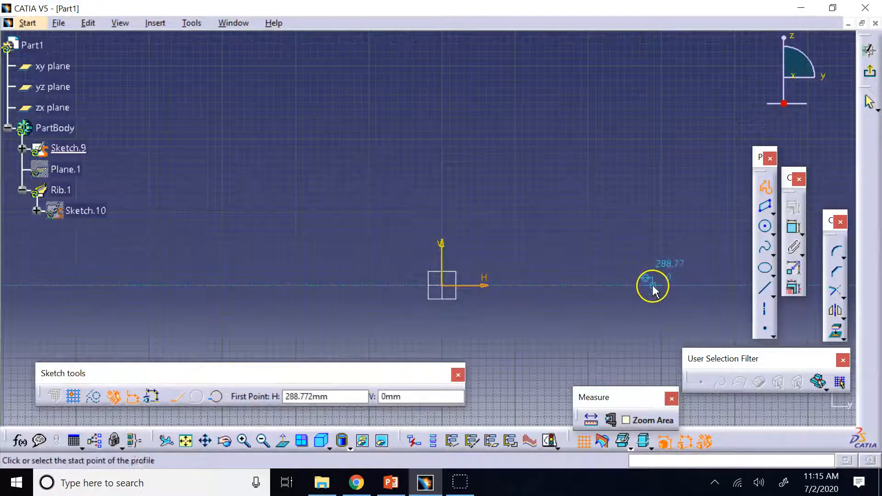
pyautogui.click(654, 286)
pyautogui.click(337, 285)
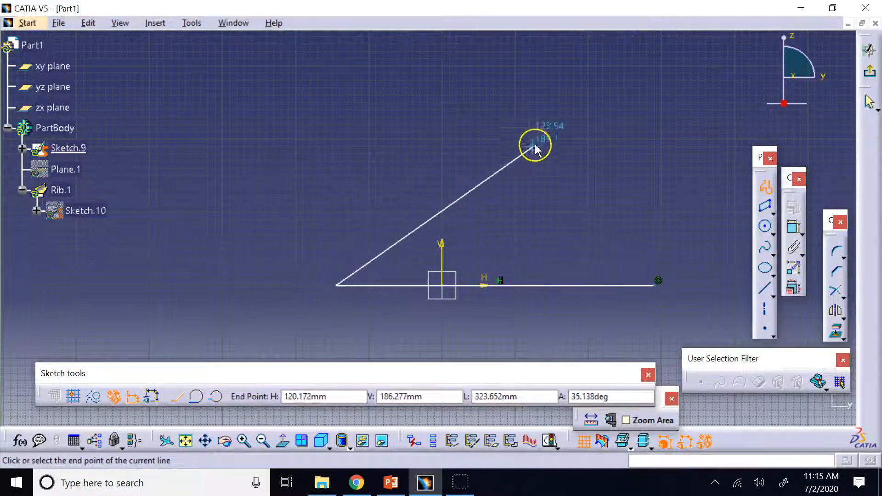
pyautogui.click(569, 121)
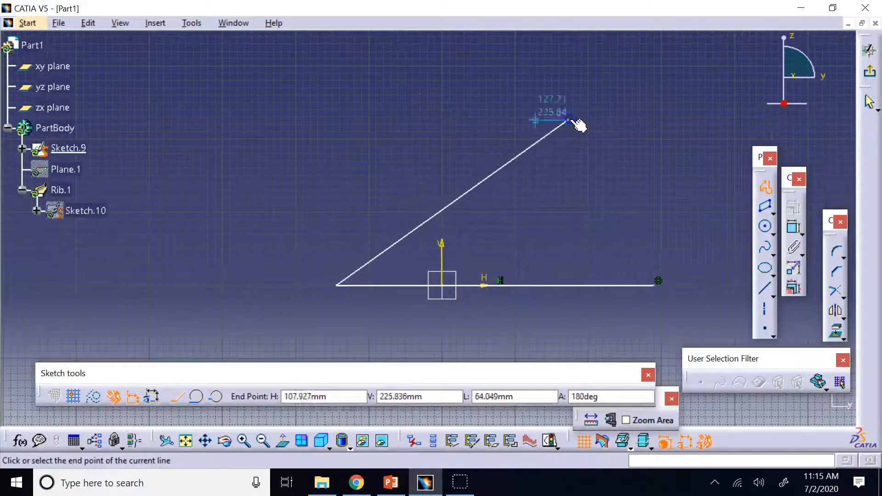
pyautogui.click(289, 120)
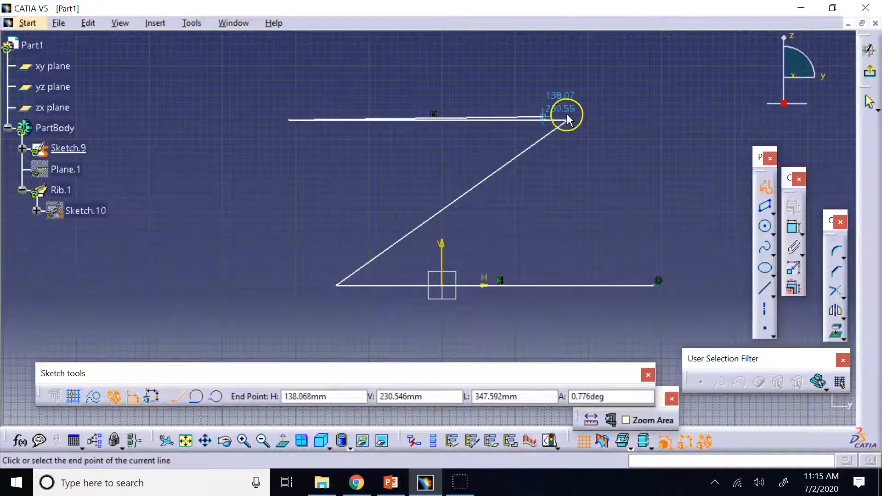
pyautogui.doubleClick(641, 76)
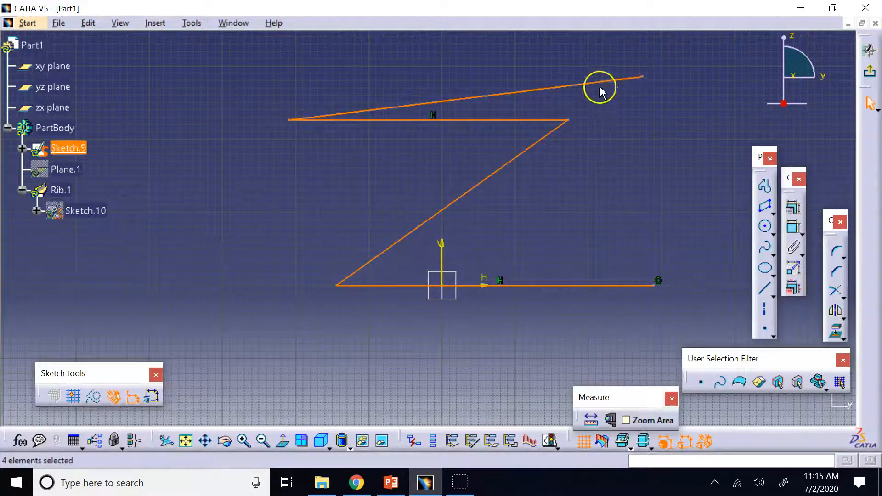
# Step: Delete the zigzag's uppermost slanted line and round the path's remaining upper corner with a radius of about 14 mm
pyautogui.click(628, 132)
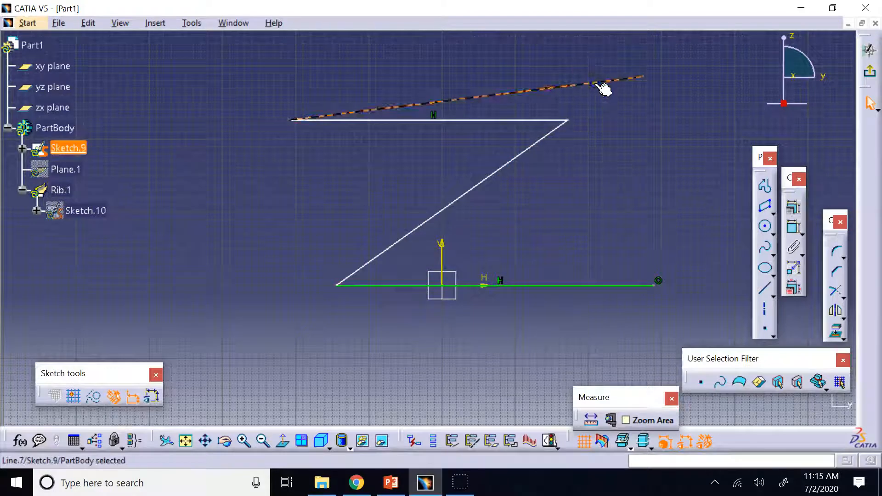
pyautogui.press('Delete')
pyautogui.click(835, 252)
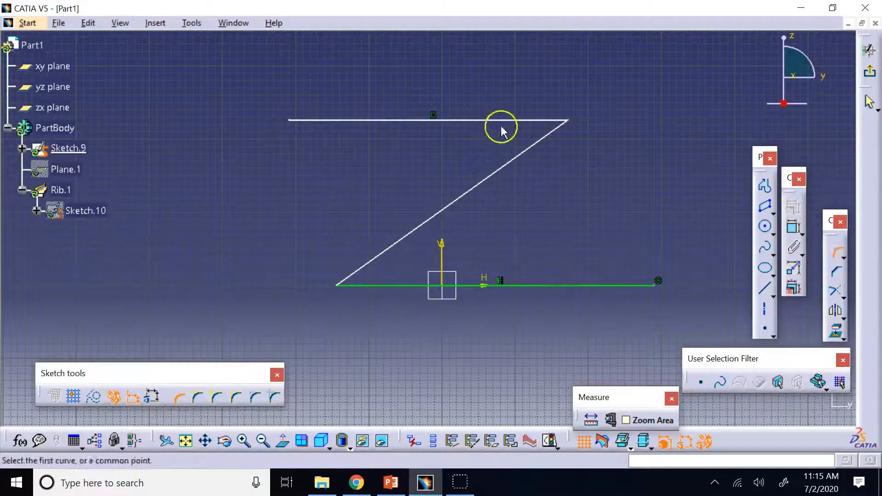
pyautogui.click(524, 121)
pyautogui.click(545, 136)
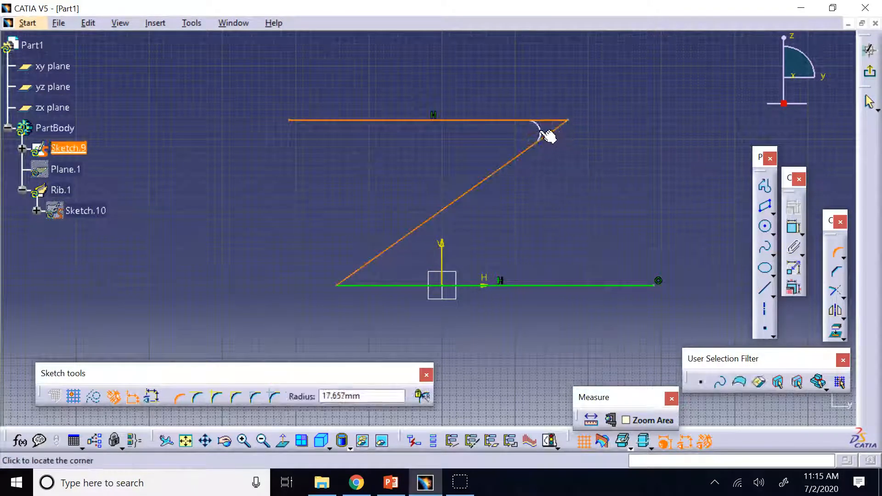
pyautogui.click(545, 129)
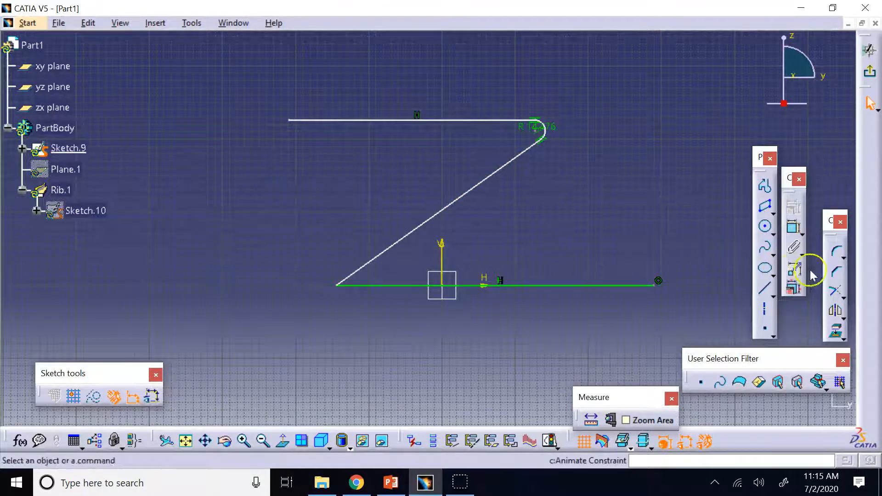
# Step: Round the path's lower corner with a similarly small radius and leave the sketch, closing the update diagnosis
pyautogui.click(836, 252)
pyautogui.click(361, 270)
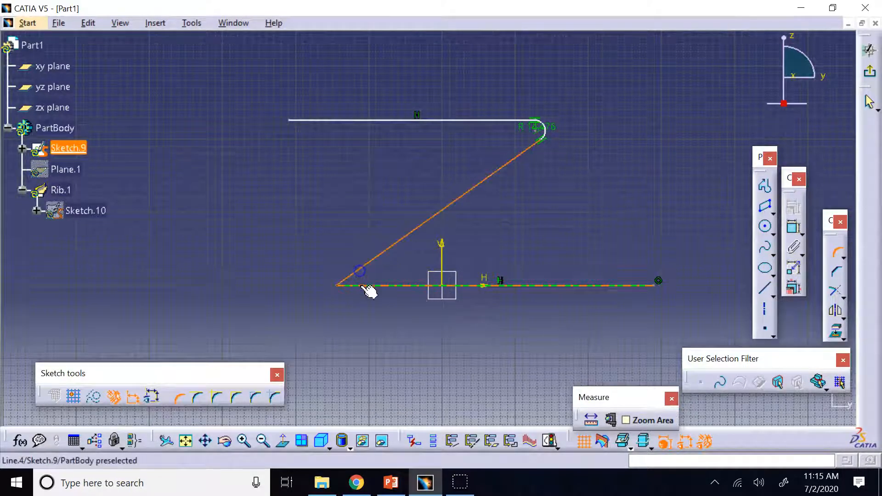
pyautogui.click(367, 286)
pyautogui.click(363, 283)
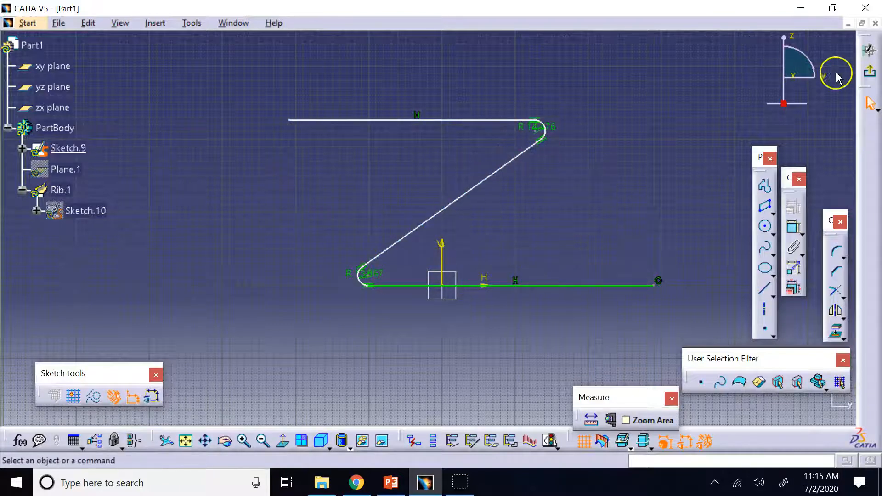
pyautogui.click(870, 71)
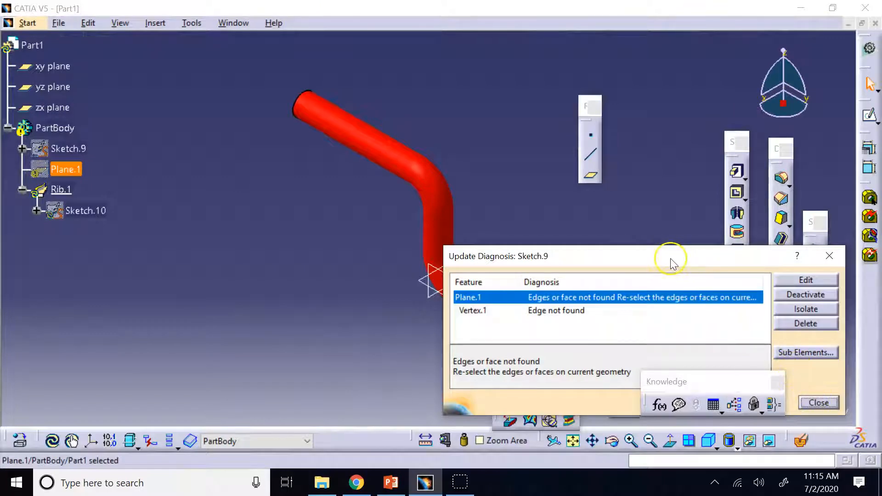
pyautogui.moveTo(662, 261); pyautogui.dragTo(724, 85)
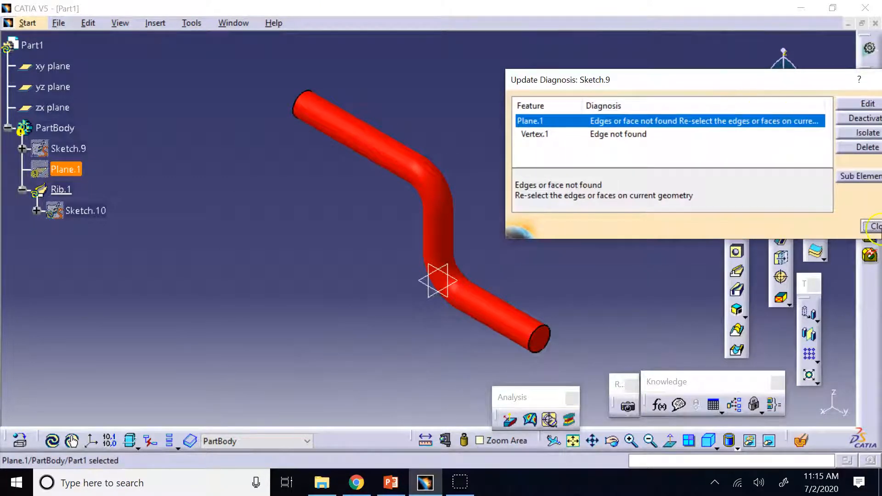
pyautogui.click(357, 72)
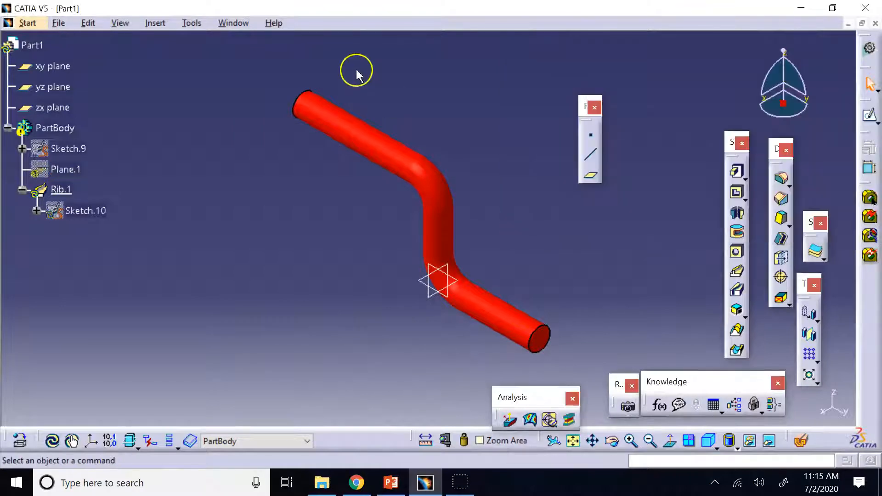
# Step: Delete the existing rib together with its aggregated circle sketch and close the update diagnosis
pyautogui.rightClick(64, 189)
pyautogui.click(113, 390)
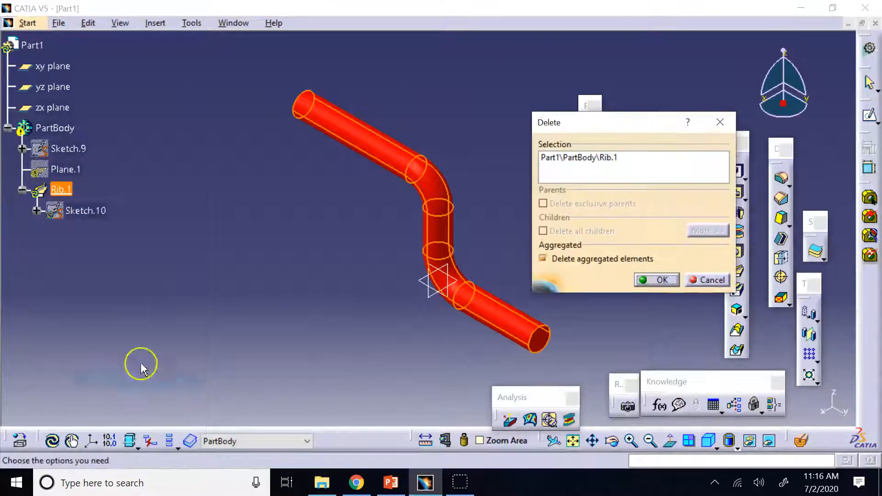
pyautogui.click(657, 280)
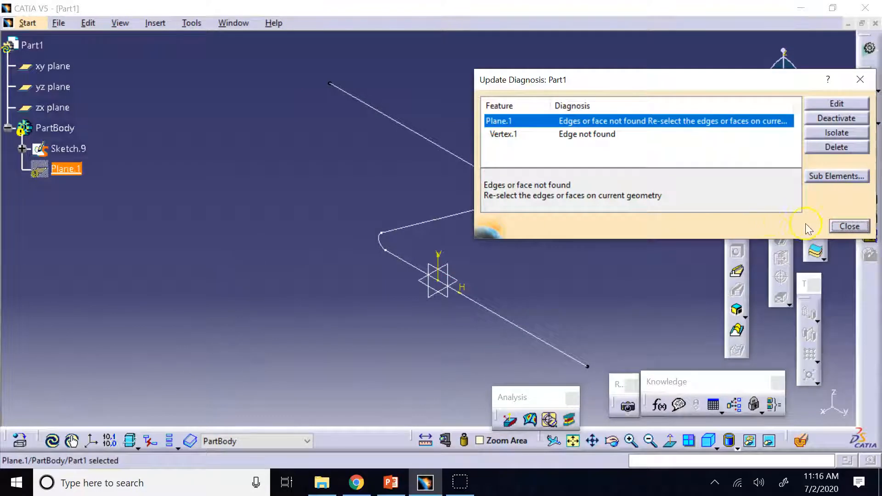
pyautogui.click(848, 228)
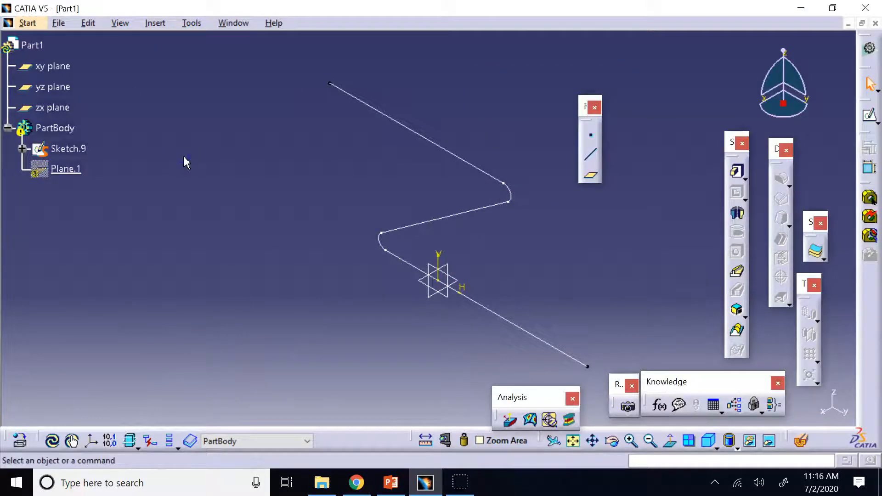
# Step: Try to redefine Plane.1 as normal to the path at the lower line's new end point
pyautogui.click(73, 171)
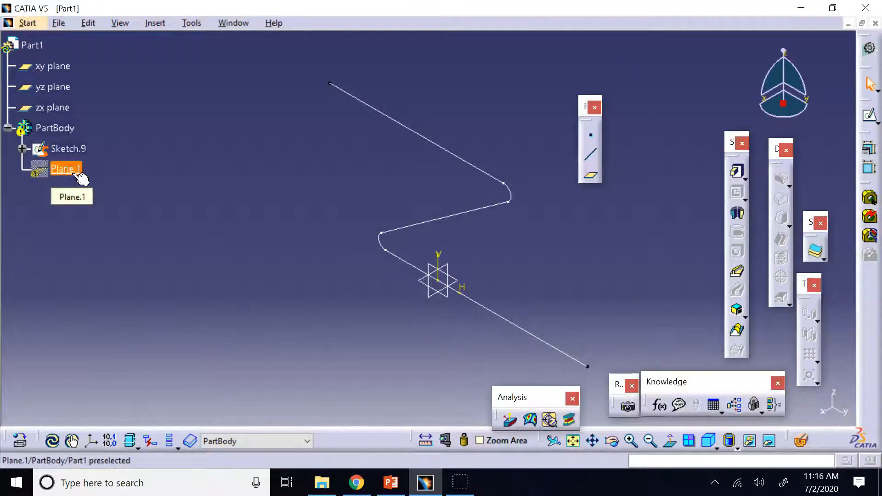
pyautogui.doubleClick(69, 170)
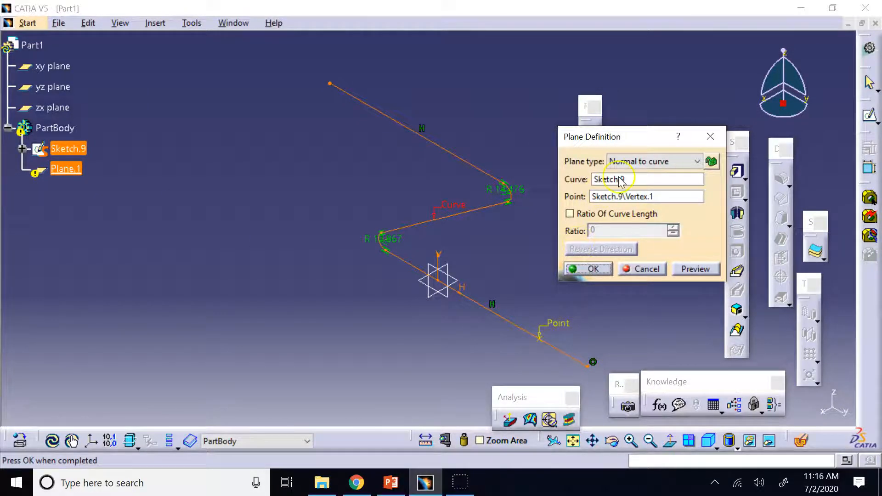
pyautogui.click(592, 369)
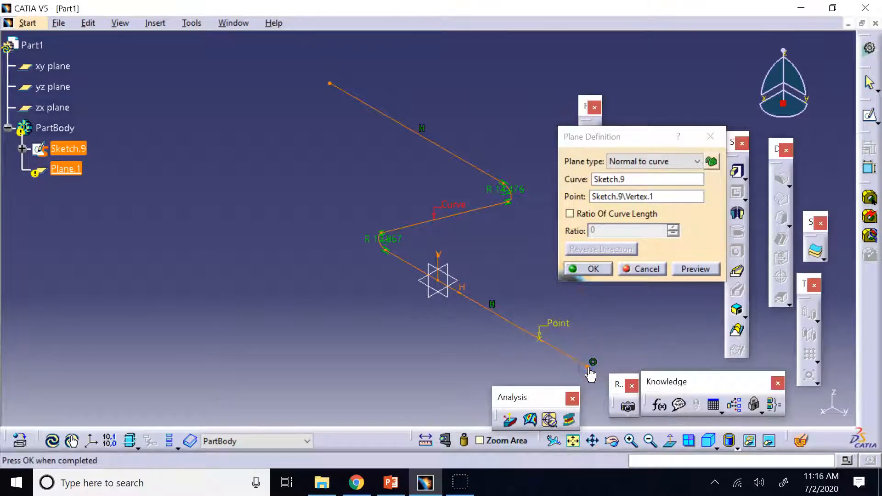
pyautogui.click(592, 271)
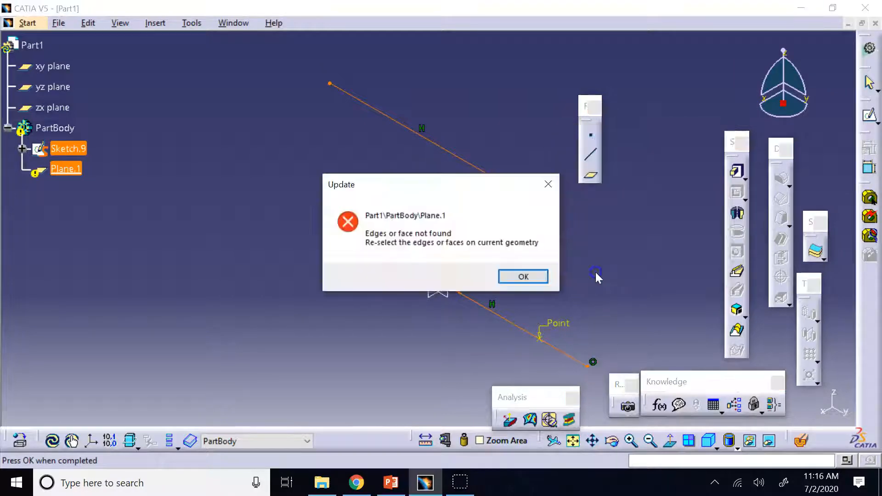
pyautogui.click(547, 274)
pyautogui.click(850, 226)
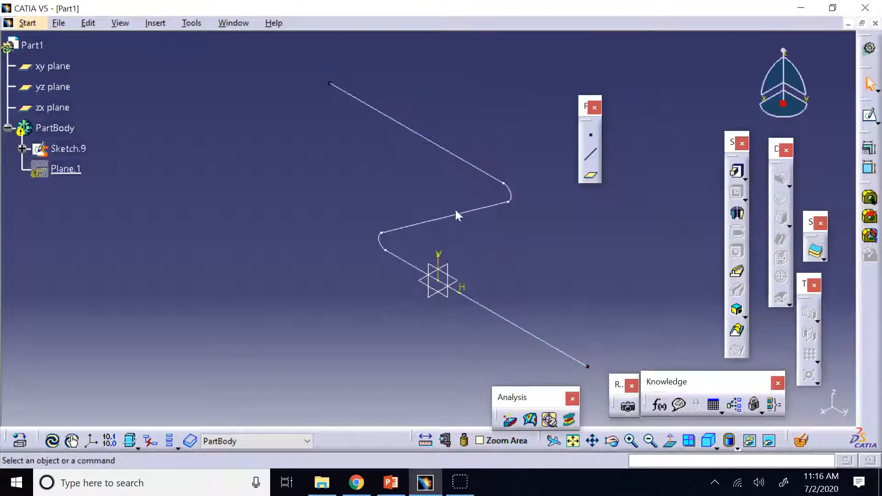
# Step: Replace Plane.1 with a new plane normal to the path at its lower end point
pyautogui.rightClick(68, 169)
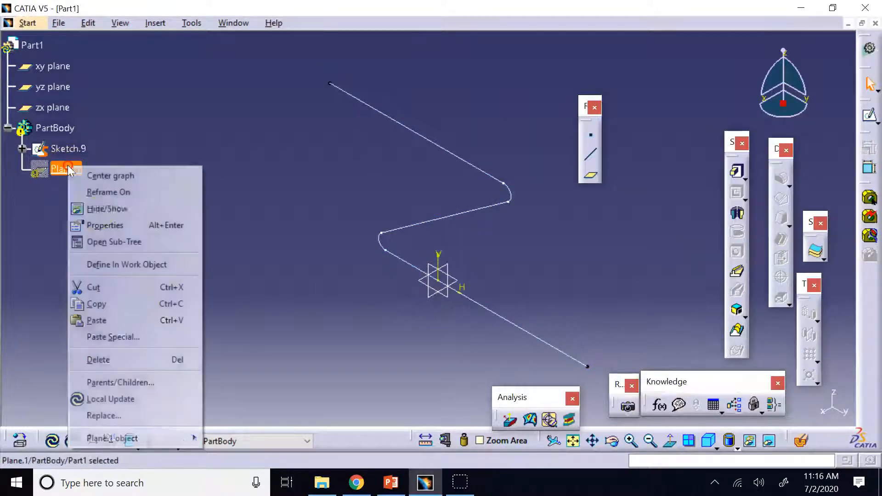
pyautogui.click(121, 359)
pyautogui.click(658, 280)
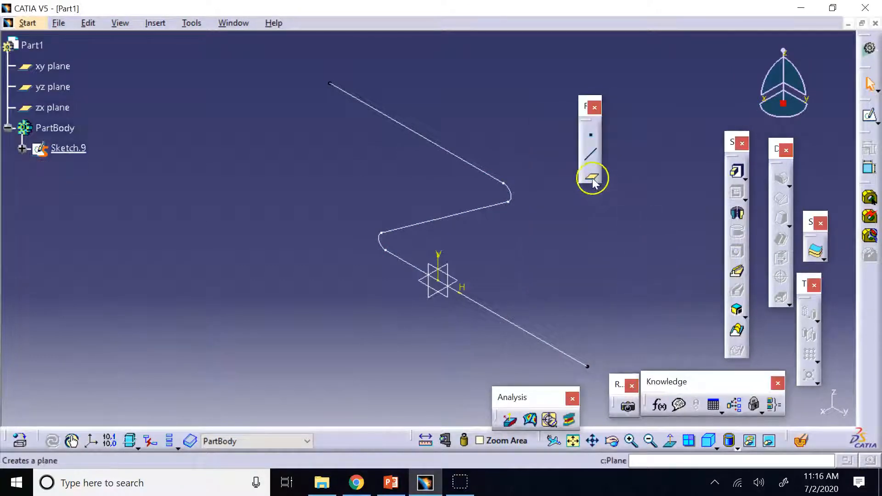
pyautogui.click(591, 176)
pyautogui.click(487, 214)
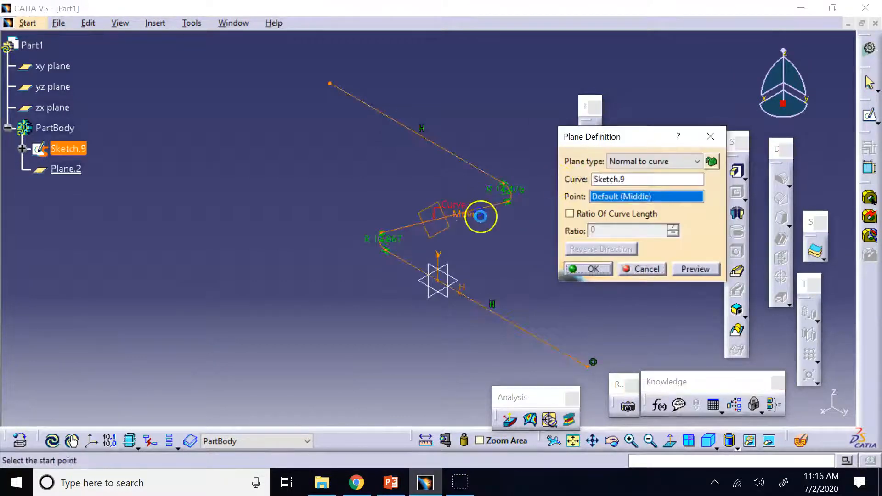
pyautogui.click(592, 363)
pyautogui.click(593, 269)
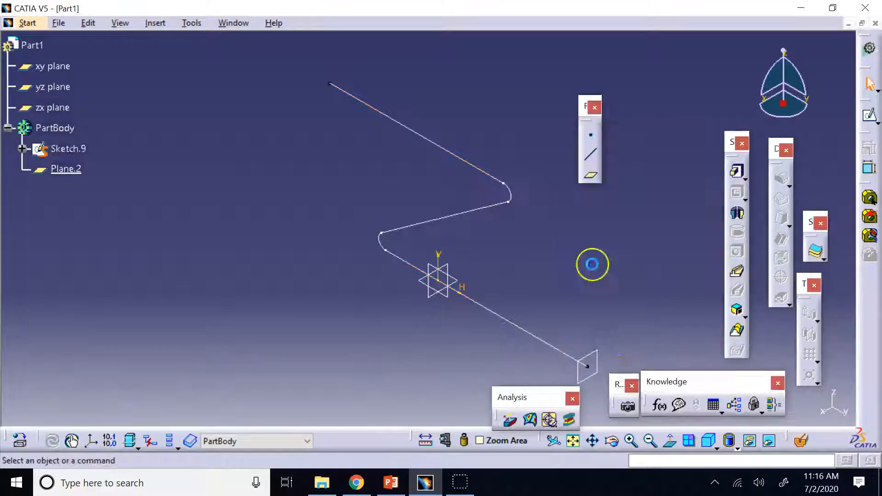
# Step: On the new end plane, sketch a circle about 50 mm in radius centred on the path's end point, and leave the sketch
pyautogui.click(593, 365)
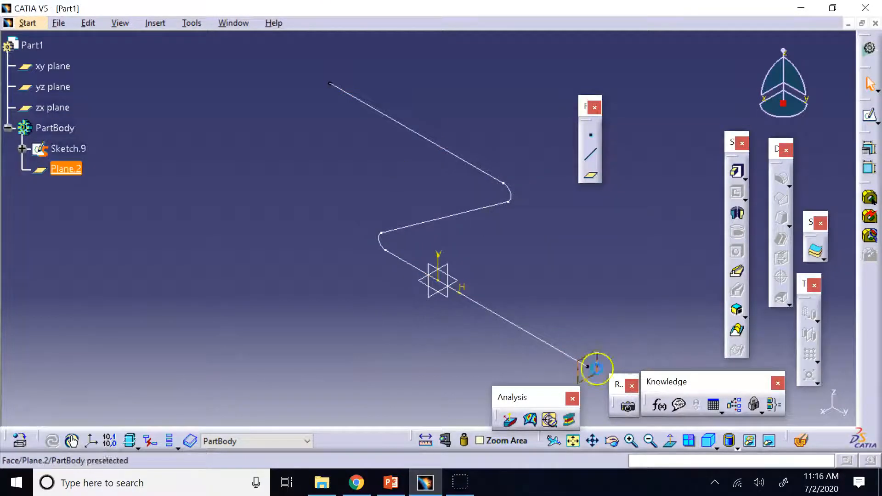
pyautogui.click(871, 117)
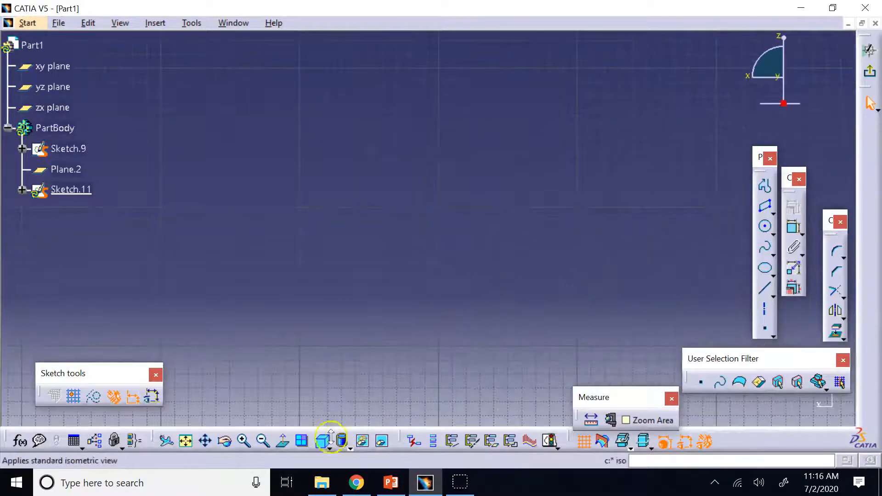
pyautogui.click(263, 441)
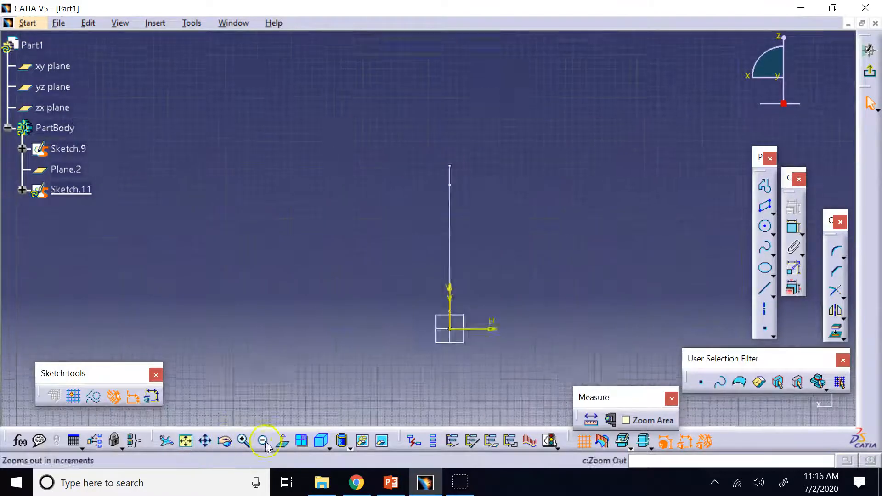
pyautogui.click(225, 441)
pyautogui.moveTo(508, 329)
pyautogui.mouseDown()
pyautogui.moveTo(495, 279)
pyautogui.moveTo(403, 321)
pyautogui.moveTo(345, 215)
pyautogui.mouseUp()
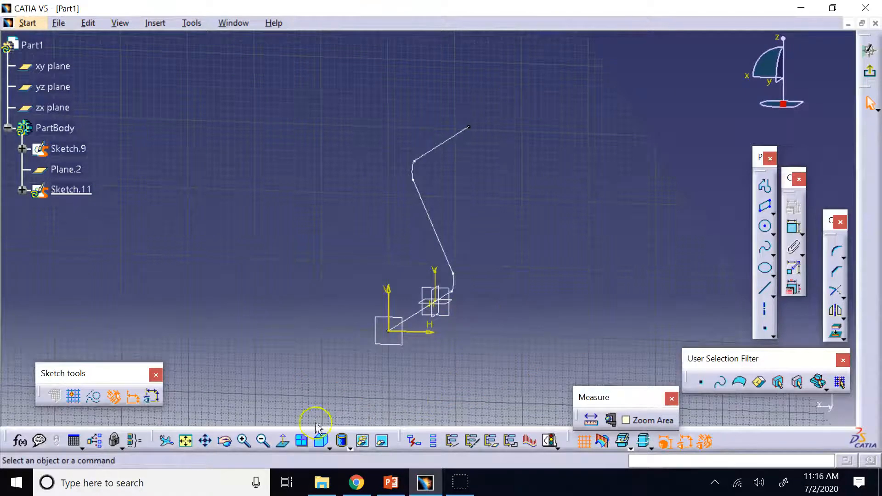
pyautogui.click(282, 441)
pyautogui.click(765, 226)
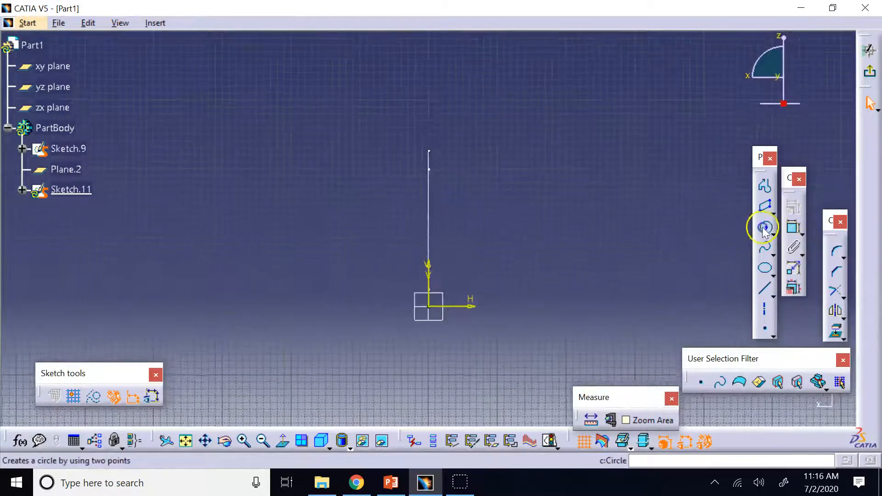
pyautogui.click(428, 306)
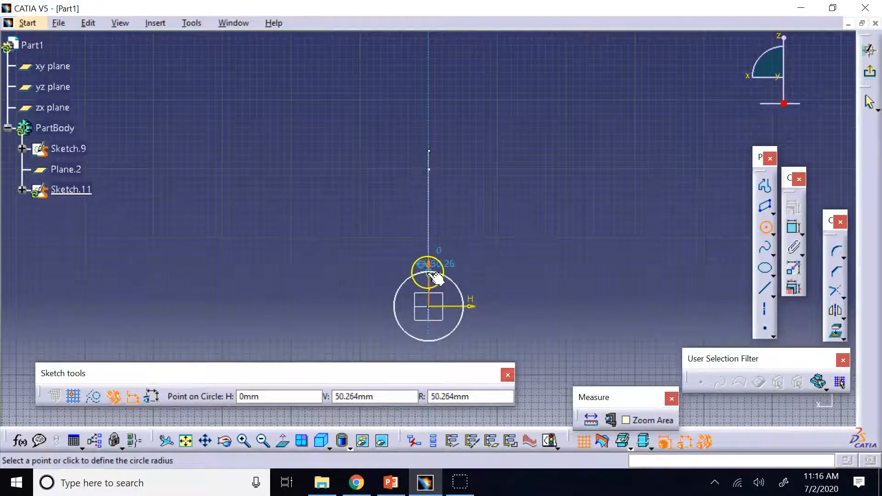
pyautogui.click(431, 275)
pyautogui.click(869, 73)
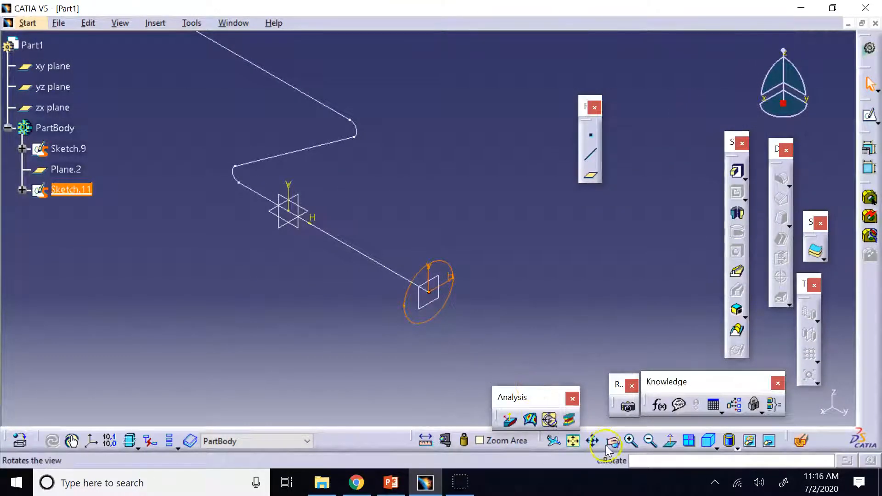
# Step: Hide the new plane at the path's lower end
pyautogui.click(651, 441)
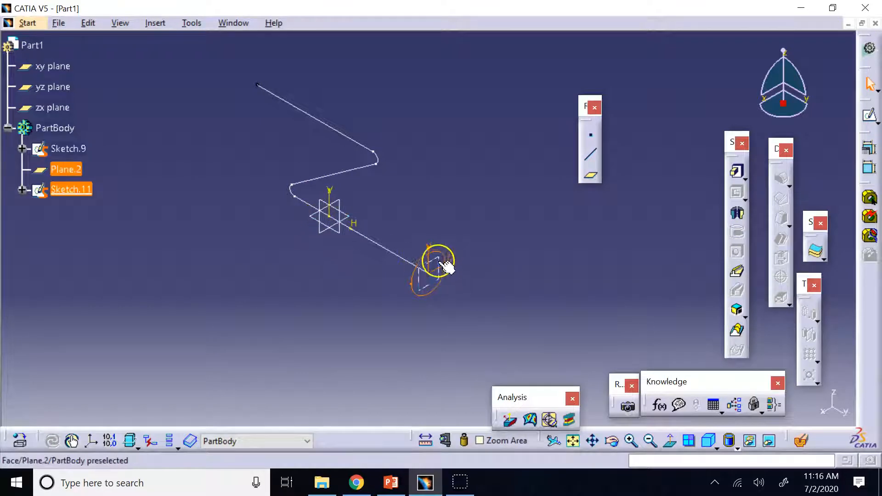
pyautogui.rightClick(71, 169)
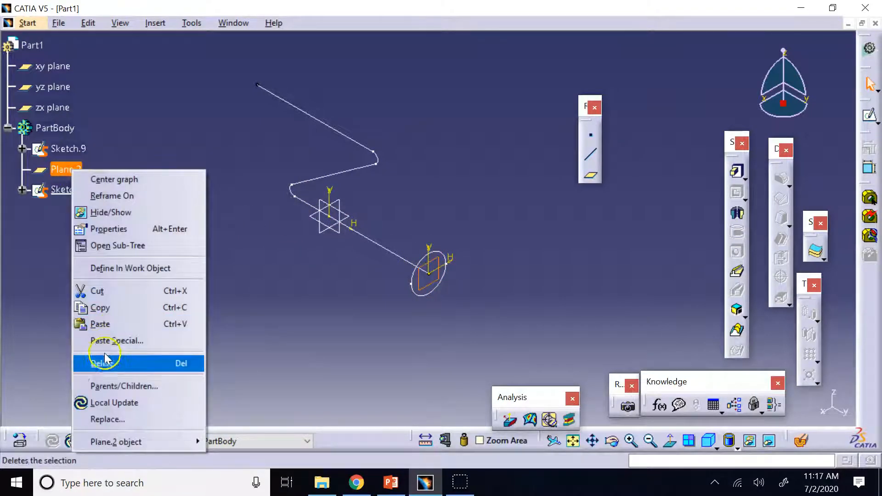
pyautogui.click(143, 213)
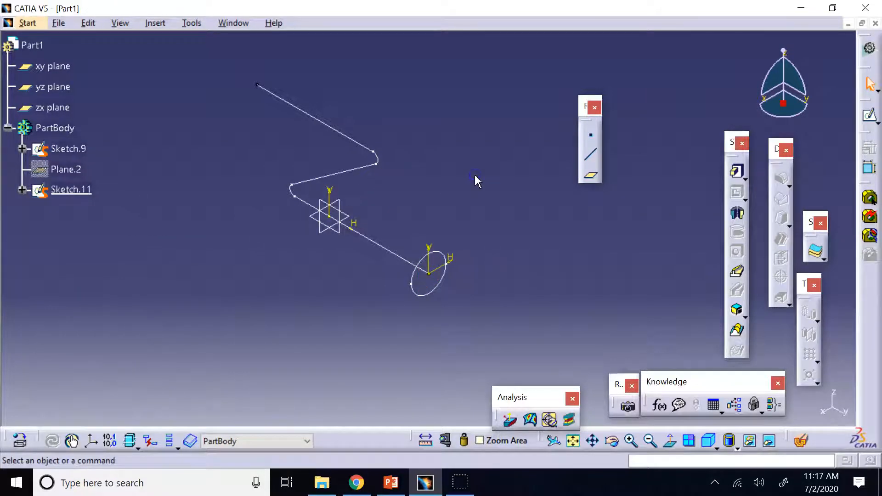
# Step: Try to sweep the large end circle along the filleted zigzag path as a rib
pyautogui.click(741, 272)
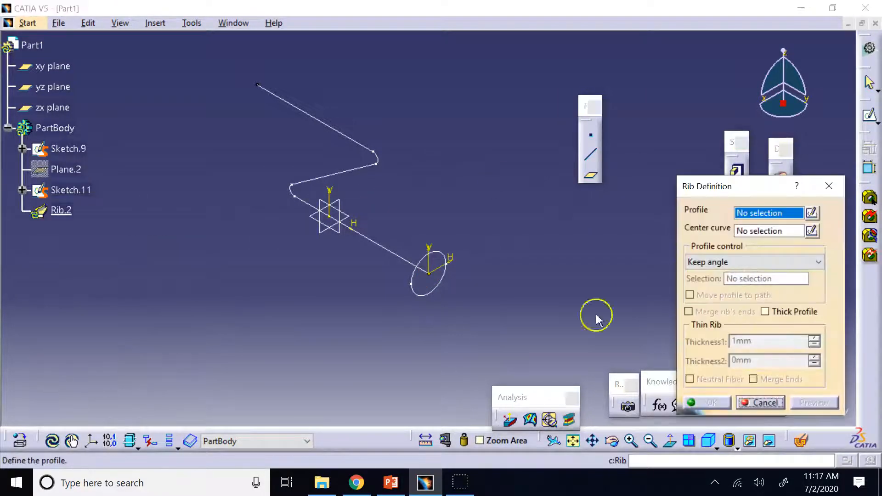
pyautogui.click(432, 290)
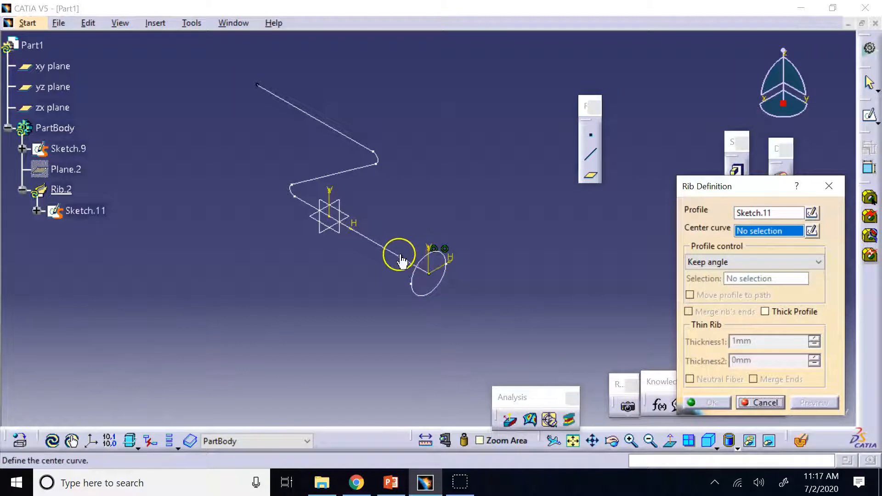
pyautogui.click(405, 265)
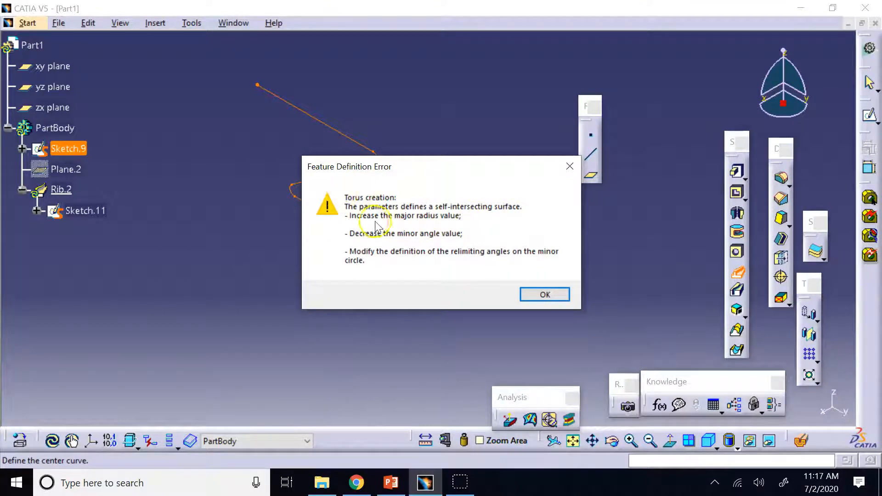
pyautogui.moveTo(388, 171); pyautogui.dragTo(562, 187)
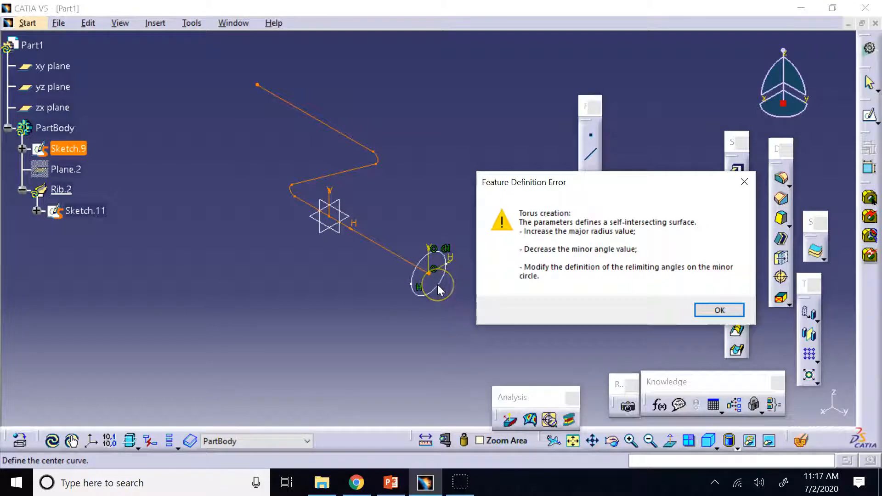
pyautogui.click(718, 310)
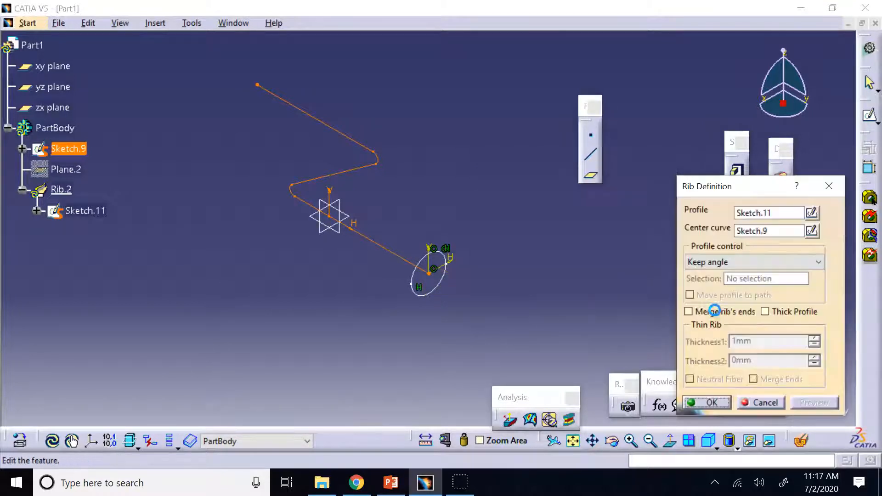
pyautogui.click(779, 404)
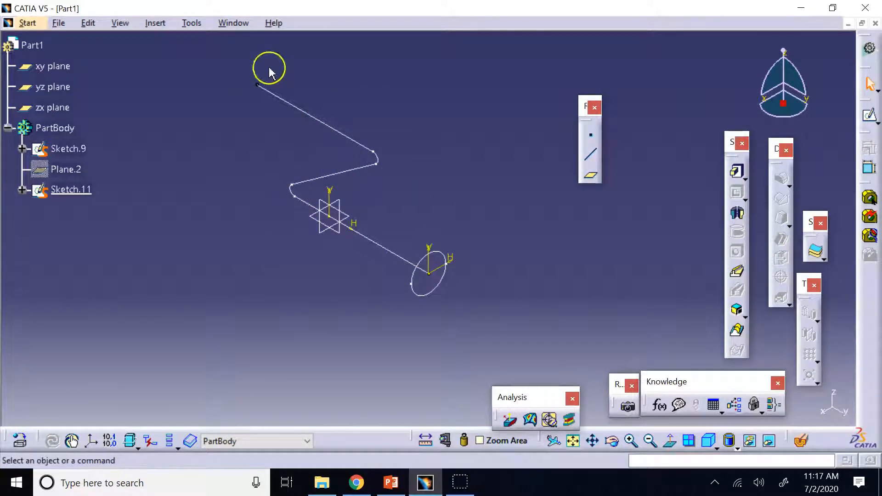
# Step: Reopen the circular profile sketch and dimension the circle with a diameter of 15 mm
pyautogui.doubleClick(429, 289)
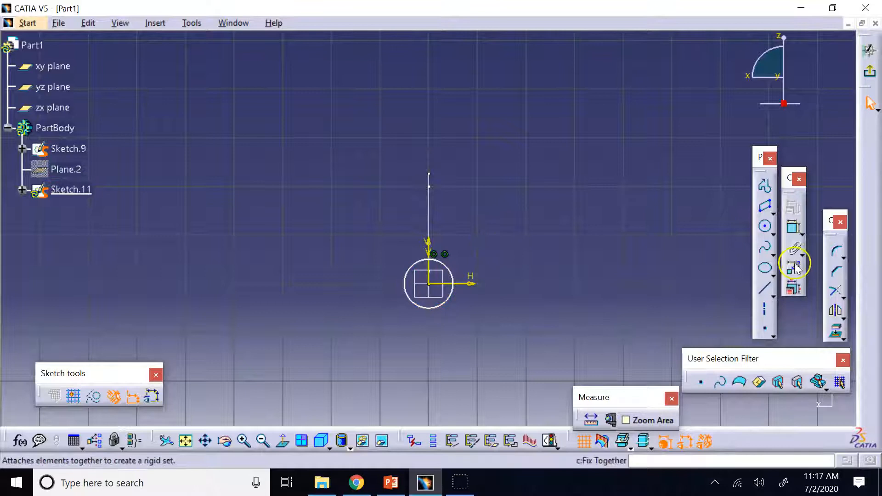
pyautogui.click(794, 227)
pyautogui.click(449, 297)
pyautogui.click(480, 333)
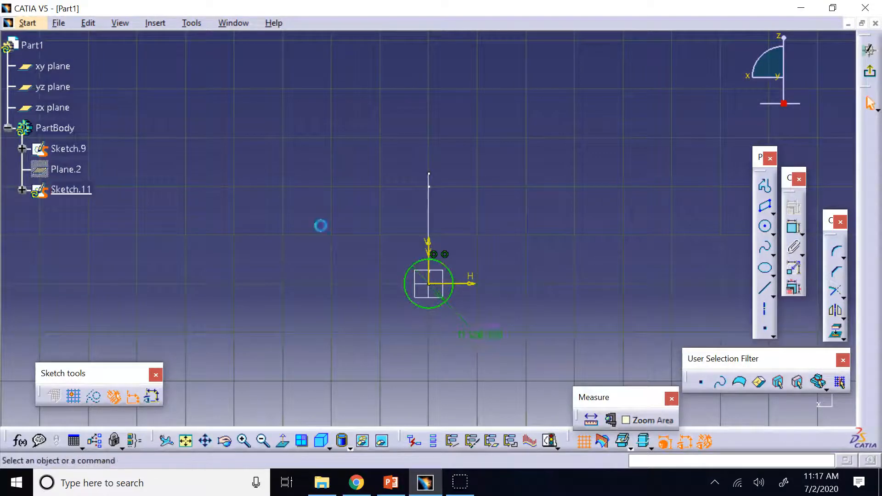
pyautogui.doubleClick(483, 343)
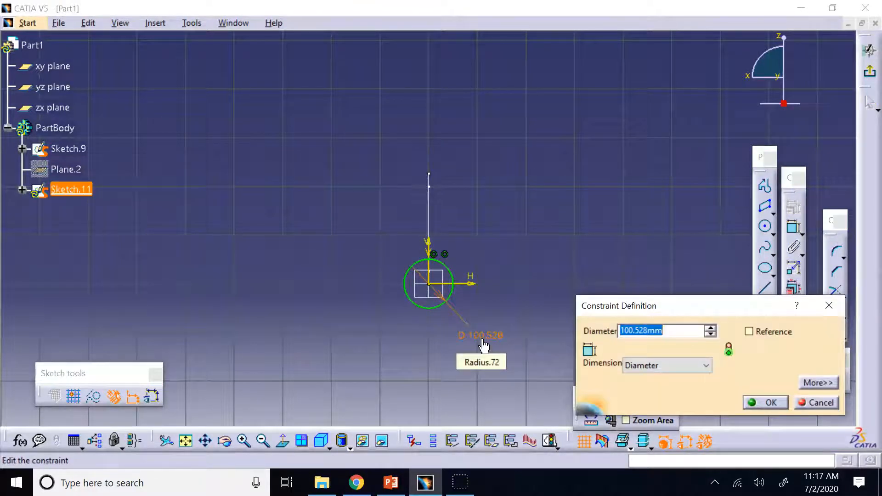
pyautogui.write('15')
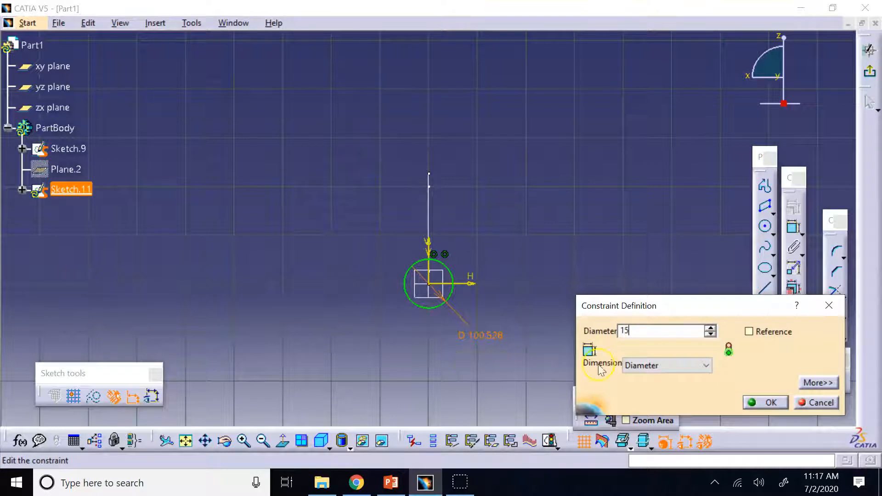
pyautogui.click(776, 403)
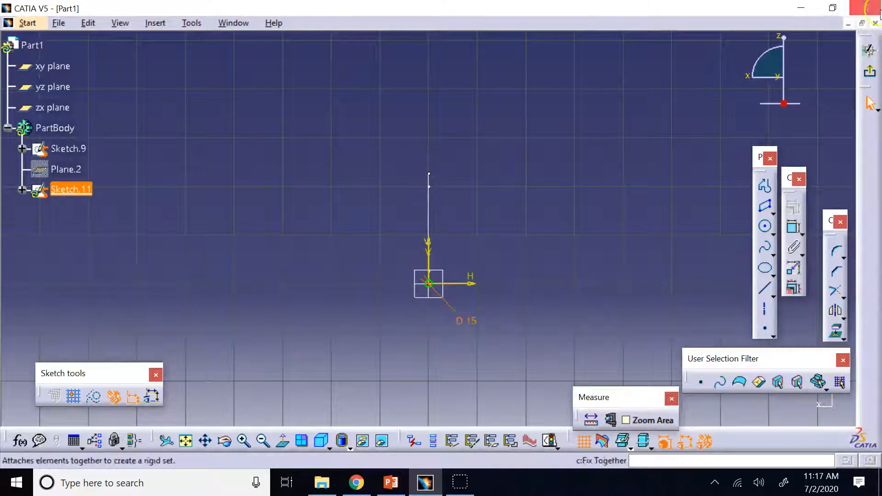
# Step: Set the profile circle's diameter to 25 mm and leave the sketch
pyautogui.doubleClick(468, 323)
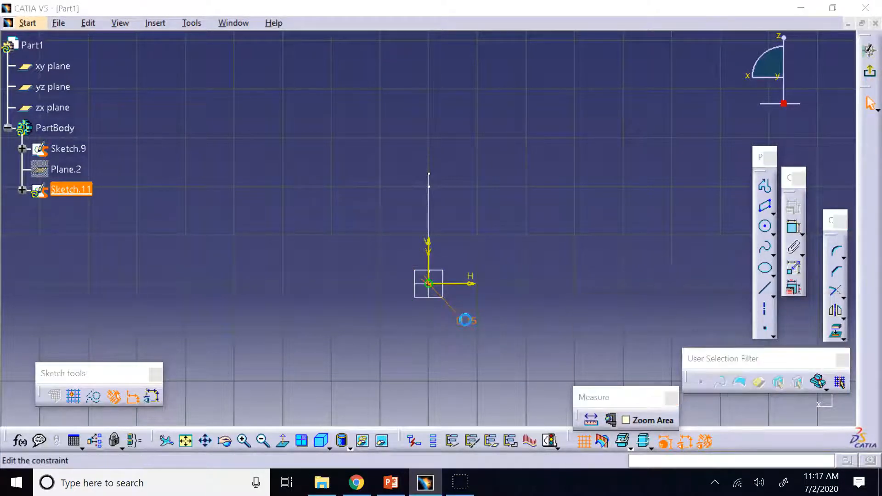
pyautogui.press('Return')
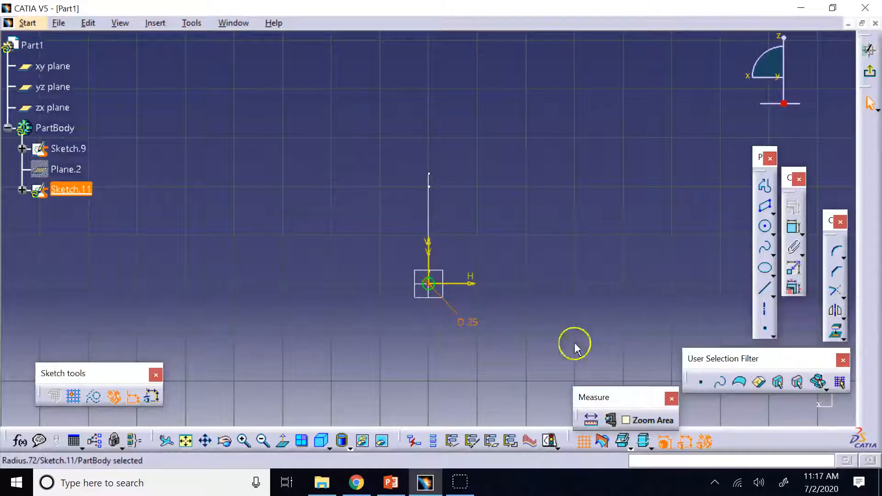
pyautogui.click(868, 69)
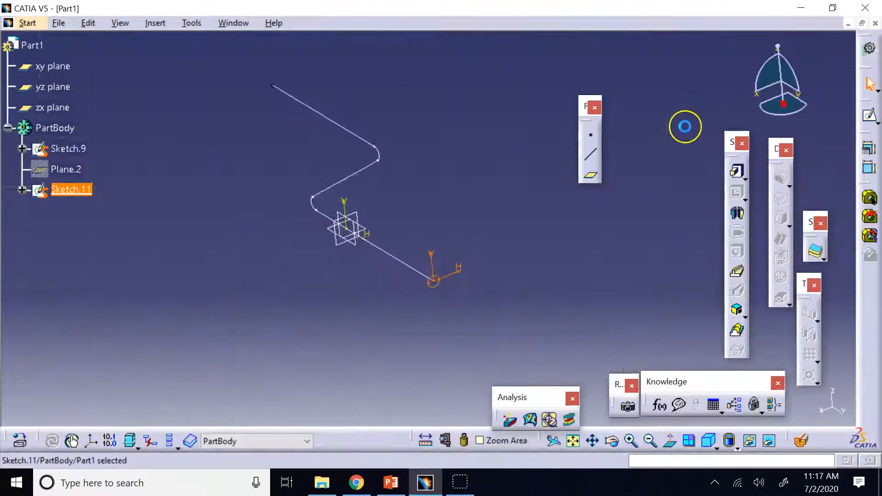
pyautogui.click(521, 294)
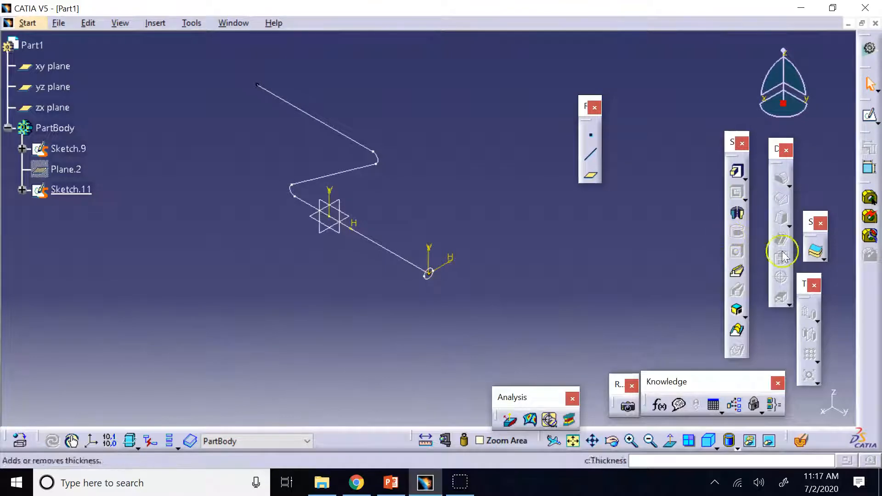
# Step: Create a rib from the circular profile sketch, using the zigzag path as the center curve
pyautogui.click(736, 271)
pyautogui.click(432, 281)
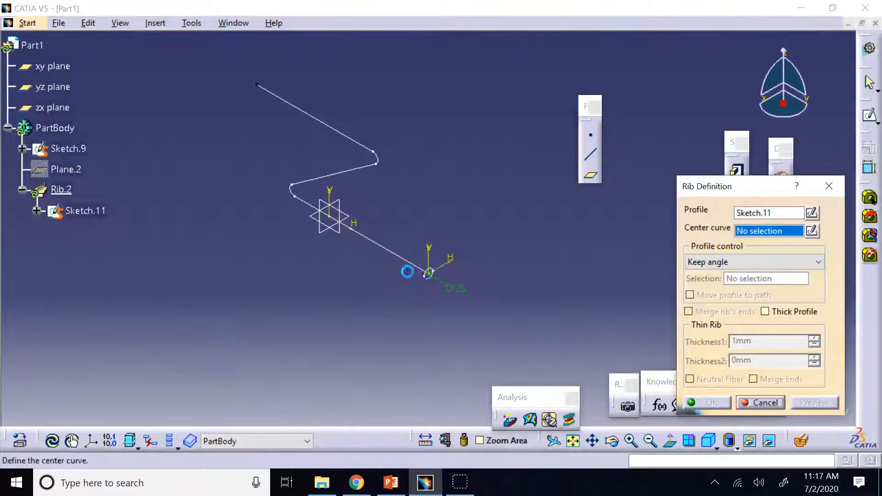
pyautogui.click(409, 262)
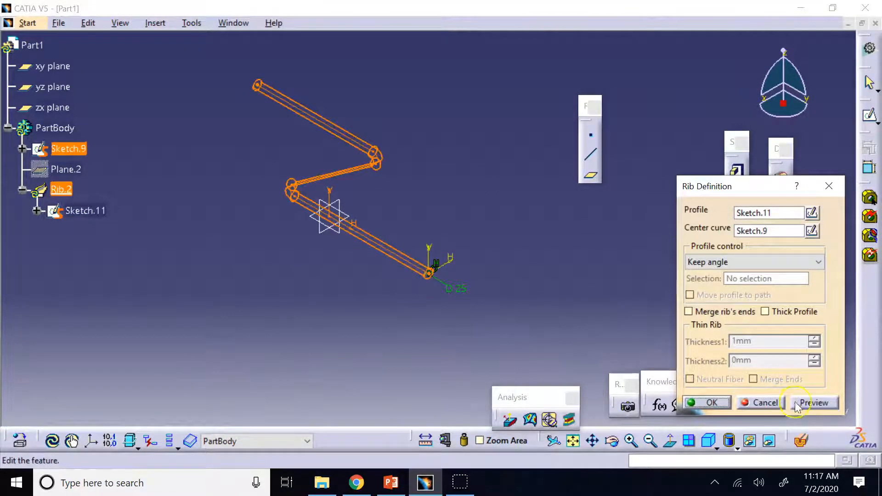
pyautogui.click(711, 403)
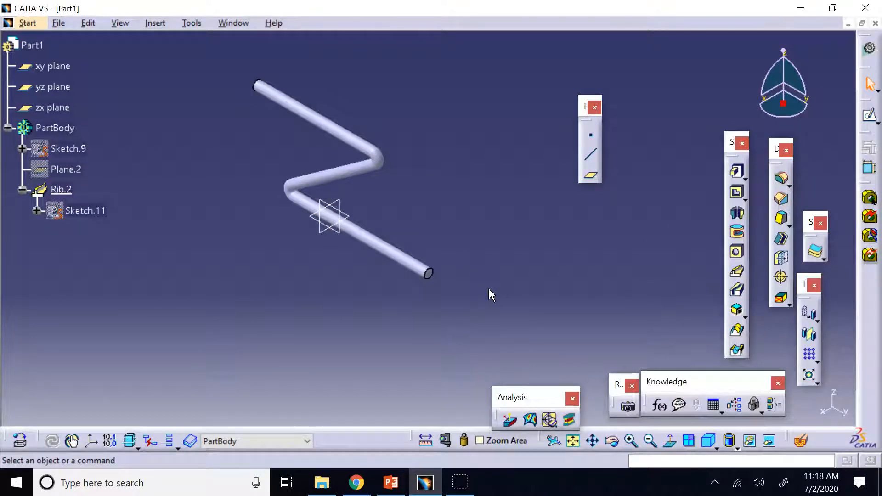
# Step: Edit the zigzag rib into a hollow tube by enabling its Thick Profile option
pyautogui.click(612, 440)
pyautogui.moveTo(464, 318); pyautogui.dragTo(430, 234)
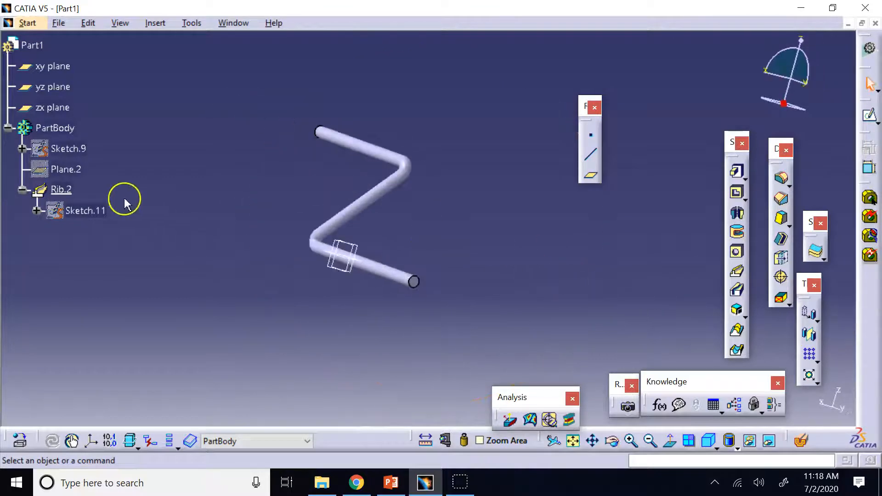
pyautogui.doubleClick(62, 190)
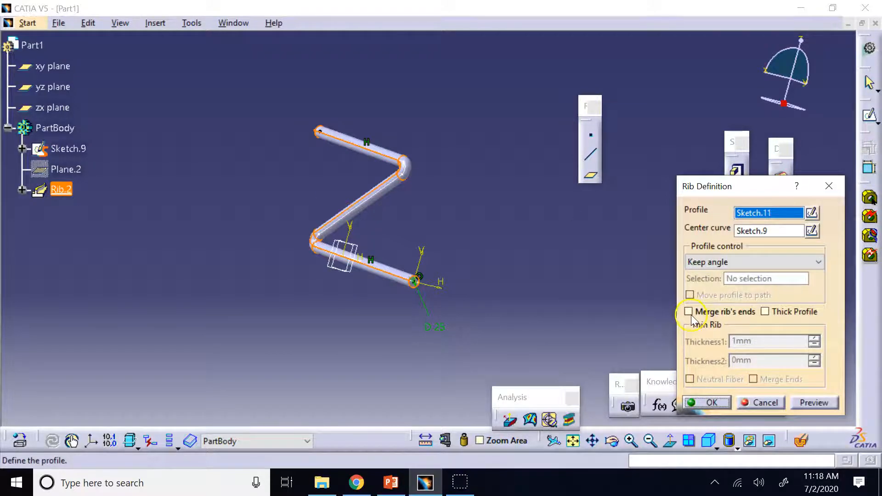
pyautogui.click(766, 312)
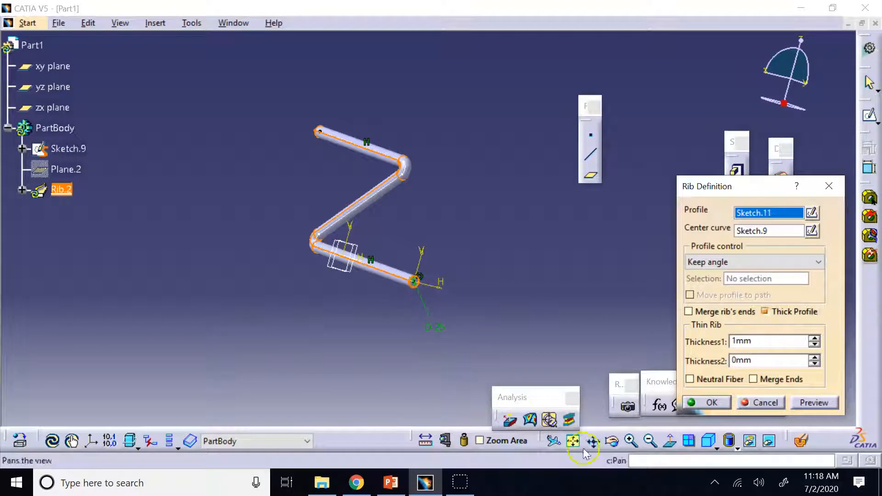
pyautogui.click(630, 441)
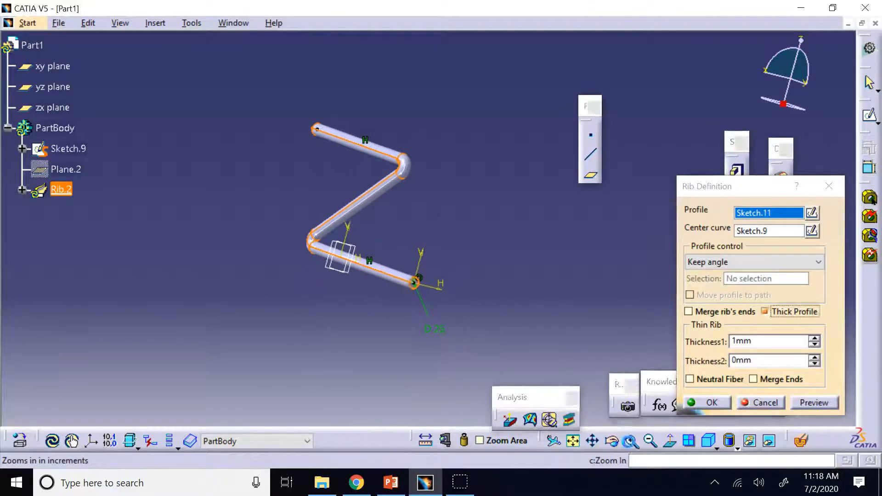
pyautogui.click(630, 441)
pyautogui.click(630, 442)
pyautogui.click(630, 441)
pyautogui.click(629, 441)
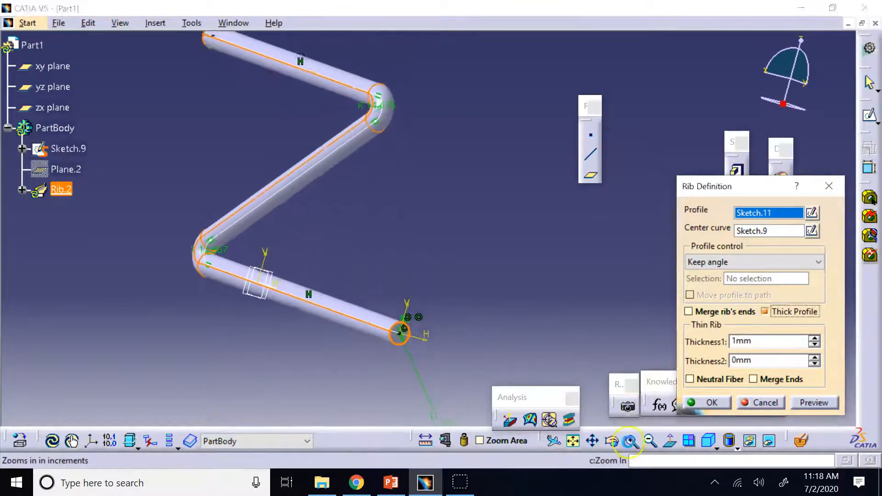
pyautogui.click(630, 442)
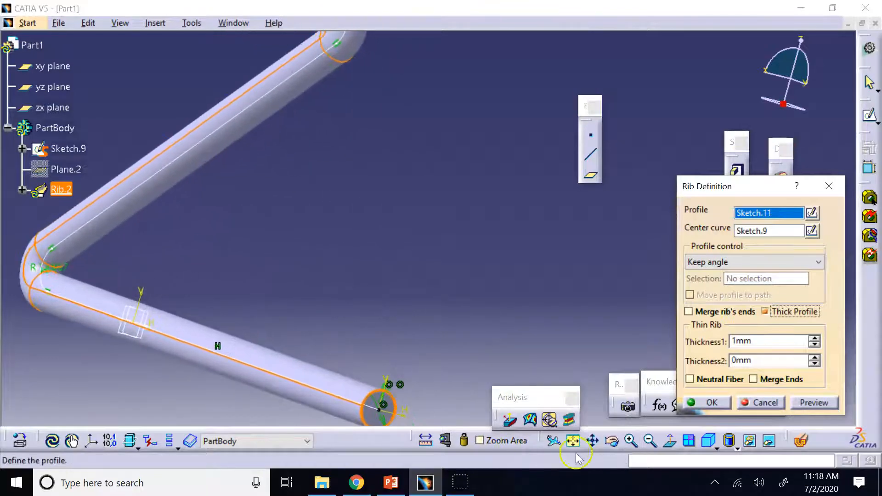
pyautogui.moveTo(472, 378); pyautogui.dragTo(404, 275, button='middle')
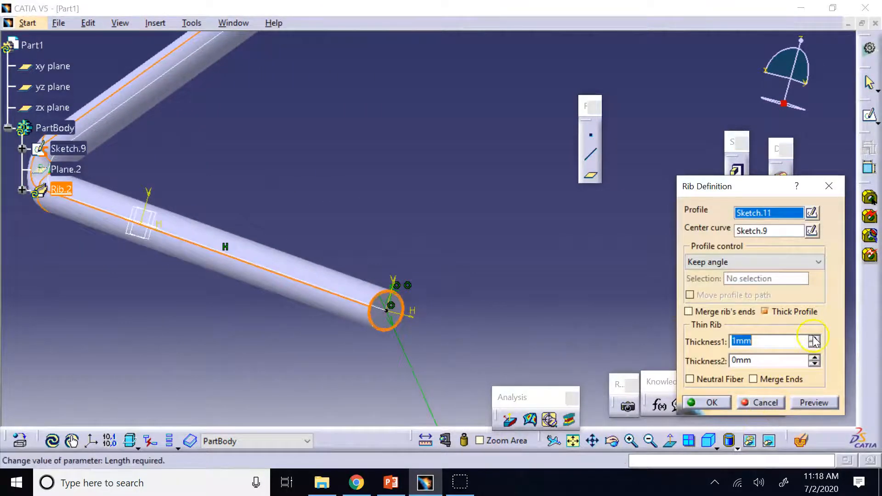
pyautogui.click(708, 402)
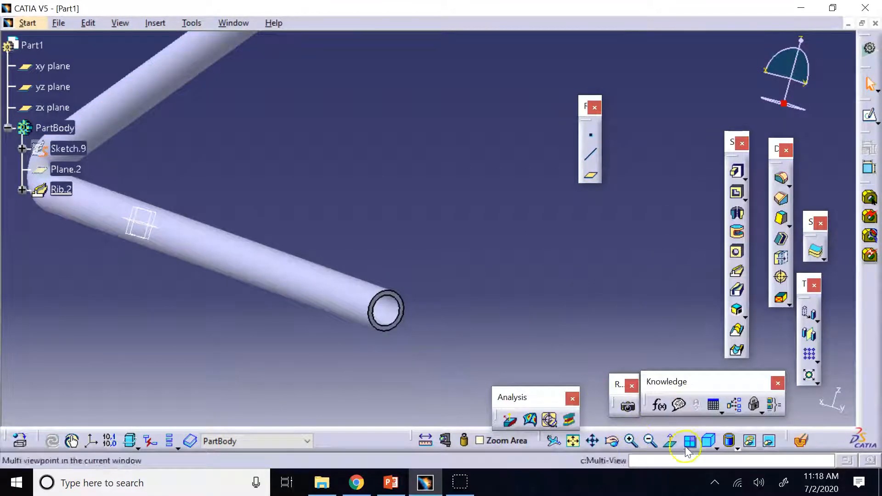
# Step: Open a new sketch on Plane.2 at the tube's lower end
pyautogui.click(708, 441)
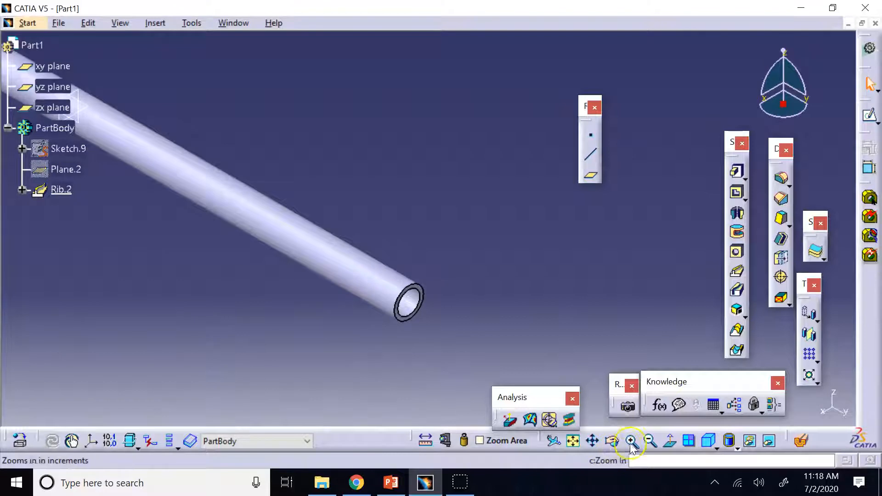
pyautogui.click(650, 442)
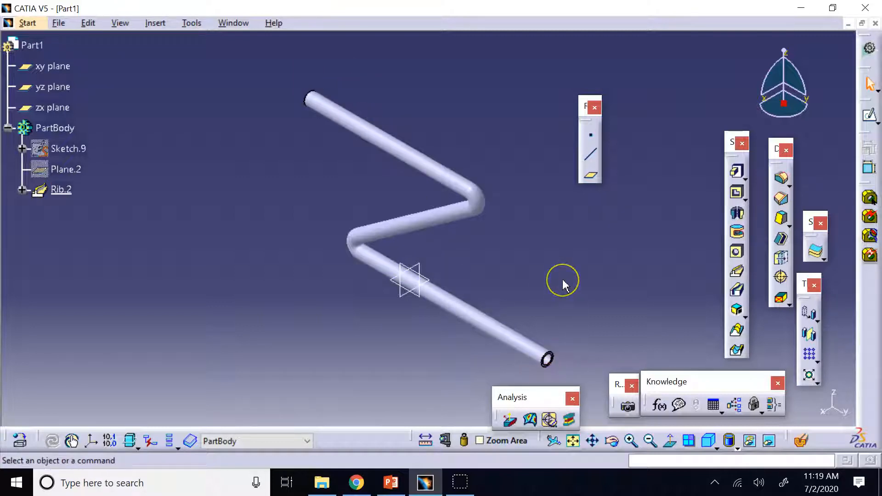
pyautogui.click(67, 170)
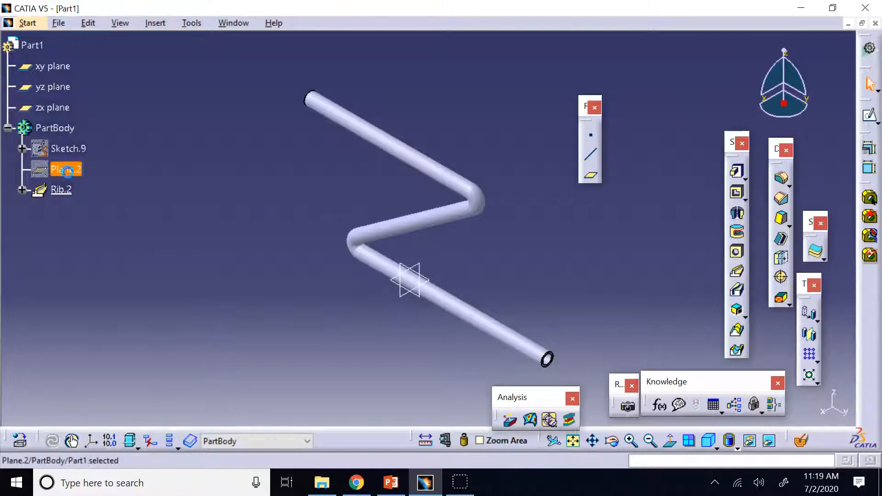
pyautogui.click(870, 116)
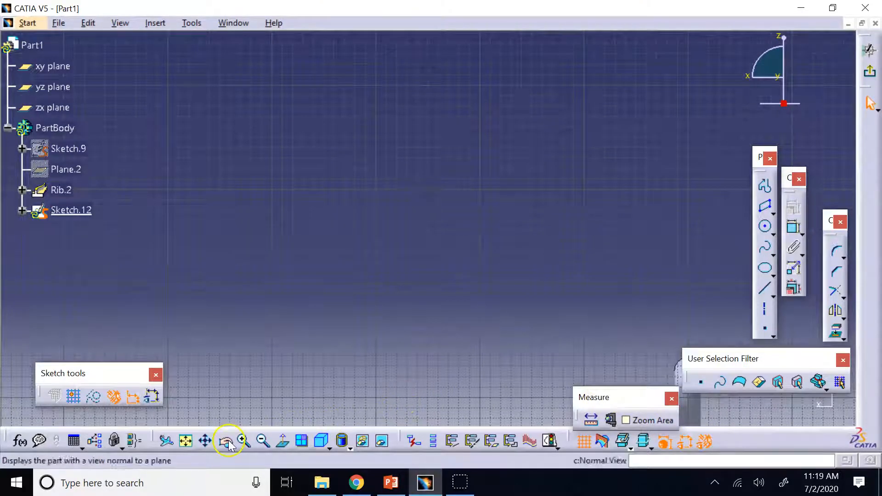
pyautogui.click(201, 442)
pyautogui.moveTo(474, 333)
pyautogui.mouseDown()
pyautogui.moveTo(270, 92)
pyautogui.moveTo(262, 55)
pyautogui.mouseUp()
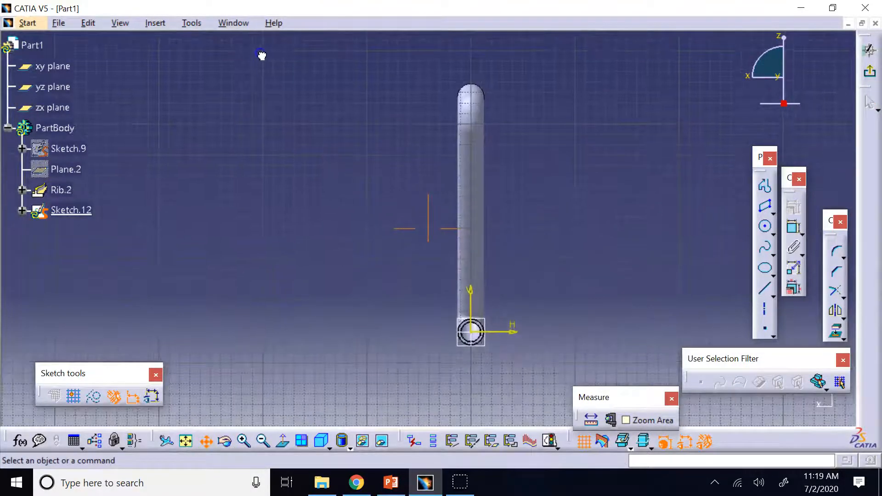
pyautogui.click(243, 441)
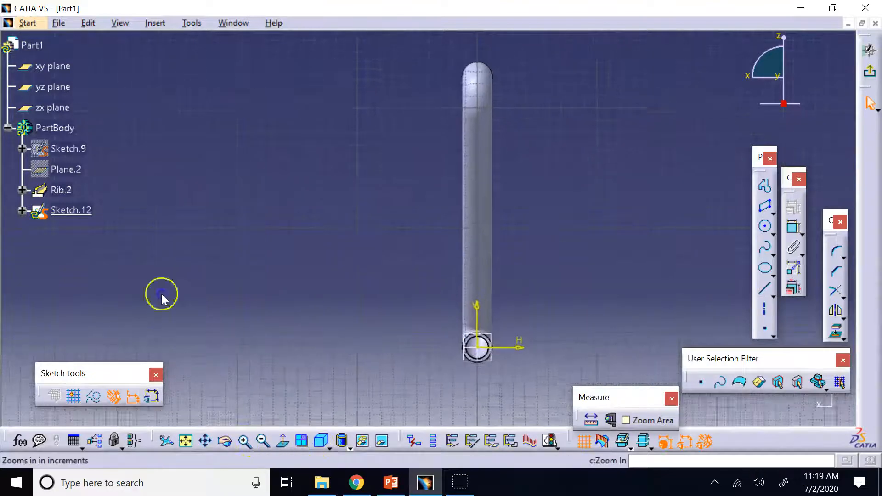
pyautogui.click(244, 441)
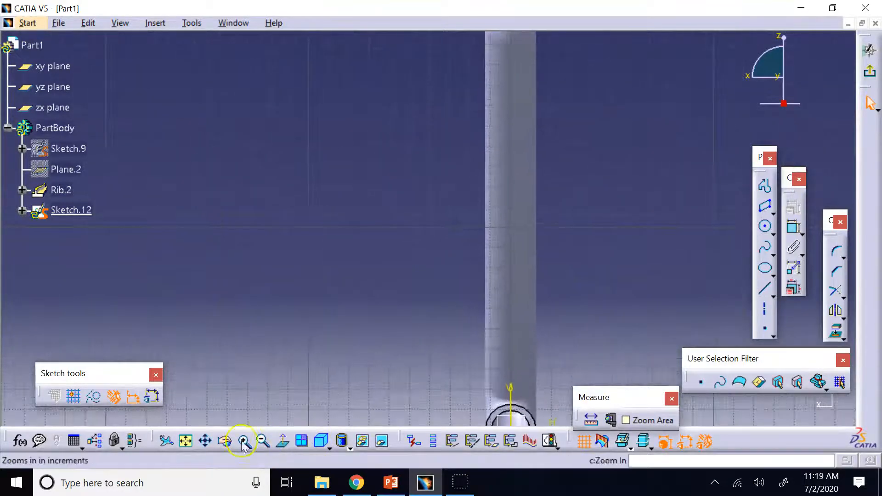
pyautogui.click(203, 441)
pyautogui.moveTo(446, 378); pyautogui.dragTo(378, 252)
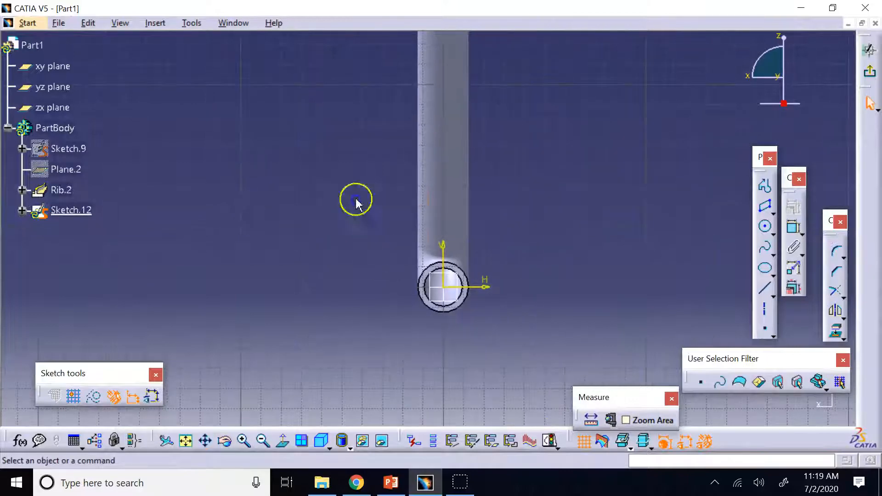
# Step: Sketch a rectangle about 6.5 by 14.6 mm across the tube's upper wall down to the horizontal axis, and leave the sketch
pyautogui.click(774, 213)
pyautogui.click(713, 226)
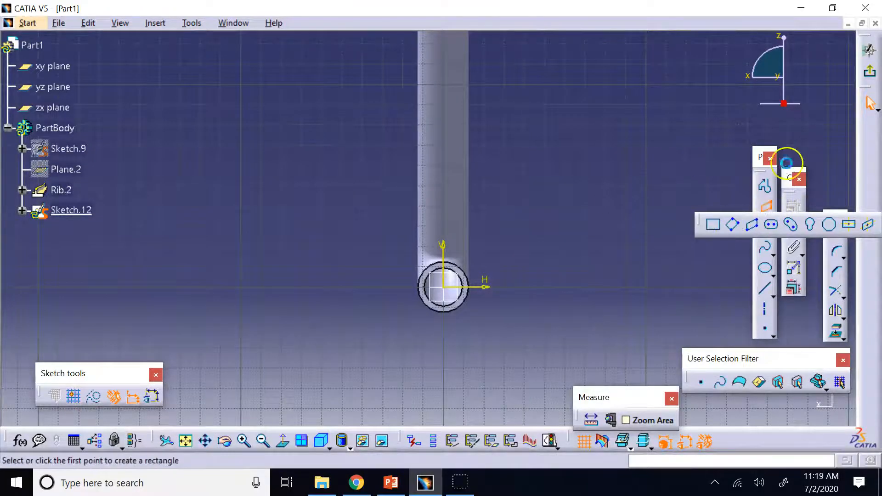
pyautogui.click(435, 255)
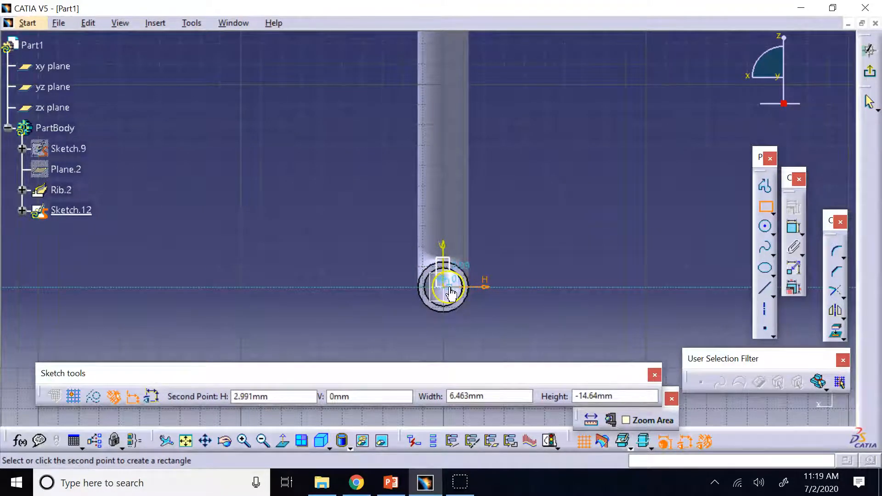
pyautogui.click(451, 287)
pyautogui.click(870, 71)
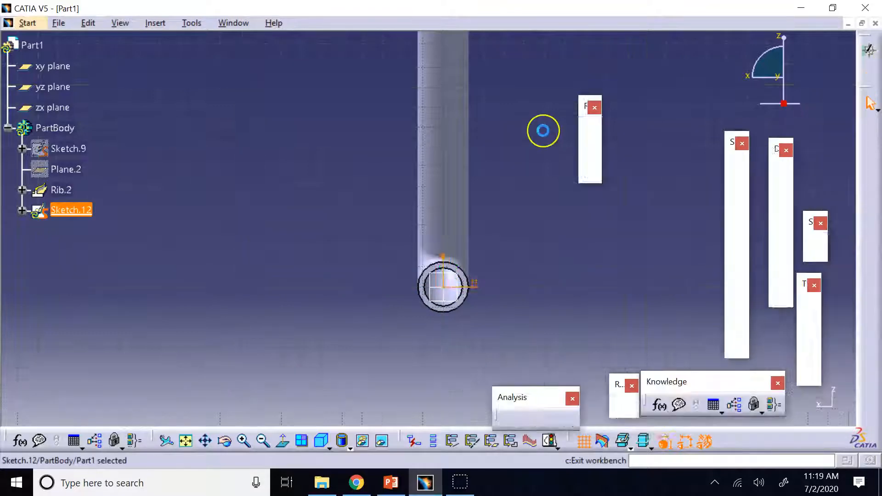
pyautogui.click(531, 324)
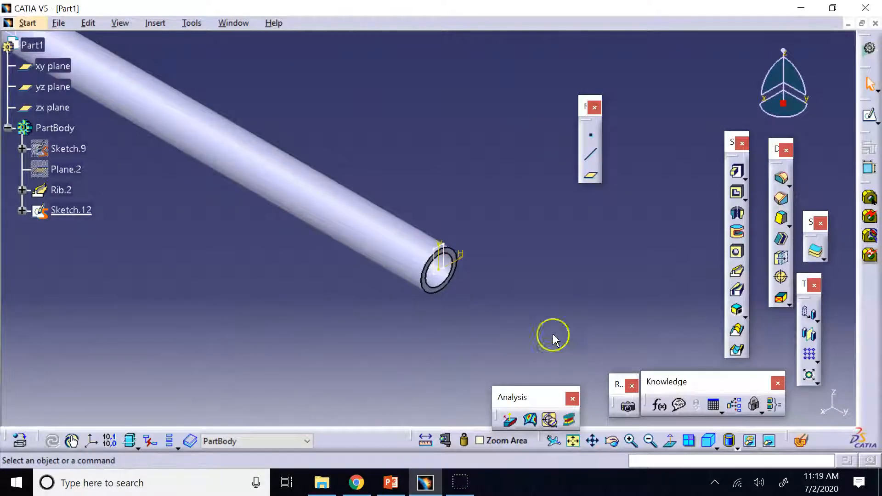
# Step: Try to cut a slot with the rectangle sketch as profile and the zigzag path Sketch.9 as center curve
pyautogui.click(69, 210)
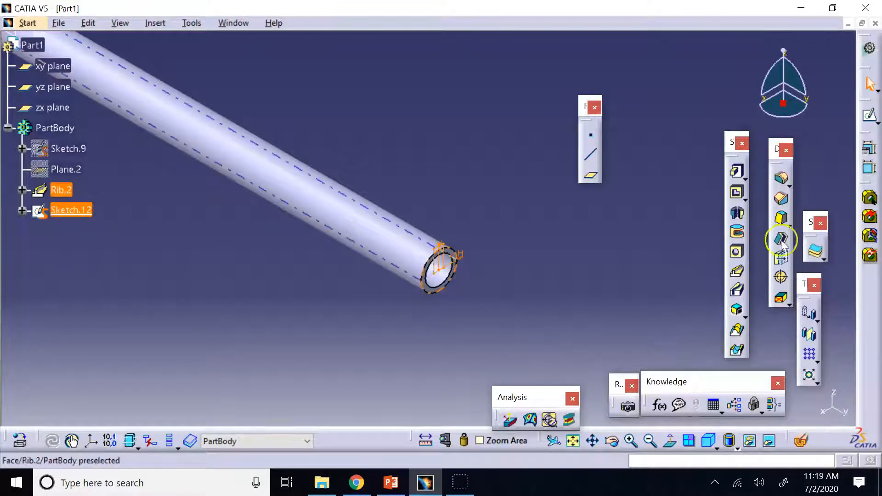
pyautogui.click(737, 290)
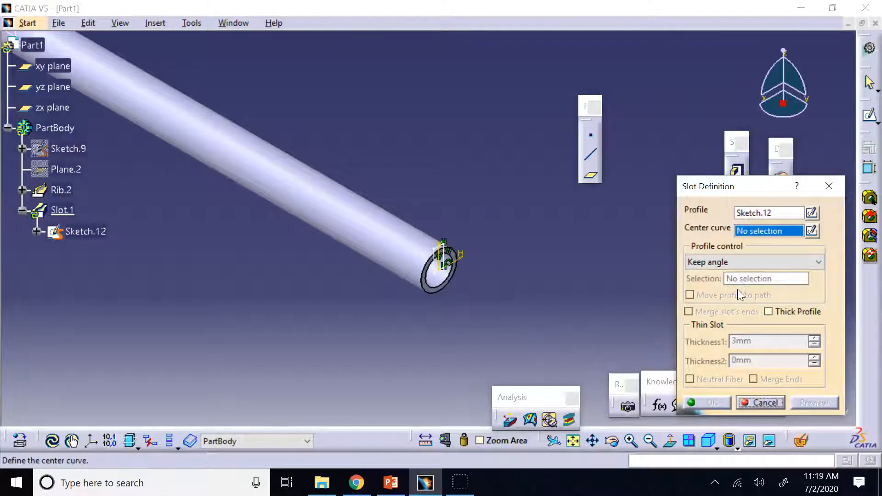
pyautogui.click(22, 190)
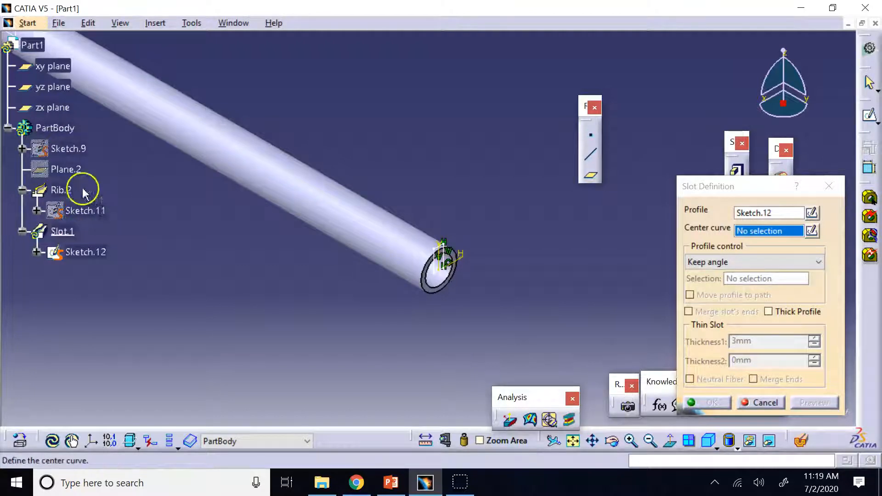
pyautogui.click(72, 149)
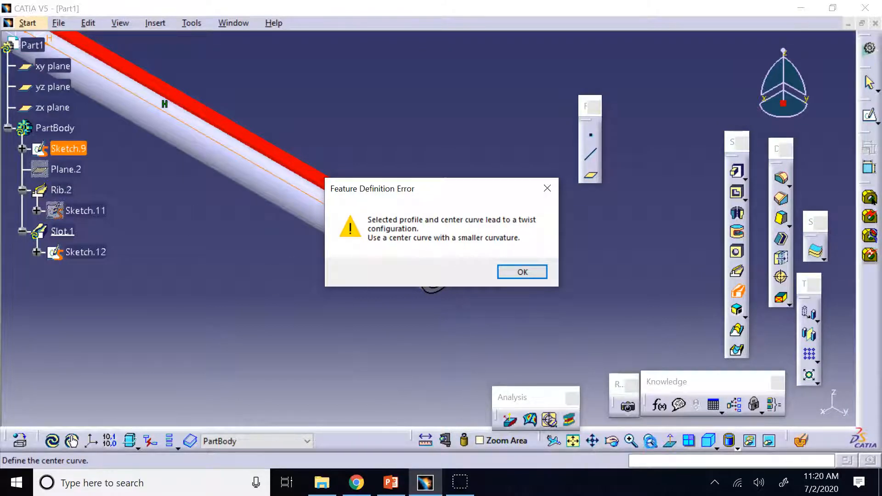
pyautogui.click(522, 275)
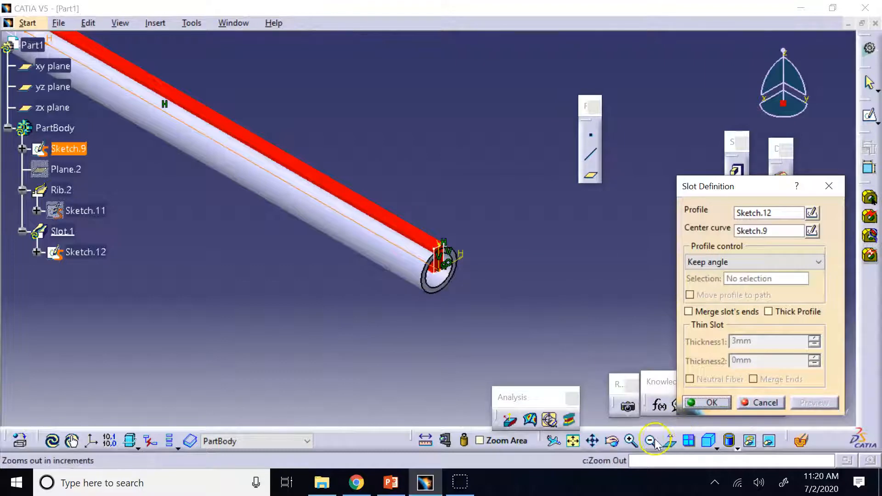
pyautogui.click(653, 441)
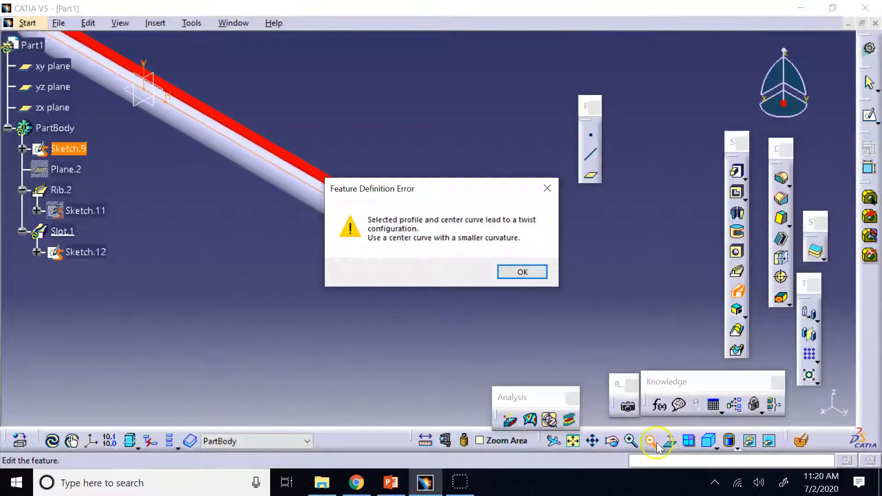
pyautogui.click(517, 272)
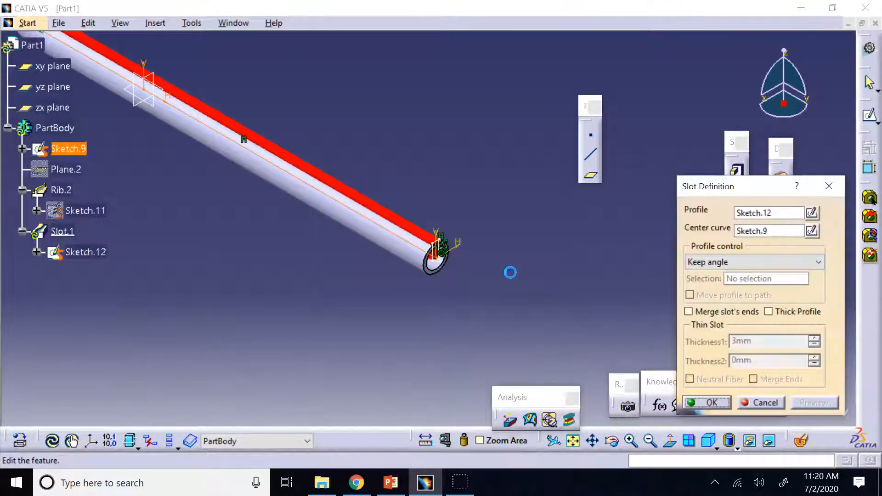
pyautogui.click(761, 403)
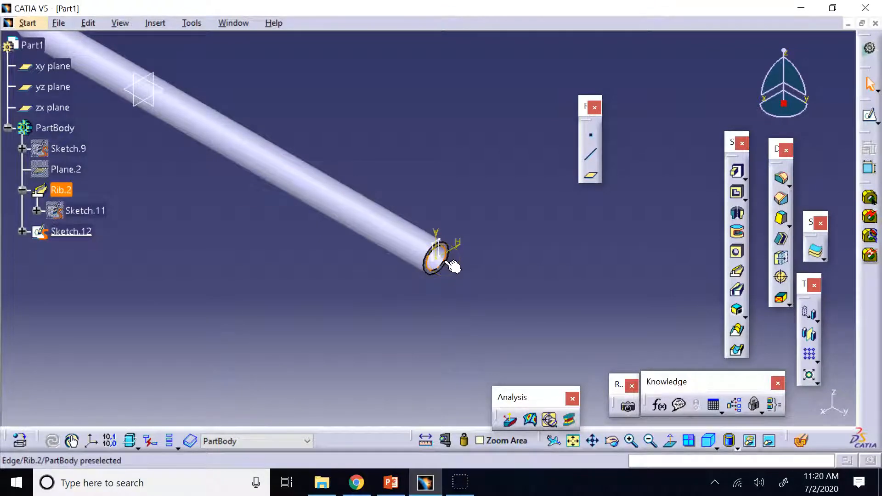
# Step: Edit the rectangle sketch, moving its free edge from above the tube to just below the tube's lower wall, and leave the sketch
pyautogui.doubleClick(71, 231)
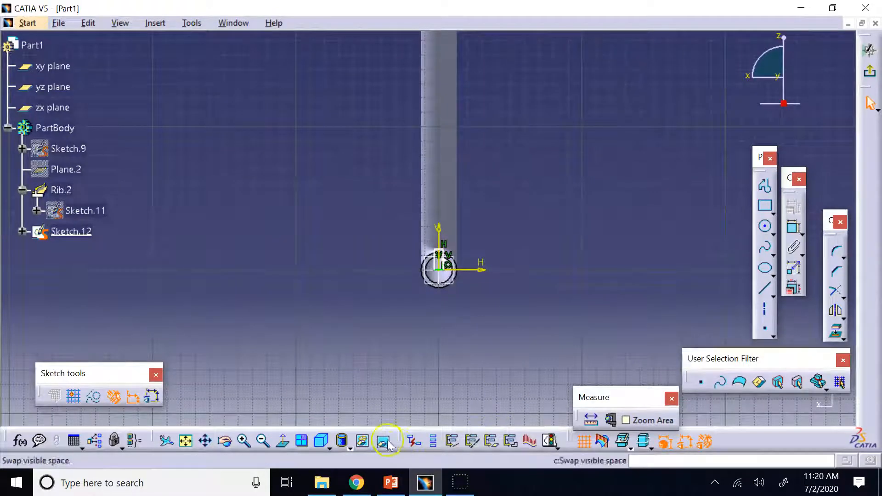
pyautogui.click(244, 441)
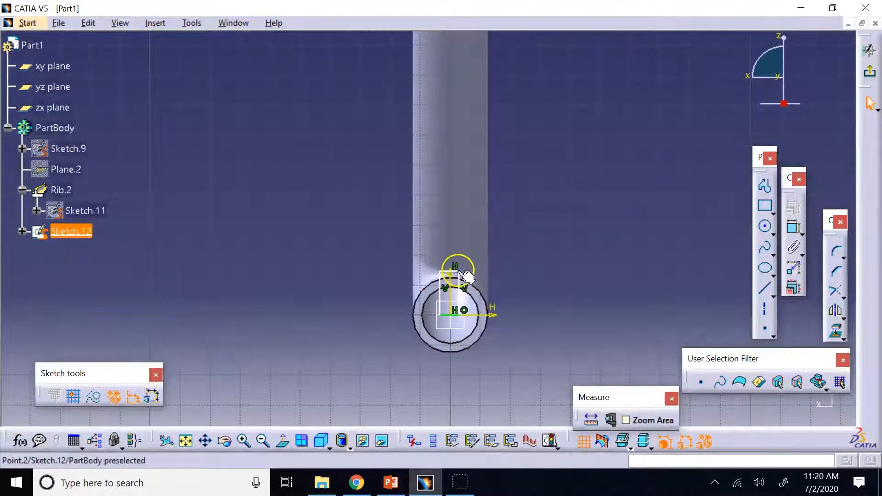
pyautogui.moveTo(466, 274); pyautogui.dragTo(462, 358)
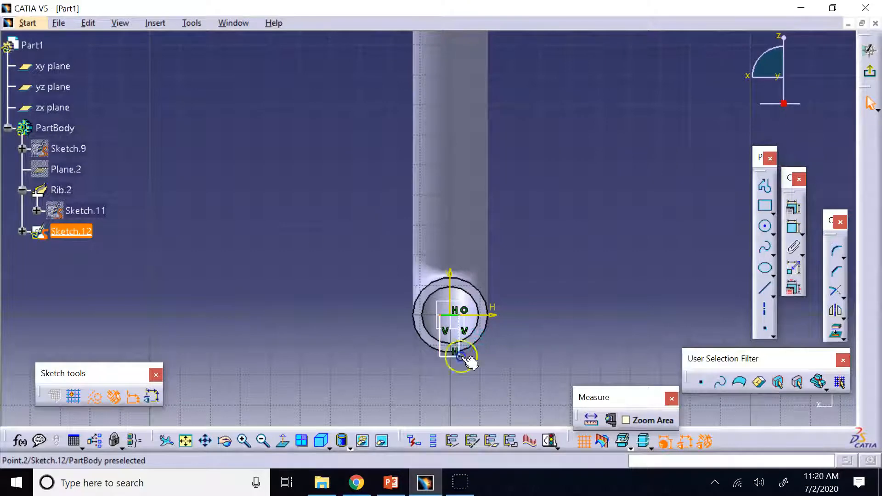
pyautogui.click(869, 71)
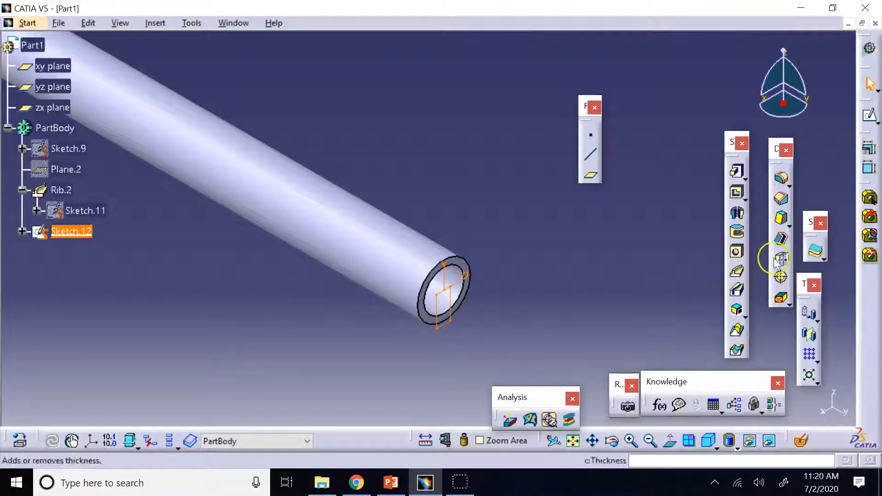
# Step: Create a slot through the tube's wall using the rectangle sketch as profile and the zigzag path Sketch.9 as center curve
pyautogui.click(736, 289)
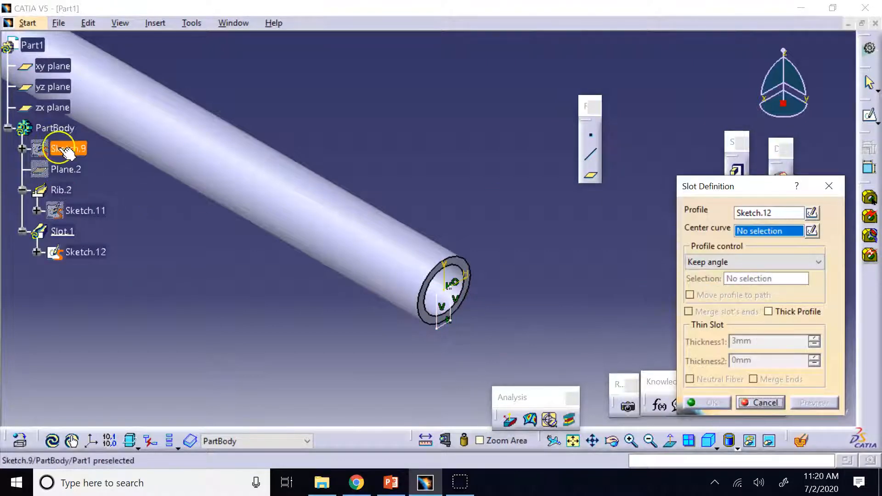
pyautogui.click(51, 148)
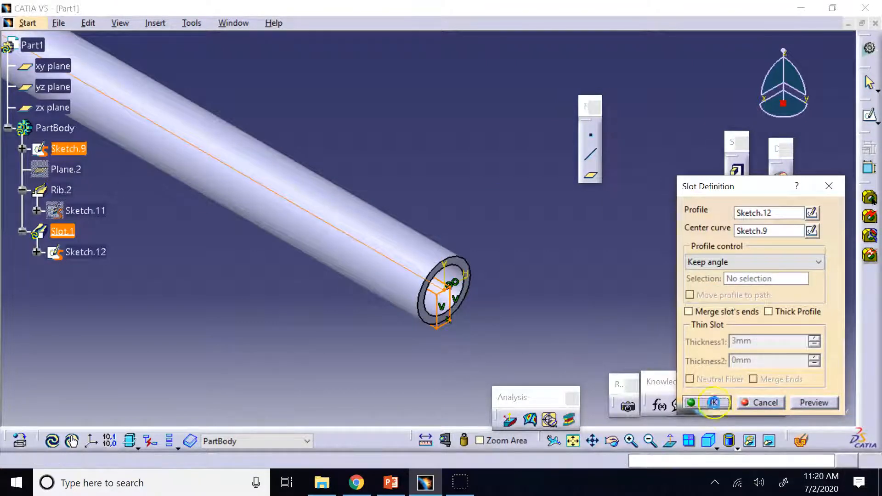
pyautogui.click(710, 402)
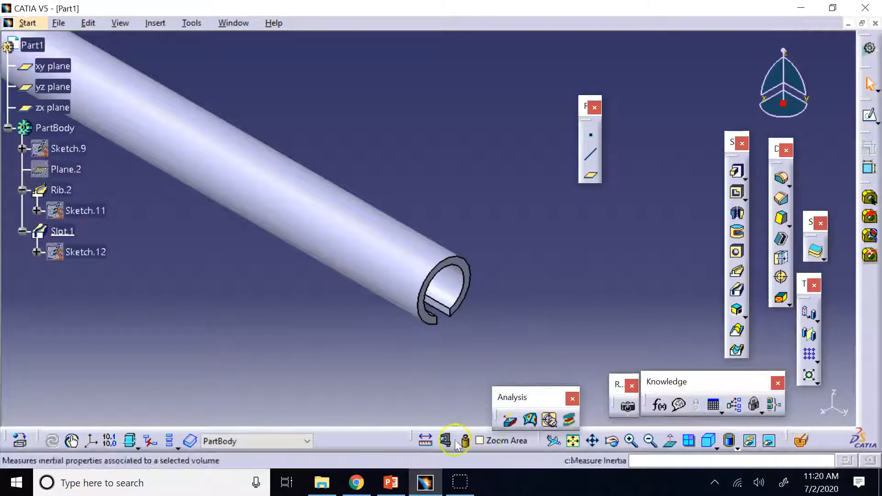
pyautogui.click(708, 442)
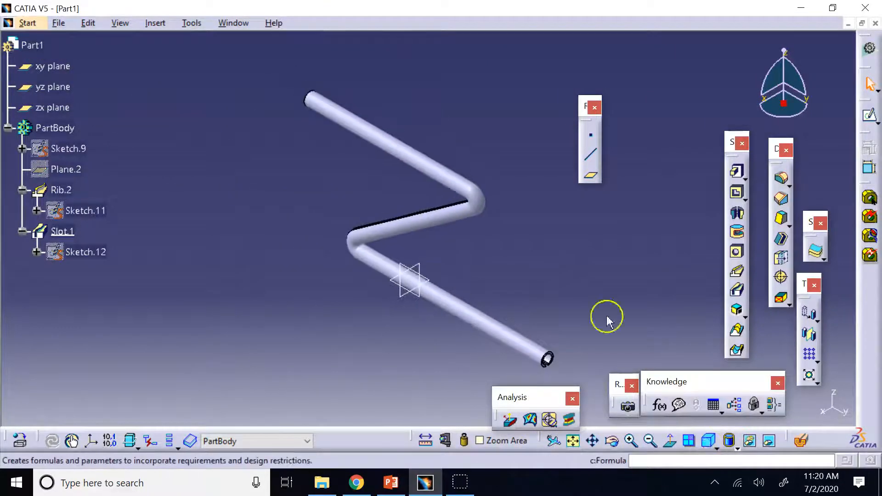
pyautogui.click(603, 446)
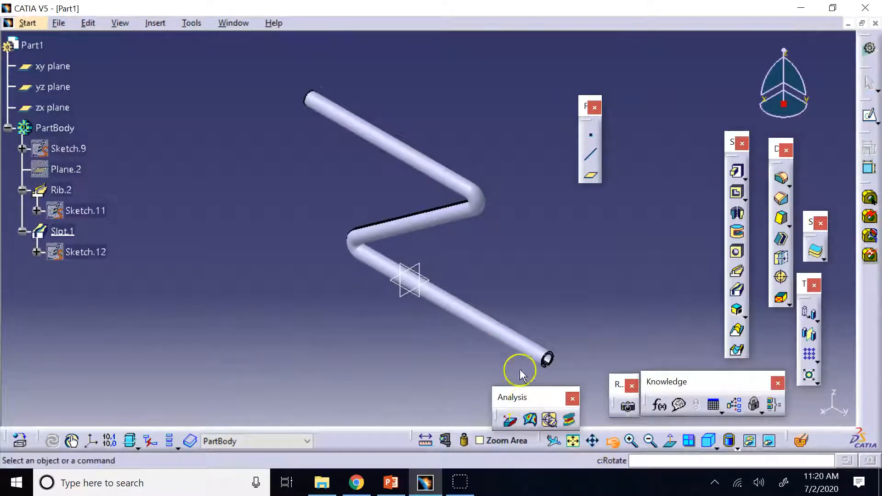
pyautogui.moveTo(516, 368); pyautogui.dragTo(492, 341)
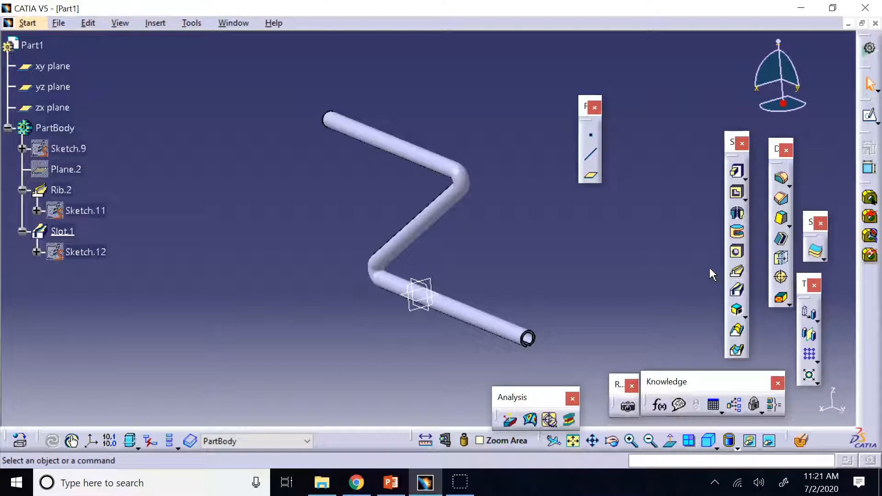
# Step: Switch to the PowerPoint lecture and review the Threads/Tap in CATIA and Sketch-Based Features Toolbar slides
pyautogui.click(391, 482)
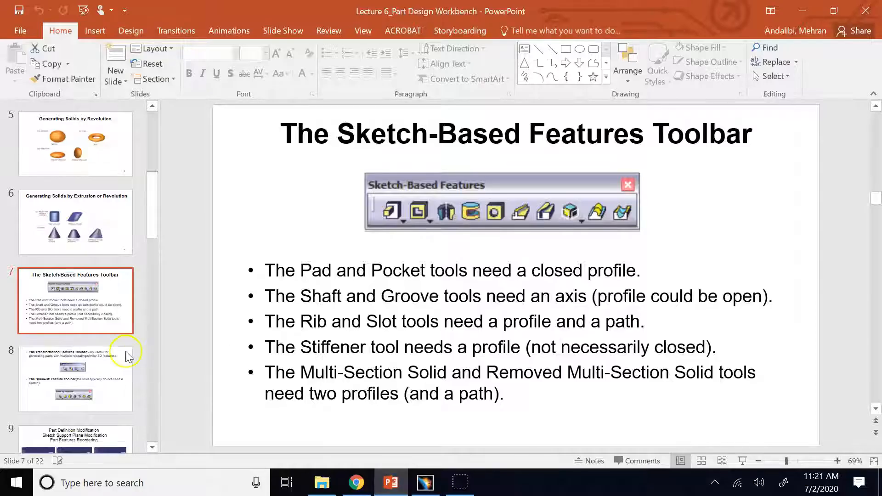
pyautogui.scroll(-10, 92, 353)
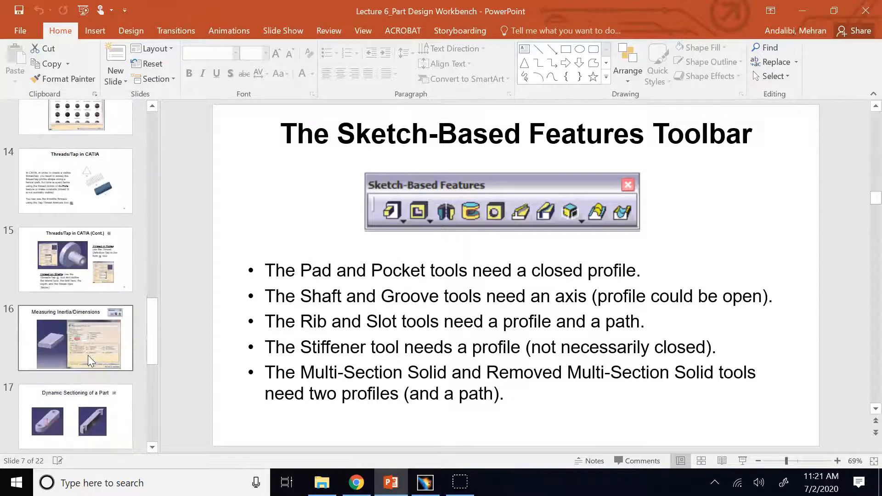
pyautogui.click(107, 210)
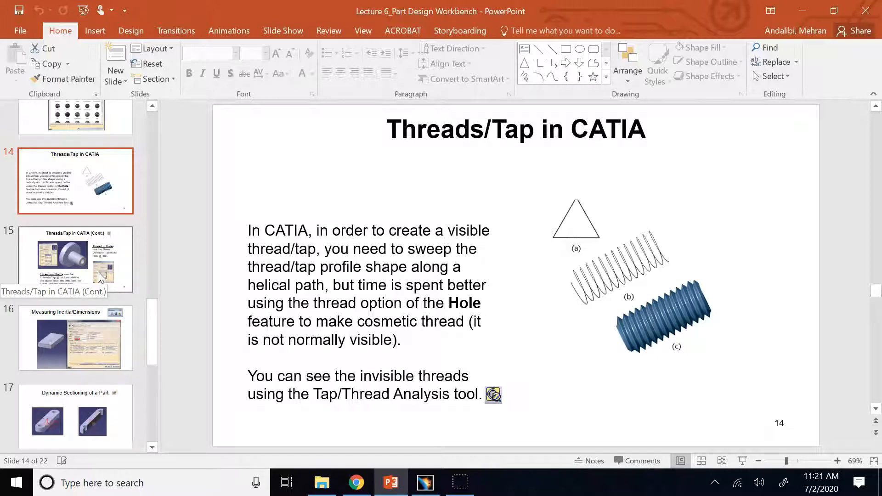
pyautogui.scroll(10, 98, 272)
pyautogui.scroll(5, 98, 272)
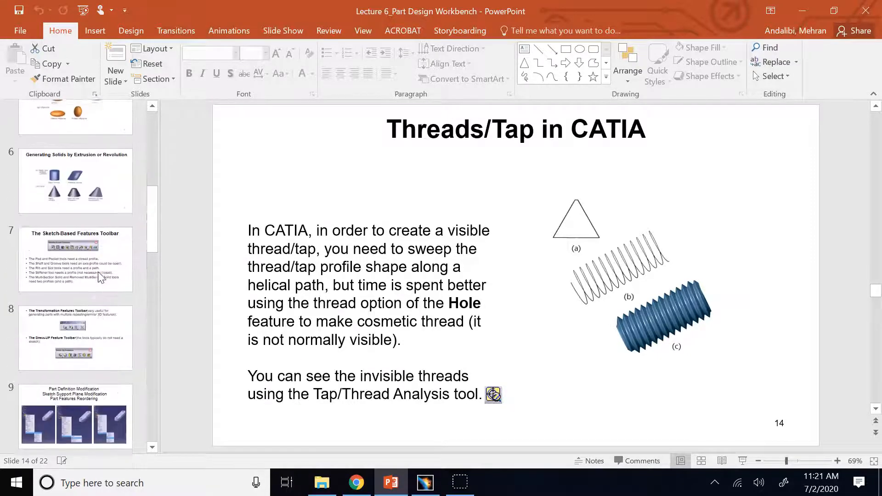
pyautogui.click(92, 251)
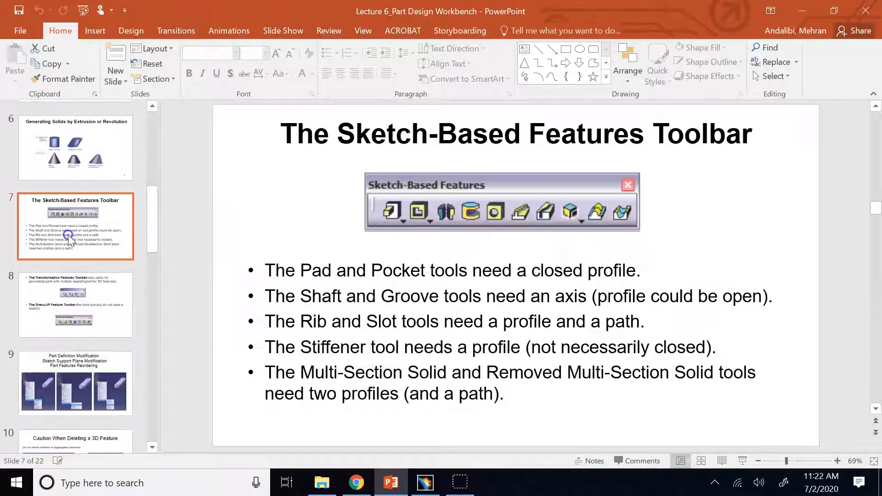
# Step: Switch back to CATIA and delete everything from Sketch.9 through Slot.1, including children and aggregated elements, restoring the isometric view
pyautogui.click(424, 483)
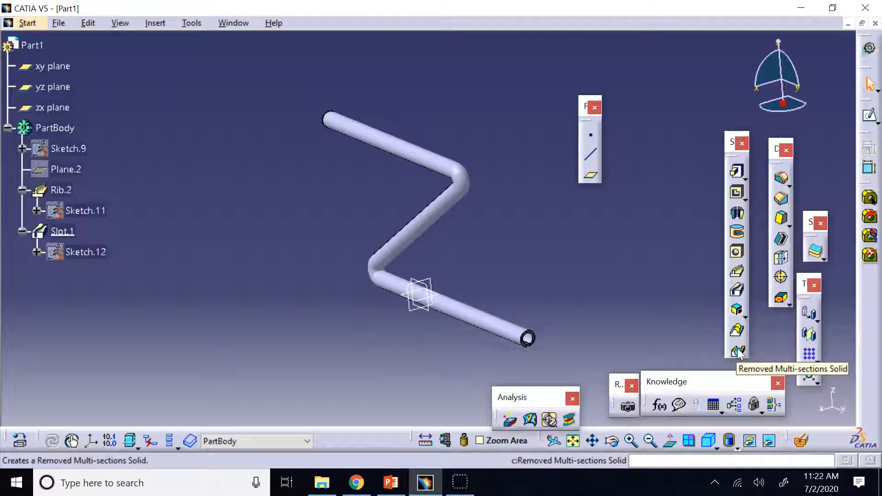
pyautogui.click(666, 225)
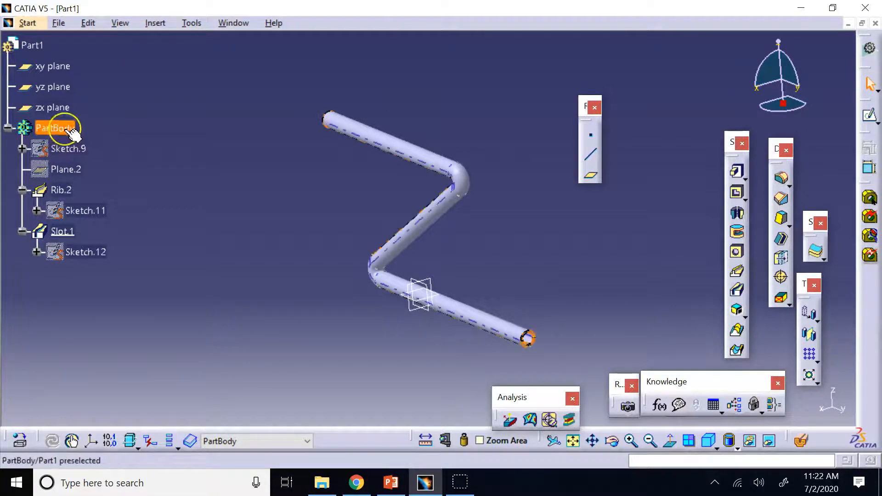
pyautogui.click(69, 149)
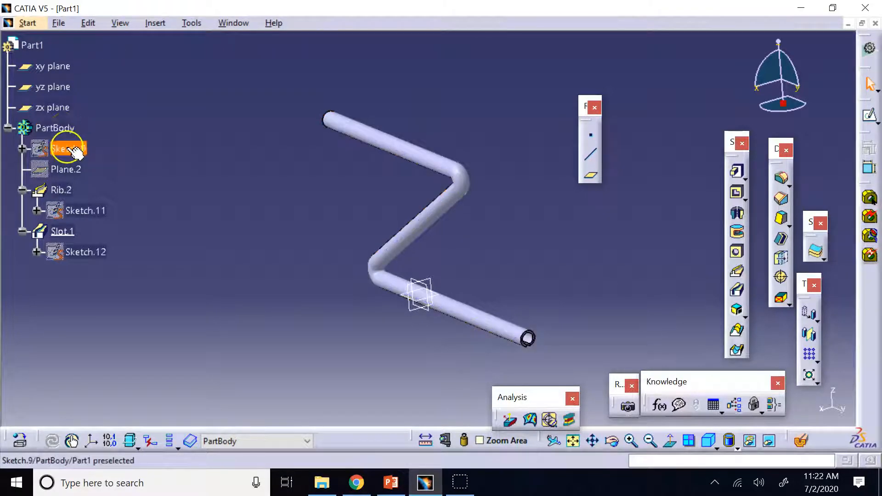
pyautogui.keyDown('ctrl'); pyautogui.click(62, 232); pyautogui.keyUp('ctrl')
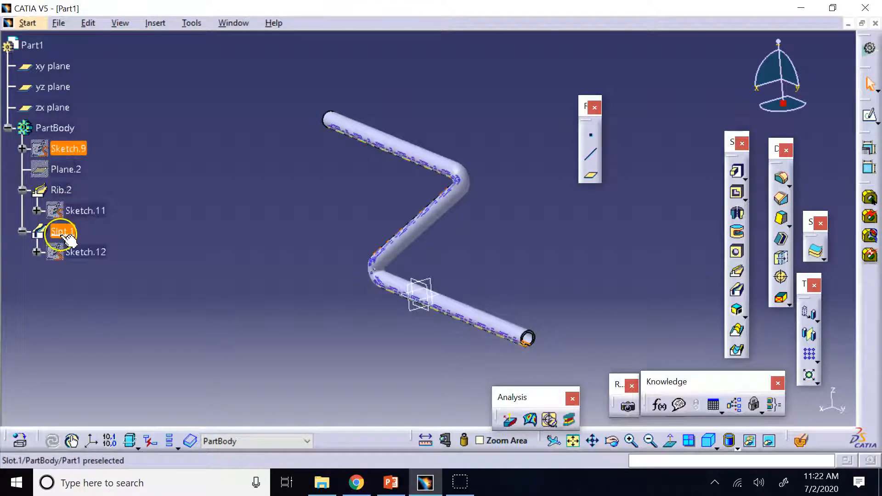
pyautogui.keyDown('shift'); pyautogui.click(64, 232); pyautogui.keyUp('shift')
pyautogui.rightClick(65, 232)
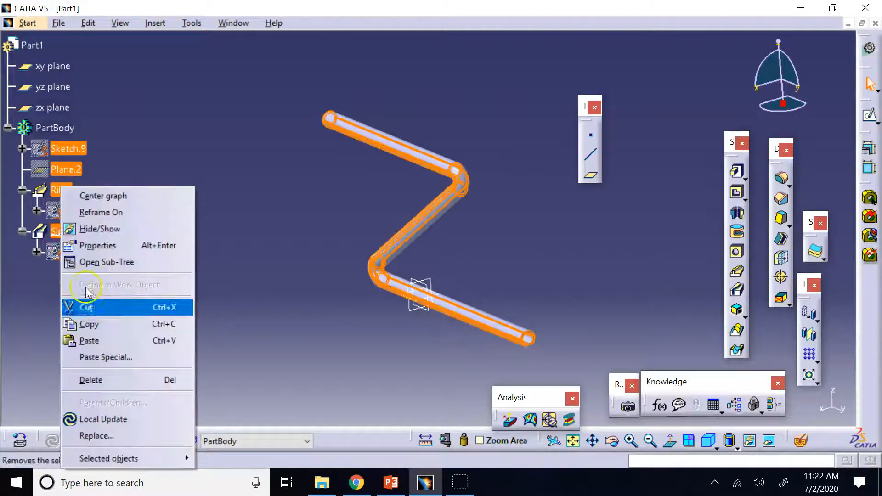
pyautogui.click(95, 380)
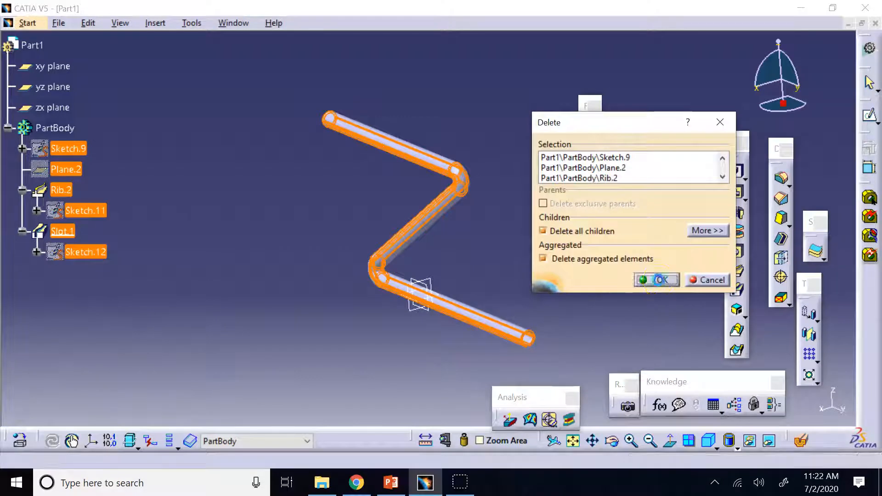
pyautogui.click(656, 279)
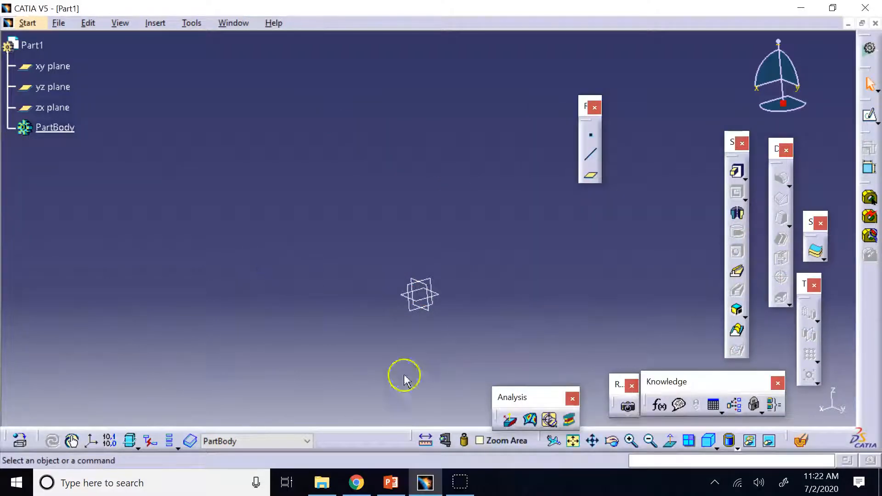
pyautogui.click(708, 441)
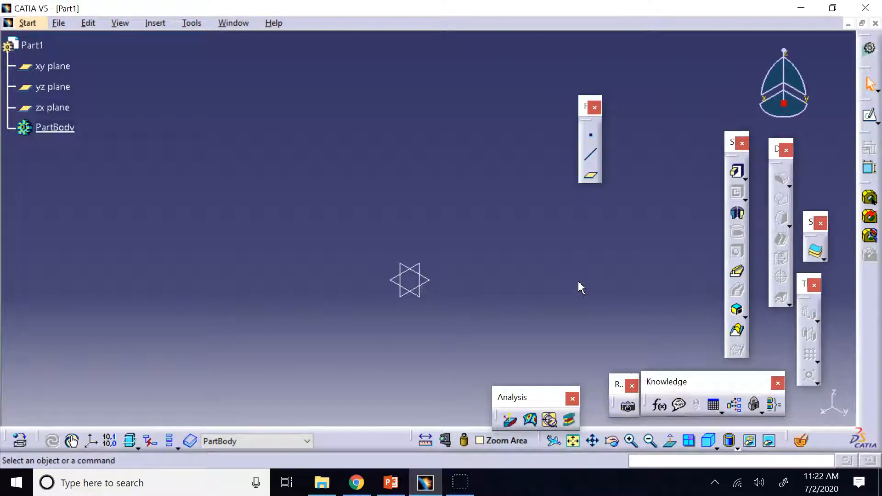
# Step: Sketch a rectangle about 396 mm wide and 360 mm high, centred on the origin of the yz plane, and leave the sketch
pyautogui.click(495, 333)
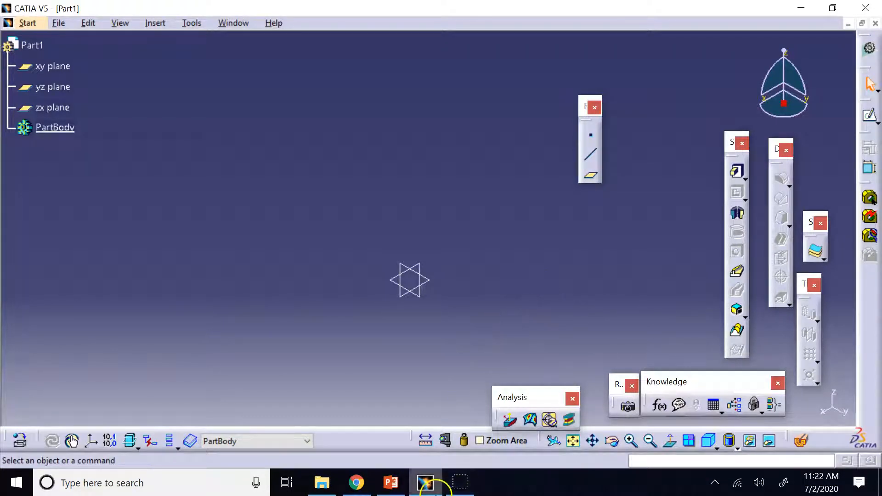
pyautogui.click(458, 485)
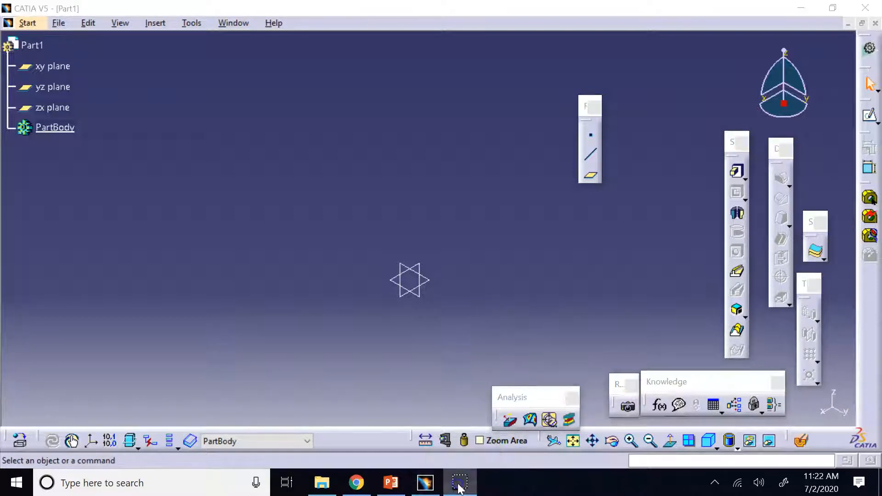
pyautogui.click(428, 298)
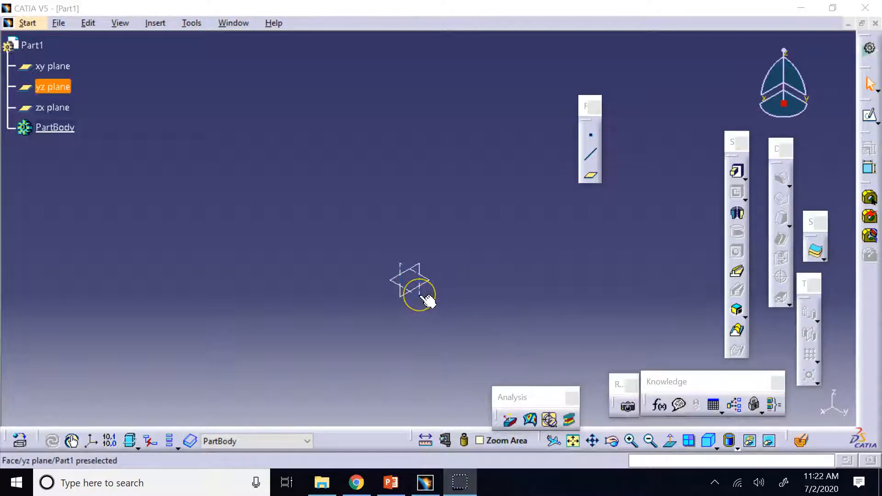
pyautogui.click(870, 115)
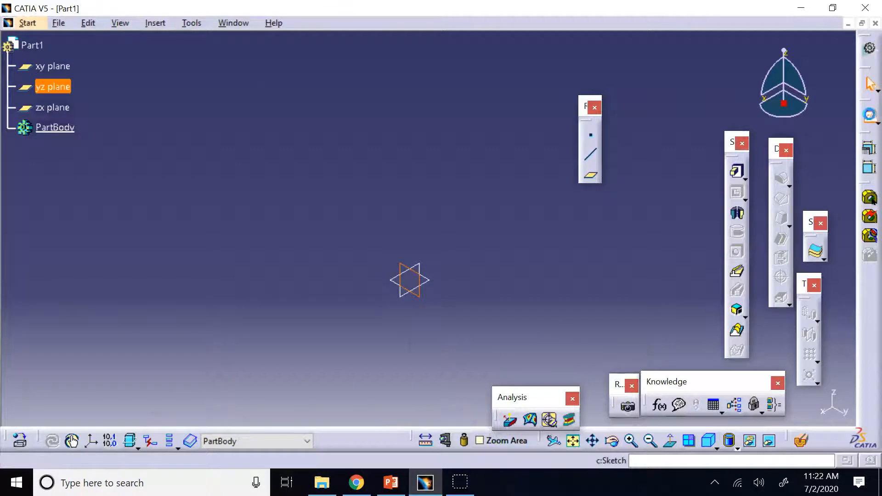
pyautogui.click(761, 204)
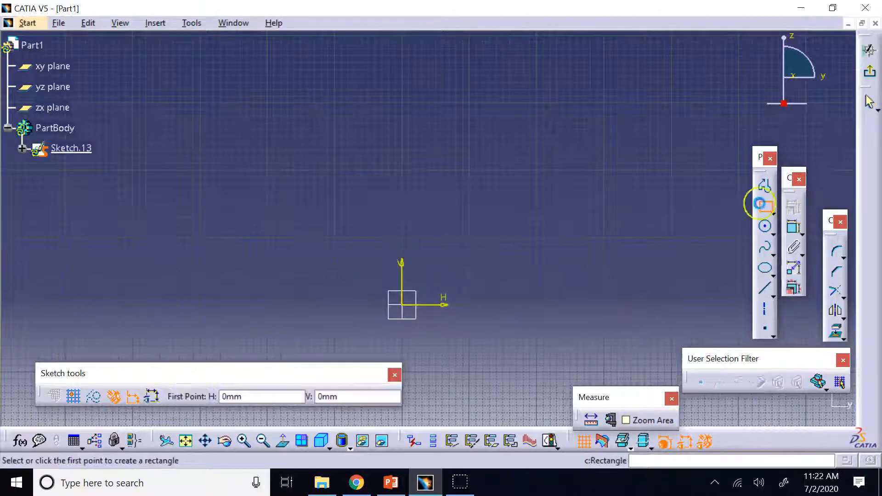
pyautogui.click(773, 214)
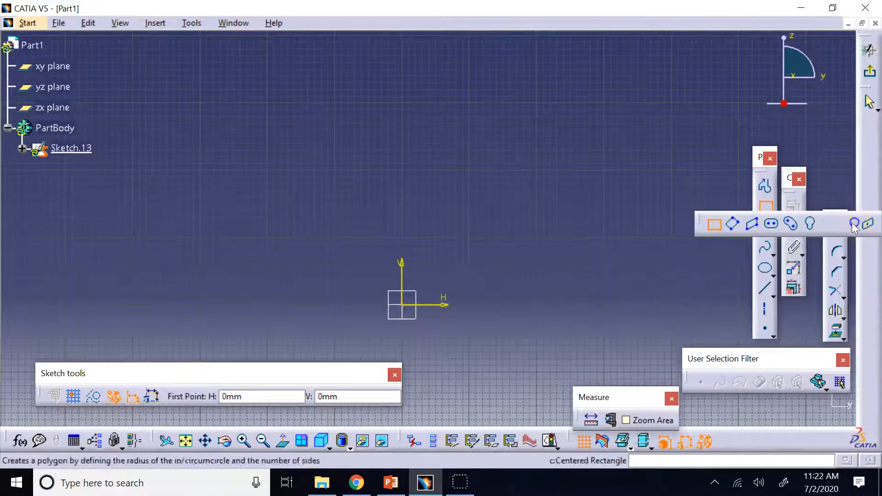
pyautogui.click(849, 223)
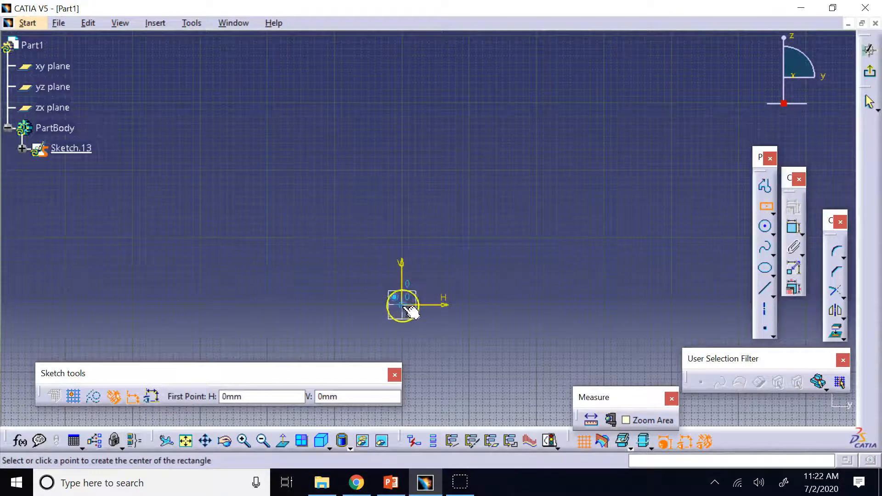
pyautogui.click(401, 304)
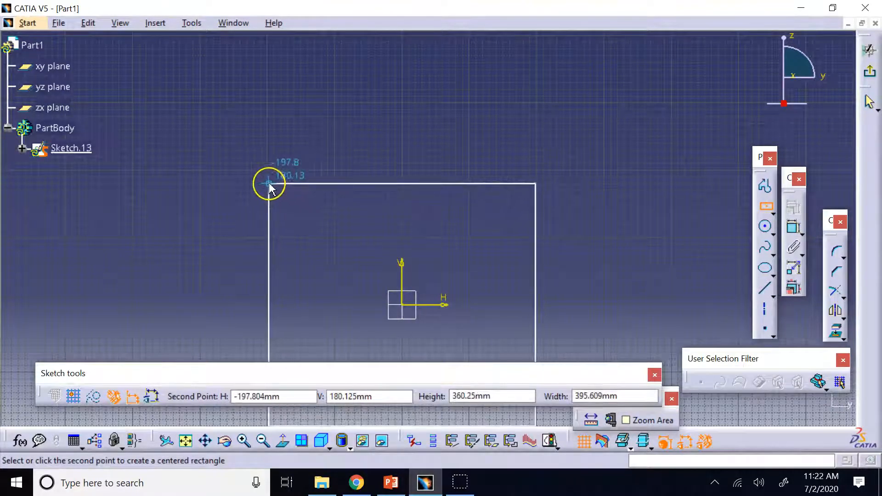
pyautogui.click(269, 183)
pyautogui.click(870, 50)
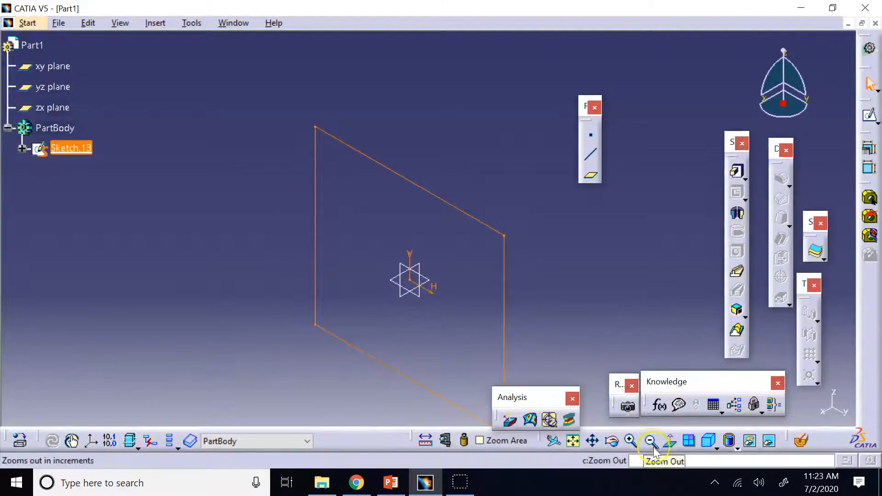
pyautogui.click(650, 442)
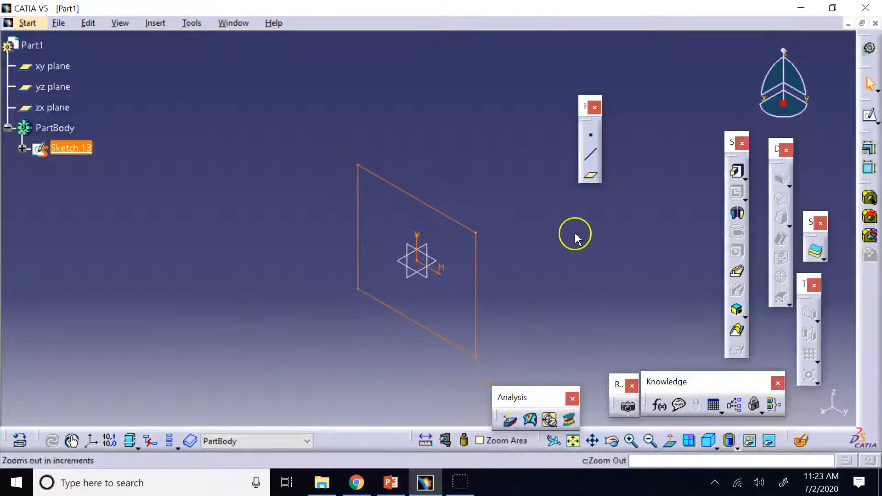
pyautogui.click(519, 246)
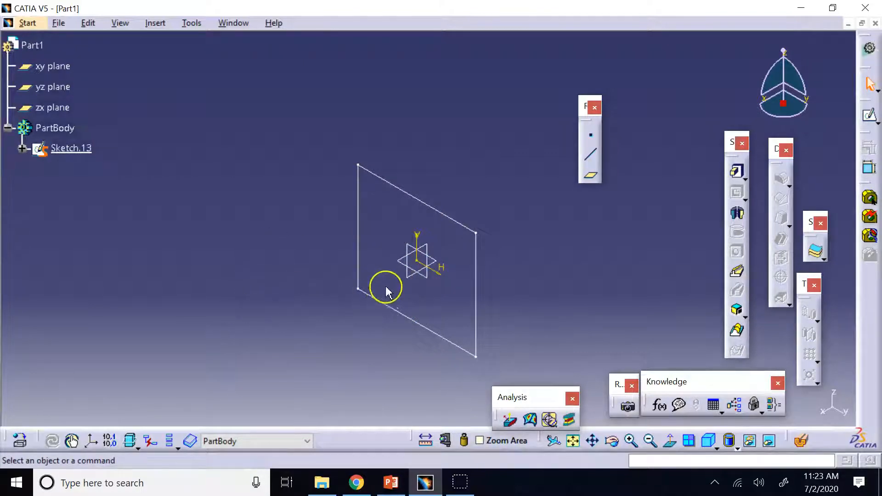
# Step: Create a reference plane offset 300 mm from the yz plane
pyautogui.click(429, 213)
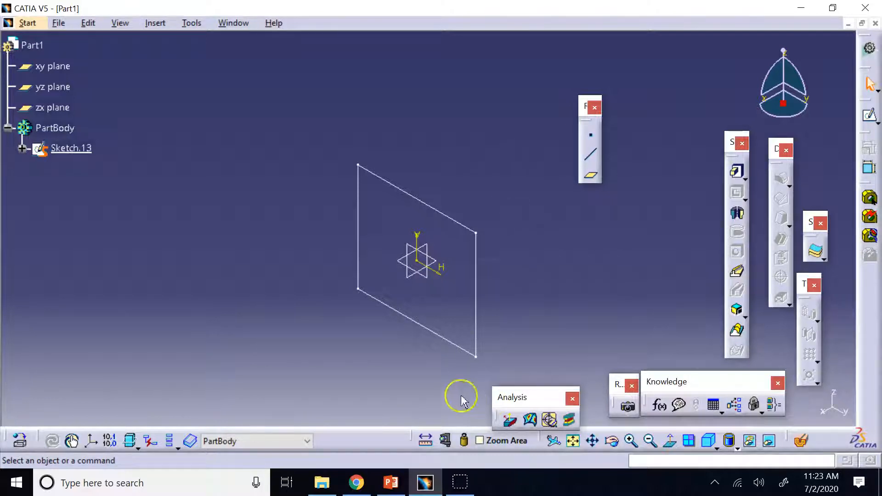
pyautogui.click(425, 271)
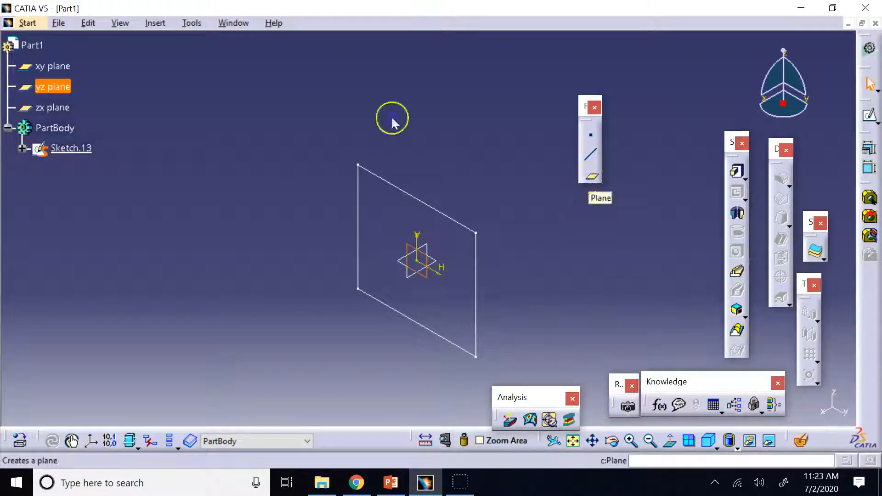
pyautogui.click(590, 180)
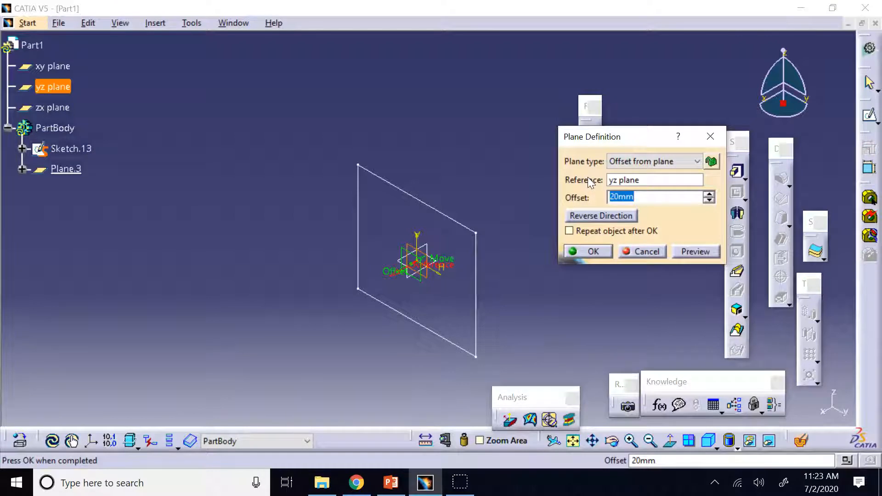
pyautogui.write('100')
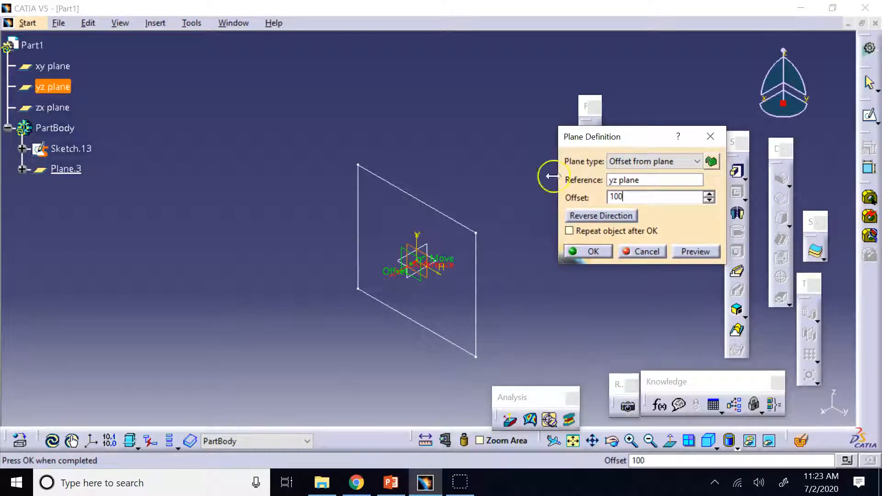
pyautogui.click(394, 121)
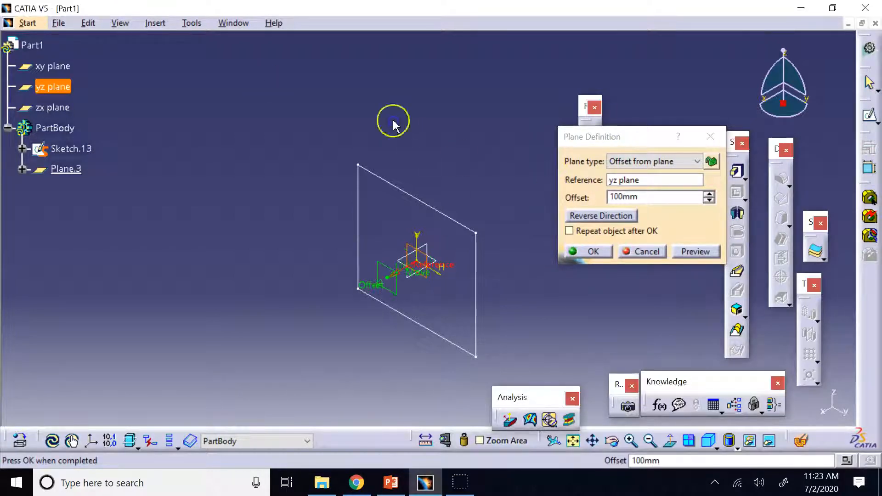
pyautogui.click(672, 197)
pyautogui.doubleClick(671, 196)
pyautogui.write('300')
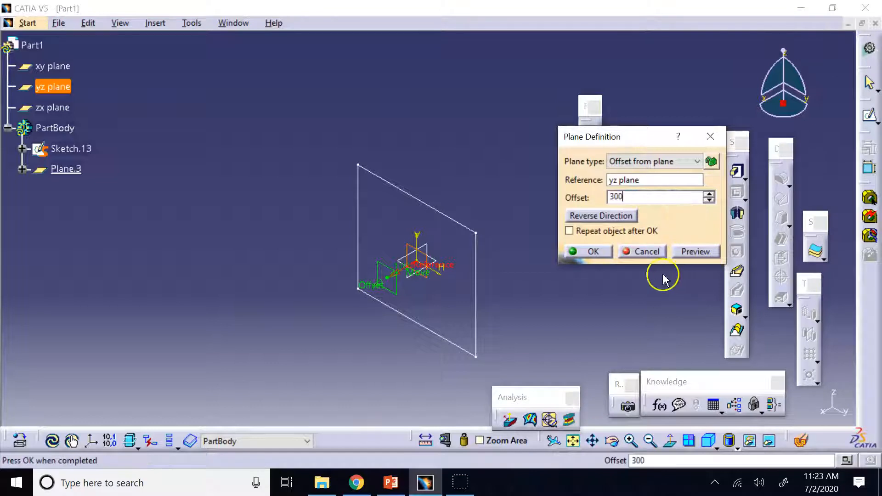
pyautogui.click(589, 252)
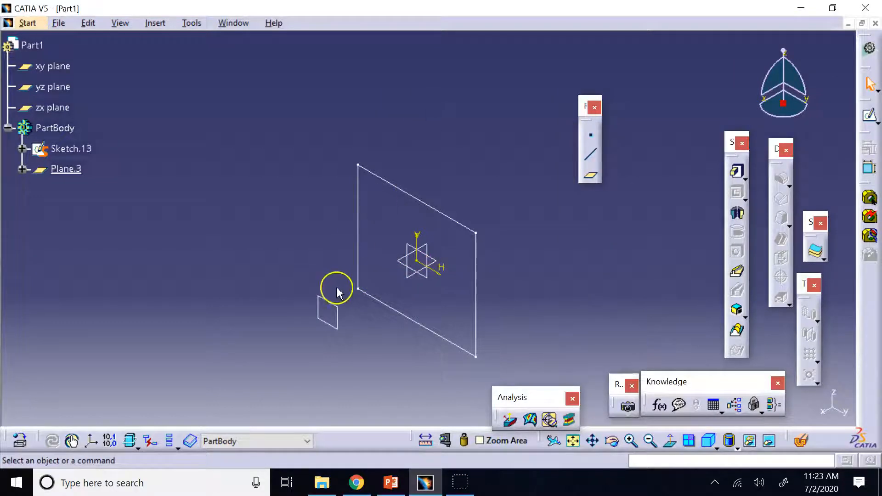
# Step: Sketch a circle of about 131 mm radius centred on the origin of the offset plane, leave the sketch, and hide that plane
pyautogui.click(330, 306)
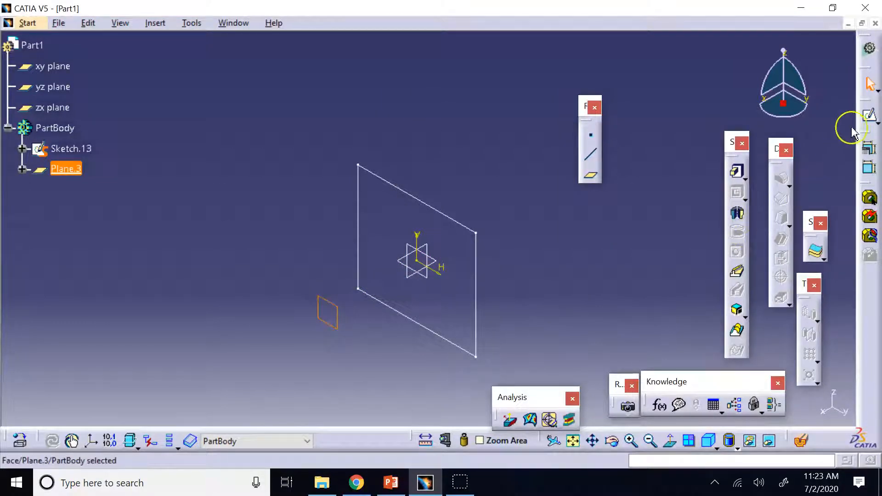
pyautogui.click(869, 115)
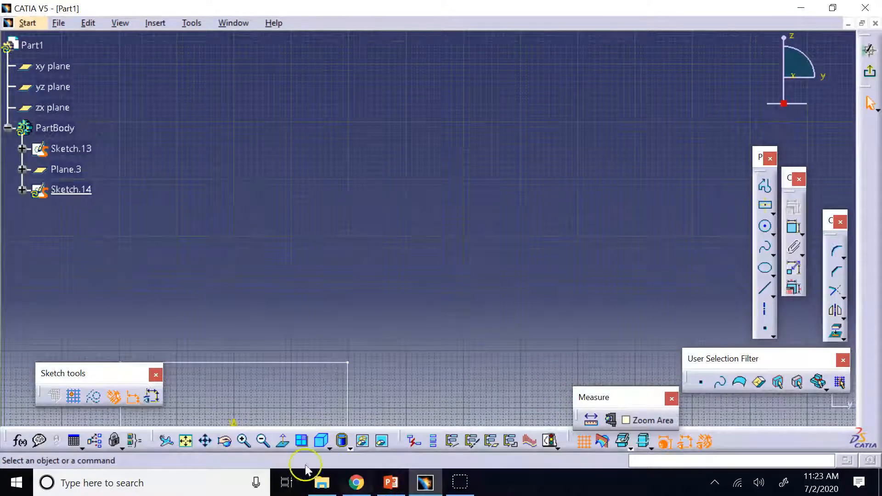
pyautogui.click(765, 226)
pyautogui.click(431, 230)
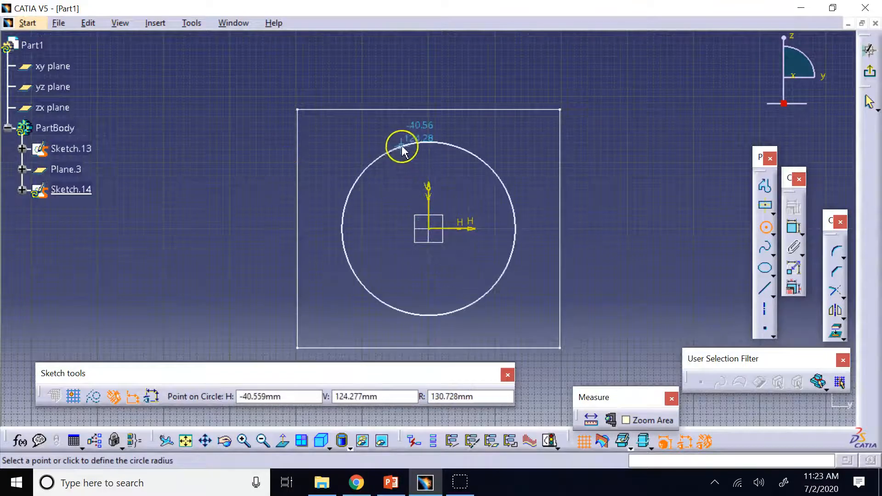
pyautogui.click(400, 144)
pyautogui.click(865, 71)
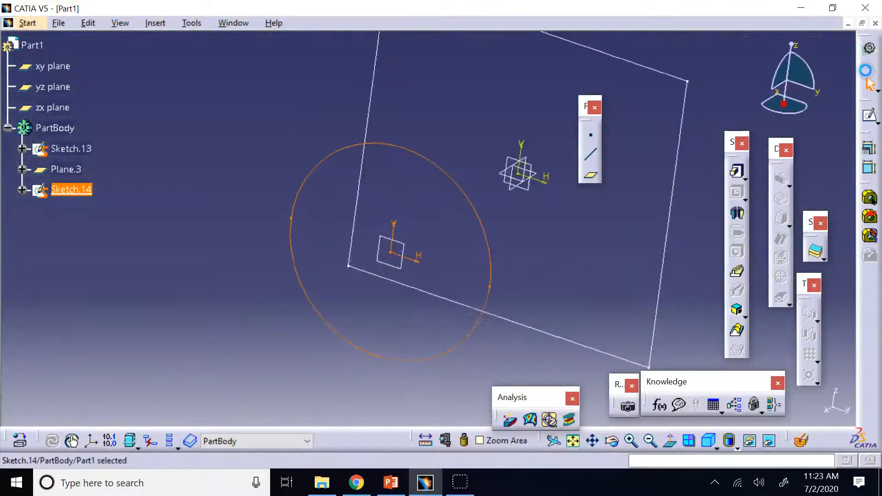
pyautogui.click(572, 441)
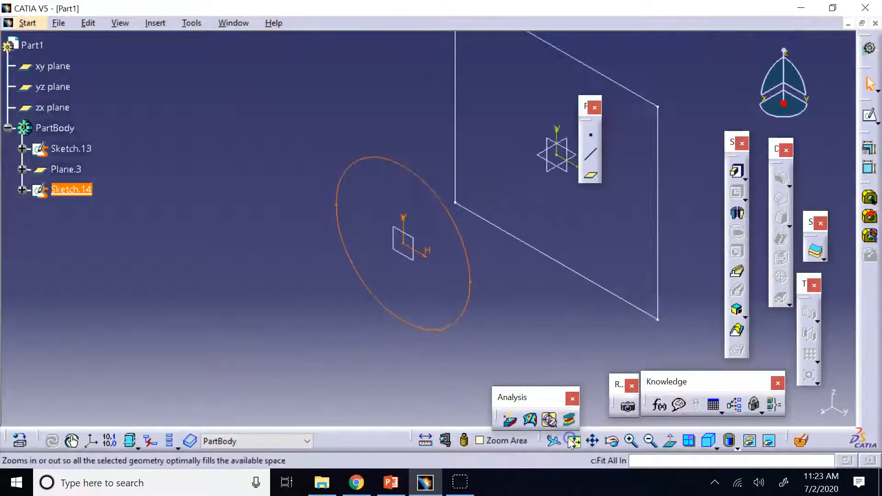
pyautogui.click(430, 296)
pyautogui.rightClick(373, 283)
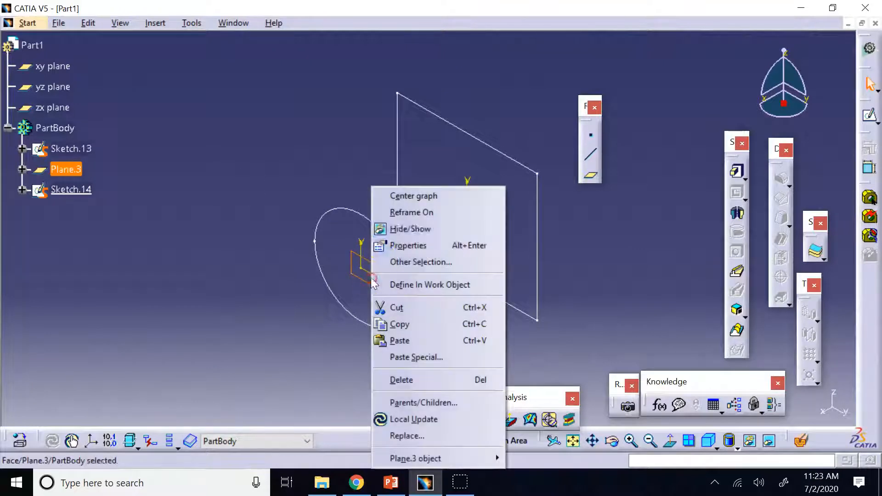
pyautogui.click(402, 228)
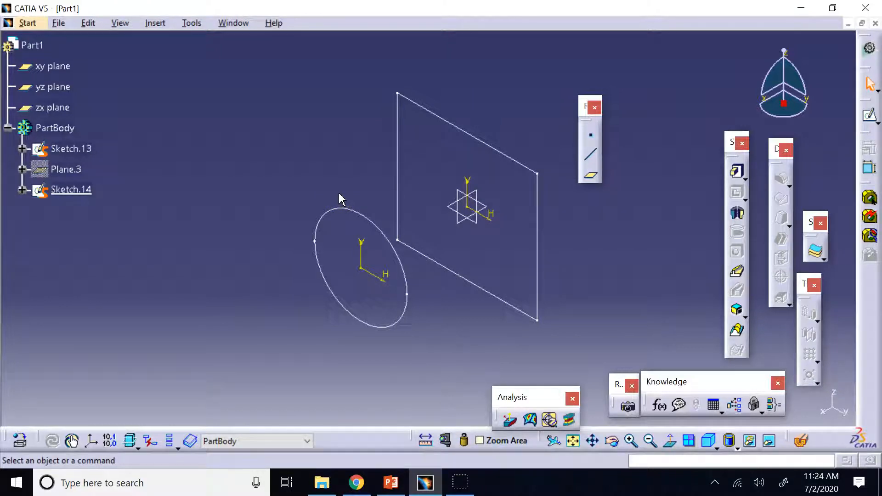
# Step: Try to build a multi-sections solid with the rectangle sketch as first section and the circle sketch as second
pyautogui.click(742, 331)
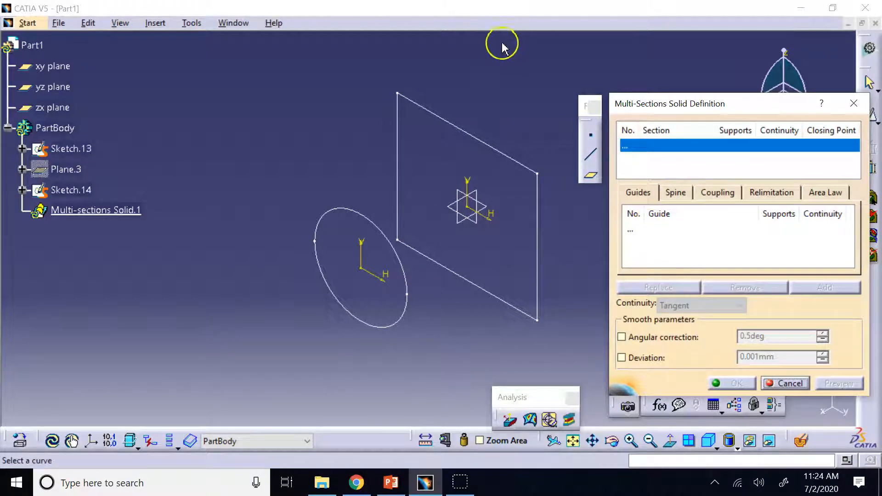
pyautogui.click(517, 161)
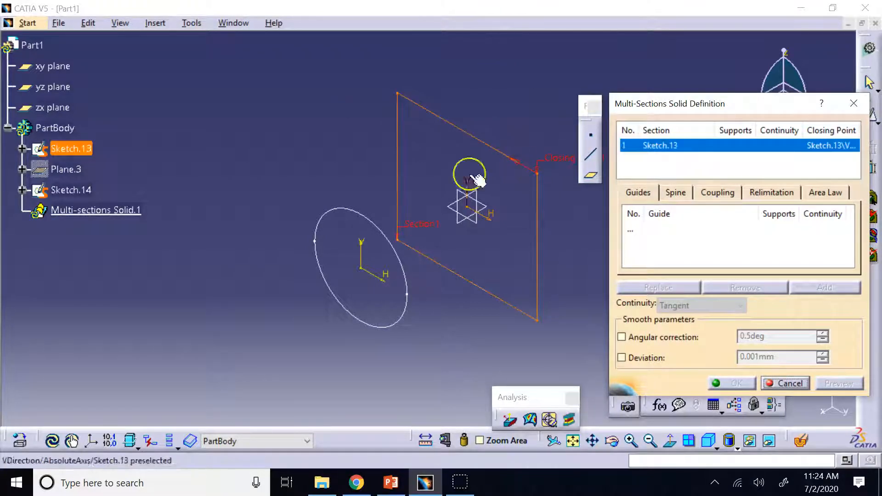
pyautogui.click(396, 248)
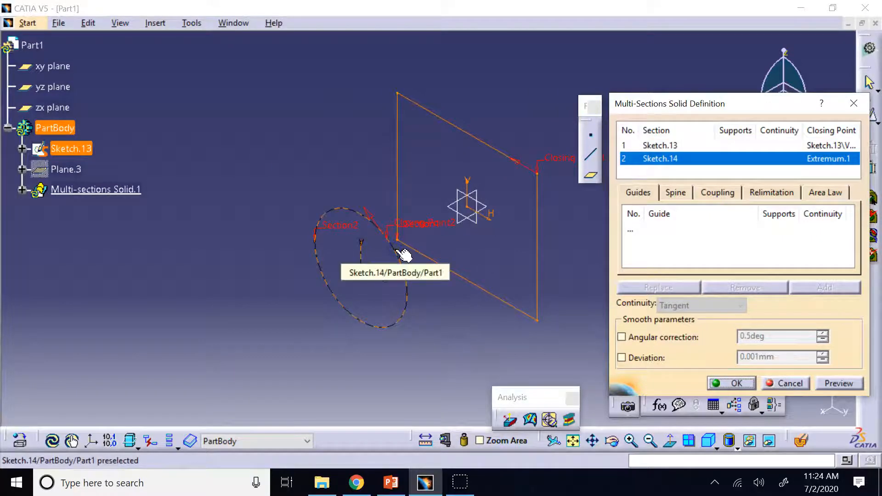
pyautogui.click(731, 387)
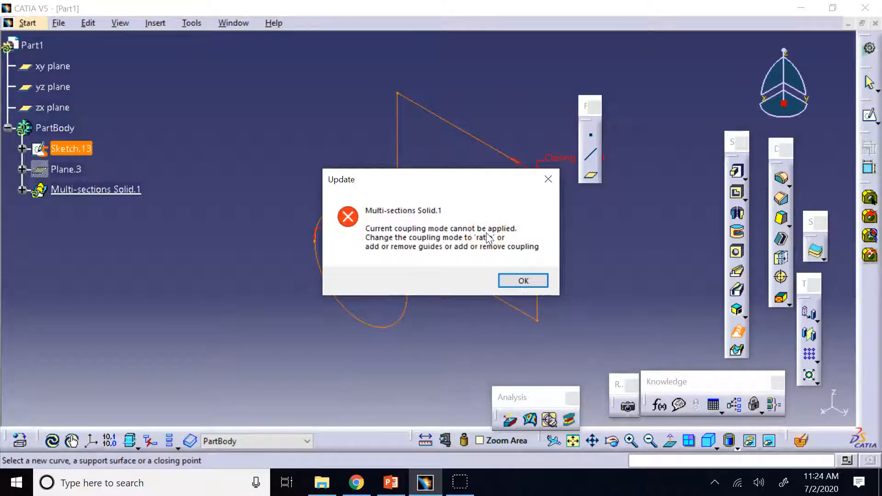
pyautogui.click(524, 280)
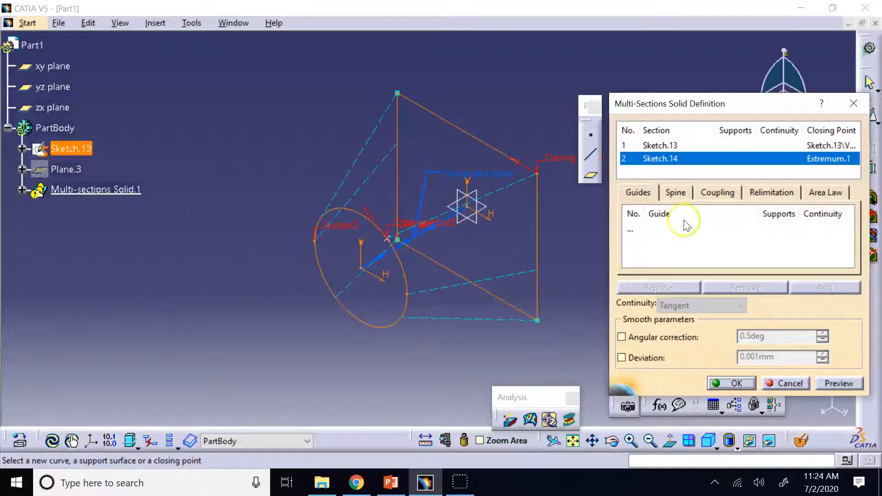
# Step: Set the sections coupling to Ratio, preview and create the multi-sections solid, and inspect it from the circular end
pyautogui.click(713, 197)
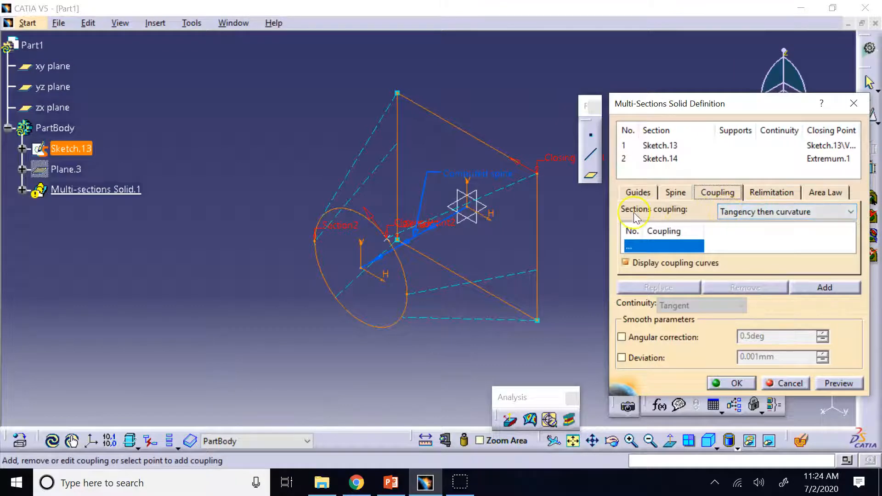
pyautogui.click(772, 213)
pyautogui.click(754, 225)
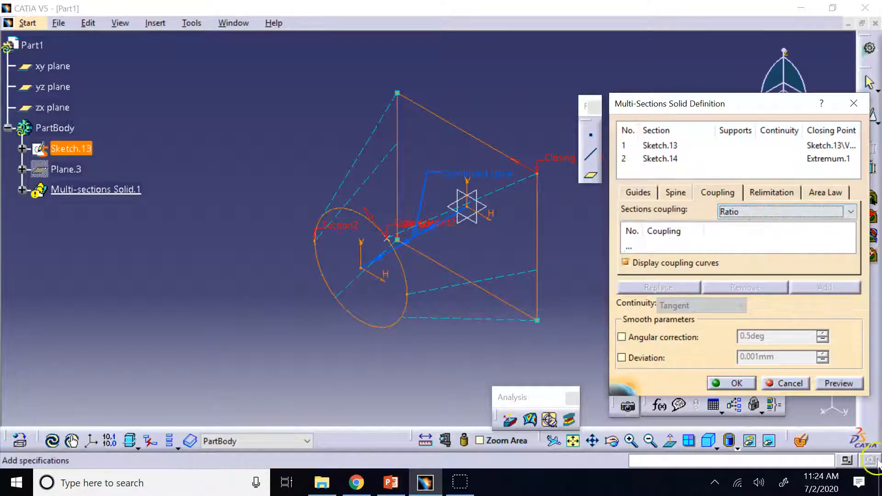
pyautogui.click(841, 385)
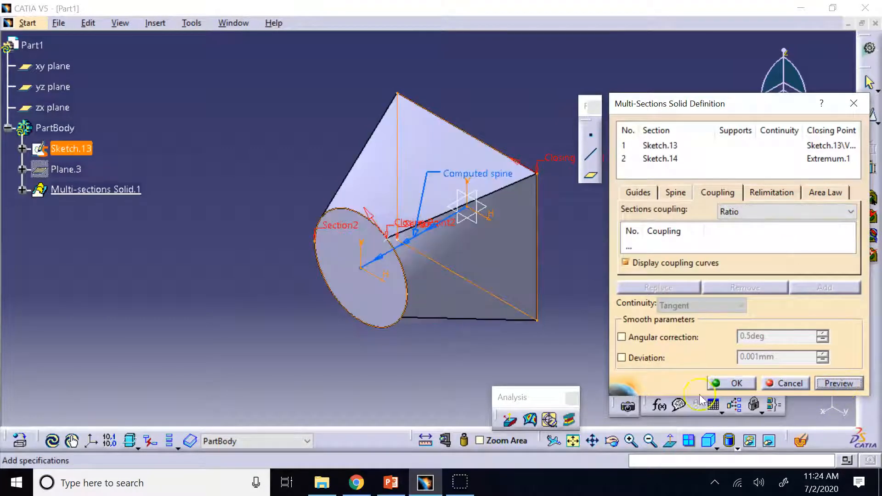
pyautogui.click(737, 384)
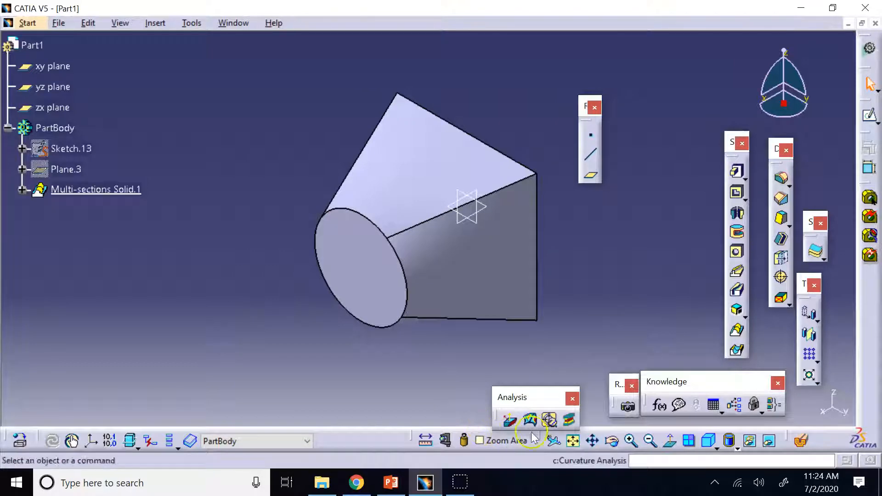
pyautogui.moveTo(386, 335); pyautogui.dragTo(518, 244, button='middle')
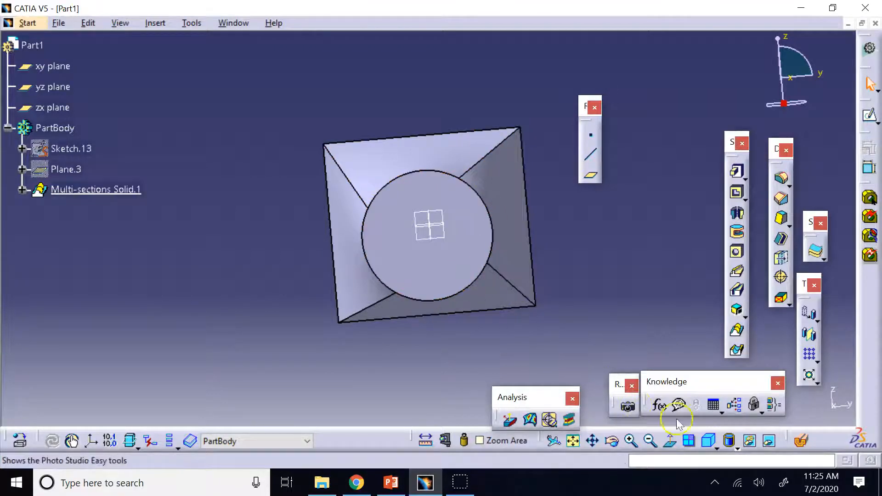
pyautogui.click(709, 441)
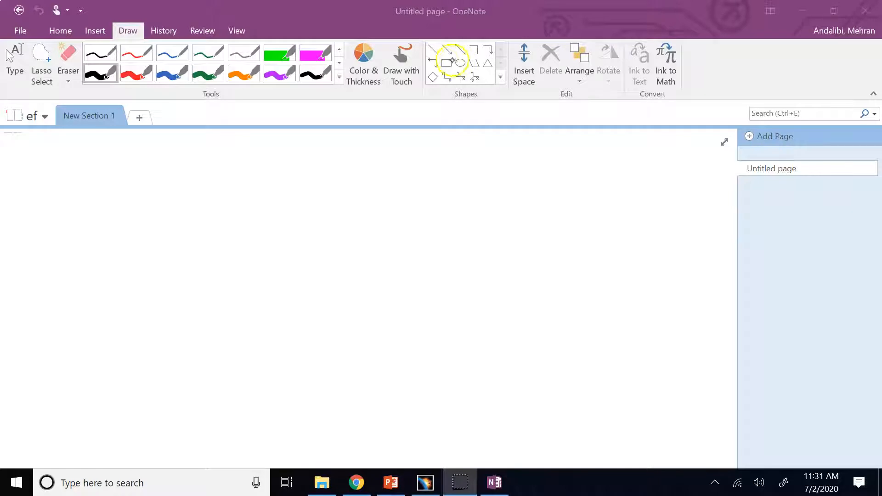
# Step: In OneNote, draw a rectangle on the blank page and choose the ellipse shape
pyautogui.click(446, 63)
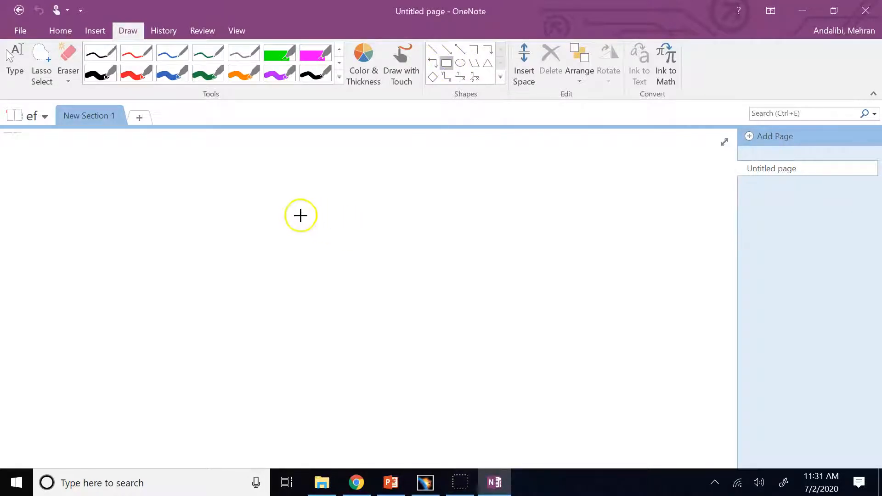
pyautogui.moveTo(288, 213)
pyautogui.mouseDown()
pyautogui.moveTo(378, 299)
pyautogui.moveTo(438, 318)
pyautogui.mouseUp()
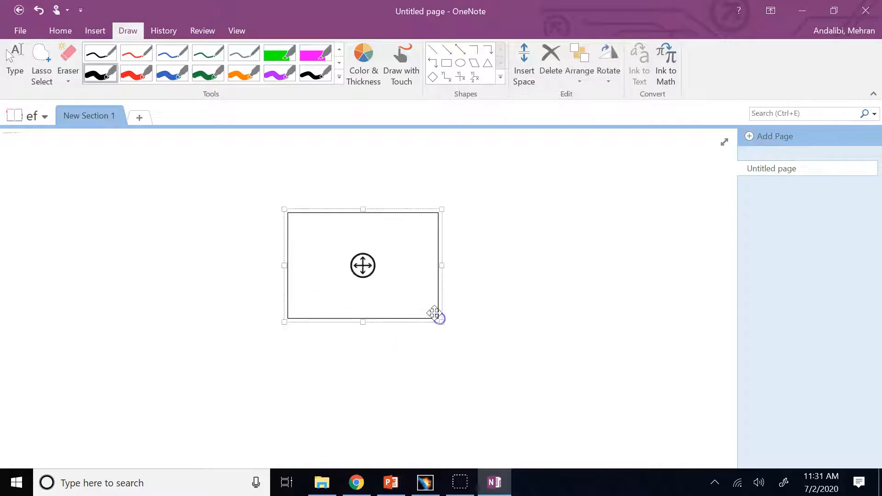
pyautogui.click(460, 63)
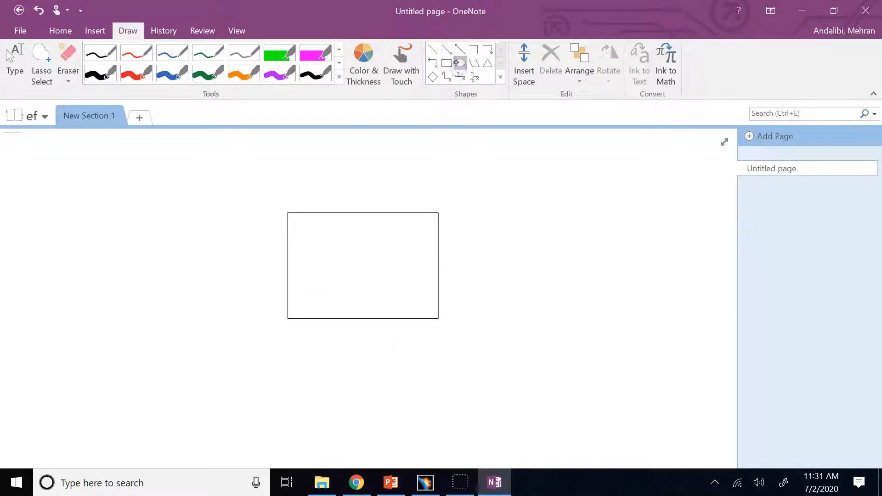
# Step: Draw a circle below the rectangle, then mark red points on the rectangle's upper-right corner and the circle's upper-right edge
pyautogui.moveTo(197, 344)
pyautogui.mouseDown()
pyautogui.moveTo(274, 409)
pyautogui.moveTo(295, 443)
pyautogui.mouseUp()
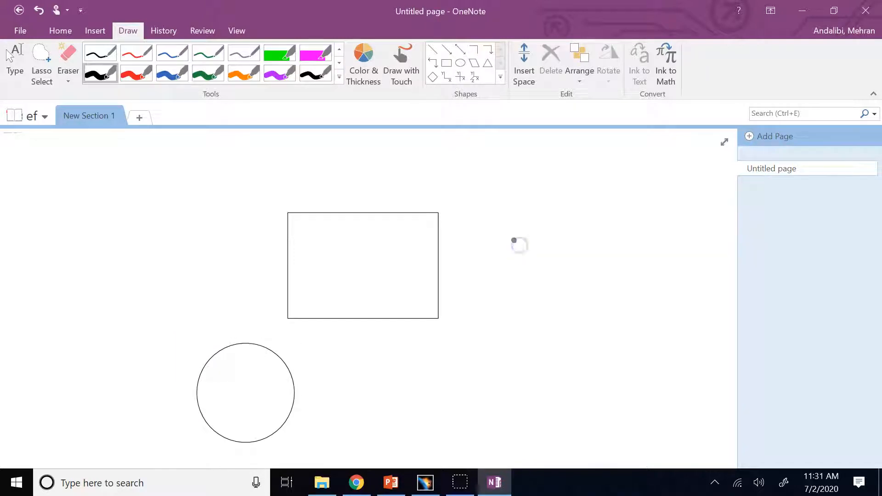
pyautogui.click(134, 74)
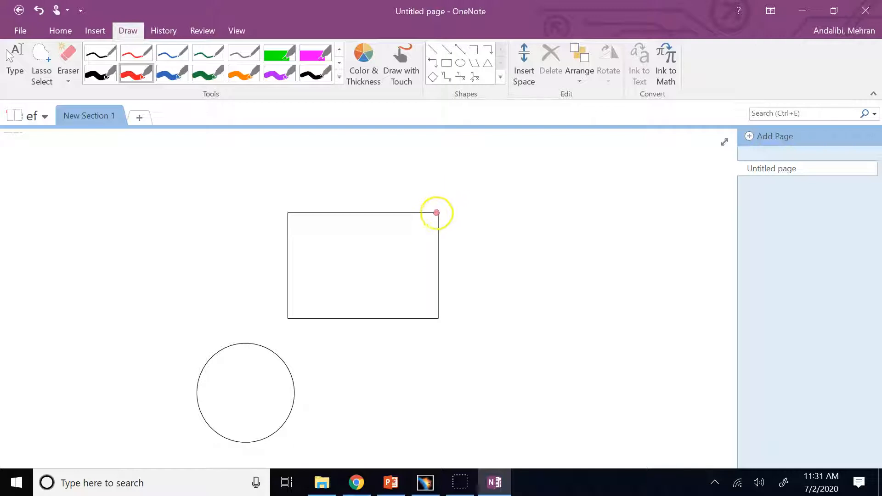
pyautogui.click(441, 214)
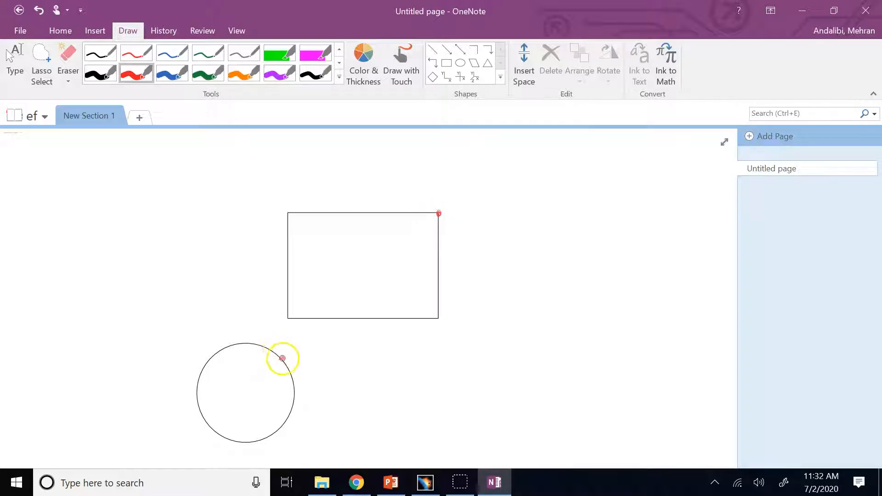
pyautogui.click(283, 359)
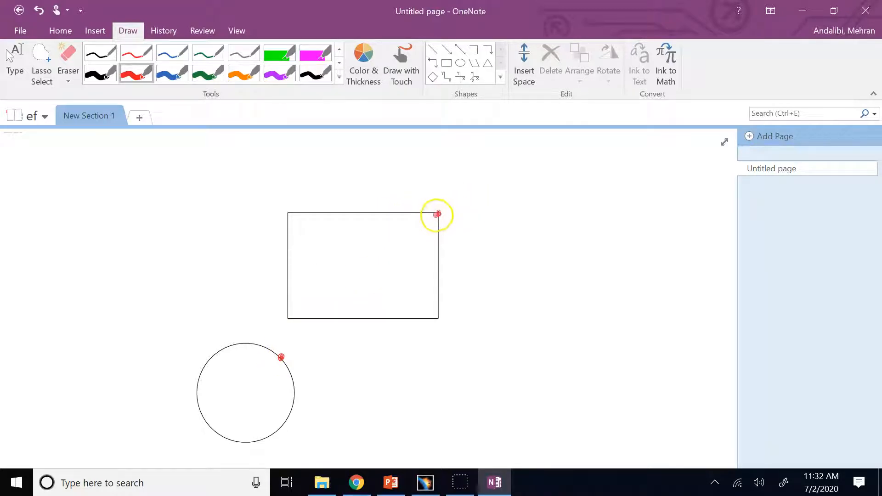
# Step: Connect the red point on the rectangle's corner to the red point on the circle with a straight green line
pyautogui.click(433, 50)
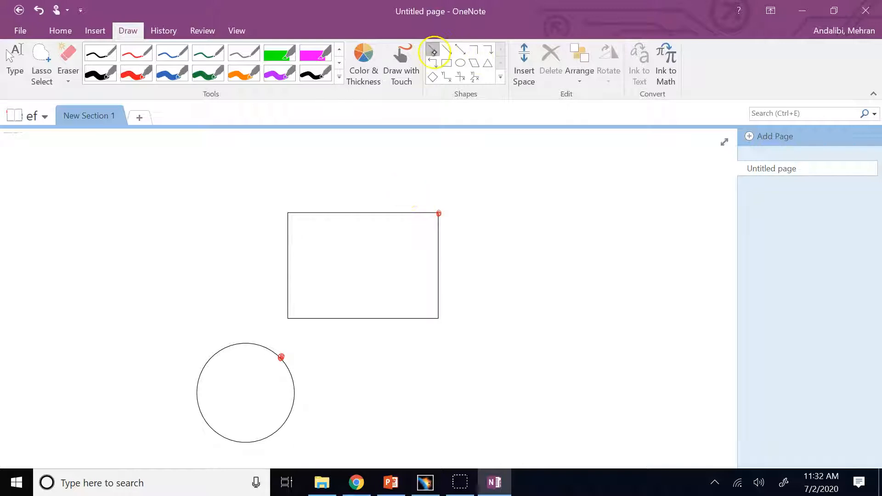
pyautogui.click(208, 71)
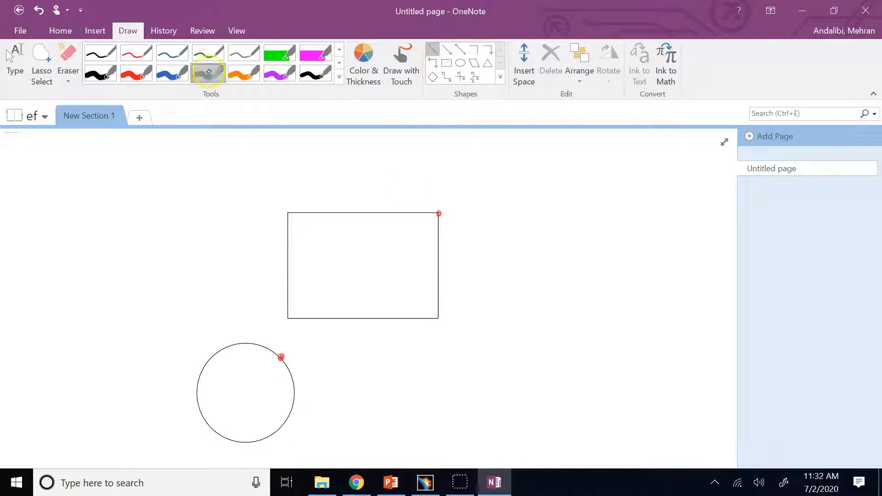
pyautogui.click(432, 49)
pyautogui.moveTo(440, 212); pyautogui.dragTo(281, 356)
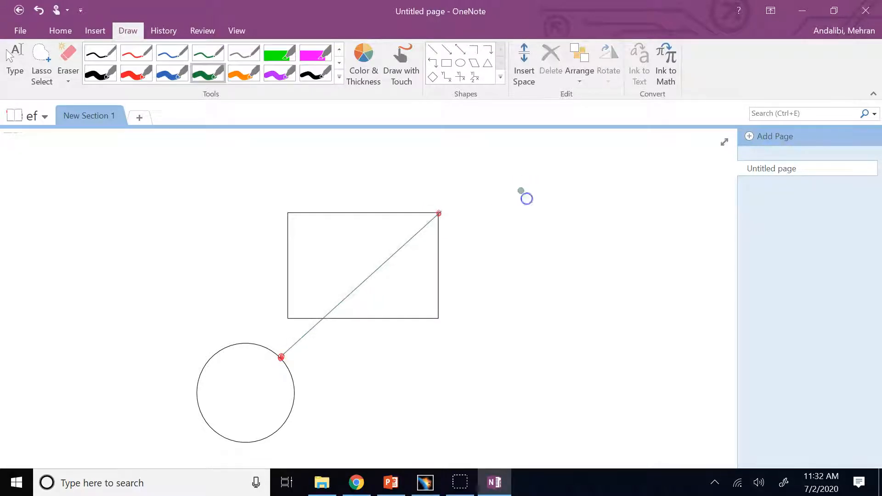
# Step: Mark a blue point on the rectangle's top edge and another on the circle, each just left of the red point
pyautogui.click(172, 73)
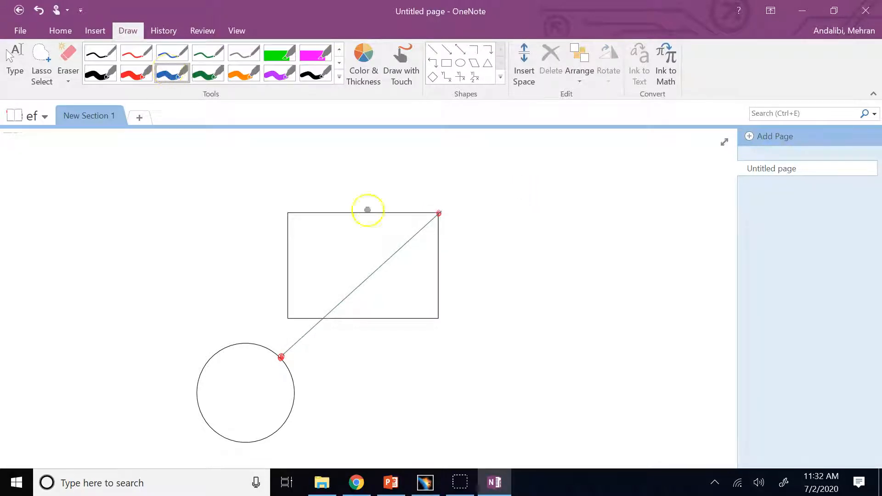
pyautogui.click(408, 212)
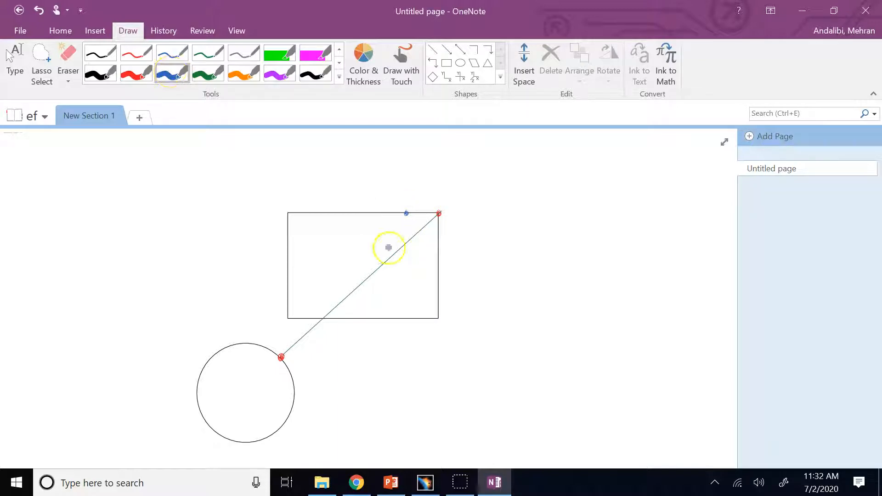
pyautogui.click(263, 347)
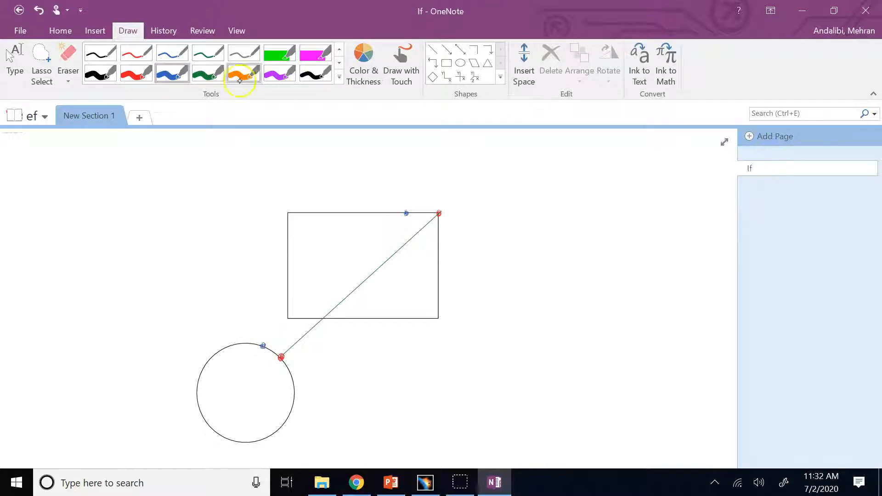
pyautogui.click(138, 77)
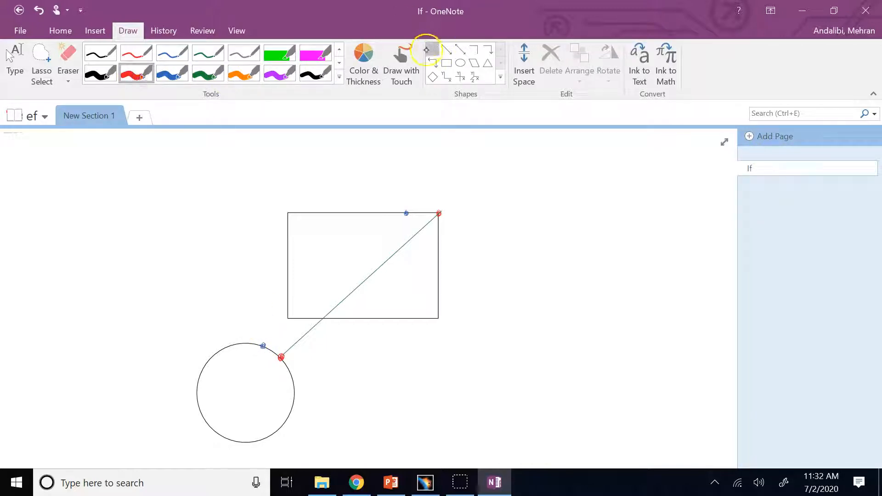
pyautogui.click(406, 215)
pyautogui.moveTo(406, 214); pyautogui.dragTo(299, 309)
pyautogui.hotkey('ctrl', 'z')
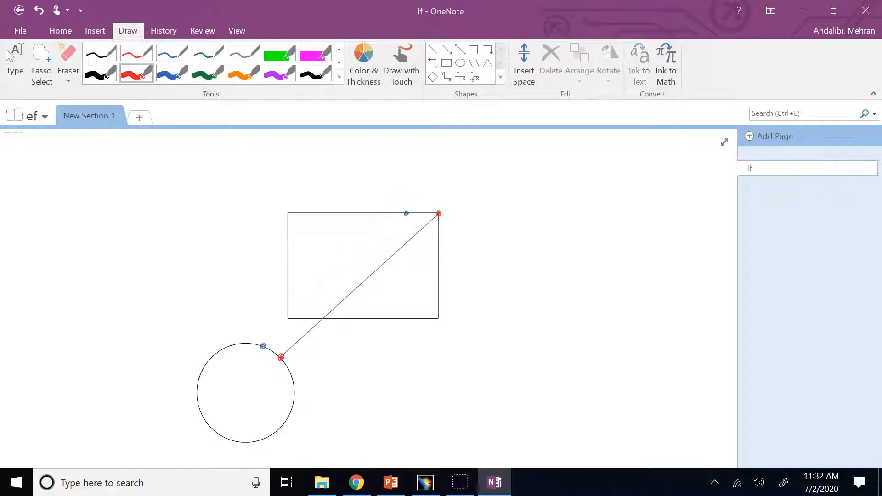
# Step: Connect the blue point on the rectangle's top edge to the blue point on the circle with a straight orange line
pyautogui.click(244, 73)
pyautogui.click(432, 49)
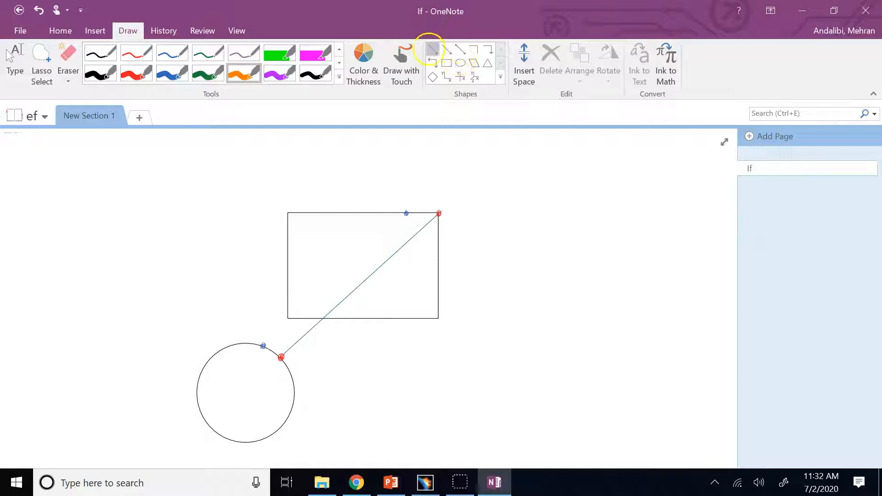
pyautogui.click(430, 49)
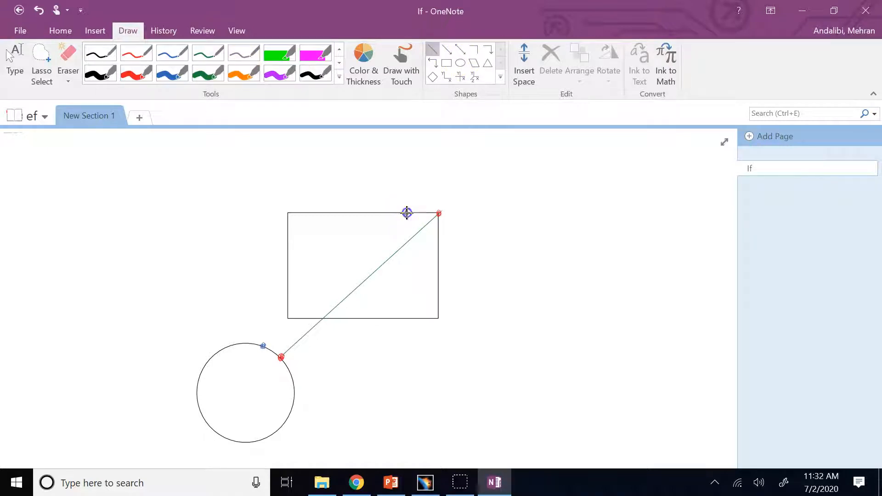
pyautogui.moveTo(407, 213); pyautogui.dragTo(262, 345)
pyautogui.click(554, 215)
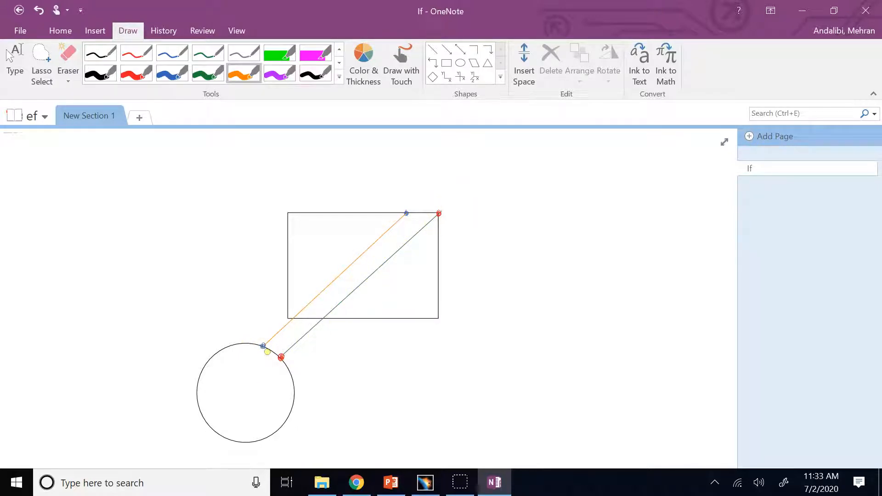
# Step: Sketch purple points and short tangent strokes near the rectangle's upper-right corner and along the circle's upper and left arc
pyautogui.click(285, 74)
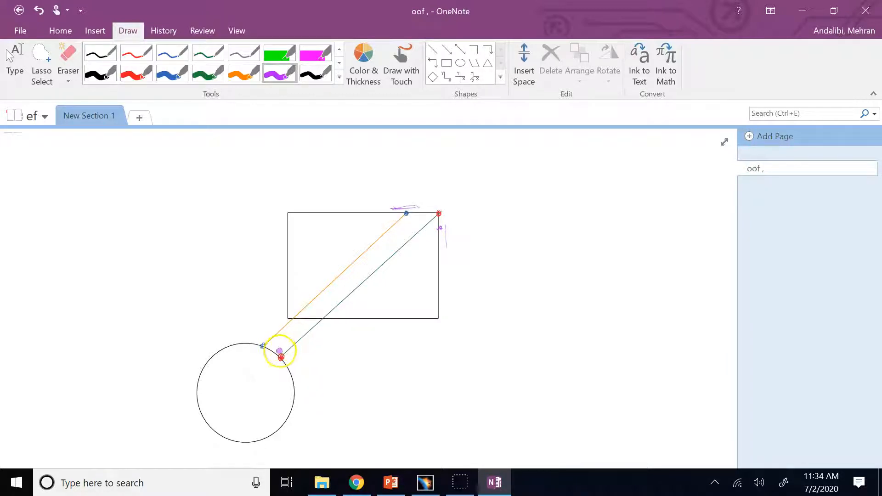
pyautogui.click(277, 350)
pyautogui.moveTo(287, 358); pyautogui.dragTo(291, 366)
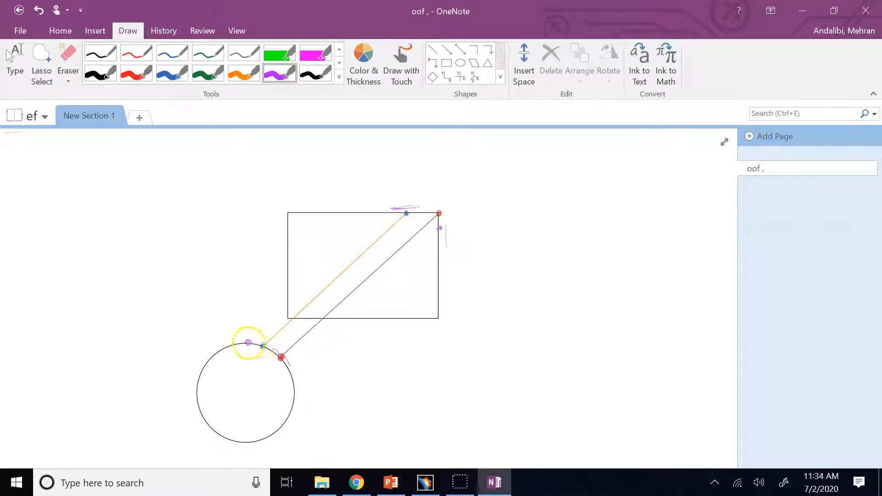
pyautogui.moveTo(248, 343); pyautogui.dragTo(269, 344)
pyautogui.click(225, 349)
pyautogui.moveTo(210, 353); pyautogui.dragTo(237, 336)
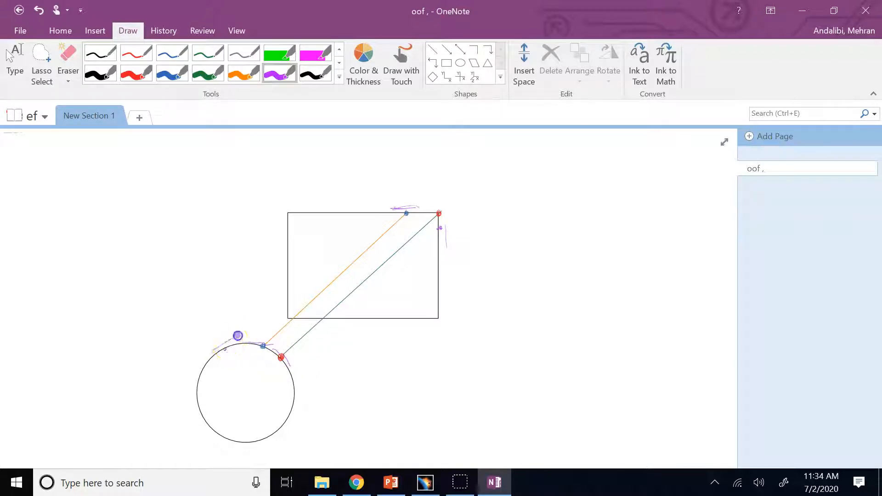
pyautogui.click(199, 380)
pyautogui.moveTo(198, 368); pyautogui.dragTo(193, 393)
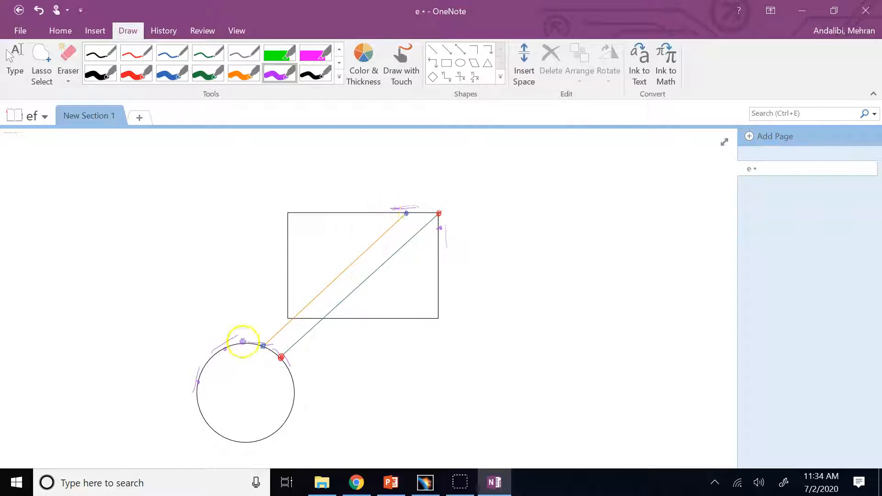
# Step: Add purple marks at the top of the circle, on the middle of the rectangle's top edge, and at the circle's right side
pyautogui.click(245, 344)
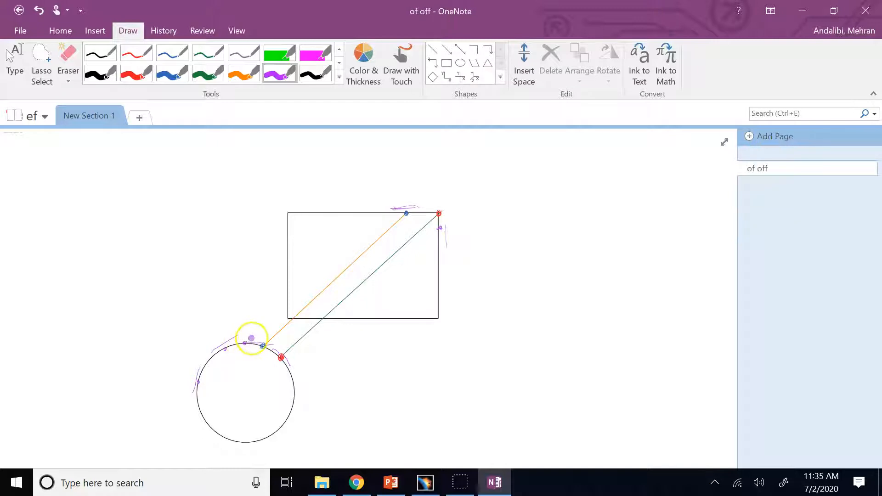
pyautogui.moveTo(229, 340); pyautogui.dragTo(261, 339)
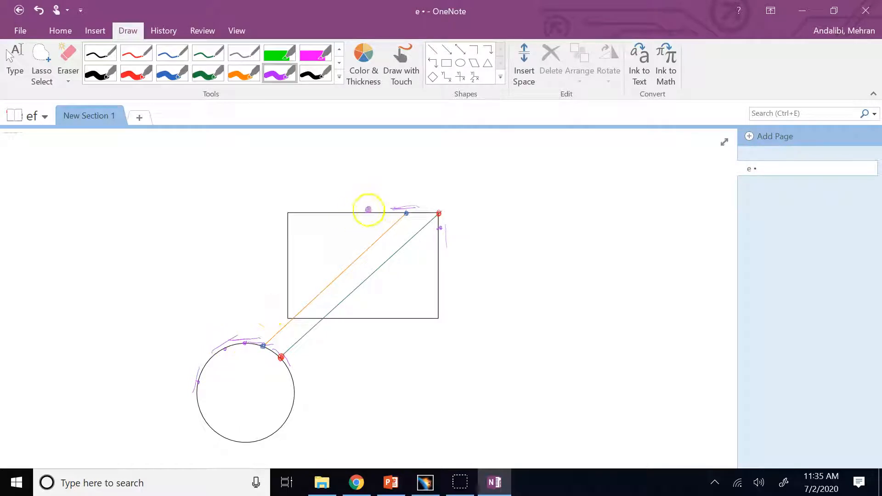
pyautogui.moveTo(366, 213); pyautogui.dragTo(385, 206)
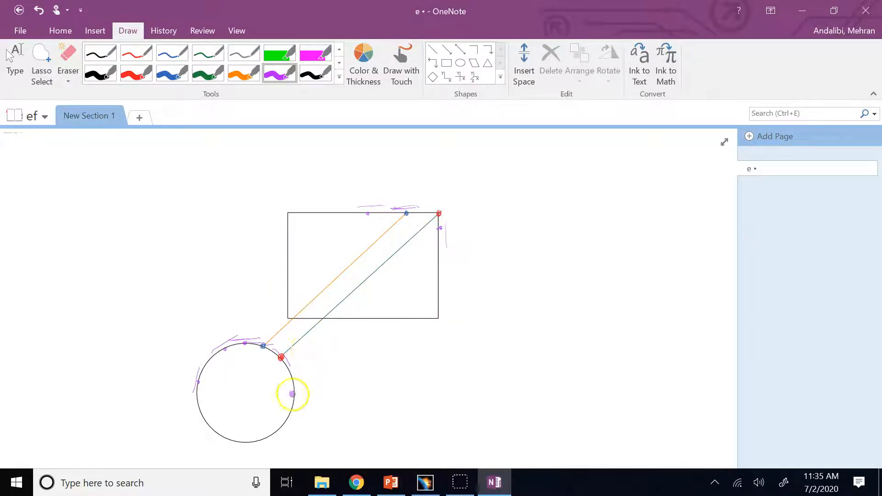
pyautogui.moveTo(292, 391); pyautogui.dragTo(293, 398)
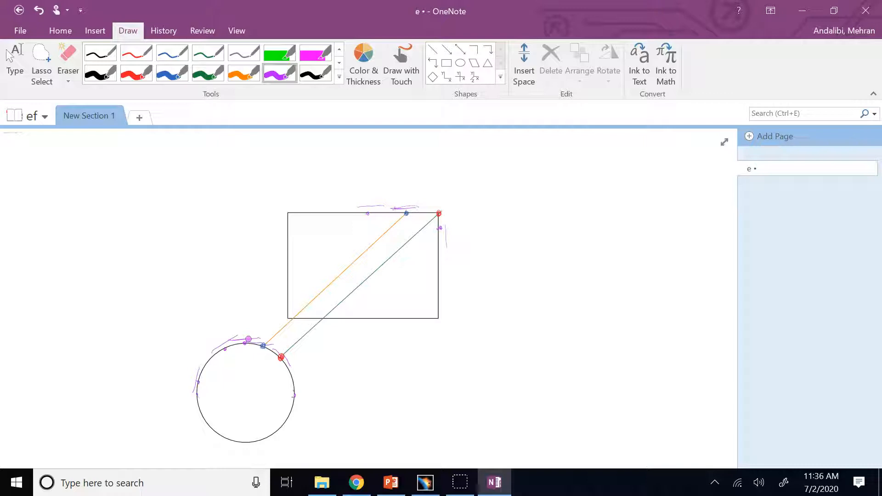
# Step: Undo all purple marks and the orange line, keeping the blue points
pyautogui.hotkey('ctrl', 'z')
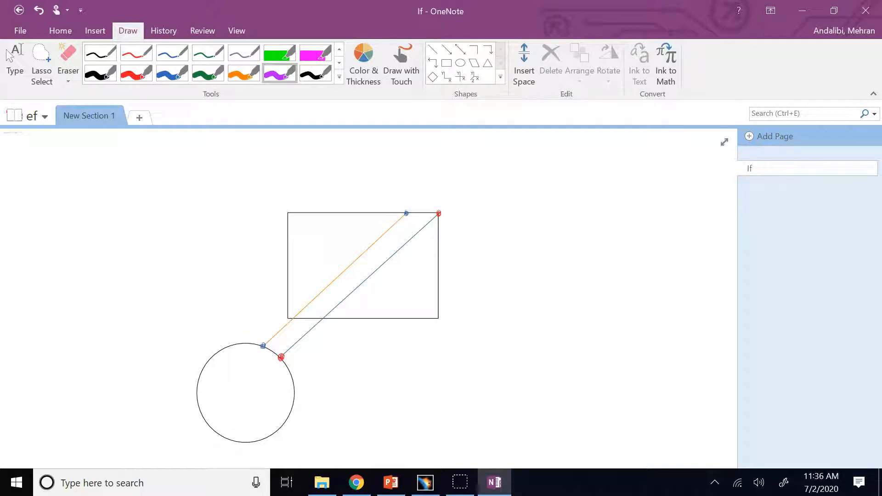
pyautogui.hotkey('ctrl', 'z')
pyautogui.hotkey('ctrl', 'z')
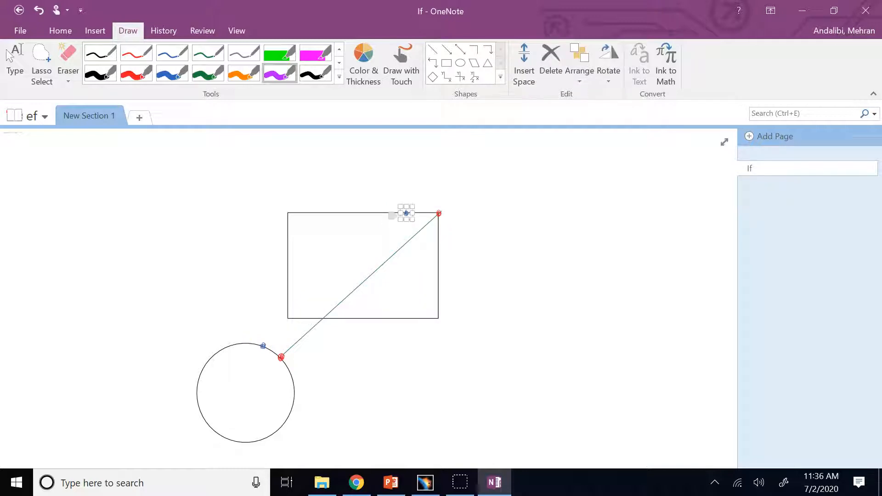
pyautogui.click(535, 174)
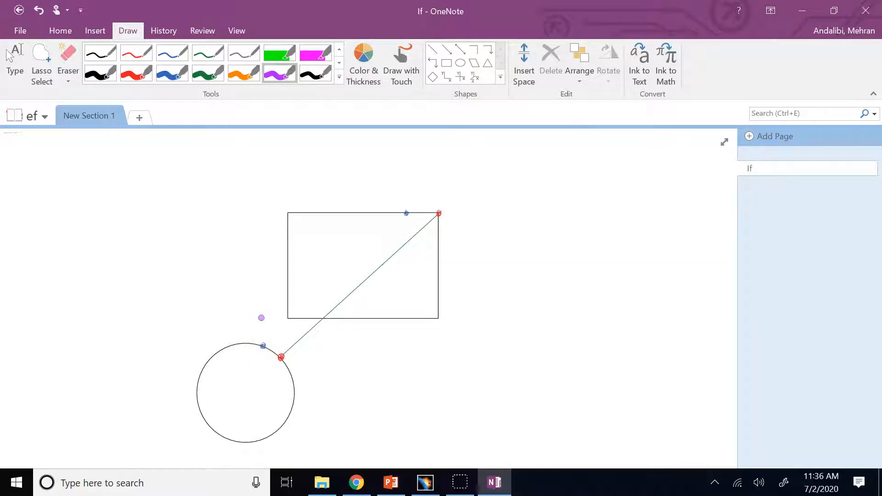
# Step: In black ink, label the rectangle P1, the circle P2, and the bracketed segments between their red and blue points L1 and L2
pyautogui.click(98, 75)
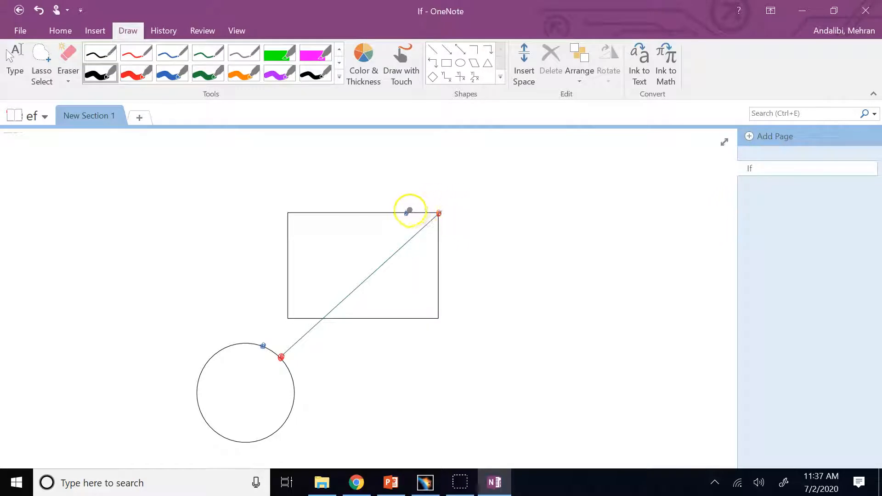
pyautogui.moveTo(406, 206)
pyautogui.mouseDown()
pyautogui.moveTo(430, 199)
pyautogui.moveTo(424, 186)
pyautogui.mouseUp()
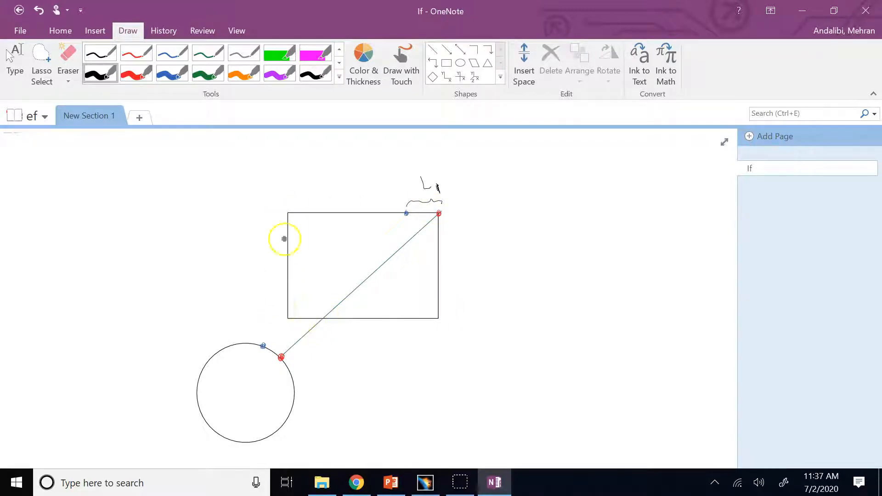
pyautogui.moveTo(267, 249)
pyautogui.mouseDown()
pyautogui.moveTo(262, 231)
pyautogui.moveTo(276, 258)
pyautogui.mouseUp()
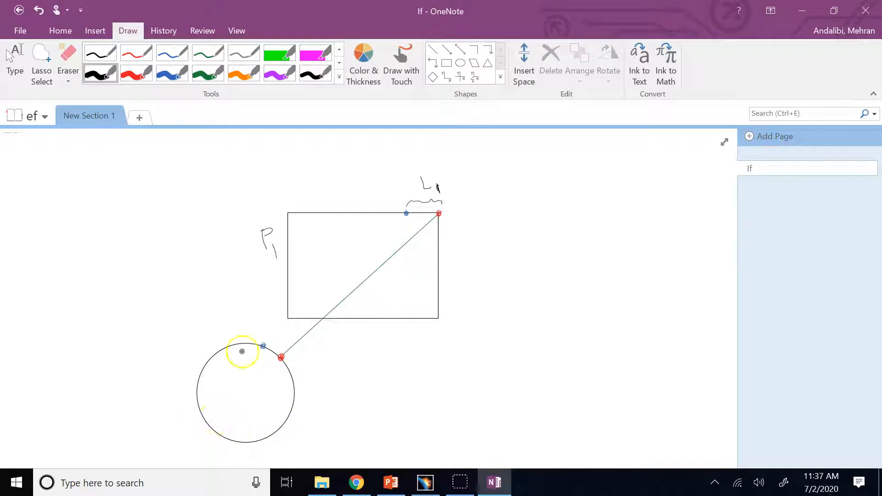
pyautogui.moveTo(168, 399); pyautogui.dragTo(192, 416)
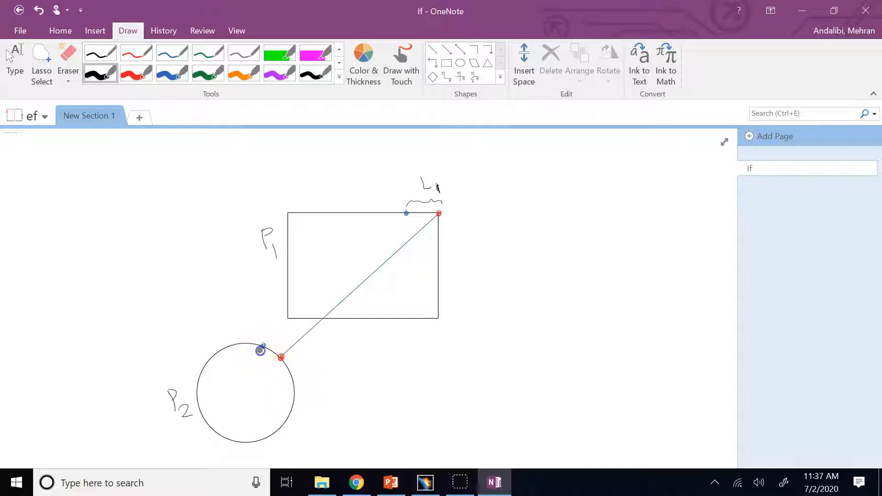
pyautogui.moveTo(253, 359); pyautogui.dragTo(268, 379)
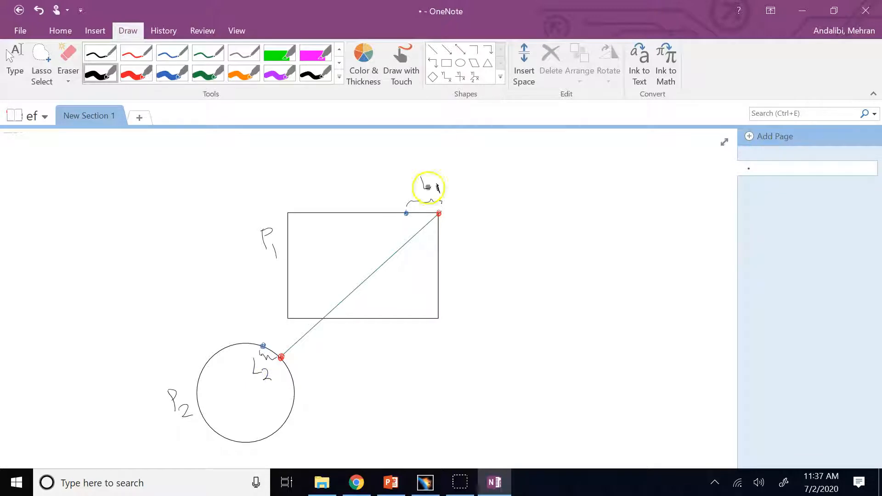
# Step: Handwrite the equation L1/P1 = L2/P2 in the empty area beside the rectangle
pyautogui.moveTo(527, 235); pyautogui.dragTo(546, 264)
pyautogui.moveTo(543, 276)
pyautogui.mouseDown()
pyautogui.moveTo(523, 276)
pyautogui.moveTo(559, 274)
pyautogui.mouseUp()
pyautogui.moveTo(533, 287)
pyautogui.mouseDown()
pyautogui.moveTo(532, 312)
pyautogui.moveTo(536, 295)
pyautogui.moveTo(548, 322)
pyautogui.mouseUp()
pyautogui.moveTo(574, 273); pyautogui.dragTo(595, 279)
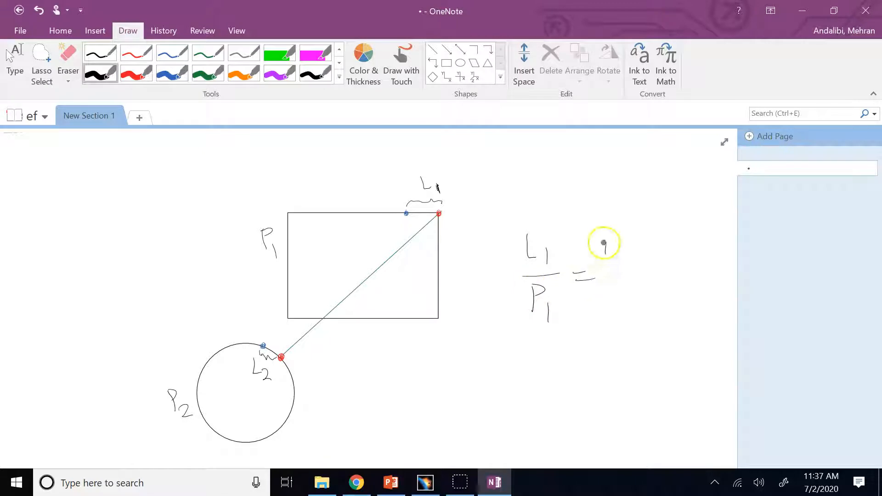
pyautogui.moveTo(606, 241); pyautogui.dragTo(648, 274)
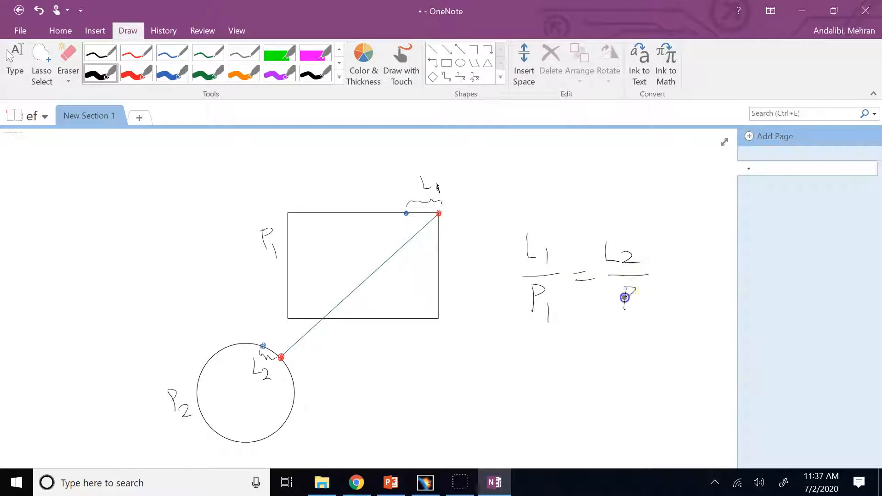
pyautogui.moveTo(634, 303); pyautogui.dragTo(653, 316)
# Step: Handwrite the heading "Ratio coupling" above the equation and mark over the blue point on the rectangle's top edge in black
pyautogui.moveTo(540, 174)
pyautogui.mouseDown()
pyautogui.moveTo(538, 194)
pyautogui.moveTo(594, 192)
pyautogui.mouseUp()
pyautogui.moveTo(614, 183); pyautogui.dragTo(624, 196)
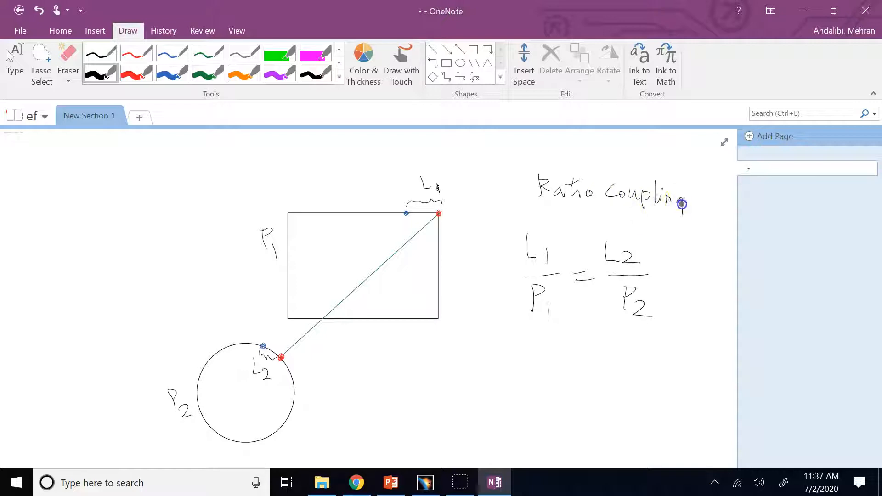
pyautogui.moveTo(682, 204); pyautogui.dragTo(677, 215)
pyautogui.moveTo(406, 213); pyautogui.dragTo(408, 211)
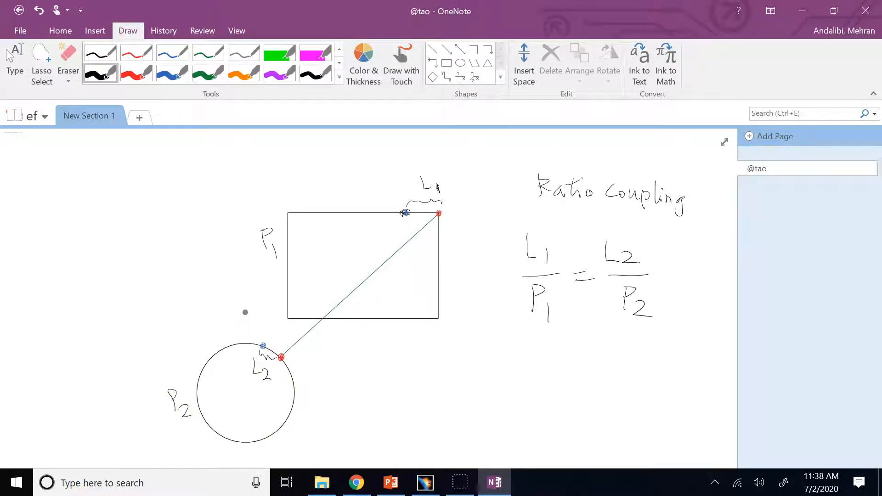
# Step: Underline the "Ratio coupling" heading and join three further pairs of matched points between the rectangle's top edge and the circle with black lines
pyautogui.moveTo(698, 225); pyautogui.dragTo(514, 226)
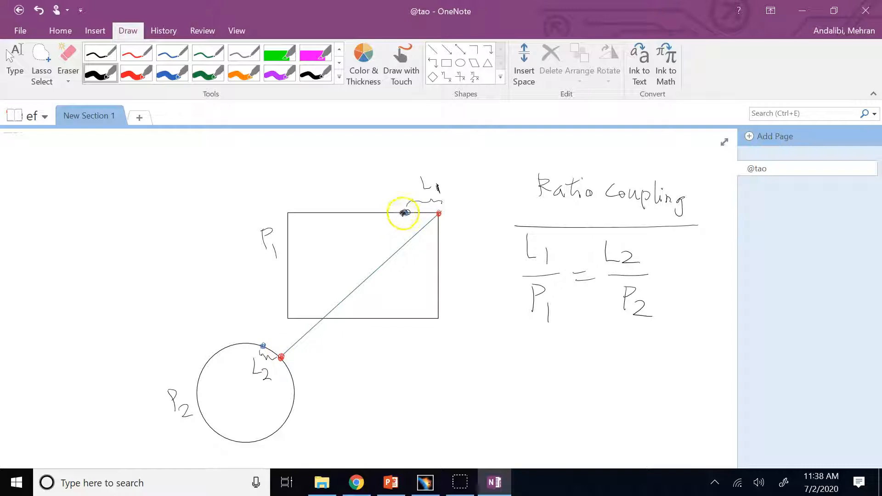
pyautogui.moveTo(405, 212); pyautogui.dragTo(268, 343)
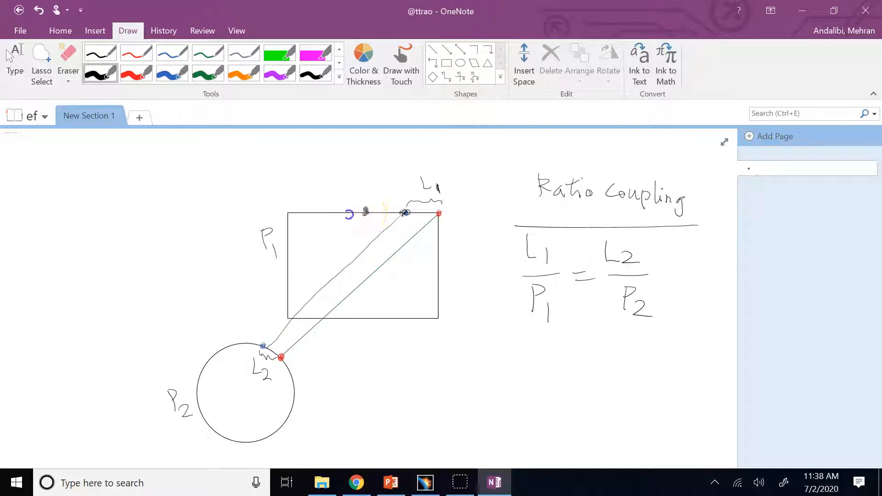
pyautogui.moveTo(366, 212); pyautogui.dragTo(247, 346)
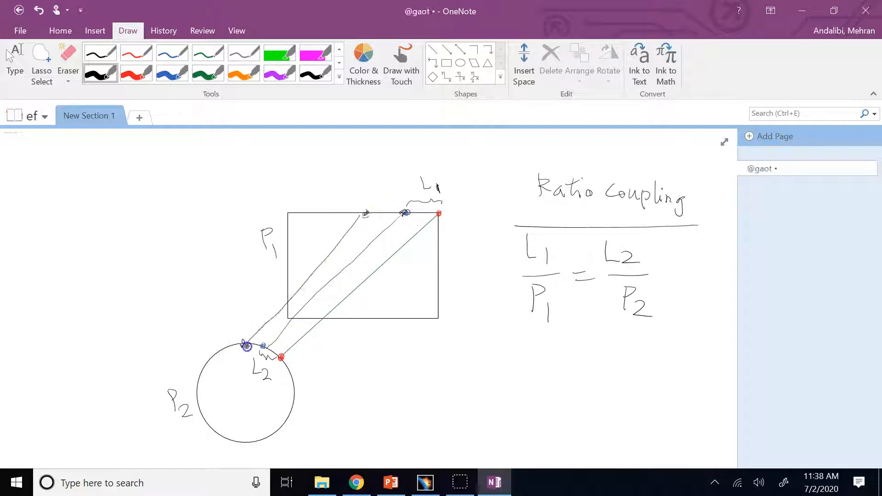
pyautogui.moveTo(319, 214); pyautogui.dragTo(324, 212)
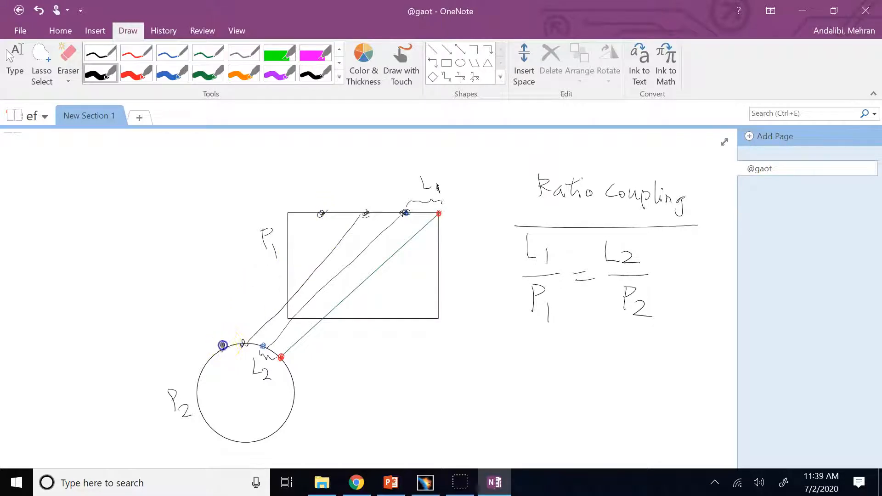
pyautogui.moveTo(223, 345); pyautogui.dragTo(317, 208)
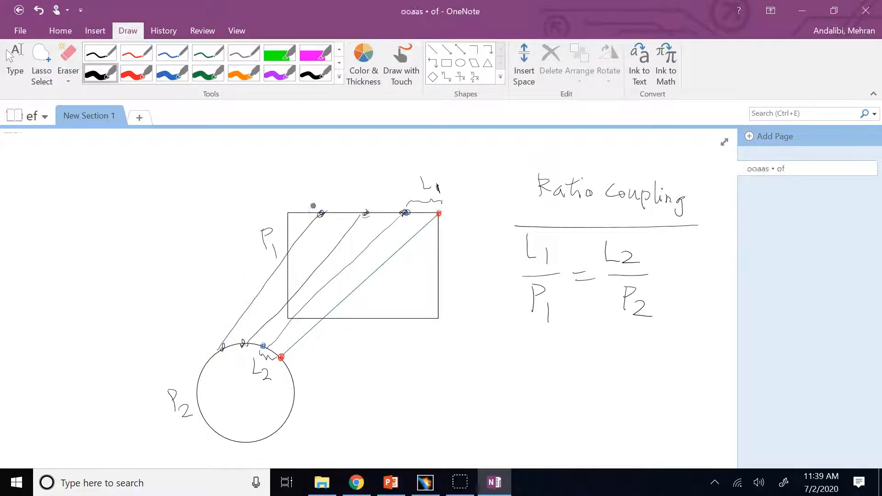
# Step: Switch to CATIA and open the definition of Multi-sections Solid.1 for editing, with the model in isometric view
pyautogui.click(426, 482)
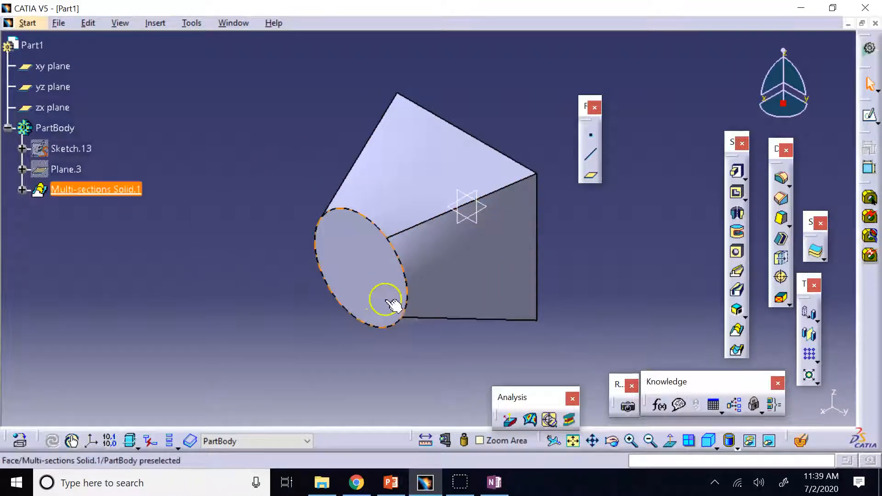
pyautogui.click(715, 446)
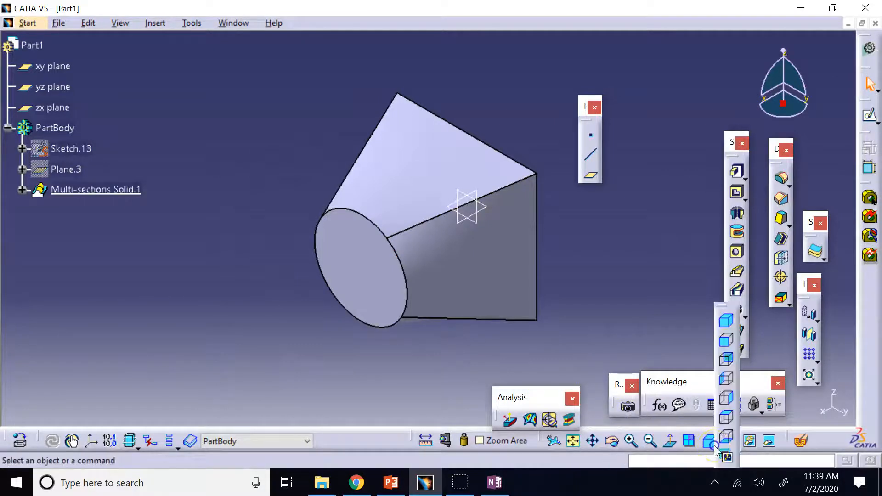
pyautogui.click(726, 340)
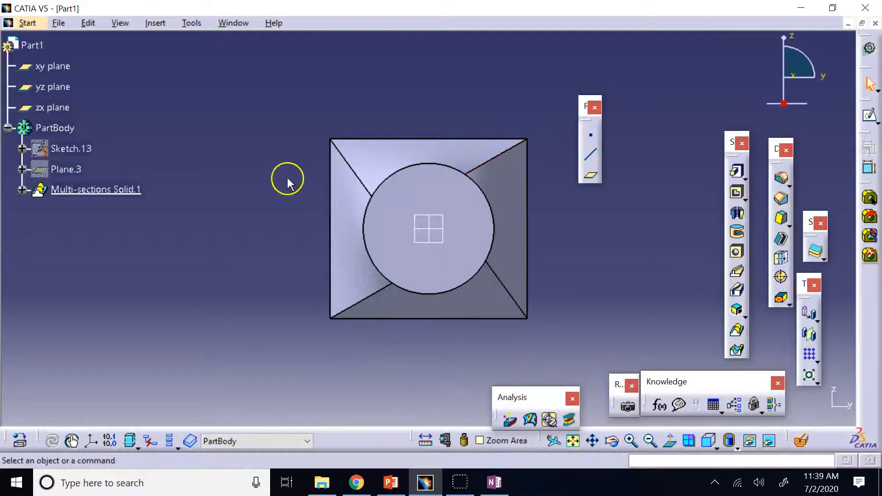
pyautogui.doubleClick(131, 189)
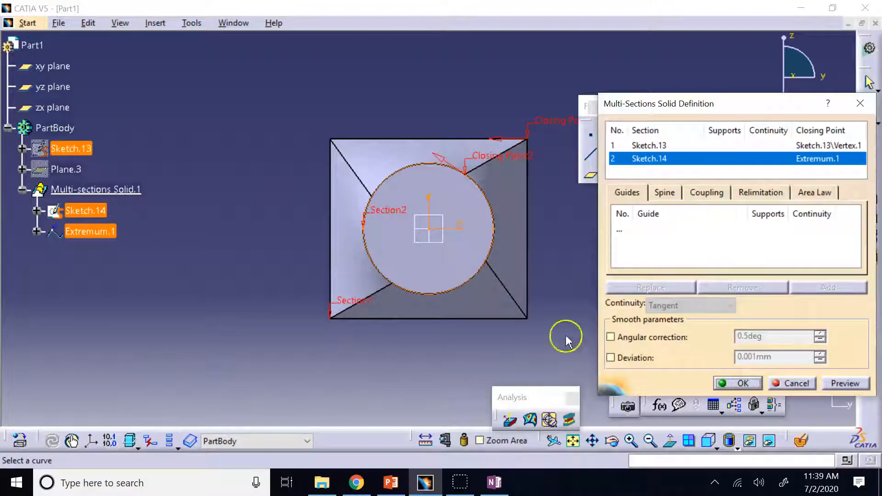
pyautogui.click(715, 441)
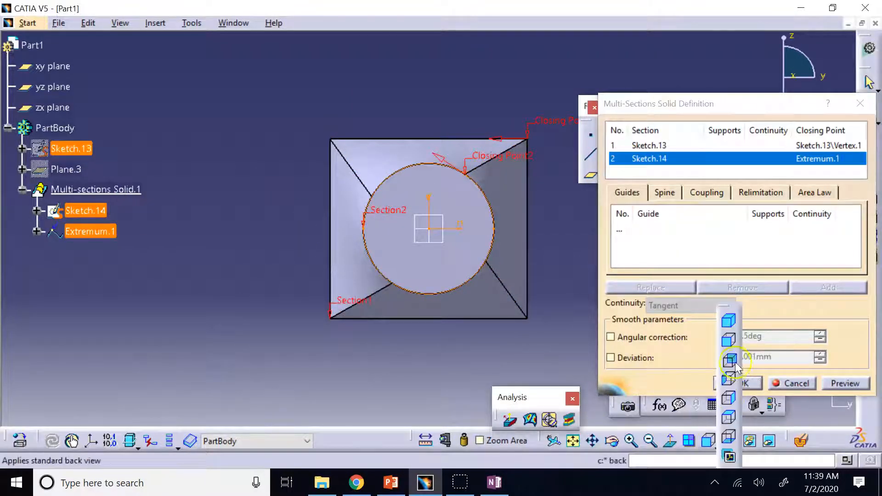
pyautogui.click(729, 320)
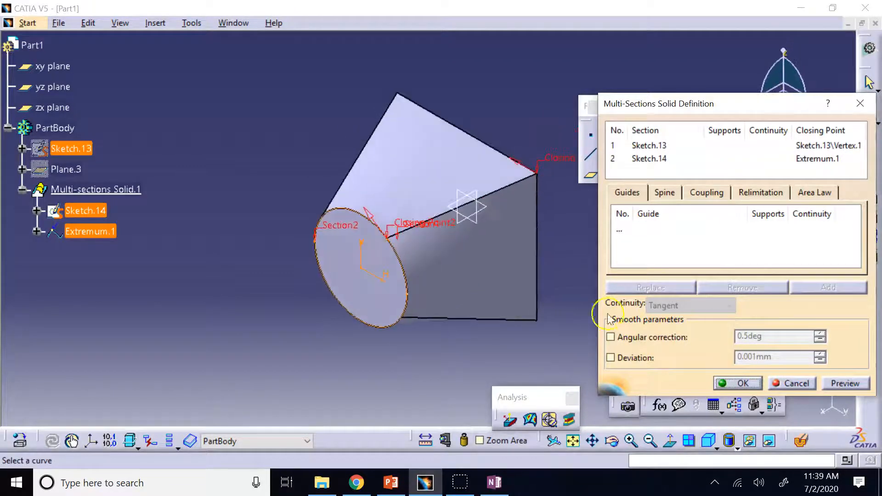
# Step: Move the definition dialog and the floating toolbar clear of the model and examine both closing points in front and isometric views
pyautogui.moveTo(656, 110); pyautogui.dragTo(690, 132)
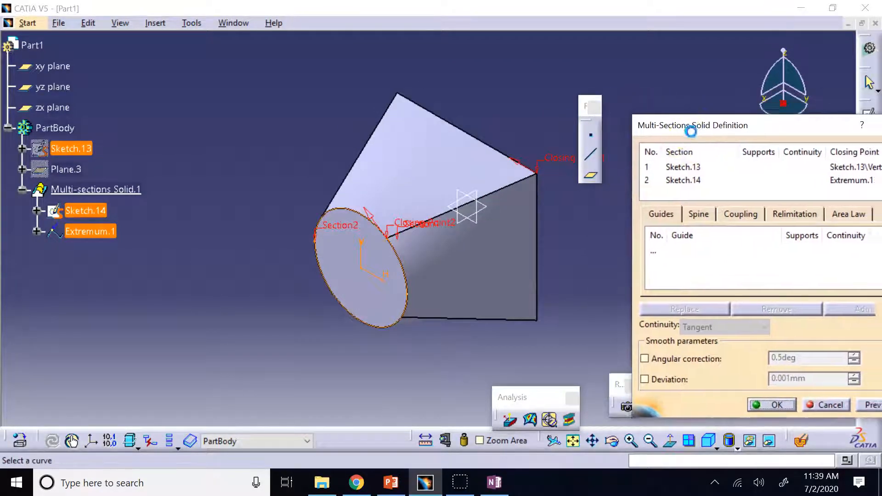
pyautogui.moveTo(583, 105); pyautogui.dragTo(821, 55)
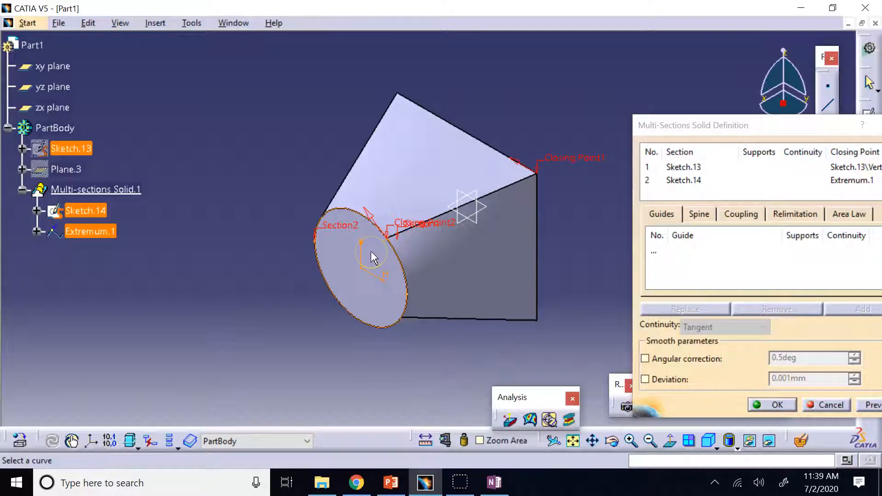
pyautogui.click(713, 443)
pyautogui.click(725, 346)
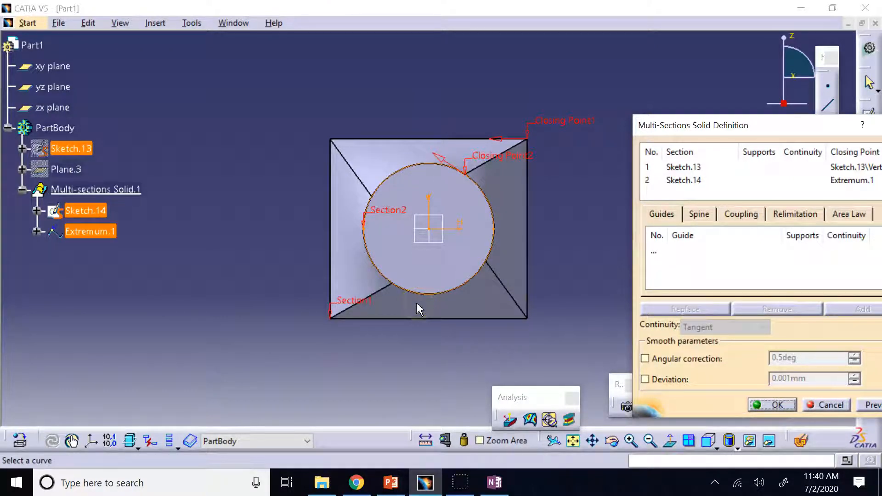
pyautogui.moveTo(711, 127); pyautogui.dragTo(679, 83)
pyautogui.click(715, 449)
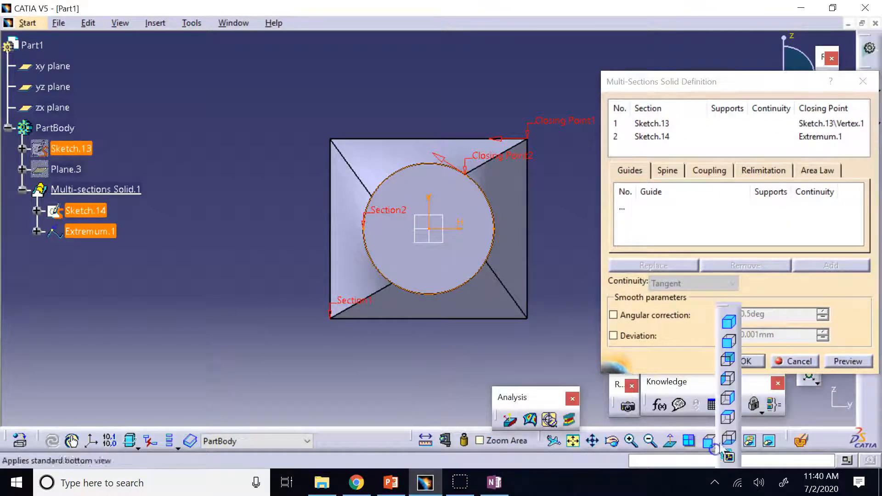
pyautogui.click(723, 325)
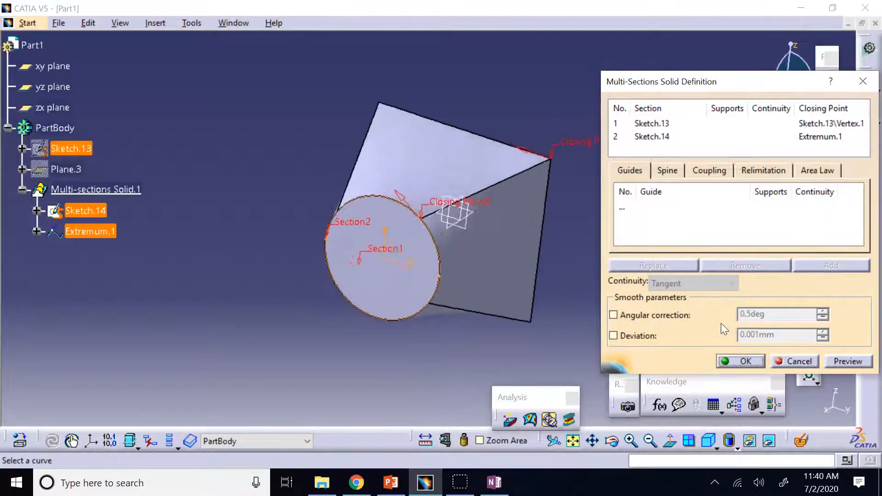
pyautogui.click(559, 151)
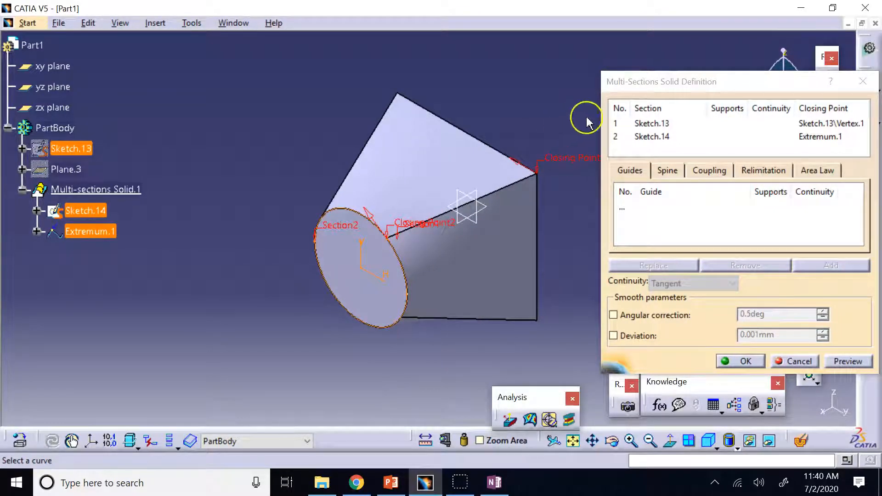
pyautogui.moveTo(631, 85); pyautogui.dragTo(672, 53)
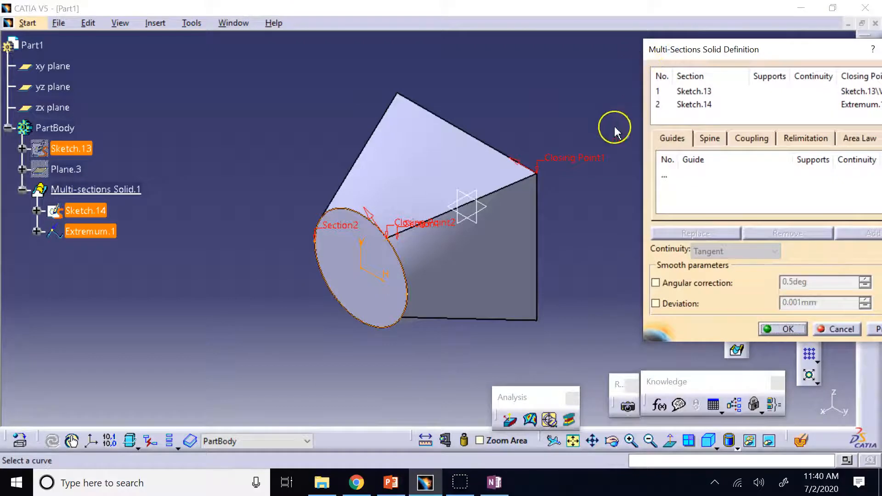
# Step: Remove Closing Point1 from section Sketch.13 and create a new closing point on that curve 200 mm from the corner vertex
pyautogui.rightClick(580, 157)
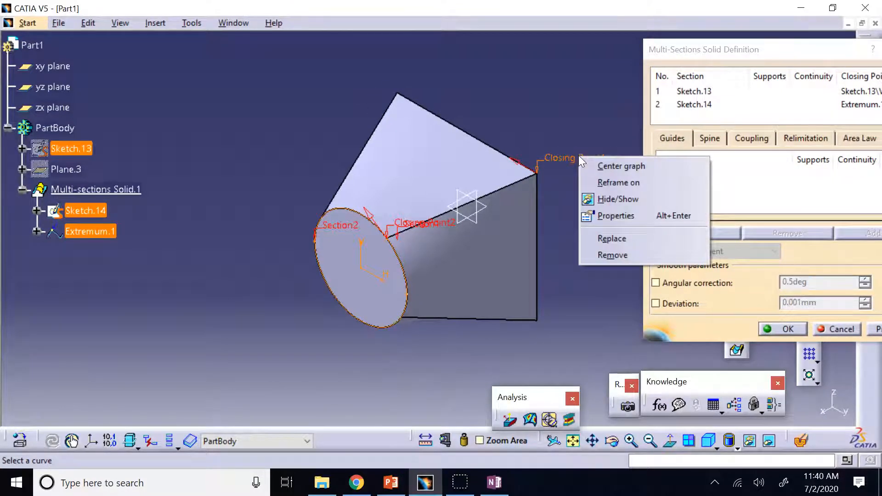
pyautogui.click(612, 255)
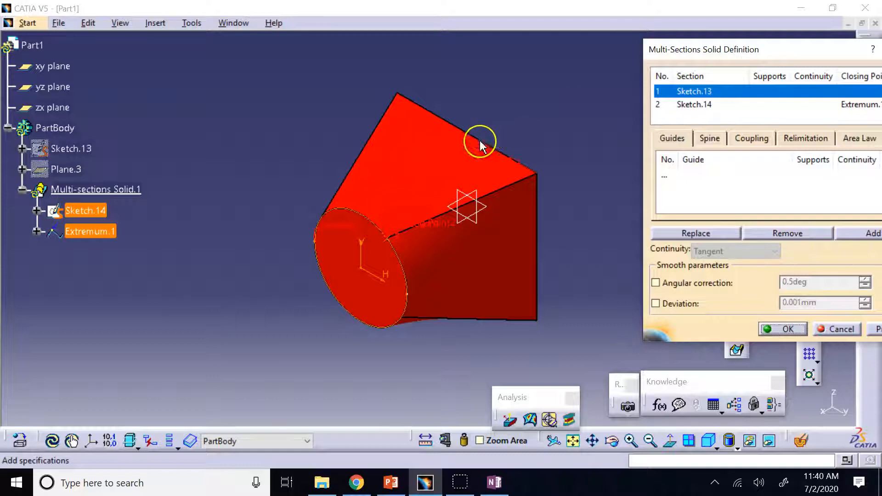
pyautogui.rightClick(694, 93)
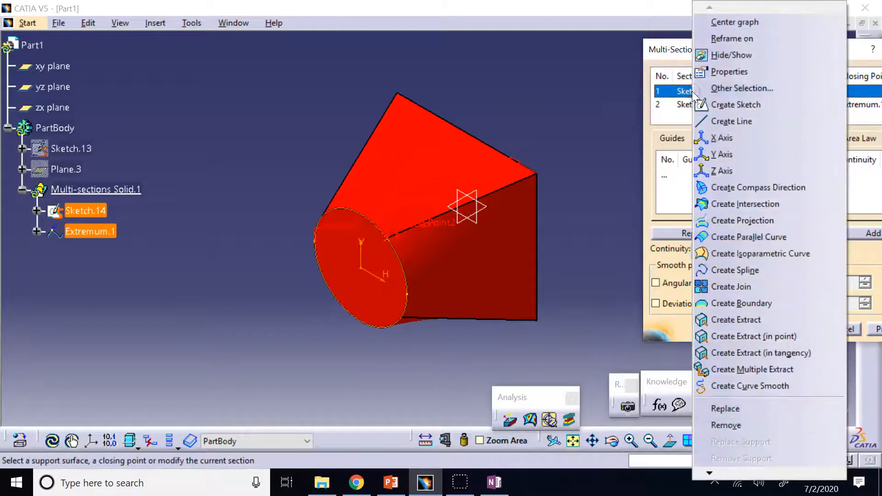
pyautogui.moveTo(729, 471)
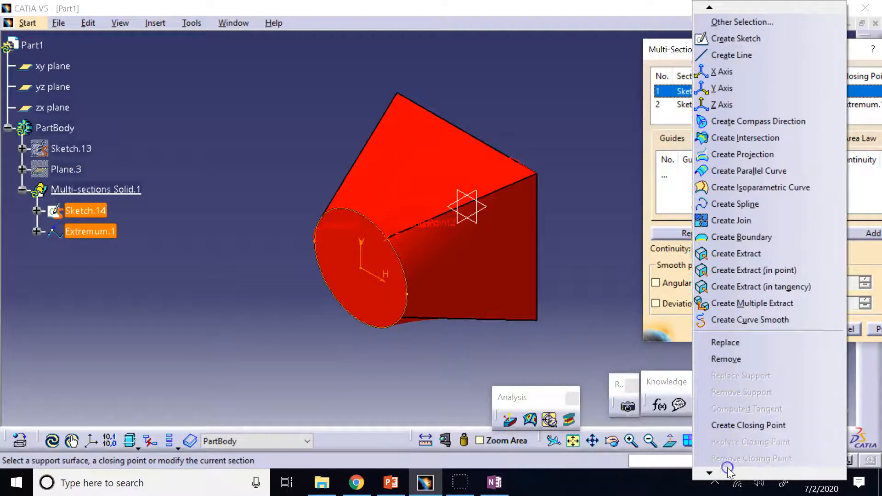
pyautogui.click(729, 426)
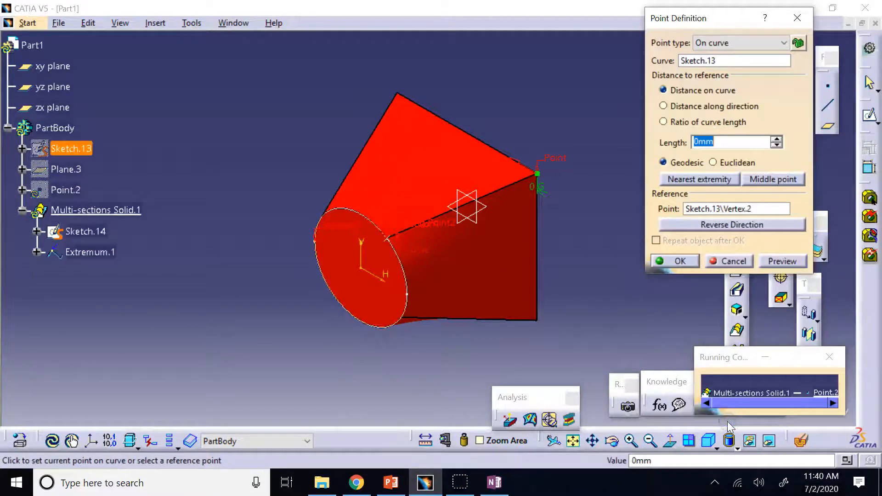
pyautogui.click(776, 140)
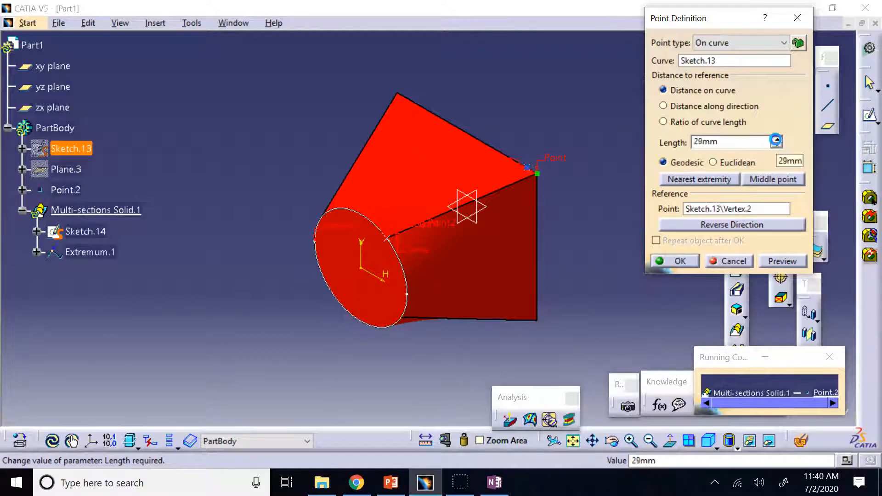
pyautogui.moveTo(777, 140); pyautogui.dragTo(776, 140)
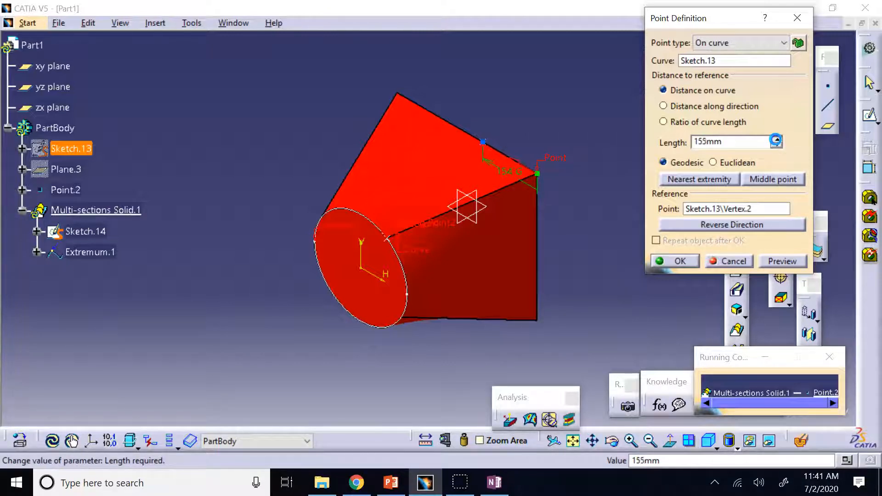
pyautogui.moveTo(776, 141); pyautogui.dragTo(777, 140)
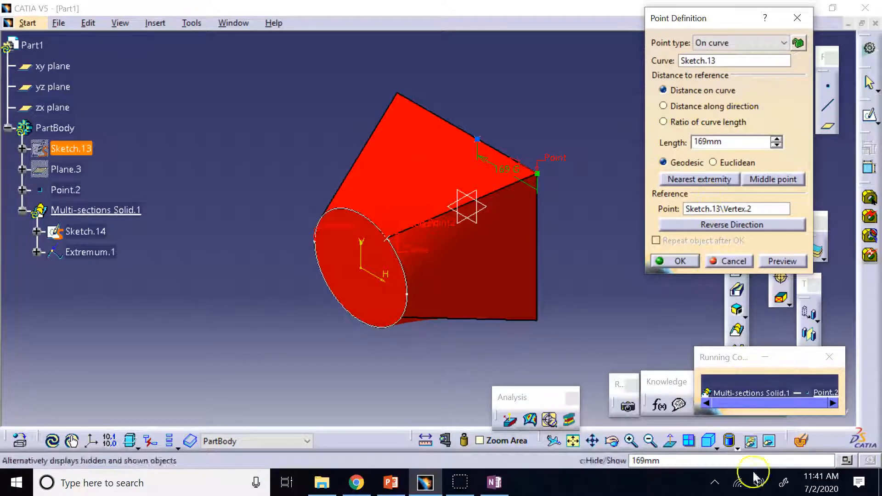
pyautogui.click(716, 446)
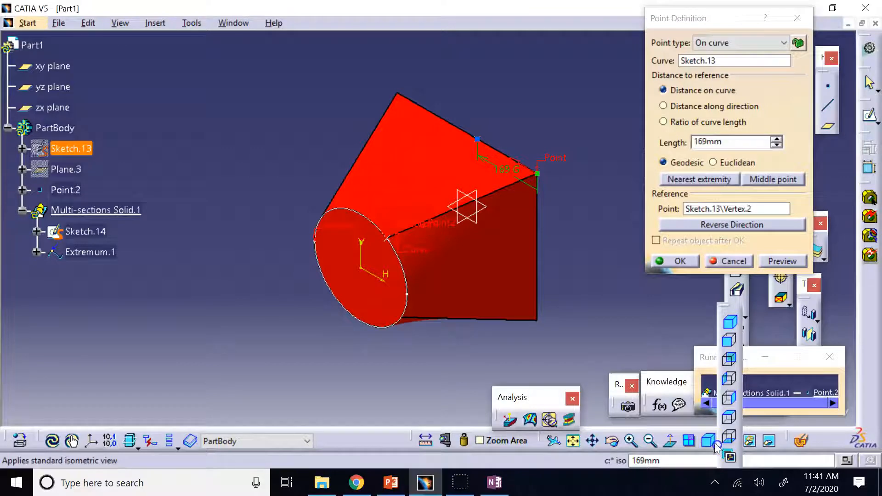
pyautogui.click(730, 341)
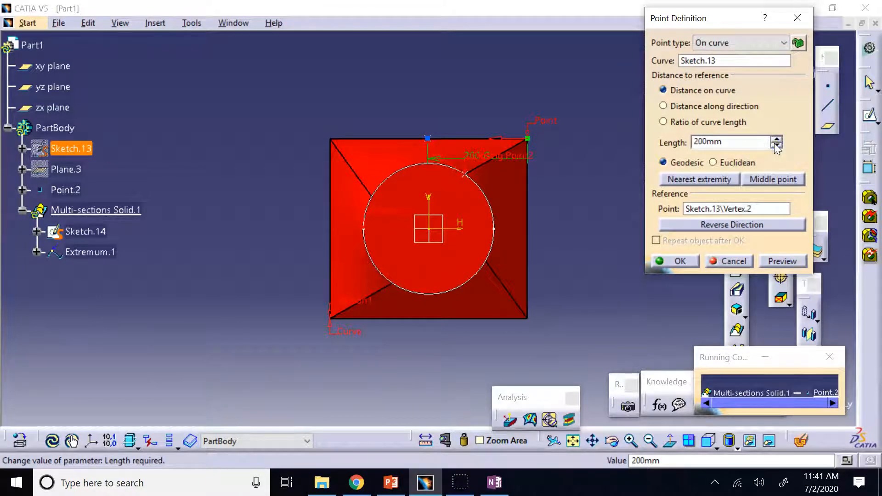
pyautogui.click(759, 164)
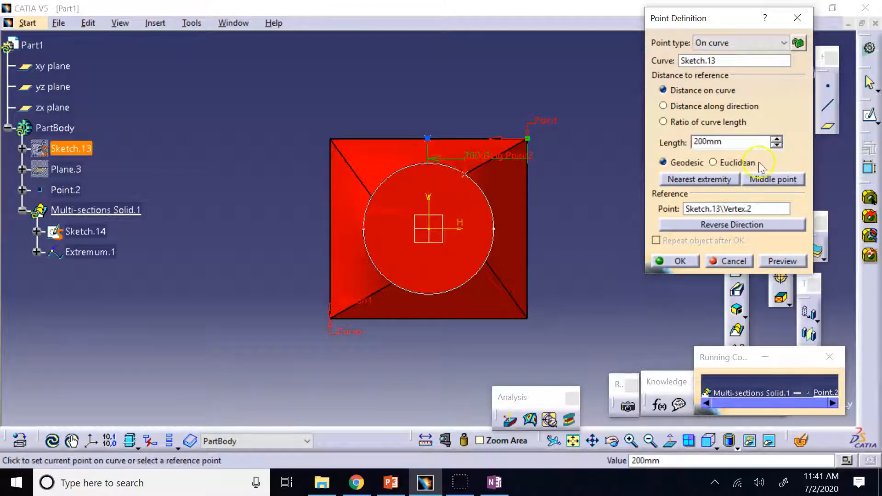
pyautogui.click(691, 260)
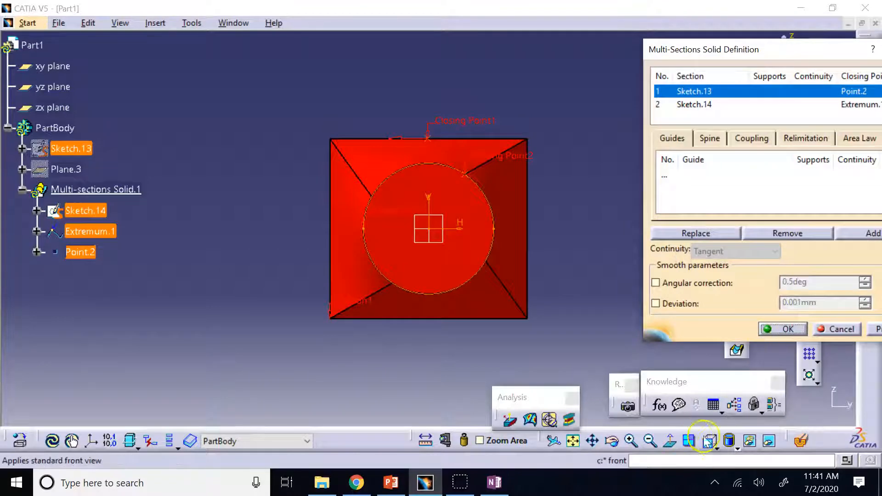
# Step: Preview the multi-sections solid with the new closing point and examine how the rectangle and circle sections are joined
pyautogui.moveTo(716, 443); pyautogui.dragTo(733, 326)
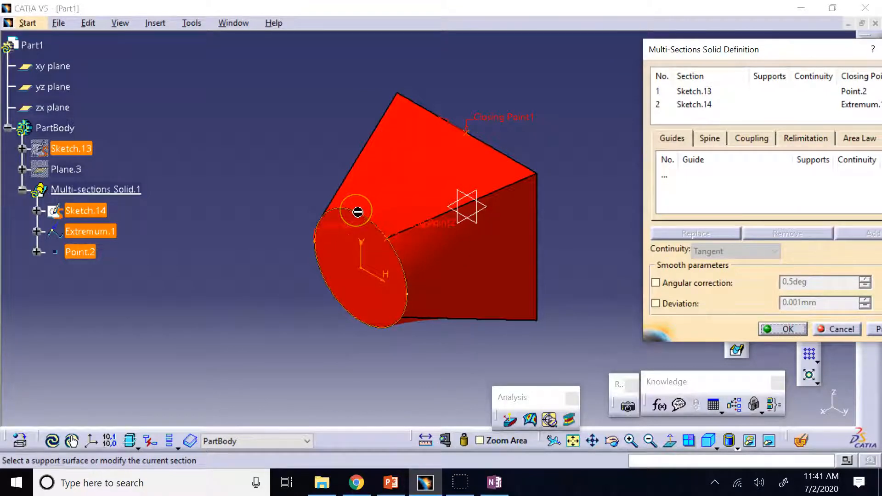
pyautogui.click(846, 329)
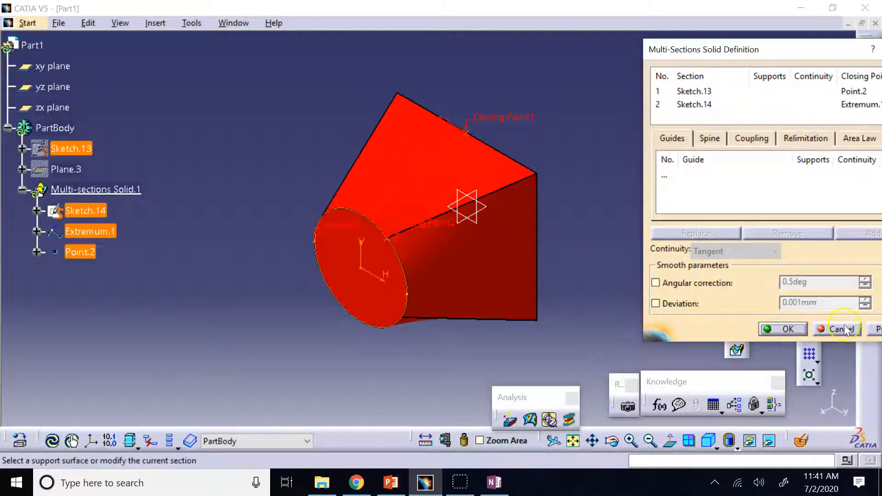
pyautogui.click(871, 331)
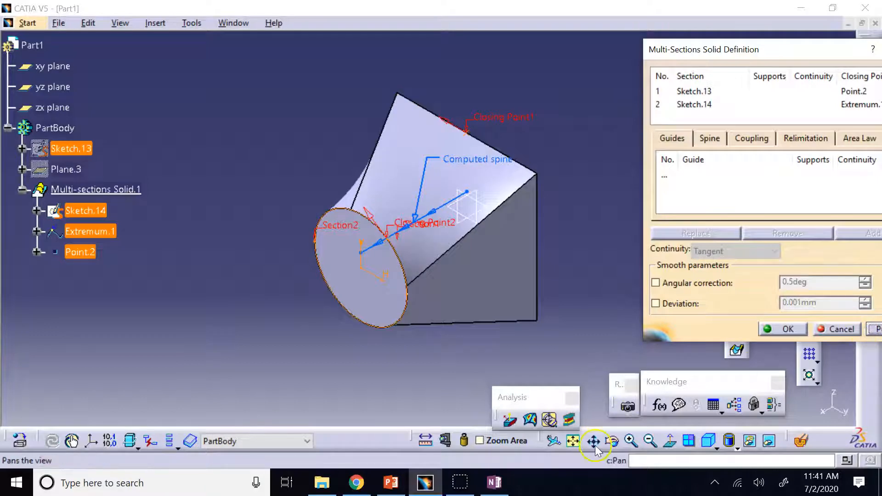
pyautogui.click(612, 441)
pyautogui.moveTo(499, 378); pyautogui.dragTo(482, 390)
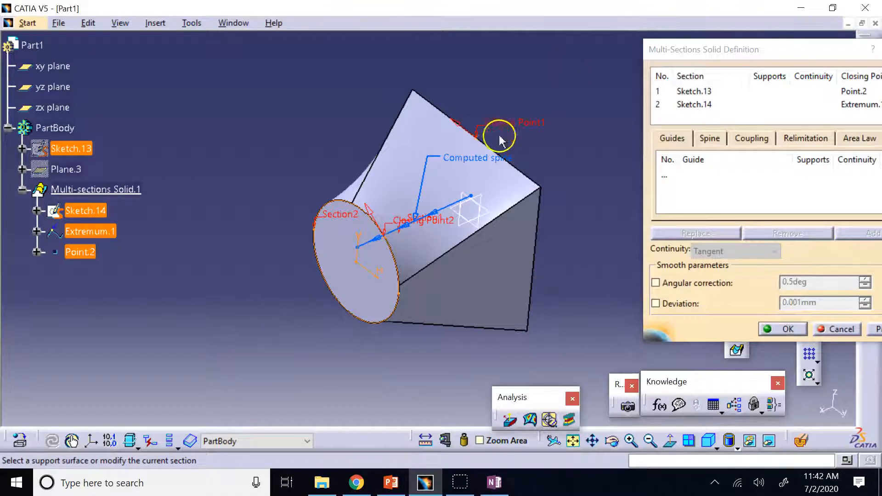
# Step: Remove Closing Point2 from the circular section Sketch.14
pyautogui.moveTo(609, 441); pyautogui.dragTo(445, 270)
pyautogui.rightClick(398, 186)
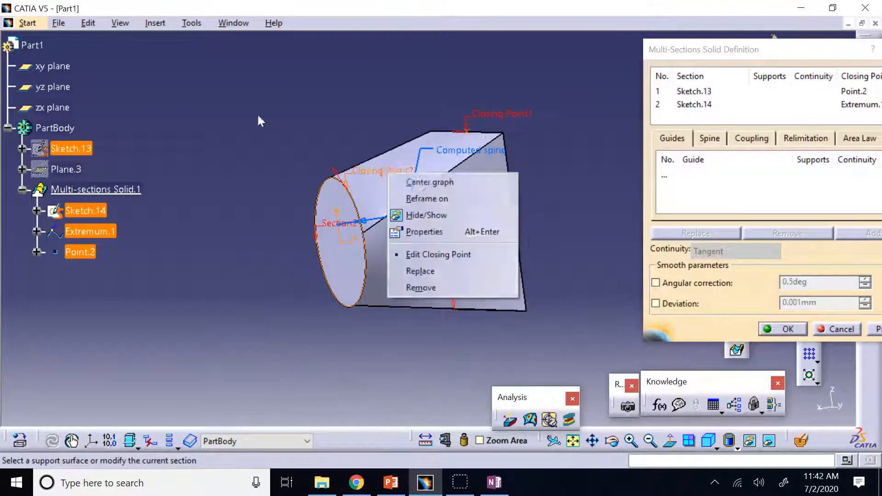
pyautogui.click(430, 288)
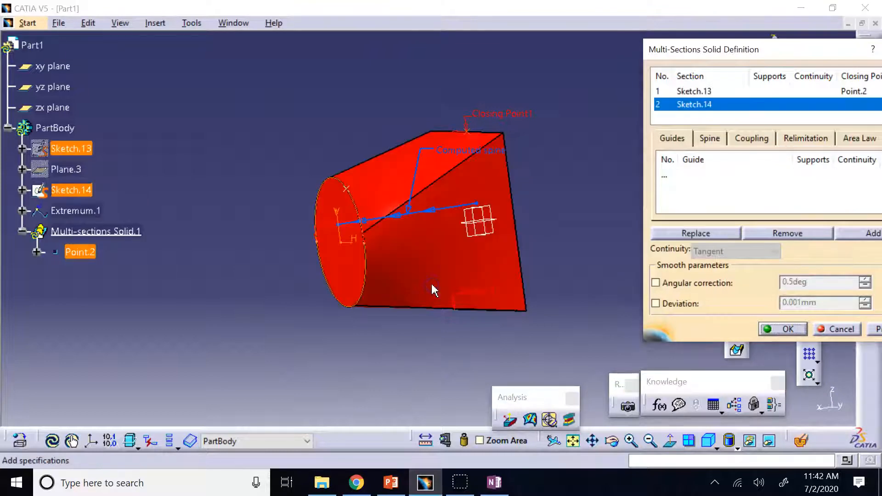
# Step: Create a new closing point for section Sketch.14 at the circle's top, 78 mm along the curve from Extremum.1
pyautogui.rightClick(688, 115)
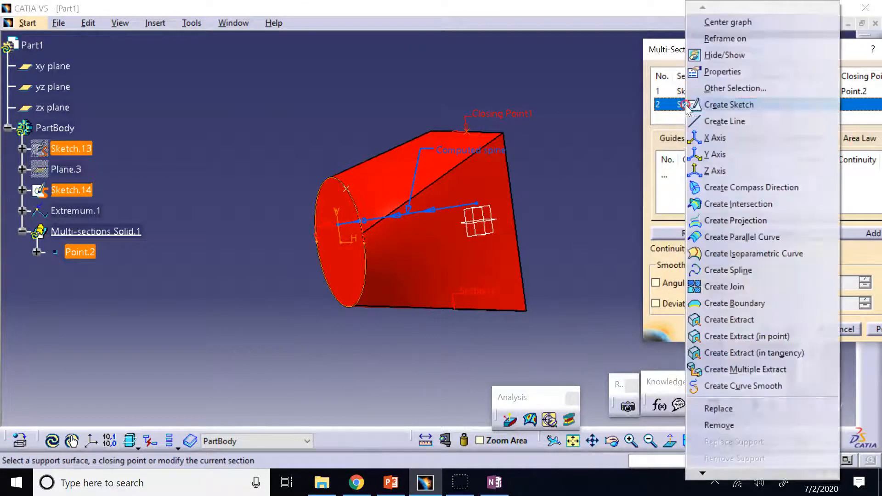
pyautogui.moveTo(707, 473)
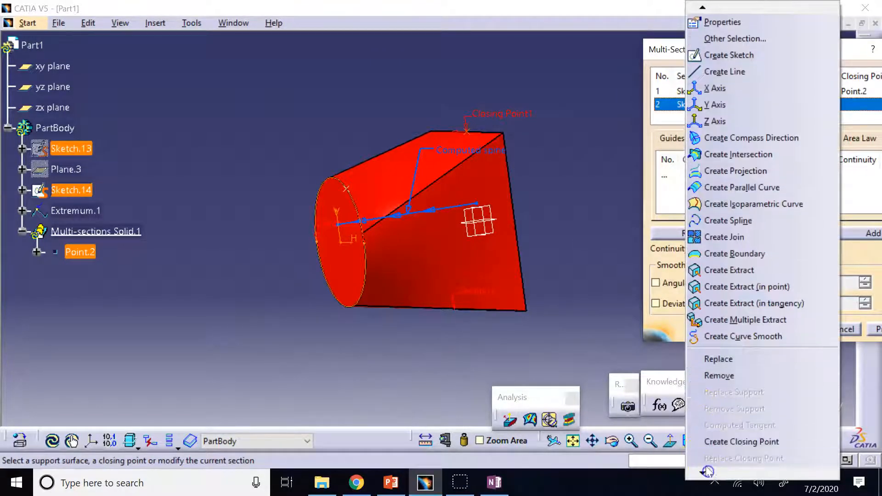
pyautogui.click(735, 441)
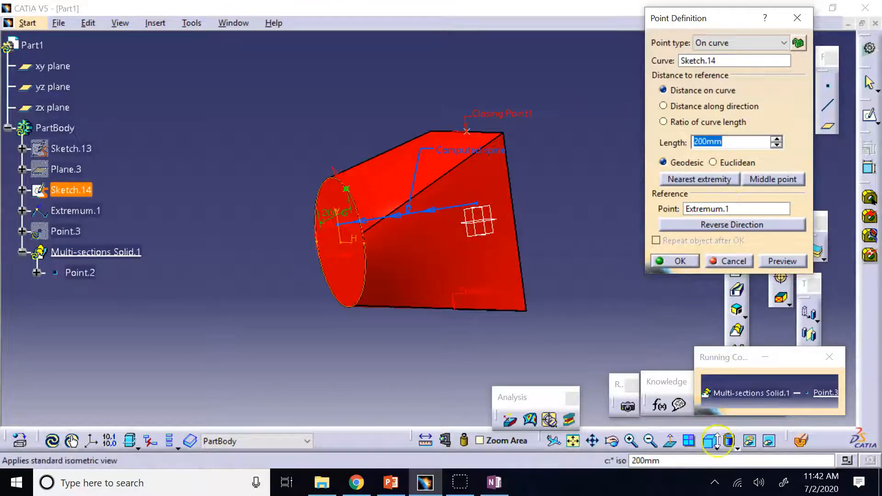
pyautogui.click(717, 449)
pyautogui.click(734, 338)
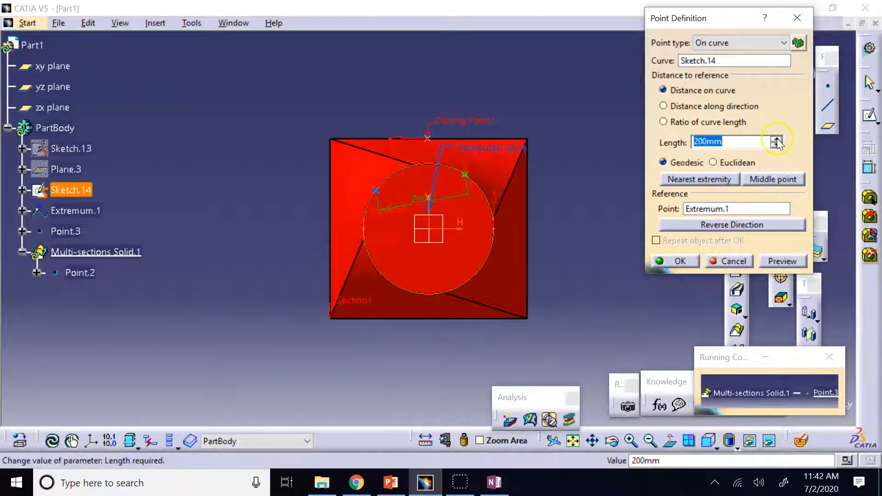
pyautogui.click(777, 139)
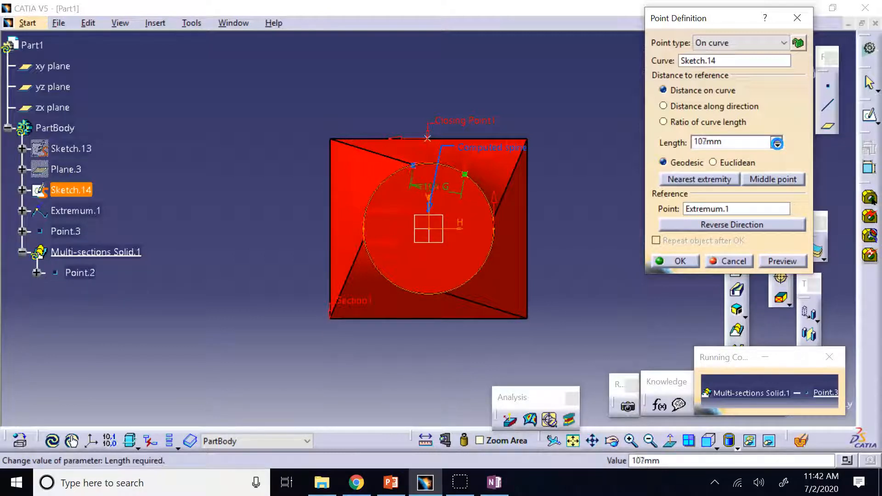
pyautogui.click(777, 144)
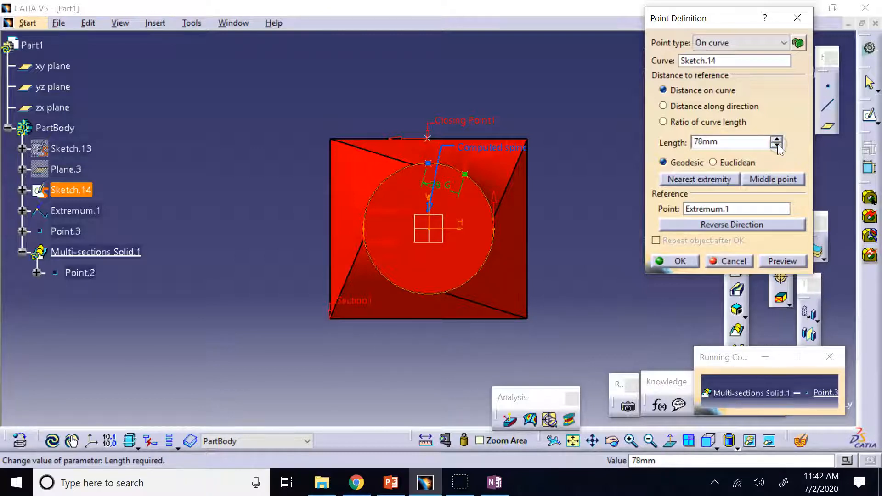
pyautogui.click(682, 261)
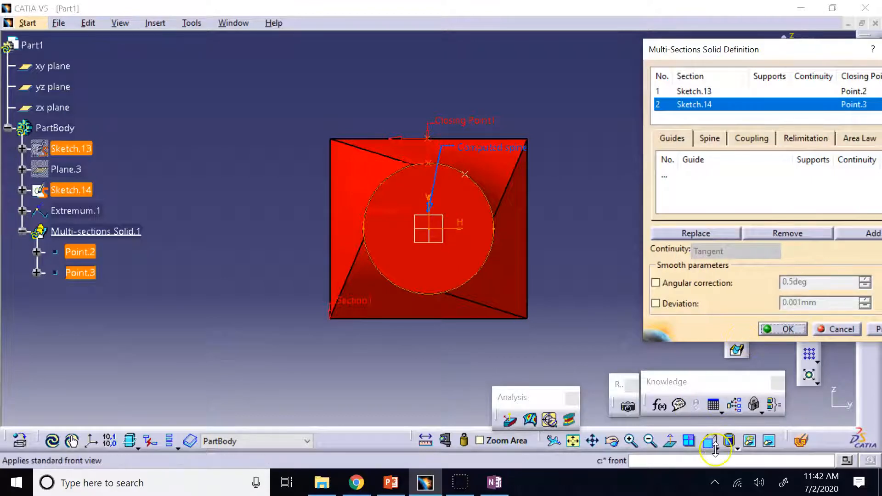
# Step: Preview the multi-sections solid with the new closing points in isometric view and apply the definition
pyautogui.click(716, 445)
pyautogui.click(731, 326)
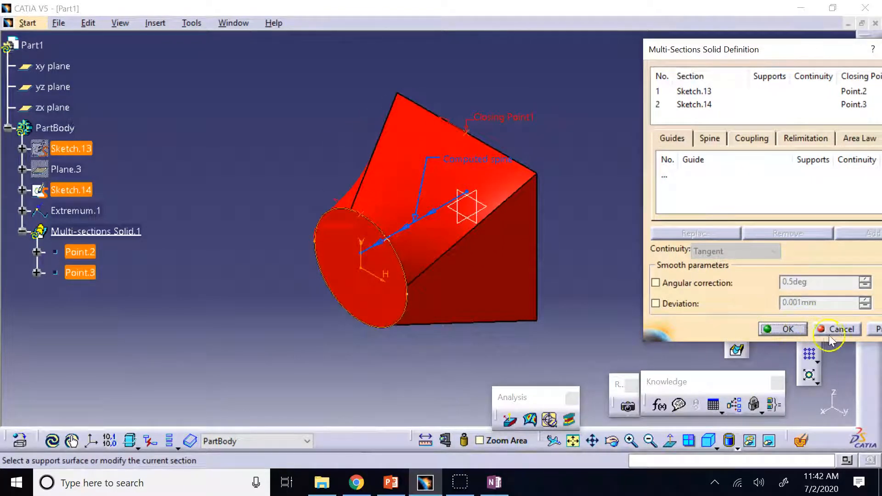
pyautogui.click(874, 328)
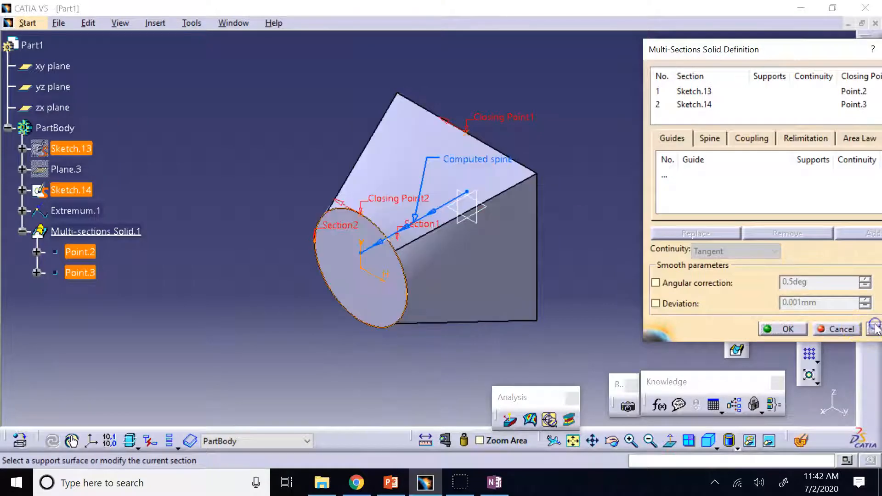
pyautogui.click(786, 329)
pyautogui.click(404, 292)
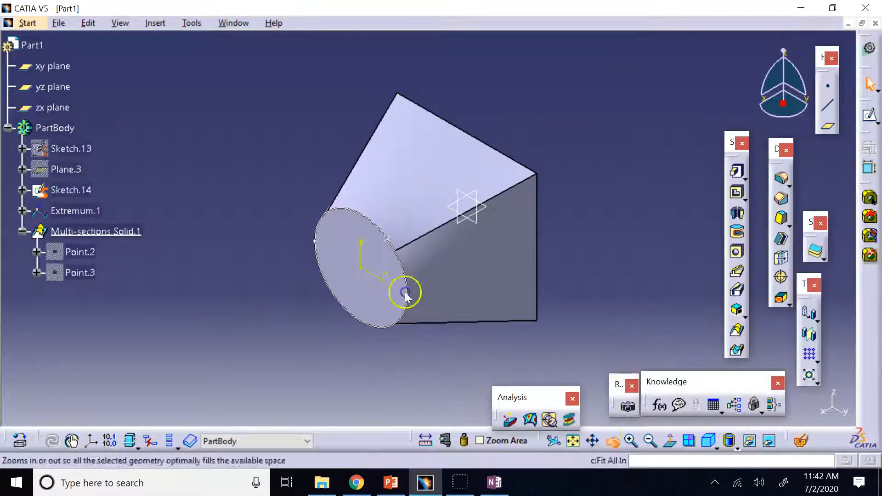
pyautogui.moveTo(405, 292); pyautogui.dragTo(506, 338, button='middle')
pyautogui.click(693, 435)
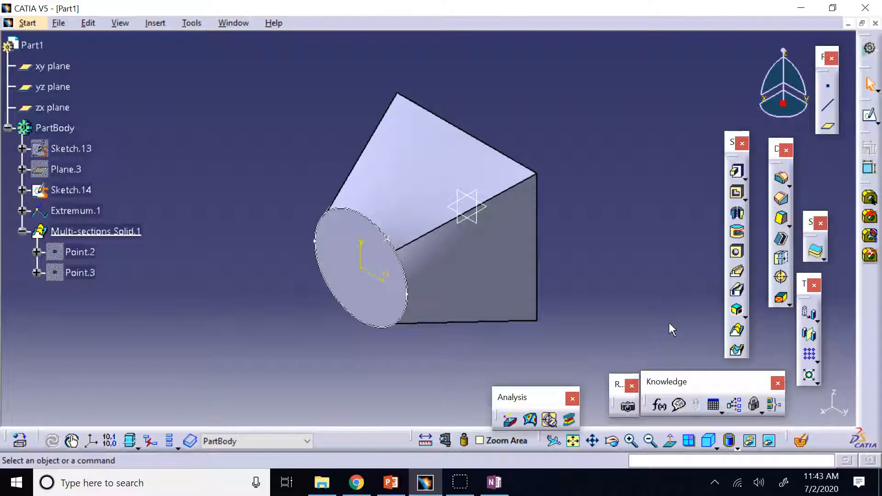
# Step: Reopen the Multi-sections Solid.1 definition, review its coupling and guide settings, and close it without changes
pyautogui.click(23, 232)
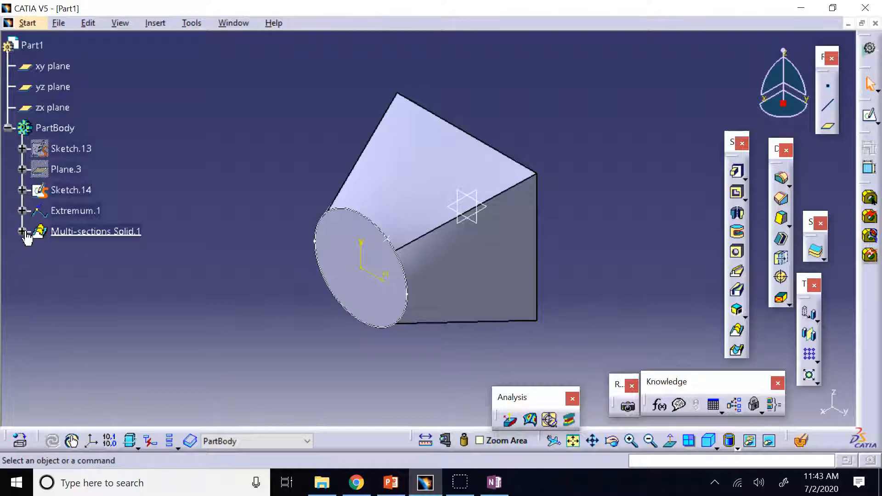
pyautogui.doubleClick(66, 231)
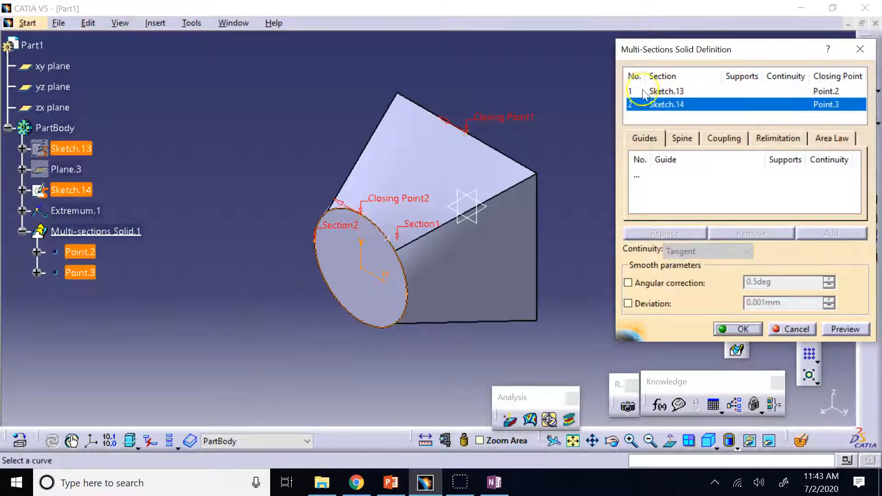
pyautogui.click(719, 143)
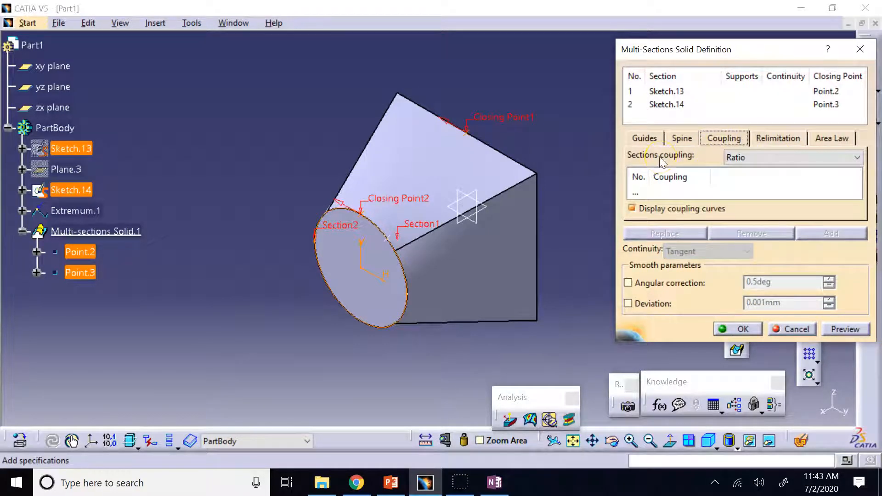
pyautogui.click(647, 145)
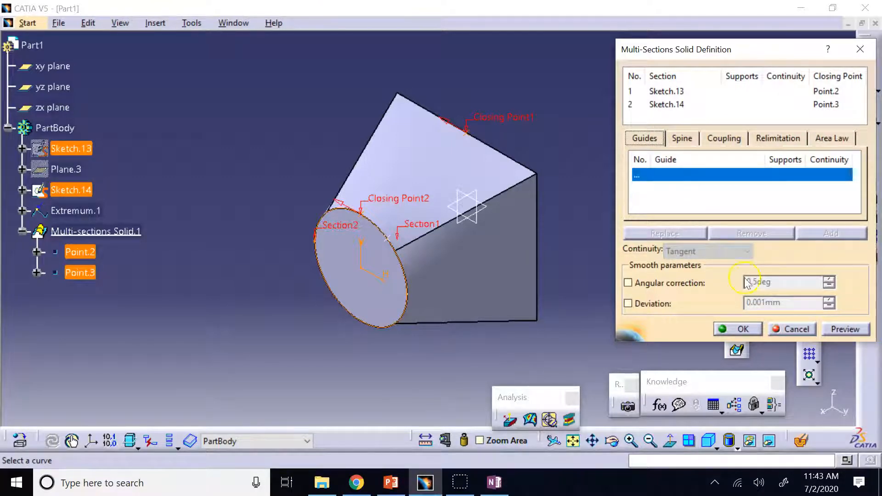
pyautogui.click(783, 330)
pyautogui.click(602, 226)
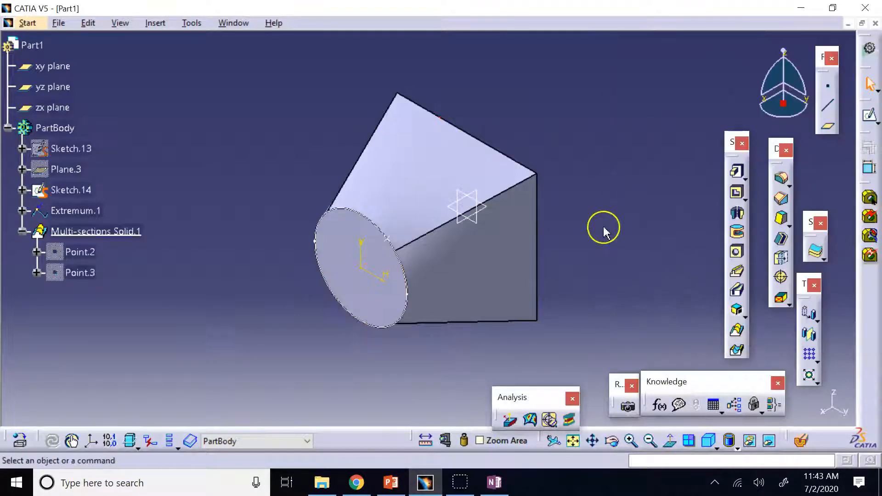
# Step: Switch to OneNote and draw wavy green guide curves joining the matching points of the circle and the rectangle
pyautogui.click(480, 478)
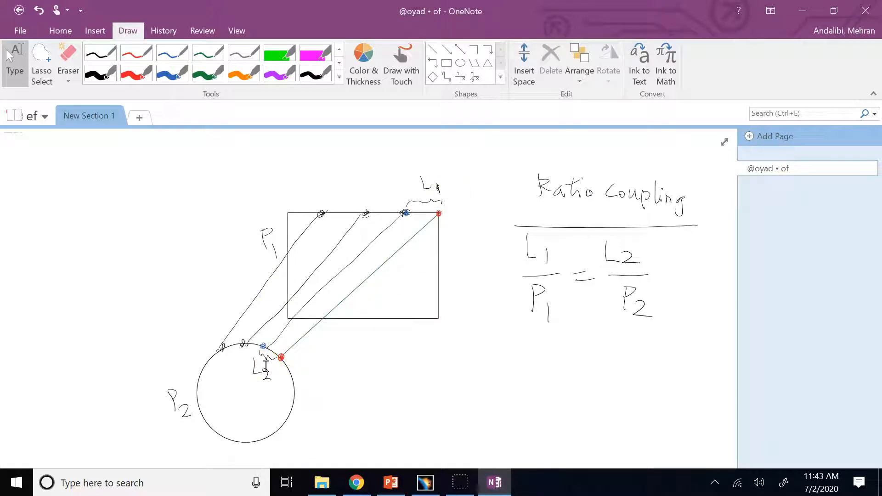
pyautogui.click(207, 73)
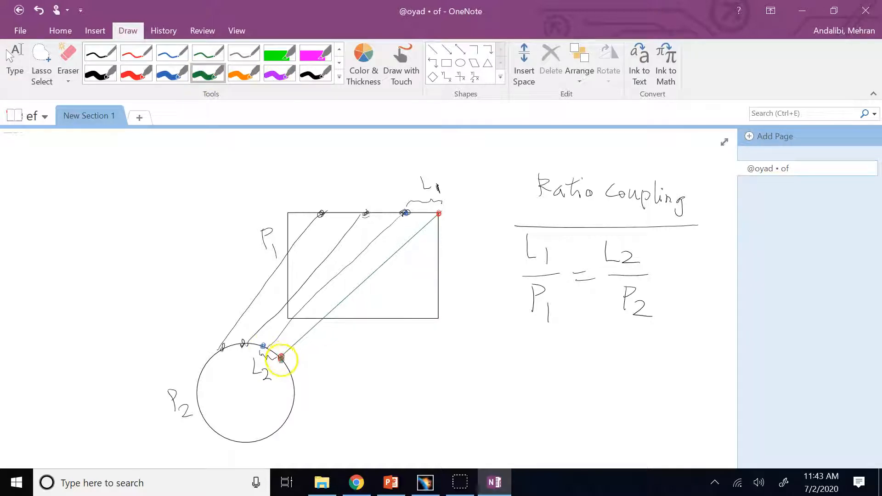
pyautogui.moveTo(281, 358); pyautogui.dragTo(318, 340)
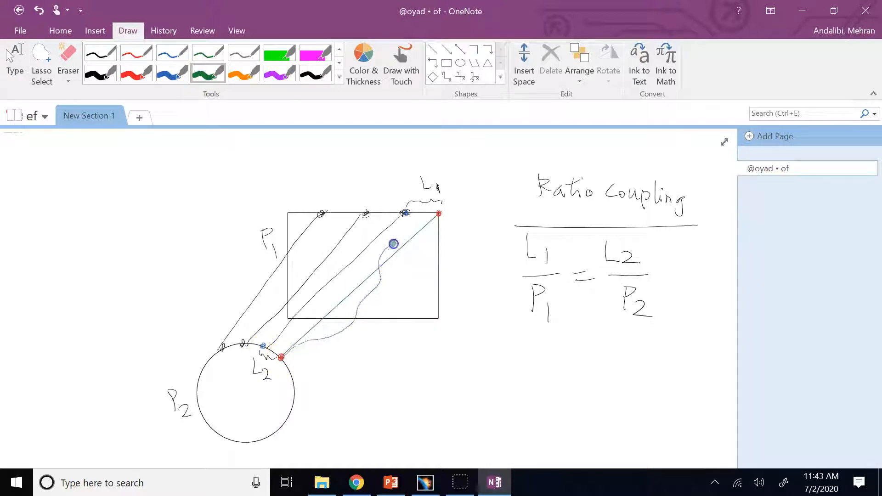
pyautogui.moveTo(439, 215); pyautogui.dragTo(444, 205)
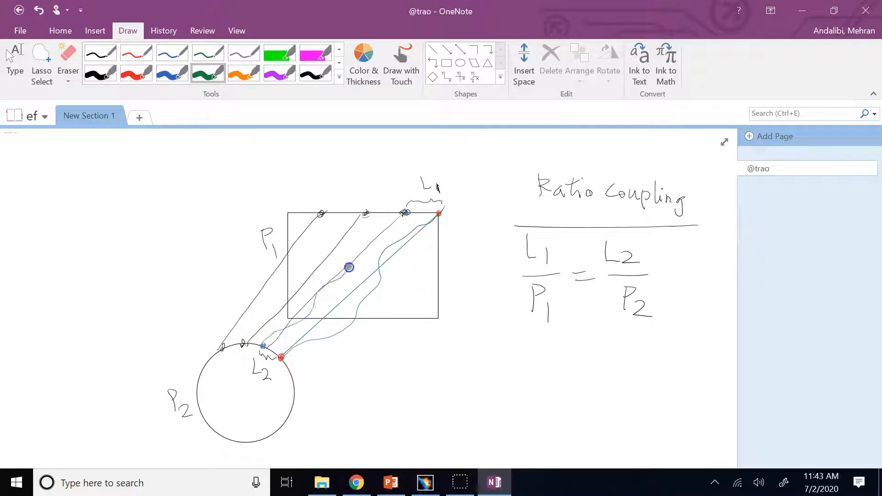
pyautogui.moveTo(240, 343); pyautogui.dragTo(241, 343)
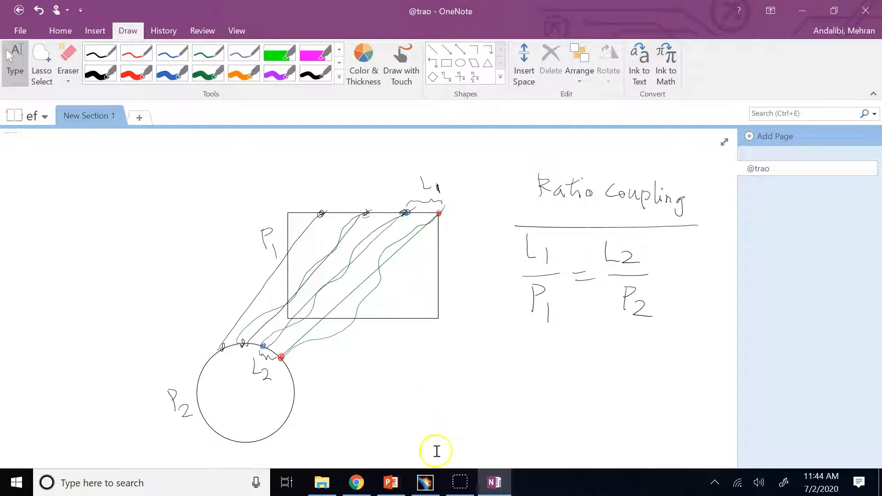
# Step: Switch to CATIA and delete Multi-sections Solid.1 while keeping its aggregated elements
pyautogui.click(425, 482)
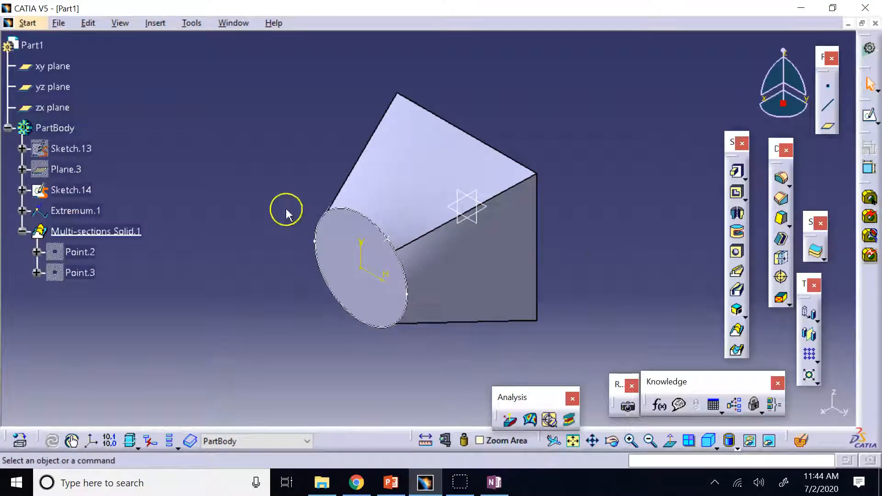
pyautogui.click(22, 231)
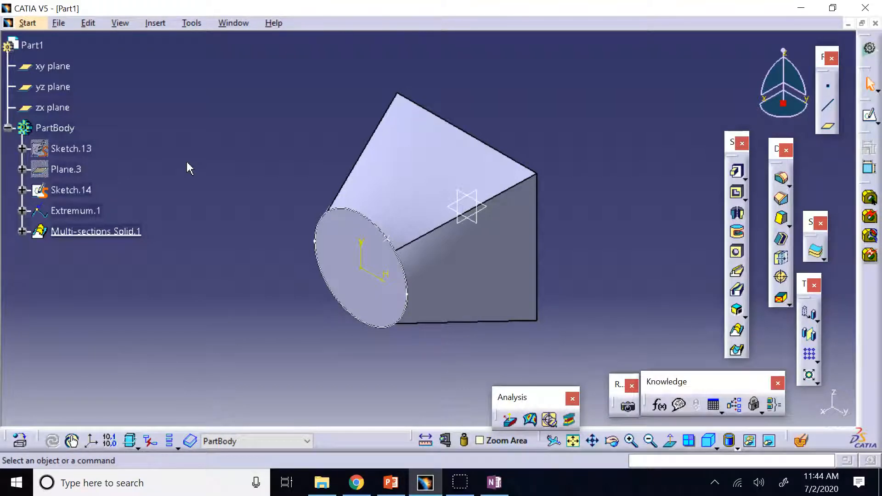
pyautogui.rightClick(79, 231)
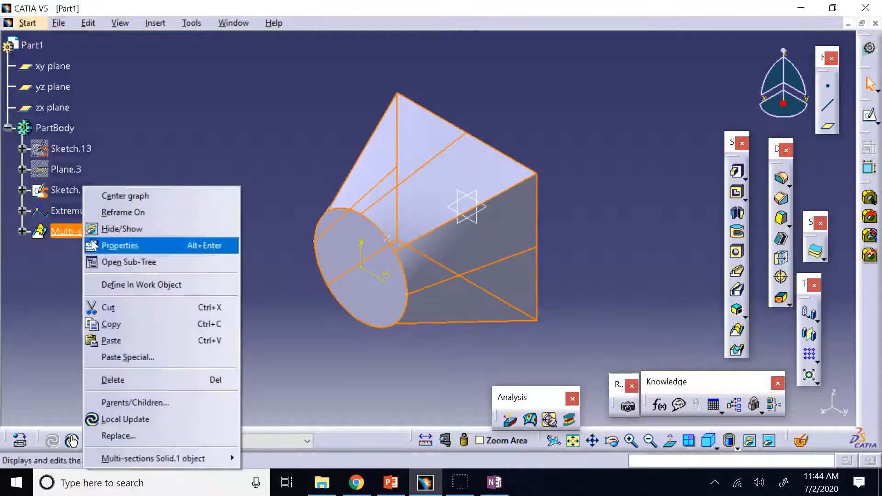
pyautogui.click(138, 380)
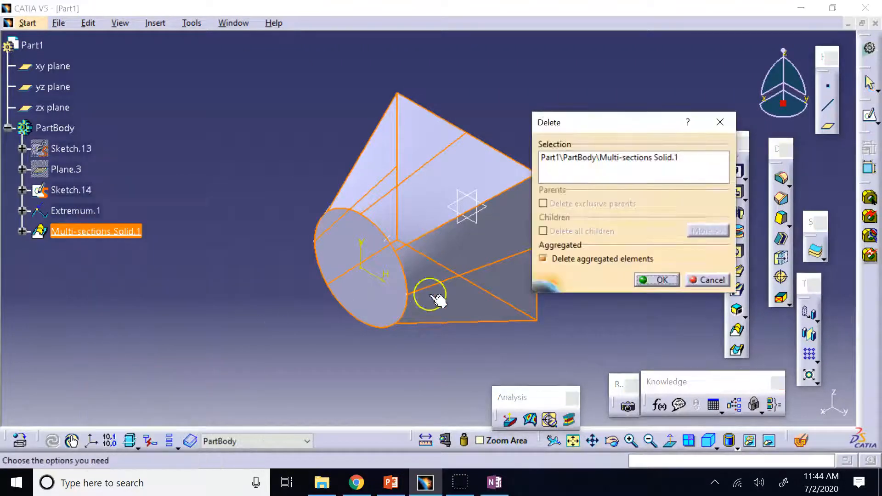
pyautogui.click(580, 259)
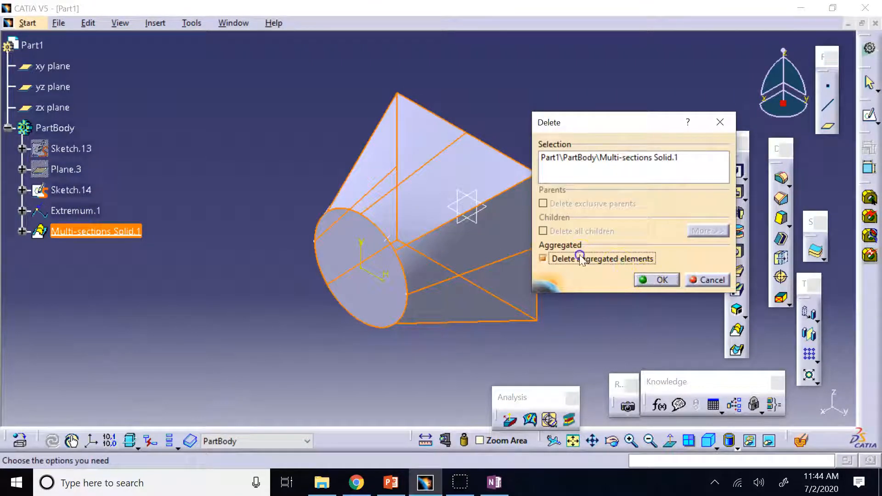
pyautogui.click(655, 281)
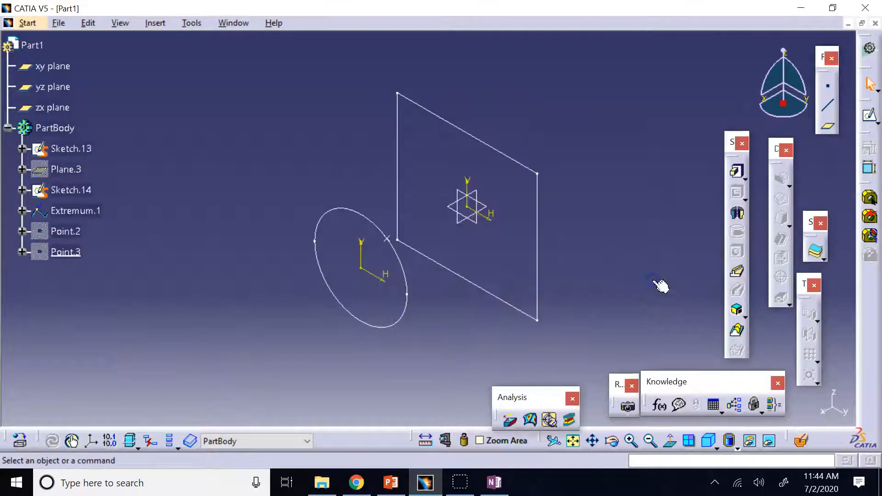
# Step: Delete Extremum.1 with its dependent point and then Point.2, leaving only the section sketches and their plane
pyautogui.rightClick(101, 209)
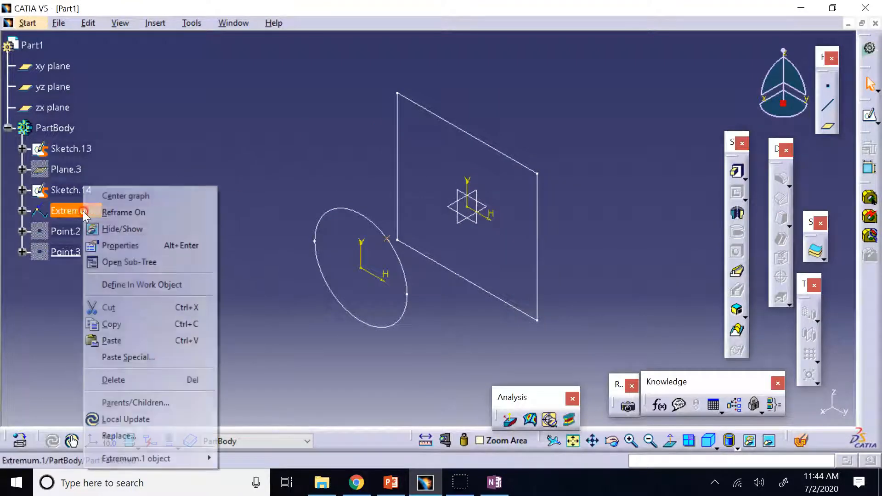
pyautogui.click(127, 385)
pyautogui.press('Return')
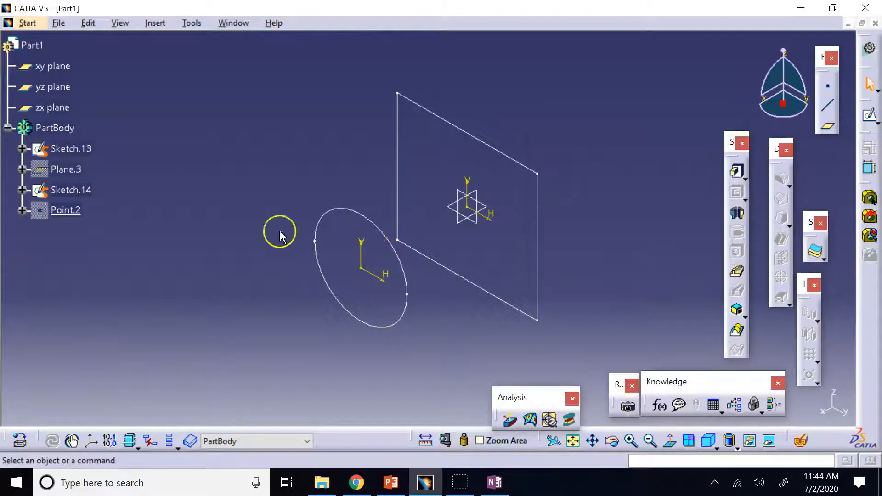
pyautogui.rightClick(64, 210)
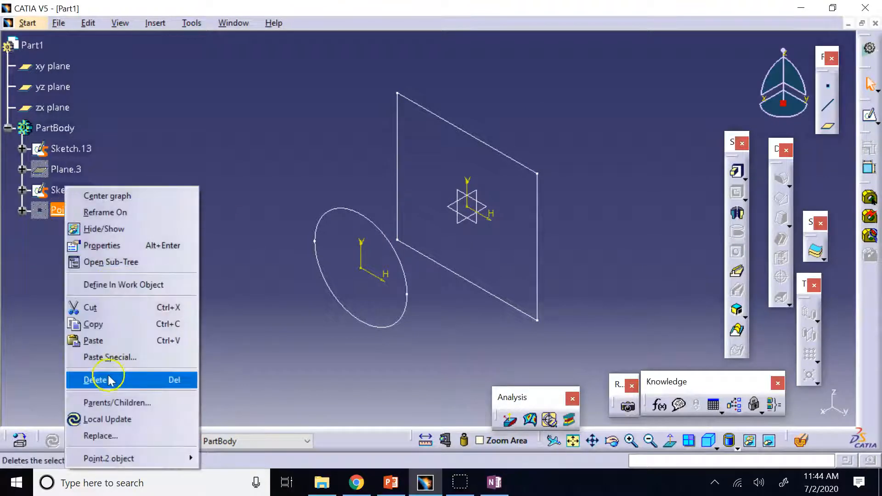
pyautogui.click(109, 380)
pyautogui.click(646, 279)
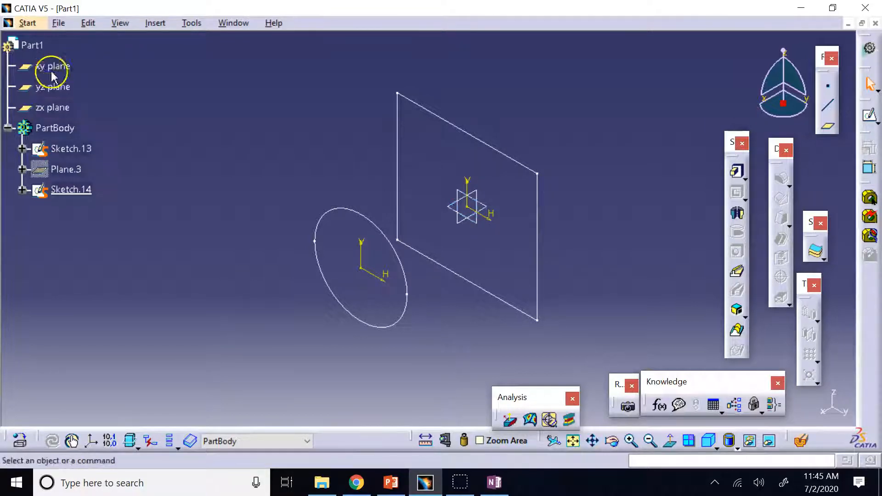
# Step: Create a sketch on the zx plane and draw a freehand wavy five-point spline between the circle and rectangle sections
pyautogui.click(56, 109)
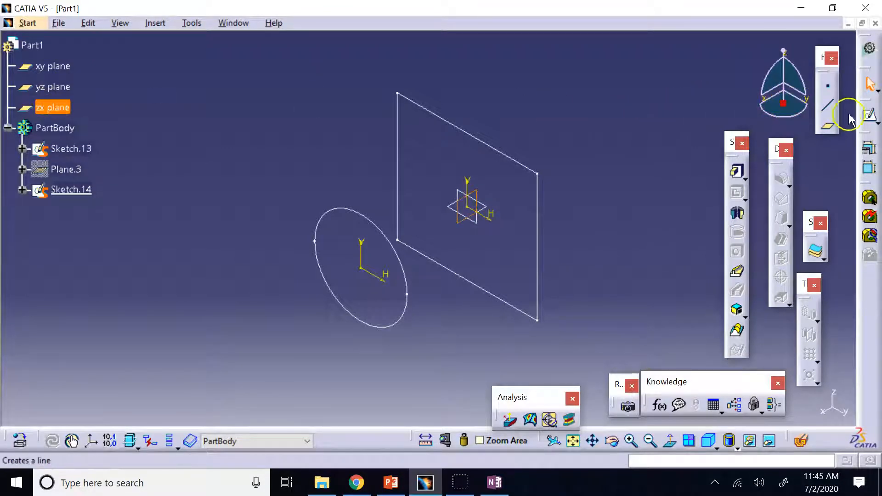
pyautogui.click(869, 114)
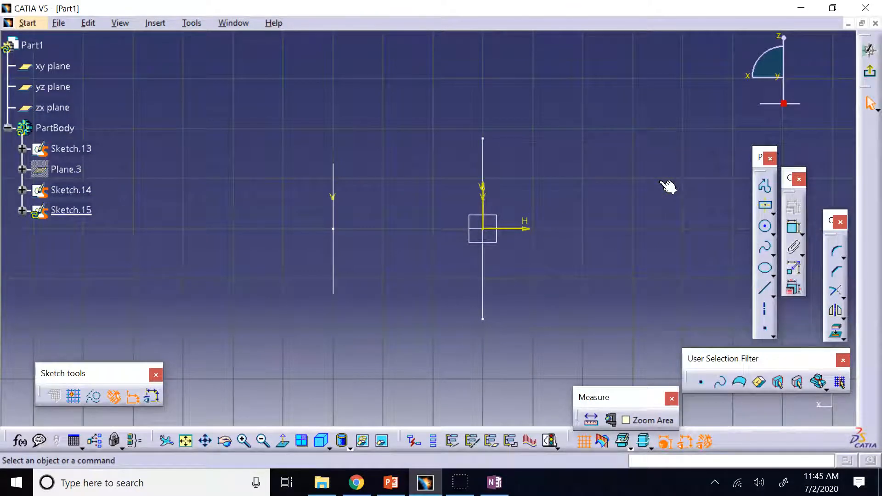
pyautogui.click(764, 244)
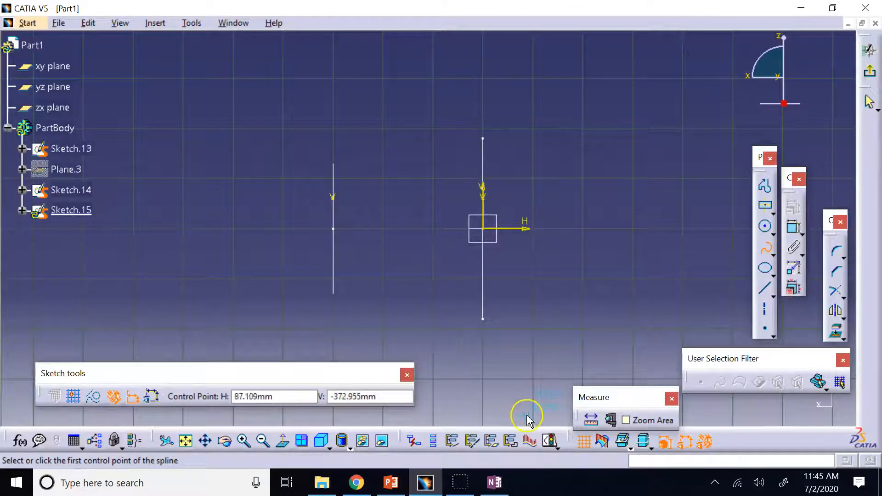
pyautogui.click(208, 438)
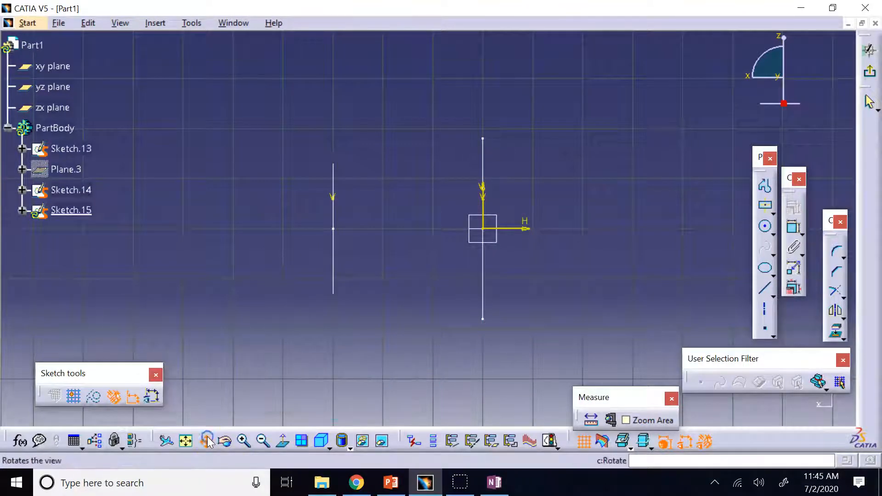
pyautogui.click(243, 441)
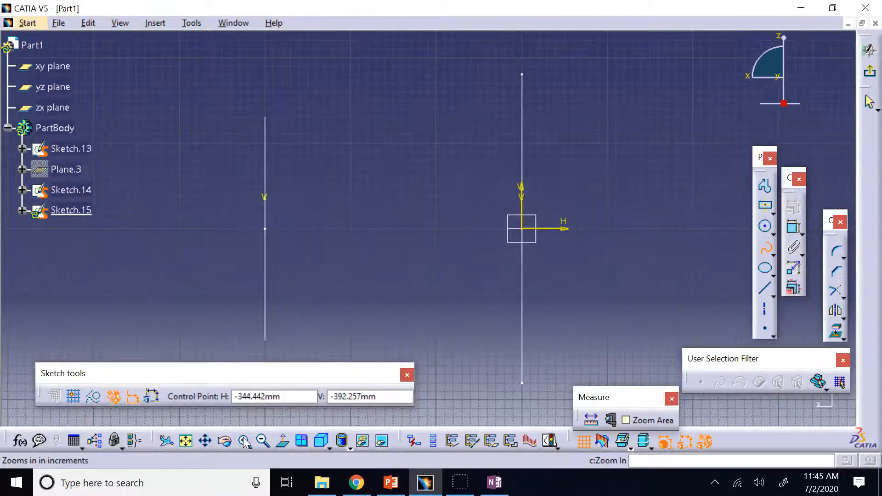
pyautogui.click(461, 82)
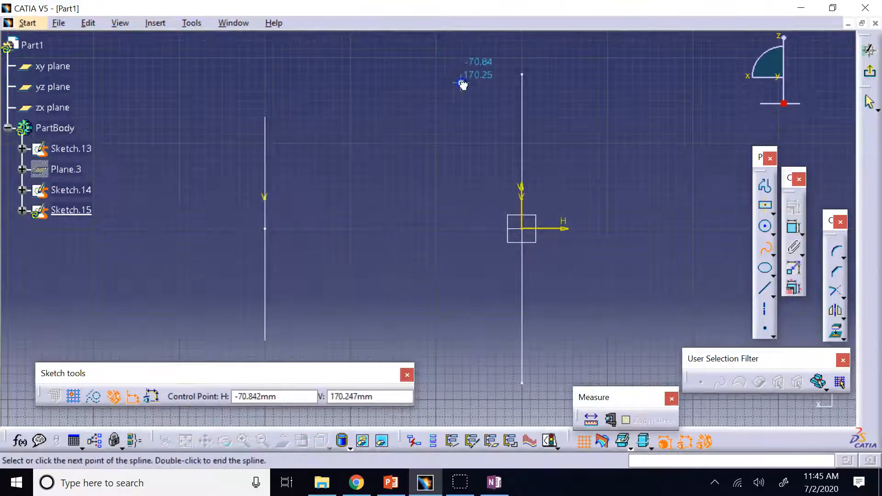
pyautogui.click(430, 101)
pyautogui.click(390, 125)
pyautogui.click(351, 101)
pyautogui.doubleClick(322, 128)
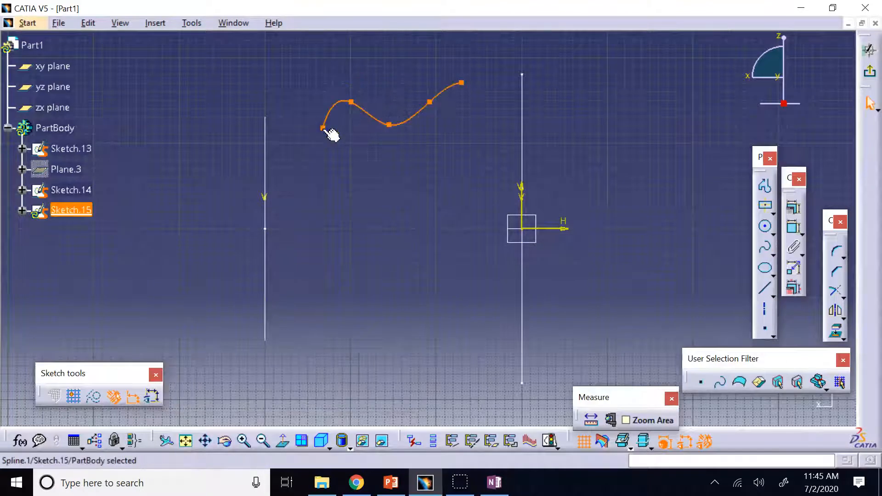
pyautogui.click(628, 146)
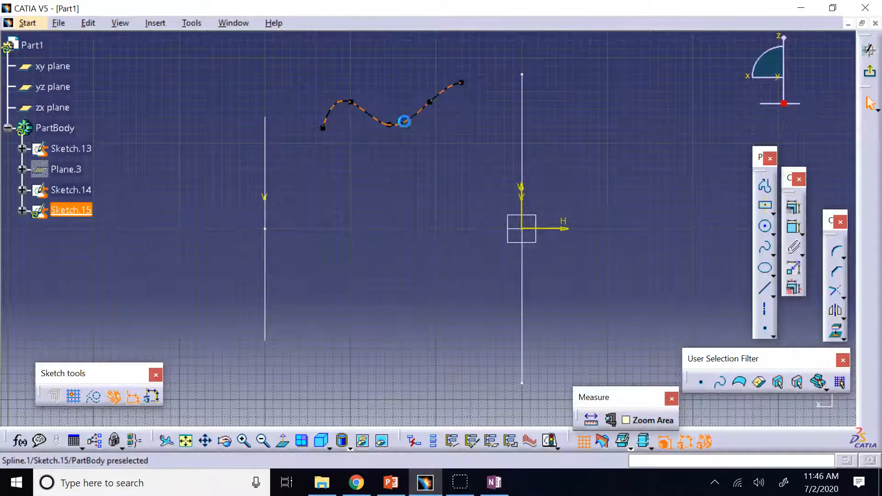
# Step: Delete the spline and draw a wavy one from the rectangle's upper end to the circle's upper end
pyautogui.click(414, 127)
pyautogui.press('Delete')
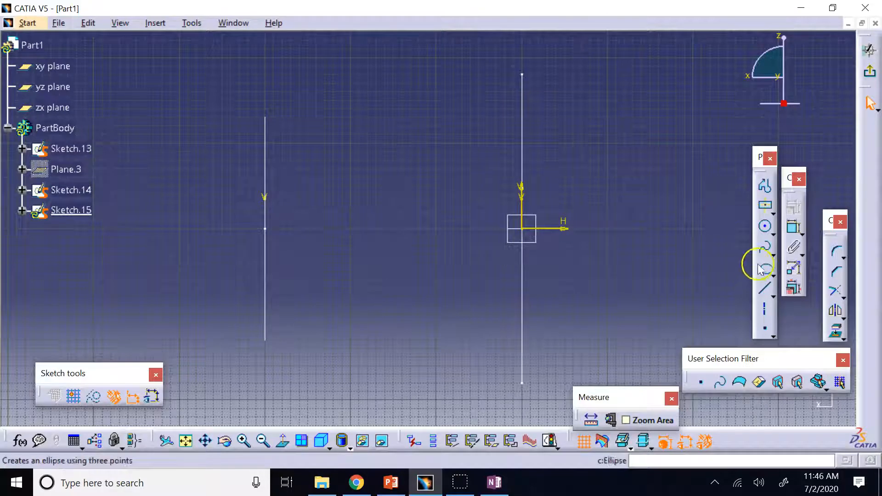
pyautogui.click(765, 248)
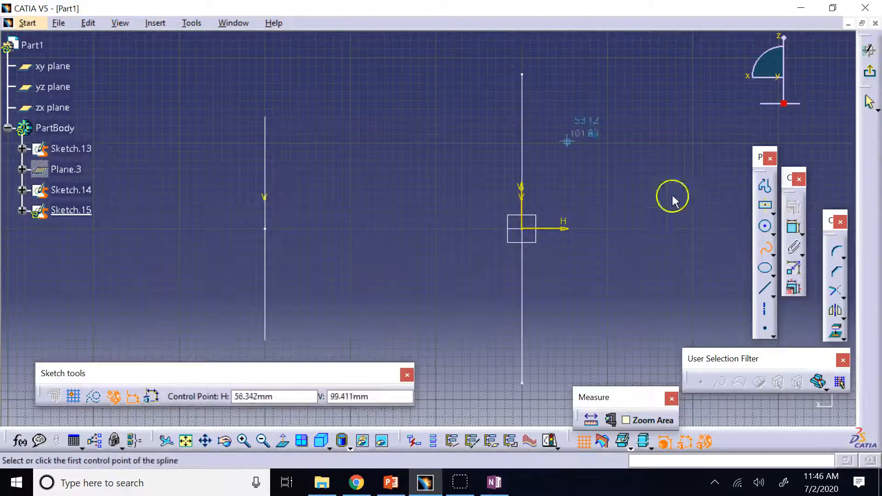
pyautogui.click(522, 74)
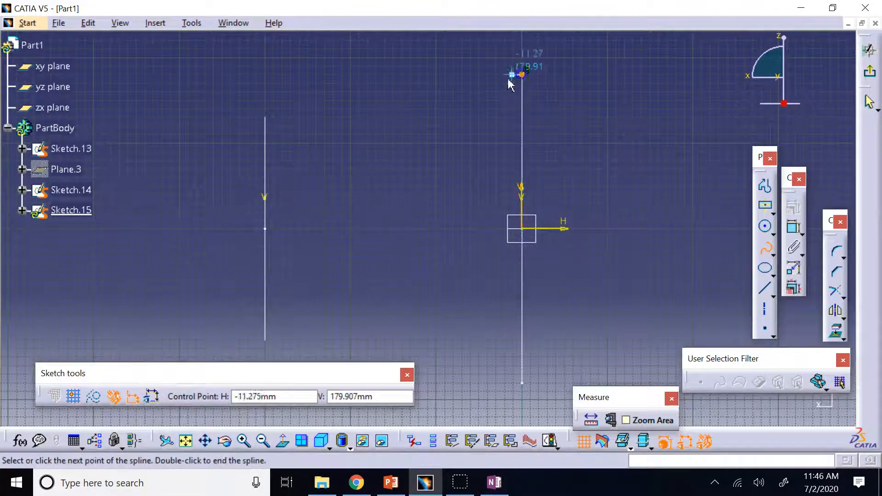
pyautogui.click(488, 95)
pyautogui.click(432, 127)
pyautogui.click(402, 103)
pyautogui.click(384, 95)
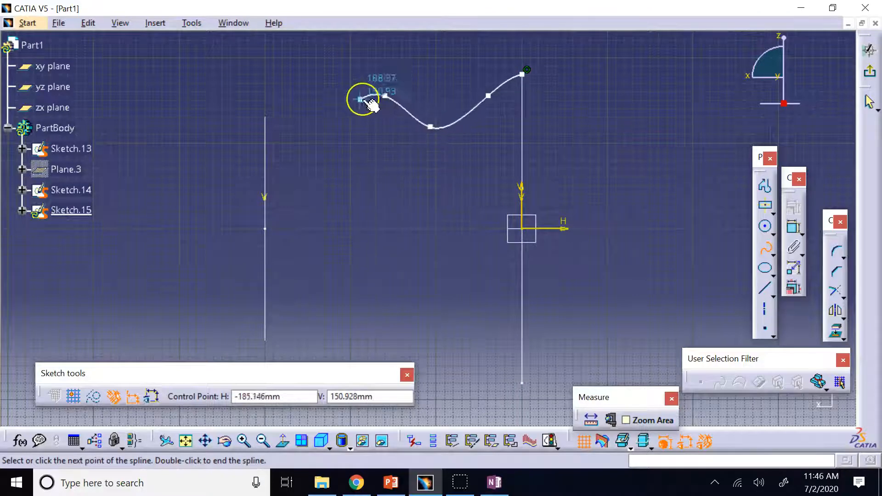
pyautogui.click(336, 106)
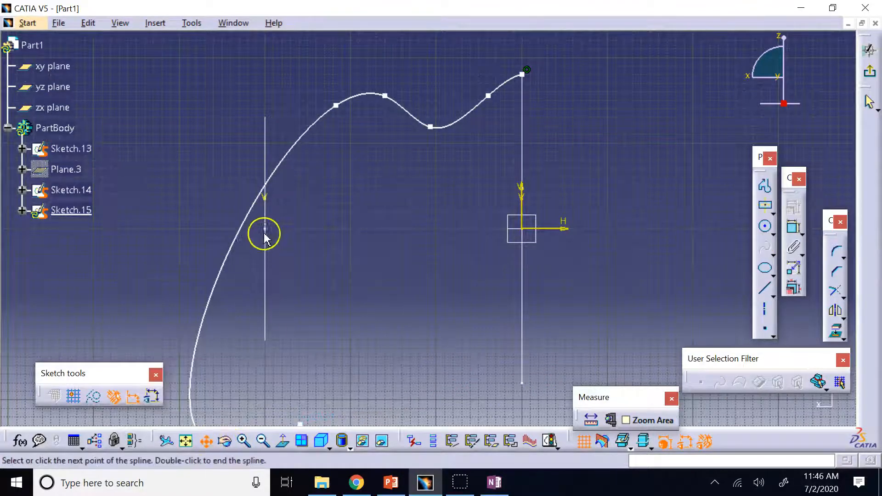
pyautogui.moveTo(264, 233); pyautogui.dragTo(378, 312, button='middle')
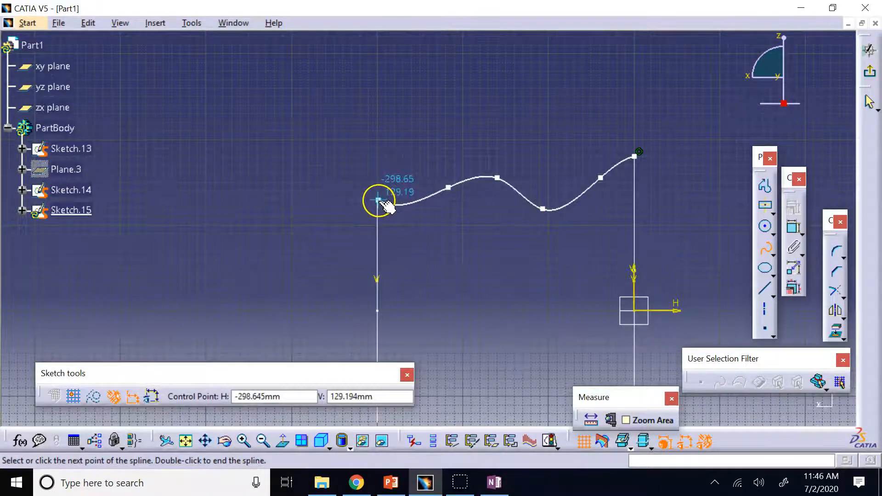
# Step: Delete the second spline and exit the zx-plane sketch without any geometry in it
pyautogui.press('Escape')
pyautogui.click(515, 193)
pyautogui.press('Delete')
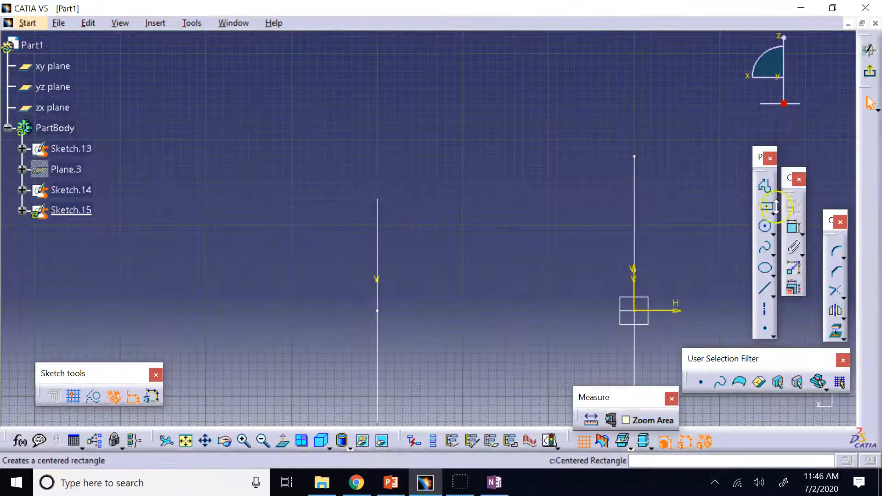
pyautogui.click(765, 252)
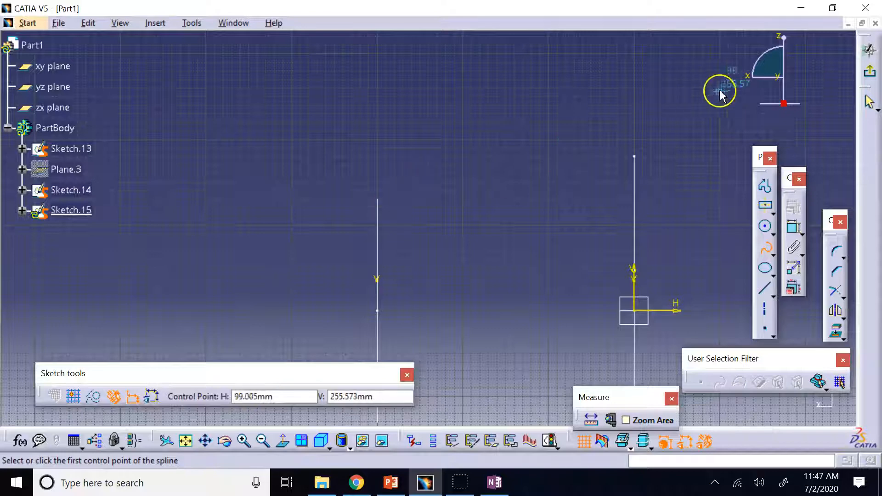
pyautogui.click(870, 72)
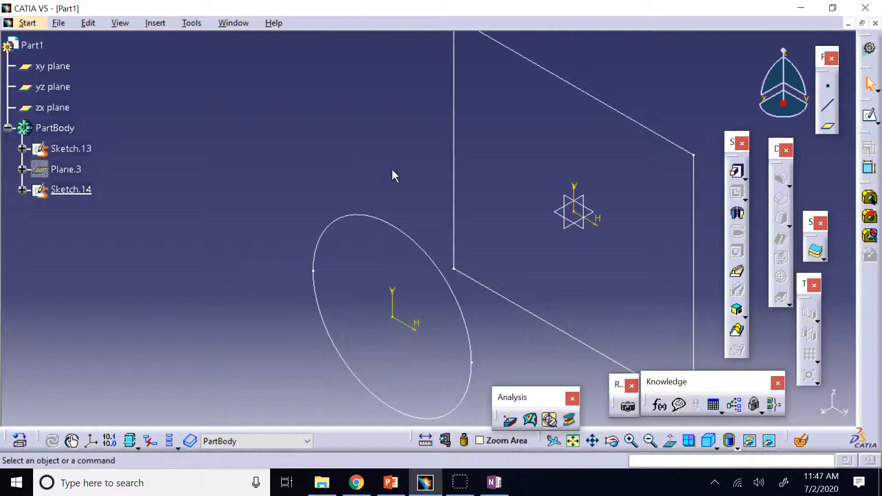
# Step: Create an on-curve point at the top of the Sketch.14 circle, using a curve-length ratio of 0.09
pyautogui.click(831, 88)
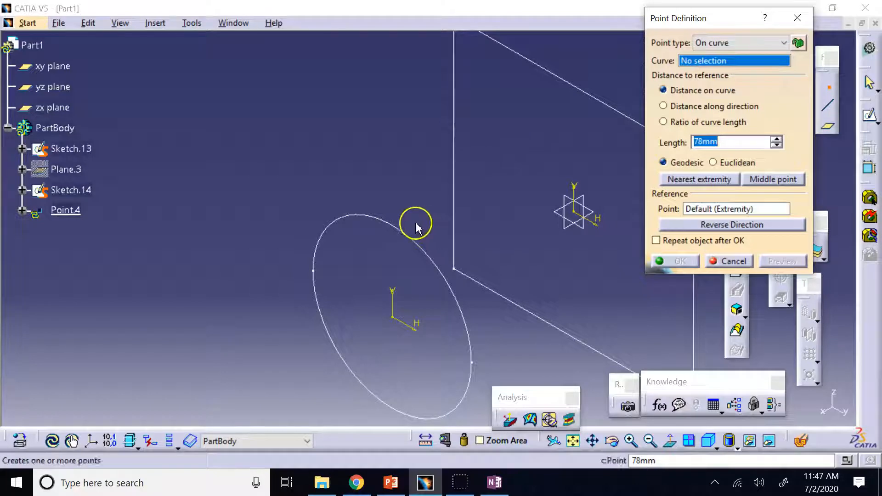
pyautogui.click(398, 230)
pyautogui.click(379, 219)
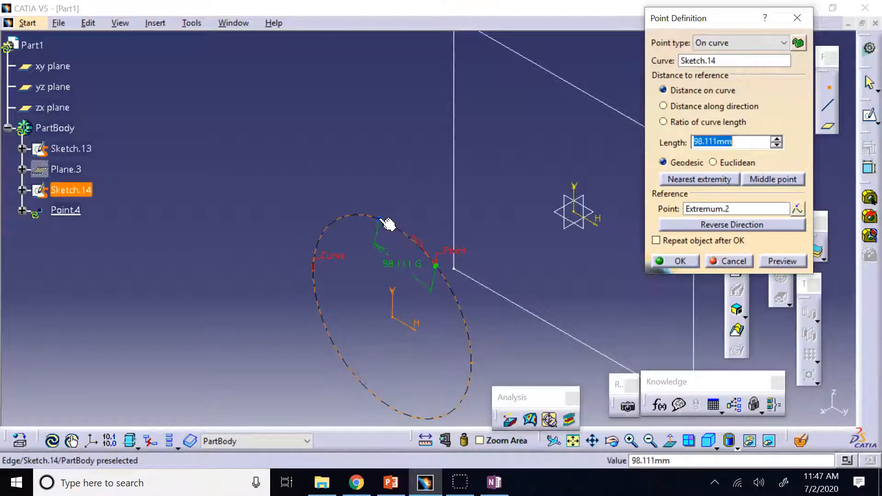
pyautogui.click(716, 448)
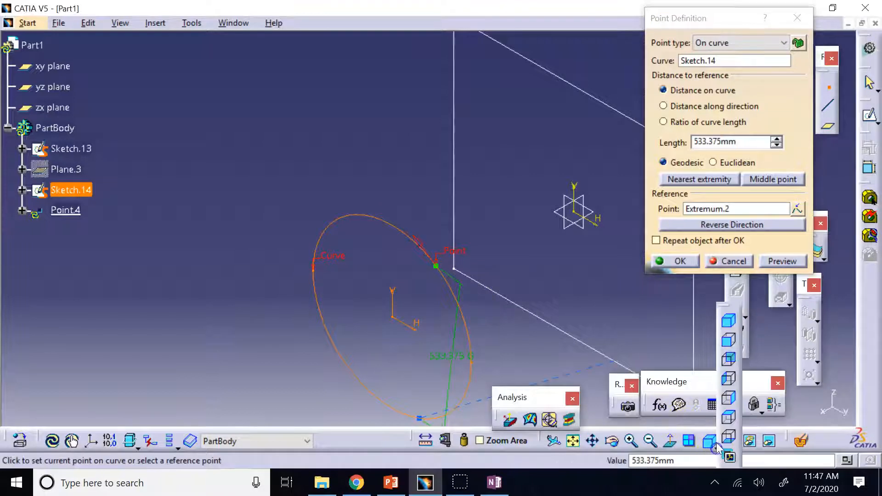
pyautogui.click(738, 408)
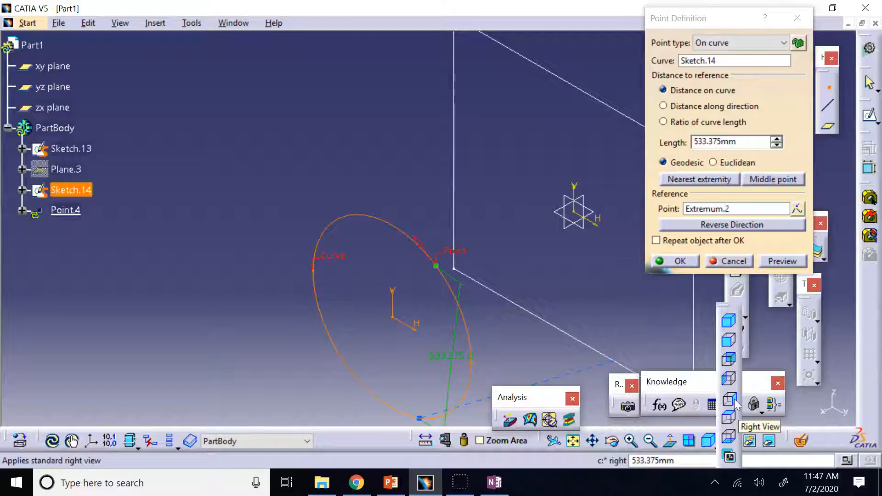
pyautogui.click(728, 339)
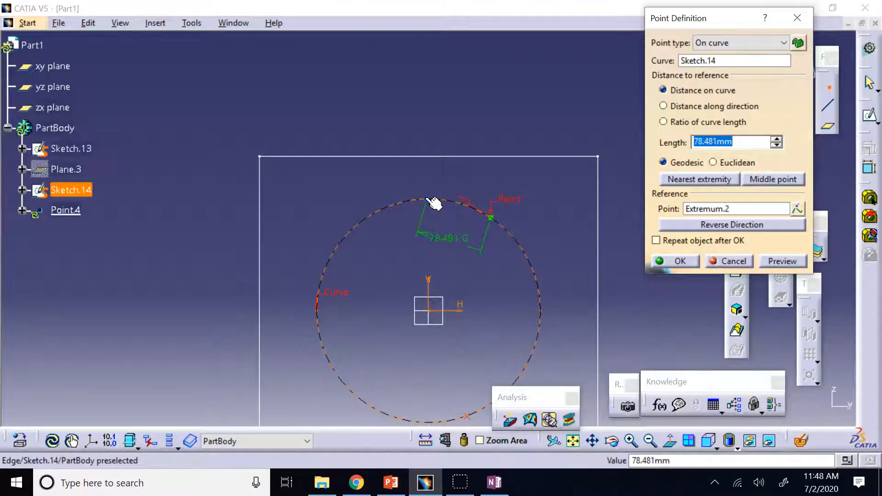
pyautogui.click(663, 122)
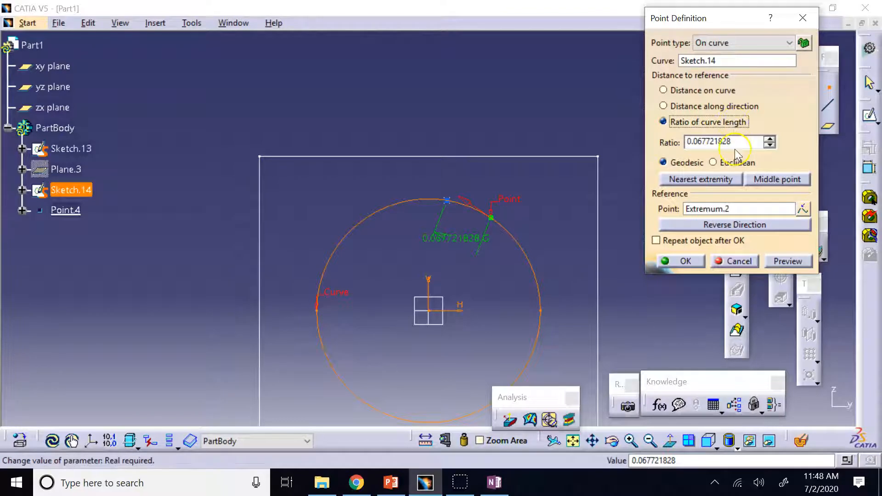
pyautogui.click(430, 200)
pyautogui.click(493, 220)
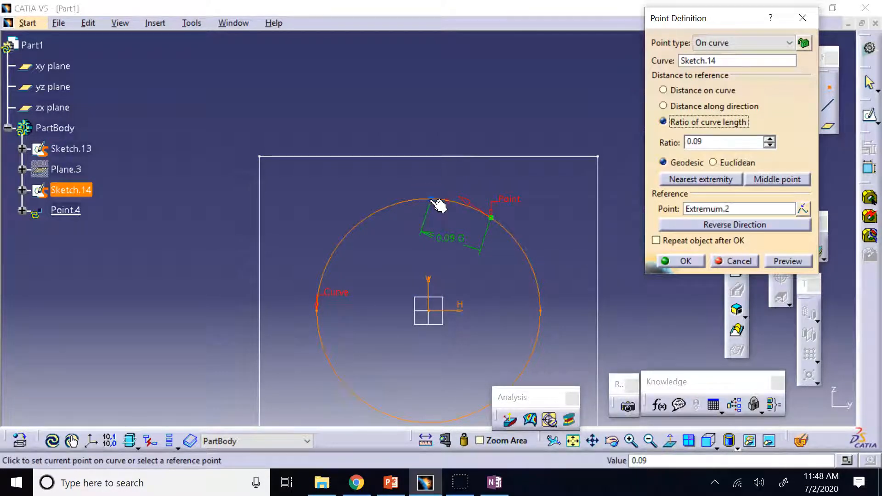
pyautogui.click(438, 205)
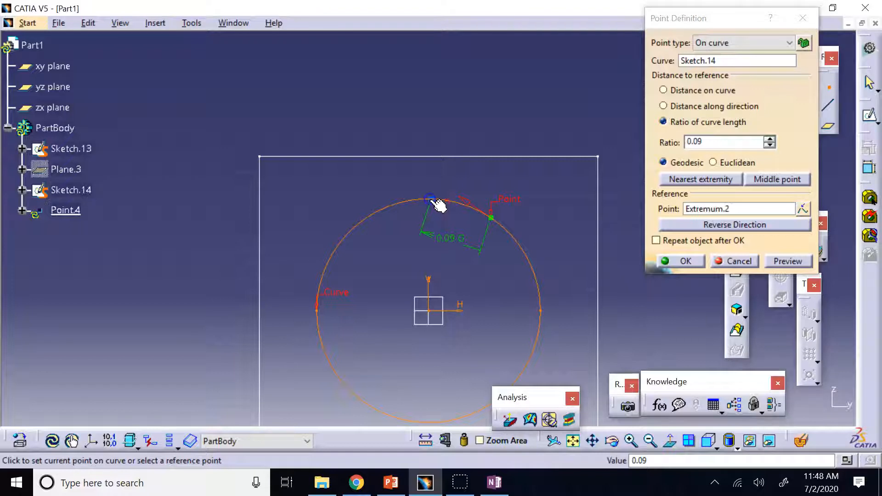
pyautogui.click(685, 261)
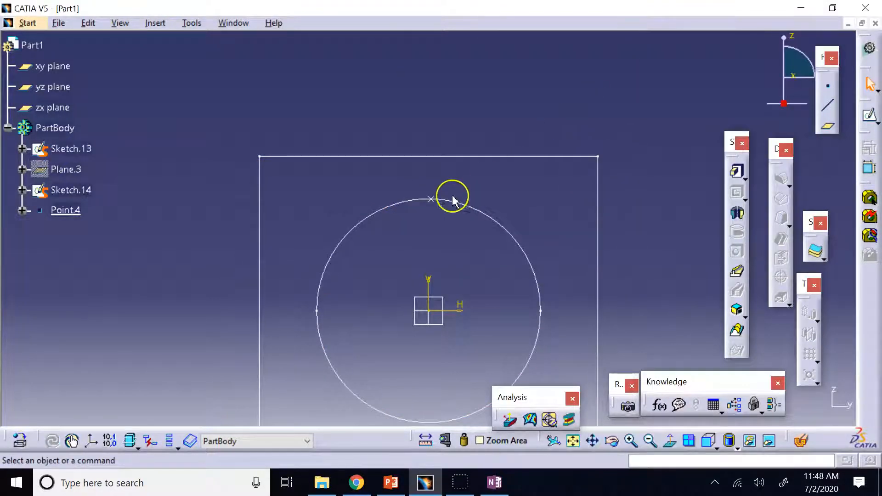
# Step: Try to add a coincidence constraint between the circle's top point and the vertical axis of Sketch.13
pyautogui.click(439, 202)
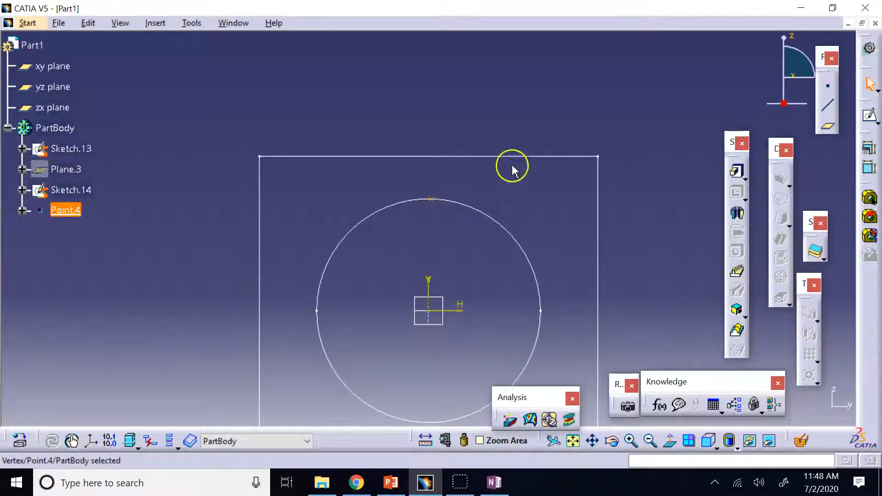
pyautogui.click(555, 99)
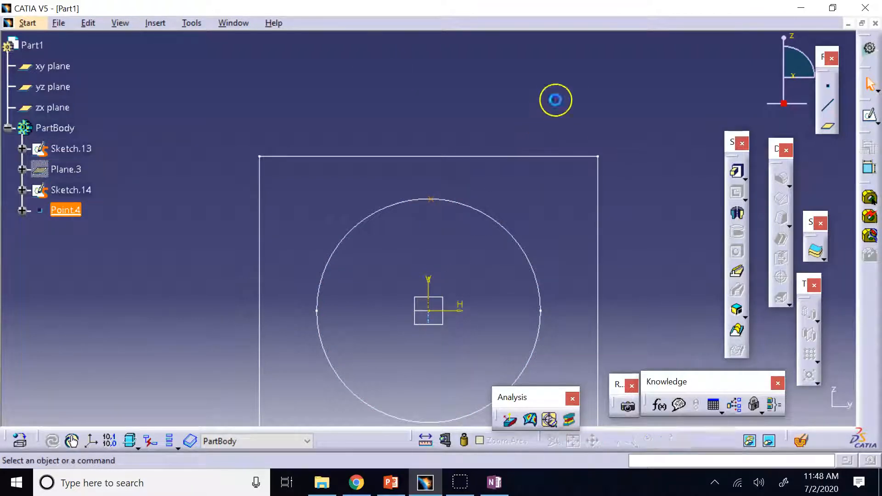
pyautogui.click(436, 202)
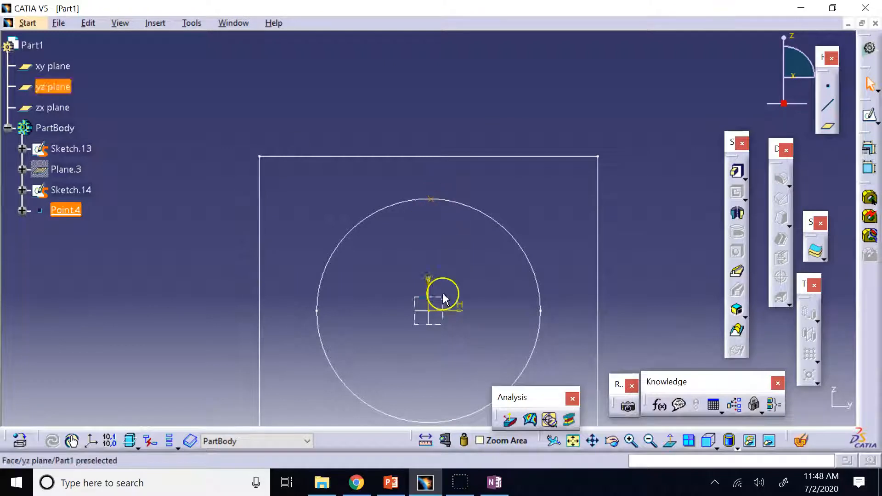
pyautogui.keyDown('ctrl'); pyautogui.click(428, 288); pyautogui.keyUp('ctrl')
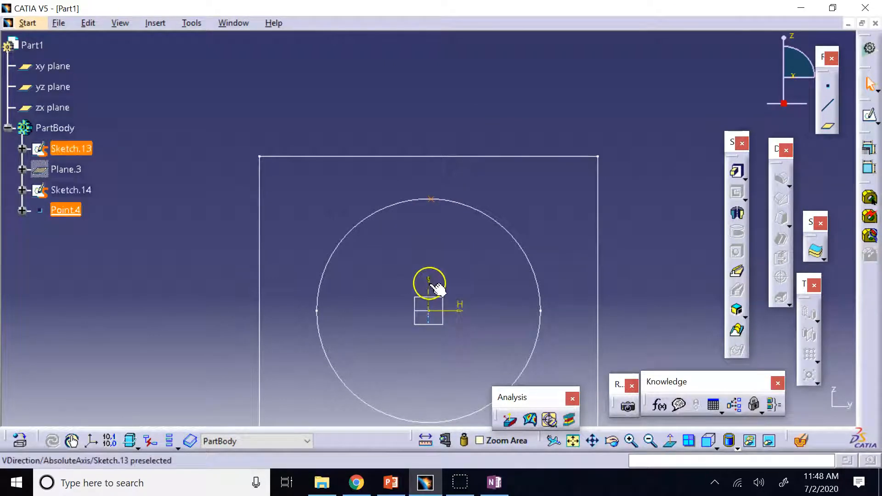
pyautogui.click(867, 148)
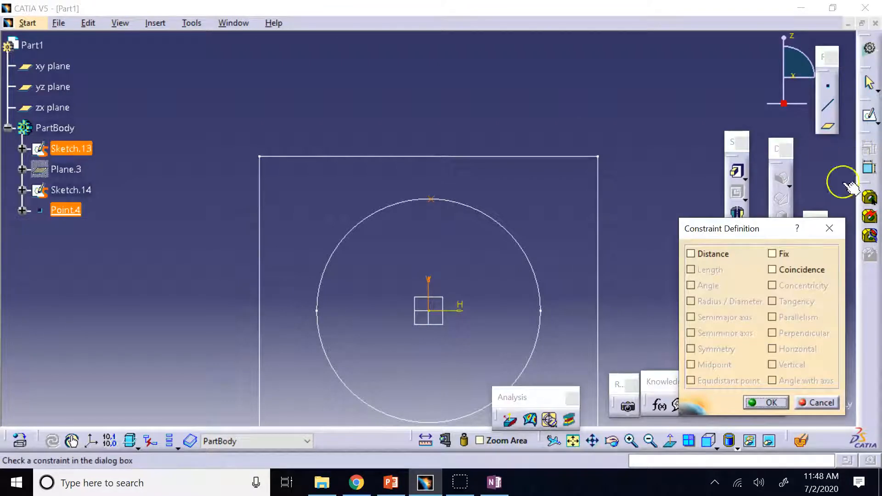
pyautogui.click(776, 271)
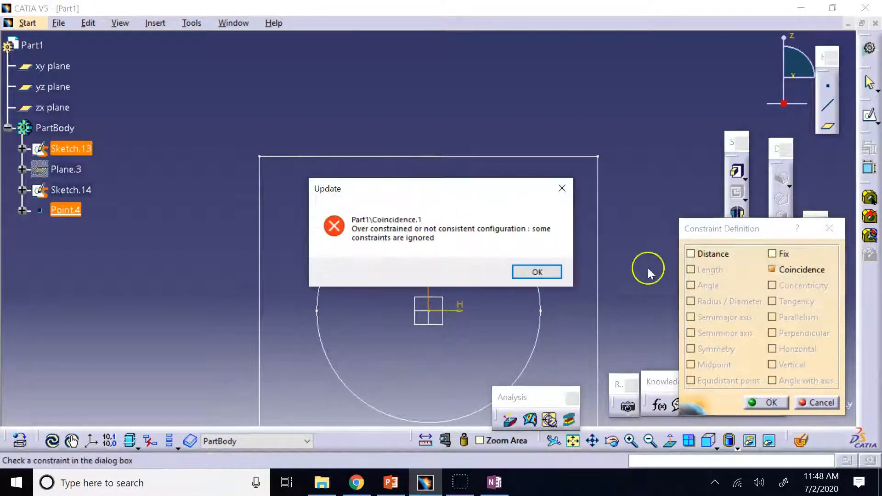
pyautogui.click(534, 275)
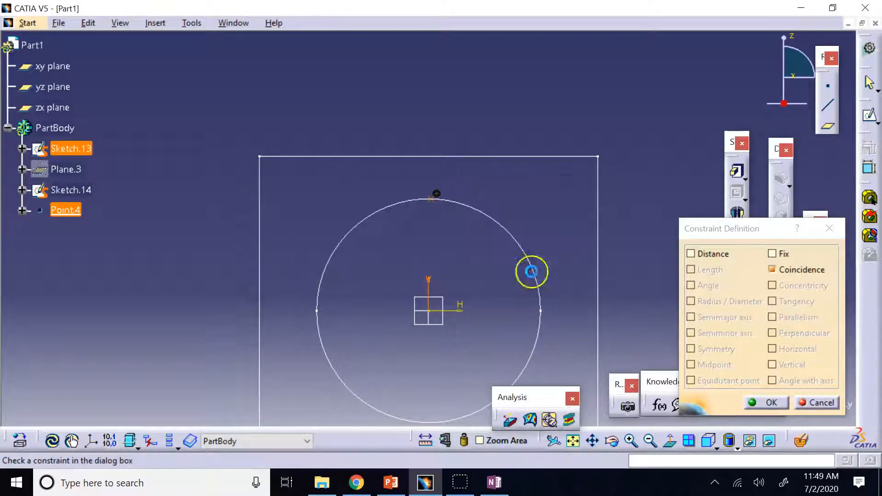
pyautogui.click(543, 269)
pyautogui.click(816, 403)
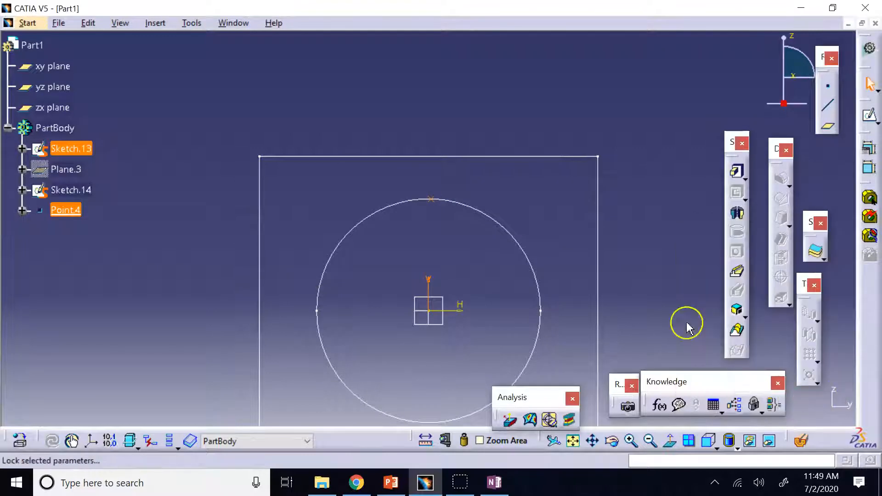
pyautogui.click(687, 308)
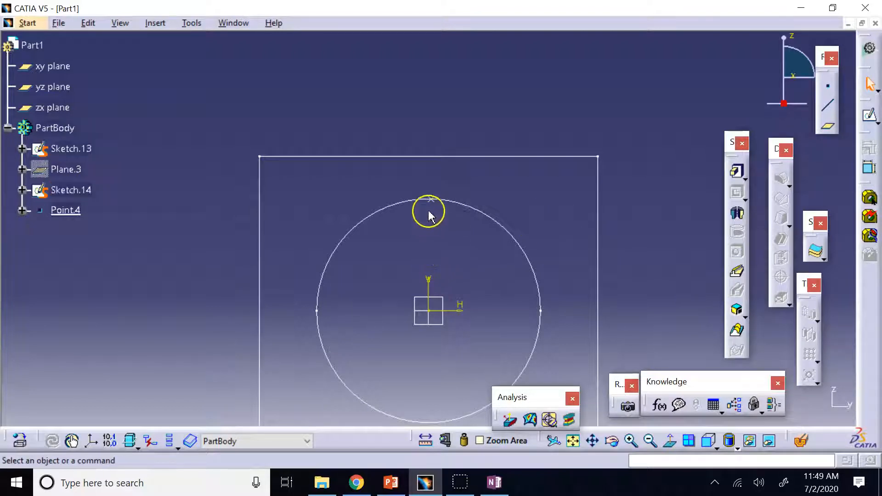
# Step: Delete the on-curve point Point.4 from the top of the circle
pyautogui.click(446, 268)
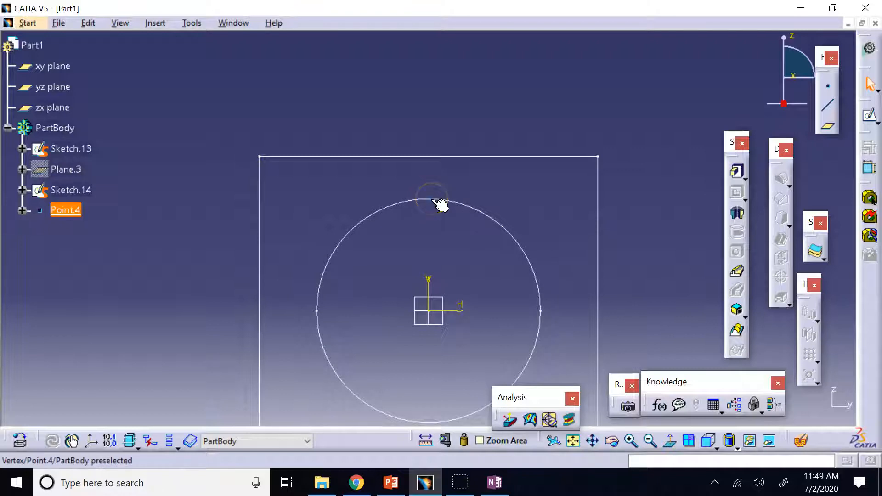
pyautogui.click(73, 210)
pyautogui.rightClick(75, 211)
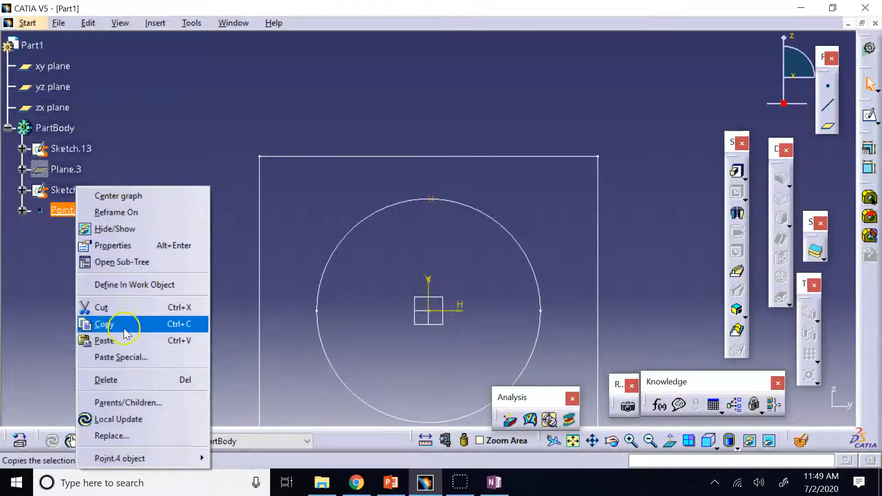
pyautogui.click(129, 378)
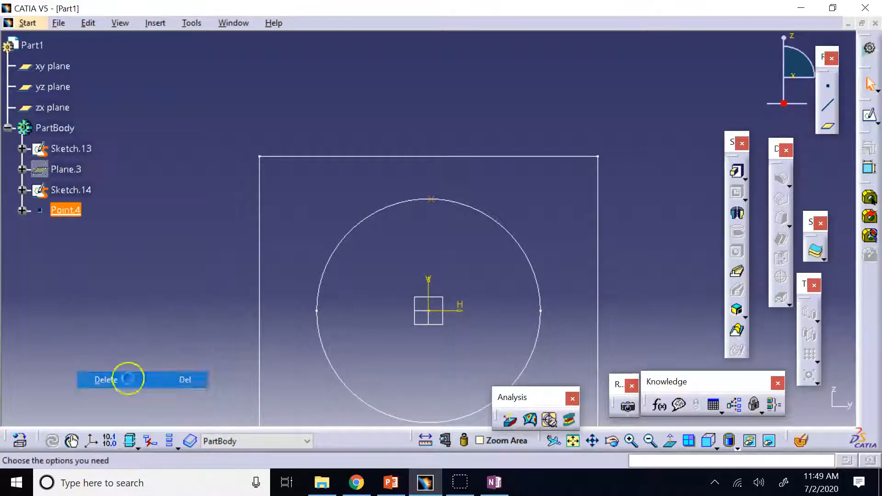
pyautogui.click(658, 279)
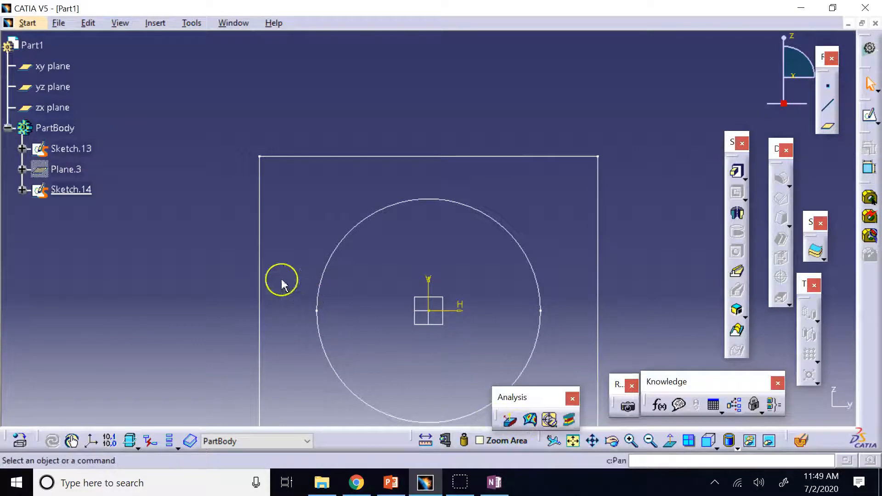
# Step: Start a sketch on Plane.3 and place a point on the vertical axis just above the top of the circle
pyautogui.click(72, 169)
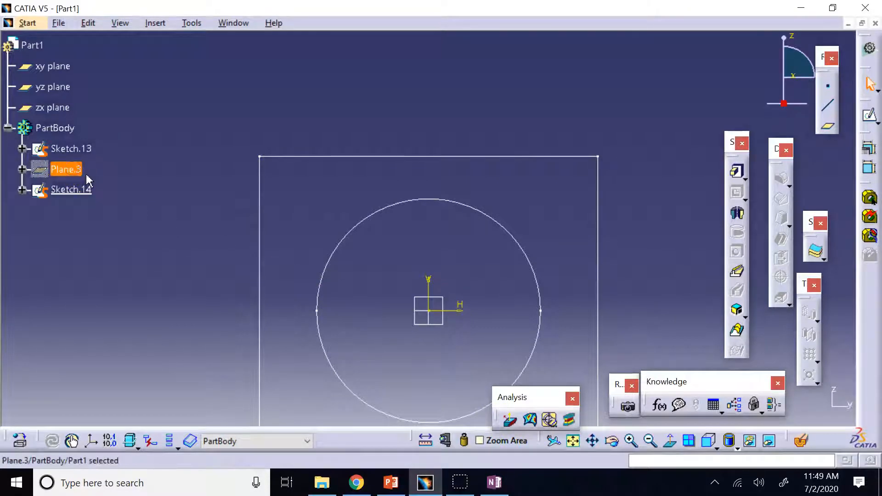
pyautogui.click(870, 114)
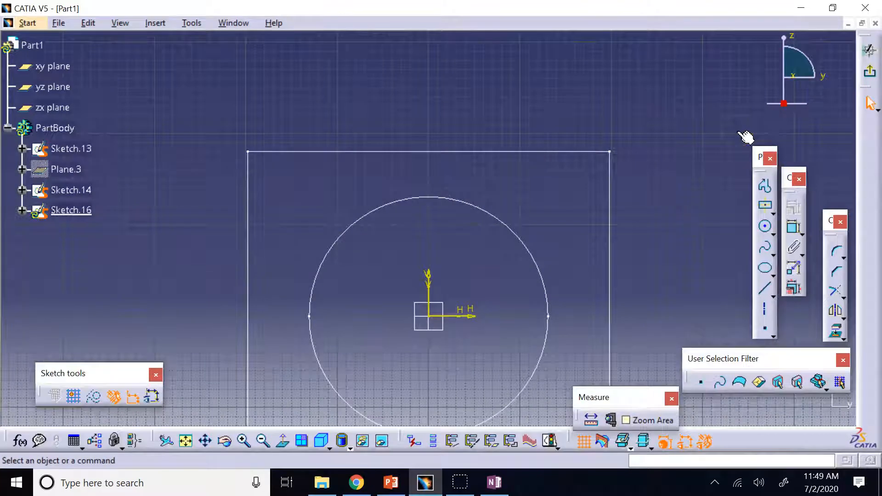
pyautogui.click(765, 327)
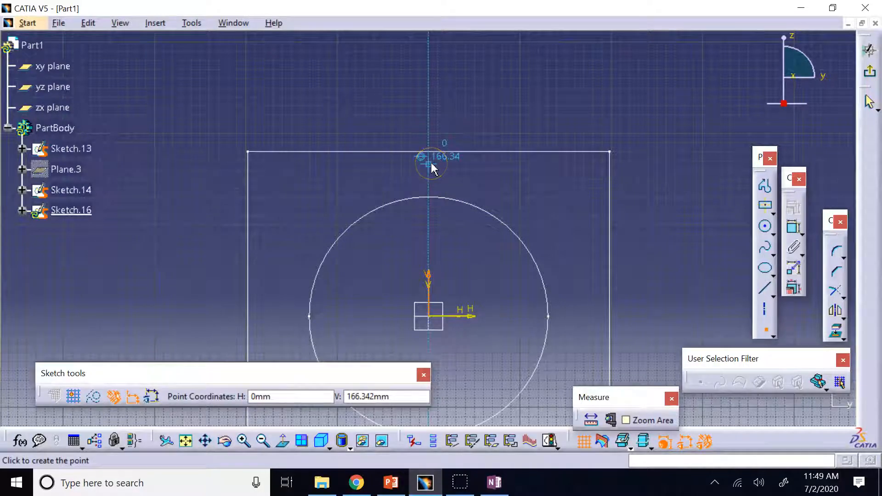
pyautogui.click(434, 196)
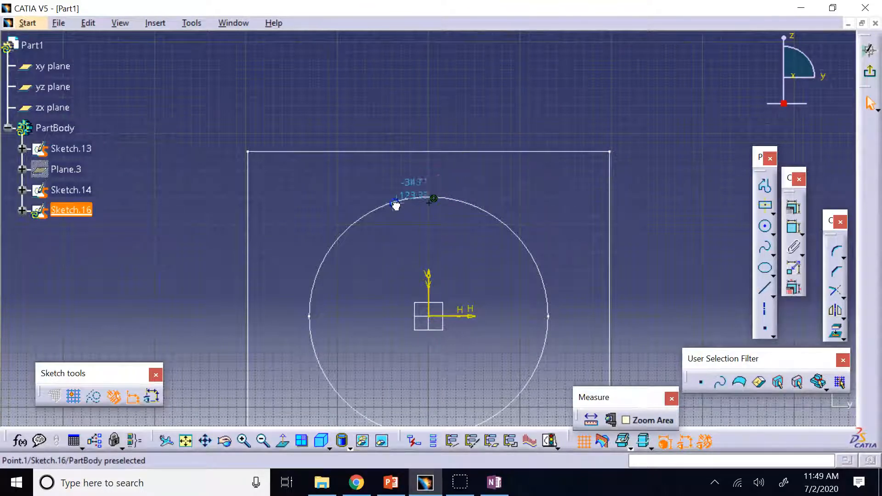
pyautogui.moveTo(436, 201)
pyautogui.mouseDown()
pyautogui.moveTo(482, 217)
pyautogui.moveTo(500, 241)
pyautogui.moveTo(463, 207)
pyautogui.moveTo(456, 186)
pyautogui.mouseUp()
pyautogui.click(472, 115)
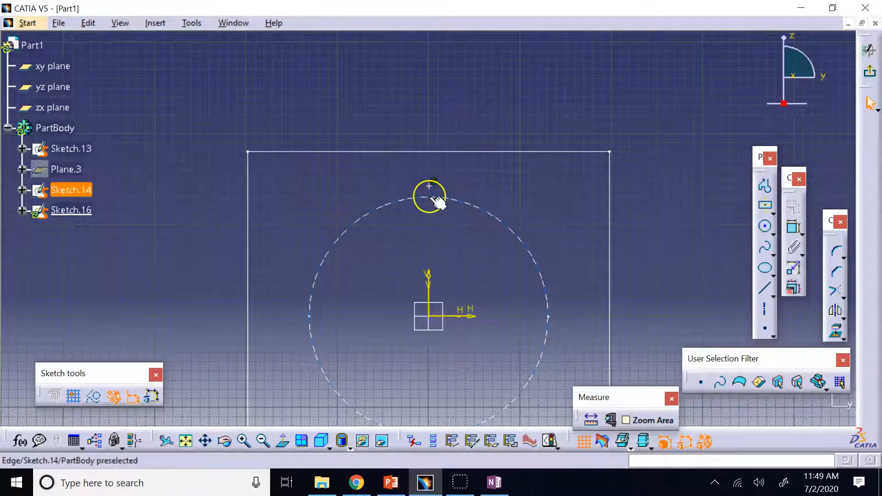
# Step: Constrain the sketched point to be coincident with the Sketch.14 circle, and exit the sketch
pyautogui.keyDown('ctrl'); pyautogui.click(449, 199); pyautogui.keyUp('ctrl')
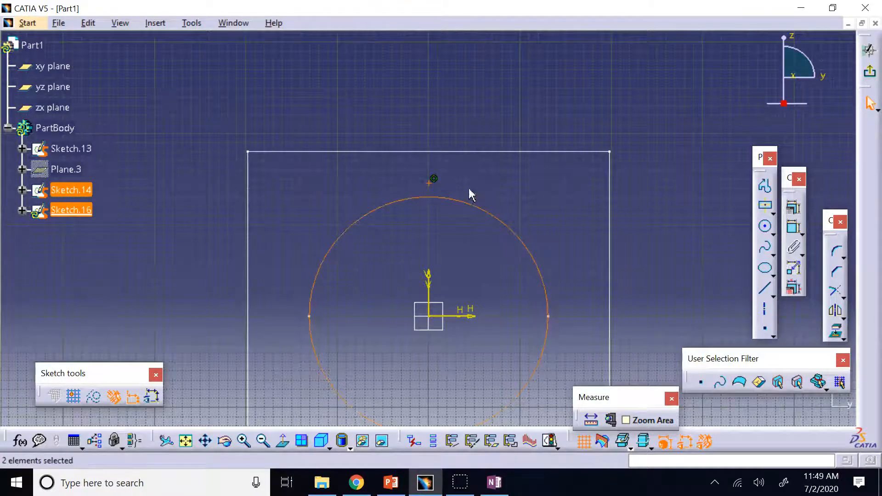
pyautogui.click(793, 207)
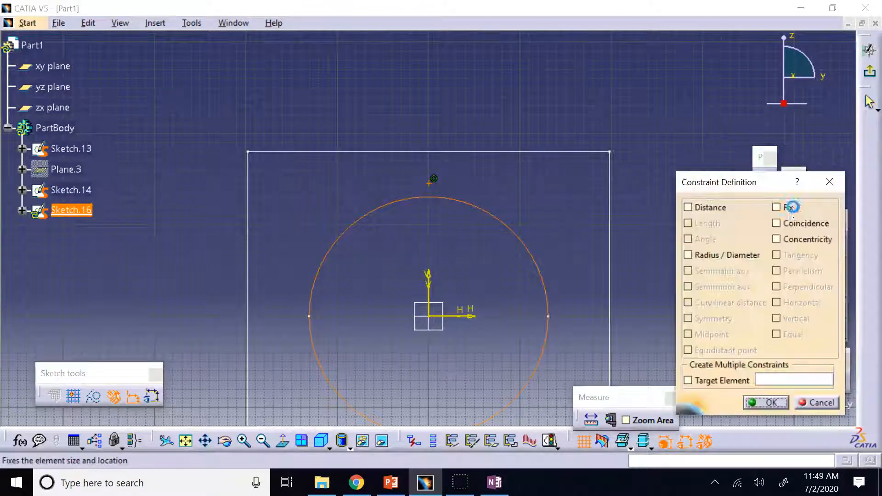
pyautogui.click(776, 223)
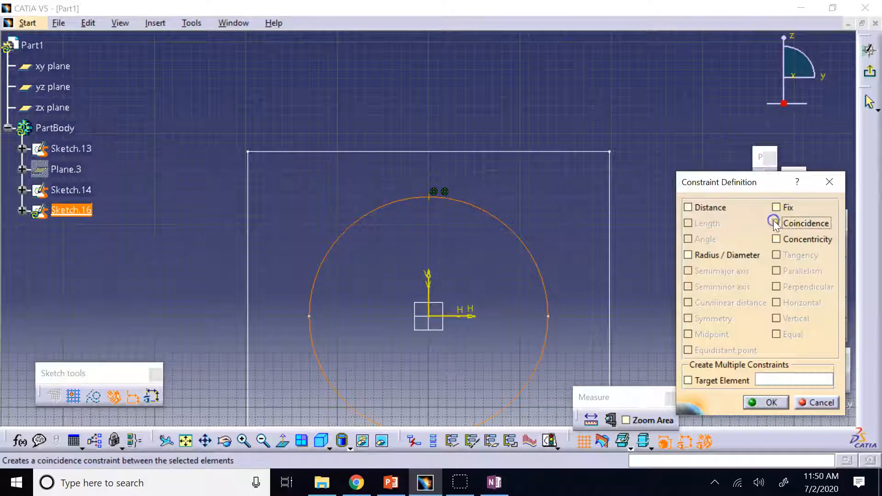
pyautogui.click(771, 403)
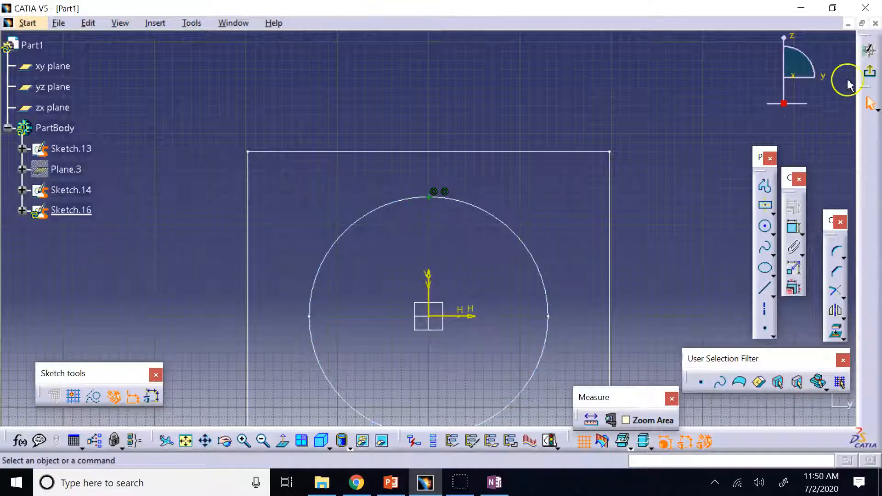
pyautogui.click(869, 72)
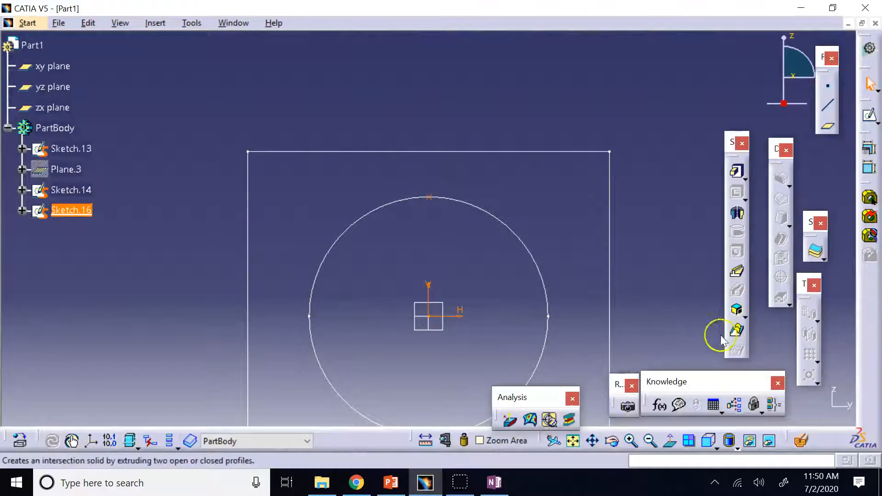
# Step: Show the part in isometric view fitted to the window, and start a new sketch on the zx plane
pyautogui.click(716, 445)
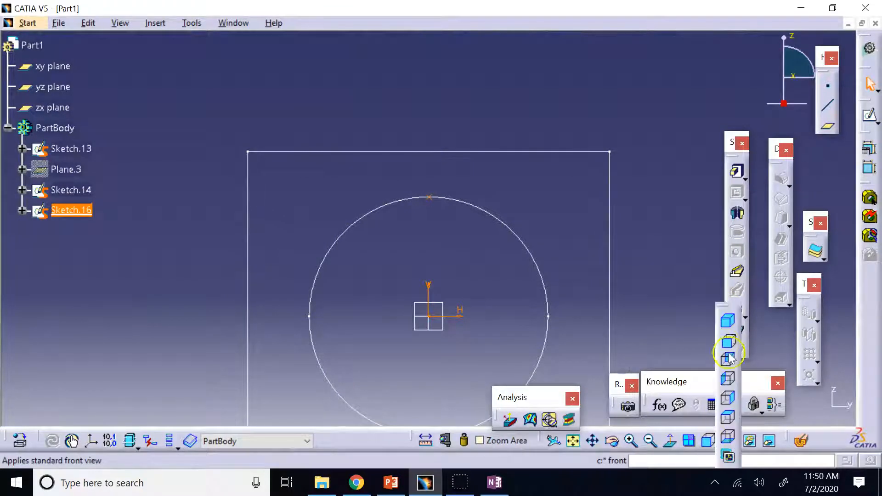
pyautogui.click(729, 323)
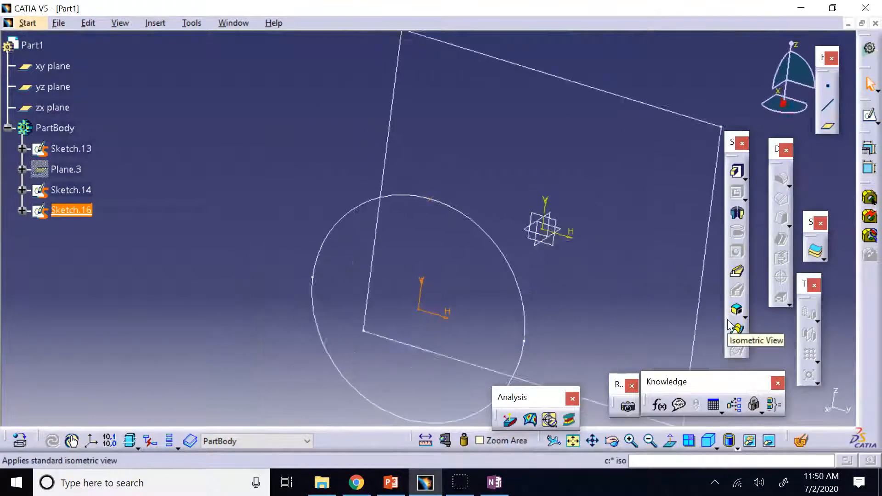
pyautogui.click(574, 442)
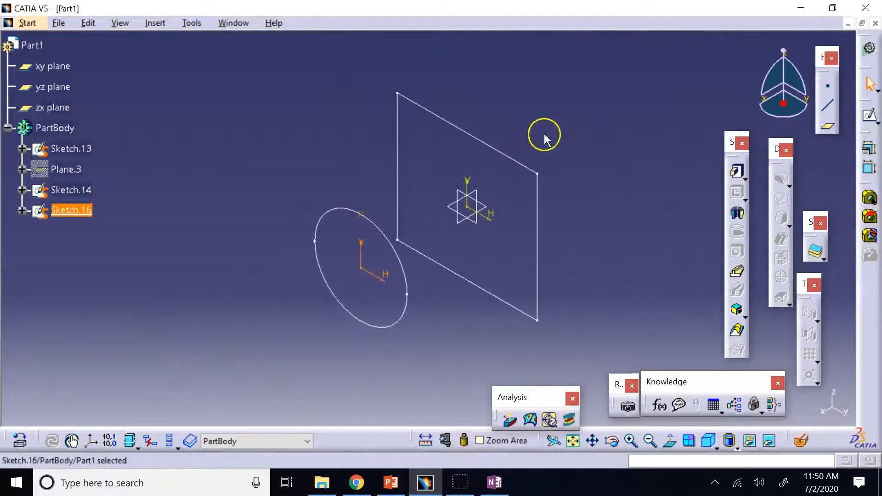
pyautogui.click(548, 118)
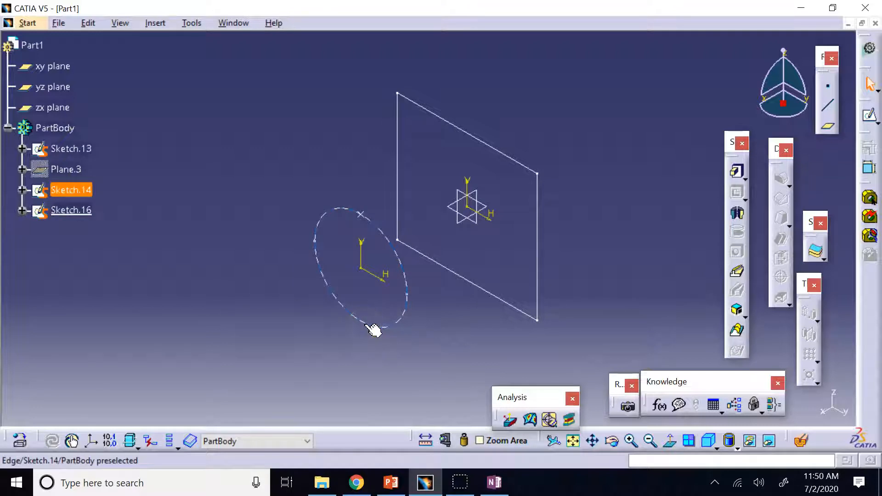
pyautogui.click(469, 226)
pyautogui.click(870, 115)
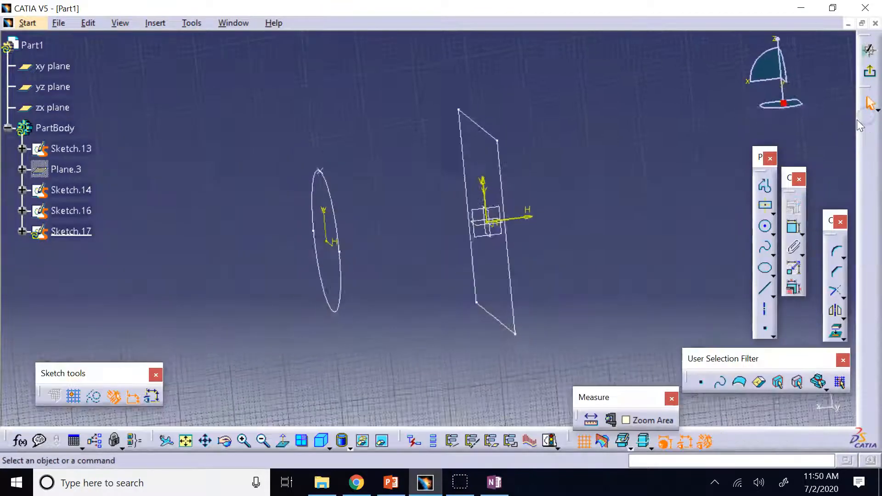
# Step: Draw a wavy five-point spline from the rectangle's upper end to just beside the point at the circle's top
pyautogui.click(765, 248)
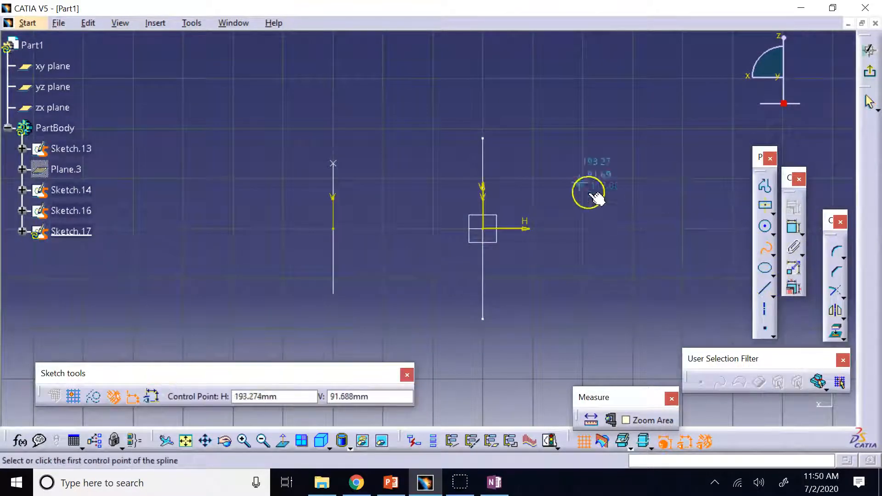
pyautogui.click(483, 138)
pyautogui.click(465, 145)
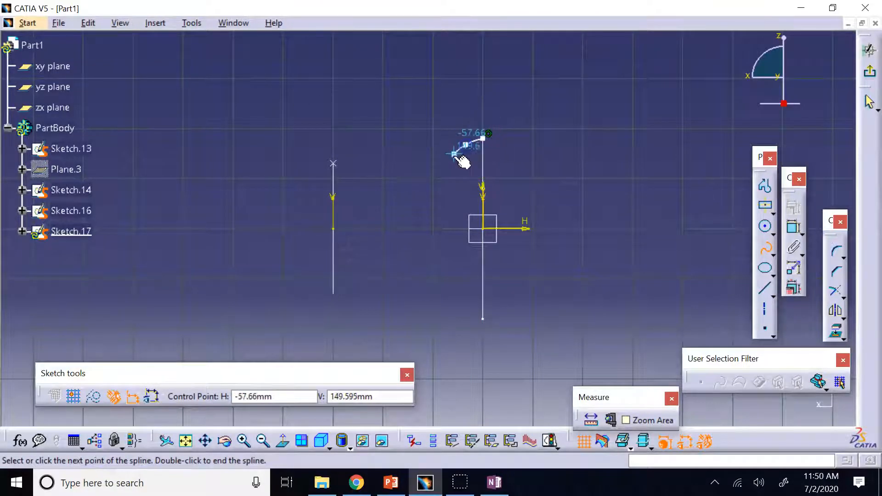
pyautogui.click(441, 155)
pyautogui.click(412, 154)
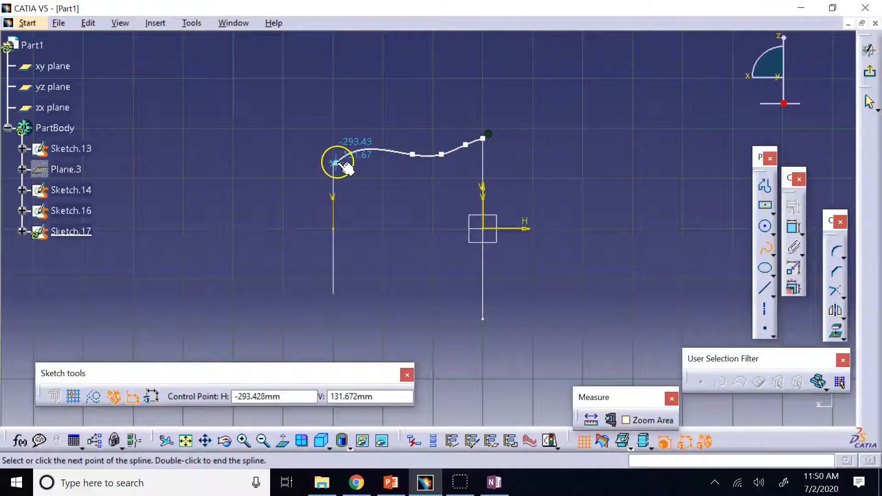
pyautogui.click(242, 441)
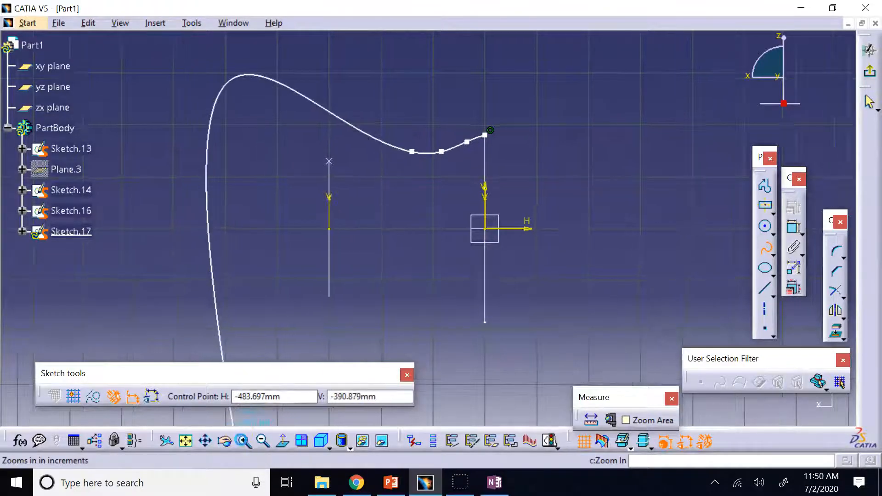
pyautogui.click(242, 441)
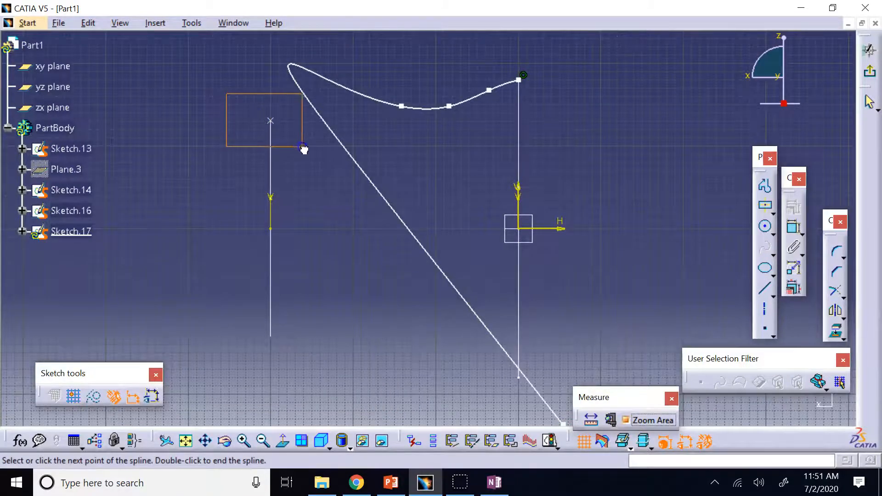
pyautogui.moveTo(302, 147); pyautogui.dragTo(303, 148)
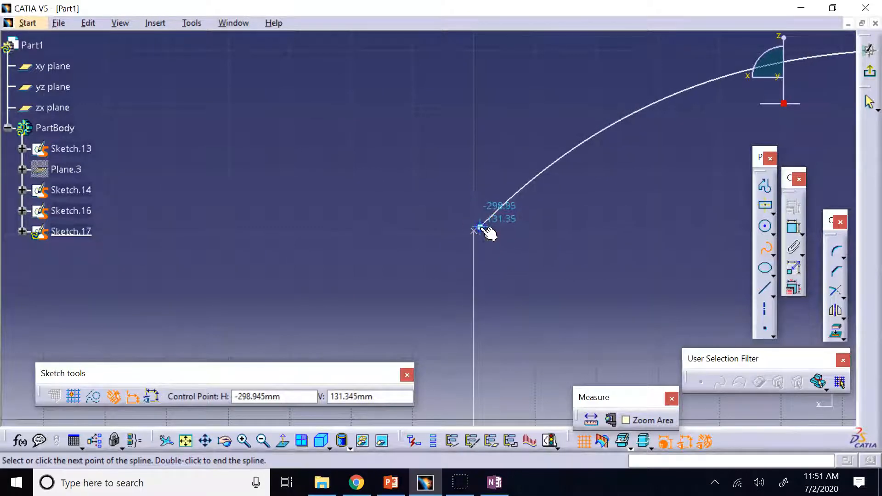
pyautogui.click(480, 227)
pyautogui.press('Escape')
pyautogui.click(409, 236)
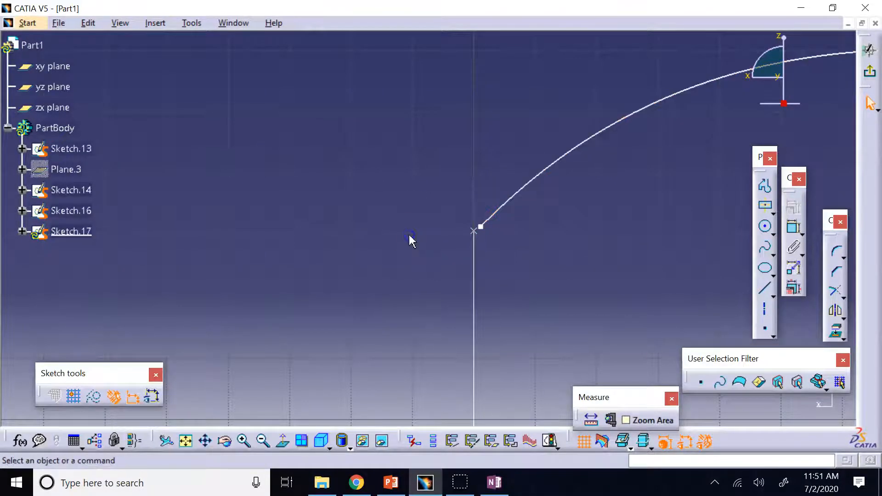
# Step: Add a coincidence constraint between the spline's free end point and the Sketch.16 point on top of the circle
pyautogui.click(481, 228)
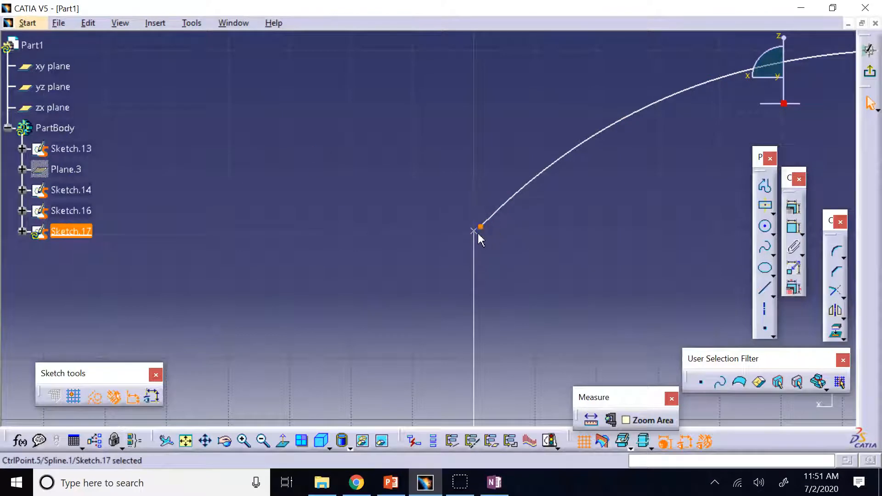
pyautogui.keyDown('ctrl'); pyautogui.click(474, 228); pyautogui.keyUp('ctrl')
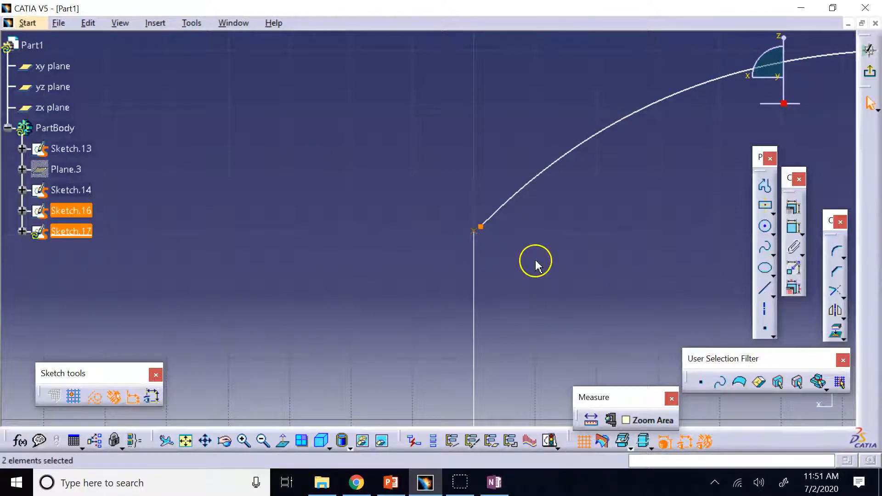
pyautogui.click(793, 208)
pyautogui.click(777, 223)
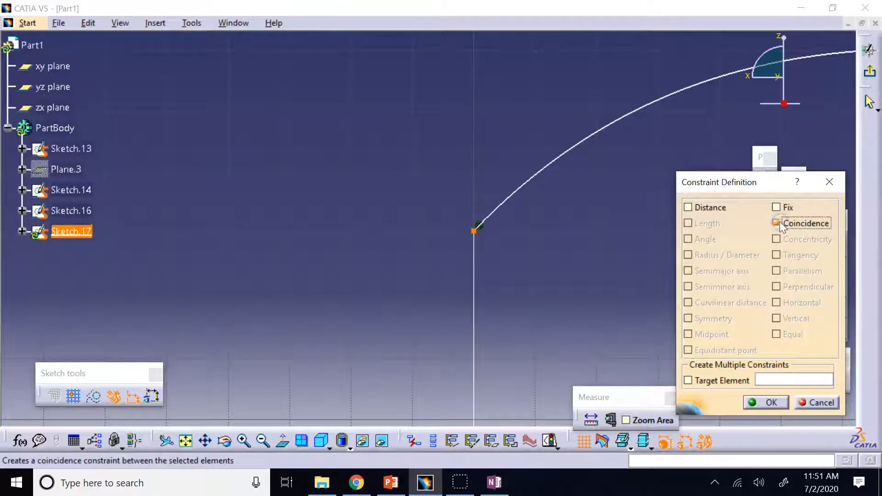
pyautogui.click(762, 404)
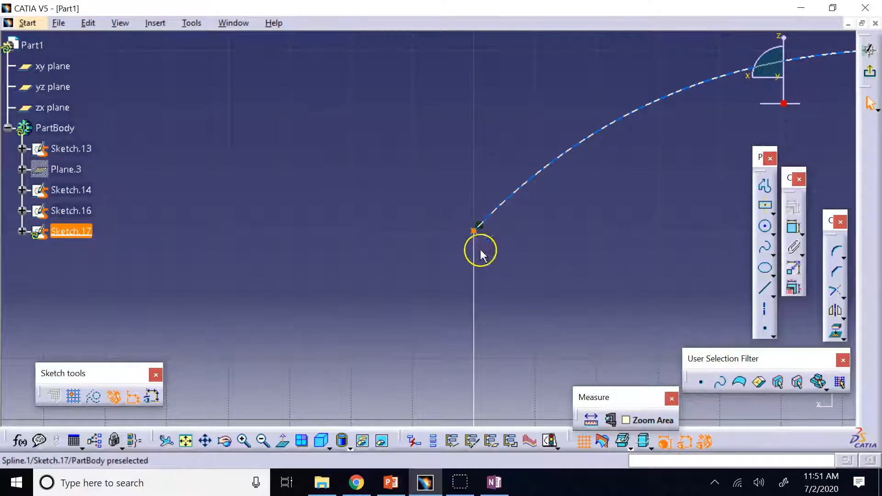
# Step: Check both ends of the spline for their connection to the profiles, and exit the guide-curve sketch
pyautogui.click(264, 442)
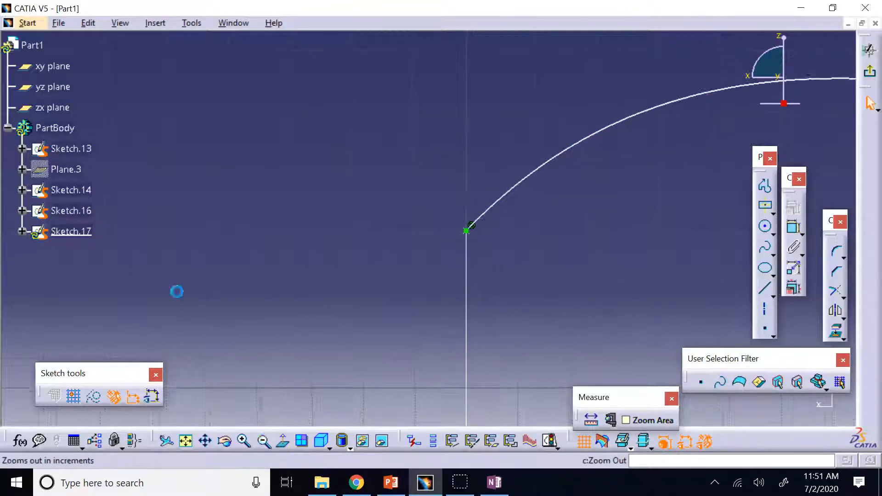
pyautogui.click(207, 442)
pyautogui.click(138, 297)
pyautogui.moveTo(547, 274)
pyautogui.mouseDown(button='middle')
pyautogui.moveTo(264, 333)
pyautogui.moveTo(1, 420)
pyautogui.moveTo(0, 409)
pyautogui.mouseUp(button='middle')
pyautogui.moveTo(420, 181); pyautogui.dragTo(252, 172, button='middle')
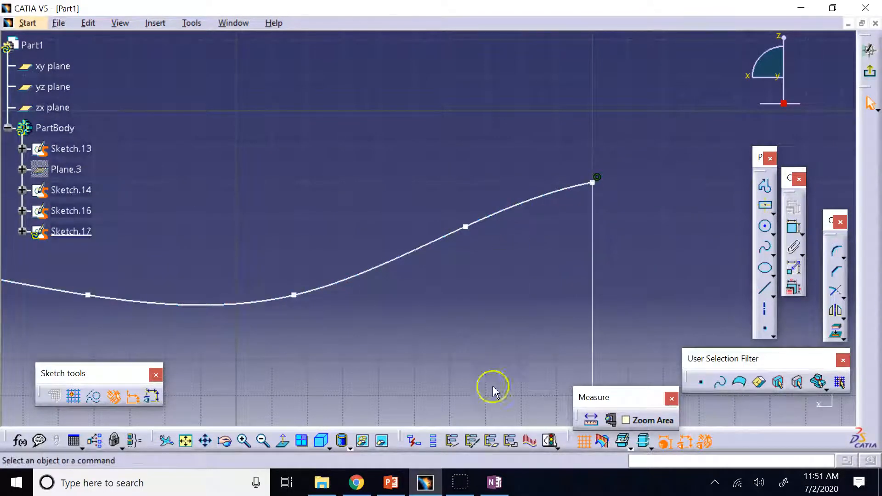
pyautogui.click(188, 442)
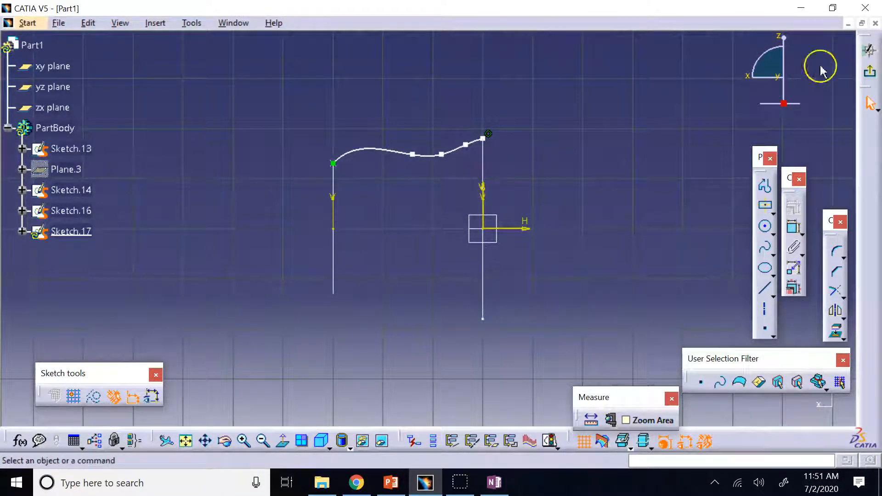
pyautogui.click(870, 50)
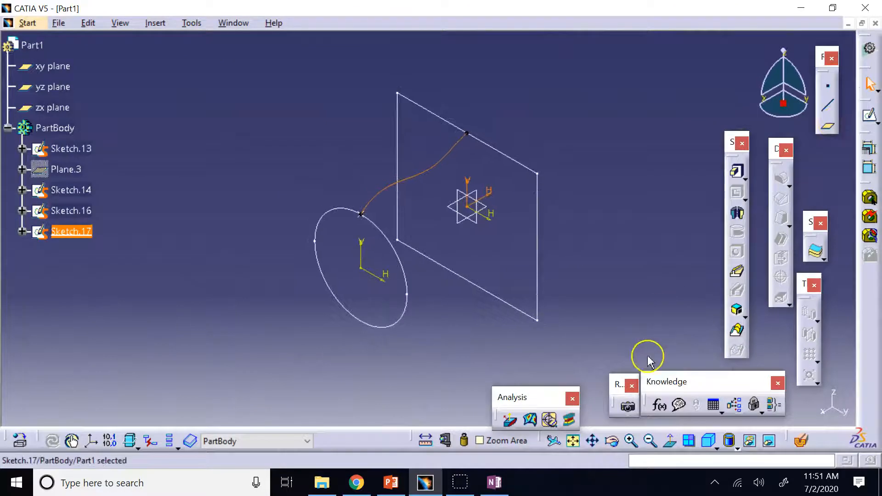
pyautogui.click(687, 232)
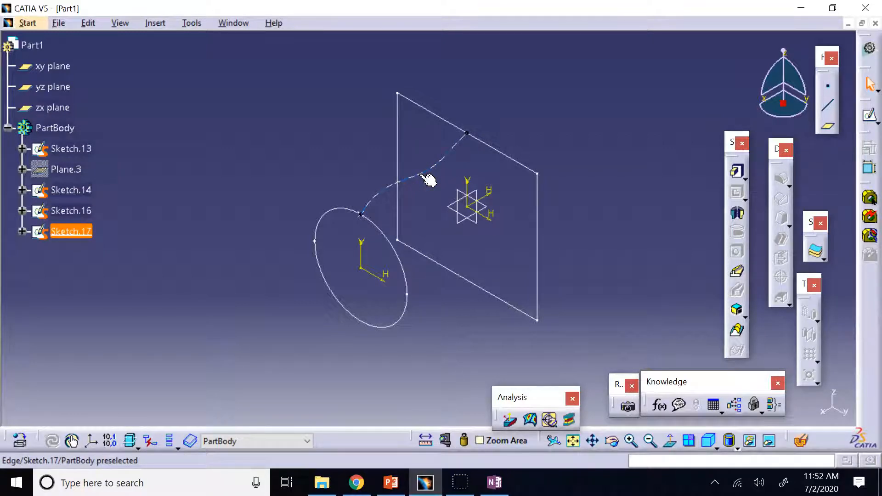
pyautogui.click(153, 109)
pyautogui.click(82, 231)
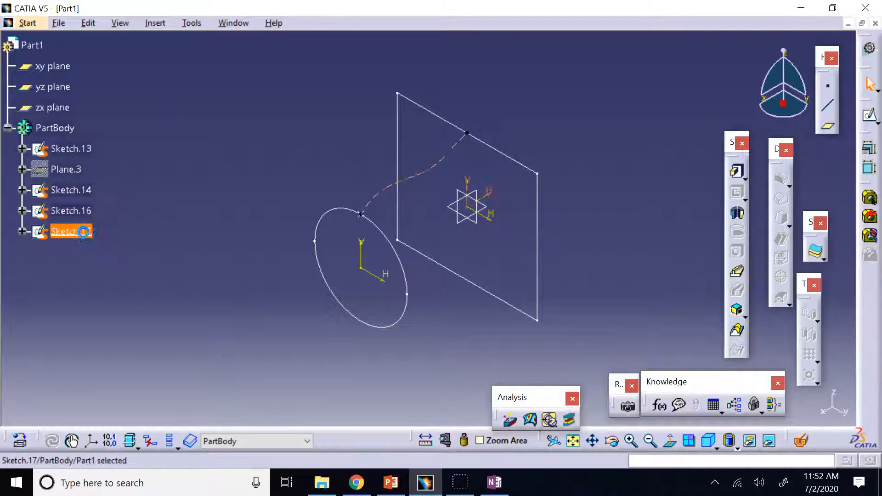
pyautogui.click(345, 167)
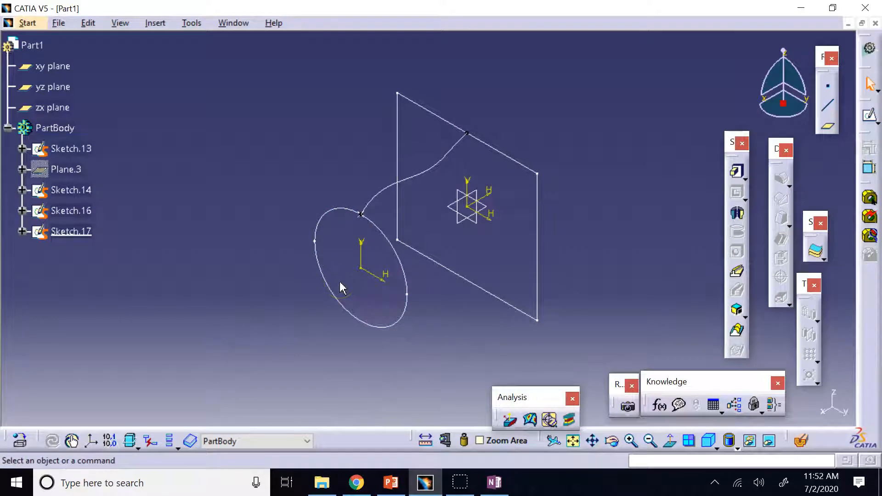
pyautogui.click(446, 321)
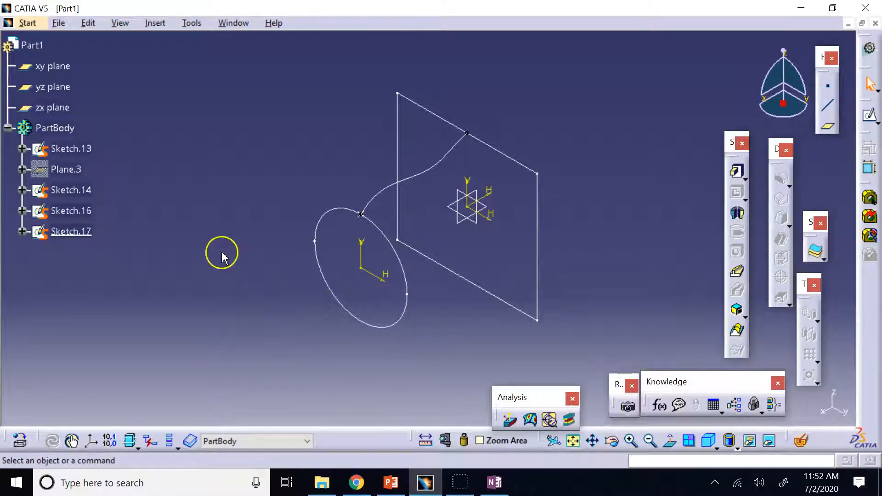
# Step: Start a new sketch on Plane.3 and place a point on the vertical axis just below the circle's lowest point
pyautogui.click(74, 170)
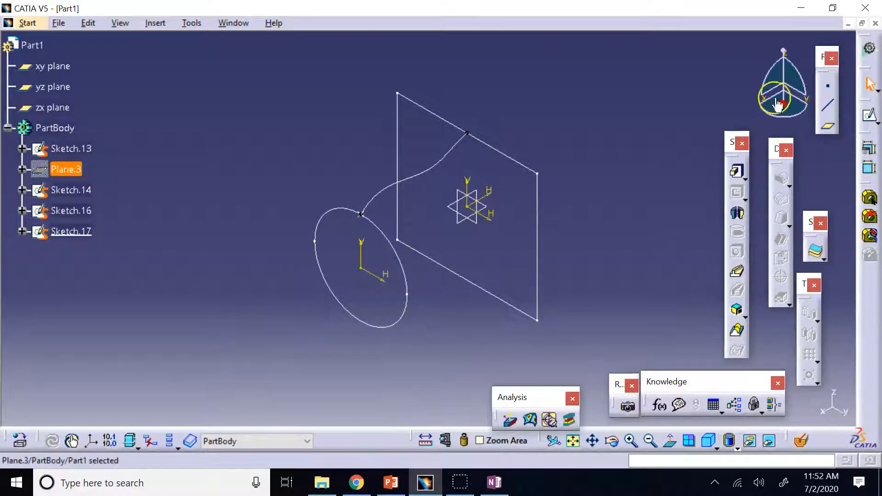
pyautogui.click(827, 124)
pyautogui.click(870, 115)
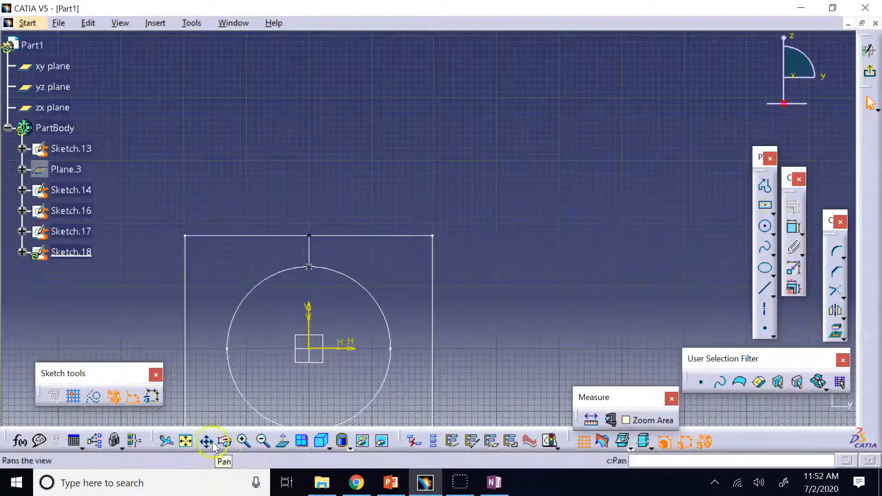
pyautogui.moveTo(232, 416); pyautogui.dragTo(332, 286, button='middle')
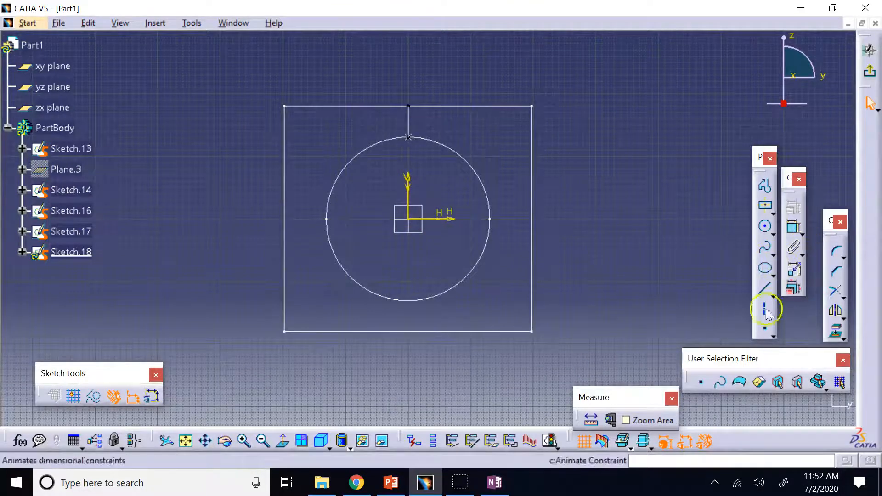
pyautogui.click(764, 328)
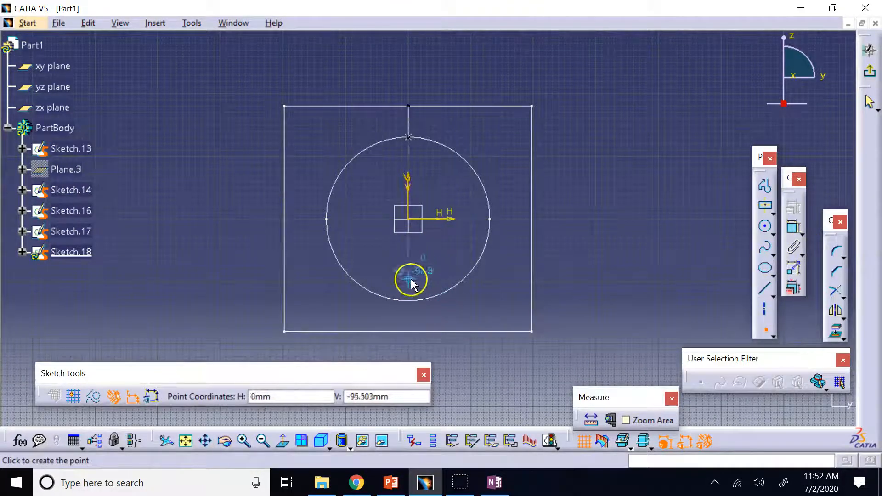
pyautogui.click(409, 306)
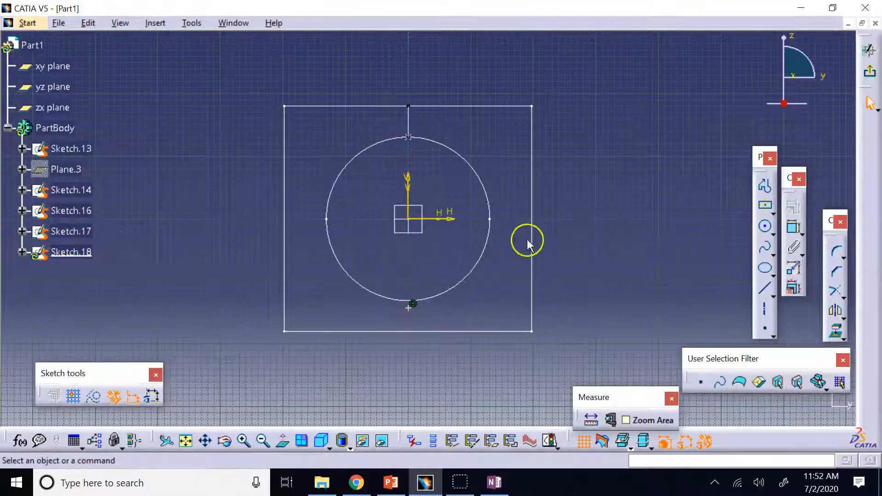
# Step: Add a coincidence constraint between the new point and the circle, and exit the sketch
pyautogui.keyDown('ctrl'); pyautogui.click(457, 293); pyautogui.keyUp('ctrl')
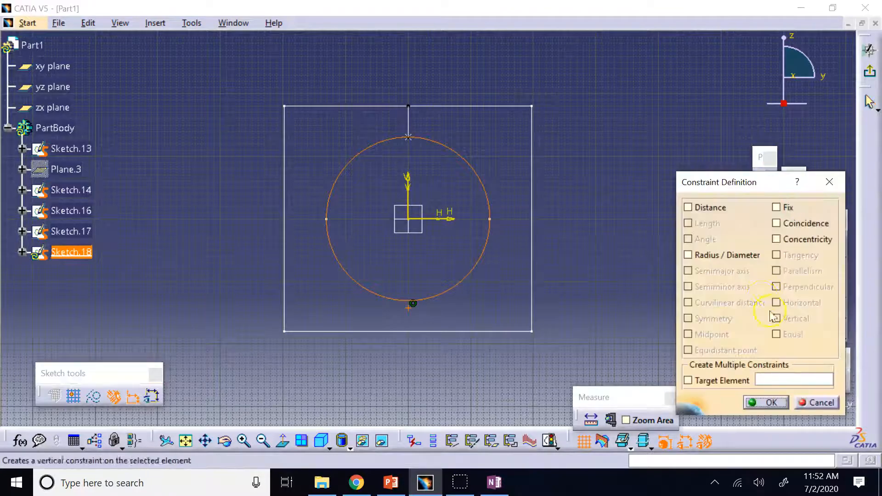
pyautogui.click(776, 223)
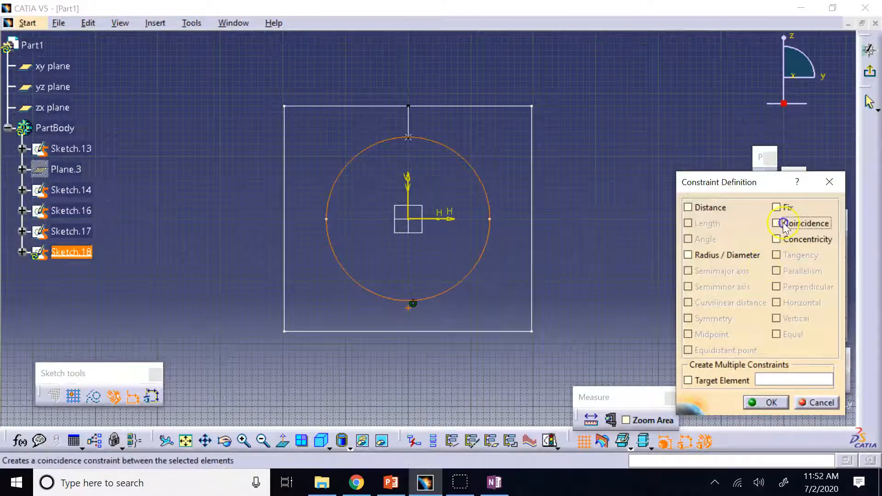
pyautogui.click(767, 403)
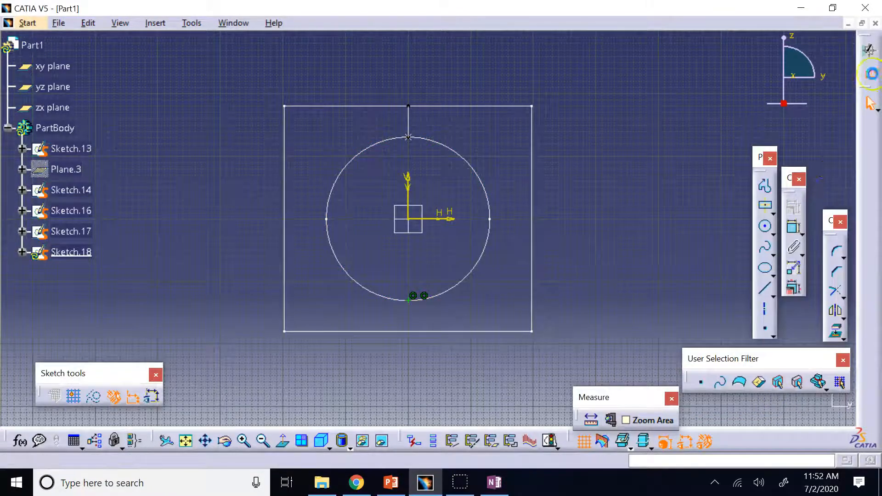
pyautogui.click(871, 74)
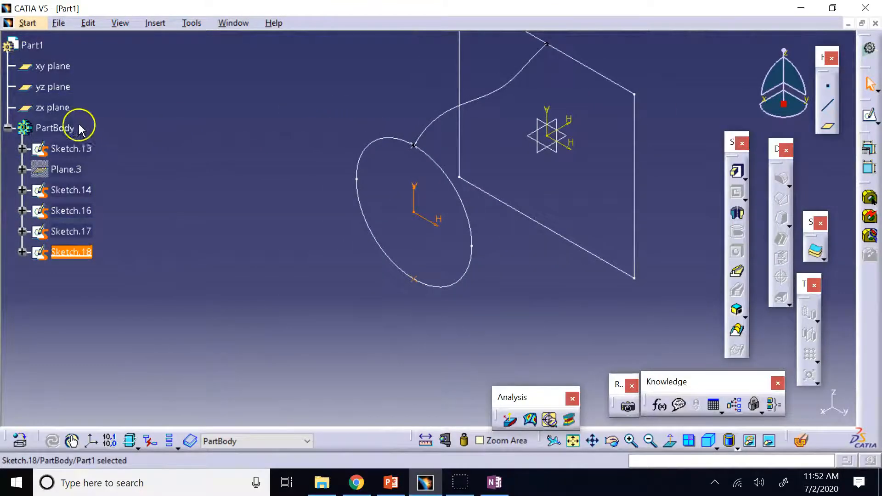
# Step: Start a sketch on the zx plane and draw a wavy seven-point spline from the rectangle's lower end to just beside the circle's bottom point
pyautogui.click(46, 109)
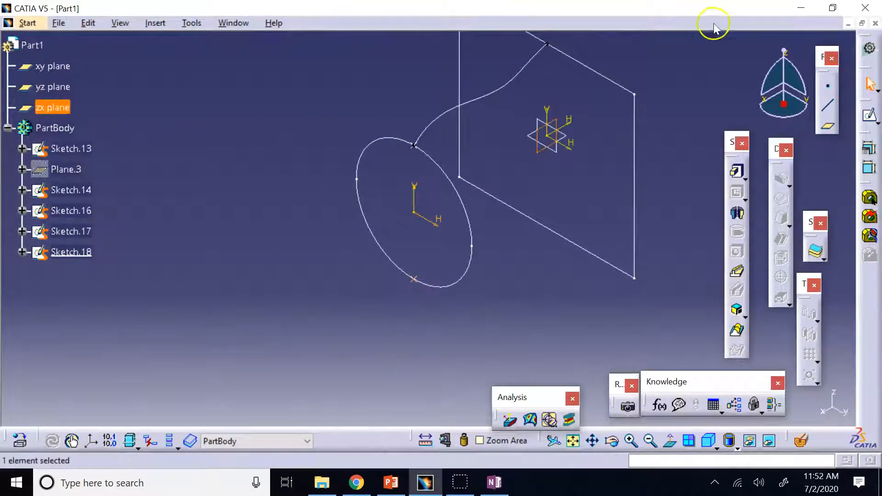
pyautogui.click(868, 115)
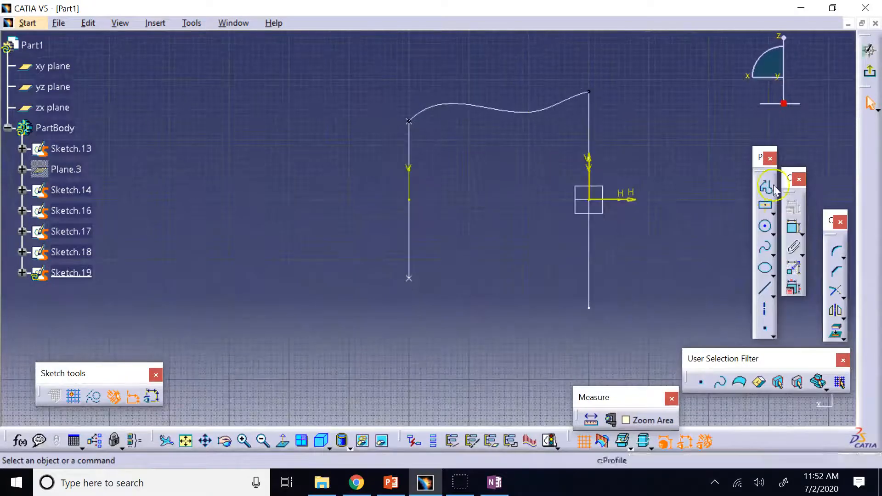
pyautogui.click(765, 248)
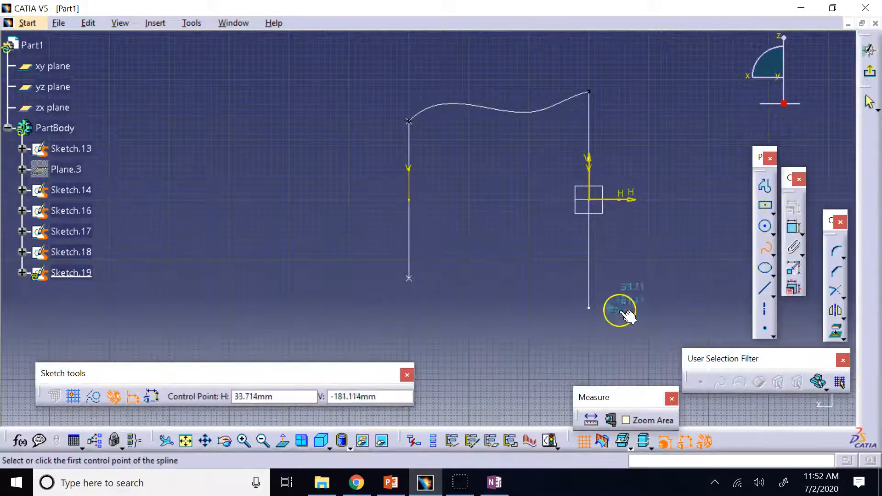
pyautogui.click(590, 307)
pyautogui.click(561, 300)
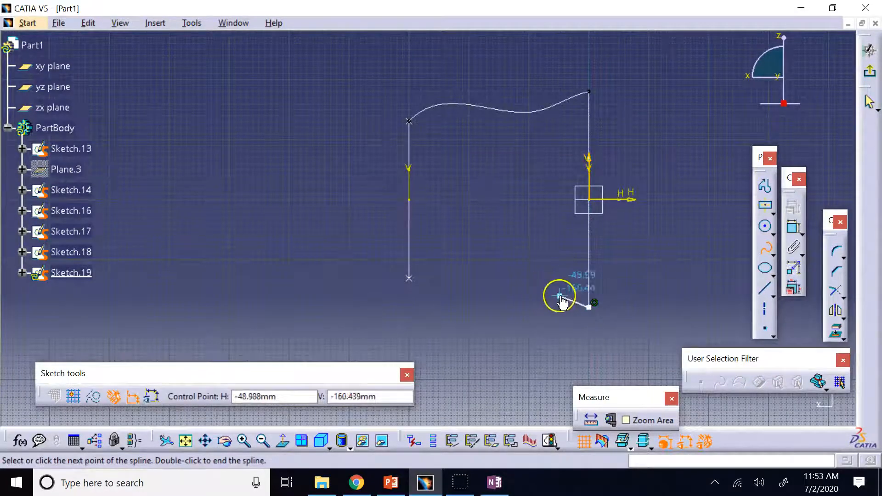
pyautogui.click(537, 284)
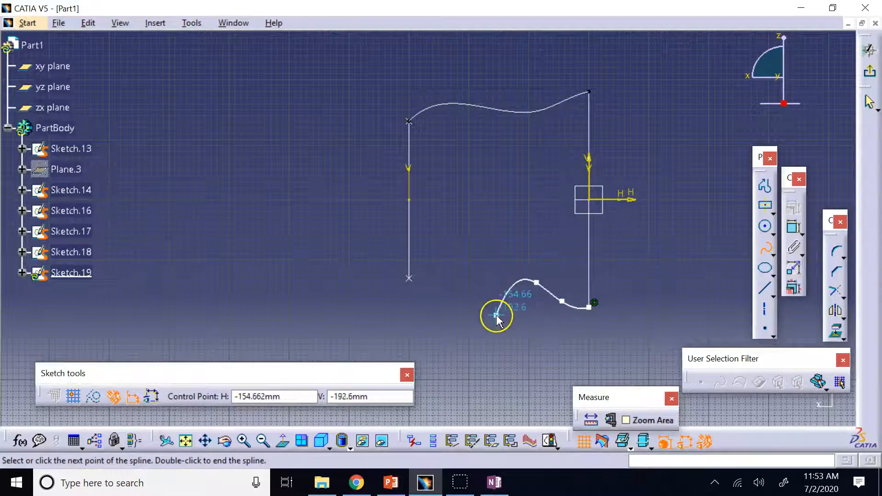
pyautogui.click(513, 293)
pyautogui.click(487, 308)
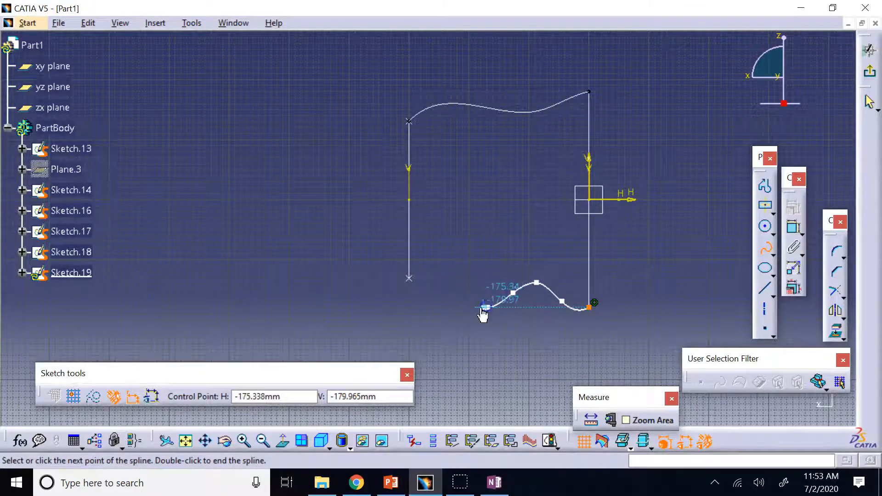
pyautogui.click(447, 307)
pyautogui.click(419, 290)
pyautogui.click(413, 285)
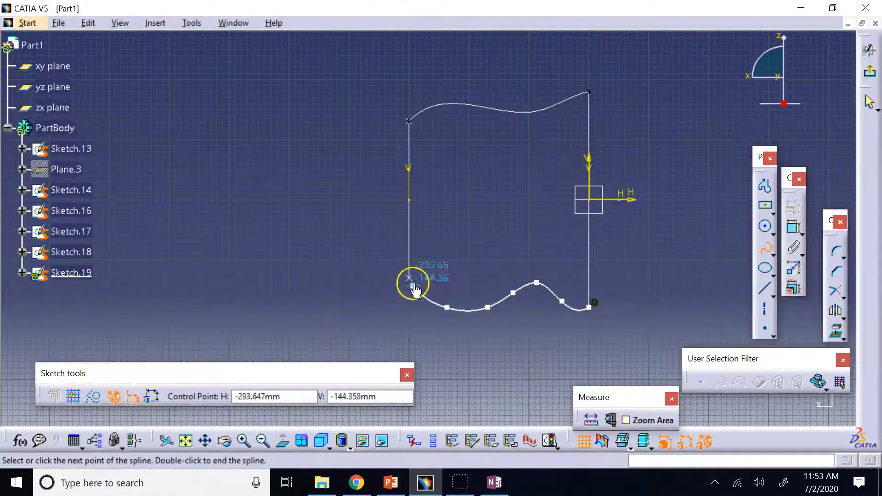
pyautogui.press('Escape')
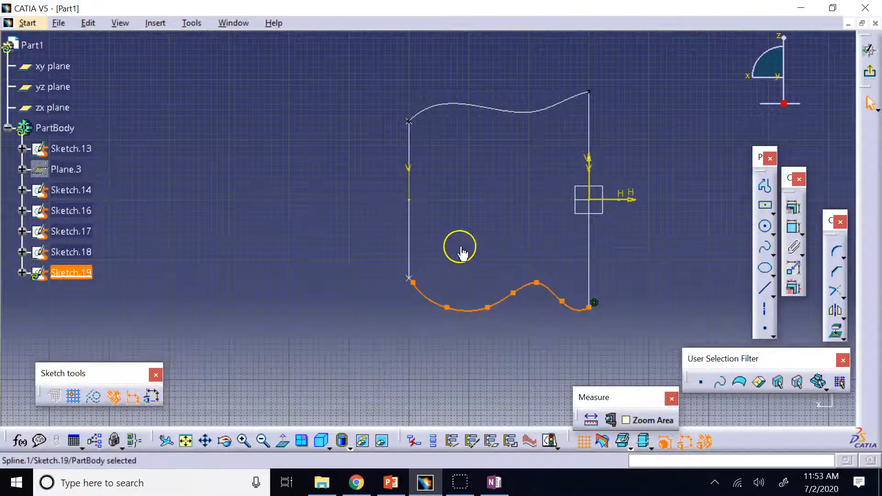
# Step: Make the lower spline's free end coincident with the Sketch.18 point, exit the sketch and fit the part to the window
pyautogui.click(634, 420)
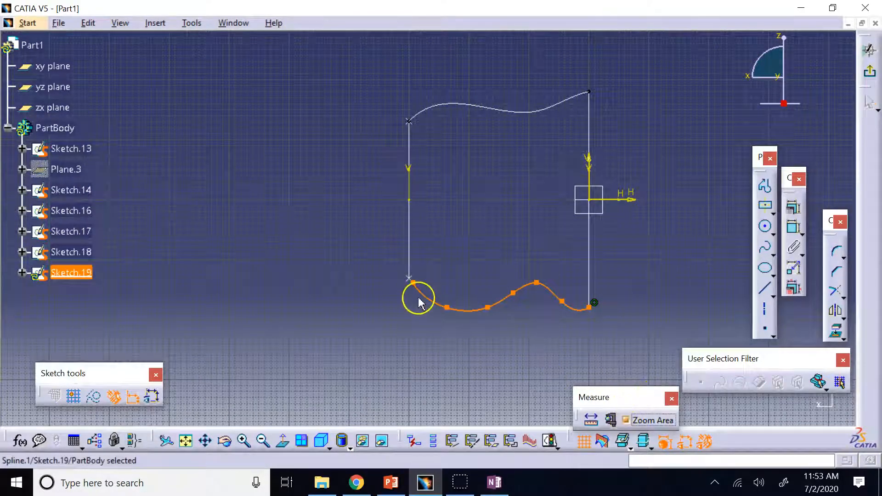
pyautogui.moveTo(397, 272); pyautogui.dragTo(419, 294)
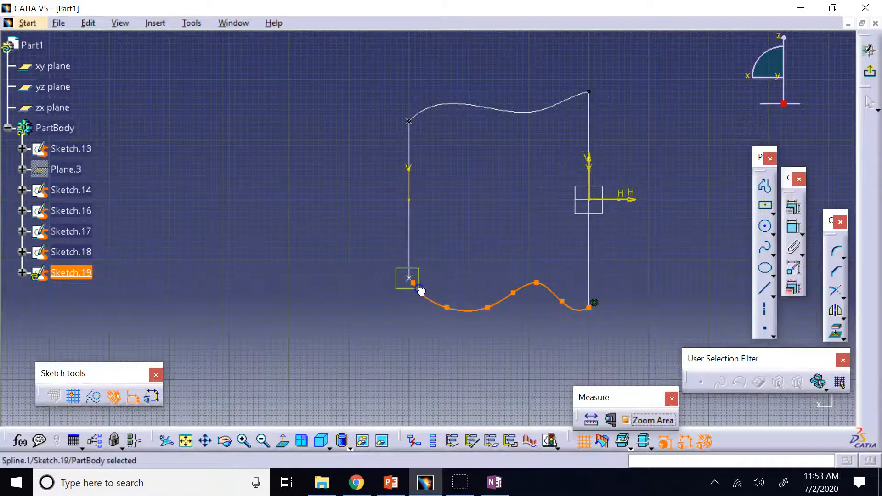
pyautogui.click(455, 217)
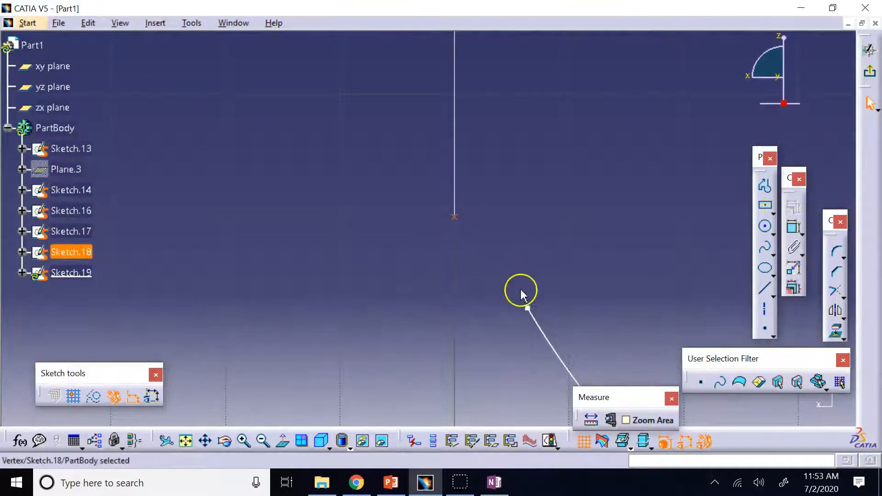
pyautogui.keyDown('ctrl'); pyautogui.click(528, 306); pyautogui.keyUp('ctrl')
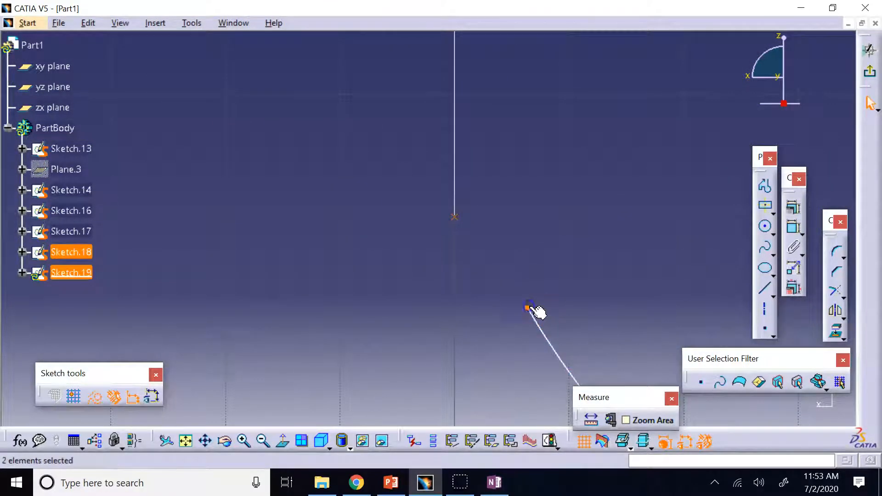
pyautogui.click(793, 207)
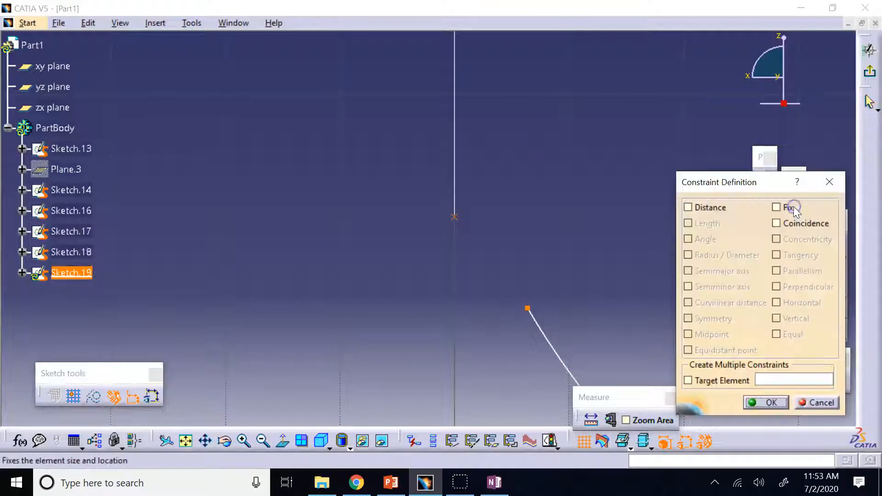
pyautogui.click(776, 224)
pyautogui.click(770, 403)
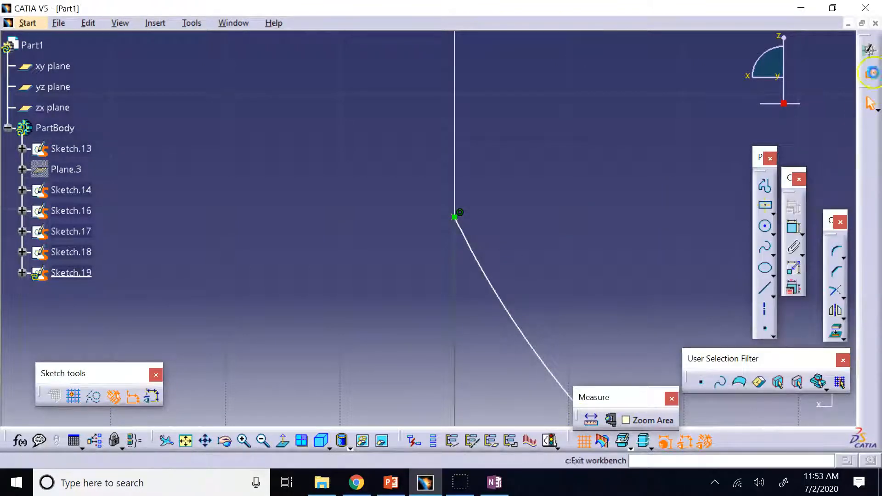
pyautogui.click(869, 71)
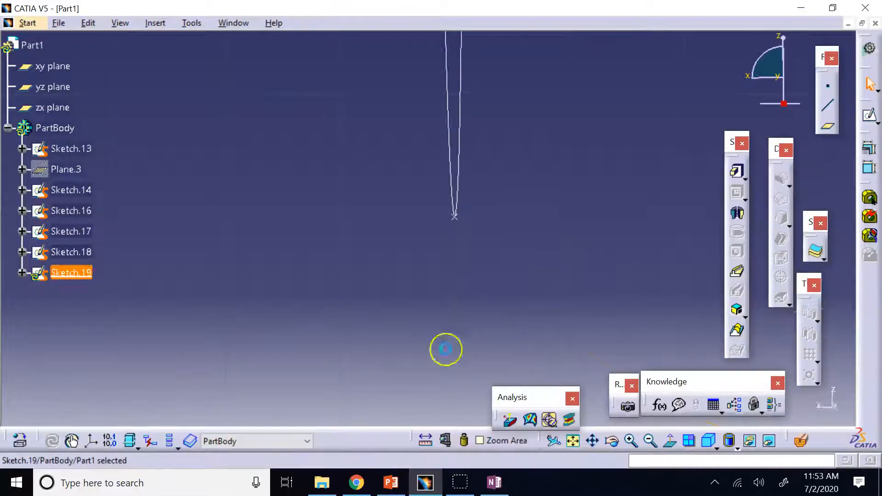
pyautogui.click(573, 442)
pyautogui.click(659, 295)
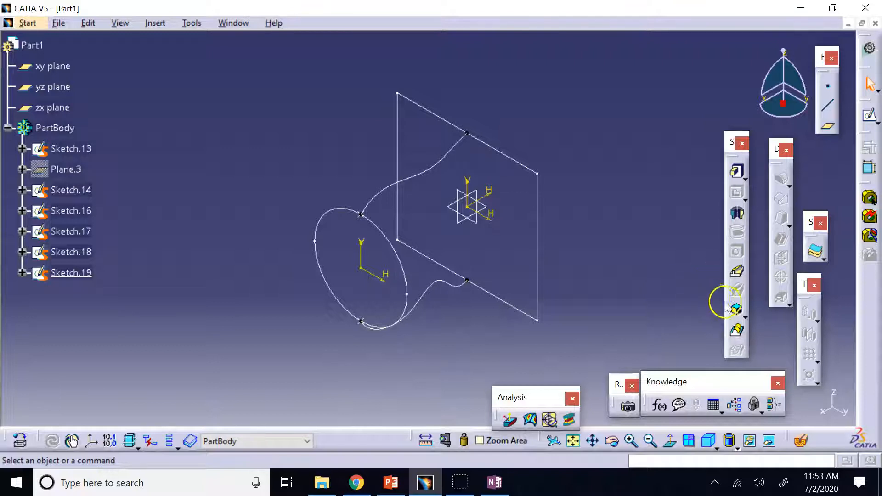
# Step: Start a multi-sections solid with the rectangle Sketch.13 and the circle Sketch.14 as sections, and set the sections coupling to Ratio
pyautogui.click(738, 332)
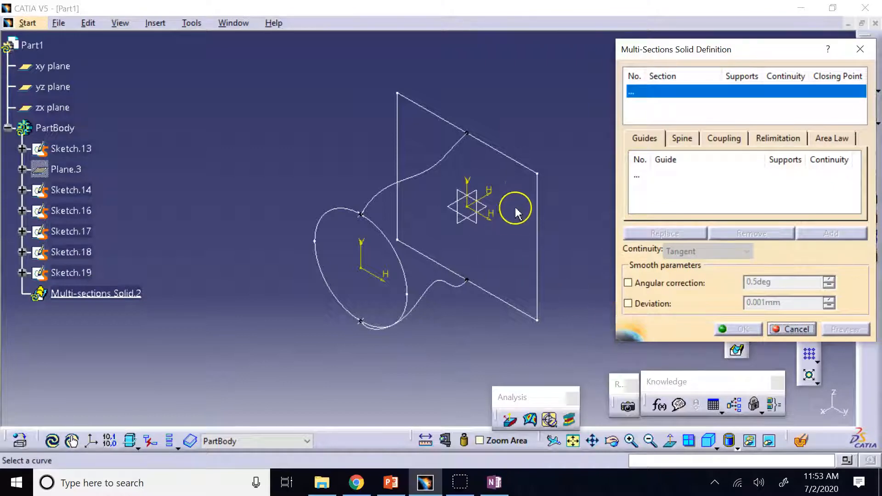
pyautogui.click(505, 156)
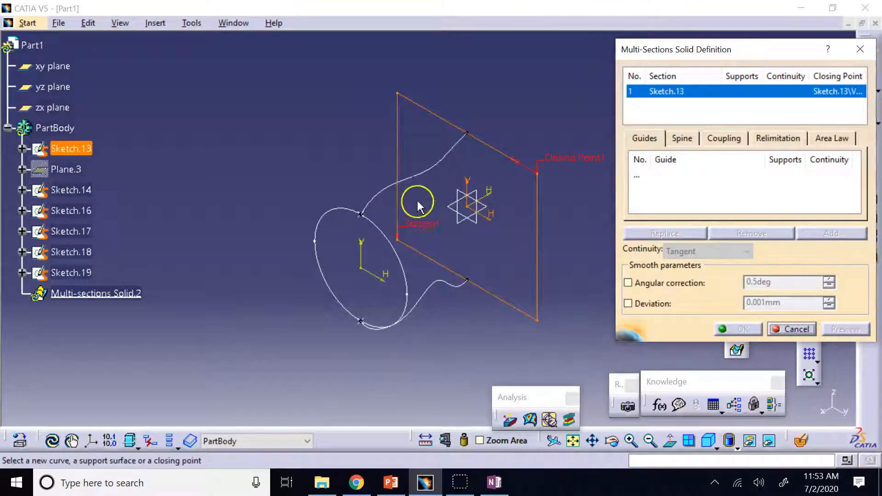
pyautogui.click(384, 232)
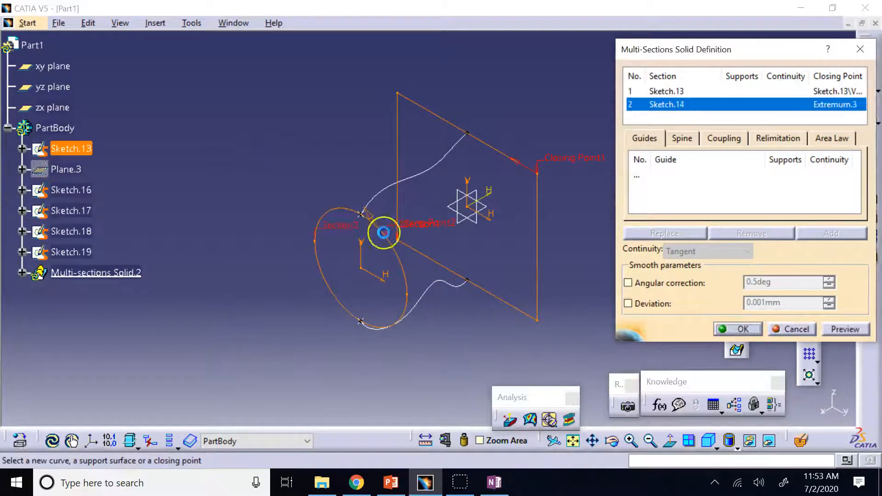
pyautogui.click(718, 152)
pyautogui.click(754, 157)
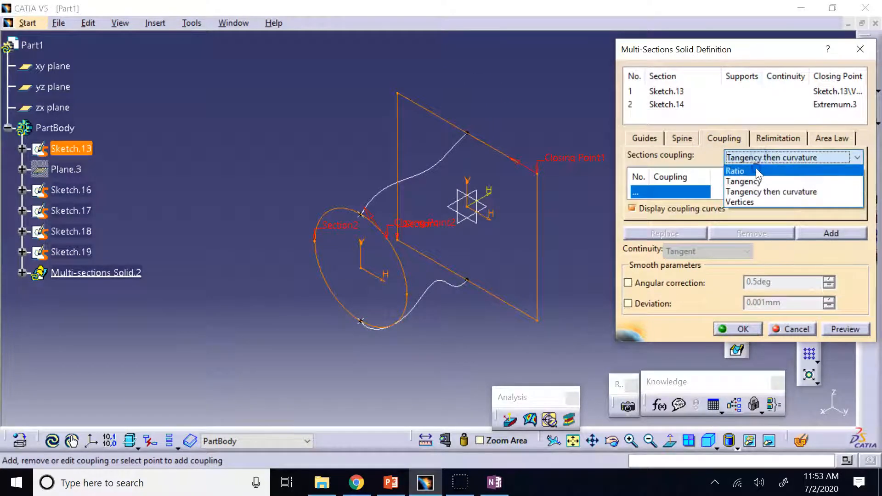
pyautogui.click(756, 170)
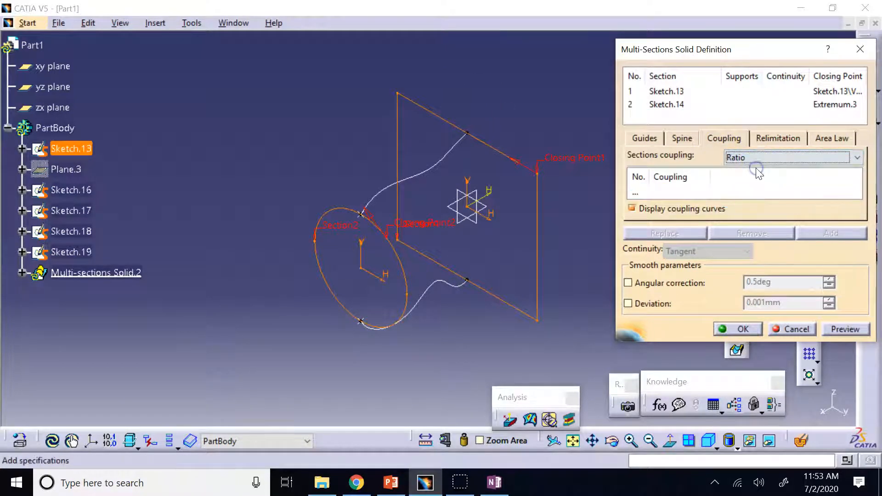
# Step: Remove the default closing point from the rectangle section Sketch.13
pyautogui.click(645, 139)
pyautogui.click(652, 184)
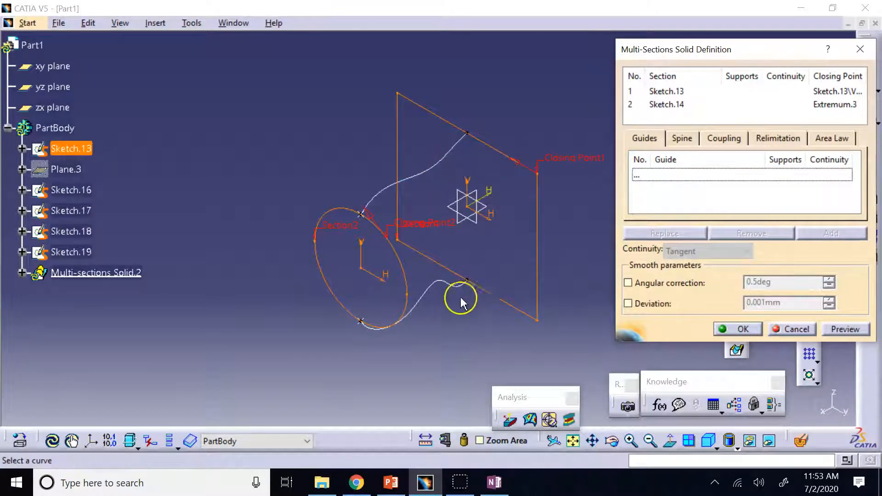
pyautogui.rightClick(574, 154)
pyautogui.click(389, 58)
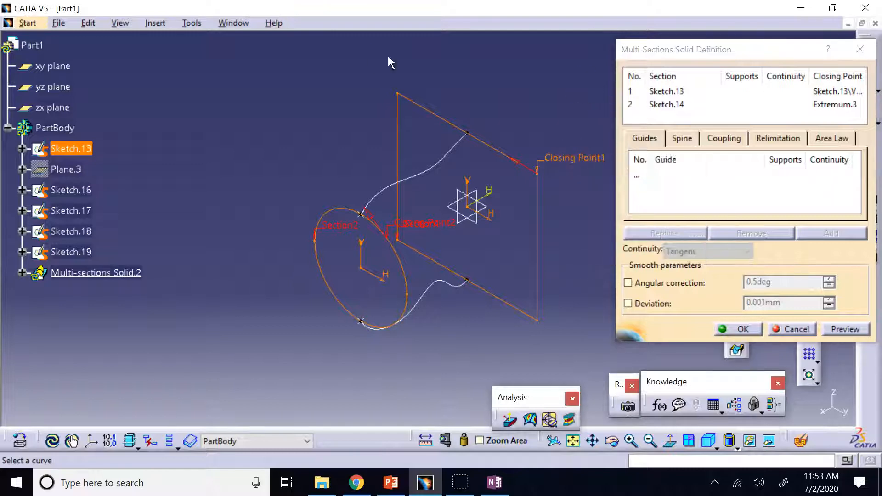
pyautogui.click(657, 92)
pyautogui.rightClick(657, 92)
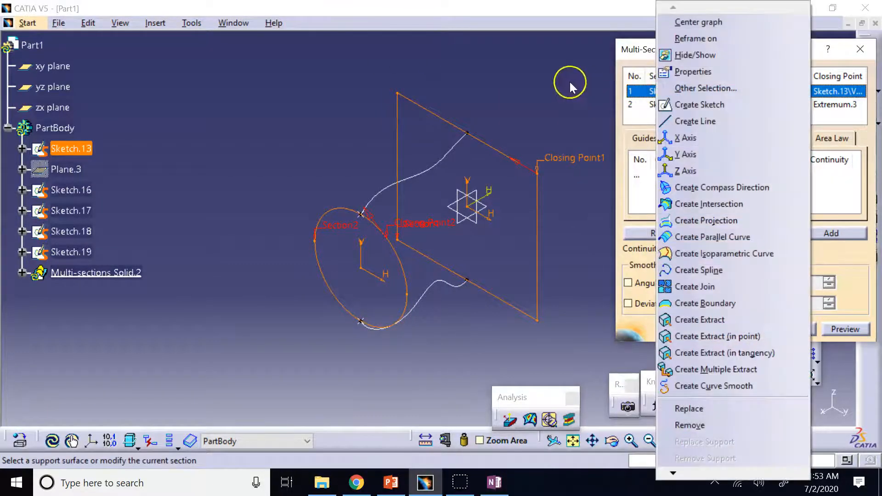
pyautogui.click(569, 82)
pyautogui.rightClick(571, 159)
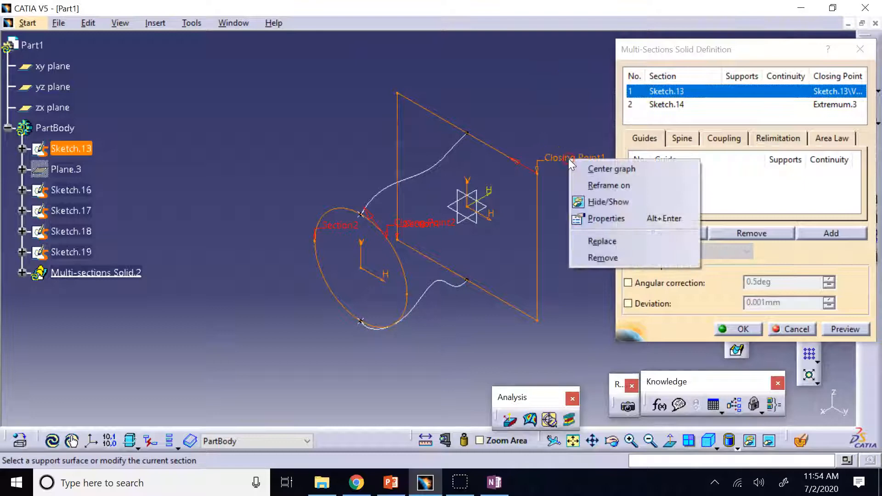
pyautogui.click(601, 257)
# Step: Create a closing point for Sketch.13 on the rectangle's upper edge, at the end of the upper spline
pyautogui.rightClick(660, 99)
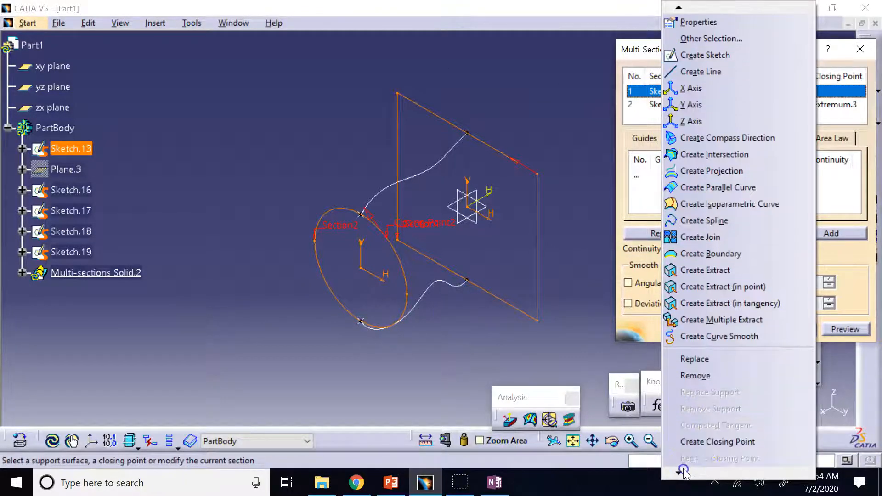
pyautogui.click(707, 441)
pyautogui.click(494, 149)
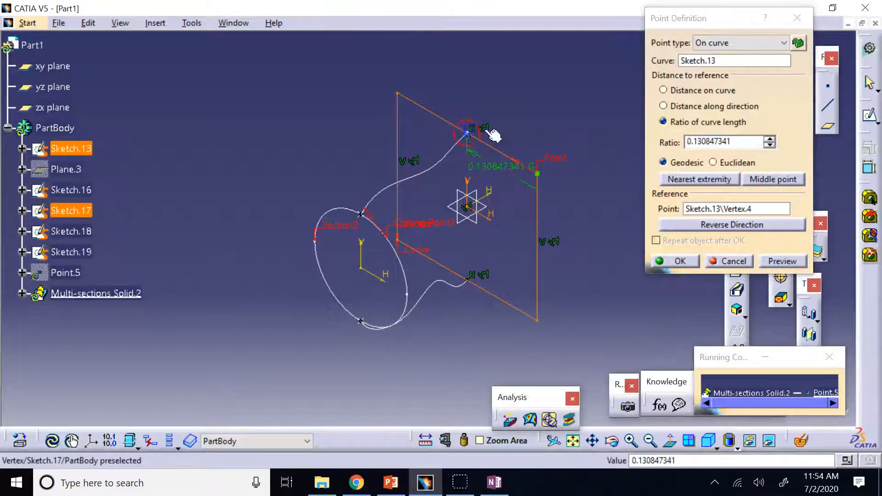
pyautogui.click(675, 260)
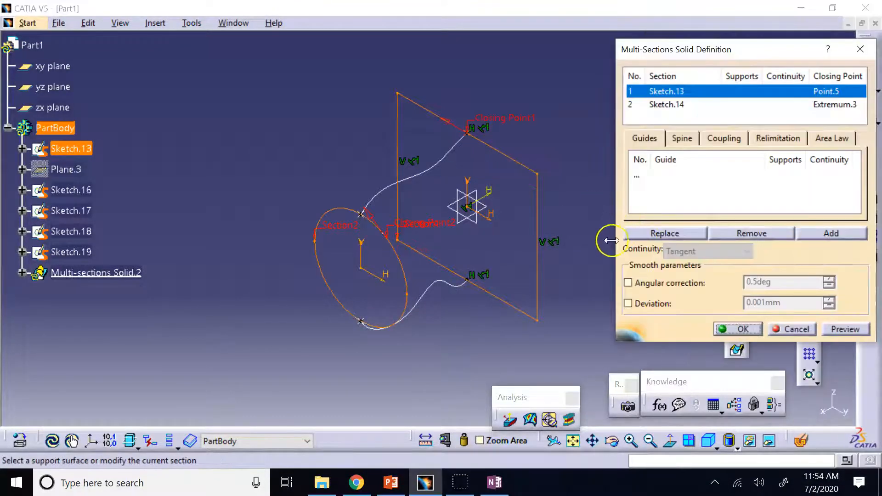
# Step: Remove the existing closing point from the circle section Sketch.14
pyautogui.click(614, 439)
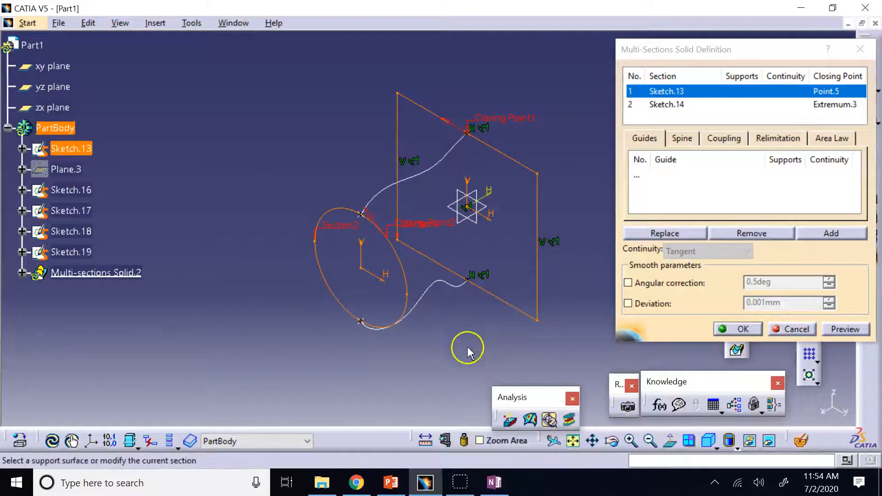
pyautogui.click(612, 440)
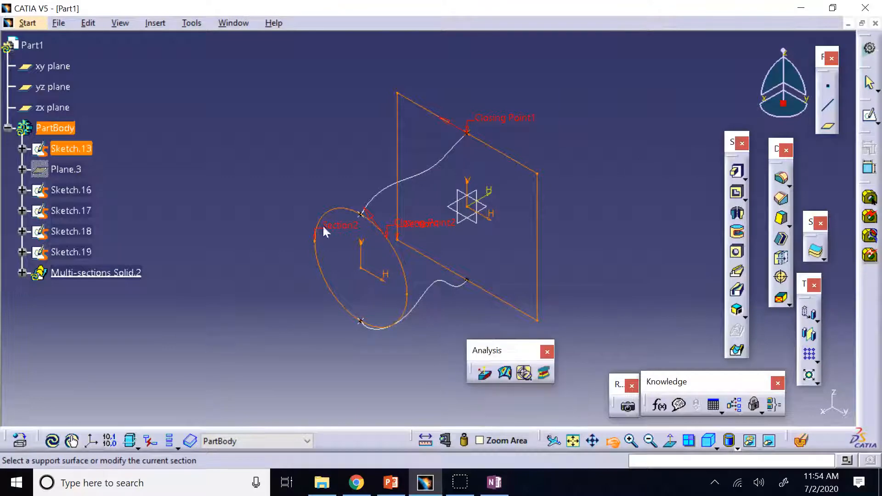
pyautogui.moveTo(592, 357); pyautogui.dragTo(555, 307)
pyautogui.rightClick(391, 203)
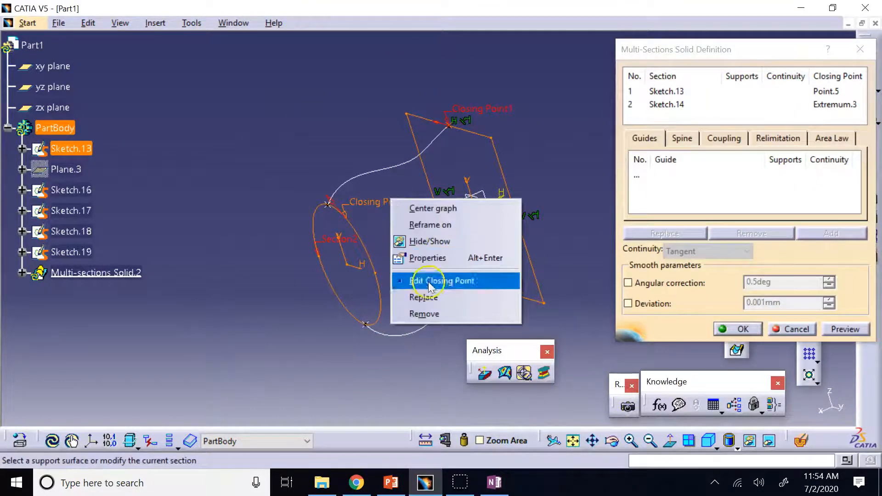
pyautogui.click(420, 314)
pyautogui.rightClick(647, 105)
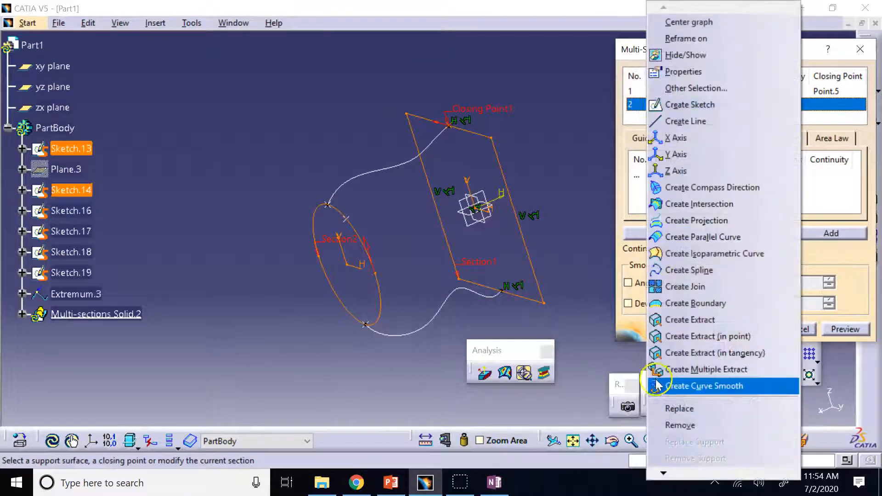
pyautogui.click(668, 472)
pyautogui.click(669, 472)
pyautogui.click(674, 459)
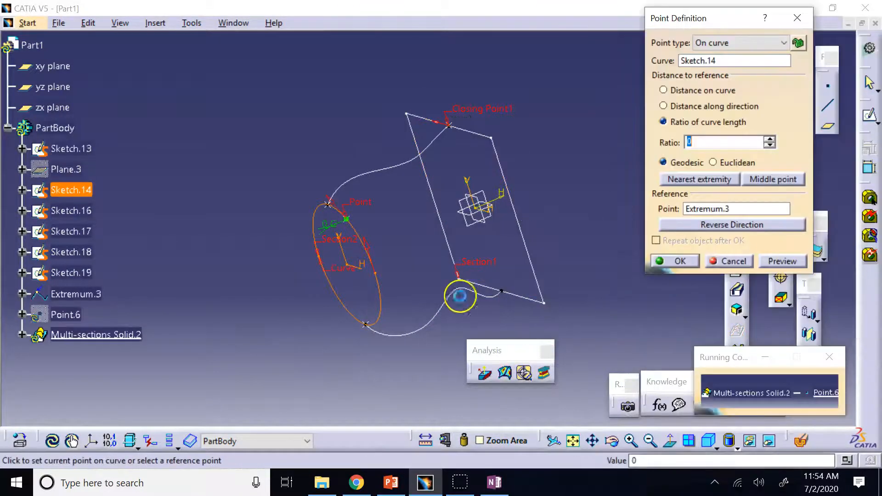
pyautogui.click(327, 203)
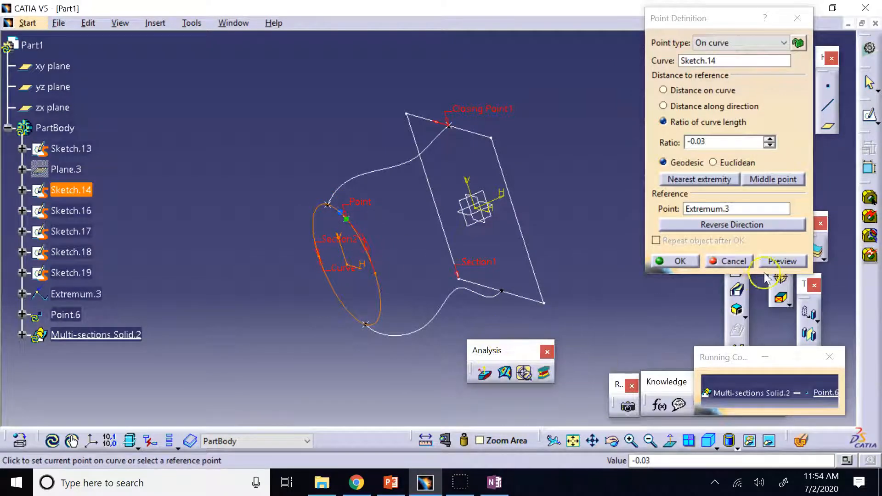
pyautogui.click(735, 260)
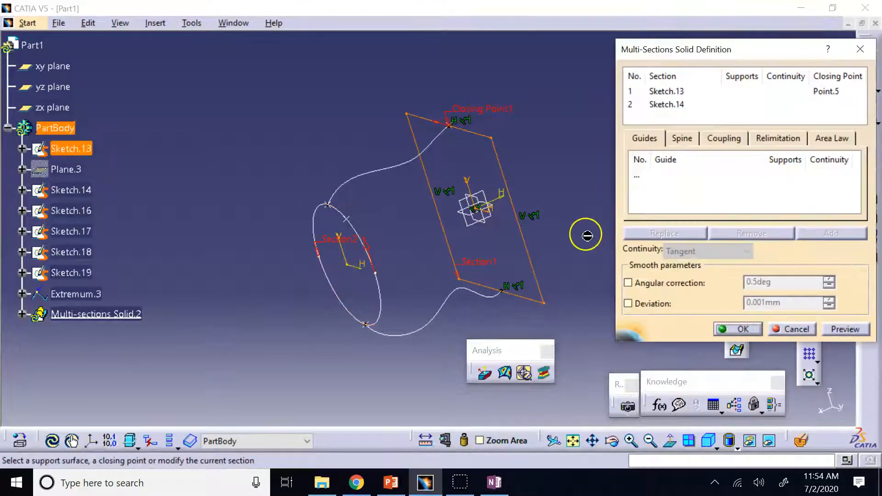
# Step: Create a closing point for Sketch.14 at the upper spline's end on the circle and reverse its direction to match the rectangle's
pyautogui.click(612, 441)
pyautogui.moveTo(528, 275); pyautogui.dragTo(578, 290)
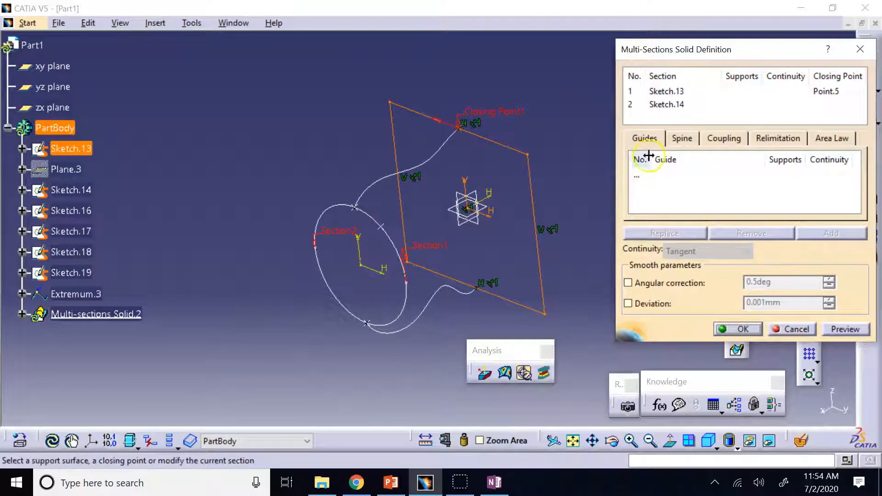
pyautogui.click(668, 118)
pyautogui.rightClick(667, 117)
pyautogui.moveTo(689, 471)
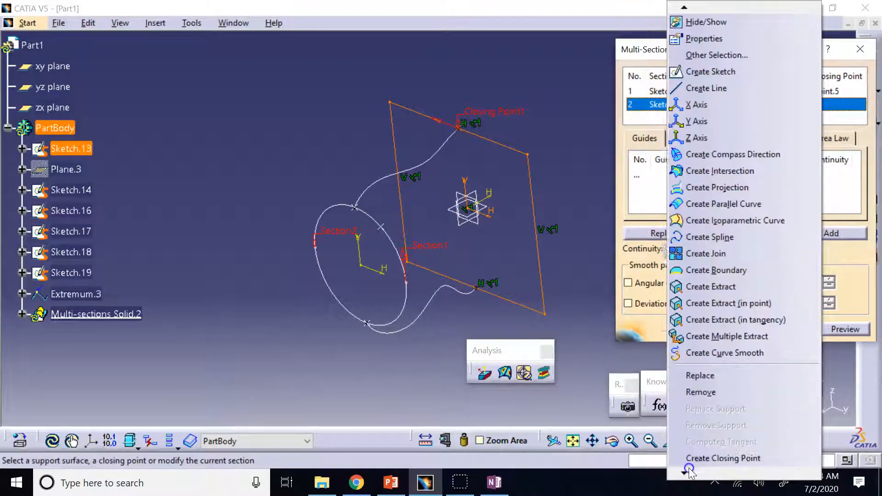
pyautogui.click(717, 442)
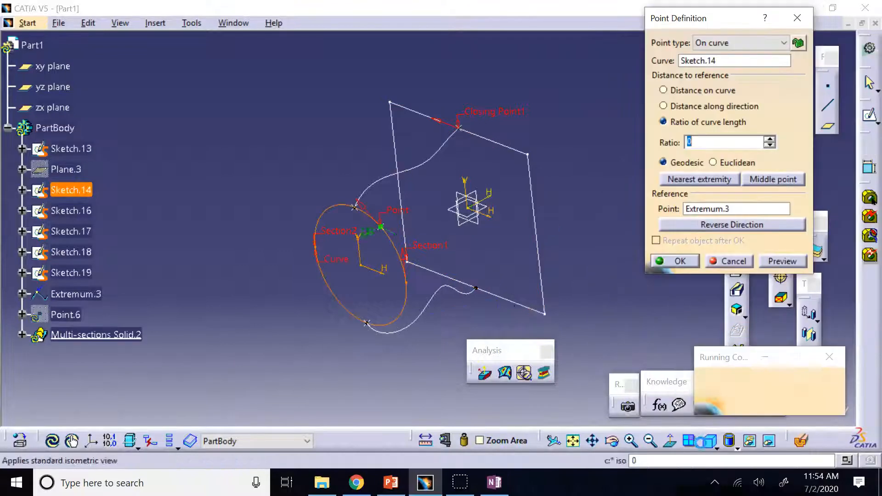
pyautogui.click(354, 208)
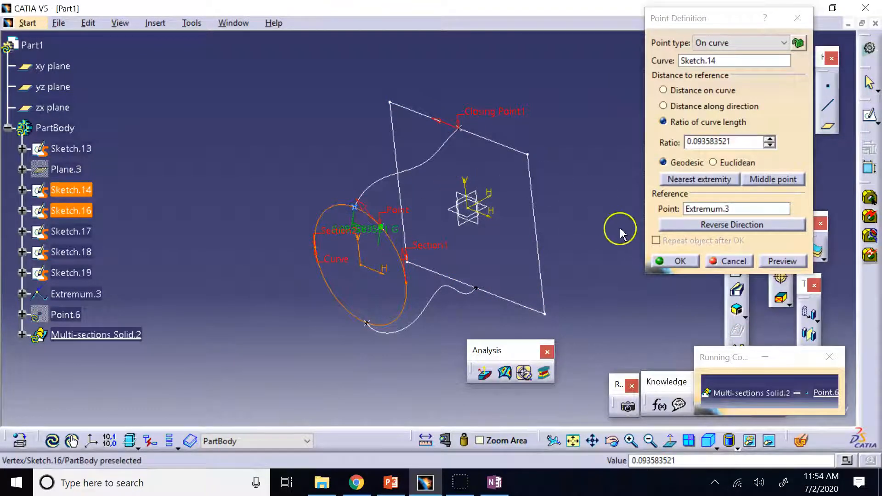
pyautogui.click(680, 261)
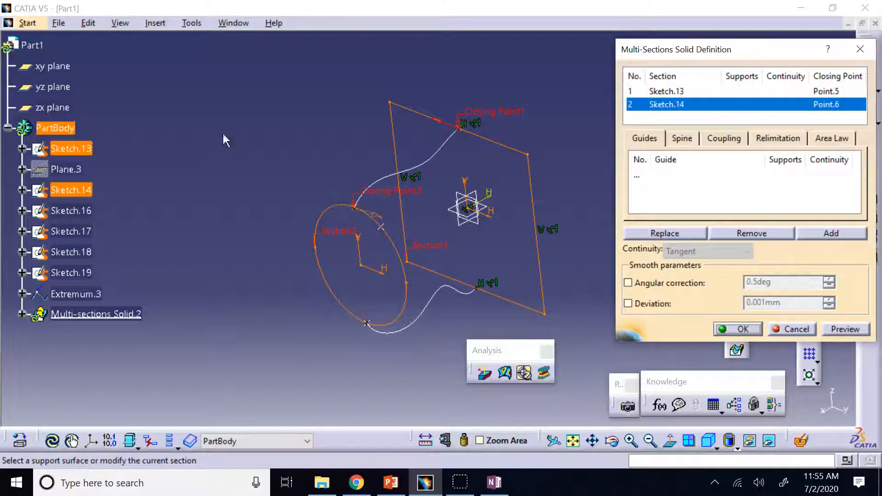
pyautogui.click(381, 222)
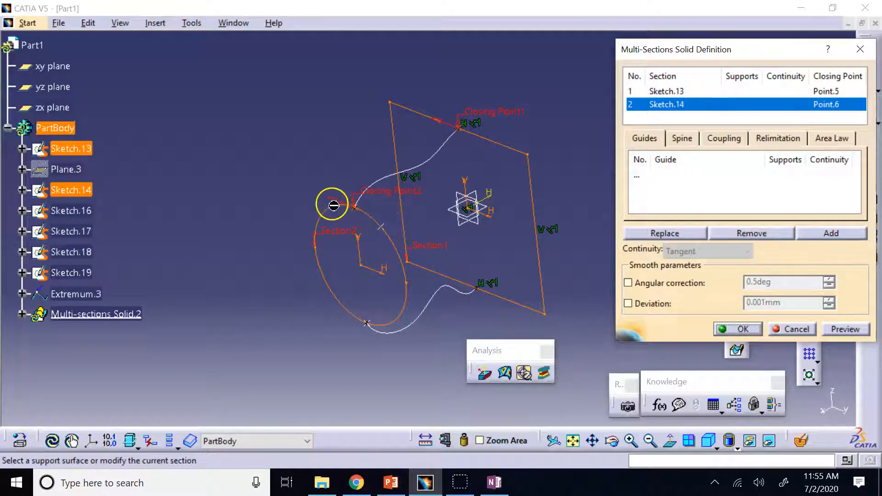
pyautogui.click(382, 223)
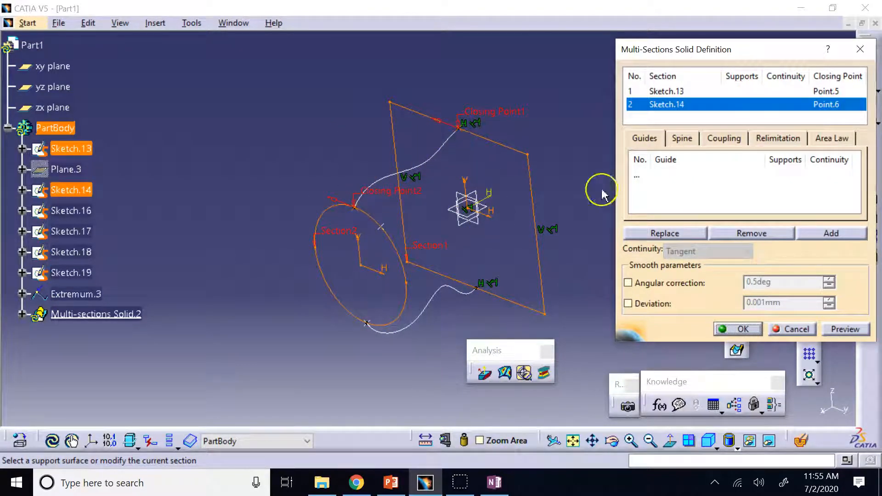
# Step: Try to preview the multi-sections solid with the splines Sketch.17 and Sketch.19 as guides, and cancel the definition
pyautogui.click(652, 184)
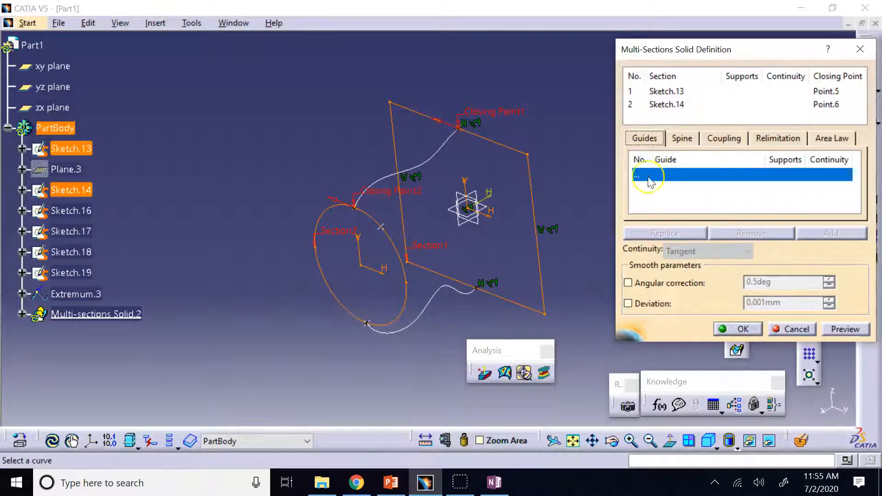
pyautogui.click(430, 161)
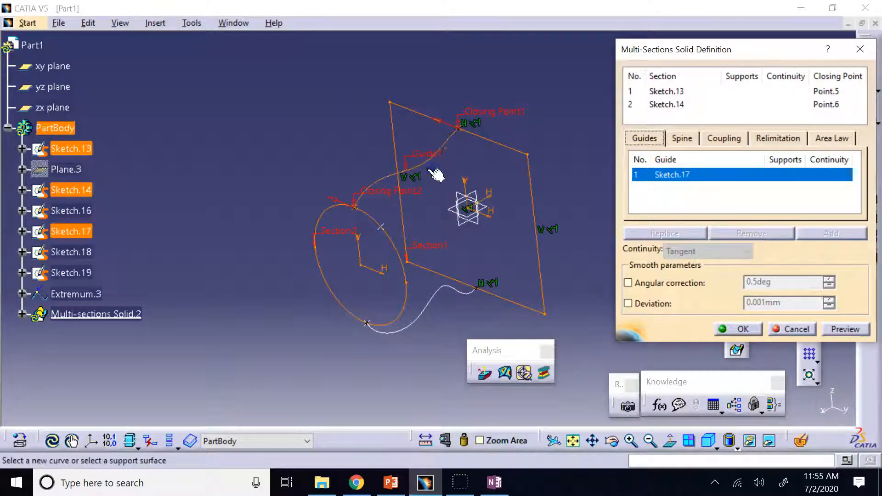
pyautogui.click(442, 292)
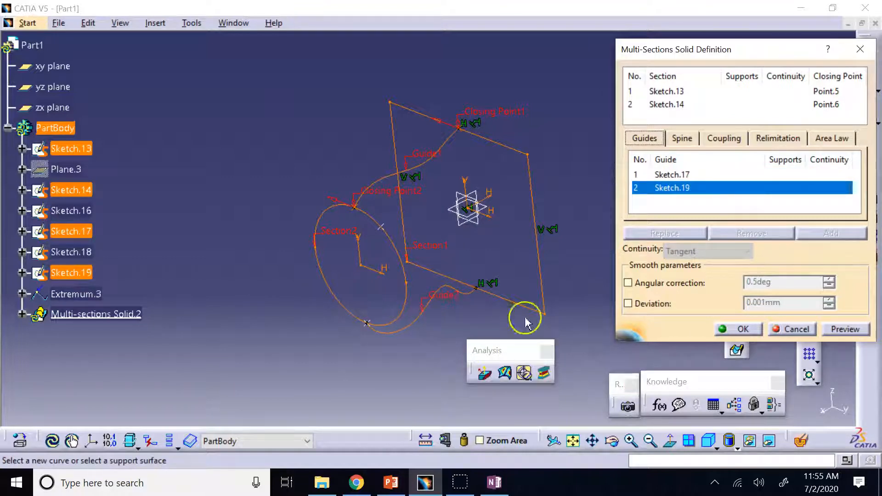
pyautogui.click(839, 328)
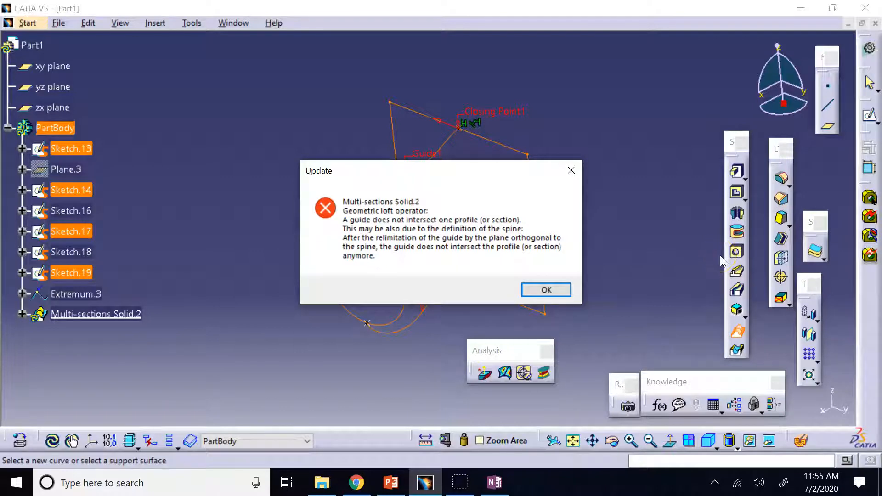
pyautogui.click(558, 290)
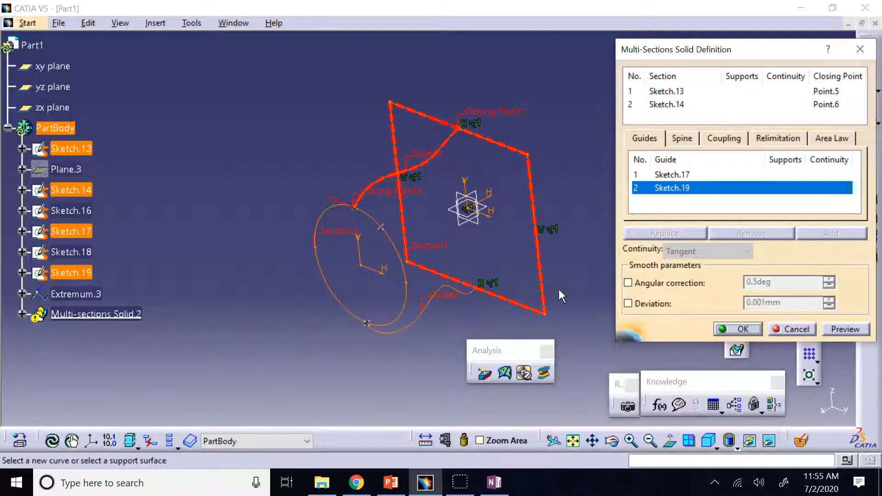
pyautogui.click(791, 327)
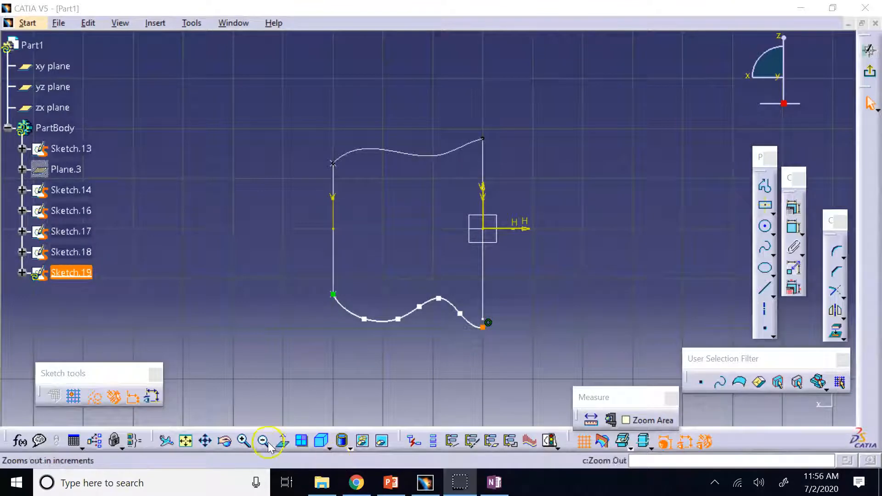
# Step: In Sketch.19, move the lower spline's end point on the rectangle side up close to the lower end of Sketch.13
pyautogui.click(244, 441)
pyautogui.click(244, 441)
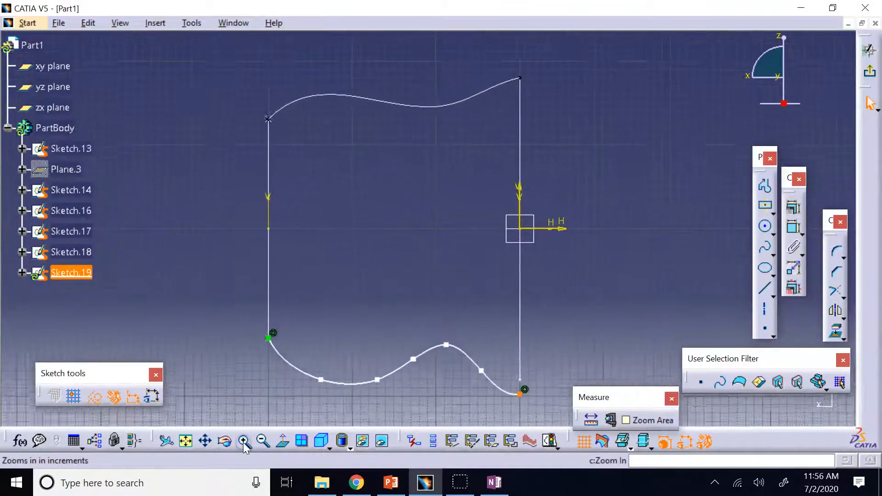
pyautogui.click(382, 337)
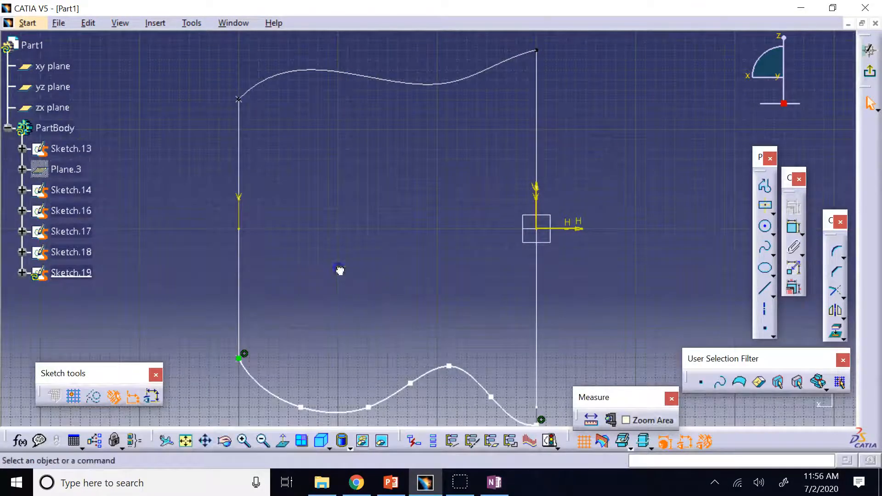
pyautogui.click(206, 441)
pyautogui.moveTo(409, 358); pyautogui.dragTo(360, 245)
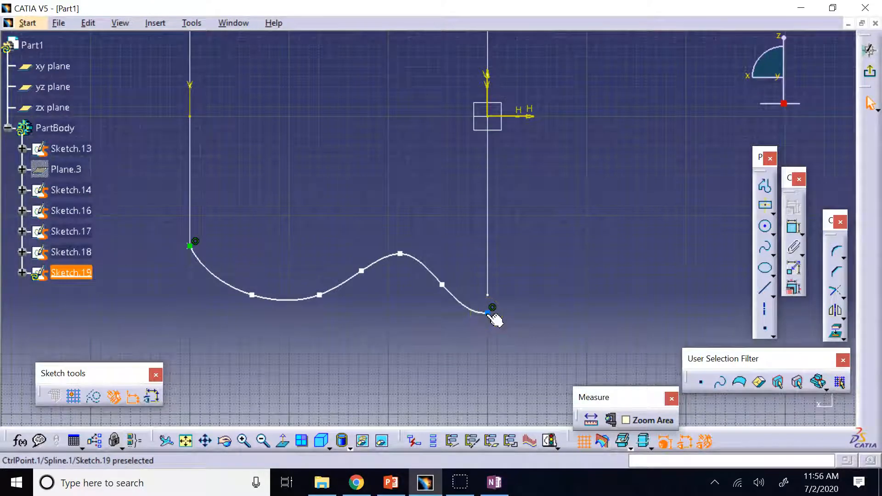
pyautogui.moveTo(490, 315)
pyautogui.mouseDown()
pyautogui.moveTo(498, 224)
pyautogui.moveTo(481, 318)
pyautogui.moveTo(488, 291)
pyautogui.moveTo(489, 308)
pyautogui.mouseUp()
pyautogui.click(527, 305)
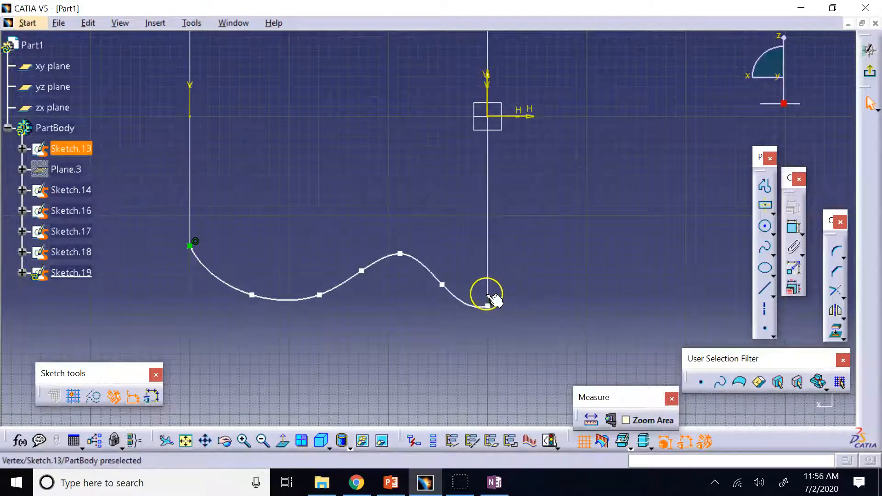
pyautogui.click(516, 324)
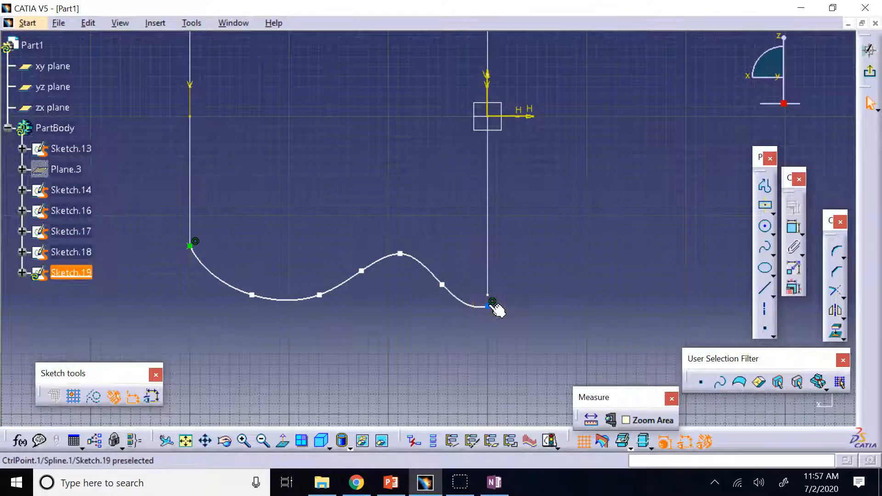
pyautogui.moveTo(493, 307)
pyautogui.mouseDown()
pyautogui.moveTo(492, 277)
pyautogui.moveTo(493, 307)
pyautogui.mouseUp()
pyautogui.click(577, 265)
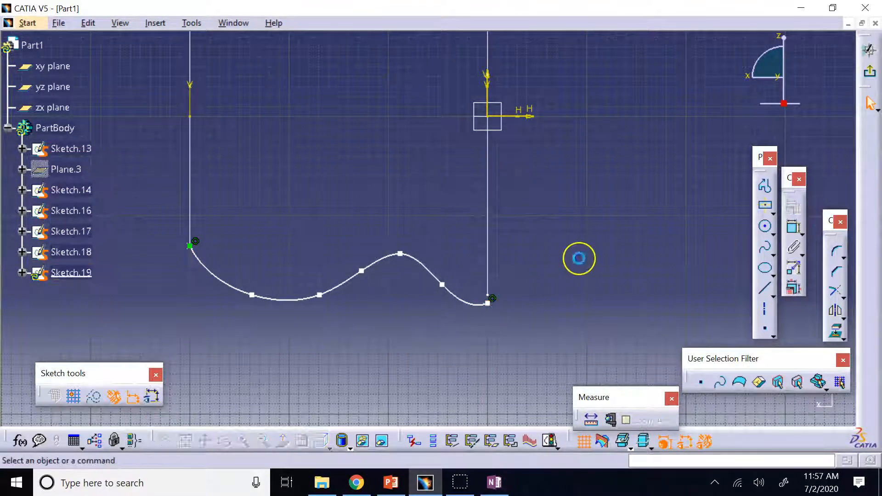
# Step: Make the lower spline's end point in Sketch.19 coincident with the lower vertex of Sketch.13 and exit the sketch
pyautogui.click(491, 301)
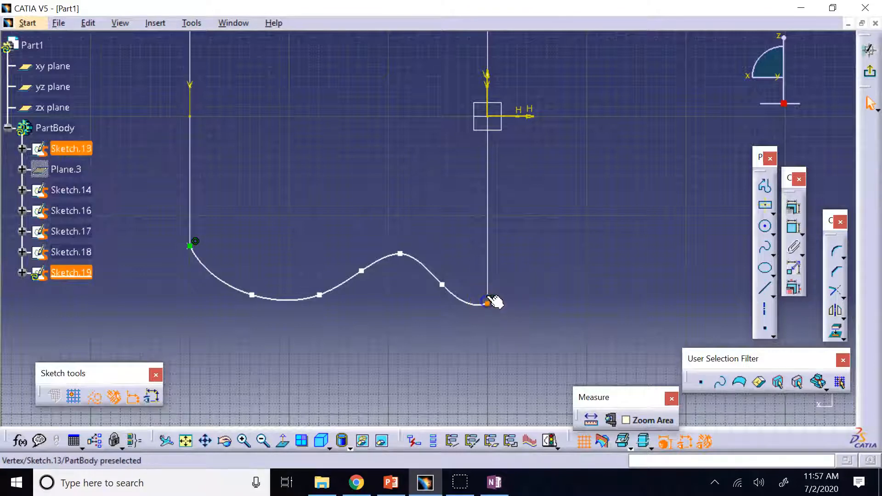
pyautogui.keyDown('ctrl'); pyautogui.click(496, 301); pyautogui.keyUp('ctrl')
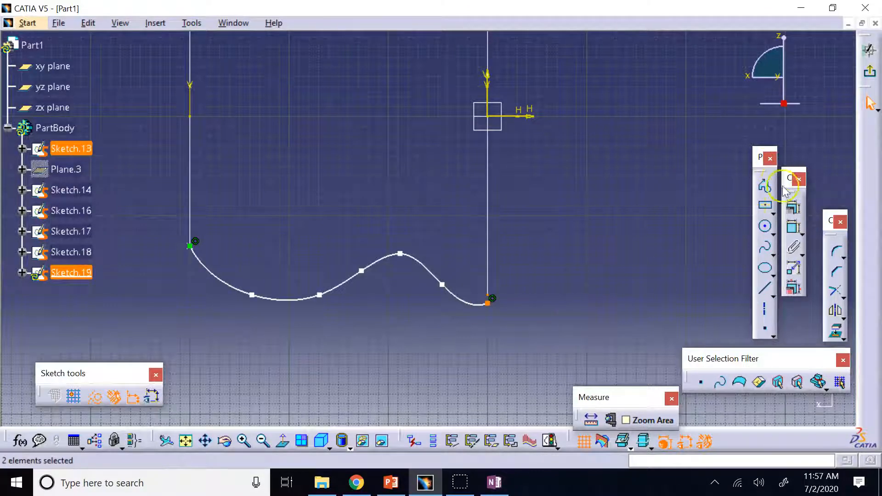
pyautogui.click(791, 212)
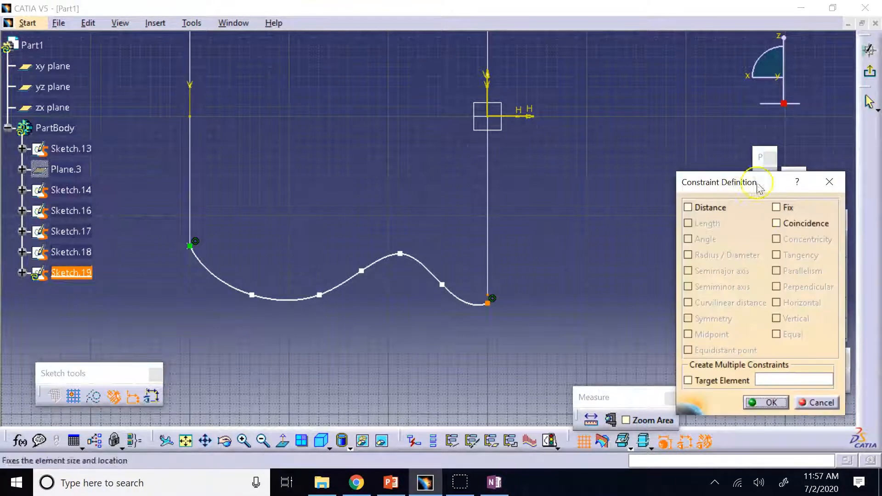
pyautogui.click(776, 224)
pyautogui.click(766, 403)
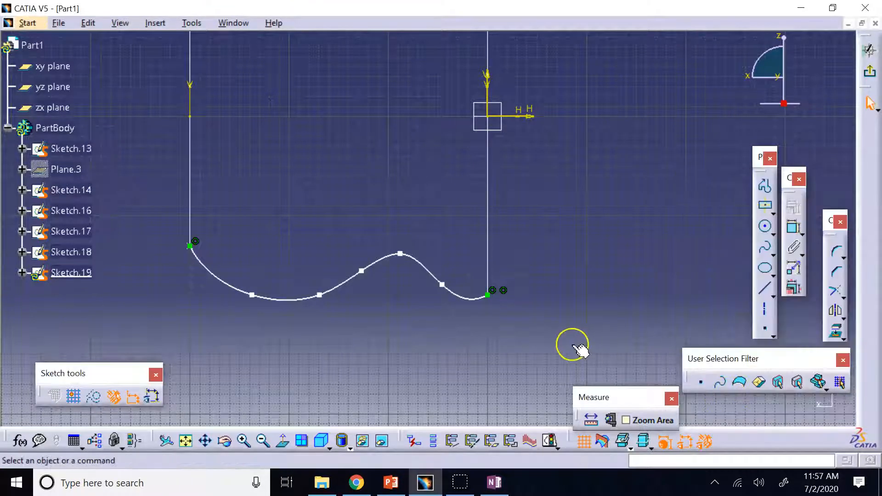
pyautogui.click(870, 72)
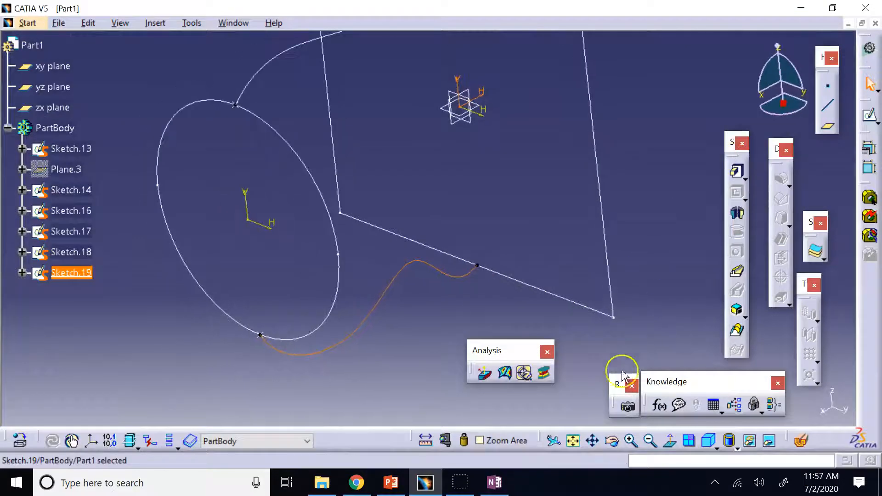
# Step: Start a multi-sections solid with Sketch.13 and Sketch.14 as sections and set the sections coupling to Ratio
pyautogui.click(575, 442)
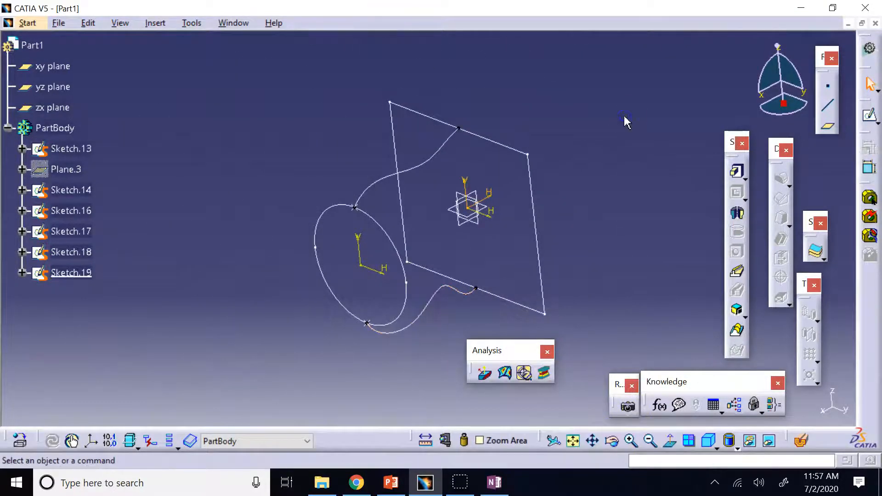
pyautogui.click(736, 330)
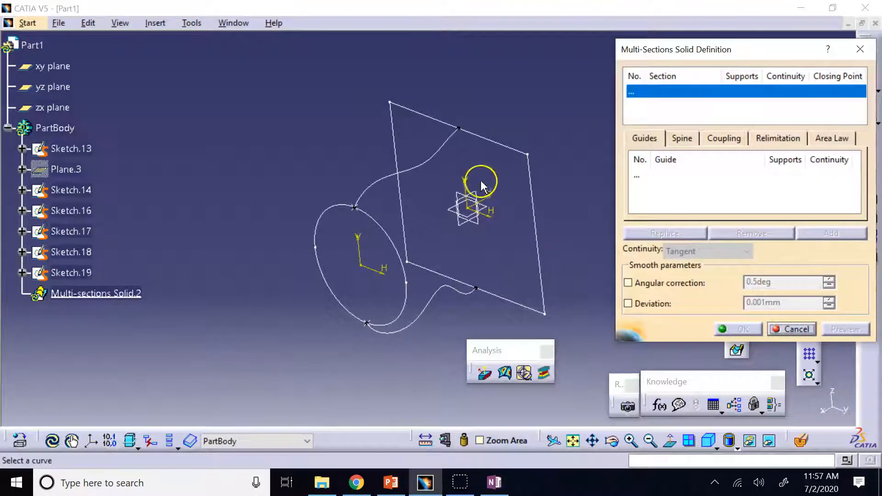
pyautogui.click(482, 137)
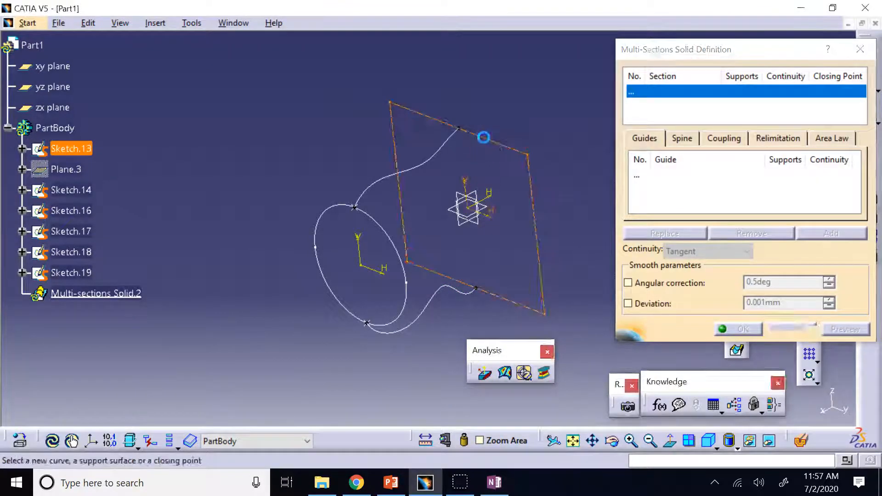
pyautogui.click(390, 232)
pyautogui.click(725, 138)
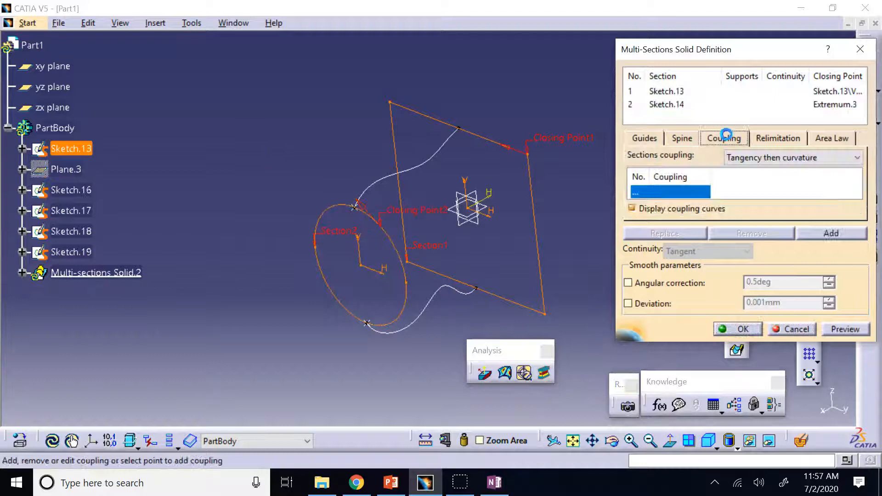
pyautogui.click(788, 158)
pyautogui.click(749, 172)
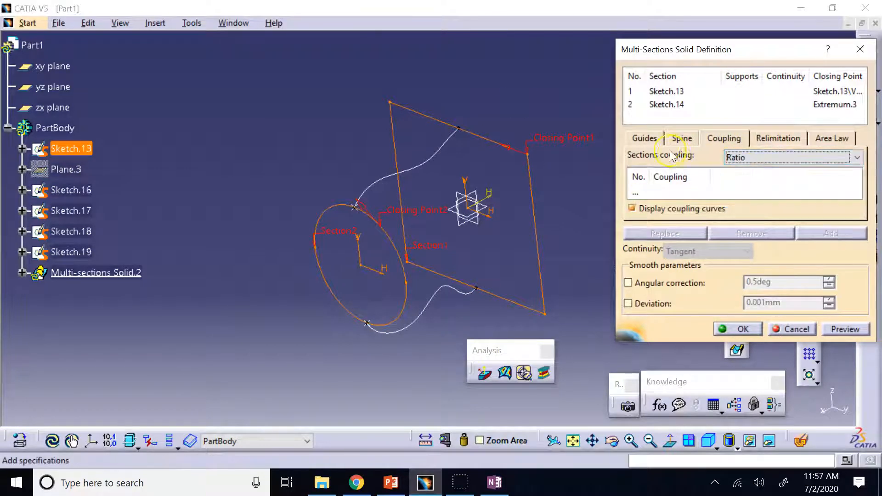
pyautogui.click(645, 138)
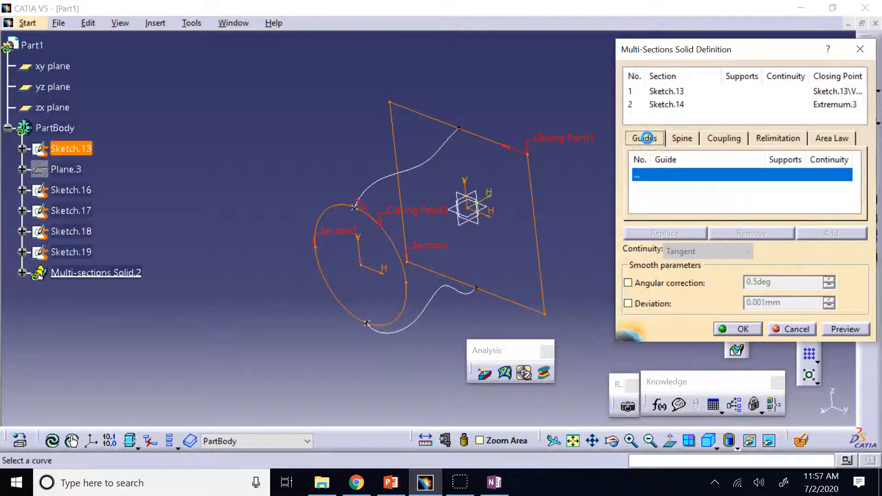
# Step: Replace the closing point of section Sketch.13 with a new point on the curve at the upper spline's end
pyautogui.click(665, 91)
pyautogui.rightClick(591, 138)
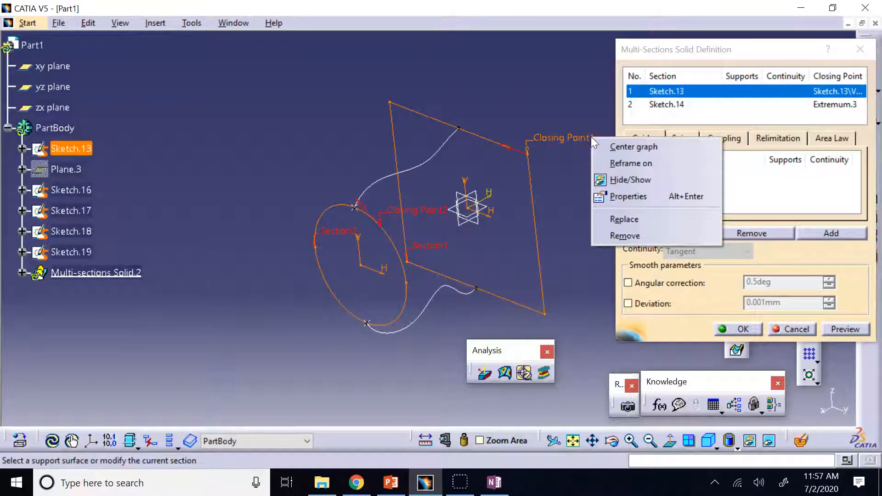
pyautogui.click(618, 235)
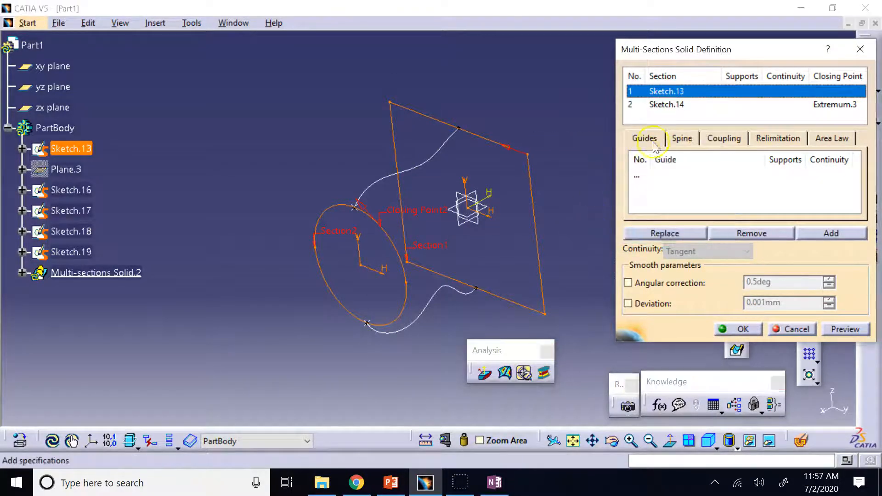
pyautogui.rightClick(671, 92)
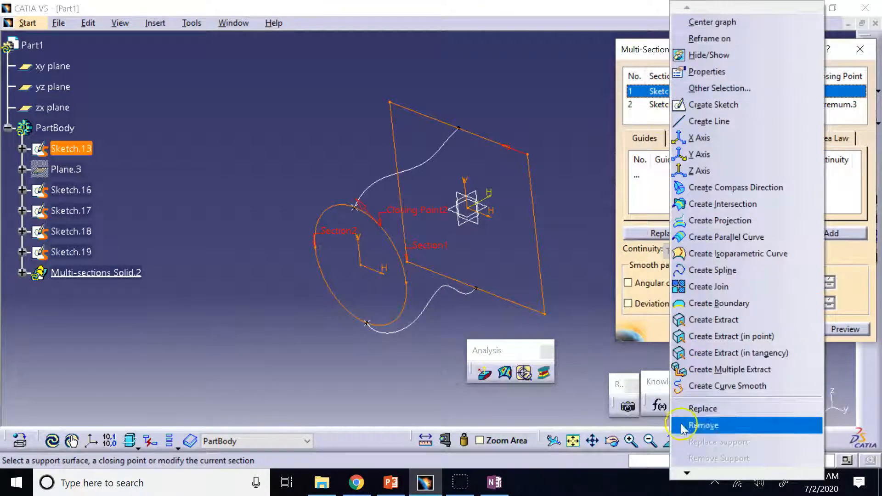
pyautogui.click(699, 470)
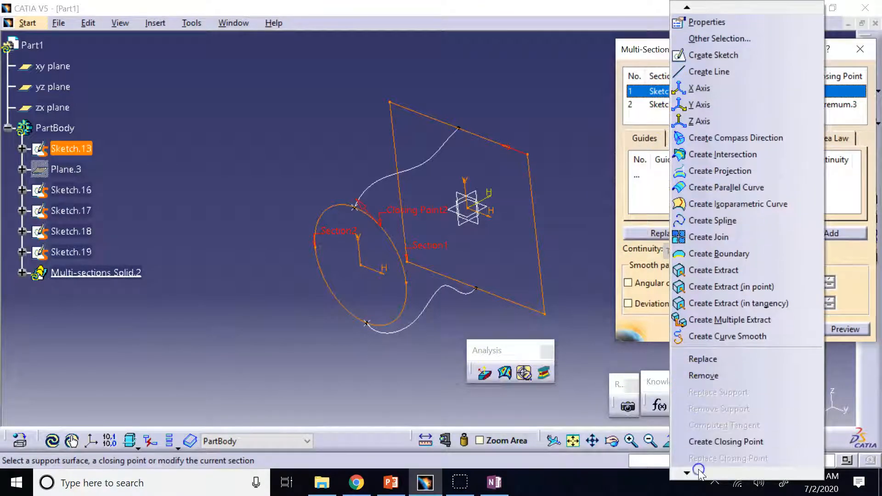
pyautogui.click(718, 441)
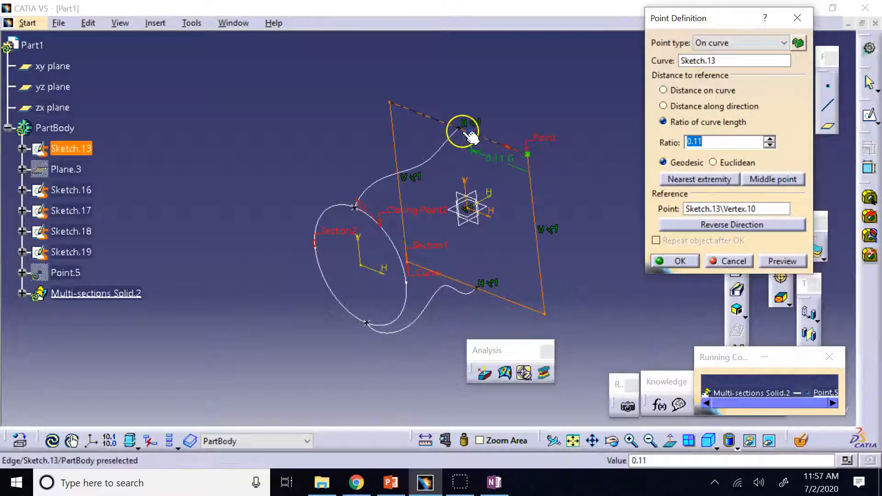
pyautogui.click(460, 129)
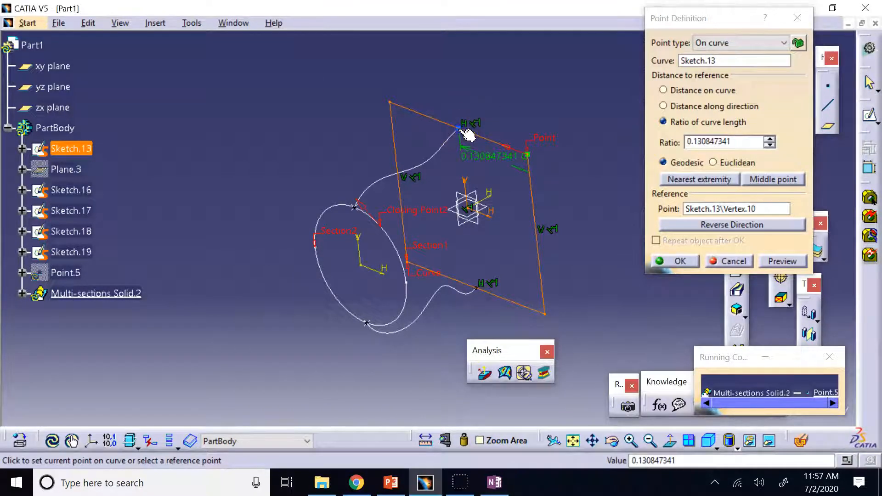
pyautogui.click(680, 262)
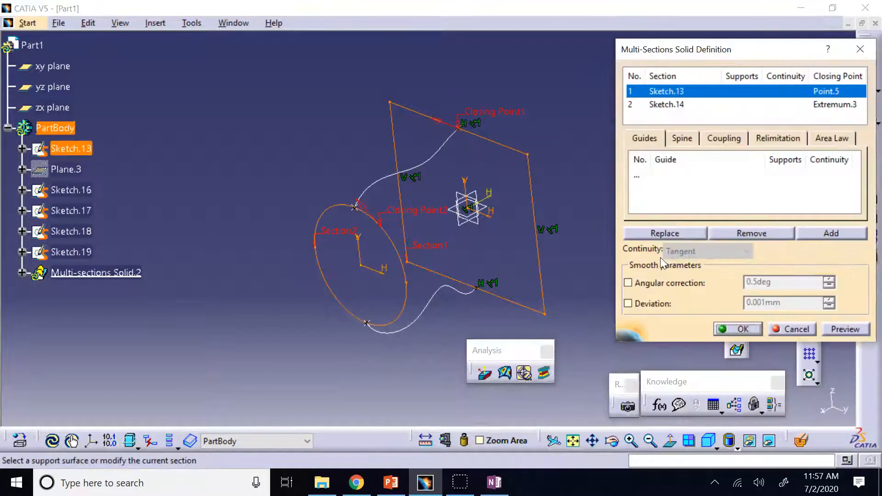
# Step: Replace the closing point of the circle section Sketch.14 with a new point at the upper spline's end on the circle
pyautogui.rightClick(430, 212)
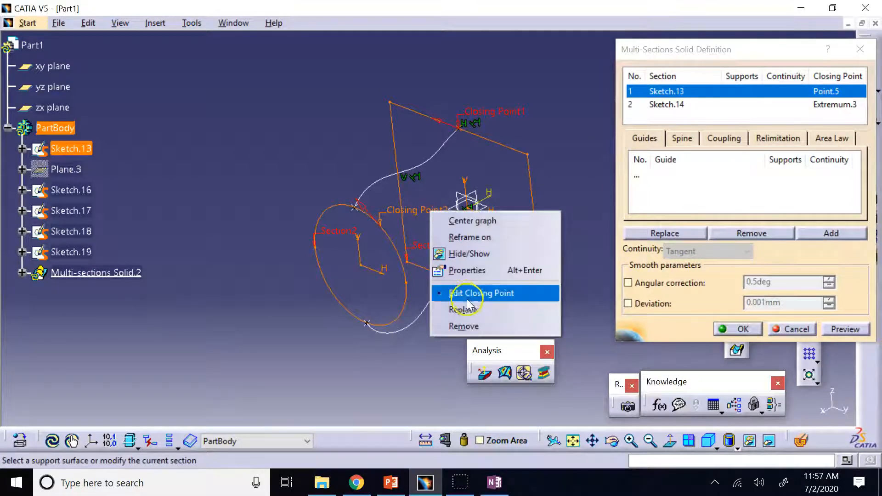
pyautogui.click(464, 326)
pyautogui.rightClick(666, 105)
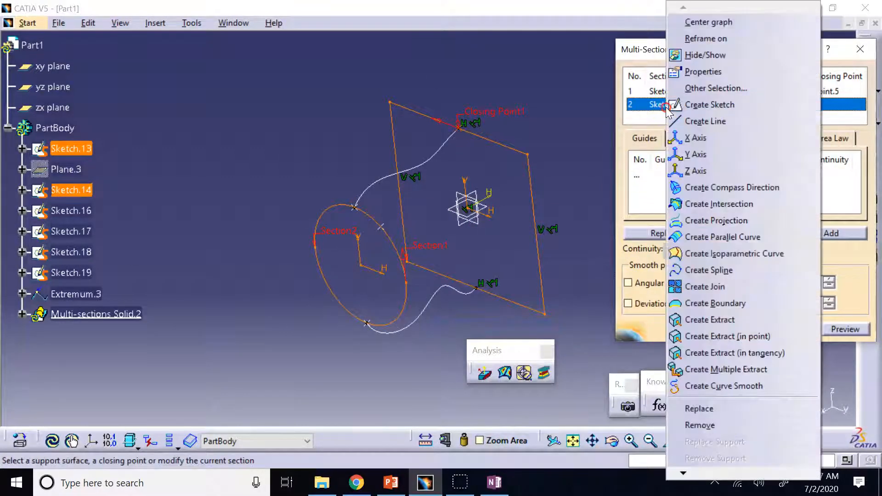
pyautogui.moveTo(683, 472)
pyautogui.click(708, 440)
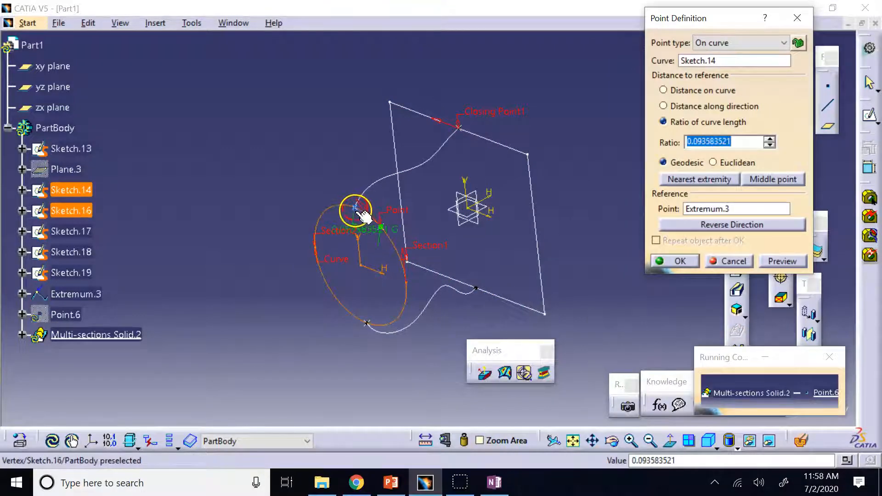
pyautogui.click(676, 260)
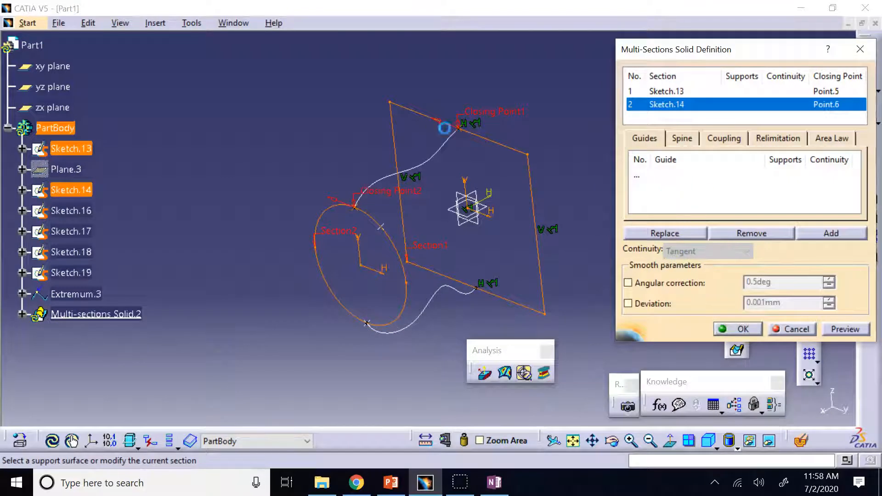
# Step: Add the splines Sketch.17 and Sketch.19 as guides, preview the multi-sections solid and create it
pyautogui.click(642, 176)
pyautogui.click(429, 163)
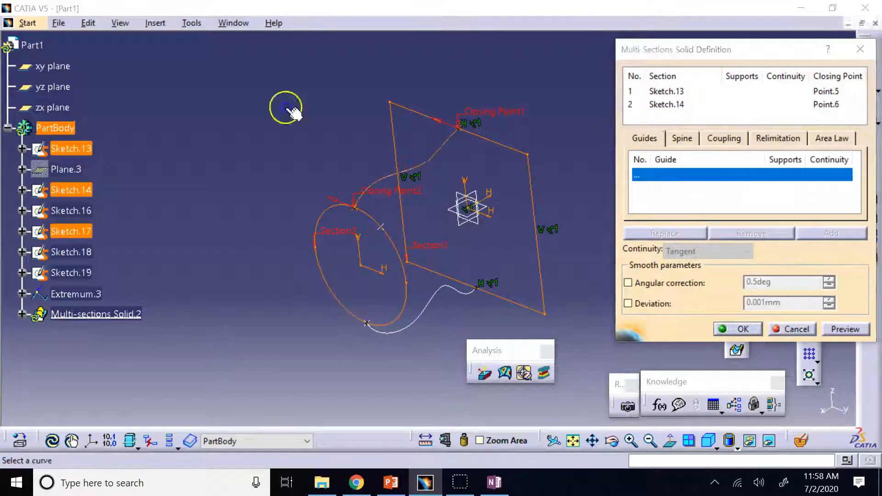
pyautogui.click(457, 289)
pyautogui.click(313, 197)
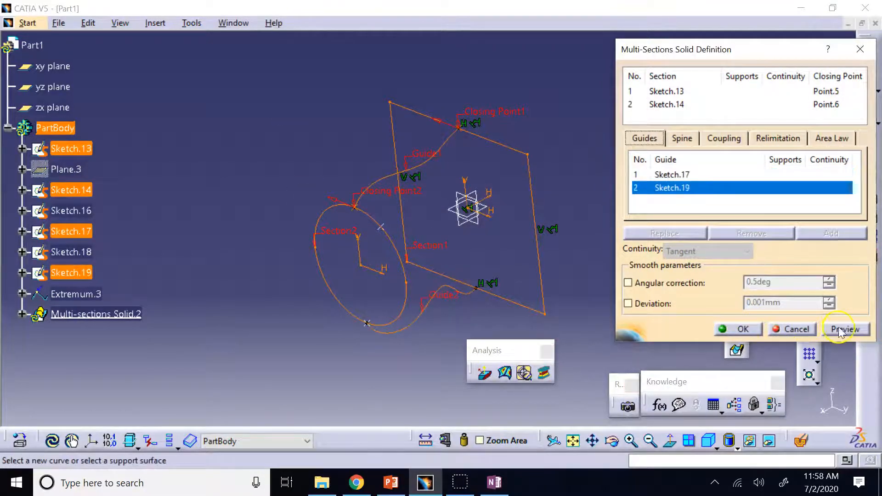
pyautogui.click(839, 331)
pyautogui.click(740, 330)
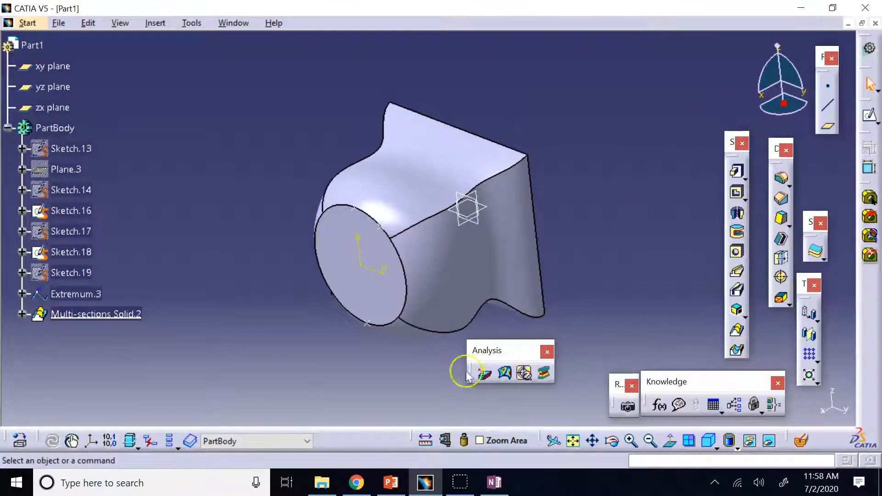
pyautogui.click(593, 440)
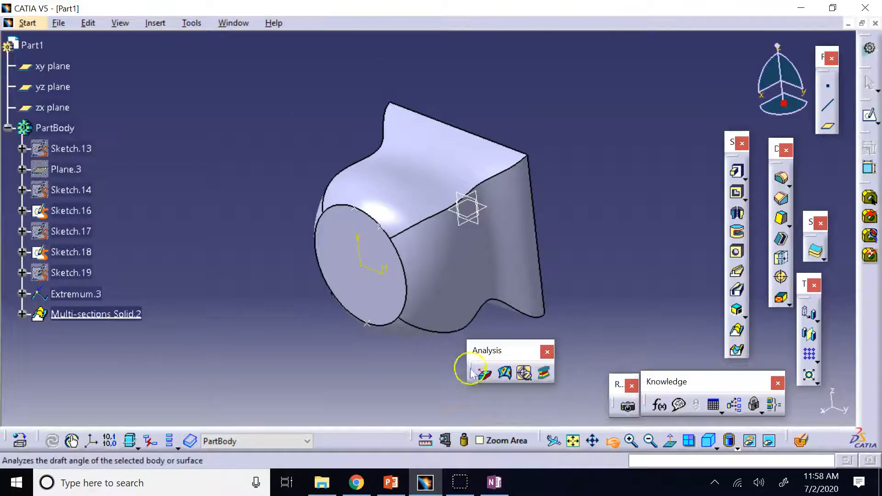
pyautogui.moveTo(447, 350)
pyautogui.mouseDown(button='middle')
pyautogui.moveTo(416, 301)
pyautogui.moveTo(330, 264)
pyautogui.moveTo(306, 311)
pyautogui.moveTo(343, 264)
pyautogui.moveTo(510, 213)
pyautogui.moveTo(673, 311)
pyautogui.moveTo(710, 299)
pyautogui.moveTo(423, 205)
pyautogui.moveTo(392, 252)
pyautogui.moveTo(415, 348)
pyautogui.moveTo(382, 267)
pyautogui.moveTo(528, 179)
pyautogui.moveTo(515, 154)
pyautogui.moveTo(433, 301)
pyautogui.moveTo(470, 384)
pyautogui.moveTo(457, 372)
pyautogui.mouseUp(button='middle')
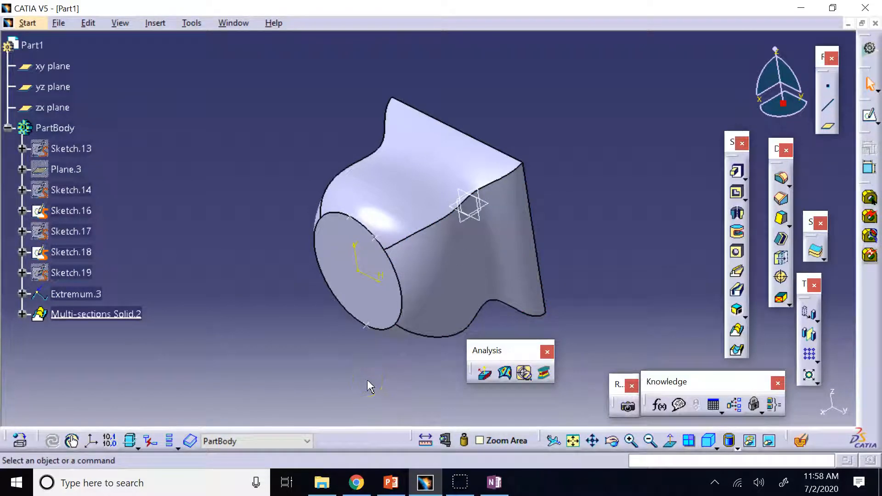
# Step: Switch to OneNote and add a new notebook section for another hand-drawn explanation
pyautogui.click(386, 487)
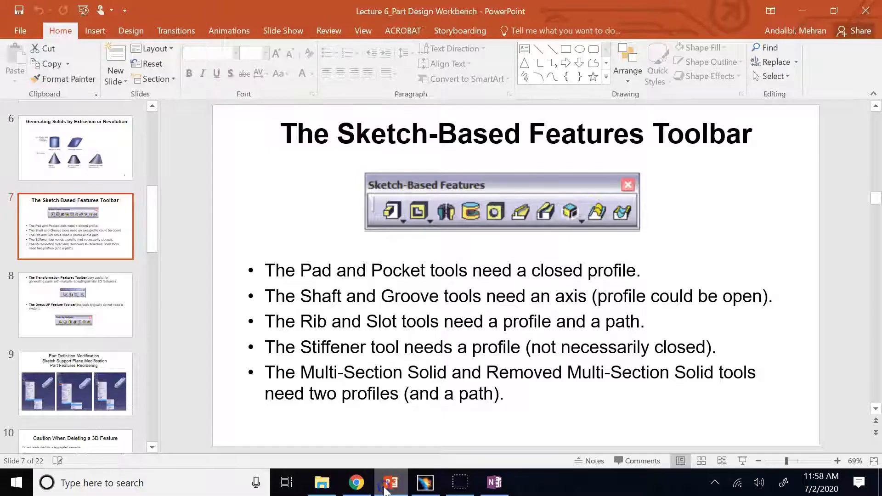
pyautogui.click(495, 483)
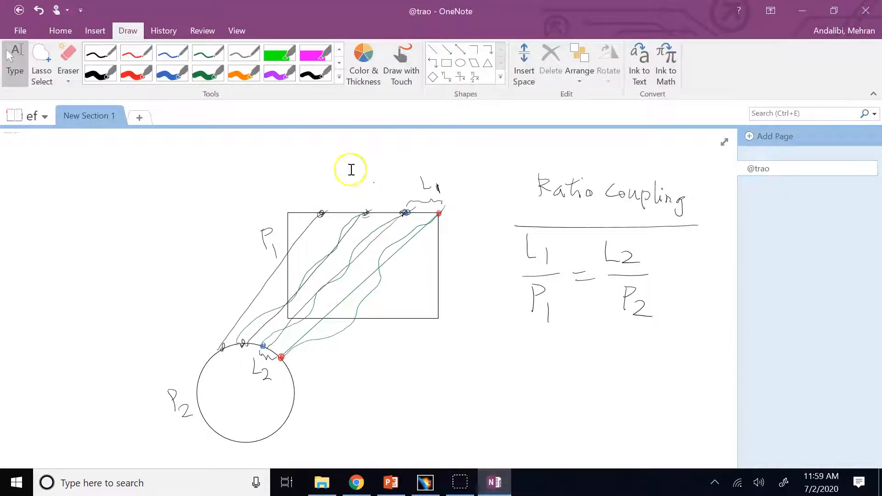
pyautogui.click(140, 117)
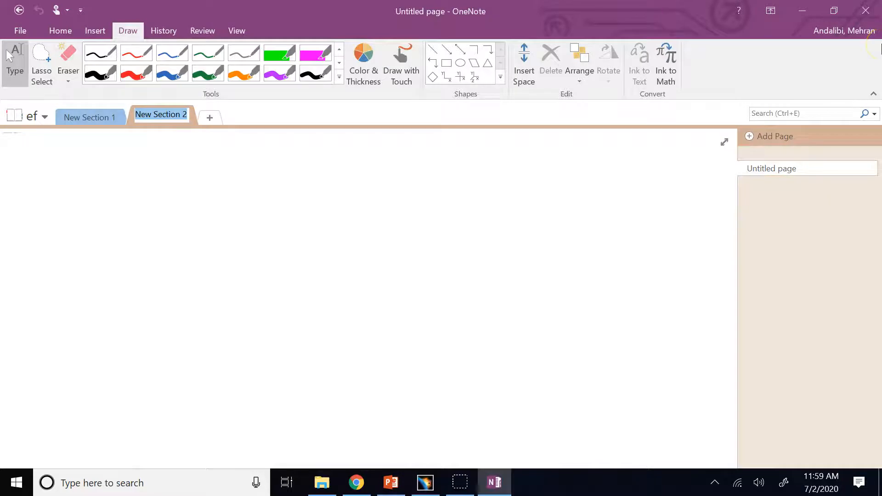
# Step: Draw four ellipses in black pen, stacked along a slanted path, and connect their sides with two long curves
pyautogui.click(101, 74)
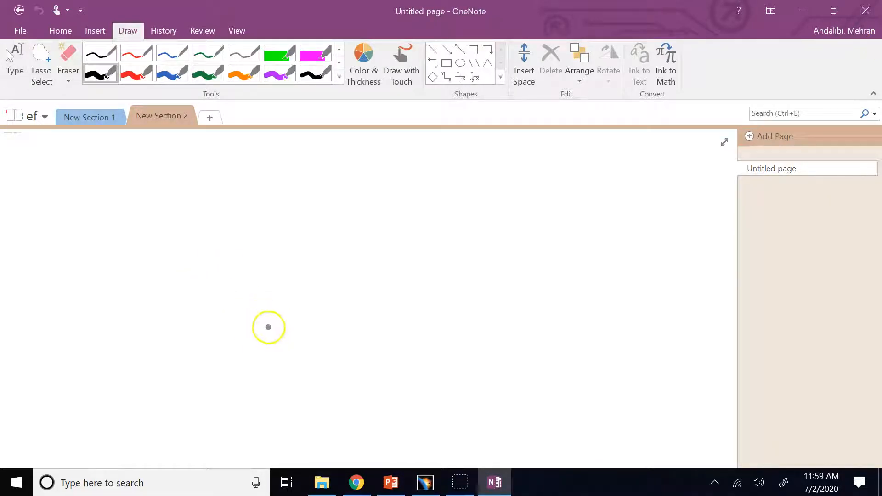
pyautogui.moveTo(281, 334)
pyautogui.mouseDown()
pyautogui.moveTo(233, 327)
pyautogui.moveTo(296, 283)
pyautogui.moveTo(283, 330)
pyautogui.mouseUp()
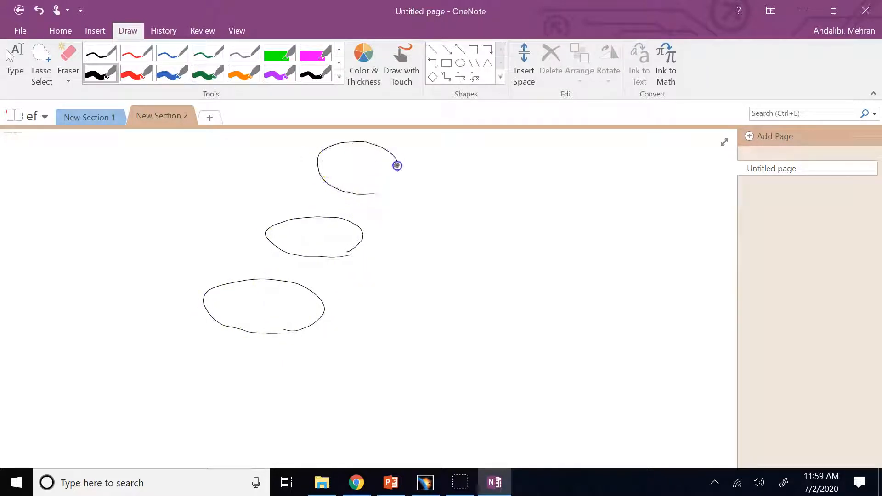
pyautogui.moveTo(397, 166); pyautogui.dragTo(382, 184)
pyautogui.moveTo(232, 425)
pyautogui.mouseDown()
pyautogui.moveTo(205, 425)
pyautogui.moveTo(278, 369)
pyautogui.moveTo(225, 431)
pyautogui.mouseUp()
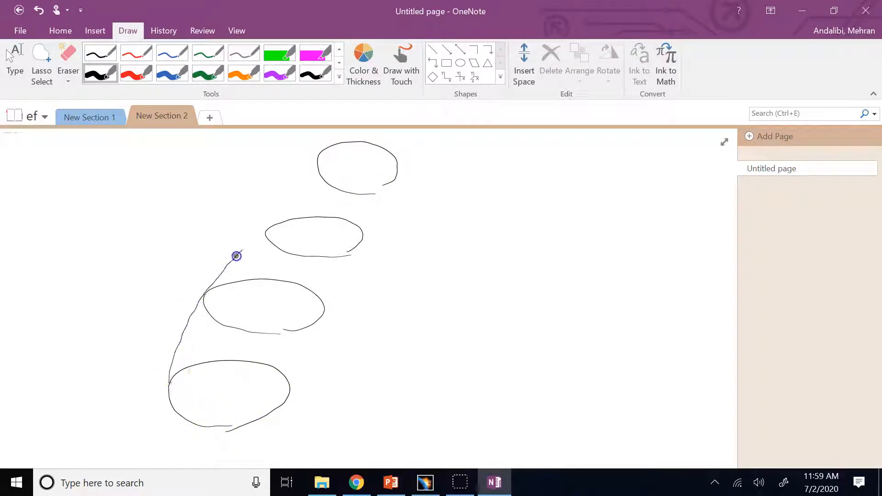
pyautogui.moveTo(237, 255); pyautogui.dragTo(327, 158)
pyautogui.moveTo(288, 381)
pyautogui.mouseDown()
pyautogui.moveTo(396, 167)
pyautogui.moveTo(372, 193)
pyautogui.mouseUp()
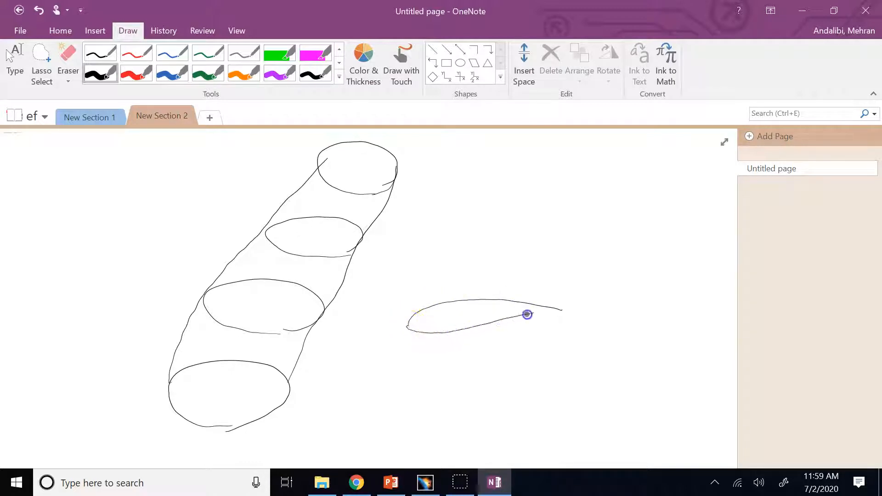
# Step: Draw a large airfoil outline with a smaller one above it, and connect their leading and trailing ends with two lines
pyautogui.moveTo(527, 314); pyautogui.dragTo(562, 309)
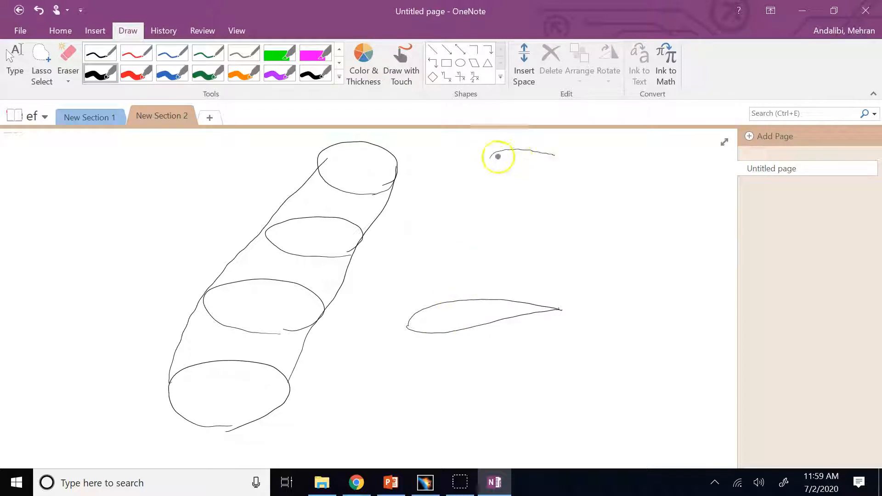
pyautogui.moveTo(491, 156); pyautogui.dragTo(511, 158)
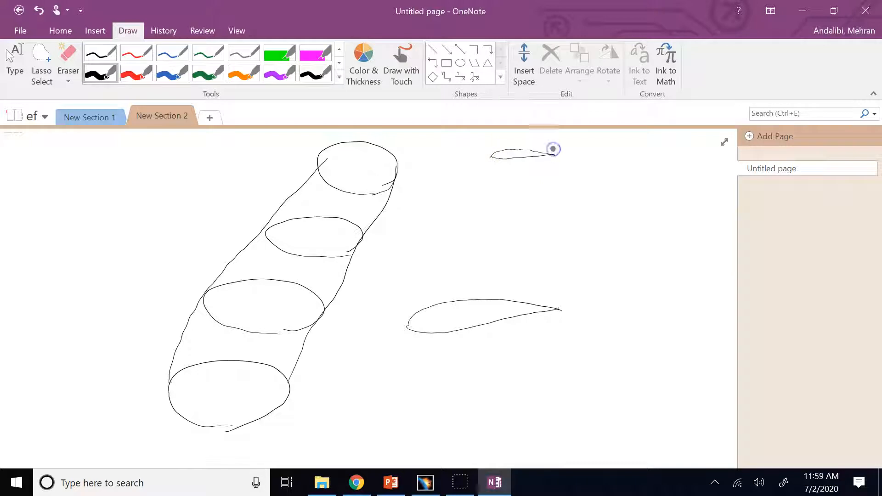
pyautogui.moveTo(408, 325); pyautogui.dragTo(451, 235)
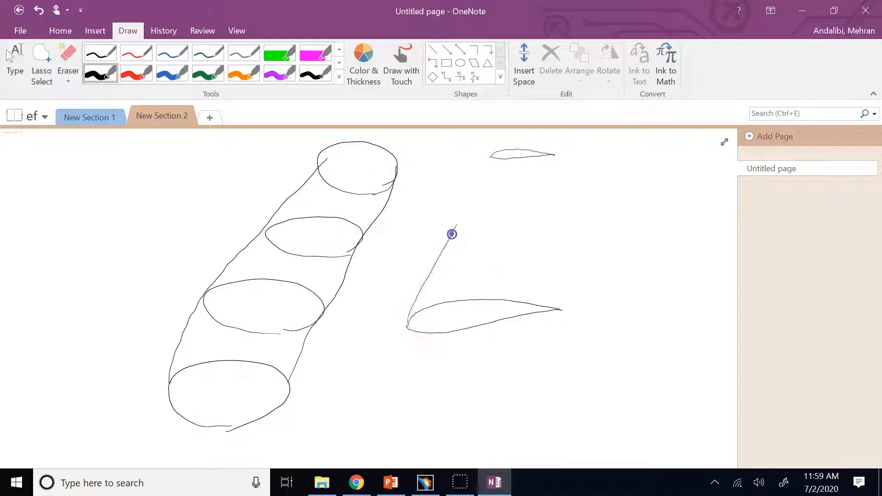
pyautogui.moveTo(486, 163); pyautogui.dragTo(488, 155)
pyautogui.moveTo(556, 309); pyautogui.dragTo(555, 294)
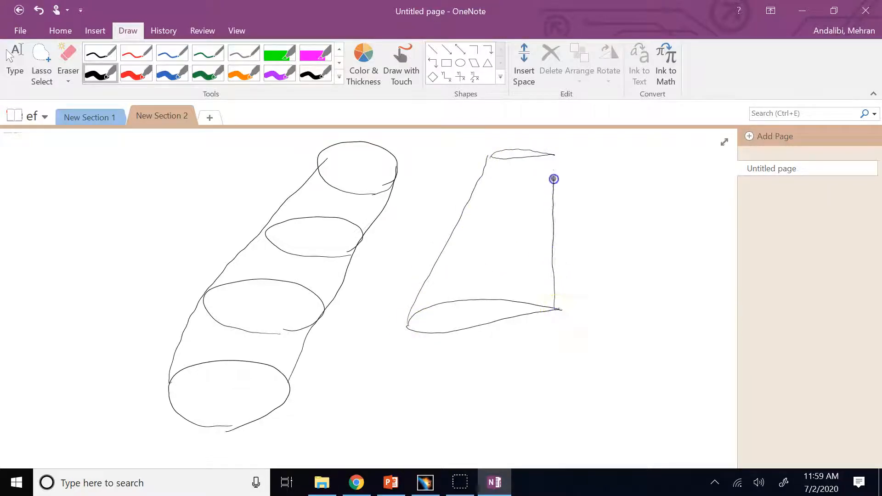
pyautogui.moveTo(553, 178); pyautogui.dragTo(555, 156)
pyautogui.moveTo(116, 263); pyautogui.dragTo(91, 214)
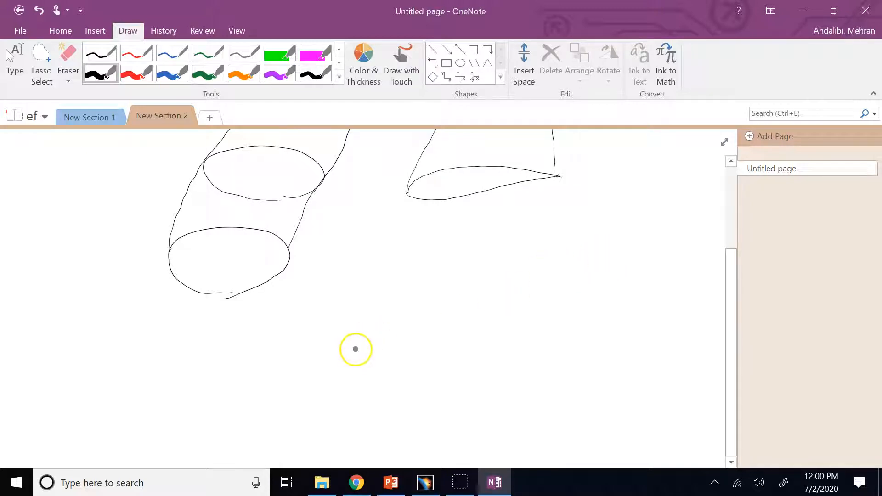
# Step: Draw a solid below the airfoil sketch that transitions from a thin rectangular end to a circular end, joined by long edges
pyautogui.moveTo(357, 346)
pyautogui.mouseDown()
pyautogui.moveTo(417, 343)
pyautogui.moveTo(356, 347)
pyautogui.mouseUp()
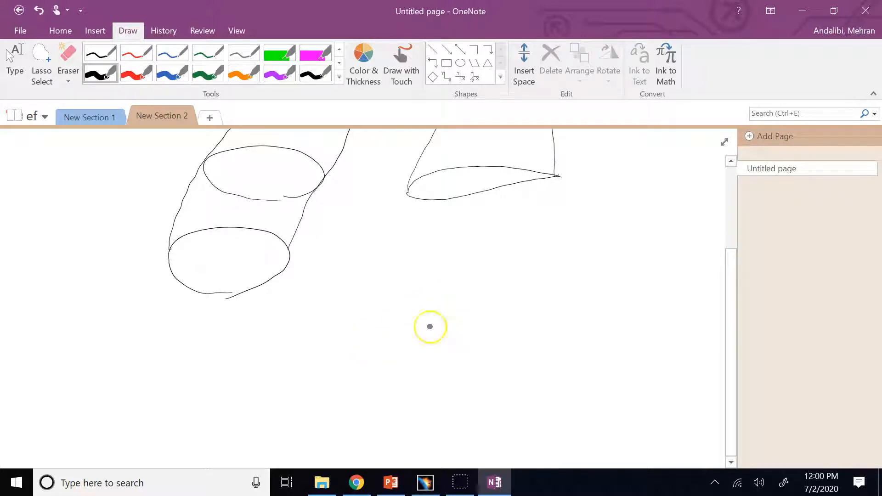
pyautogui.moveTo(405, 320)
pyautogui.mouseDown()
pyautogui.moveTo(431, 345)
pyautogui.moveTo(404, 325)
pyautogui.moveTo(407, 316)
pyautogui.moveTo(457, 302)
pyautogui.mouseUp()
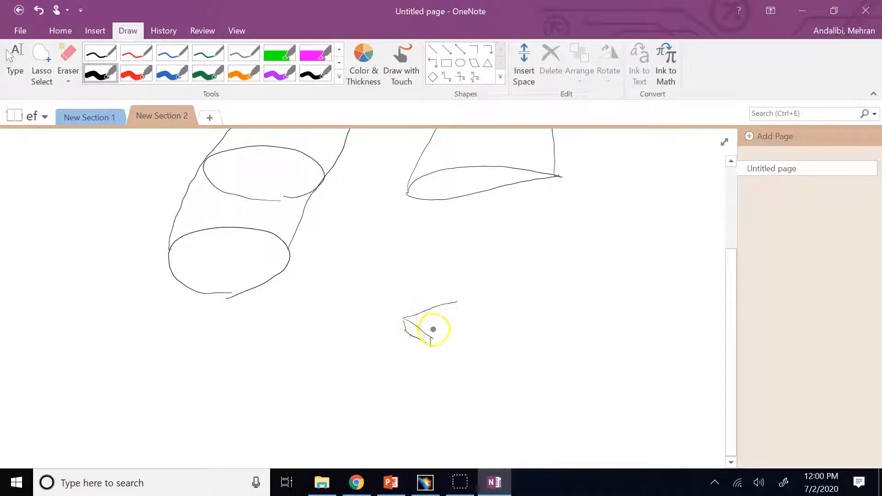
pyautogui.moveTo(430, 336); pyautogui.dragTo(474, 321)
pyautogui.moveTo(433, 344); pyautogui.dragTo(470, 338)
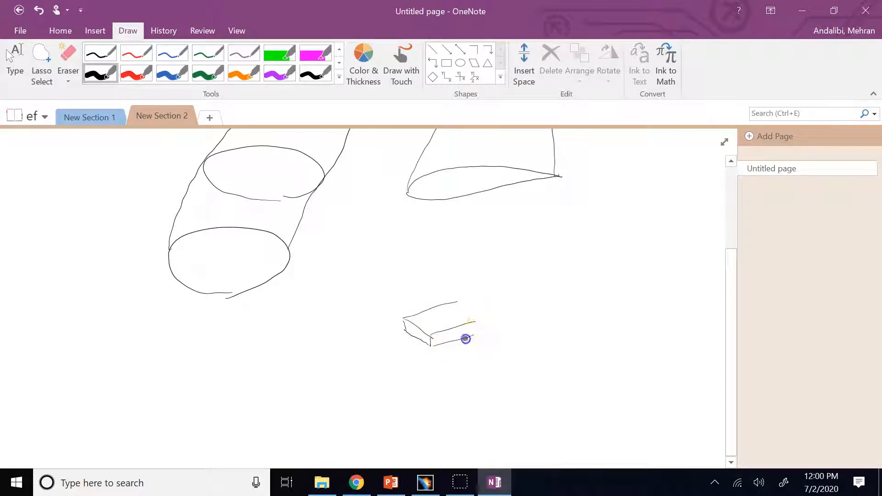
pyautogui.moveTo(466, 338); pyautogui.dragTo(478, 334)
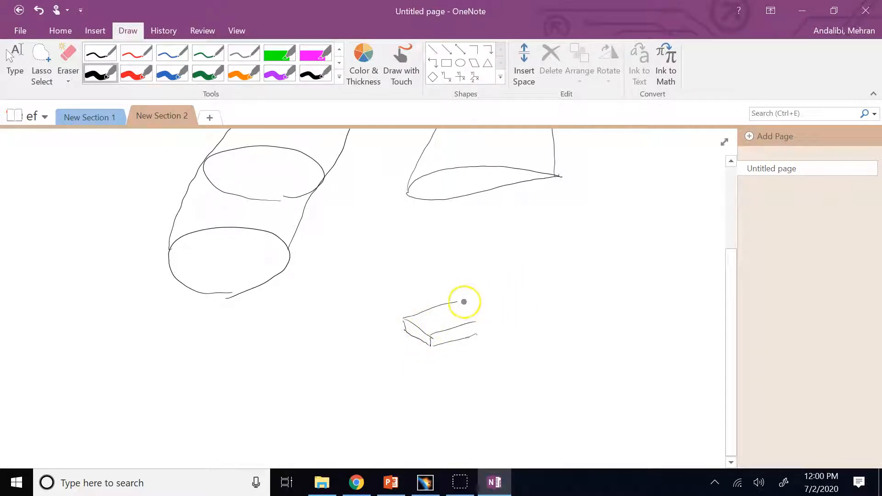
pyautogui.moveTo(459, 301); pyautogui.dragTo(503, 287)
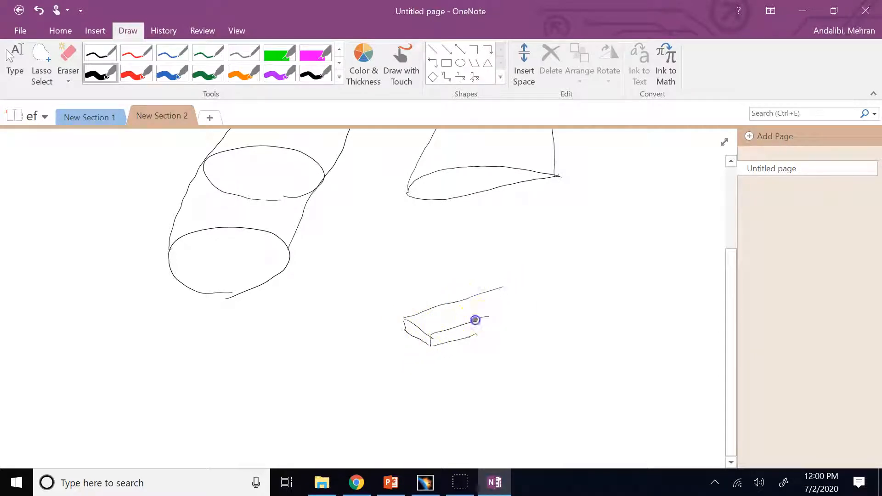
pyautogui.moveTo(475, 318)
pyautogui.mouseDown()
pyautogui.moveTo(505, 315)
pyautogui.moveTo(540, 326)
pyautogui.mouseUp()
pyautogui.moveTo(528, 276); pyautogui.dragTo(561, 279)
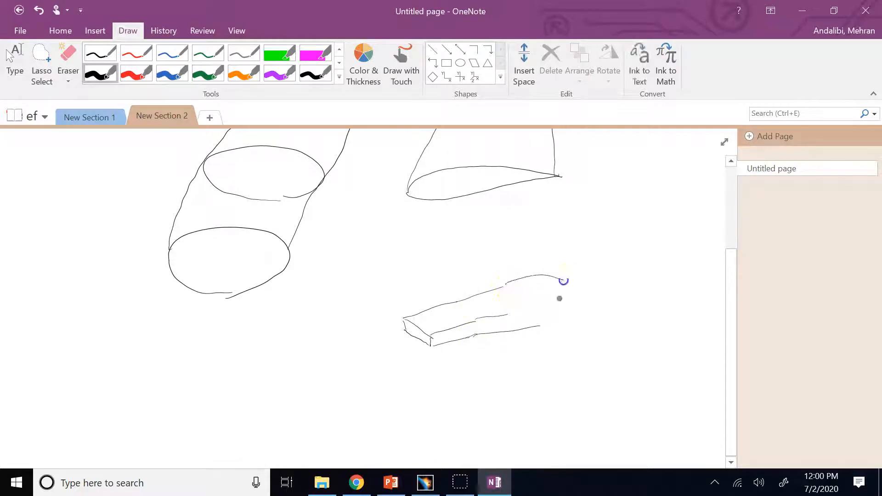
pyautogui.moveTo(558, 327); pyautogui.dragTo(528, 329)
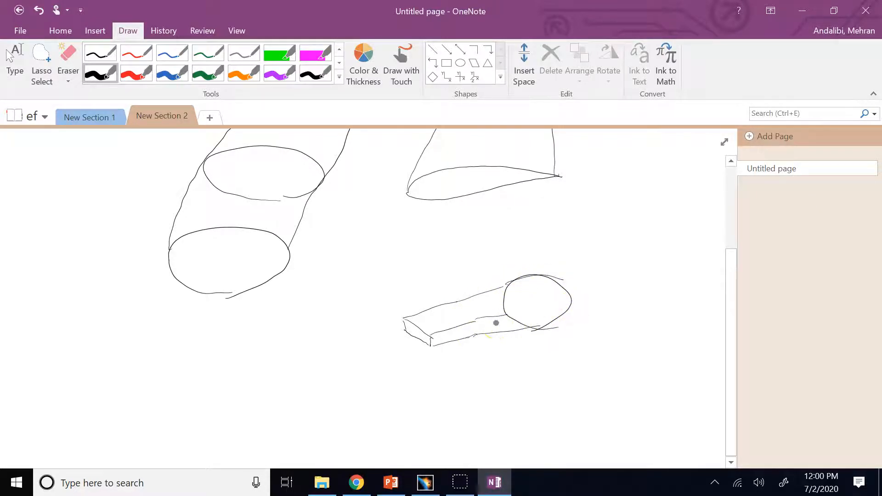
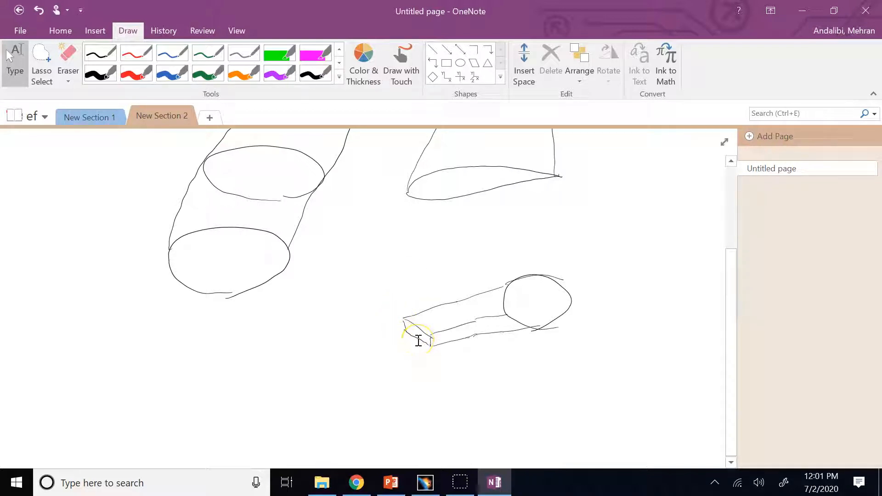
# Step: Switch to CATIA, close the floating Analysis toolbar and expand the tool group containing Solid Combine
pyautogui.click(425, 483)
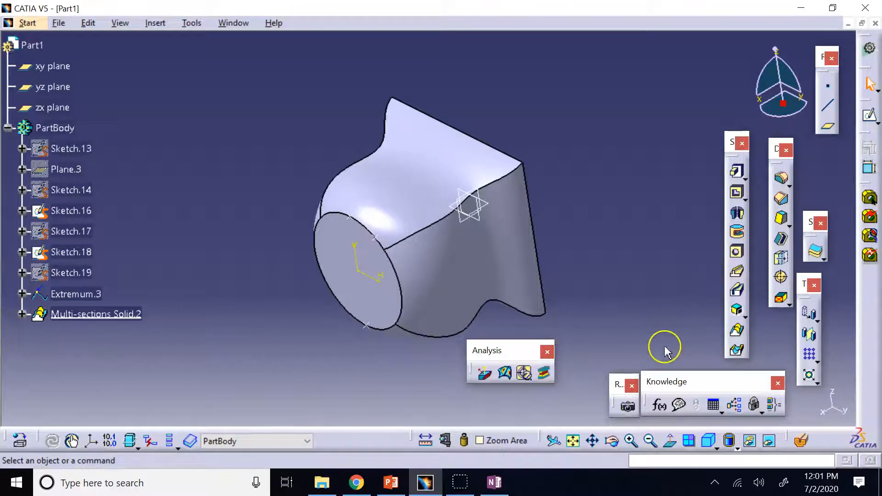
pyautogui.moveTo(516, 350); pyautogui.dragTo(787, 408)
pyautogui.click(819, 411)
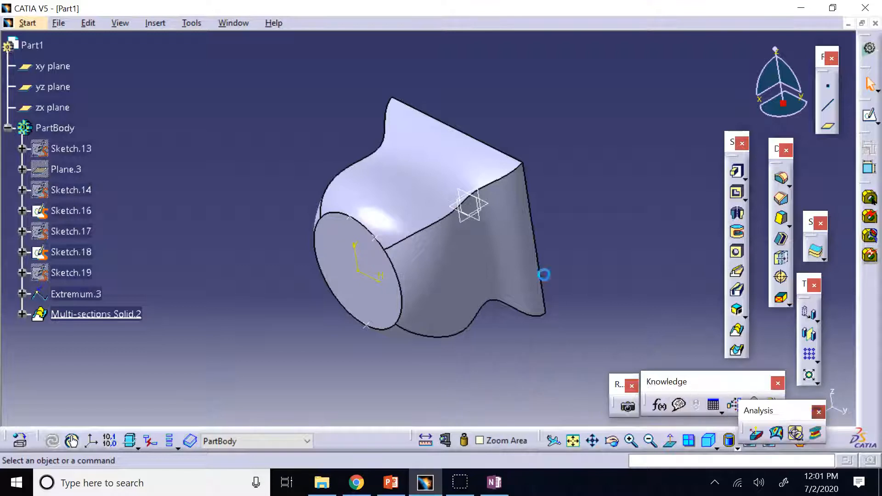
pyautogui.moveTo(618, 385); pyautogui.dragTo(612, 397)
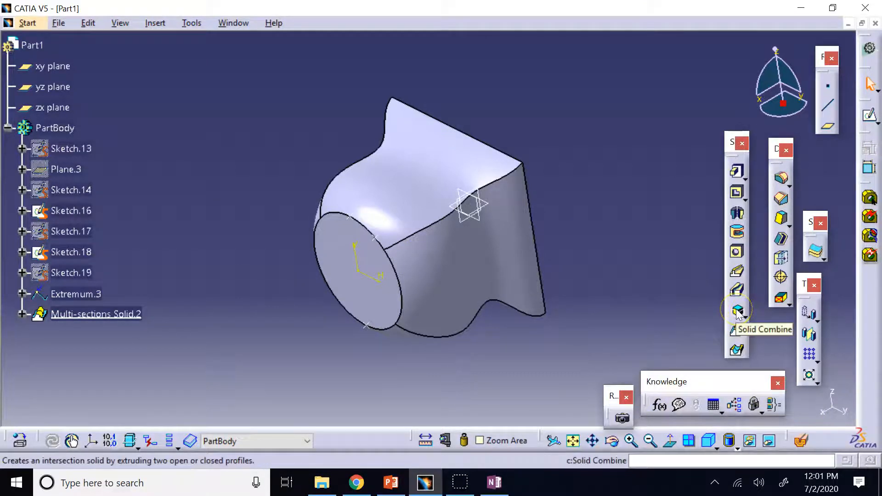
pyautogui.click(744, 318)
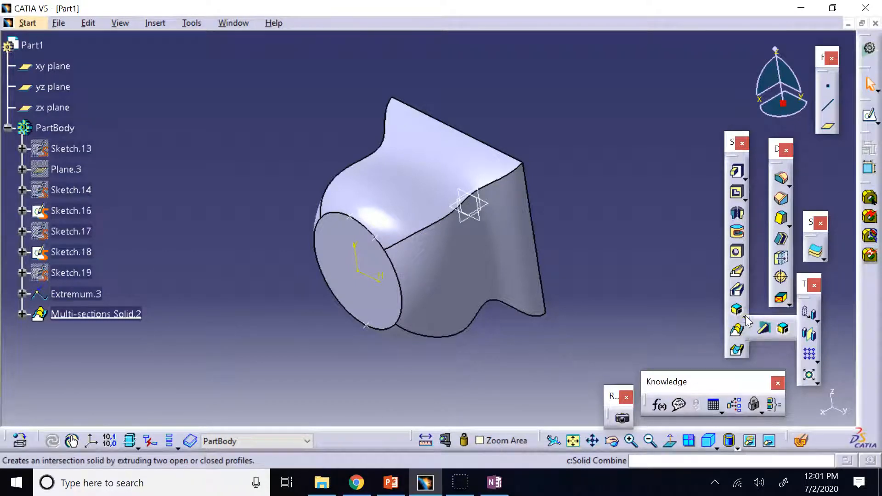
pyautogui.click(765, 338)
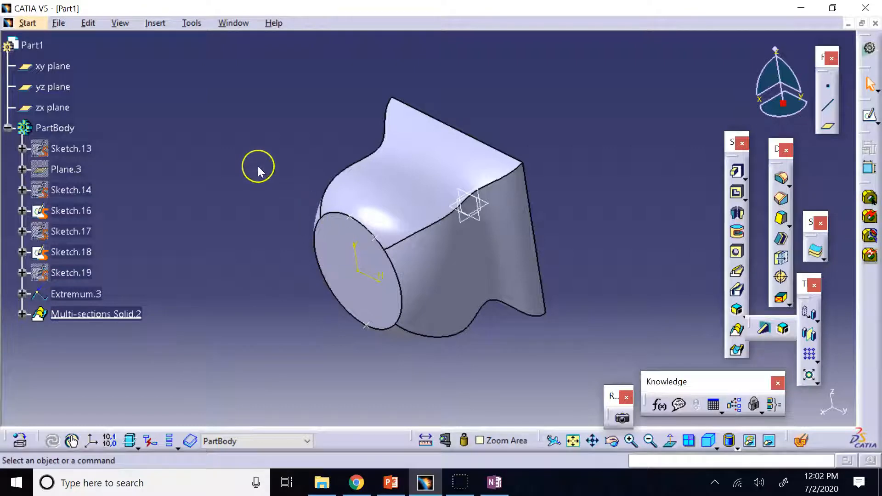
# Step: Delete everything in PartBody from Sketch.13 through Multi-sections Solid.2, including children and aggregated elements
pyautogui.click(80, 149)
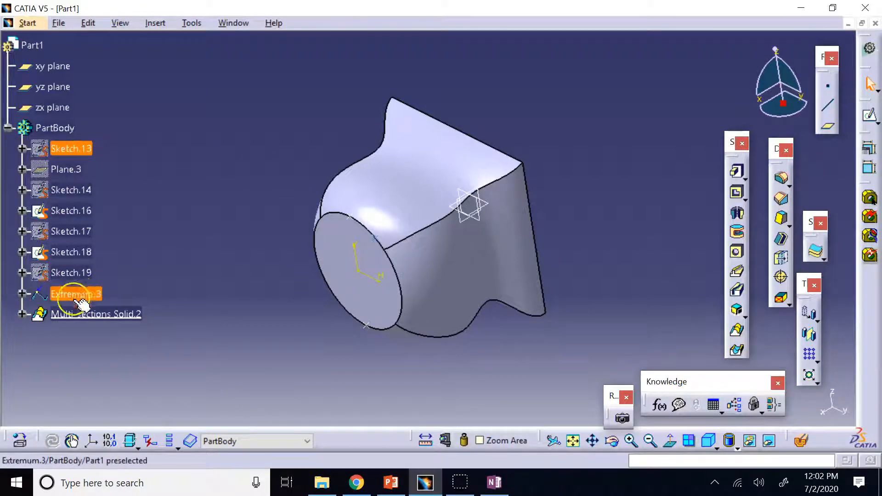
pyautogui.keyDown('shift'); pyautogui.click(78, 314); pyautogui.keyUp('shift')
pyautogui.rightClick(74, 315)
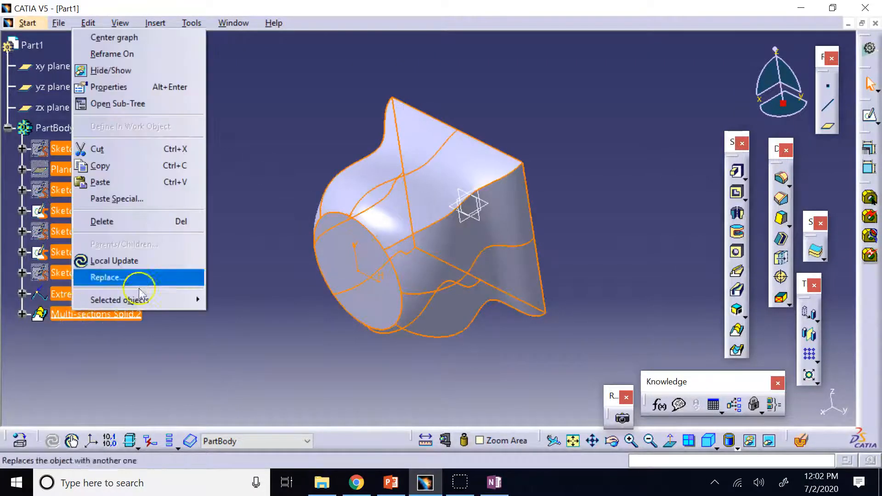
pyautogui.click(117, 222)
pyautogui.click(648, 277)
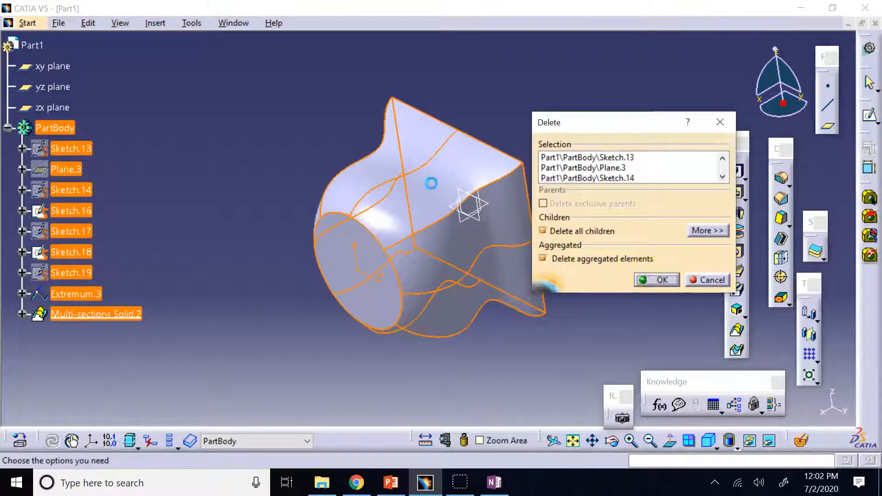
# Step: Sketch a closed L-shaped profile from the origin on the zx plane, about 694 mm wide and 716 mm high, and exit the sketch
pyautogui.click(464, 223)
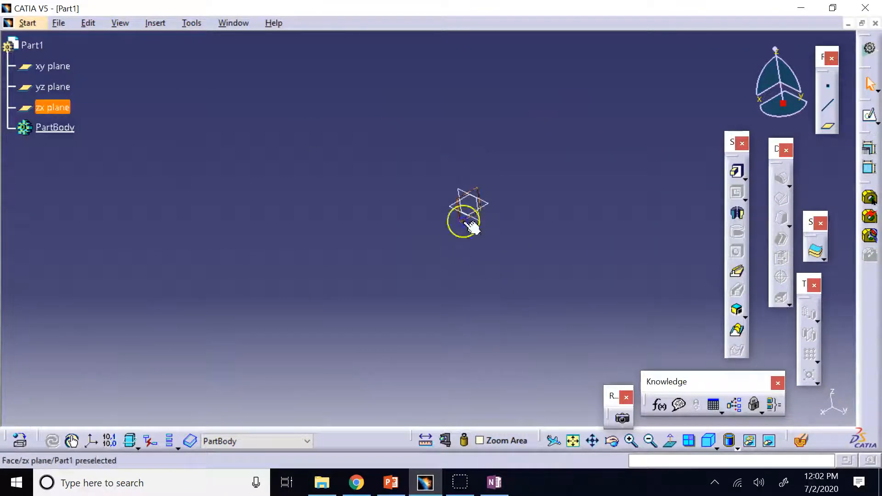
pyautogui.click(870, 115)
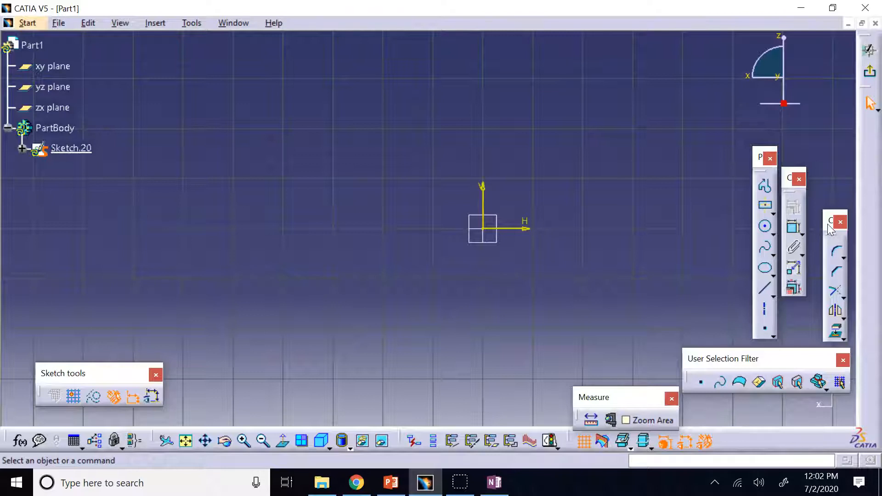
pyautogui.click(764, 189)
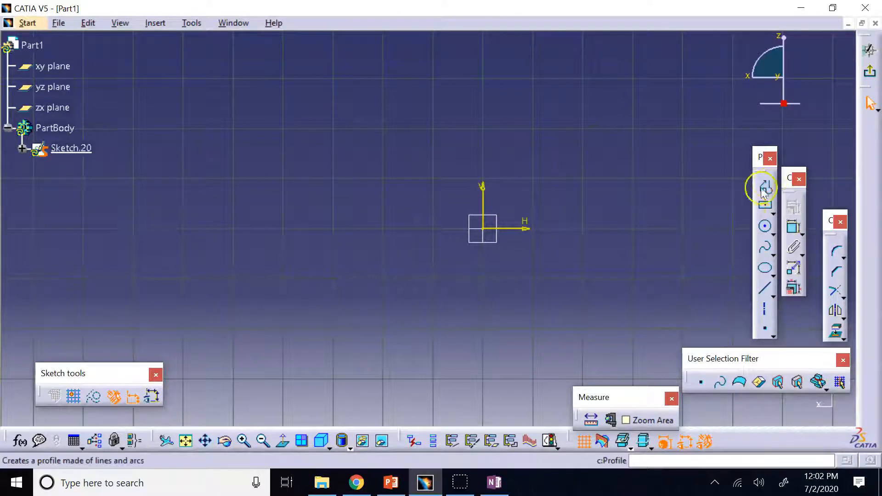
pyautogui.click(264, 444)
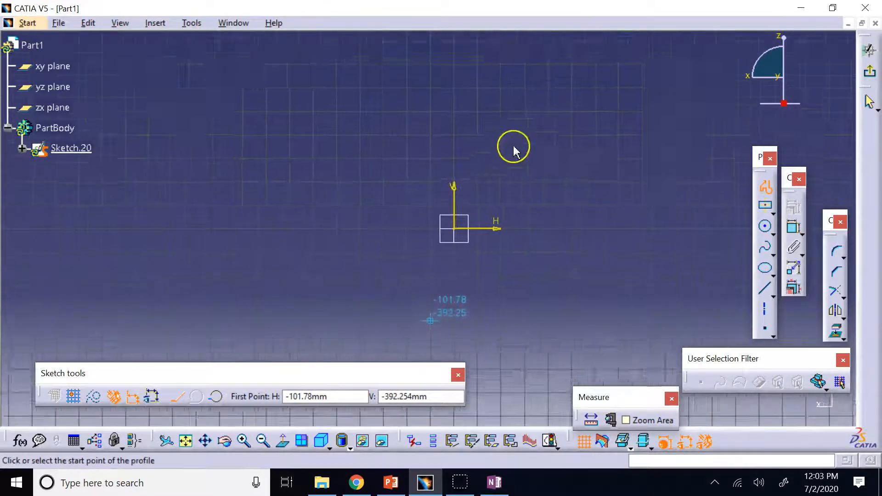
pyautogui.click(454, 228)
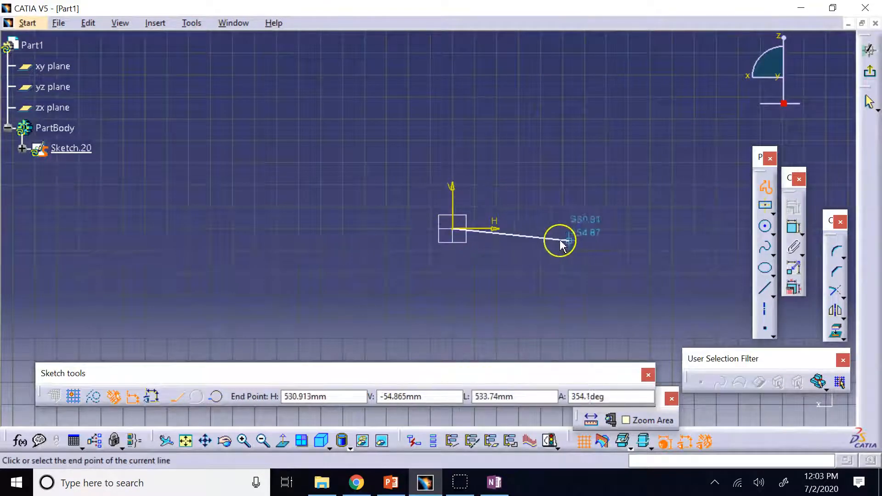
pyautogui.click(605, 228)
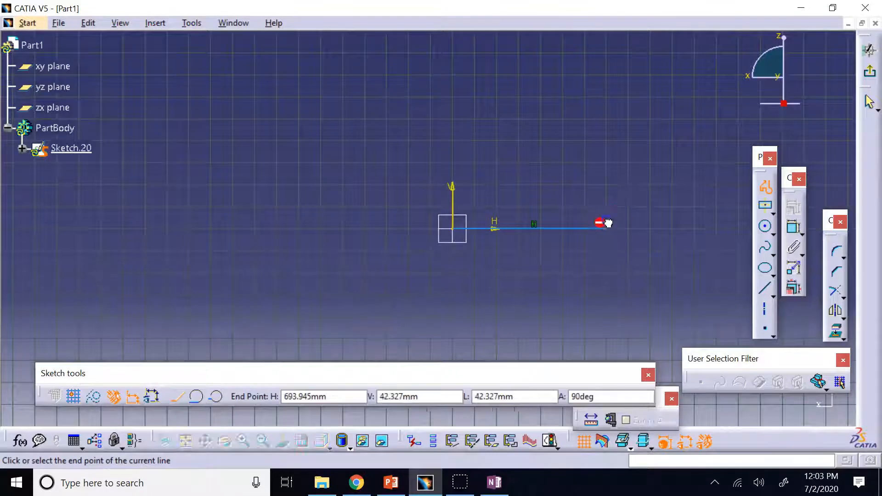
pyautogui.click(605, 71)
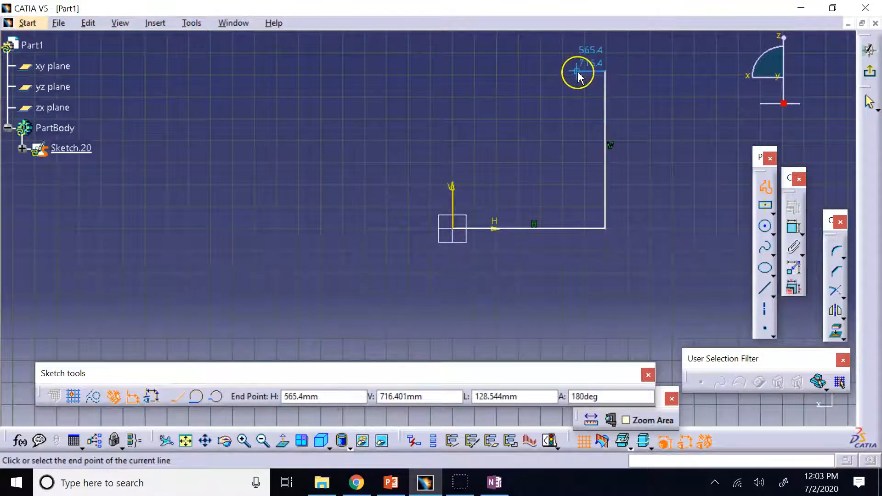
pyautogui.click(577, 71)
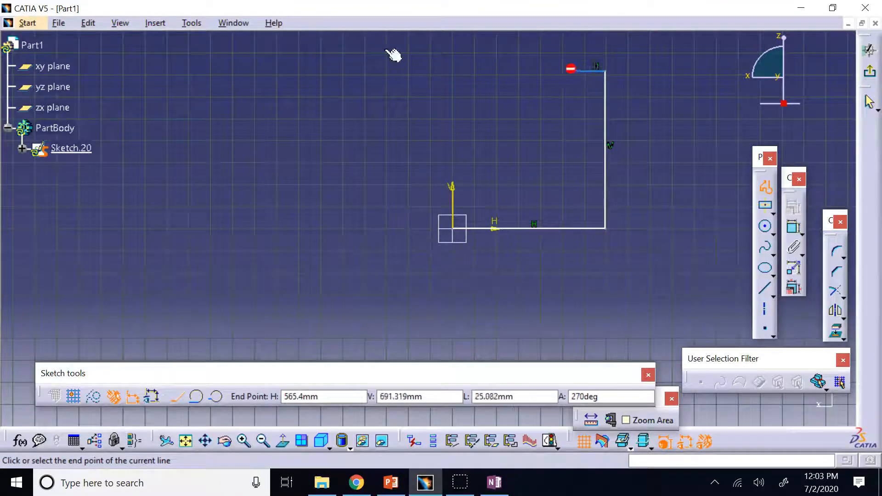
pyautogui.click(577, 205)
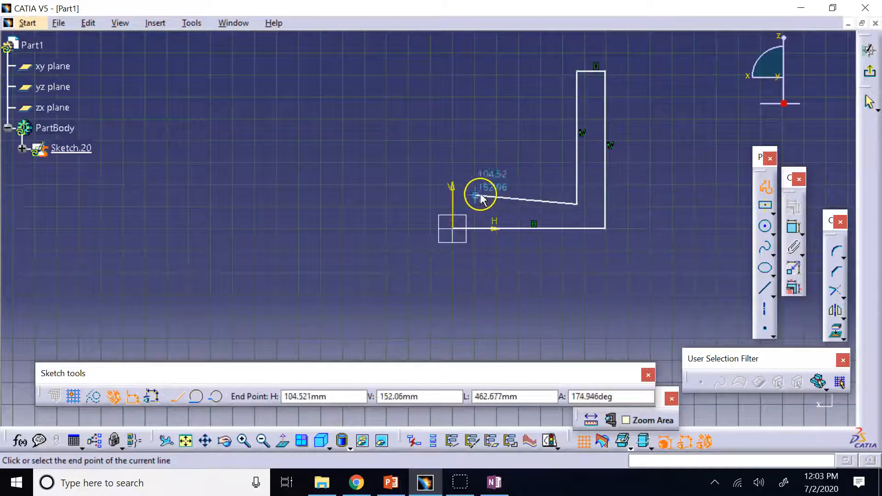
pyautogui.click(455, 207)
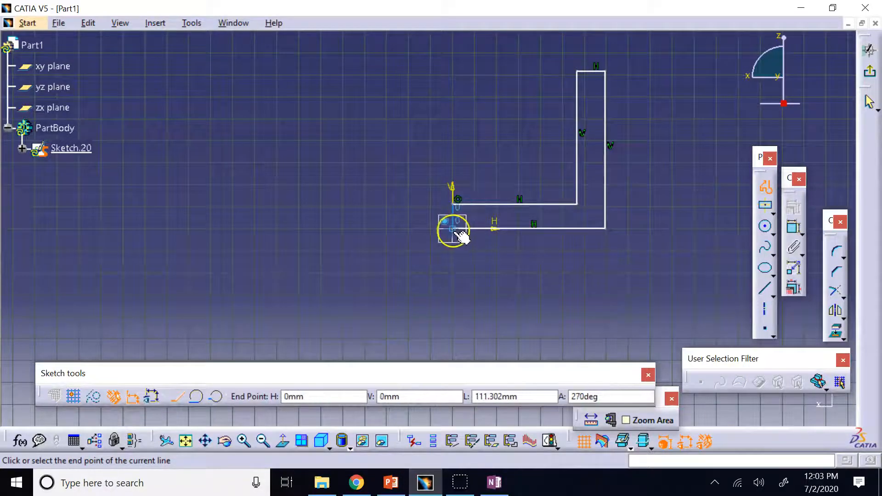
pyautogui.click(451, 228)
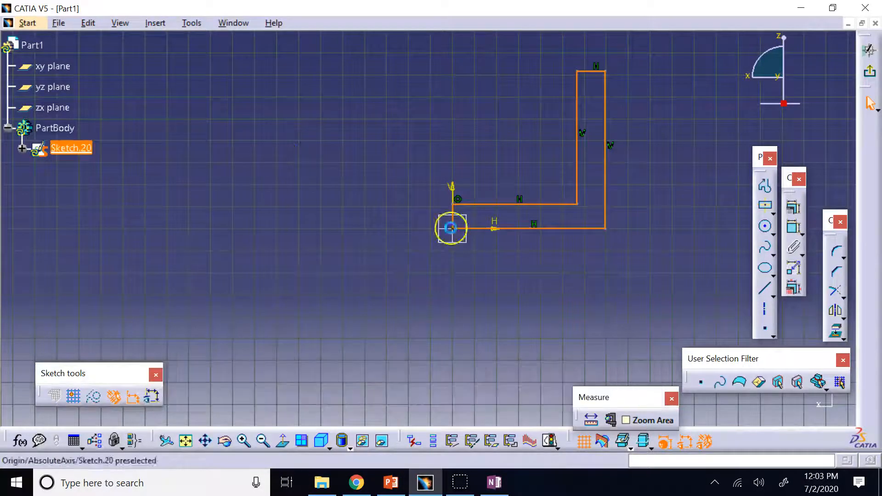
pyautogui.click(869, 73)
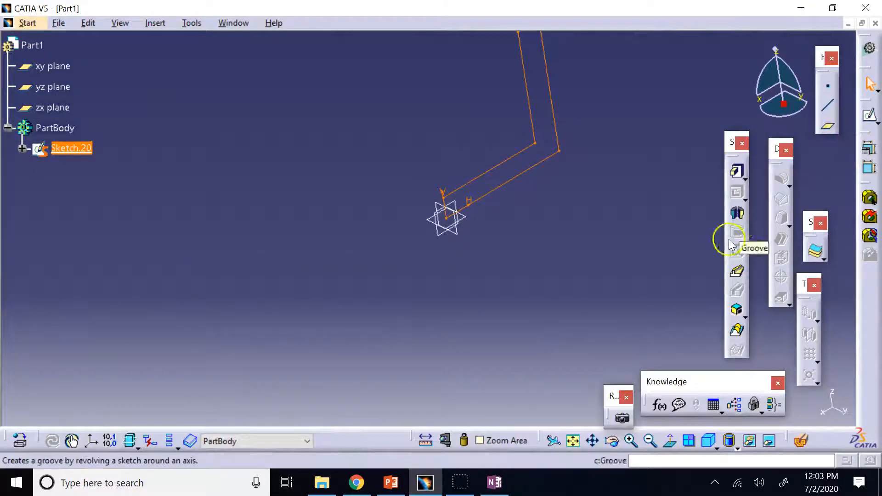
# Step: Pad the L-shaped profile into a solid bracket using a dimension limit
pyautogui.click(574, 442)
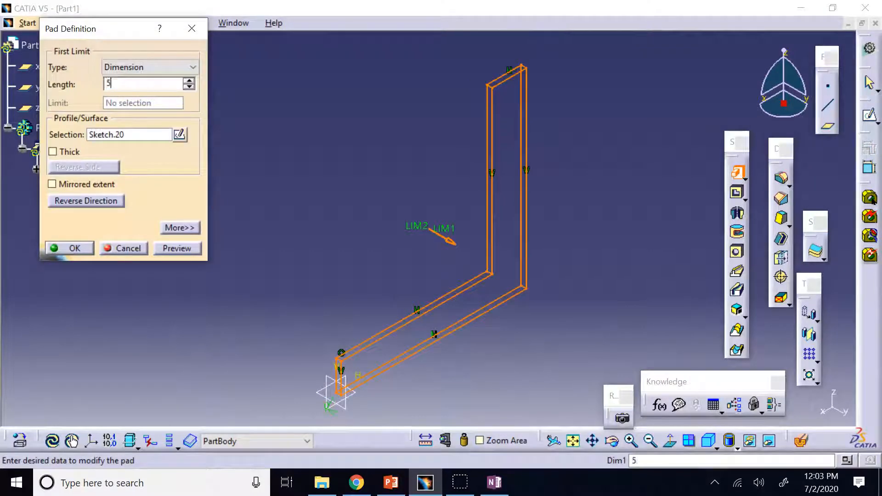
pyautogui.press('Return')
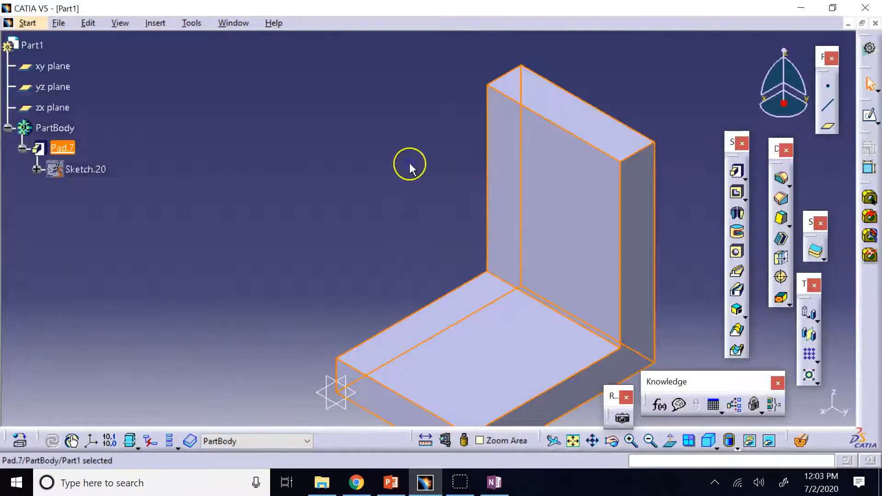
# Step: Set the L-shaped bracket pad's length to 1000 mm
pyautogui.click(573, 441)
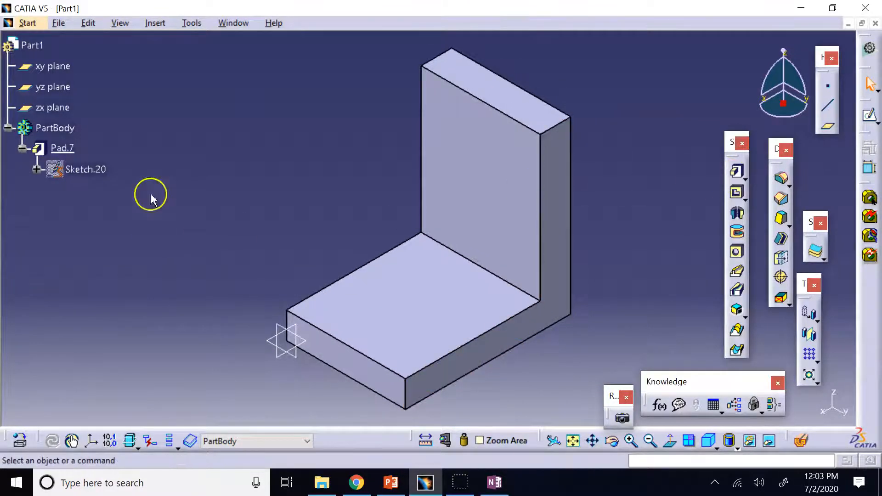
pyautogui.click(63, 148)
pyautogui.doubleClick(64, 149)
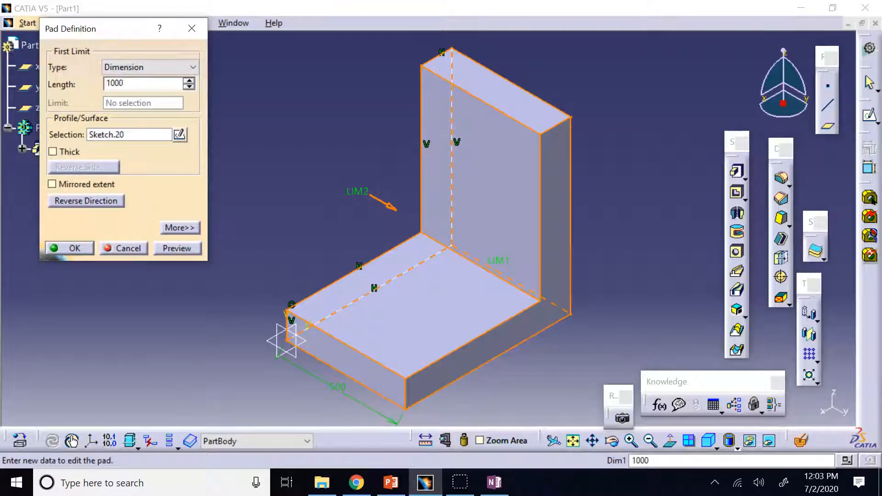
pyautogui.press('Return')
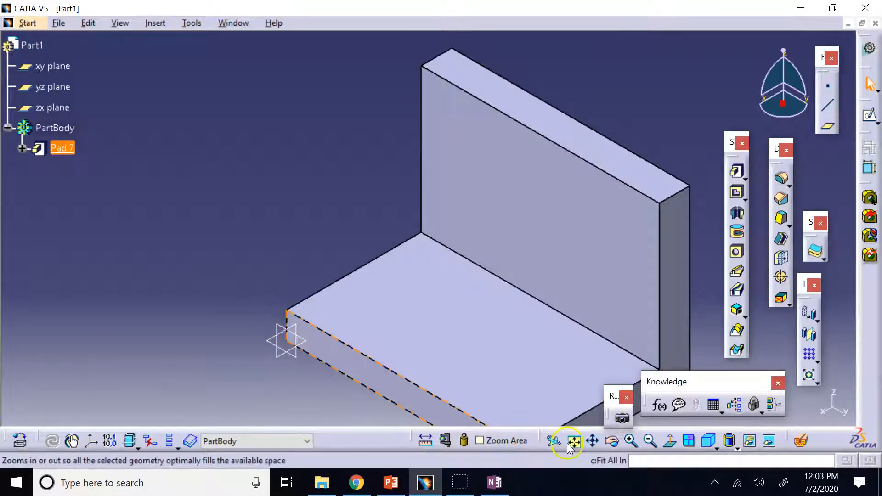
pyautogui.click(572, 441)
pyautogui.click(227, 192)
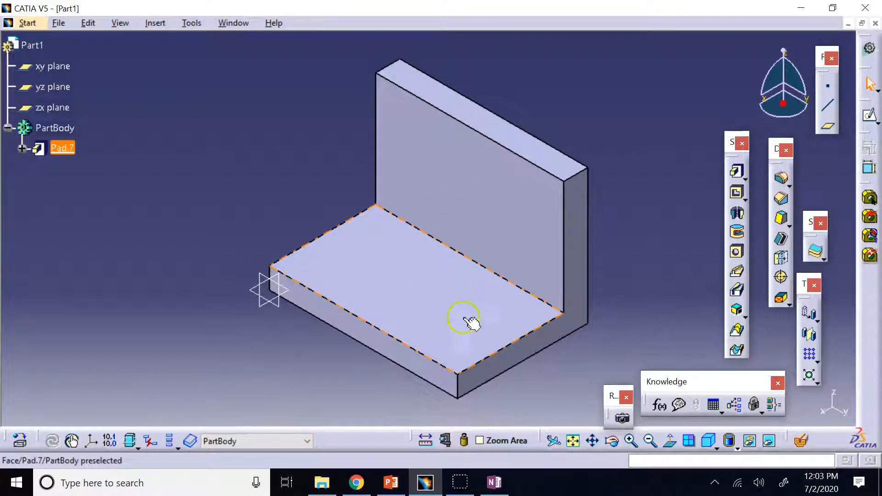
# Step: Set the L-shaped bracket pad's length to 400 mm and turn on its mirrored extent
pyautogui.click(611, 440)
pyautogui.moveTo(437, 334); pyautogui.dragTo(464, 311)
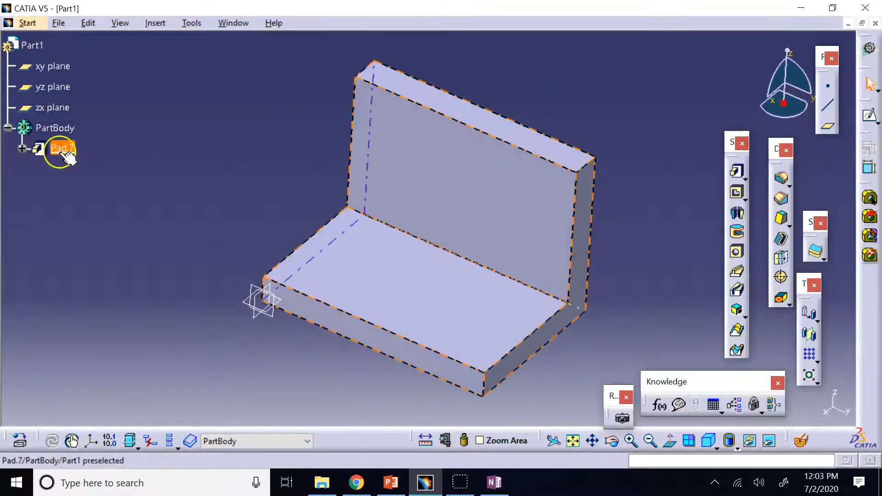
pyautogui.doubleClick(63, 150)
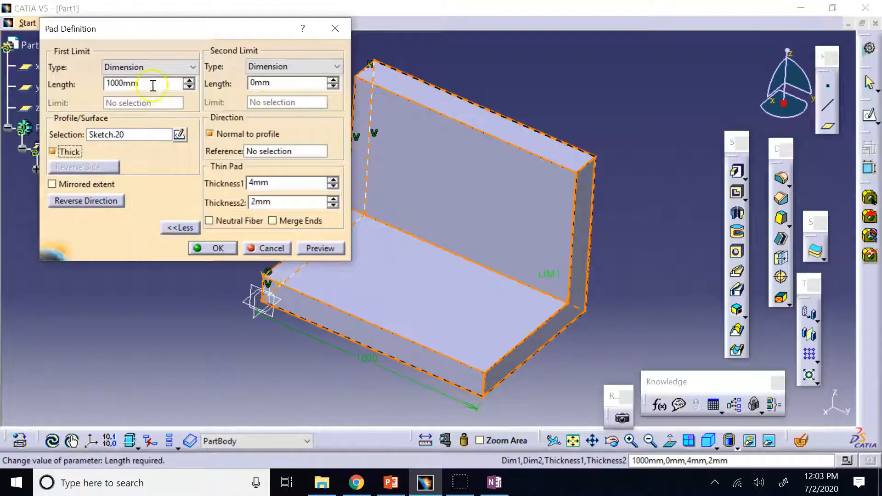
pyautogui.write('400')
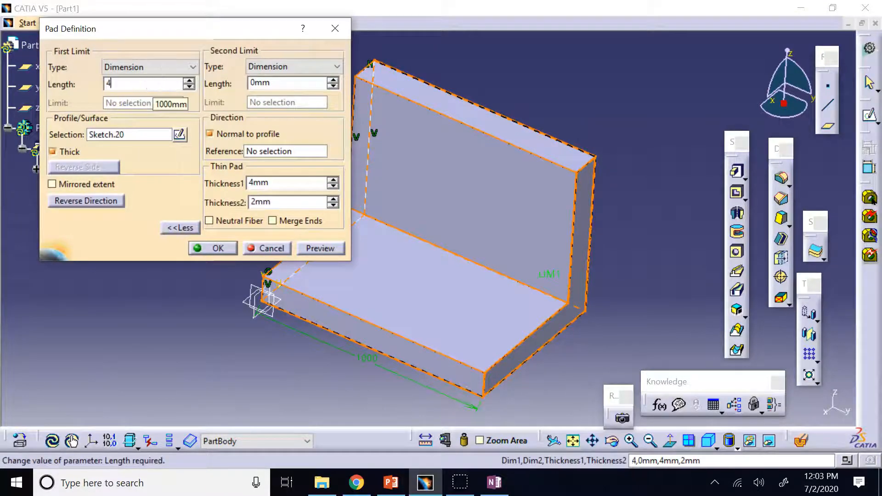
pyautogui.click(80, 189)
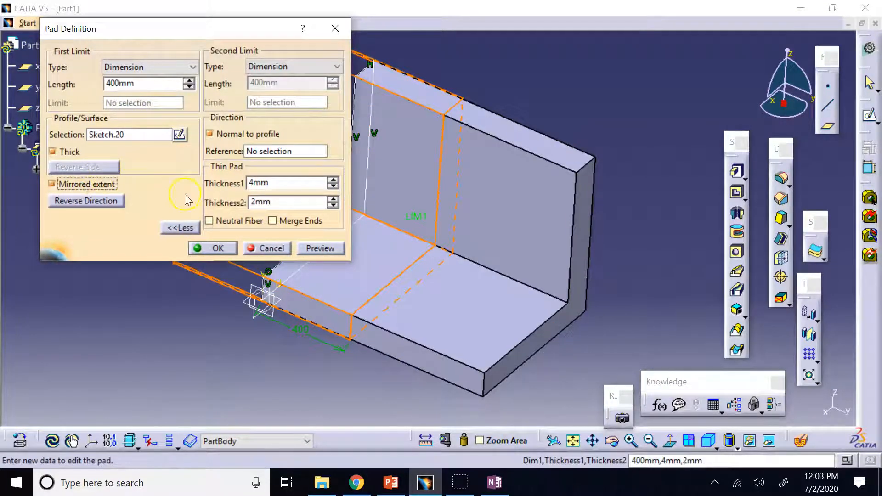
pyautogui.click(216, 248)
pyautogui.click(502, 105)
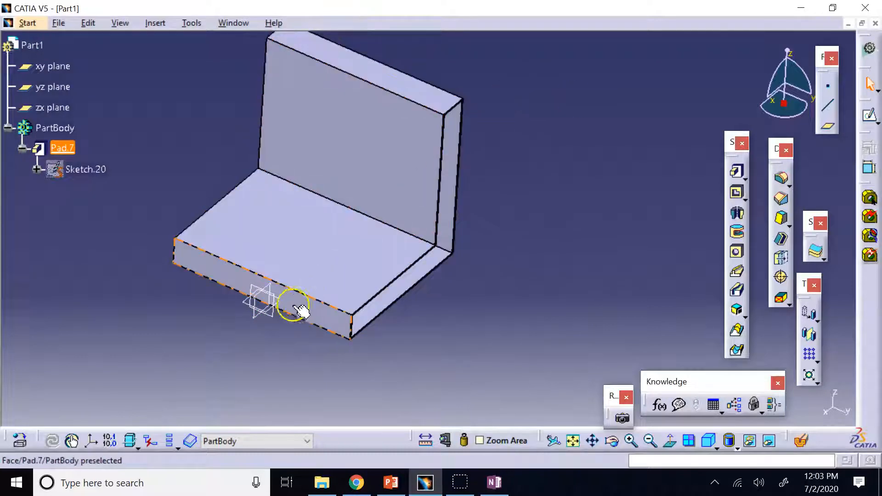
# Step: Check the whole bracket in the multi-view layout and return to a single isometric view
pyautogui.click(573, 441)
pyautogui.click(689, 441)
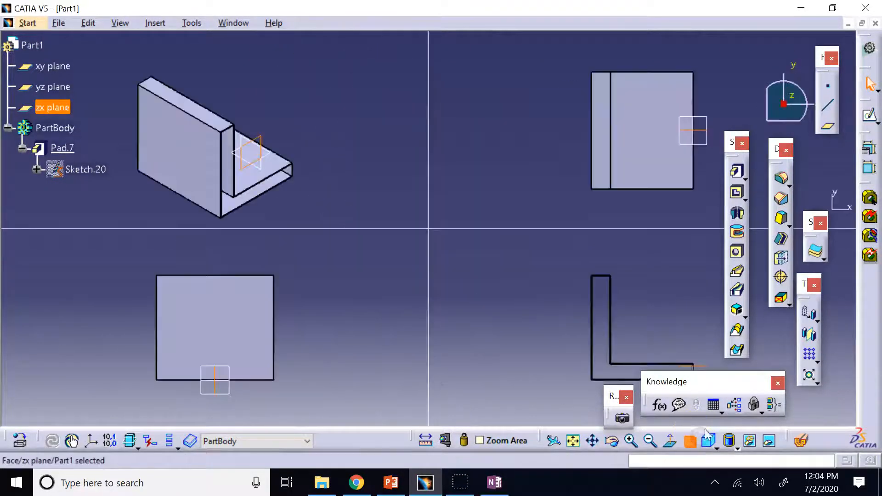
pyautogui.click(708, 441)
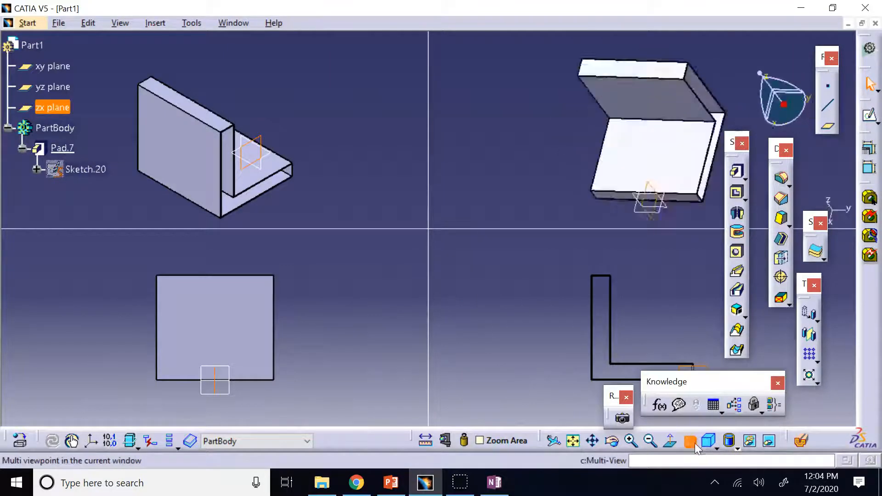
pyautogui.click(689, 441)
pyautogui.click(670, 197)
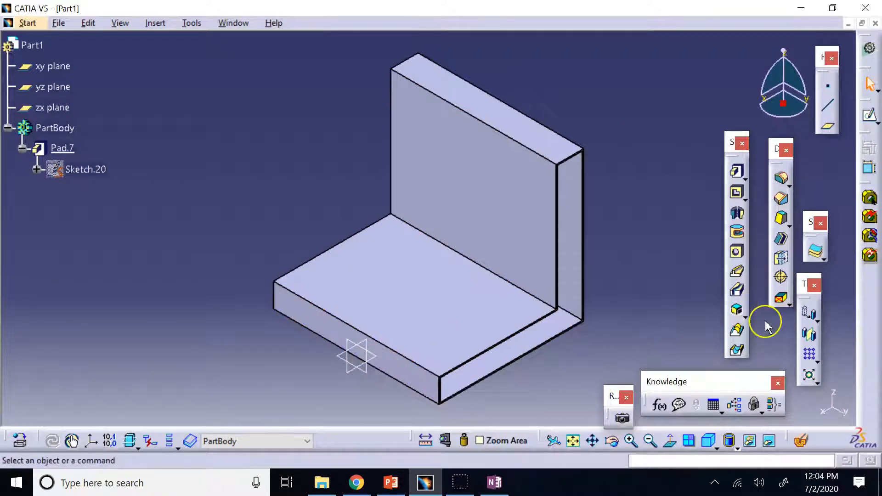
pyautogui.click(745, 317)
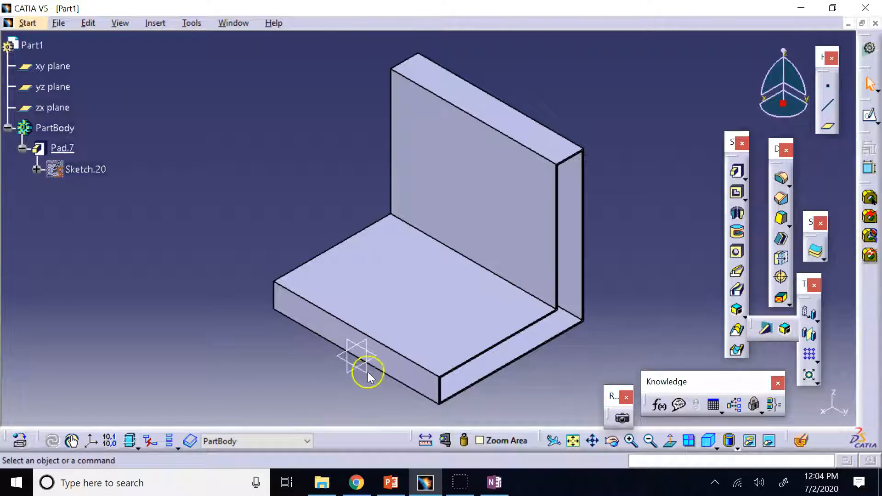
pyautogui.click(348, 371)
pyautogui.click(350, 370)
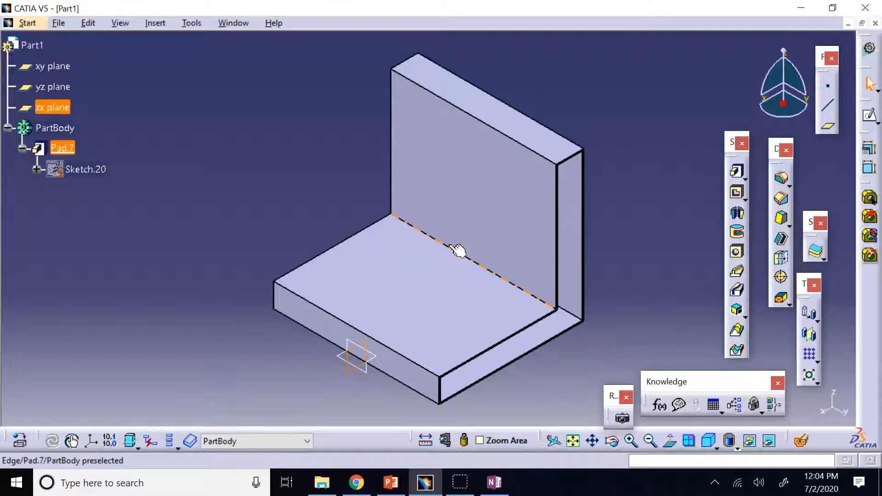
pyautogui.click(579, 180)
pyautogui.click(870, 115)
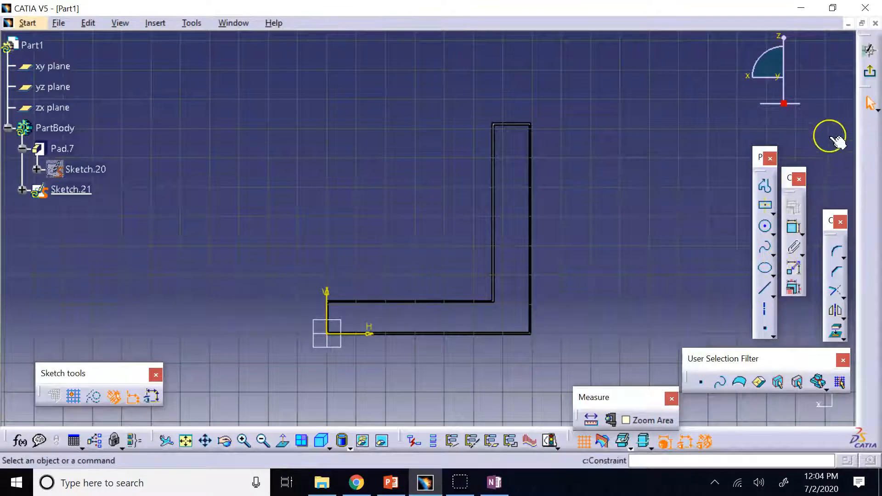
pyautogui.click(870, 72)
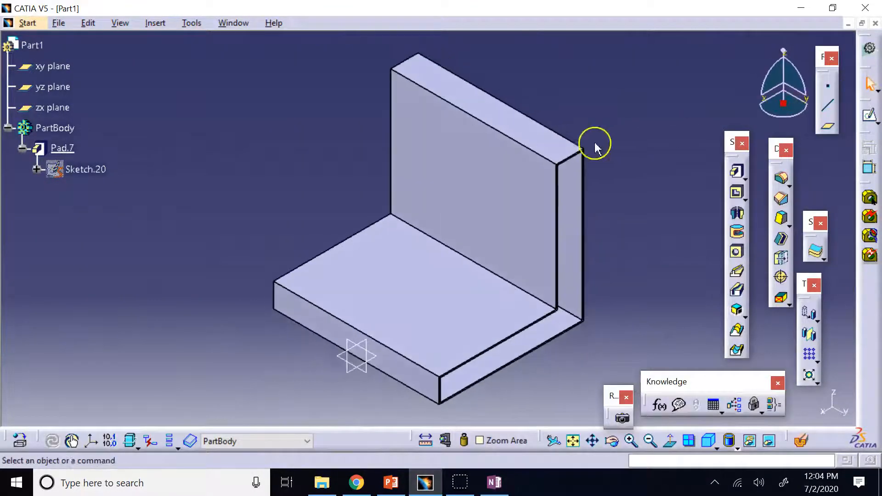
# Step: Turn off the Thick option of the L-shaped bracket pad
pyautogui.doubleClick(62, 148)
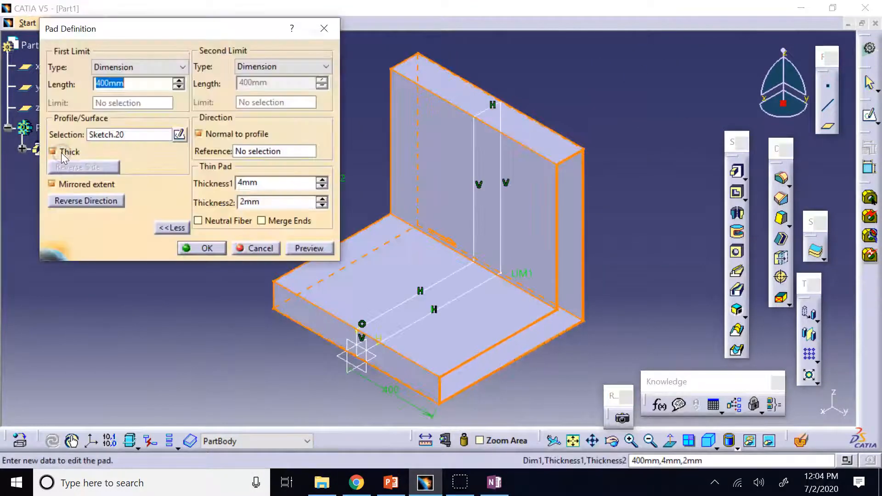
pyautogui.click(61, 152)
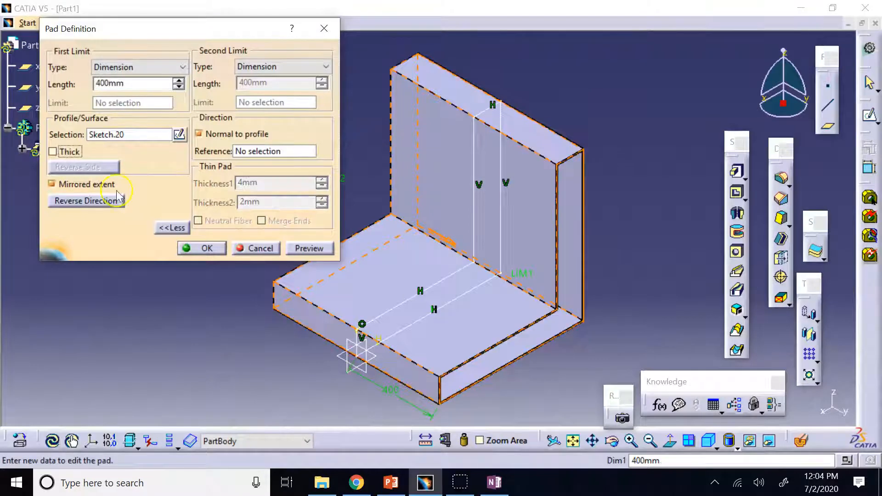
pyautogui.click(202, 253)
pyautogui.click(636, 90)
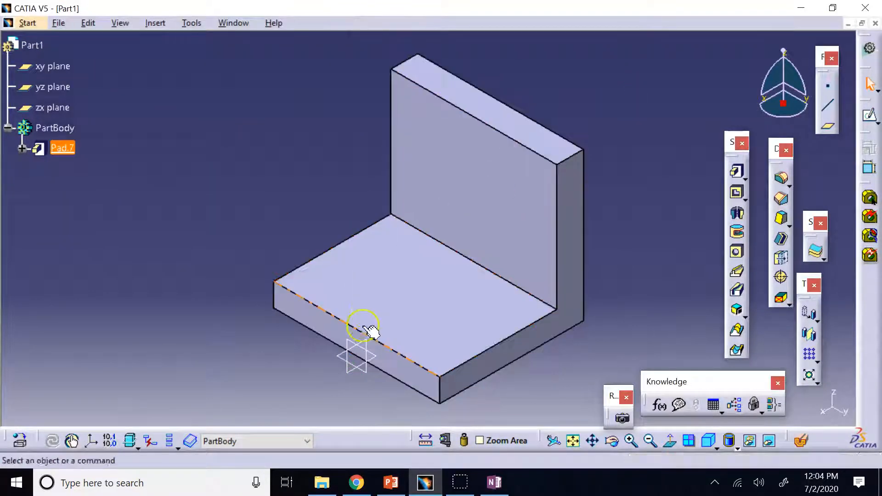
# Step: Sketch a closed triangular profile on the zx plane in the bracket's inner corner, with a vertical side about 334 mm long
pyautogui.click(363, 351)
pyautogui.click(873, 116)
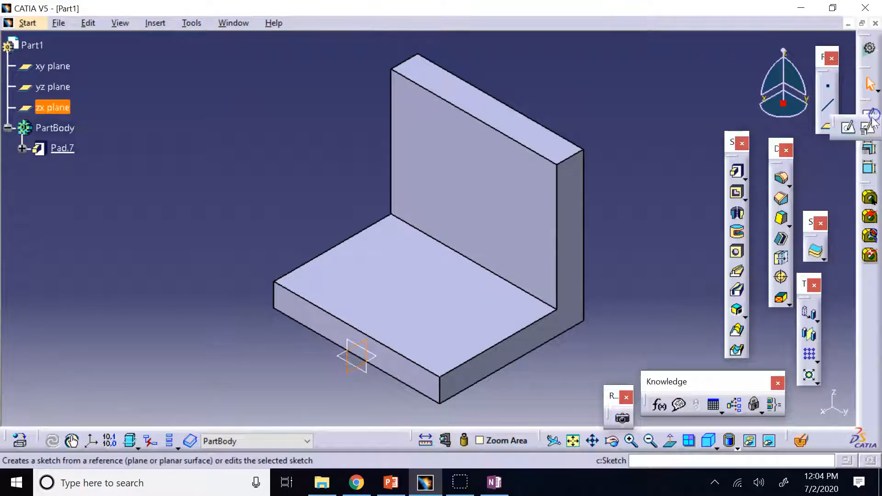
pyautogui.click(850, 130)
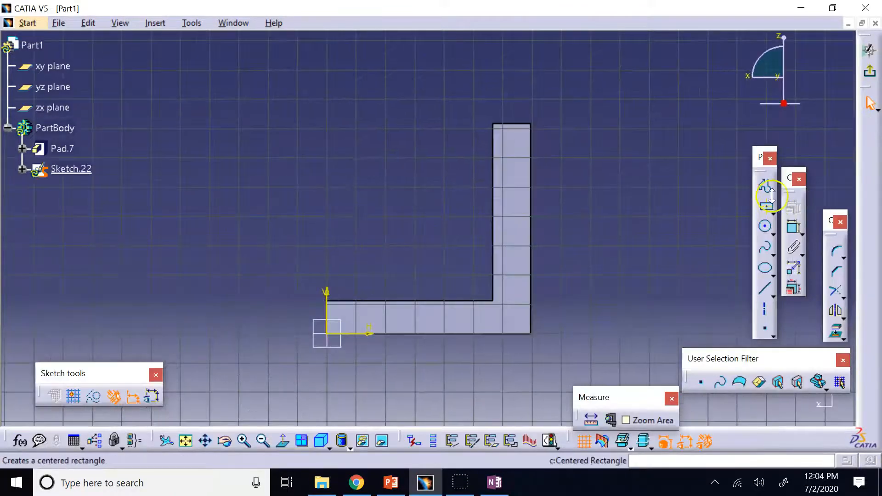
pyautogui.click(376, 299)
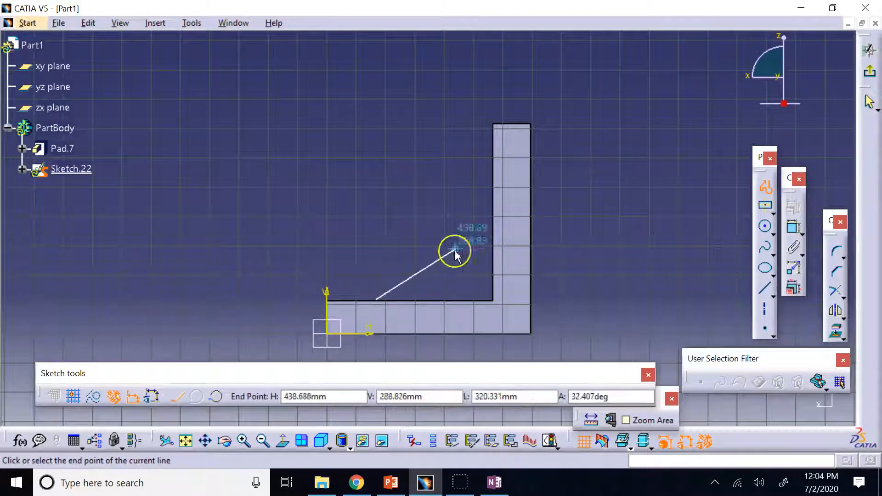
pyautogui.click(490, 208)
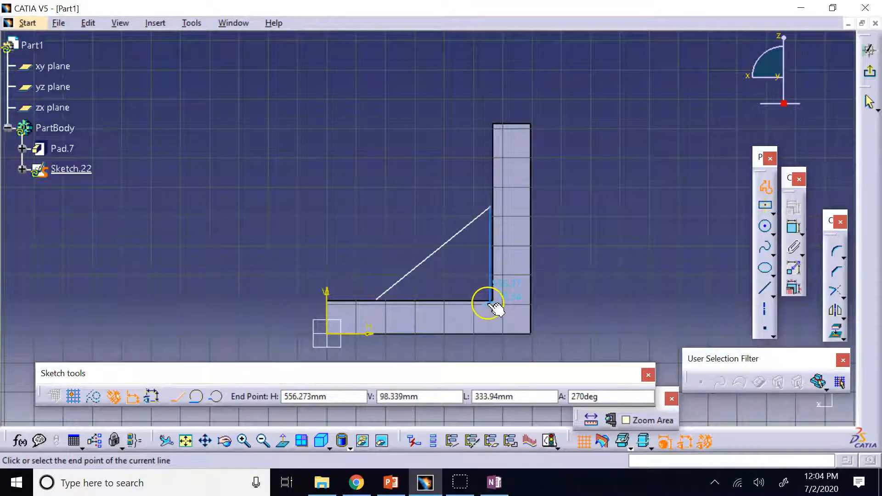
pyautogui.click(490, 302)
pyautogui.click(376, 300)
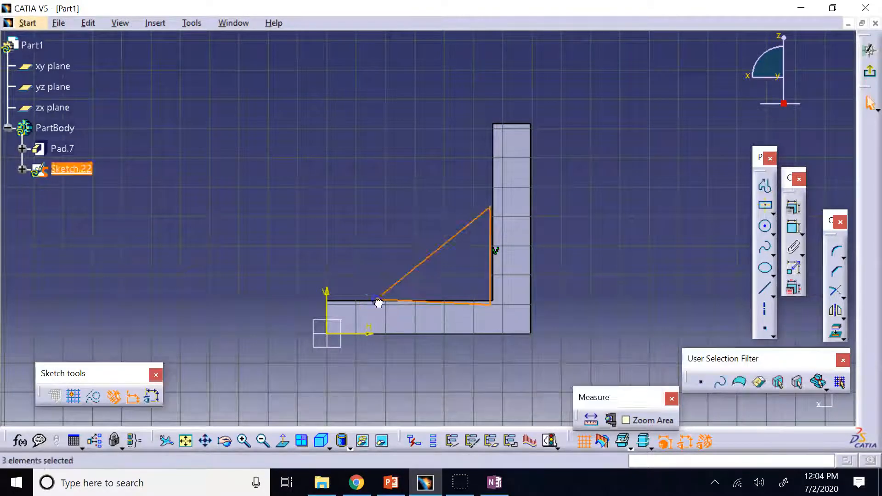
pyautogui.click(597, 223)
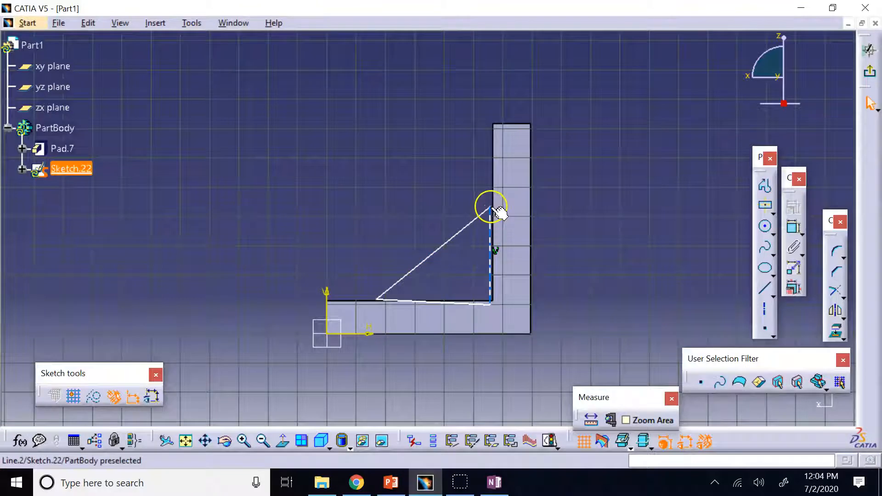
pyautogui.click(494, 193)
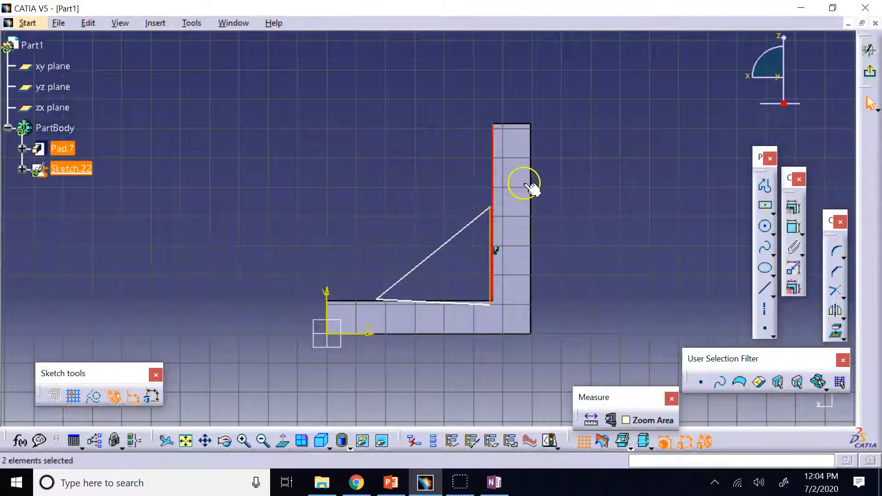
pyautogui.click(766, 186)
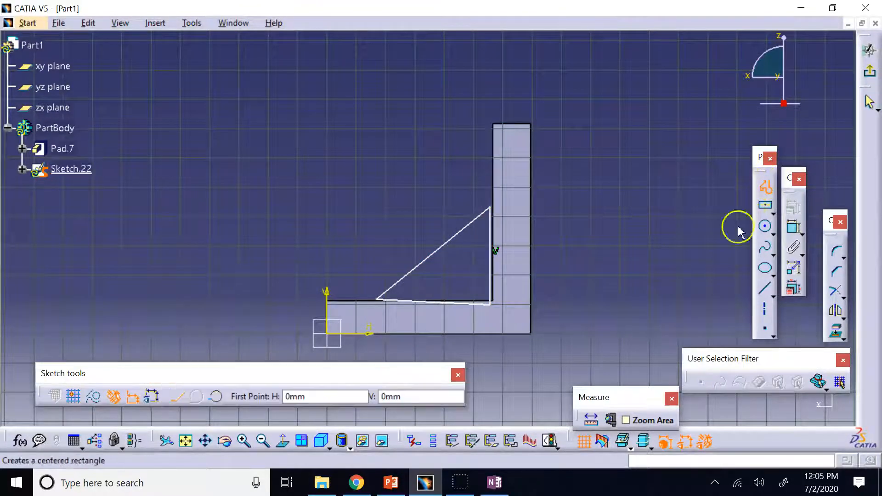
pyautogui.click(765, 186)
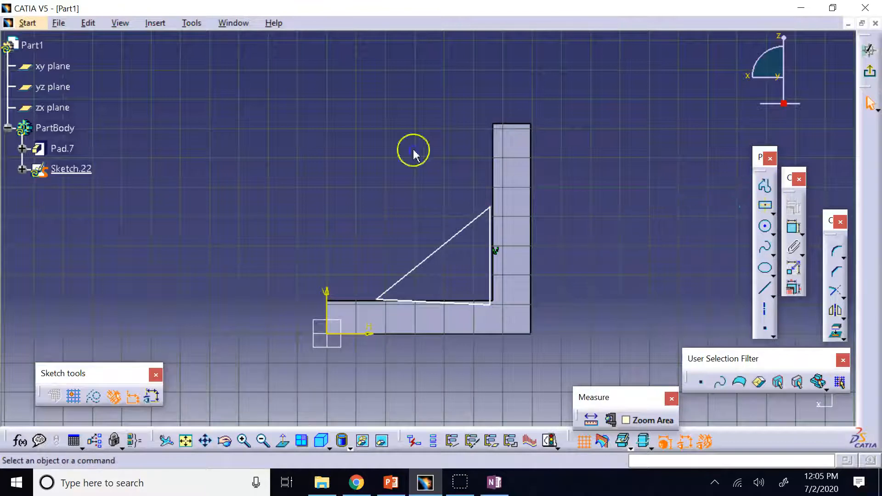
# Step: Constrain the triangle's vertical line to be coincident with the upright wall's inner edge
pyautogui.click(495, 186)
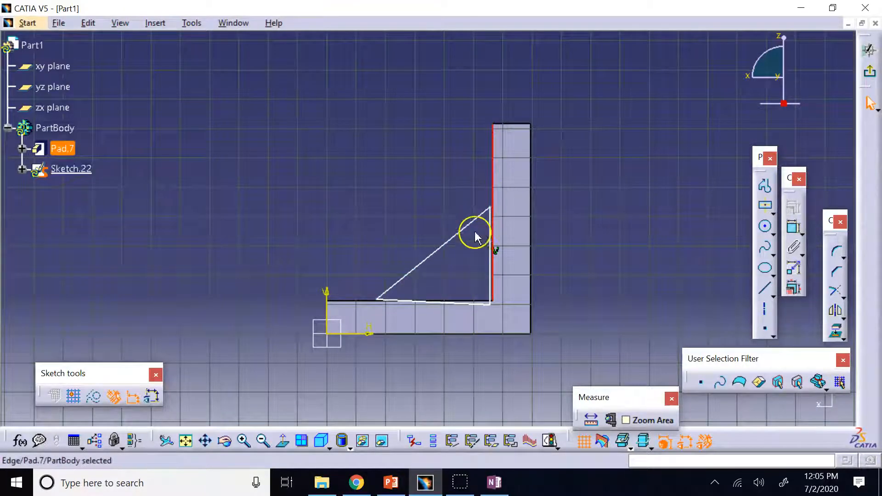
pyautogui.keyDown('ctrl'); pyautogui.click(491, 235); pyautogui.keyUp('ctrl')
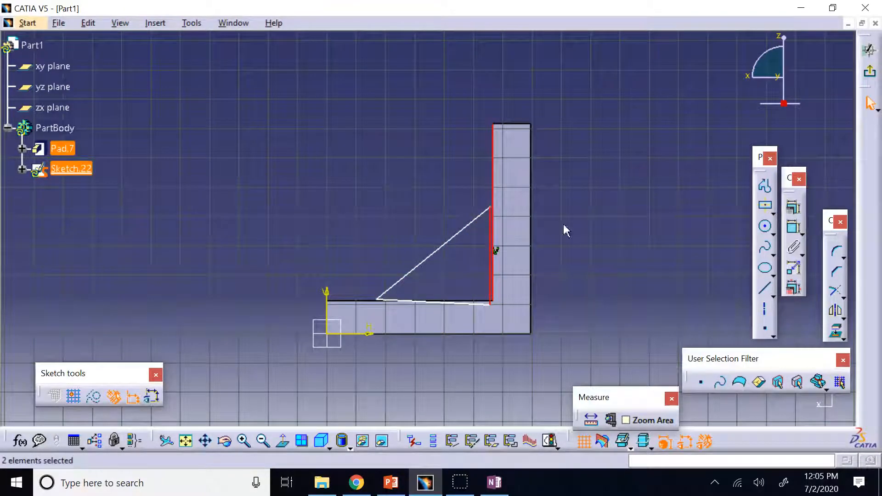
pyautogui.click(794, 207)
pyautogui.click(777, 223)
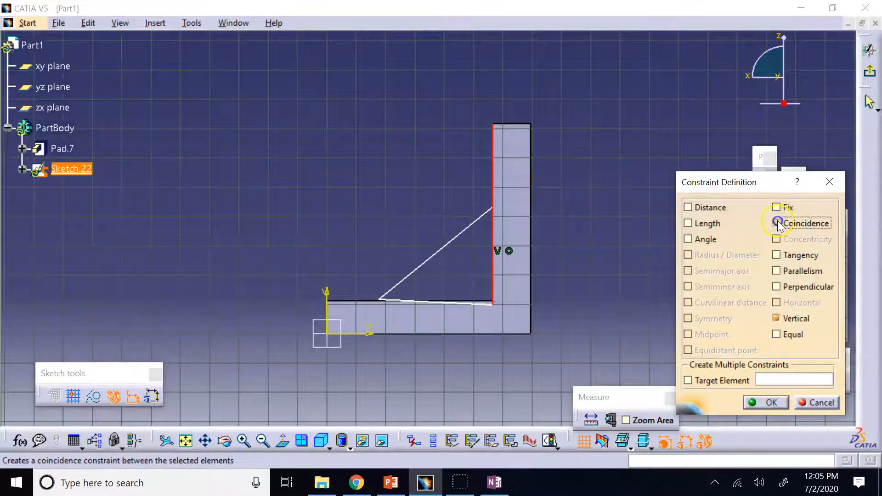
pyautogui.click(766, 402)
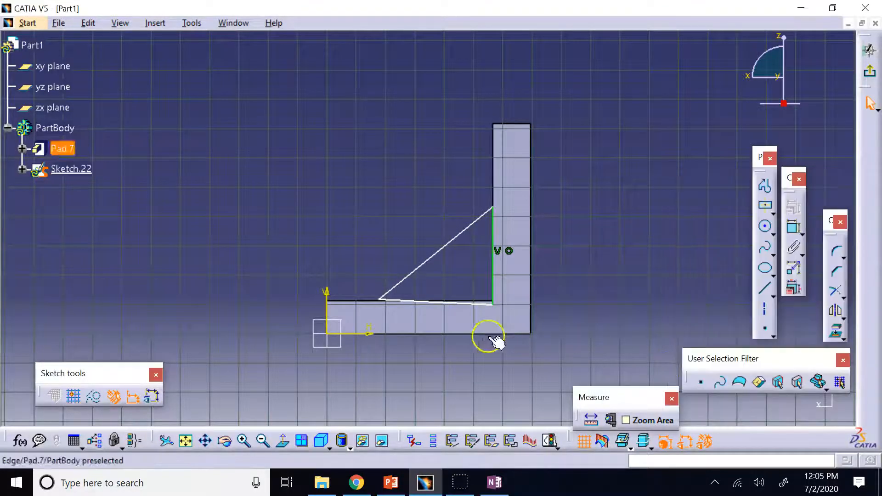
# Step: Constrain the triangle's lower line to be coincident with the base plate's top edge
pyautogui.click(414, 302)
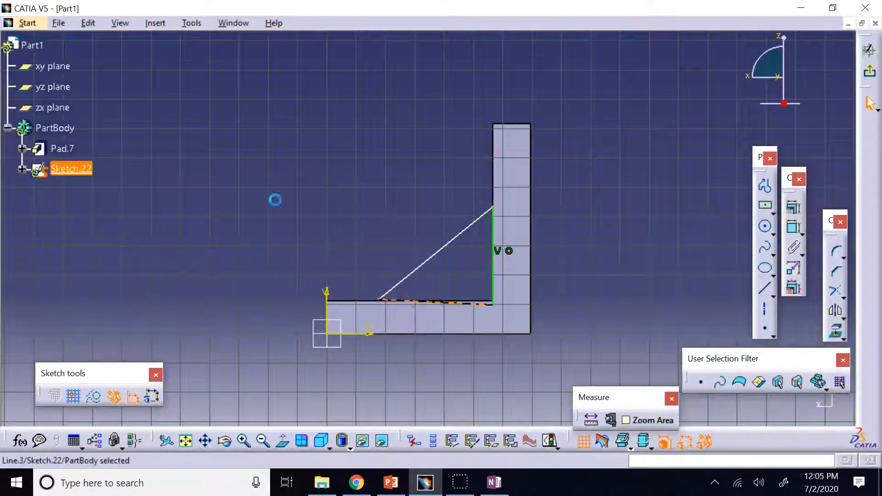
pyautogui.keyDown('ctrl'); pyautogui.click(361, 303); pyautogui.keyUp('ctrl')
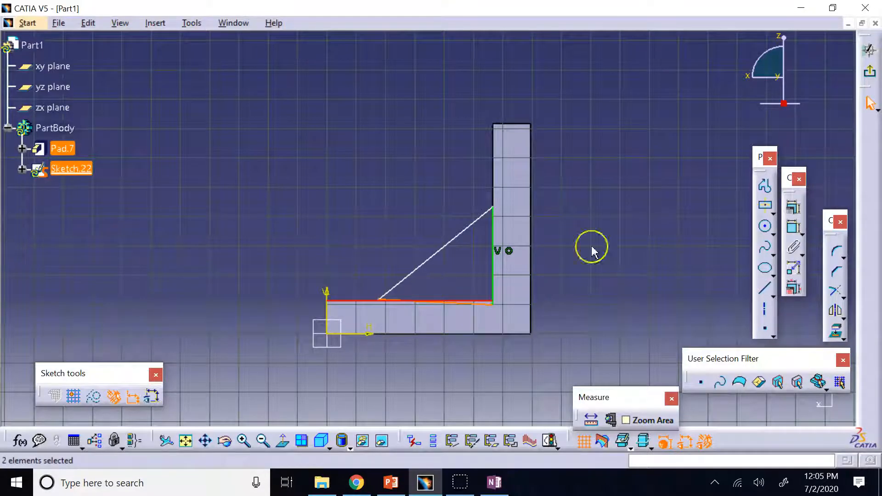
pyautogui.click(793, 207)
pyautogui.click(776, 223)
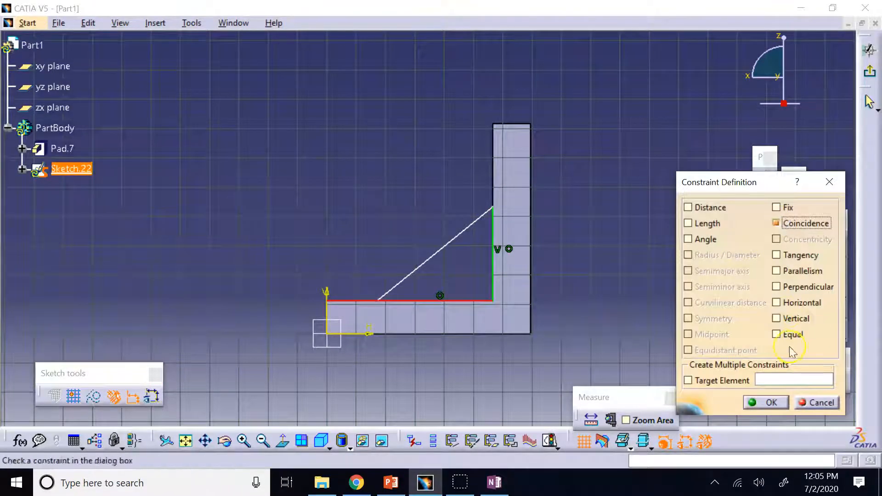
pyautogui.click(770, 403)
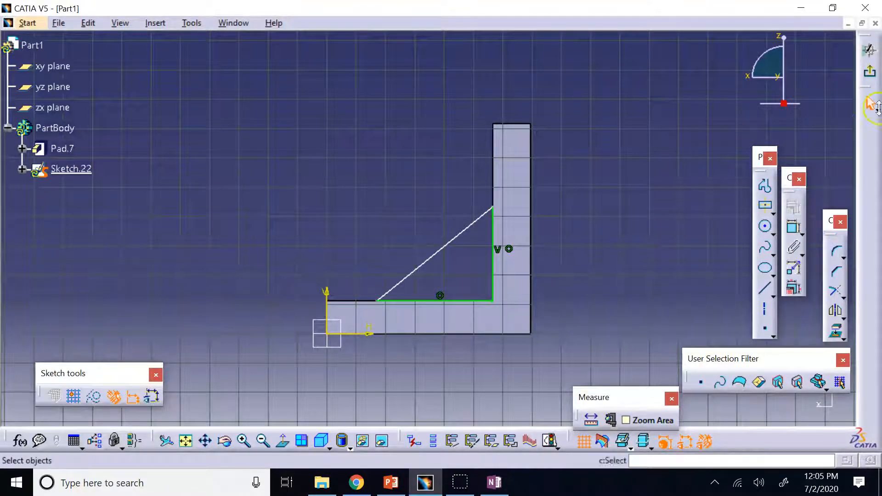
# Step: Exit the sketch and pad the triangle with a length of 50 mm and mirrored extent
pyautogui.click(871, 75)
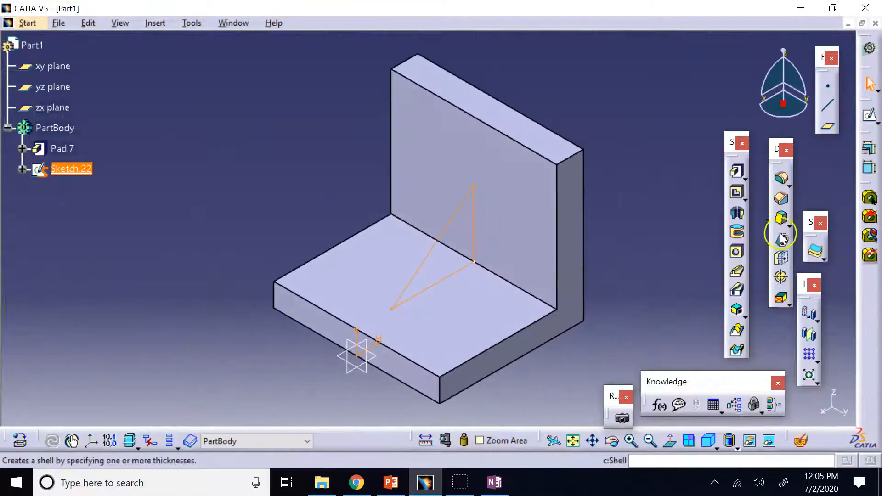
pyautogui.click(737, 190)
pyautogui.click(738, 172)
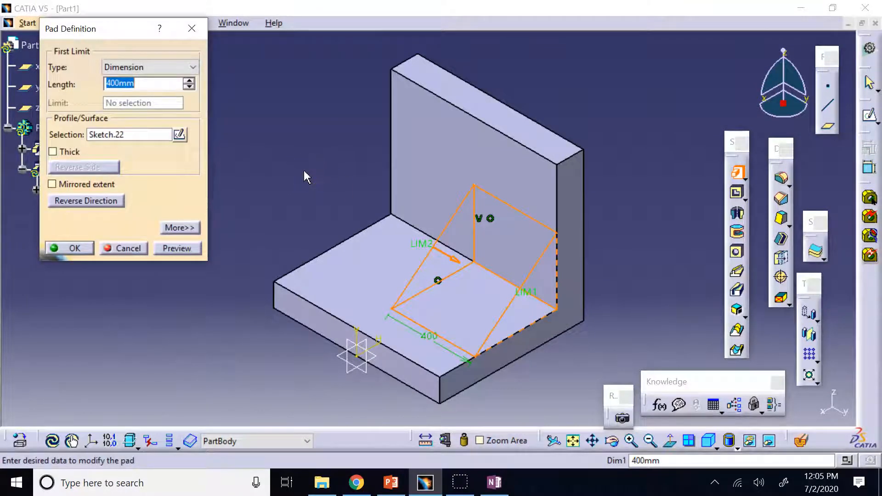
pyautogui.click(101, 185)
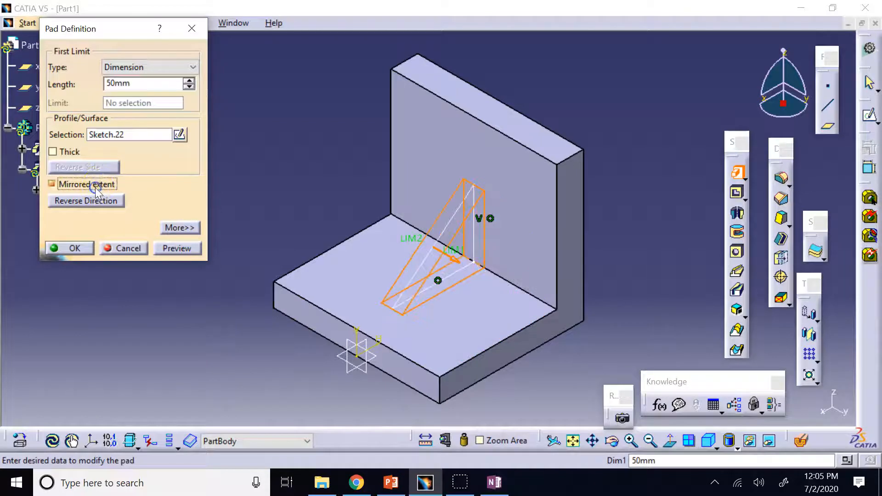
pyautogui.click(71, 248)
pyautogui.click(239, 171)
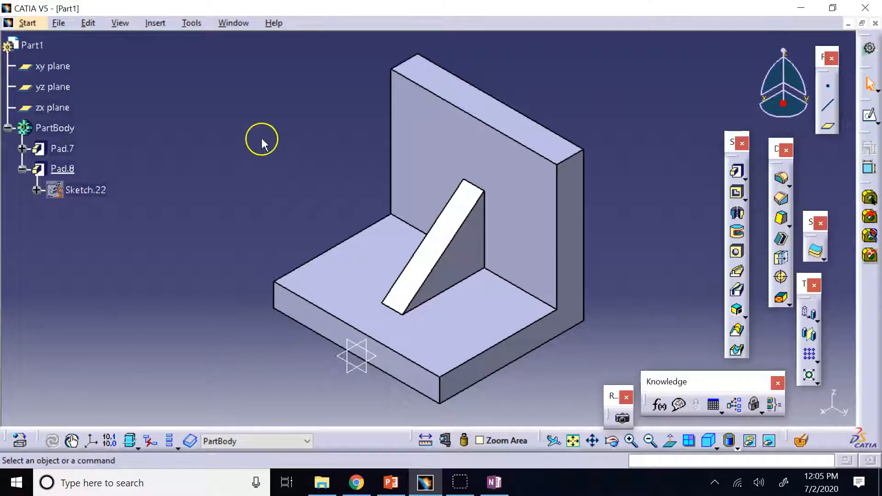
# Step: Delete the triangular rib pad together with its aggregated sketch
pyautogui.rightClick(68, 174)
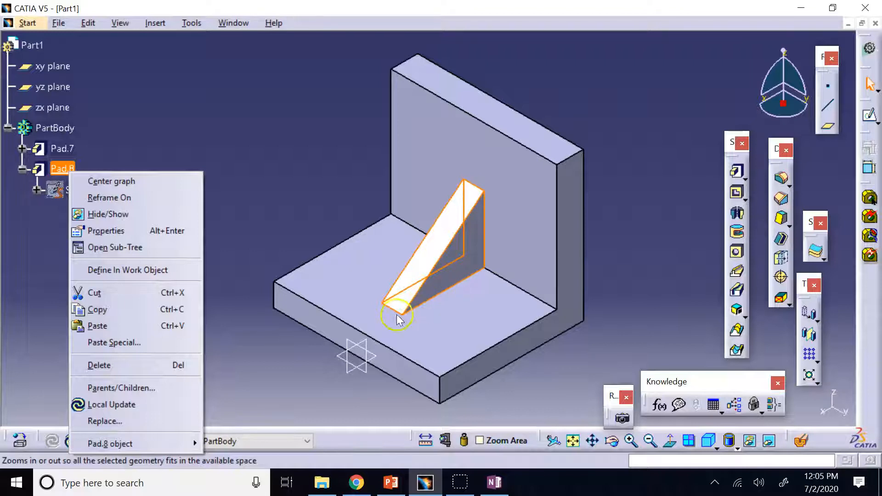
pyautogui.click(99, 366)
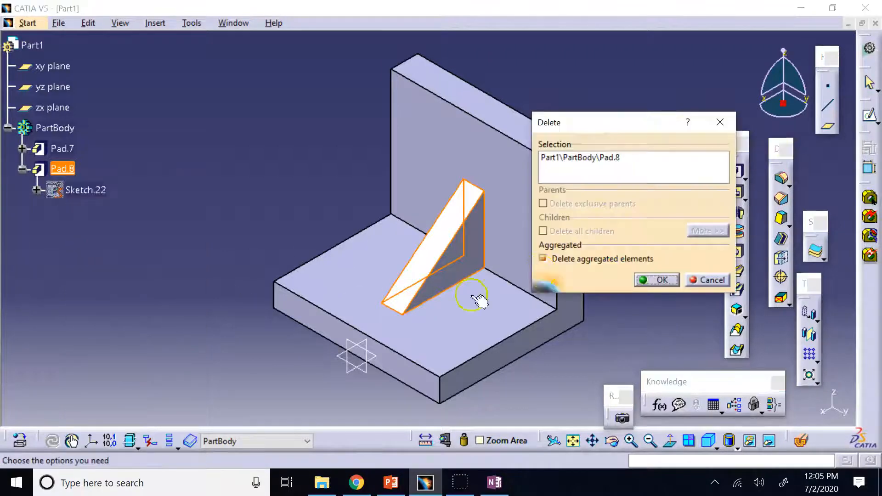
pyautogui.click(655, 279)
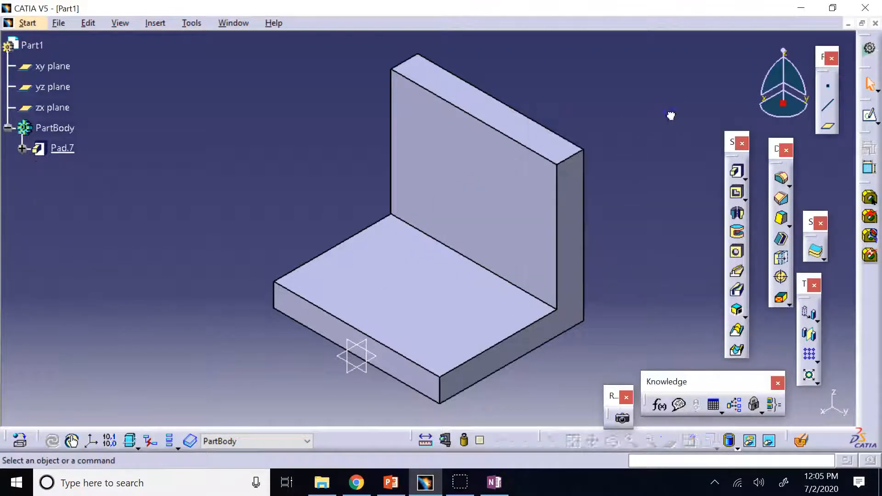
# Step: On the zx plane, sketch a diagonal line about 524 mm long from the base's top edge to the wall's inner edge, and exit the sketch
pyautogui.click(358, 376)
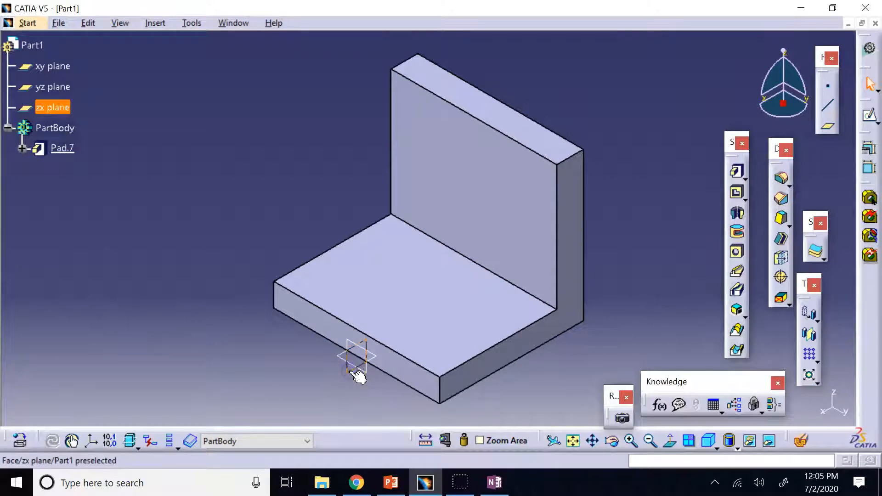
pyautogui.click(828, 106)
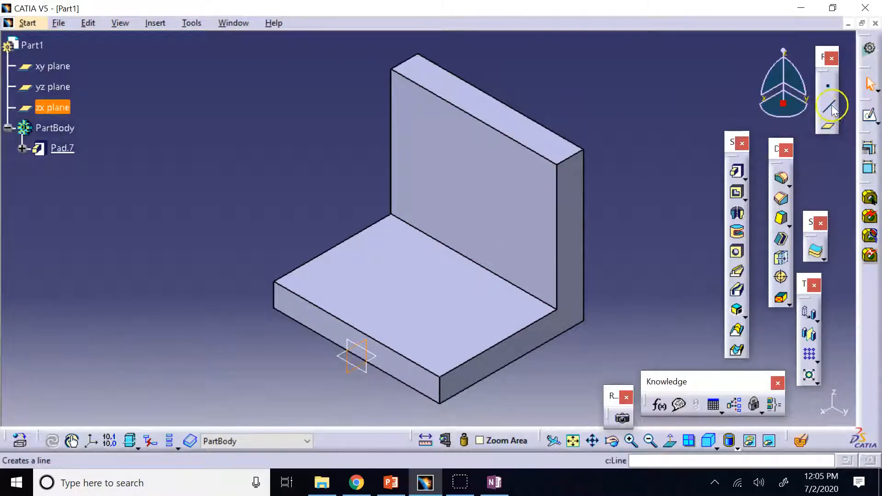
pyautogui.click(871, 117)
pyautogui.click(765, 289)
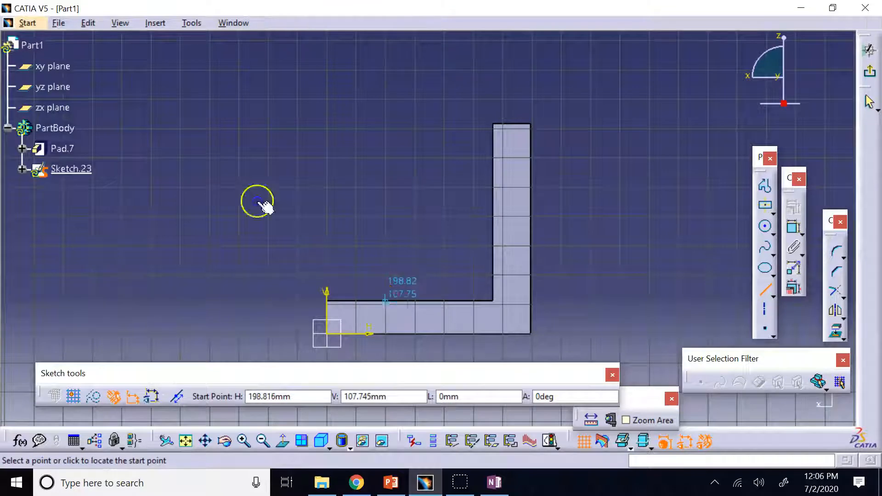
pyautogui.click(385, 301)
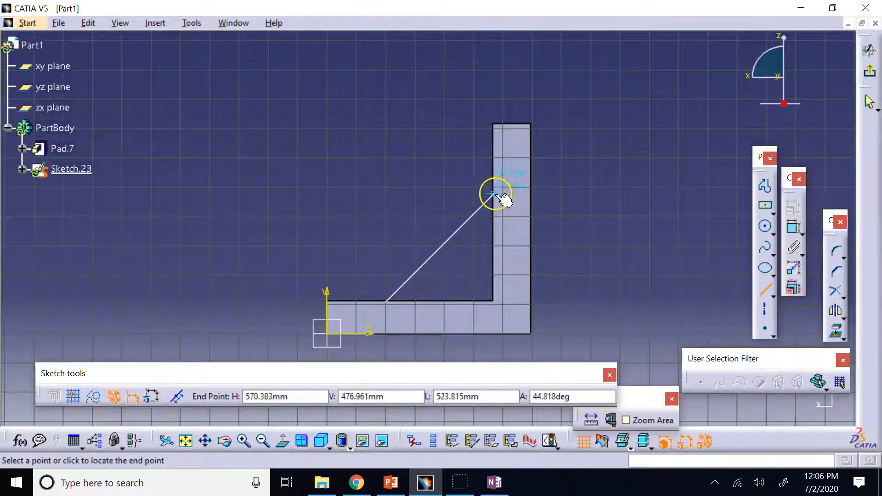
pyautogui.click(492, 193)
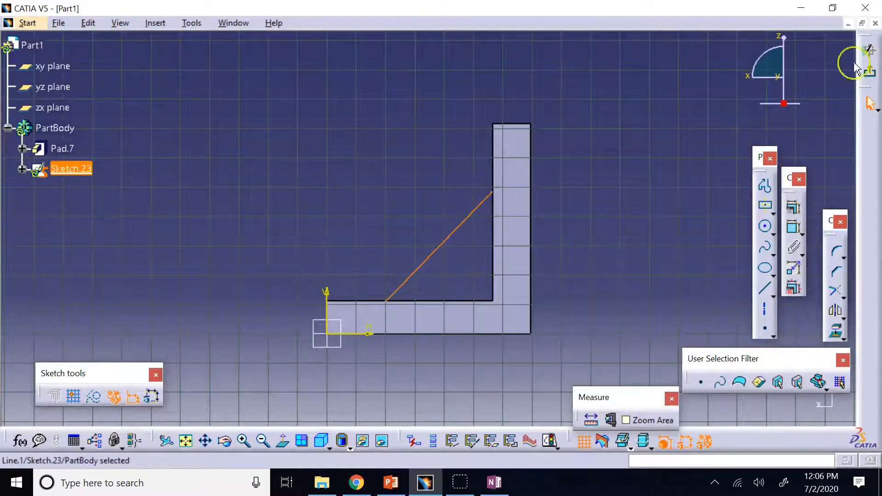
pyautogui.click(870, 49)
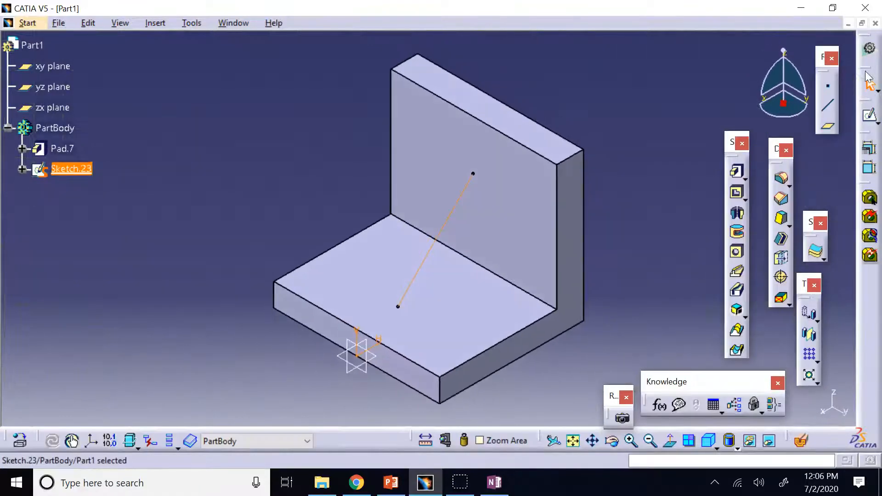
# Step: Create a From Side stiffener from the diagonal line sketch with Thickness1 of 50 mm and Neutral Fiber enabled
pyautogui.click(740, 312)
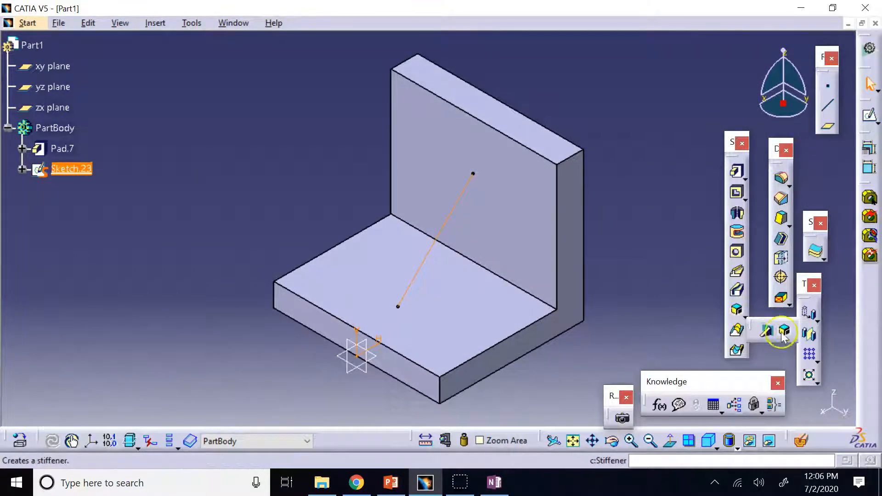
pyautogui.click(767, 331)
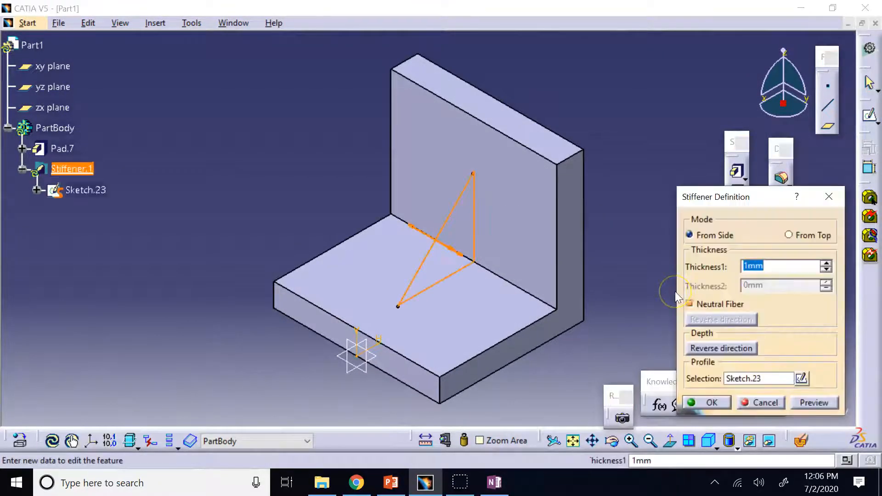
pyautogui.click(826, 263)
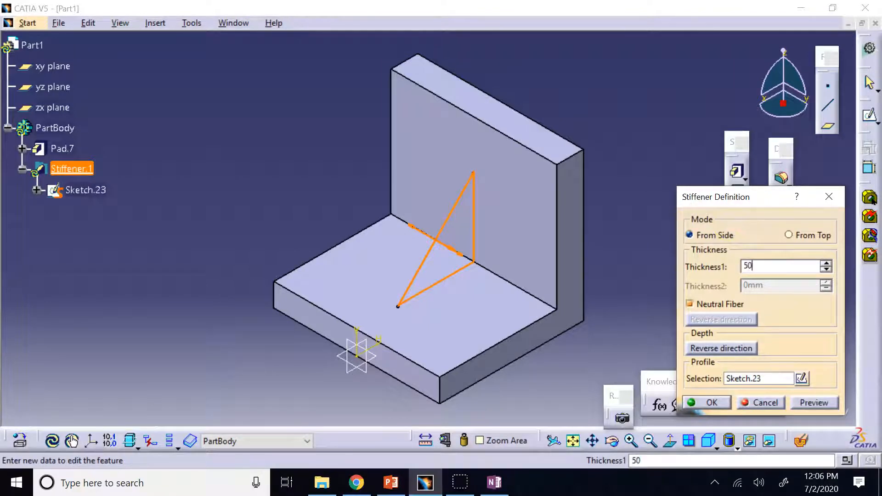
pyautogui.click(656, 140)
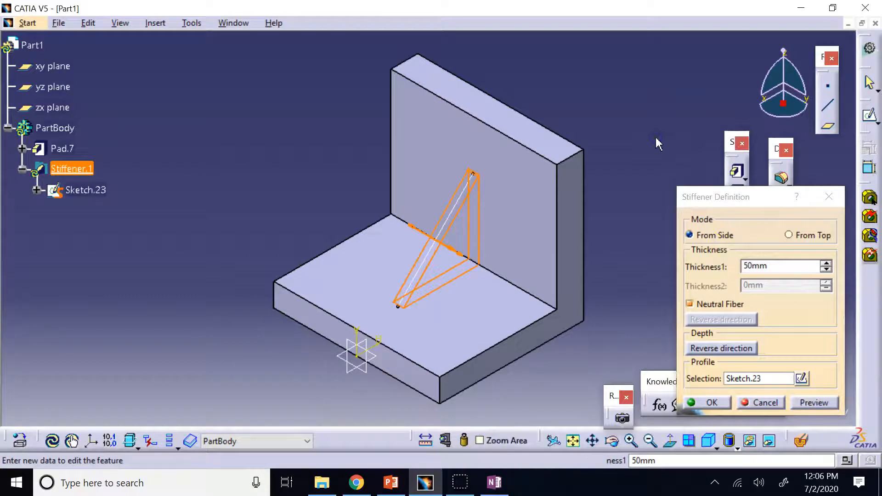
pyautogui.click(709, 404)
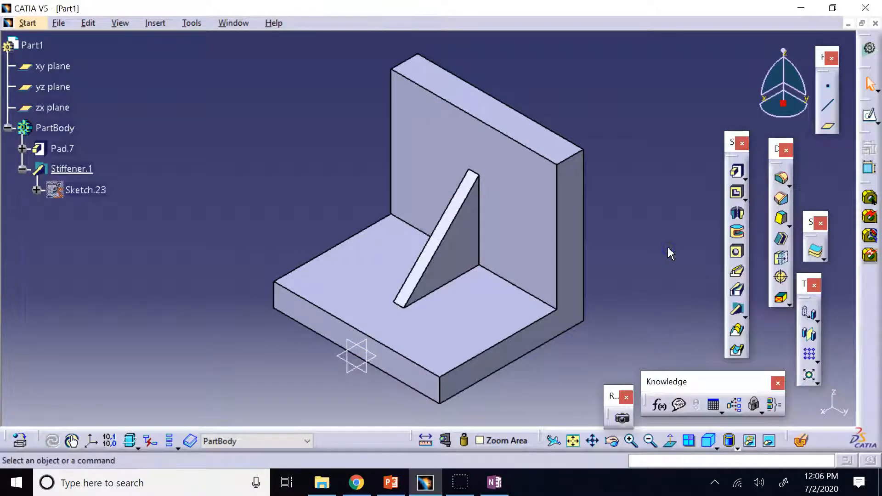
pyautogui.click(267, 257)
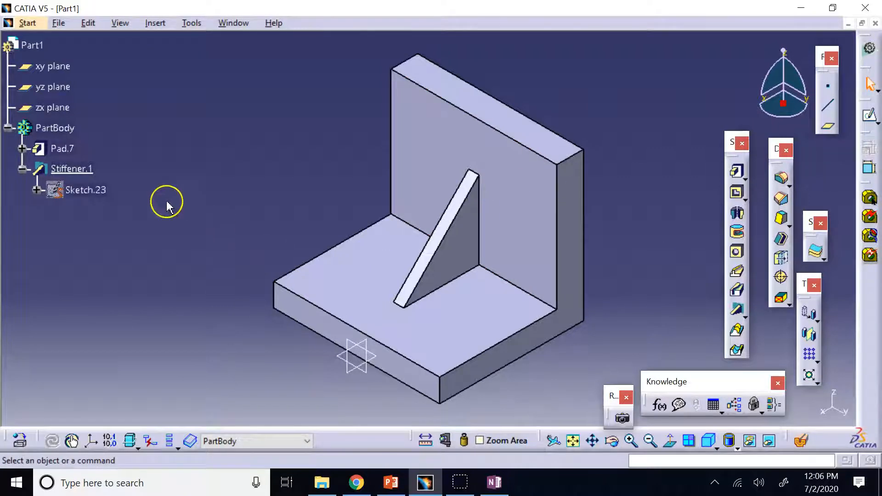
# Step: Edit the stiffener's sketch, shorten the diagonal line at both ends so it stops short of the wall and base, and exit the sketch
pyautogui.doubleClick(86, 189)
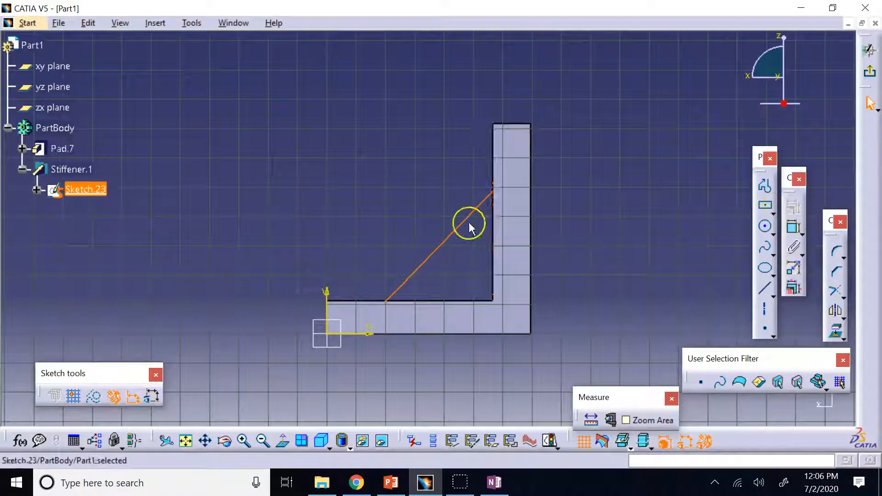
pyautogui.click(374, 242)
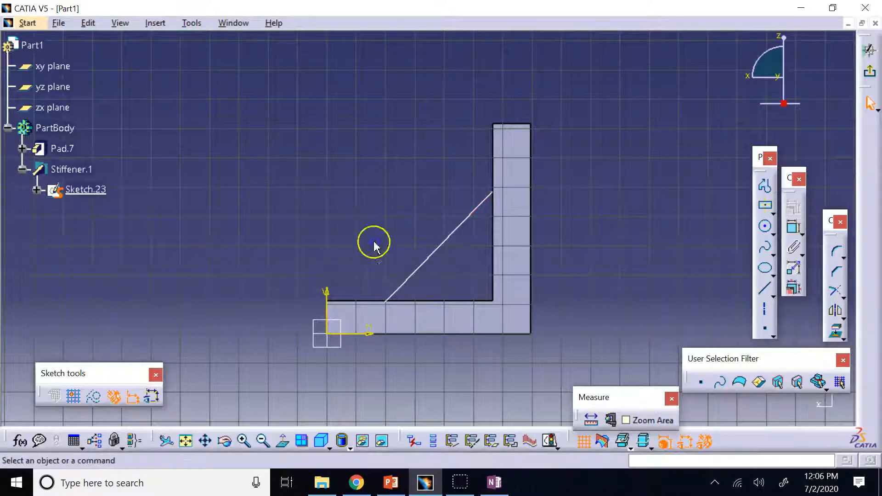
pyautogui.click(491, 192)
pyautogui.moveTo(327, 129); pyautogui.dragTo(490, 217)
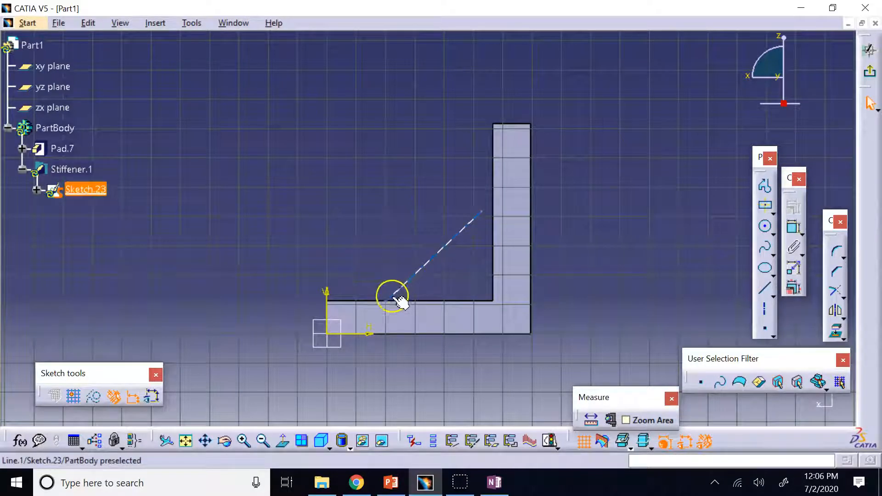
pyautogui.moveTo(387, 302); pyautogui.dragTo(398, 295)
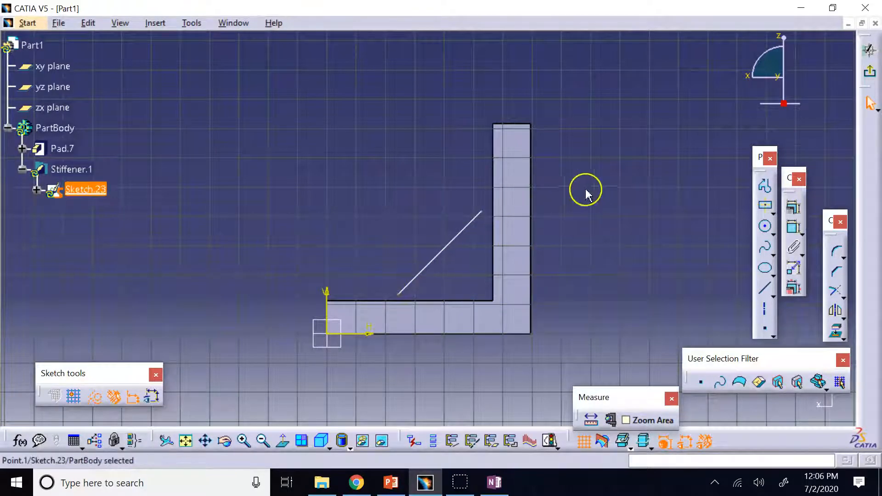
pyautogui.click(587, 192)
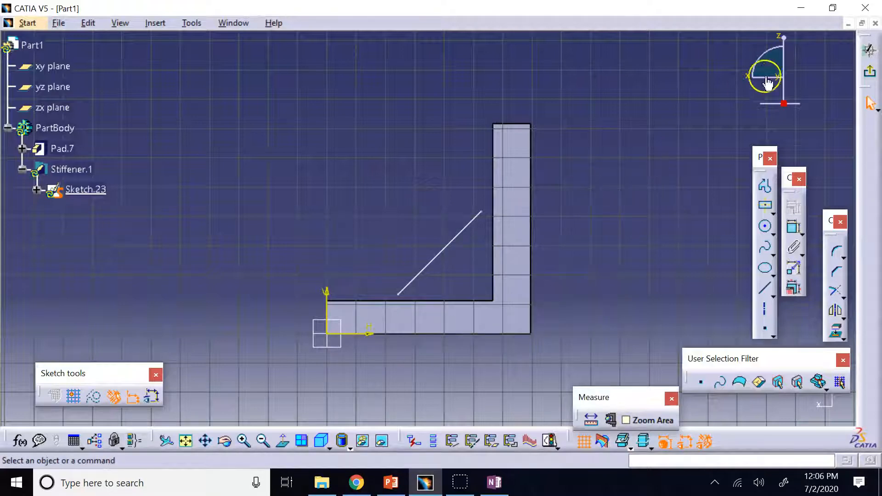
pyautogui.click(869, 71)
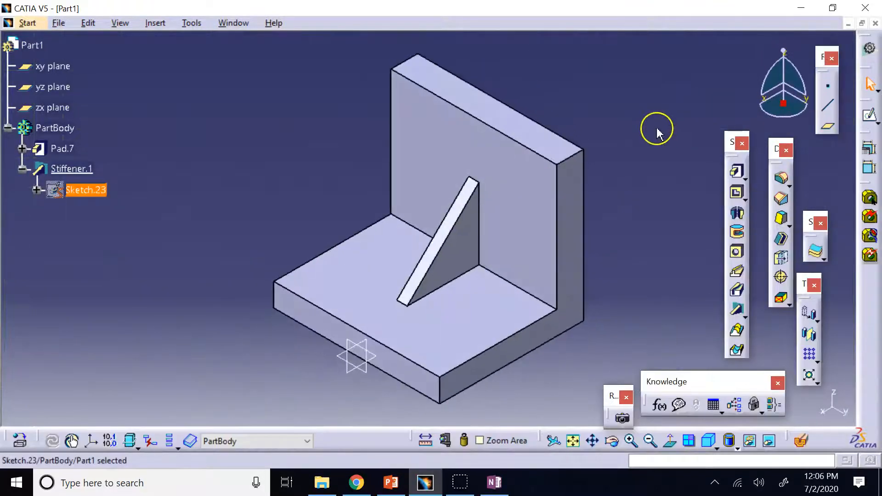
pyautogui.click(658, 129)
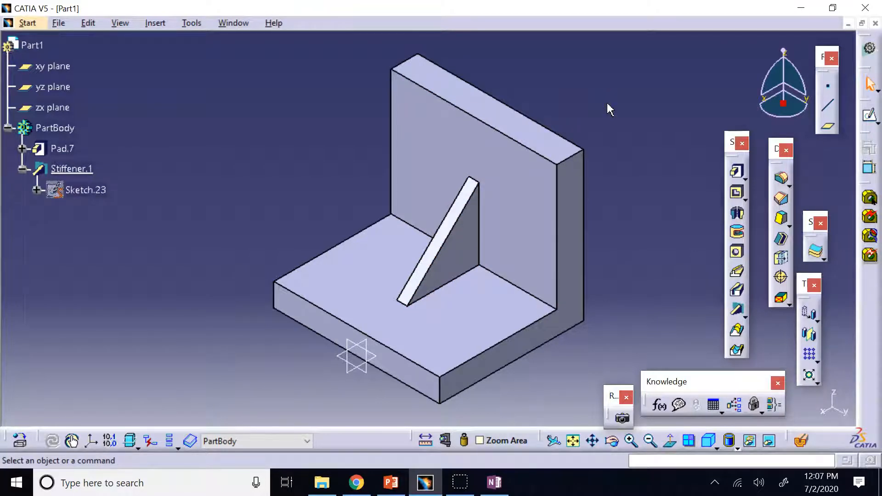
# Step: Detach the docked toolbar with the four coloured icons and close it
pyautogui.moveTo(865, 202); pyautogui.dragTo(673, 172)
pyautogui.click(686, 165)
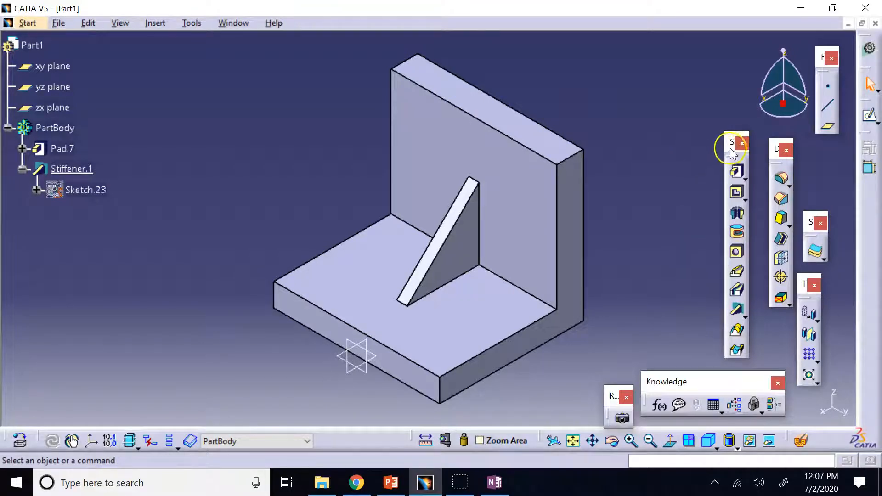
# Step: Dock the sketch-based features toolbar along the vertical edge and gather the floating dress-up, transformation, surface and camera toolbars beside the model
pyautogui.moveTo(732, 152); pyautogui.dragTo(873, 184)
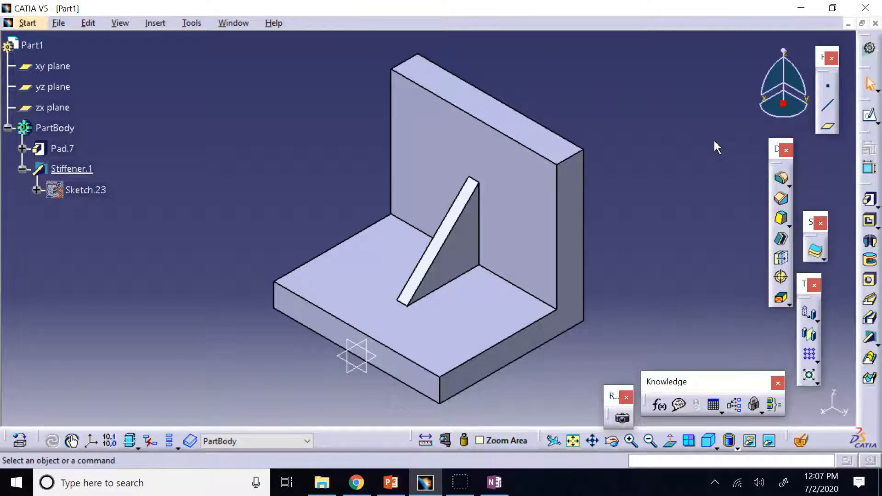
pyautogui.moveTo(775, 152); pyautogui.dragTo(710, 124)
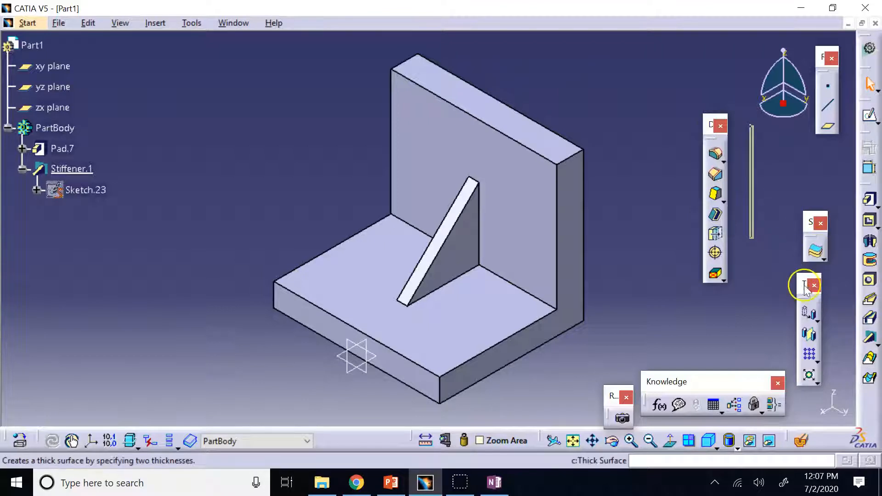
pyautogui.moveTo(803, 286); pyautogui.dragTo(752, 135)
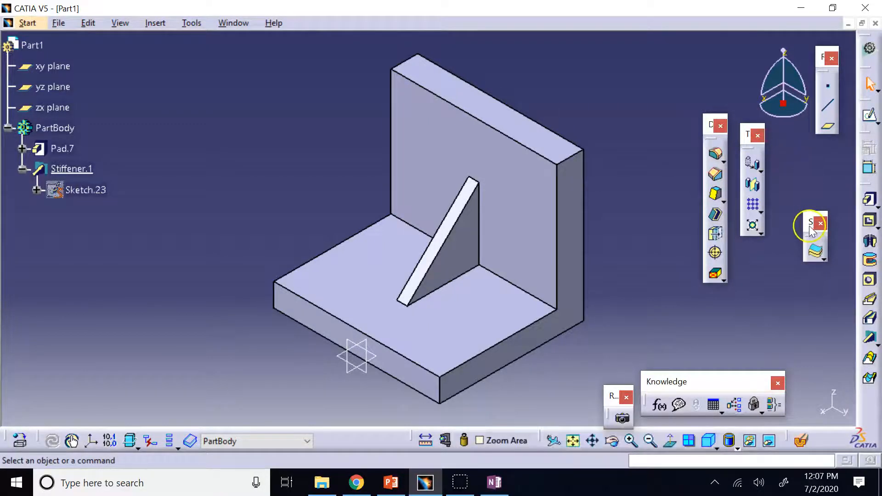
pyautogui.moveTo(810, 227); pyautogui.dragTo(778, 166)
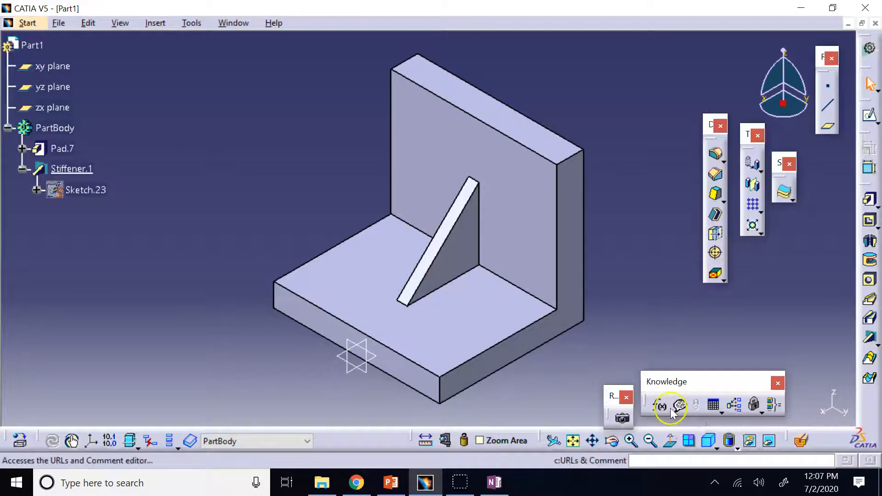
pyautogui.moveTo(613, 401); pyautogui.dragTo(781, 224)
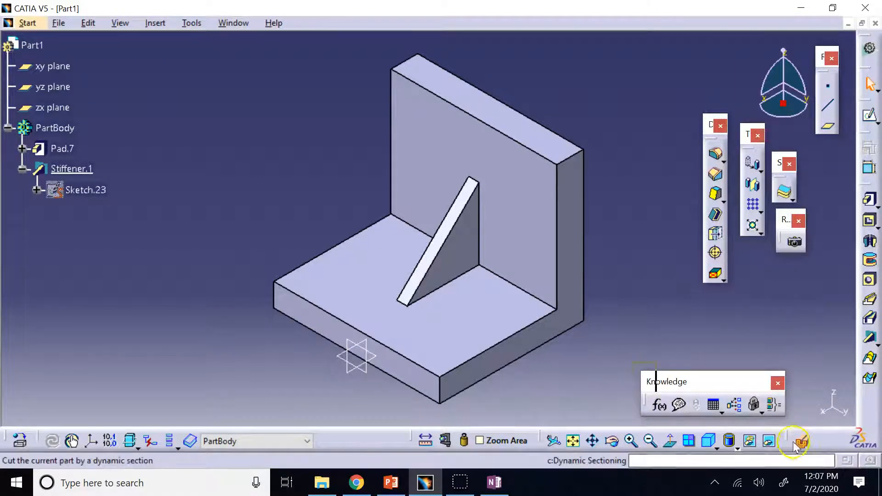
# Step: Float the dynamic sectioning, Measure, Tools and remaining single-icon toolbars near the model, and dock the Knowledge and point-line-plane toolbars with the view tools
pyautogui.moveTo(790, 440); pyautogui.dragTo(758, 306)
pyautogui.moveTo(746, 272); pyautogui.dragTo(747, 273)
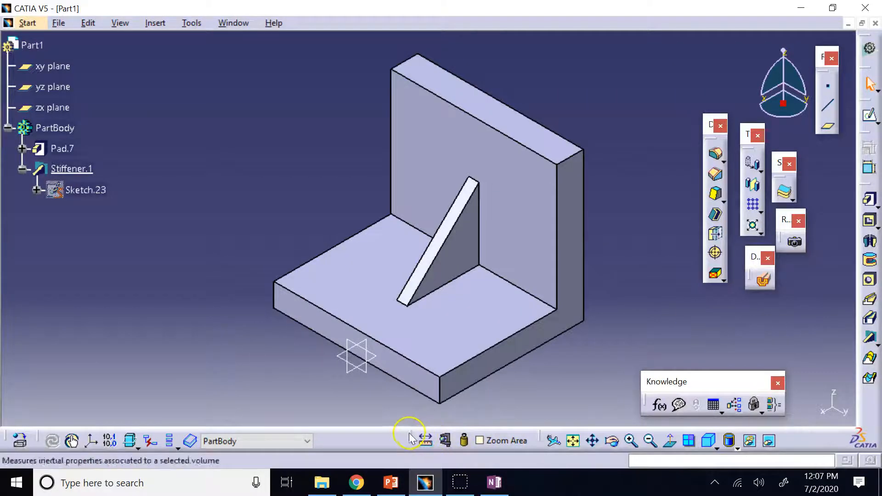
pyautogui.moveTo(408, 433); pyautogui.dragTo(744, 315)
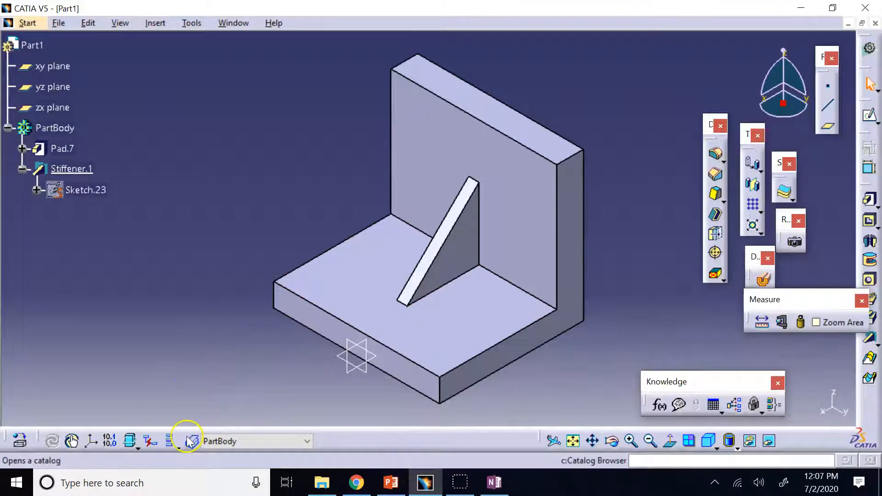
pyautogui.moveTo(7, 437); pyautogui.dragTo(732, 318)
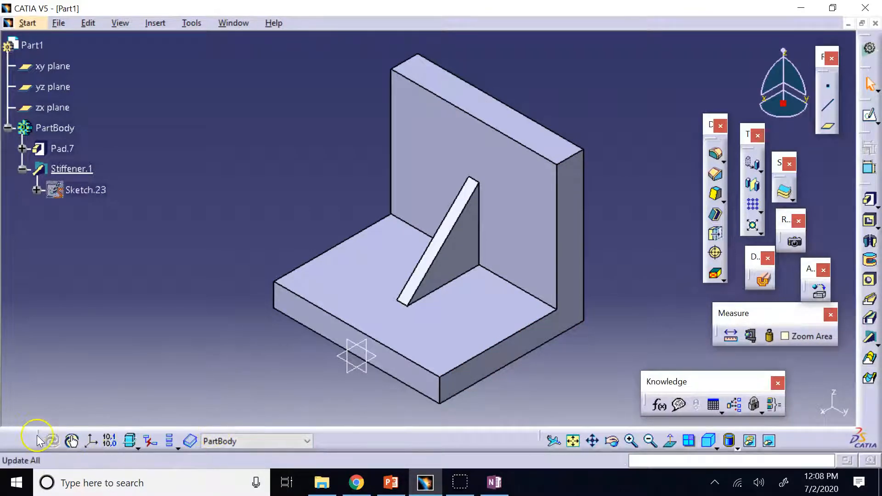
pyautogui.moveTo(39, 440); pyautogui.dragTo(453, 438)
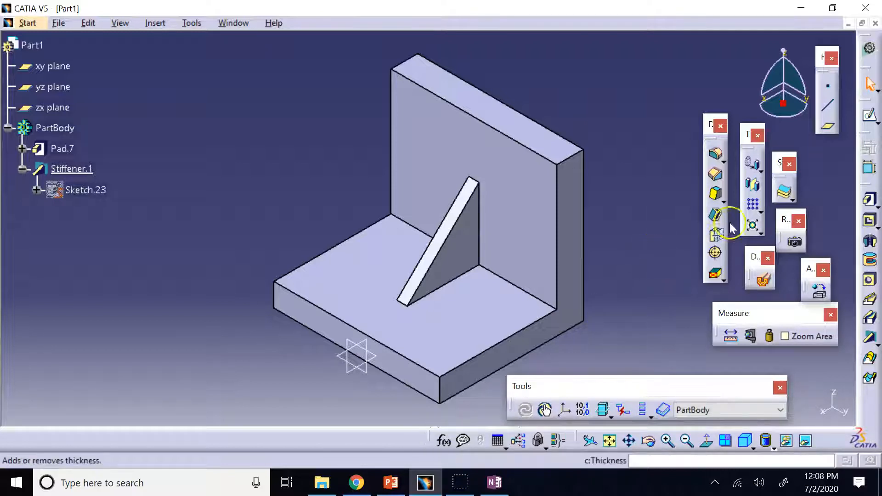
pyautogui.moveTo(821, 64); pyautogui.dragTo(394, 436)
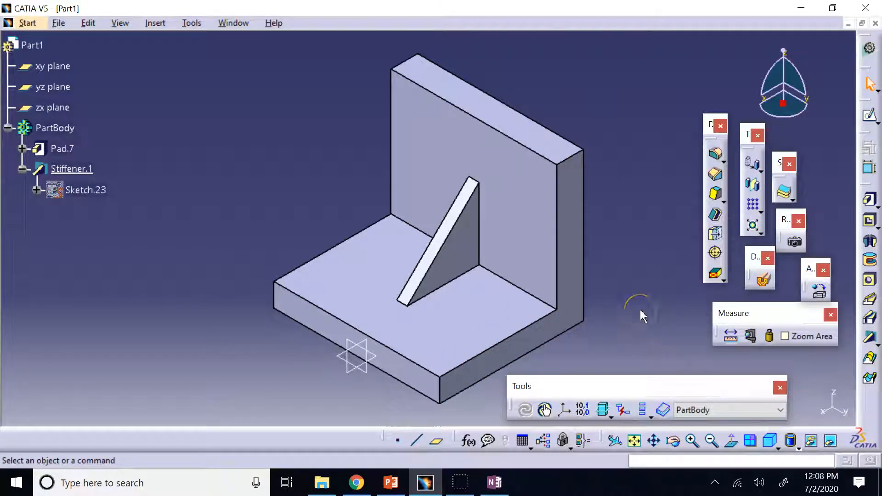
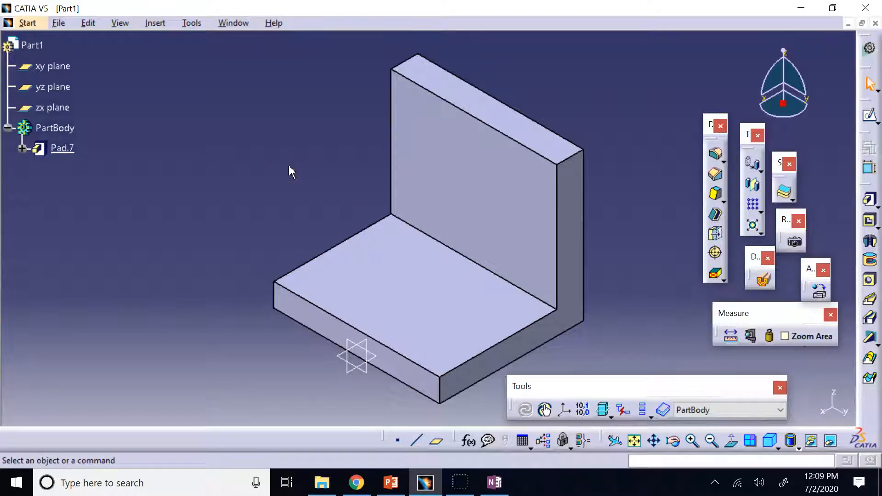
# Step: Undo the deletion of the stiffener and its sketch
pyautogui.rightClick(60, 133)
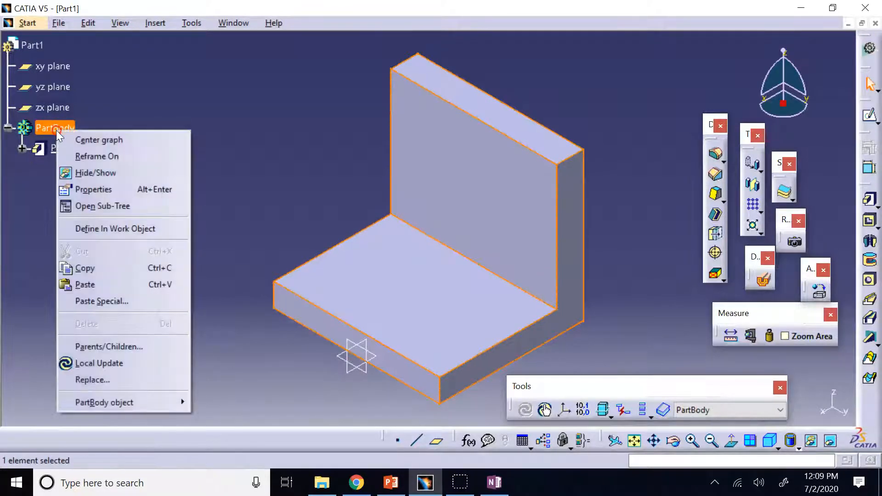
pyautogui.click(186, 89)
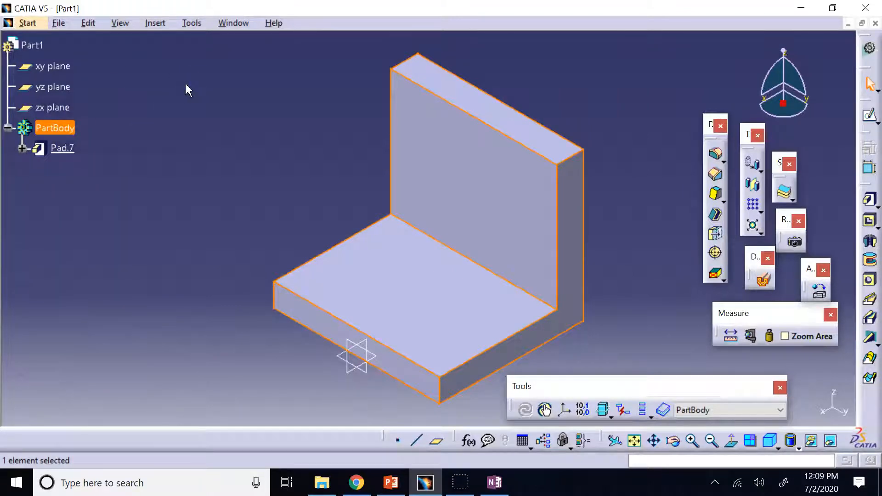
pyautogui.click(125, 55)
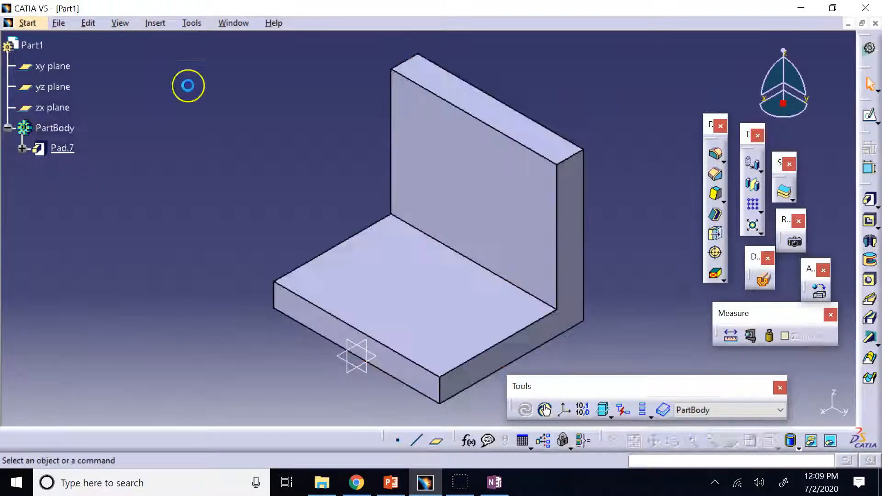
pyautogui.click(63, 148)
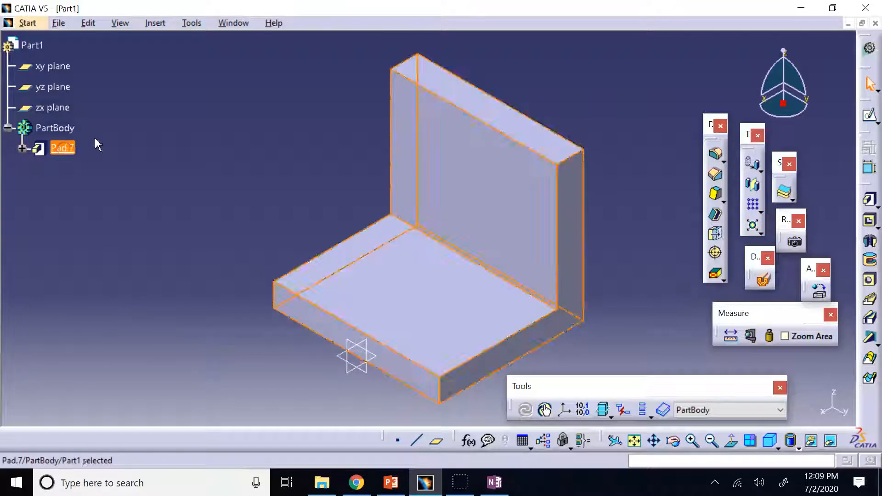
pyautogui.click(173, 121)
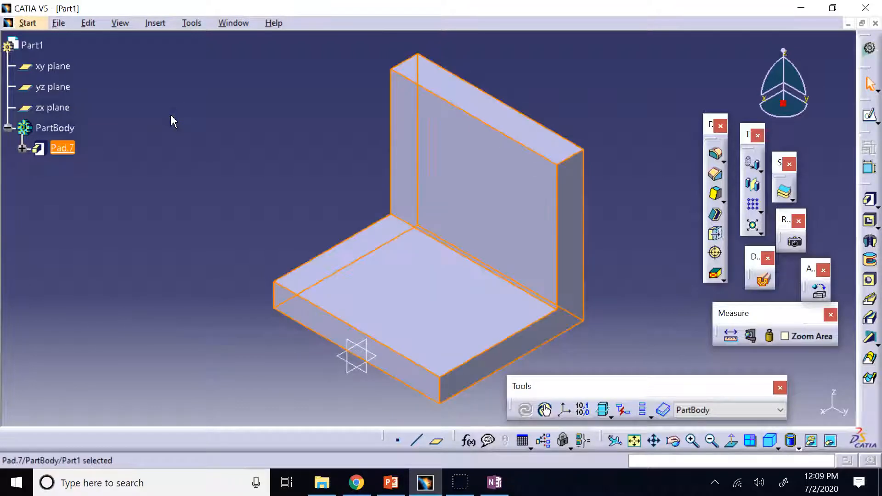
pyautogui.click(173, 121)
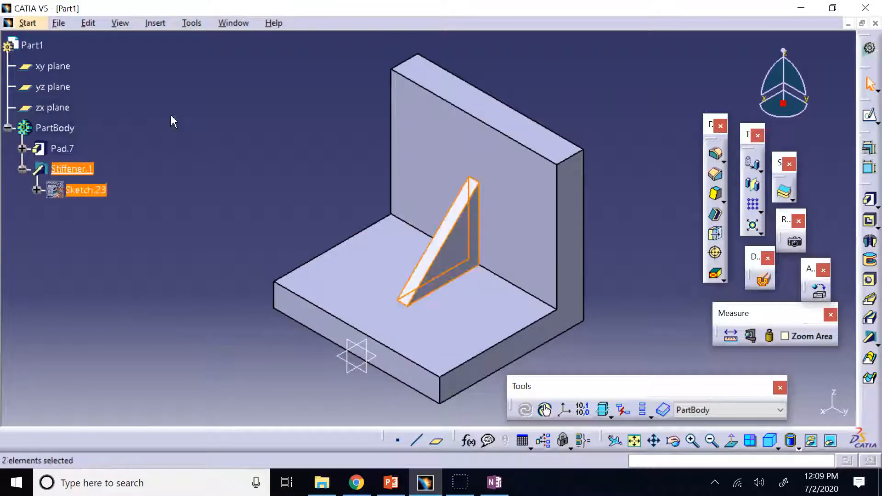
pyautogui.click(197, 118)
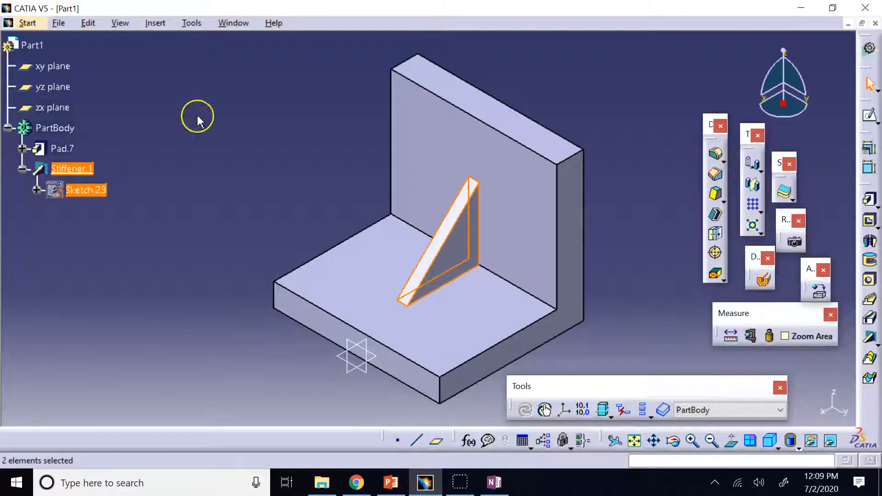
pyautogui.click(114, 118)
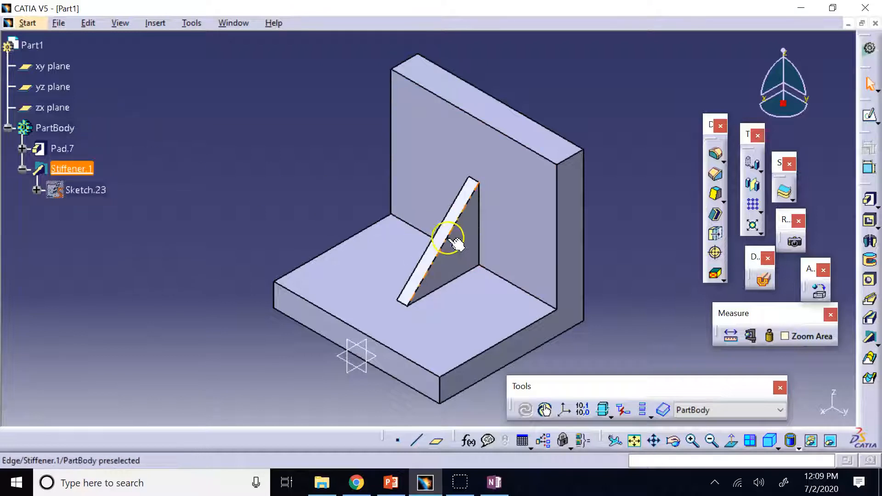
pyautogui.click(69, 150)
pyautogui.click(148, 143)
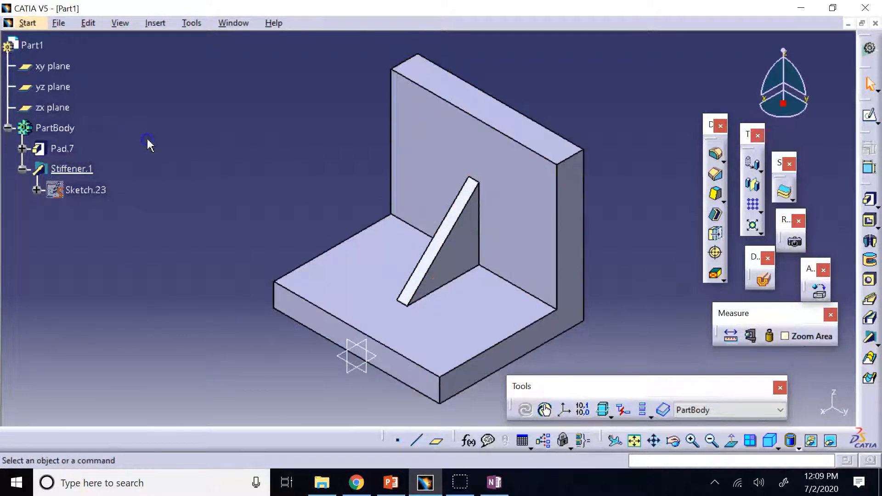
pyautogui.click(76, 129)
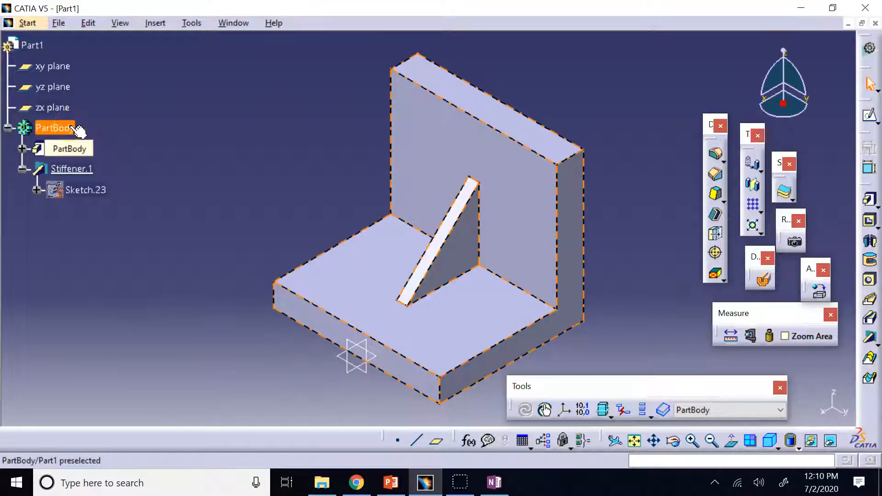
pyautogui.click(168, 123)
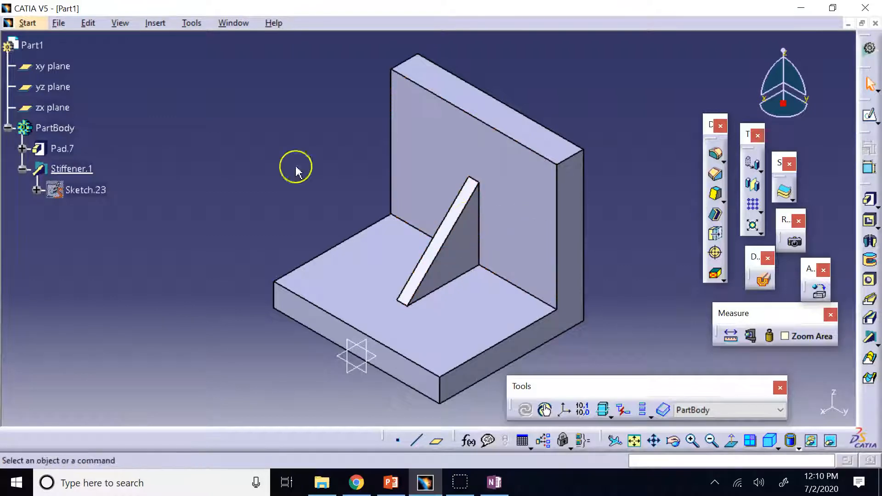
# Step: Set the fill colour of the whole PartBody to orange in its graphic properties
pyautogui.rightClick(63, 130)
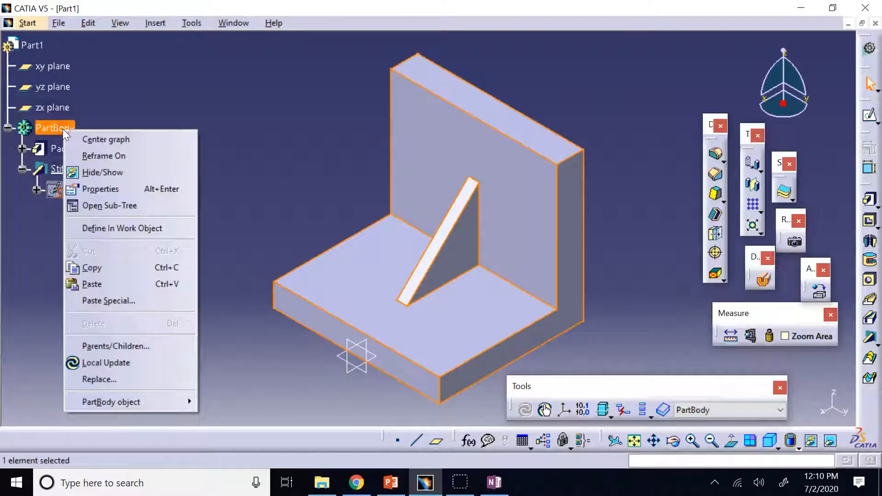
pyautogui.click(111, 188)
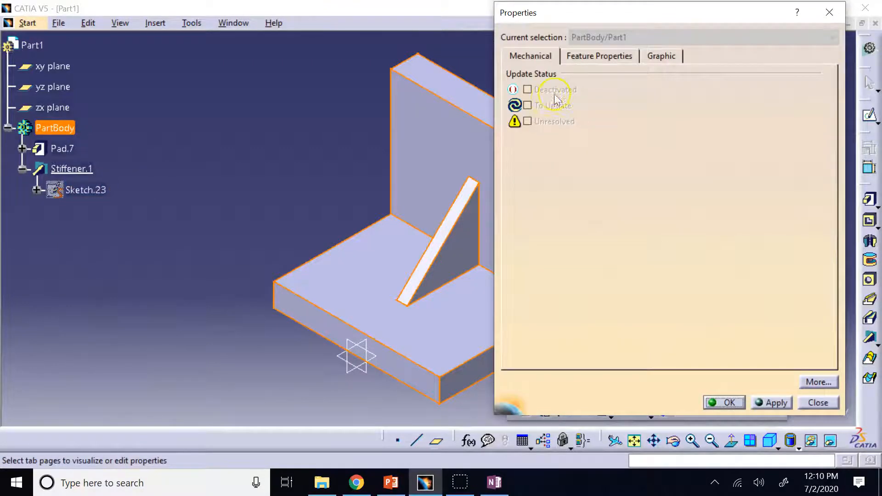
pyautogui.click(662, 56)
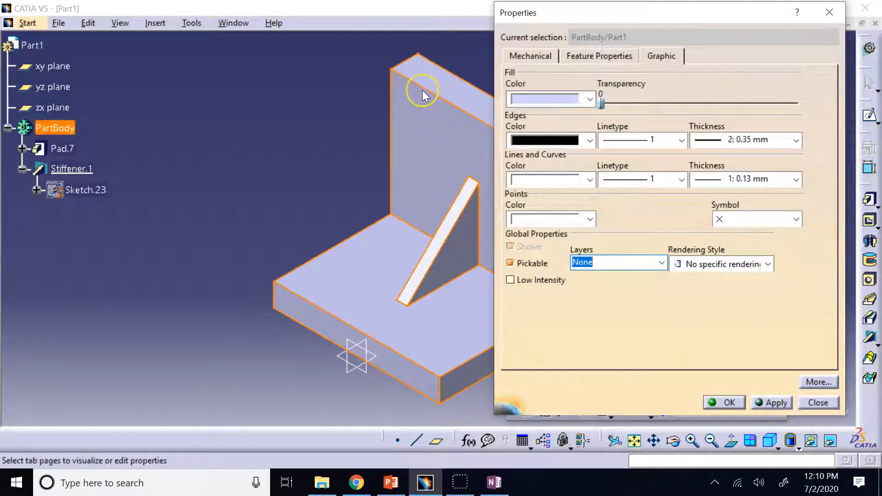
pyautogui.click(590, 100)
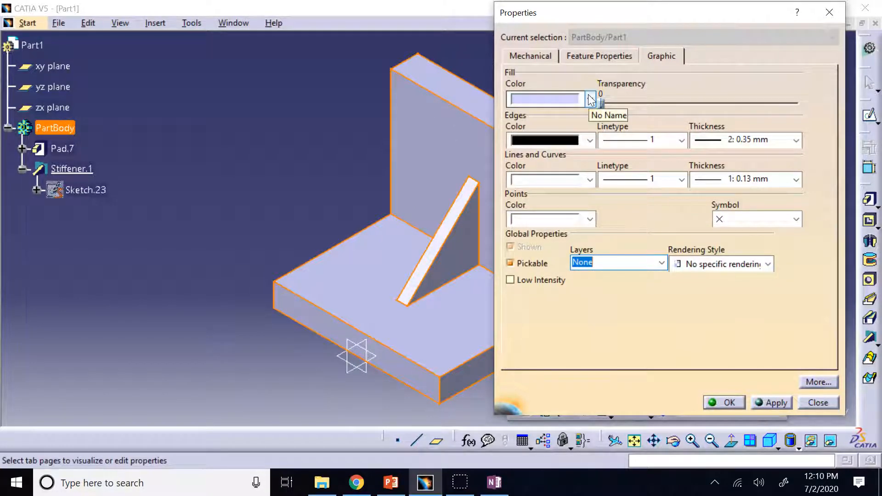
pyautogui.click(590, 101)
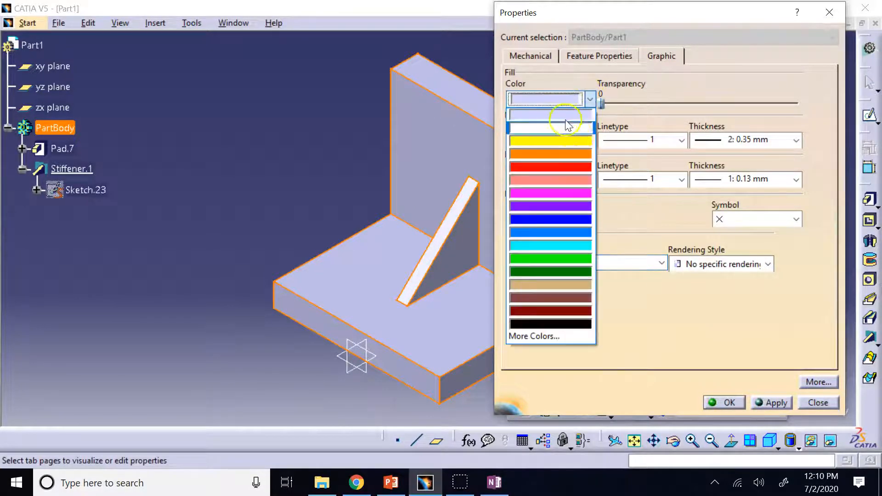
pyautogui.click(570, 154)
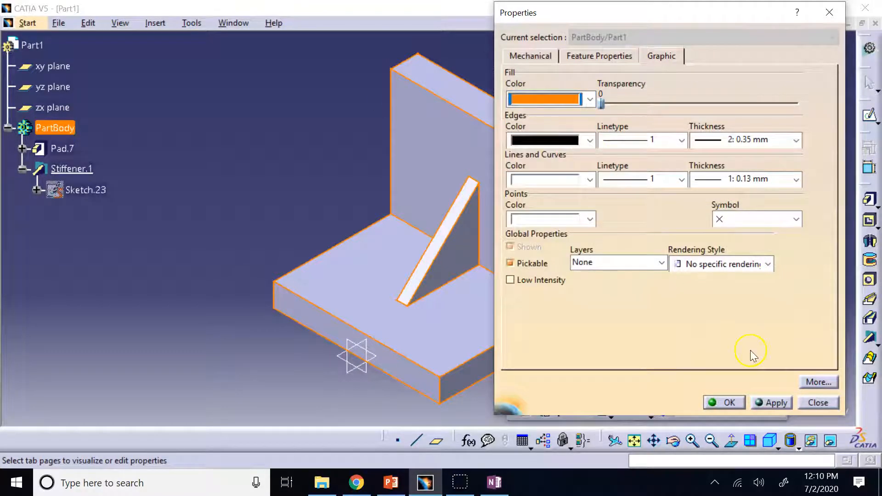
pyautogui.click(730, 403)
pyautogui.click(201, 130)
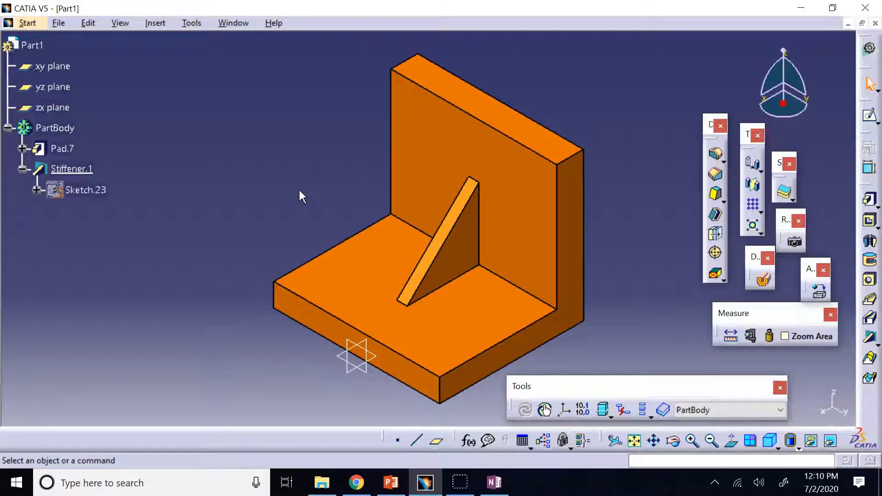
# Step: Undo the PartBody's colour change and clear the selection
pyautogui.hotkey('ctrl', 'z')
pyautogui.hotkey('ctrl', 'z')
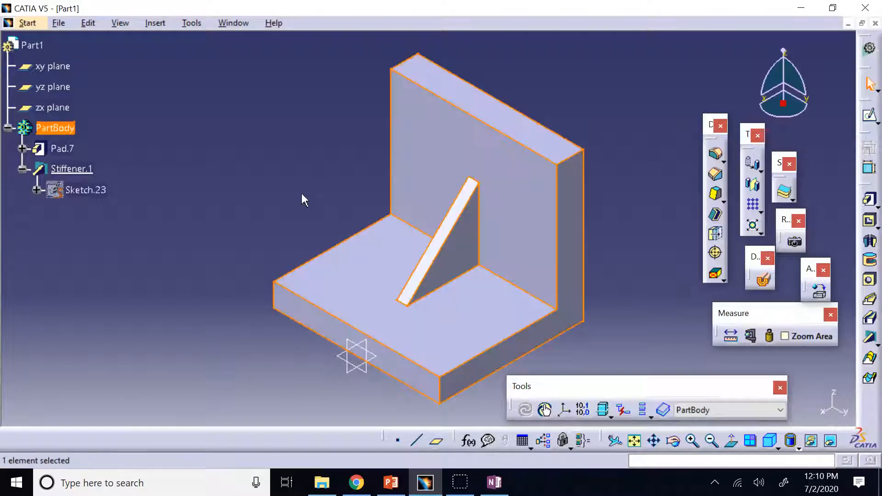
pyautogui.click(189, 154)
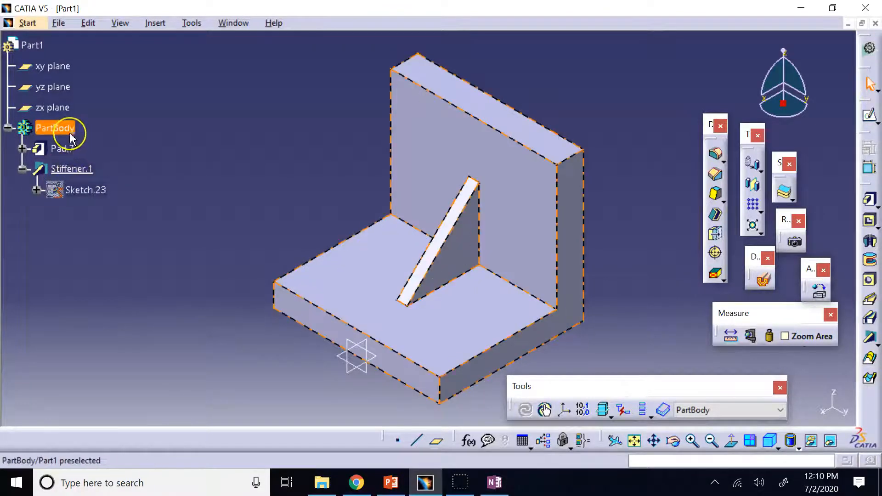
# Step: Set the fill colour of Pad.7 to bright green in its graphic properties
pyautogui.rightClick(66, 150)
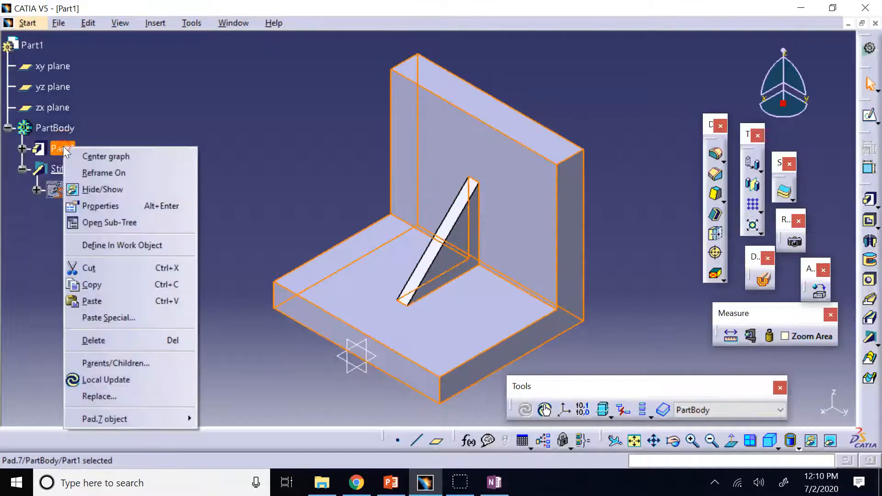
pyautogui.click(110, 206)
pyautogui.click(588, 99)
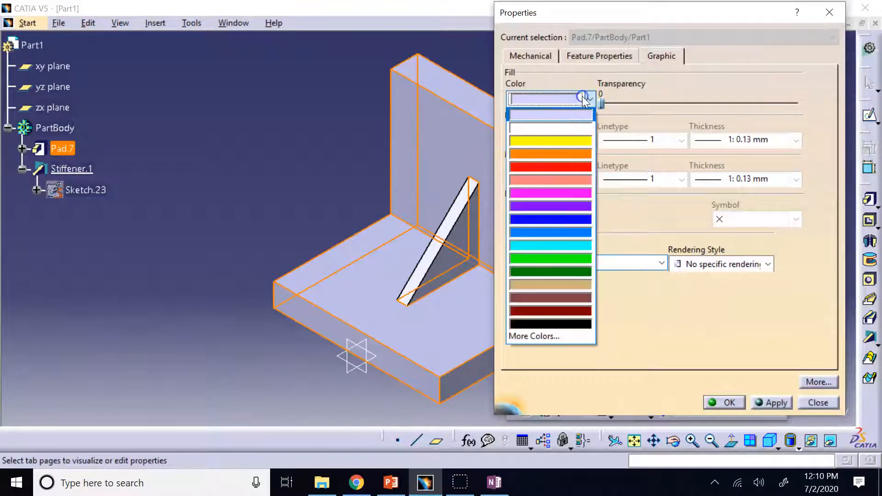
pyautogui.click(570, 260)
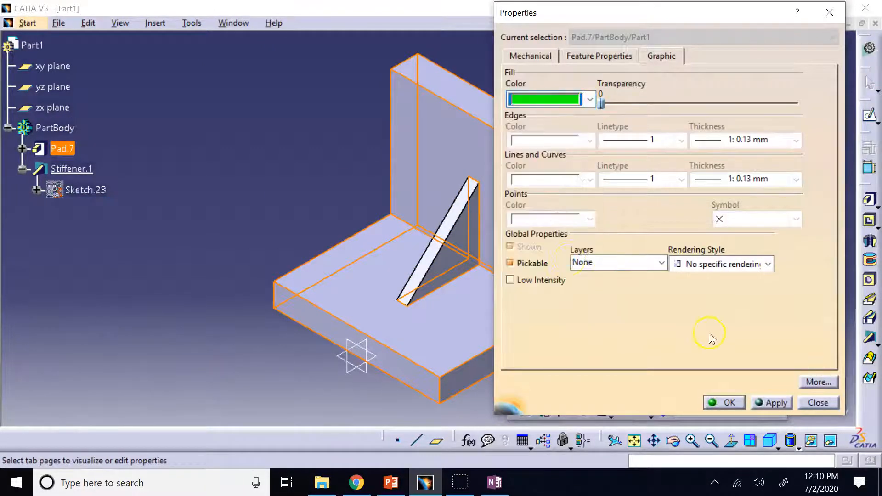
pyautogui.click(733, 402)
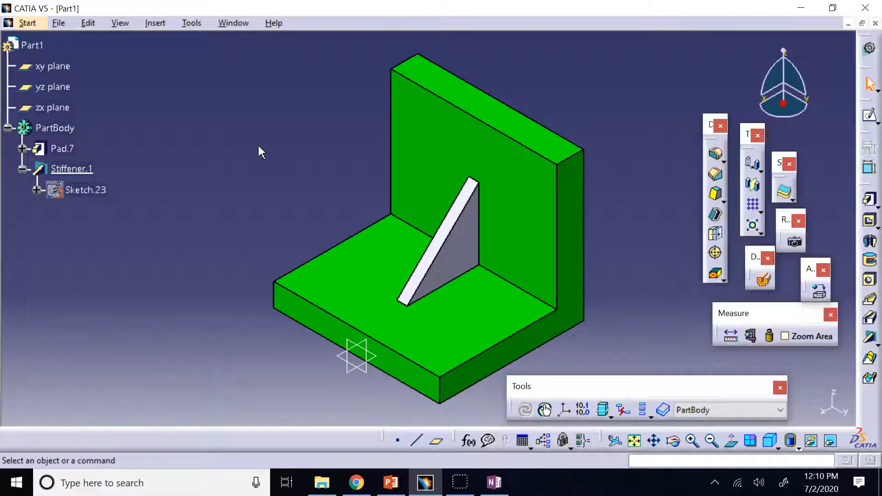
# Step: Set the fill colour of Stiffener.1 to cyan in its graphic properties and clear the selection
pyautogui.rightClick(76, 170)
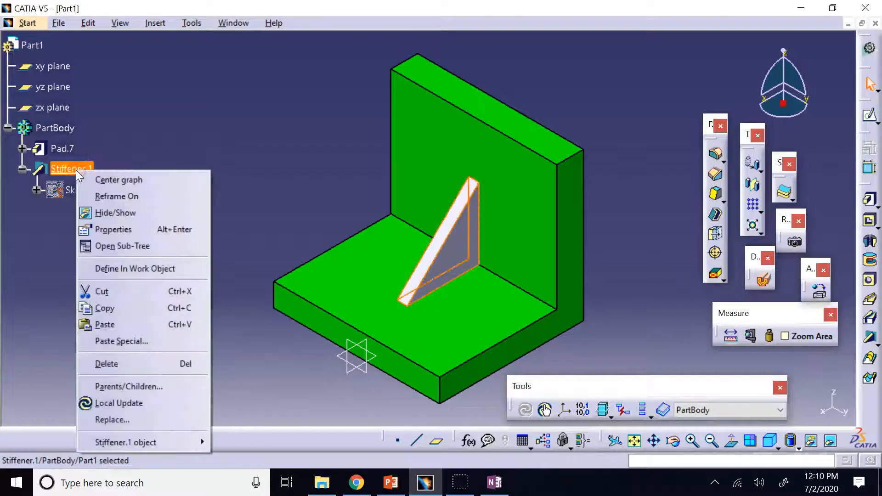
pyautogui.click(124, 229)
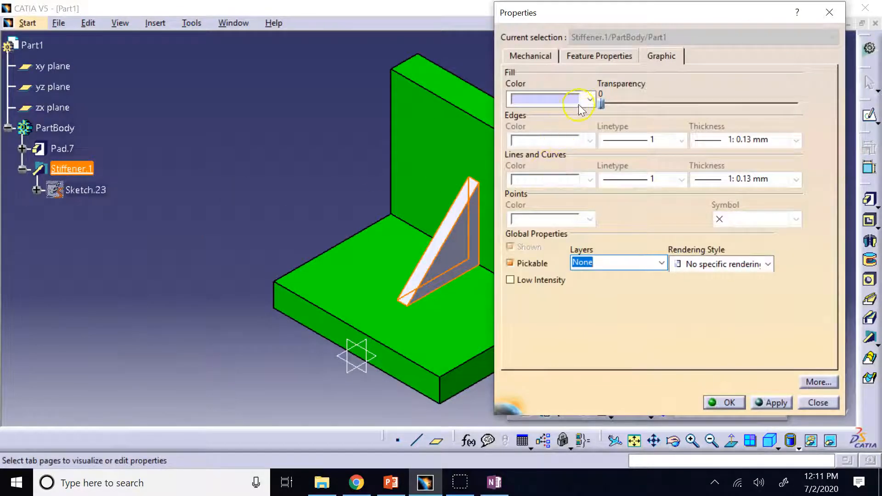
pyautogui.click(580, 110)
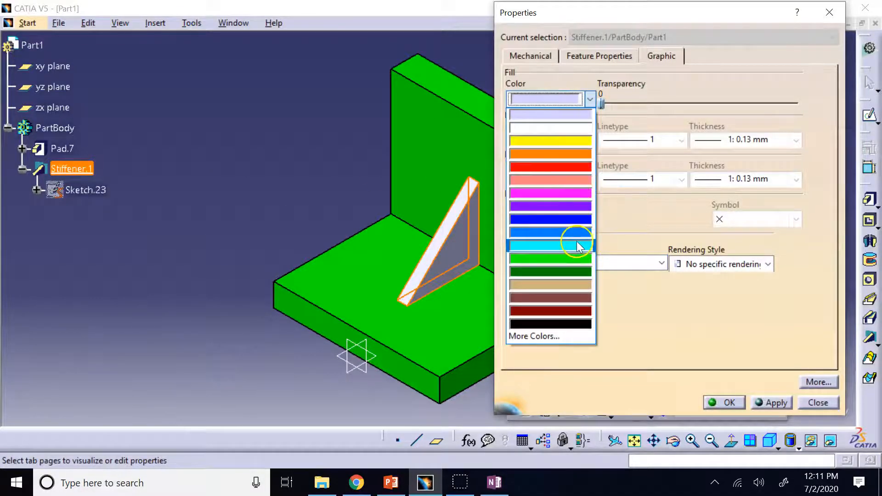
pyautogui.click(577, 245)
pyautogui.click(724, 403)
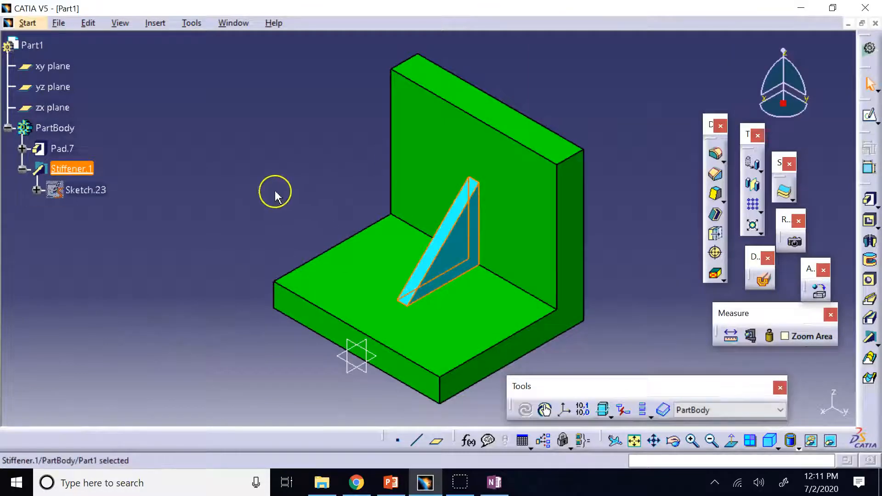
pyautogui.click(282, 202)
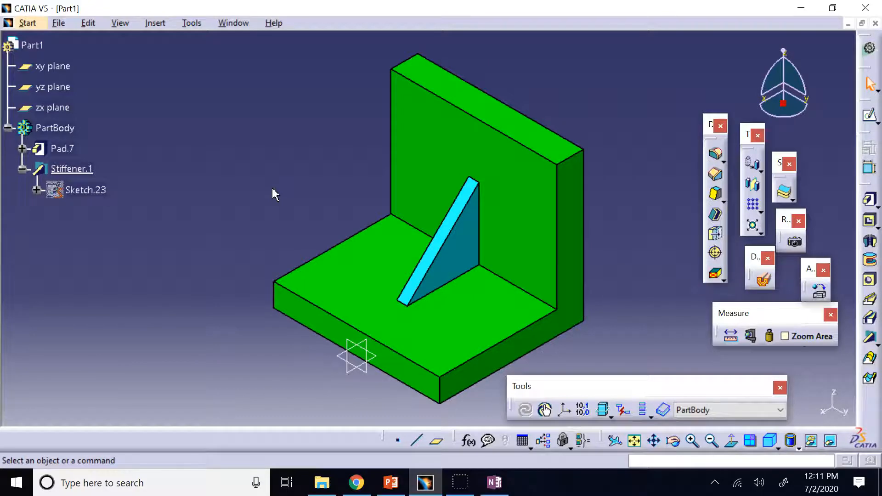
pyautogui.click(285, 209)
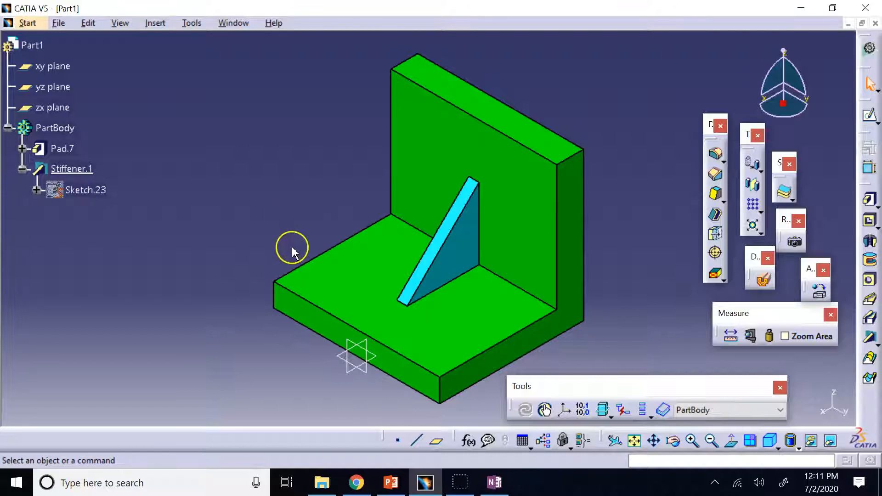
# Step: Move the floating Apply Material toolbar into the free space beside the bracket's base
pyautogui.click(555, 71)
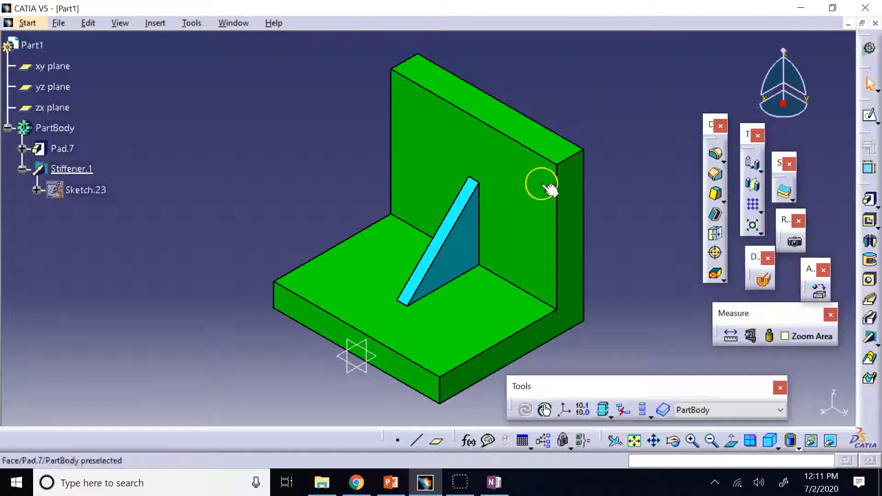
pyautogui.click(727, 334)
pyautogui.click(819, 290)
pyautogui.moveTo(259, 371); pyautogui.dragTo(230, 367)
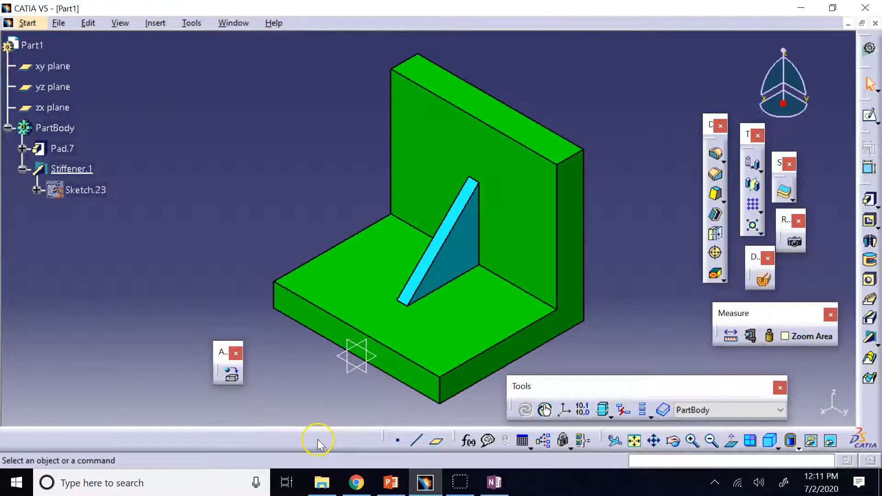
# Step: Open the material library and browse its Construction, Fabrics, Metal, Other, Painting and Shape Review families
pyautogui.click(232, 375)
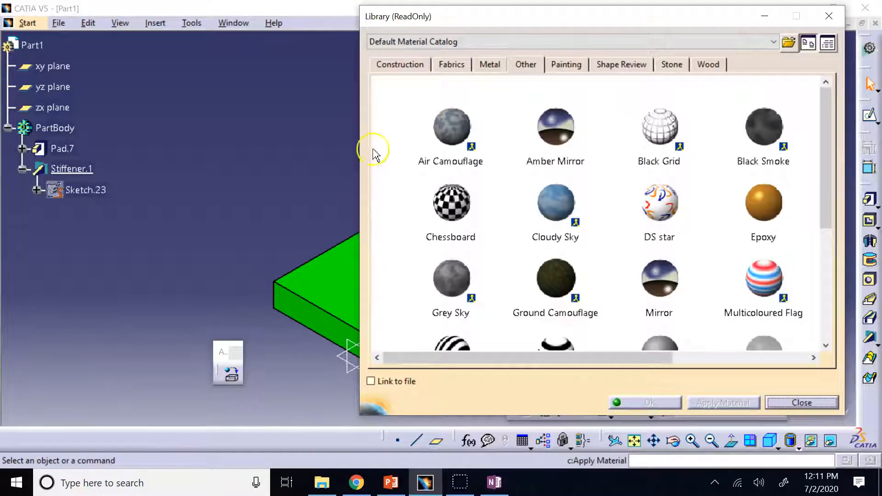
pyautogui.click(410, 67)
pyautogui.click(450, 65)
pyautogui.click(489, 64)
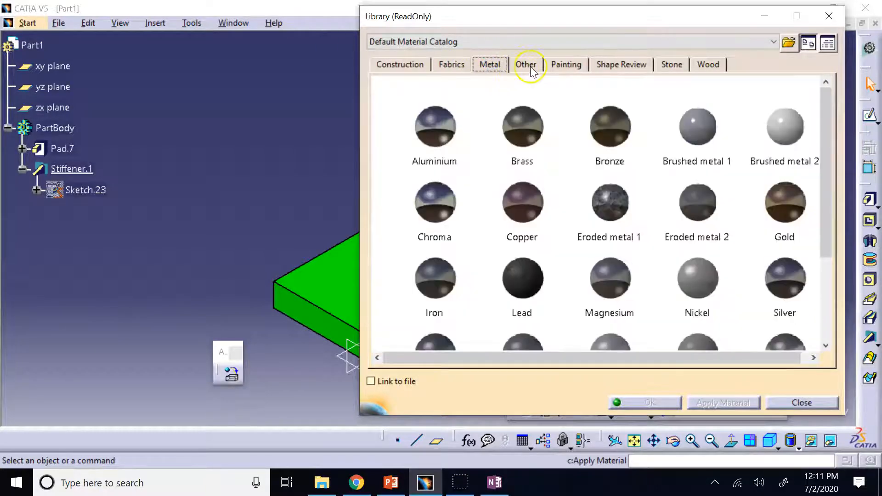
pyautogui.click(563, 65)
pyautogui.click(533, 65)
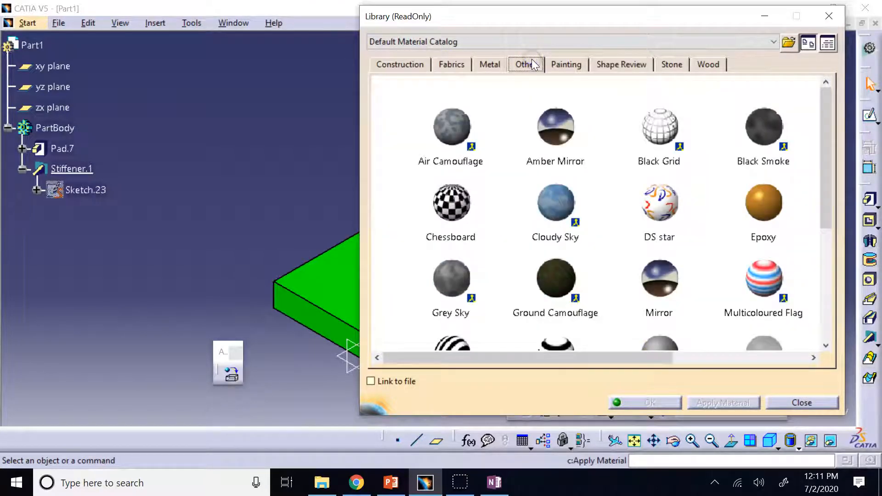
pyautogui.moveTo(830, 179); pyautogui.dragTo(821, 324)
pyautogui.click(571, 207)
pyautogui.click(671, 142)
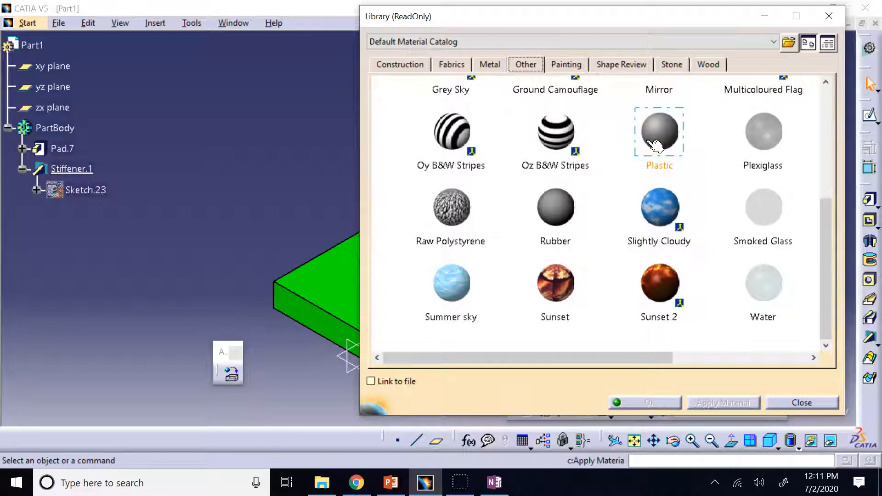
pyautogui.click(567, 79)
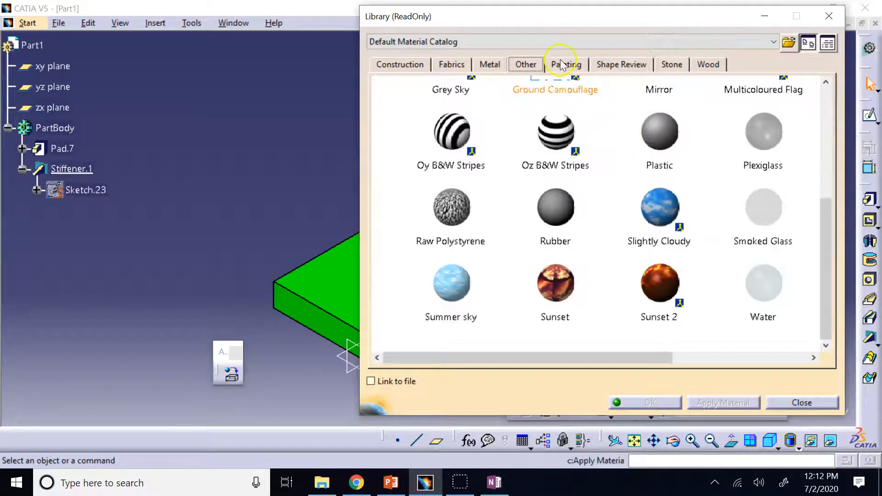
pyautogui.click(564, 67)
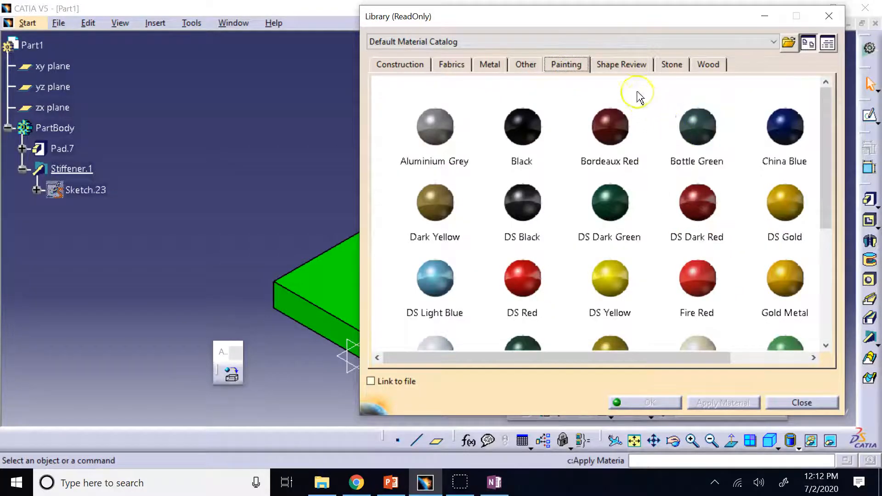
pyautogui.click(622, 65)
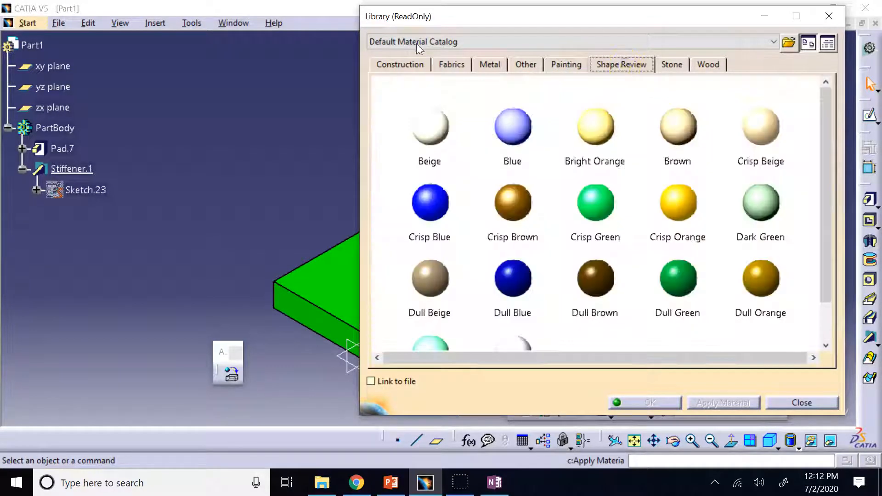
# Step: Apply the Marble 2 material from the Stone family to the PartBody and clear the selection
pyautogui.click(671, 66)
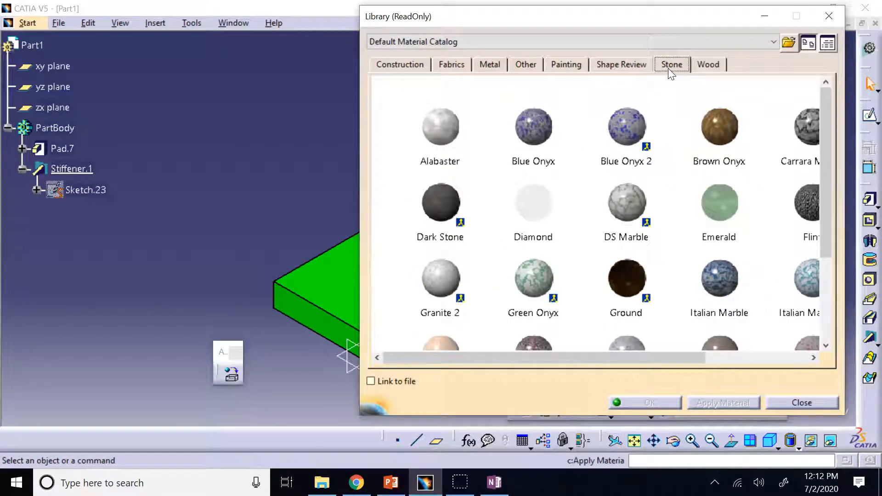
pyautogui.moveTo(826, 204); pyautogui.dragTo(834, 289)
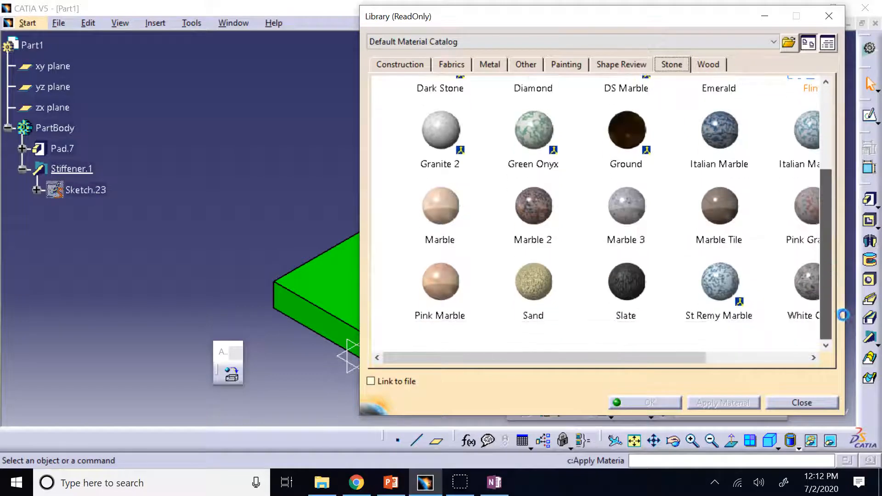
pyautogui.moveTo(680, 357); pyautogui.dragTo(763, 365)
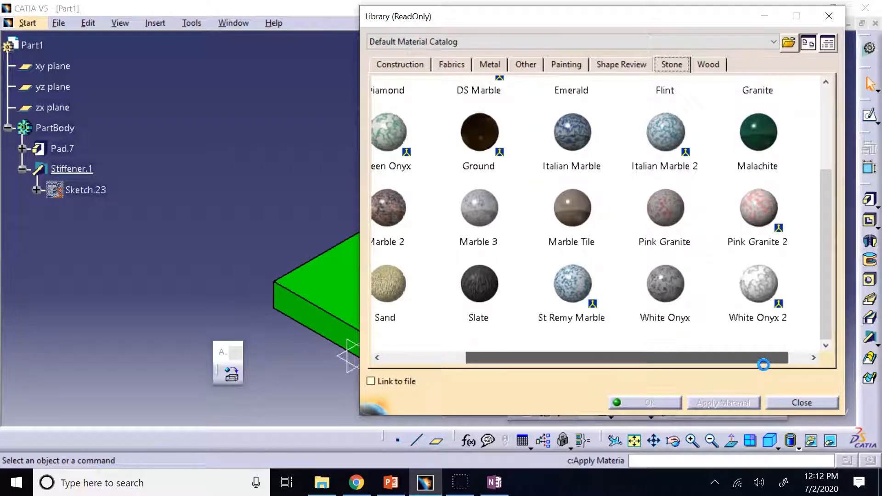
pyautogui.moveTo(763, 365); pyautogui.dragTo(764, 367)
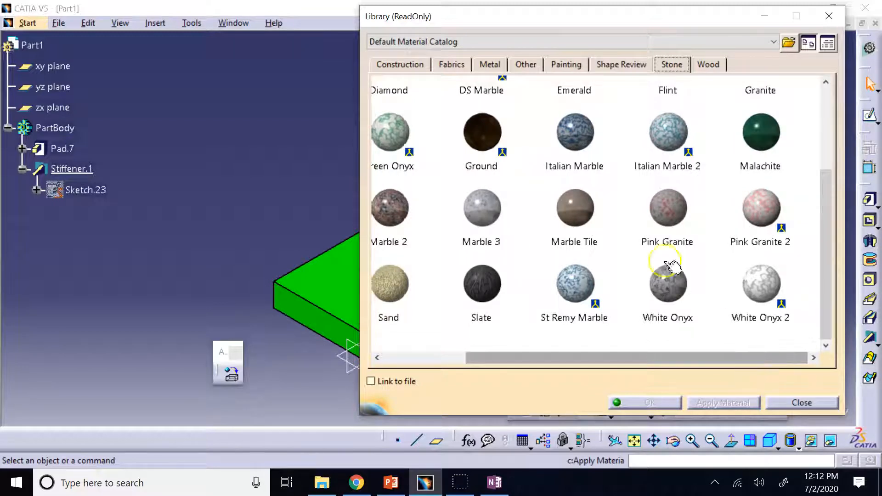
pyautogui.click(404, 212)
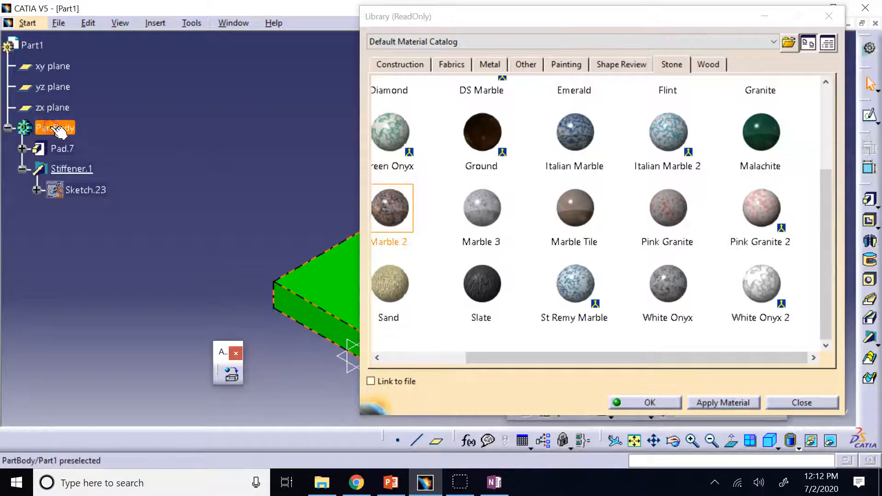
pyautogui.click(57, 130)
pyautogui.click(694, 402)
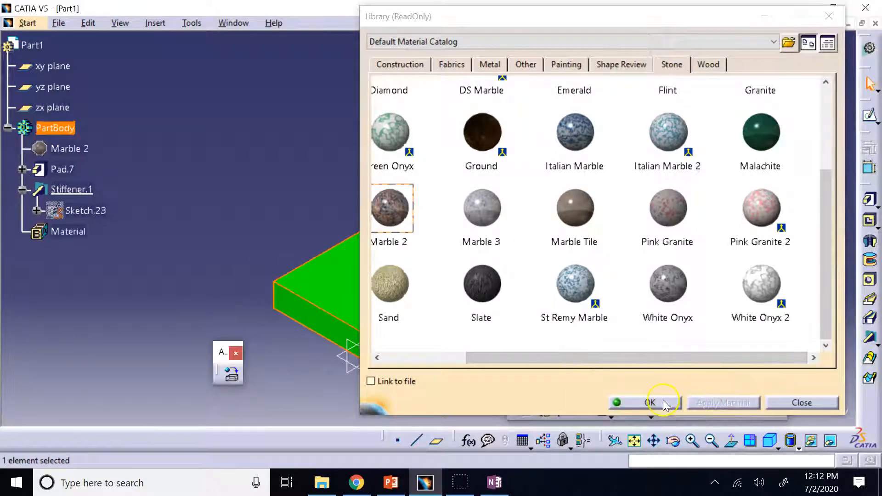
pyautogui.click(662, 402)
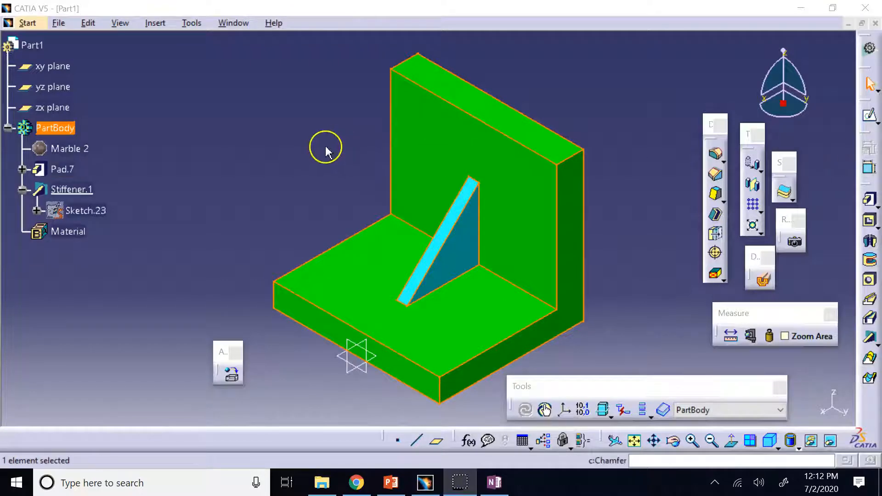
pyautogui.click(325, 148)
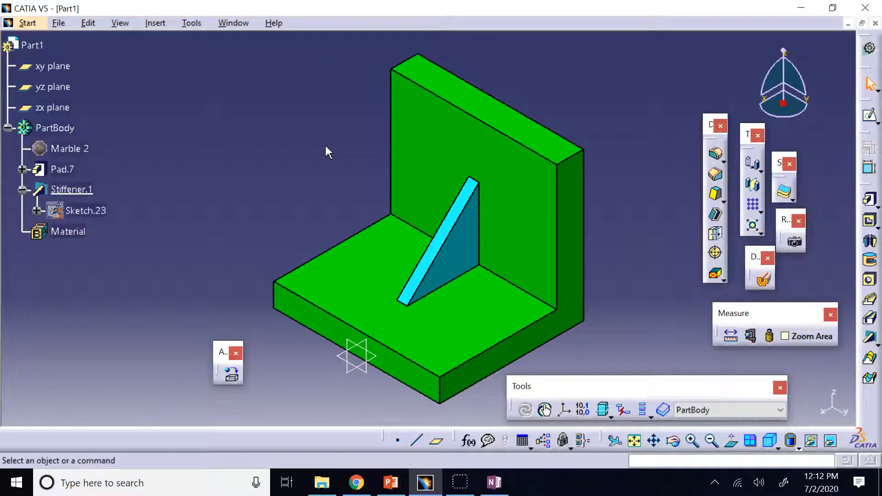
# Step: Display the bracket in Shading with Material mode and inspect the marble texture from another angle
pyautogui.click(71, 149)
pyautogui.click(92, 152)
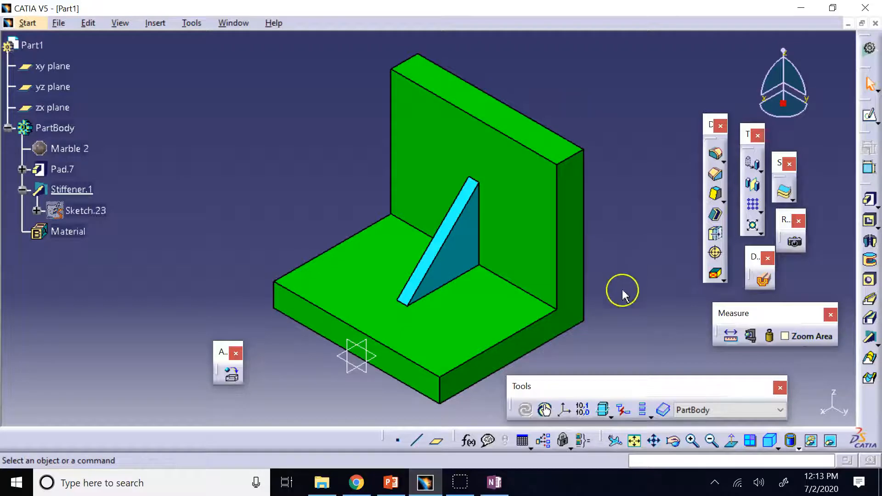
pyautogui.click(798, 447)
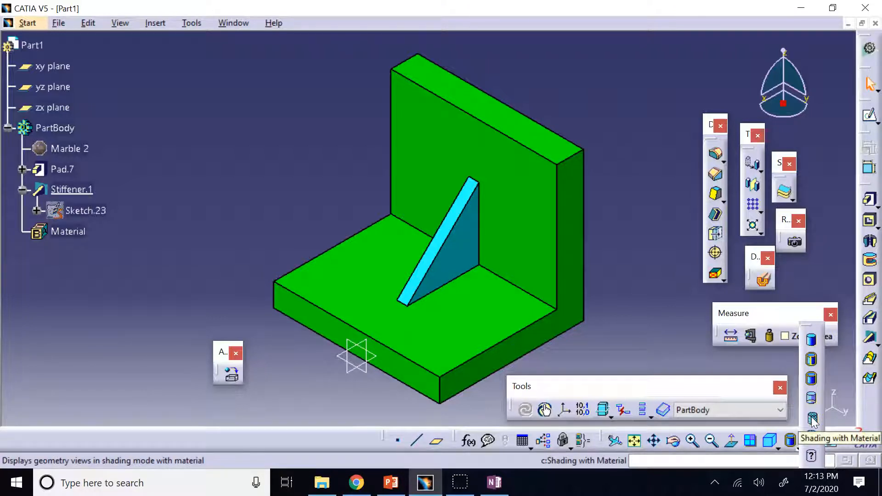
pyautogui.click(812, 418)
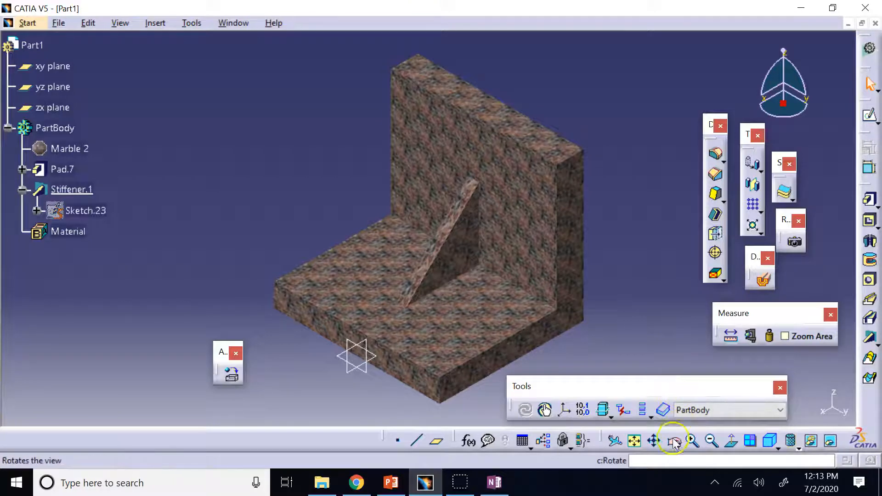
pyautogui.moveTo(532, 342); pyautogui.dragTo(508, 289, button='middle')
# Step: Return the display to shading with edges and dock the Apply Material toolbar beside the point, line and plane tools
pyautogui.click(791, 441)
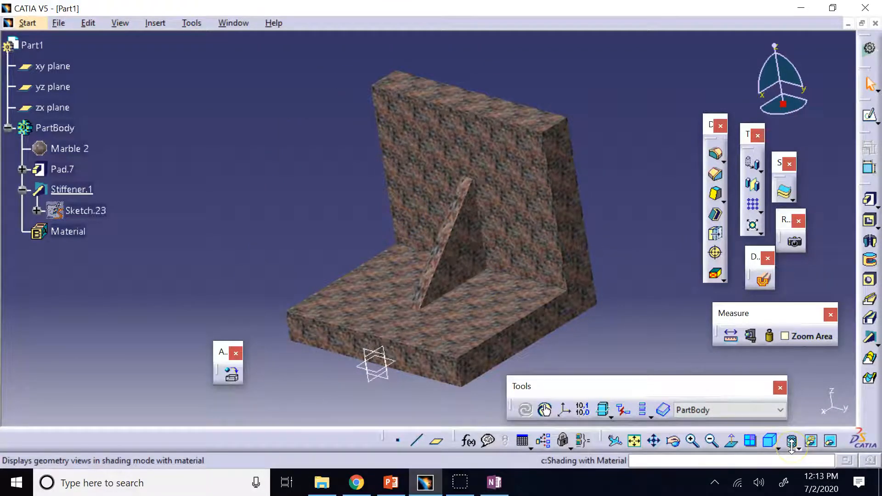
pyautogui.click(791, 445)
pyautogui.click(805, 379)
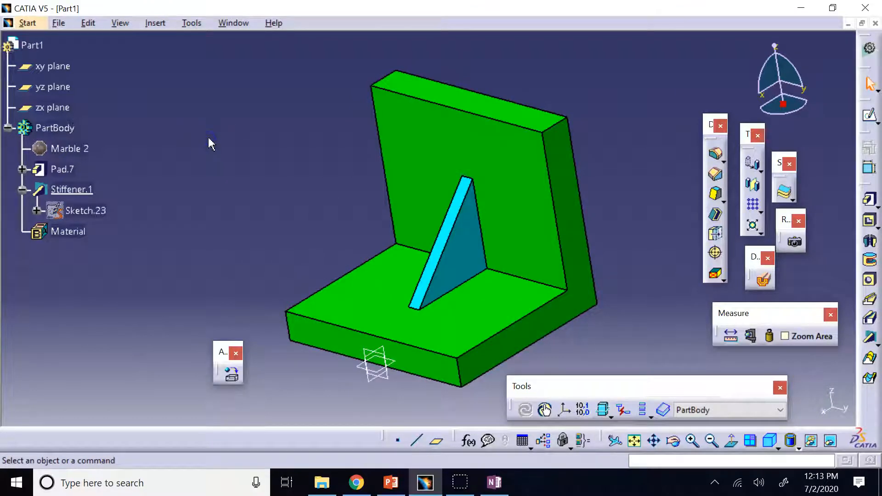
pyautogui.moveTo(225, 352); pyautogui.dragTo(361, 443)
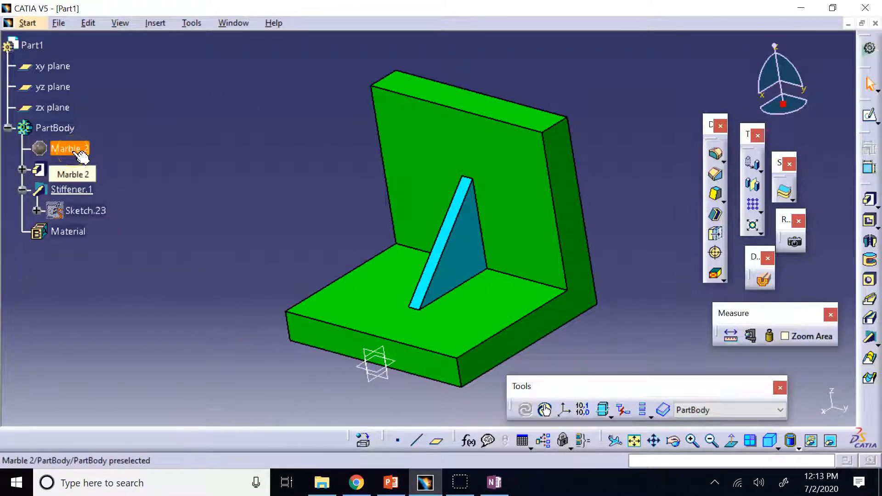
# Step: Delete Stiffener.1 together with its aggregated elements and restore the isometric view of the bracket
pyautogui.rightClick(63, 187)
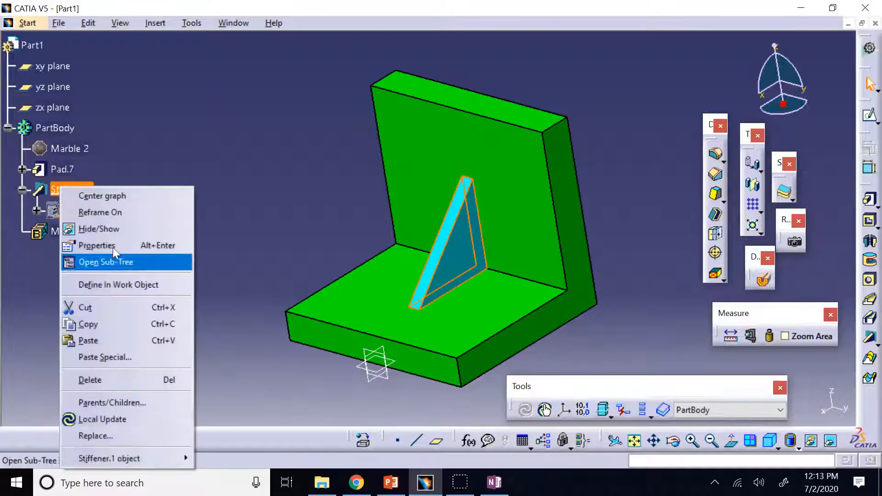
pyautogui.click(147, 380)
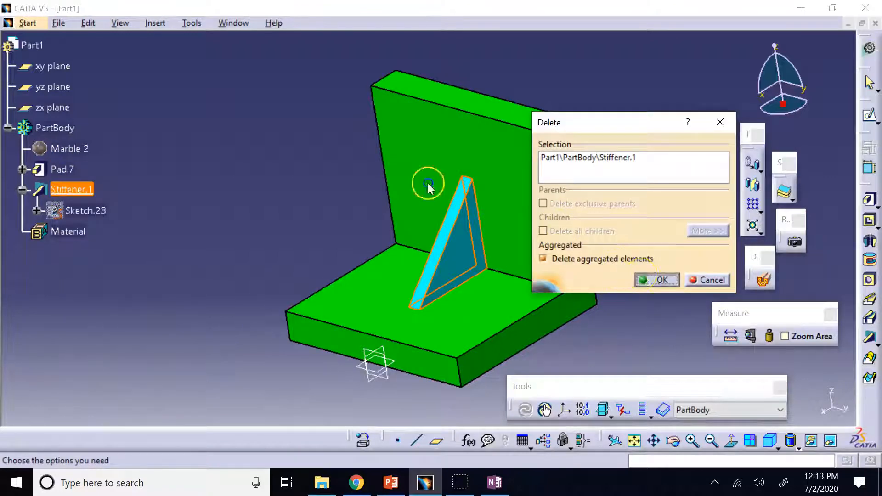
pyautogui.click(644, 277)
pyautogui.click(273, 129)
pyautogui.click(767, 445)
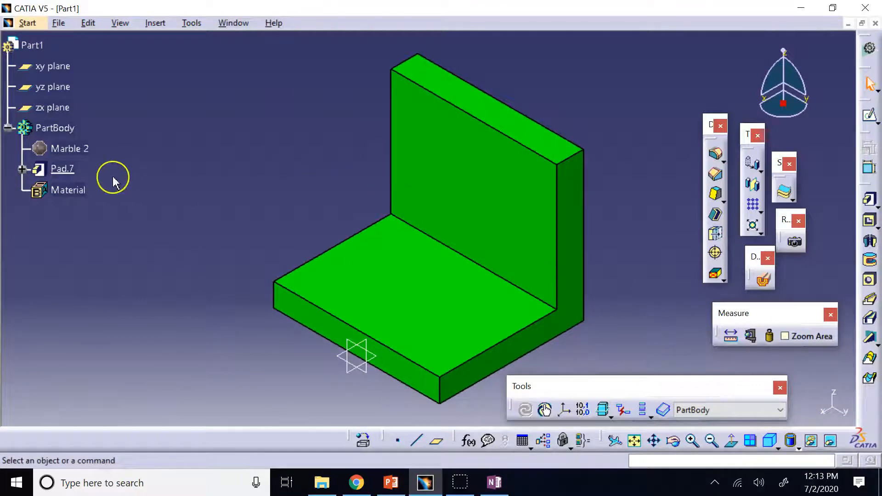
# Step: Examine the full definition of Pad.7, including its second limit and thin pad options, without changing it
pyautogui.doubleClick(64, 169)
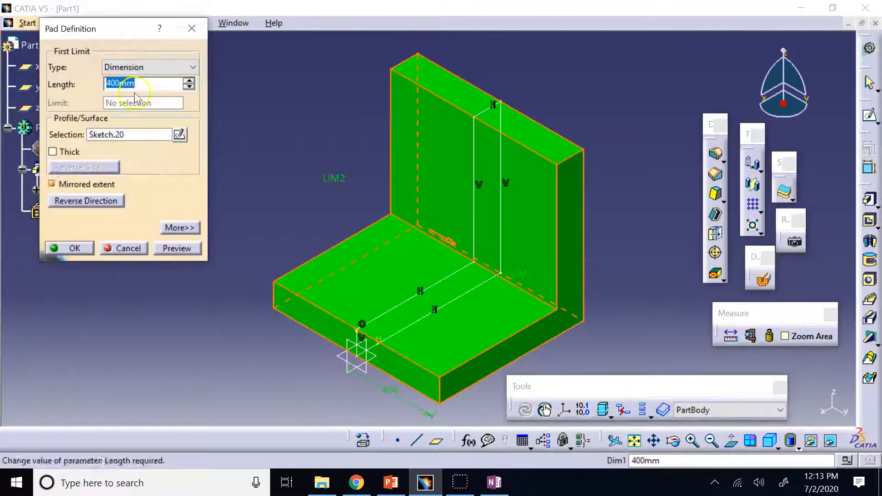
pyautogui.click(182, 228)
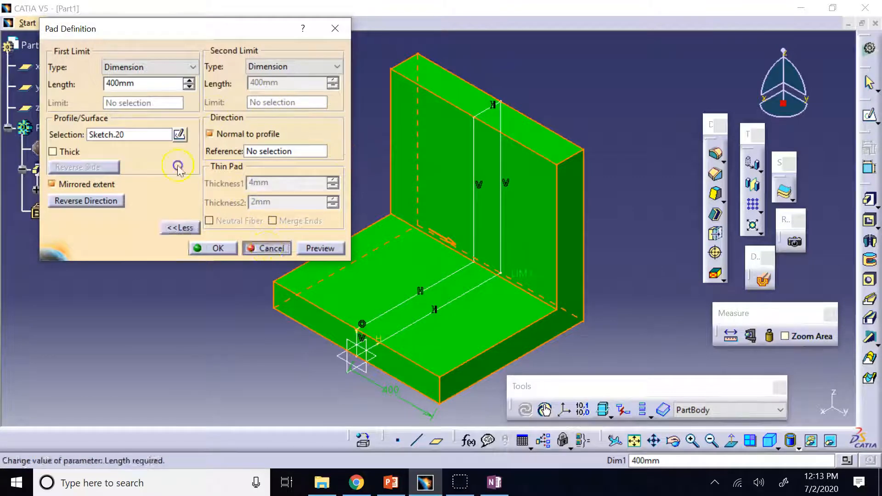
pyautogui.click(269, 248)
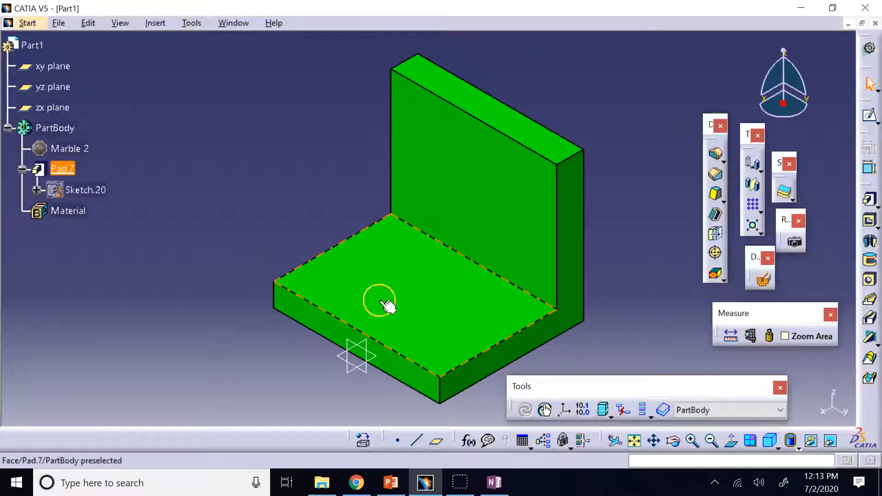
# Step: Switch to PowerPoint to view slide 9 on part definition, sketch support and feature reordering, and return to CATIA
pyautogui.click(391, 482)
pyautogui.click(101, 334)
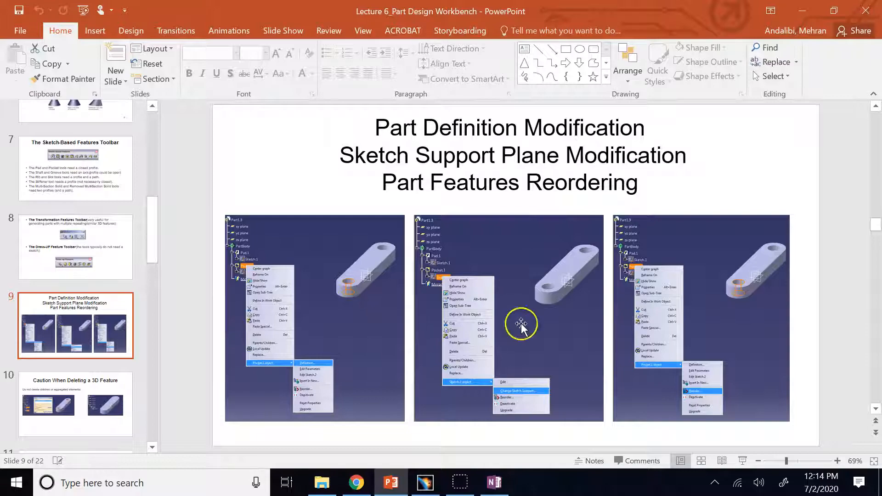
pyautogui.click(426, 481)
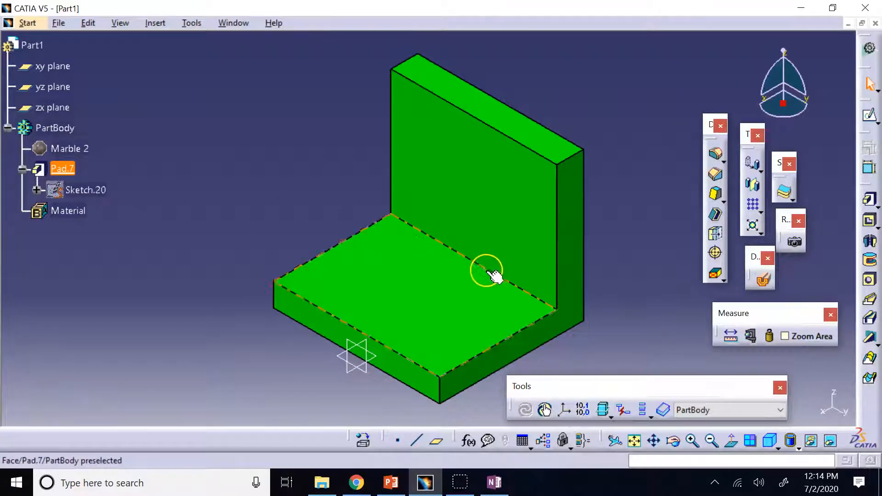
# Step: Open Sketch.20 under Pad.7 to view its L-shaped profile, and leave the sketch with the profile unchanged
pyautogui.doubleClick(106, 190)
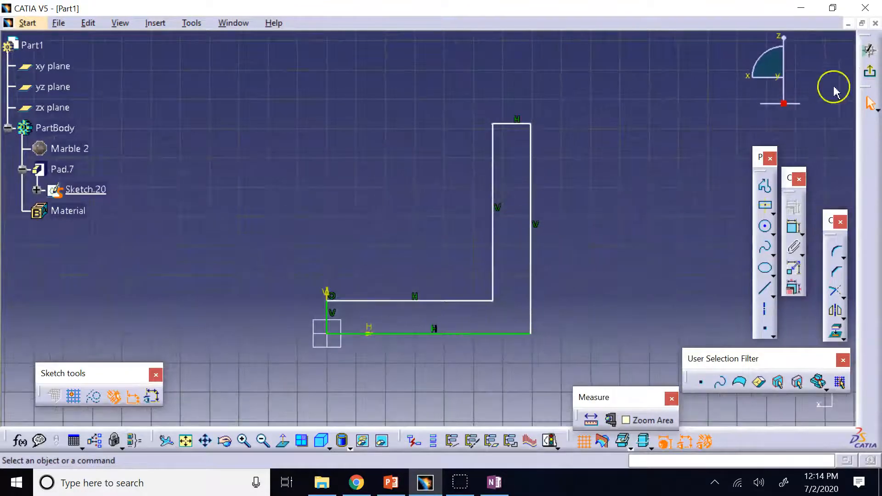
pyautogui.click(869, 50)
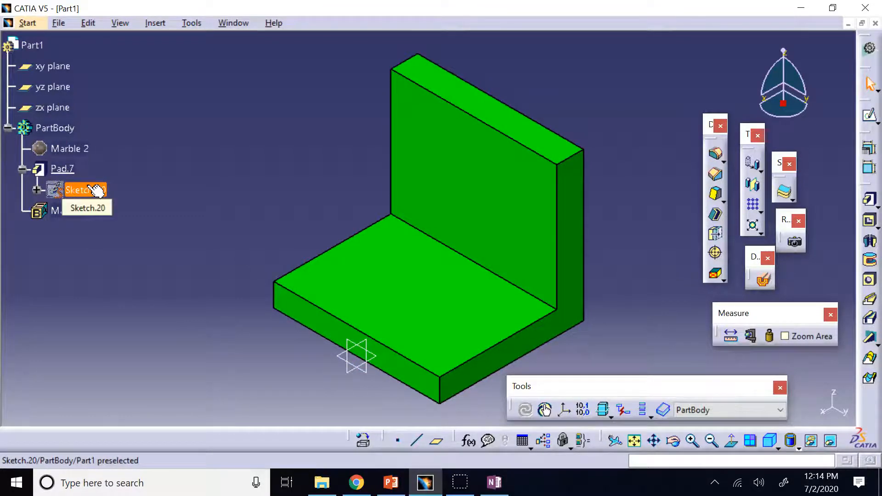
pyautogui.click(67, 188)
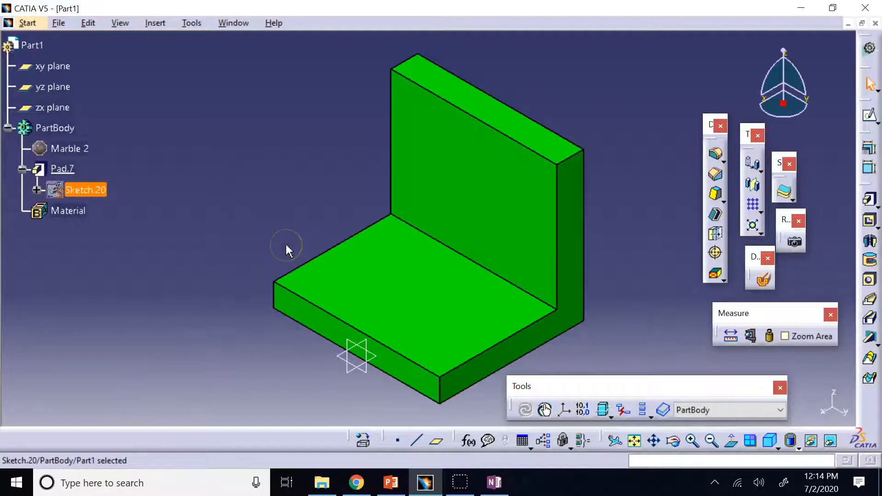
pyautogui.click(98, 193)
pyautogui.click(227, 209)
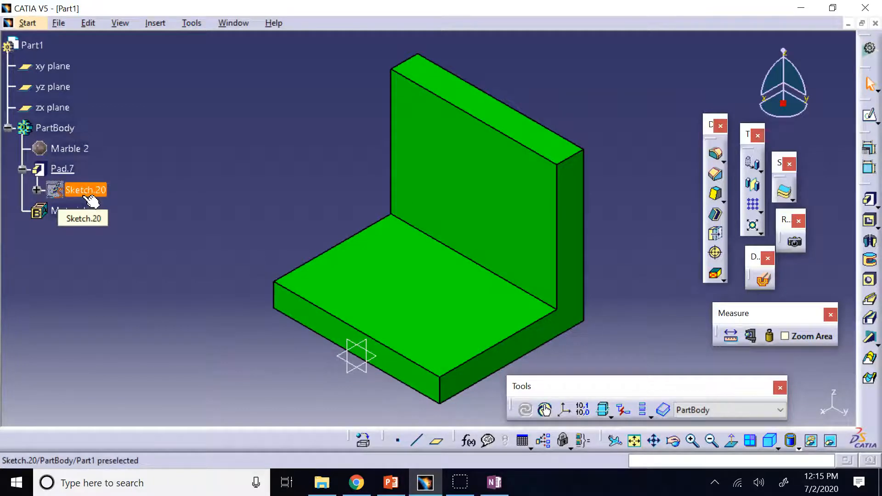
# Step: Change the support of Sketch.20 to the yz plane and fit the rotated bracket in the view
pyautogui.rightClick(81, 191)
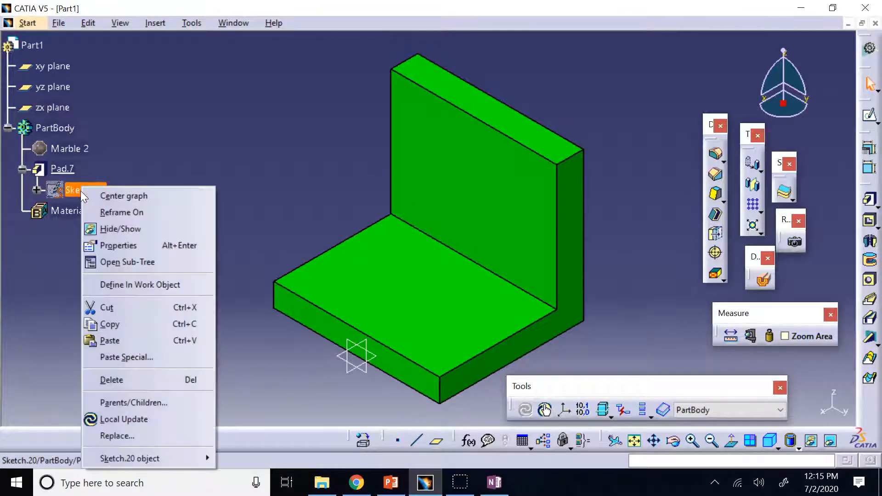
pyautogui.moveTo(148, 458)
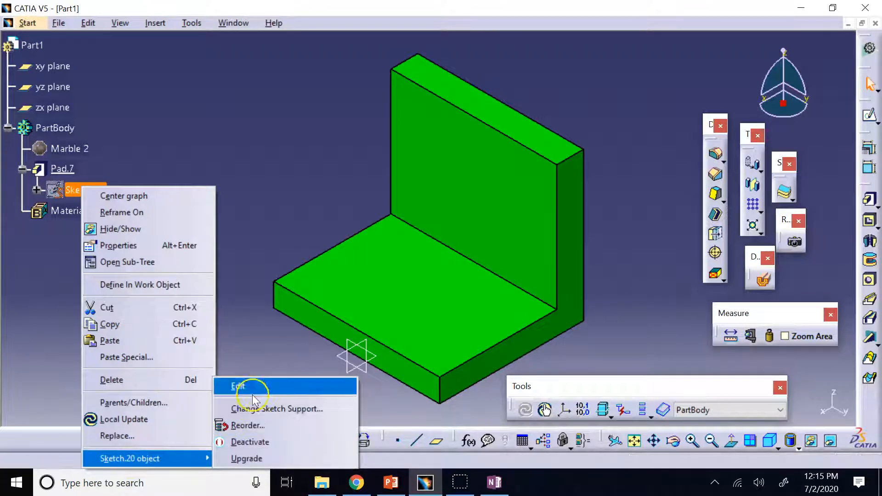
pyautogui.click(312, 410)
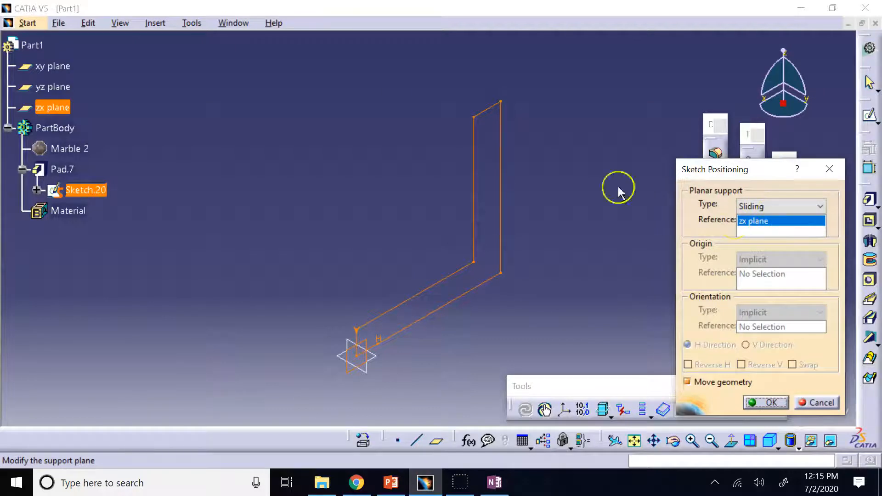
pyautogui.click(57, 87)
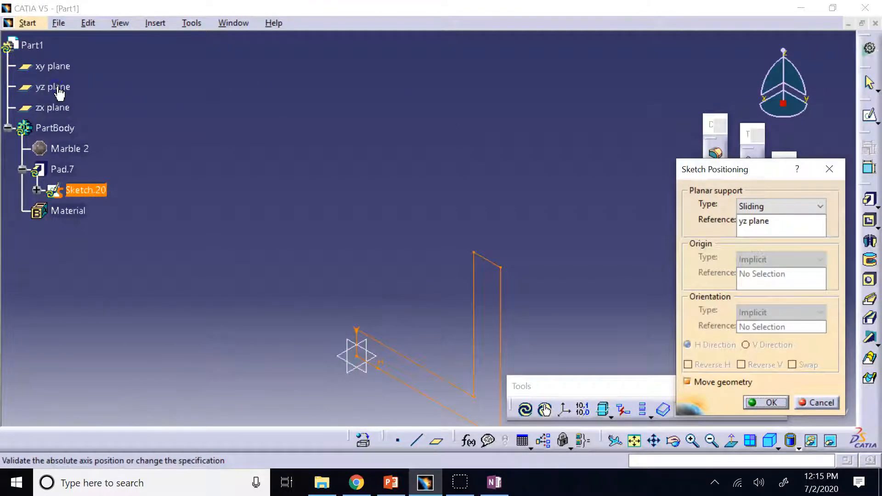
pyautogui.click(636, 440)
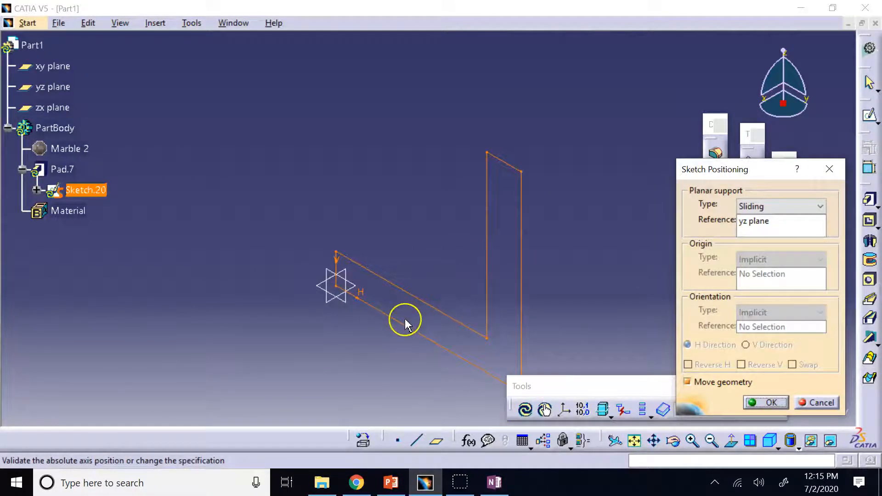
pyautogui.click(766, 403)
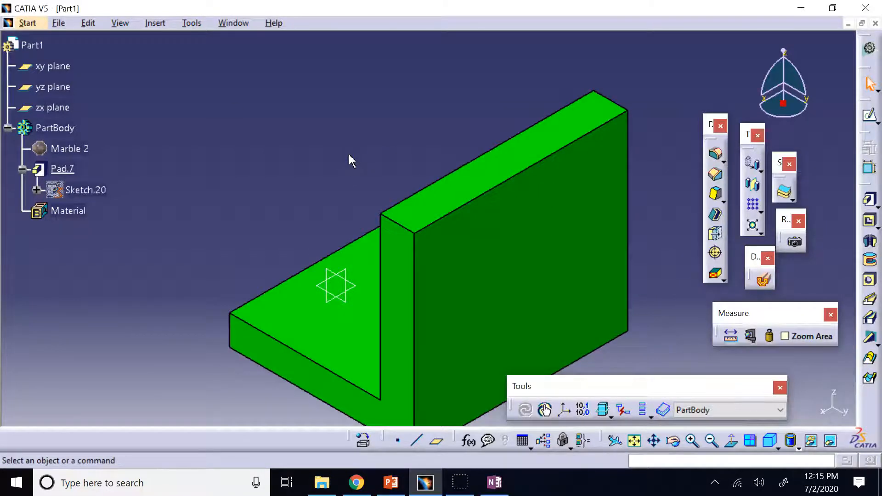
pyautogui.click(653, 442)
pyautogui.click(637, 443)
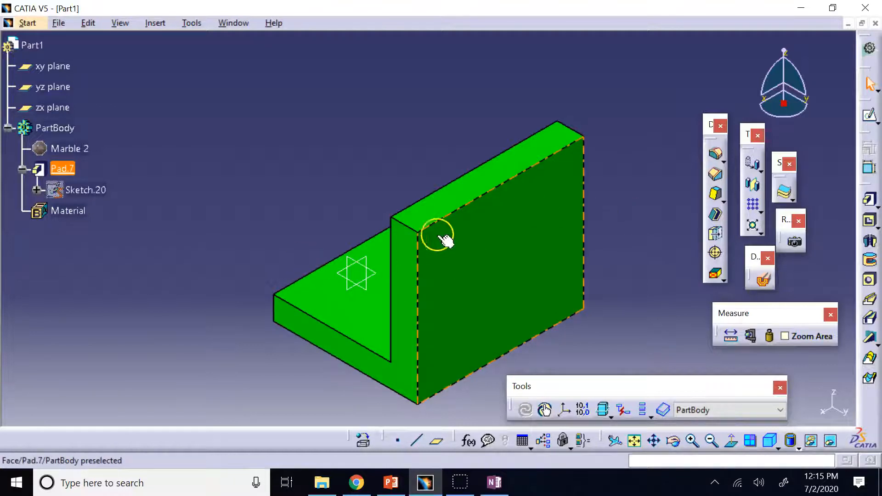
# Step: Undo the sketch support change and the deletion of Stiffener.1, and fit the bracket in the view
pyautogui.click(760, 170)
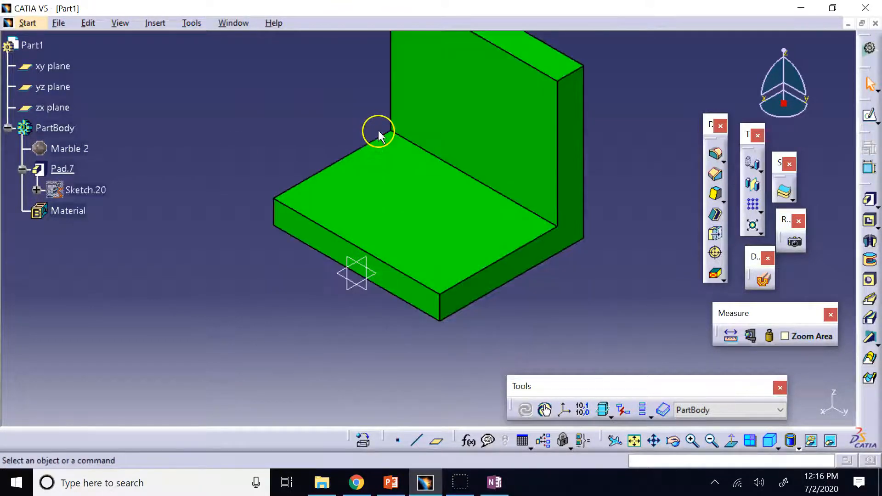
pyautogui.click(305, 158)
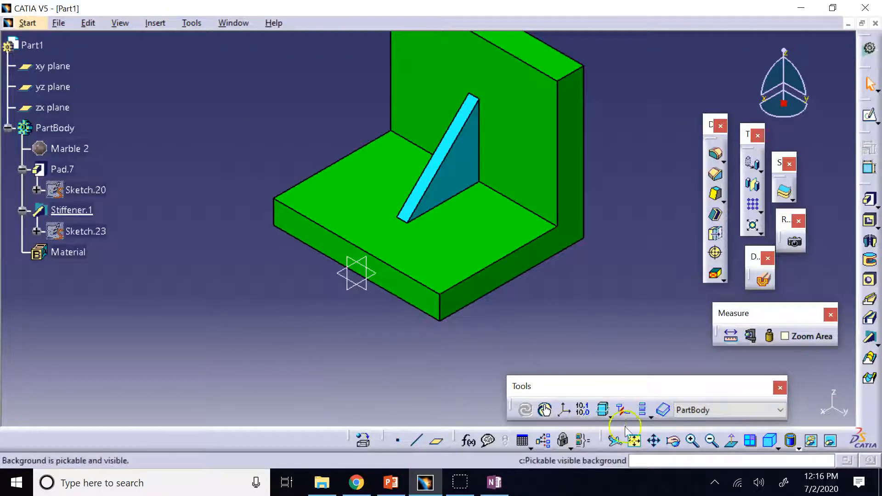
pyautogui.click(634, 440)
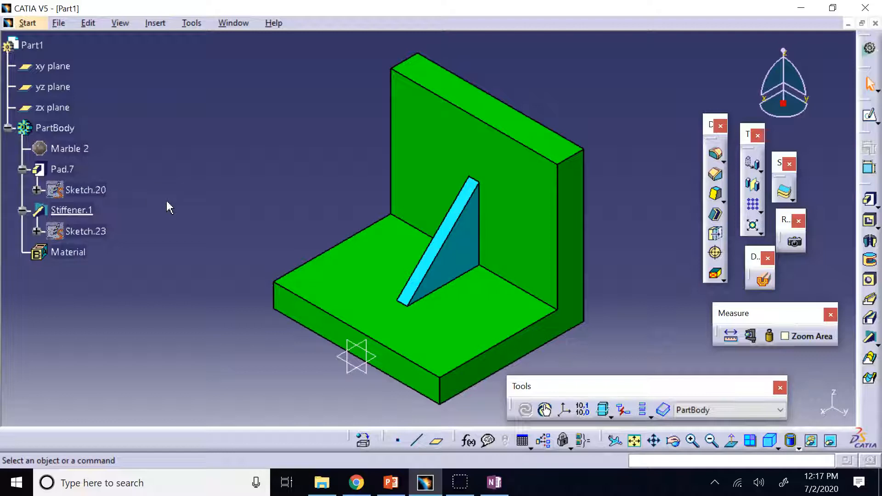
# Step: Deactivate Stiffener.1 together with its aggregated elements
pyautogui.click(74, 220)
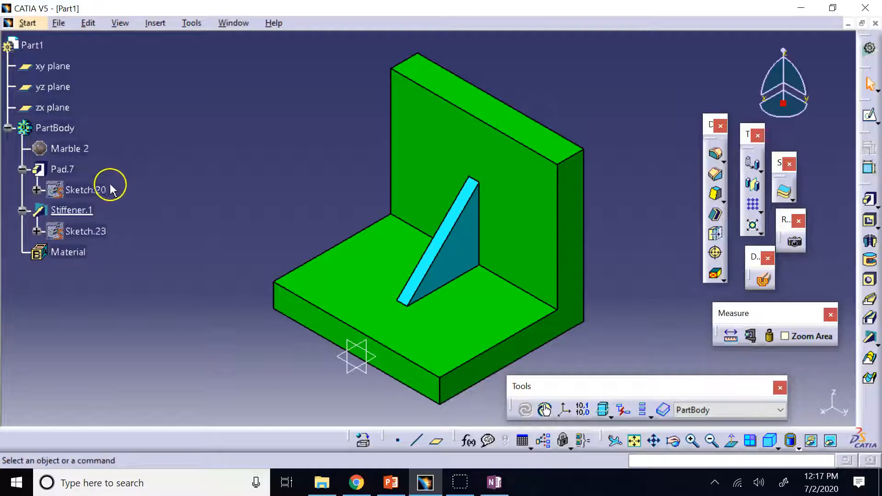
pyautogui.click(71, 213)
pyautogui.rightClick(65, 209)
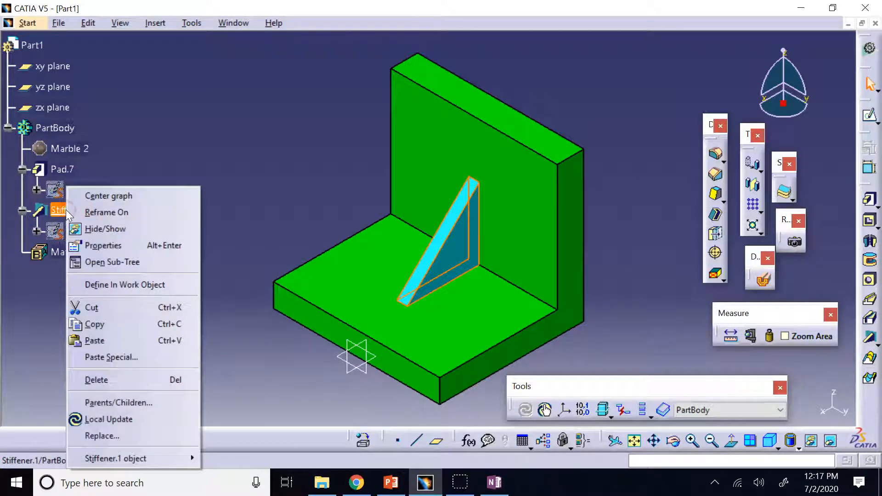
pyautogui.click(125, 459)
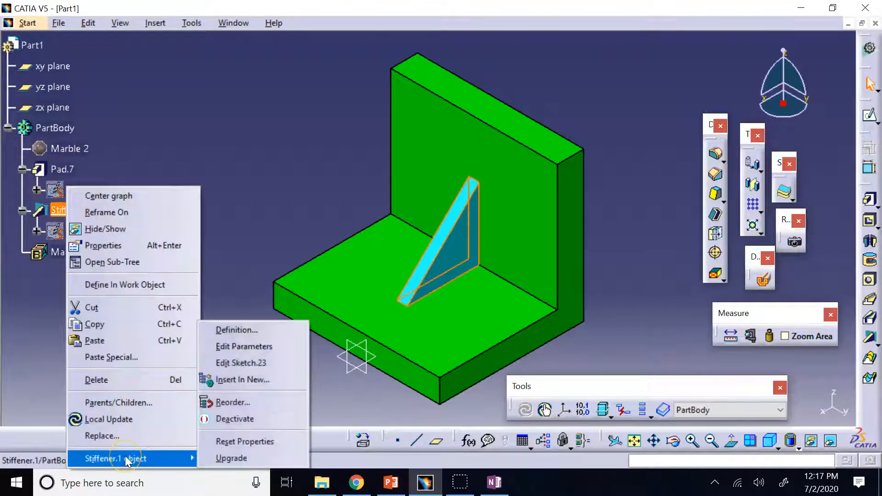
pyautogui.click(219, 427)
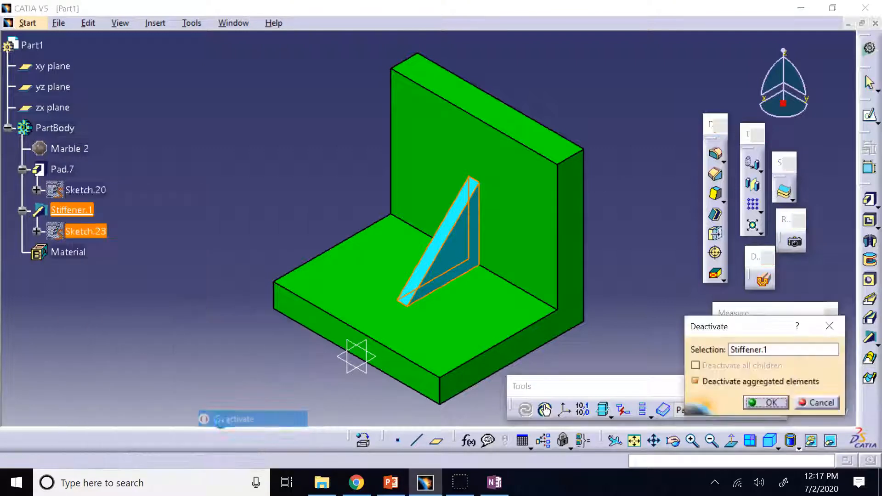
pyautogui.click(774, 402)
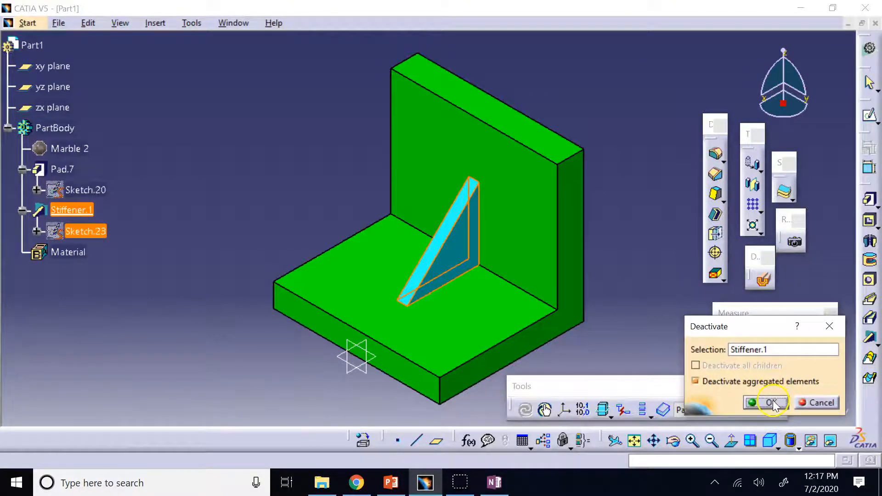
pyautogui.click(762, 403)
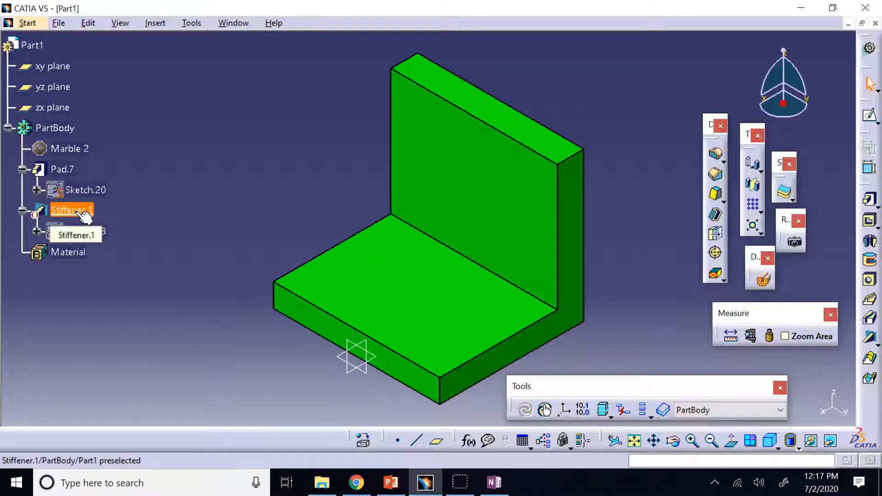
# Step: Activate Stiffener.1 again together with its aggregated elements
pyautogui.click(174, 124)
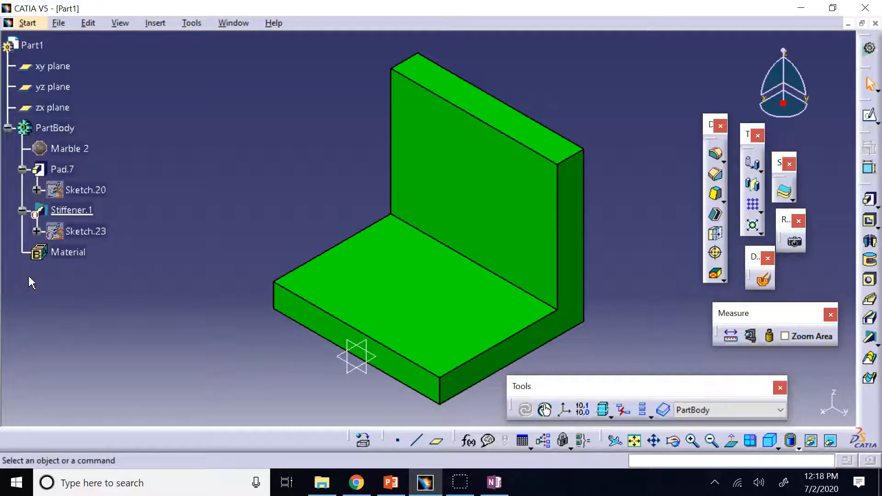
pyautogui.rightClick(50, 211)
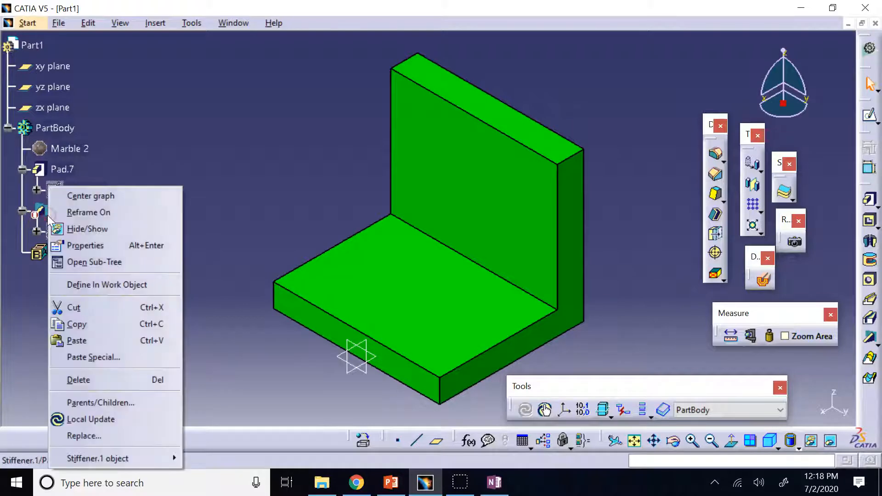
pyautogui.moveTo(115, 463)
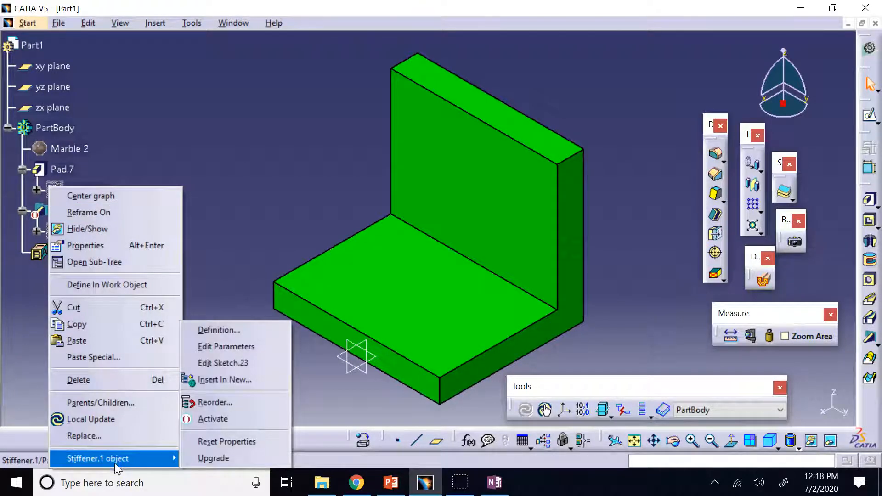
pyautogui.click(203, 426)
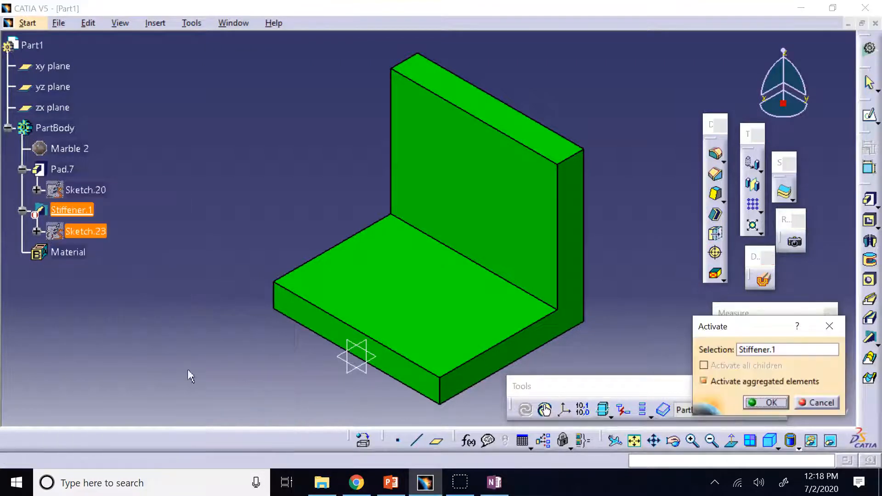
pyautogui.click(770, 404)
pyautogui.click(756, 403)
pyautogui.click(295, 232)
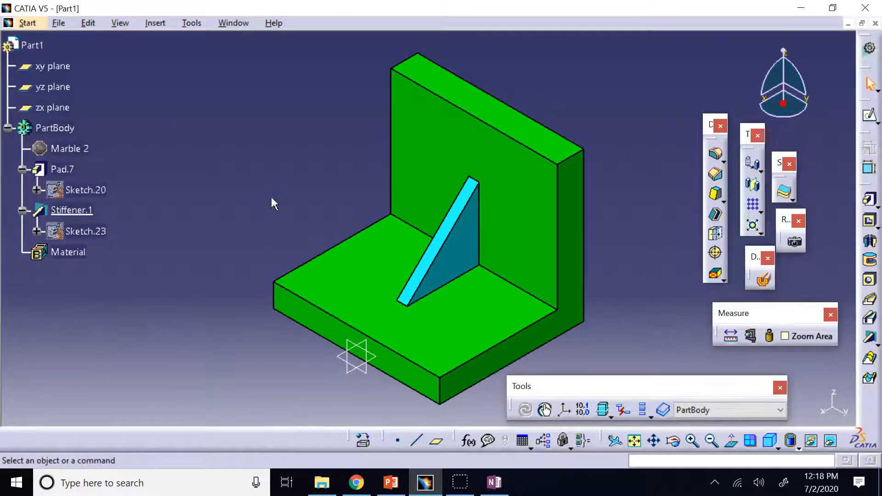
# Step: Examine the polygonal Pocket.4 in the upright wall, the circular Pocket.3 in the base, and their order in the PartBody
pyautogui.click(363, 440)
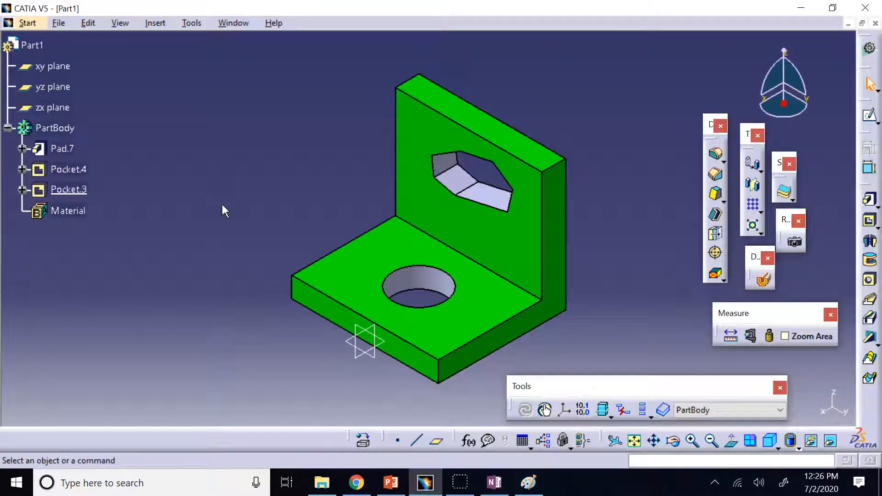
pyautogui.click(242, 178)
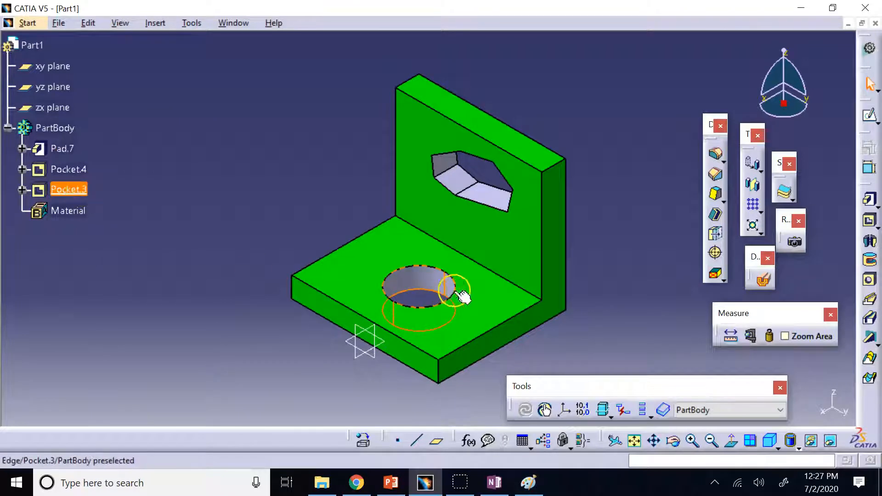
pyautogui.click(434, 281)
pyautogui.click(304, 223)
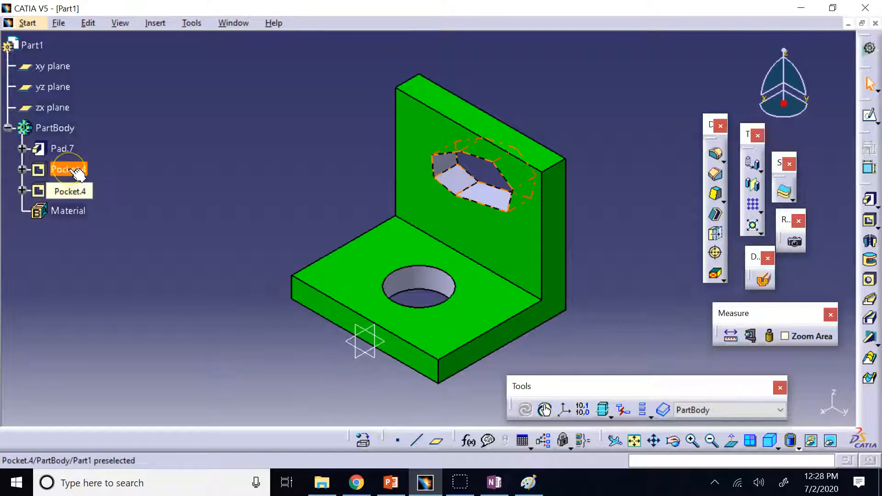
pyautogui.click(41, 192)
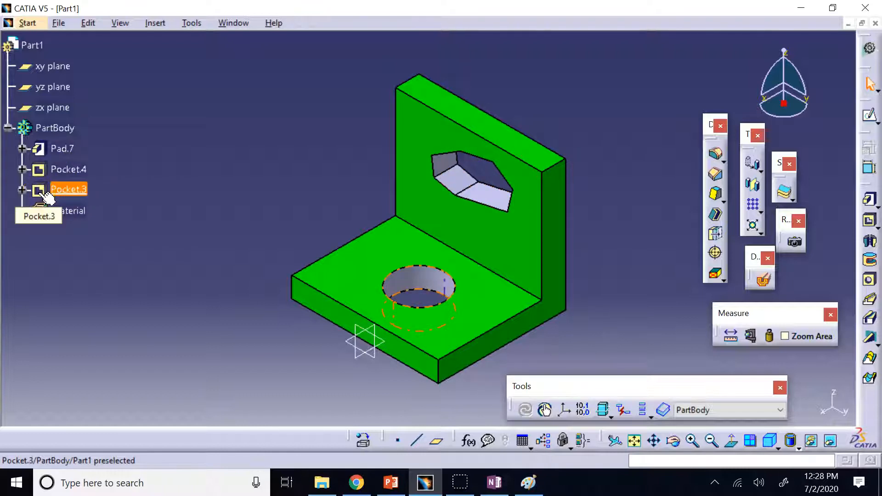
pyautogui.click(88, 169)
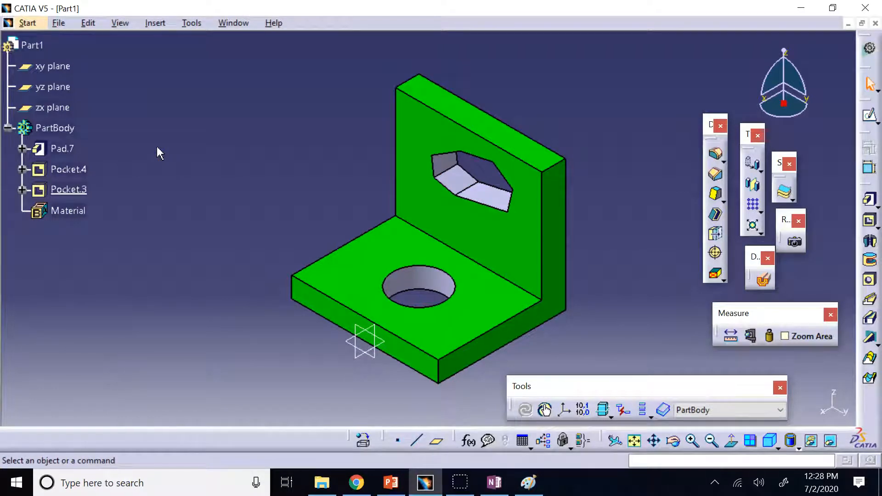
# Step: Examine Pad.7, Pocket.4 and Pocket.3 in the PartBody and the Reorder option available for Pocket.3
pyautogui.click(56, 171)
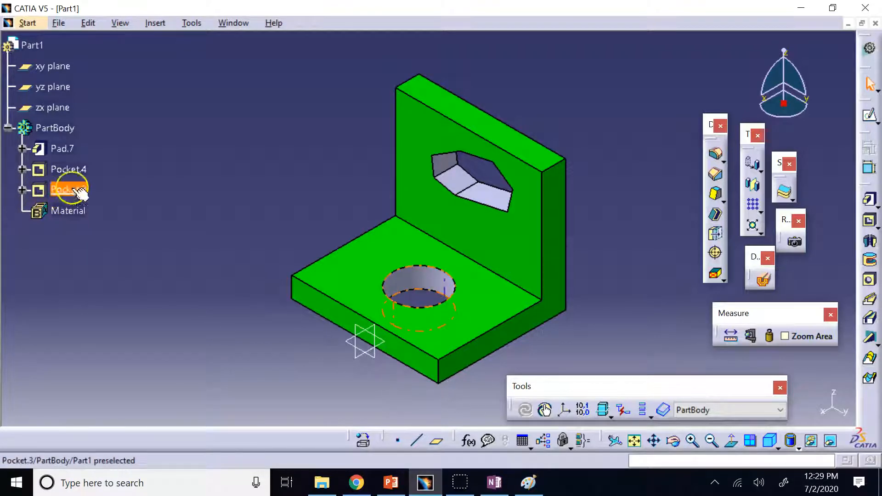
pyautogui.rightClick(43, 188)
pyautogui.click(90, 439)
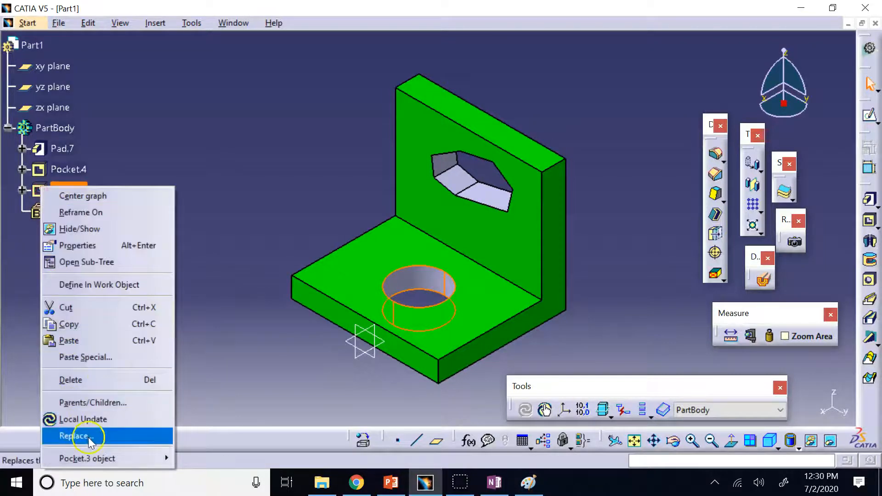
pyautogui.moveTo(94, 459)
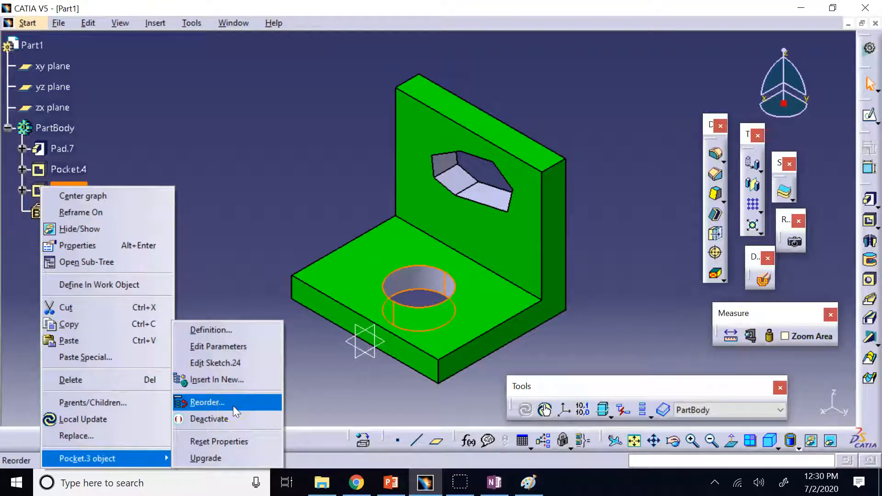
pyautogui.click(240, 144)
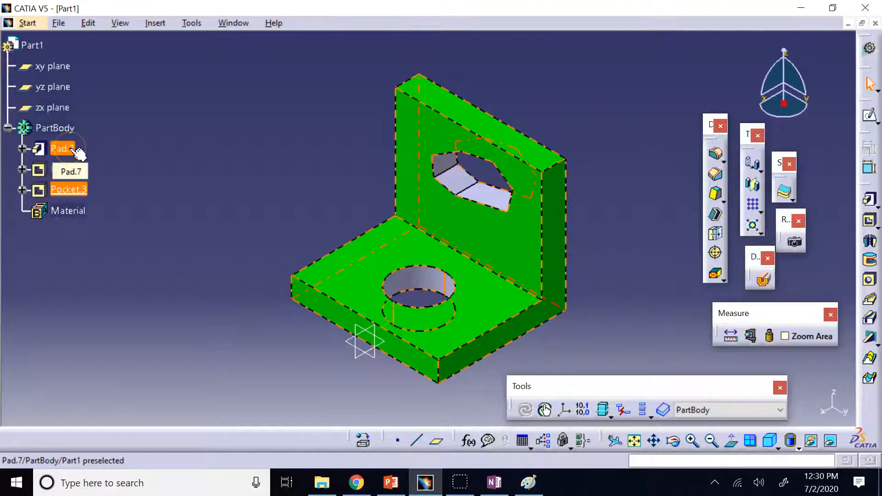
pyautogui.click(128, 122)
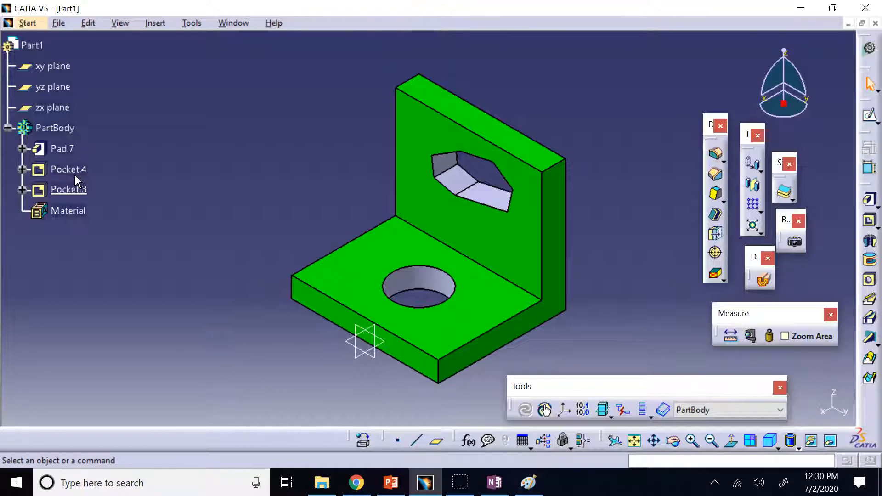
pyautogui.click(67, 188)
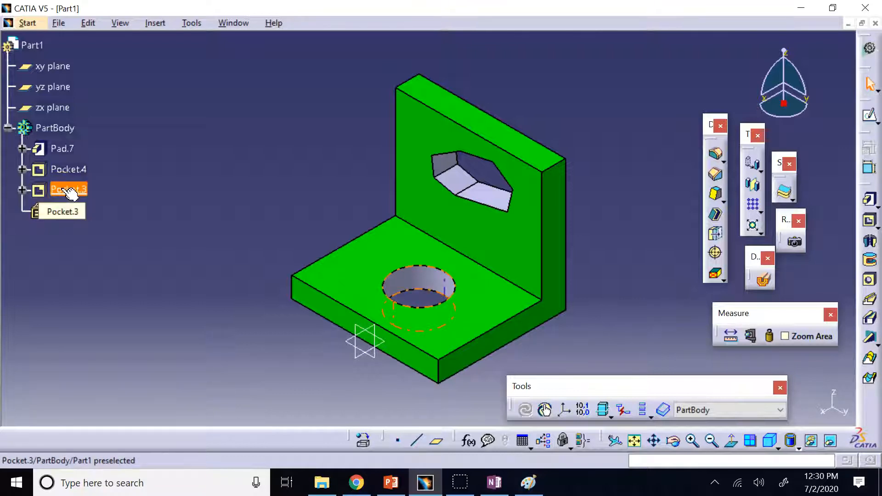
pyautogui.click(72, 189)
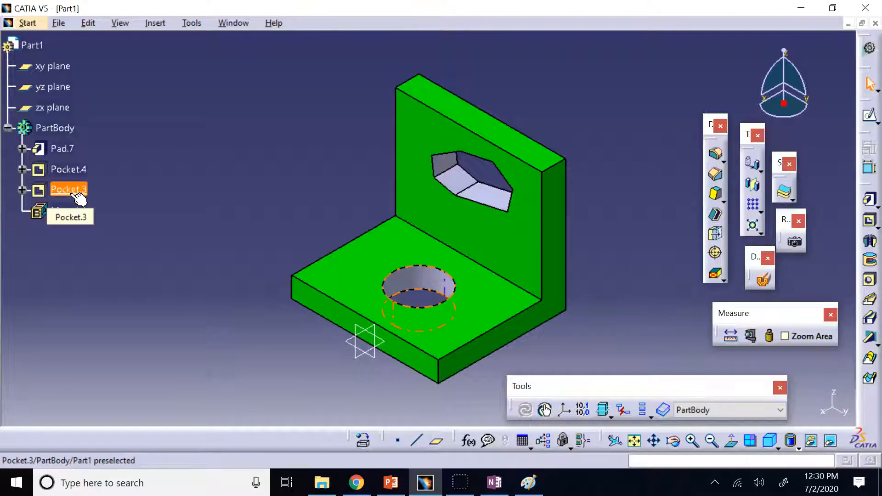
pyautogui.click(54, 170)
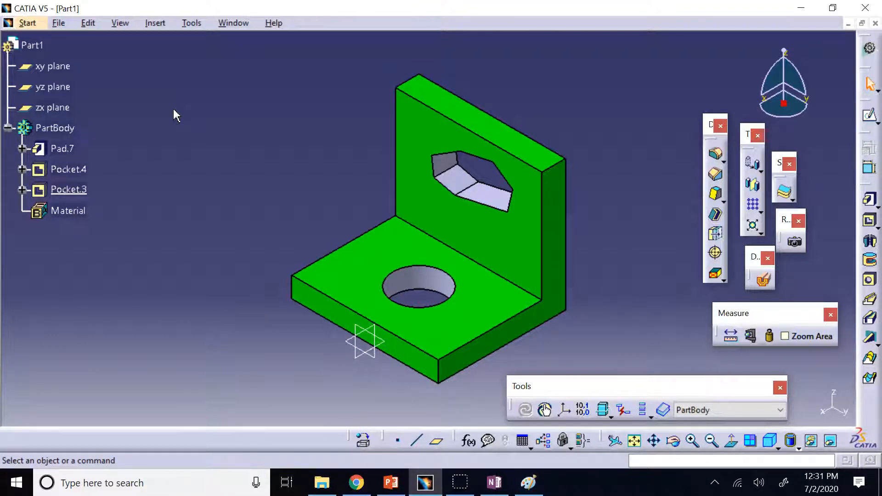
pyautogui.click(126, 130)
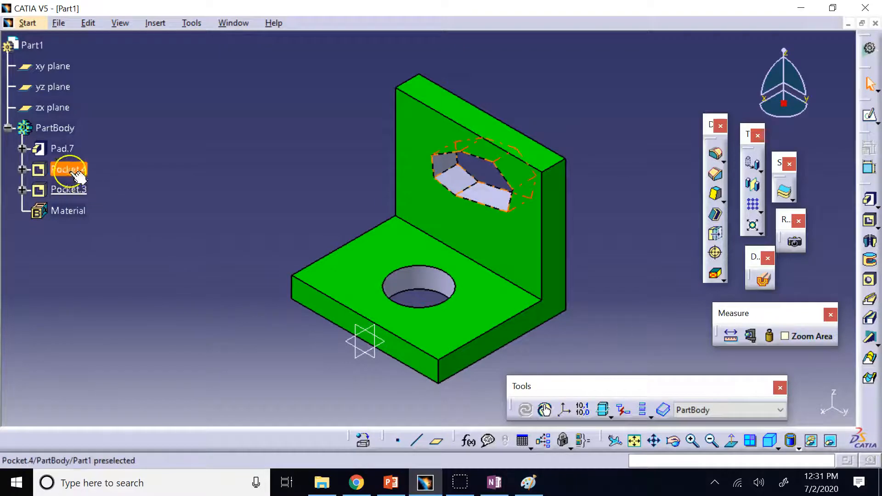
pyautogui.click(69, 189)
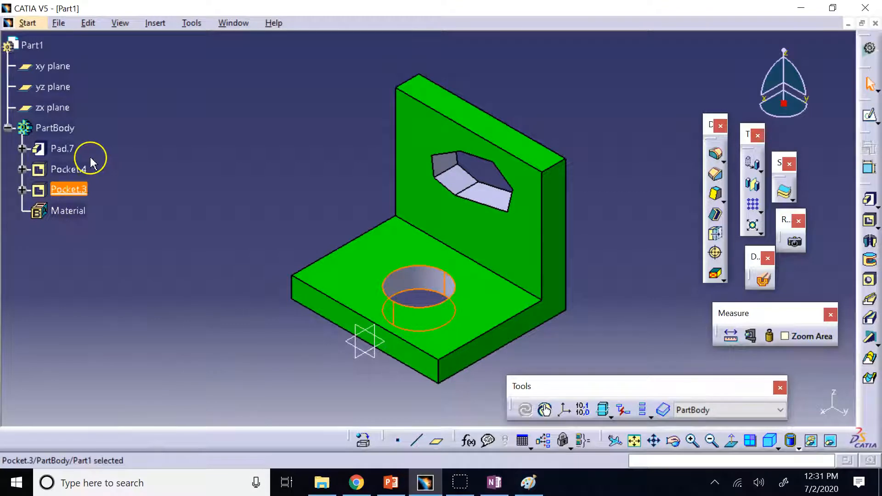
pyautogui.click(175, 142)
# Step: Reorder the circular Pocket.3 so that it comes before the polygonal Pocket.4 in the PartBody
pyautogui.rightClick(76, 189)
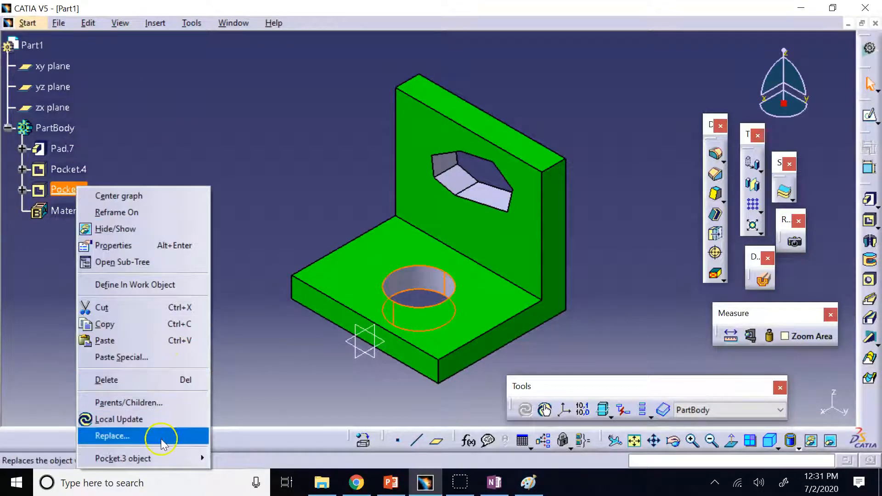
pyautogui.moveTo(154, 457)
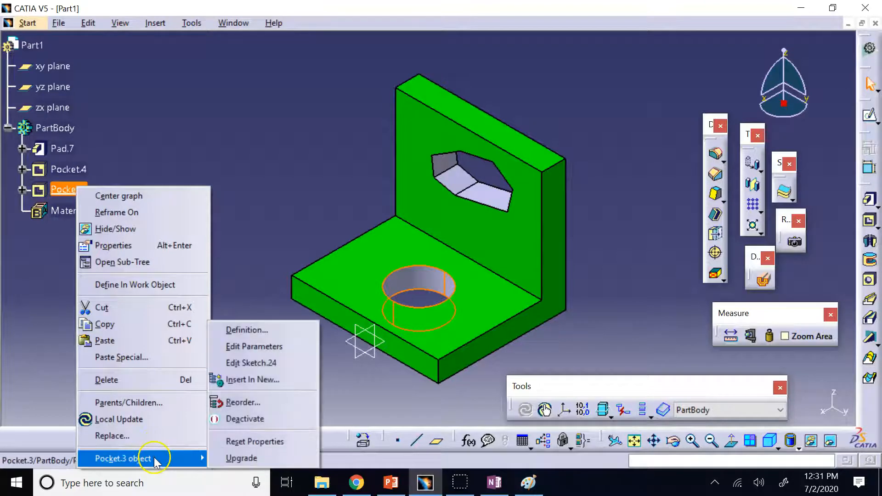
pyautogui.click(248, 403)
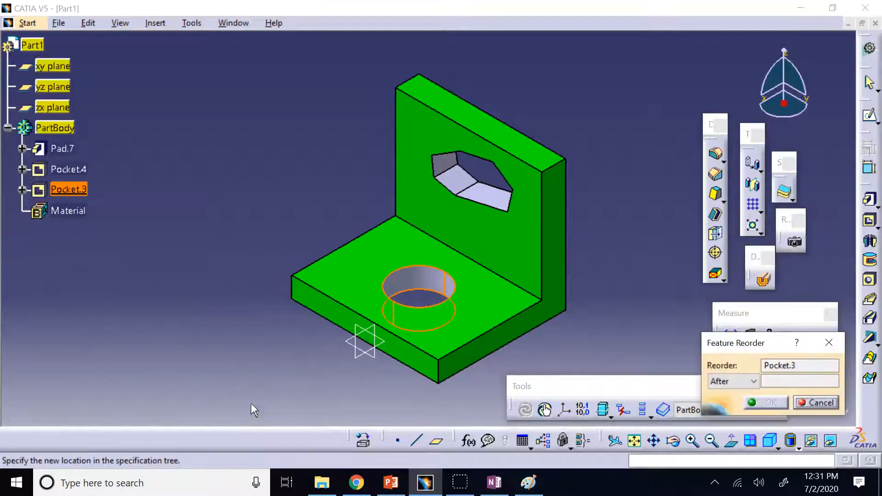
pyautogui.click(753, 380)
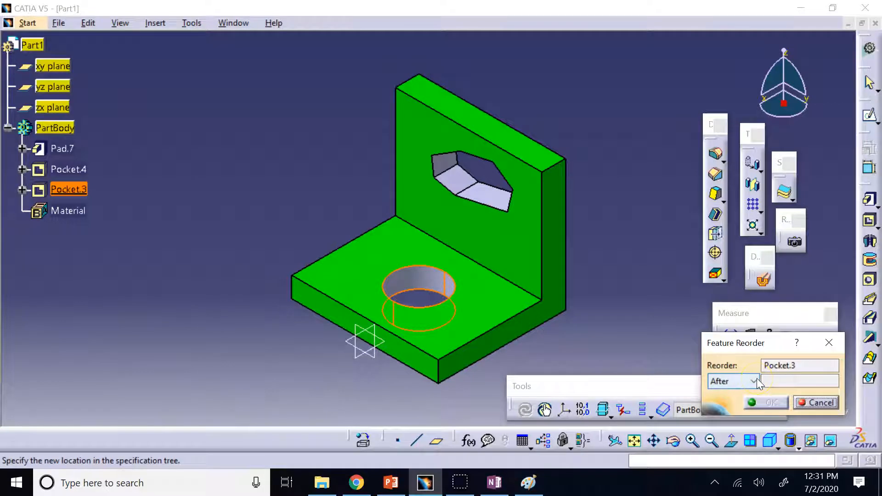
pyautogui.click(756, 379)
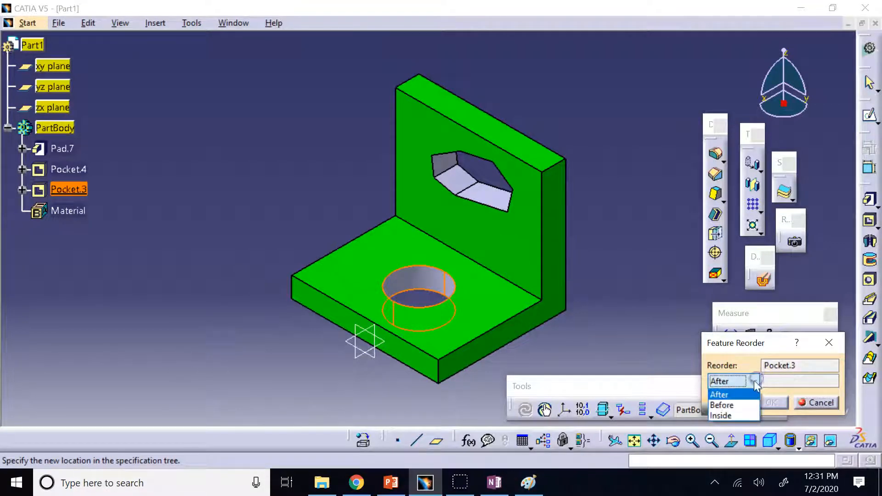
pyautogui.click(732, 403)
pyautogui.click(79, 170)
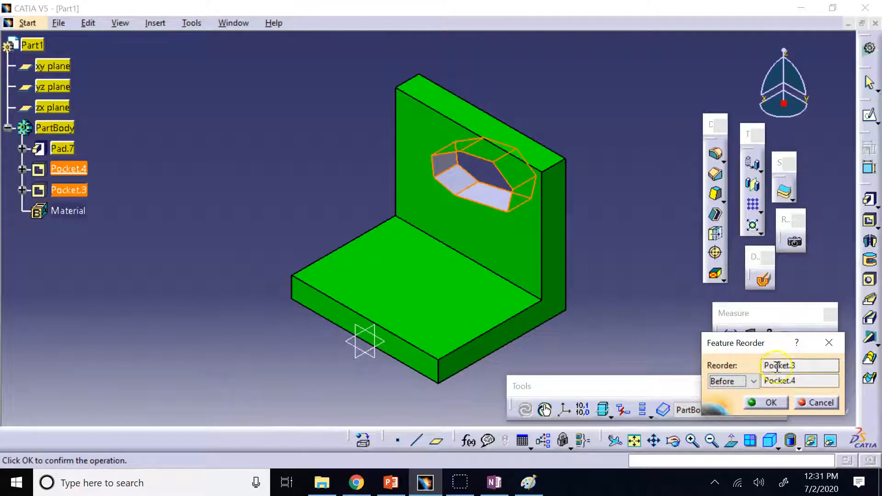
pyautogui.click(773, 403)
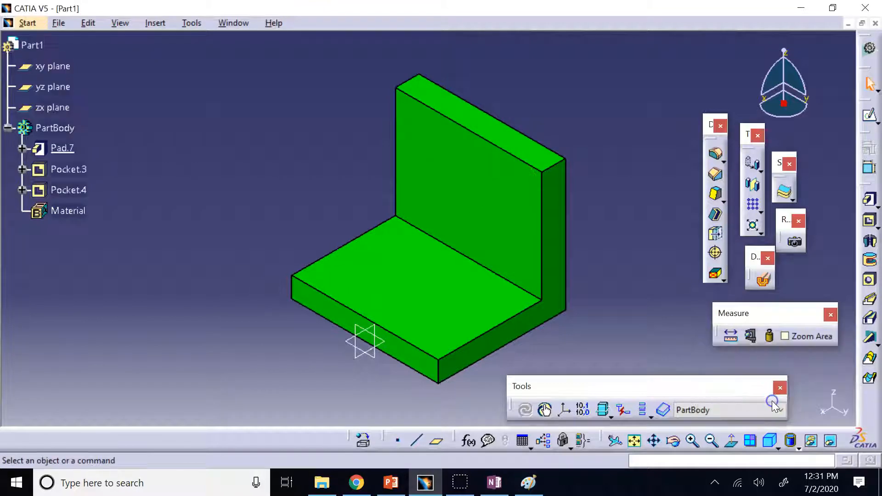
# Step: Deactivate Pocket.3 together with its aggregated elements
pyautogui.click(74, 192)
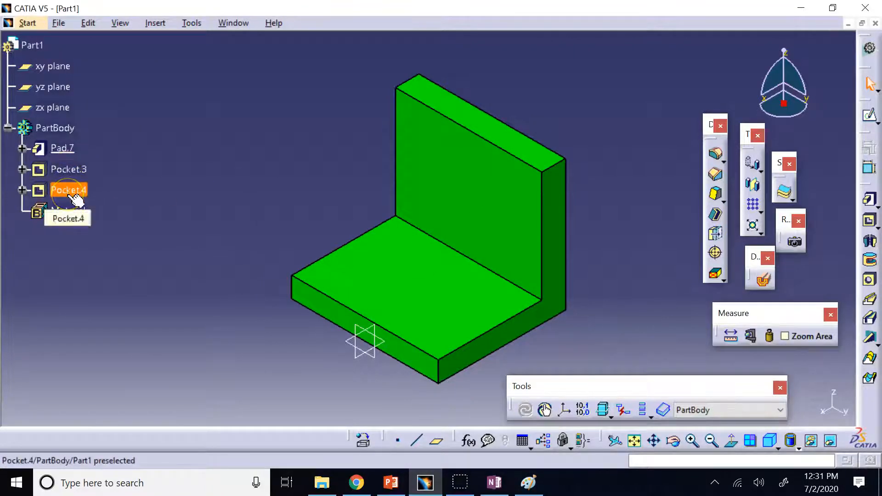
pyautogui.keyDown('ctrl'); pyautogui.click(64, 170); pyautogui.keyUp('ctrl')
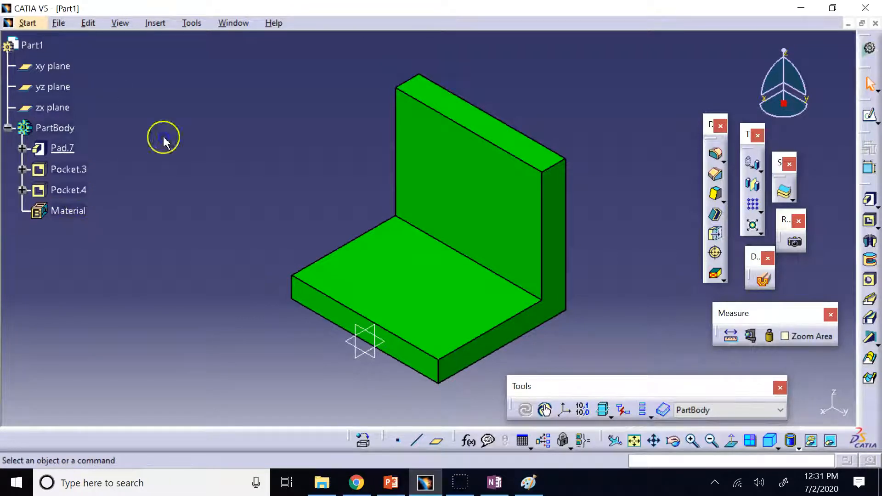
pyautogui.click(67, 171)
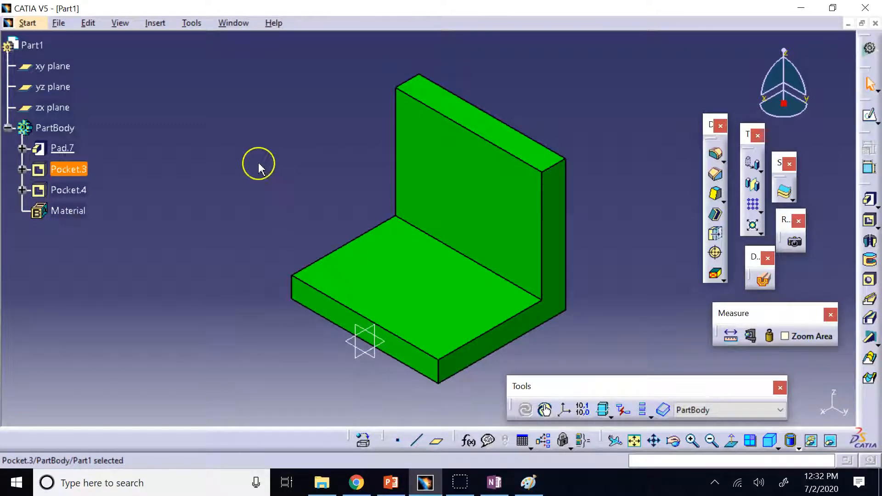
pyautogui.click(233, 205)
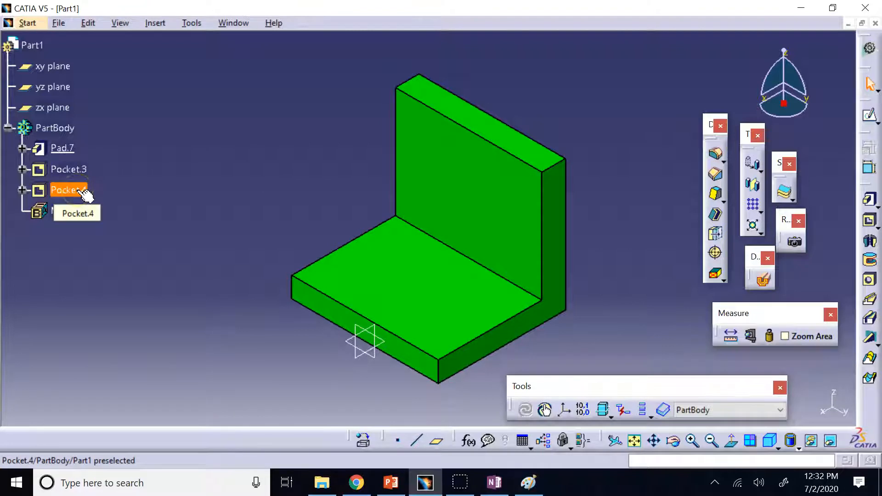
pyautogui.rightClick(73, 171)
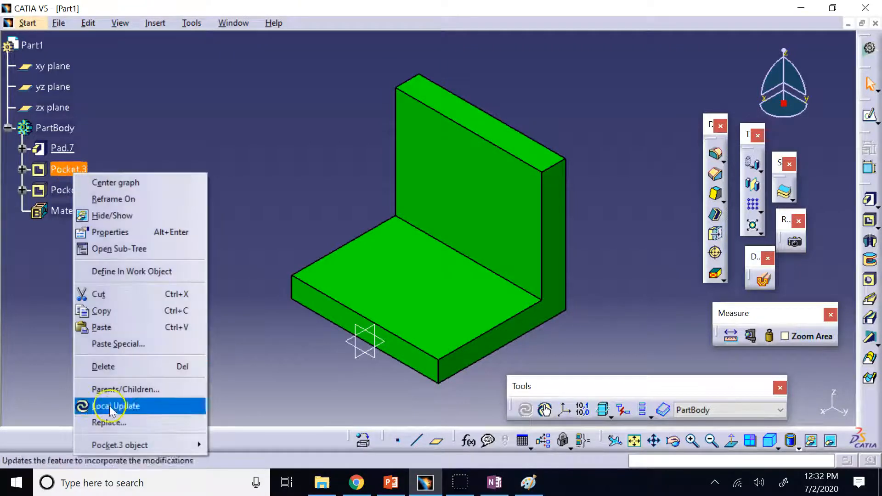
pyautogui.moveTo(123, 439)
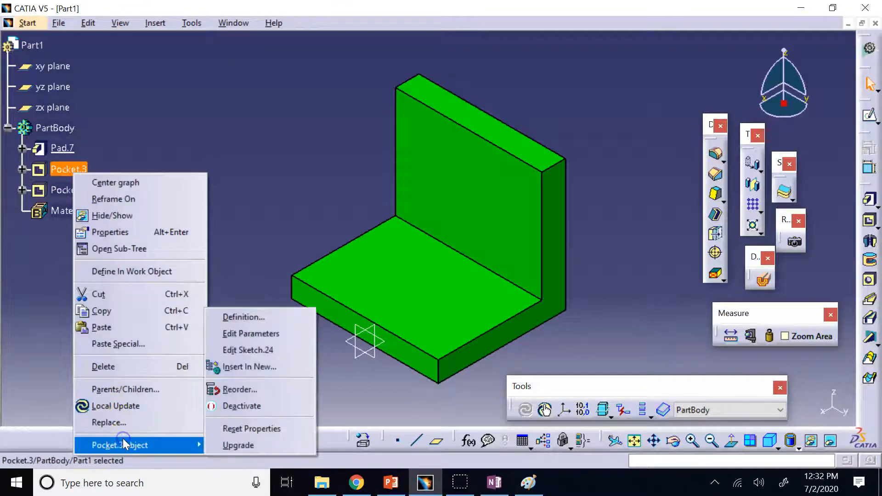
pyautogui.click(242, 407)
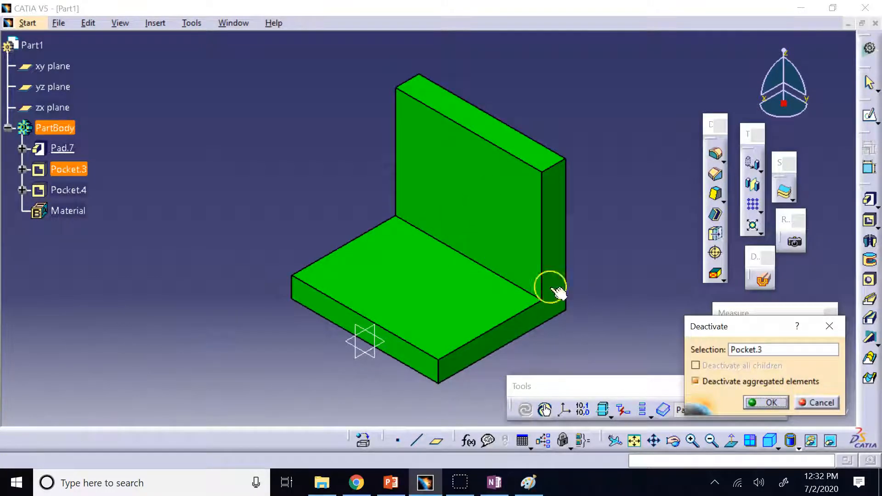
pyautogui.click(766, 403)
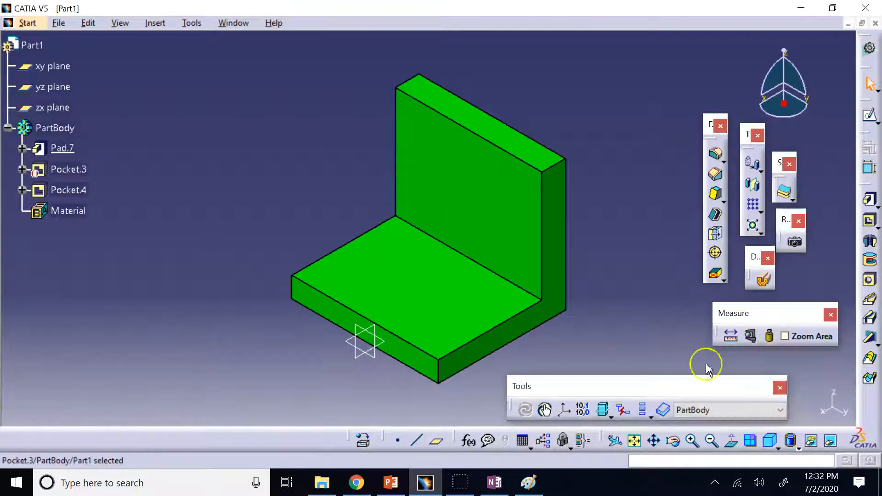
# Step: Activate Pocket.3 again together with its aggregated elements
pyautogui.rightClick(79, 168)
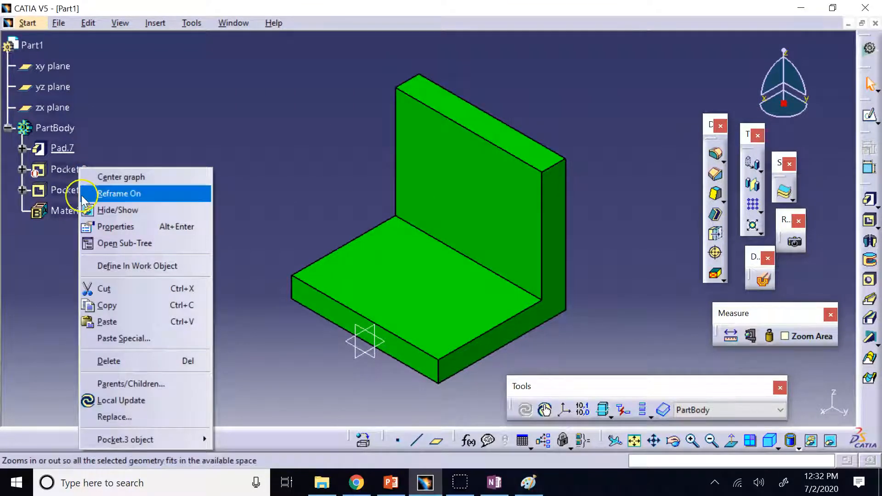
pyautogui.moveTo(132, 444)
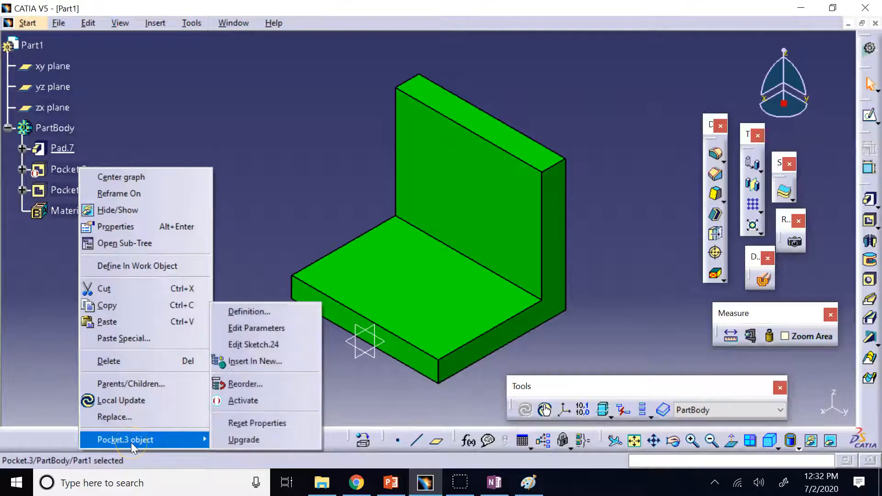
pyautogui.click(235, 401)
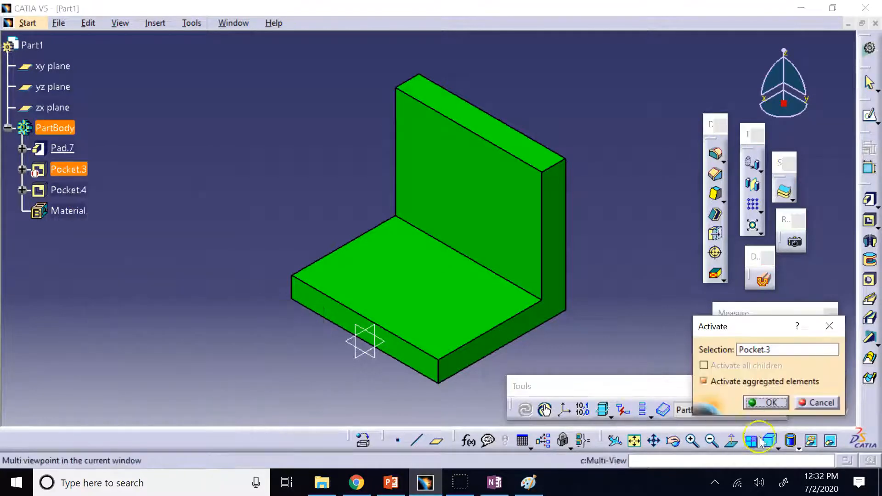
pyautogui.click(768, 402)
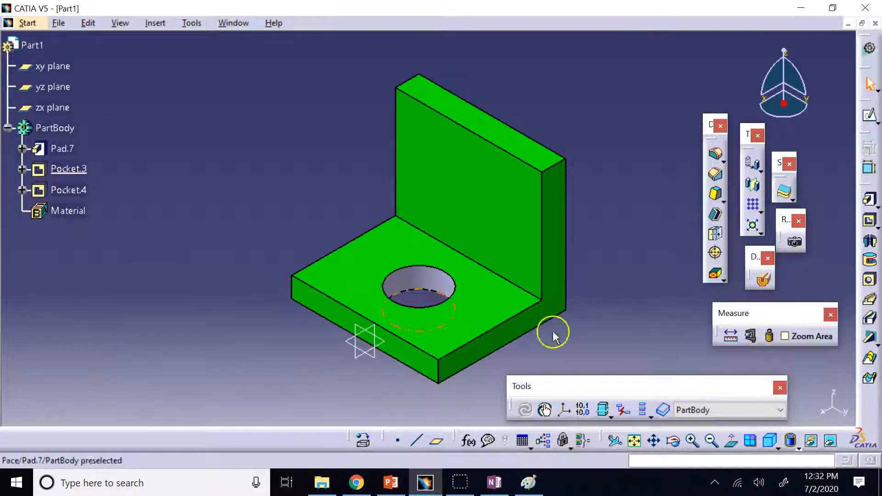
# Step: Deactivate the polygonal Pocket.4 in the PartBody
pyautogui.rightClick(83, 197)
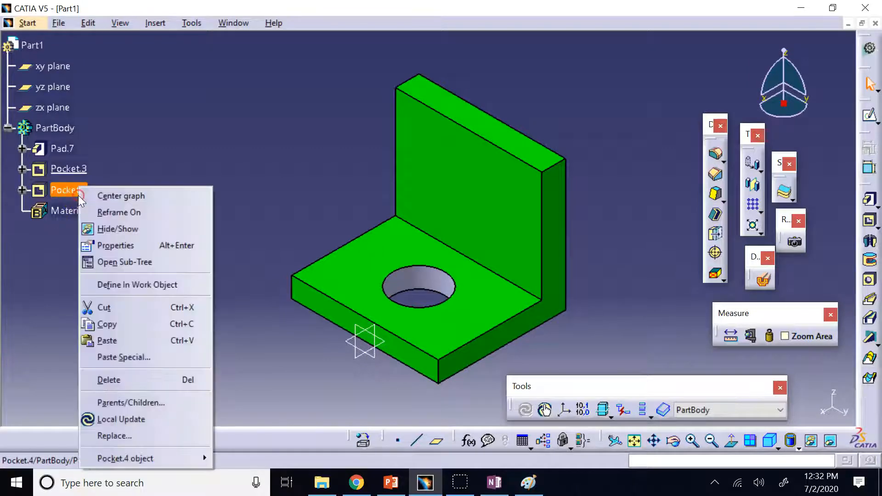
pyautogui.moveTo(119, 458)
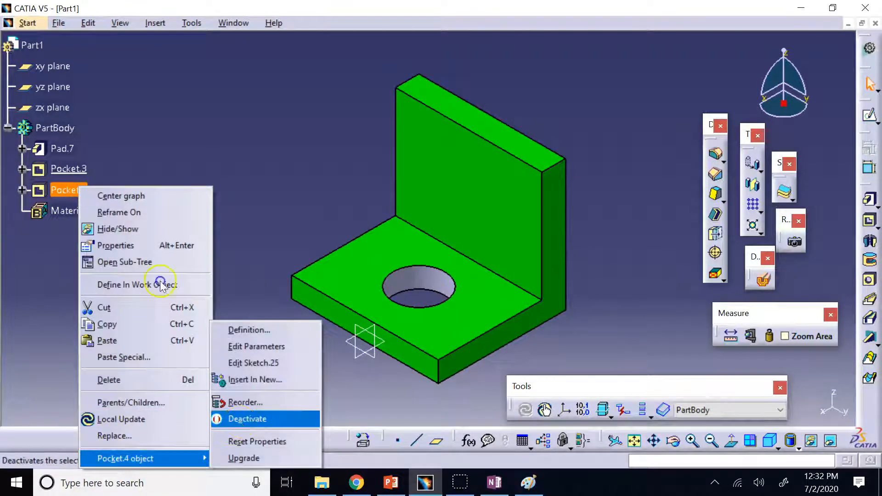
pyautogui.click(243, 419)
pyautogui.click(768, 403)
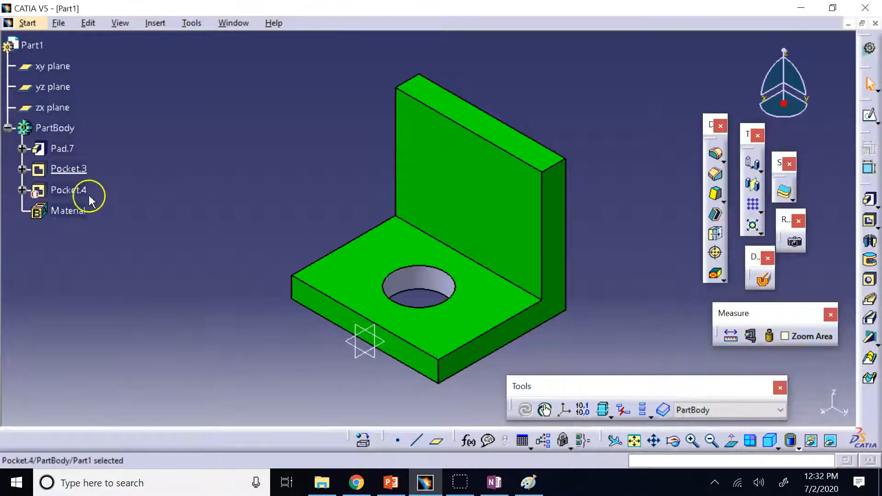
# Step: Activate the polygonal Pocket.4 again
pyautogui.rightClick(58, 190)
pyautogui.moveTo(116, 458)
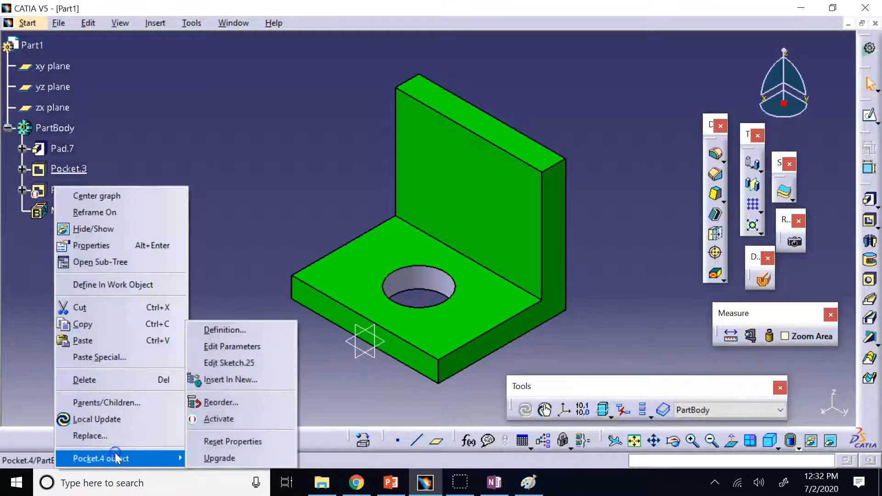
pyautogui.click(251, 419)
pyautogui.click(765, 402)
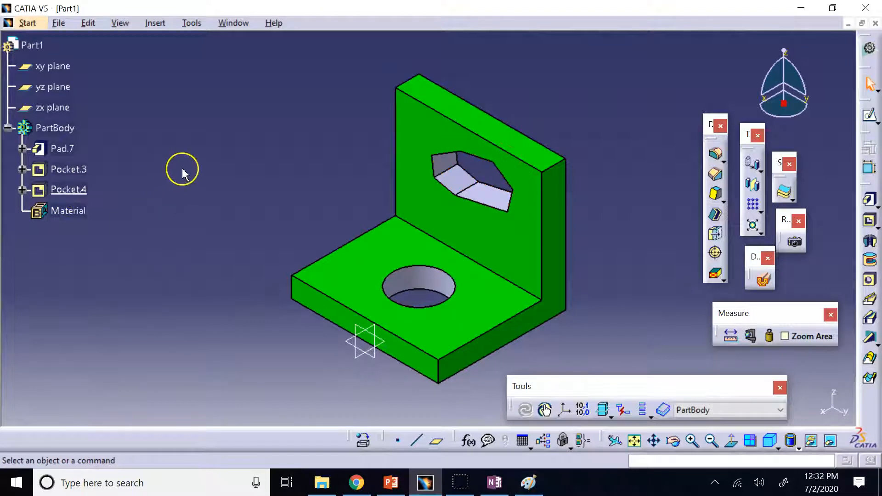
# Step: Inspect the definition of Pocket.4 and the profile sketches of both pockets, leaving the definition unchanged
pyautogui.doubleClick(65, 189)
pyautogui.moveTo(112, 29); pyautogui.dragTo(202, 116)
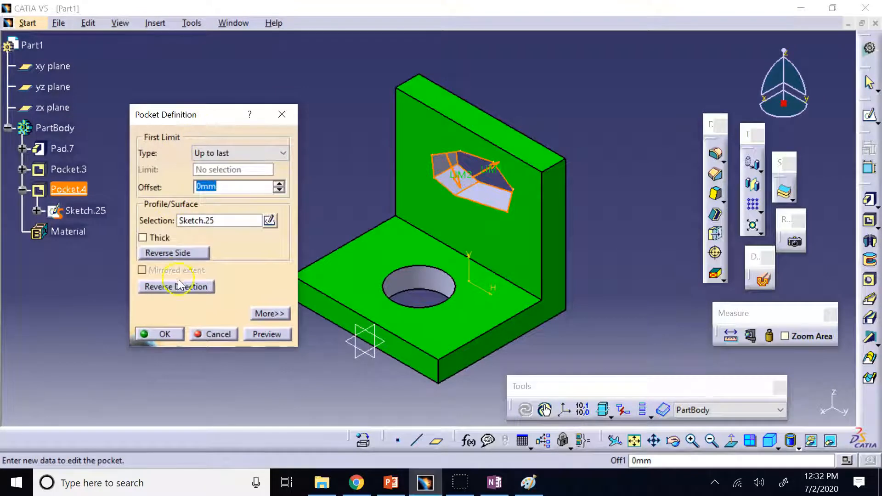
pyautogui.click(22, 170)
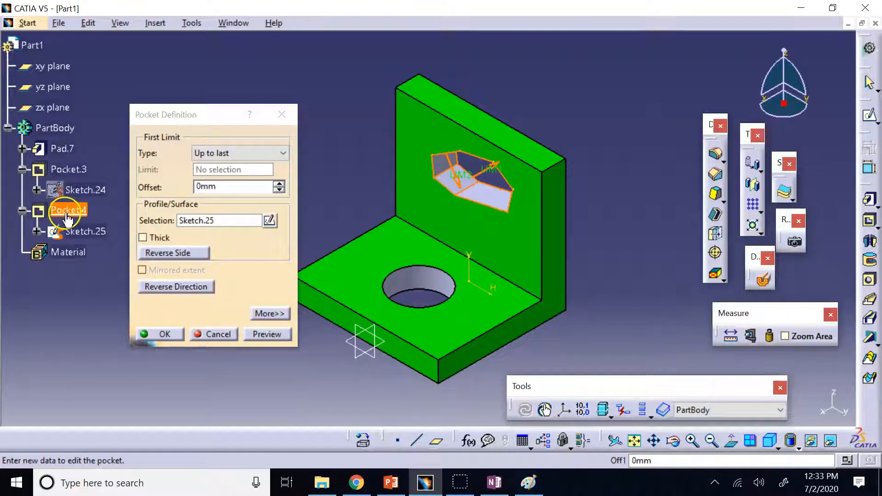
pyautogui.click(205, 334)
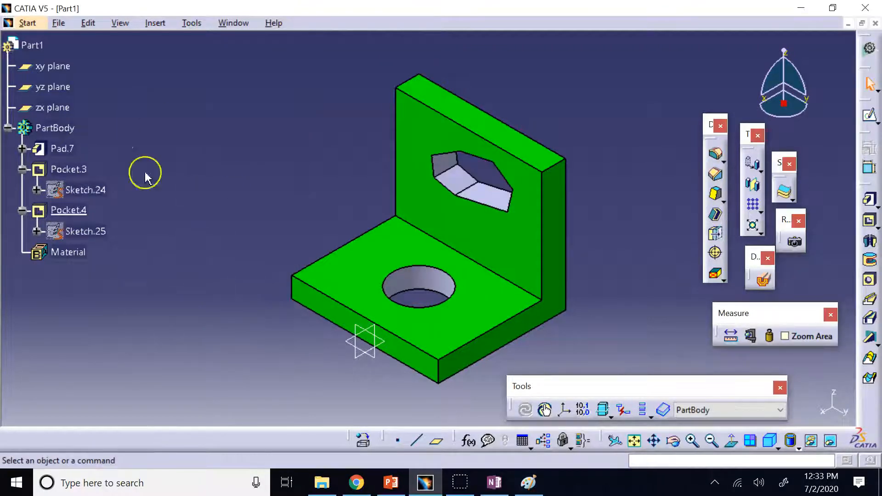
# Step: Try to choose Sketch.25 as the profile in the definition of Pocket.3
pyautogui.doubleClick(78, 174)
pyautogui.moveTo(158, 111); pyautogui.dragTo(205, 86)
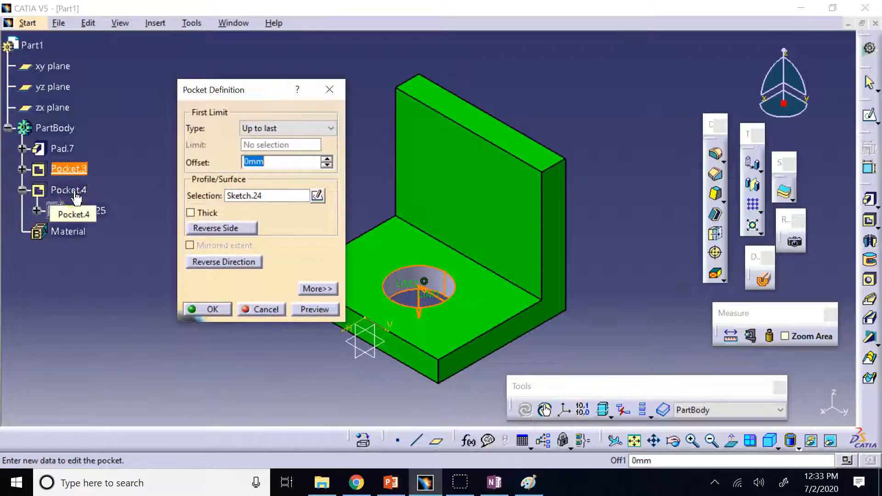
pyautogui.click(85, 216)
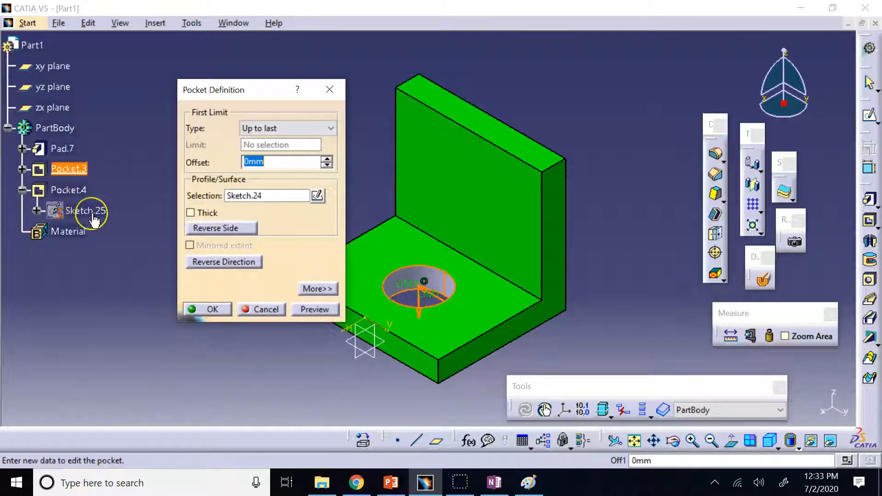
pyautogui.click(76, 212)
pyautogui.click(95, 222)
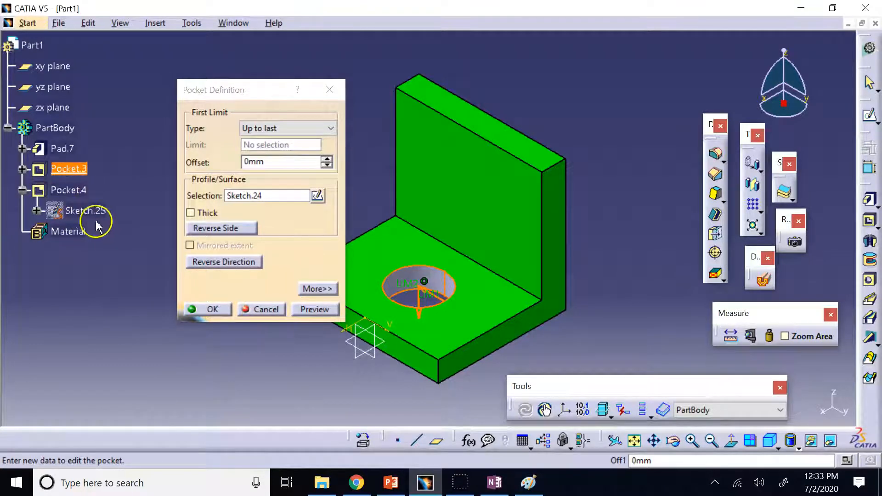
pyautogui.click(62, 144)
pyautogui.click(62, 144)
pyautogui.click(62, 143)
pyautogui.click(282, 308)
# Step: Try to replace the profile of Pocket.4 with Sketch.24
pyautogui.rightClick(65, 187)
pyautogui.click(62, 189)
pyautogui.doubleClick(69, 189)
pyautogui.click(26, 169)
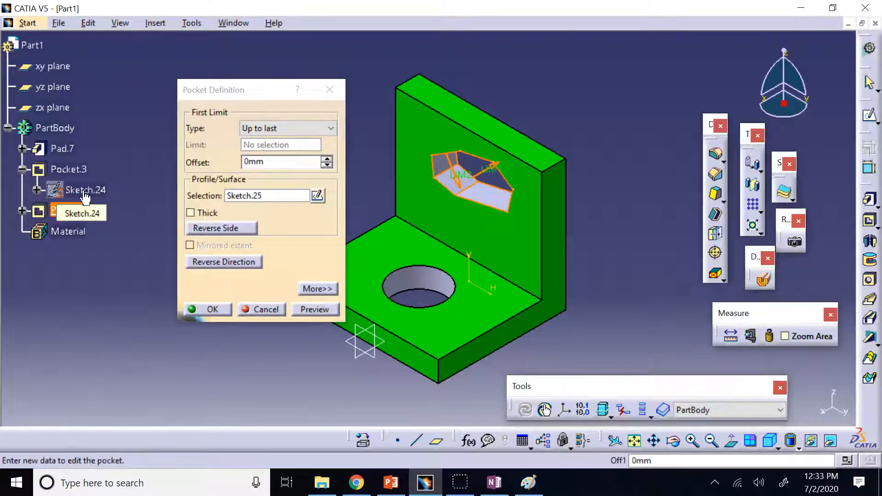
pyautogui.click(212, 210)
pyautogui.click(257, 198)
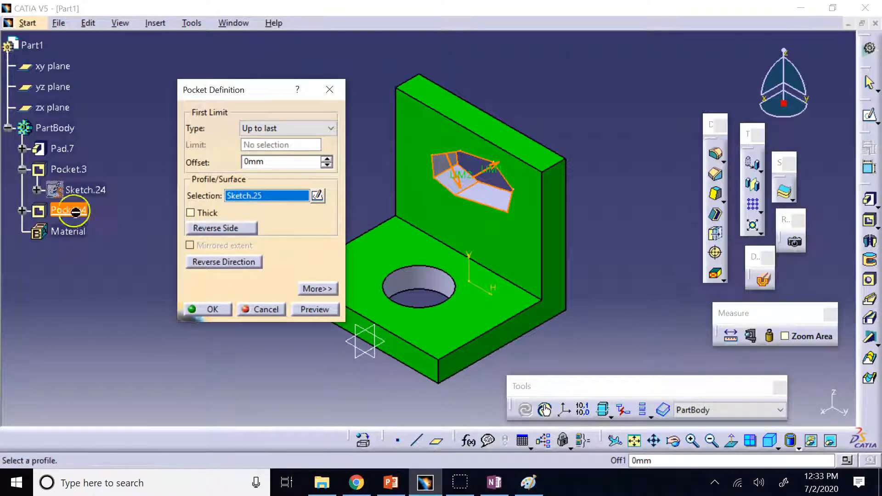
pyautogui.click(97, 190)
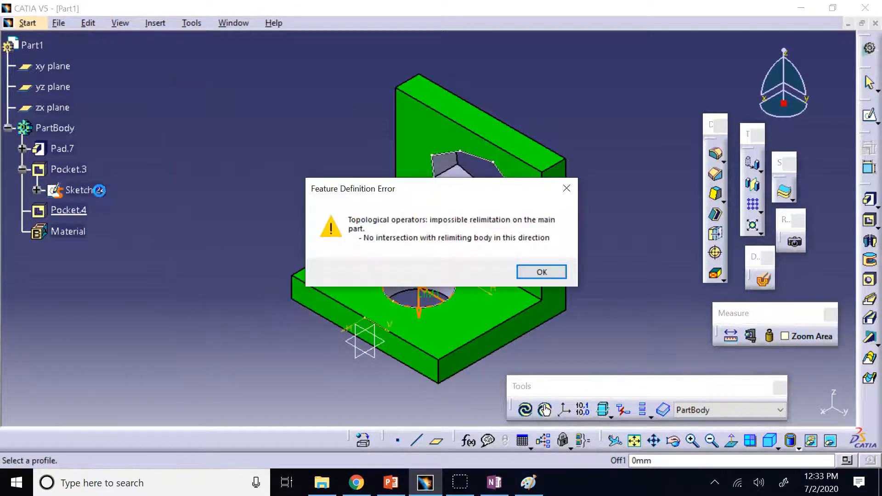
pyautogui.click(526, 270)
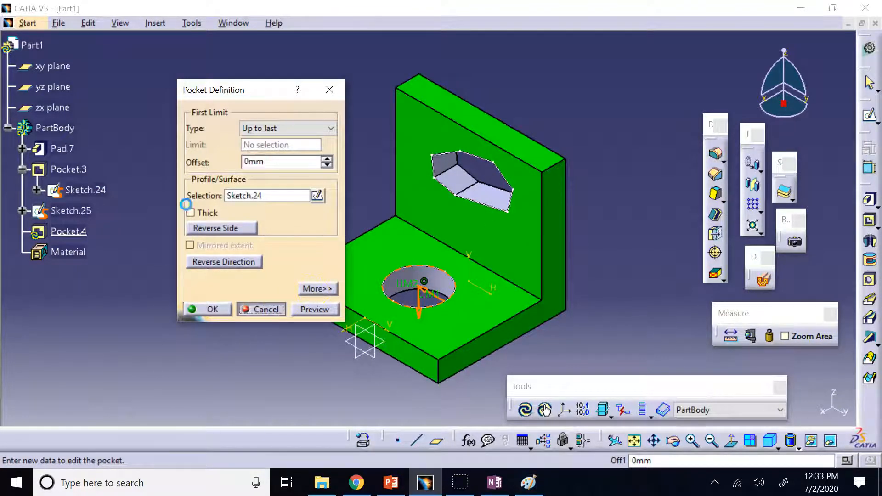
pyautogui.click(268, 309)
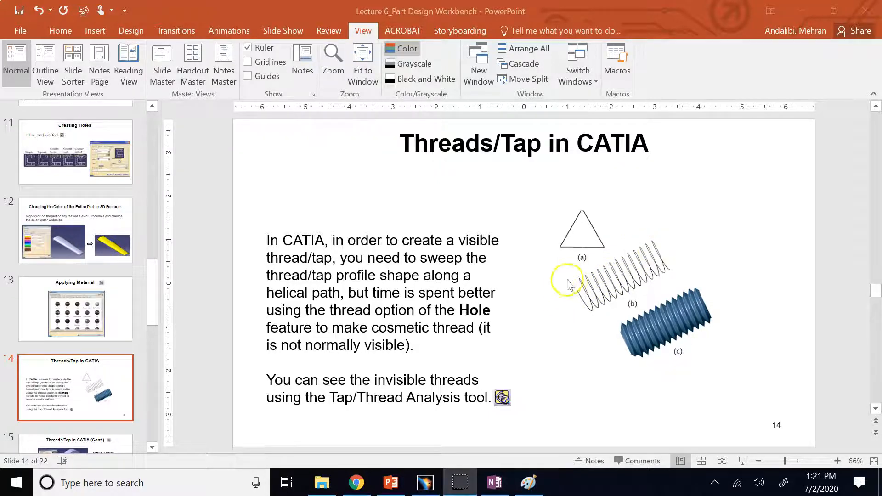
# Step: Switch from the slides to CATIA and delete Pad.7, Pocket.3 and Pocket.4 with all their children and aggregated elements
pyautogui.scroll(-1, 521, 267)
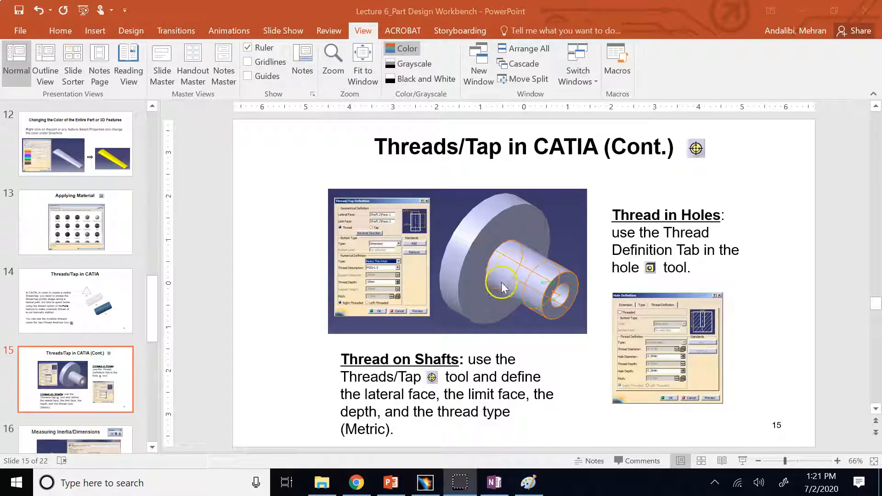
pyautogui.click(424, 481)
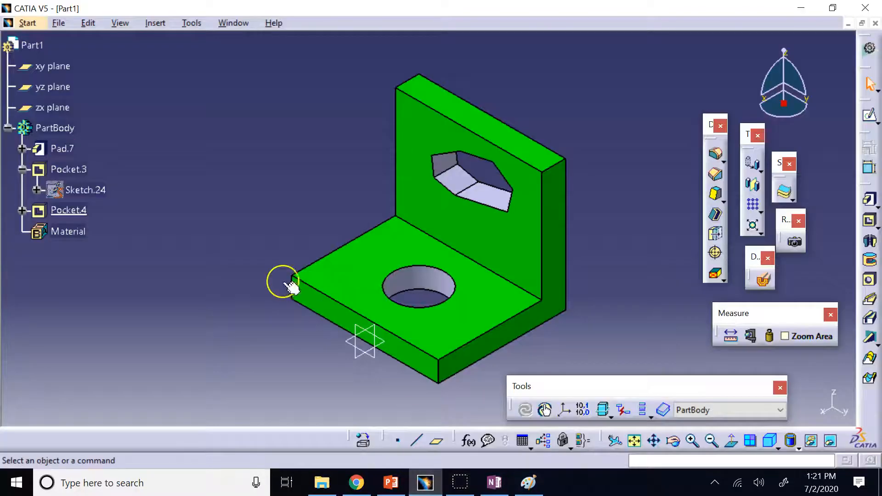
pyautogui.click(77, 152)
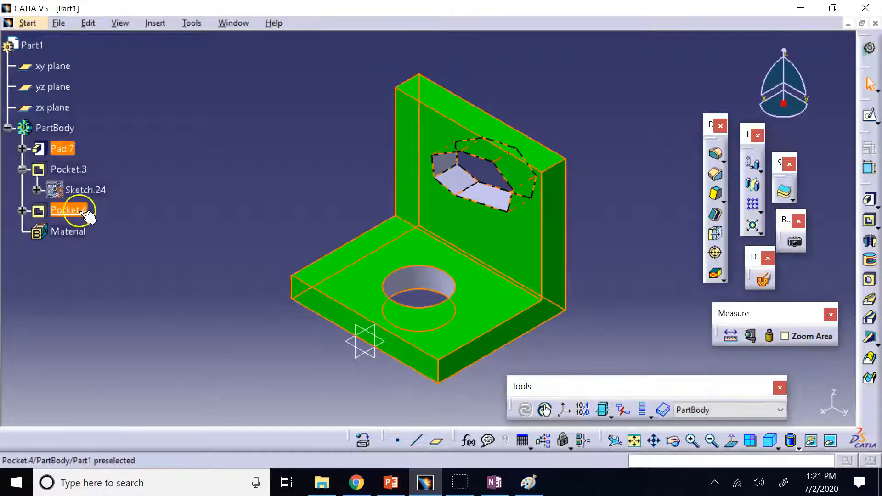
pyautogui.keyDown('shift'); pyautogui.click(85, 212); pyautogui.keyUp('shift')
pyautogui.rightClick(81, 214)
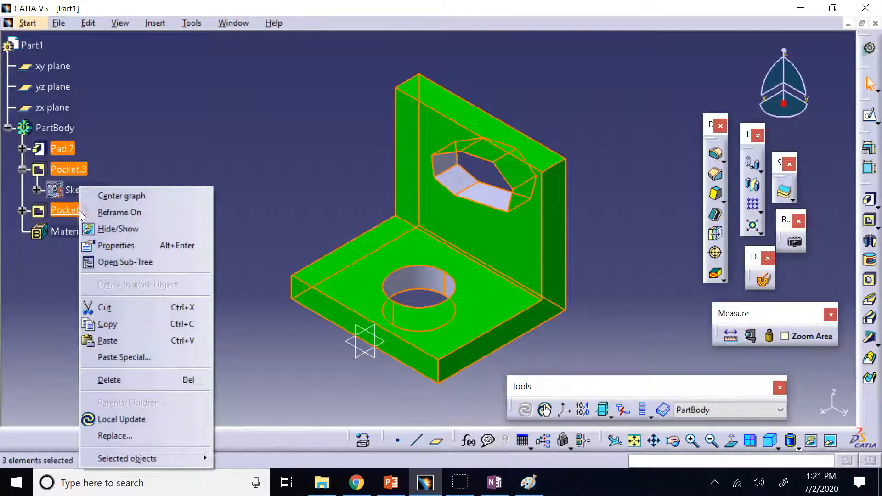
pyautogui.click(138, 380)
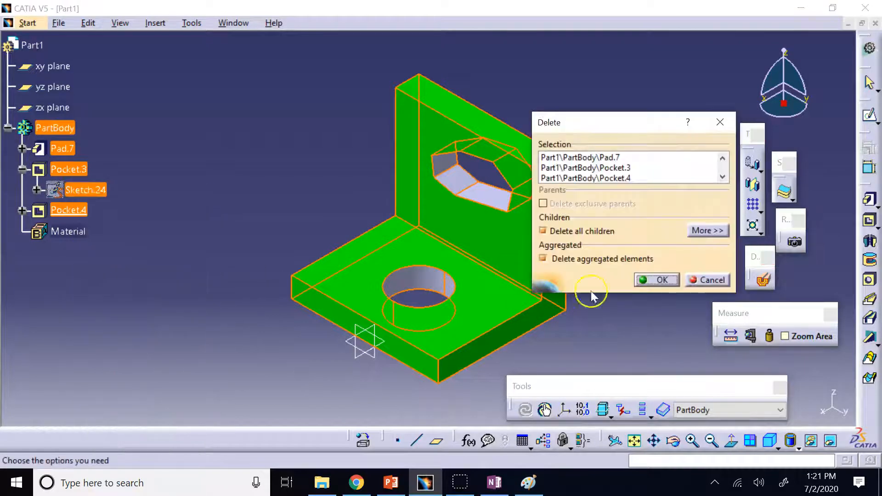
pyautogui.click(658, 279)
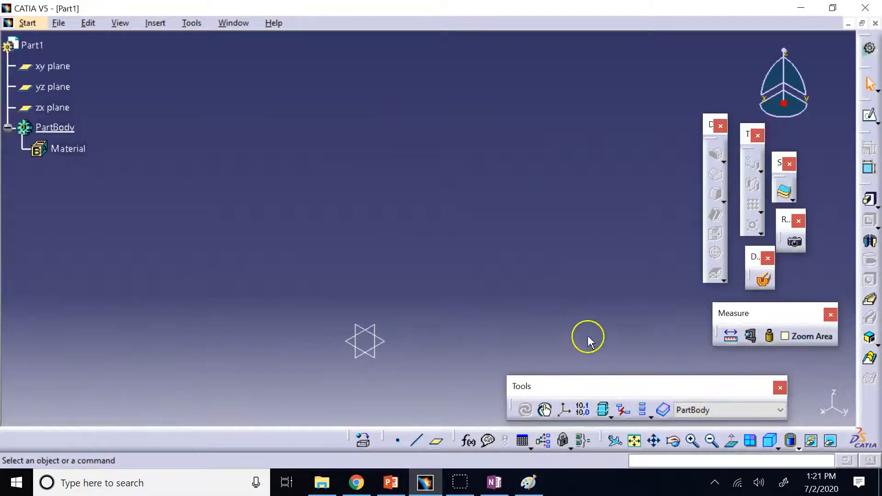
# Step: Sketch a rectangle centered on the origin of the xy plane and exit the sketch
pyautogui.click(636, 441)
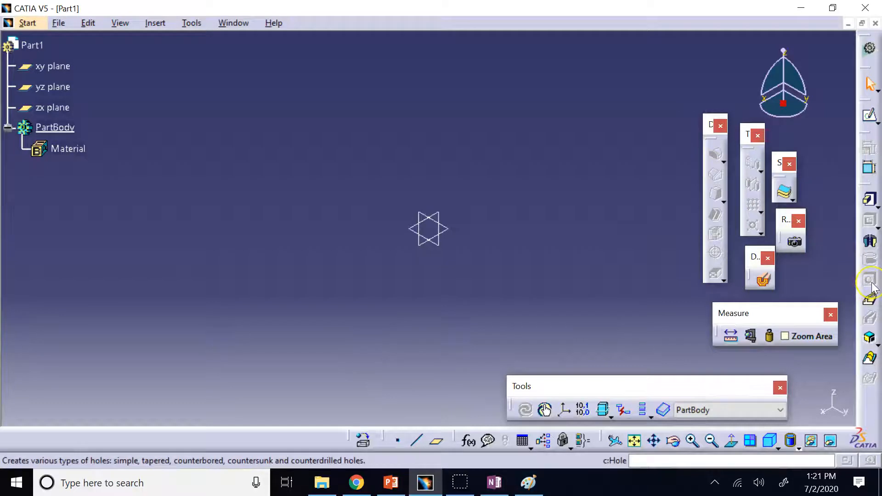
pyautogui.click(455, 234)
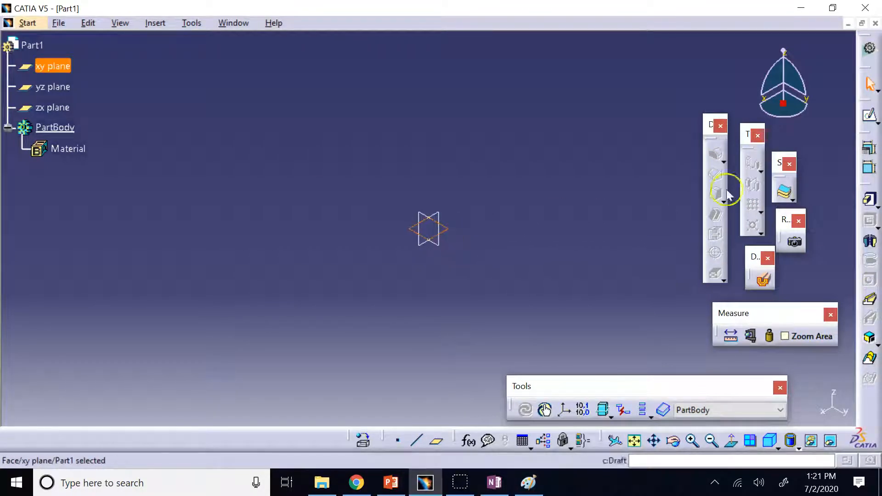
pyautogui.click(870, 115)
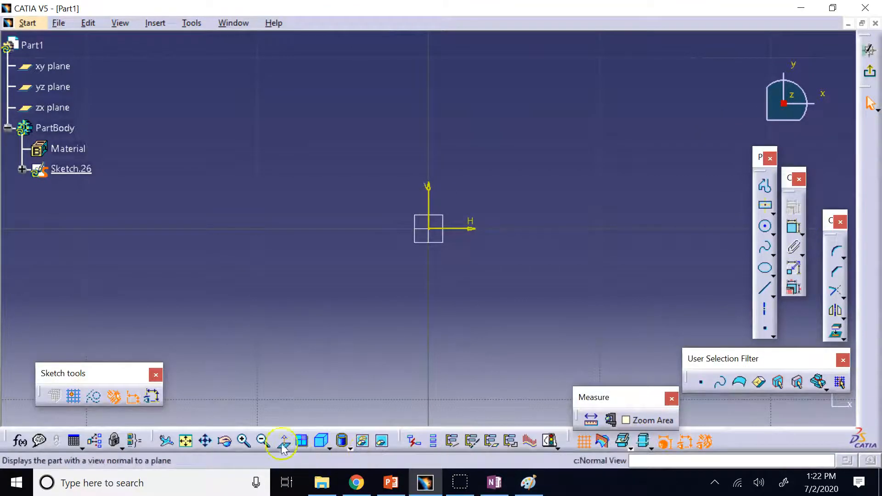
pyautogui.click(264, 441)
pyautogui.click(264, 442)
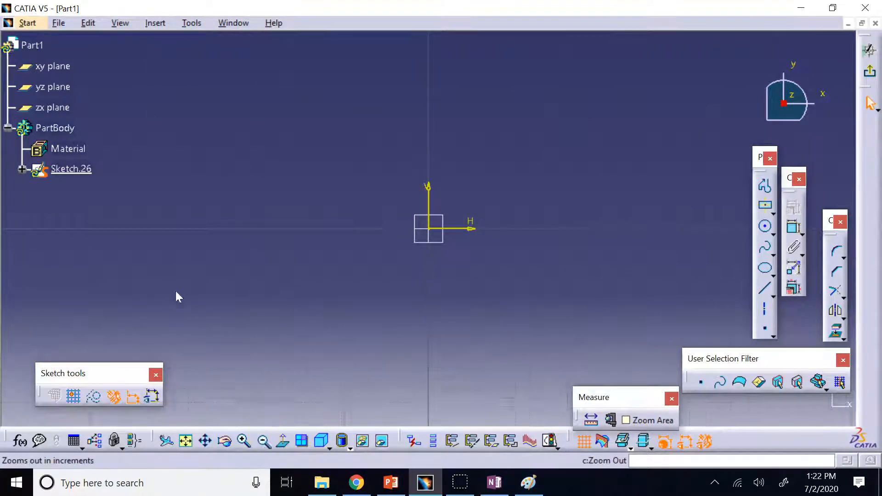
pyautogui.click(264, 442)
pyautogui.click(264, 442)
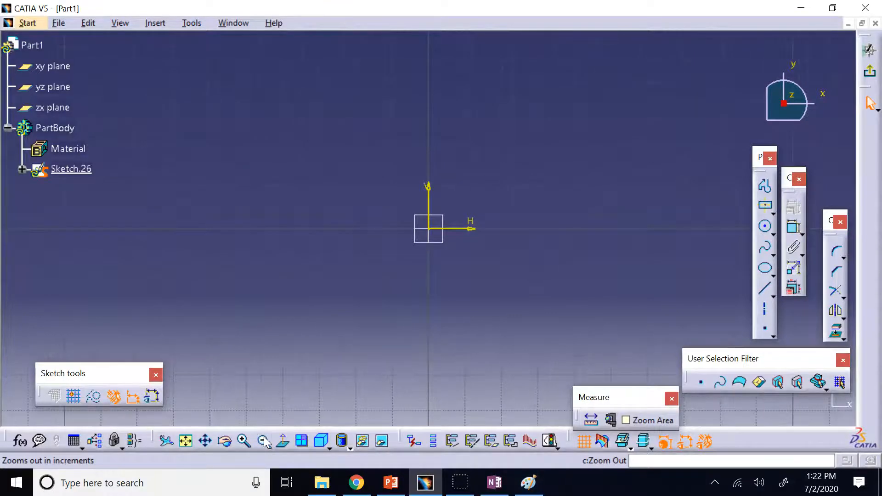
pyautogui.click(765, 206)
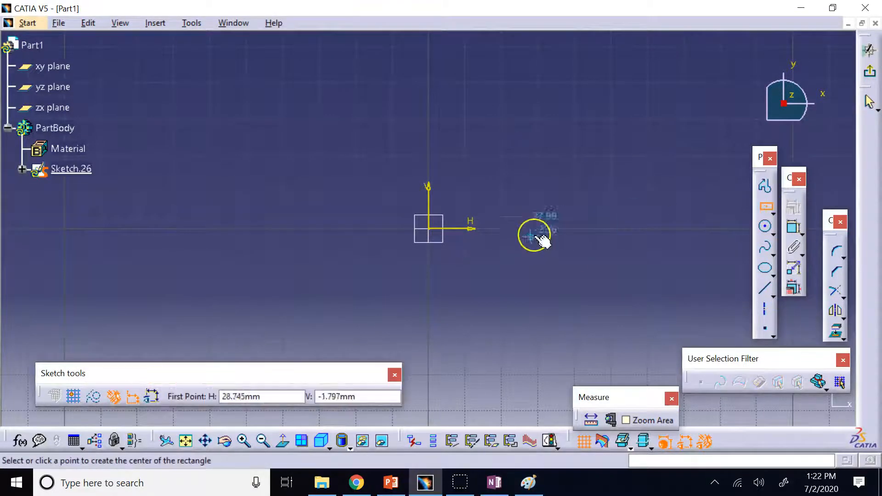
pyautogui.click(429, 229)
pyautogui.click(203, 97)
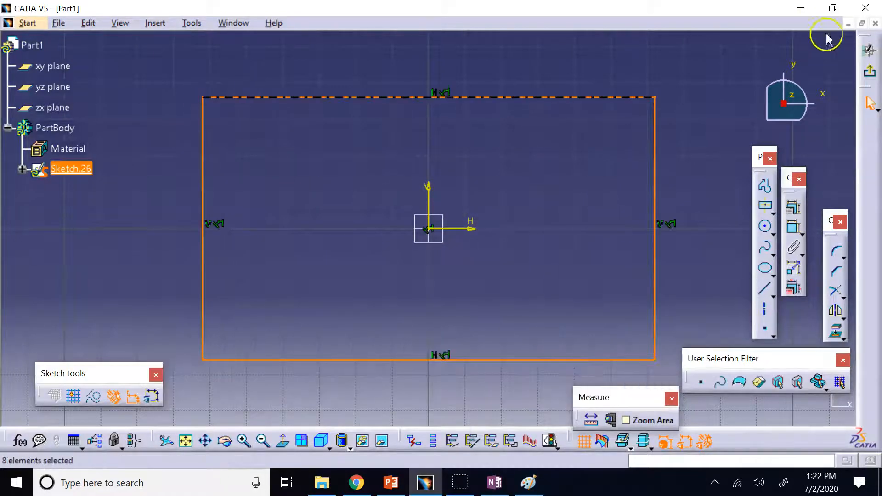
pyautogui.click(870, 72)
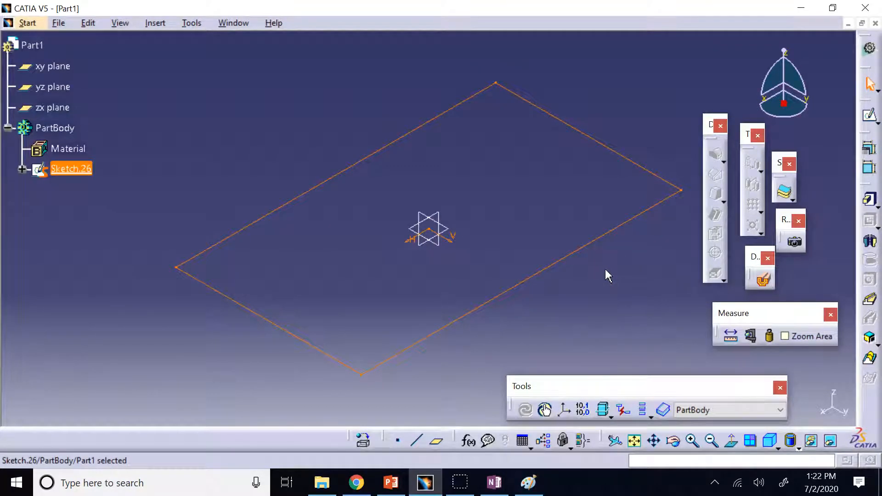
# Step: Extrude the rectangle as a 50 mm pad
pyautogui.click(712, 440)
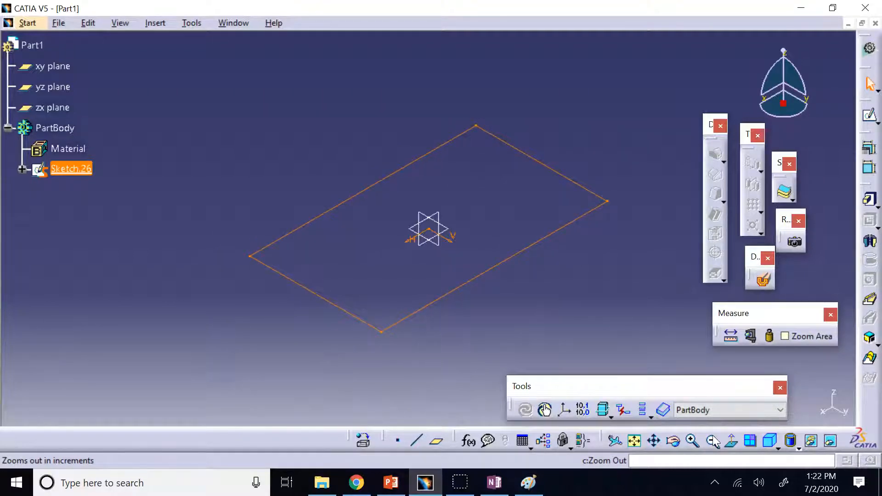
pyautogui.click(700, 338)
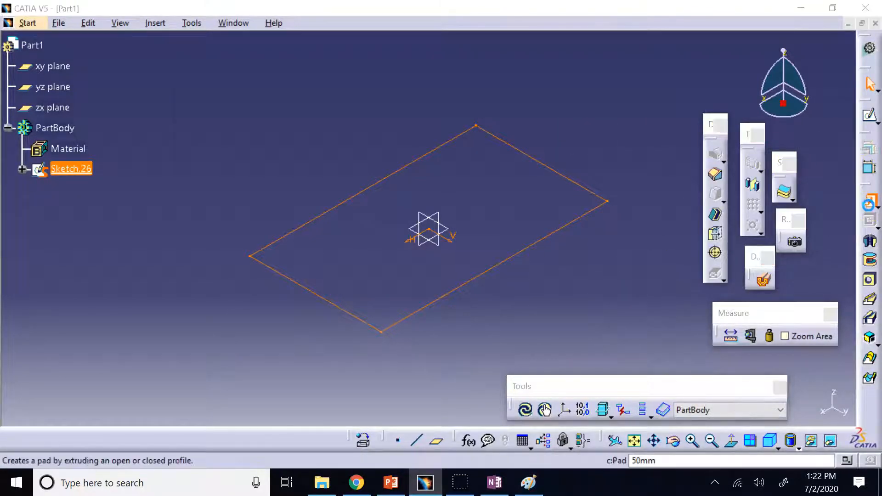
pyautogui.click(869, 202)
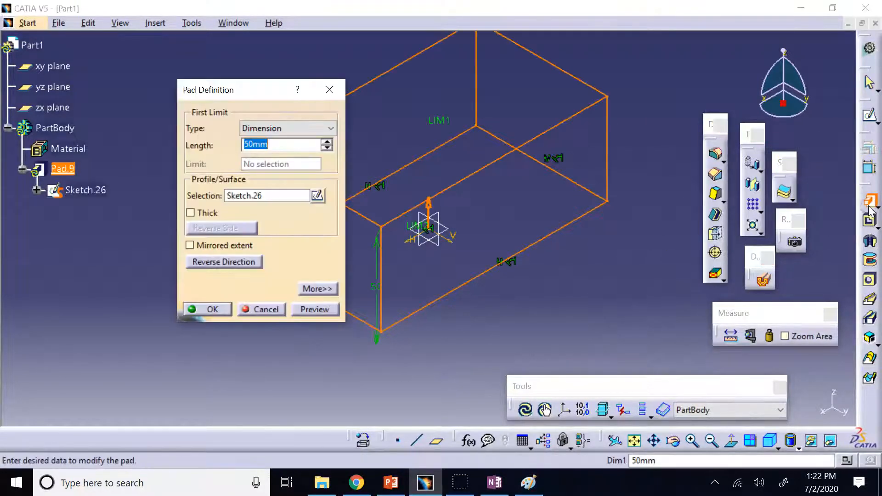
pyautogui.click(216, 308)
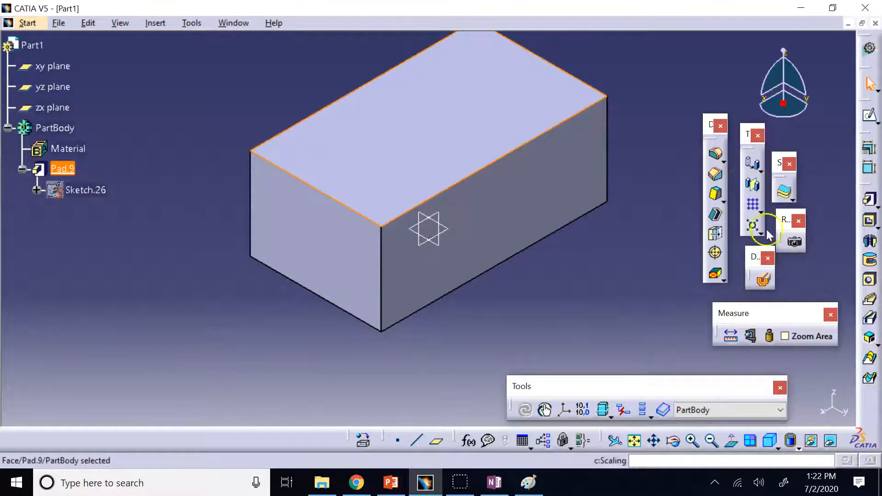
# Step: Place an unthreaded, countersunk blind hole, 8 mm in diameter and 30 mm deep, on the block's upper face
pyautogui.click(869, 279)
pyautogui.click(394, 144)
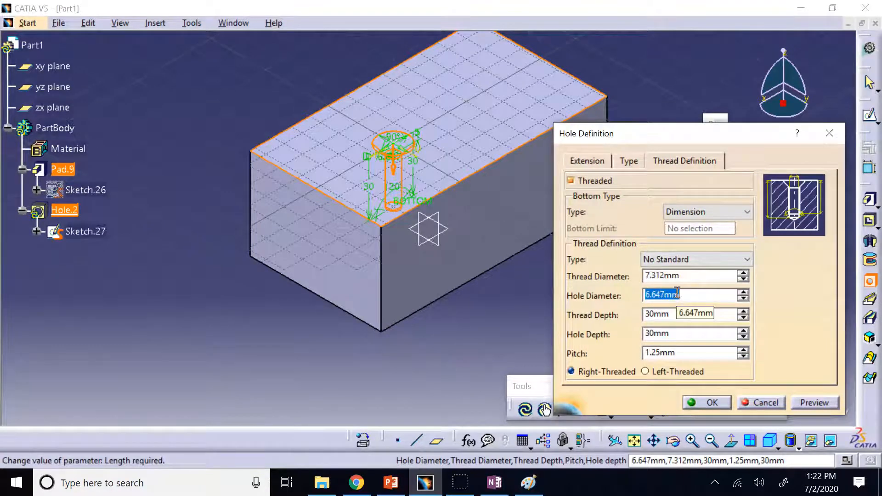
pyautogui.click(571, 181)
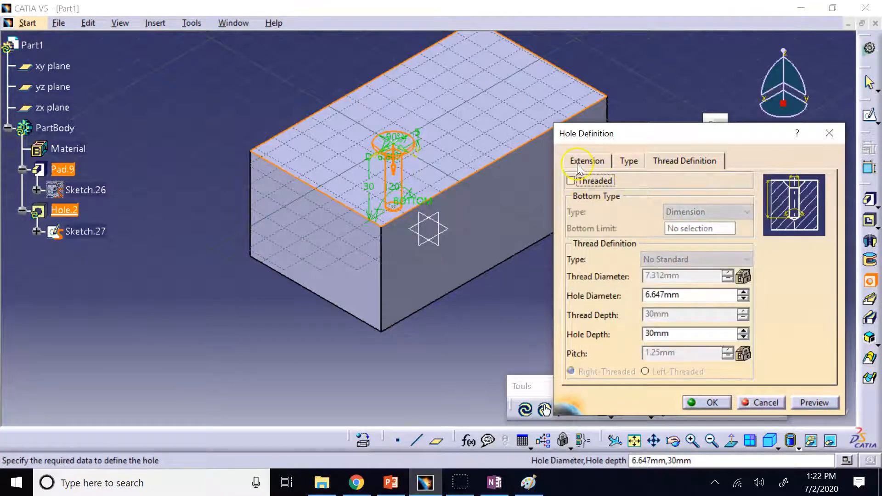
pyautogui.click(580, 163)
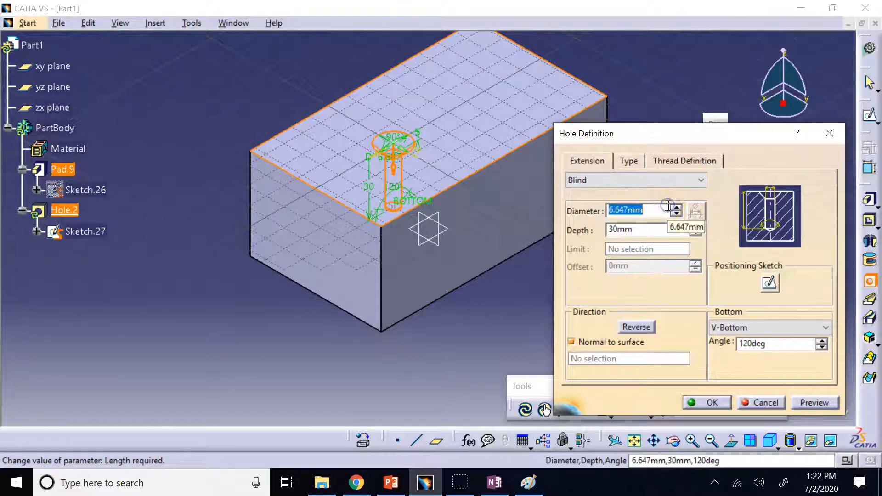
pyautogui.write('8')
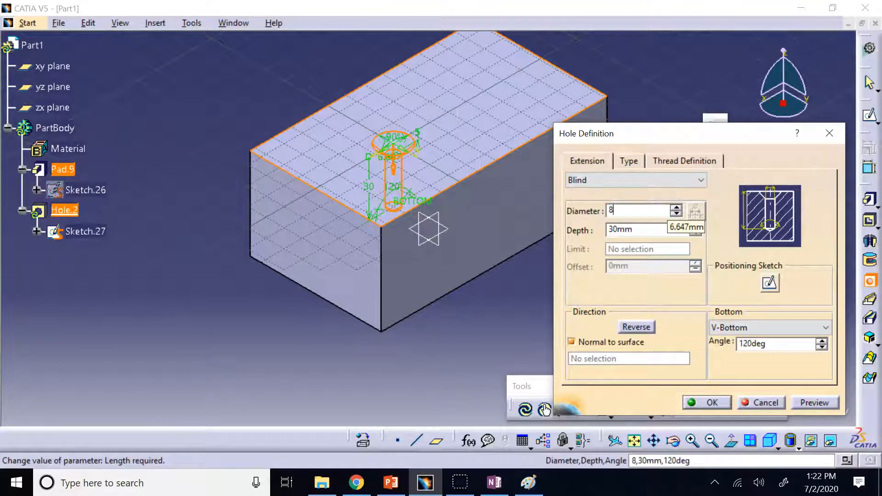
pyautogui.click(706, 403)
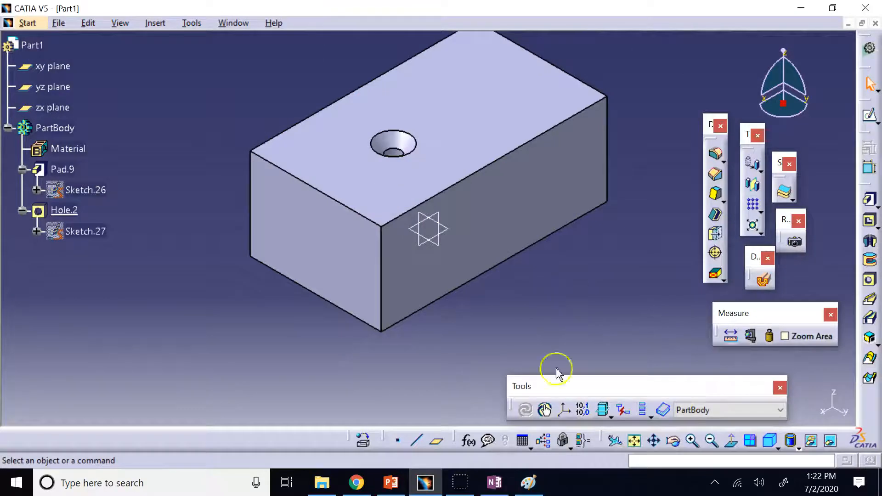
pyautogui.click(673, 441)
pyautogui.moveTo(556, 352)
pyautogui.mouseDown()
pyautogui.moveTo(545, 316)
pyautogui.moveTo(451, 222)
pyautogui.moveTo(546, 370)
pyautogui.moveTo(541, 360)
pyautogui.mouseUp()
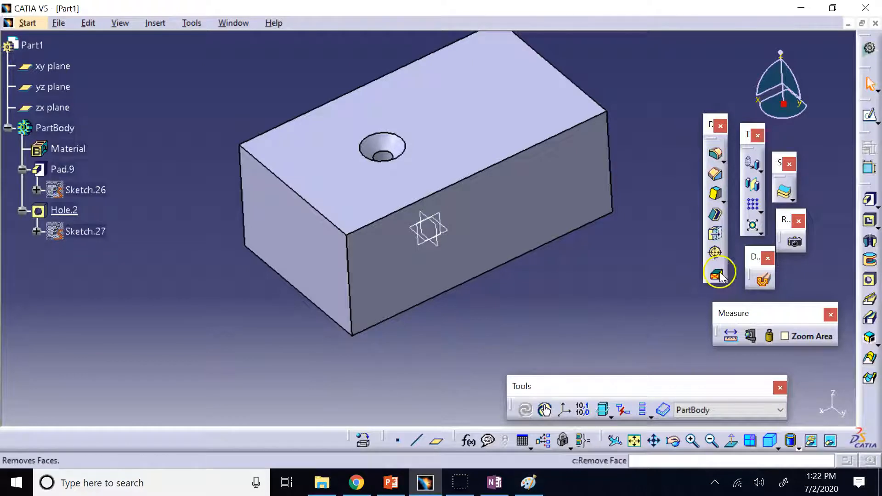
# Step: Move the floating dress-up features toolbar slightly away from the neighbouring toolbars
pyautogui.moveTo(706, 123); pyautogui.dragTo(696, 102)
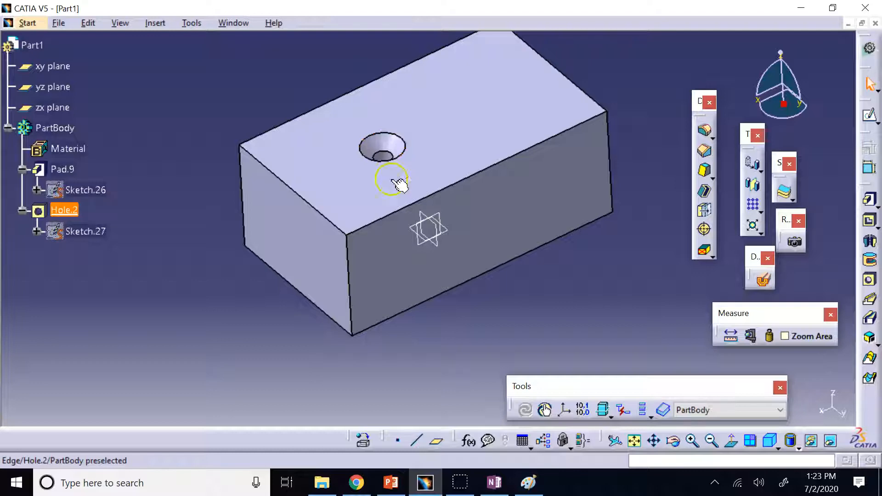
# Step: Switch to Chrome, open Google in a new tab and search for images of "die and tap"
pyautogui.click(356, 482)
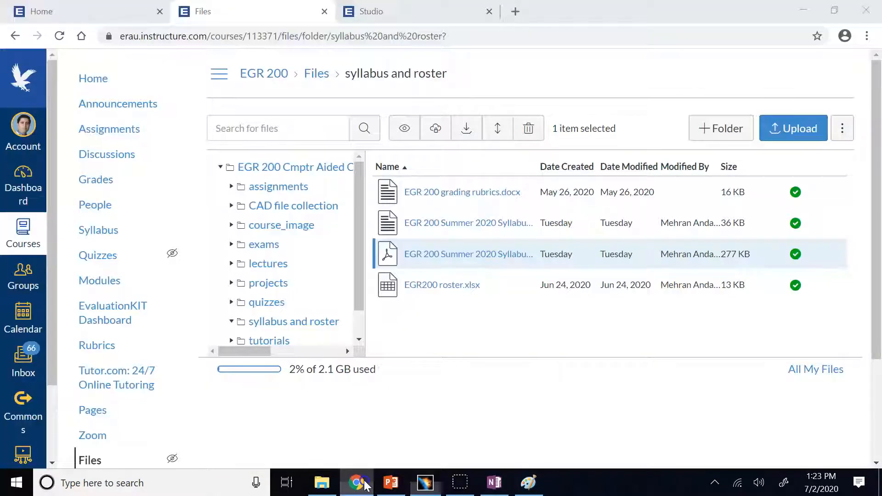
pyautogui.click(517, 10)
pyautogui.write('goo')
pyautogui.press('Return')
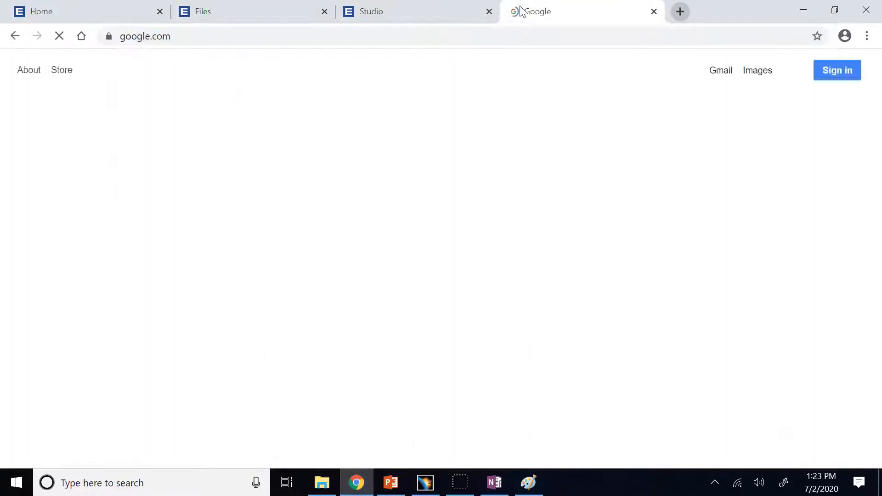
pyautogui.write('die and t')
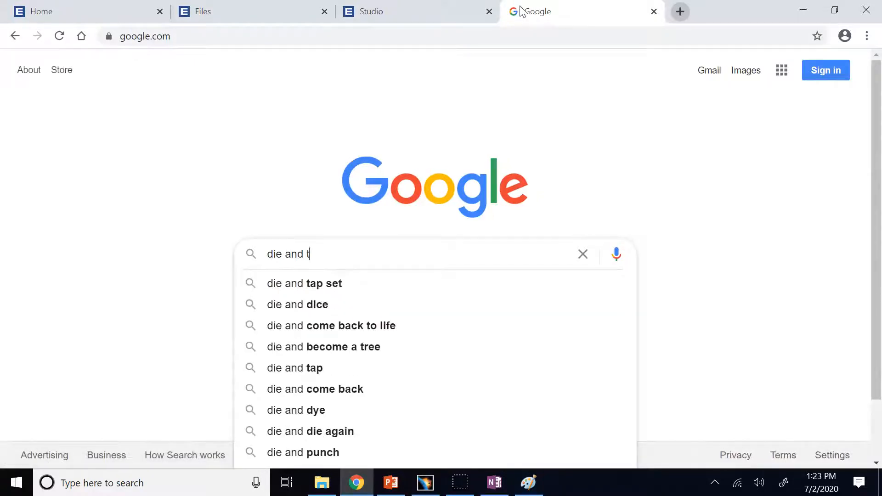
pyautogui.write('ap')
pyautogui.press('Return')
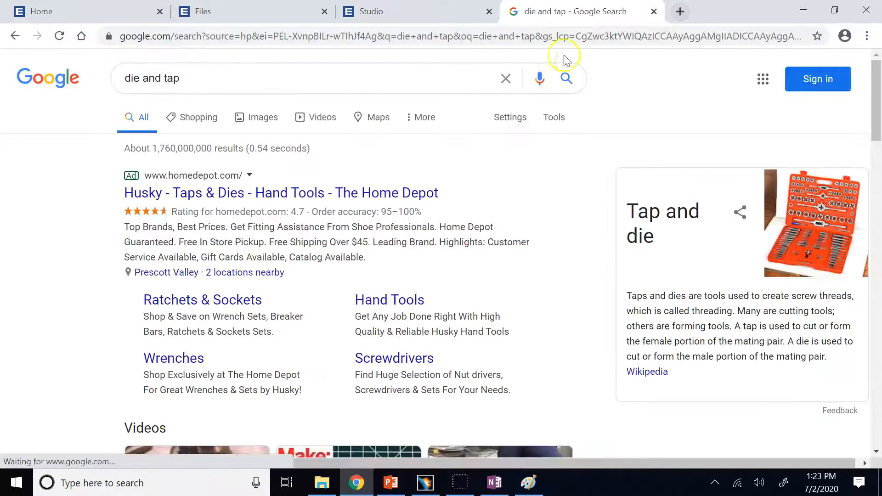
pyautogui.click(256, 122)
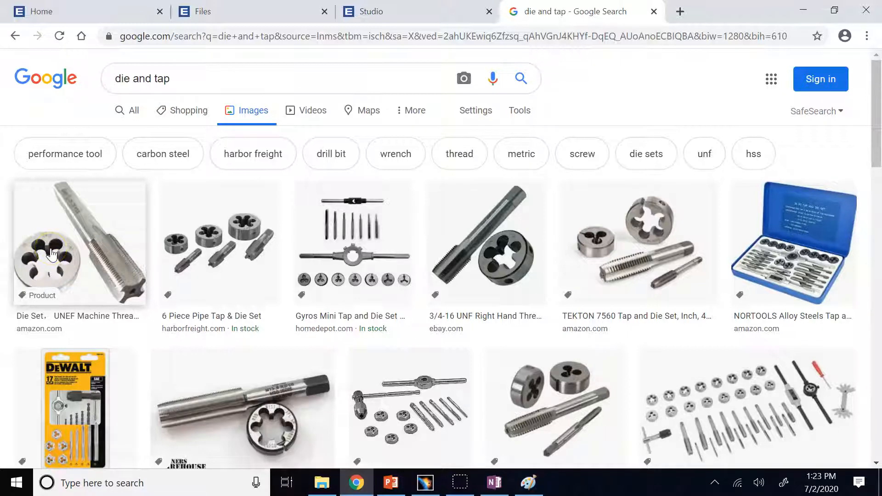
# Step: Preview the Performance Tool Tap and Die Sets W4001DB image and look through the other tap and die pictures
pyautogui.scroll(-2, 51, 253)
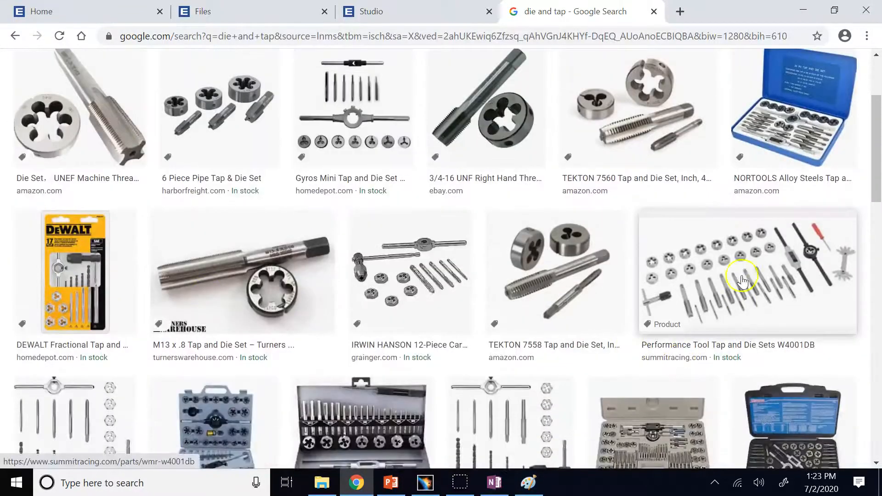
pyautogui.click(742, 279)
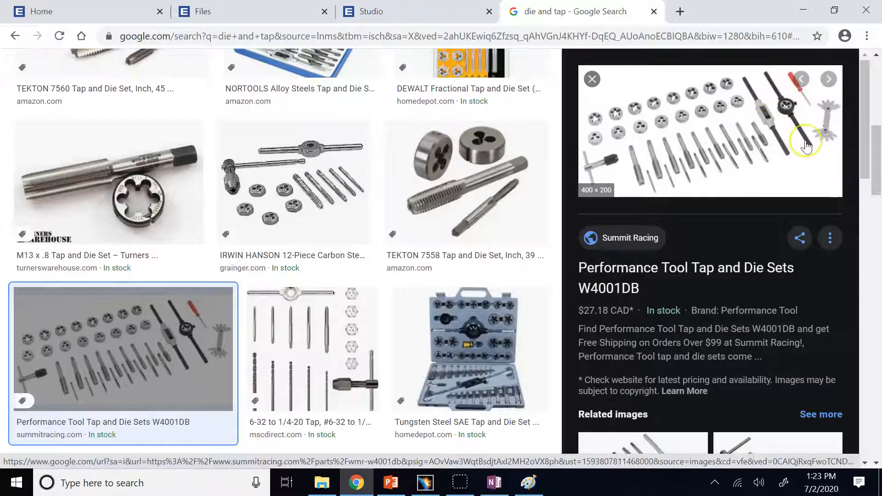
pyautogui.scroll(-4, 404, 202)
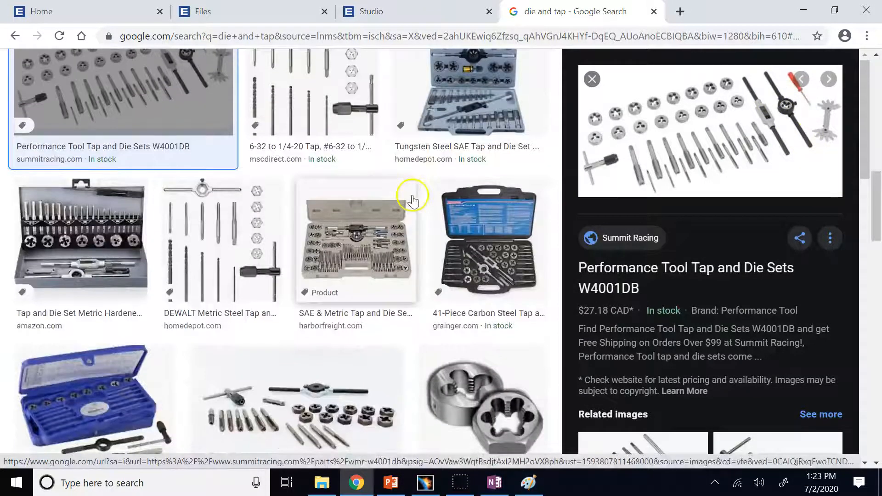
pyautogui.scroll(-3, 353, 253)
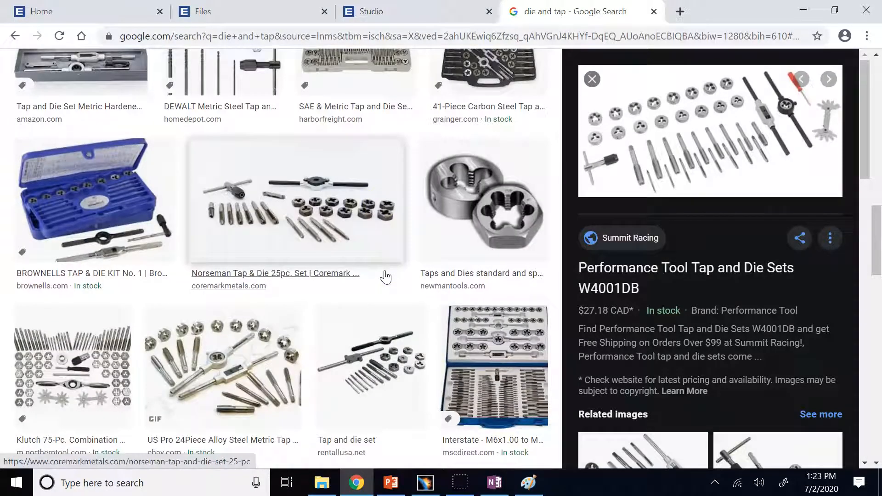
pyautogui.scroll(-5, 385, 276)
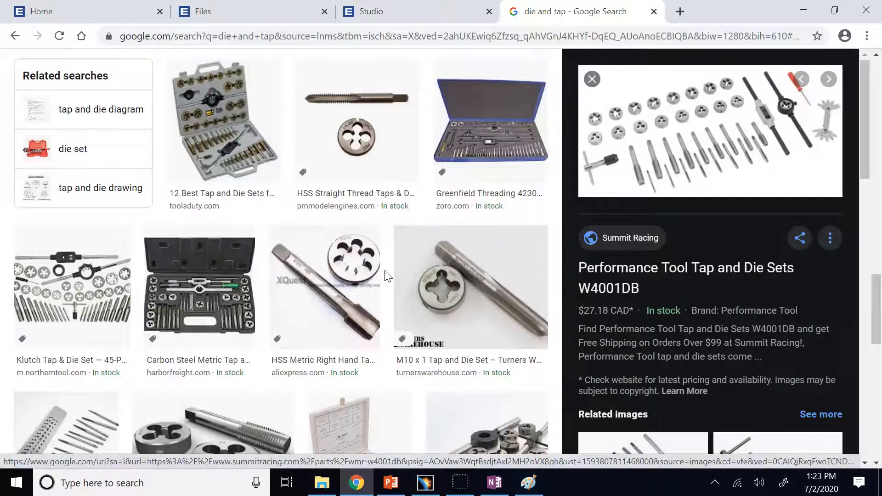
pyautogui.scroll(-3, 386, 276)
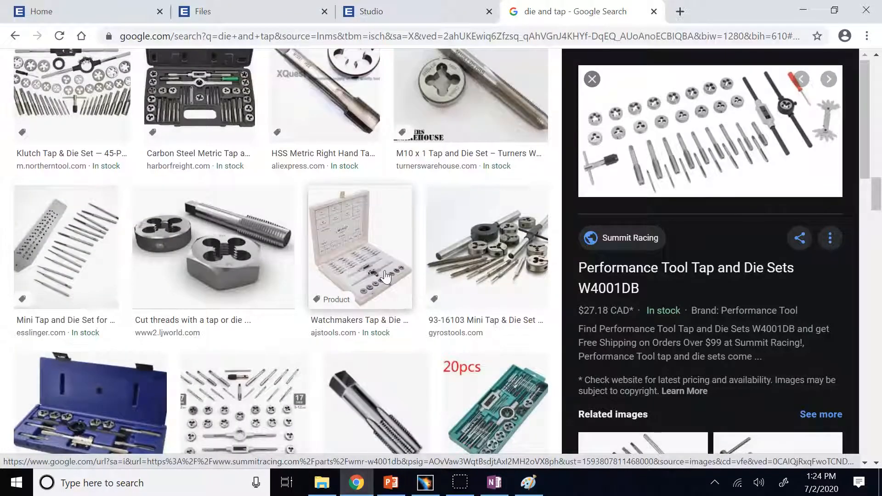
pyautogui.scroll(-5, 385, 276)
pyautogui.scroll(-6, 385, 276)
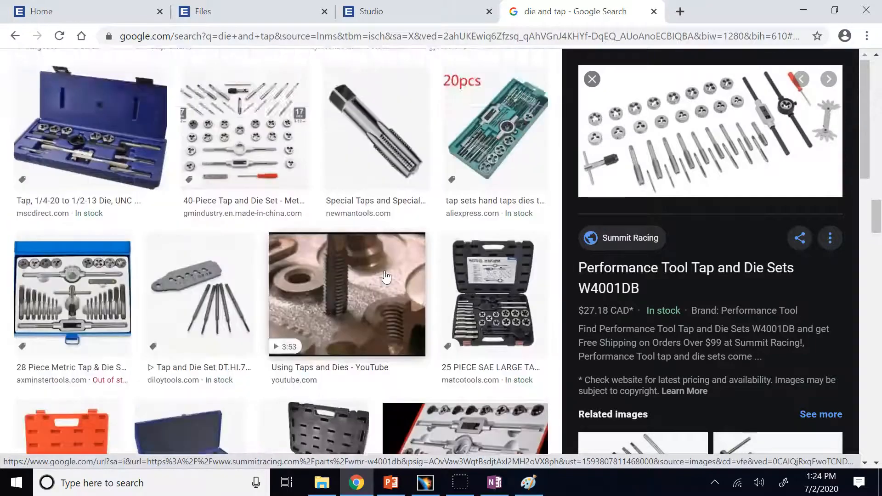
# Step: Replace the image search with "creating thread on a shaft using die" and run it
pyautogui.scroll(15, 385, 276)
pyautogui.moveTo(197, 67); pyautogui.dragTo(55, 82)
pyautogui.write('creati')
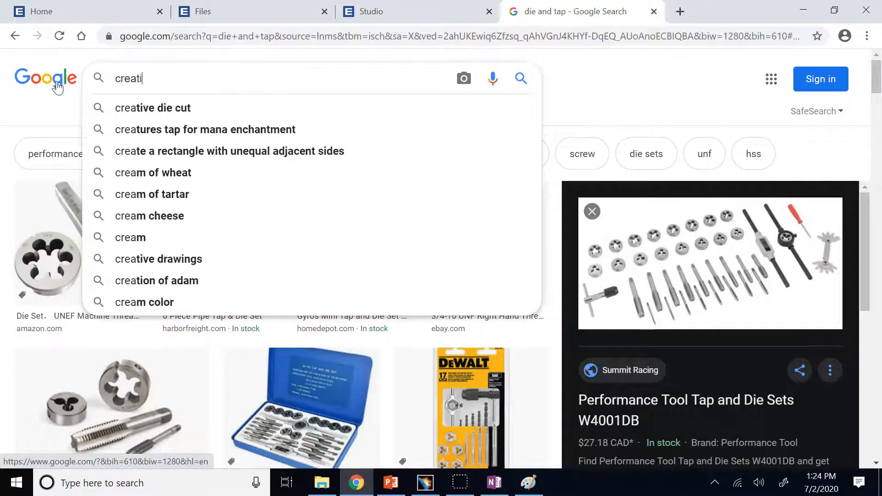
pyautogui.write('ng thread a')
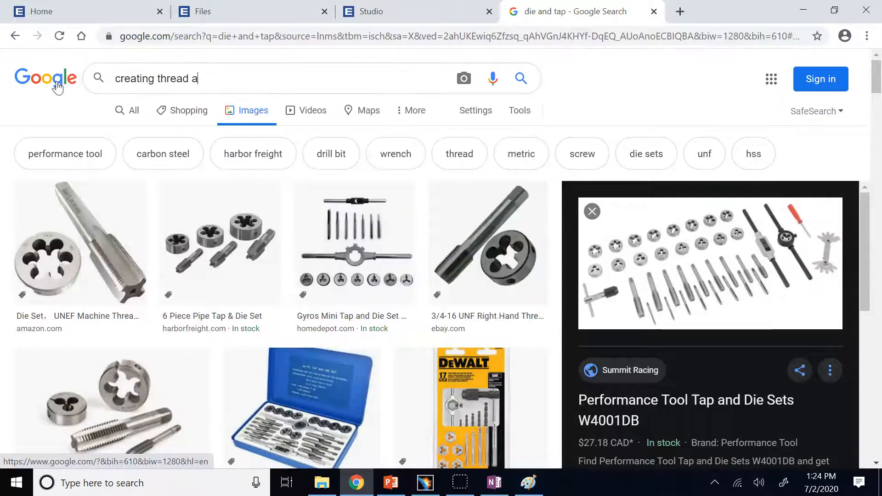
pyautogui.press('BackSpace')
pyautogui.write('on a')
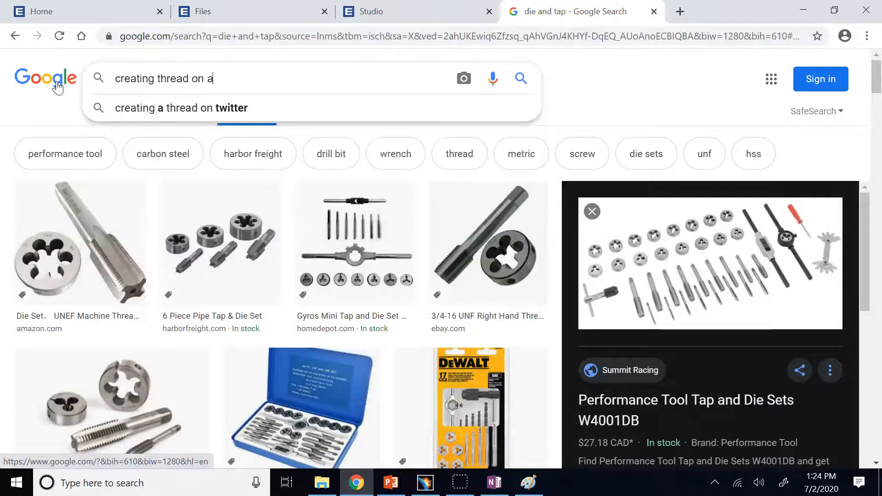
pyautogui.write(' shaft using ')
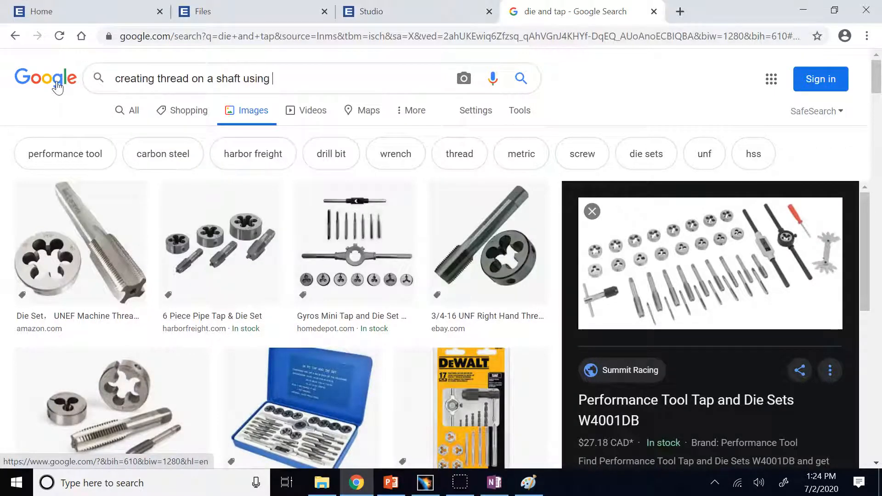
pyautogui.write('die')
pyautogui.press('Return')
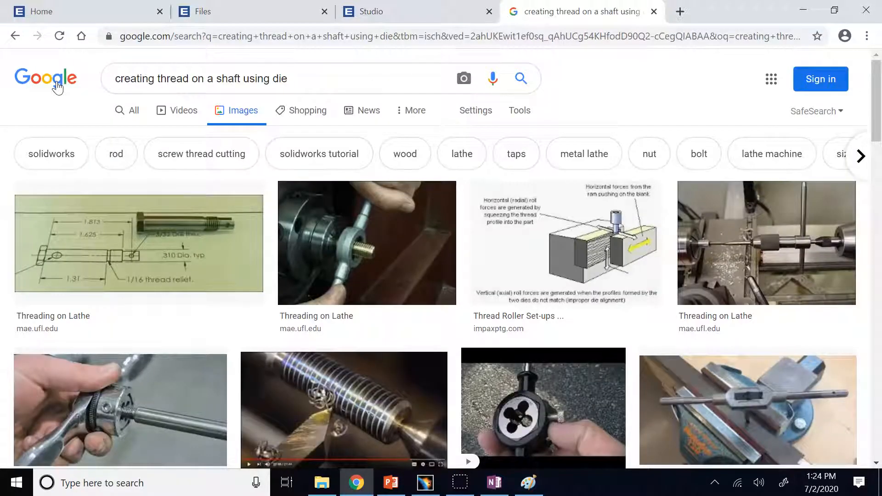
# Step: Preview the "Threading on Lathe" image of the die on a shaft, look through the external threading pictures, and close the preview
pyautogui.click(346, 239)
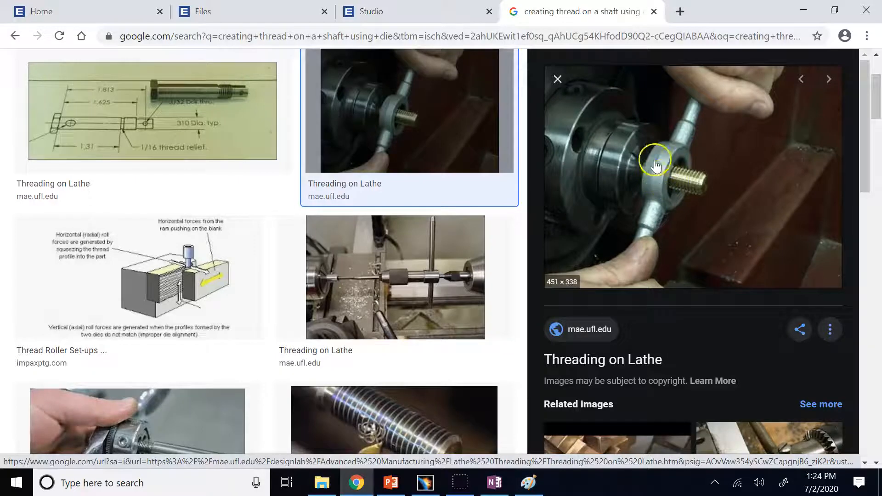
pyautogui.scroll(-1, 456, 340)
pyautogui.scroll(-15, 457, 341)
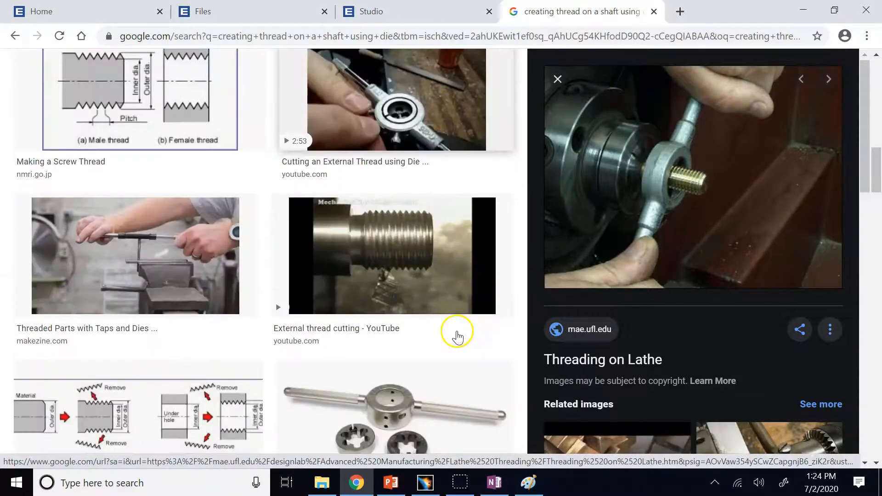
pyautogui.scroll(-4, 457, 336)
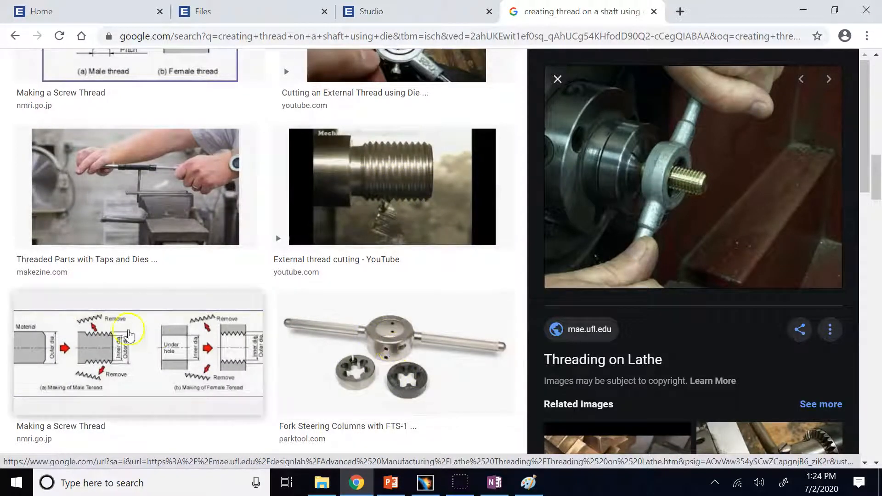
pyautogui.scroll(-4, 340, 278)
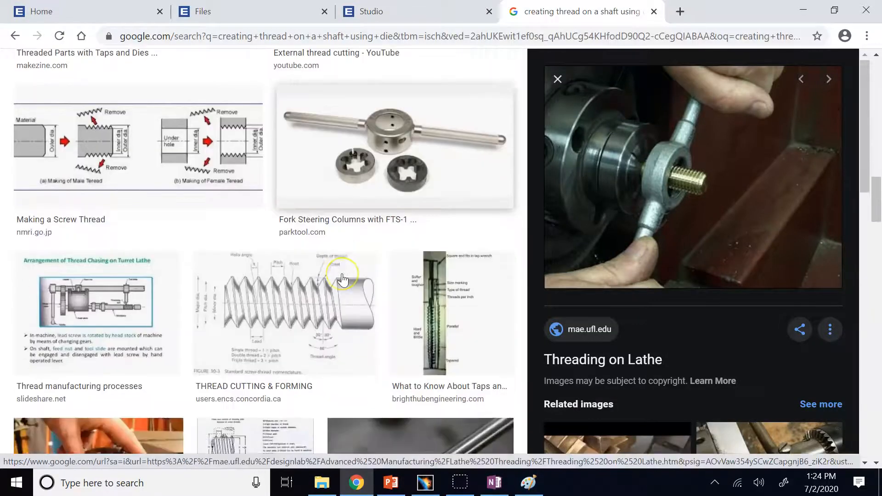
pyautogui.scroll(-4, 342, 278)
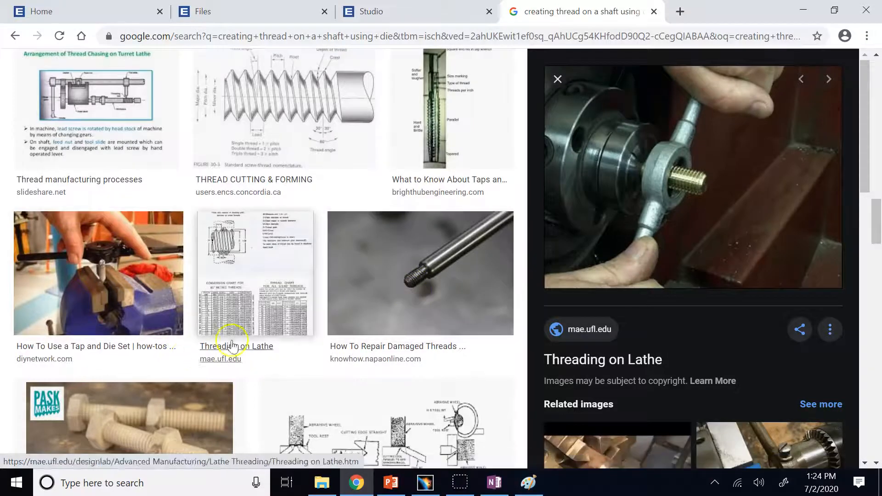
pyautogui.scroll(-4, 230, 345)
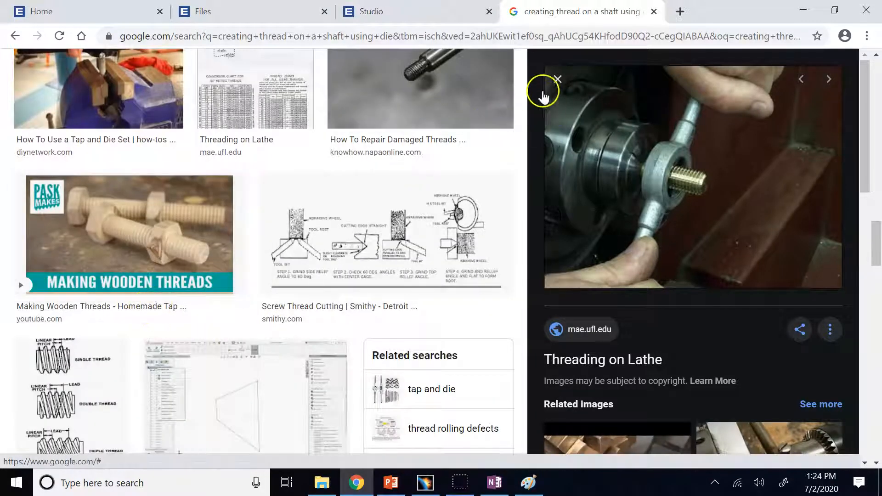
pyautogui.click(557, 80)
# Step: Change the image search to "creating thread inside a hole using tap" and run it
pyautogui.scroll(10, 335, 171)
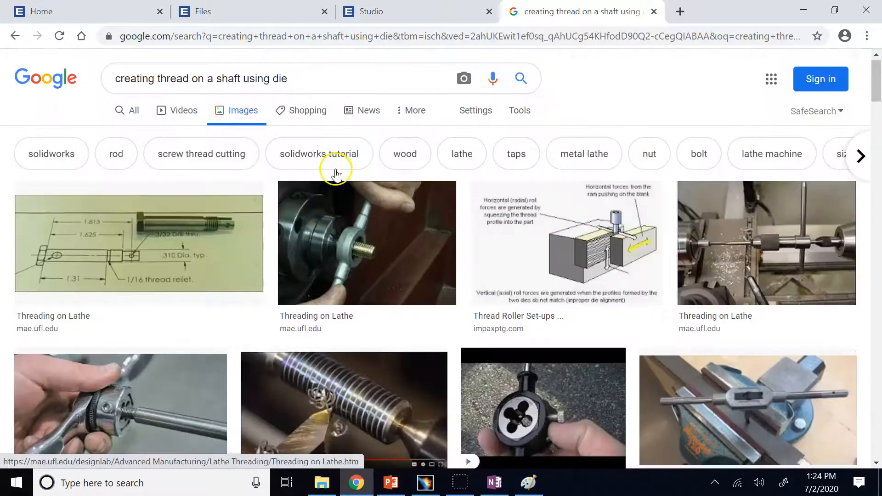
pyautogui.moveTo(240, 78); pyautogui.dragTo(212, 75)
pyautogui.write('inside')
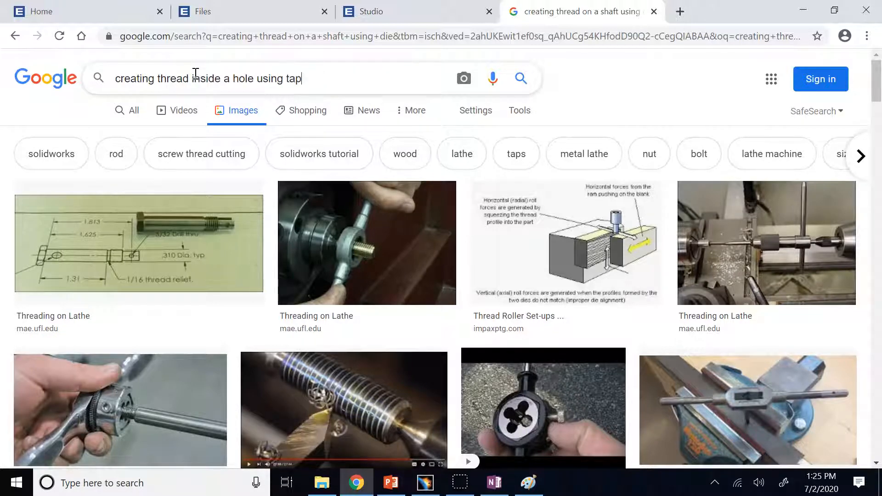
pyautogui.press('Return')
pyautogui.click(243, 112)
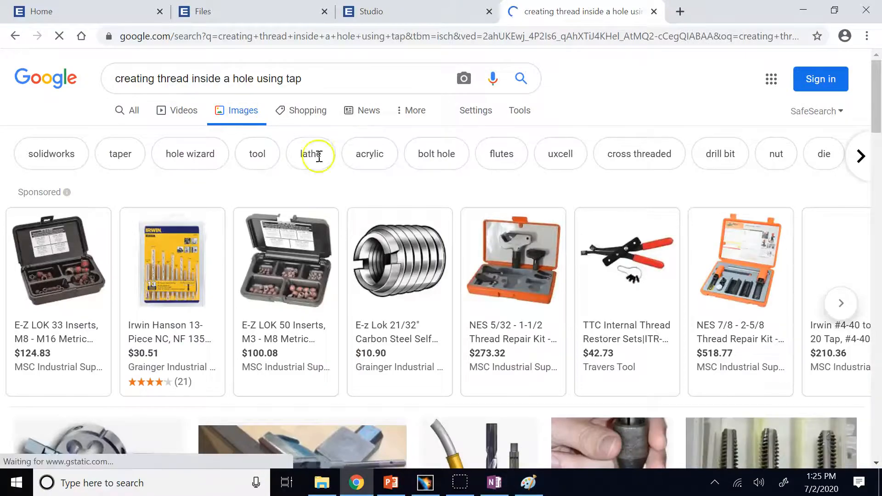
# Step: Preview the "Making Internal and External Threads" image and examine the surrounding pictures of tap types and hole tapping
pyautogui.scroll(-8, 388, 199)
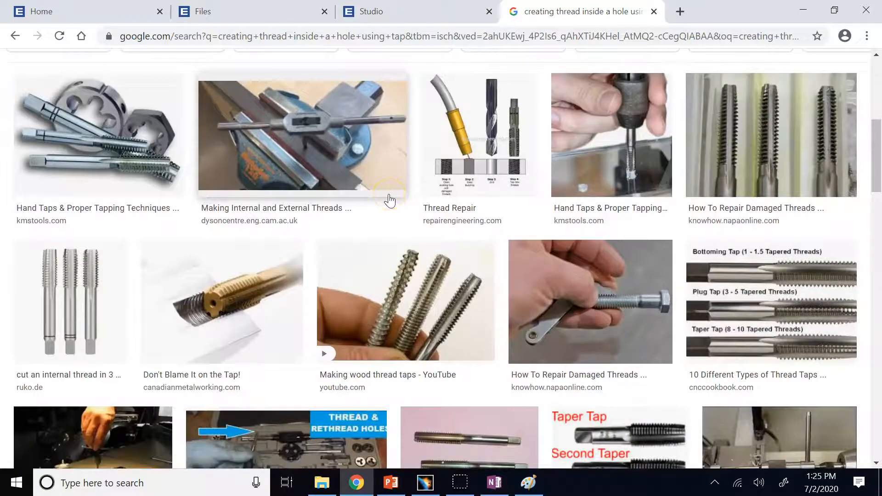
pyautogui.scroll(-5, 388, 199)
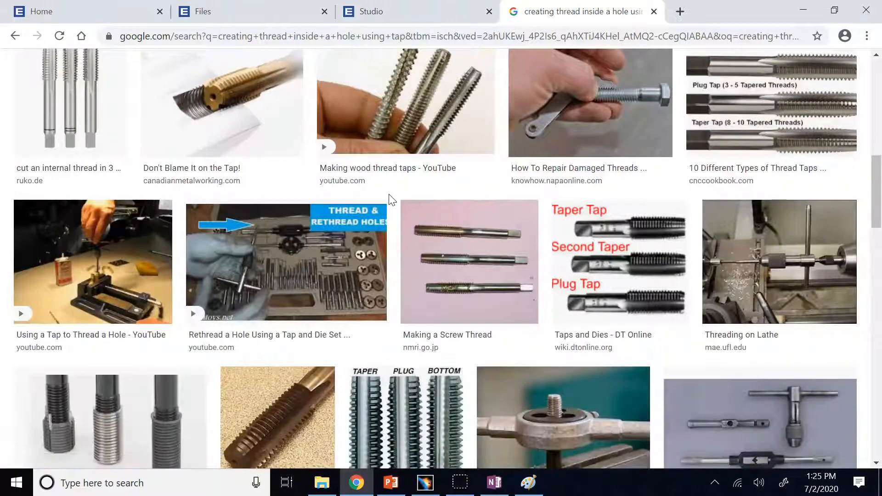
pyautogui.scroll(5, 388, 198)
pyautogui.click(320, 155)
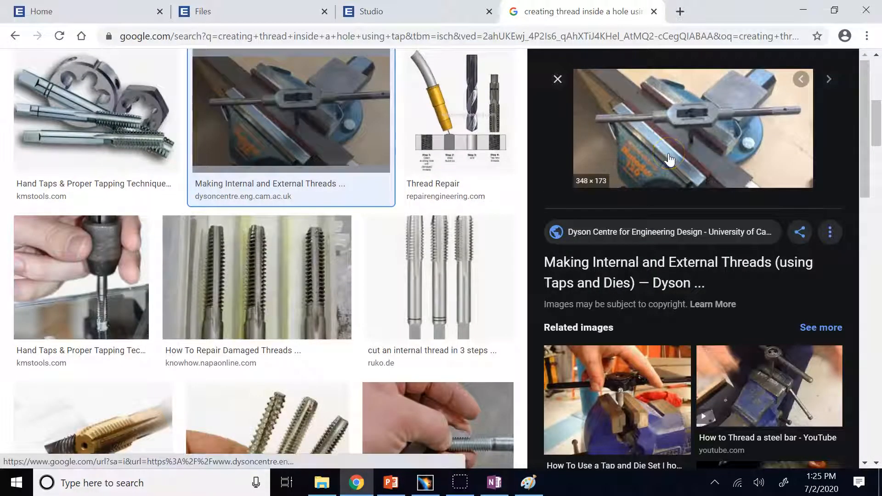
pyautogui.scroll(-3, 400, 317)
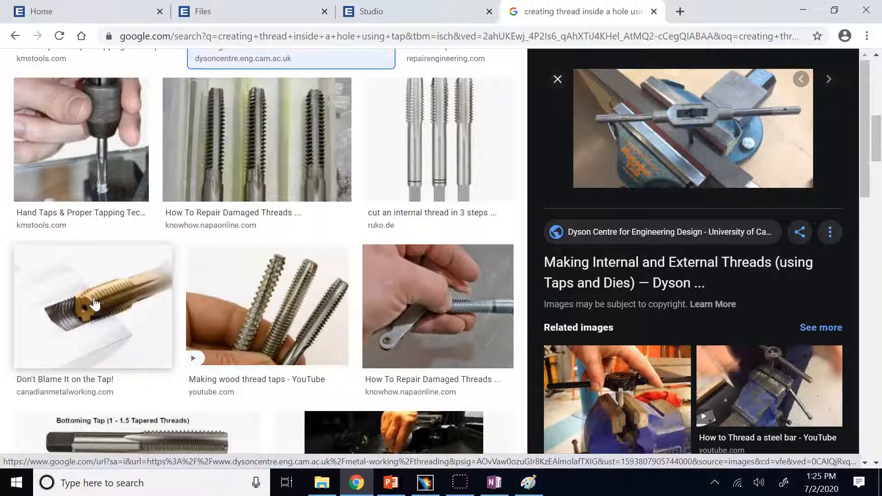
pyautogui.scroll(-2, 94, 303)
pyautogui.scroll(-3, 95, 303)
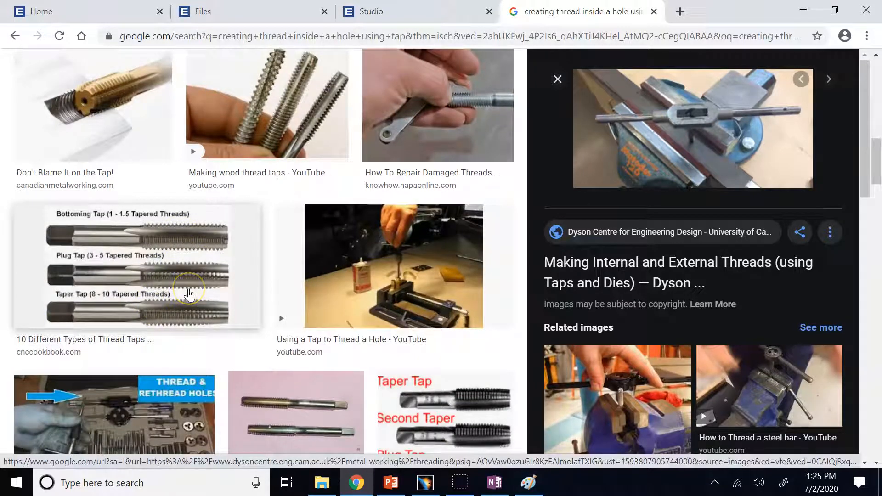
pyautogui.scroll(6, 459, 239)
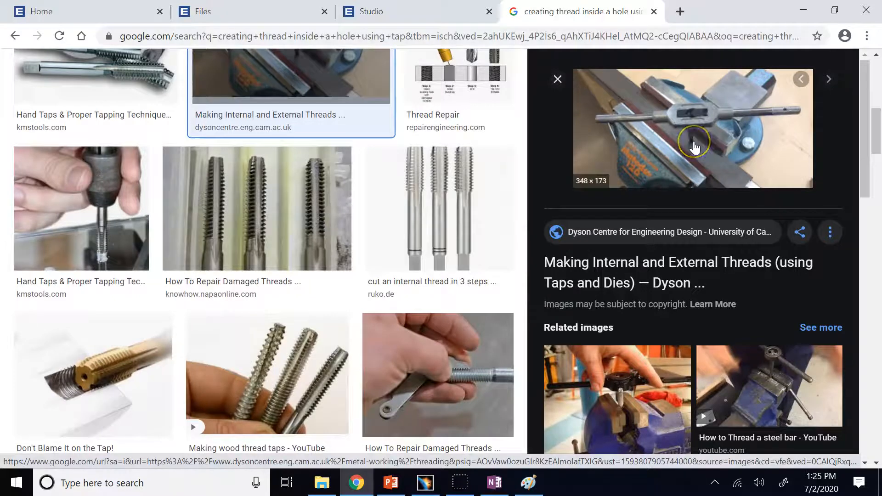
# Step: Look through the related tapping images and the further tap and thread pictures, and close the image preview
pyautogui.scroll(-4, 735, 207)
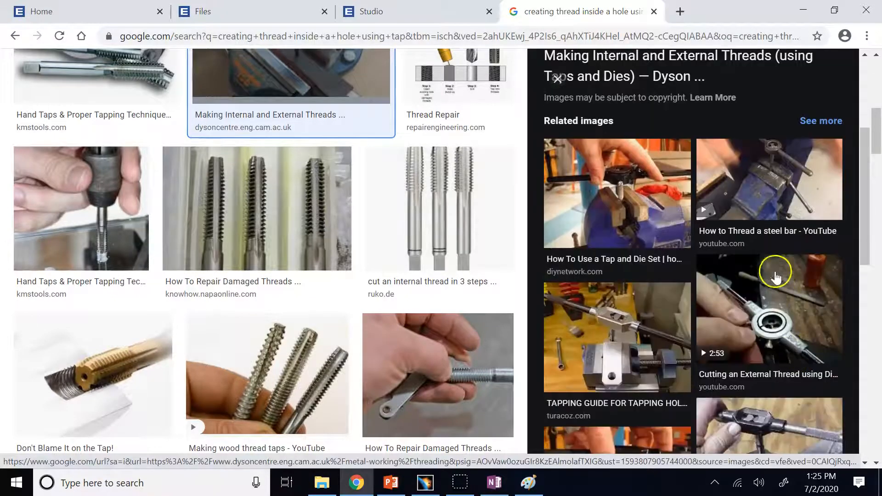
pyautogui.scroll(-3, 771, 251)
pyautogui.scroll(-4, 771, 251)
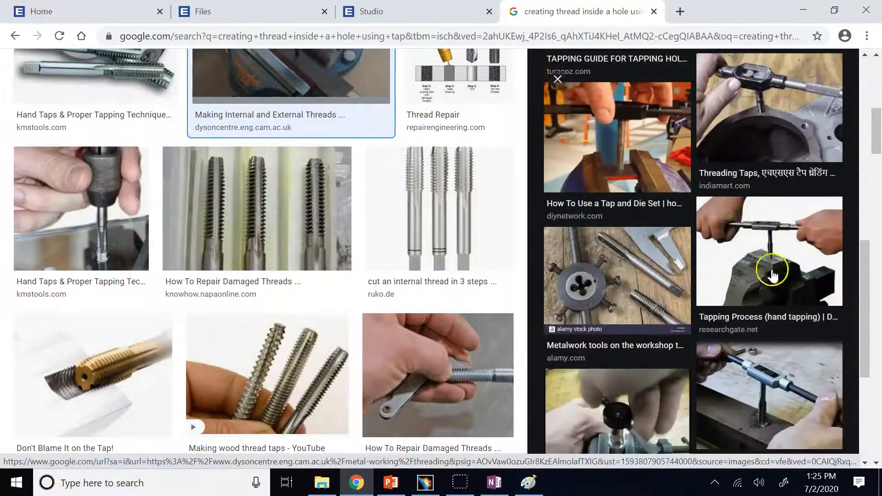
pyautogui.scroll(9, 386, 297)
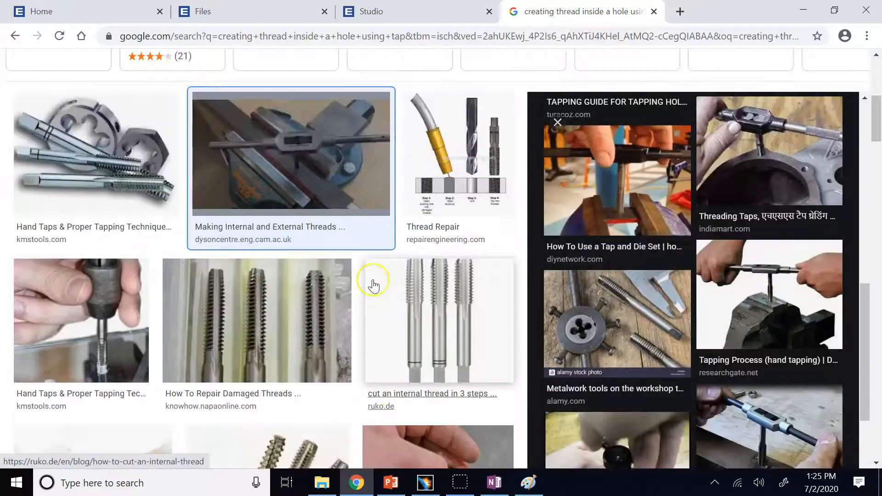
pyautogui.scroll(-17, 390, 297)
pyautogui.scroll(-5, 373, 286)
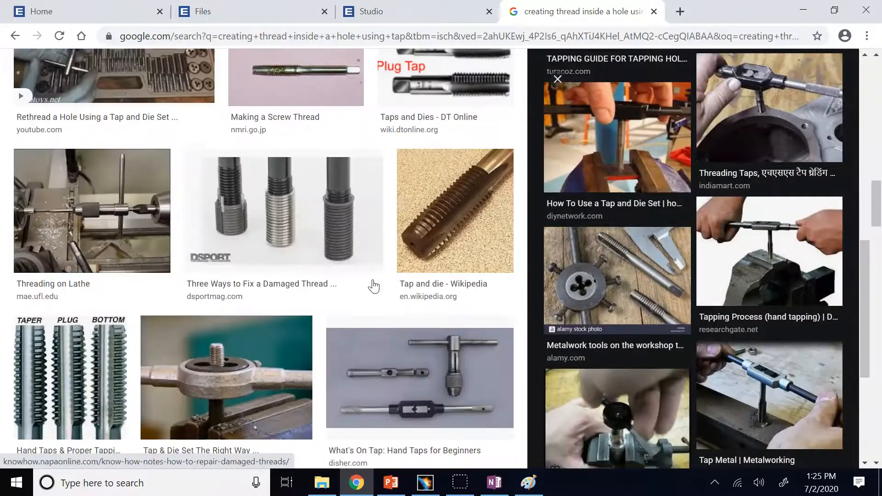
pyautogui.click(560, 115)
pyautogui.click(558, 80)
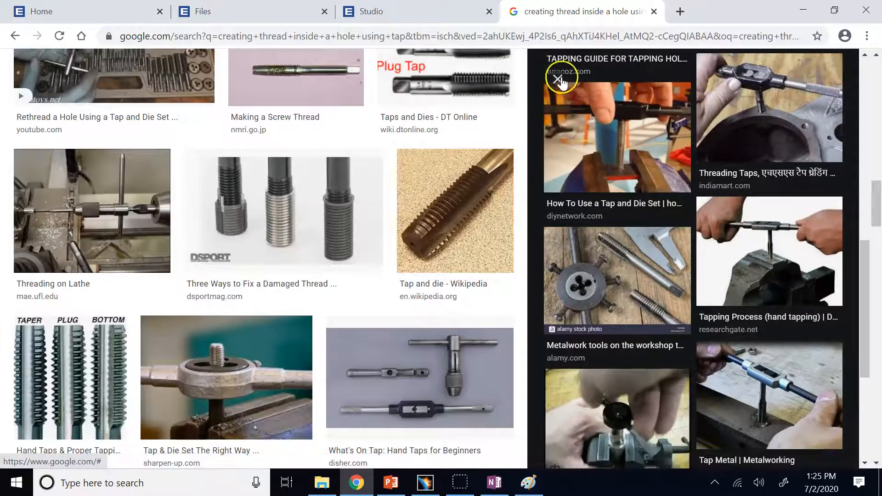
# Step: Preview the "Repair Stripped Bolt Hole Threads" image of the sectioned block with a bolt, and close the preview
pyautogui.scroll(-4, 620, 134)
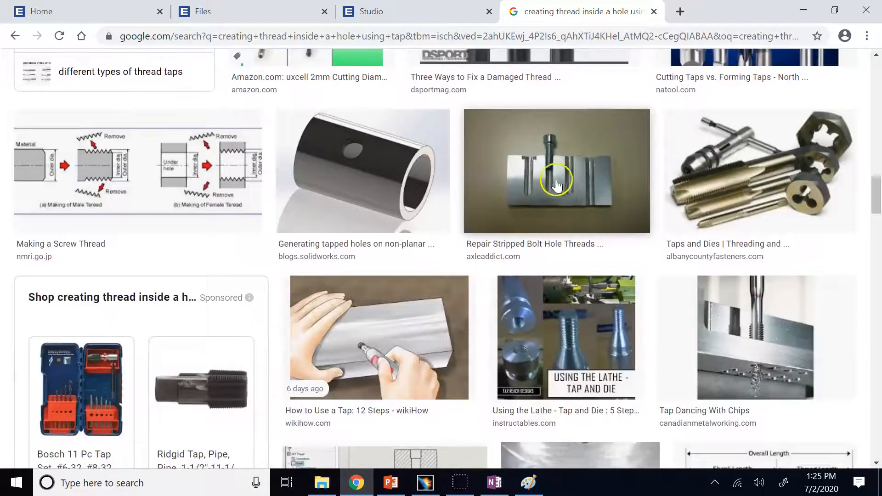
pyautogui.click(563, 182)
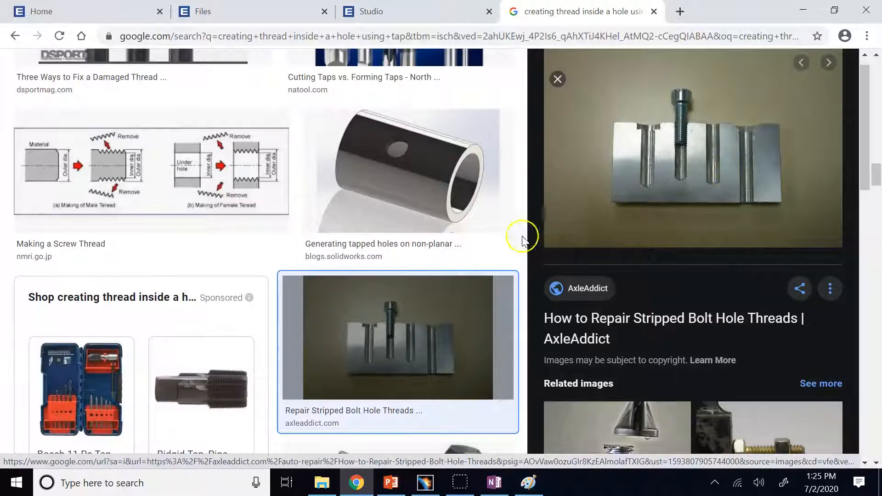
pyautogui.click(557, 79)
# Step: Preview the "What's On Tap: Hand Taps for Beginners" image and look over the neighbouring tap pictures
pyautogui.scroll(-7, 563, 92)
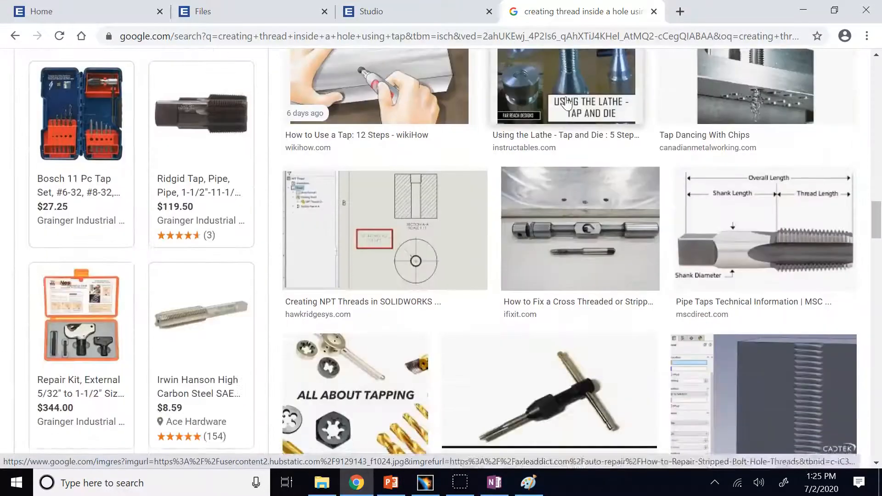
pyautogui.scroll(-2, 514, 178)
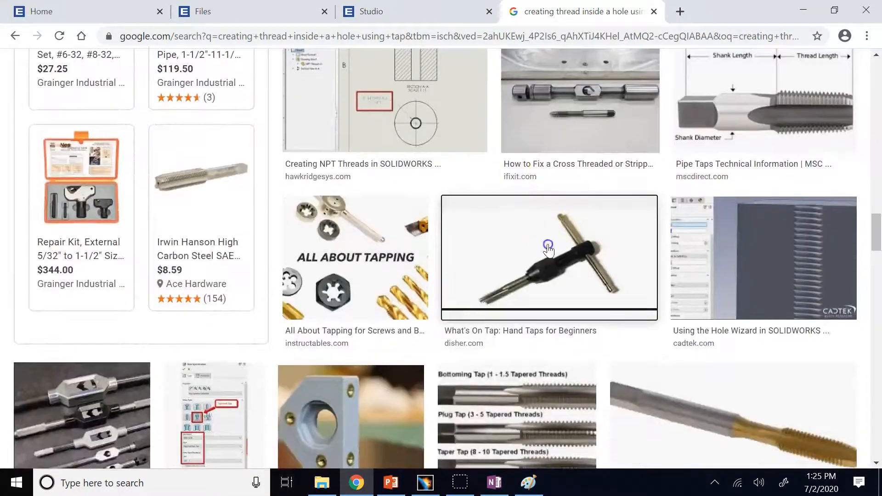
pyautogui.click(515, 179)
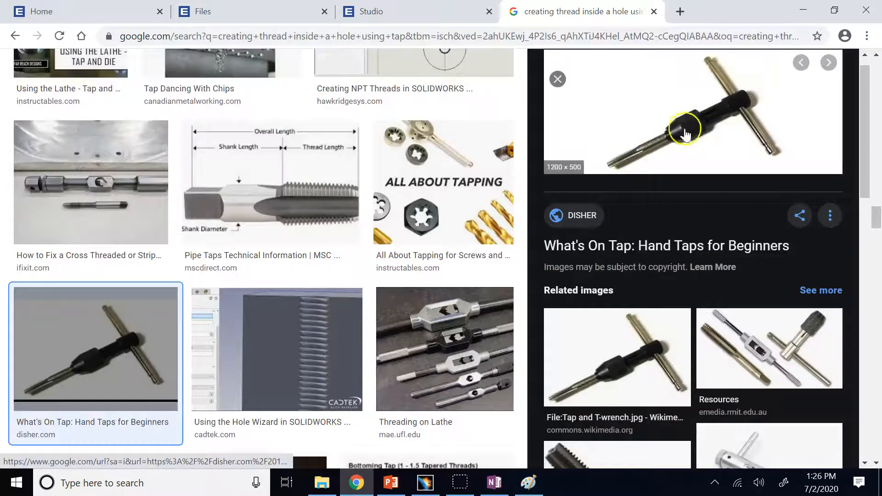
pyautogui.scroll(-3, 398, 211)
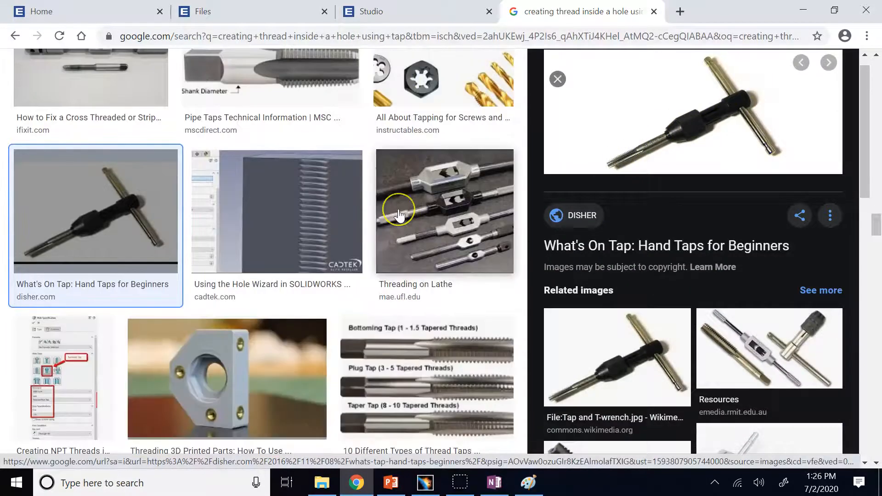
# Step: Switch to CATIA and start a Thread/Tap on the hole's cylindrical face, using the block's top face as the limit face
pyautogui.click(422, 480)
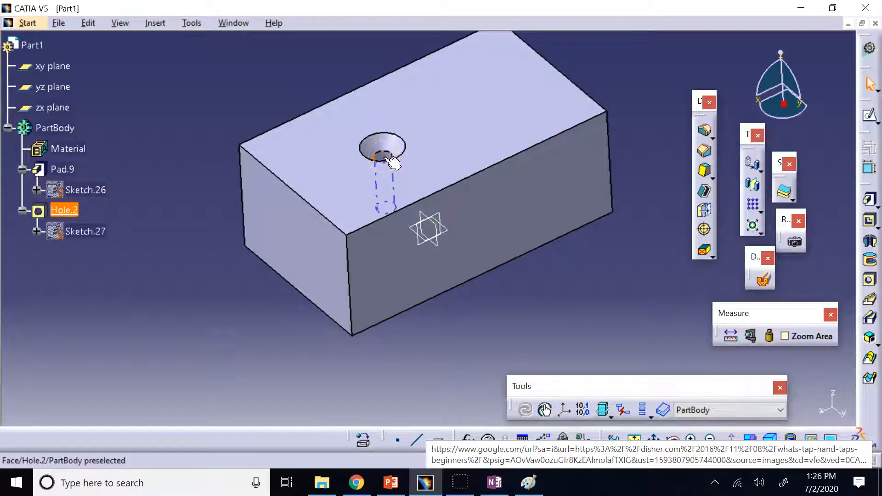
pyautogui.click(705, 229)
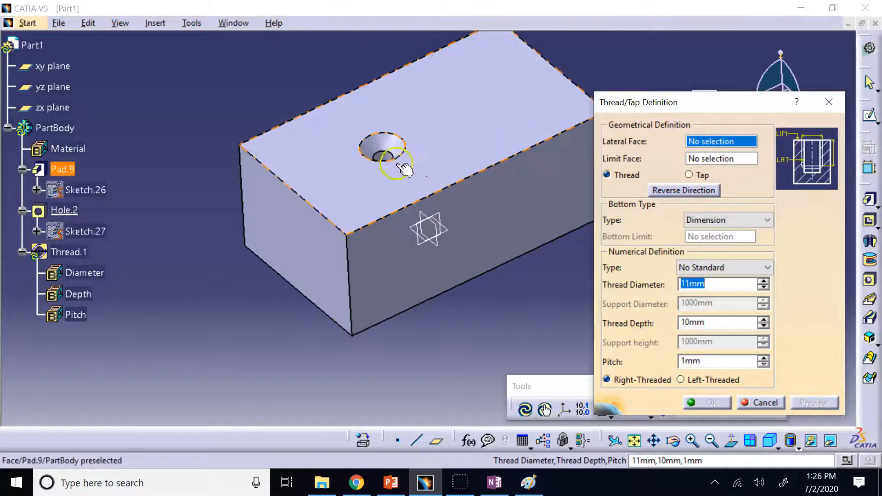
pyautogui.click(383, 154)
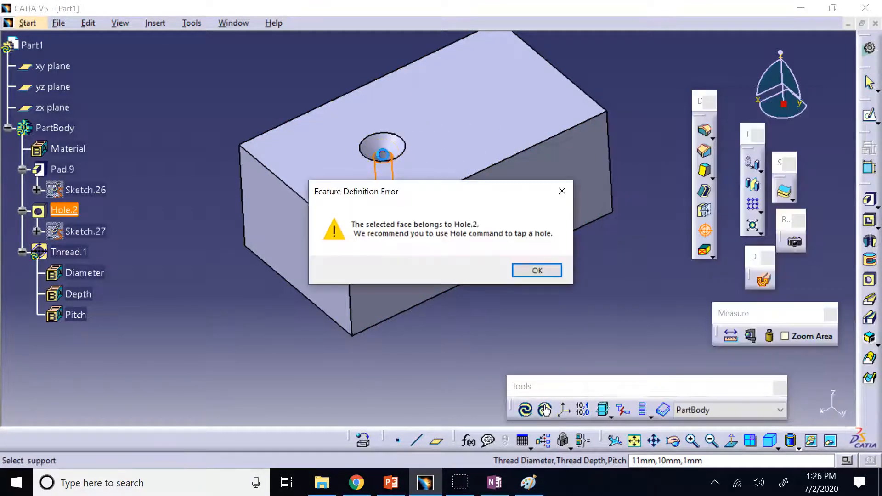
pyautogui.click(529, 270)
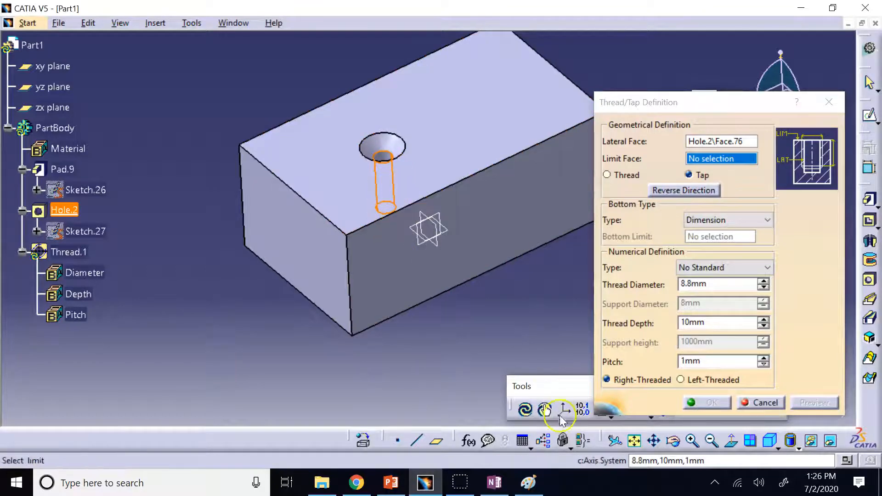
pyautogui.click(689, 443)
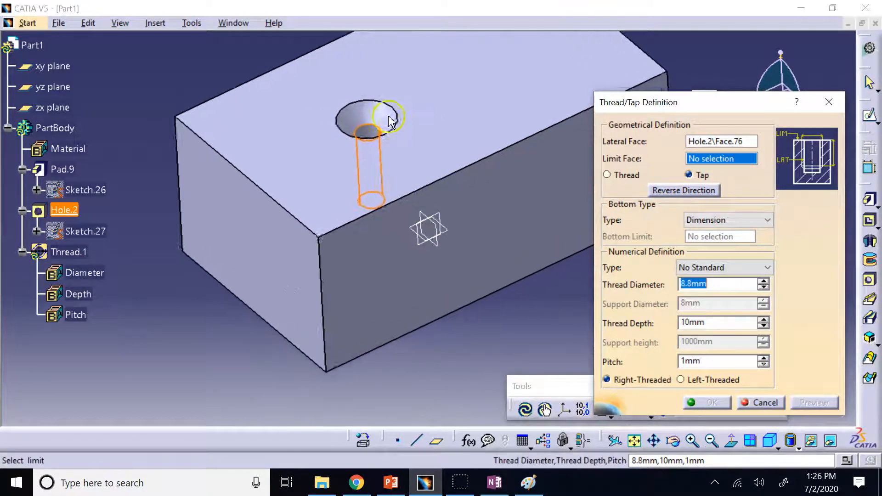
pyautogui.click(381, 67)
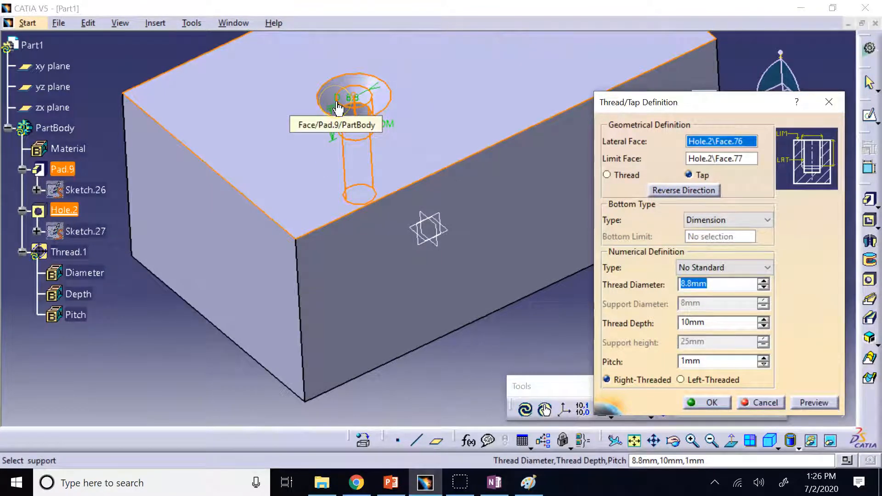
pyautogui.click(631, 208)
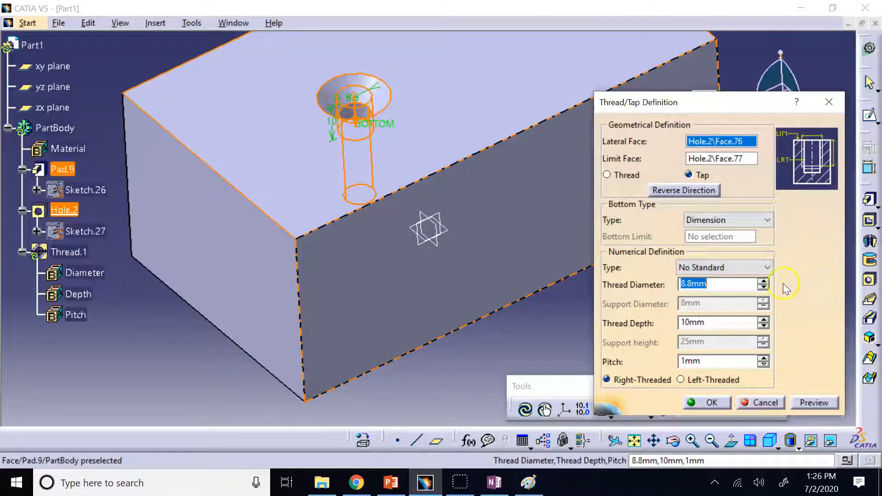
# Step: Set the tap's thread depth to 28 mm and create the thread
pyautogui.click(763, 321)
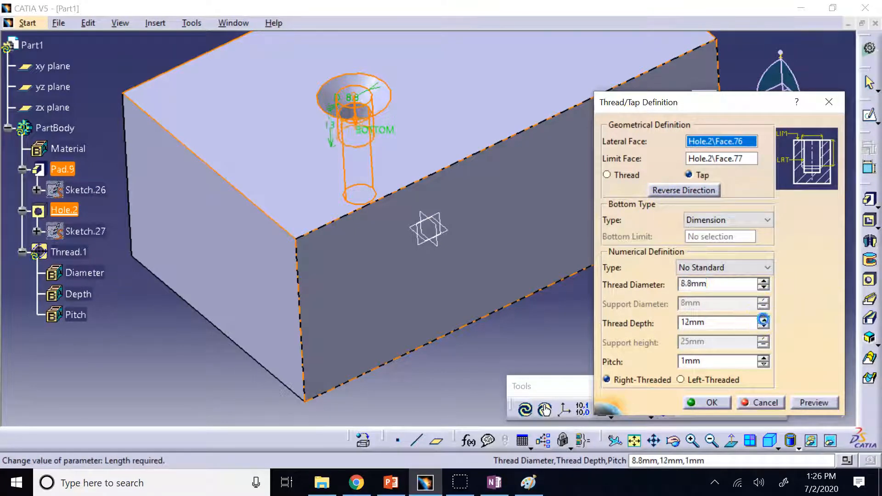
pyautogui.click(764, 320)
pyautogui.click(763, 320)
pyautogui.click(764, 320)
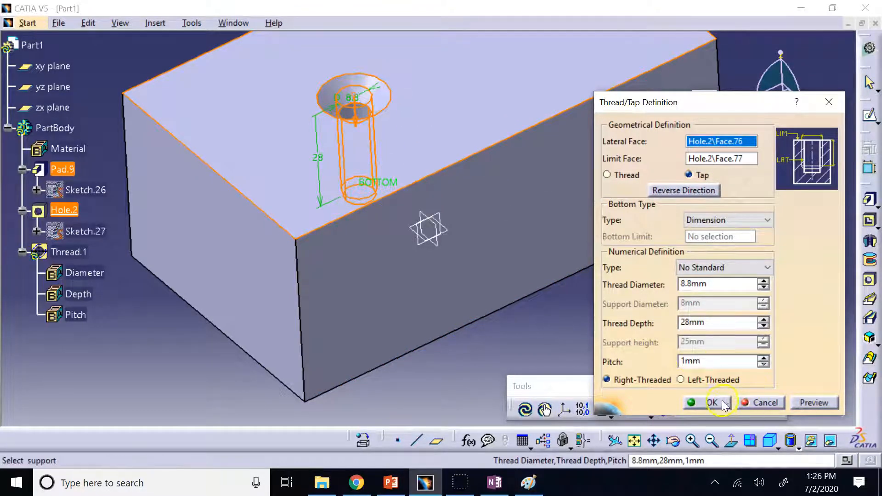
pyautogui.click(706, 403)
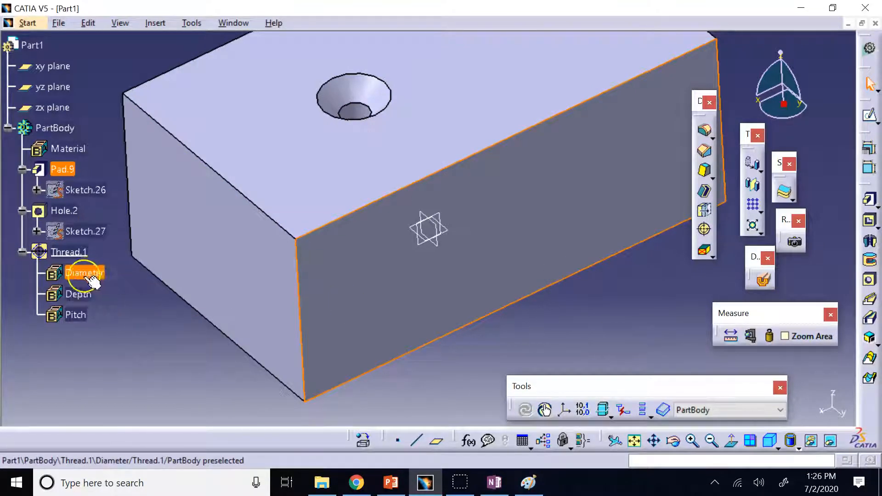
# Step: Open the new thread's Pitch parameter for viewing and close it
pyautogui.doubleClick(81, 314)
pyautogui.click(250, 377)
# Step: Switch to Chrome, replace the image search with "thread pitch" and run it
pyautogui.click(356, 483)
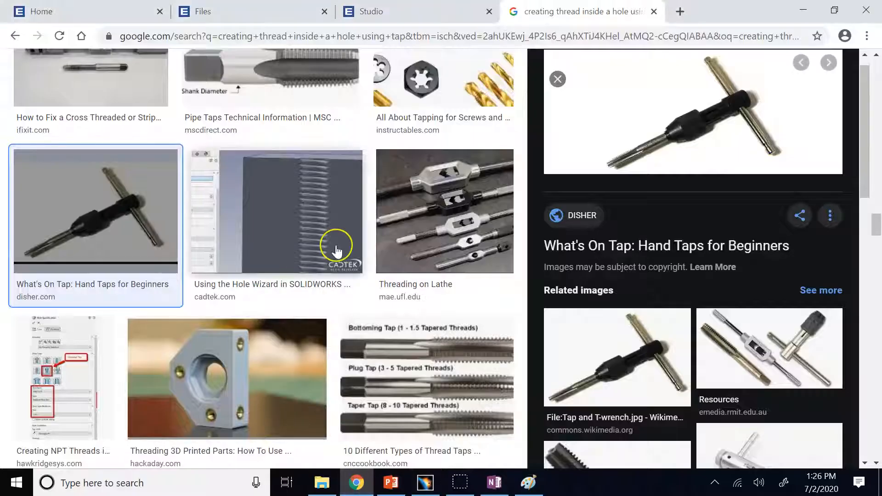
pyautogui.scroll(-5, 321, 258)
pyautogui.scroll(10, 337, 251)
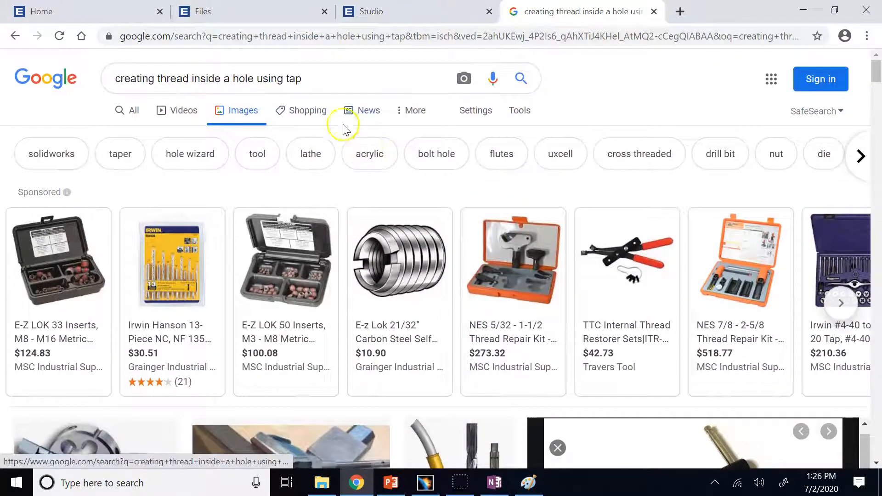
pyautogui.moveTo(334, 85); pyautogui.dragTo(105, 39)
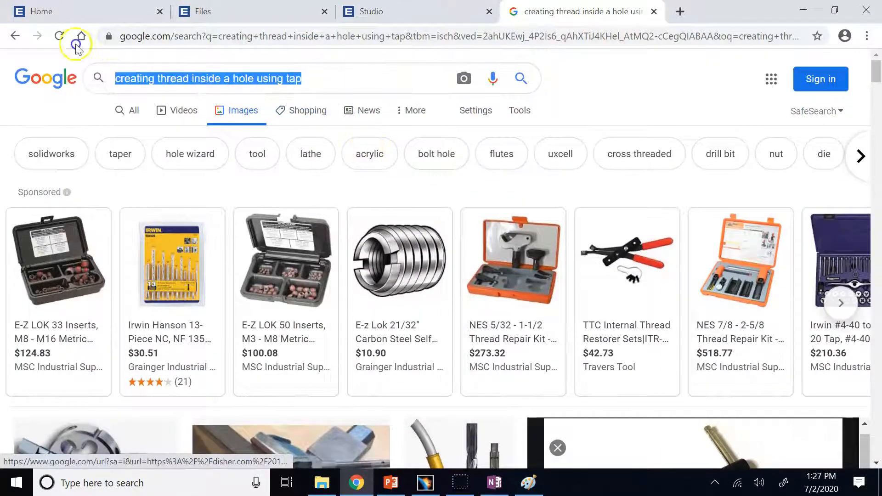
pyautogui.write('thread pitch')
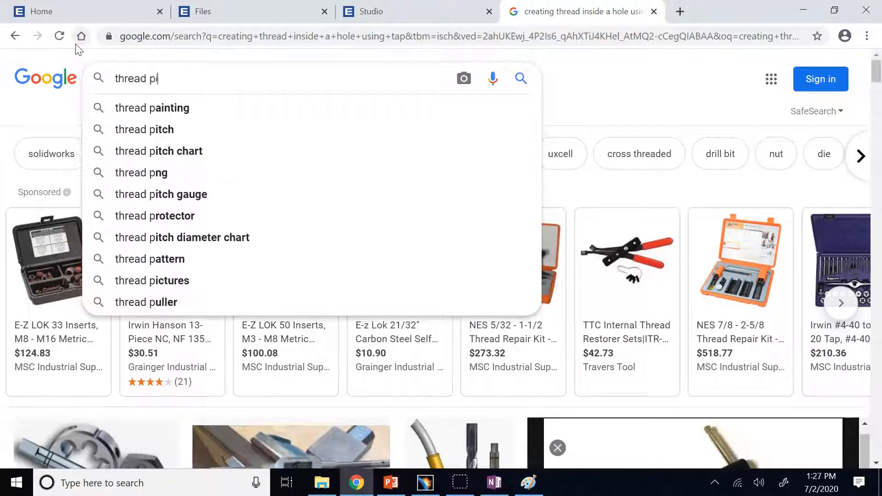
pyautogui.press('Return')
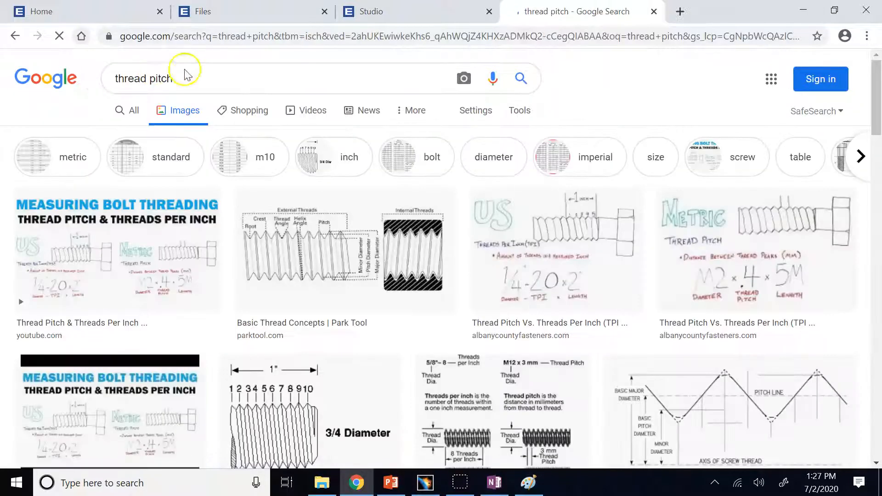
# Step: Preview the "What is thread pitch" and "Lathes - Thread Cutting Tools" diagrams, examine how pitch is marked, and close the preview
pyautogui.scroll(-5, 240, 118)
pyautogui.click(274, 276)
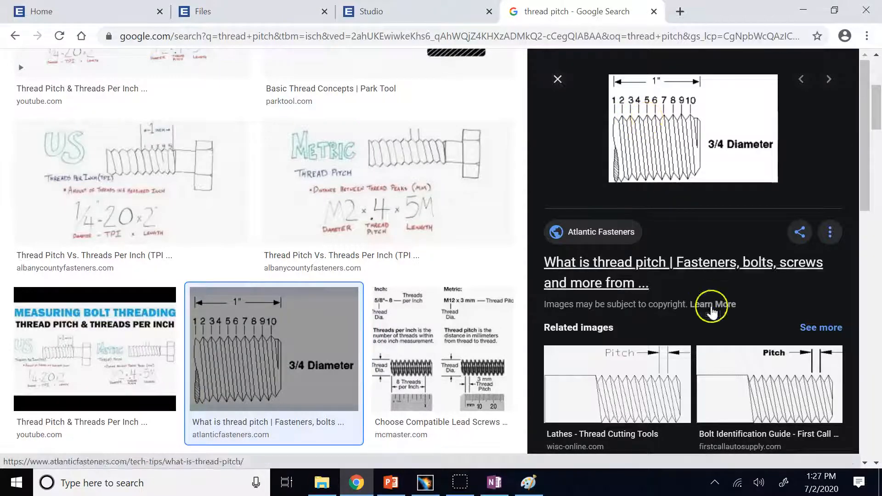
pyautogui.click(662, 381)
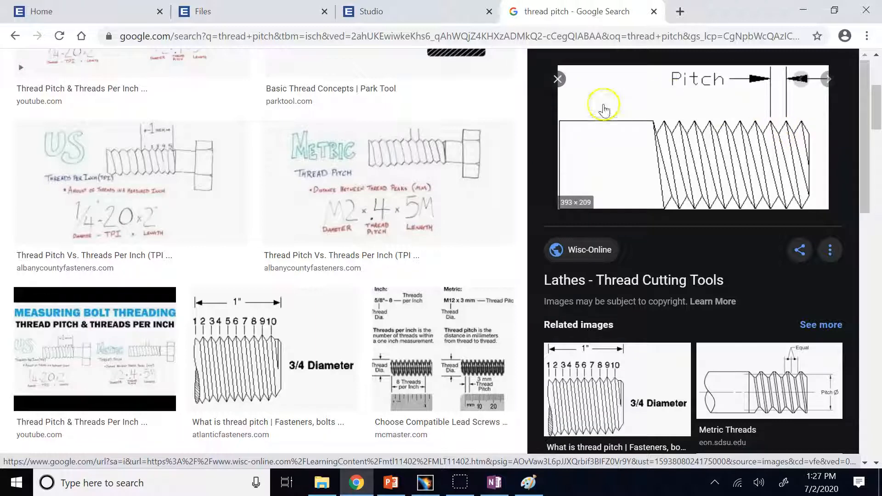
pyautogui.click(558, 79)
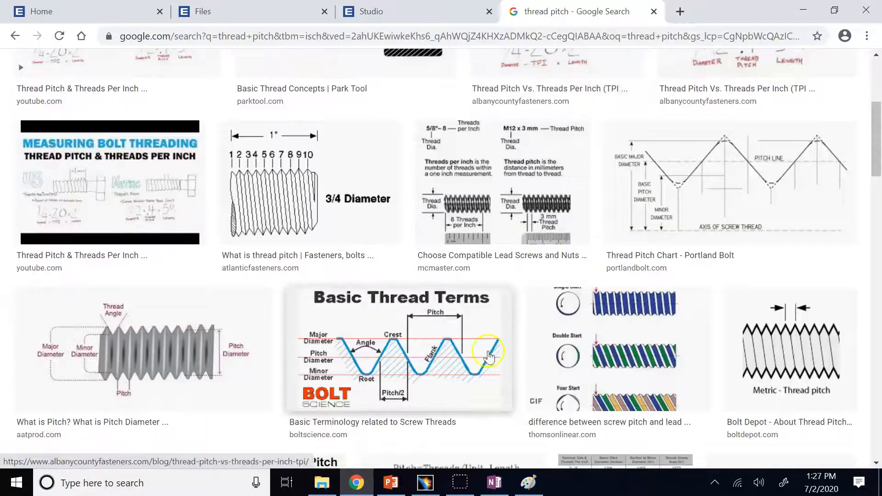
# Step: Switch back to CATIA and review the thread's Pitch parameter, closing it without a new value
pyautogui.click(494, 480)
pyautogui.click(437, 487)
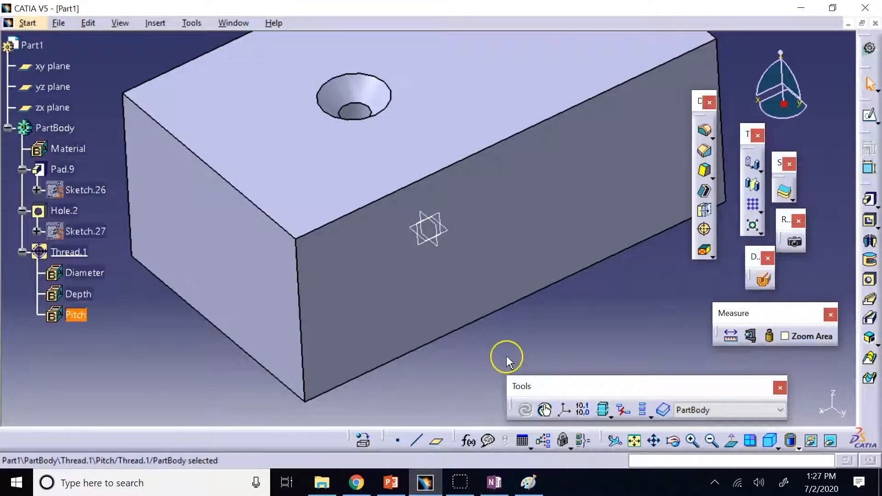
pyautogui.doubleClick(55, 316)
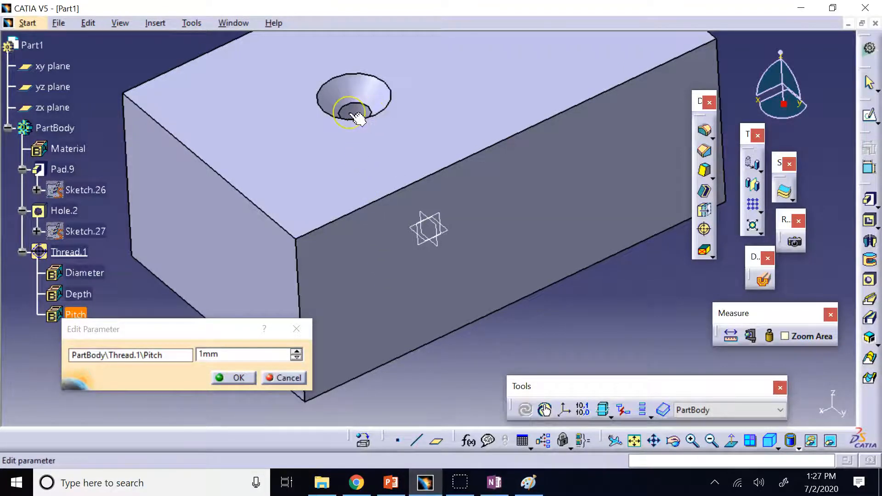
pyautogui.click(234, 378)
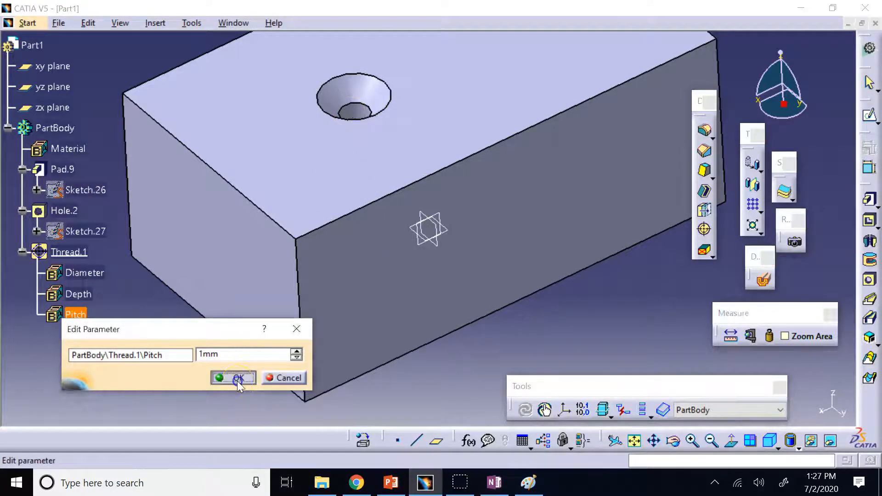
# Step: Edit the hole's thread definition, set its pitch to 2 mm and confirm
pyautogui.doubleClick(69, 251)
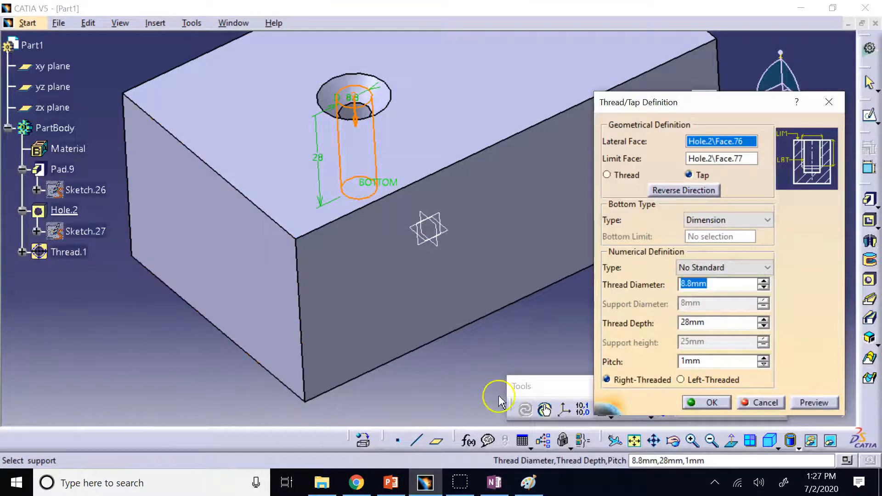
pyautogui.click(688, 363)
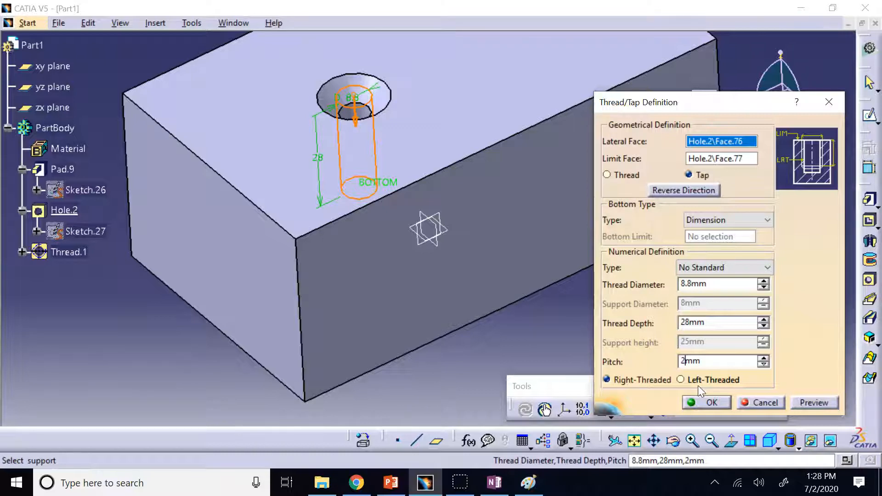
pyautogui.click(707, 411)
pyautogui.click(704, 405)
pyautogui.click(619, 327)
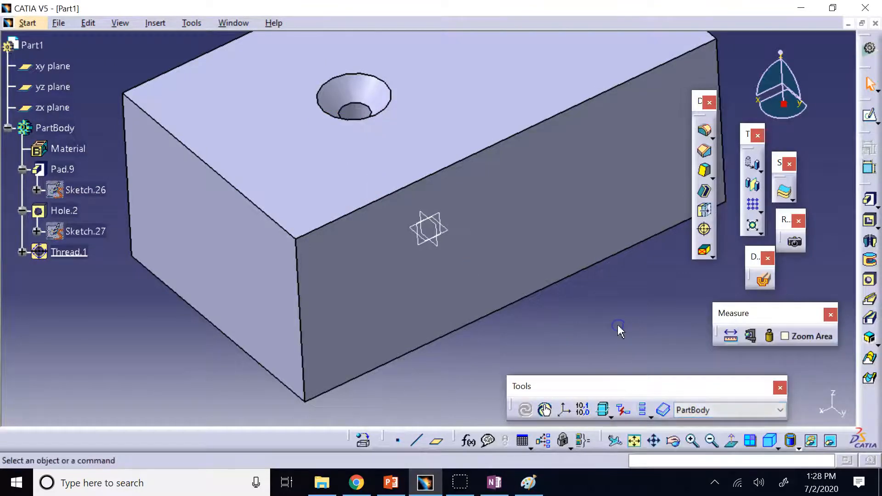
# Step: Examine the countersunk threaded hole, check the Threads/Tap slide in PowerPoint, and switch back to CATIA
pyautogui.click(676, 446)
pyautogui.moveTo(491, 217); pyautogui.dragTo(484, 252, button='middle')
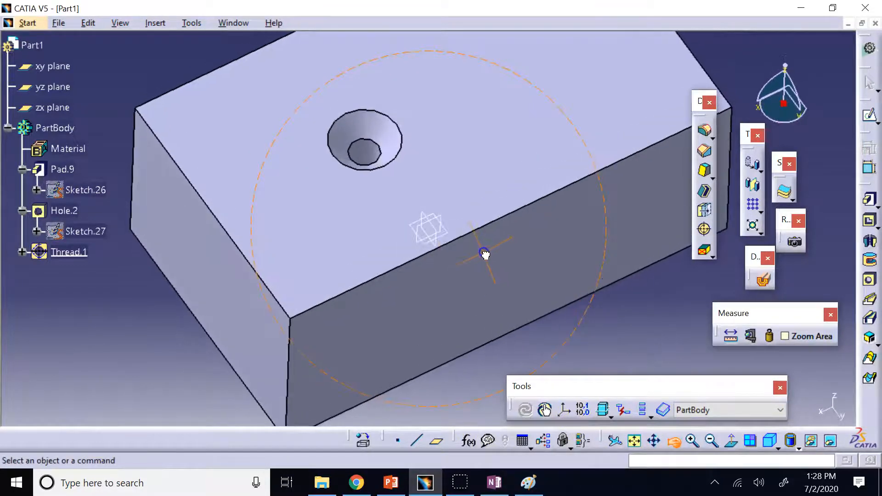
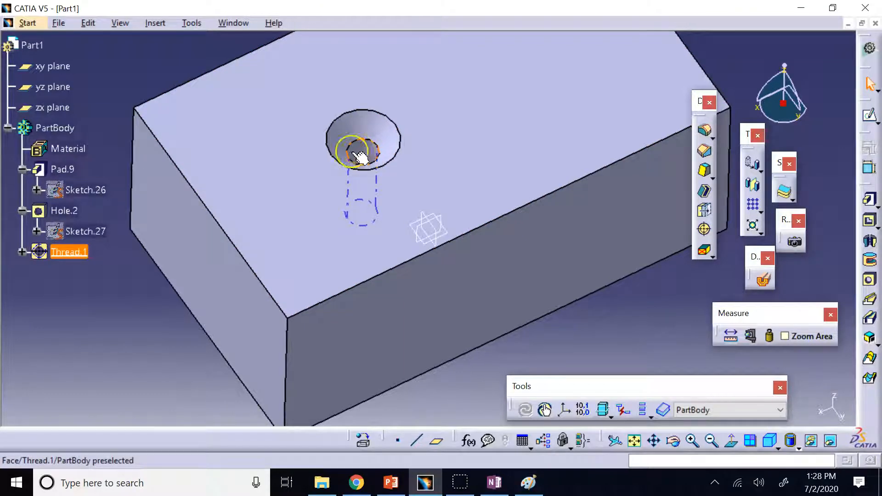
pyautogui.click(390, 480)
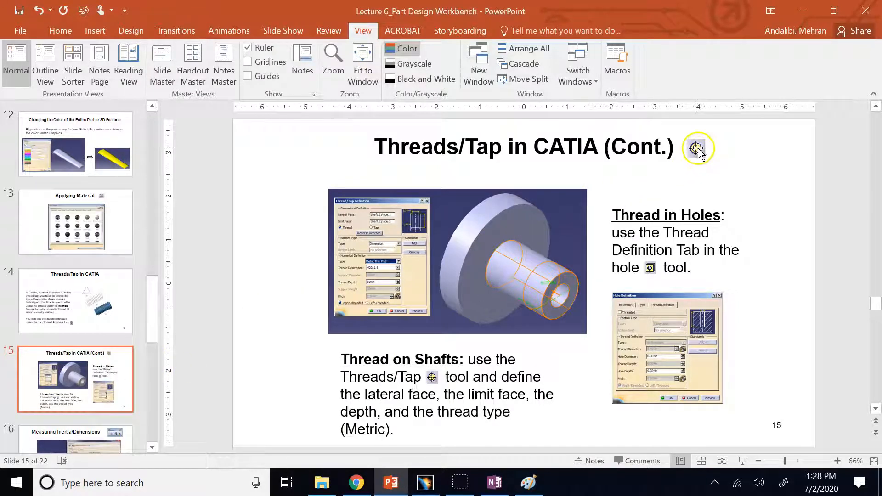
pyautogui.click(418, 481)
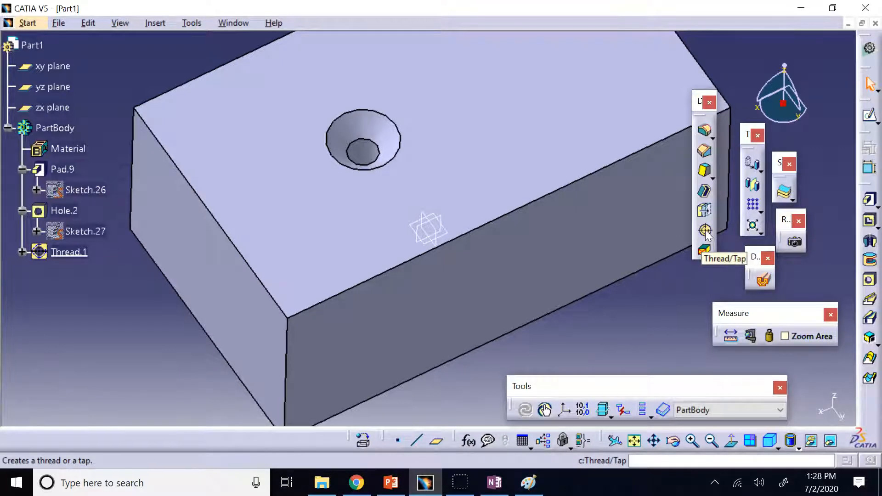
# Step: Delete Hole.2 and Thread.1 from the part, fit the block in view and restore the isometric orientation
pyautogui.rightClick(71, 212)
pyautogui.click(46, 252)
pyautogui.rightClick(57, 253)
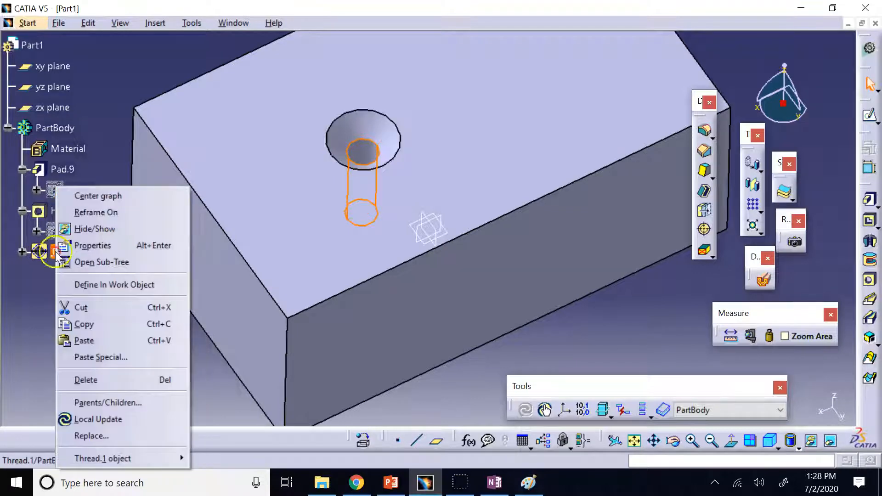
pyautogui.click(36, 274)
pyautogui.click(61, 212)
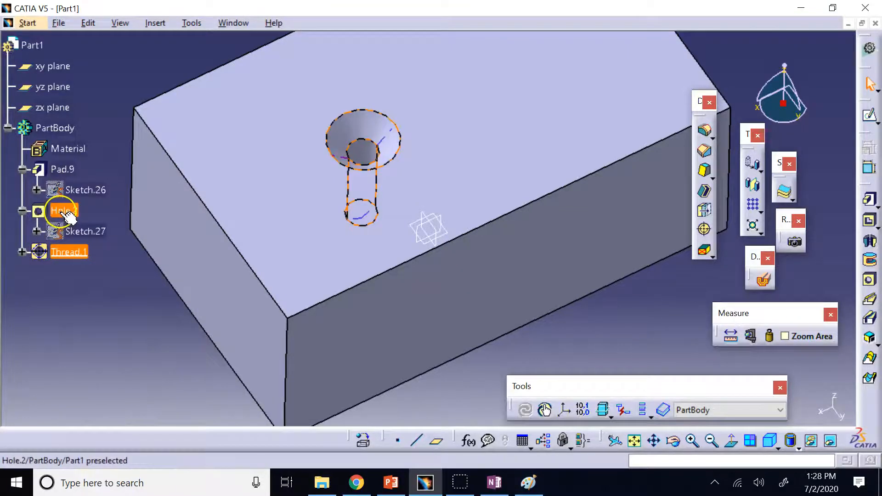
pyautogui.rightClick(64, 214)
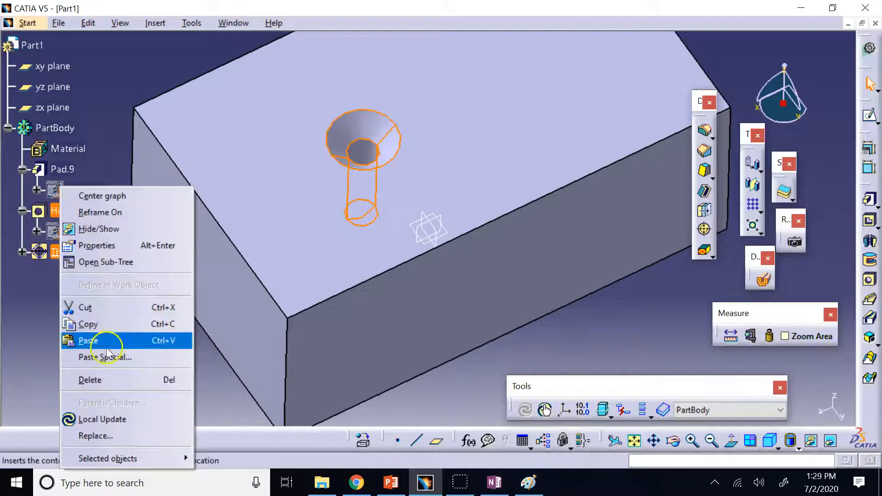
pyautogui.click(106, 378)
pyautogui.click(663, 278)
pyautogui.click(431, 223)
pyautogui.click(634, 441)
pyautogui.click(770, 446)
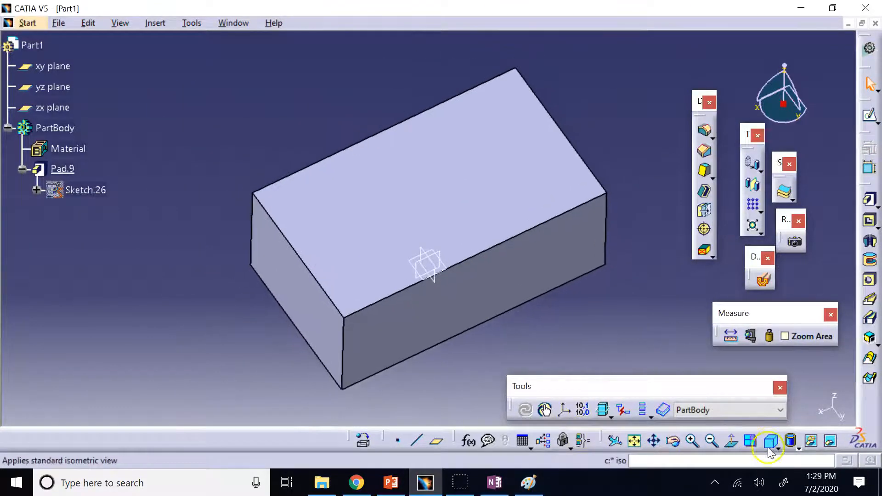
# Step: Apply a 5 mm edge fillet to the block's entire top face with Tangency propagation
pyautogui.click(705, 134)
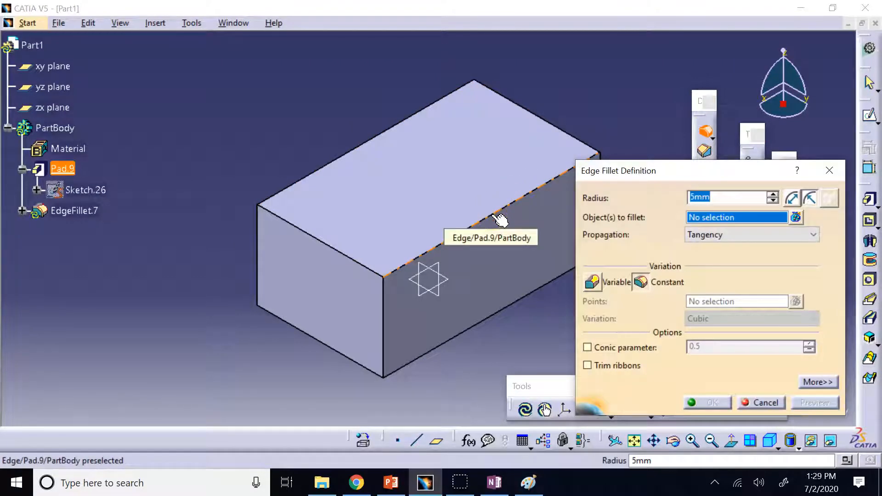
pyautogui.click(440, 177)
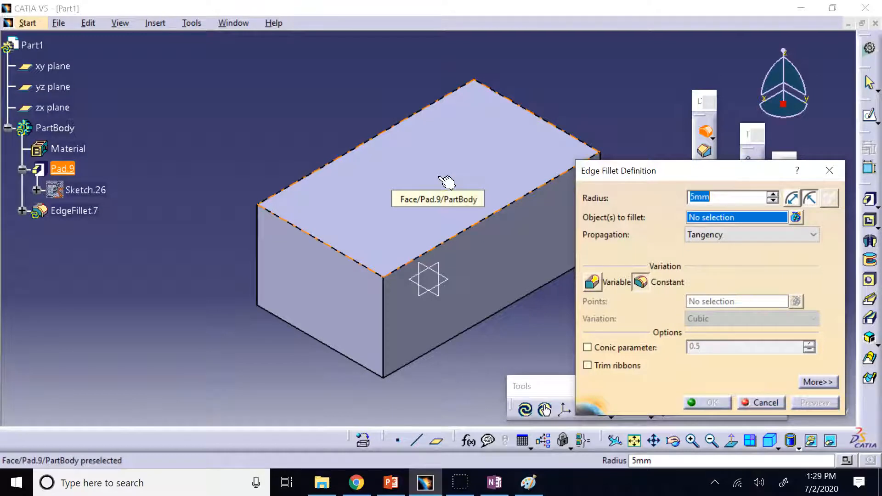
pyautogui.click(713, 199)
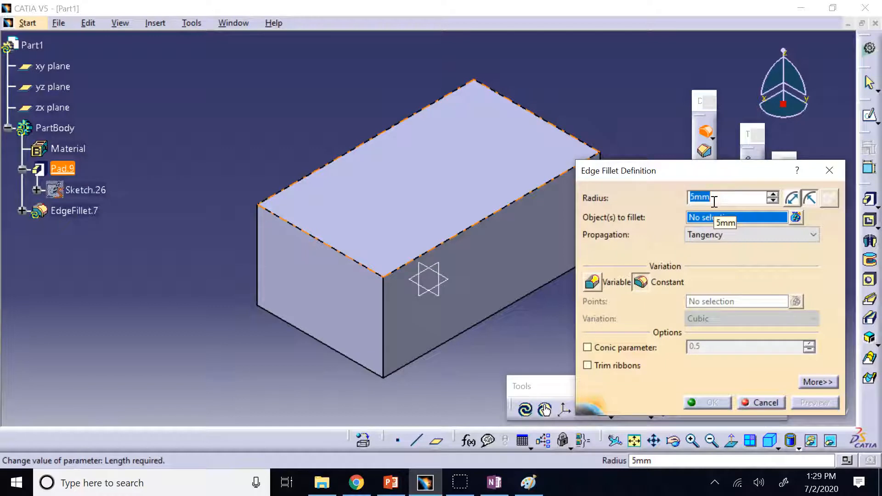
pyautogui.click(436, 325)
pyautogui.click(438, 255)
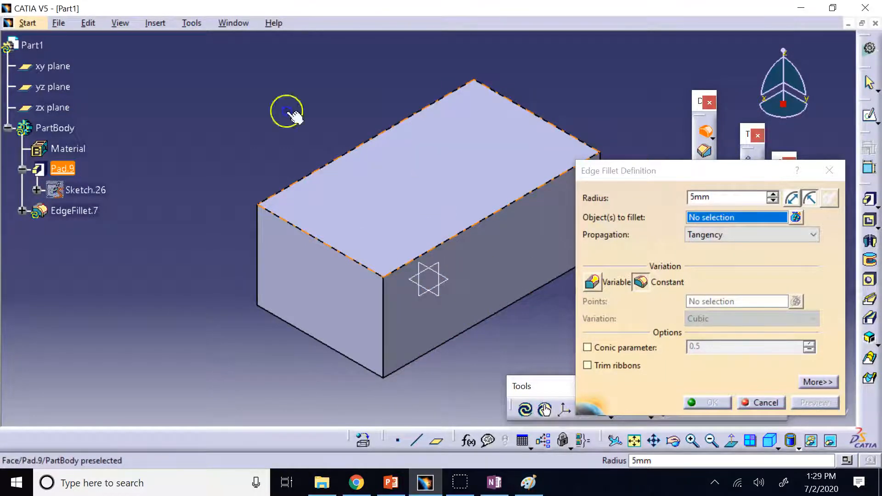
pyautogui.click(437, 173)
pyautogui.click(715, 198)
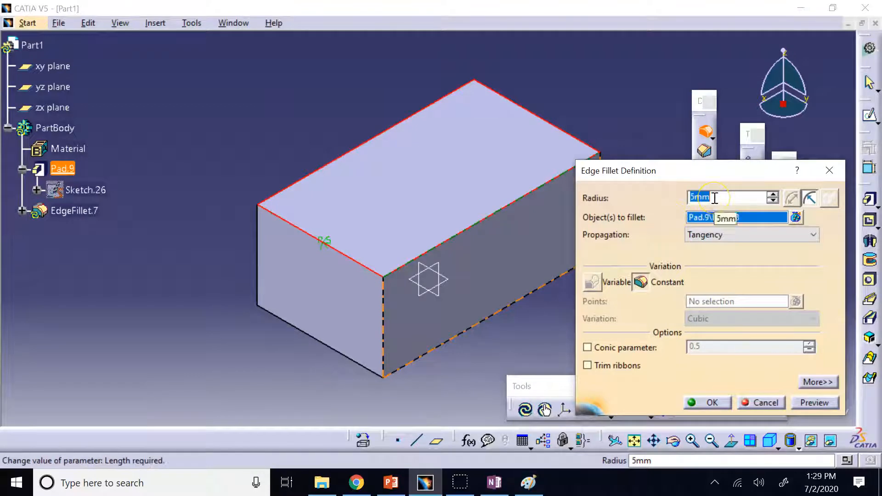
pyautogui.click(769, 117)
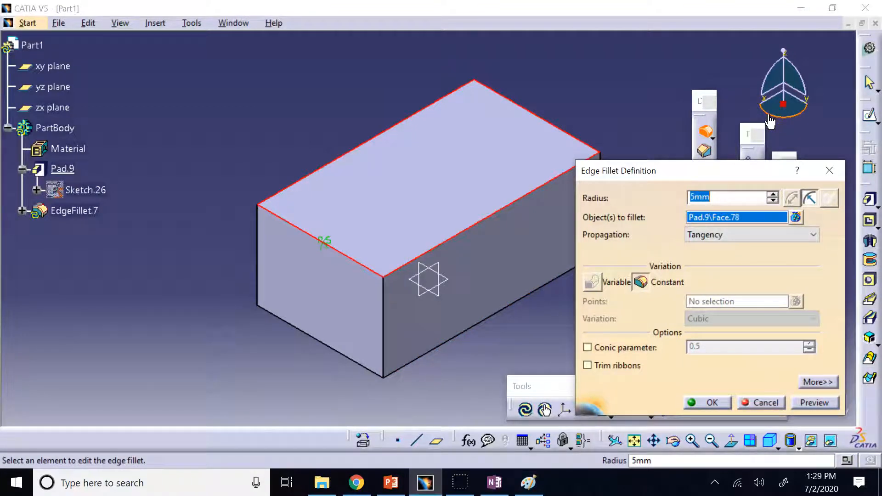
pyautogui.click(711, 402)
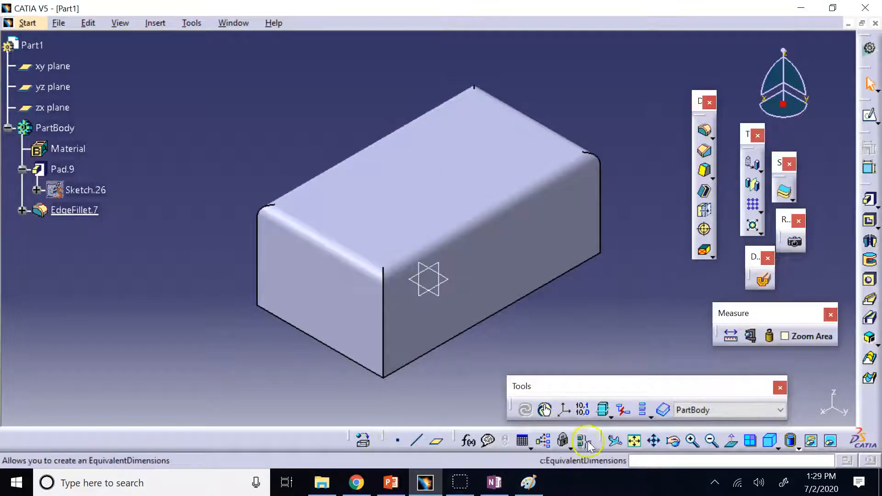
# Step: Change the view's render style to shading with edges that also displays the smooth fillet edges
pyautogui.click(469, 279)
pyautogui.click(551, 347)
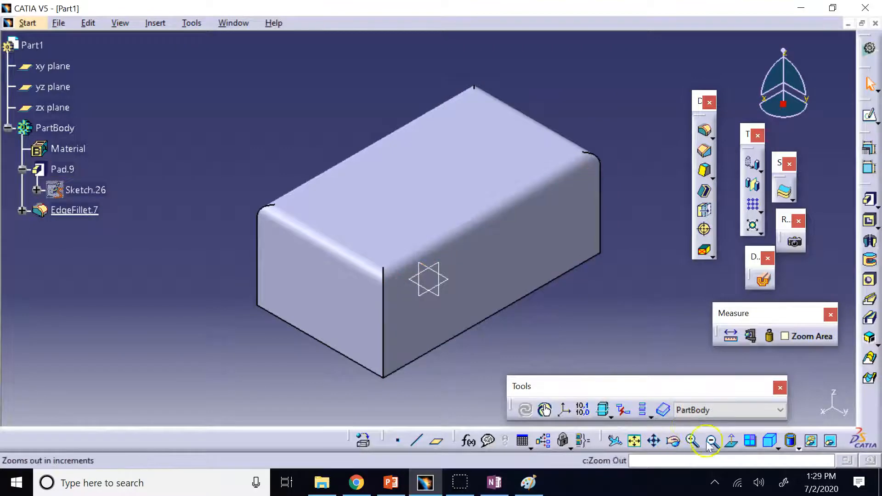
pyautogui.click(786, 442)
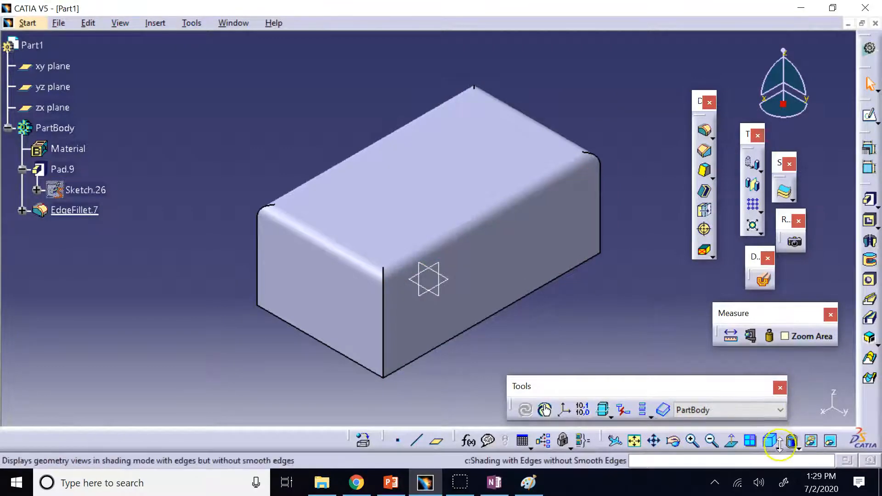
pyautogui.click(795, 446)
pyautogui.click(804, 359)
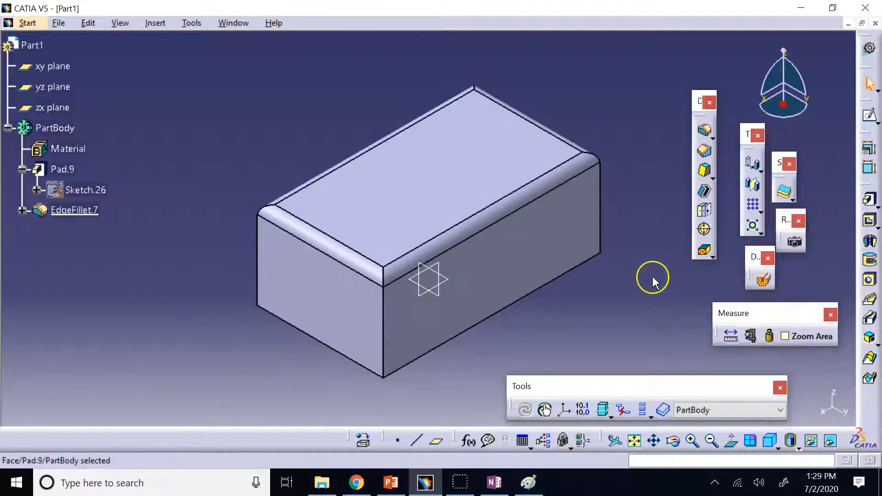
# Step: Inspect the filleted top edges from another angle and undo the top-face fillet
pyautogui.click(673, 441)
pyautogui.moveTo(541, 325); pyautogui.dragTo(528, 237)
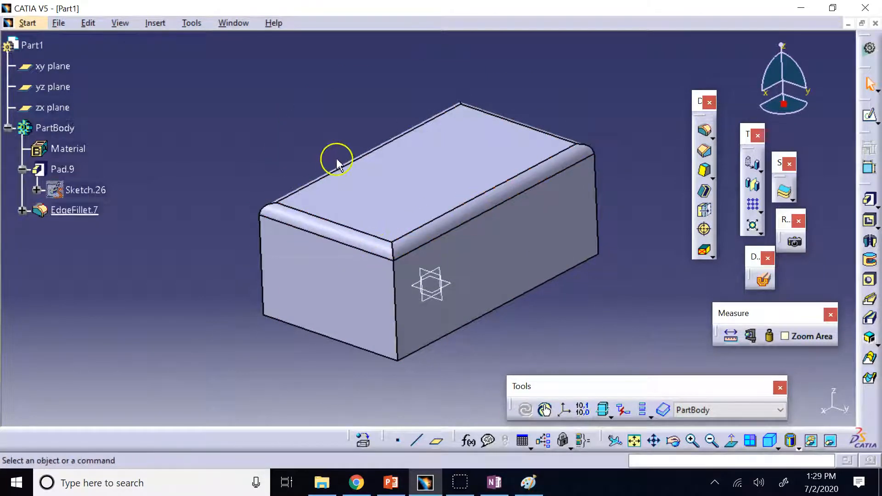
pyautogui.click(516, 113)
pyautogui.click(557, 97)
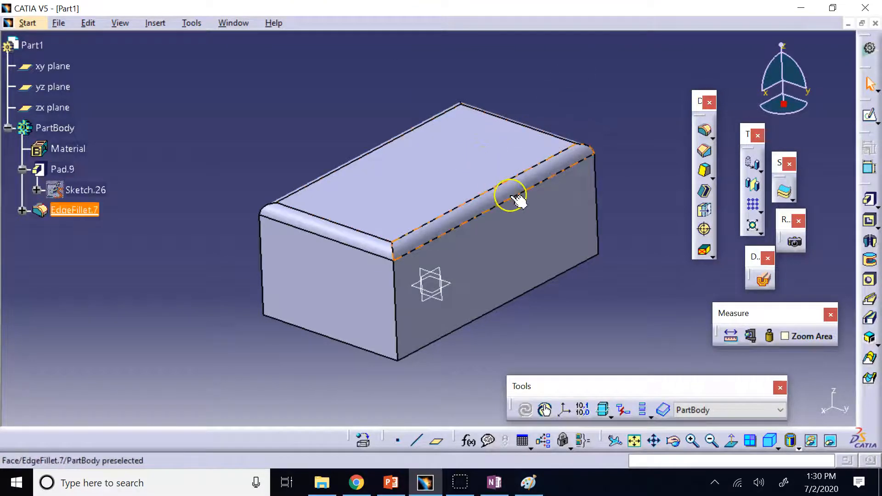
pyautogui.click(575, 110)
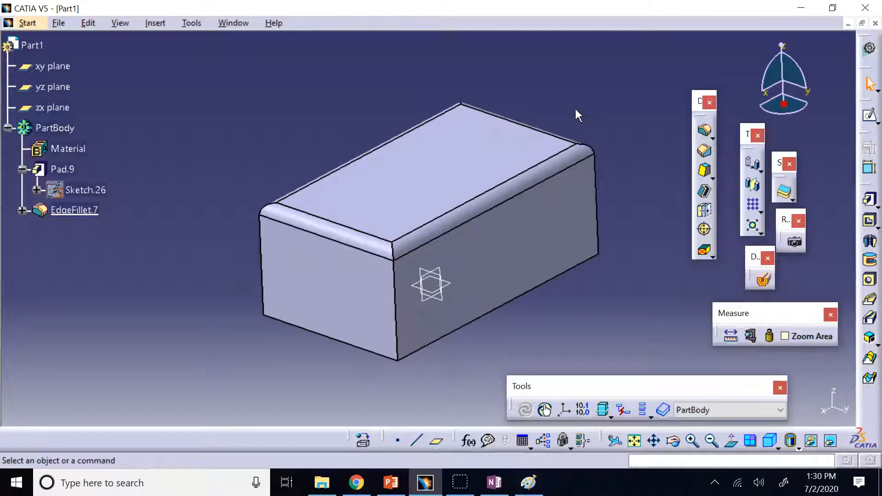
pyautogui.hotkey('ctrl', 'z')
pyautogui.hotkey('ctrl', 'z')
pyautogui.hotkey('ctrl', 'z')
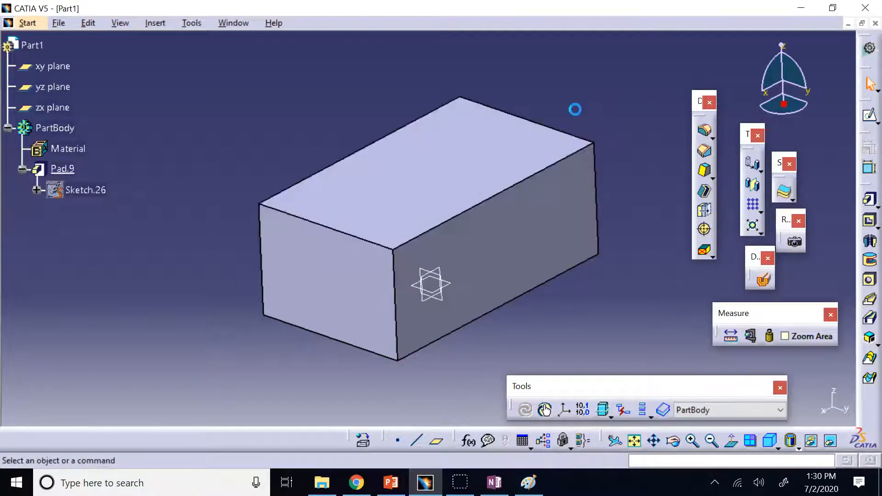
# Step: Fillet only the long front edge of the top face with a 5 mm radius and undo that fillet
pyautogui.click(704, 131)
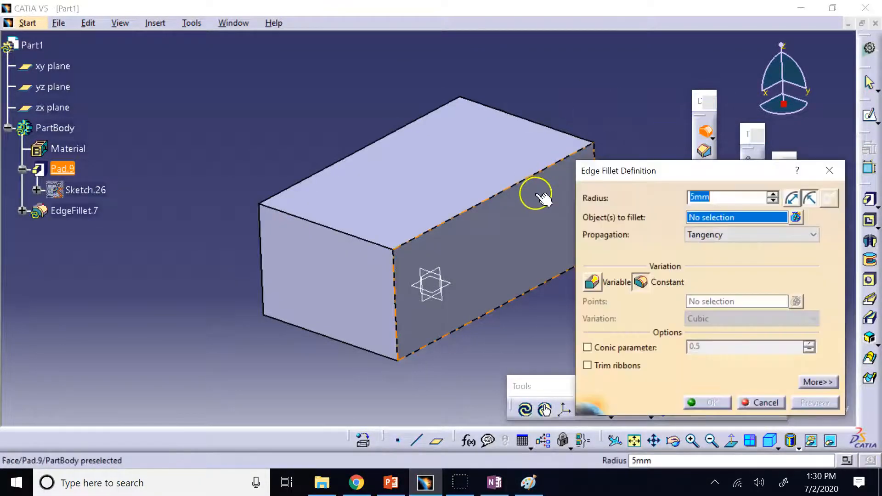
pyautogui.click(518, 183)
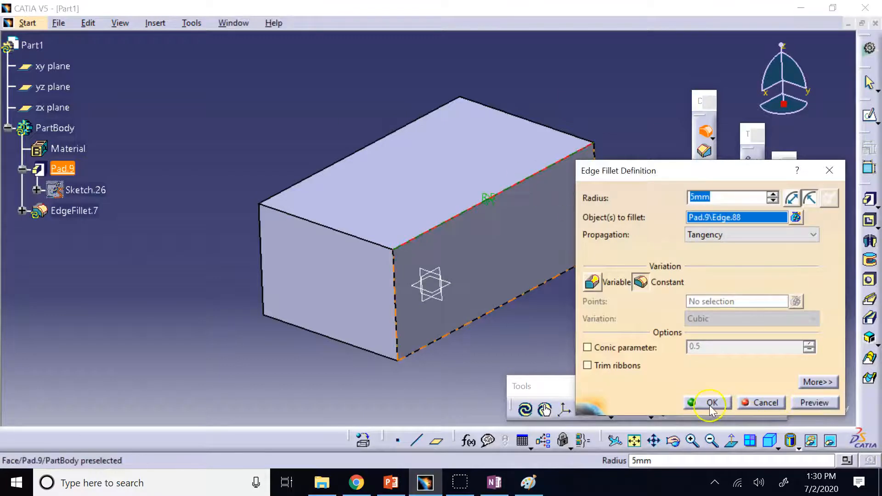
pyautogui.click(711, 404)
pyautogui.click(392, 201)
pyautogui.click(642, 153)
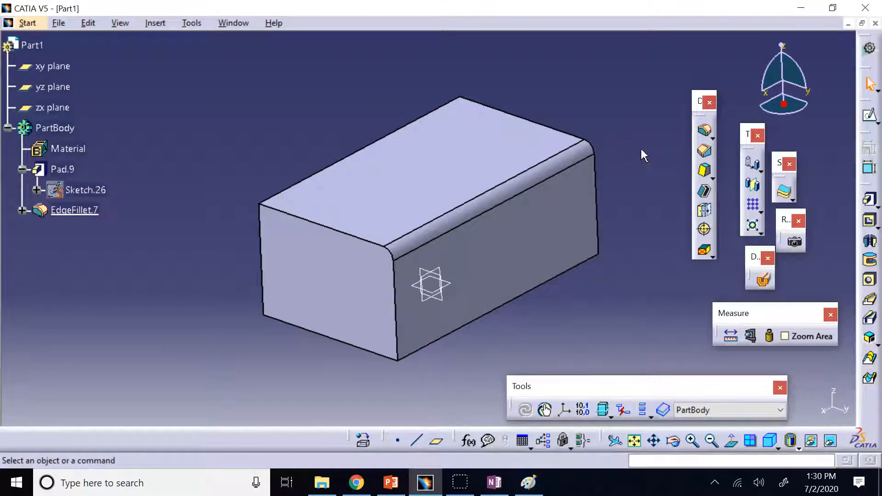
pyautogui.hotkey('ctrl', 'z')
pyautogui.hotkey('ctrl', 'z')
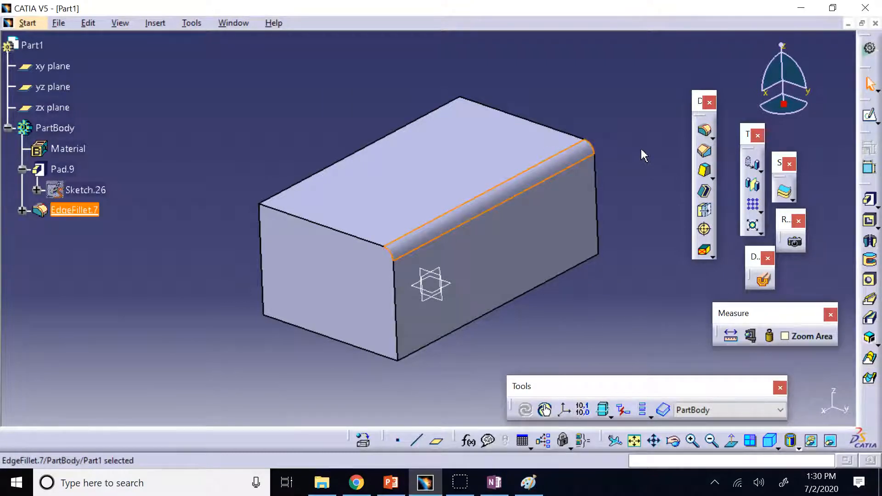
# Step: Create a tritangent fillet between the block's top and bottom faces, choosing the short end face as the face to remove
pyautogui.click(712, 137)
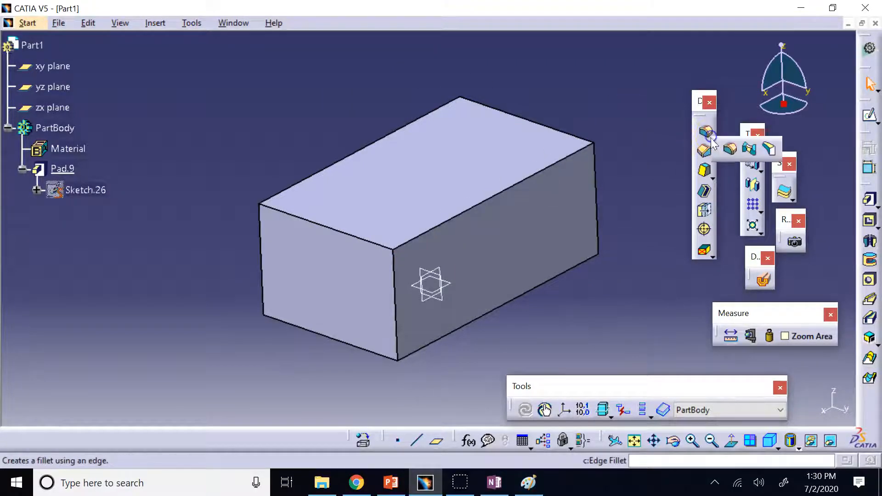
pyautogui.click(770, 151)
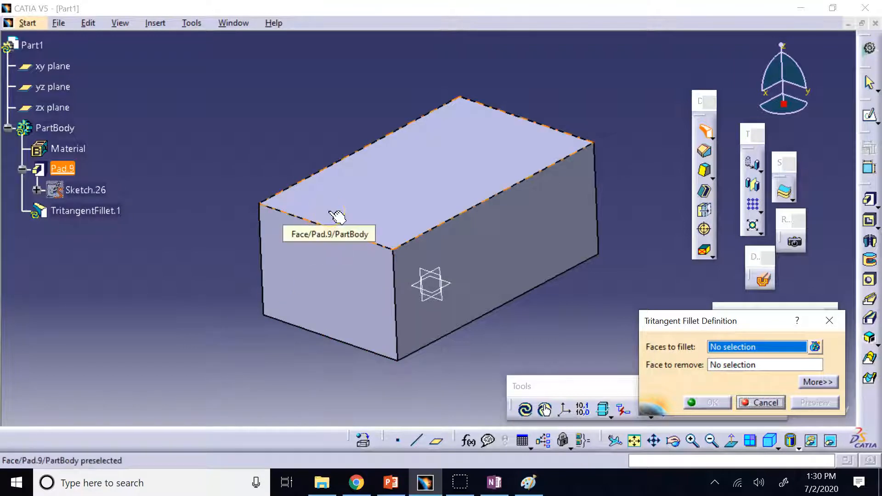
pyautogui.click(399, 198)
pyautogui.click(673, 441)
pyautogui.moveTo(614, 411); pyautogui.dragTo(428, 286)
pyautogui.click(429, 286)
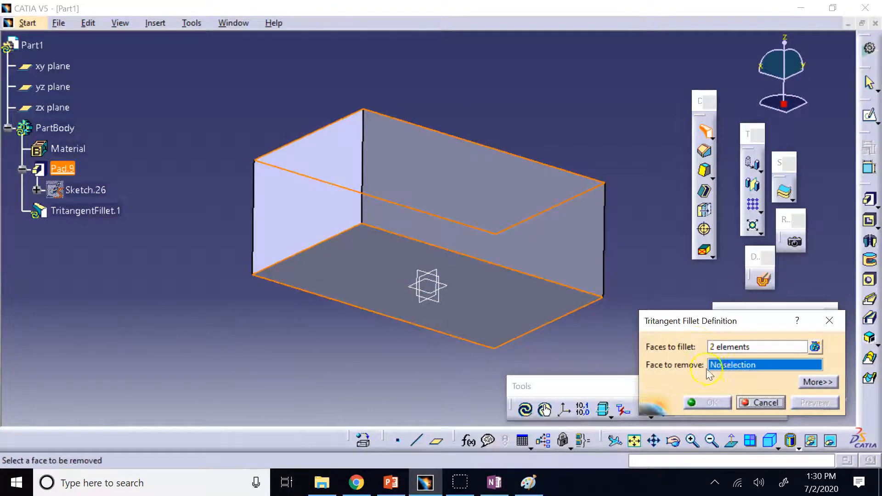
pyautogui.click(312, 194)
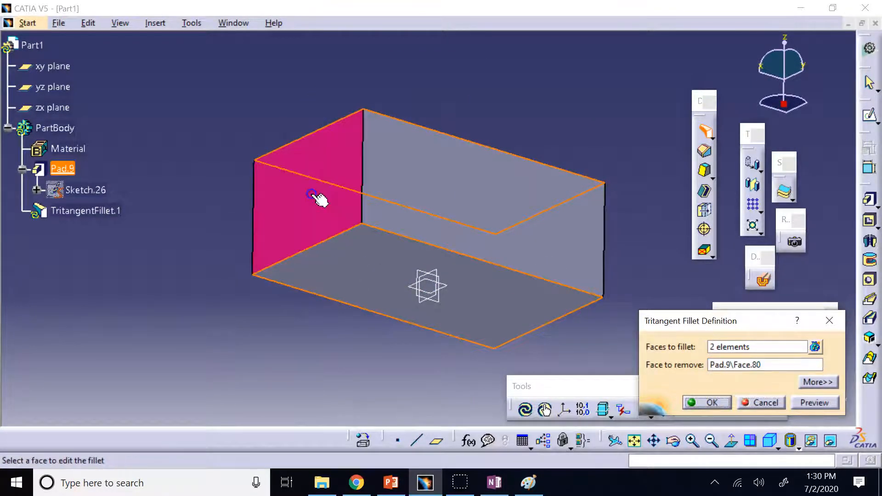
pyautogui.click(715, 402)
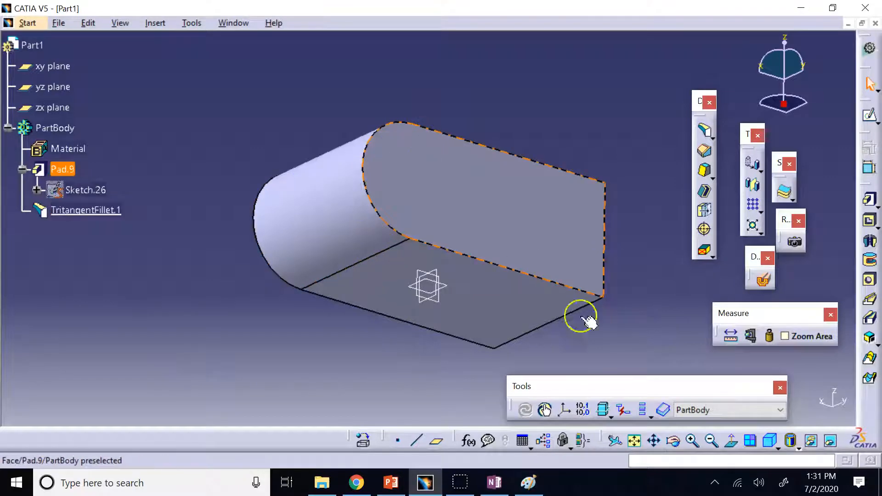
# Step: Return to the isometric view and delete the tritangent fillet from the block
pyautogui.click(769, 441)
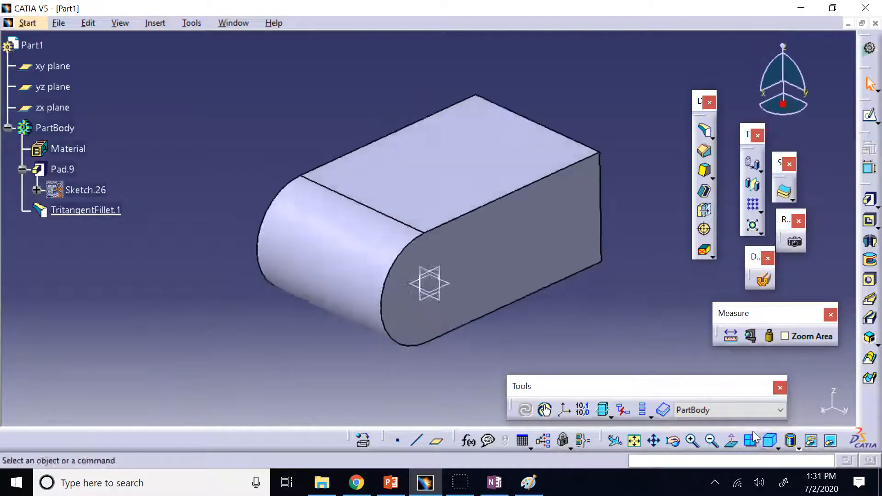
pyautogui.rightClick(89, 212)
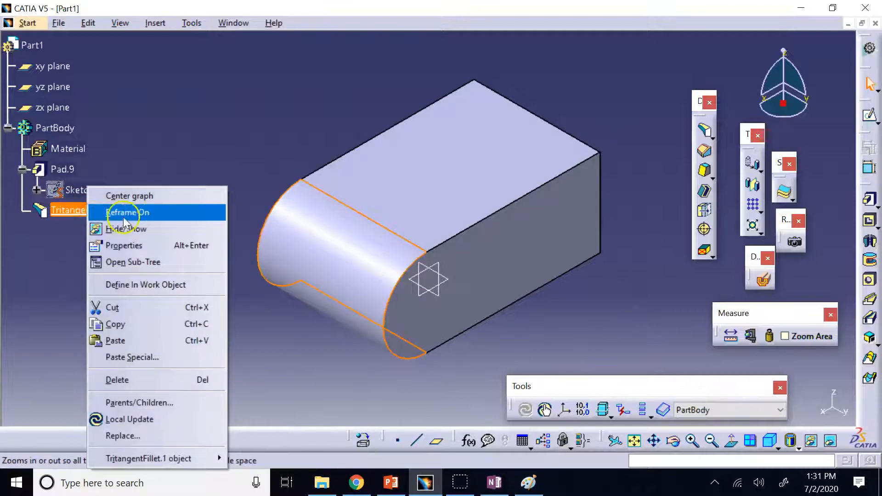
pyautogui.click(148, 380)
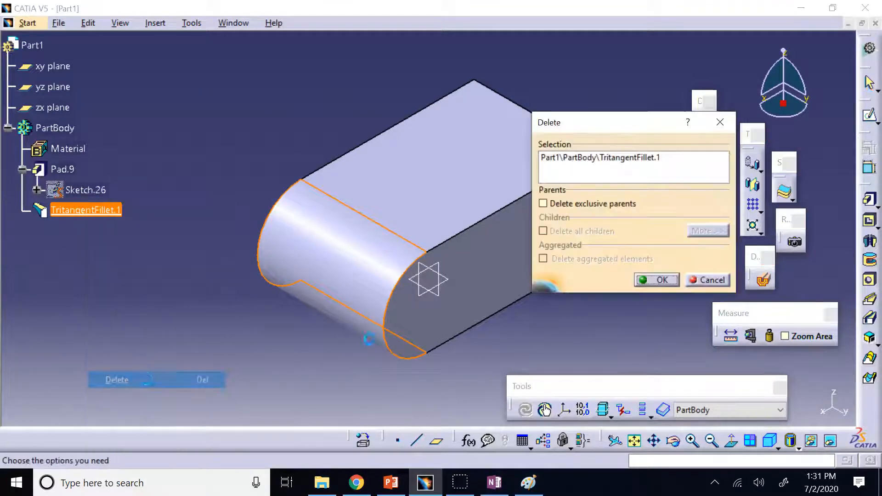
pyautogui.click(662, 280)
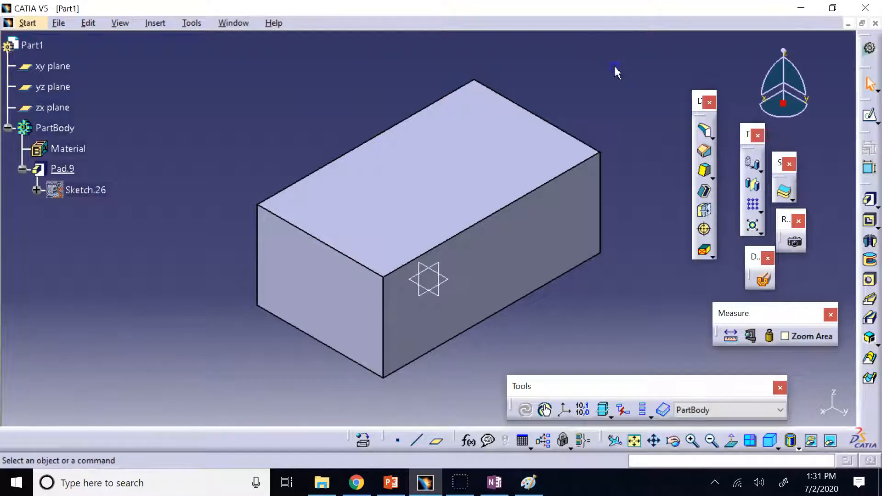
# Step: Start an edge fillet on the long front edge of the top face and make its radius variable
pyautogui.click(712, 138)
pyautogui.click(712, 138)
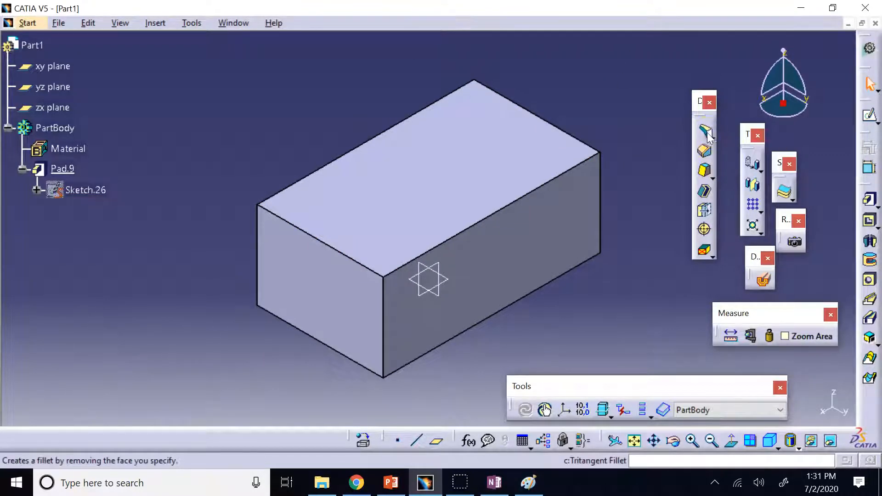
pyautogui.click(712, 137)
pyautogui.click(732, 147)
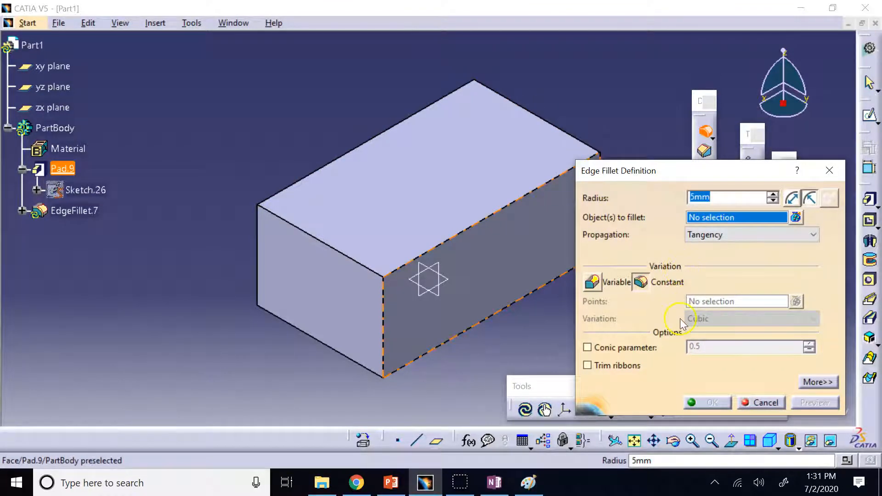
pyautogui.click(496, 210)
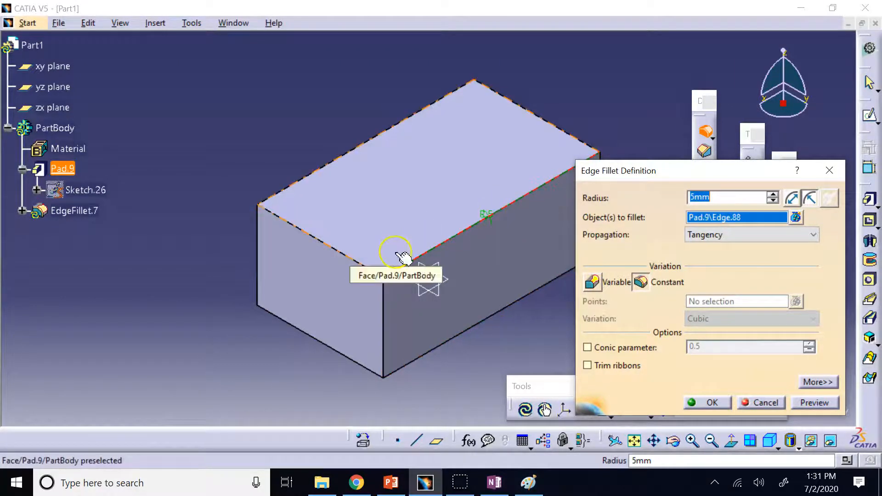
pyautogui.click(593, 283)
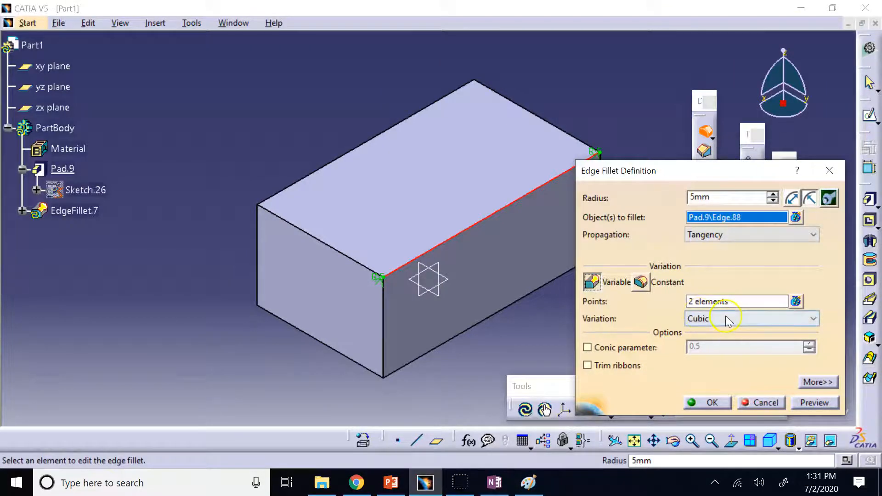
# Step: Set the variable fillet's variation type to Linear
pyautogui.moveTo(655, 174); pyautogui.dragTo(652, 114)
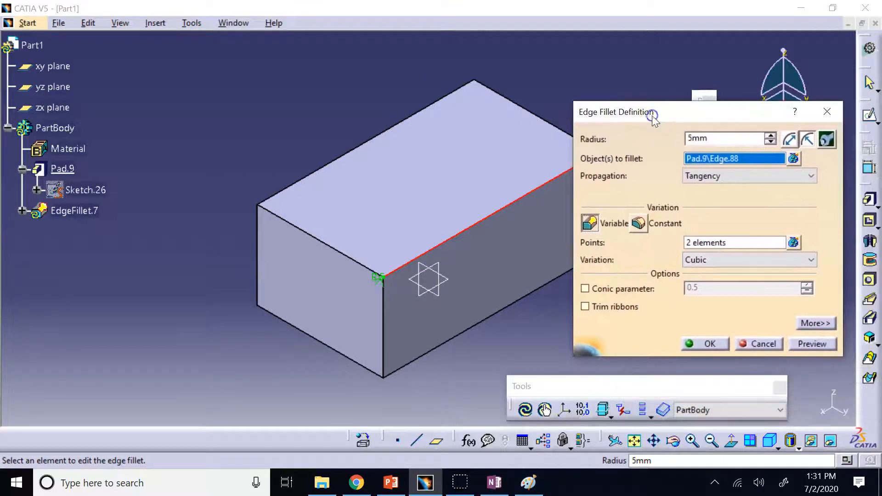
pyautogui.click(711, 260)
pyautogui.click(712, 284)
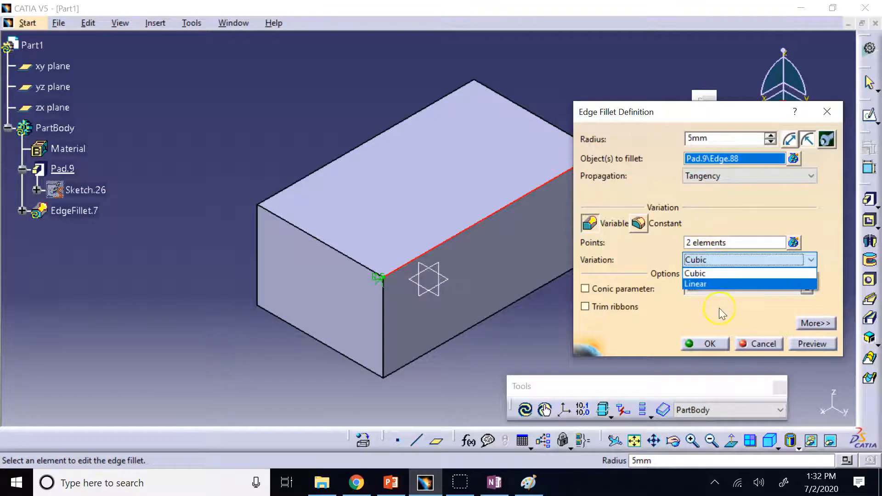
pyautogui.click(693, 284)
pyautogui.moveTo(674, 113); pyautogui.dragTo(721, 88)
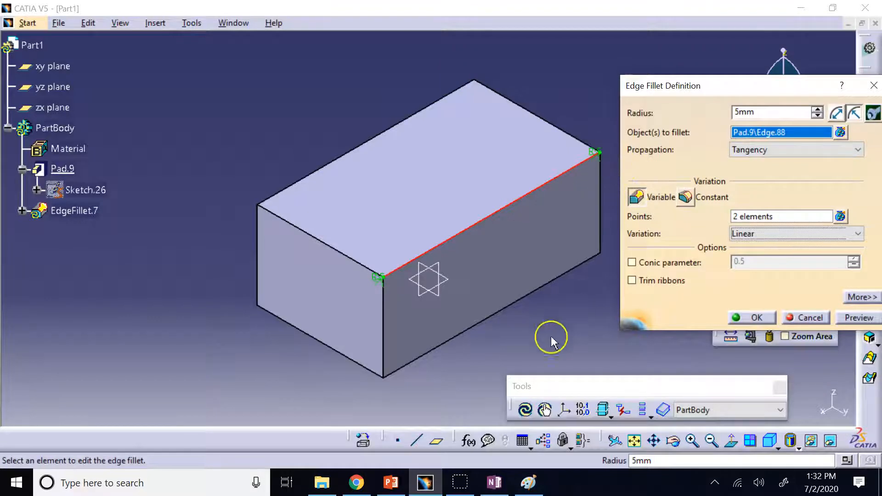
# Step: Set the fillet radius at the far end of the long front edge to 10 mm and create the variable fillet
pyautogui.click(692, 440)
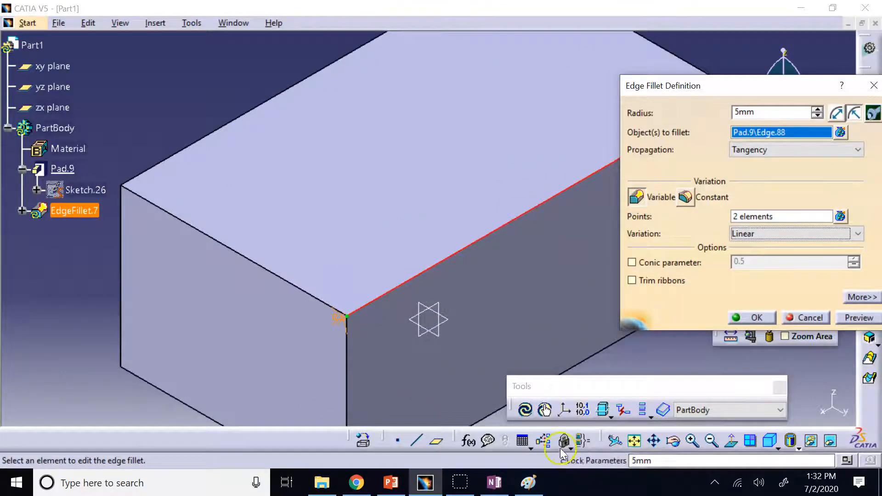
pyautogui.click(692, 440)
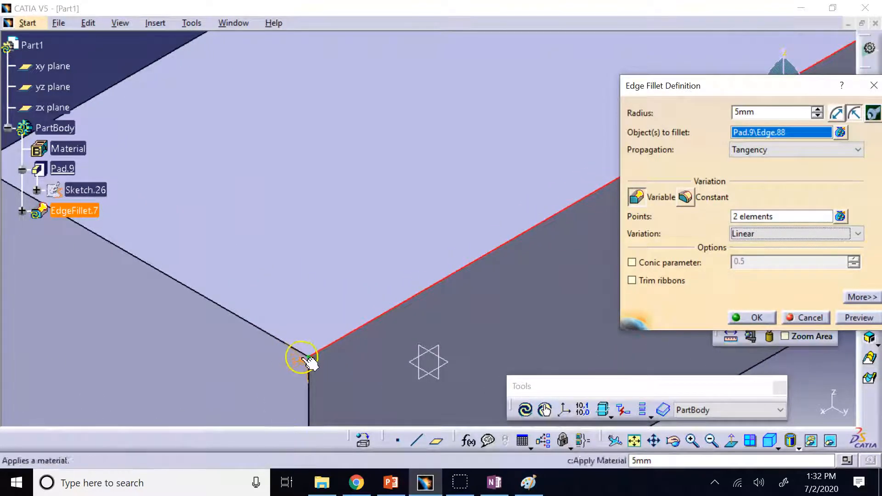
pyautogui.click(653, 441)
pyautogui.moveTo(622, 189); pyautogui.dragTo(275, 374)
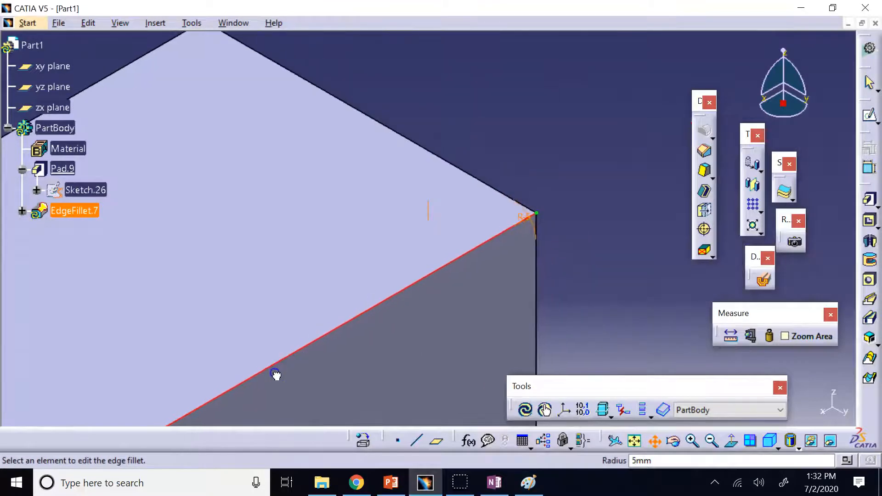
pyautogui.doubleClick(524, 219)
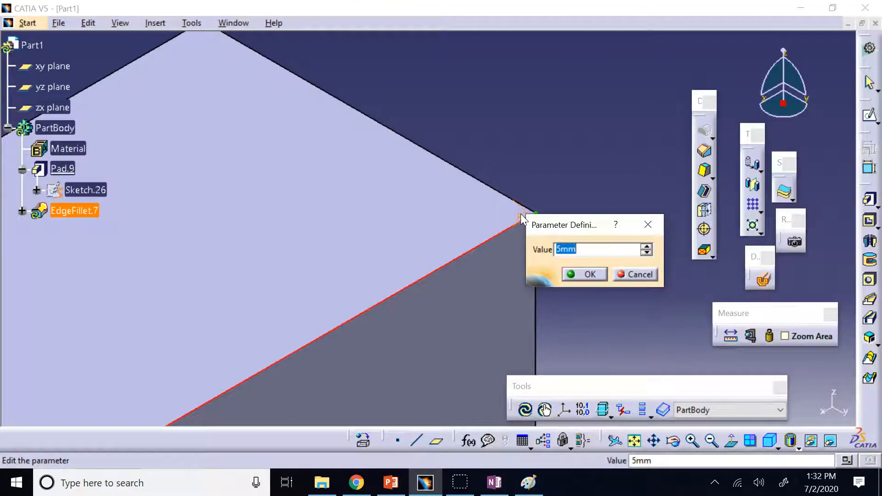
pyautogui.write('10')
pyautogui.click(586, 274)
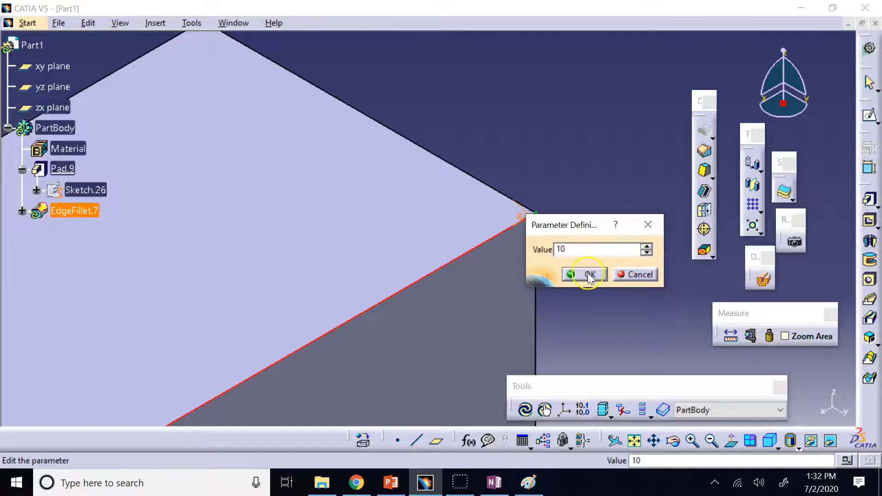
pyautogui.click(635, 441)
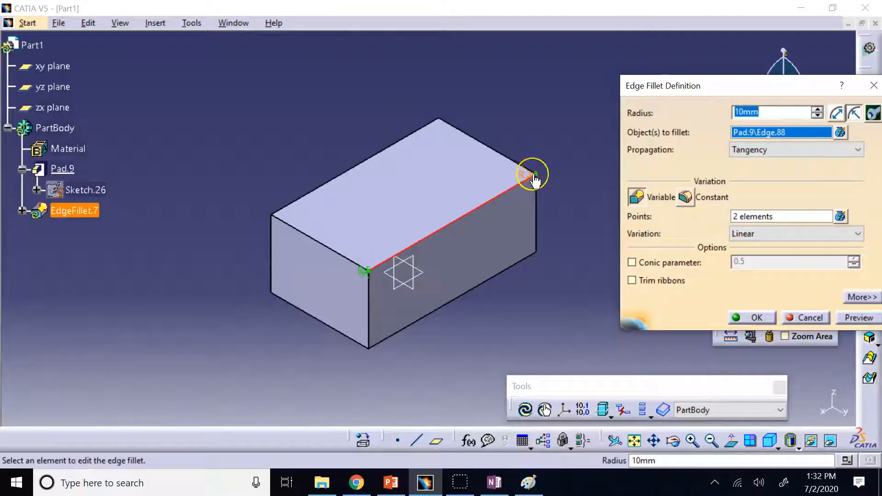
pyautogui.press('Return')
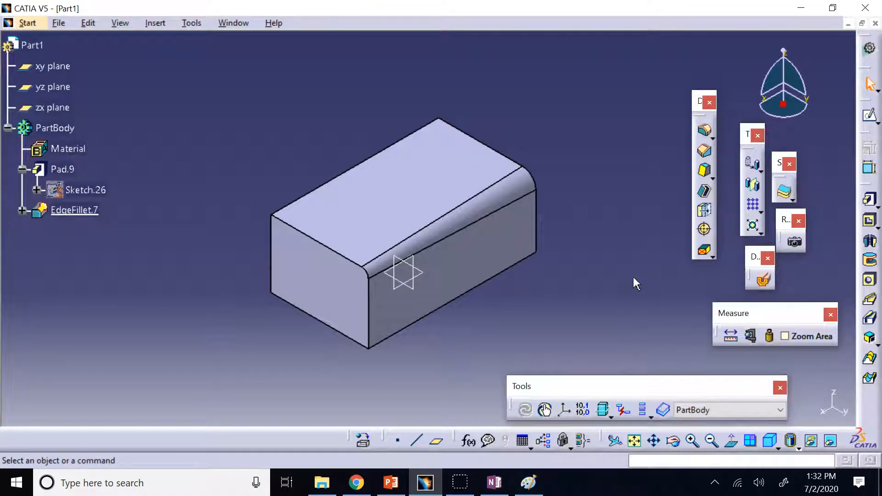
# Step: Inspect the tapering fillet on the front edge and undo the variable-radius fillet
pyautogui.click(633, 278)
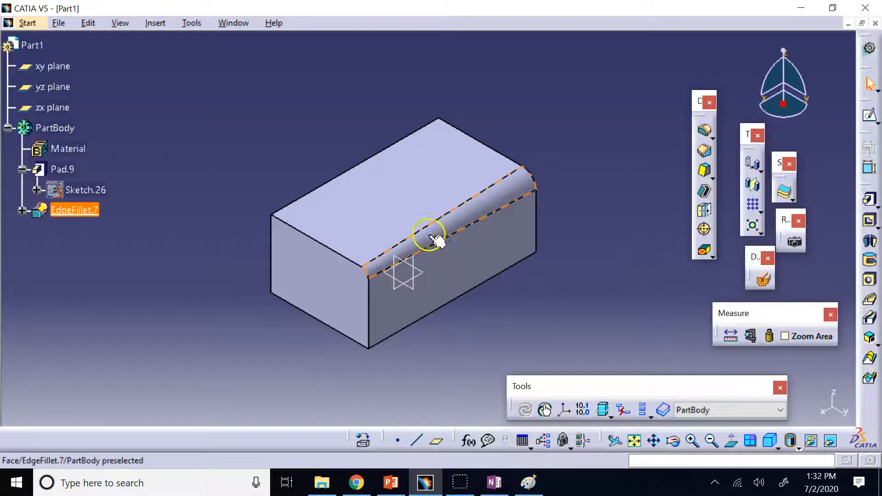
pyautogui.click(549, 144)
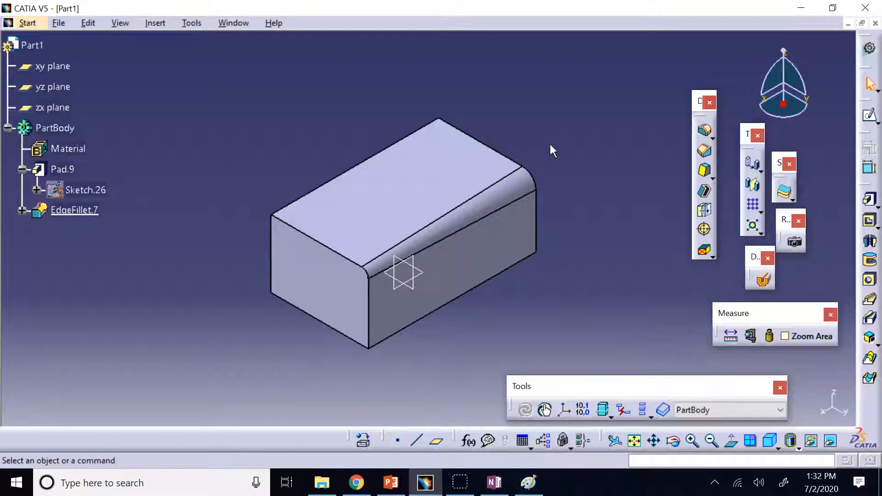
pyautogui.click(550, 145)
pyautogui.hotkey('ctrl', 'z')
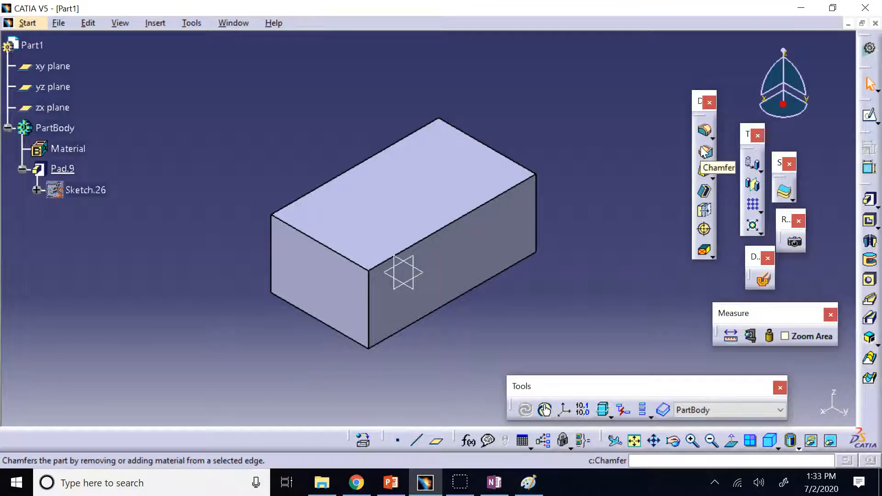
# Step: Chamfer the long front edge of the top face with a 5 mm length at 45 degrees and undo that chamfer
pyautogui.click(704, 152)
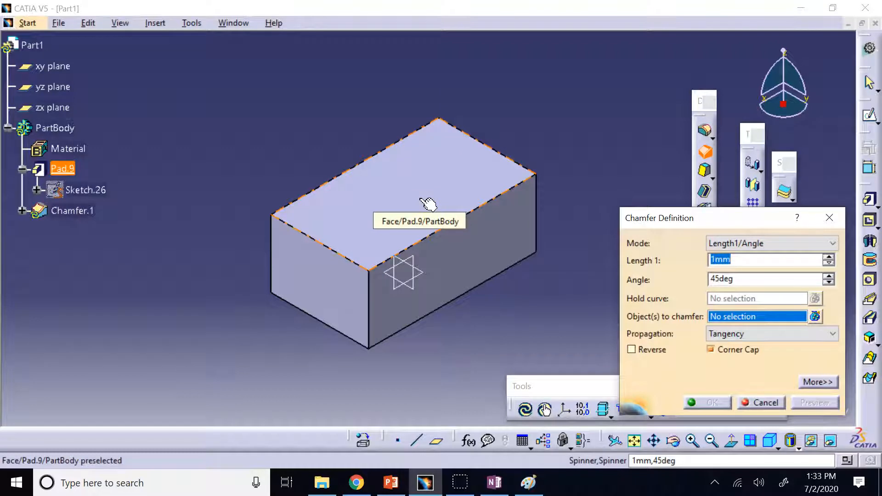
pyautogui.click(453, 222)
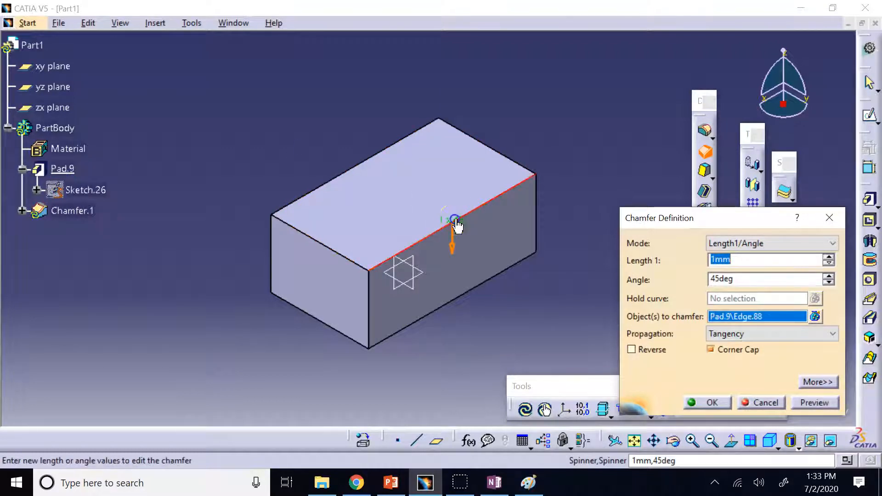
pyautogui.click(765, 257)
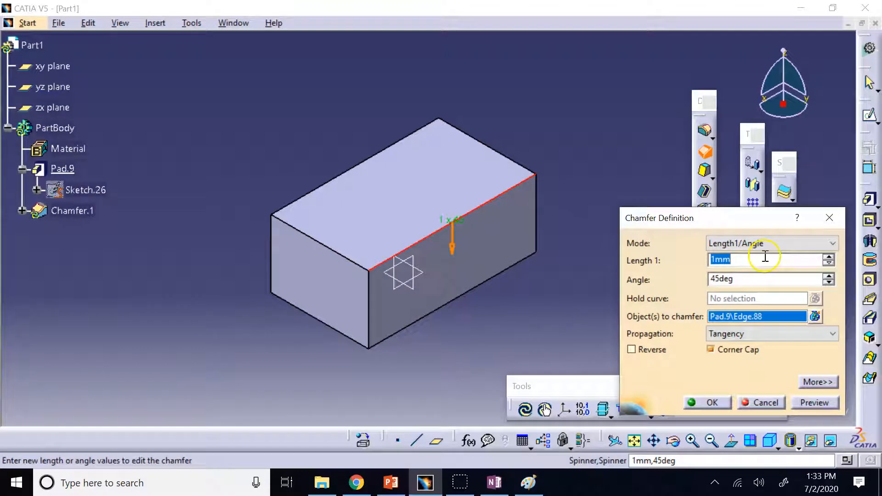
pyautogui.click(829, 257)
pyautogui.click(828, 256)
pyautogui.click(829, 257)
pyautogui.click(828, 257)
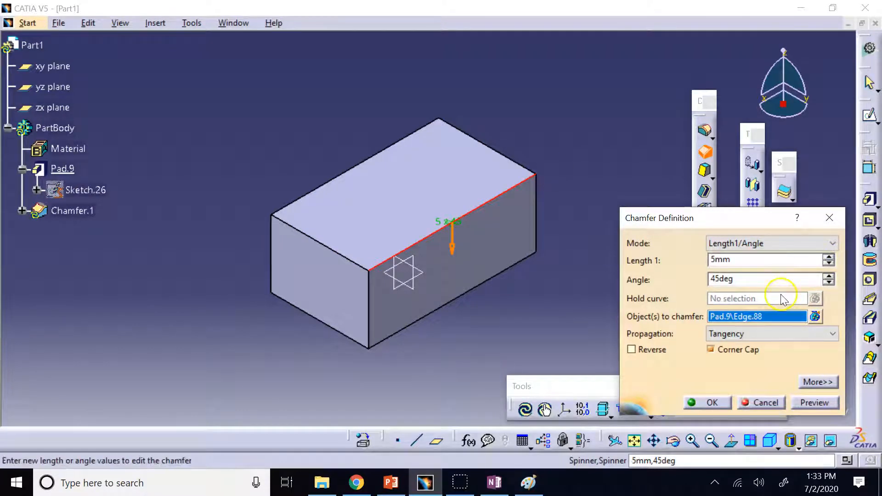
pyautogui.click(718, 281)
pyautogui.click(707, 402)
pyautogui.click(627, 325)
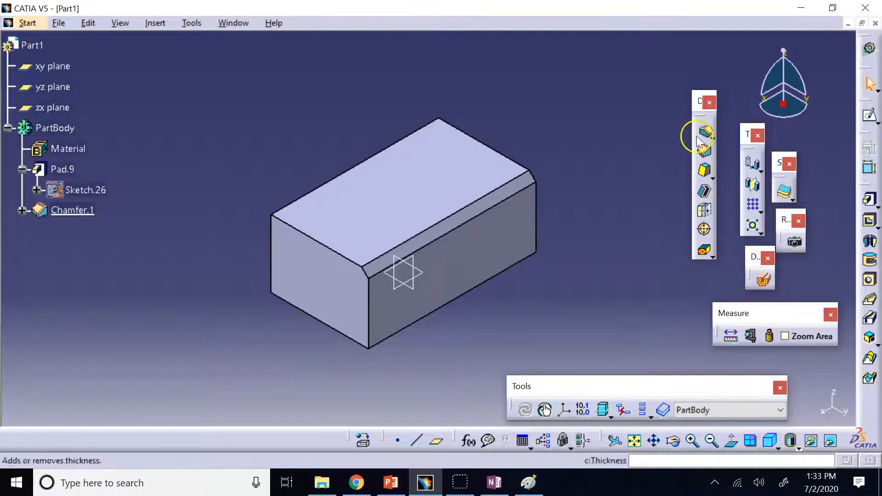
pyautogui.hotkey('ctrl', 'z')
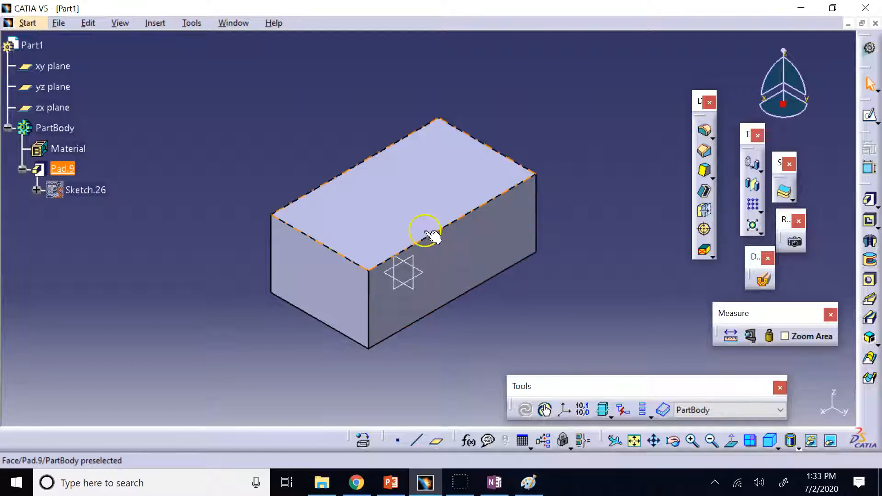
# Step: Select the block's entire pad feature rather than its individual faces
pyautogui.click(301, 264)
pyautogui.click(446, 268)
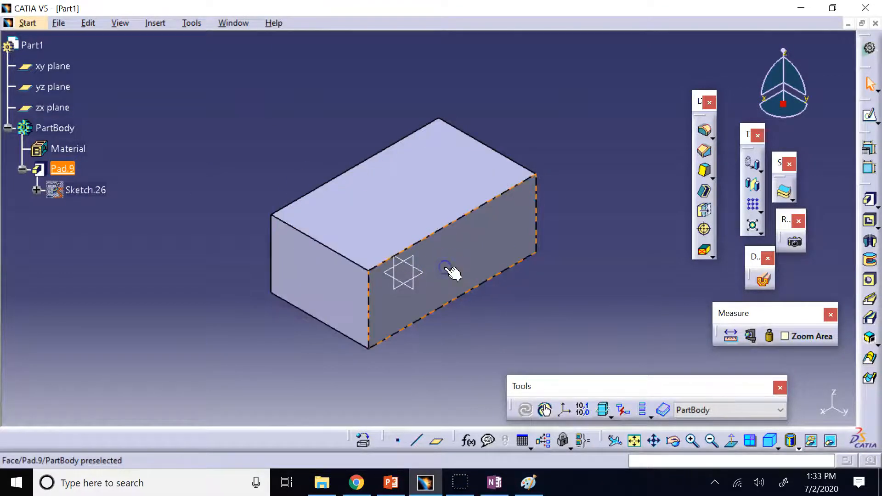
pyautogui.click(67, 170)
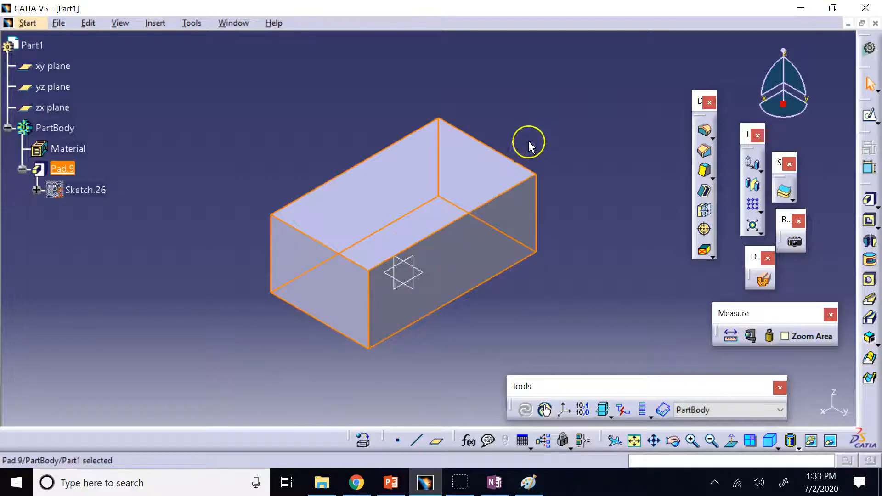
# Step: Thicken the top face of the block by 10 mm with the Thickness command
pyautogui.click(360, 78)
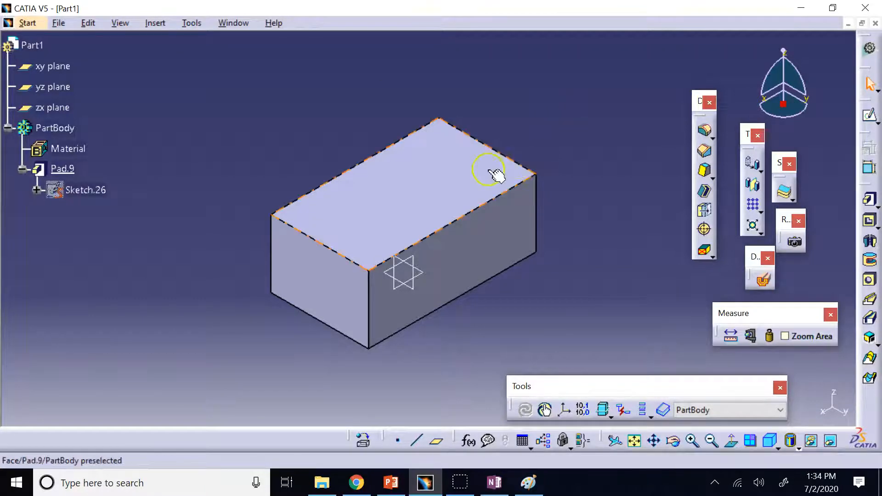
pyautogui.click(704, 210)
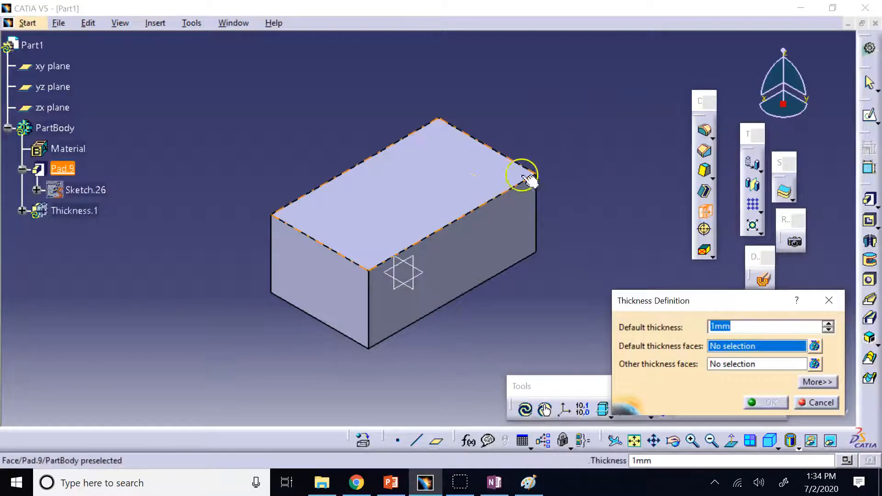
pyautogui.click(425, 192)
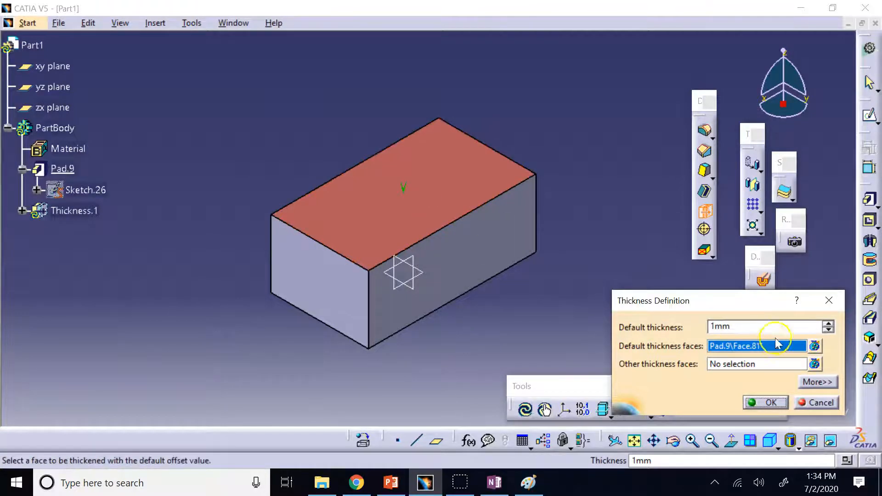
pyautogui.click(829, 324)
pyautogui.click(828, 323)
pyautogui.click(828, 323)
pyautogui.click(828, 324)
pyautogui.click(828, 323)
pyautogui.click(829, 324)
pyautogui.click(829, 323)
pyautogui.click(828, 323)
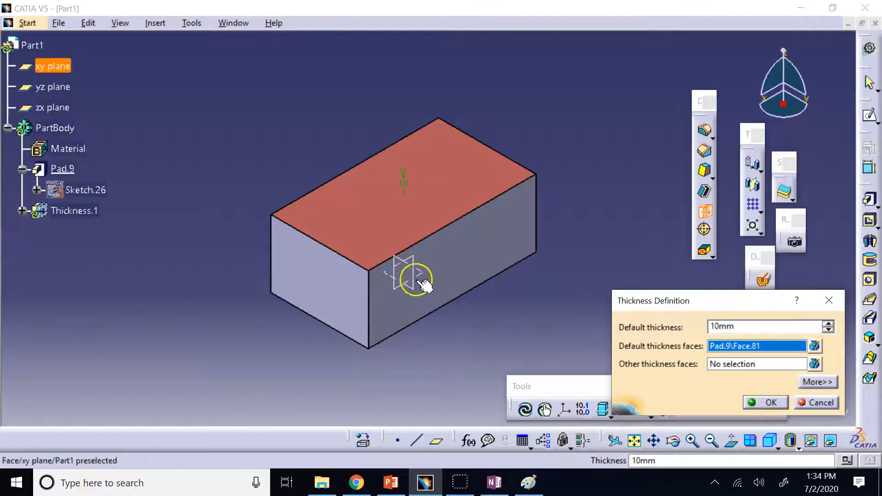
pyautogui.click(764, 403)
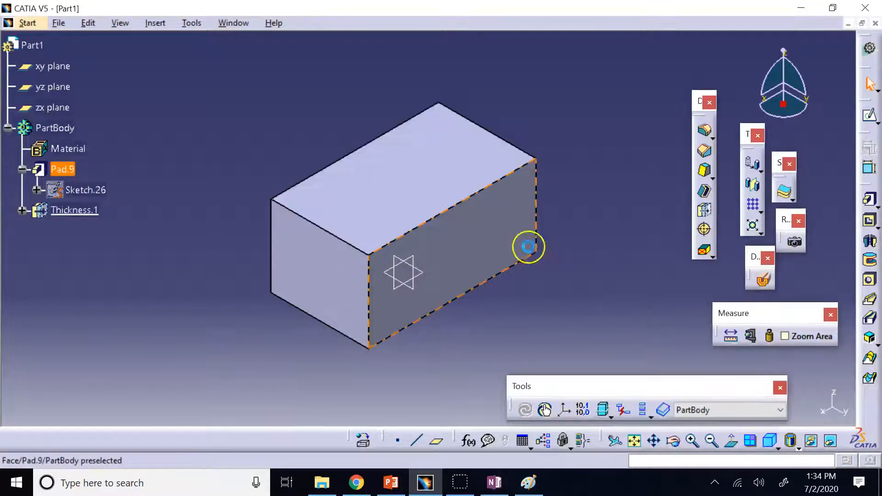
# Step: Thicken the block's long front side face by 10 mm with the Thickness command
pyautogui.click(492, 236)
pyautogui.click(706, 212)
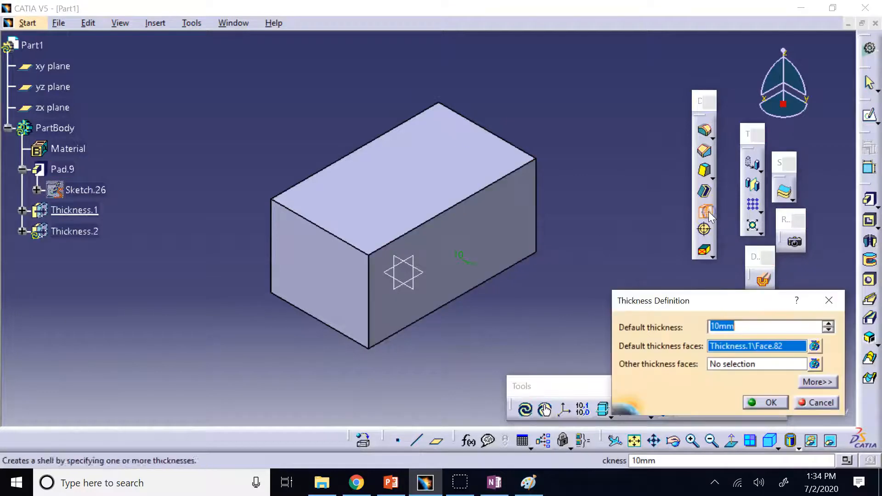
pyautogui.click(763, 403)
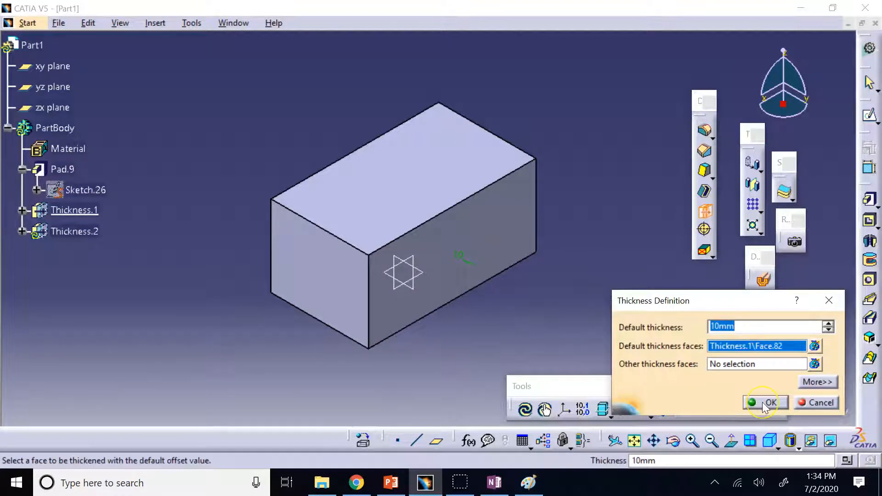
pyautogui.click(764, 404)
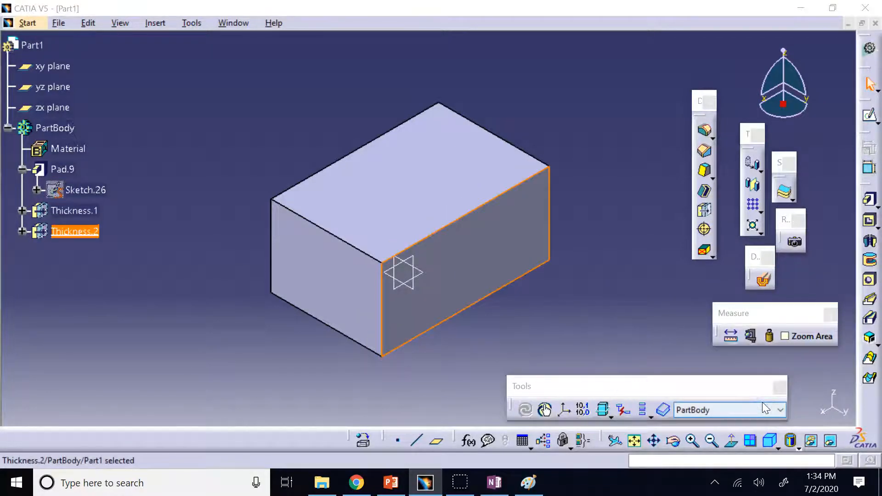
pyautogui.click(660, 207)
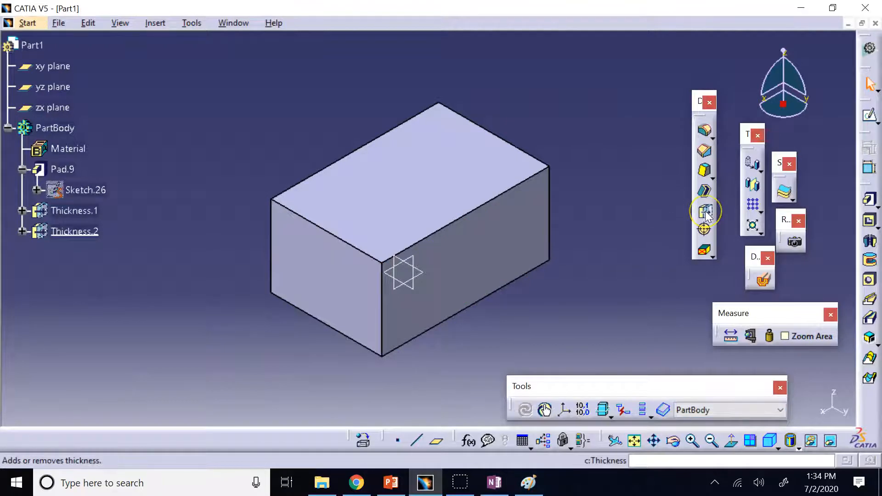
# Step: Shell the block with 5 mm inside thickness and 0 mm outside thickness, without removing any faces
pyautogui.click(561, 116)
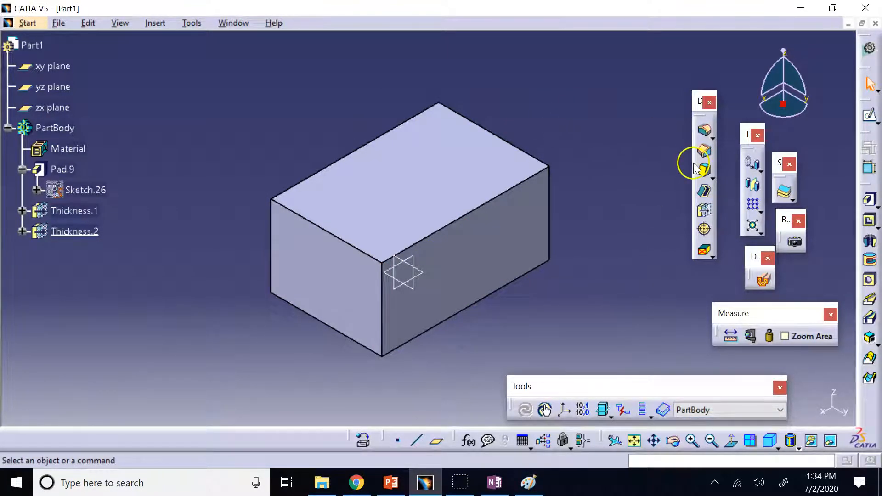
pyautogui.click(706, 192)
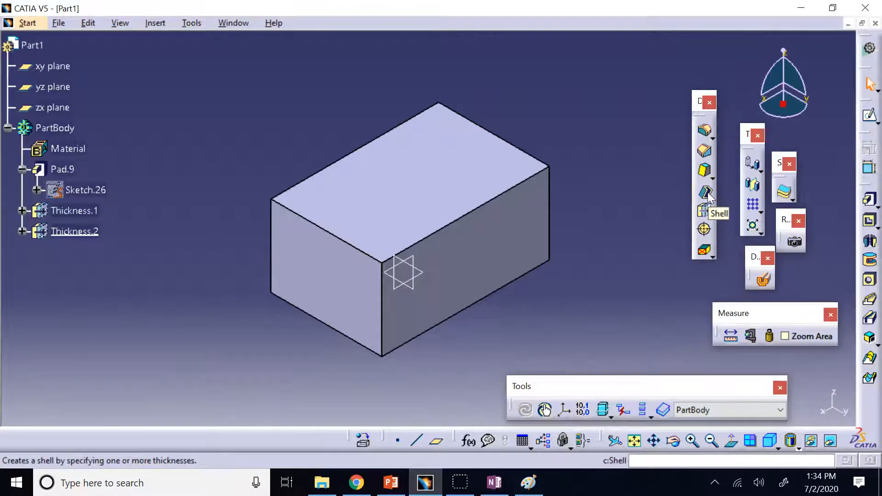
pyautogui.click(709, 260)
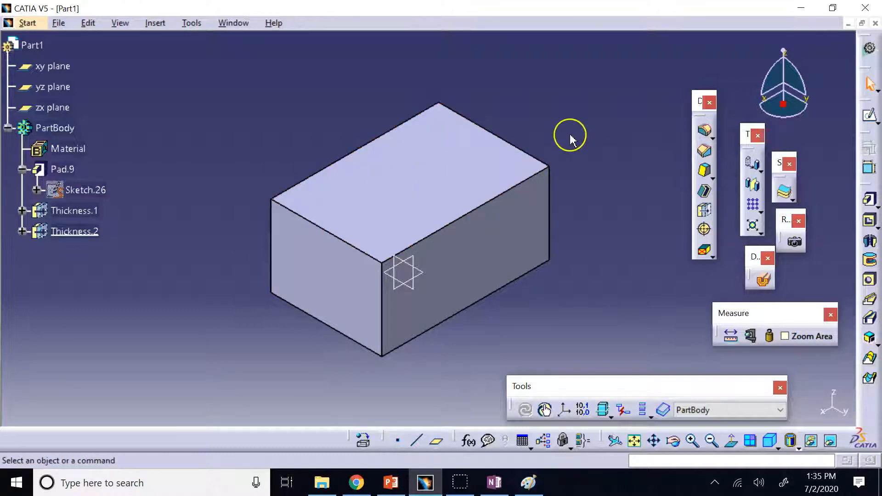
pyautogui.click(704, 190)
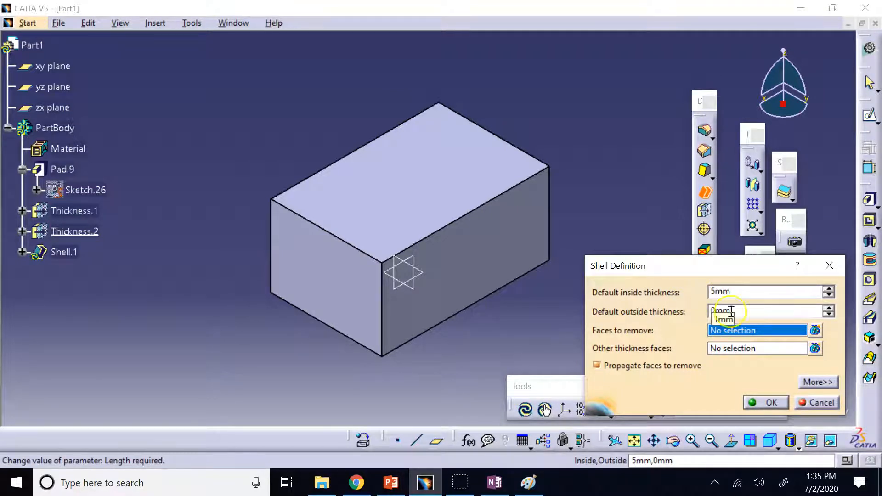
pyautogui.click(776, 403)
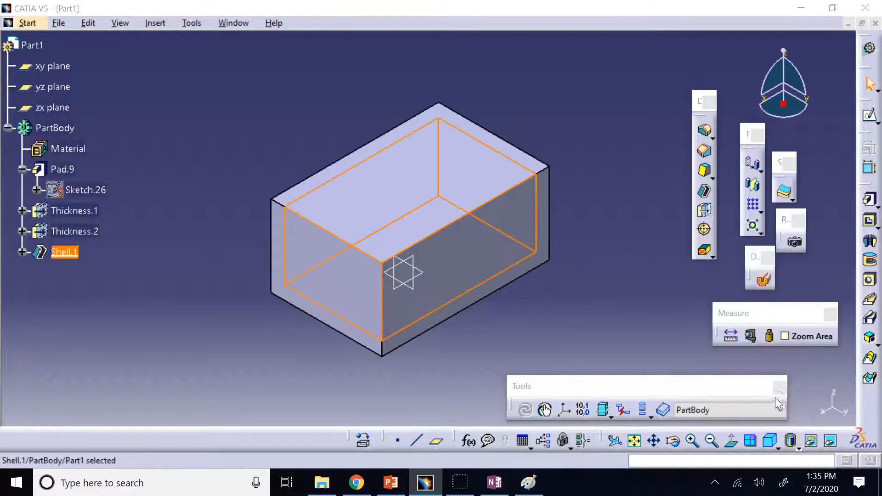
pyautogui.click(571, 145)
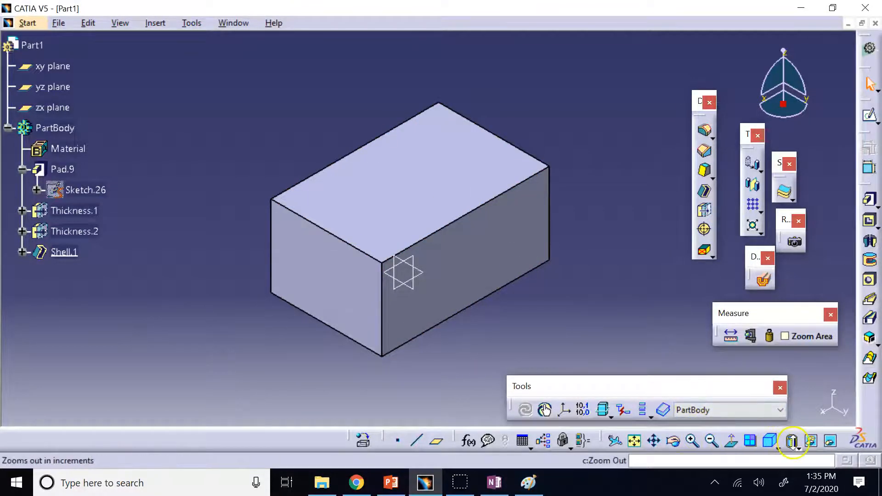
# Step: Inspect the shelled block's inner walls in wireframe display and restore shaded display with edges
pyautogui.click(793, 442)
pyautogui.click(807, 436)
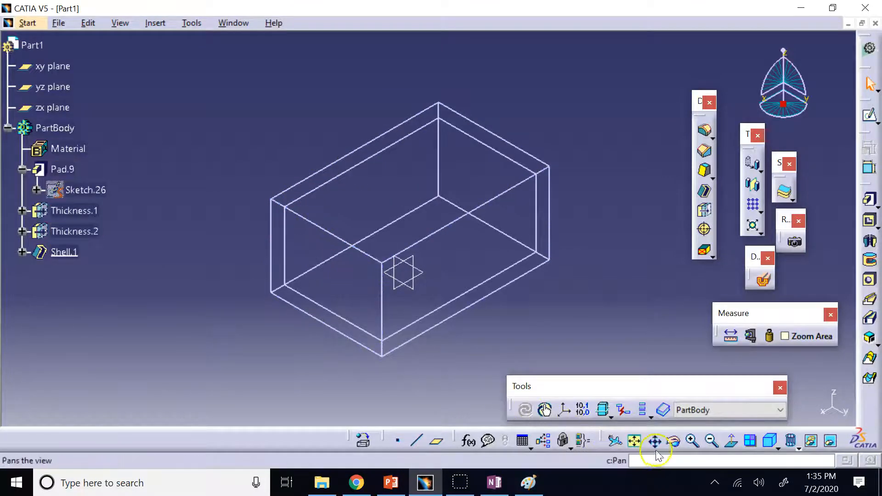
pyautogui.click(673, 441)
pyautogui.moveTo(422, 302); pyautogui.dragTo(525, 120)
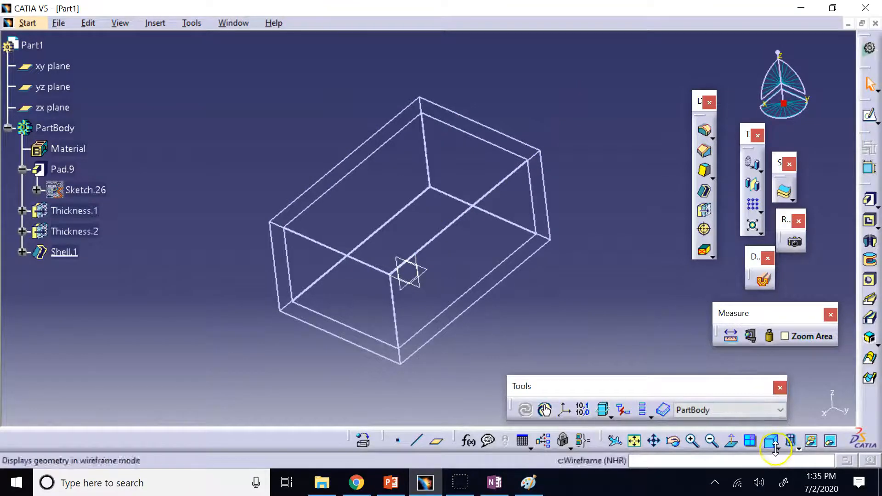
pyautogui.click(799, 449)
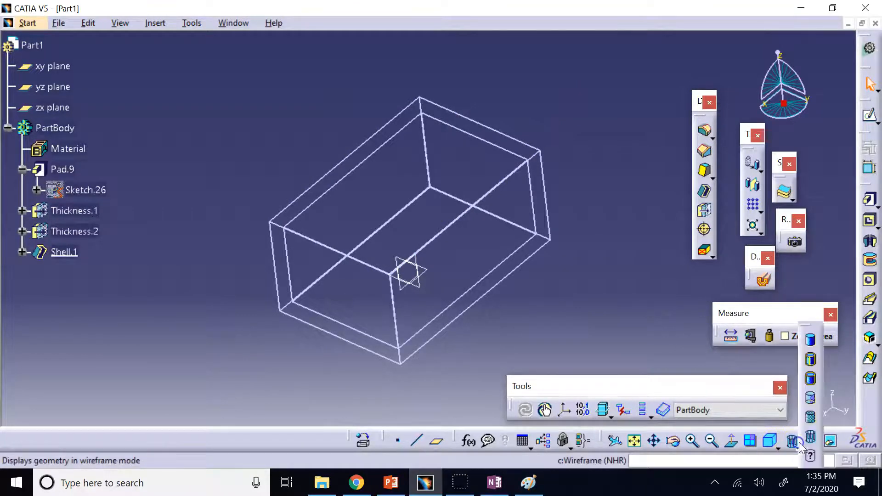
pyautogui.click(810, 379)
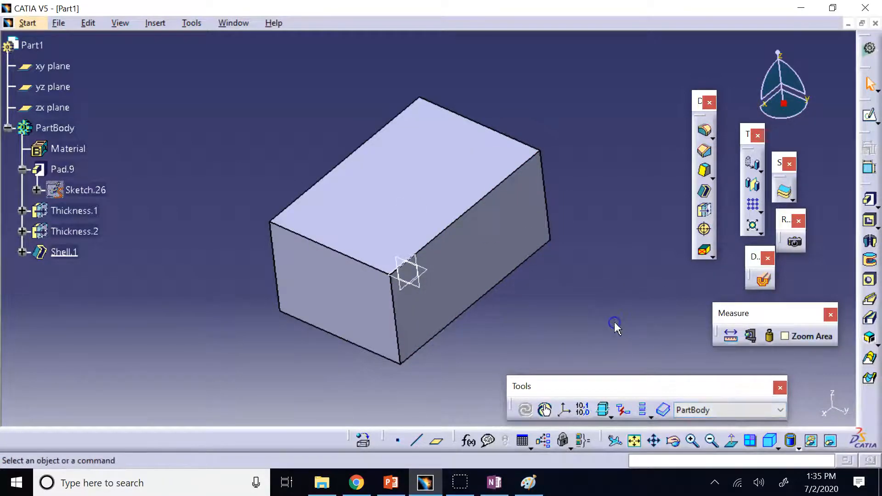
# Step: Move the Dynamic Sectioning toolbar closer to the model and restore the isometric view
pyautogui.moveTo(754, 258); pyautogui.dragTo(636, 93)
pyautogui.click(644, 116)
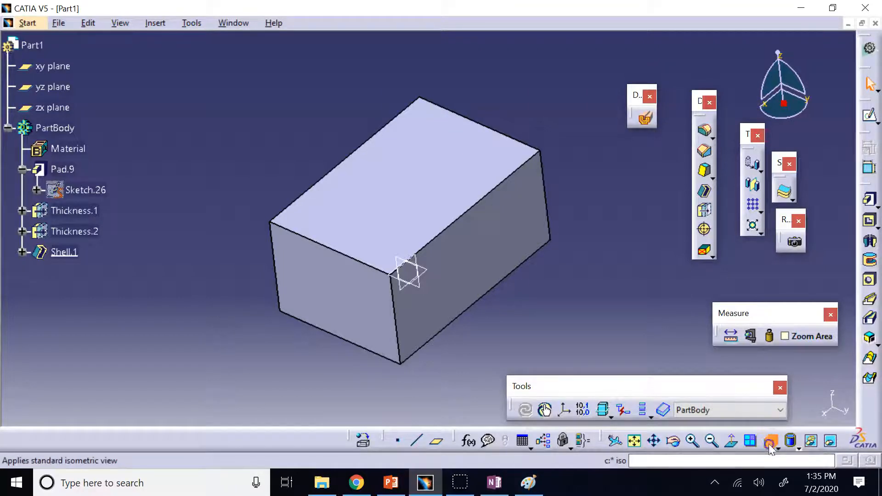
pyautogui.click(770, 441)
# Step: Cut the closed box crosswise with Dynamic Sectioning to examine its hollow interior and end the sectioning
pyautogui.click(643, 120)
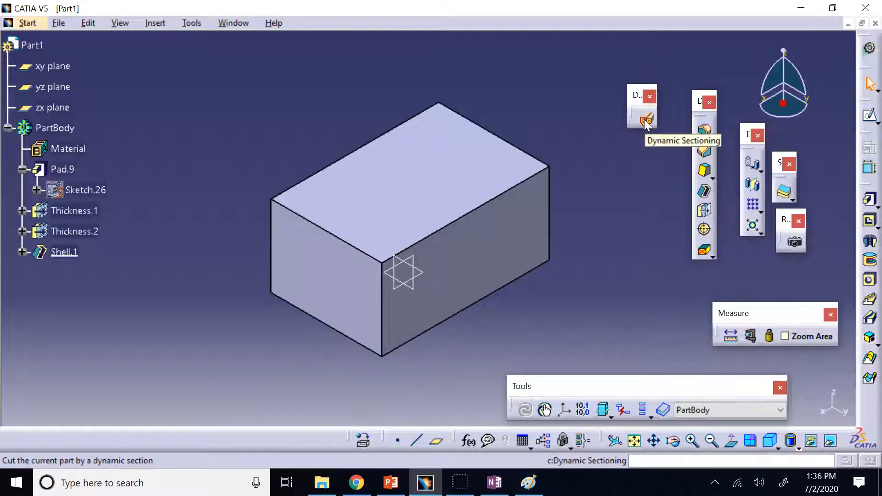
pyautogui.click(645, 121)
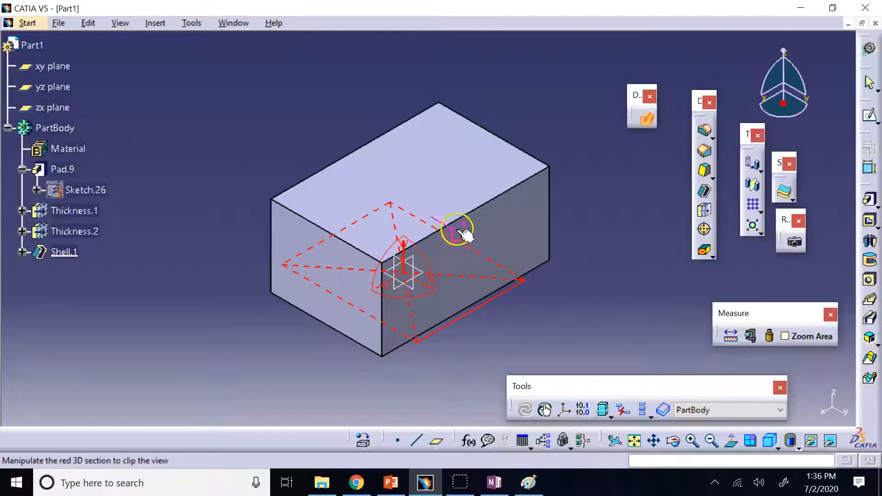
pyautogui.moveTo(386, 254); pyautogui.dragTo(383, 304)
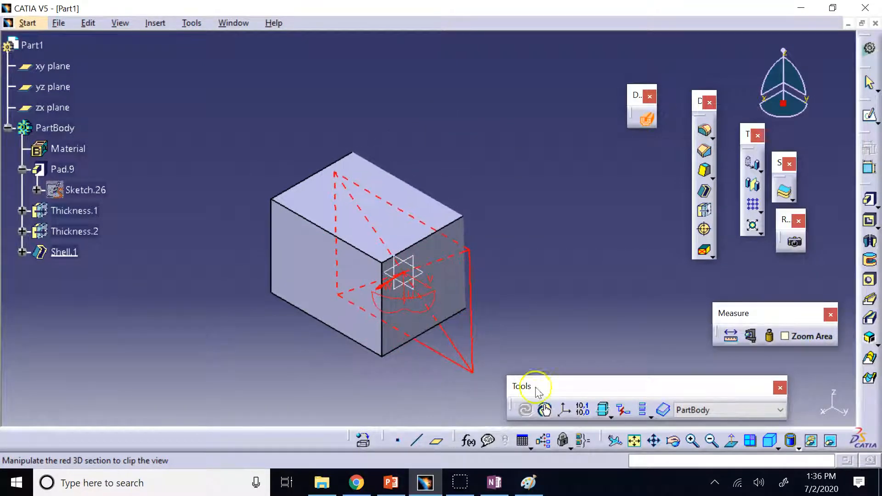
pyautogui.click(673, 441)
pyautogui.moveTo(640, 312); pyautogui.dragTo(218, 287)
pyautogui.moveTo(479, 296); pyautogui.dragTo(492, 329)
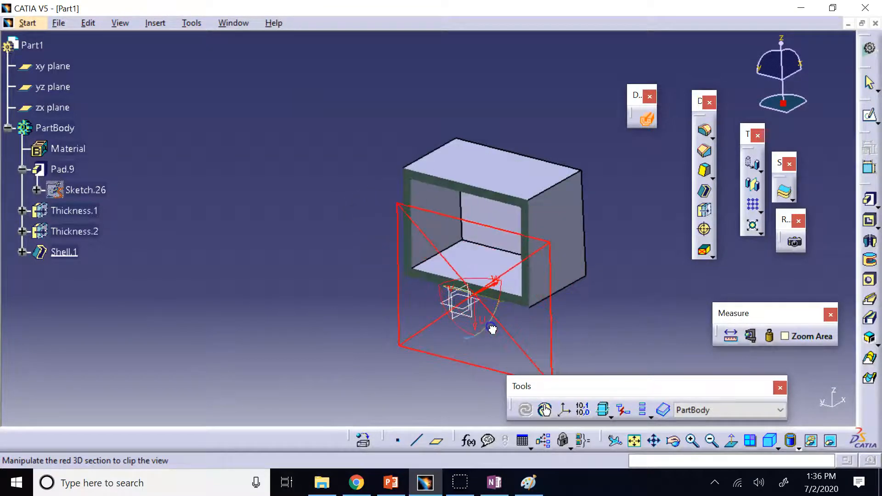
pyautogui.click(769, 440)
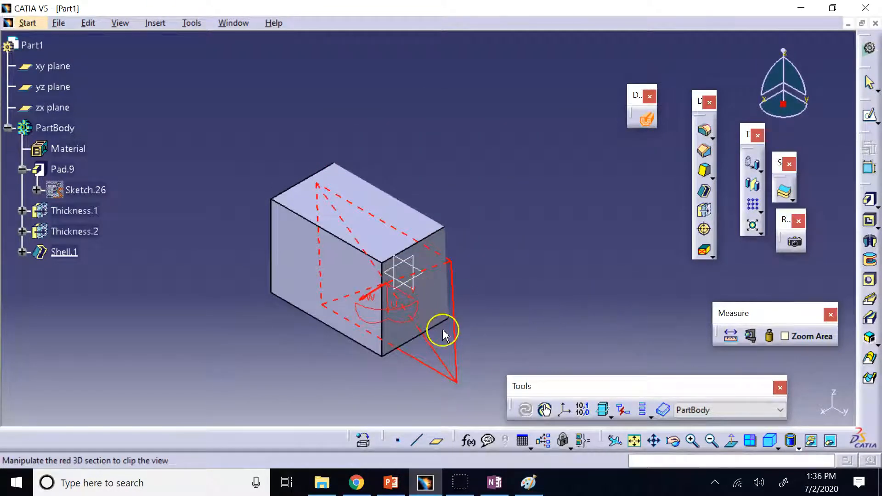
pyautogui.click(647, 121)
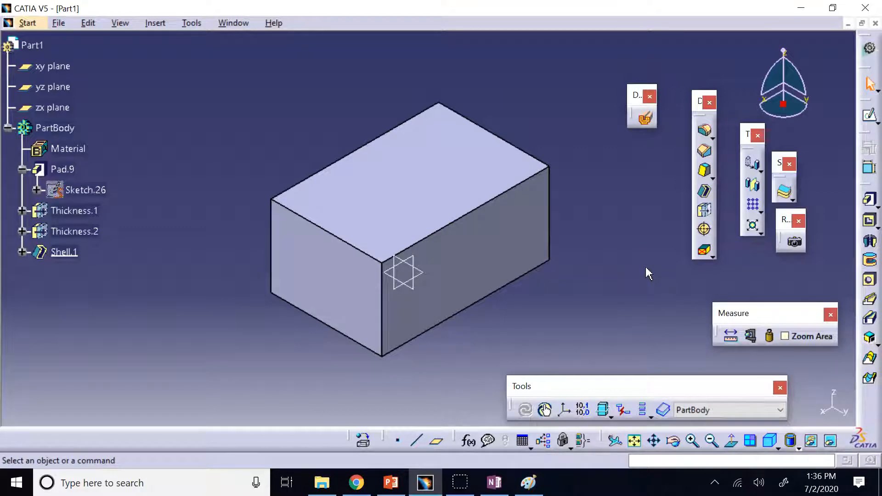
# Step: Edit the existing shell to remove the block's top face, opening the box upward
pyautogui.doubleClick(64, 252)
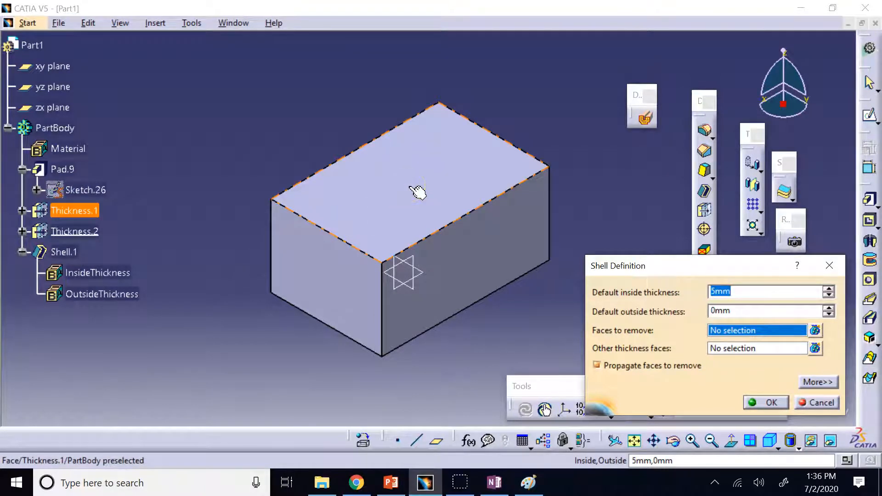
pyautogui.click(410, 189)
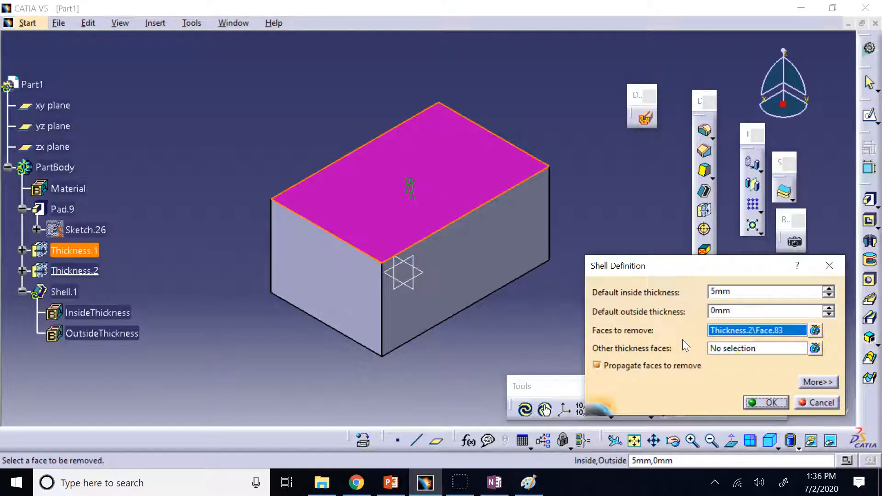
pyautogui.click(766, 402)
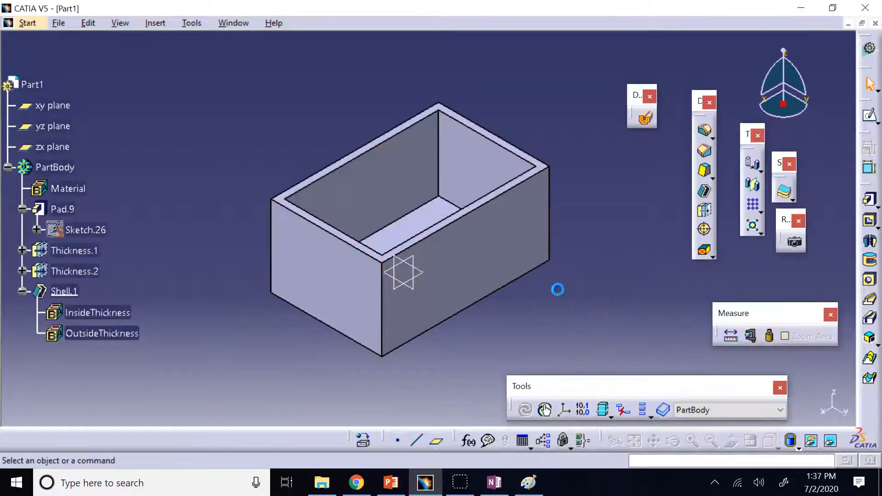
pyautogui.click(673, 441)
pyautogui.moveTo(488, 202)
pyautogui.mouseDown()
pyautogui.moveTo(571, 341)
pyautogui.moveTo(417, 187)
pyautogui.moveTo(480, 100)
pyautogui.moveTo(496, 203)
pyautogui.moveTo(524, 280)
pyautogui.moveTo(315, 71)
pyautogui.moveTo(535, 262)
pyautogui.moveTo(544, 169)
pyautogui.moveTo(313, 219)
pyautogui.moveTo(322, 233)
pyautogui.moveTo(518, 244)
pyautogui.moveTo(589, 299)
pyautogui.moveTo(478, 251)
pyautogui.moveTo(473, 148)
pyautogui.moveTo(514, 191)
pyautogui.moveTo(583, 165)
pyautogui.moveTo(478, 203)
pyautogui.mouseUp()
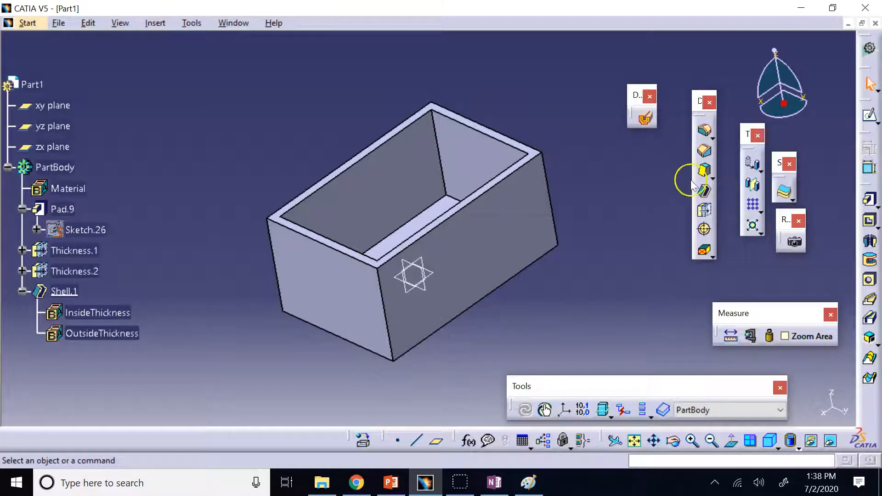
pyautogui.click(704, 191)
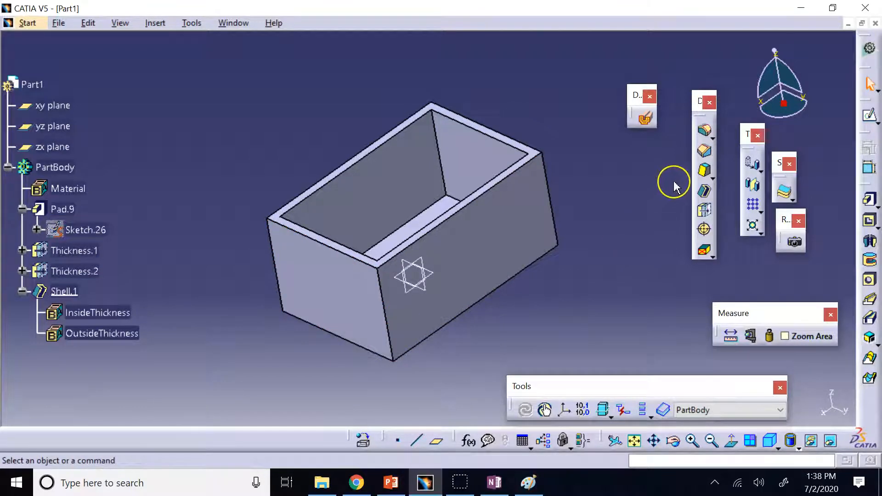
# Step: Dock the Dynamic Sectioning toolbar and spread the floating dress-up, transformation and rendering toolbars away from the model
pyautogui.moveTo(699, 103); pyautogui.dragTo(827, 116)
pyautogui.moveTo(635, 97); pyautogui.dragTo(322, 437)
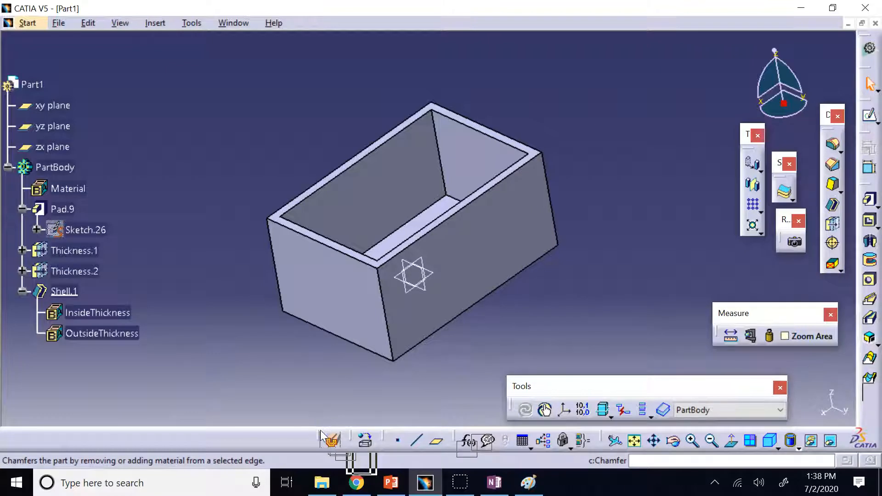
pyautogui.moveTo(747, 138); pyautogui.dragTo(706, 154)
pyautogui.moveTo(788, 219); pyautogui.dragTo(799, 254)
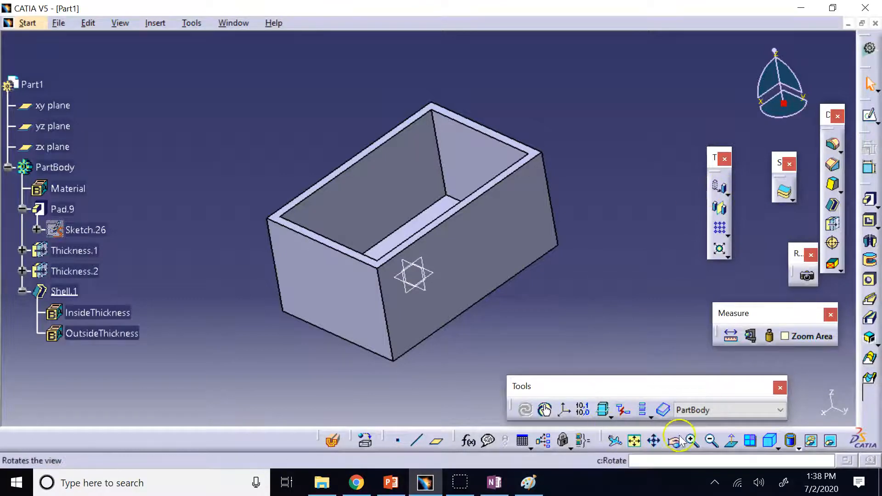
pyautogui.click(770, 441)
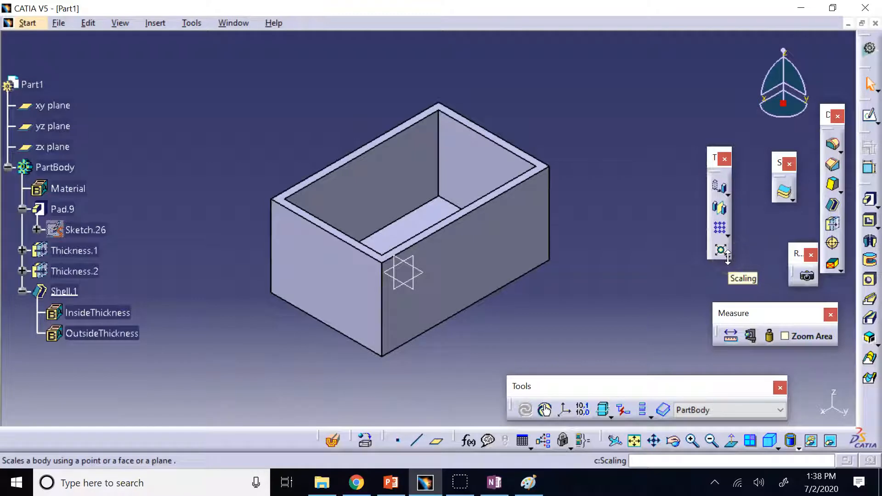
pyautogui.click(727, 195)
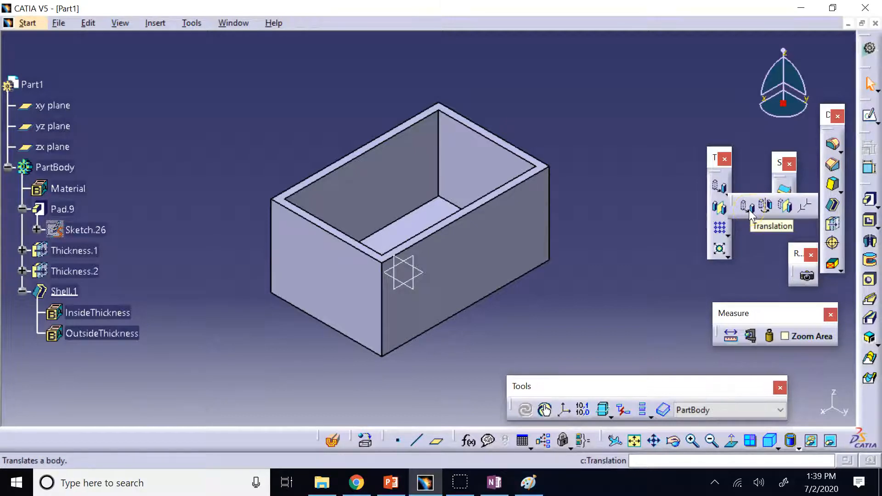
pyautogui.click(766, 212)
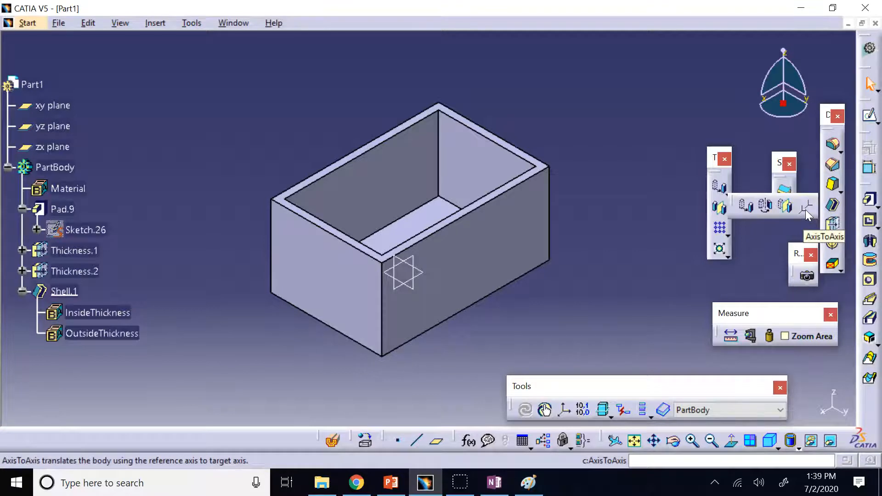
pyautogui.click(637, 132)
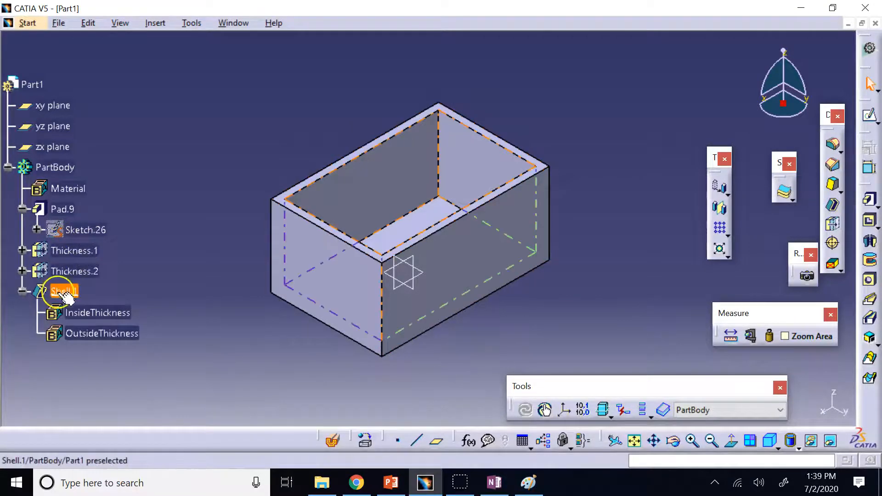
# Step: Delete both thickness features and the shell together, leaving only the solid pad block
pyautogui.keyDown('shift'); pyautogui.click(64, 251); pyautogui.keyUp('shift')
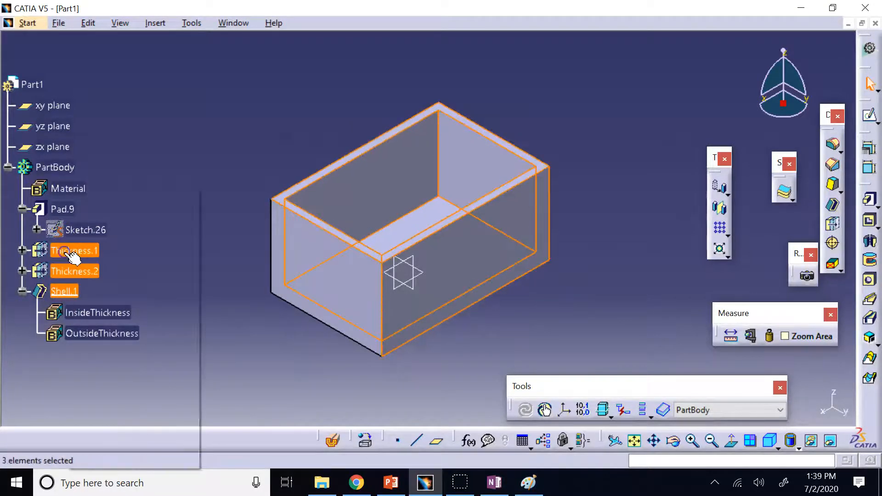
pyautogui.rightClick(64, 251)
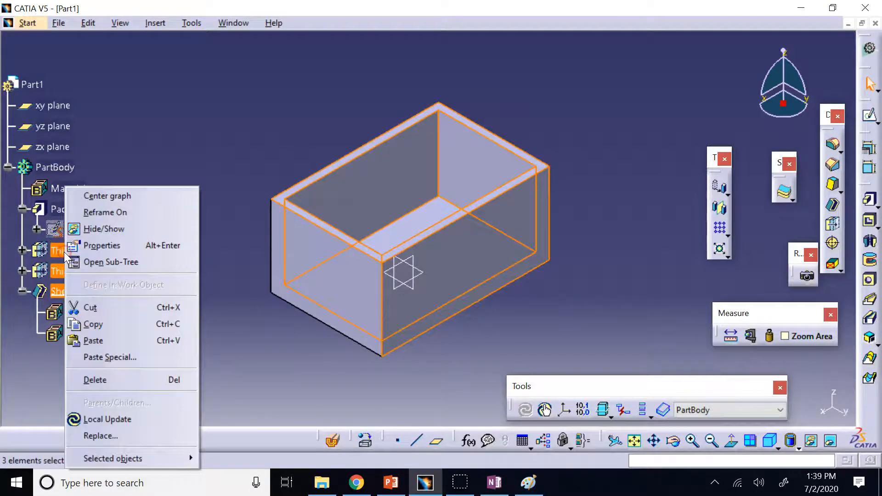
pyautogui.click(95, 380)
pyautogui.click(663, 280)
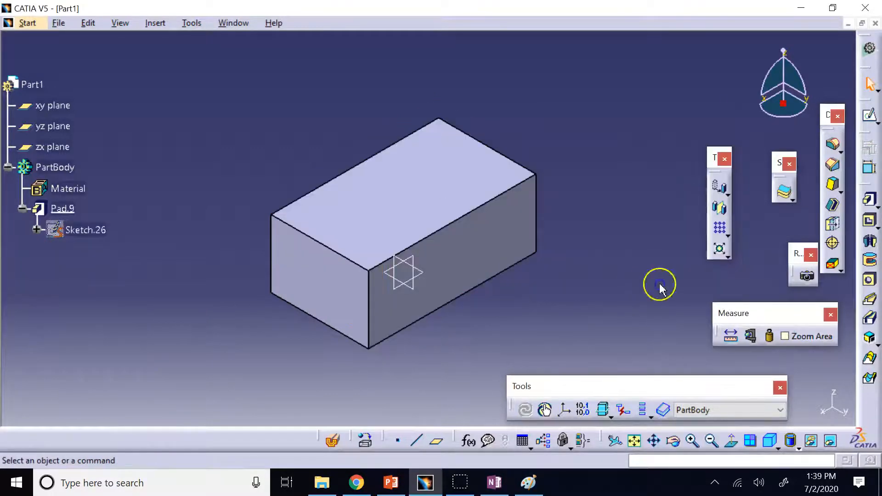
# Step: Sketch an ellipse with radii of about 9.5 and 6.5 mm on the block's top face, centred across its width near one end
pyautogui.click(673, 441)
pyautogui.moveTo(575, 286); pyautogui.dragTo(493, 267)
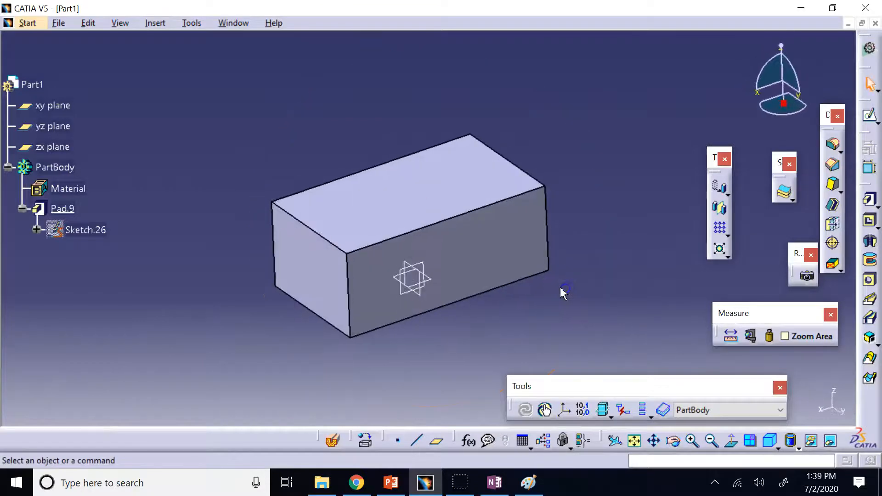
pyautogui.click(388, 226)
pyautogui.click(871, 115)
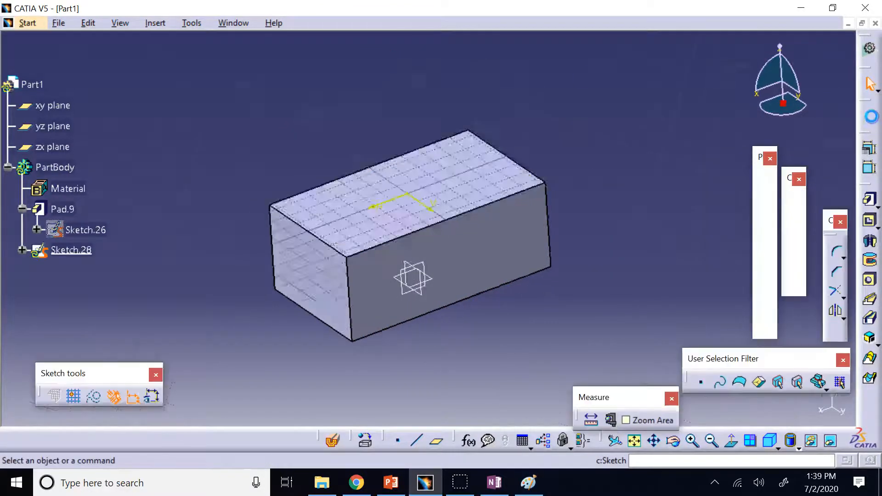
pyautogui.click(766, 269)
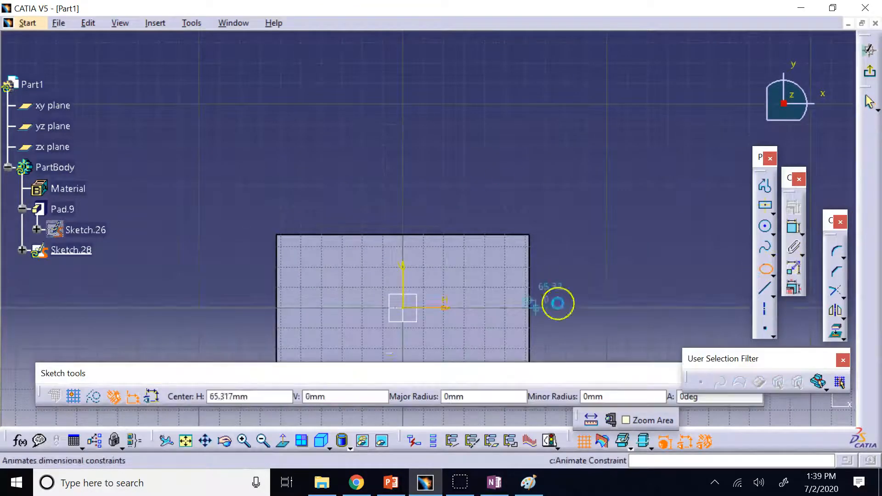
pyautogui.click(323, 307)
pyautogui.click(301, 306)
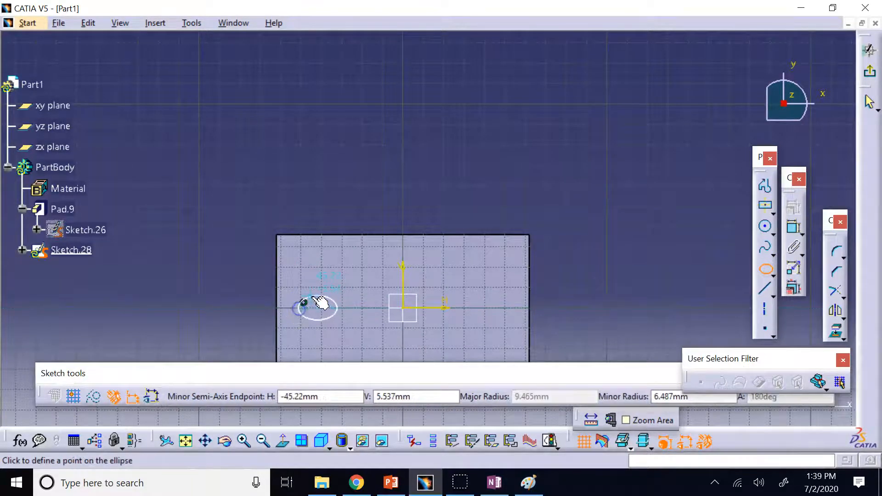
pyautogui.click(311, 299)
pyautogui.click(870, 72)
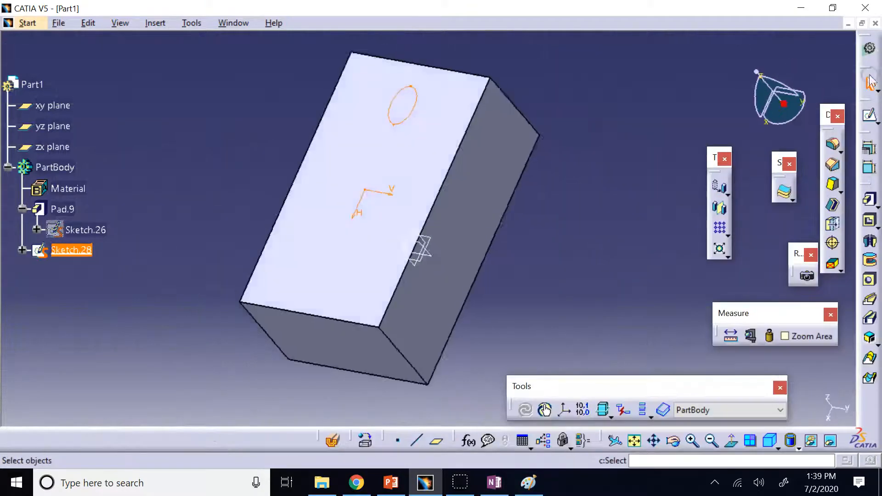
# Step: Cut a 30 mm deep pocket from the ellipse sketch using the Dimension limit type and return to the isometric view
pyautogui.click(870, 221)
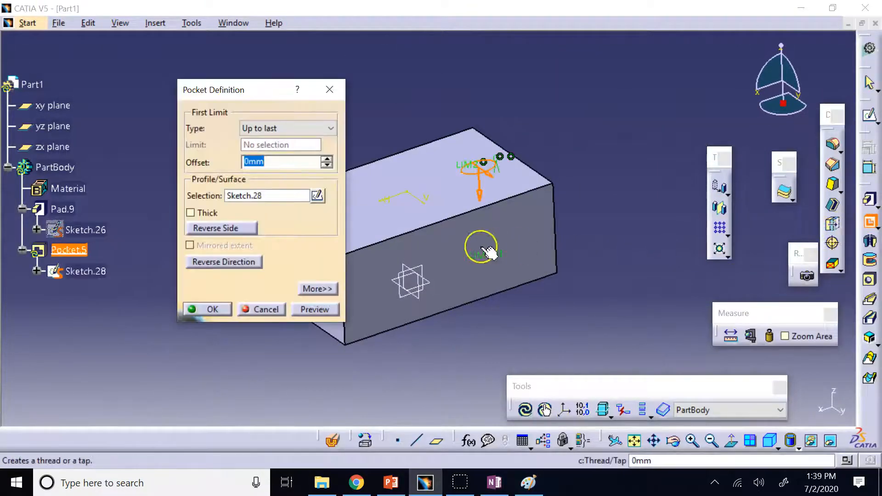
pyautogui.click(296, 129)
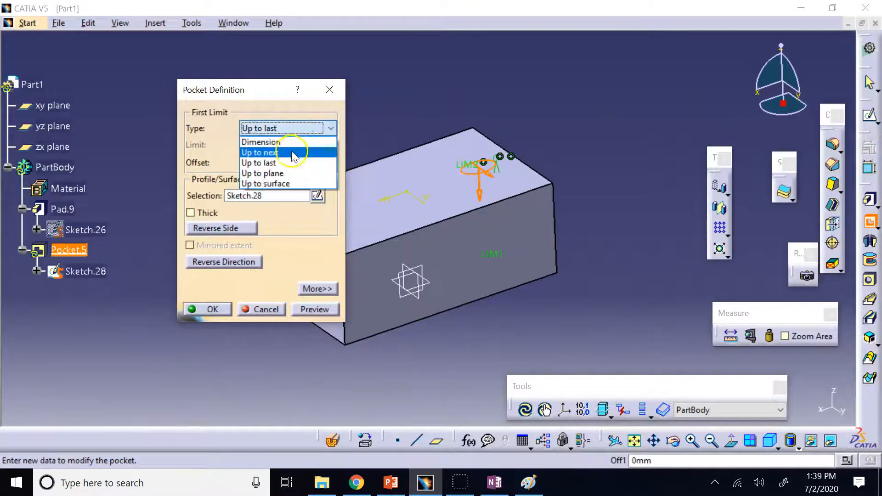
pyautogui.click(274, 142)
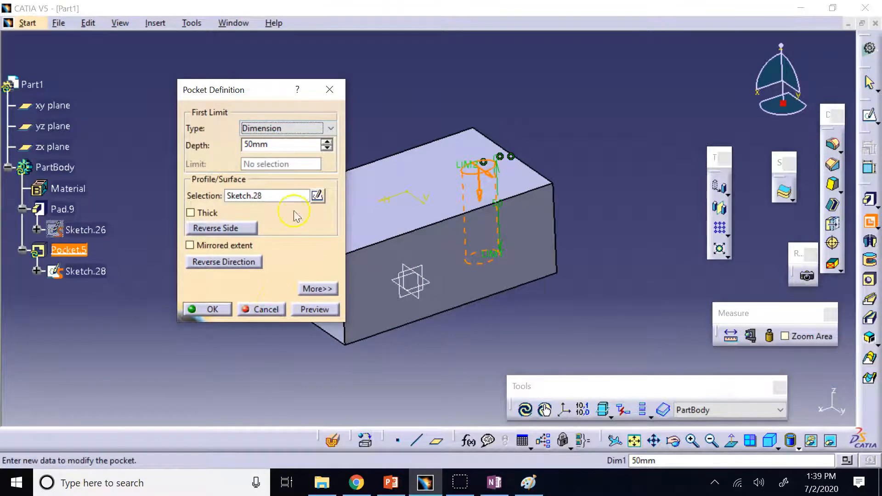
pyautogui.doubleClick(284, 144)
pyautogui.write('3')
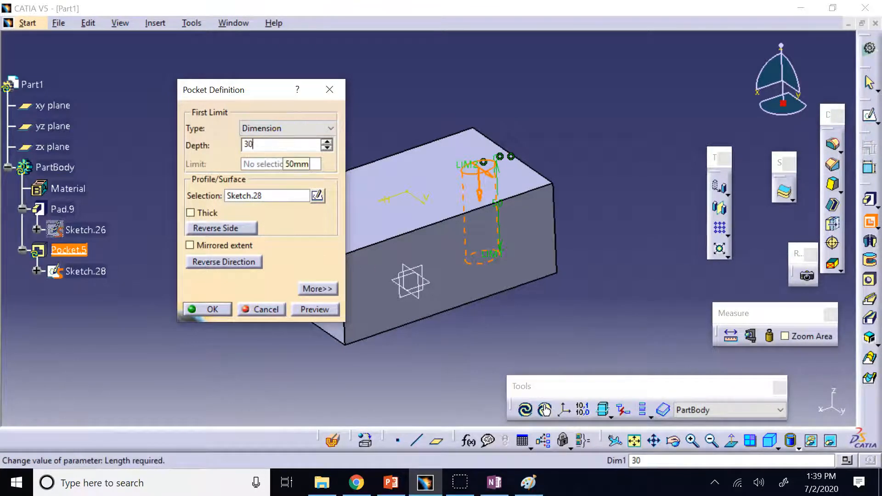
pyautogui.write('0')
pyautogui.press('Return')
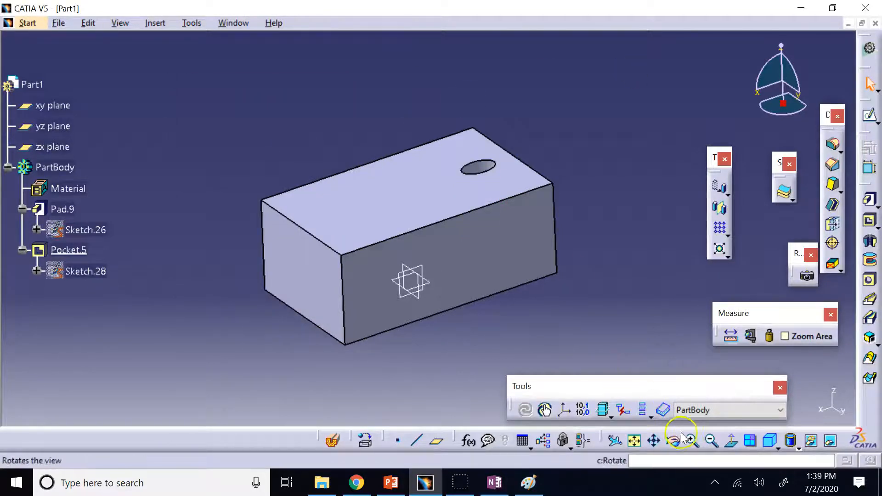
pyautogui.click(769, 440)
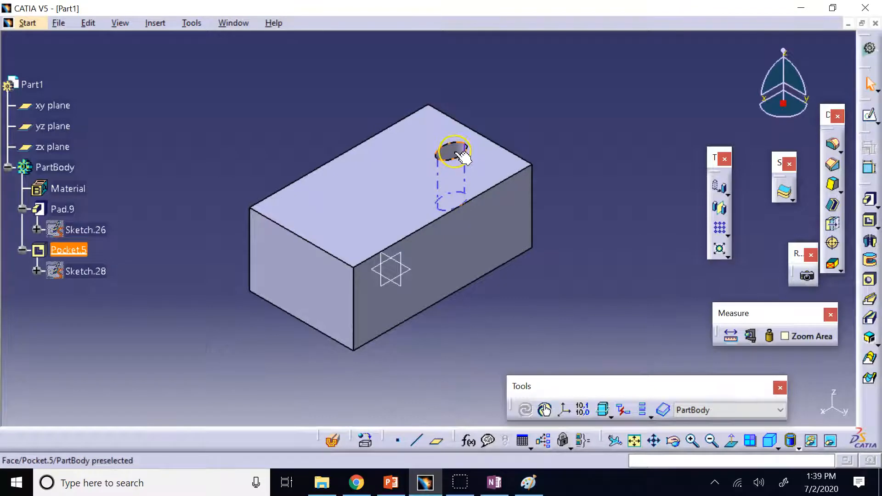
pyautogui.click(570, 114)
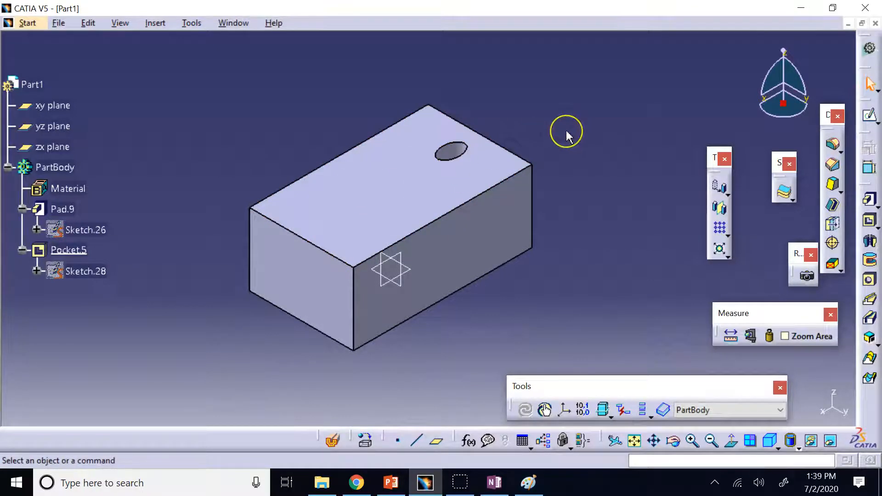
# Step: Mirror only the elliptical pocket about the yz plane to the opposite end of the block
pyautogui.click(462, 157)
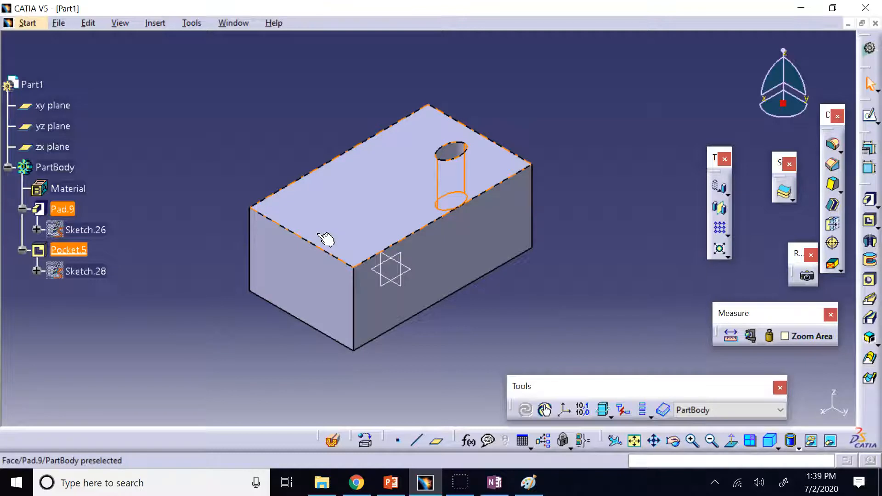
pyautogui.click(673, 441)
pyautogui.moveTo(658, 303); pyautogui.dragTo(559, 291)
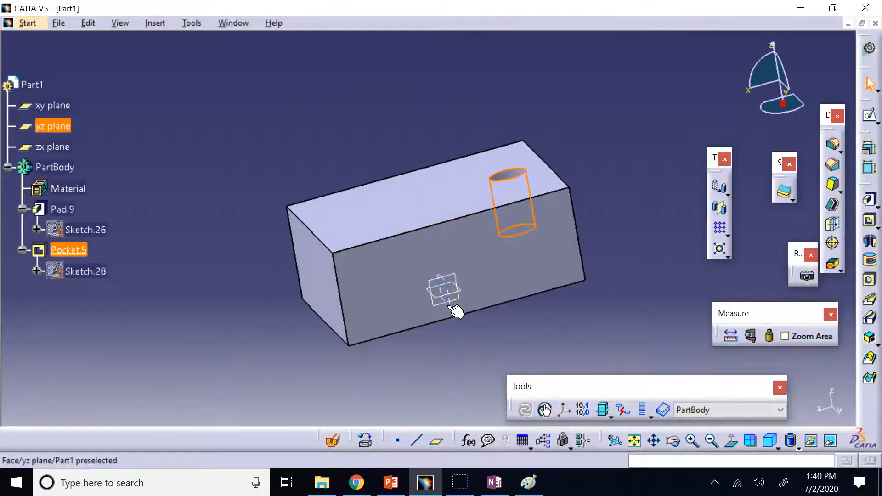
pyautogui.click(613, 145)
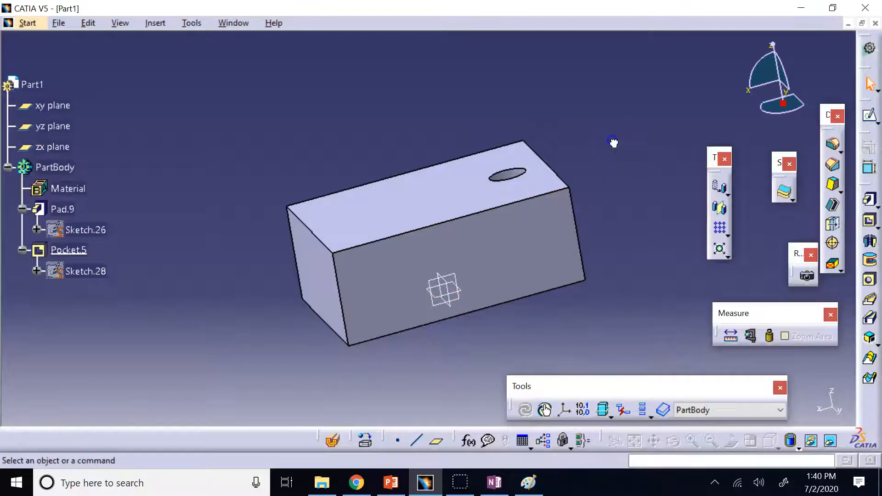
pyautogui.click(720, 211)
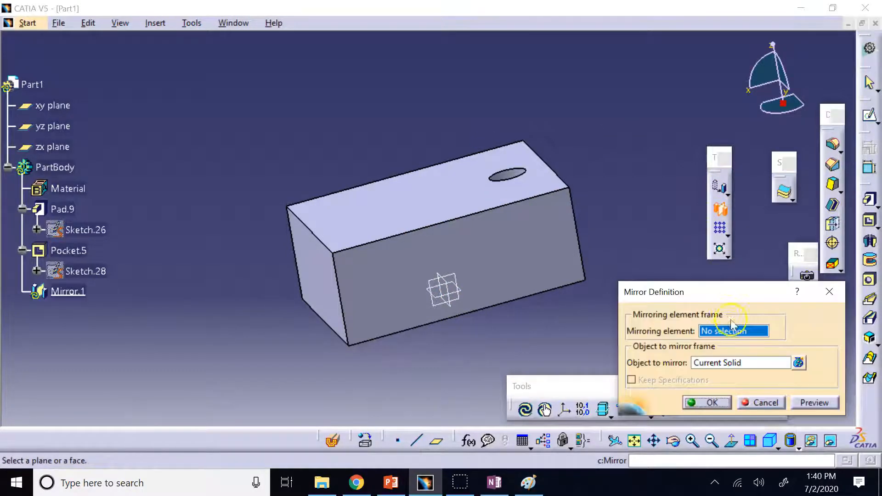
pyautogui.click(458, 302)
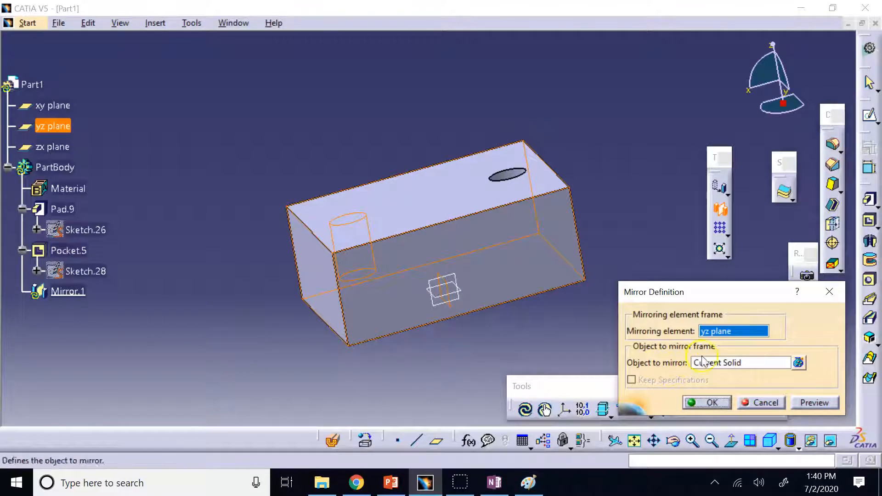
pyautogui.click(717, 363)
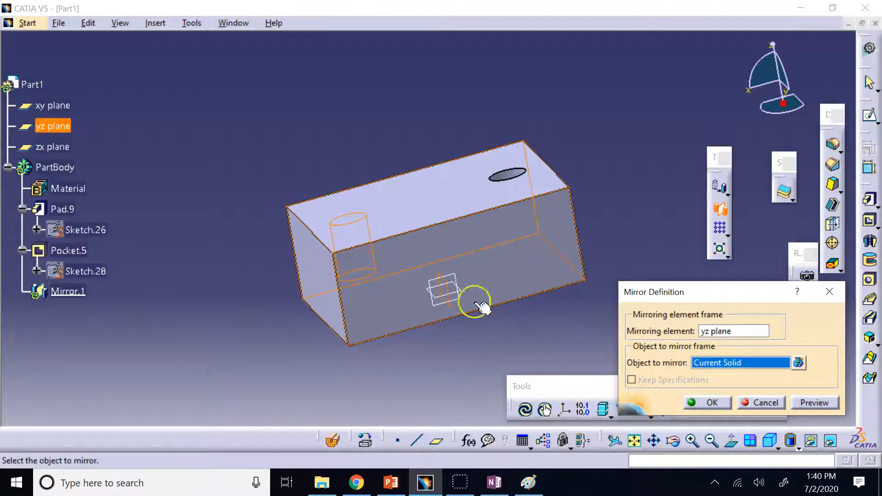
pyautogui.click(84, 255)
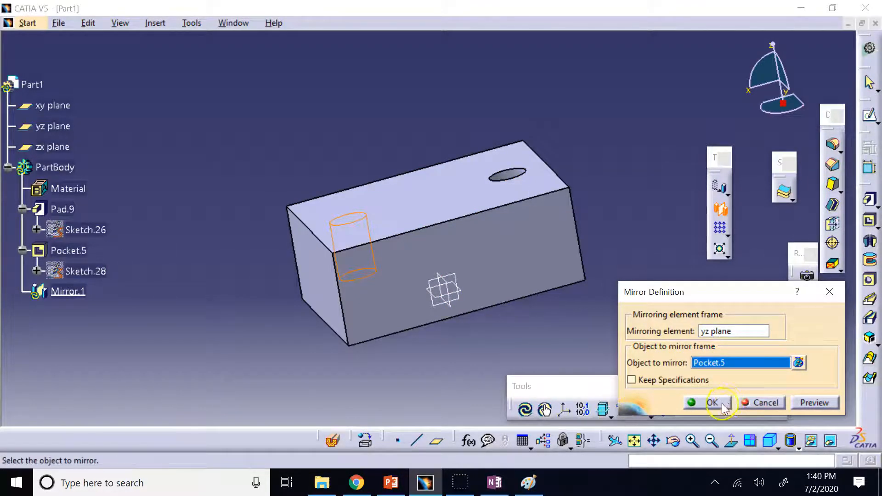
pyautogui.click(705, 403)
pyautogui.click(627, 222)
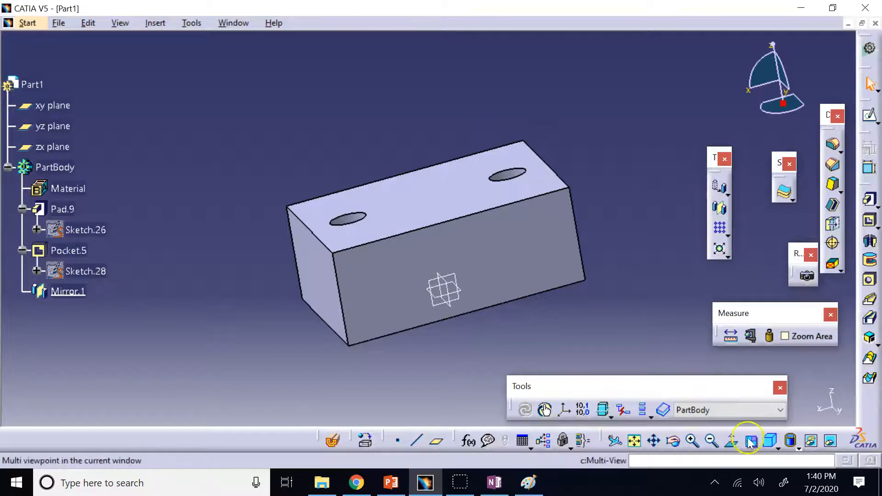
pyautogui.click(768, 442)
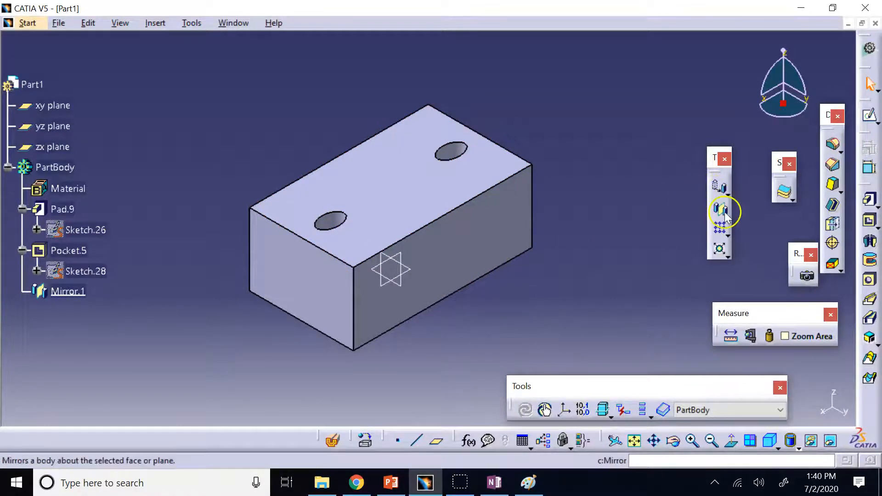
pyautogui.click(727, 190)
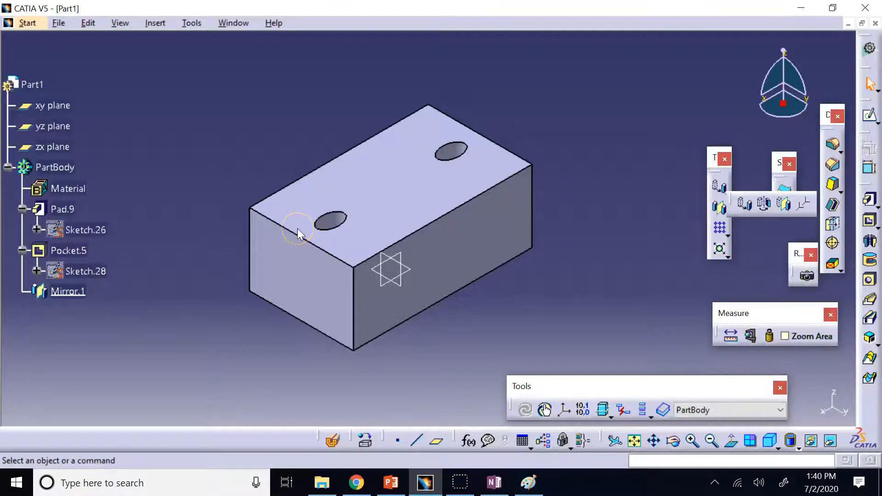
pyautogui.click(274, 148)
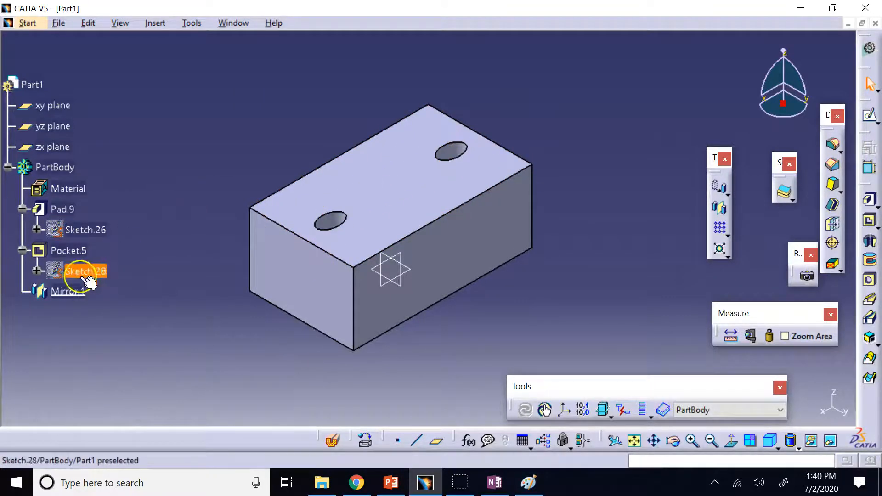
# Step: Delete the mirror feature of the elliptical pocket without deleting its exclusive parents
pyautogui.rightClick(67, 289)
pyautogui.click(115, 199)
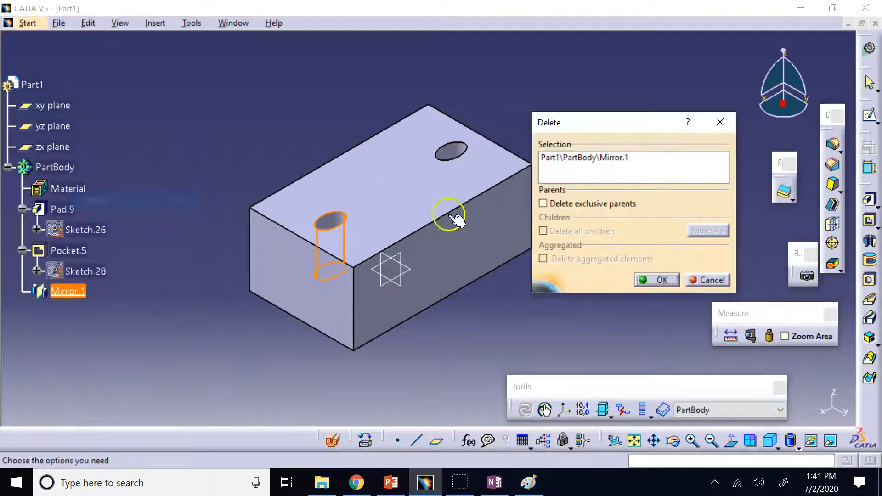
pyautogui.click(656, 278)
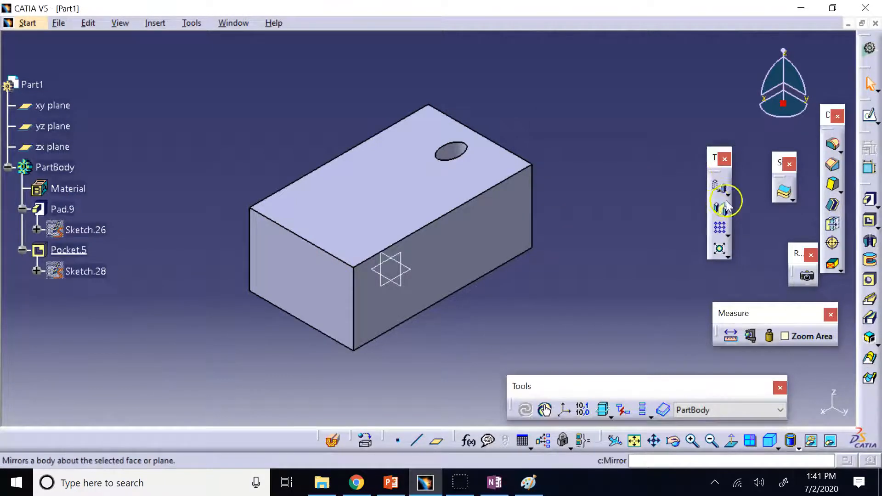
# Step: Try a Symmetry of the whole body about the yz plane, keeping the transformation specifications, and undo it
pyautogui.click(726, 211)
pyautogui.click(787, 206)
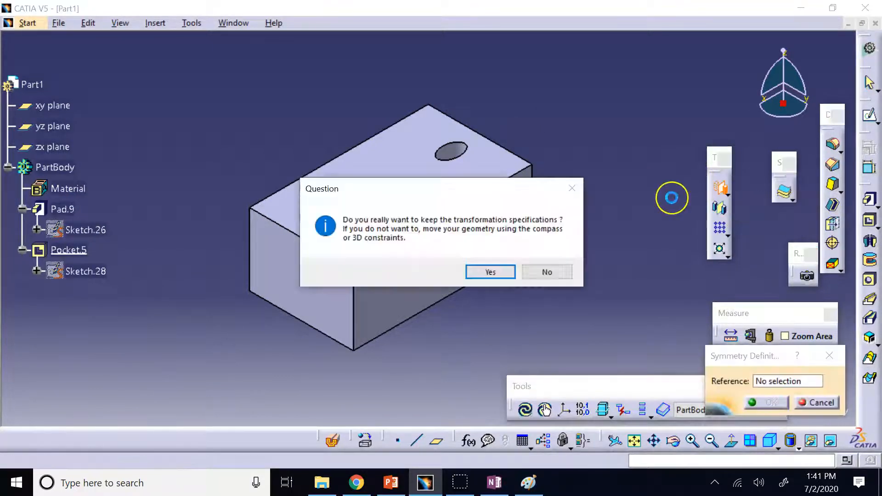
pyautogui.click(490, 272)
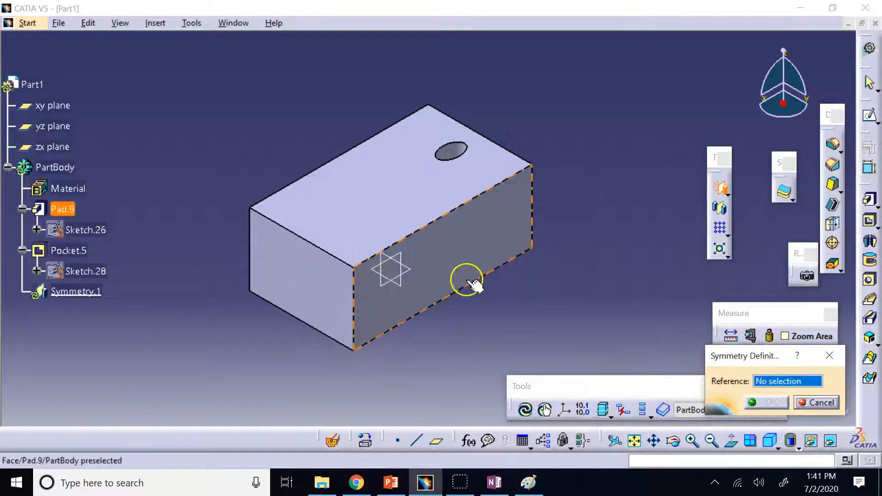
pyautogui.click(407, 288)
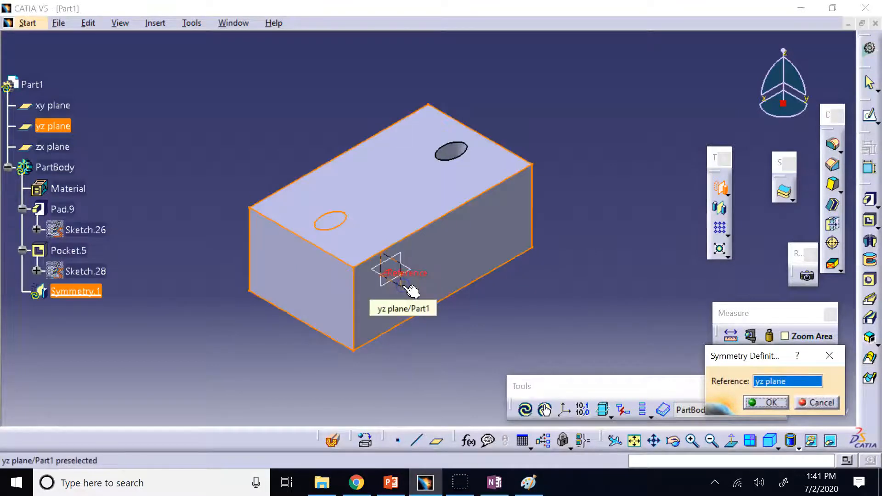
pyautogui.click(454, 151)
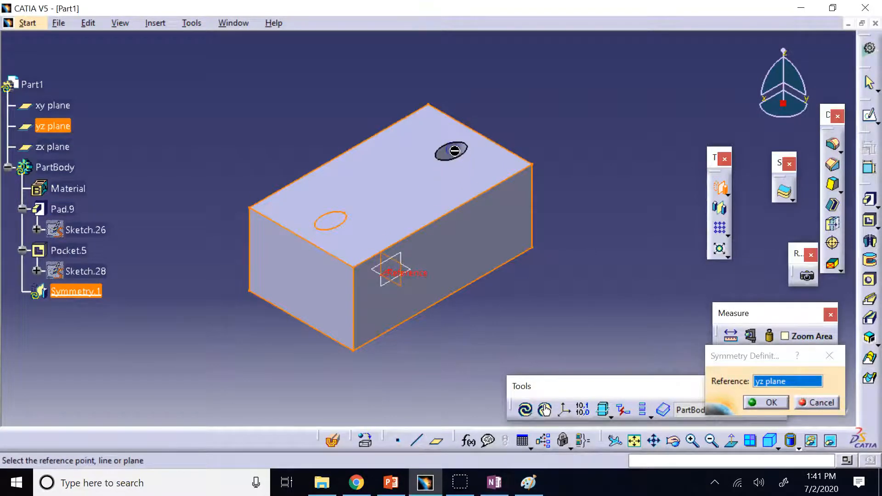
pyautogui.click(759, 403)
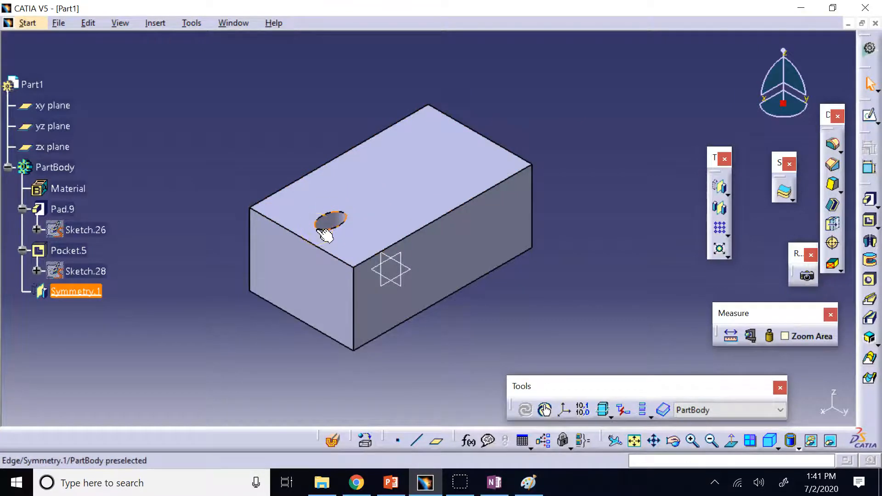
pyautogui.click(266, 184)
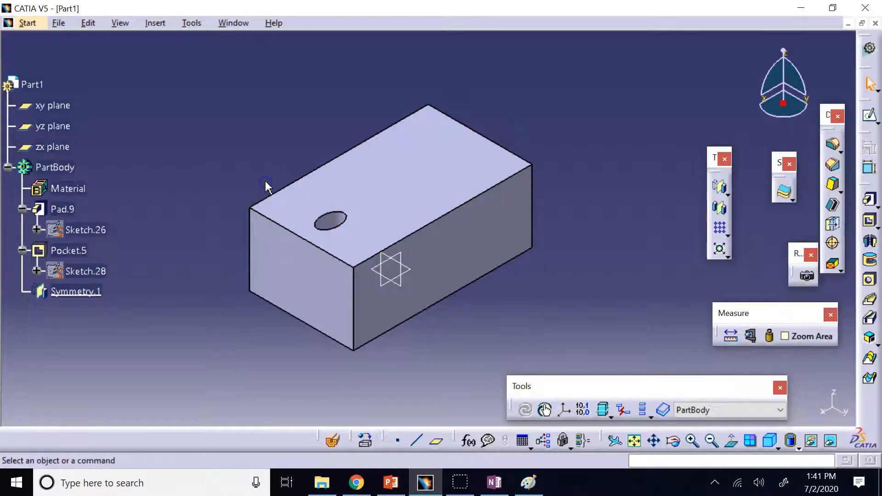
pyautogui.hotkey('ctrl', 'z')
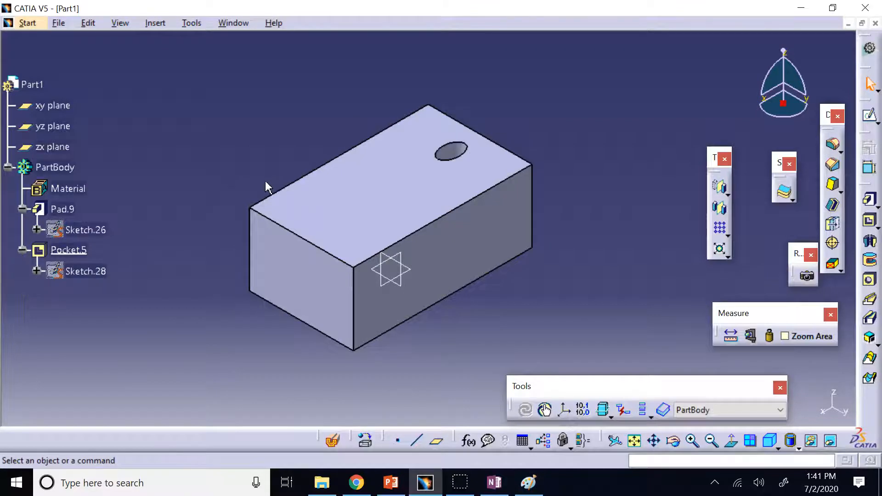
# Step: Rotate the whole body 90 degrees about the Z axis in Axis-Angle mode, keeping the transformation specifications
pyautogui.click(697, 176)
pyautogui.click(729, 193)
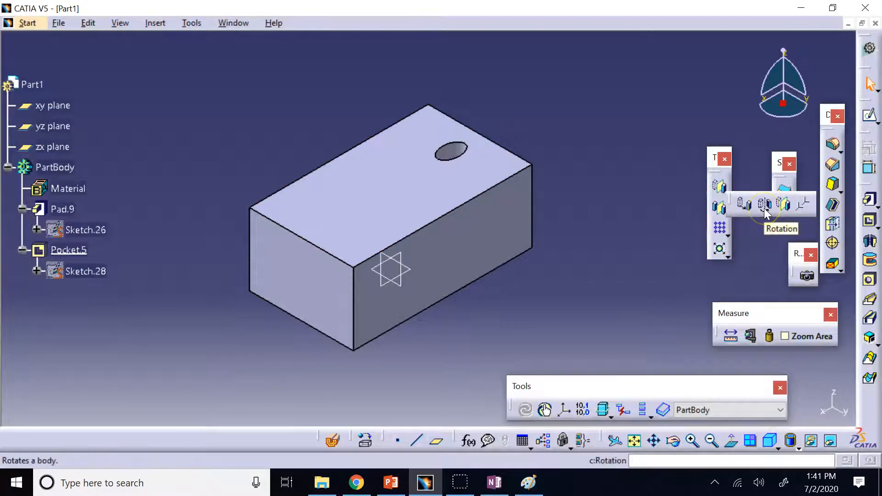
pyautogui.click(748, 206)
pyautogui.click(765, 207)
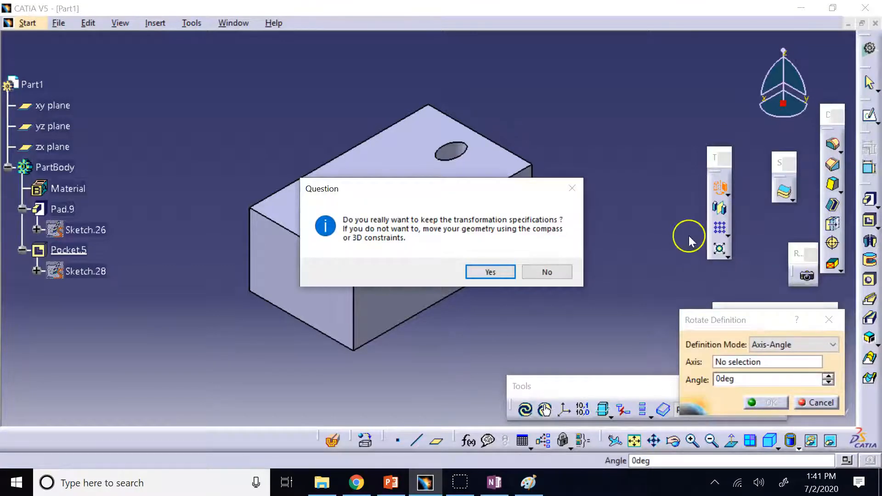
pyautogui.click(486, 273)
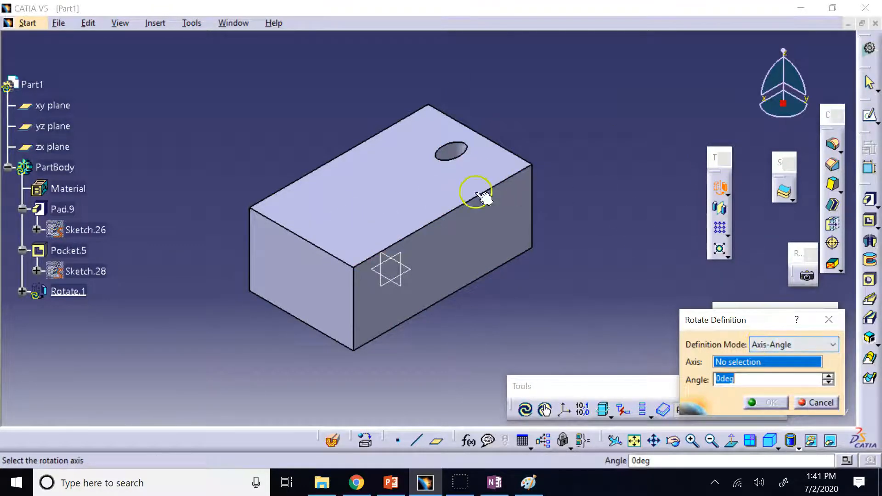
pyautogui.rightClick(725, 362)
pyautogui.click(756, 417)
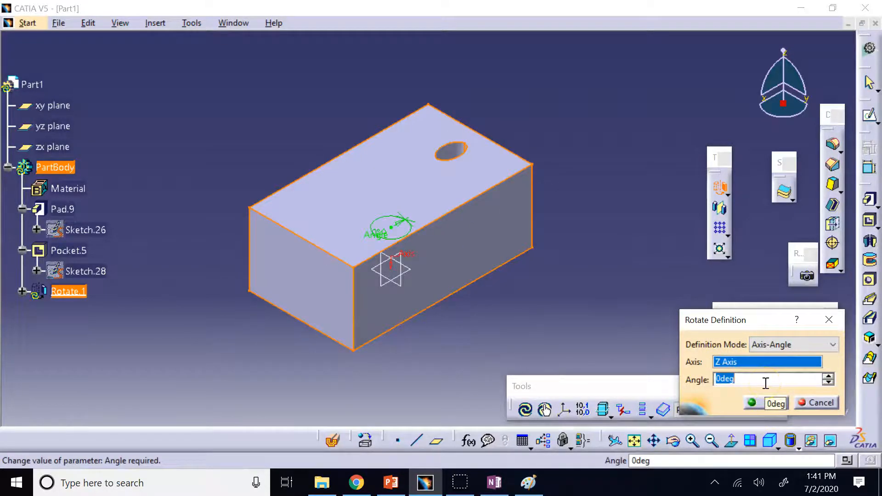
pyautogui.write('9-')
pyautogui.click(753, 403)
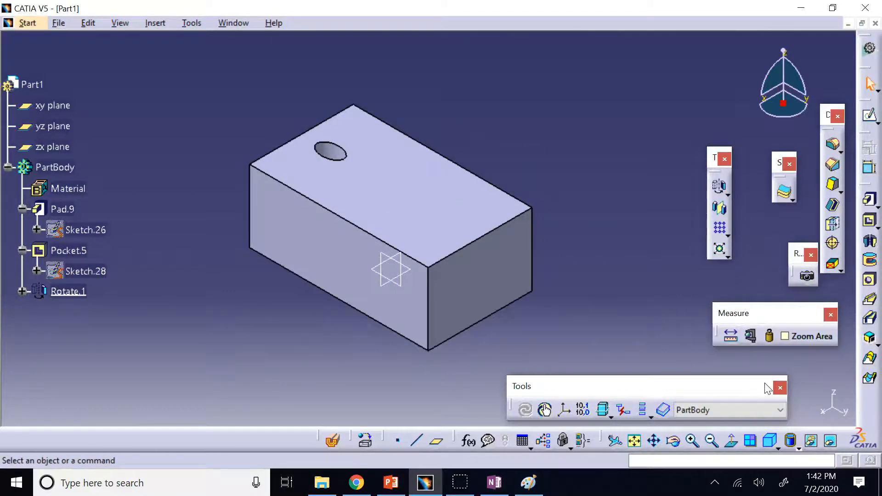
# Step: Translate the body 20 mm along the X component using the Direction, distance vector definition, keeping the transformation specifications
pyautogui.click(726, 194)
pyautogui.click(747, 208)
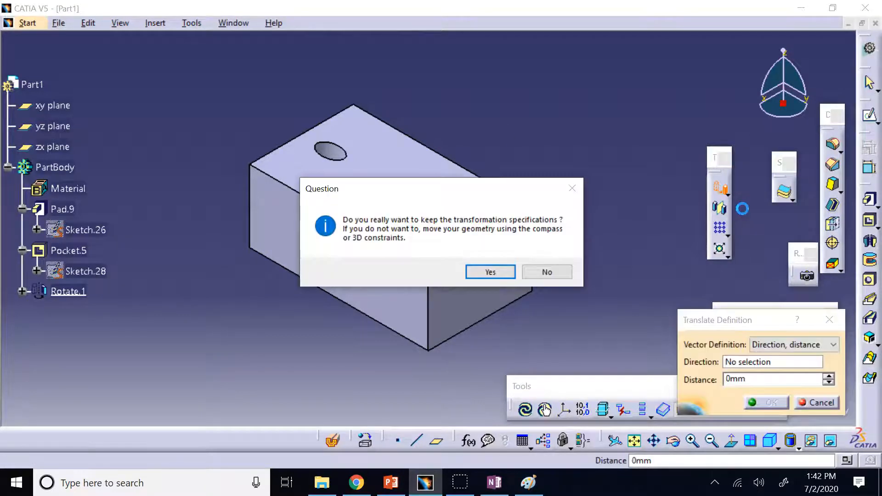
pyautogui.click(491, 270)
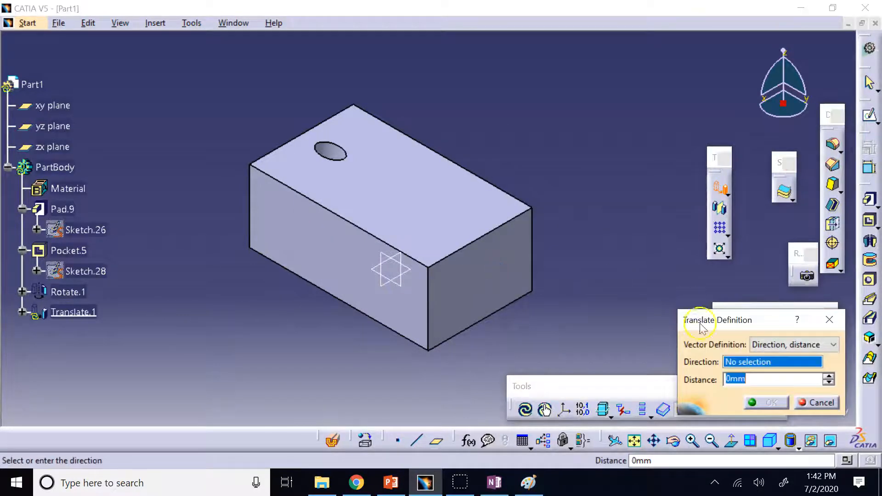
pyautogui.rightClick(742, 363)
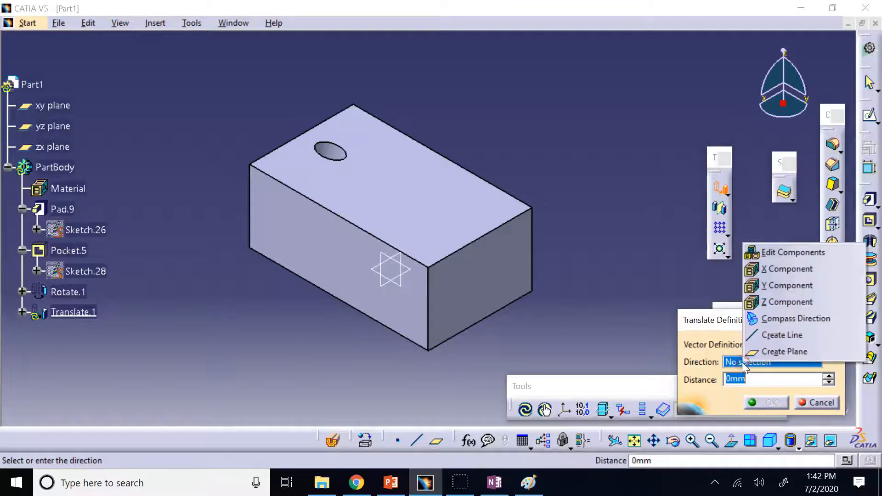
pyautogui.click(797, 272)
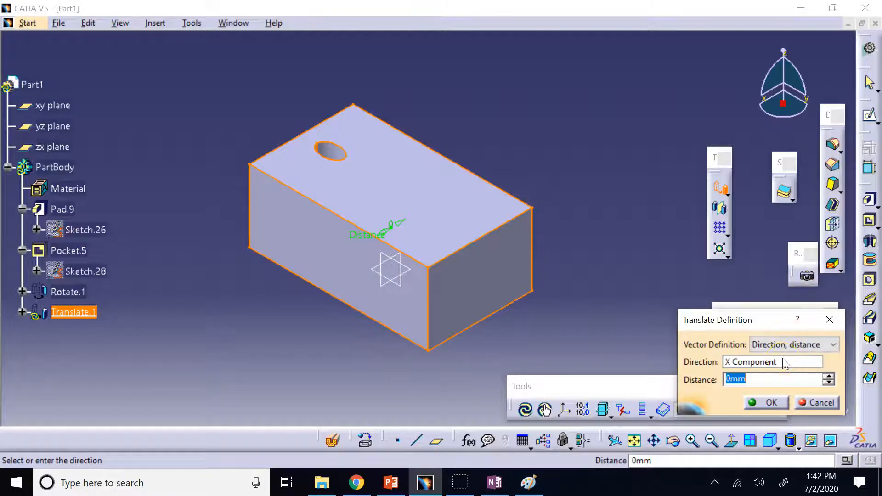
pyautogui.write('20')
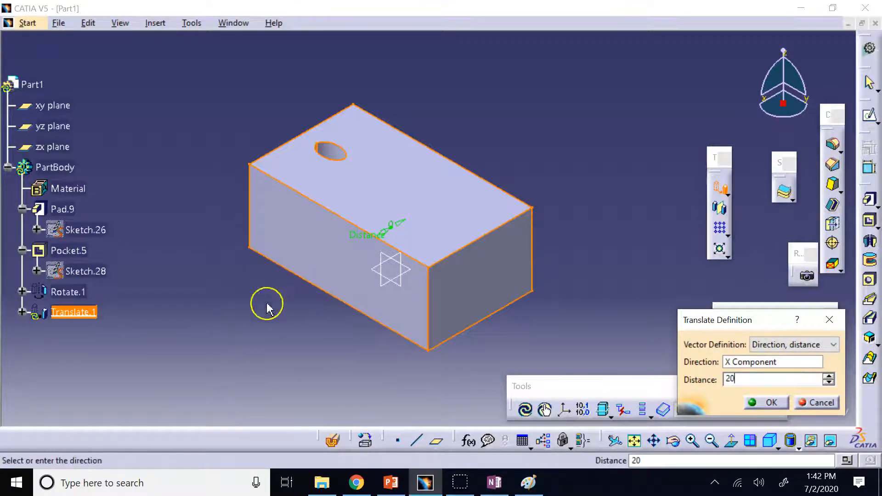
pyautogui.click(766, 403)
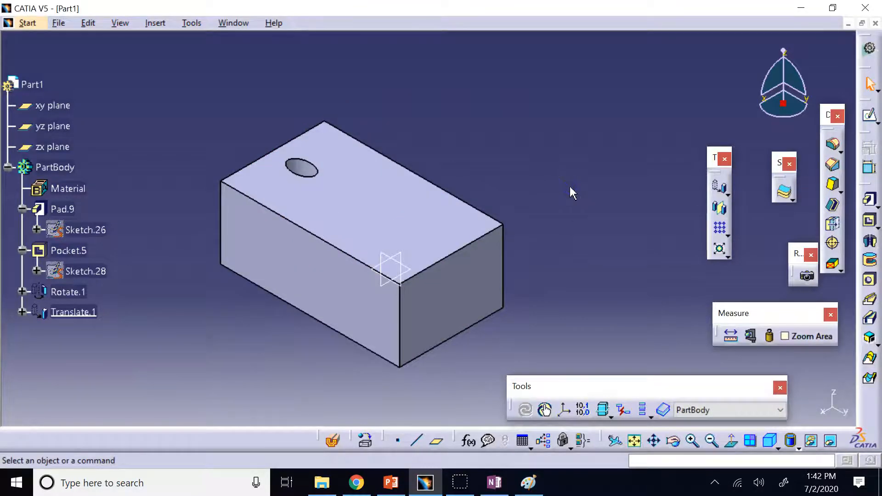
# Step: Undo the translation and the rotation of the body
pyautogui.click(724, 191)
pyautogui.hotkey('ctrl', 'z')
pyautogui.hotkey('ctrl', 'z')
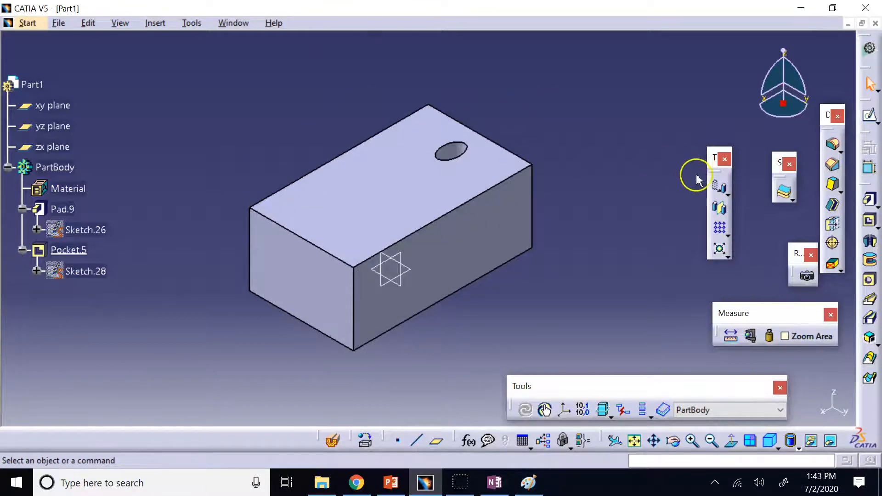
pyautogui.click(728, 193)
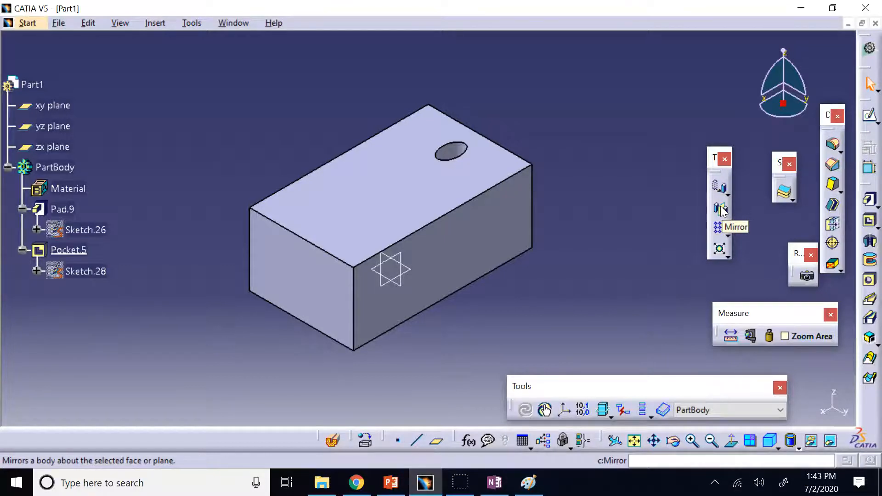
pyautogui.click(638, 164)
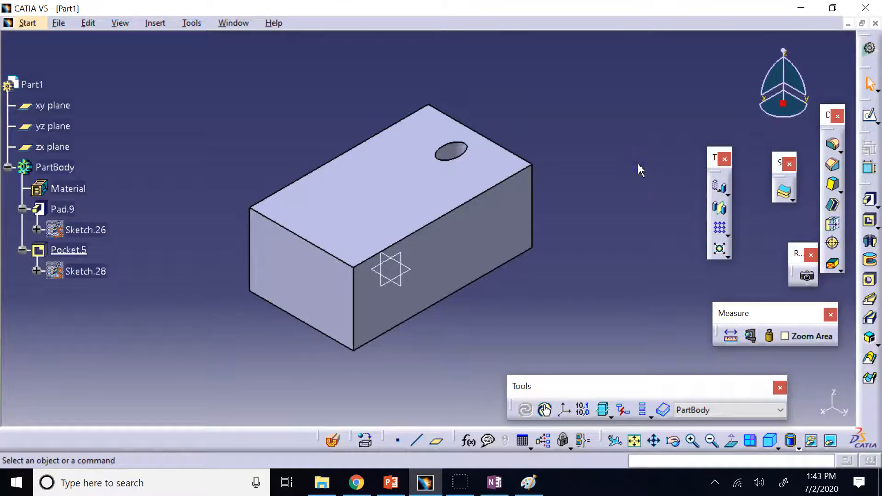
pyautogui.click(727, 235)
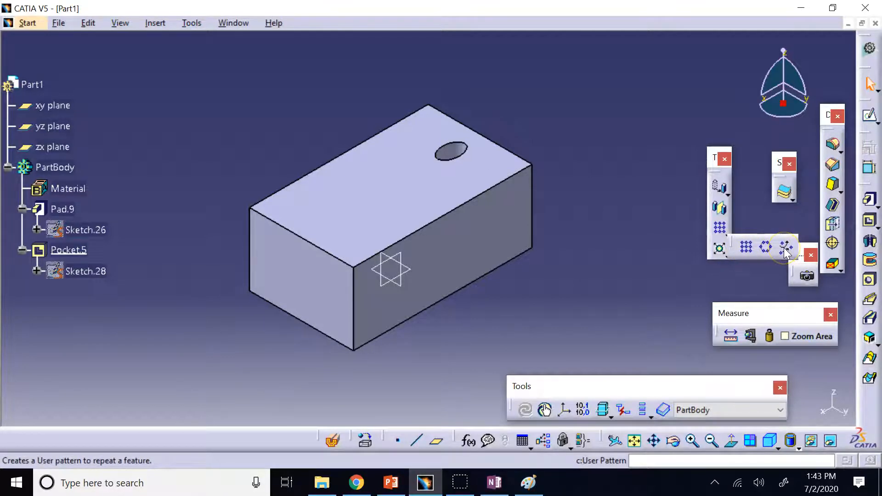
pyautogui.click(745, 249)
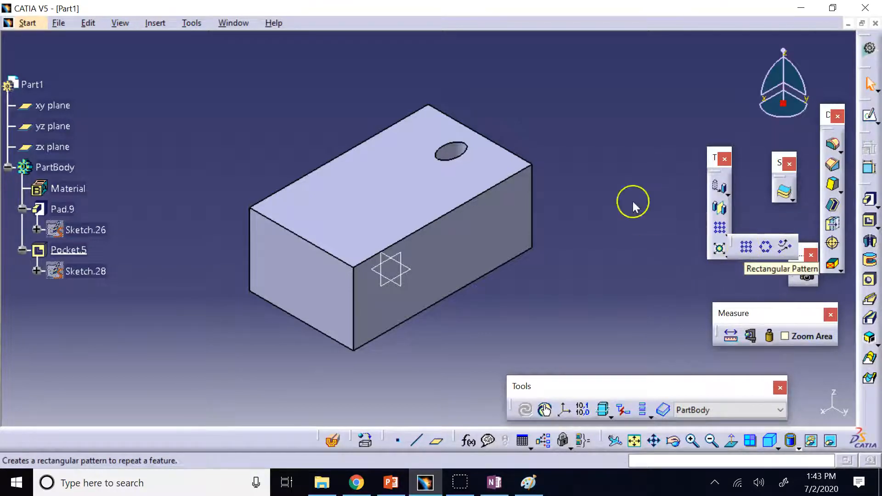
# Step: Open the pocket's sketch for editing and delete the ellipse together with its coincidence constraint
pyautogui.click(94, 269)
pyautogui.doubleClick(94, 270)
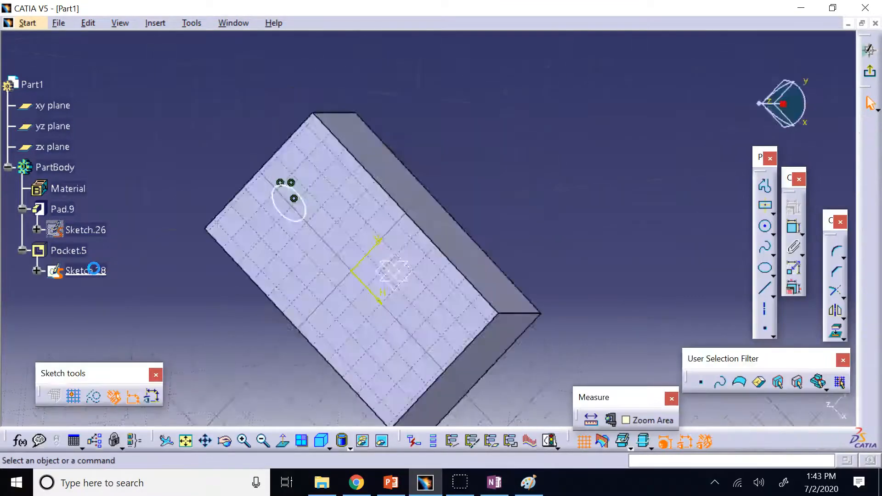
pyautogui.click(312, 308)
pyautogui.click(210, 205)
pyautogui.moveTo(311, 263); pyautogui.dragTo(316, 275)
pyautogui.click(322, 305)
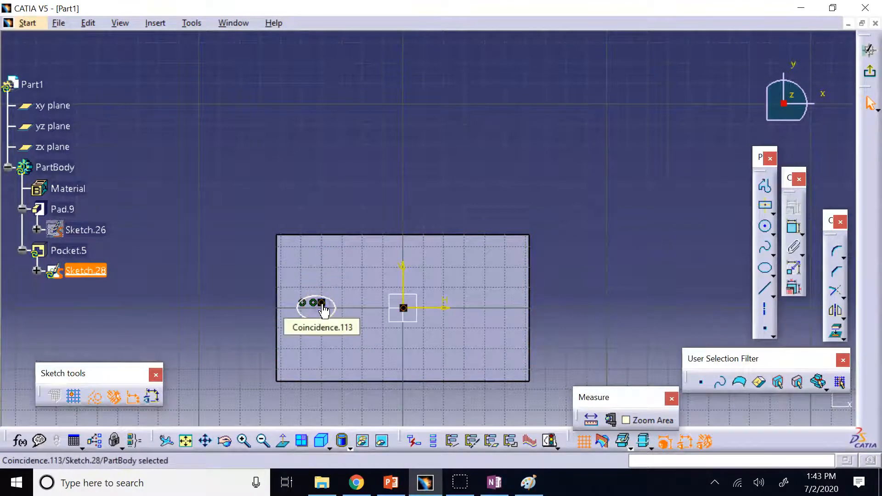
pyautogui.press('Delete')
pyautogui.moveTo(323, 306); pyautogui.dragTo(323, 287)
pyautogui.click(332, 317)
pyautogui.moveTo(332, 317); pyautogui.dragTo(344, 360)
pyautogui.press('Delete')
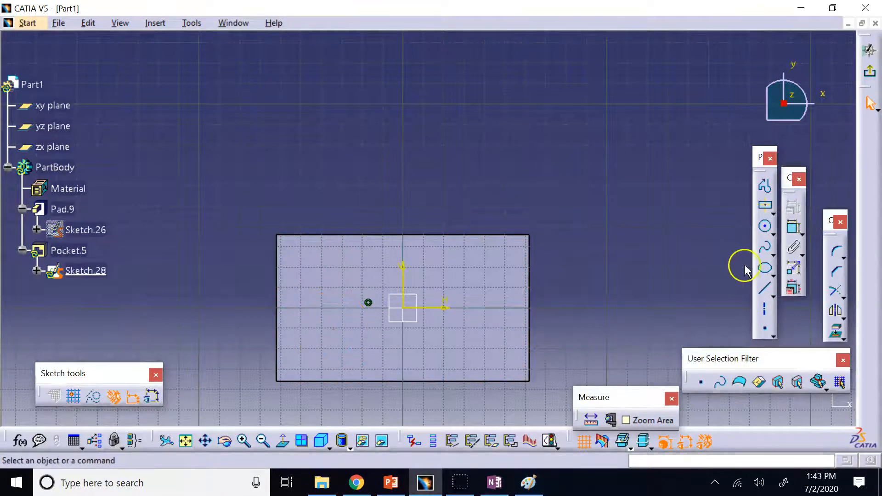
# Step: Draw a circle near one corner of the block's top face and exit the sketch to update the pocket
pyautogui.click(765, 226)
pyautogui.click(312, 269)
pyautogui.click(311, 252)
pyautogui.click(870, 76)
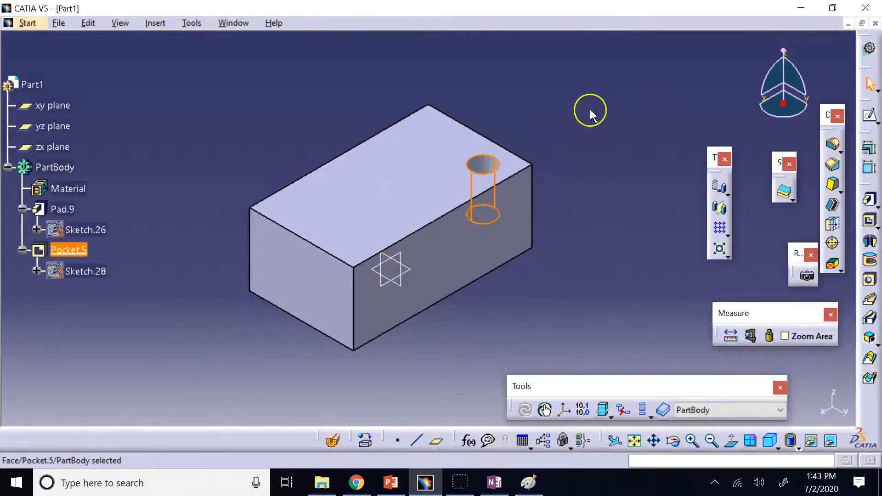
pyautogui.click(641, 126)
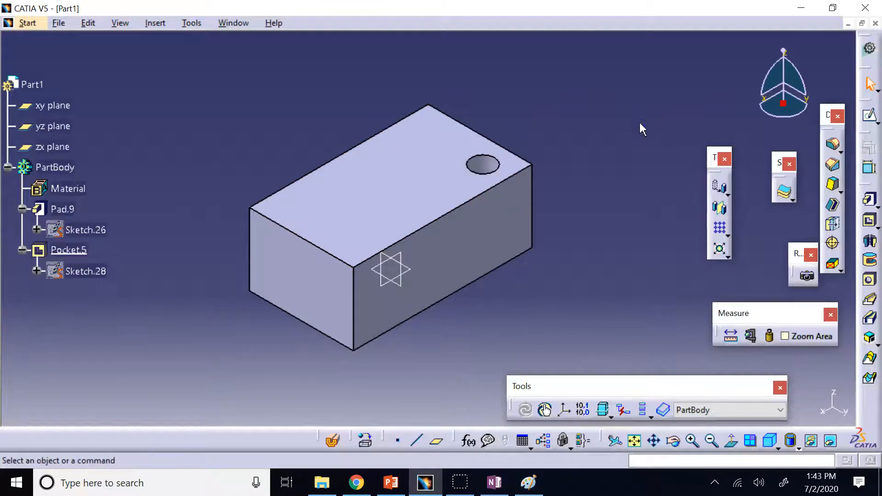
# Step: Start a Rectangular Pattern of the circular pocket along the block's long top edge, with the direction reversed into the block
pyautogui.click(719, 227)
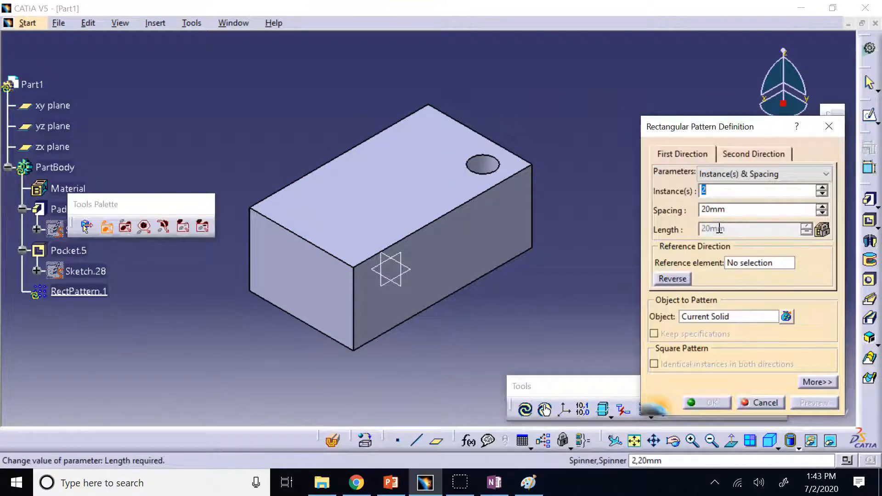
pyautogui.click(697, 319)
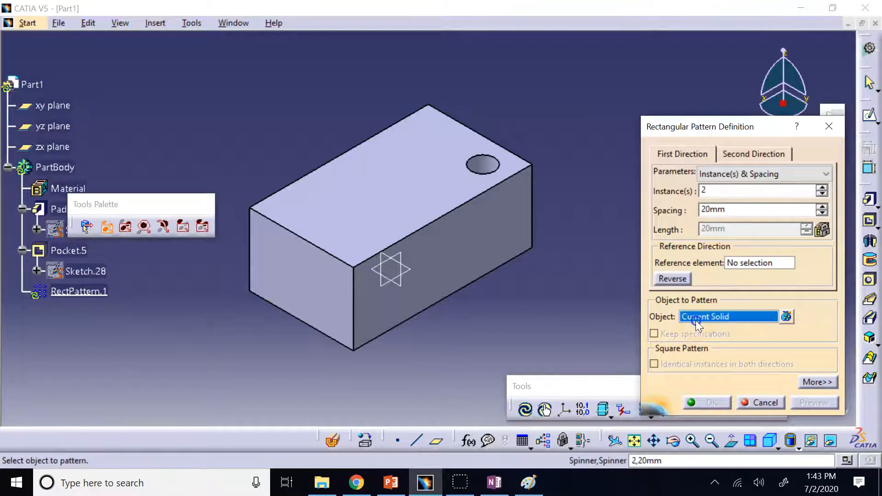
pyautogui.click(489, 163)
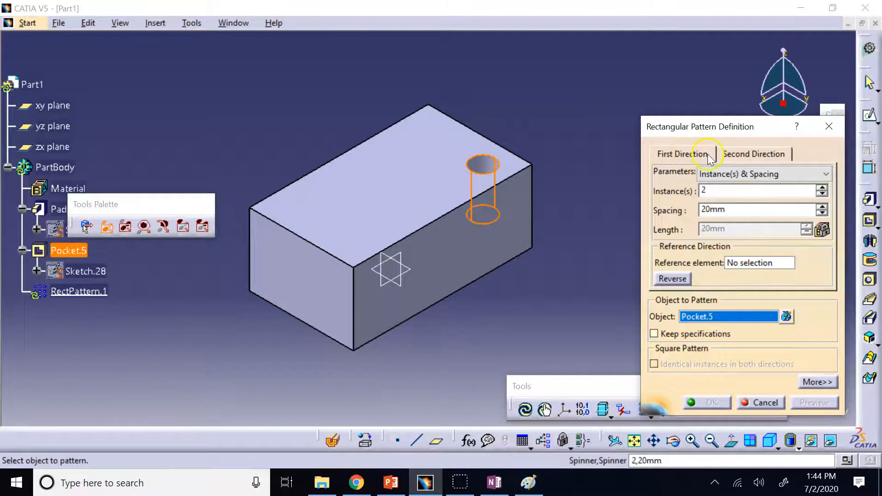
pyautogui.click(762, 262)
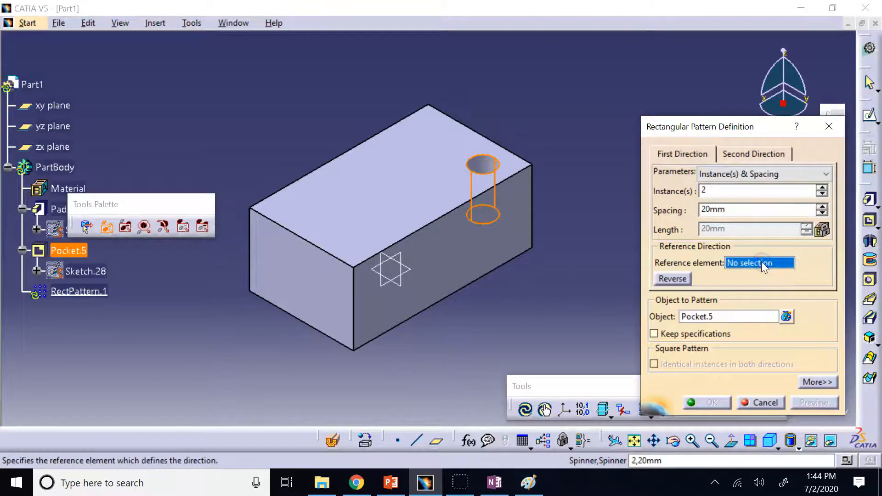
pyautogui.click(451, 219)
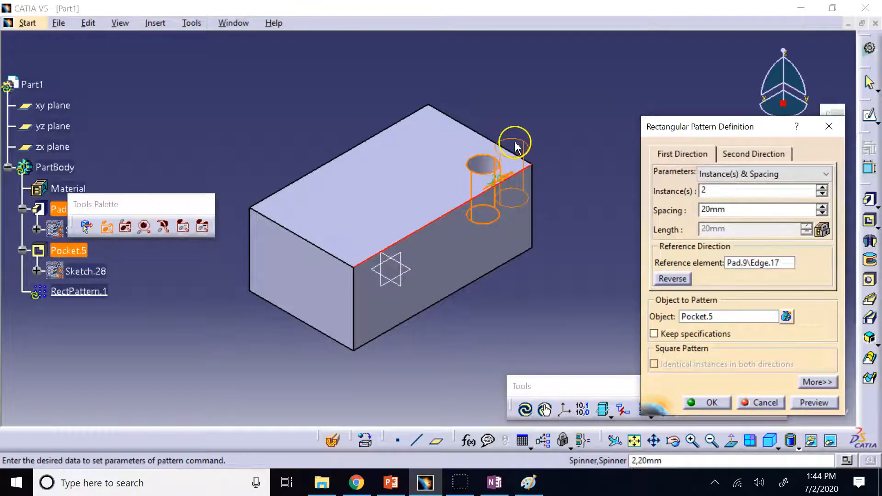
pyautogui.click(684, 281)
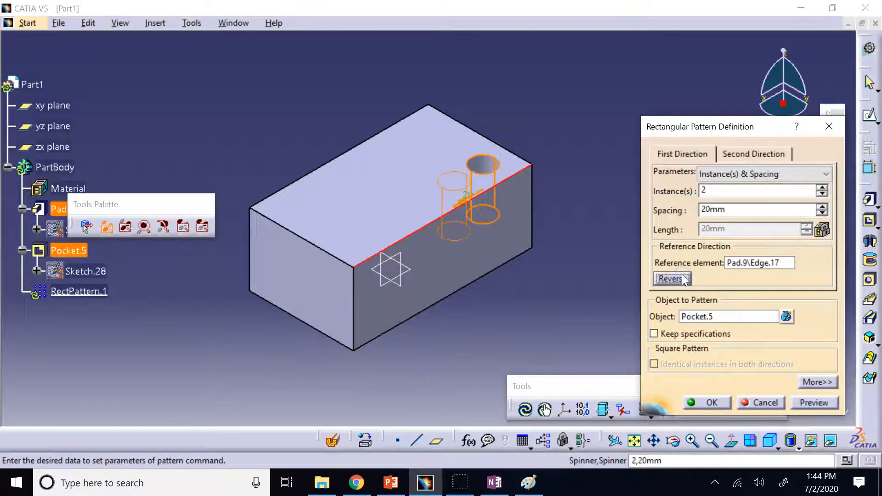
# Step: Set the pattern's first direction to 4 instances with a spacing of 25 mm
pyautogui.click(822, 206)
pyautogui.click(822, 207)
pyautogui.click(822, 205)
pyautogui.click(822, 205)
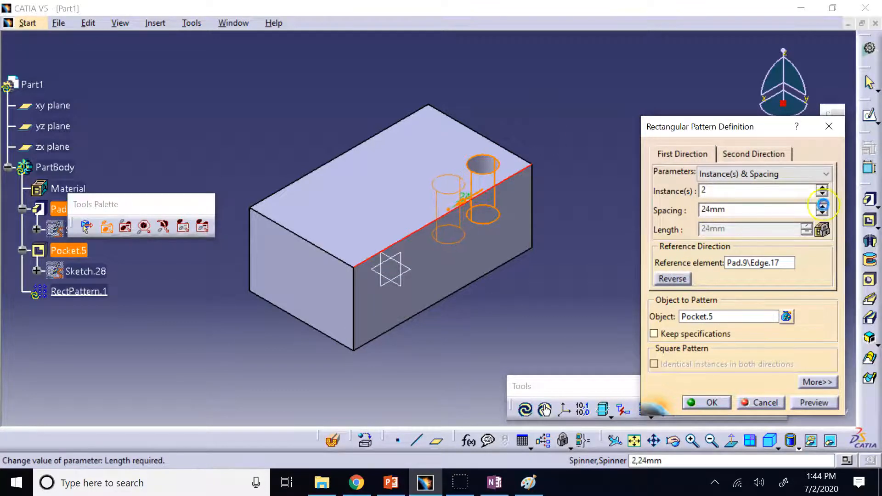
pyautogui.click(822, 206)
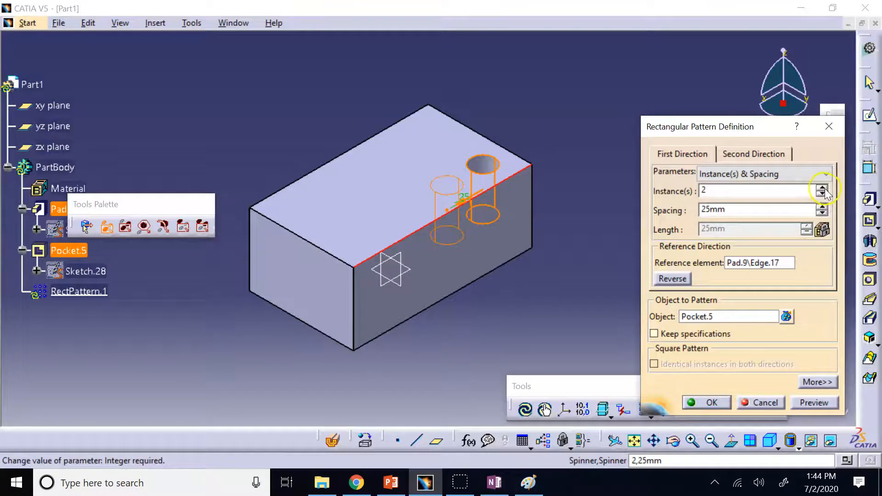
pyautogui.click(822, 188)
pyautogui.click(822, 188)
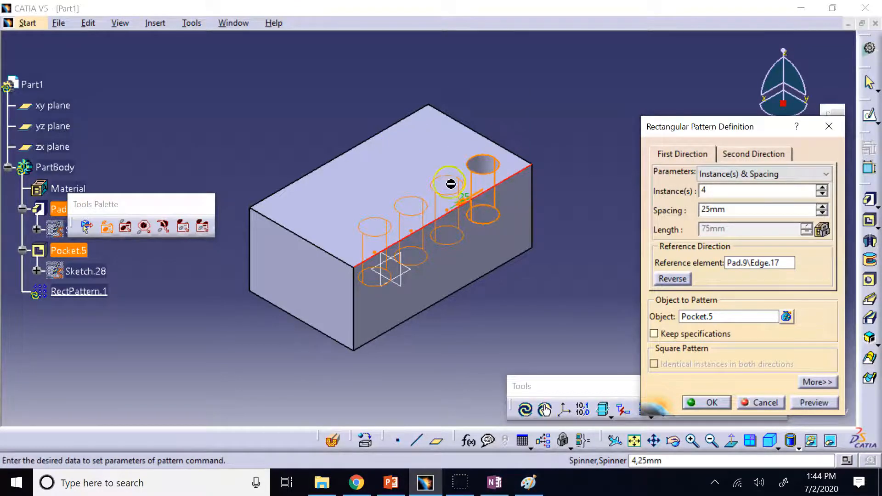
# Step: Define the second direction along the block's short top edge with 3 instances at 20 mm spacing and create the pattern
pyautogui.click(749, 153)
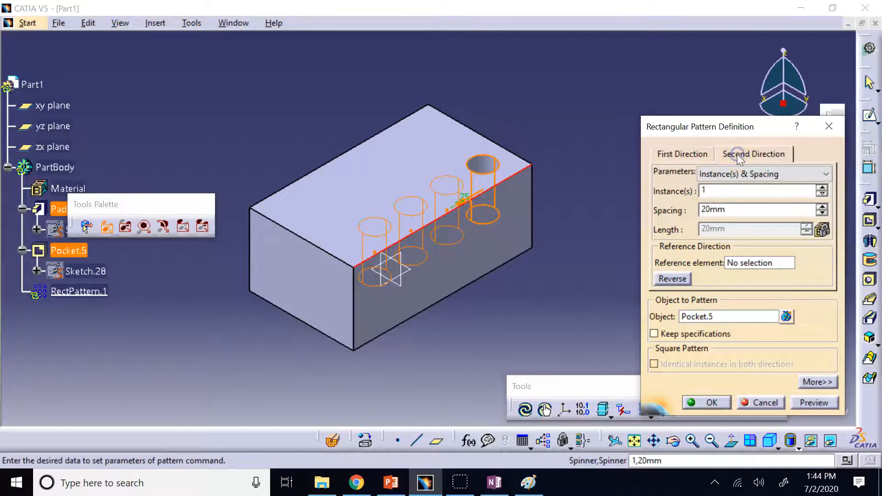
pyautogui.click(750, 263)
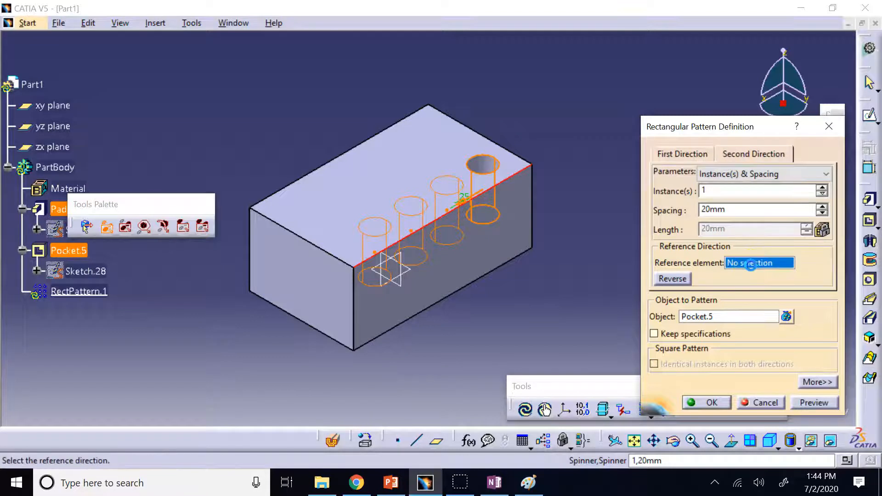
pyautogui.click(468, 129)
pyautogui.click(810, 190)
pyautogui.click(821, 188)
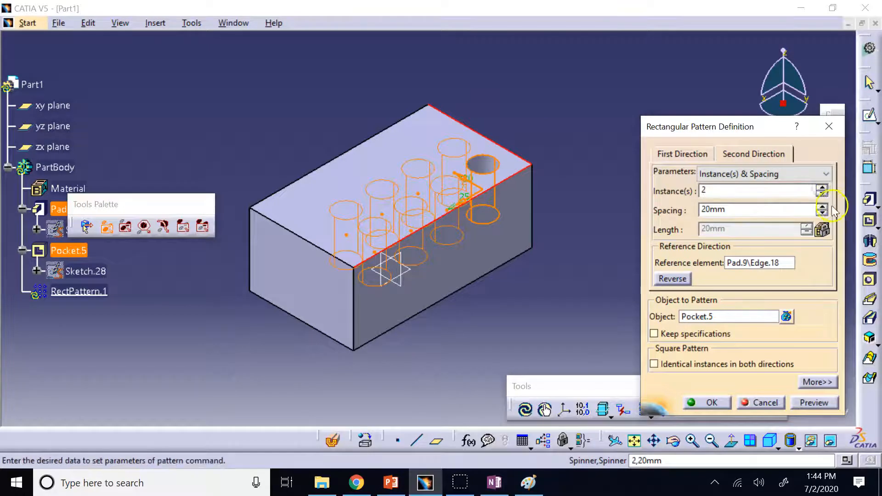
pyautogui.click(822, 188)
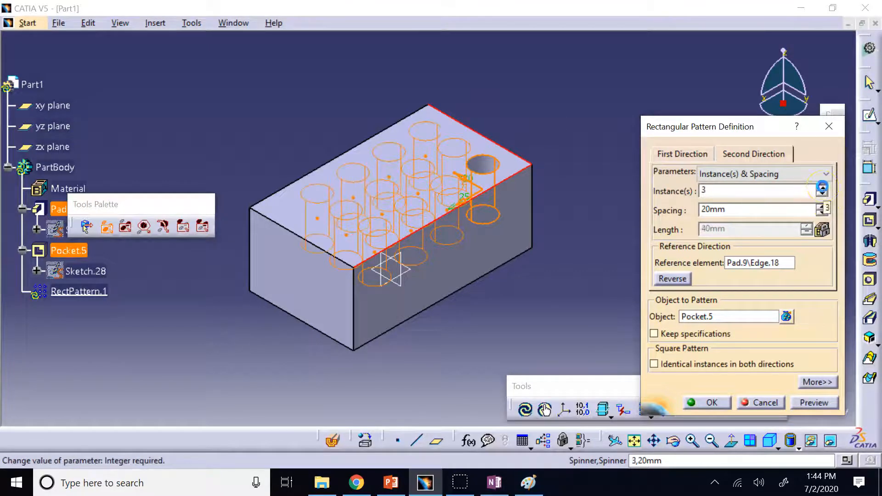
pyautogui.click(738, 215)
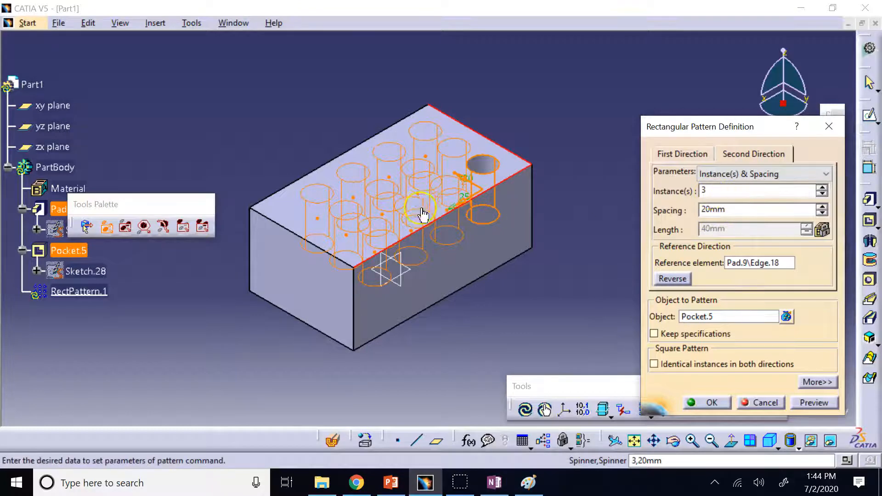
pyautogui.click(713, 403)
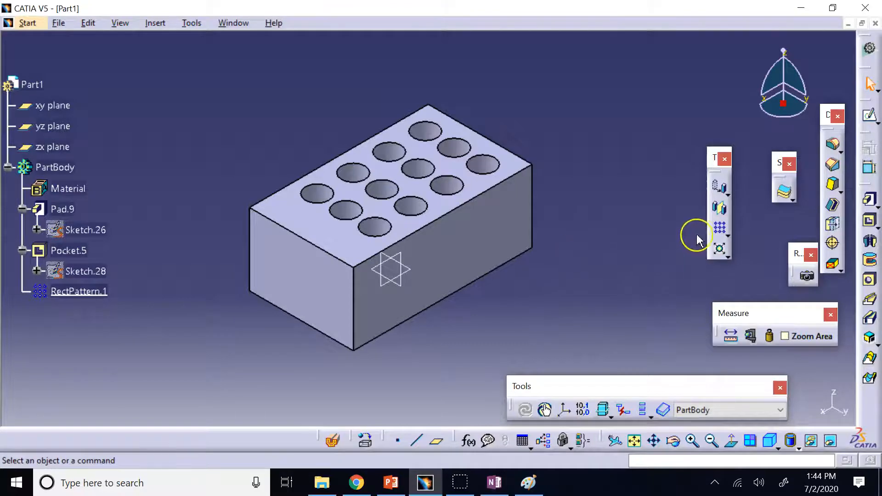
pyautogui.click(728, 236)
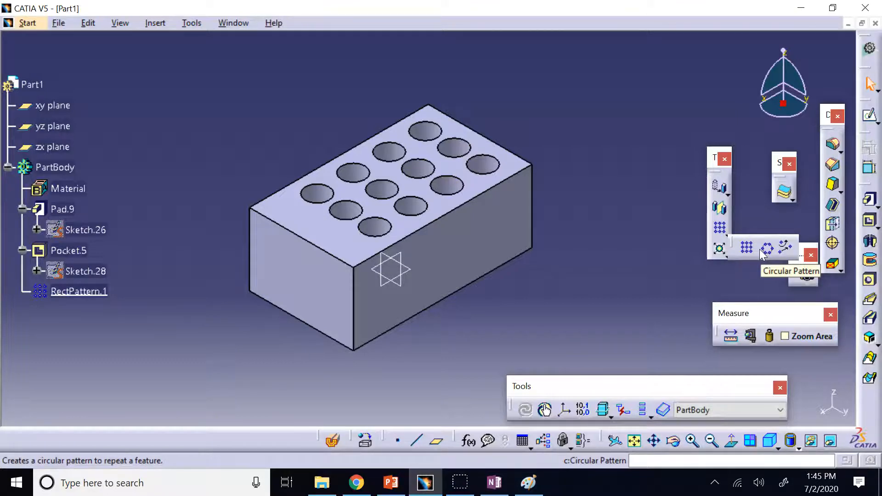
pyautogui.click(616, 161)
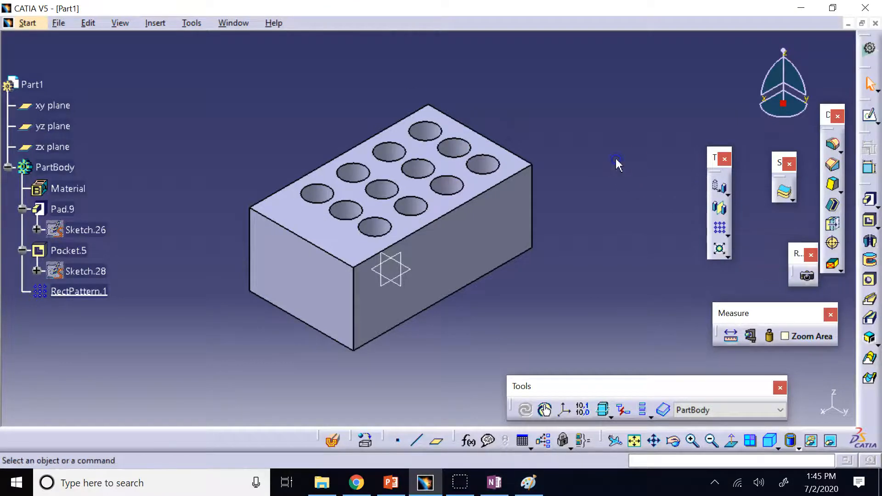
# Step: Scale the body by a ratio of 1.8 about a new reference point at coordinates 0, 0, 0 mm
pyautogui.click(729, 258)
pyautogui.click(746, 272)
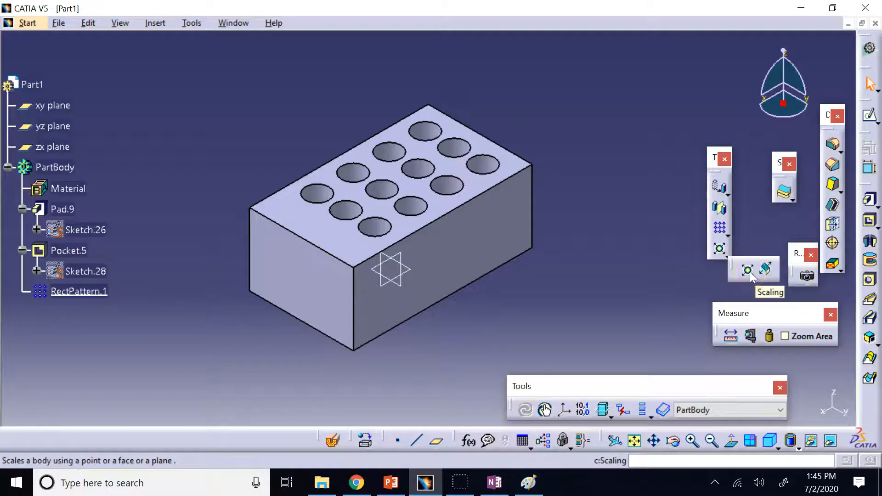
pyautogui.click(747, 271)
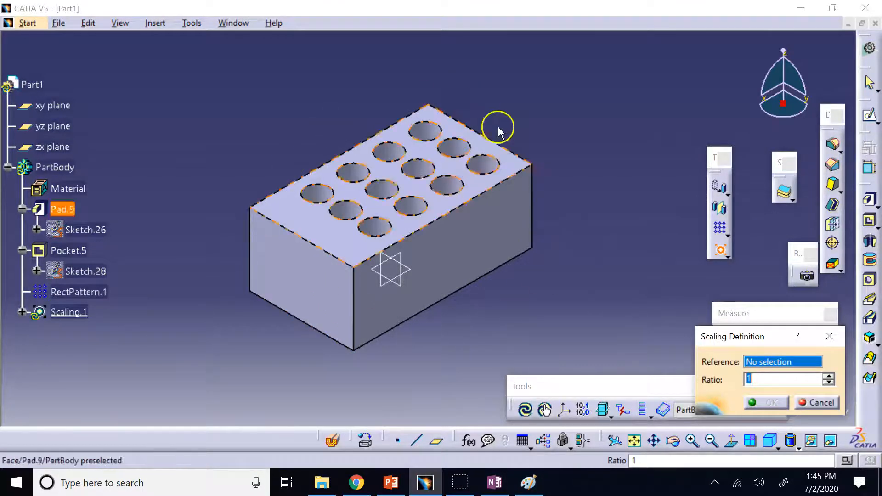
pyautogui.rightClick(775, 363)
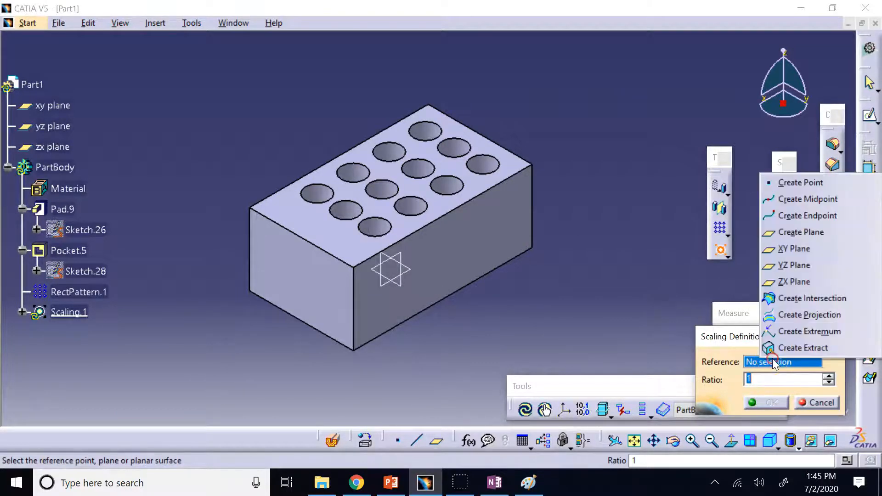
pyautogui.click(808, 182)
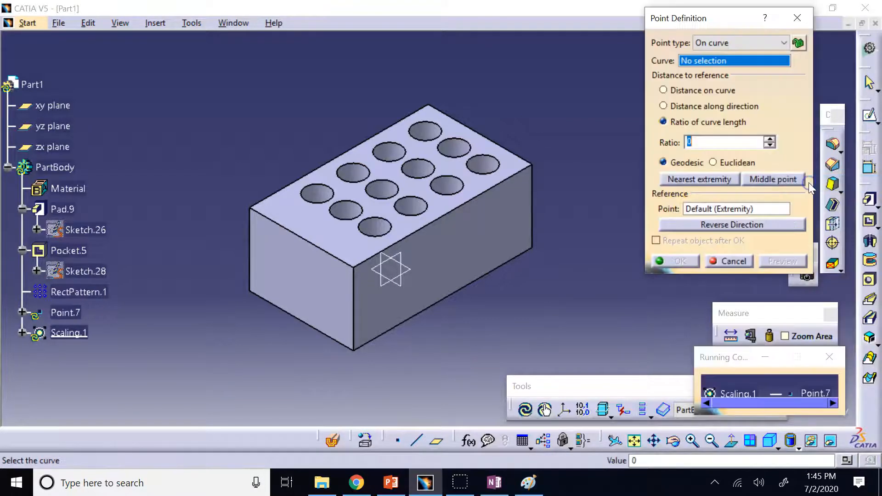
pyautogui.click(729, 43)
pyautogui.click(730, 57)
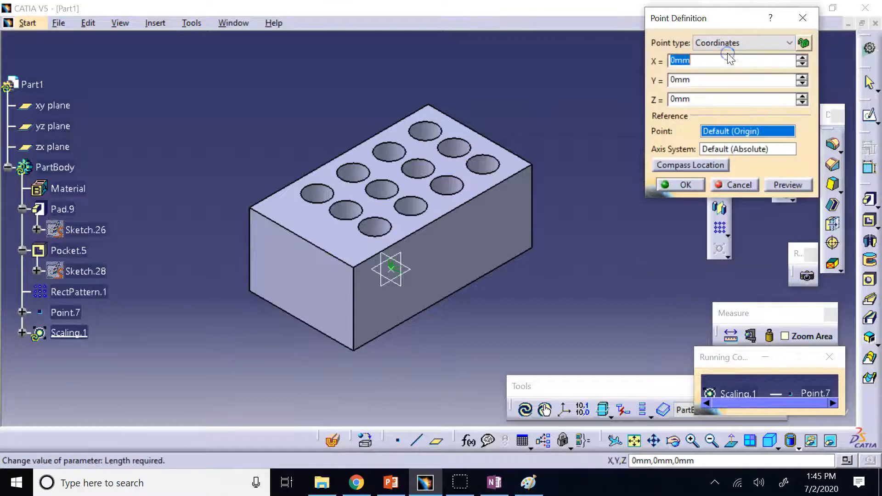
pyautogui.click(681, 185)
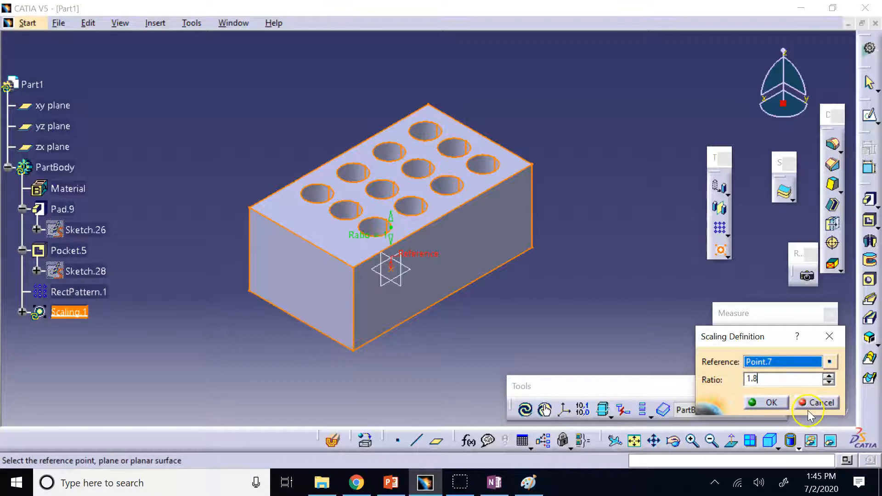
pyautogui.click(768, 403)
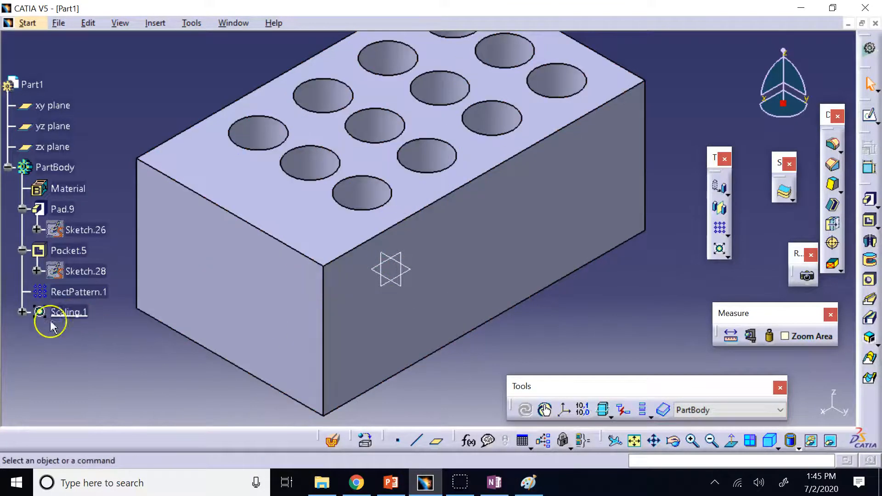
# Step: Change the scaling feature's ratio to 0.5
pyautogui.click(22, 312)
pyautogui.doubleClick(73, 333)
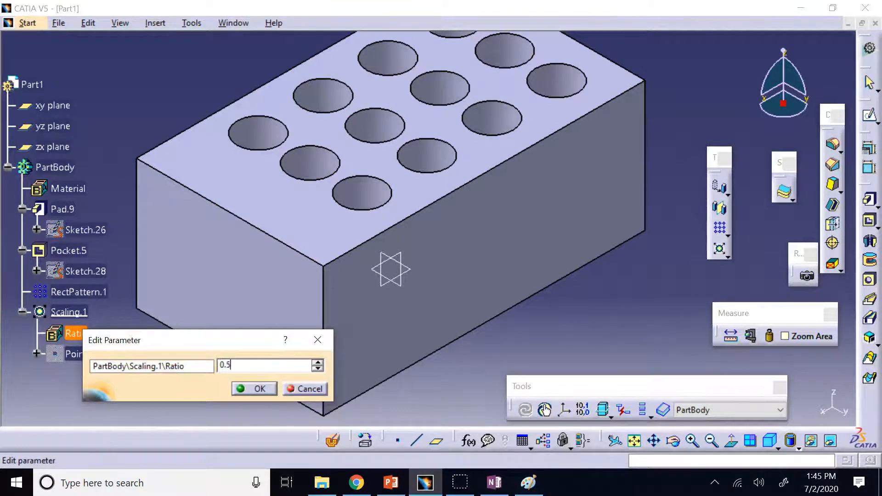
pyautogui.press('Return')
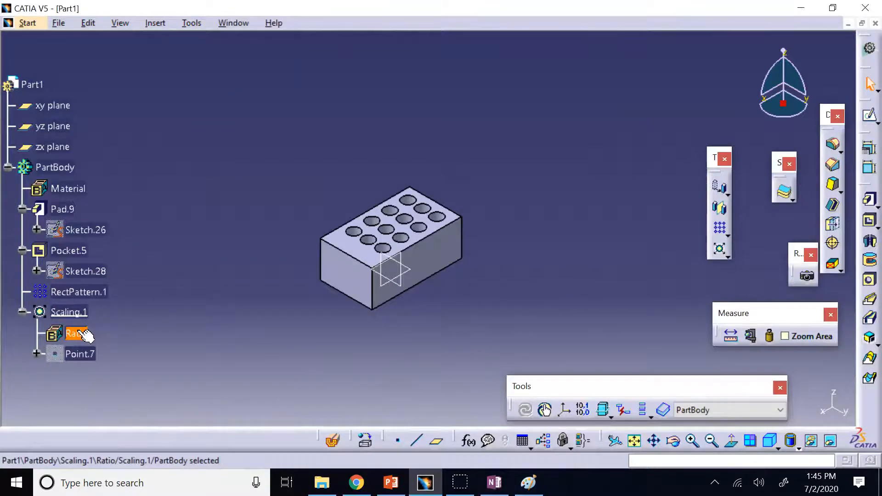
pyautogui.click(271, 276)
pyautogui.click(69, 312)
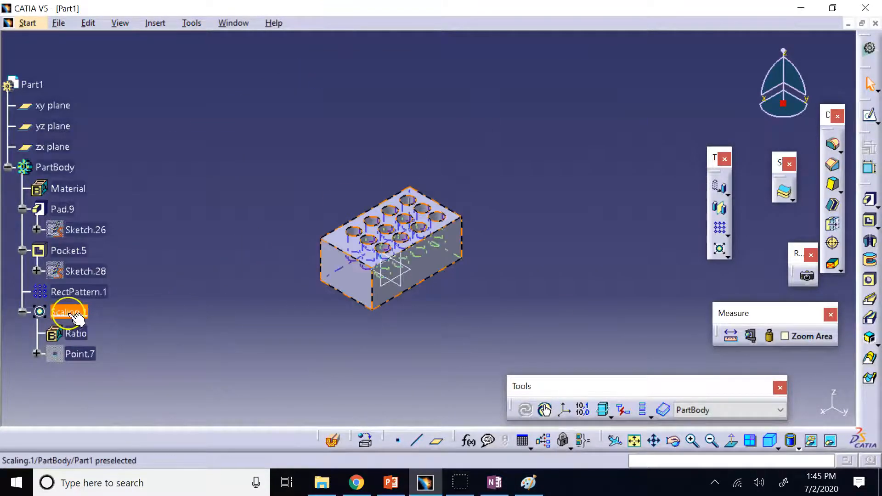
pyautogui.click(197, 180)
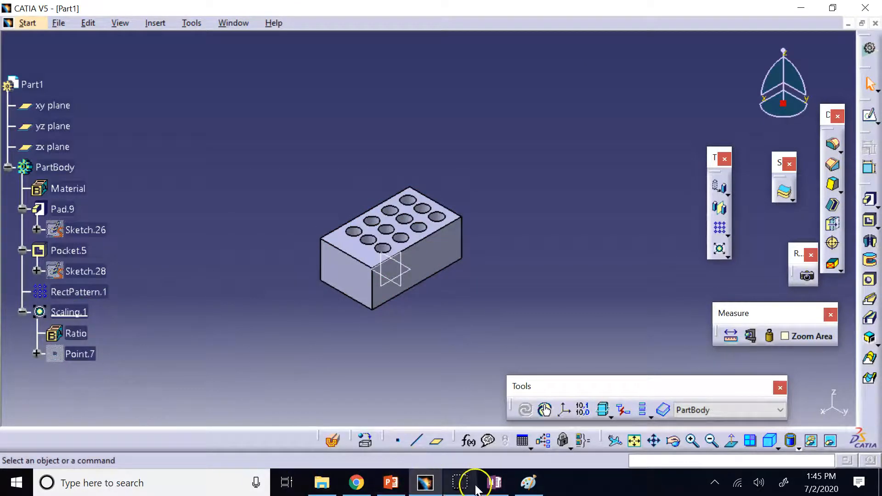
# Step: Switch to OneNote, add a new section and sketch a closed freeform outline in blue with a reference point inside it
pyautogui.click(493, 483)
pyautogui.click(210, 115)
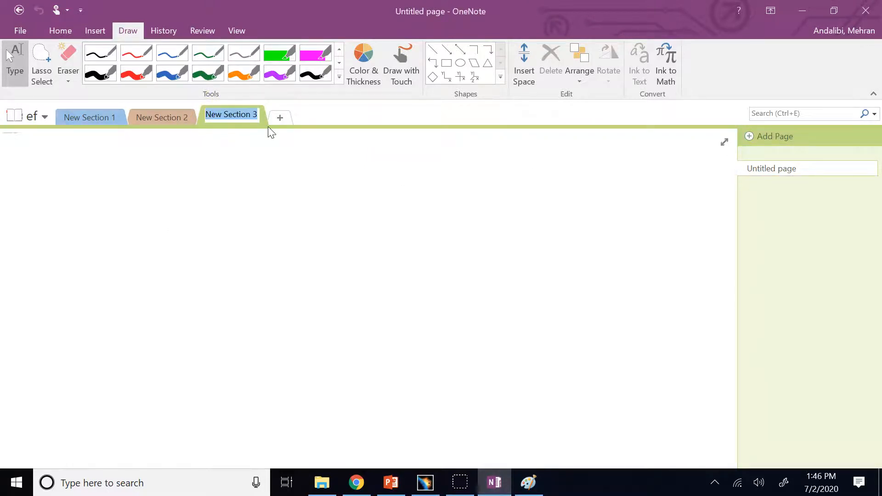
pyautogui.click(172, 73)
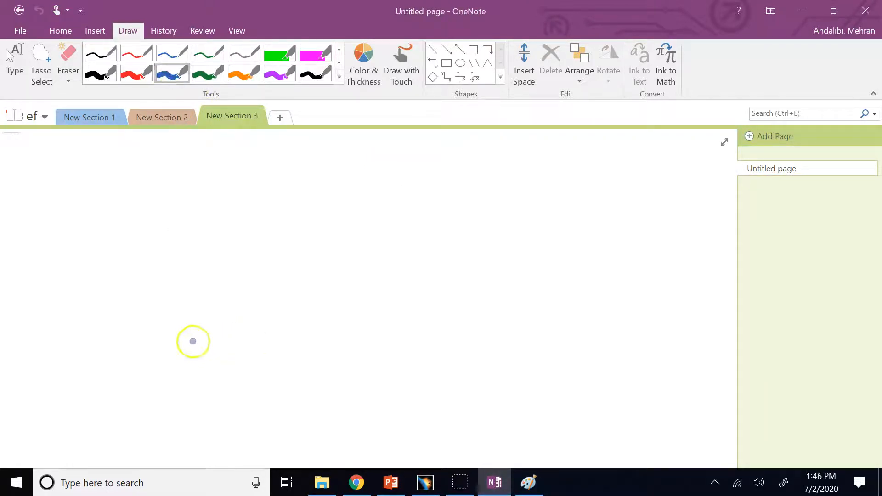
pyautogui.moveTo(133, 325)
pyautogui.mouseDown()
pyautogui.moveTo(290, 222)
pyautogui.moveTo(277, 370)
pyautogui.moveTo(129, 344)
pyautogui.moveTo(126, 319)
pyautogui.mouseUp()
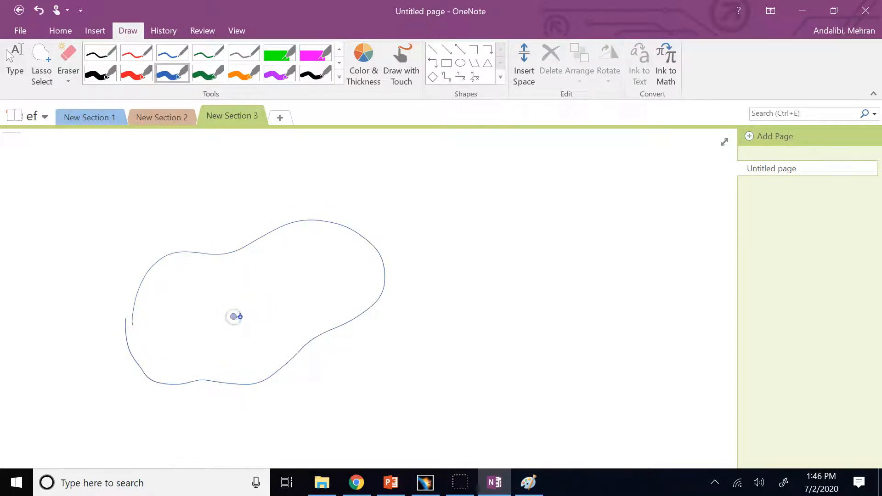
# Step: Draw a red line from a point on the upper part of the outline to the reference point and label it d1
pyautogui.click(137, 73)
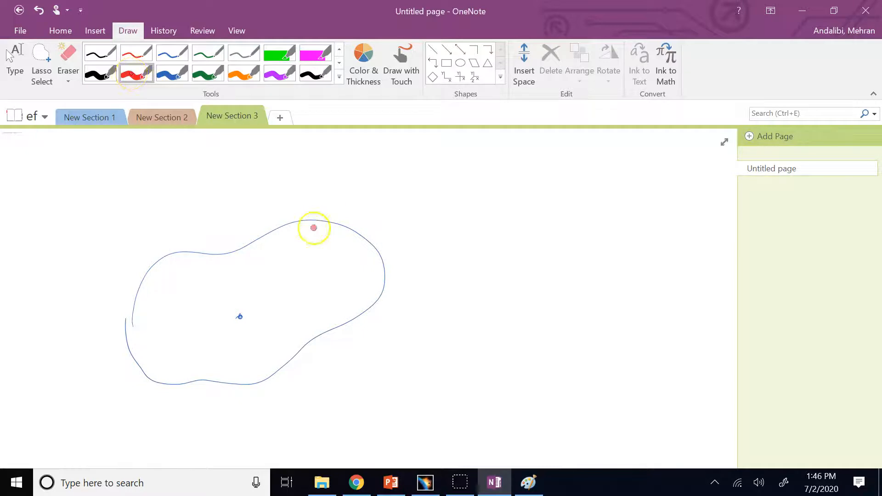
pyautogui.moveTo(331, 222); pyautogui.dragTo(235, 316)
pyautogui.moveTo(253, 266); pyautogui.dragTo(258, 272)
pyautogui.moveTo(261, 267); pyautogui.dragTo(262, 266)
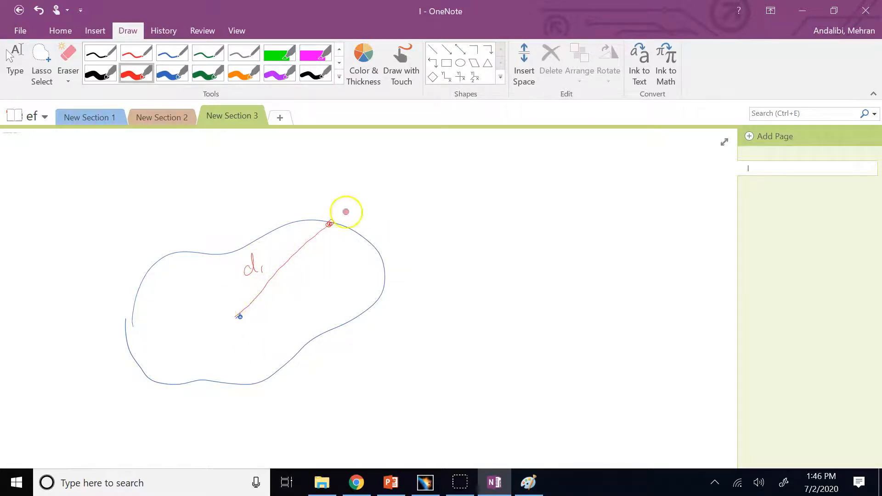
# Step: Write "d1 × N" beside the outline and extend the d1 line to a scaled point marked outside it
pyautogui.moveTo(517, 225)
pyautogui.mouseDown()
pyautogui.moveTo(514, 212)
pyautogui.moveTo(522, 222)
pyautogui.moveTo(571, 211)
pyautogui.mouseUp()
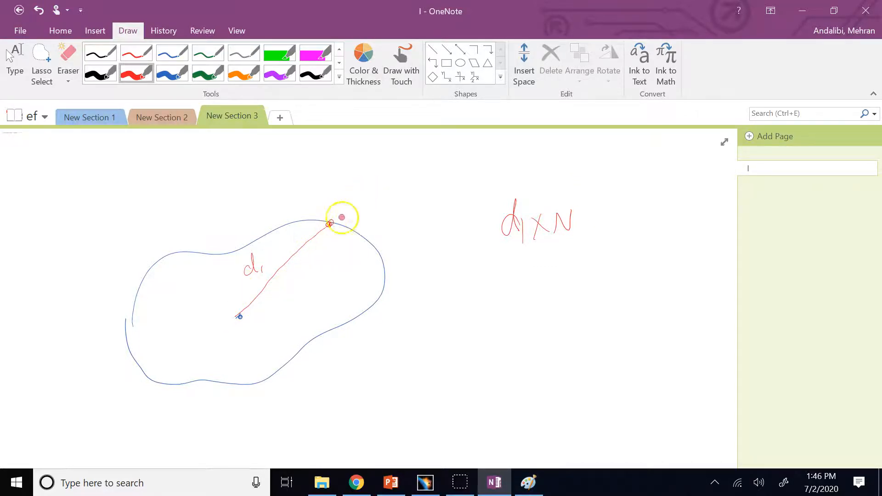
pyautogui.moveTo(363, 191); pyautogui.dragTo(367, 188)
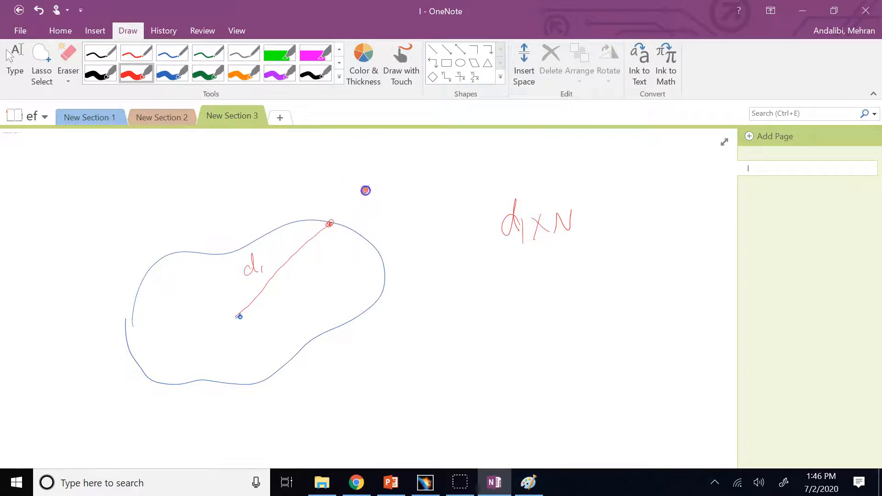
pyautogui.moveTo(332, 223); pyautogui.dragTo(368, 193)
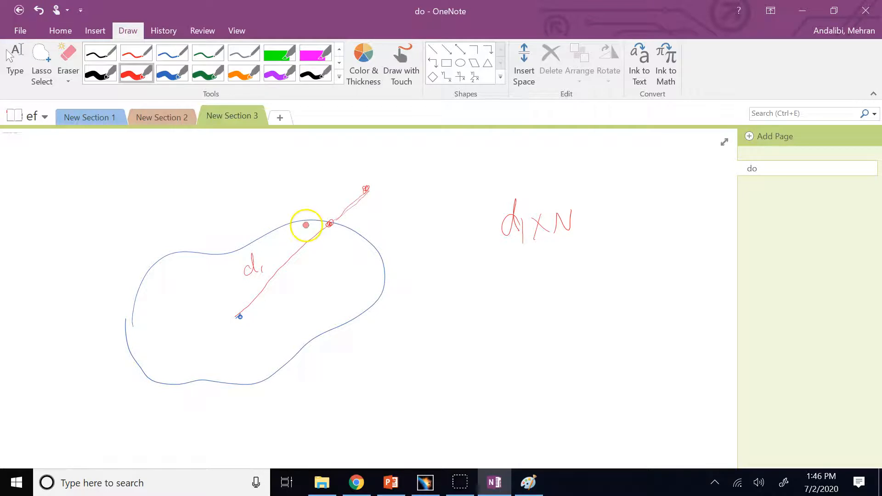
# Step: Mark a second outline point, connect it to the reference point as d2 and extend that line to an outer point
pyautogui.moveTo(383, 289); pyautogui.dragTo(377, 293)
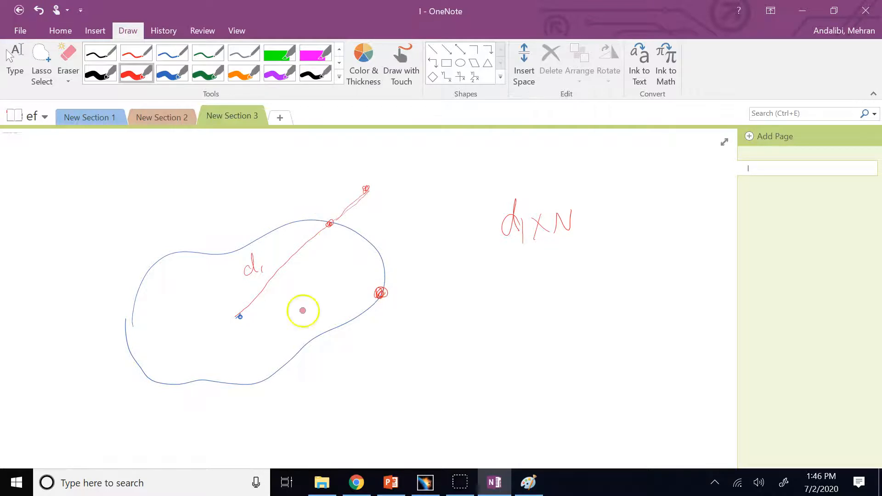
pyautogui.moveTo(246, 315); pyautogui.dragTo(381, 295)
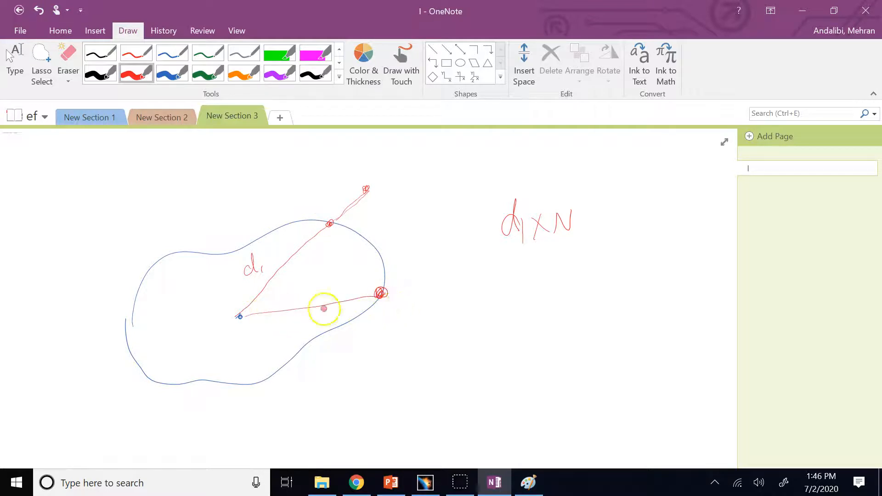
pyautogui.moveTo(321, 286); pyautogui.dragTo(330, 296)
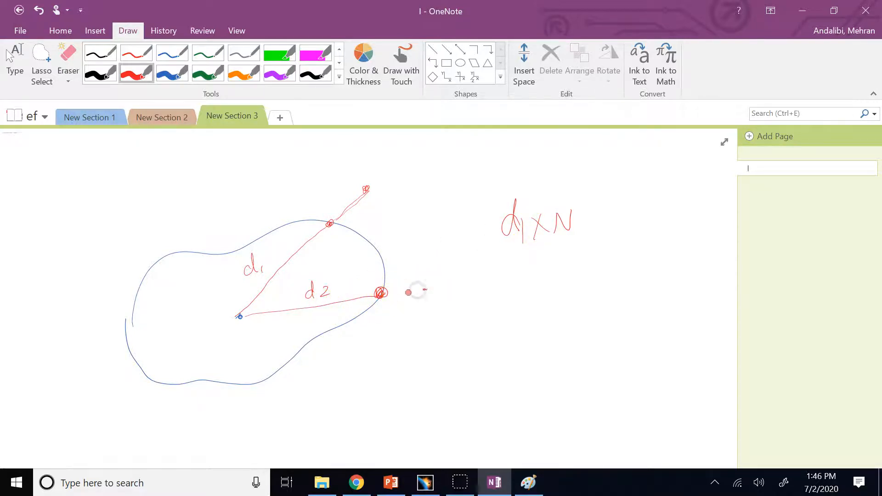
pyautogui.moveTo(386, 293); pyautogui.dragTo(429, 291)
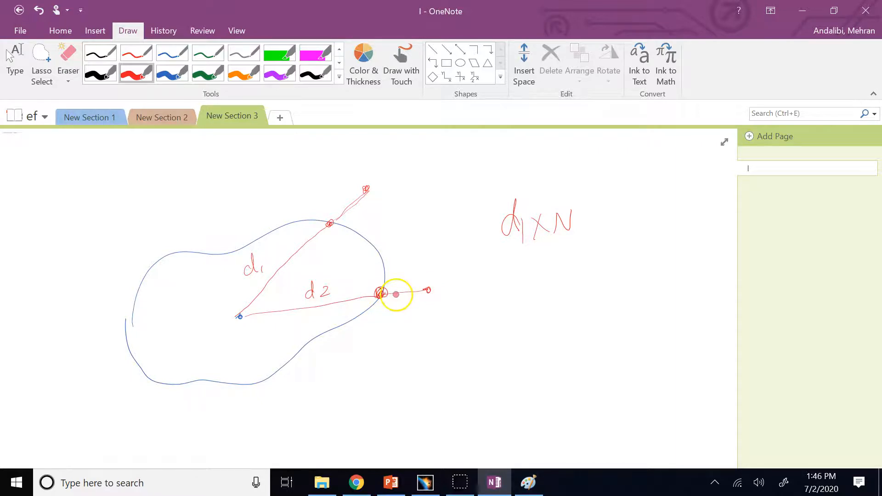
# Step: Draw two more lines from the reference point through the outline's lower edge and trace the enlarged red outline through all outer points
pyautogui.moveTo(239, 317); pyautogui.dragTo(303, 377)
pyautogui.moveTo(239, 316); pyautogui.dragTo(208, 400)
pyautogui.moveTo(424, 292)
pyautogui.mouseDown()
pyautogui.moveTo(380, 343)
pyautogui.moveTo(316, 367)
pyautogui.moveTo(262, 404)
pyautogui.moveTo(146, 405)
pyautogui.moveTo(89, 325)
pyautogui.moveTo(131, 239)
pyautogui.moveTo(348, 185)
pyautogui.moveTo(401, 221)
pyautogui.moveTo(423, 290)
pyautogui.moveTo(407, 321)
pyautogui.mouseUp()
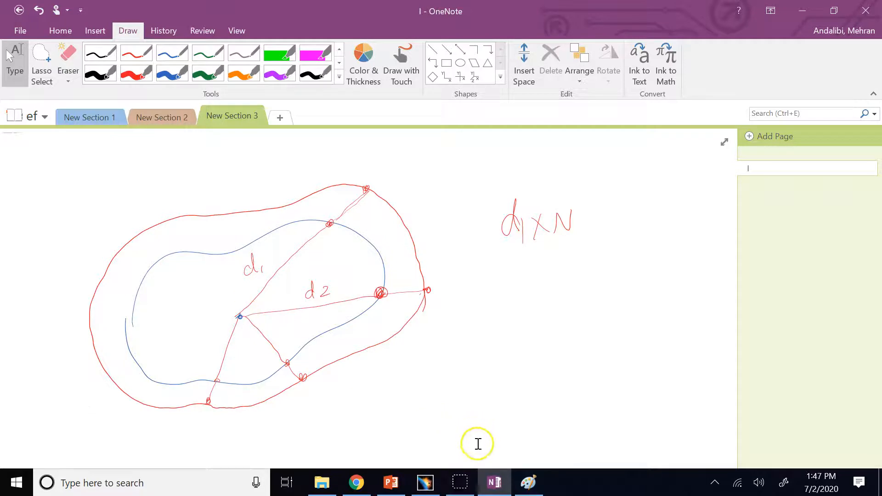
# Step: Switch to CATIA and start an Affinity on the block, using a newly created point as its origin
pyautogui.click(425, 482)
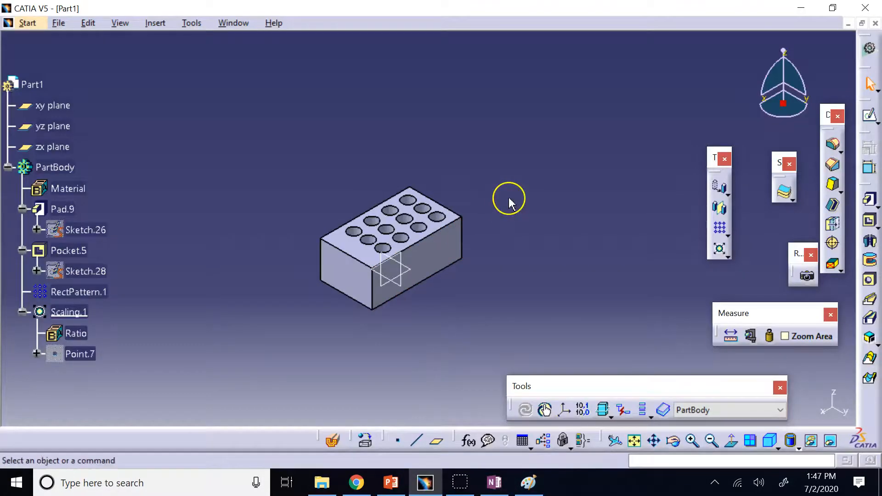
pyautogui.click(721, 251)
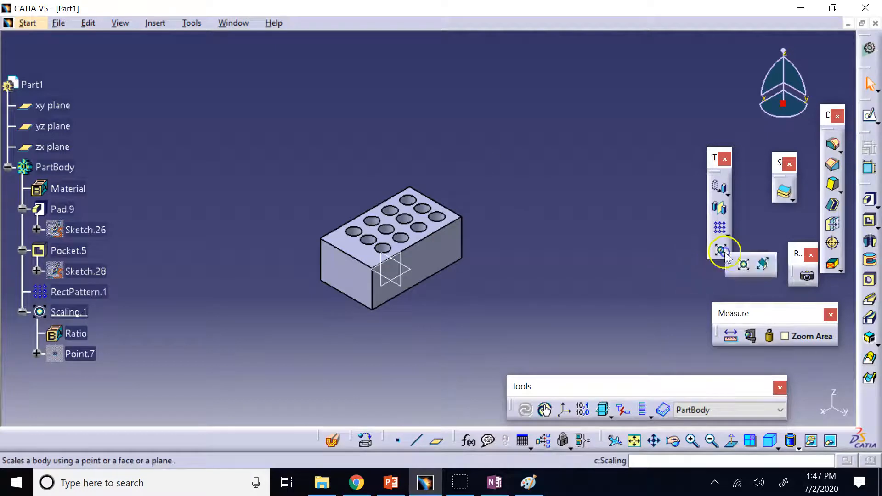
pyautogui.click(762, 265)
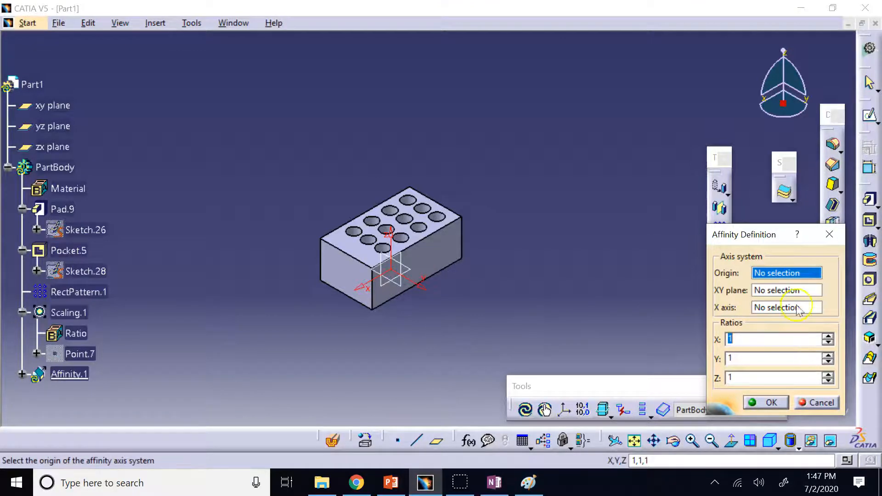
pyautogui.rightClick(781, 273)
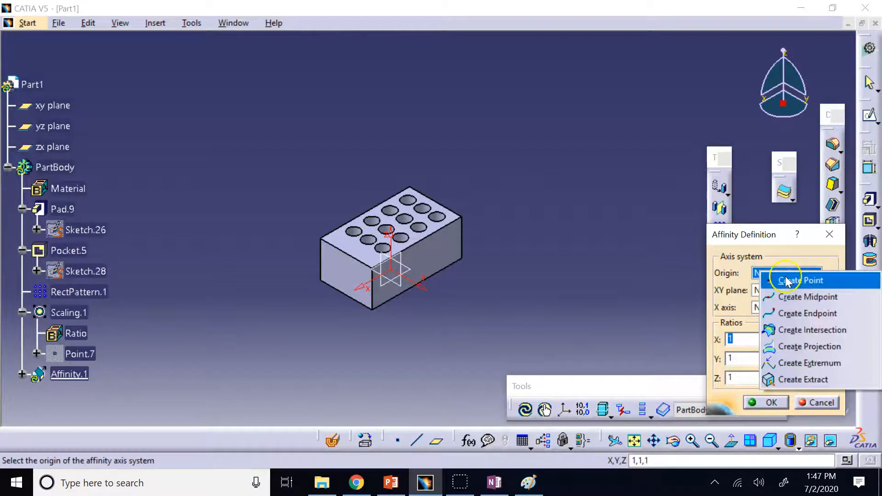
pyautogui.click(787, 280)
pyautogui.click(694, 187)
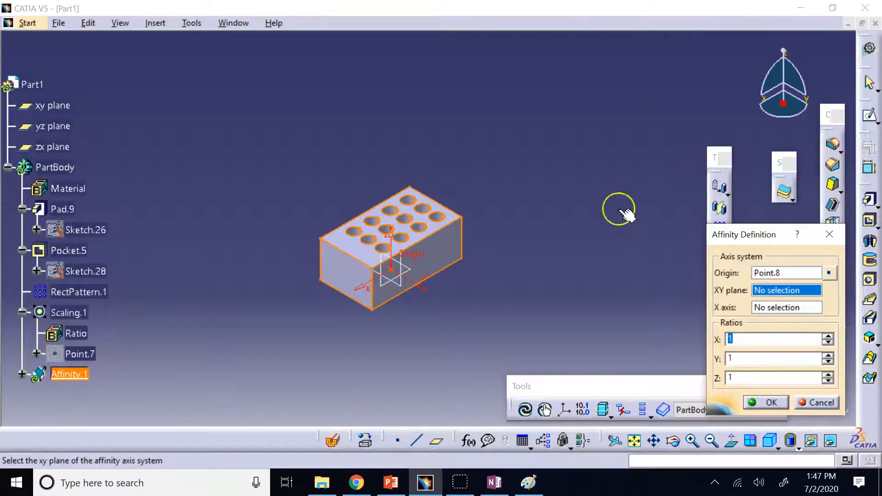
# Step: Set the affinity's XY plane to the xy plane and its X axis to the standard X Axis
pyautogui.click(403, 266)
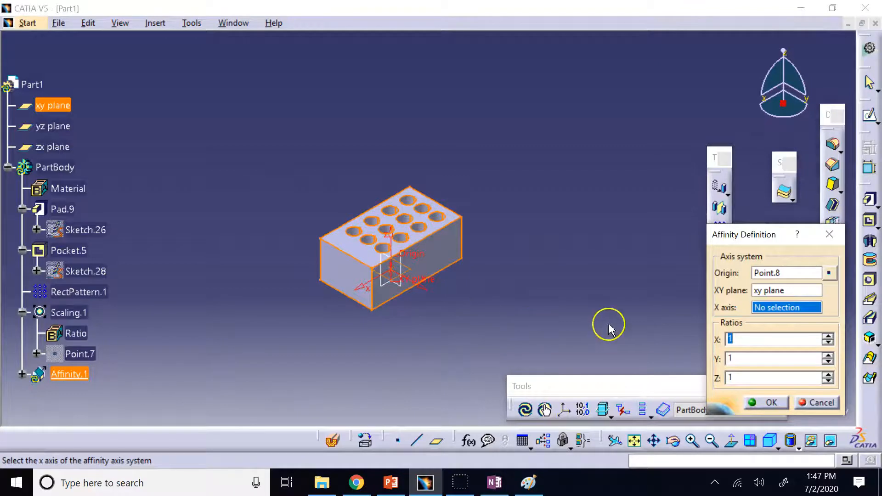
pyautogui.rightClick(782, 307)
pyautogui.click(763, 331)
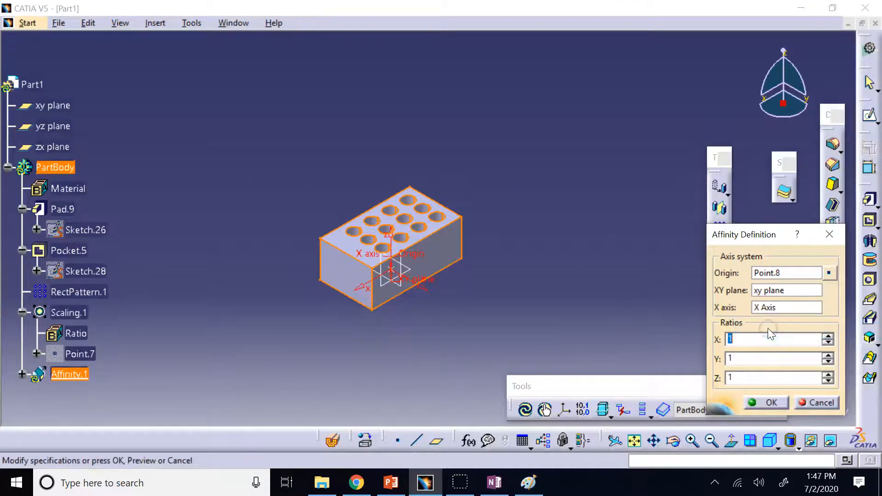
# Step: Set the affinity ratios to X 1, Y 1.5 and Z 0.8, and apply the affinity to the block
pyautogui.click(748, 341)
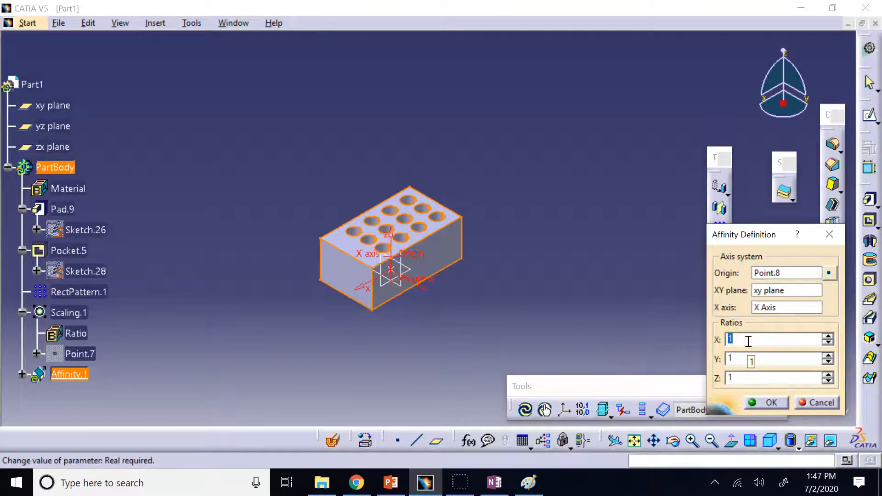
pyautogui.click(736, 359)
pyautogui.click(743, 377)
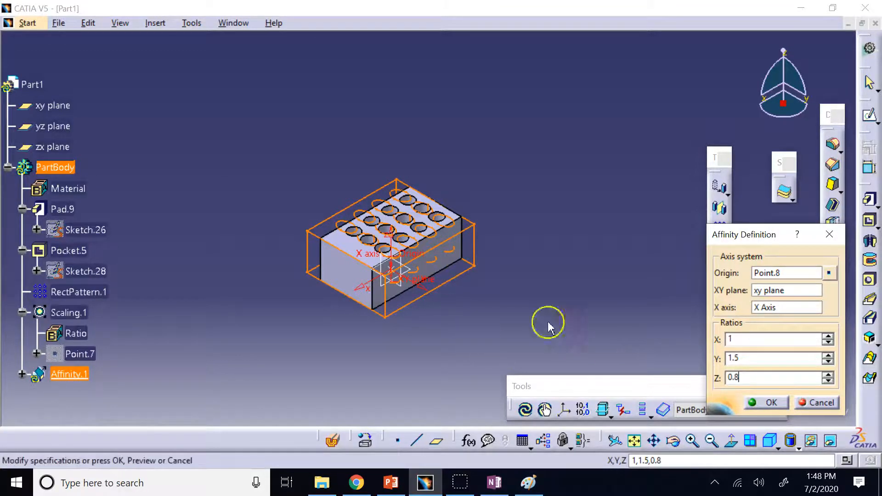
pyautogui.click(765, 402)
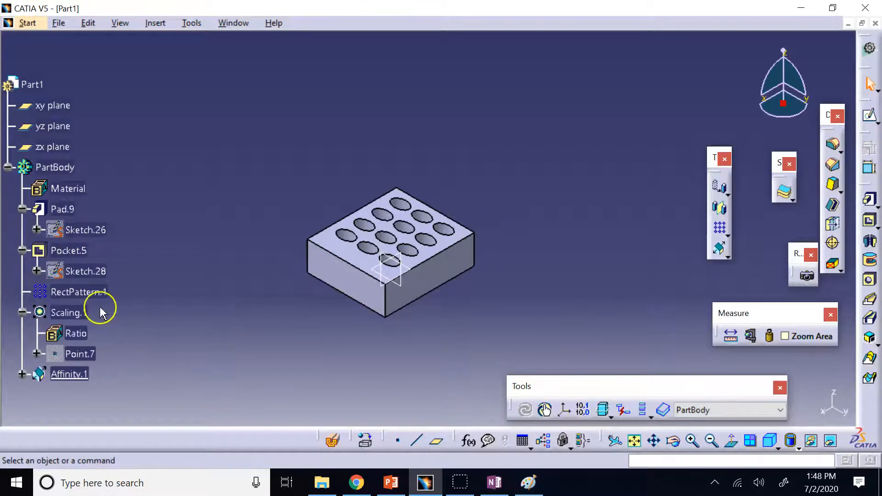
# Step: Delete Pocket.5, RectPattern.1, Scaling.1 and Affinity.1 together with their aggregated elements, leaving only the pad
pyautogui.click(69, 313)
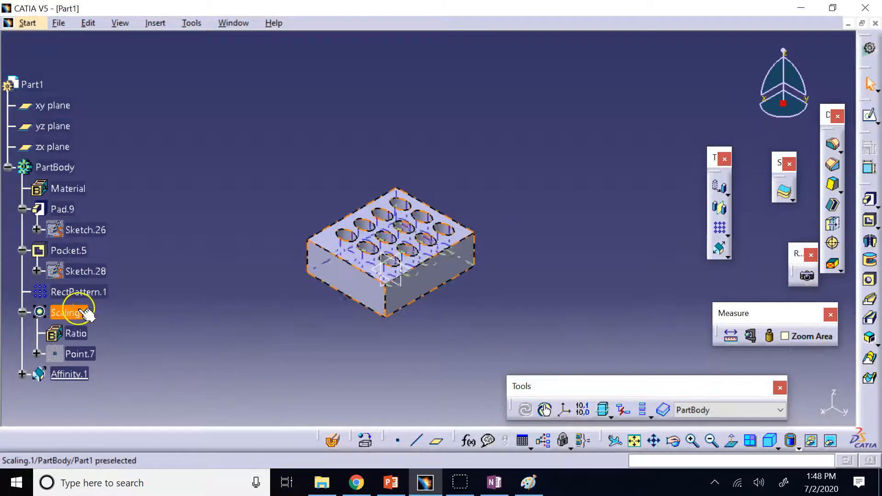
pyautogui.keyDown('ctrl'); pyautogui.click(74, 251); pyautogui.keyUp('ctrl')
pyautogui.keyDown('ctrl'); pyautogui.click(78, 292); pyautogui.keyUp('ctrl')
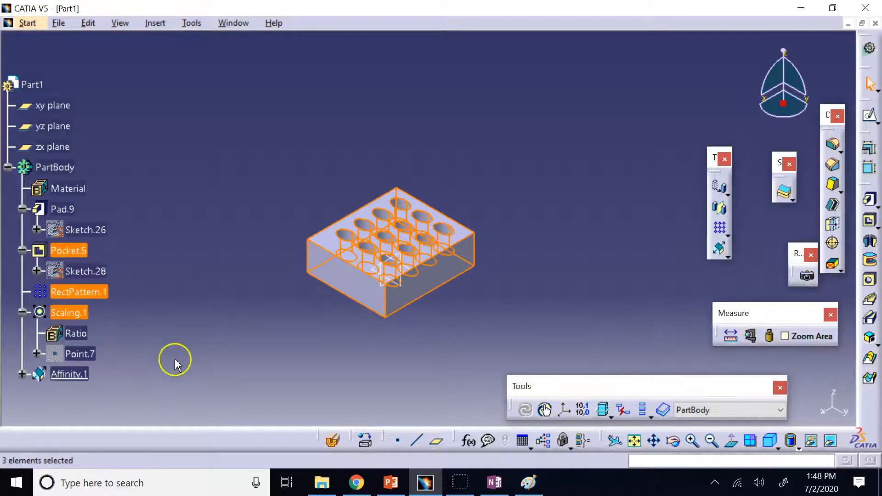
pyautogui.keyDown('ctrl'); pyautogui.click(83, 376); pyautogui.keyUp('ctrl')
pyautogui.rightClick(83, 375)
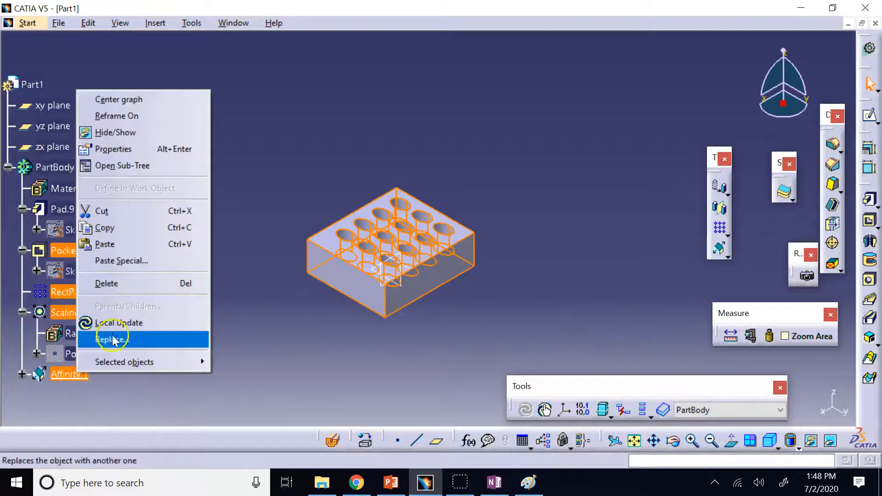
pyautogui.click(106, 283)
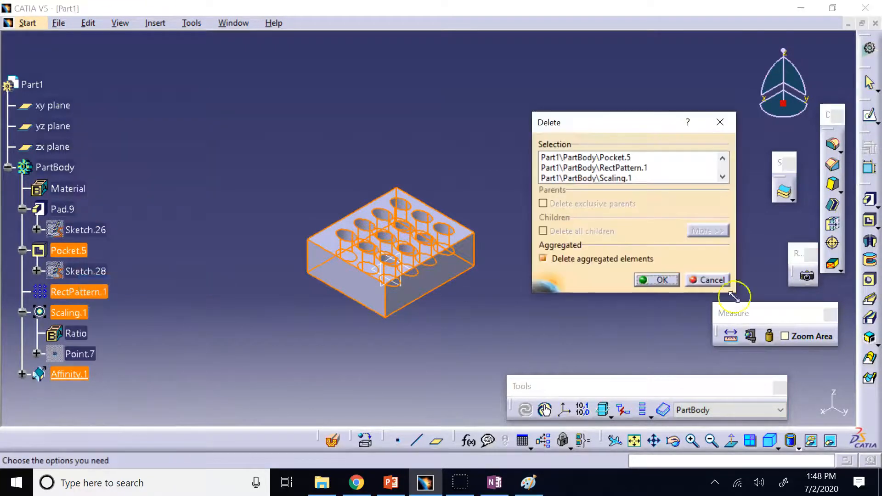
pyautogui.click(663, 280)
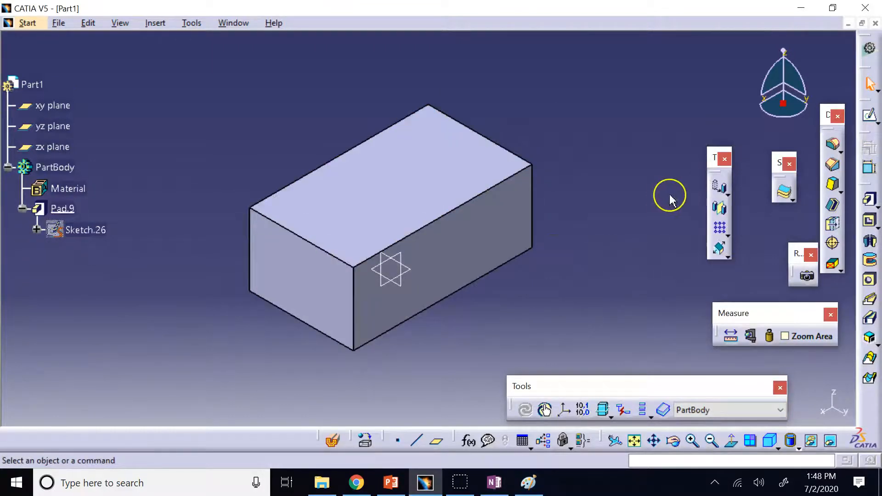
# Step: Rearrange the floating transformation, surface, render and measure toolbars around the edge of the workspace
pyautogui.moveTo(714, 157); pyautogui.dragTo(722, 214)
pyautogui.moveTo(799, 261); pyautogui.dragTo(731, 280)
pyautogui.moveTo(771, 311); pyautogui.dragTo(755, 330)
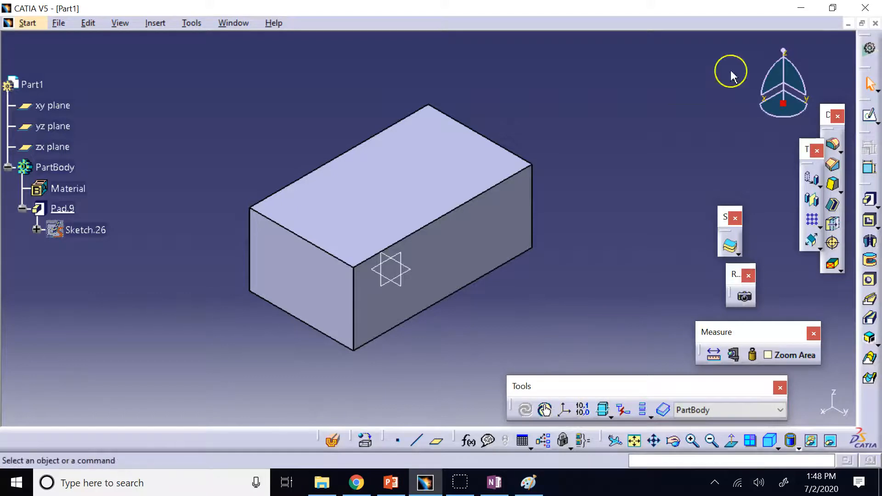
# Step: Close Part1 without saving its changes and open the HEXBOLT part from the Downloads folder
pyautogui.click(876, 23)
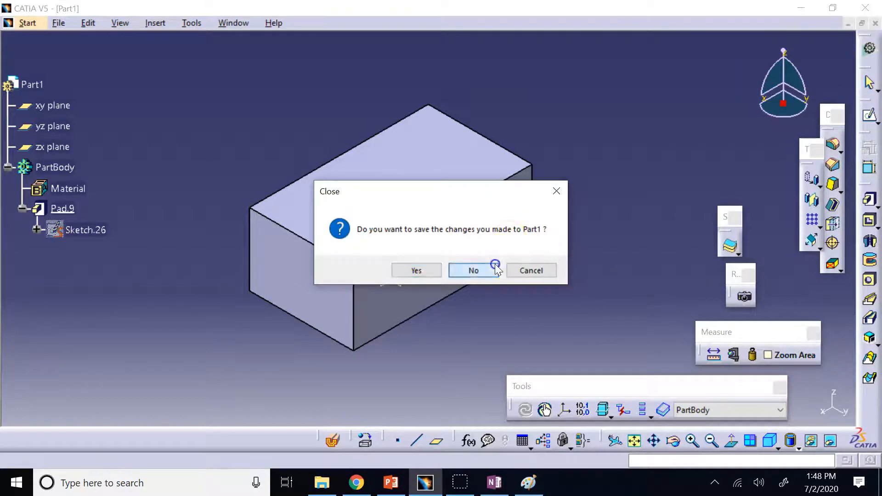
pyautogui.click(474, 270)
pyautogui.click(44, 23)
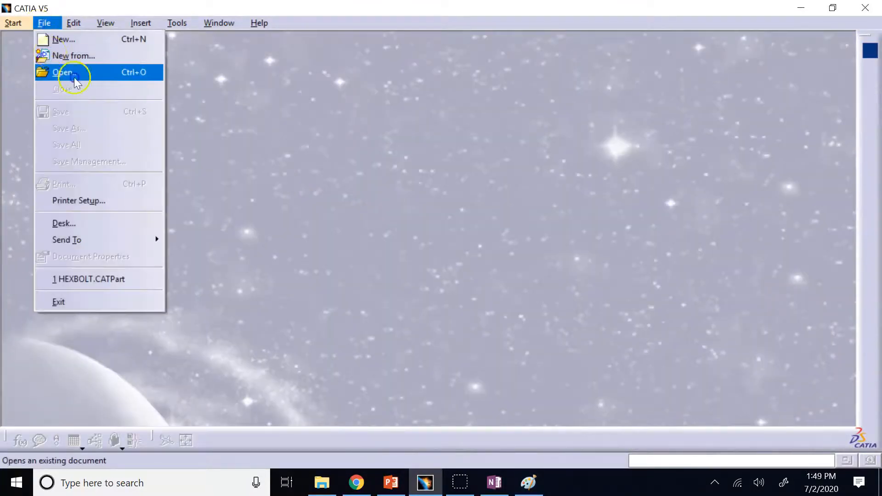
pyautogui.click(62, 72)
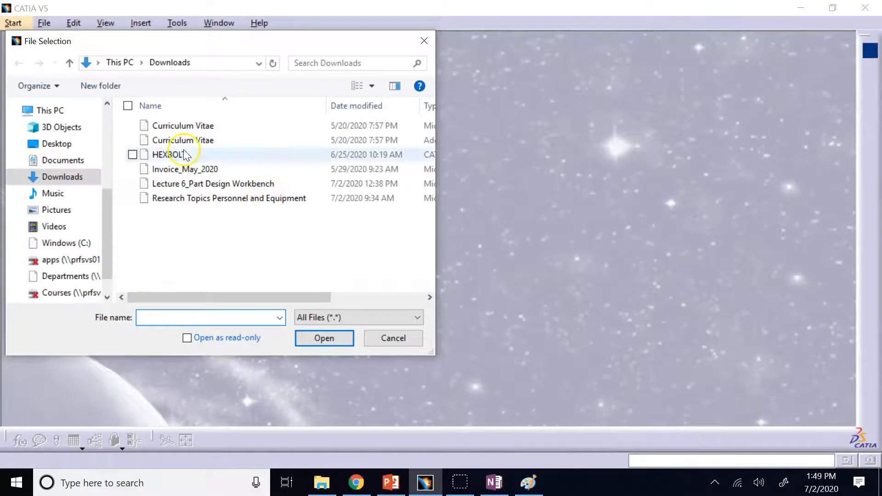
pyautogui.click(183, 154)
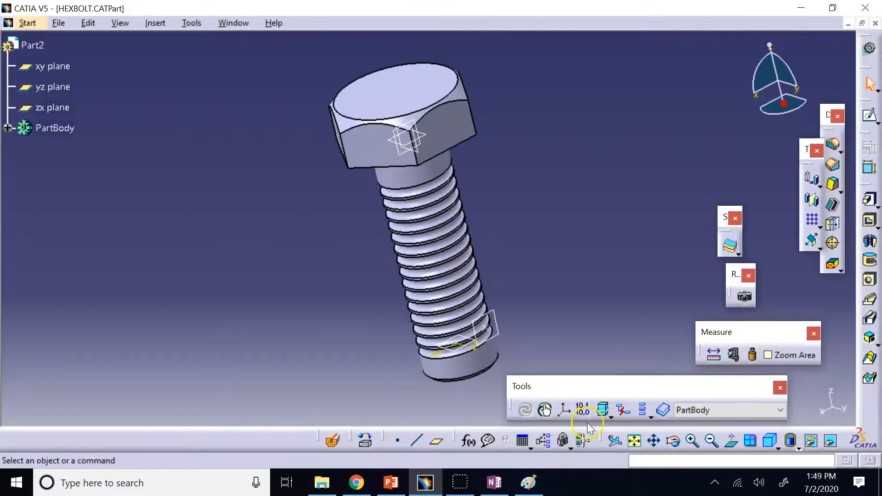
# Step: Expand the PartBody in the specification tree and display the bolt shaded with its material
pyautogui.click(8, 128)
pyautogui.click(796, 445)
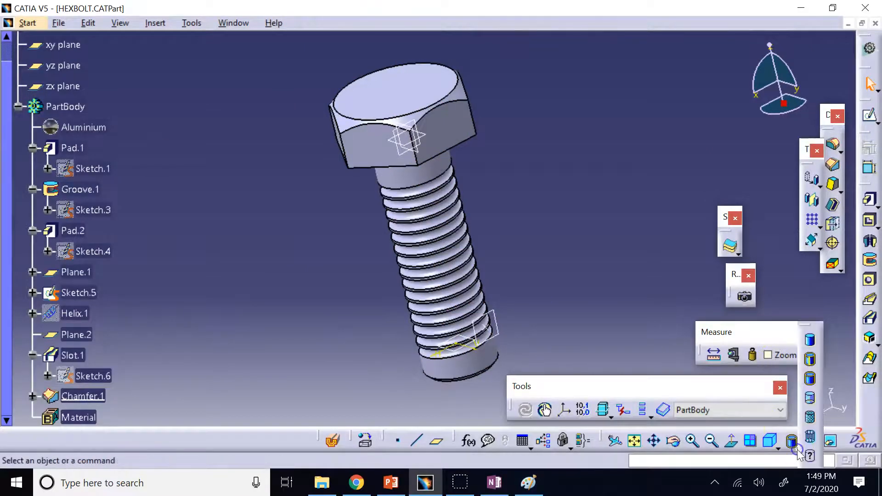
pyautogui.click(810, 418)
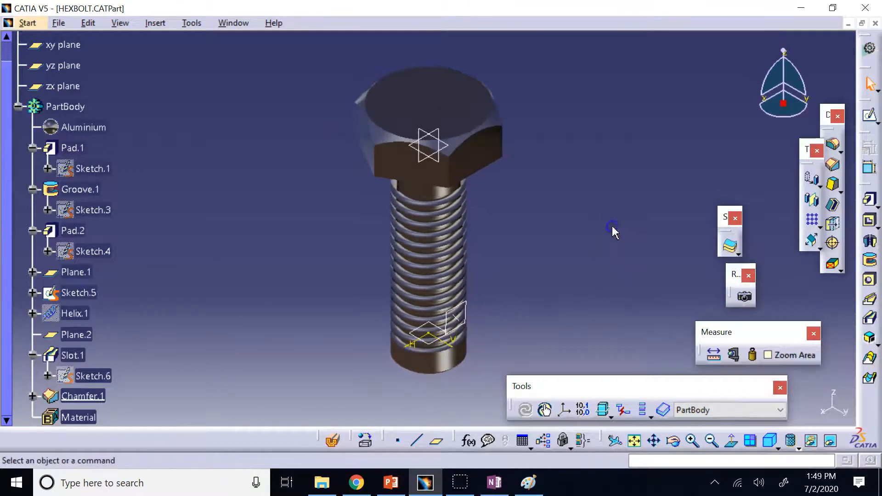
# Step: Hide Plane.1, Plane.2 and Sketch.5 near the lower end of the bolt
pyautogui.rightClick(435, 344)
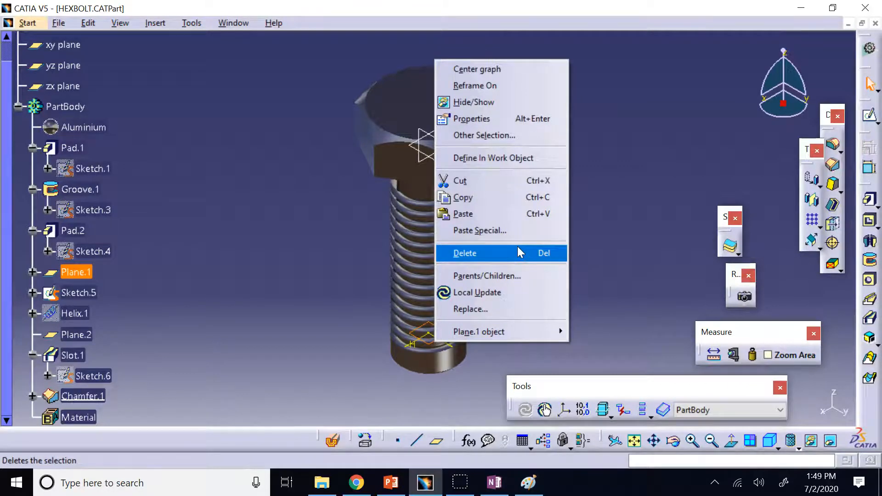
pyautogui.click(505, 102)
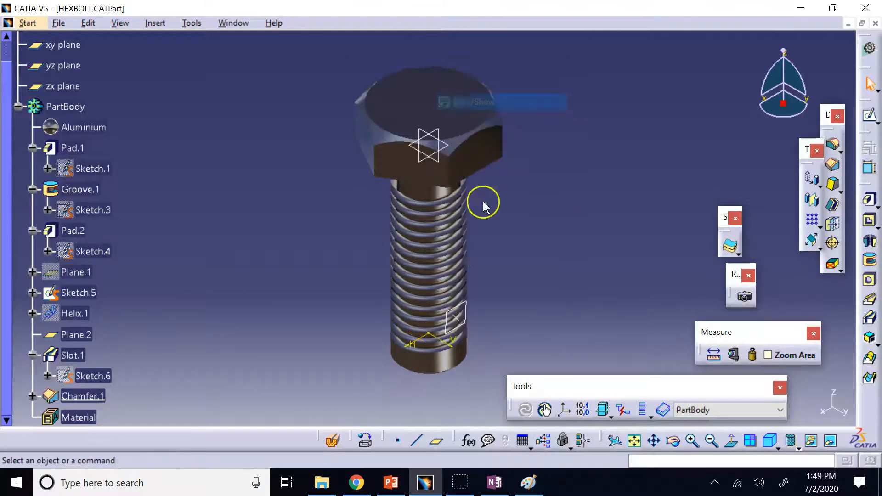
pyautogui.rightClick(466, 305)
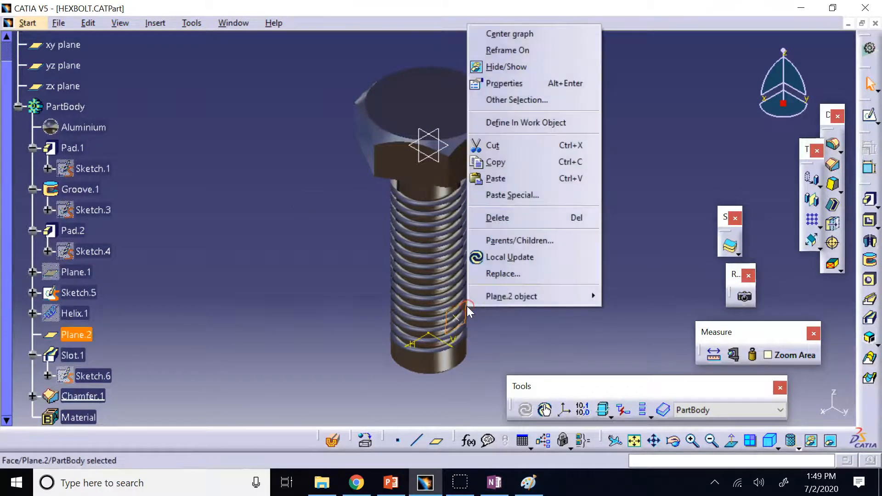
pyautogui.click(555, 69)
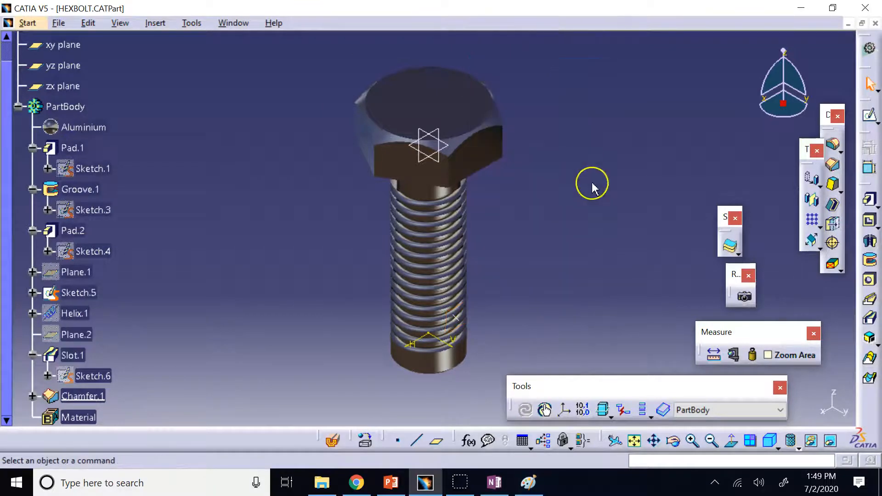
pyautogui.rightClick(456, 317)
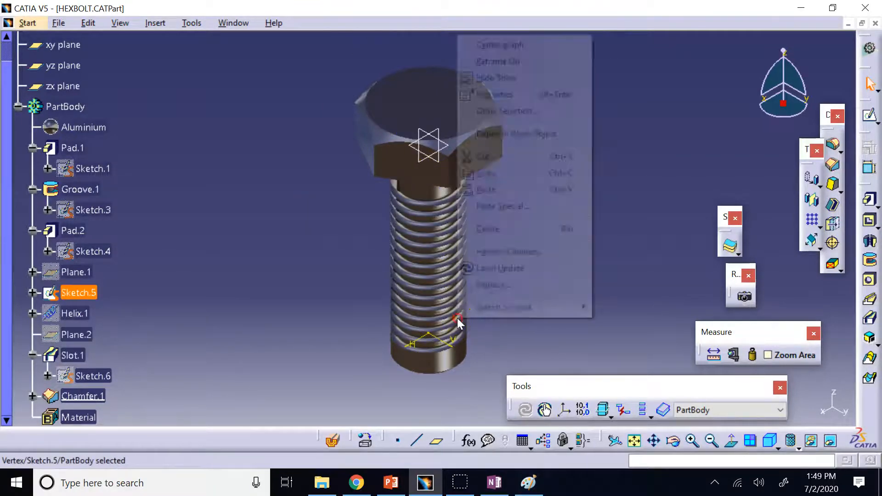
pyautogui.click(533, 78)
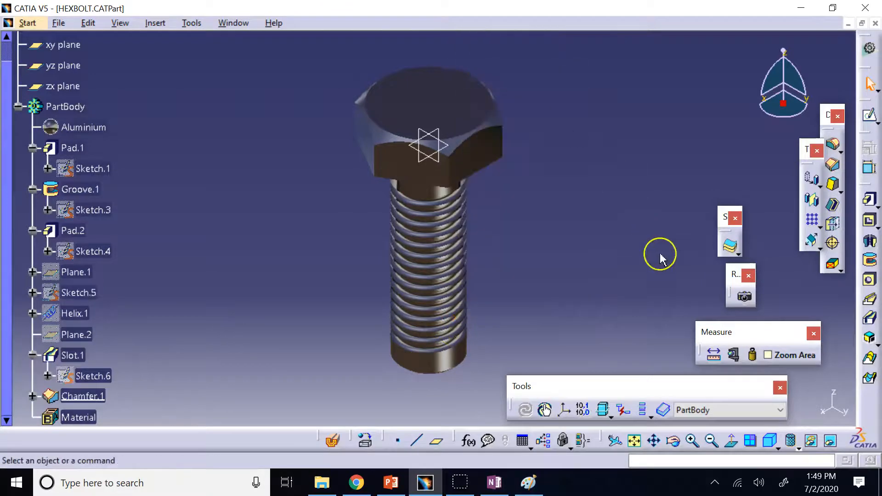
# Step: Start the photo render tool, move its Render window beside the bolt and call up the scene selection
pyautogui.click(745, 298)
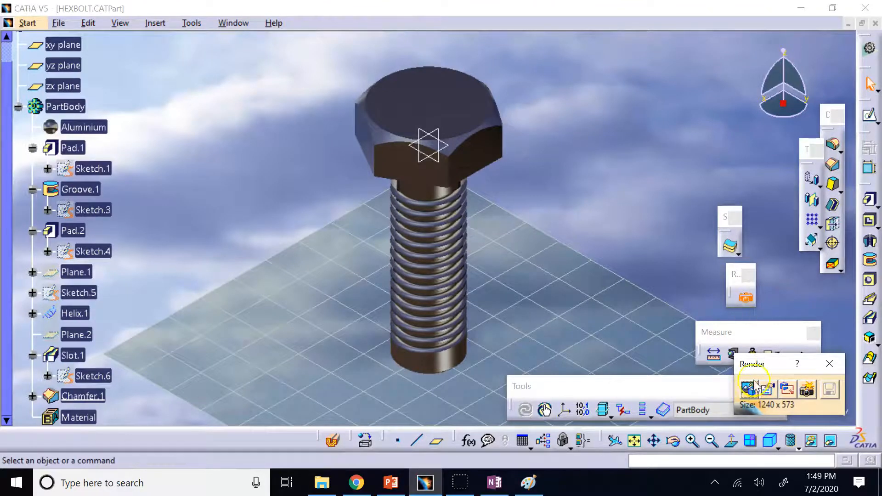
pyautogui.moveTo(757, 368); pyautogui.dragTo(680, 130)
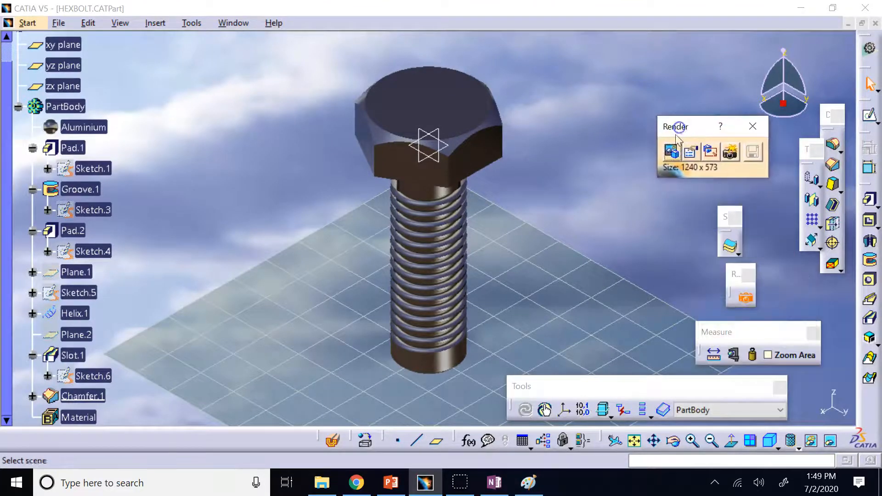
pyautogui.click(670, 159)
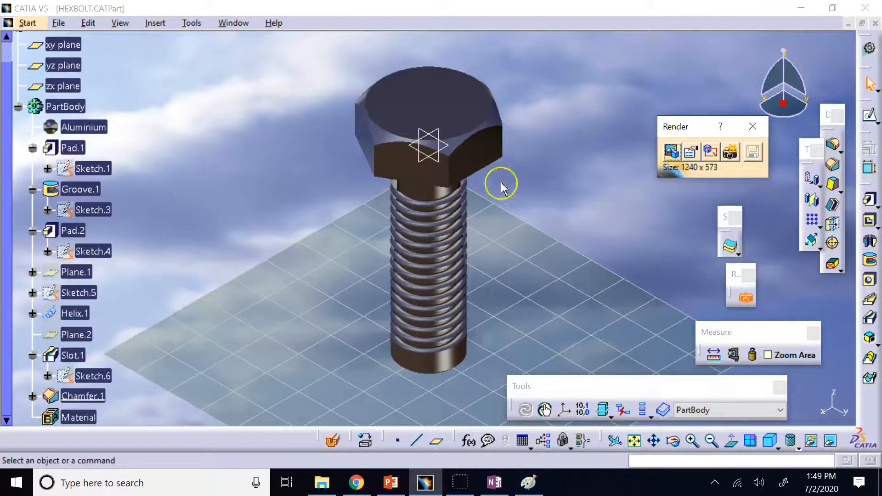
# Step: Switch to Chrome and search Google Images for "erau prescott"
pyautogui.click(356, 482)
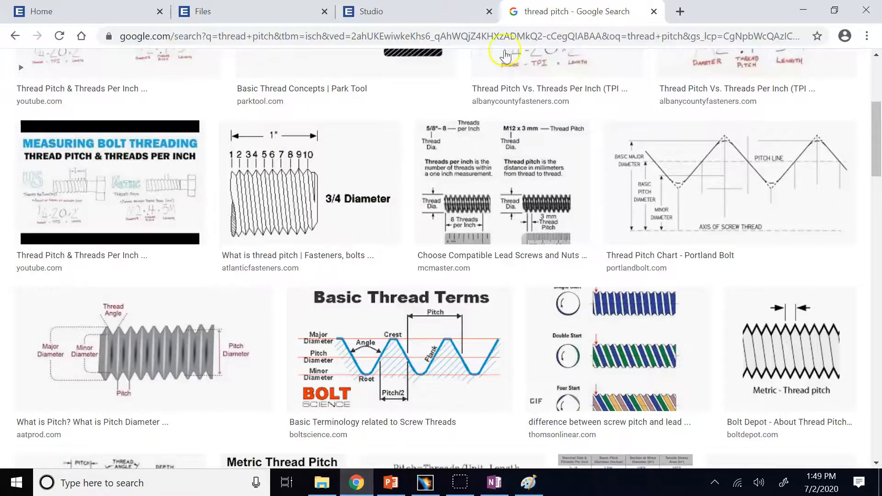
pyautogui.scroll(5, 490, 92)
pyautogui.click(112, 66)
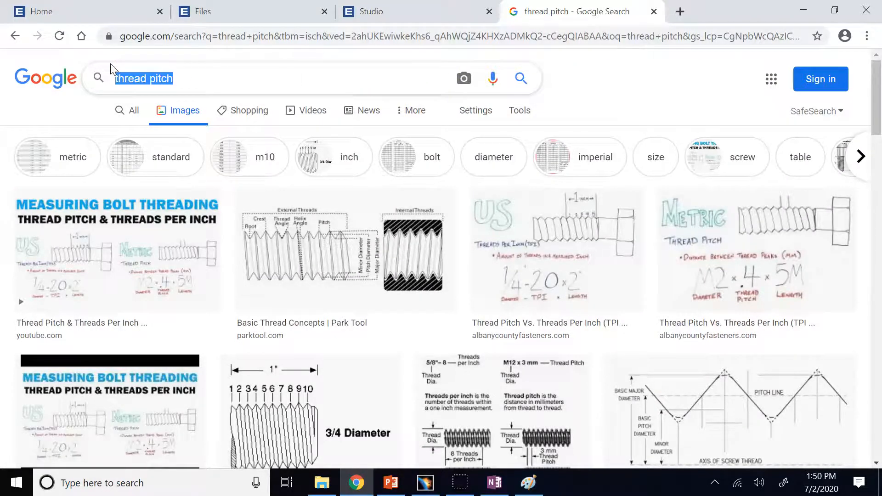
pyautogui.write('erau e')
pyautogui.press('BackSpace')
pyautogui.write('prescott')
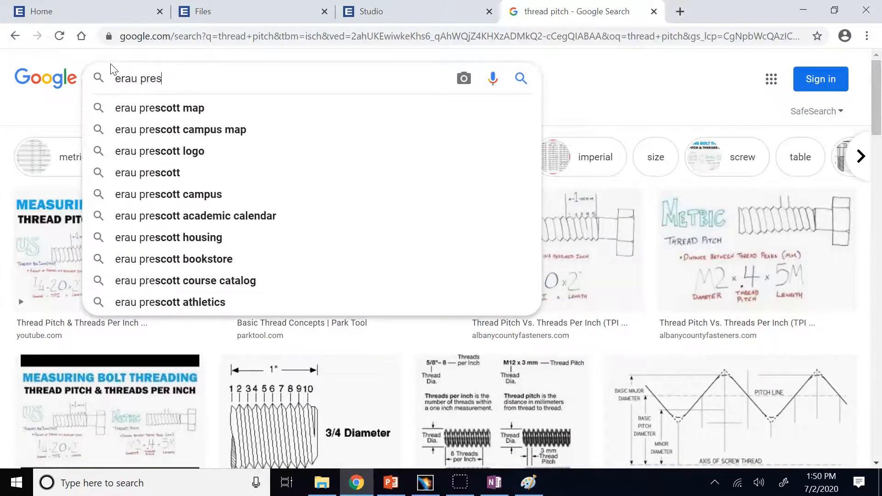
pyautogui.press('Return')
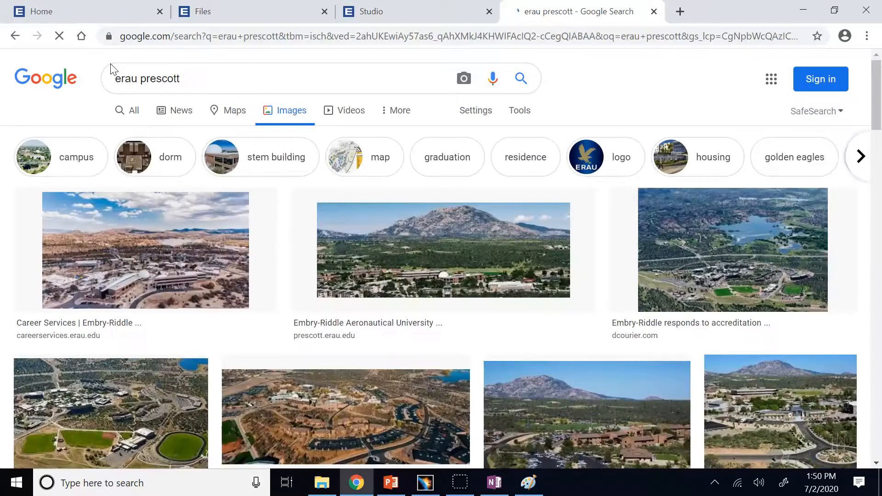
# Step: Find the Prescott campus photo with the white dome building and save it to Downloads as the JPEG enbry-riddle
pyautogui.scroll(-1, 197, 102)
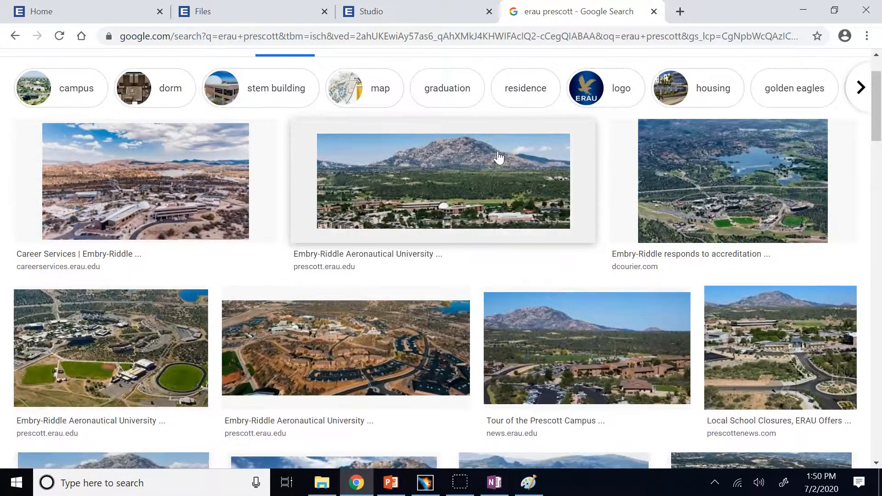
pyautogui.scroll(-3, 499, 157)
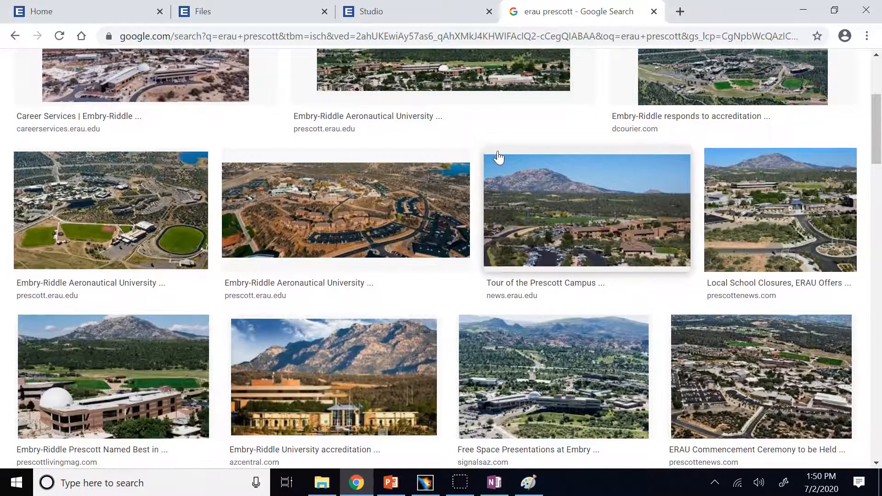
pyautogui.scroll(-3, 499, 157)
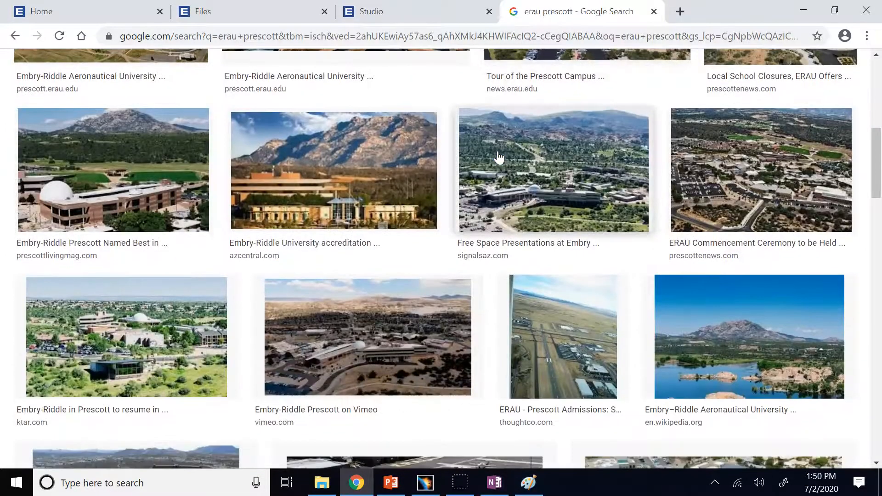
pyautogui.click(146, 187)
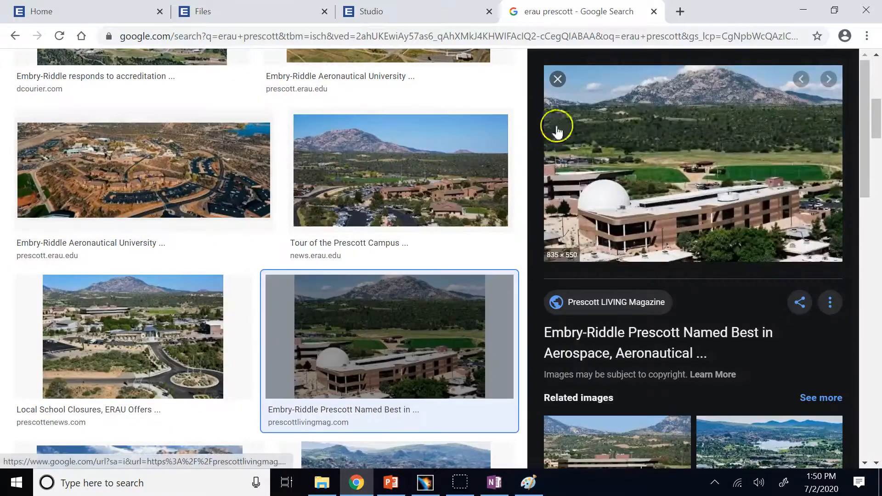
pyautogui.rightClick(633, 124)
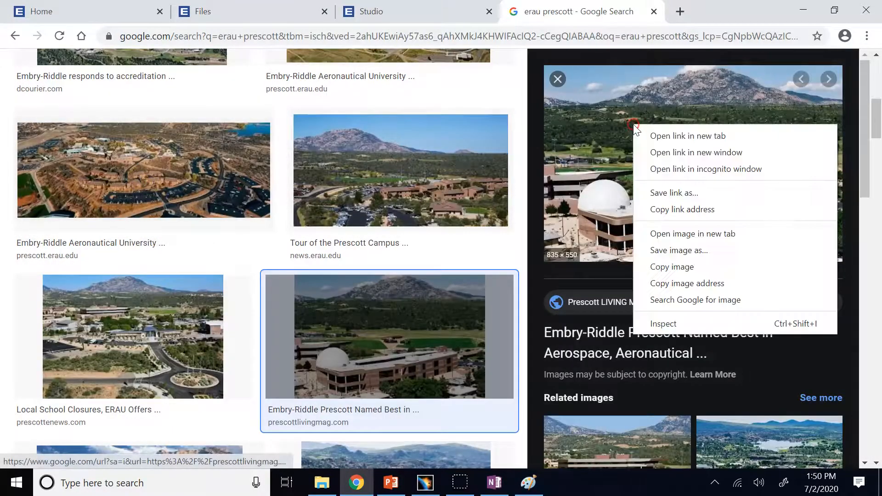
pyautogui.click(701, 252)
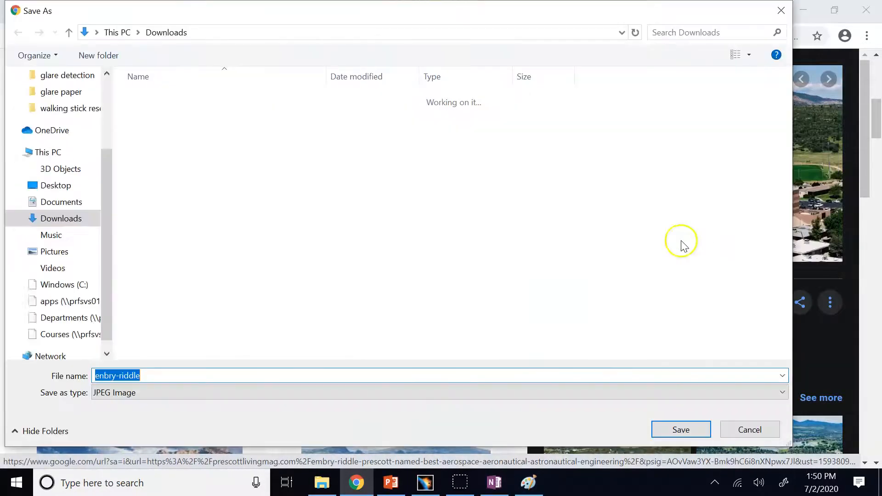
pyautogui.click(657, 431)
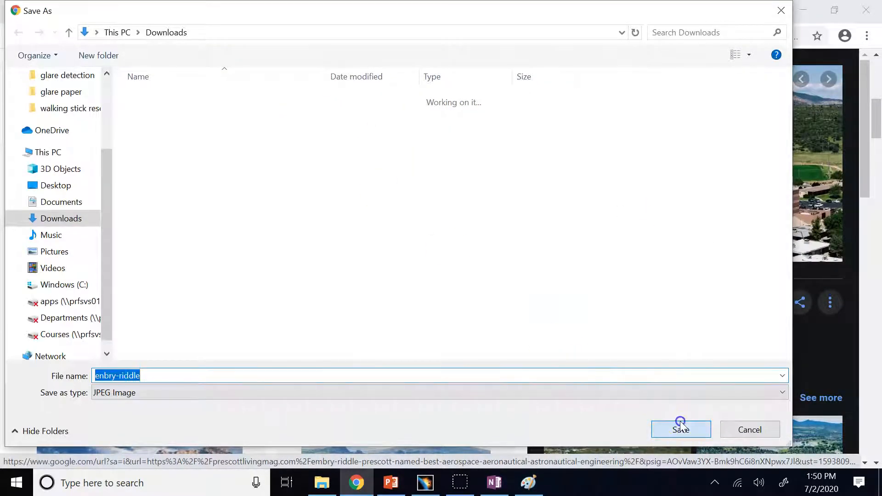
# Step: Switch back to CATIA and open the scene selection for the render
pyautogui.click(425, 483)
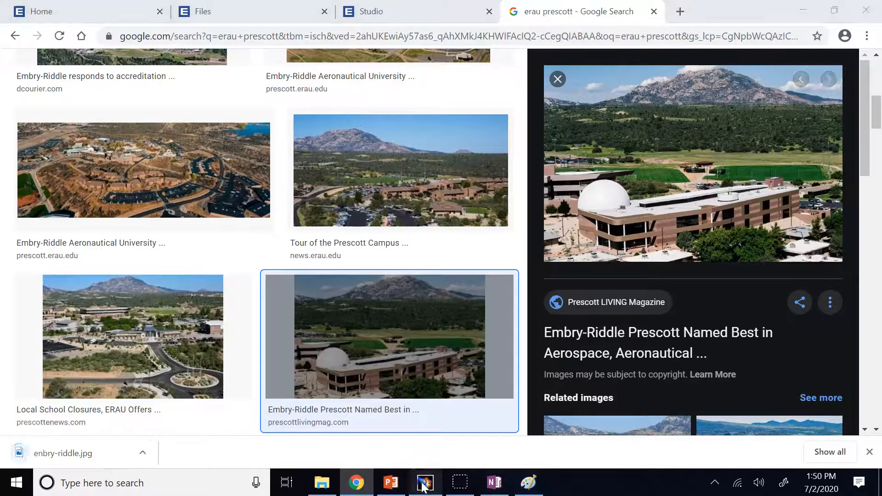
pyautogui.click(670, 151)
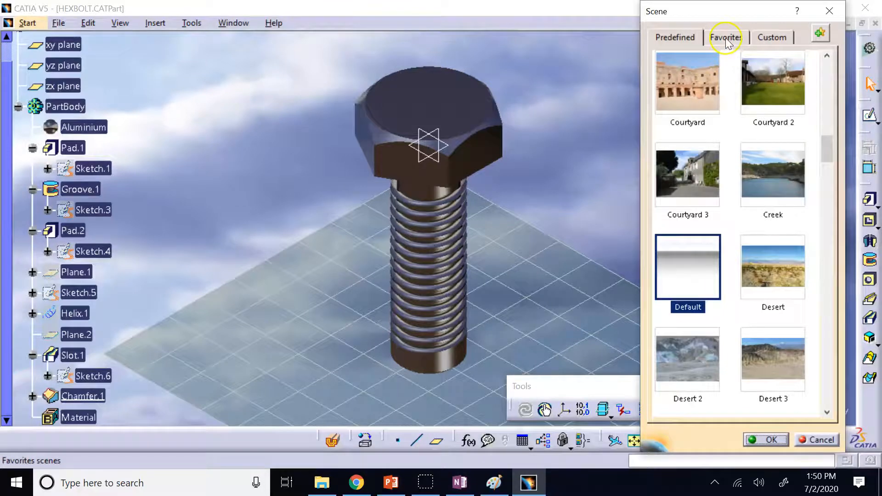
# Step: Try several predefined Courtyard and Desert scenes behind the bolt, ending with Desert 3
pyautogui.click(701, 177)
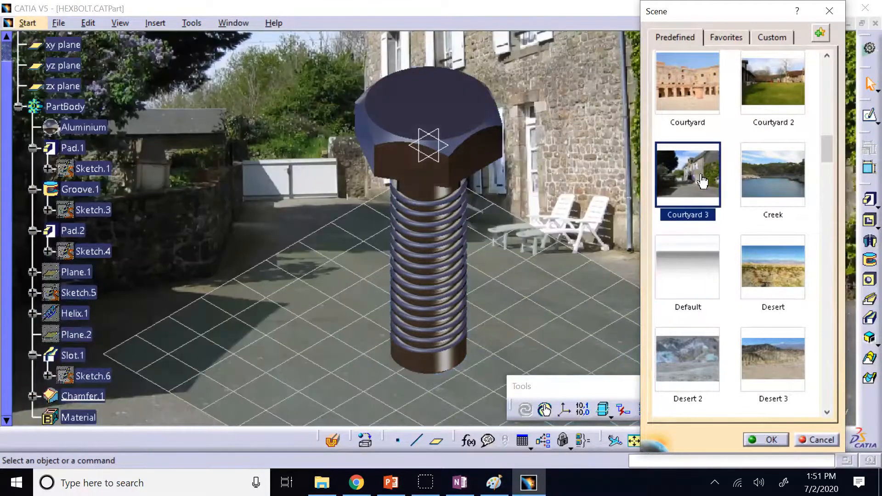
pyautogui.click(696, 83)
pyautogui.click(782, 97)
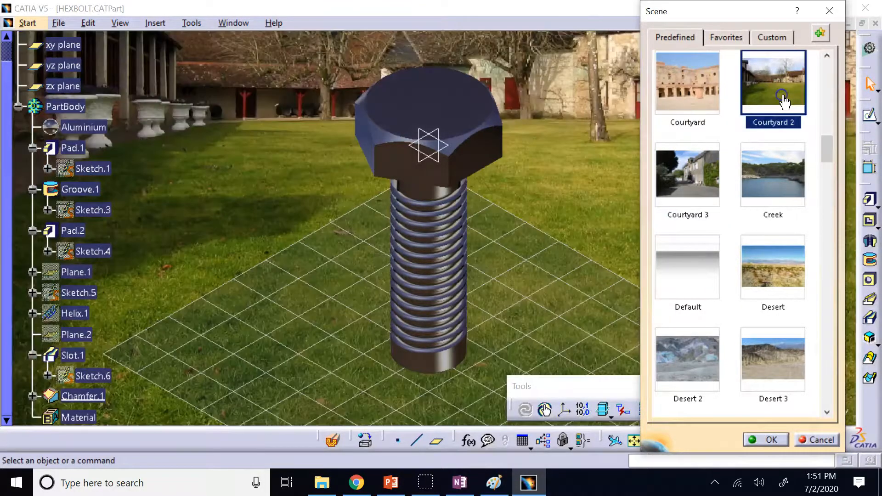
pyautogui.click(763, 269)
pyautogui.click(705, 380)
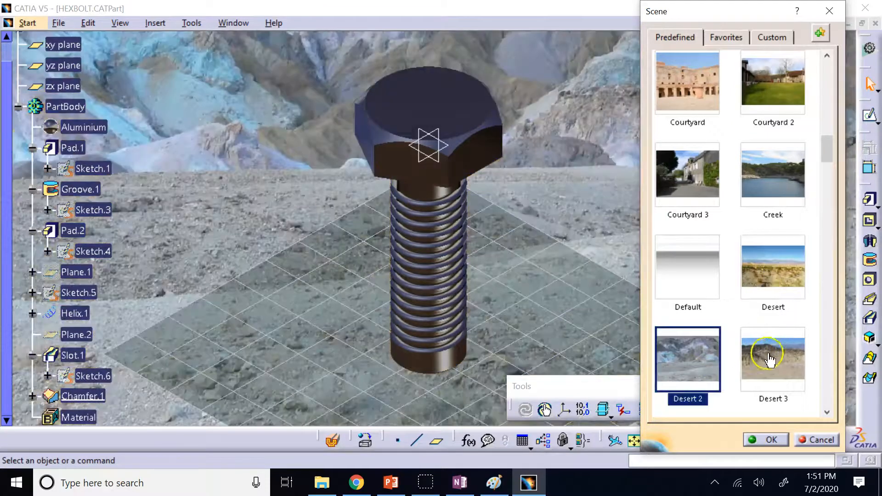
pyautogui.click(778, 357)
# Step: Load the enbry-riddle image from Downloads as the custom scene's background and stretch it
pyautogui.click(767, 35)
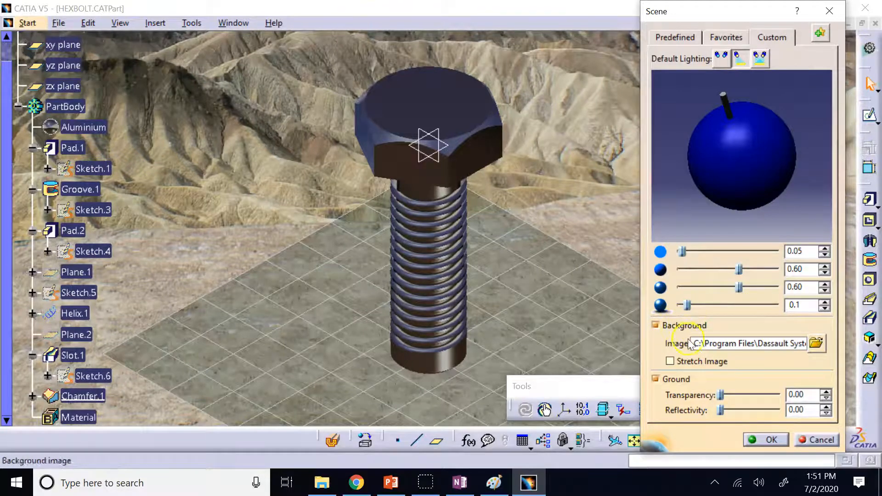
pyautogui.click(818, 344)
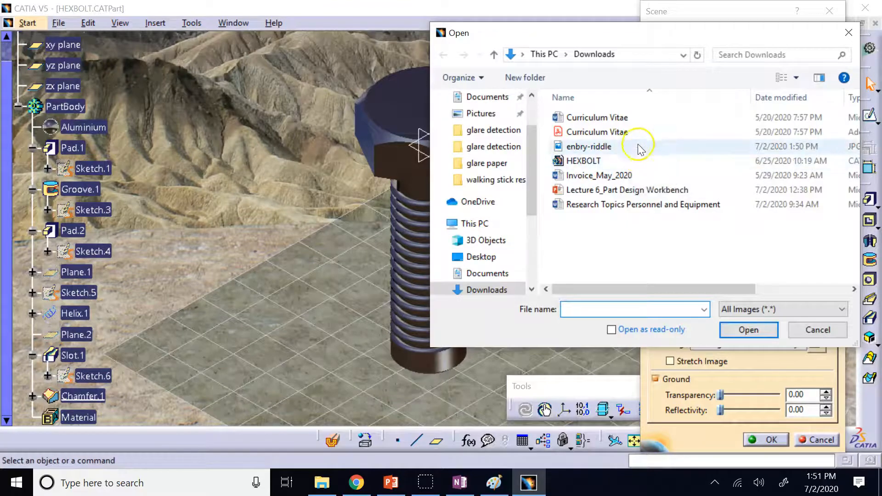
pyautogui.click(611, 147)
pyautogui.click(749, 330)
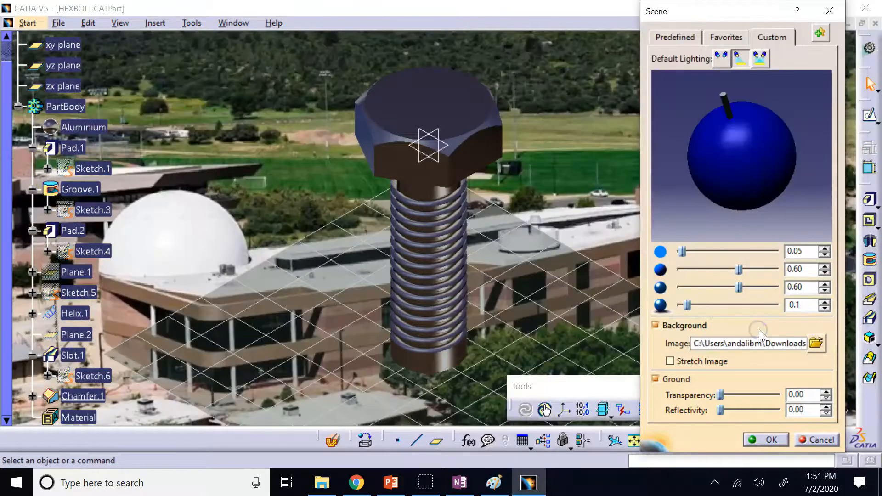
pyautogui.click(666, 362)
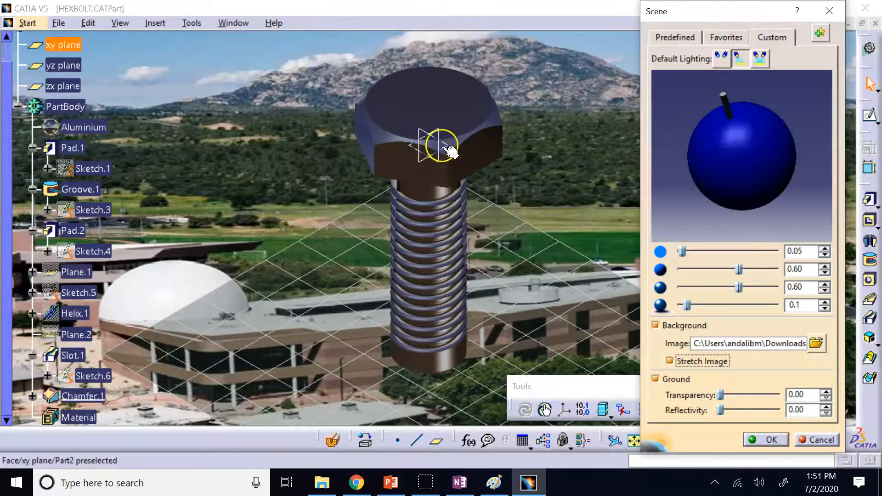
# Step: Keep the single-light default lighting, set the custom scene's first lighting value to 0.25 and accept the scene
pyautogui.click(721, 58)
pyautogui.click(741, 60)
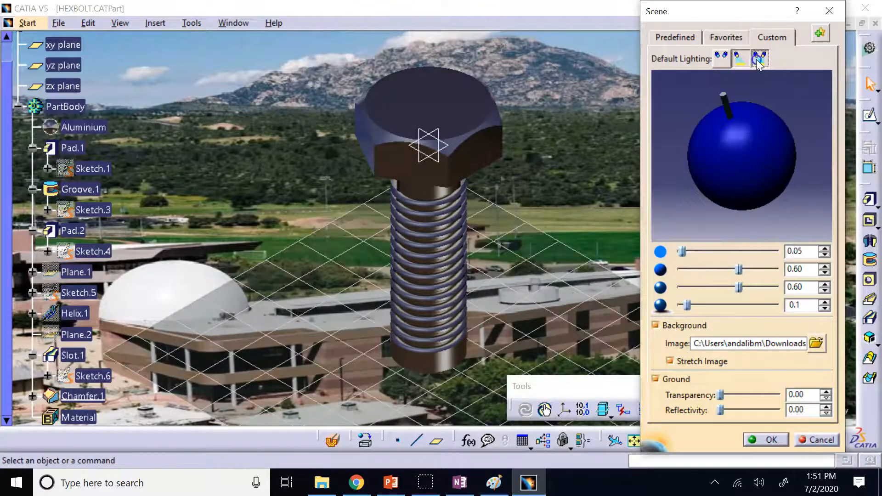
pyautogui.click(759, 60)
pyautogui.click(739, 61)
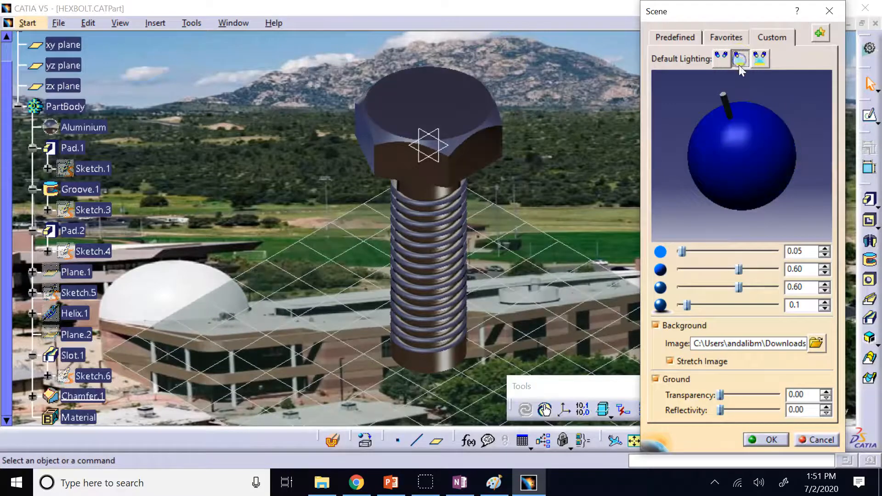
pyautogui.moveTo(681, 253); pyautogui.dragTo(703, 251)
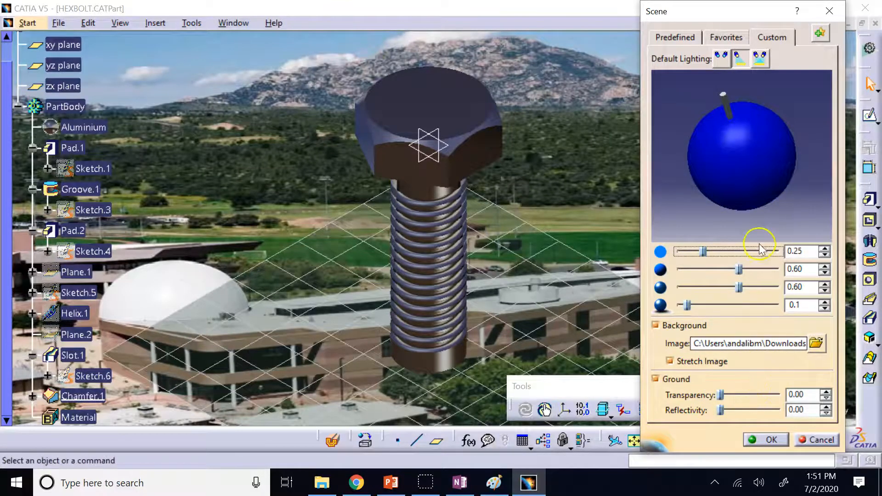
pyautogui.click(725, 37)
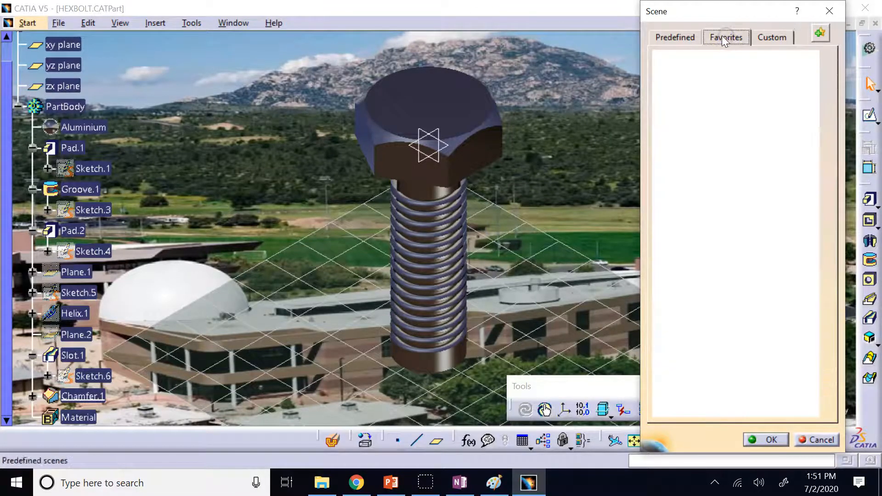
pyautogui.click(679, 37)
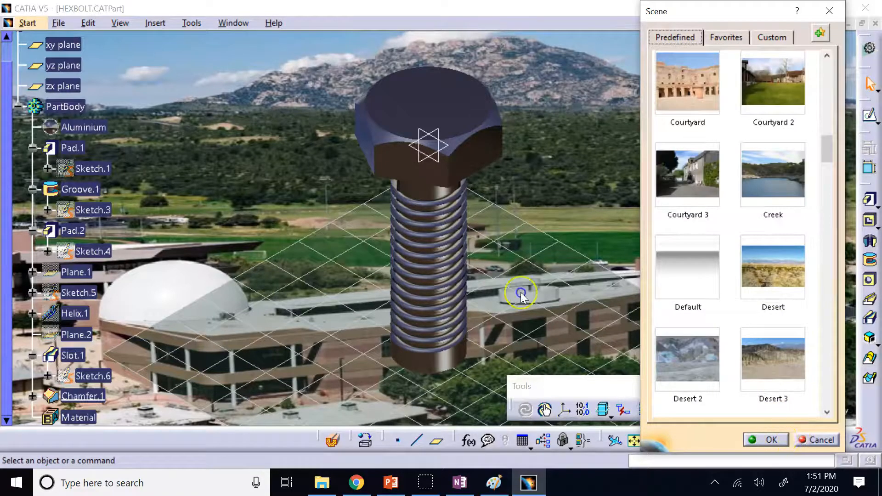
pyautogui.click(772, 440)
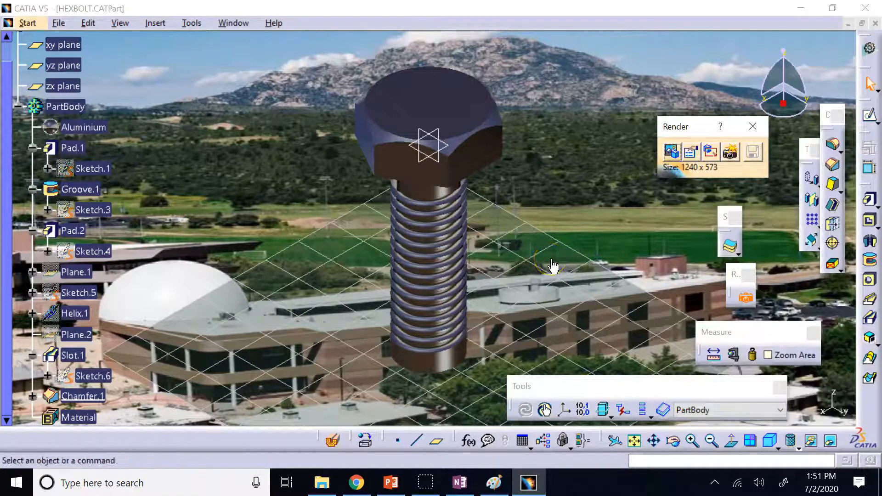
# Step: Accept the rendering options with Medium quality and screen resolution
pyautogui.click(690, 152)
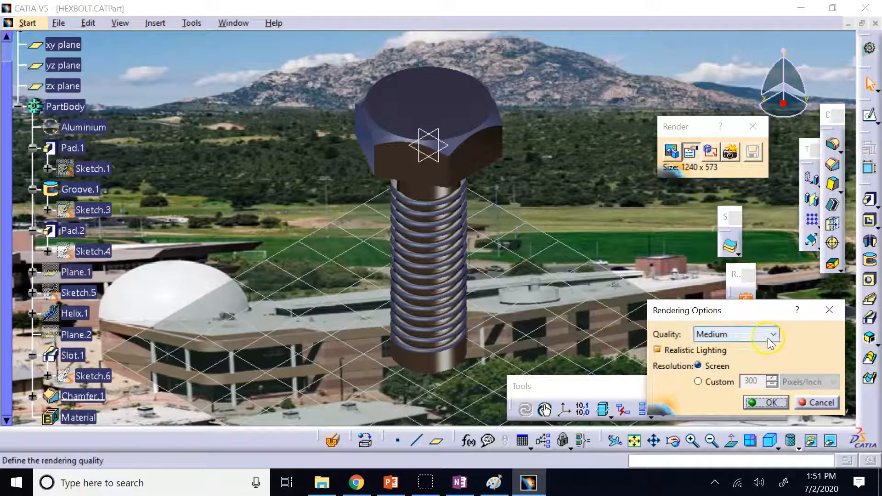
pyautogui.click(773, 334)
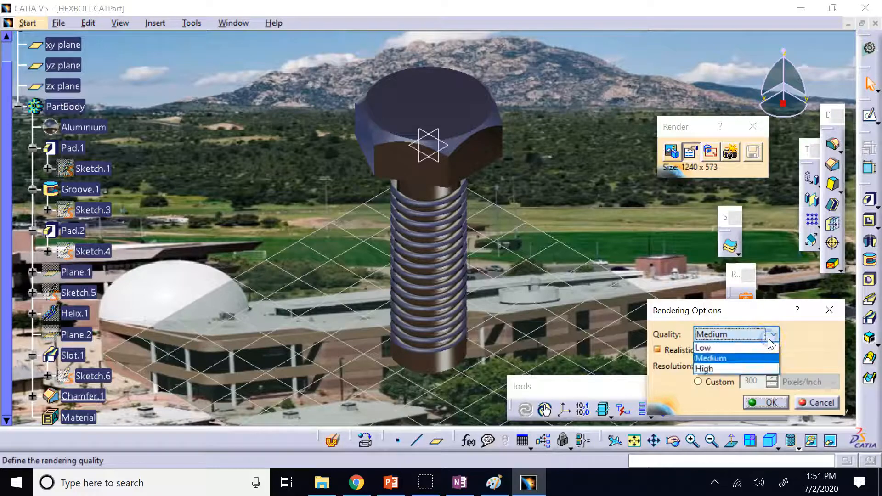
pyautogui.click(773, 335)
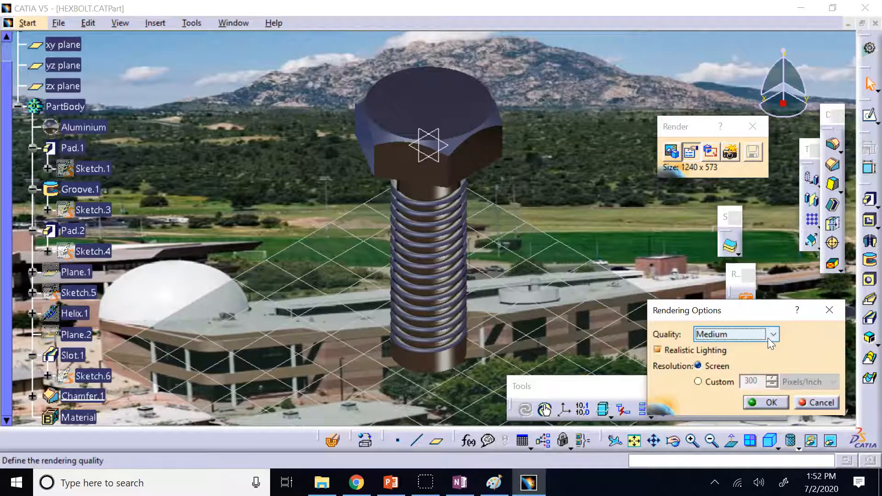
pyautogui.click(698, 366)
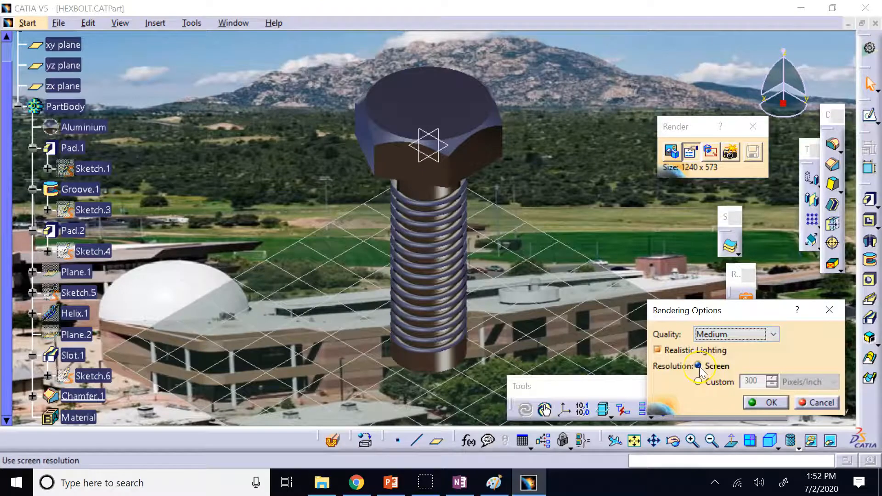
pyautogui.click(747, 404)
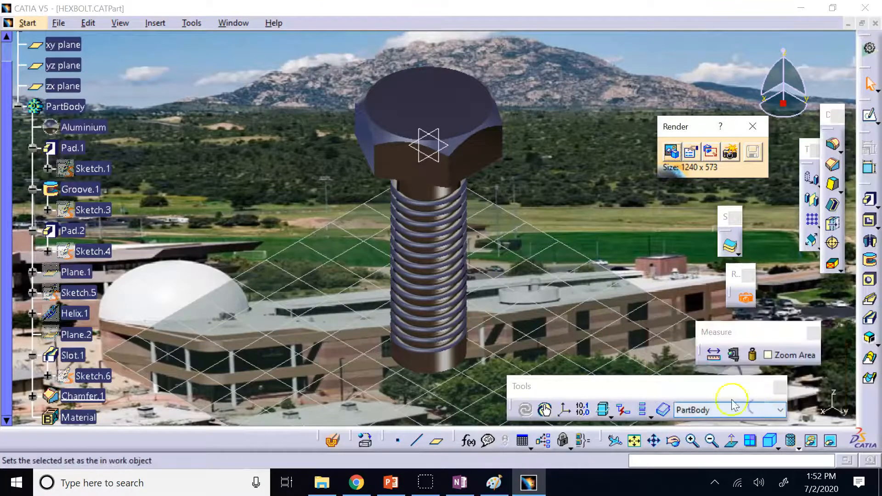
# Step: Define a render area of about 1008 x 529 pixels around the bolt
pyautogui.click(711, 152)
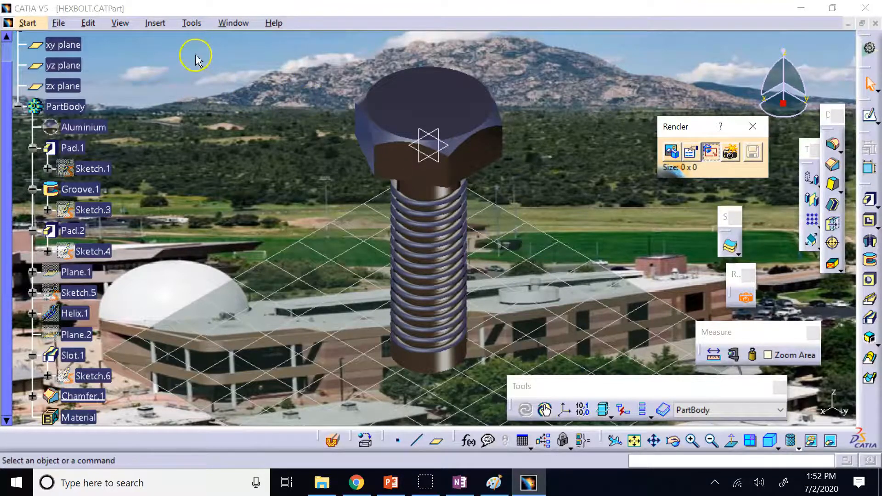
pyautogui.moveTo(103, 39); pyautogui.dragTo(694, 385)
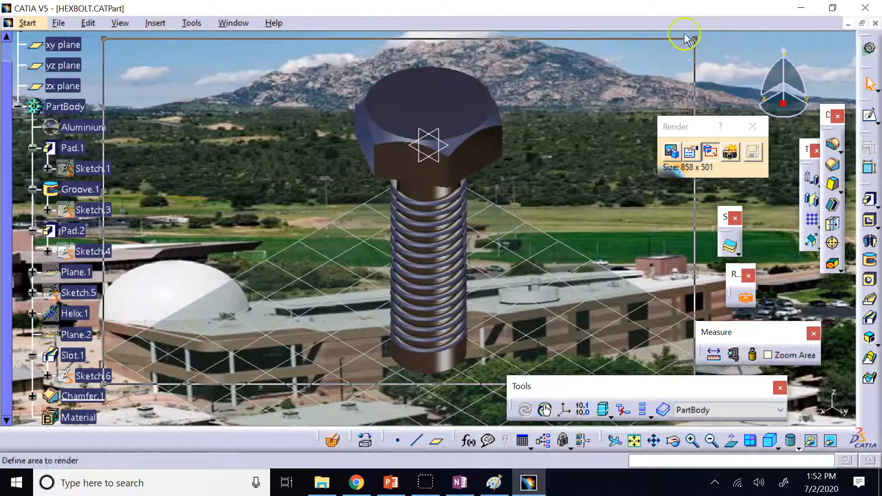
pyautogui.moveTo(696, 39); pyautogui.dragTo(825, 30)
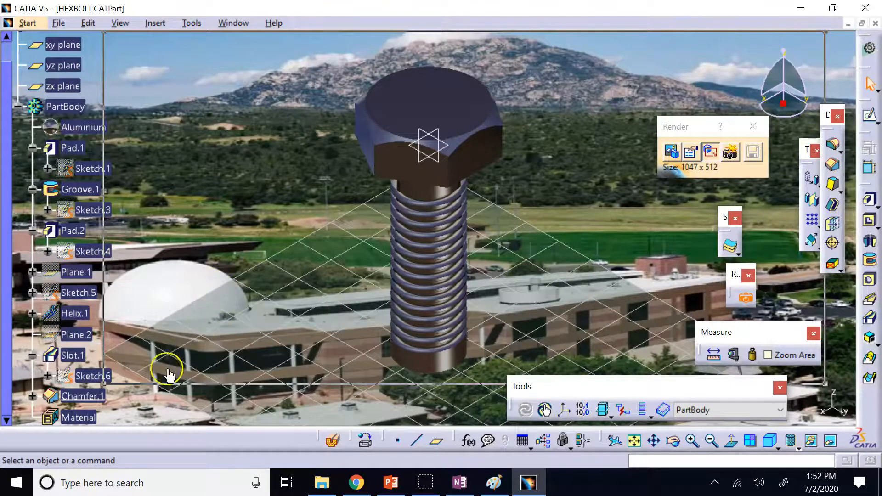
pyautogui.moveTo(105, 392); pyautogui.dragTo(130, 396)
# Step: Move the Tools and Measure toolbars, two small toolbars and the Render window clear of the bolt and campus building
pyautogui.moveTo(620, 385); pyautogui.dragTo(213, 442)
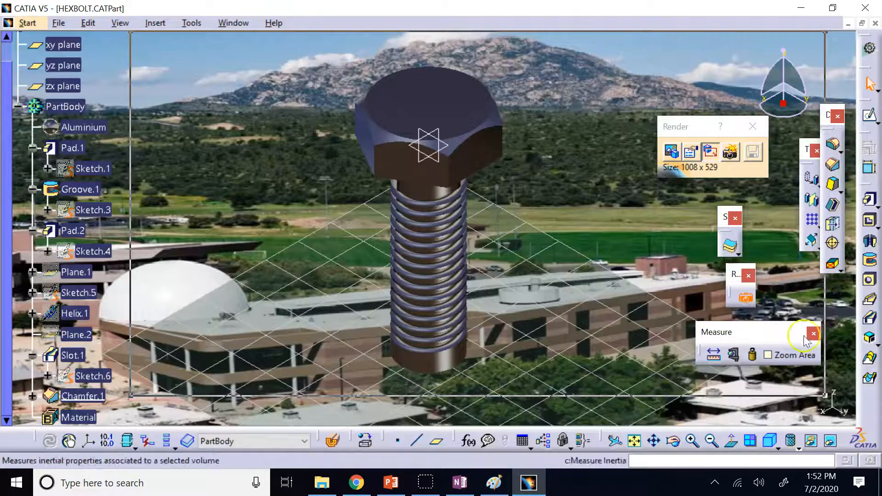
pyautogui.moveTo(768, 334); pyautogui.dragTo(354, 437)
pyautogui.moveTo(726, 217); pyautogui.dragTo(817, 327)
pyautogui.moveTo(696, 127); pyautogui.dragTo(773, 412)
pyautogui.moveTo(730, 289); pyautogui.dragTo(713, 416)
# Step: Resize the render area to about 870 x 541 pixels and render the bolt against the campus background
pyautogui.moveTo(826, 395); pyautogui.dragTo(717, 386)
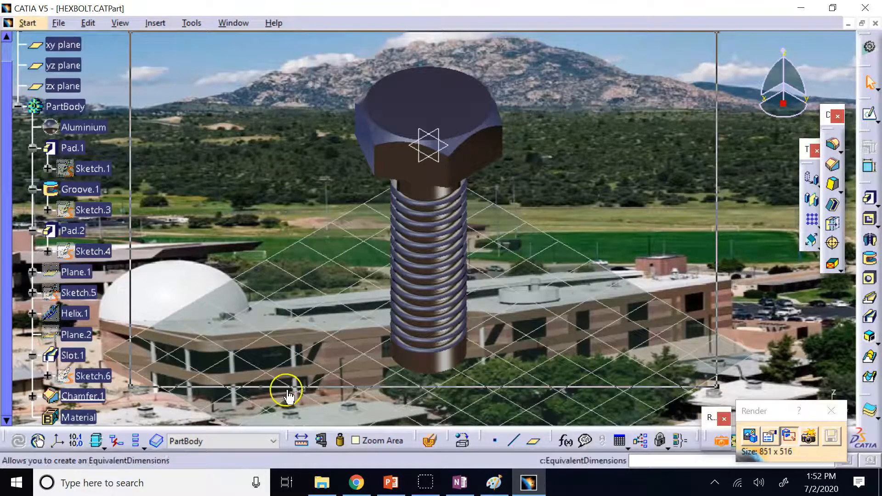
pyautogui.moveTo(131, 386); pyautogui.dragTo(120, 404)
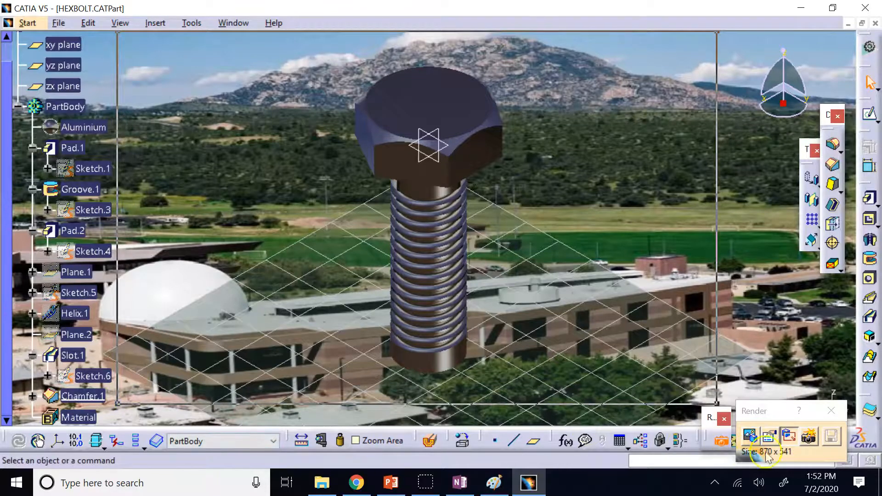
pyautogui.click(808, 437)
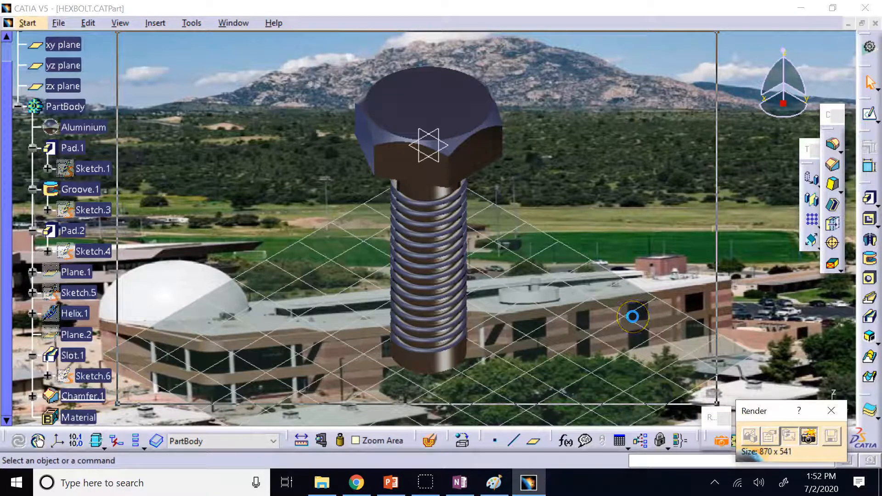
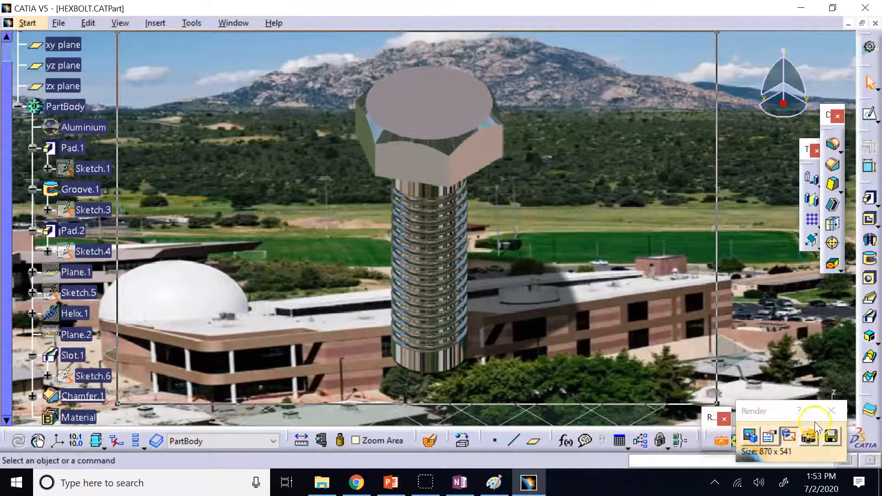
# Step: Save the rendered image in the Downloads folder as bolt in Portable Network Graphics format and close the Render window
pyautogui.click(832, 437)
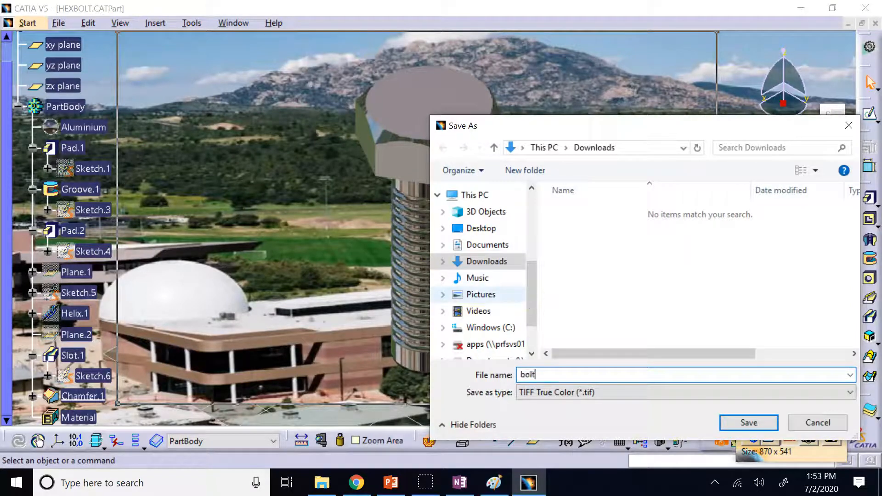
pyautogui.click(614, 393)
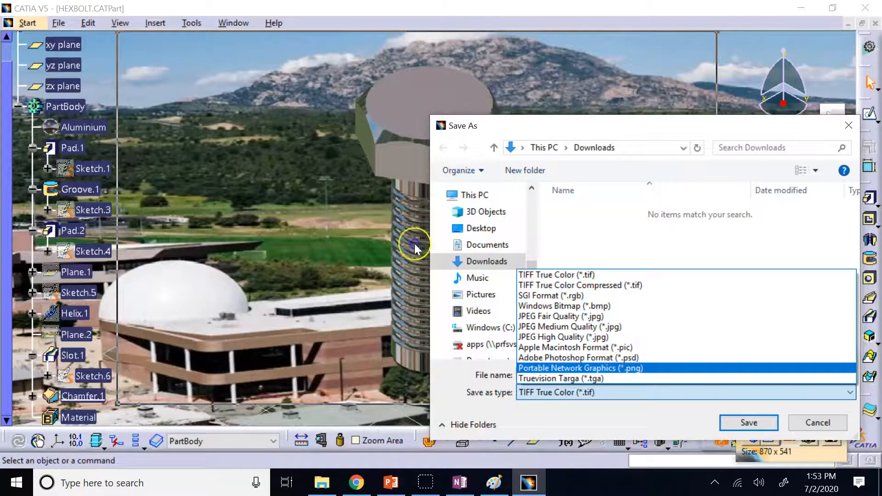
pyautogui.click(624, 368)
pyautogui.click(750, 423)
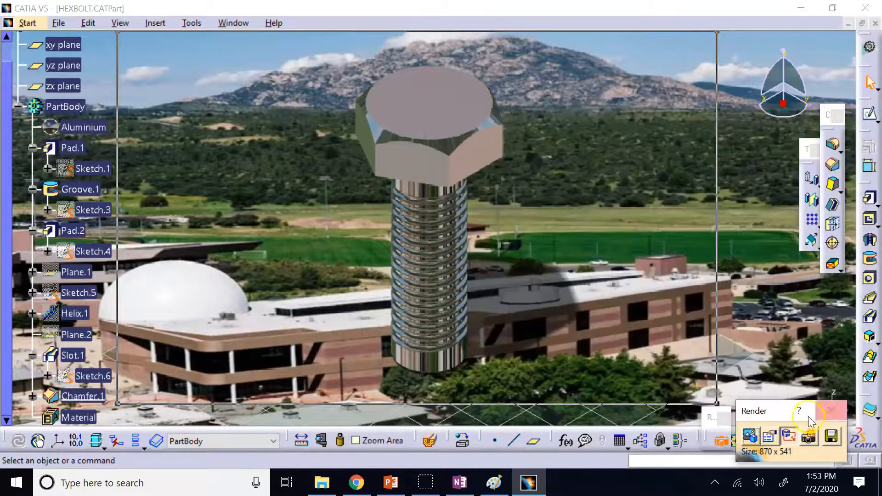
pyautogui.click(831, 412)
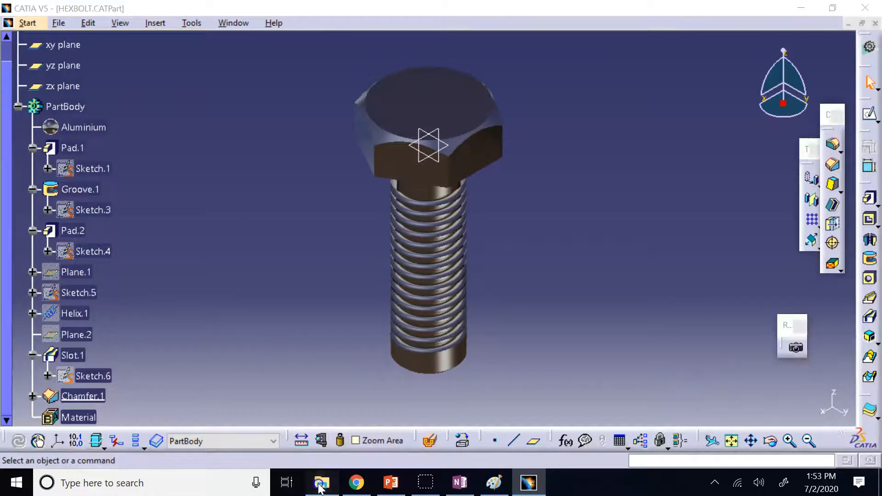
# Step: View the saved bolt image from the Downloads folder at full window size, close it and switch back to CATIA
pyautogui.click(322, 483)
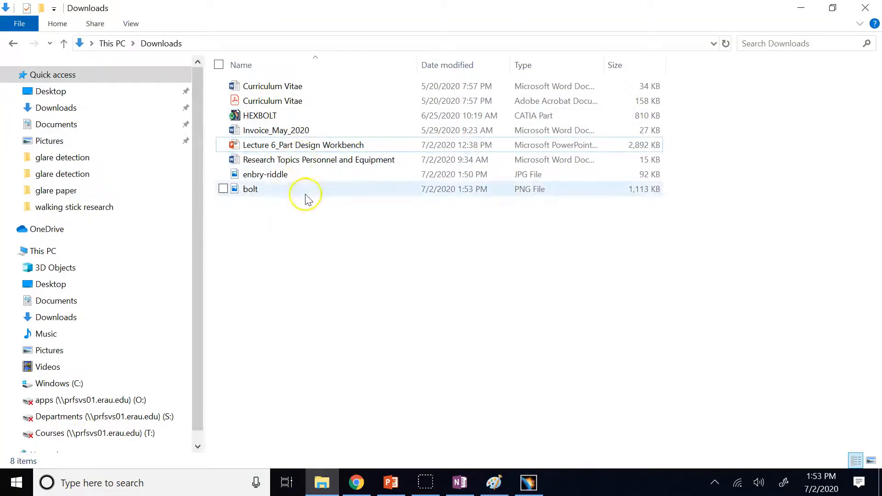
pyautogui.doubleClick(260, 189)
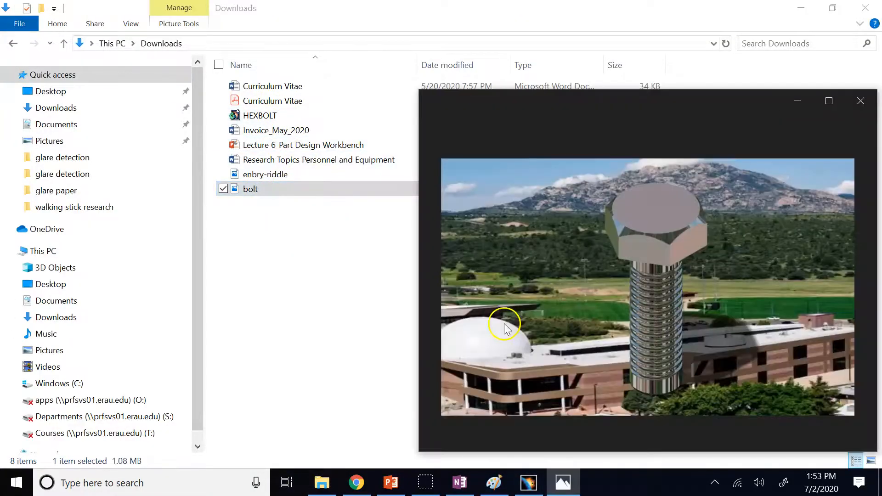
pyautogui.click(828, 102)
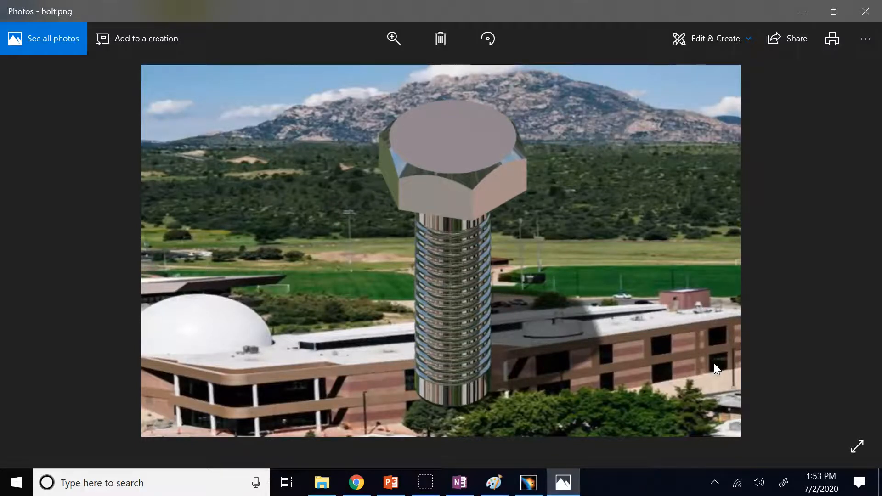
pyautogui.click(866, 11)
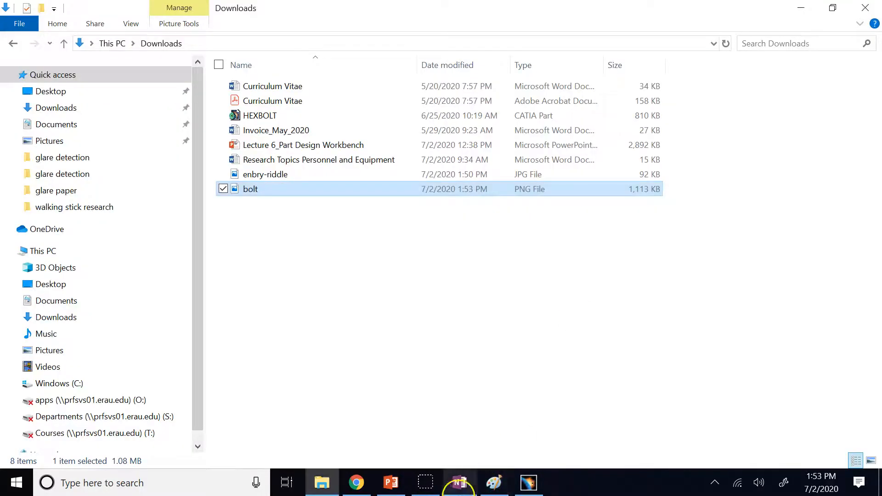
pyautogui.click(529, 483)
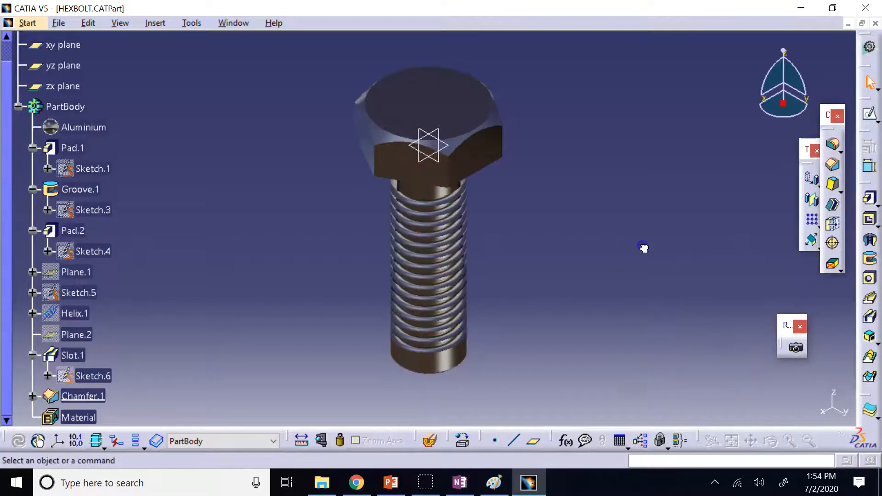
# Step: Bring out the surface-based features toolbar and examine its Split and Thick Surface tools
pyautogui.moveTo(783, 328); pyautogui.dragTo(732, 227)
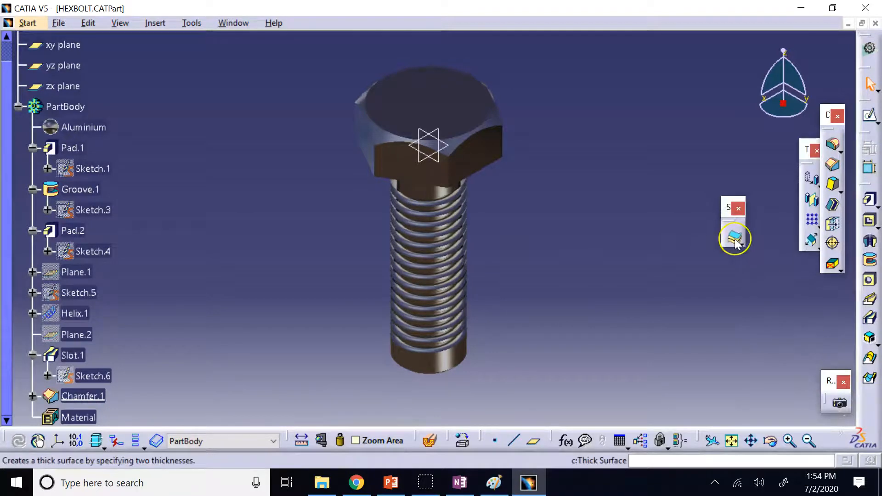
pyautogui.click(734, 239)
pyautogui.click(741, 244)
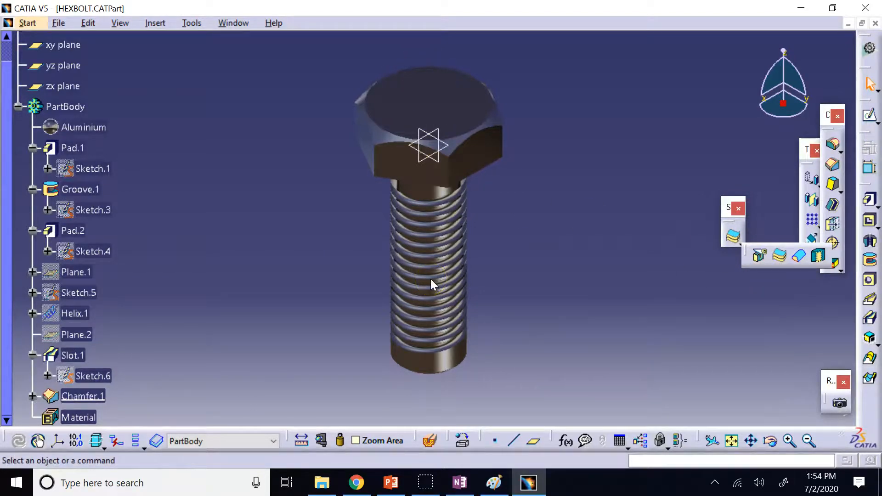
pyautogui.click(759, 256)
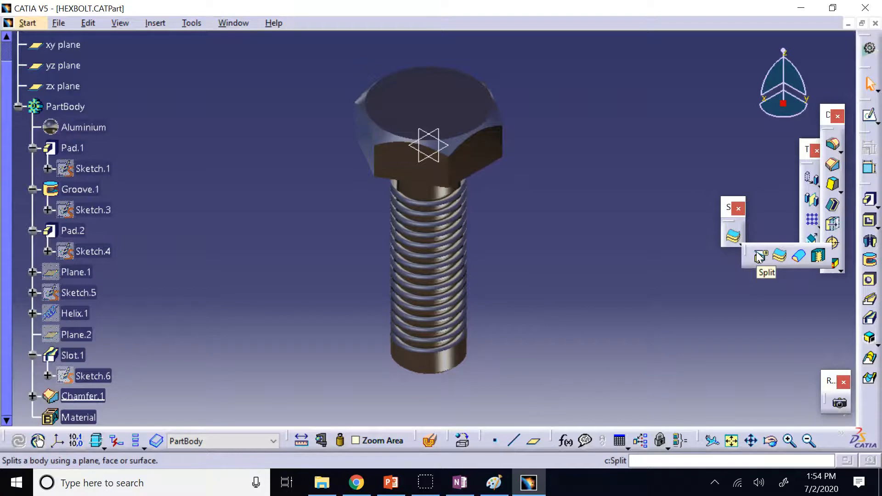
pyautogui.click(780, 259)
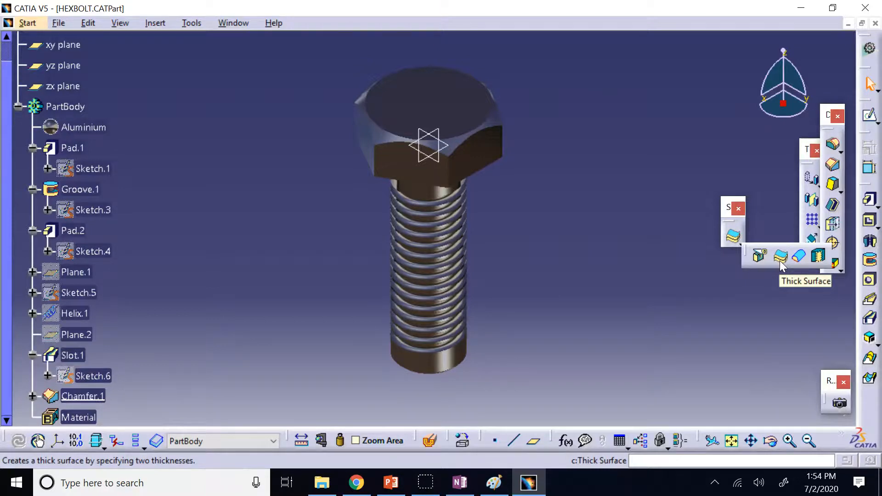
pyautogui.click(707, 300)
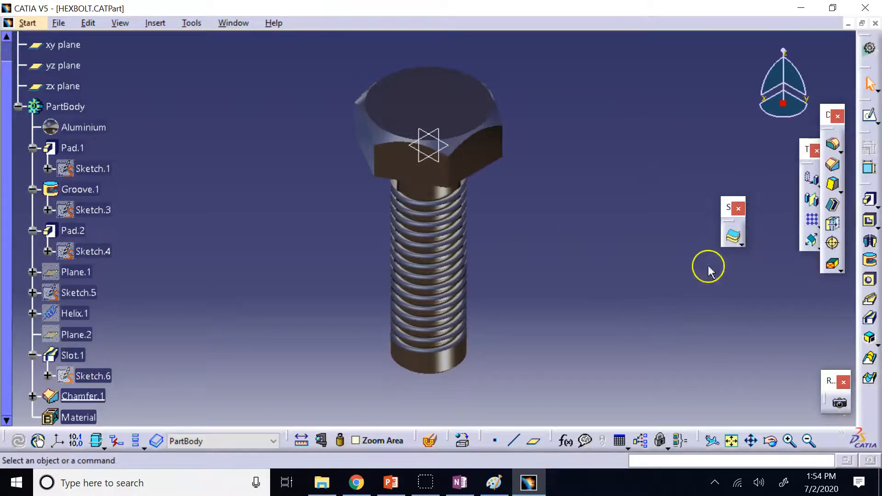
# Step: Set the surface-based features toolbar above the render toolbar, shift the transformation toolbar slightly and undock the Measure toolbar beside the bolt
pyautogui.moveTo(732, 212); pyautogui.dragTo(830, 312)
pyautogui.moveTo(803, 162); pyautogui.dragTo(796, 168)
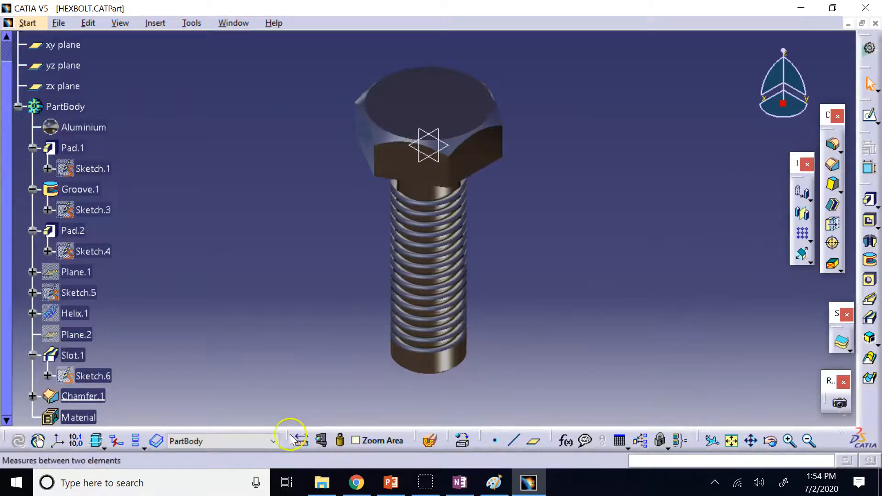
pyautogui.moveTo(288, 439); pyautogui.dragTo(699, 287)
pyautogui.moveTo(696, 290); pyautogui.dragTo(695, 289)
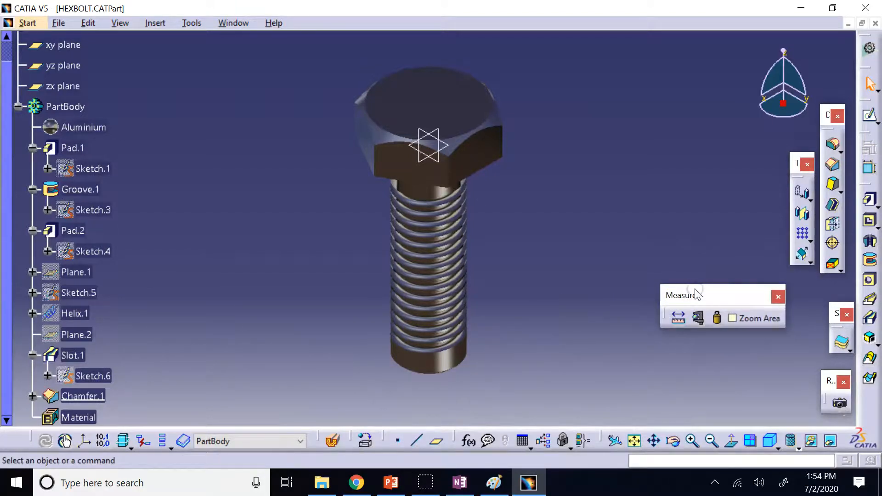
# Step: Measure the circular edge on top of the bolt head with Measure Item
pyautogui.click(679, 319)
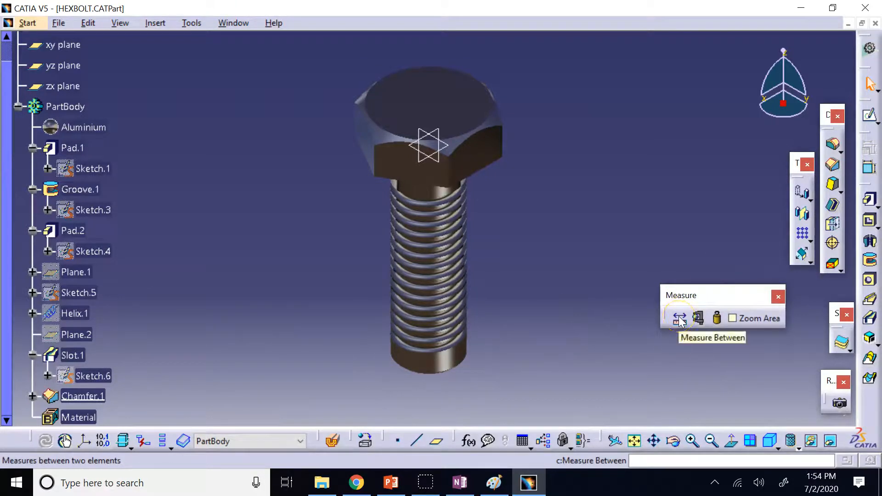
pyautogui.click(681, 322)
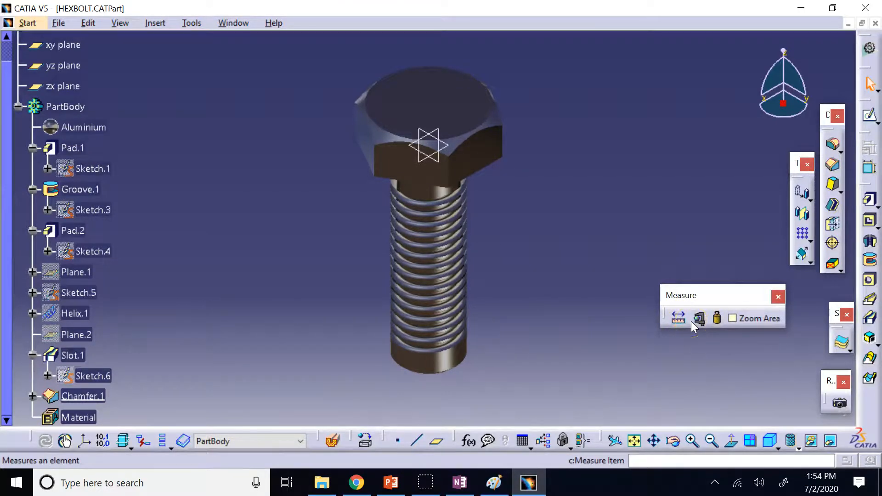
pyautogui.click(692, 320)
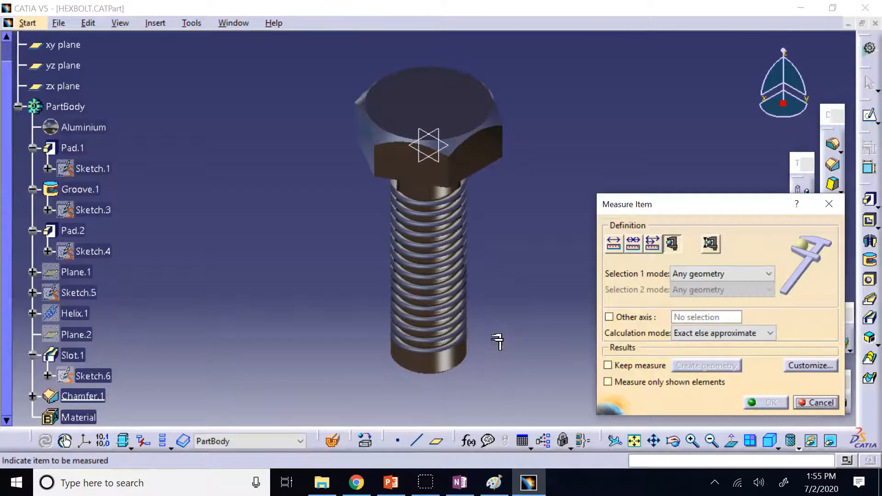
pyautogui.click(398, 134)
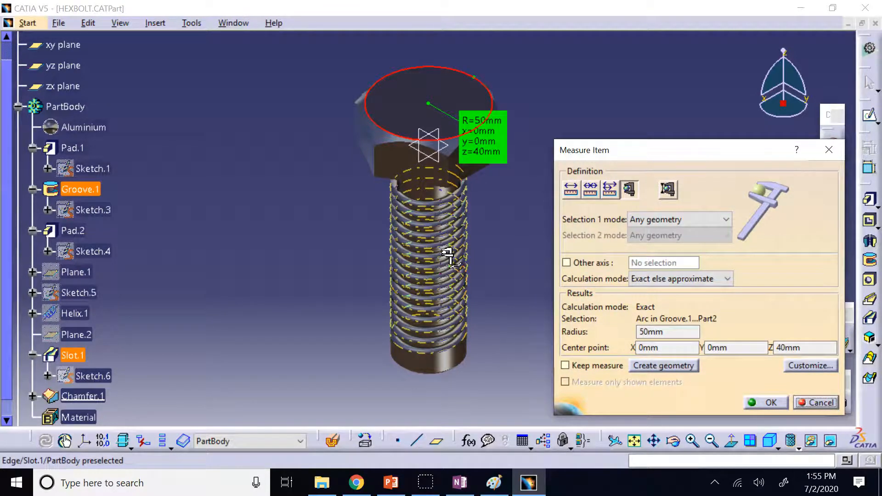
pyautogui.click(576, 43)
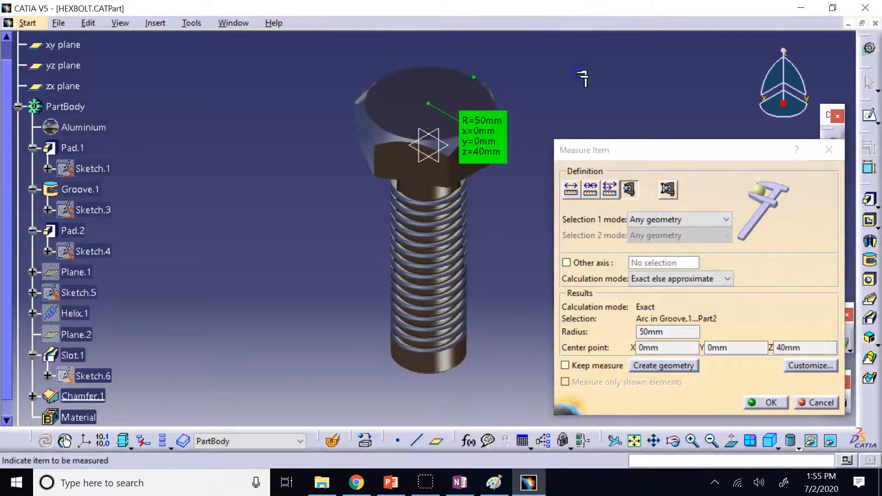
# Step: Measure between the bolt head's top face and the shank's end face, with selection 1 mode set to Surface only
pyautogui.click(571, 189)
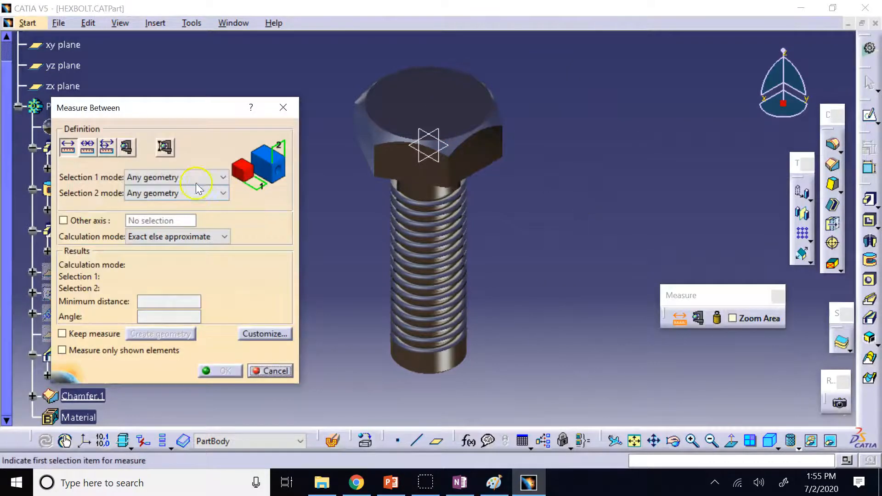
pyautogui.click(183, 177)
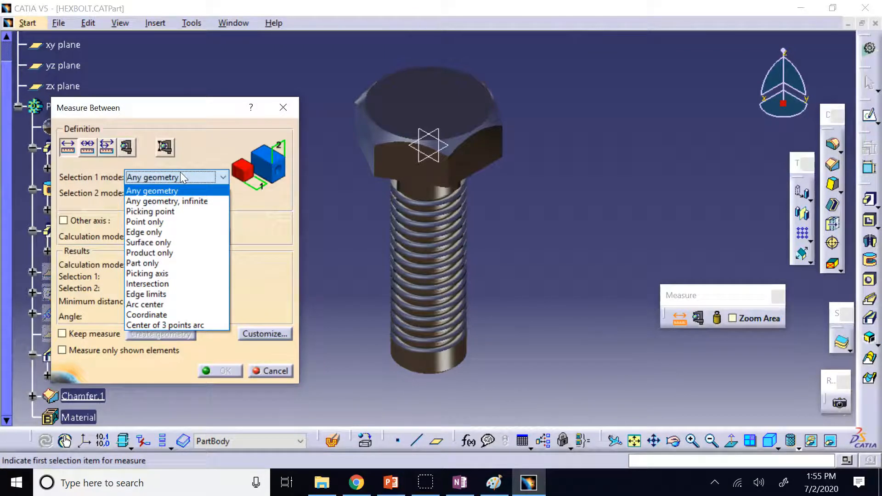
pyautogui.click(171, 239)
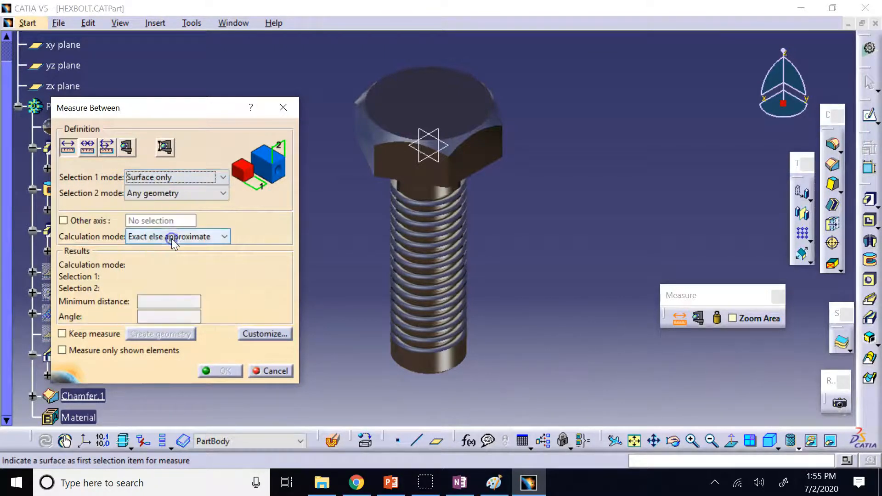
pyautogui.click(426, 104)
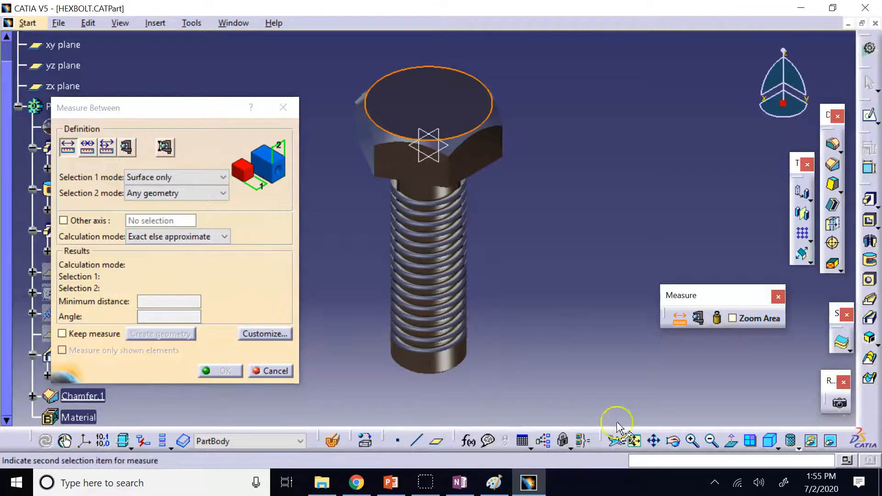
pyautogui.click(674, 442)
pyautogui.moveTo(560, 366); pyautogui.dragTo(502, 330)
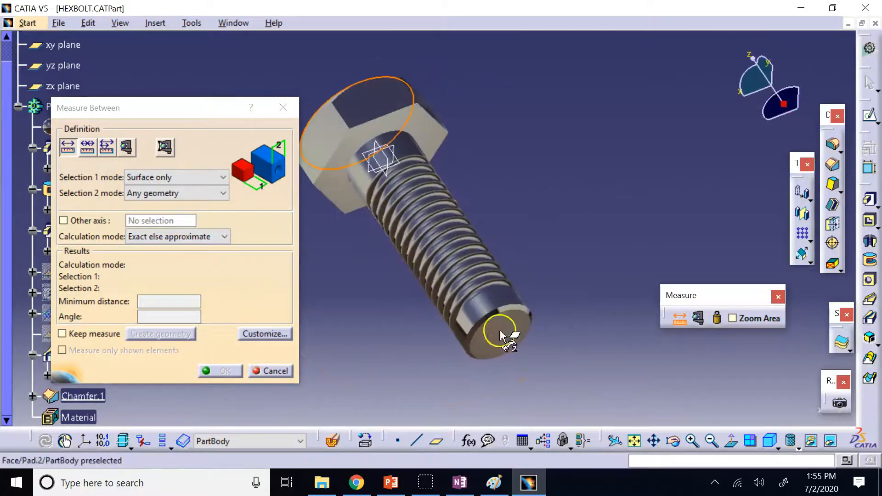
pyautogui.click(504, 342)
pyautogui.click(634, 441)
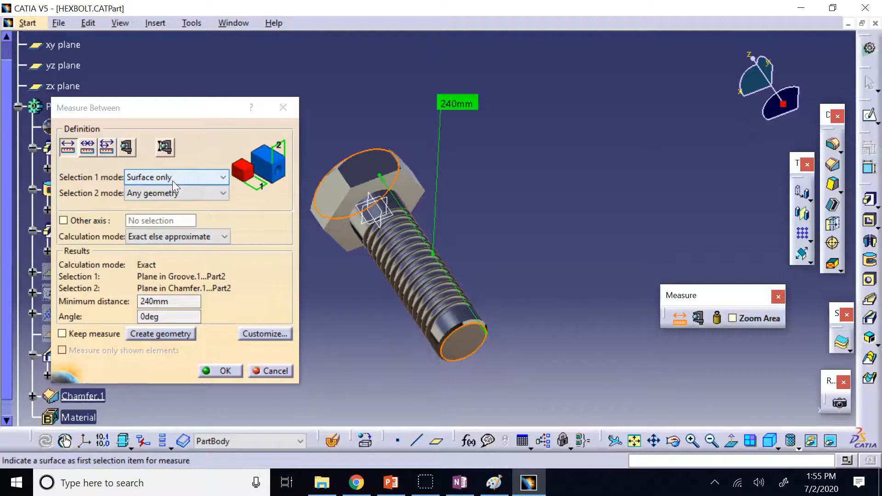
# Step: Customize Measure Between to display the angle in 3D as well, and finish the measurement
pyautogui.click(250, 334)
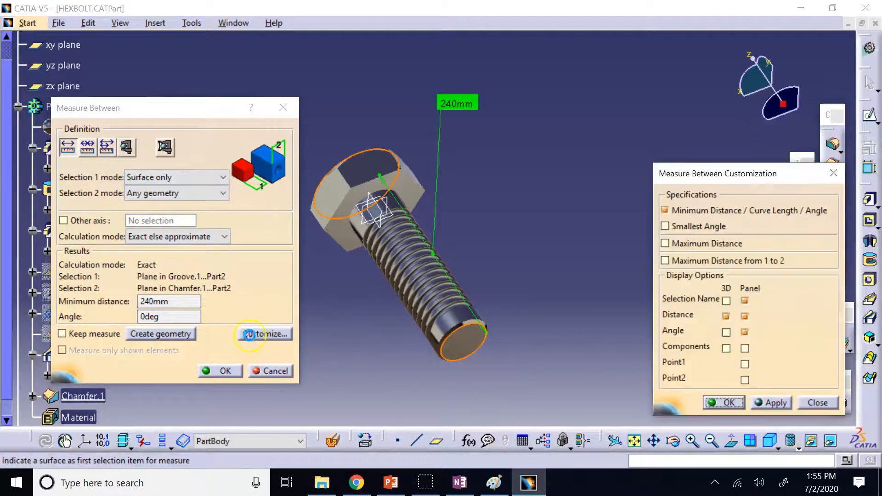
pyautogui.click(727, 333)
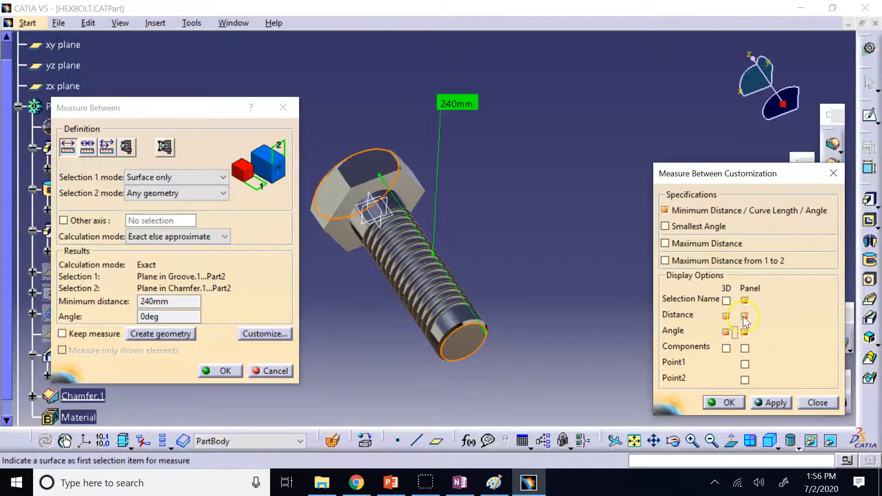
pyautogui.click(722, 411)
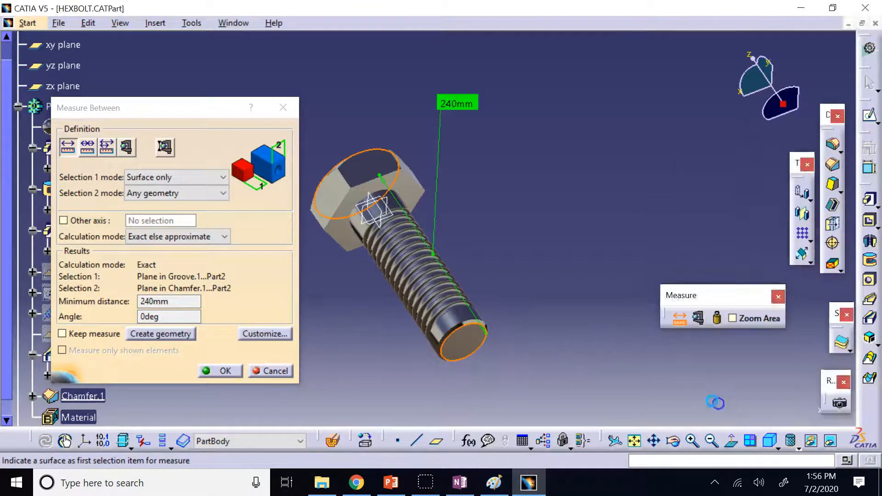
pyautogui.click(218, 371)
# Step: Measure the 3D inertia of the entire PartBody with Measure Inertia and review its customizable result options
pyautogui.click(717, 320)
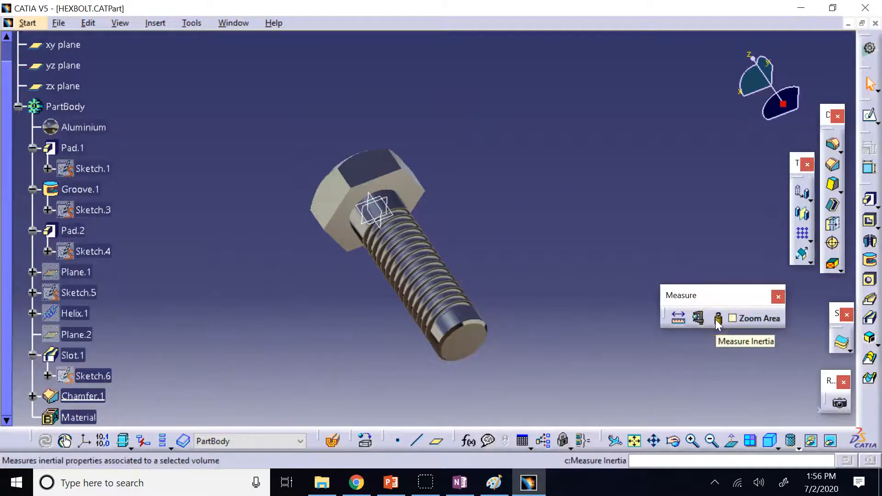
pyautogui.click(716, 319)
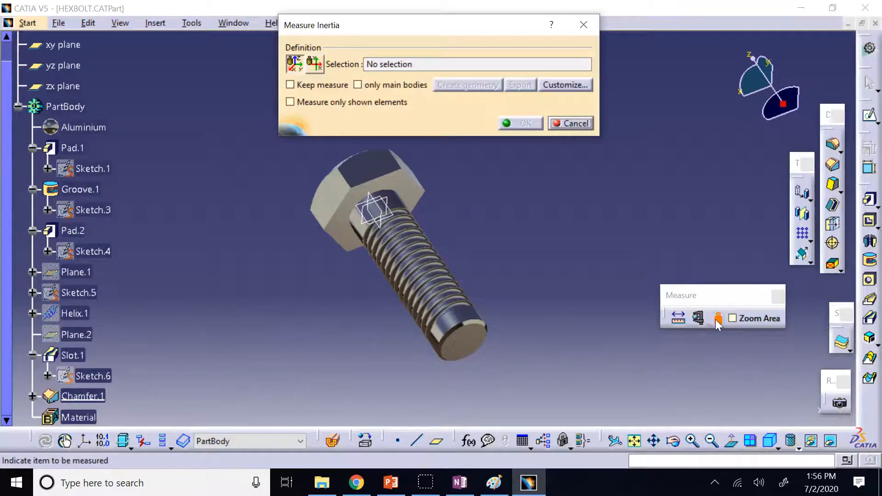
pyautogui.click(311, 64)
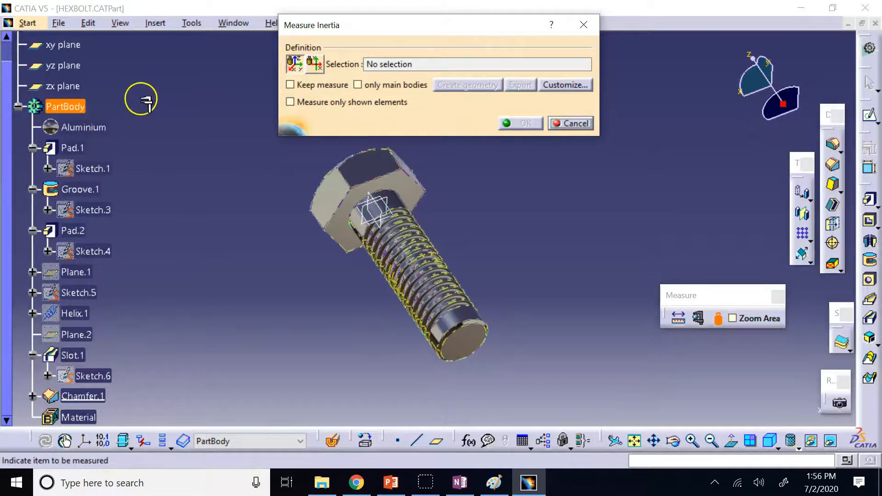
pyautogui.click(66, 110)
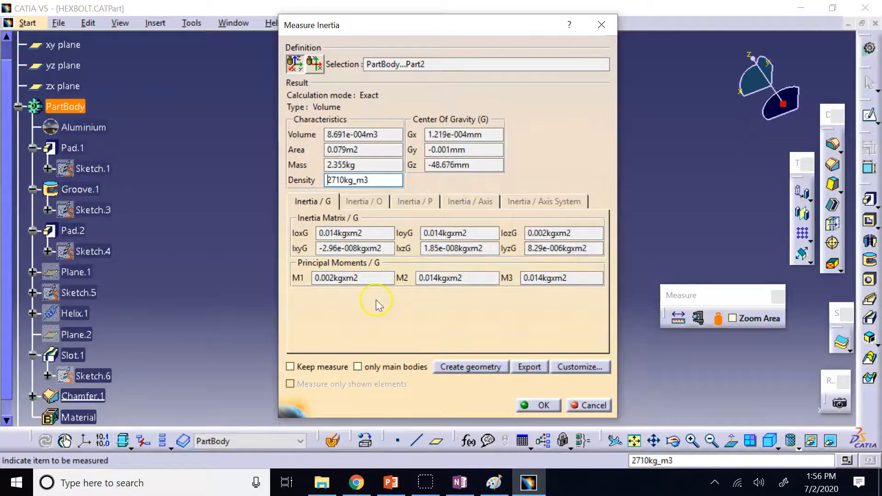
pyautogui.click(578, 369)
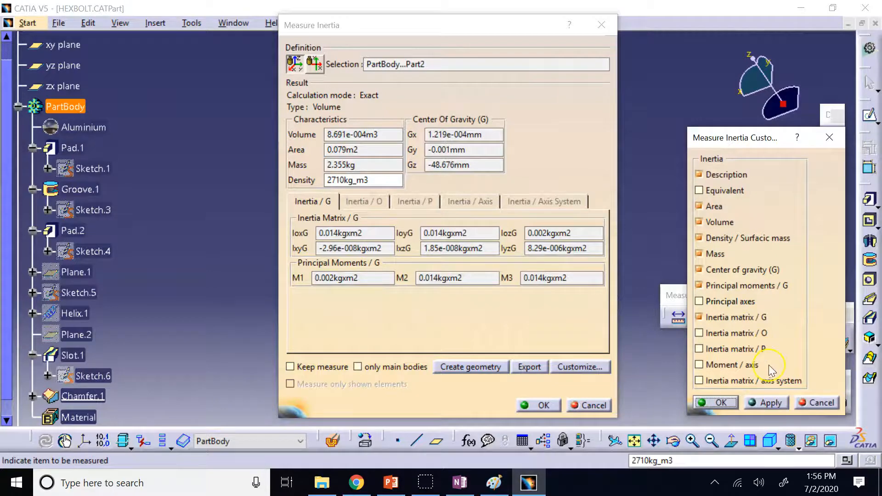
pyautogui.click(718, 402)
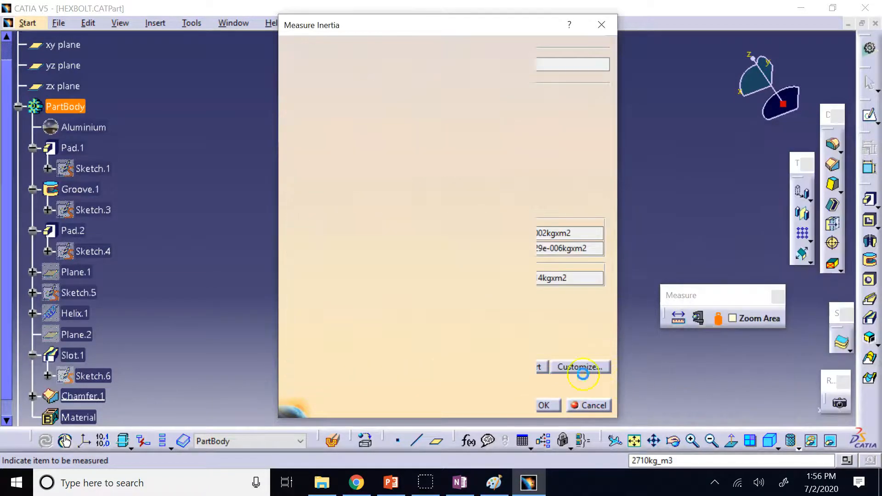
# Step: Check the file types offered for exporting the inertia results, and move the Measure Inertia dialog off the bolt
pyautogui.click(532, 368)
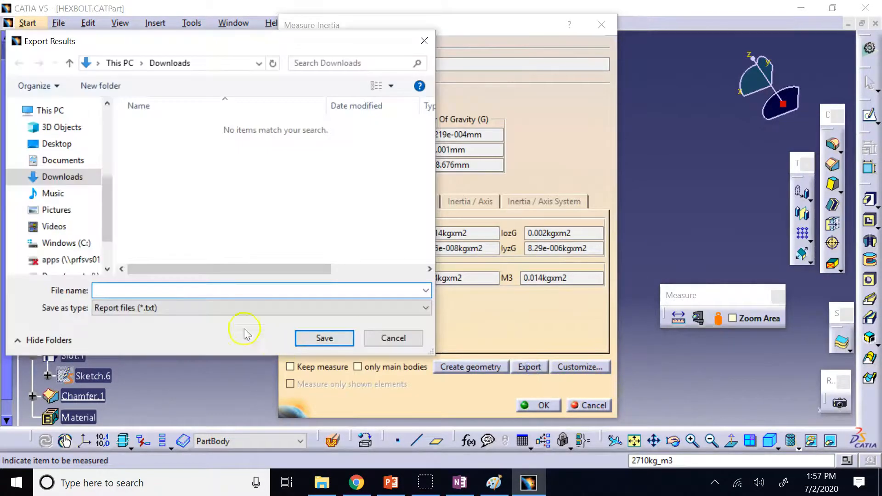
pyautogui.click(216, 308)
pyautogui.click(217, 309)
pyautogui.click(385, 334)
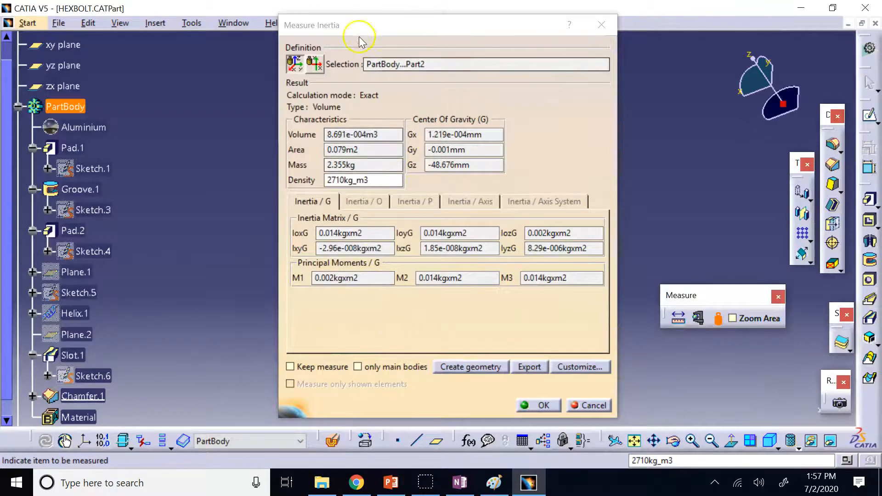
pyautogui.click(359, 32)
pyautogui.moveTo(358, 32); pyautogui.dragTo(593, 33)
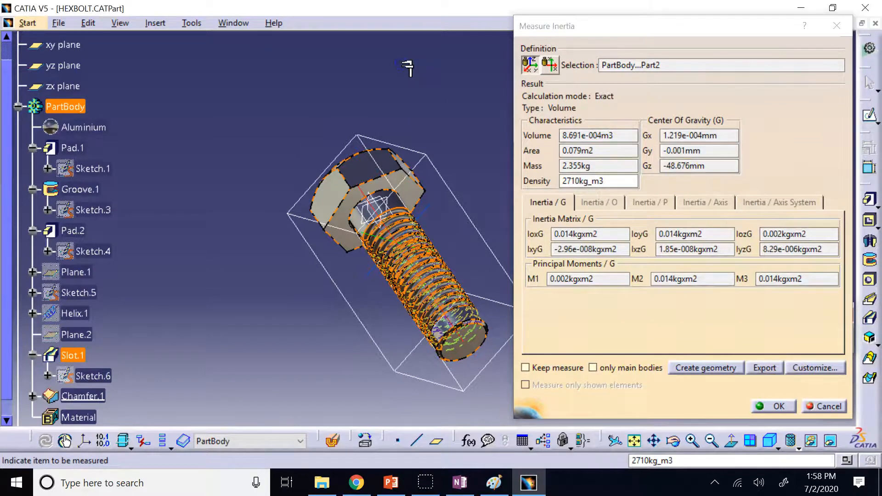
# Step: Measure the 2D inertia of the circular face on top of the bolt head and finish the measurement
pyautogui.click(549, 67)
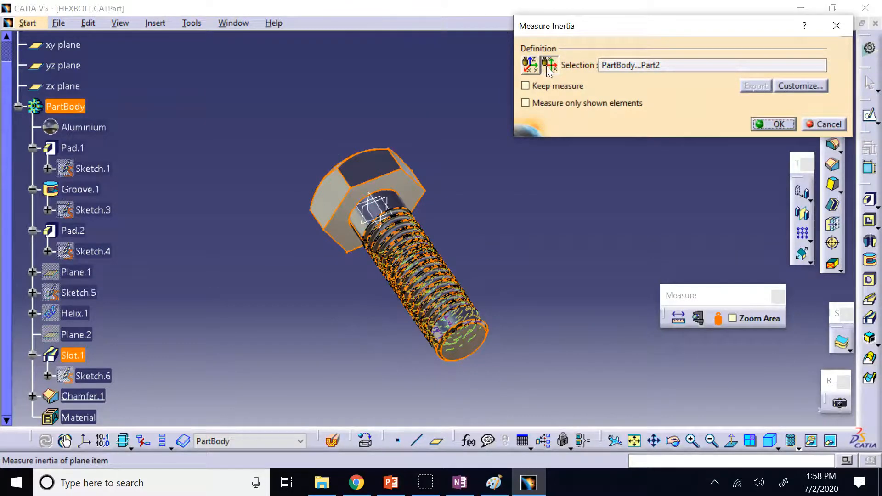
pyautogui.click(461, 95)
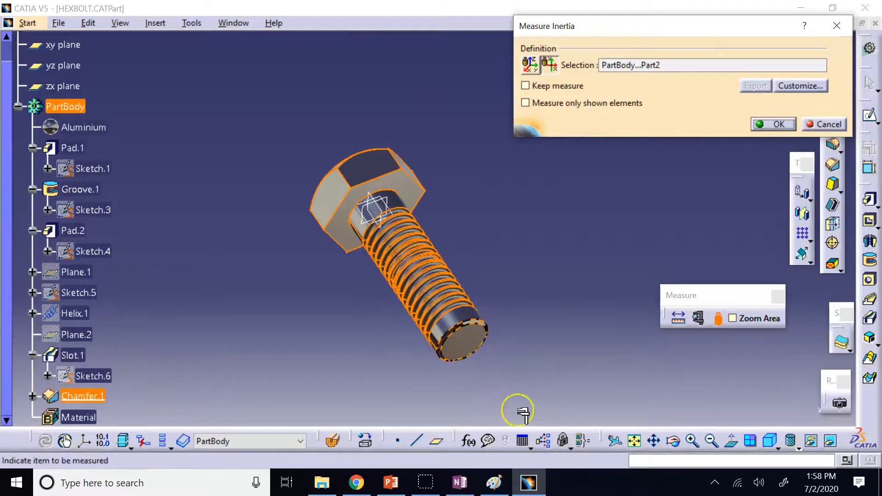
pyautogui.click(673, 441)
pyautogui.moveTo(447, 225); pyautogui.dragTo(388, 277)
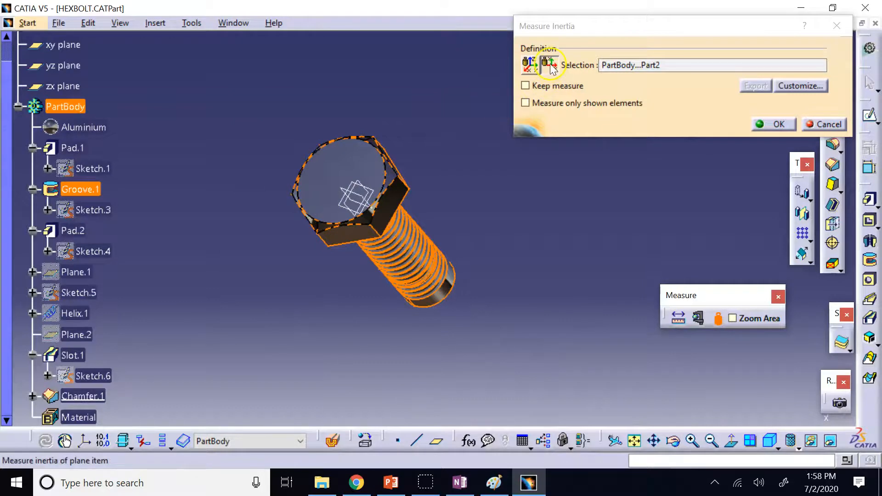
pyautogui.click(334, 161)
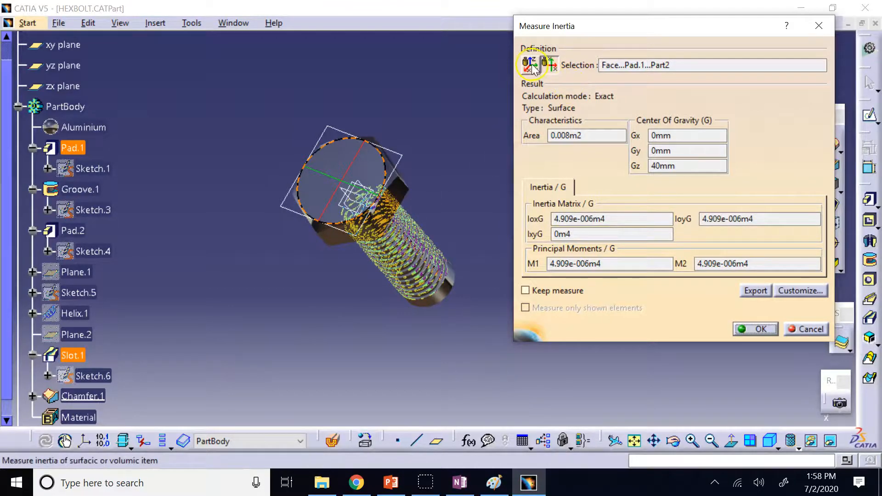
pyautogui.click(759, 329)
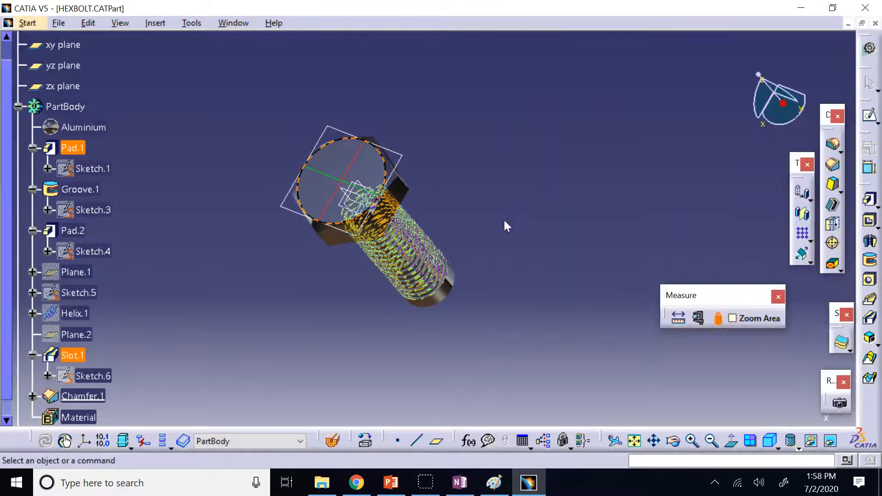
# Step: Show the bolt in isometric view, dock the Measure toolbar with the standard tools and float the Tools toolbar
pyautogui.click(769, 440)
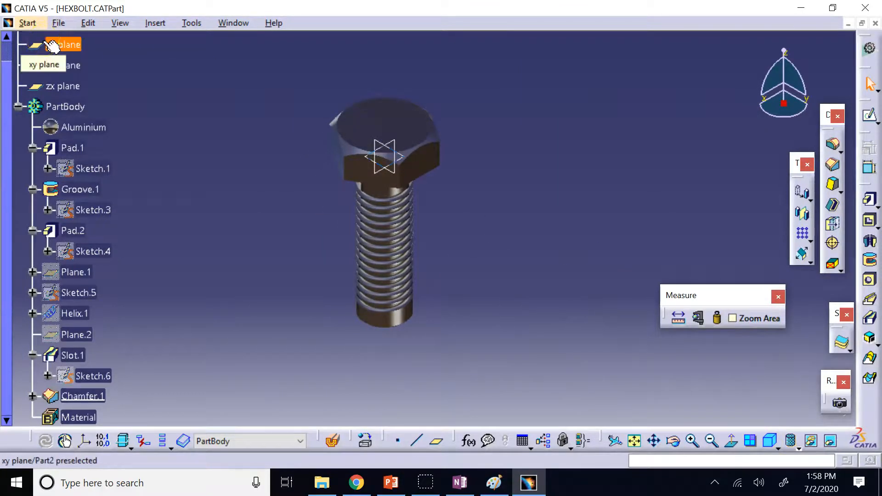
pyautogui.moveTo(678, 303); pyautogui.dragTo(544, 445)
pyautogui.moveTo(5, 439); pyautogui.dragTo(561, 364)
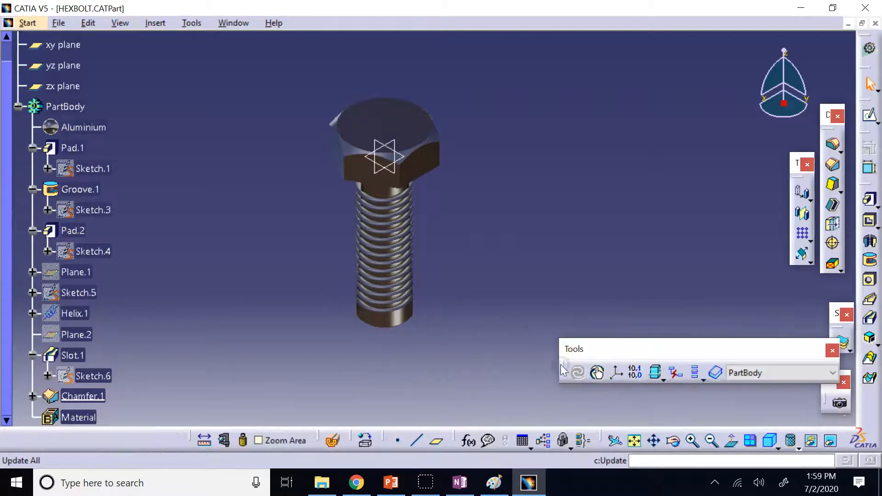
# Step: Open the Catalog Browser and look through the ISO Standards component categories
pyautogui.click(717, 374)
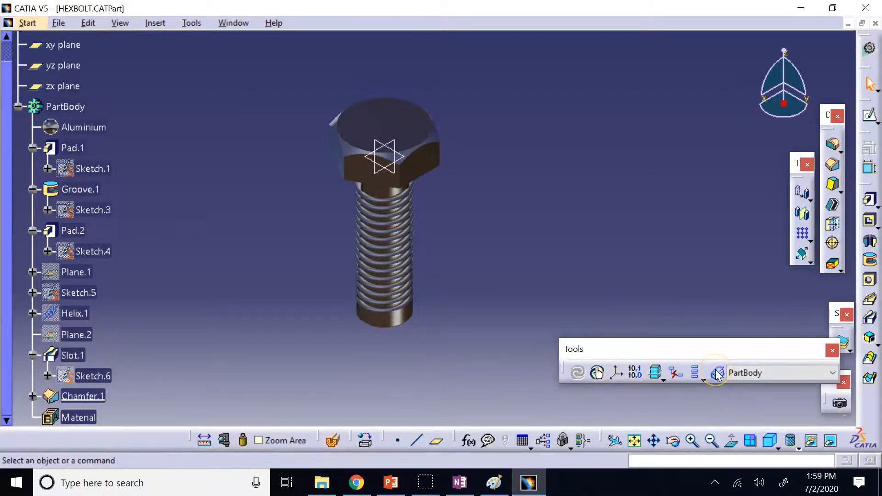
pyautogui.click(649, 271)
pyautogui.click(719, 374)
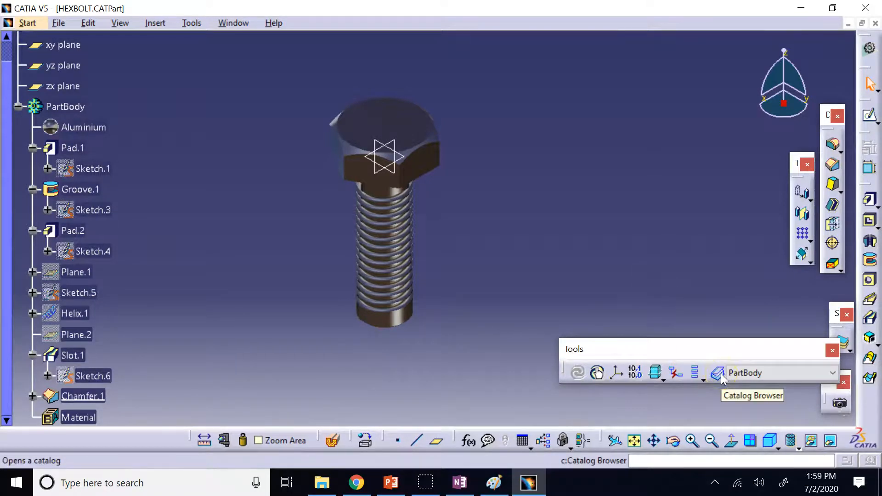
pyautogui.click(593, 204)
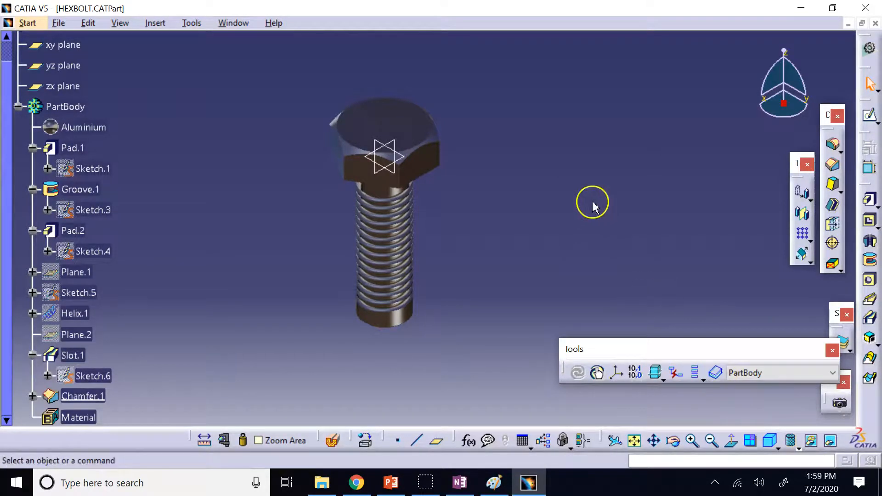
pyautogui.click(716, 376)
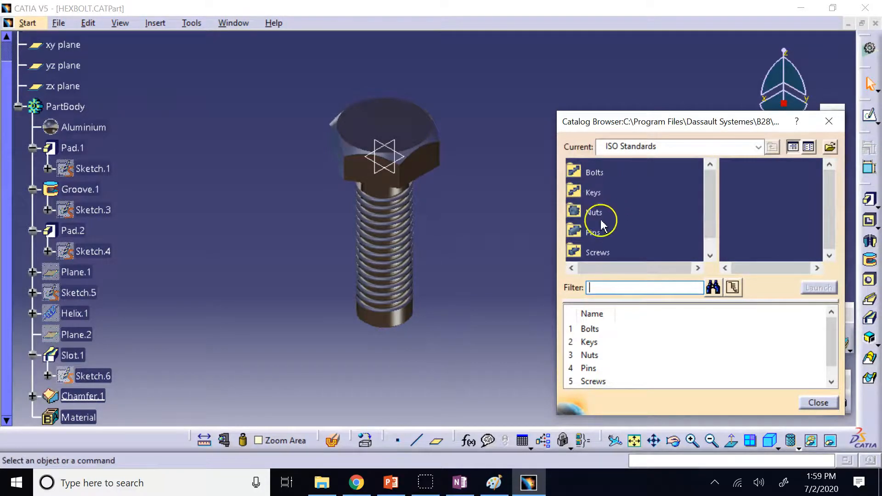
pyautogui.scroll(-2, 669, 212)
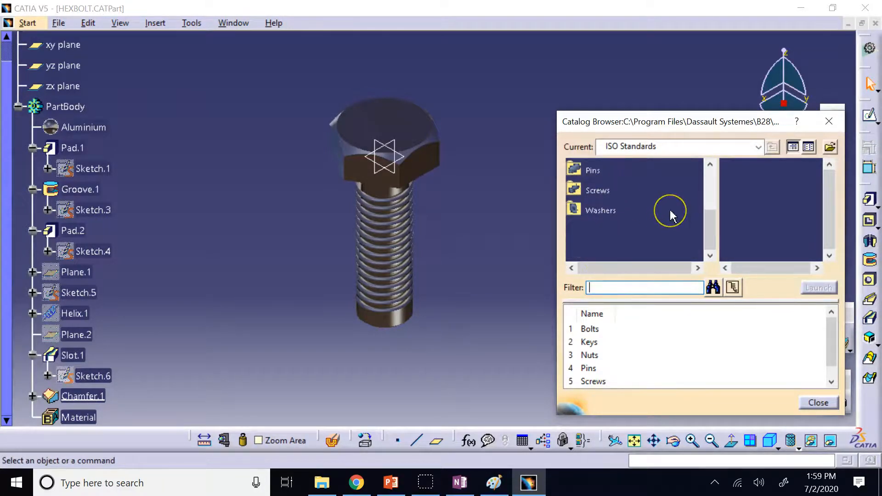
pyautogui.scroll(2, 672, 216)
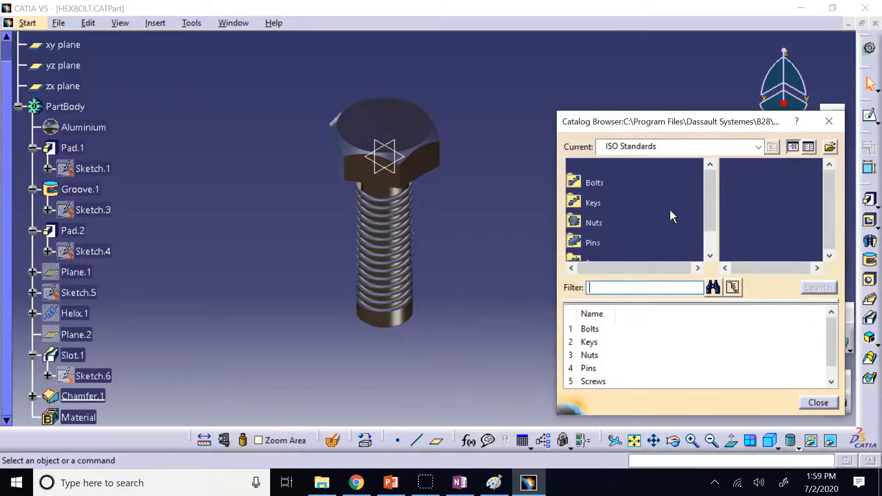
# Step: Open the ISO_4014_GRADES_A_B_HEXAGON_HEAD_BOLT_NONPREFERRED family in the Bolts category
pyautogui.doubleClick(611, 178)
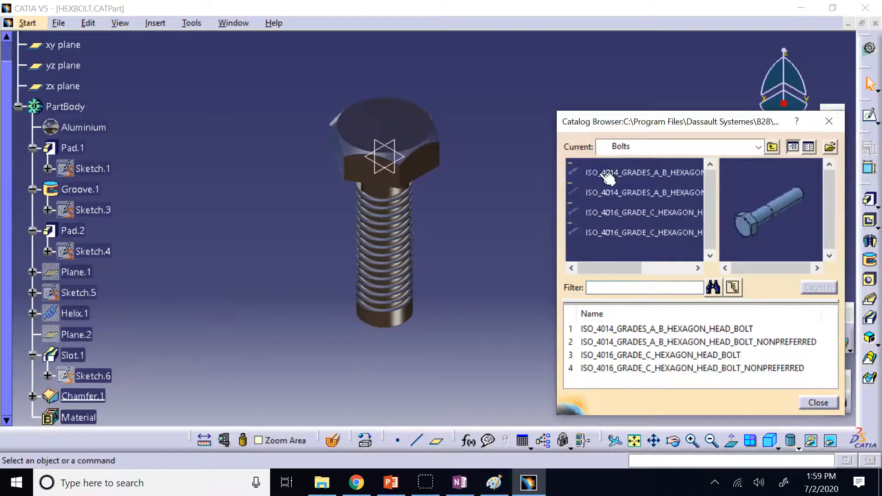
pyautogui.click(636, 224)
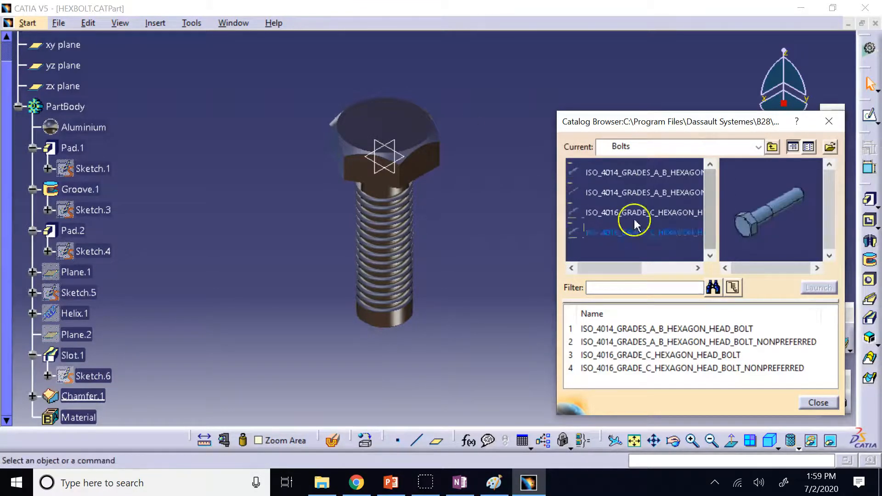
pyautogui.doubleClick(636, 176)
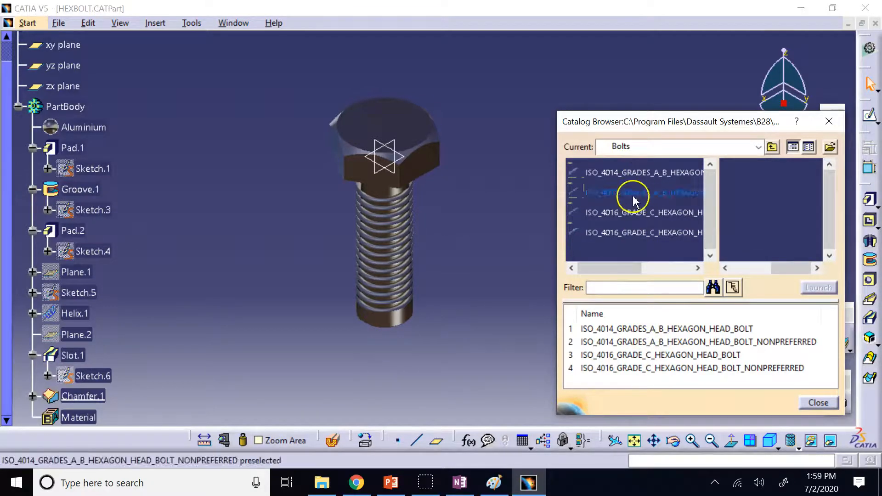
pyautogui.click(638, 195)
pyautogui.click(770, 208)
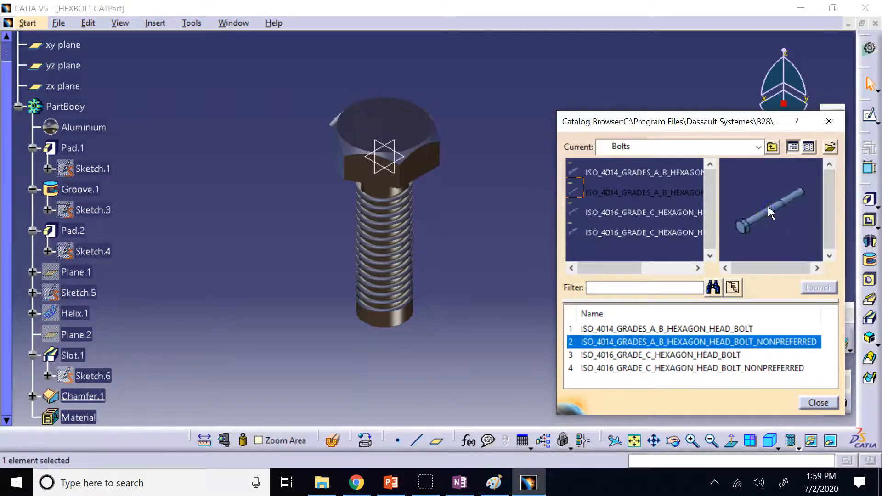
pyautogui.doubleClick(623, 193)
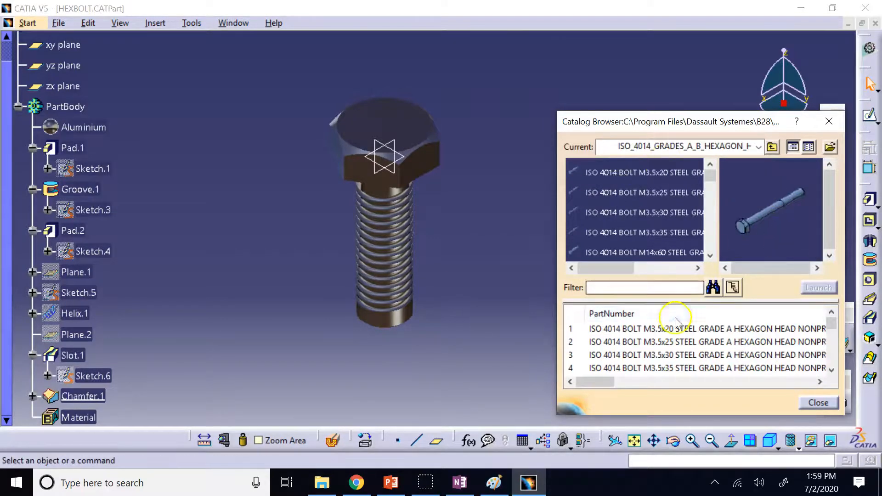
# Step: Compare the listed M3.5 bolt sizes and select the ISO 4014 M3.5x25 steel grade A bolt
pyautogui.click(646, 342)
pyautogui.click(651, 368)
pyautogui.click(651, 355)
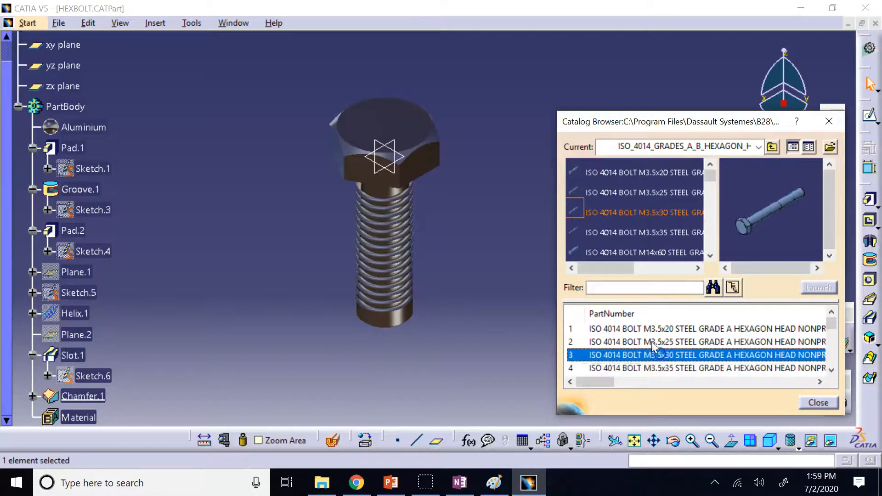
pyautogui.click(651, 342)
pyautogui.click(679, 347)
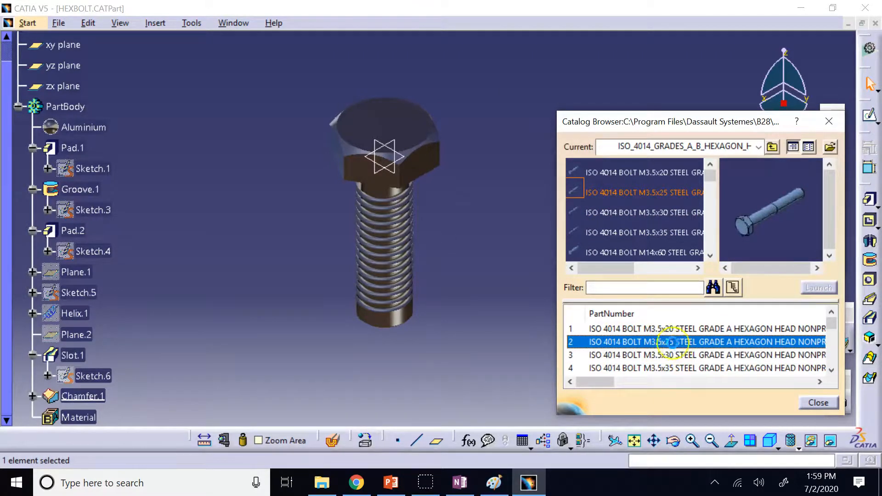
pyautogui.click(668, 343)
pyautogui.click(633, 347)
# Step: Open the selected M3.5x25 catalog bolt as a new document and fit it in view
pyautogui.rightClick(633, 346)
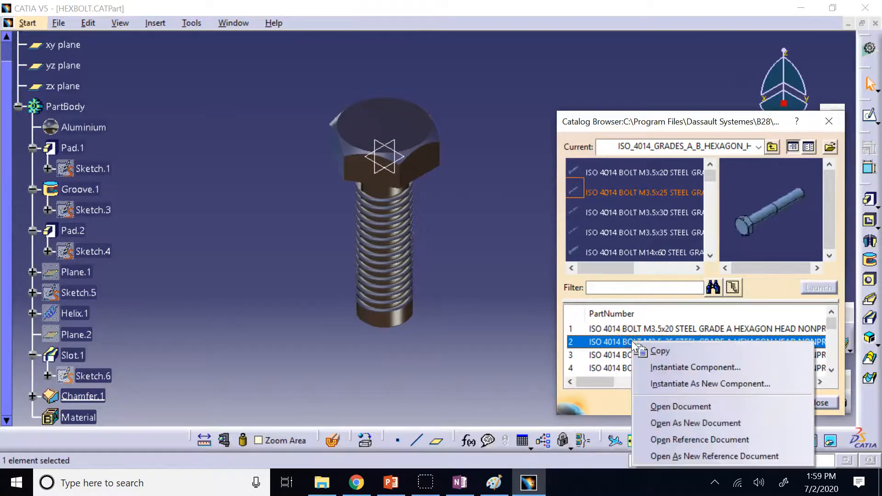
pyautogui.click(712, 368)
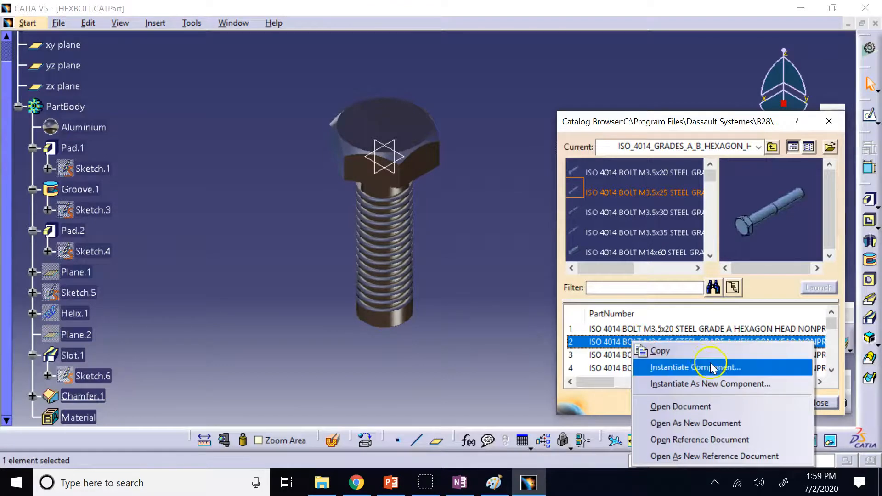
pyautogui.click(730, 379)
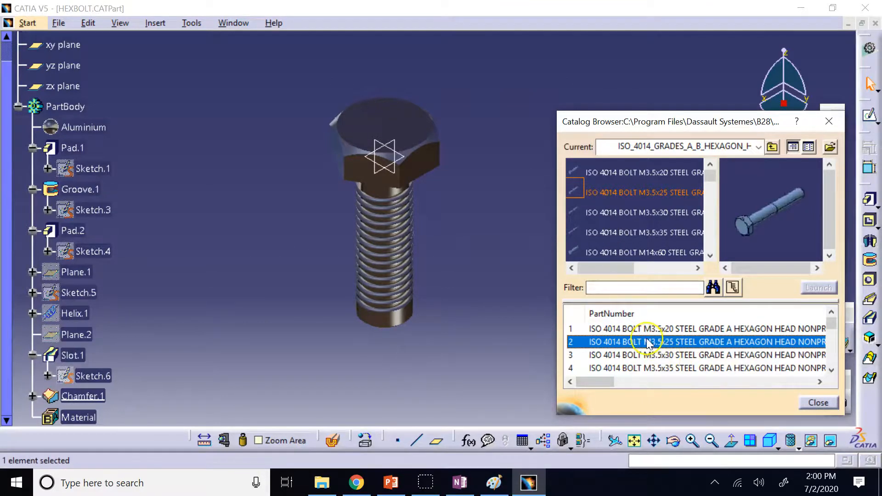
pyautogui.rightClick(617, 344)
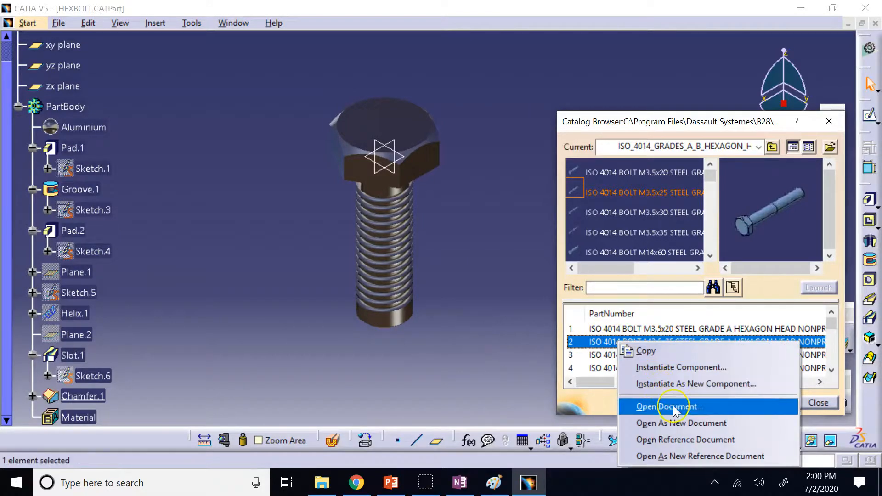
pyautogui.click(701, 423)
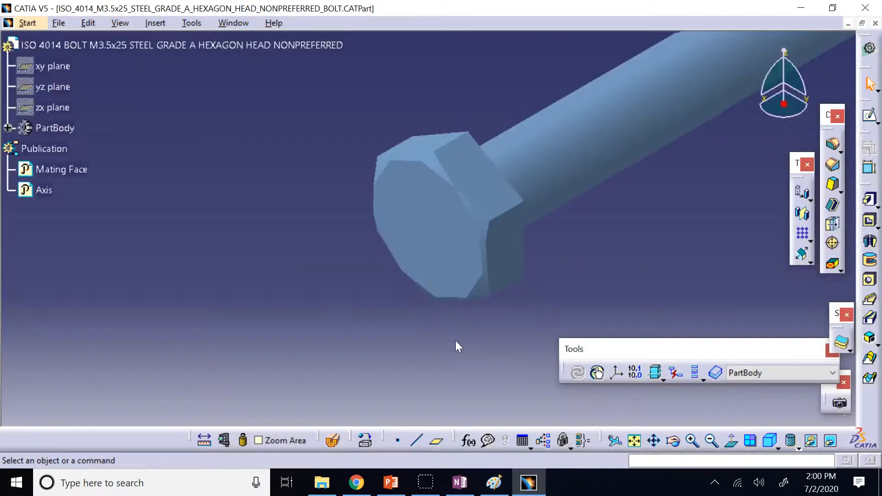
pyautogui.click(634, 440)
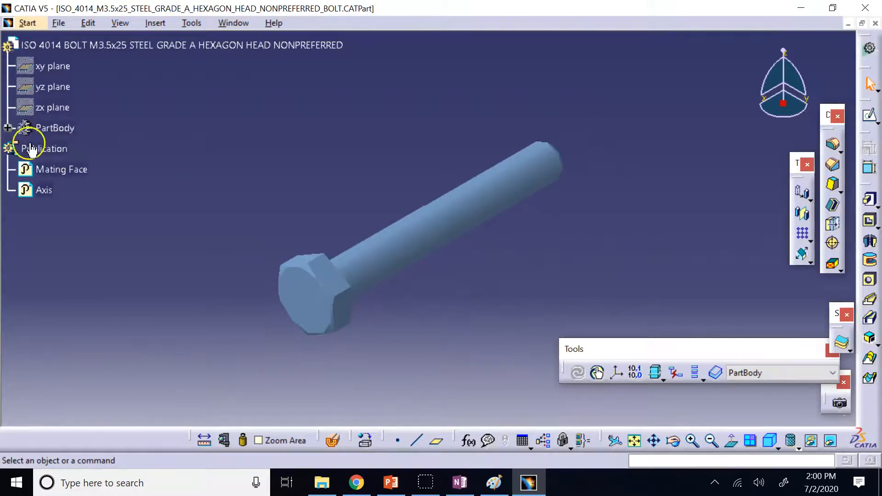
# Step: Examine the features under PartBody in the catalog bolt's specification tree, then collapse it and view the bolt from another angle
pyautogui.click(8, 128)
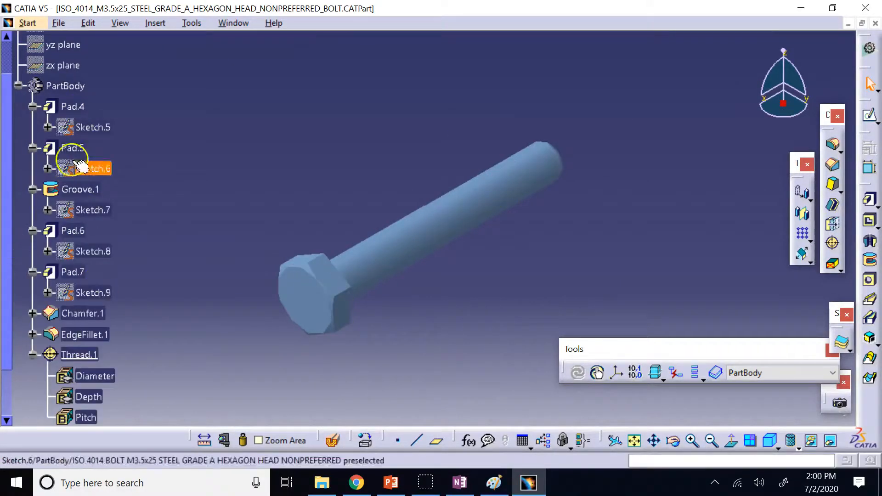
pyautogui.scroll(2, 18, 69)
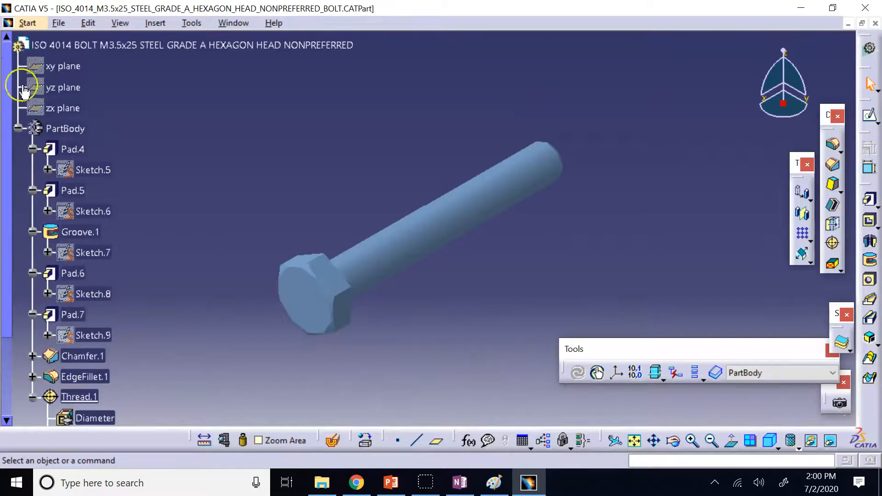
pyautogui.click(8, 128)
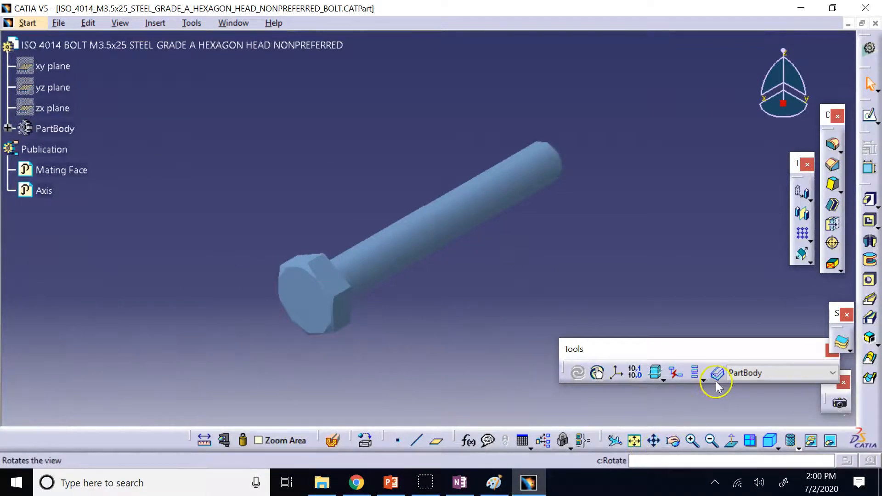
pyautogui.moveTo(622, 207); pyautogui.dragTo(597, 160, button='middle')
# Step: Reopen the Catalog Browser, go back up to the ISO Standards categories, look through them and close the browser
pyautogui.click(715, 372)
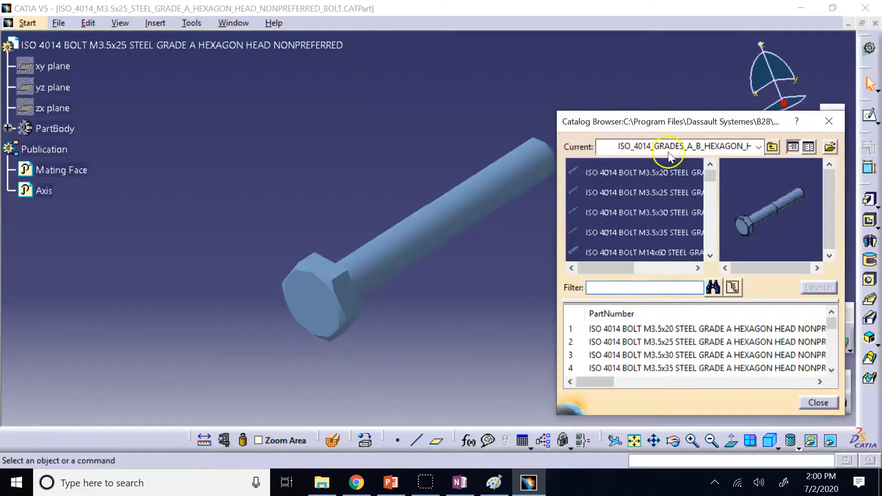
pyautogui.click(773, 147)
pyautogui.click(772, 147)
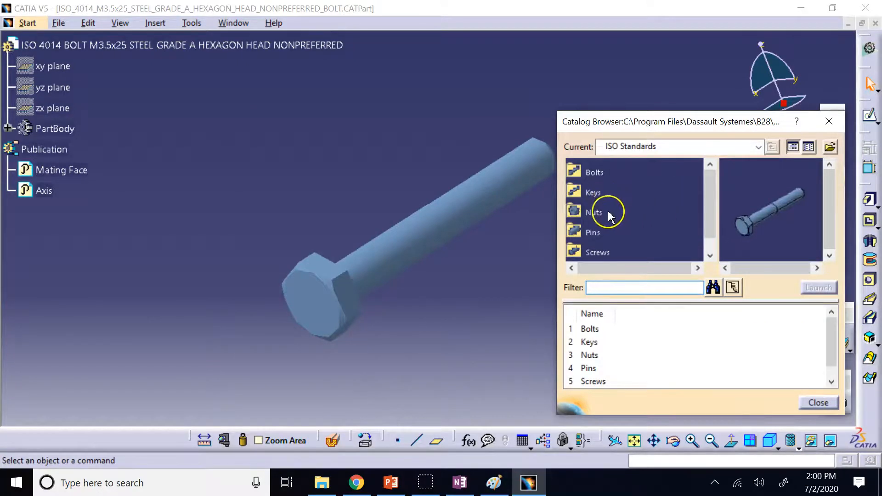
pyautogui.scroll(-1, 607, 234)
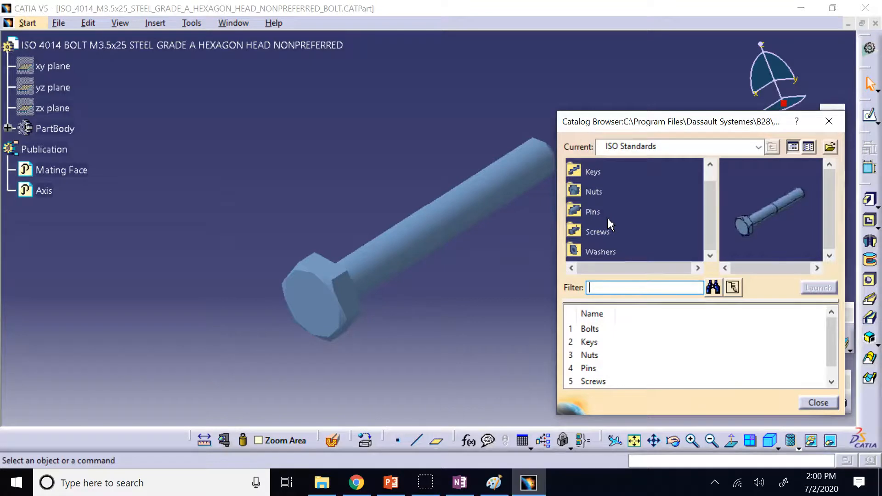
pyautogui.click(819, 403)
# Step: Close the ISO 4014 M3.5x25 catalog bolt and the HEXBOLT part without saving either one
pyautogui.hotkey('ctrl', 'F4')
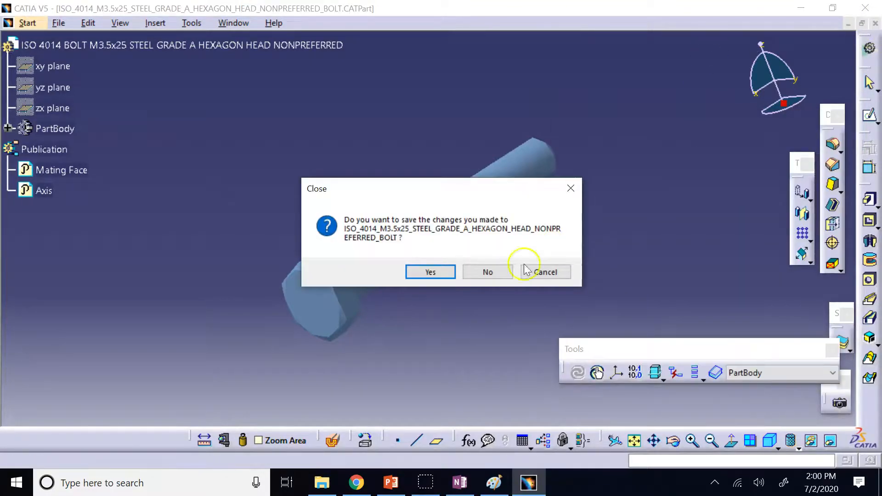
pyautogui.click(496, 272)
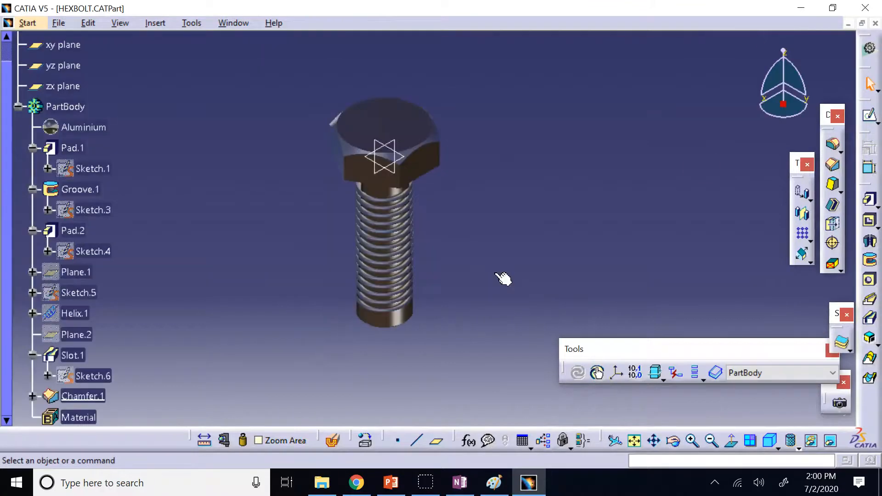
pyautogui.click(875, 23)
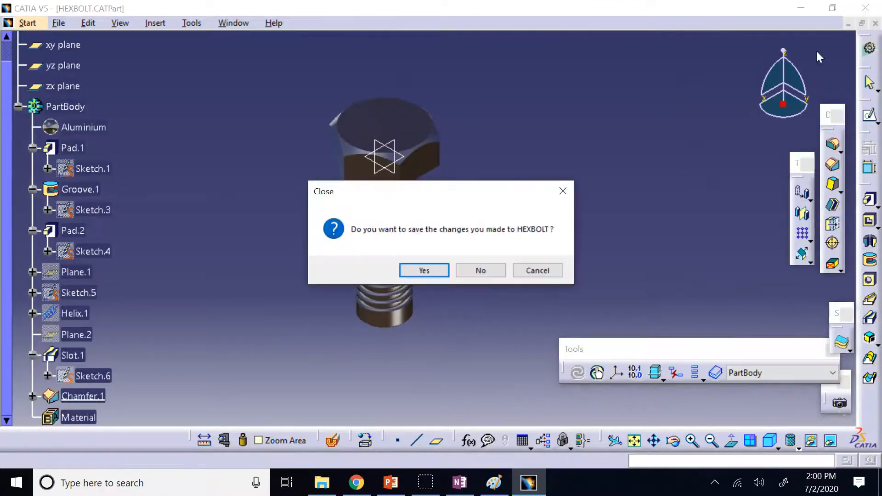
pyautogui.click(477, 273)
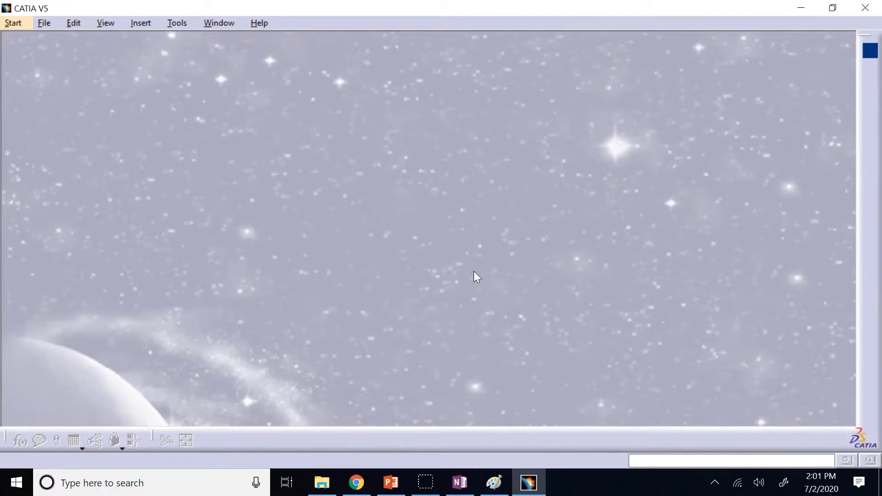
pyautogui.click(460, 269)
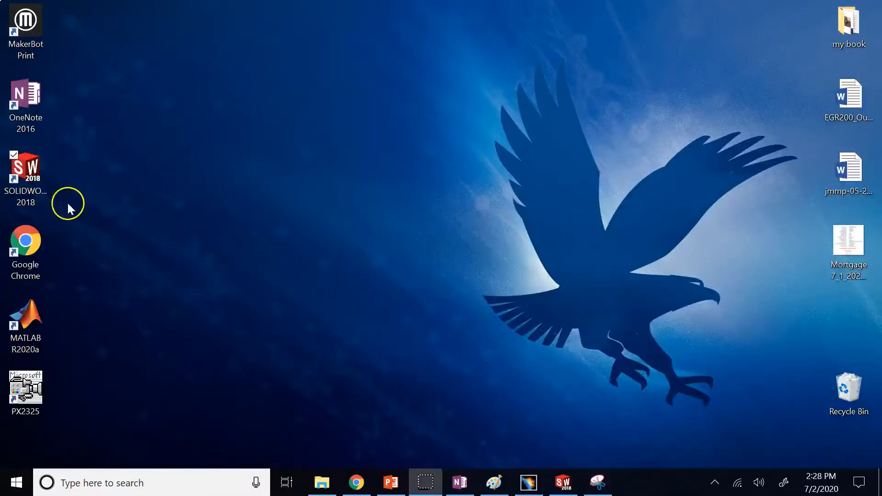
pyautogui.click(36, 175)
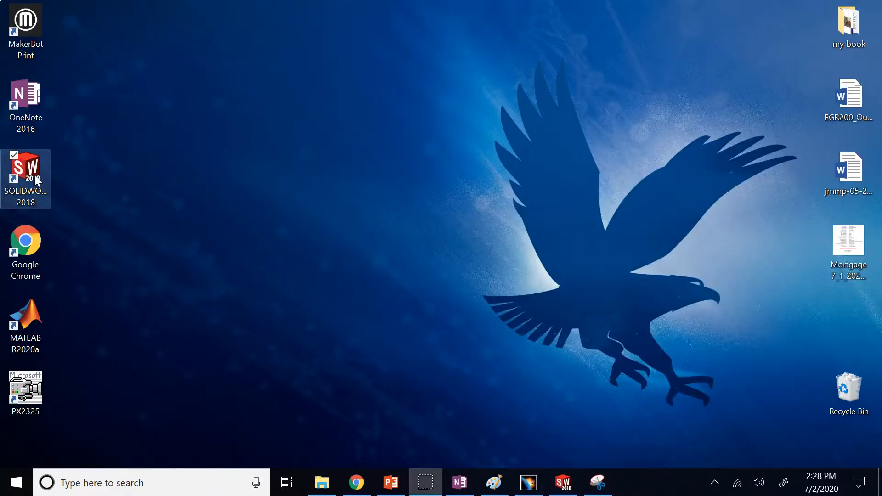
pyautogui.press('XF86AudioLowerVolume')
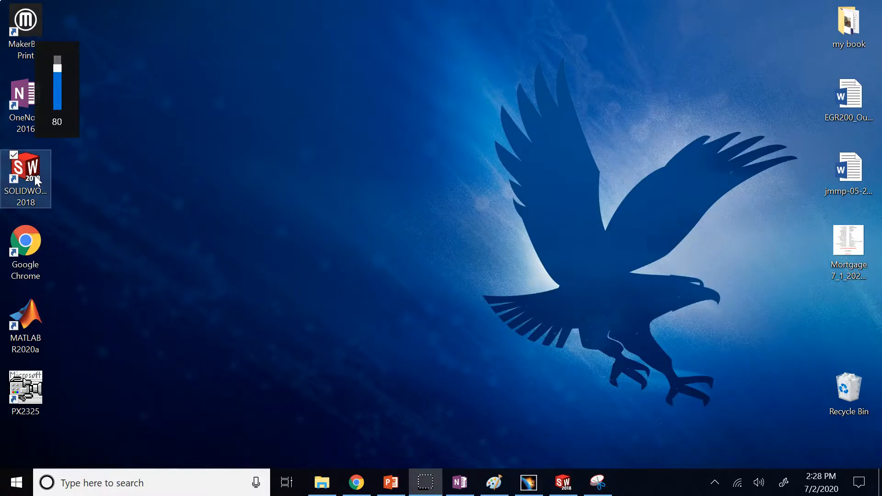
pyautogui.click(175, 184)
pyautogui.click(16, 191)
pyautogui.click(99, 196)
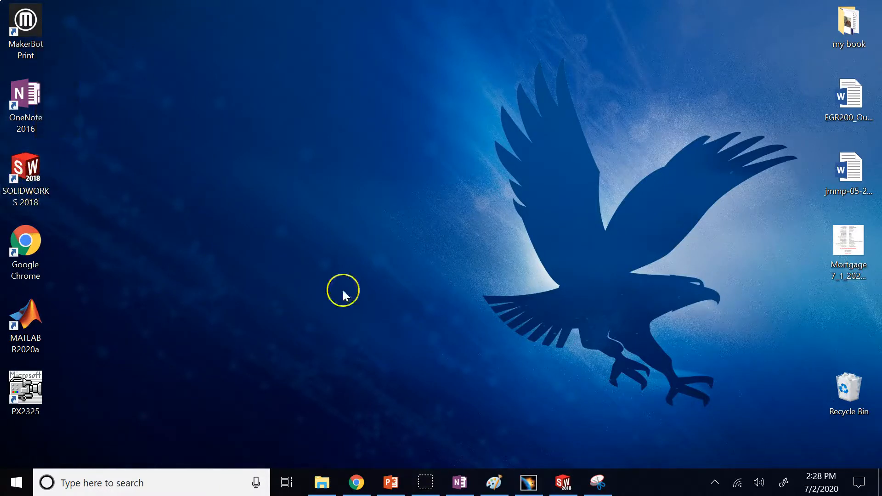
# Step: Switch to SOLIDWORKS 2018, expand the Design Library and add in the Toolbox
pyautogui.click(562, 482)
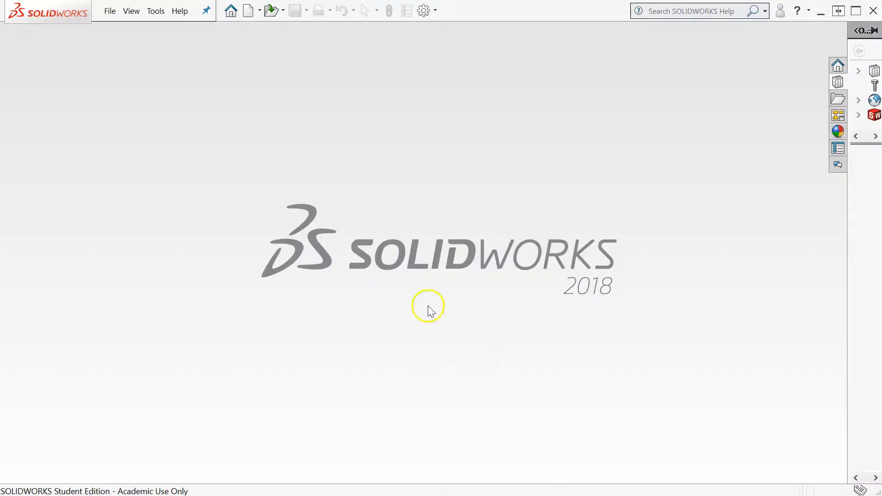
pyautogui.click(836, 79)
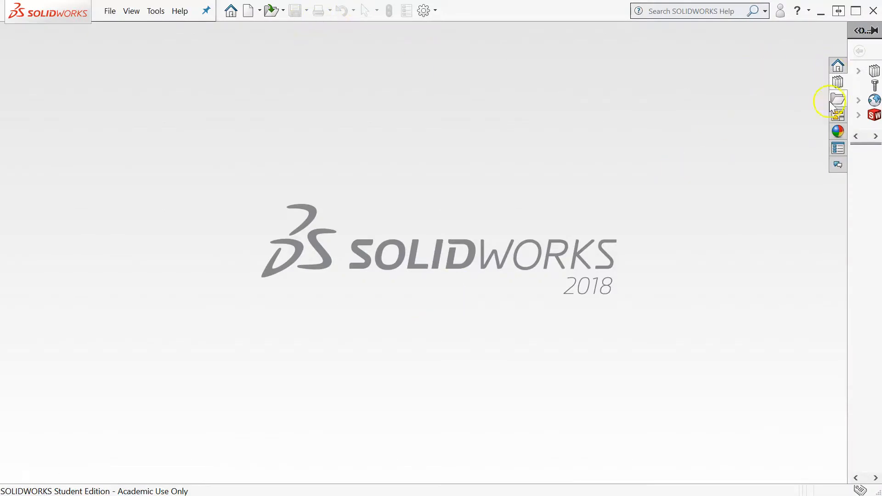
pyautogui.click(840, 86)
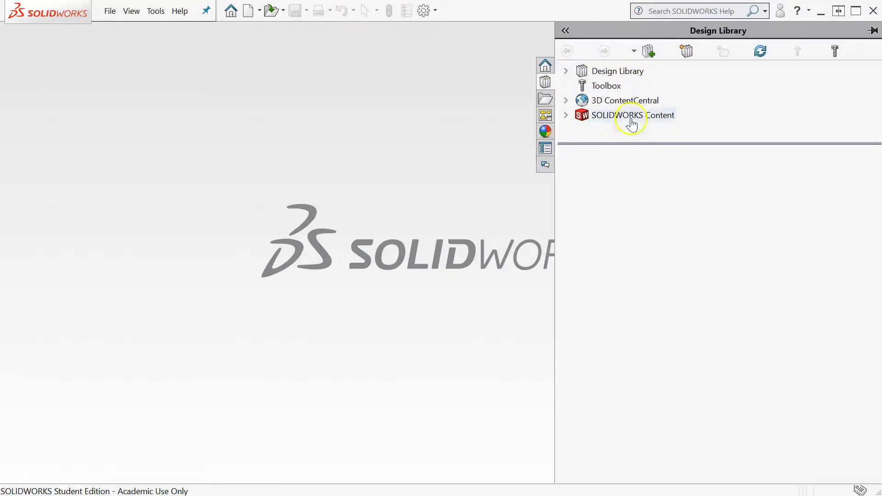
pyautogui.click(621, 87)
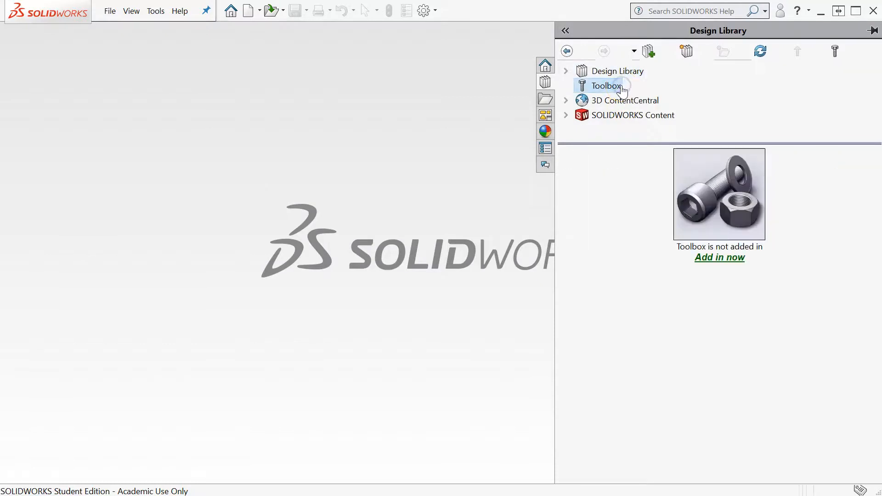
pyautogui.click(732, 257)
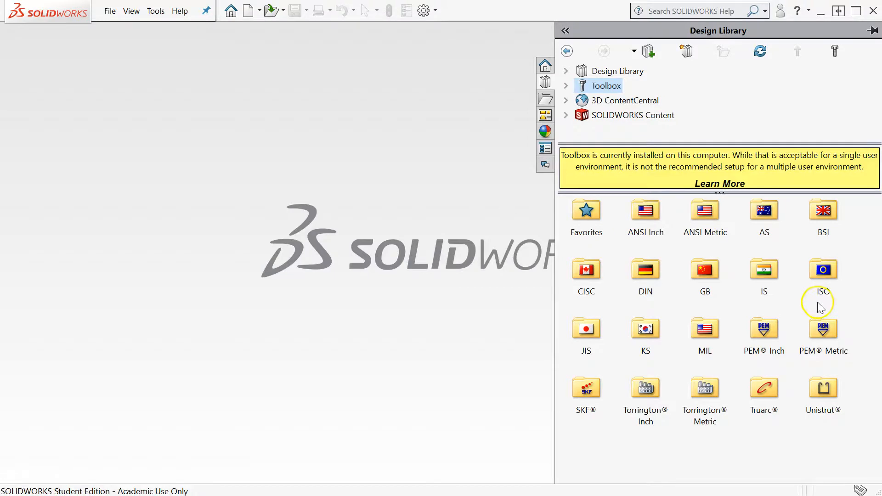
# Step: Browse the Toolbox to the Gears folder under ANSI Inch, Power Transmission
pyautogui.doubleClick(646, 210)
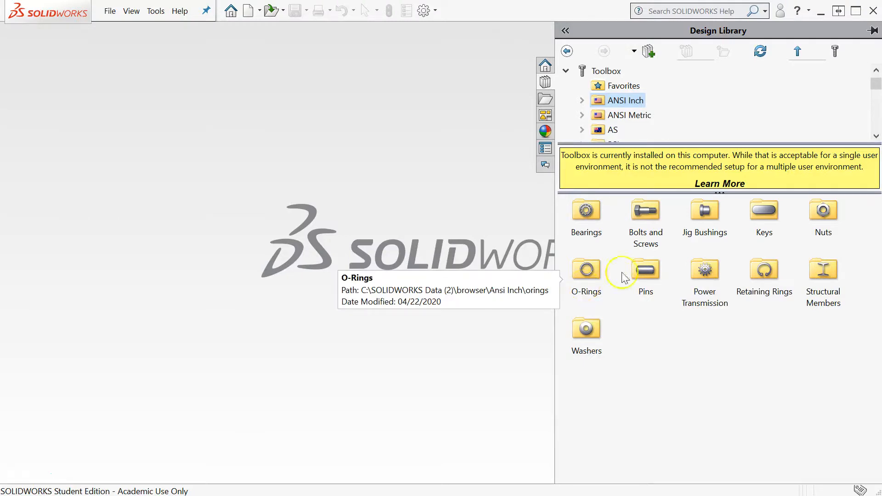
pyautogui.doubleClick(715, 272)
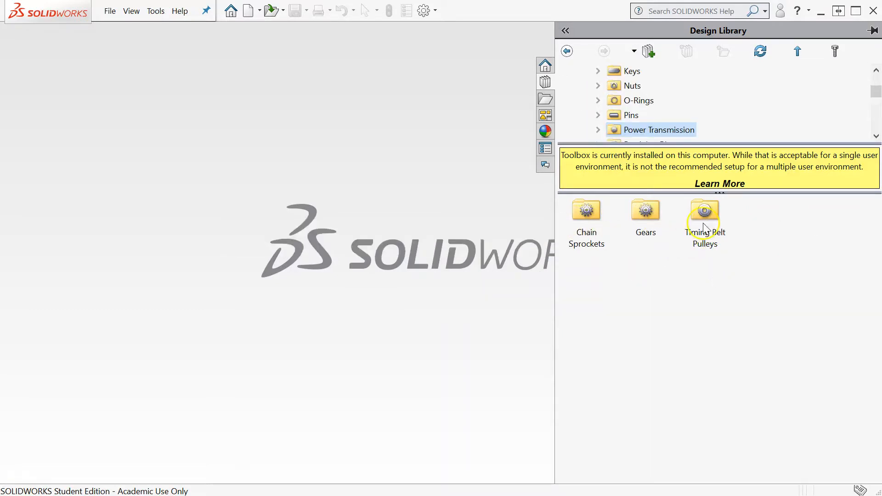
pyautogui.doubleClick(646, 212)
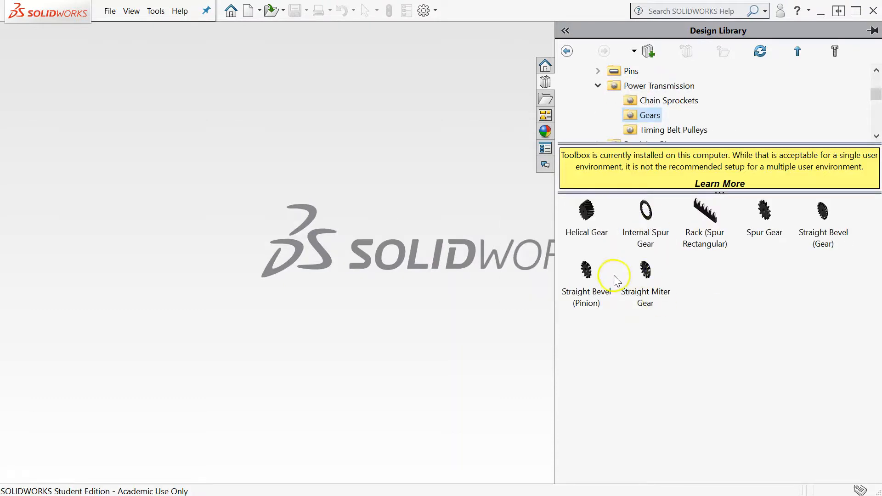
# Step: Open the Straight Bevel (Gear) Toolbox part with read-only access, shrink the Design Library and show the part's feature tree
pyautogui.click(587, 276)
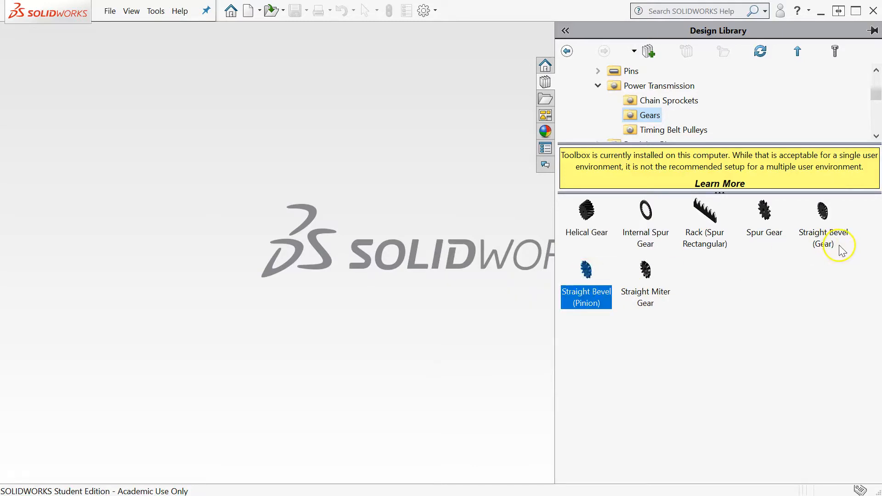
pyautogui.click(825, 214)
pyautogui.moveTo(827, 218); pyautogui.dragTo(325, 184)
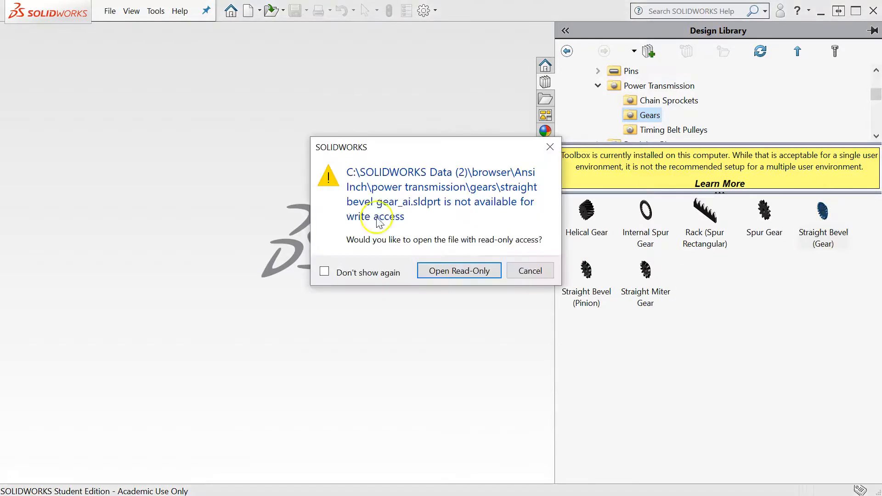
pyautogui.click(449, 274)
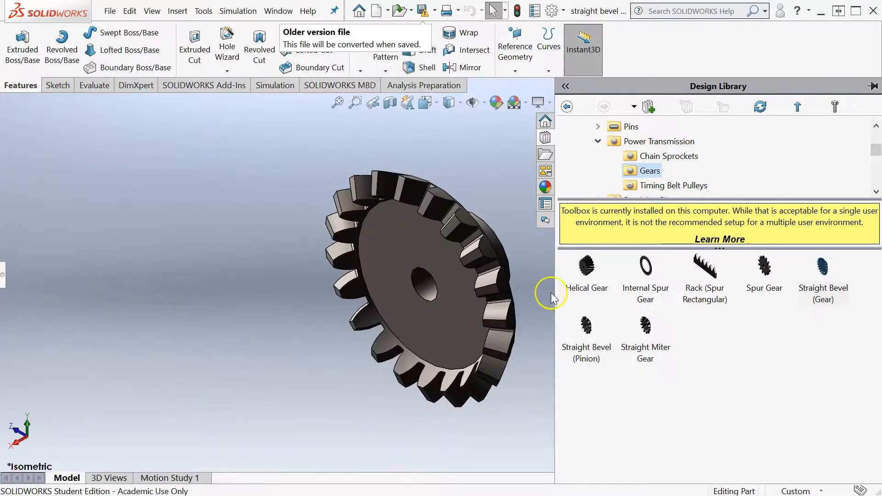
pyautogui.moveTo(556, 288); pyautogui.dragTo(795, 289)
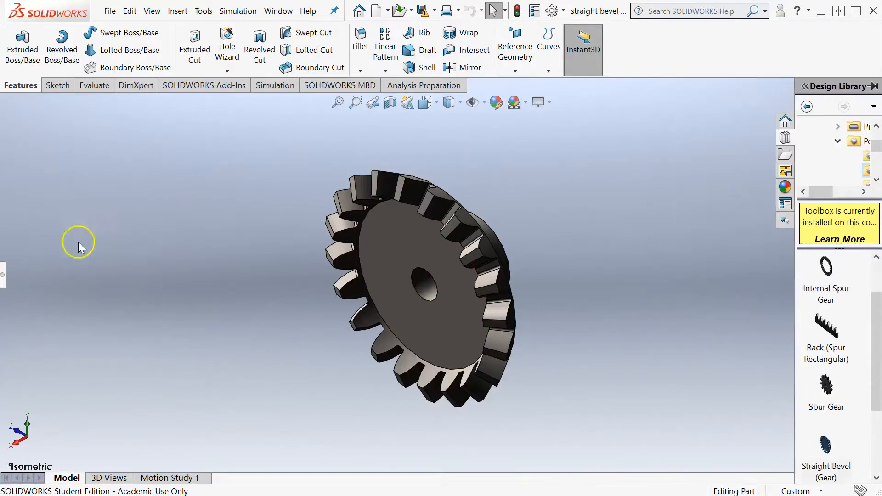
pyautogui.click(4, 276)
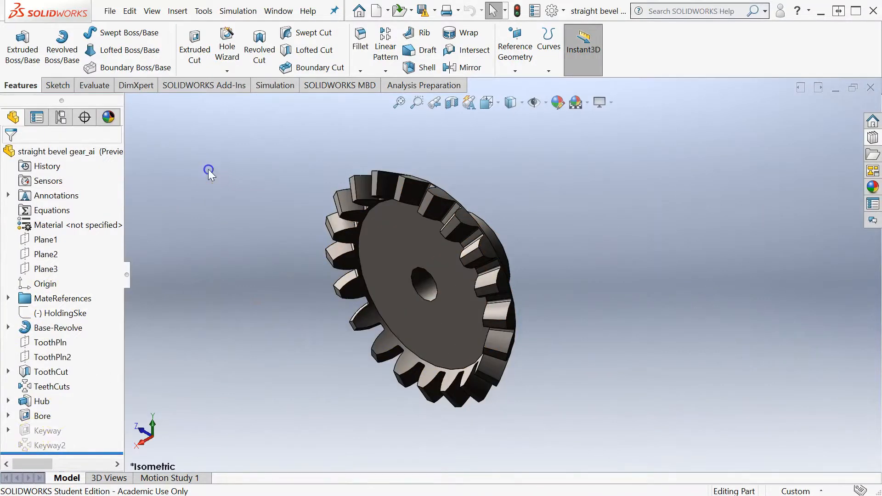
# Step: Save the bevel gear to Downloads as an IGES (*.igs) file named straight bevel gear_ai
pyautogui.click(110, 10)
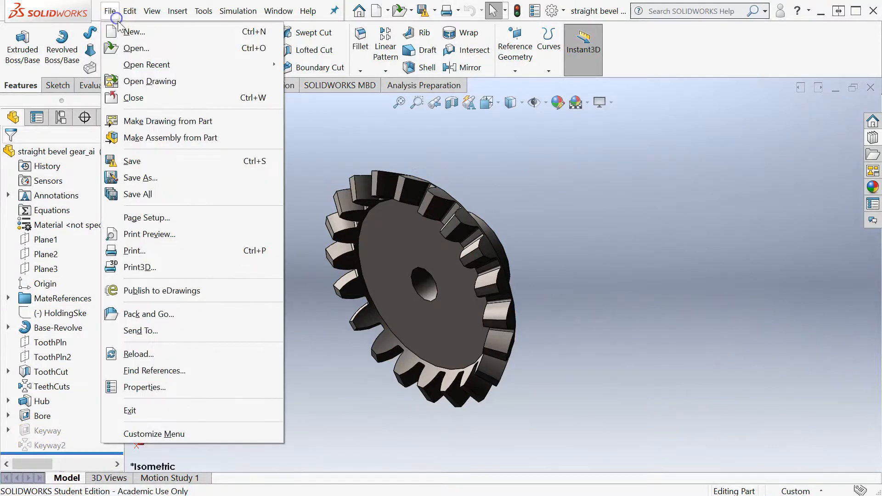
pyautogui.click(168, 179)
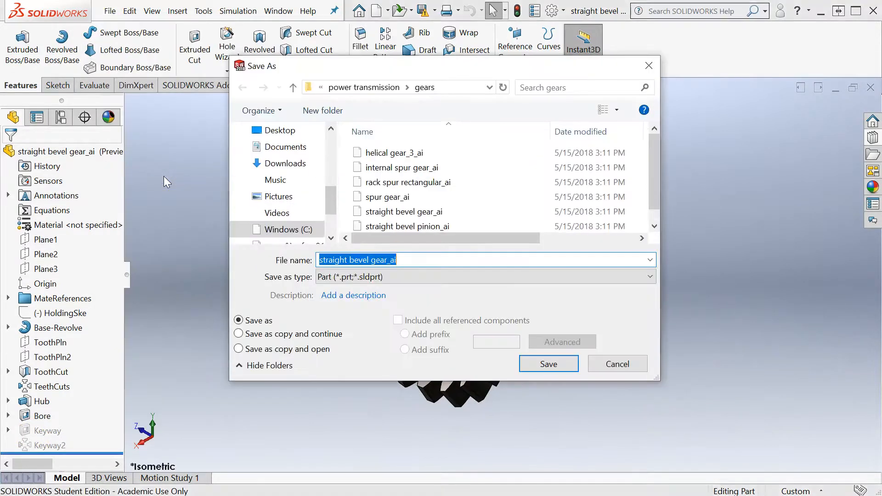
pyautogui.click(282, 163)
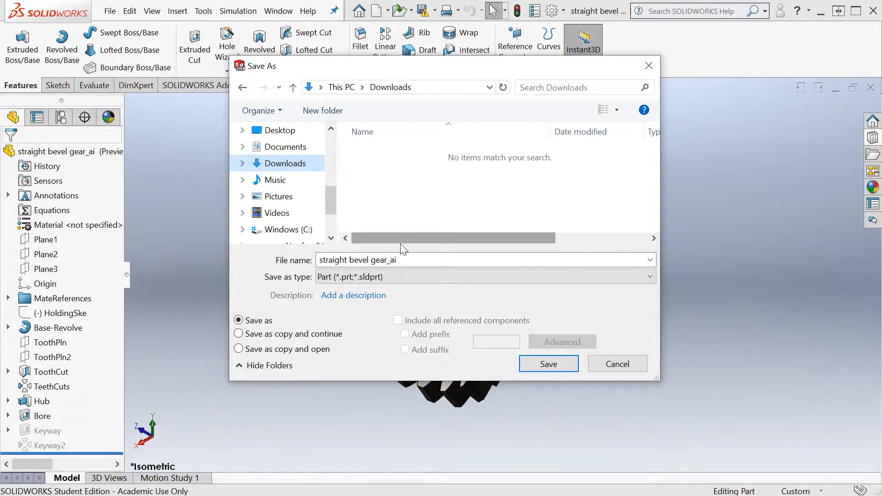
pyautogui.click(388, 277)
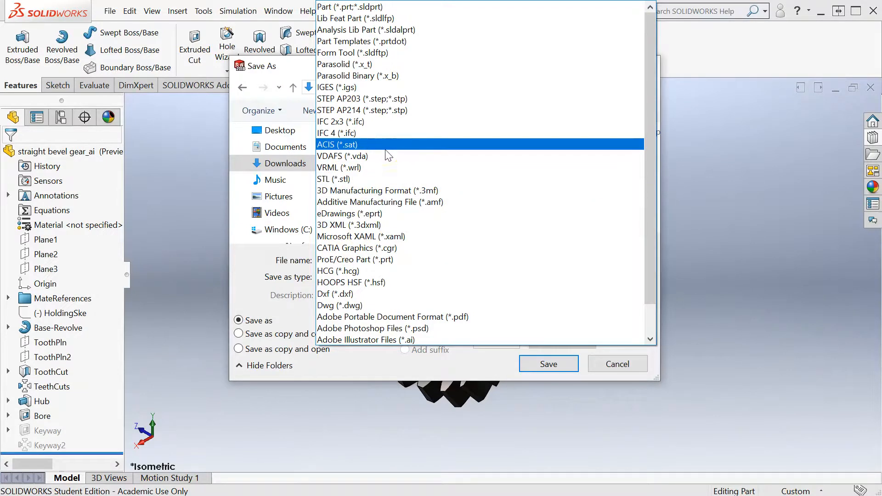
pyautogui.click(355, 88)
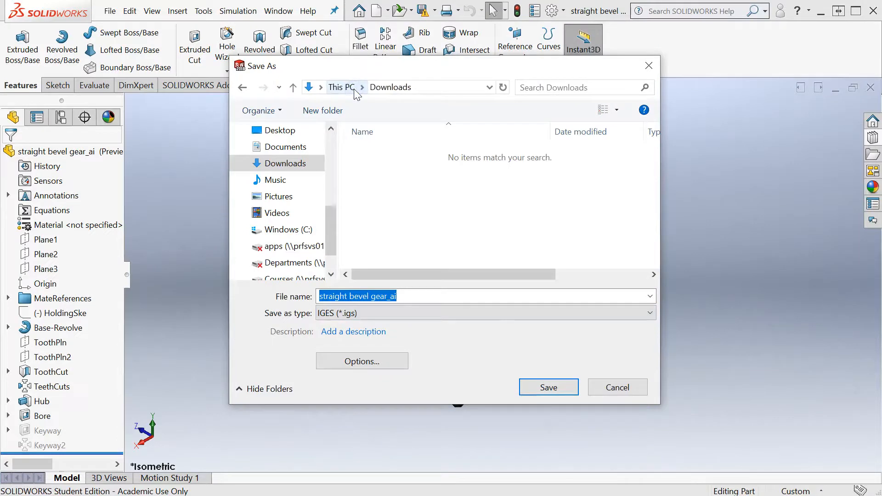
pyautogui.click(535, 389)
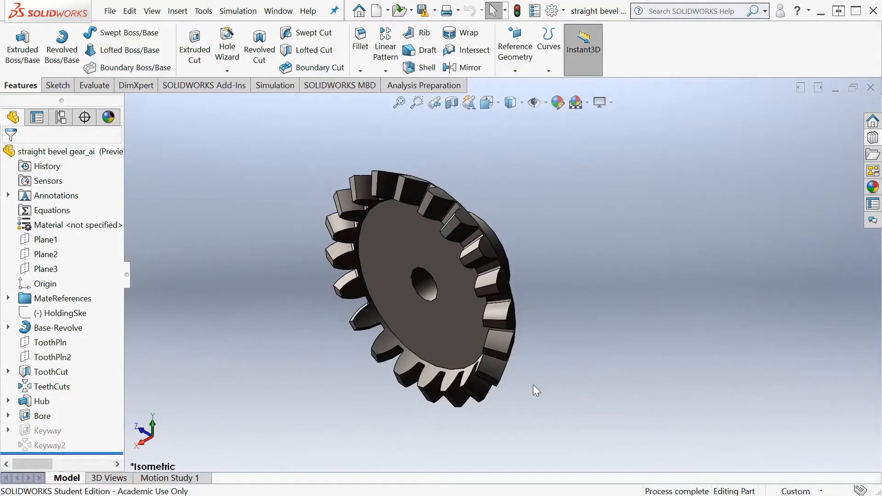
# Step: Close the straight bevel gear part and switch back to CATIA V5
pyautogui.click(870, 87)
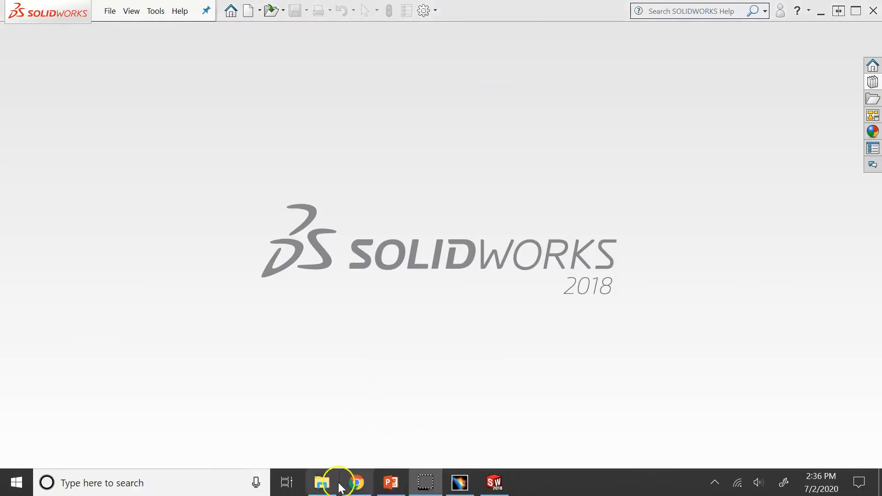
pyautogui.click(323, 482)
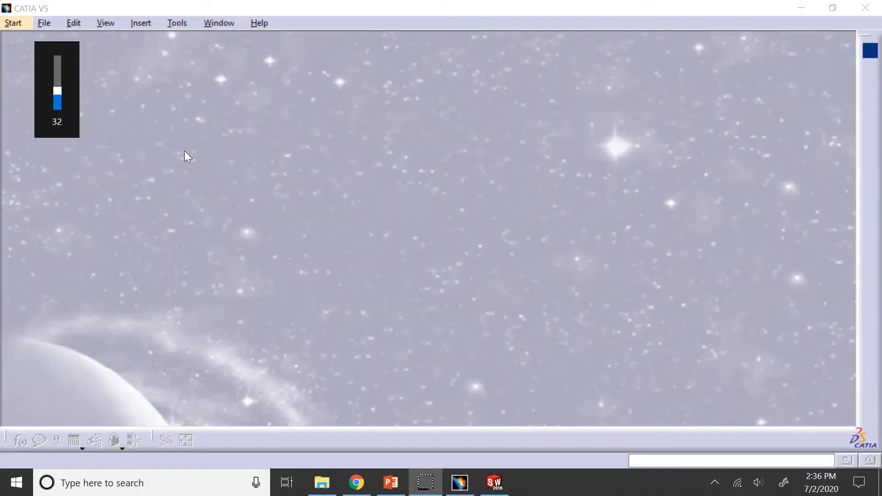
# Step: Raise the system volume to 80
pyautogui.press('XF86AudioRaiseVolume')
pyautogui.press('XF86AudioRaiseVolume')
pyautogui.press('XF86AudioRaiseVolume')
pyautogui.press('XF86AudioRaiseVolume')
pyautogui.press('XF86AudioRaiseVolume')
pyautogui.press('XF86AudioRaiseVolume')
pyautogui.press('XF86AudioRaiseVolume')
pyautogui.press('XF86AudioRaiseVolume')
pyautogui.press('XF86AudioRaiseVolume')
pyautogui.press('XF86AudioRaiseVolume')
pyautogui.press('XF86AudioRaiseVolume')
pyautogui.press('XF86AudioRaiseVolume')
pyautogui.press('XF86AudioRaiseVolume')
pyautogui.press('XF86AudioRaiseVolume')
# Step: Open the straight bevel gear_ai.IGS file and show the imported gear in the isometric view
pyautogui.click(44, 23)
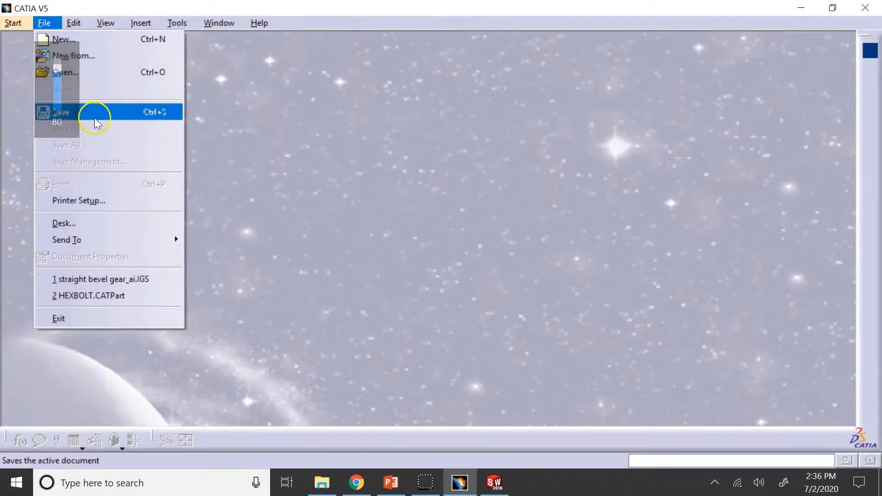
pyautogui.click(73, 72)
pyautogui.doubleClick(204, 227)
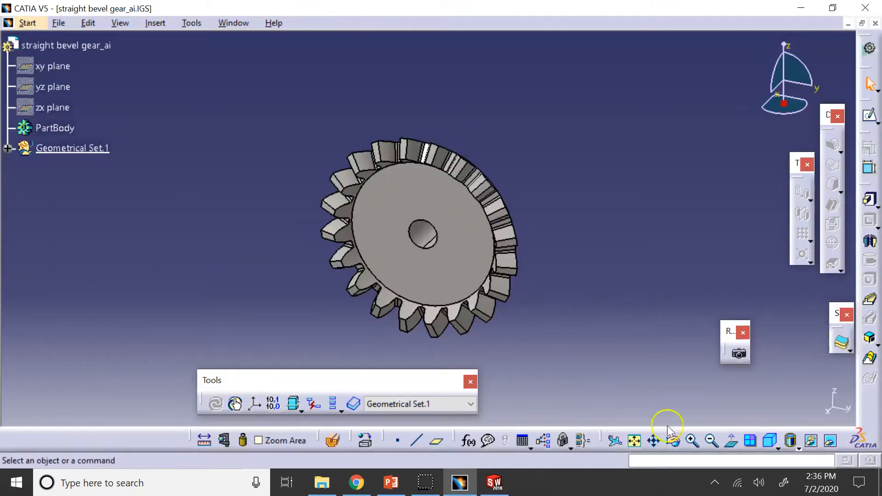
pyautogui.click(769, 440)
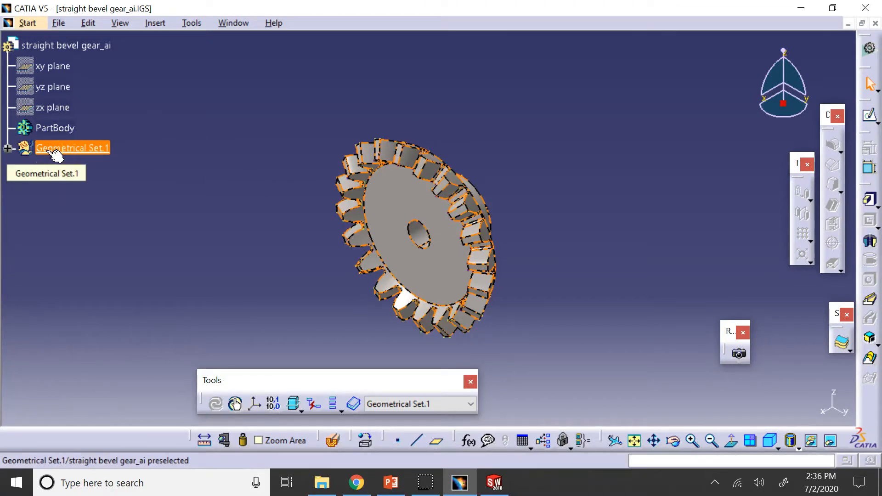
pyautogui.click(594, 171)
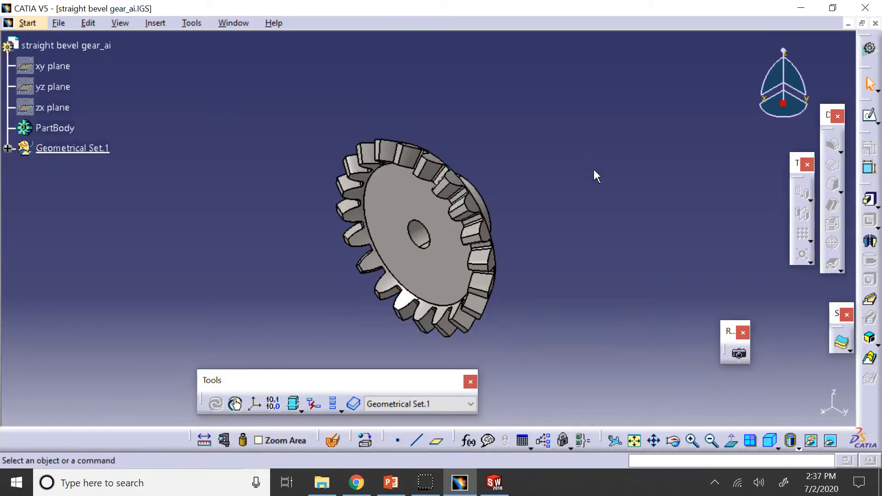
pyautogui.click(537, 181)
pyautogui.click(585, 147)
# Step: Close the imported bevel gear document and switch to the PowerPoint lecture to show the Annotation slide
pyautogui.click(875, 23)
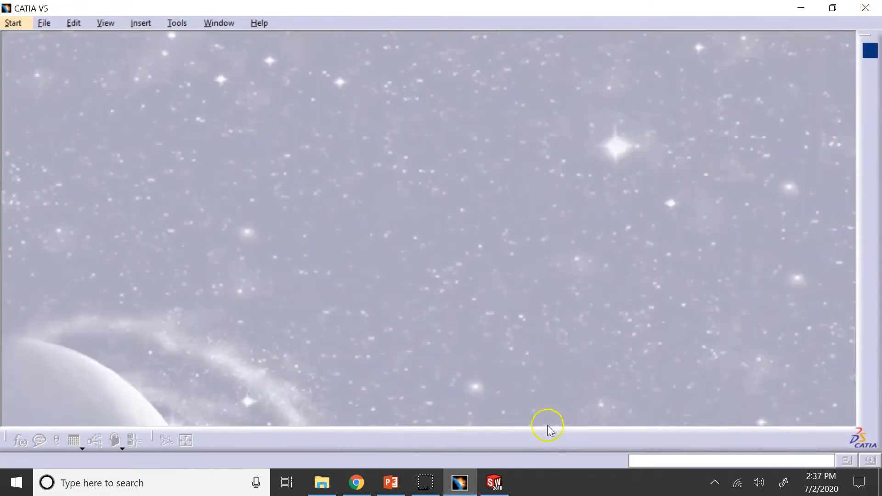
pyautogui.click(395, 479)
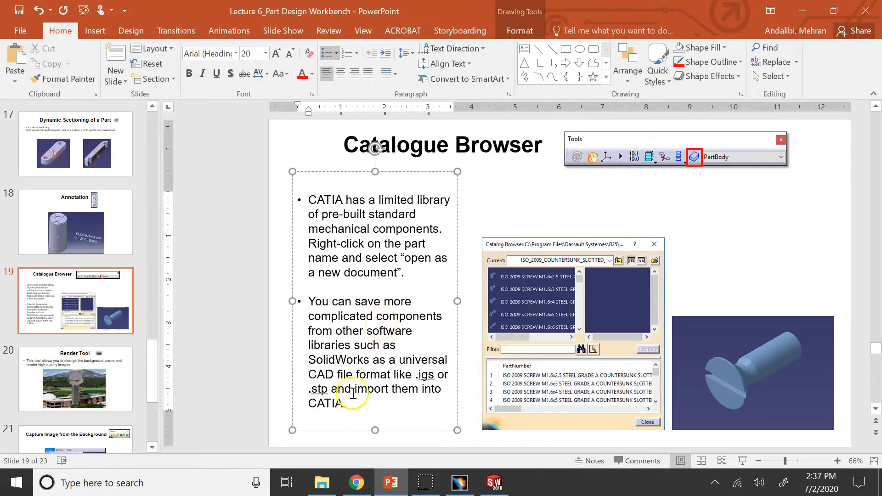
pyautogui.click(101, 363)
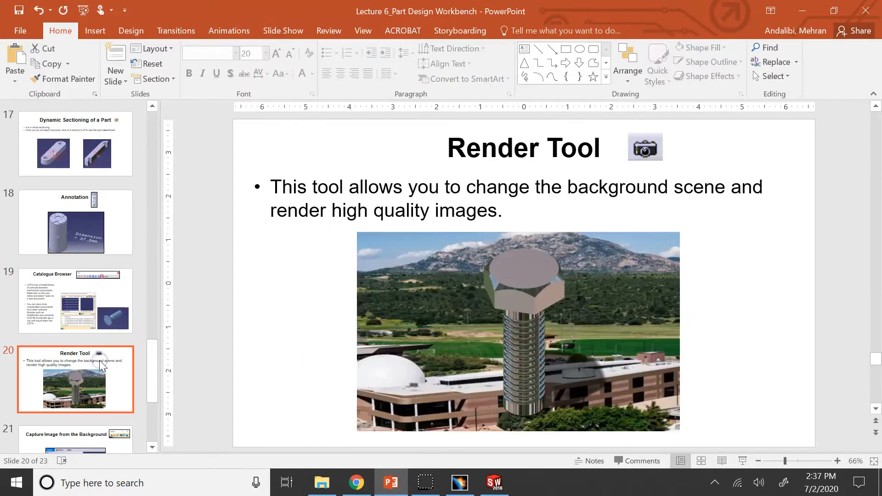
pyautogui.scroll(3, 101, 365)
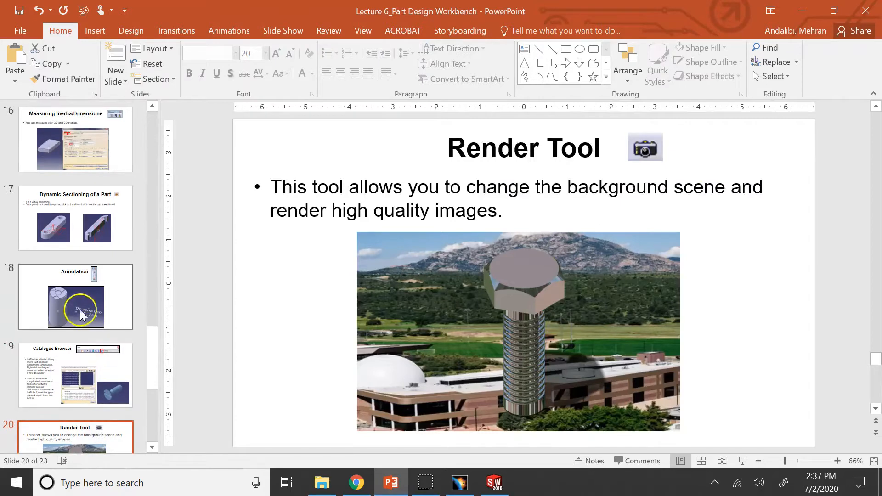
pyautogui.click(82, 307)
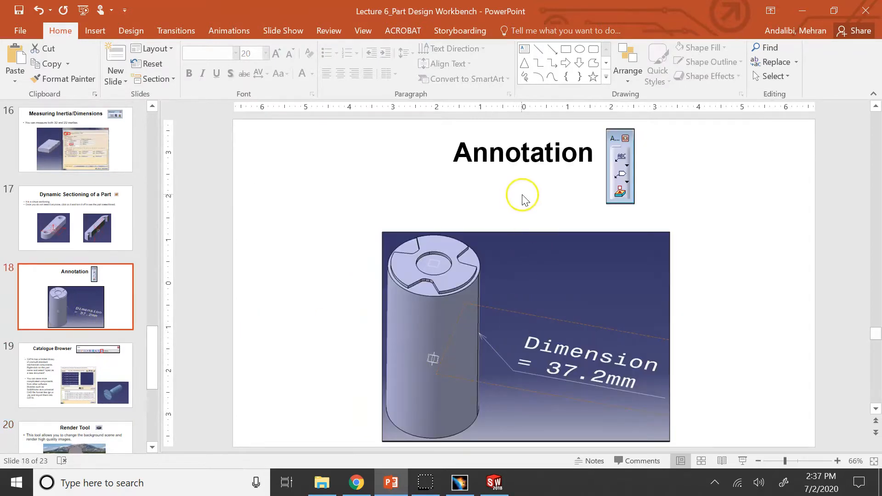
# Step: Switch back to CATIA V5 and open the HEXBOLT.CATPart file
pyautogui.click(460, 481)
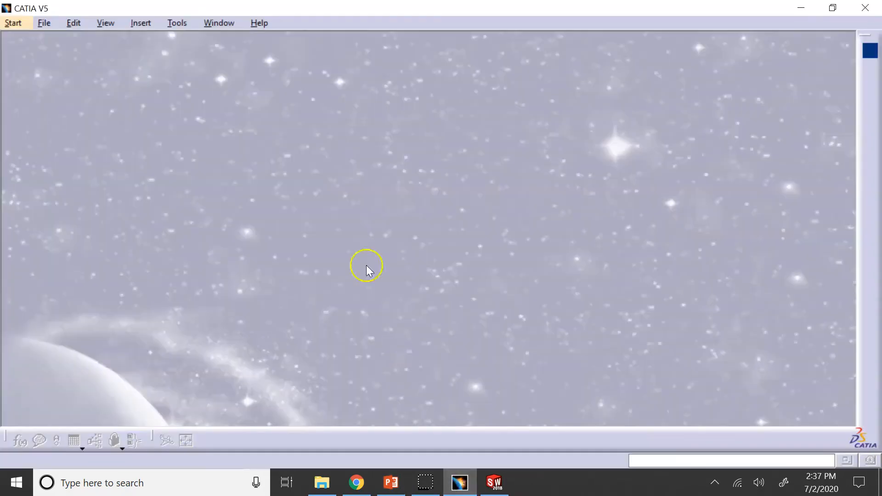
pyautogui.click(45, 23)
pyautogui.click(58, 73)
pyautogui.click(222, 154)
pyautogui.click(322, 339)
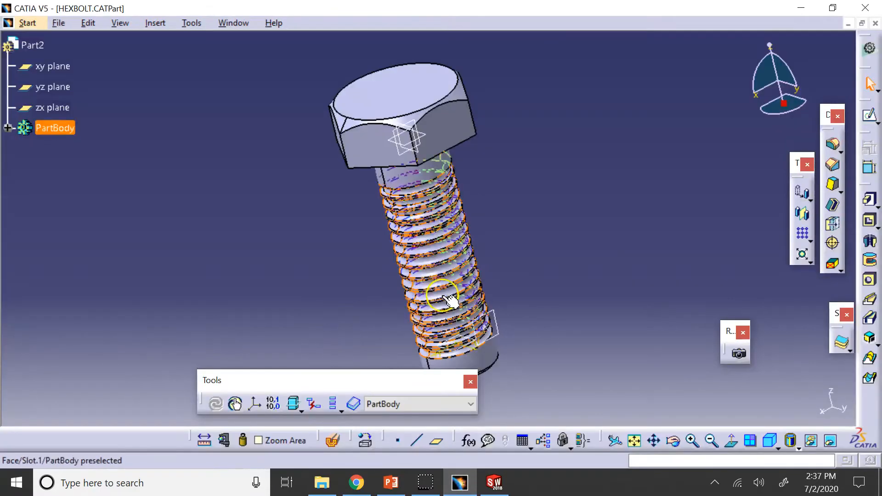
# Step: Restore the default position of all toolbars through the Customize dialog, leaving their contents as they are
pyautogui.rightClick(869, 405)
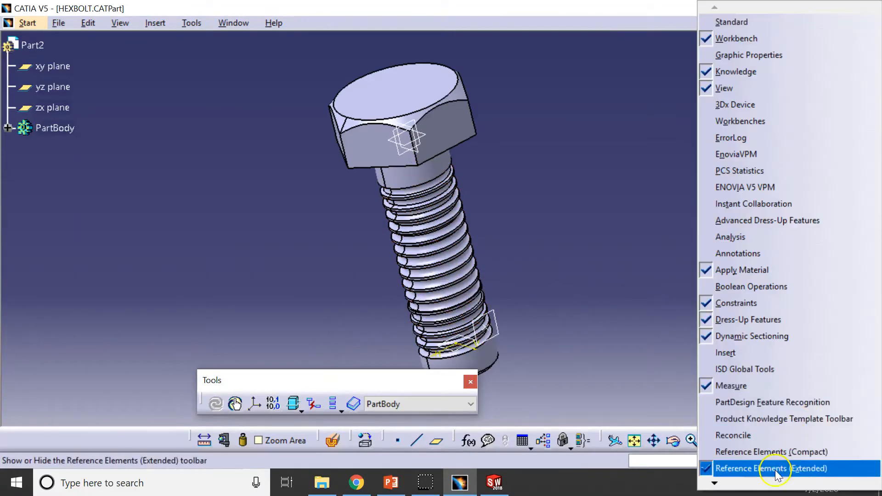
pyautogui.moveTo(715, 482)
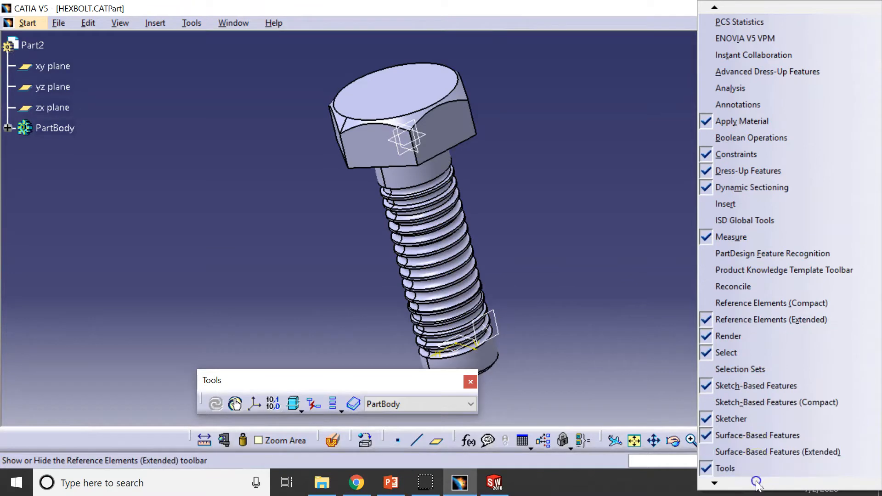
pyautogui.click(743, 442)
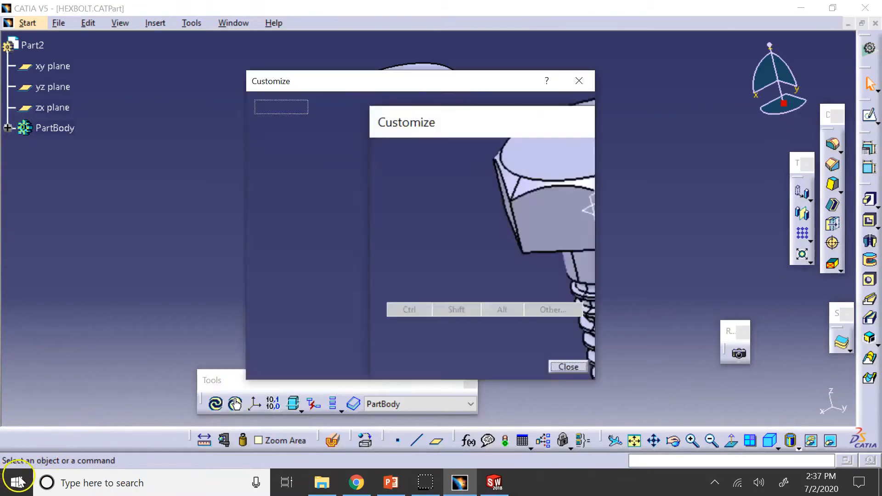
pyautogui.click(415, 108)
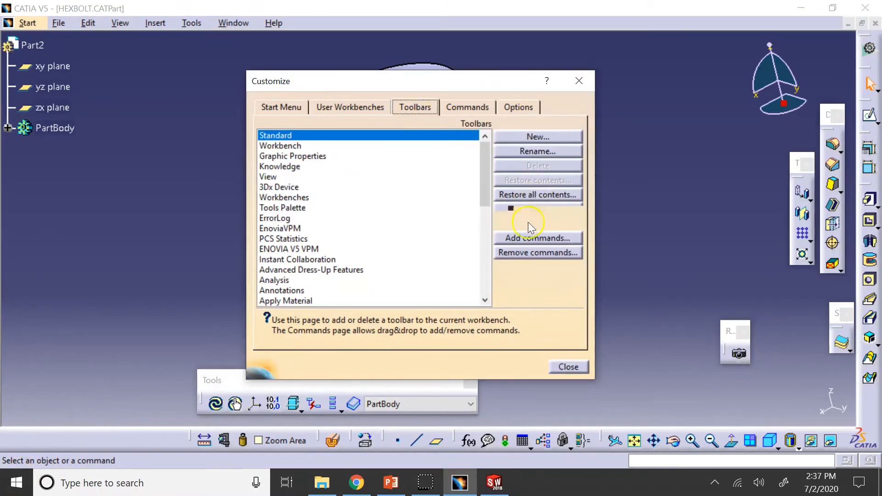
pyautogui.click(529, 201)
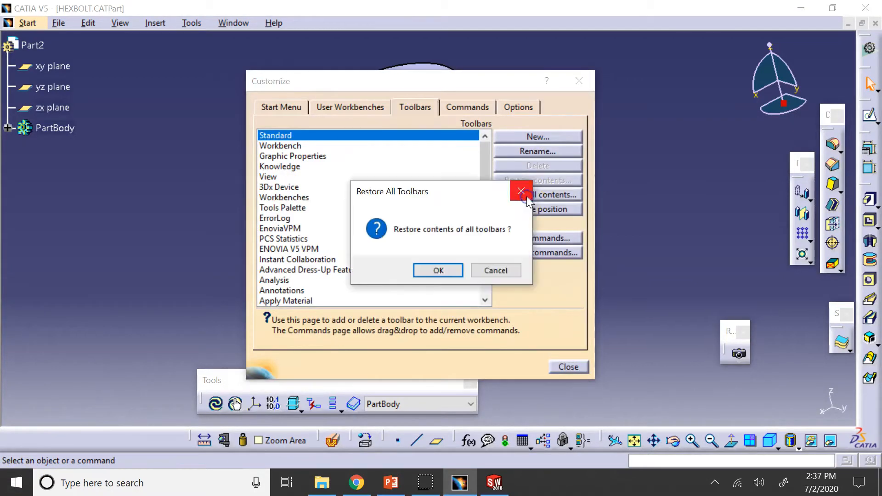
pyautogui.click(494, 268)
pyautogui.click(546, 209)
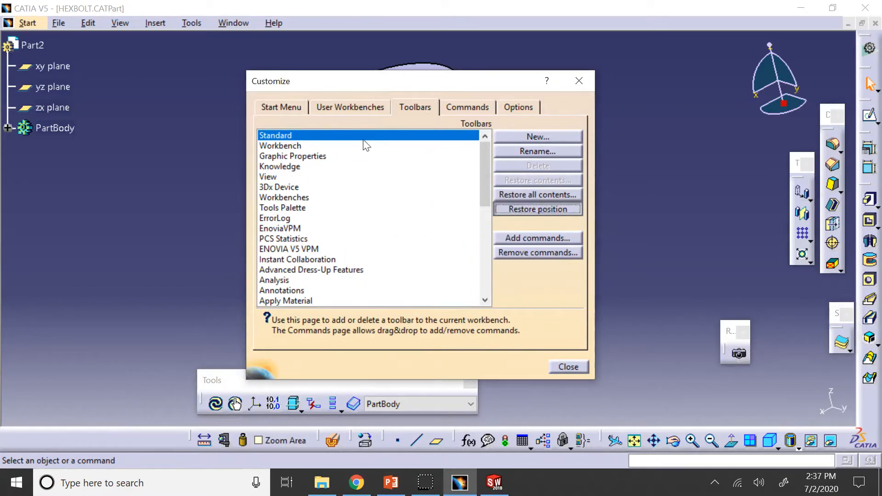
pyautogui.click(446, 270)
pyautogui.click(568, 366)
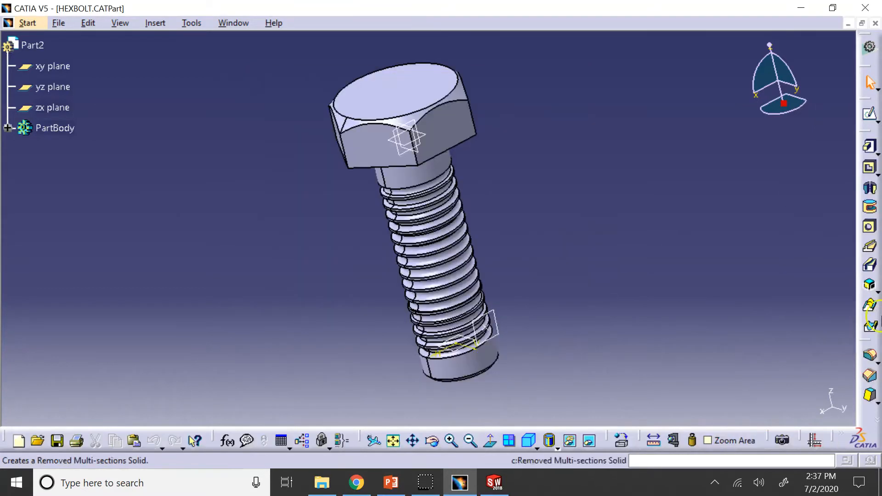
# Step: Undock the Dress-Up Features, Transformation Features, Constraints and Annotations toolbars into the graphics area
pyautogui.moveTo(872, 338); pyautogui.dragTo(816, 261)
pyautogui.moveTo(862, 365); pyautogui.dragTo(774, 301)
pyautogui.moveTo(864, 372); pyautogui.dragTo(732, 251)
pyautogui.moveTo(866, 375)
pyautogui.mouseDown()
pyautogui.moveTo(841, 387)
pyautogui.moveTo(656, 174)
pyautogui.moveTo(652, 135)
pyautogui.mouseUp()
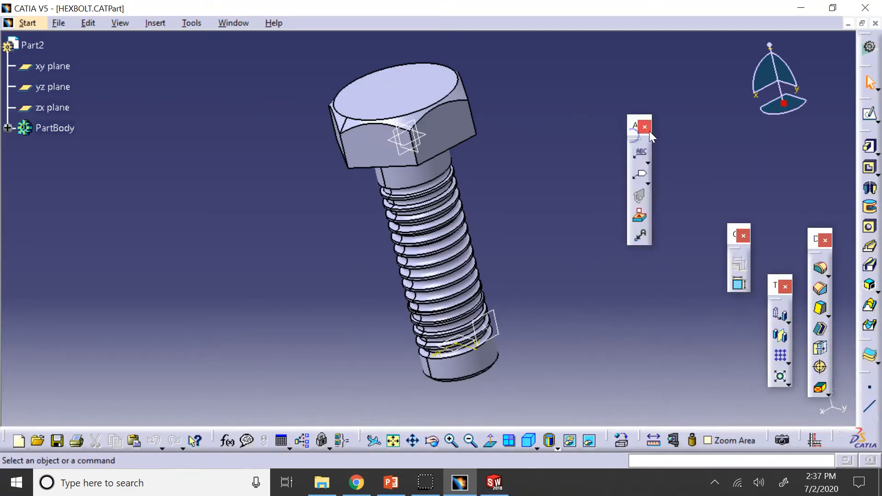
# Step: Attach a flag note named thread to the bolt's threaded surface
pyautogui.click(641, 178)
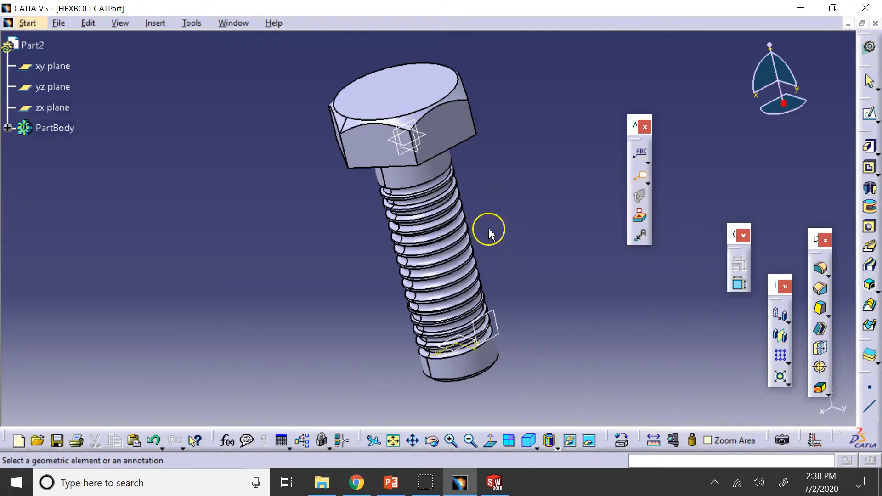
pyautogui.click(470, 230)
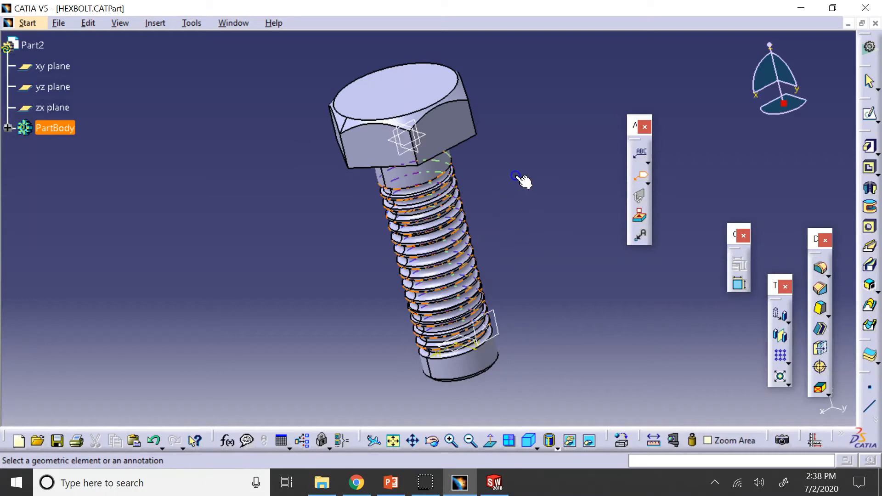
pyautogui.click(403, 368)
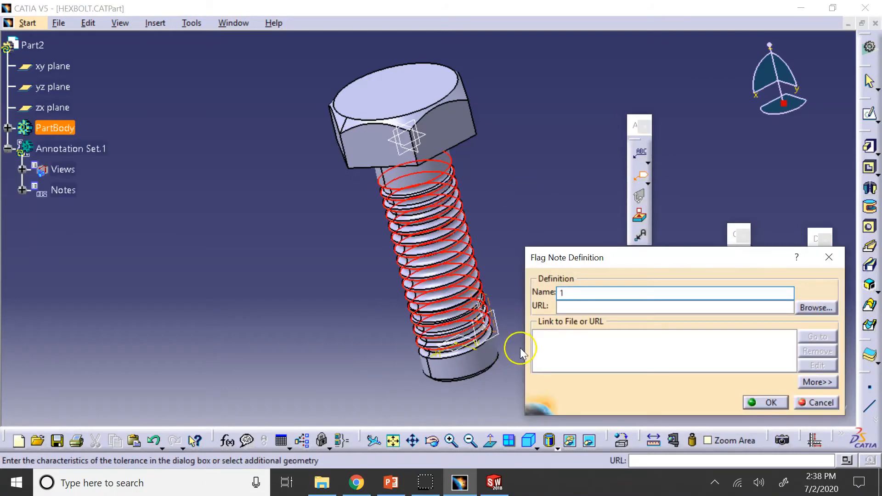
pyautogui.write('1')
pyautogui.doubleClick(575, 294)
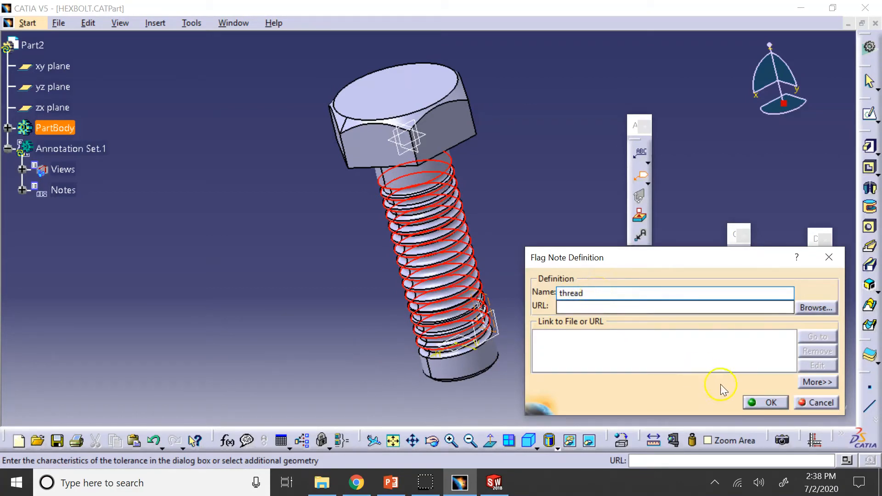
pyautogui.click(757, 398)
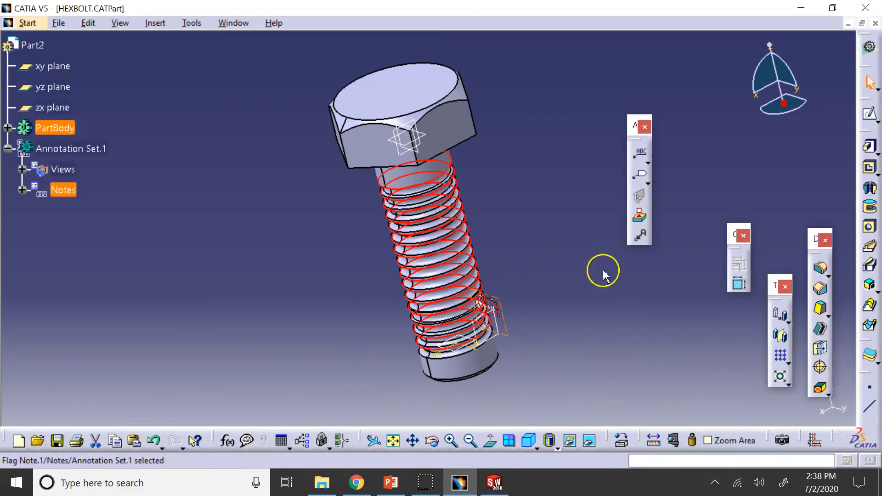
pyautogui.click(606, 287)
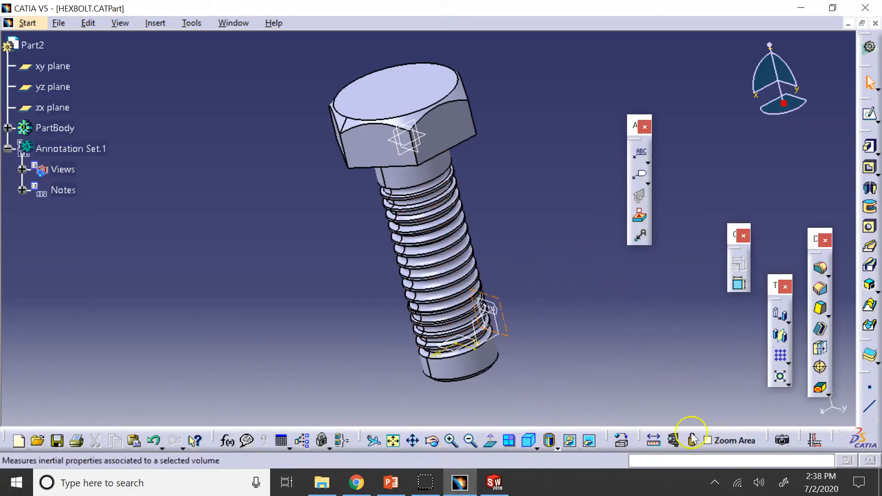
# Step: Move the thread flag note away from the bolt so its leader extends into the empty space beside it
pyautogui.click(708, 440)
pyautogui.moveTo(470, 281); pyautogui.dragTo(470, 280)
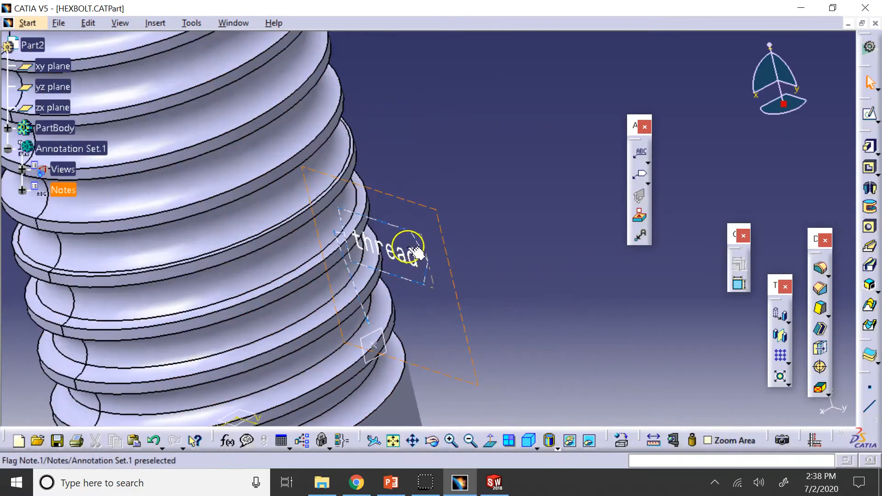
pyautogui.moveTo(416, 251); pyautogui.dragTo(605, 224)
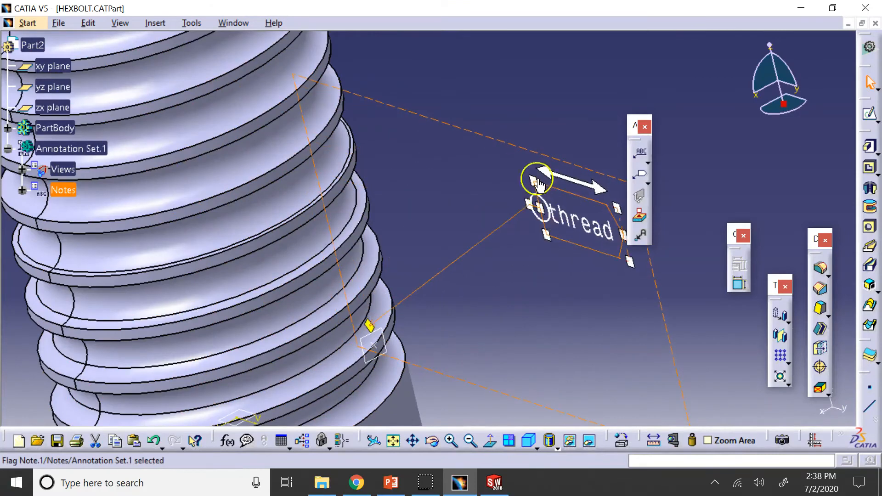
pyautogui.click(570, 102)
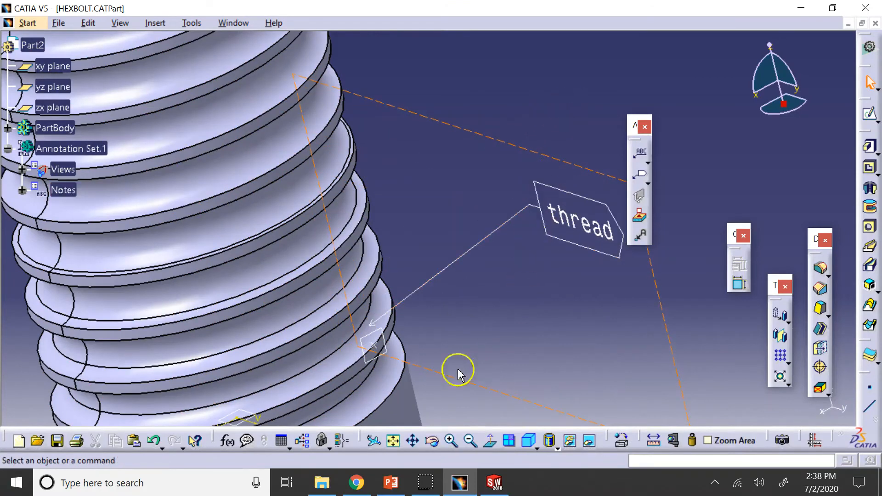
# Step: Examine the whole bolt with its thread flag note from farther away and from another angle
pyautogui.click(471, 440)
pyautogui.click(471, 440)
pyautogui.click(471, 441)
pyautogui.click(471, 440)
pyautogui.click(471, 440)
pyautogui.click(471, 440)
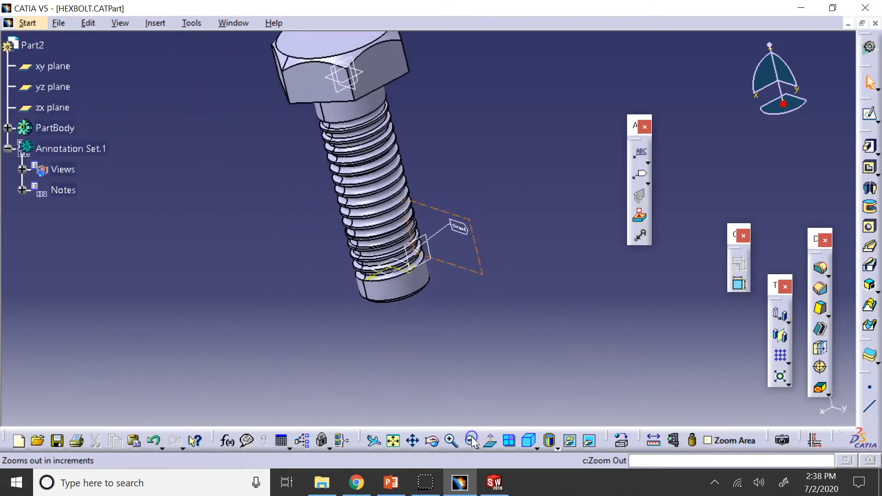
pyautogui.click(438, 441)
pyautogui.moveTo(550, 277); pyautogui.dragTo(584, 276)
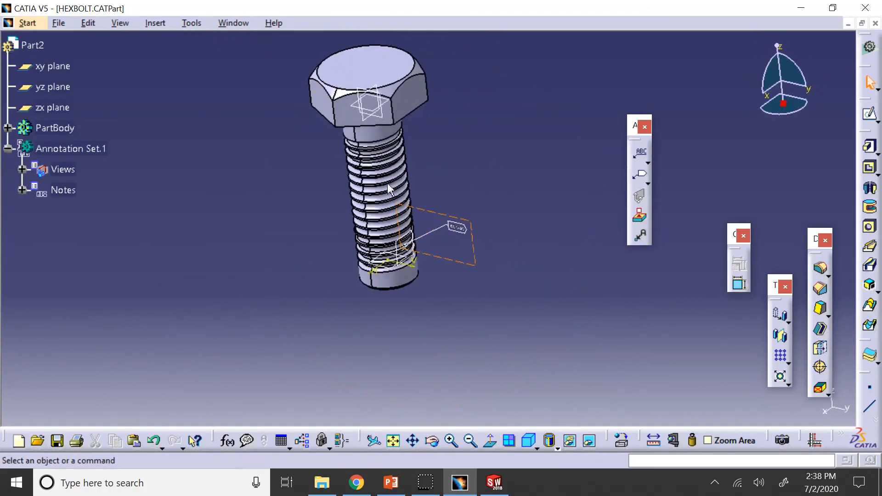
pyautogui.click(451, 441)
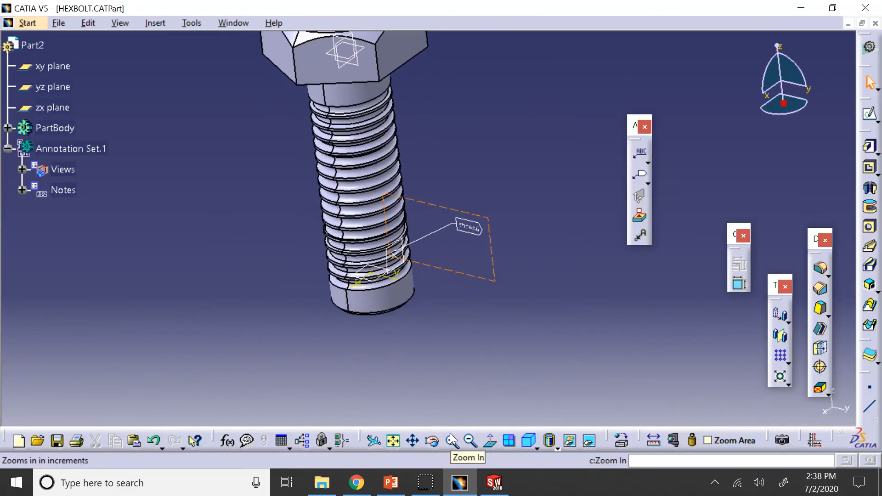